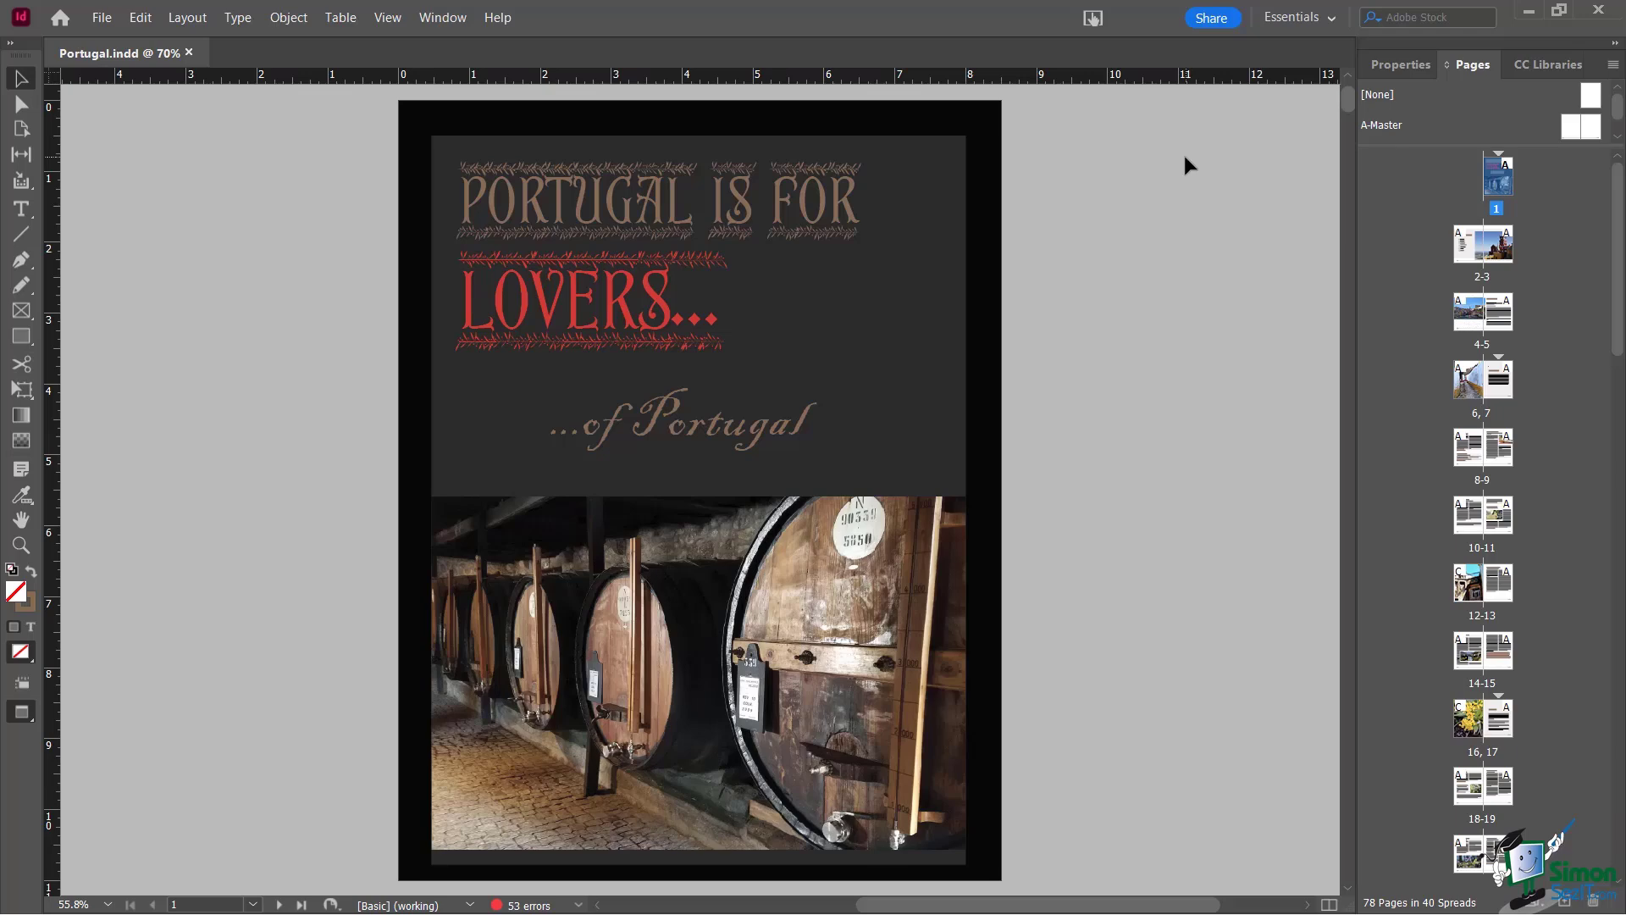
Switch to the Essentials workspace and reset it to its default panel layout
left_click(1281, 20)
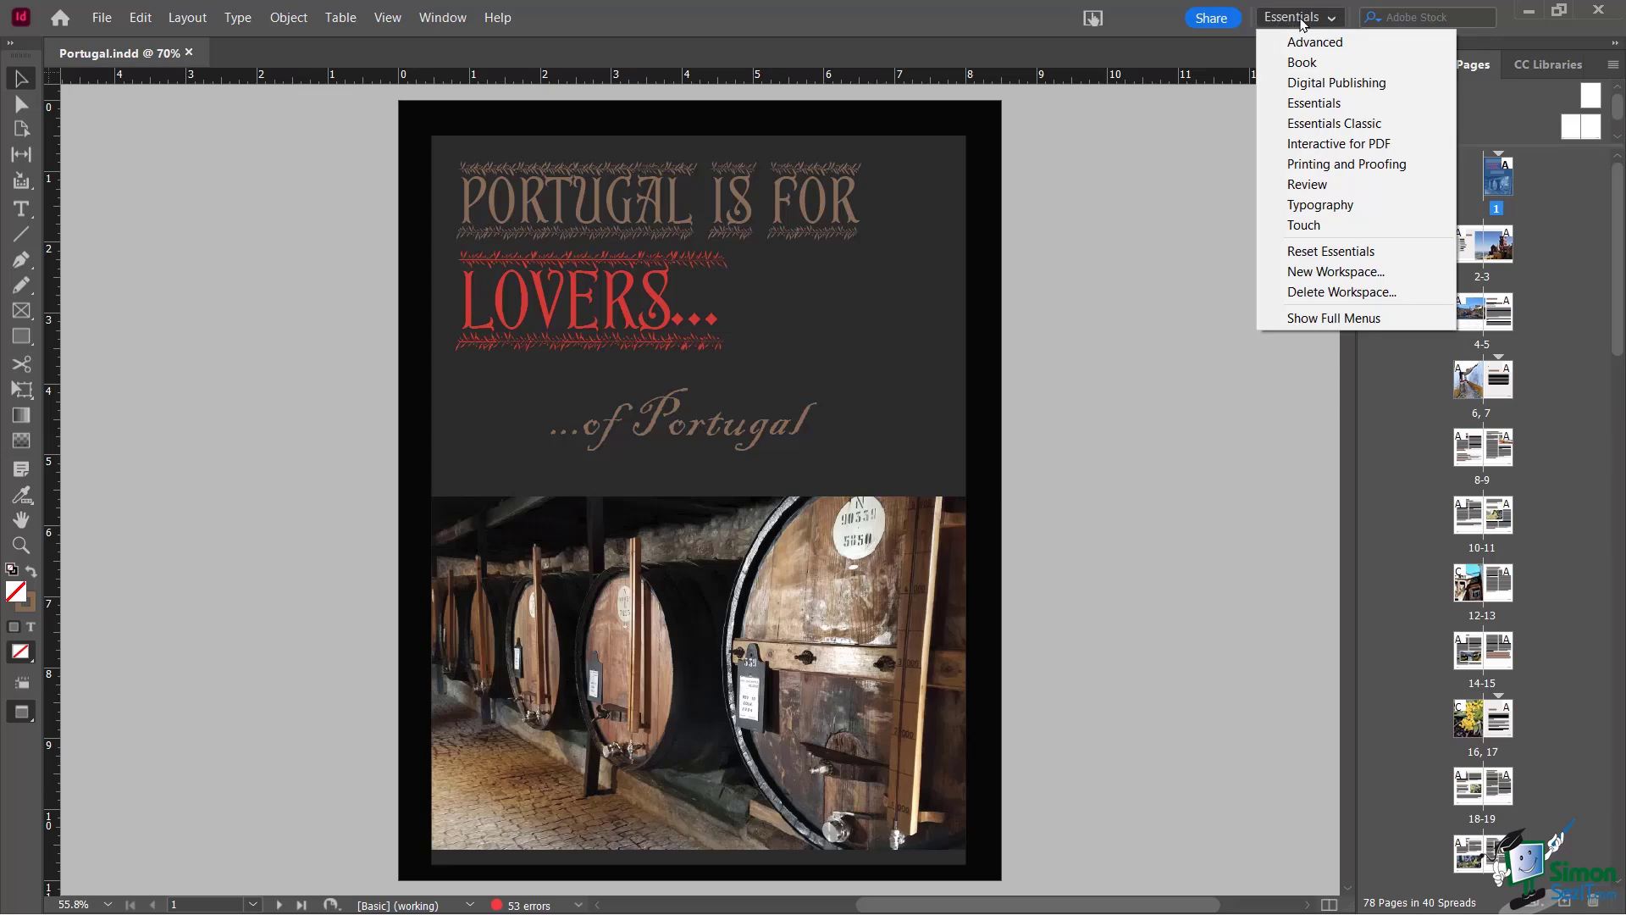
left_click(1314, 104)
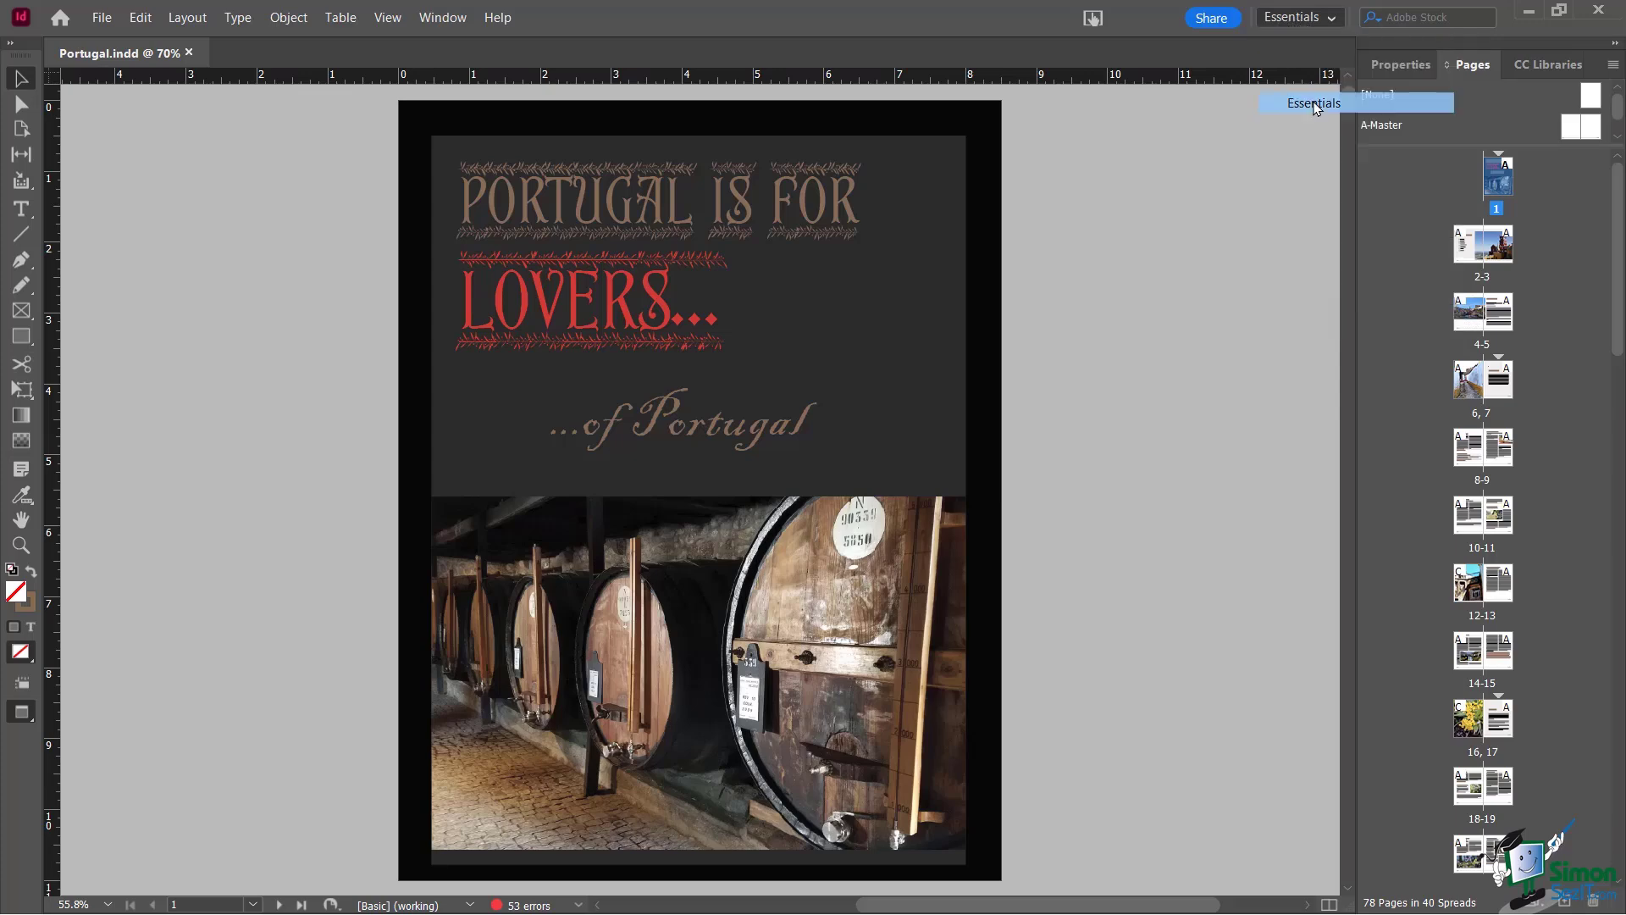
left_click(1295, 20)
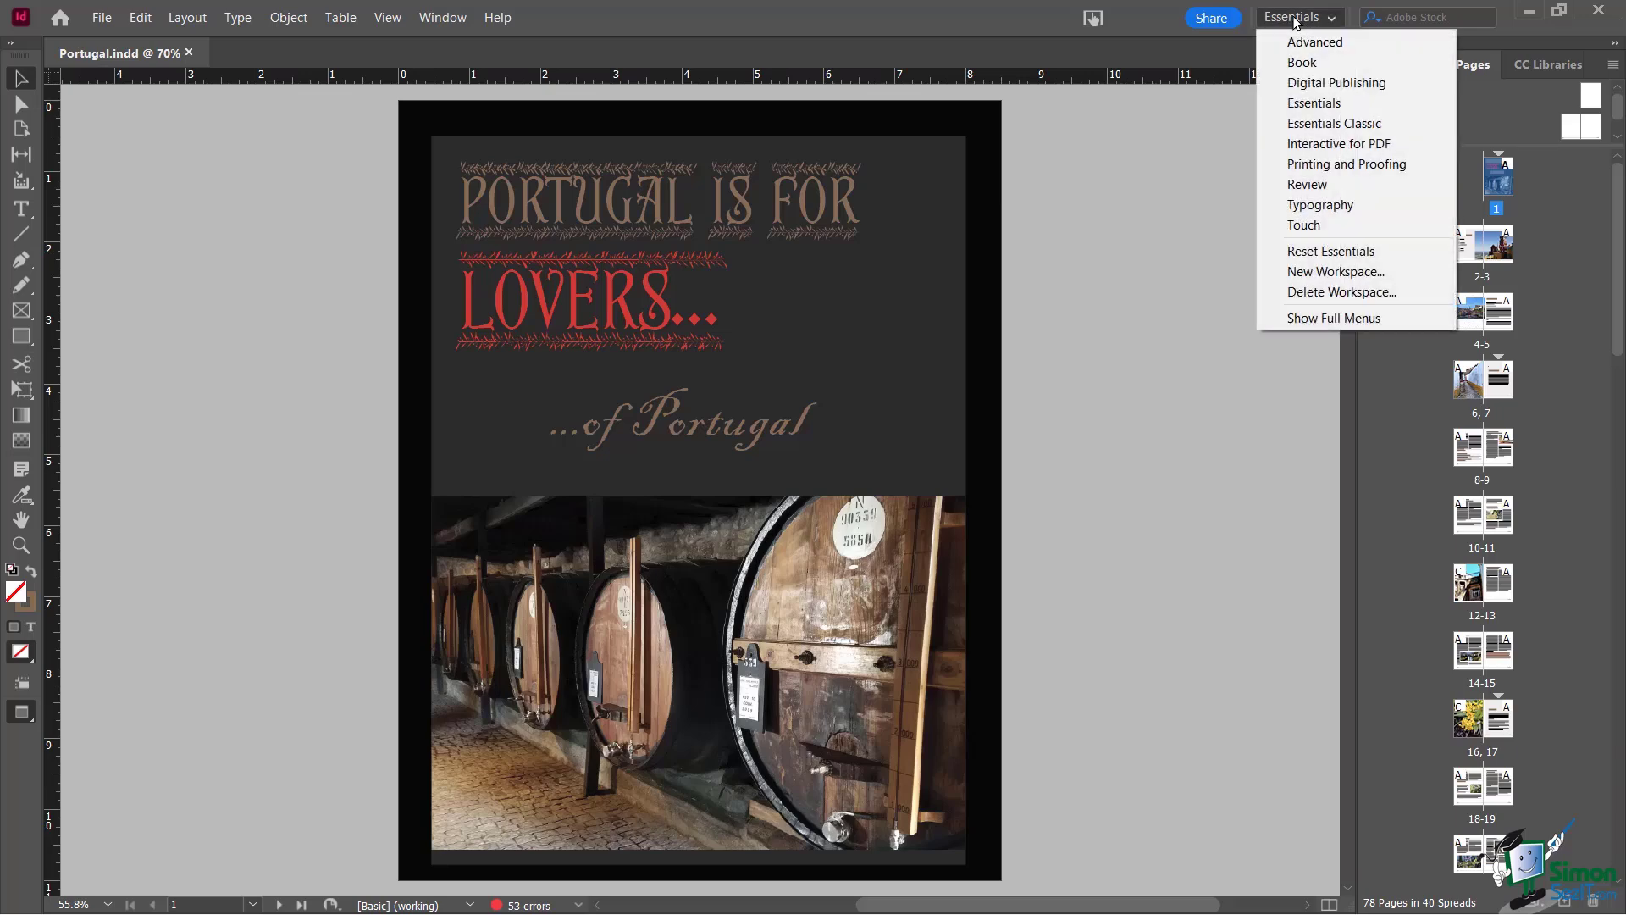
left_click(1311, 252)
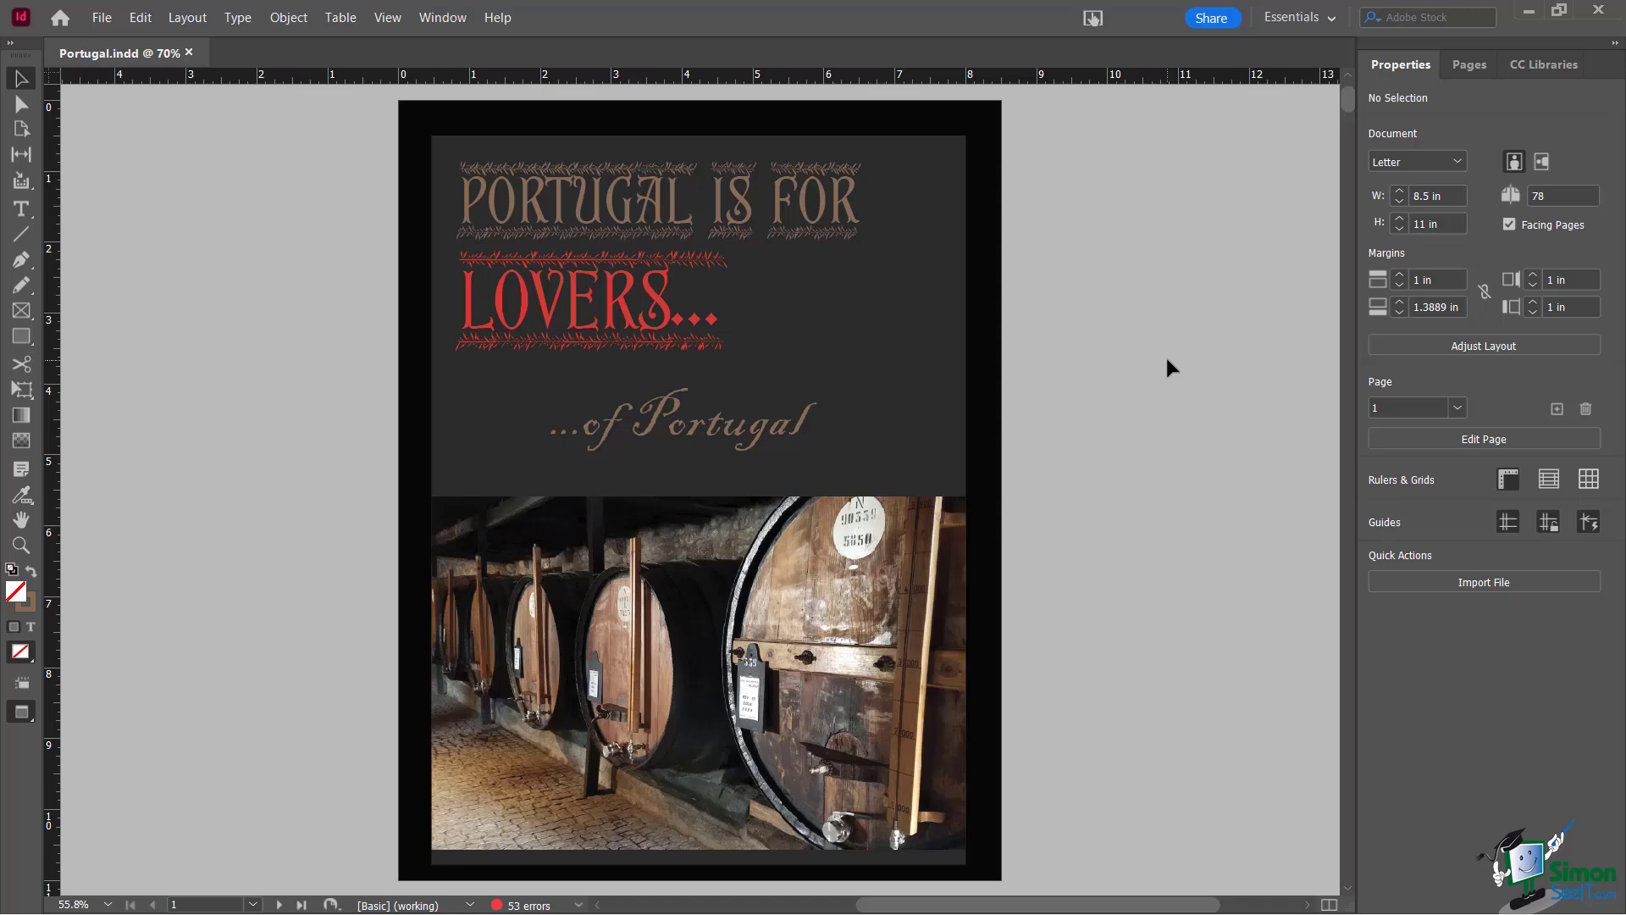
left_click(1301, 18)
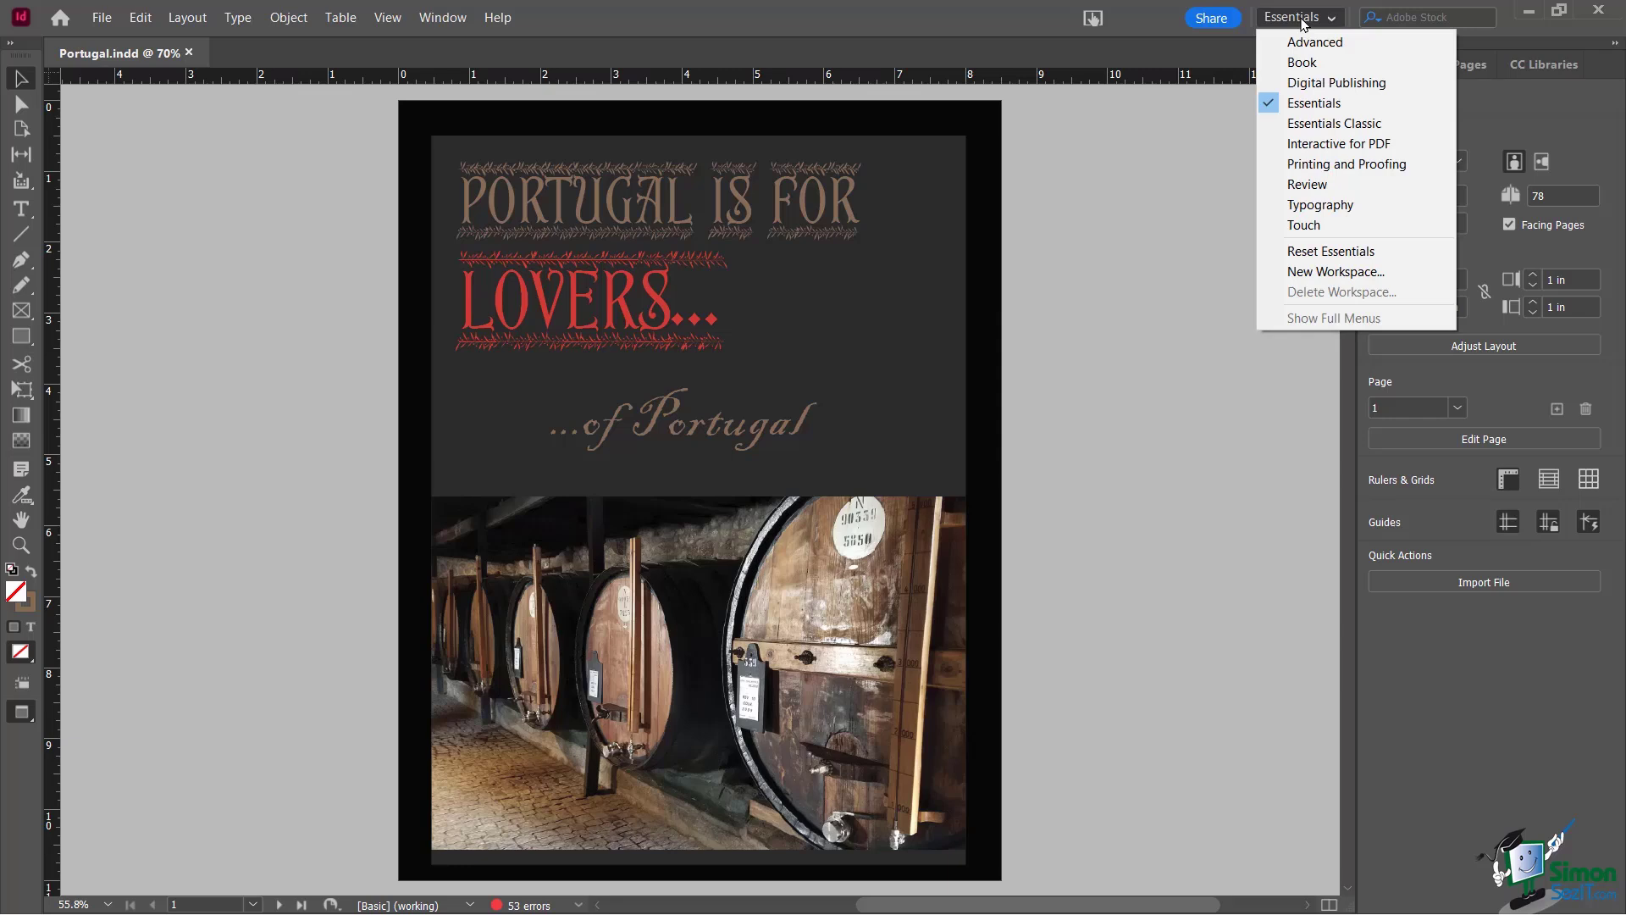
left_click(980, 18)
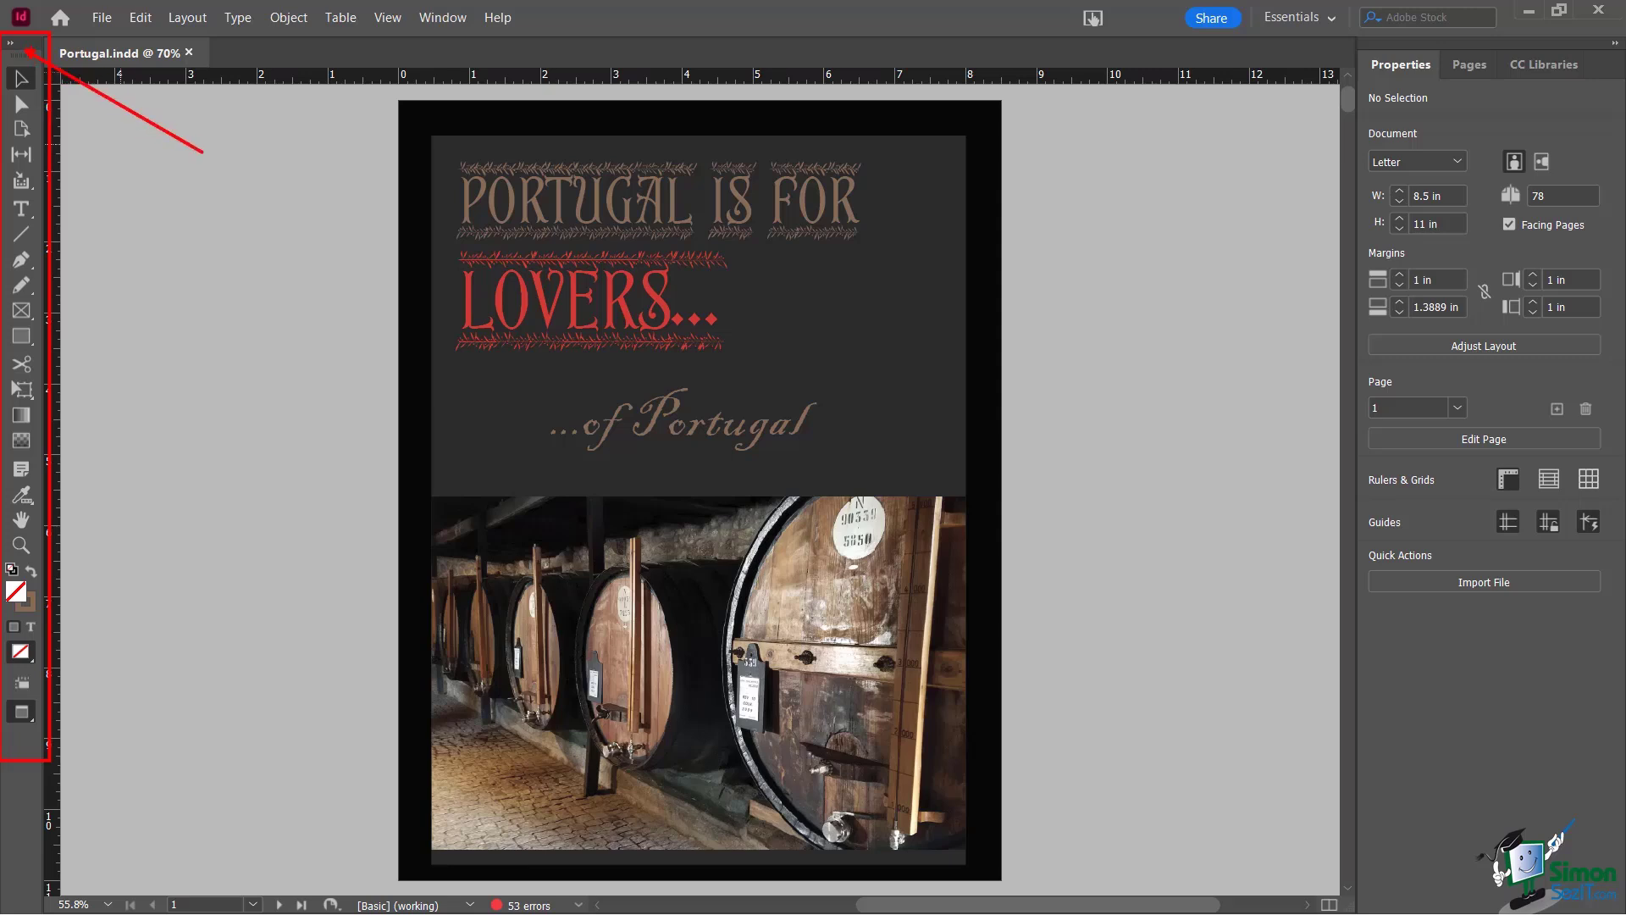
Expand the toolbox to two columns and activate the Selection tool
left_click(10, 43)
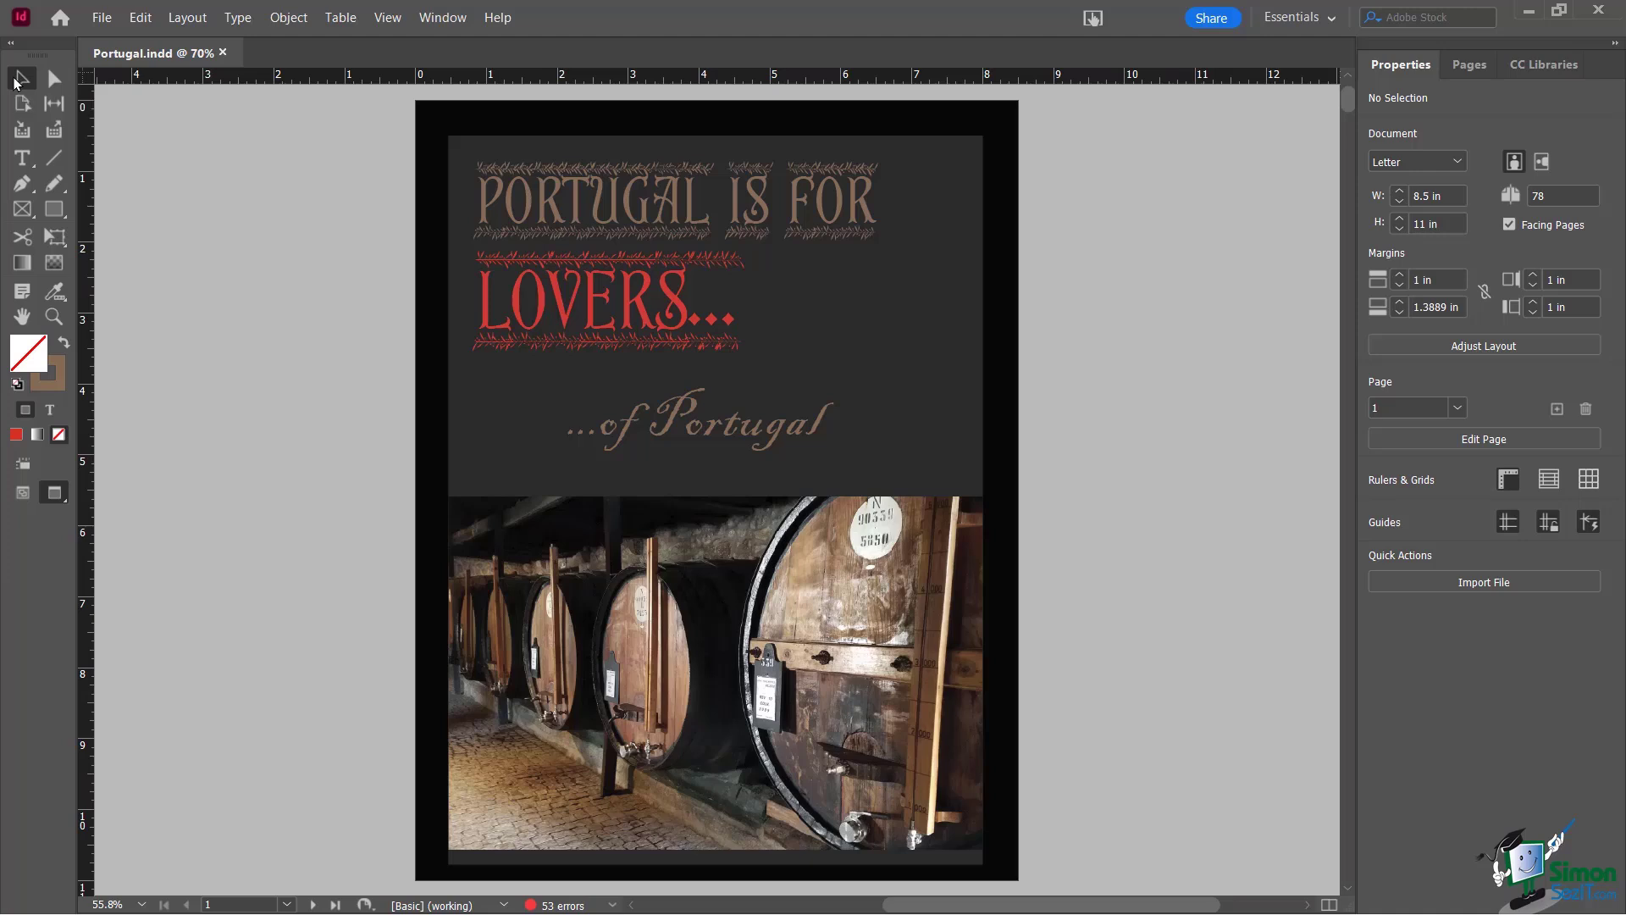
left_click(19, 78)
Close the CC Libraries panel, leaving Properties and Pages in the dock
left_click(1540, 68)
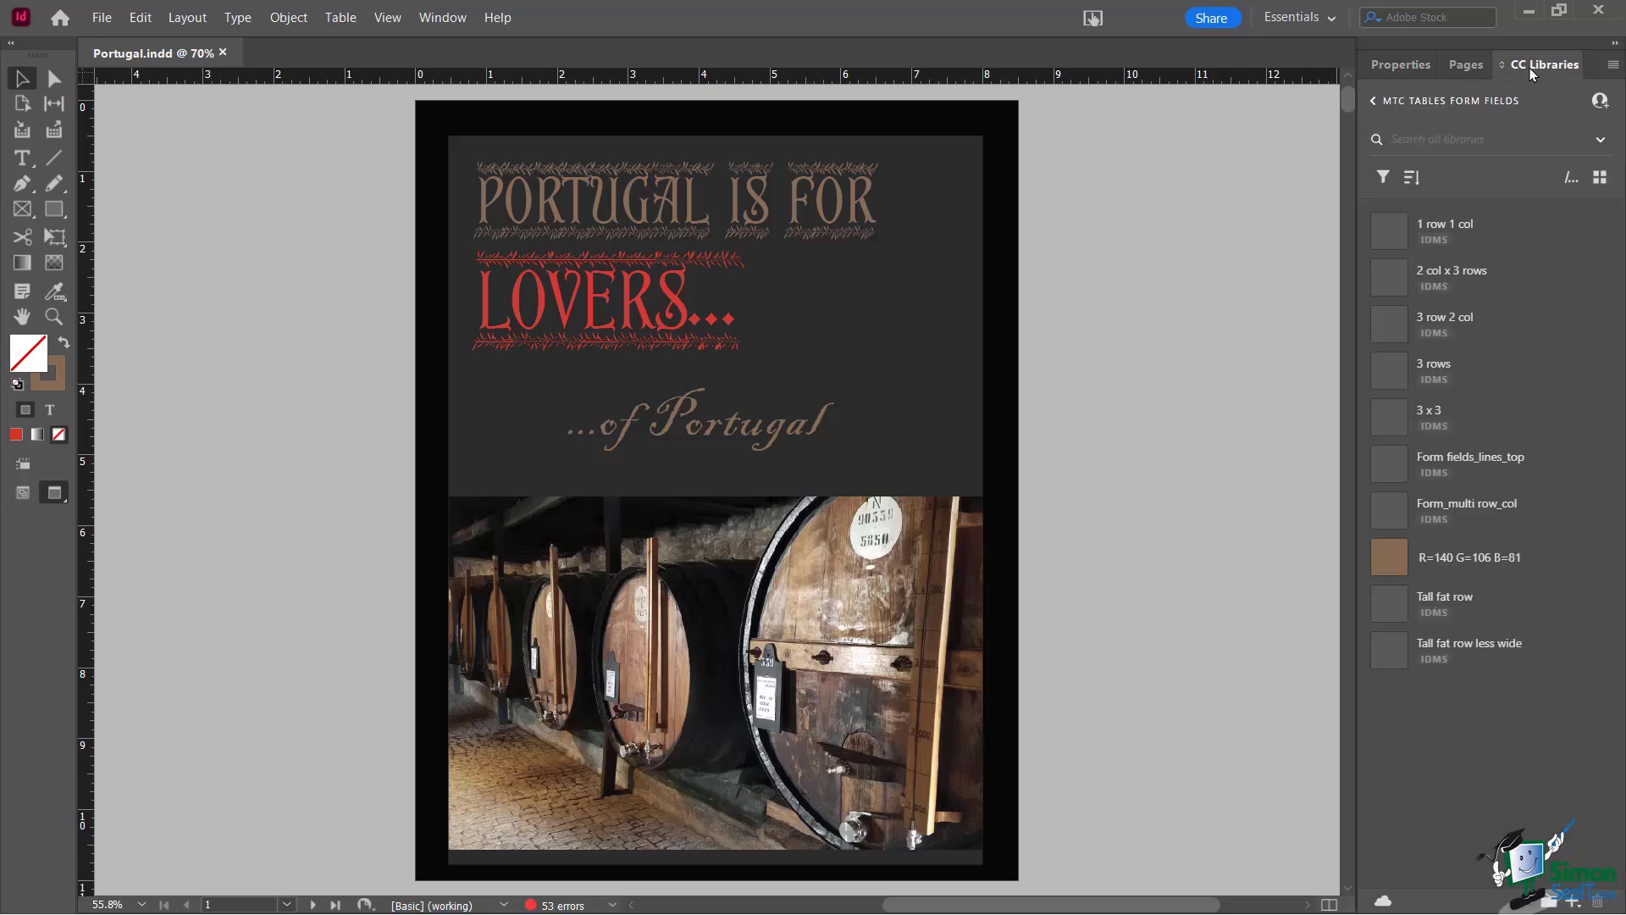
right_click(1526, 71)
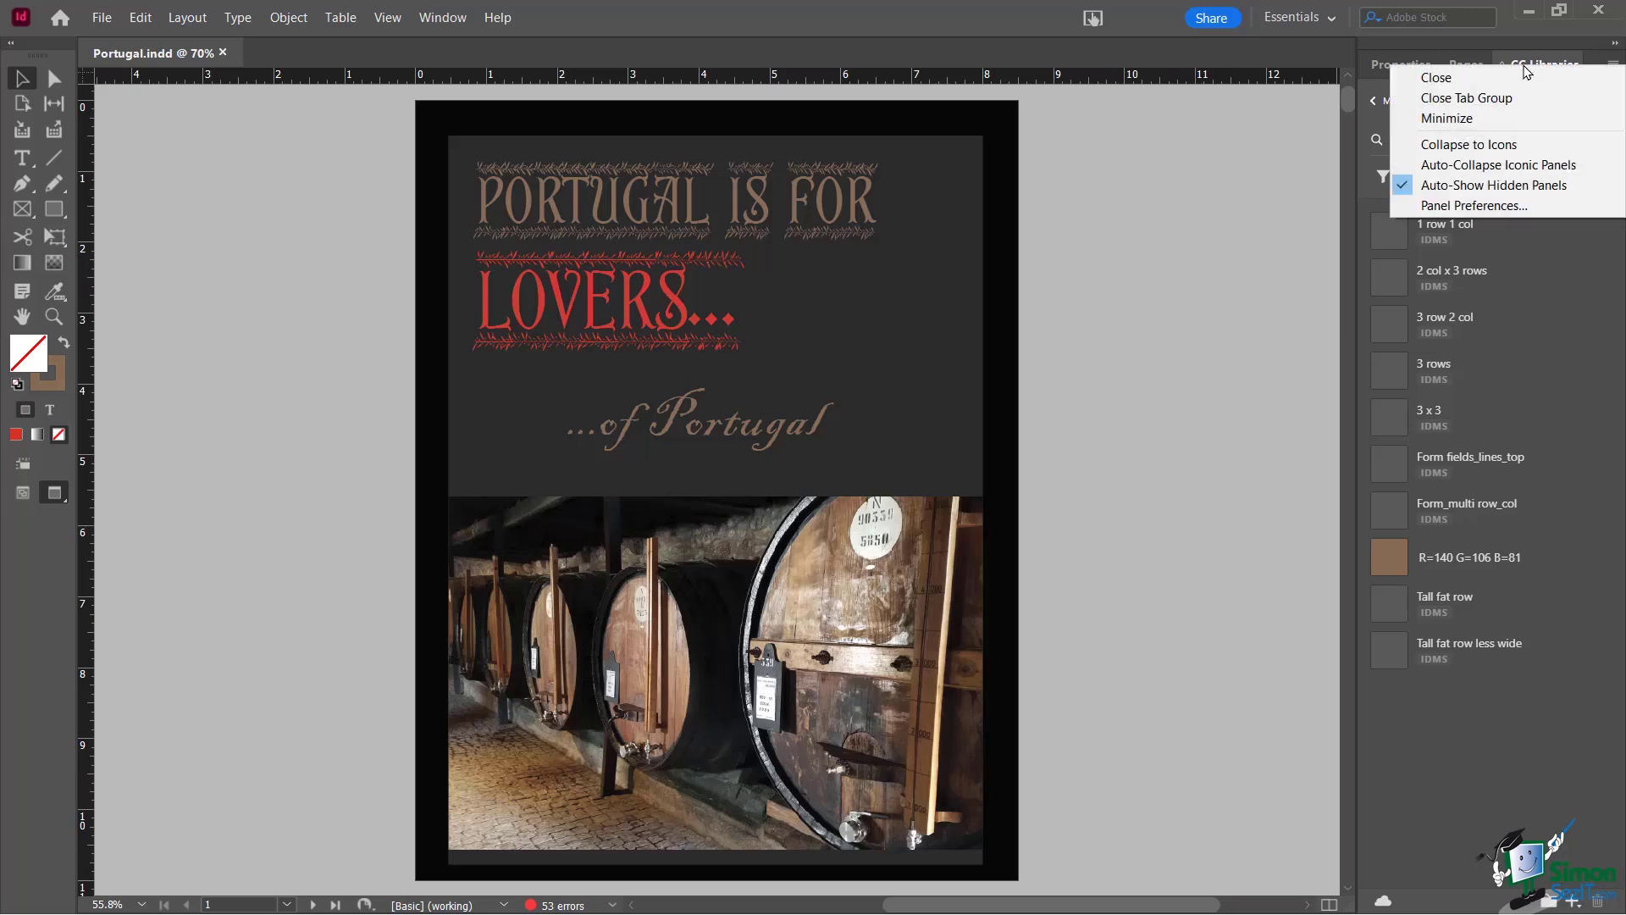
left_click(1427, 78)
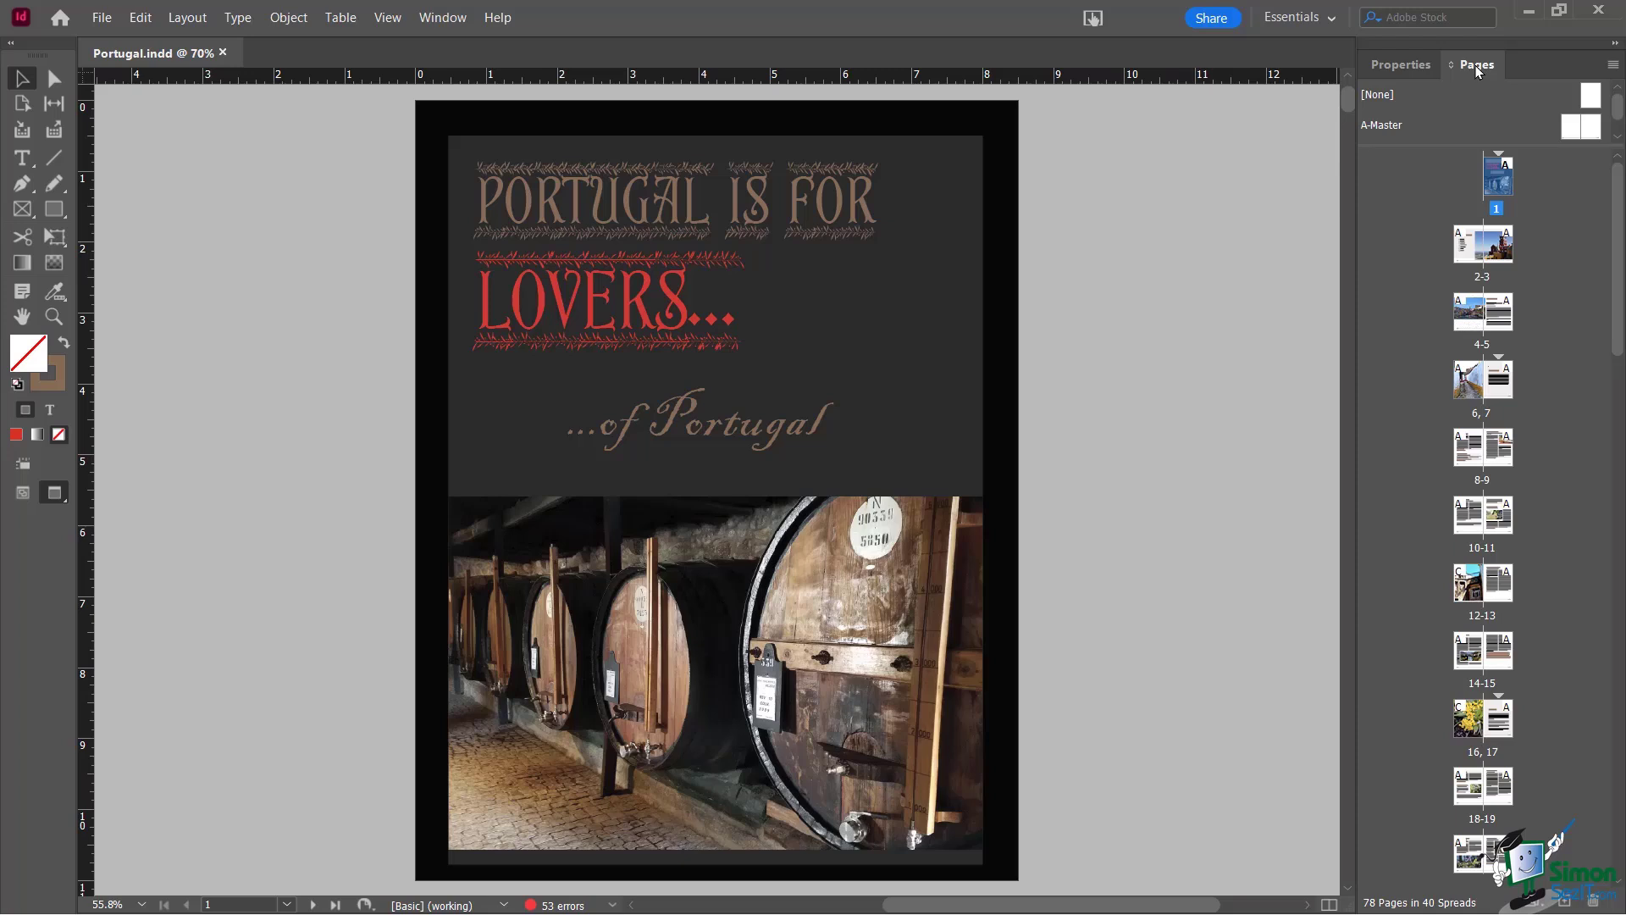
Undock the Pages and Properties panels so both float separately over the document
left_click_drag(1477, 68, 1048, 44)
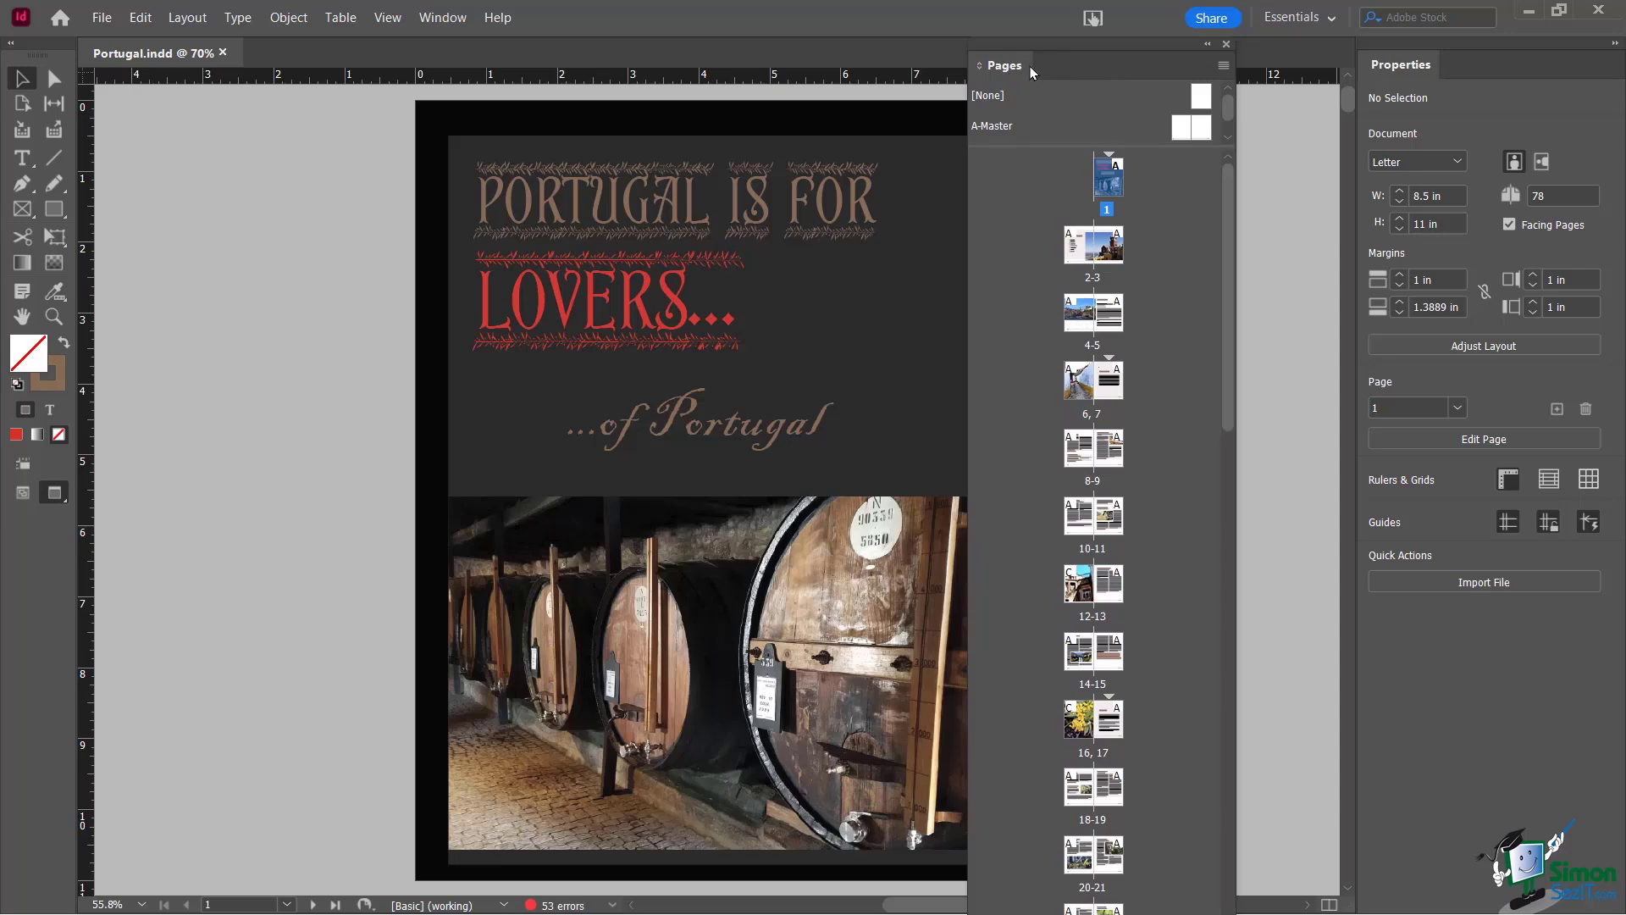
left_click_drag(1410, 68, 568, 105)
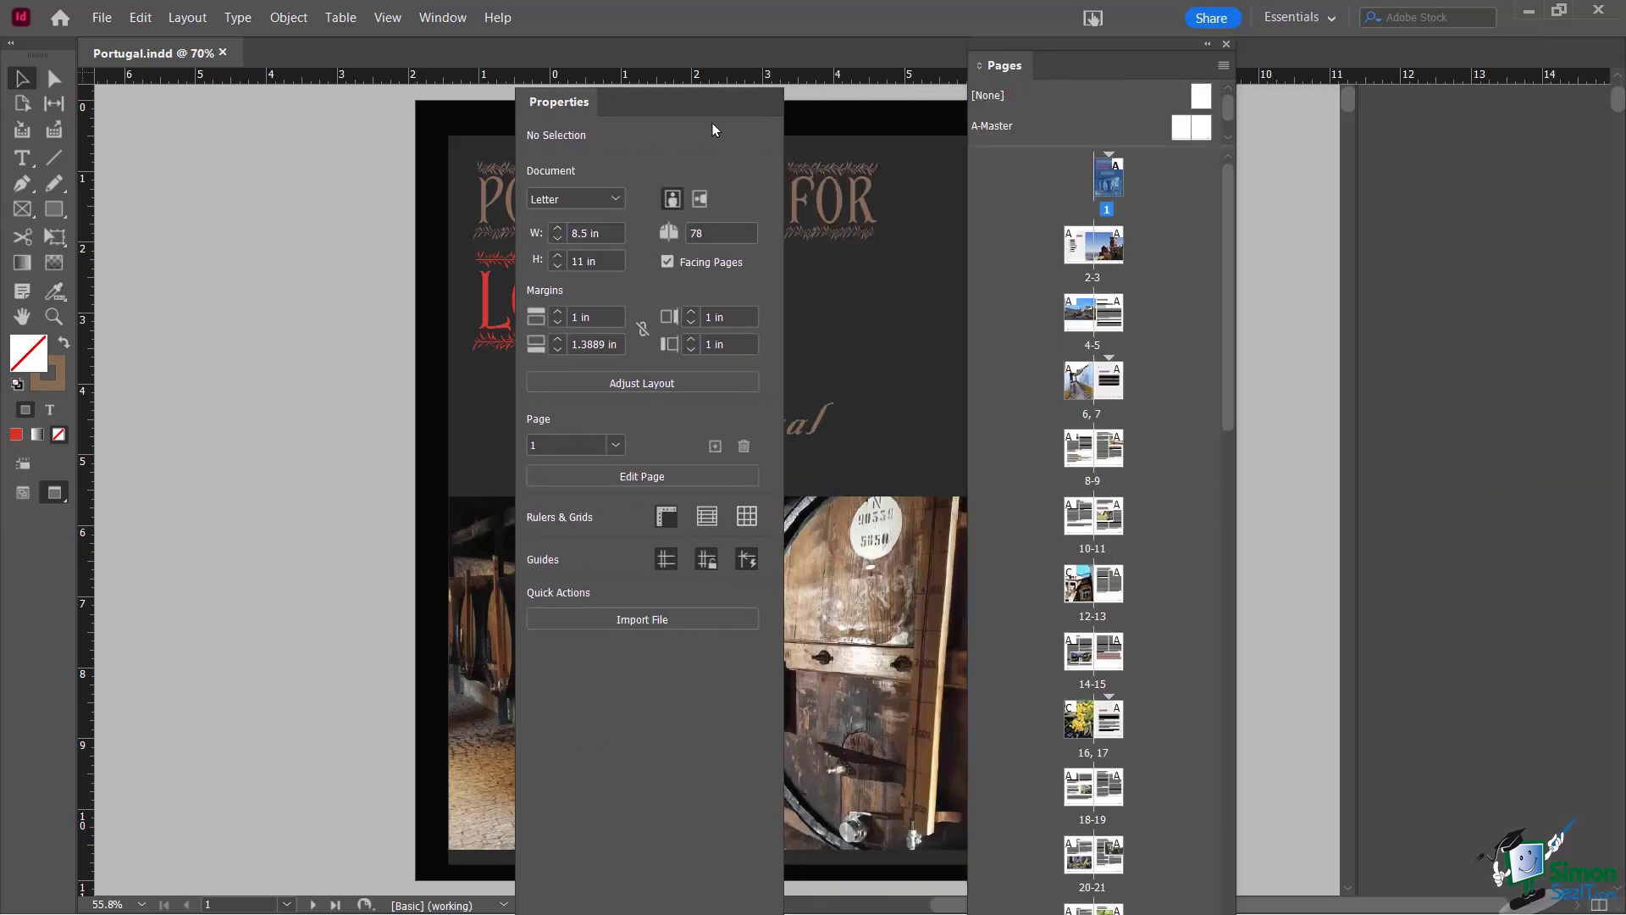
left_click_drag(714, 130, 715, 130)
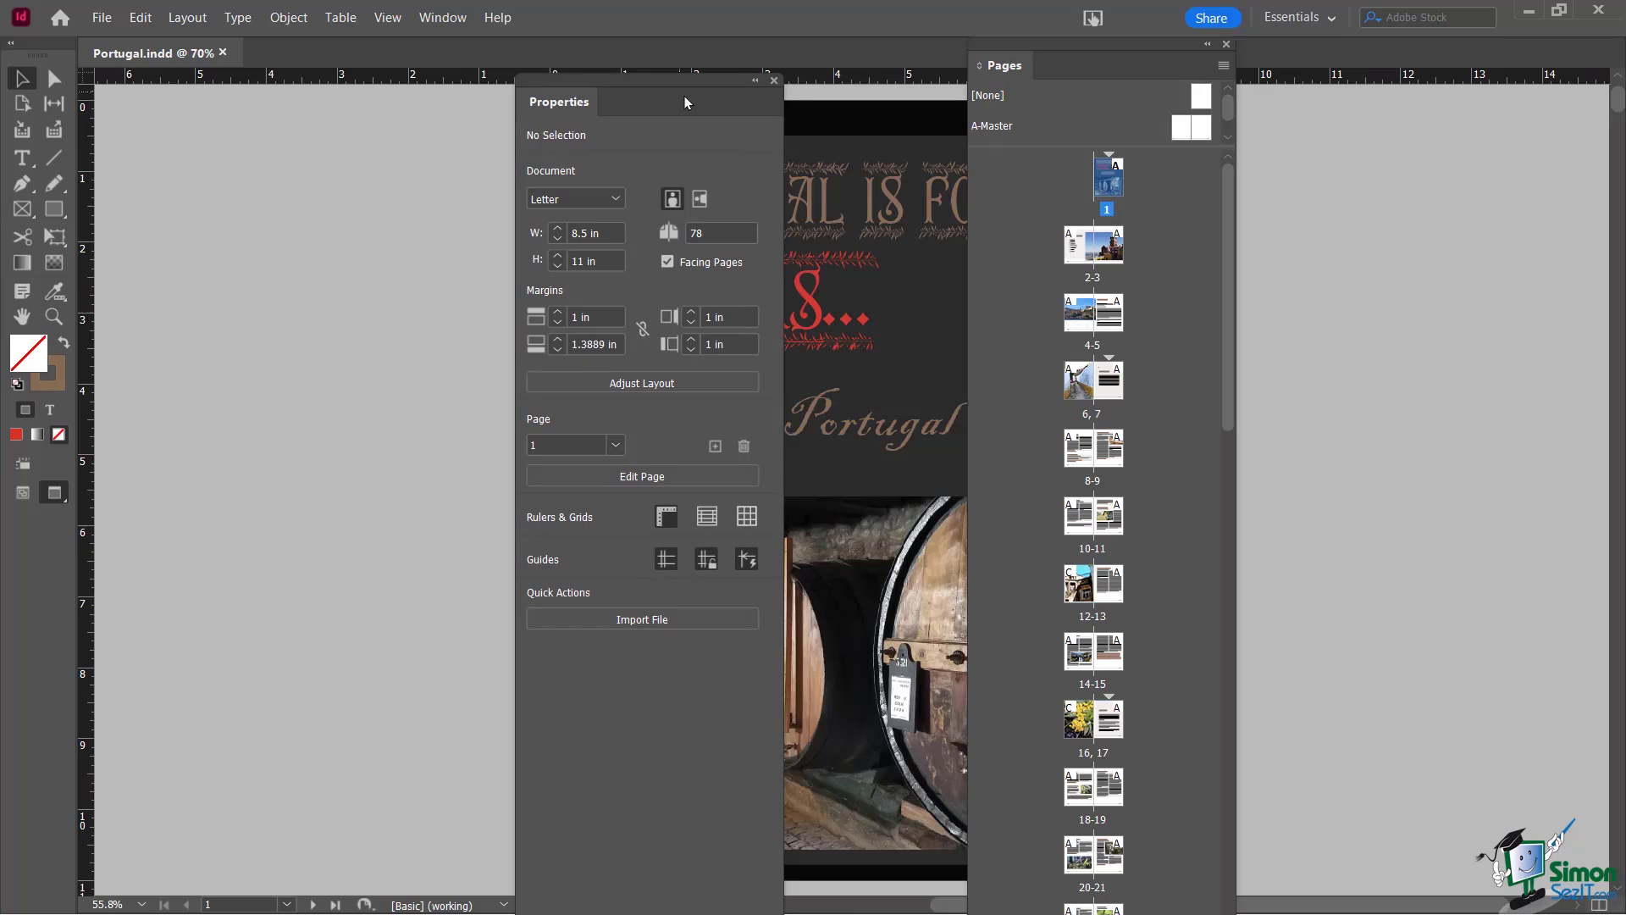
Dock the Properties panel again and group the Pages panel with it, placing Pages first
left_click_drag(664, 80, 1613, 167)
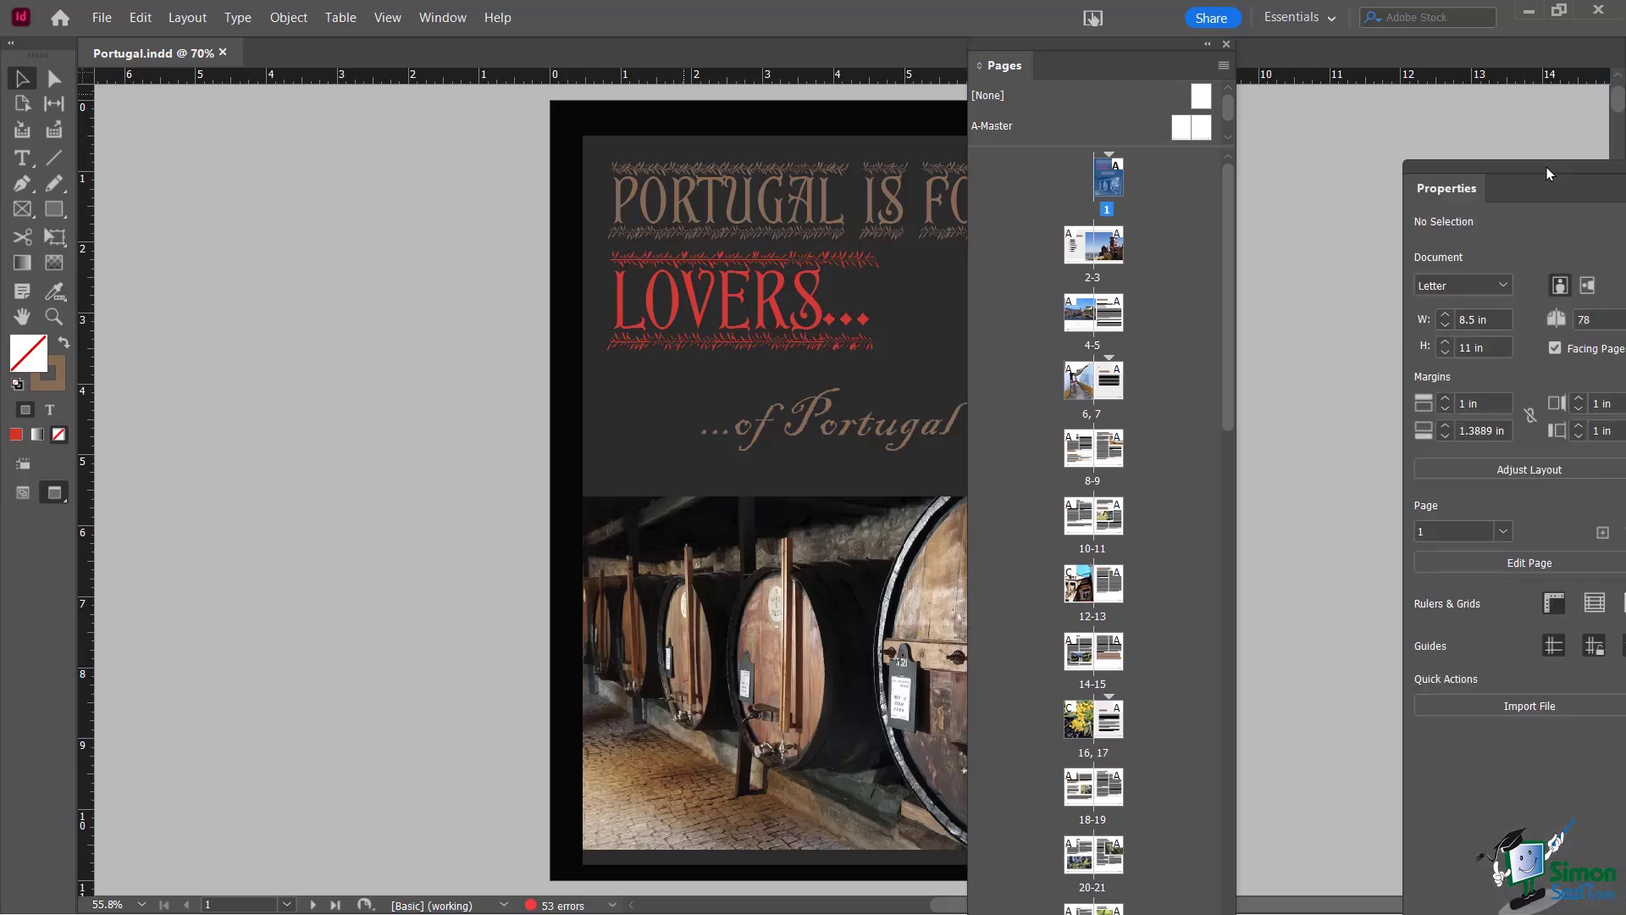
left_click(1619, 174)
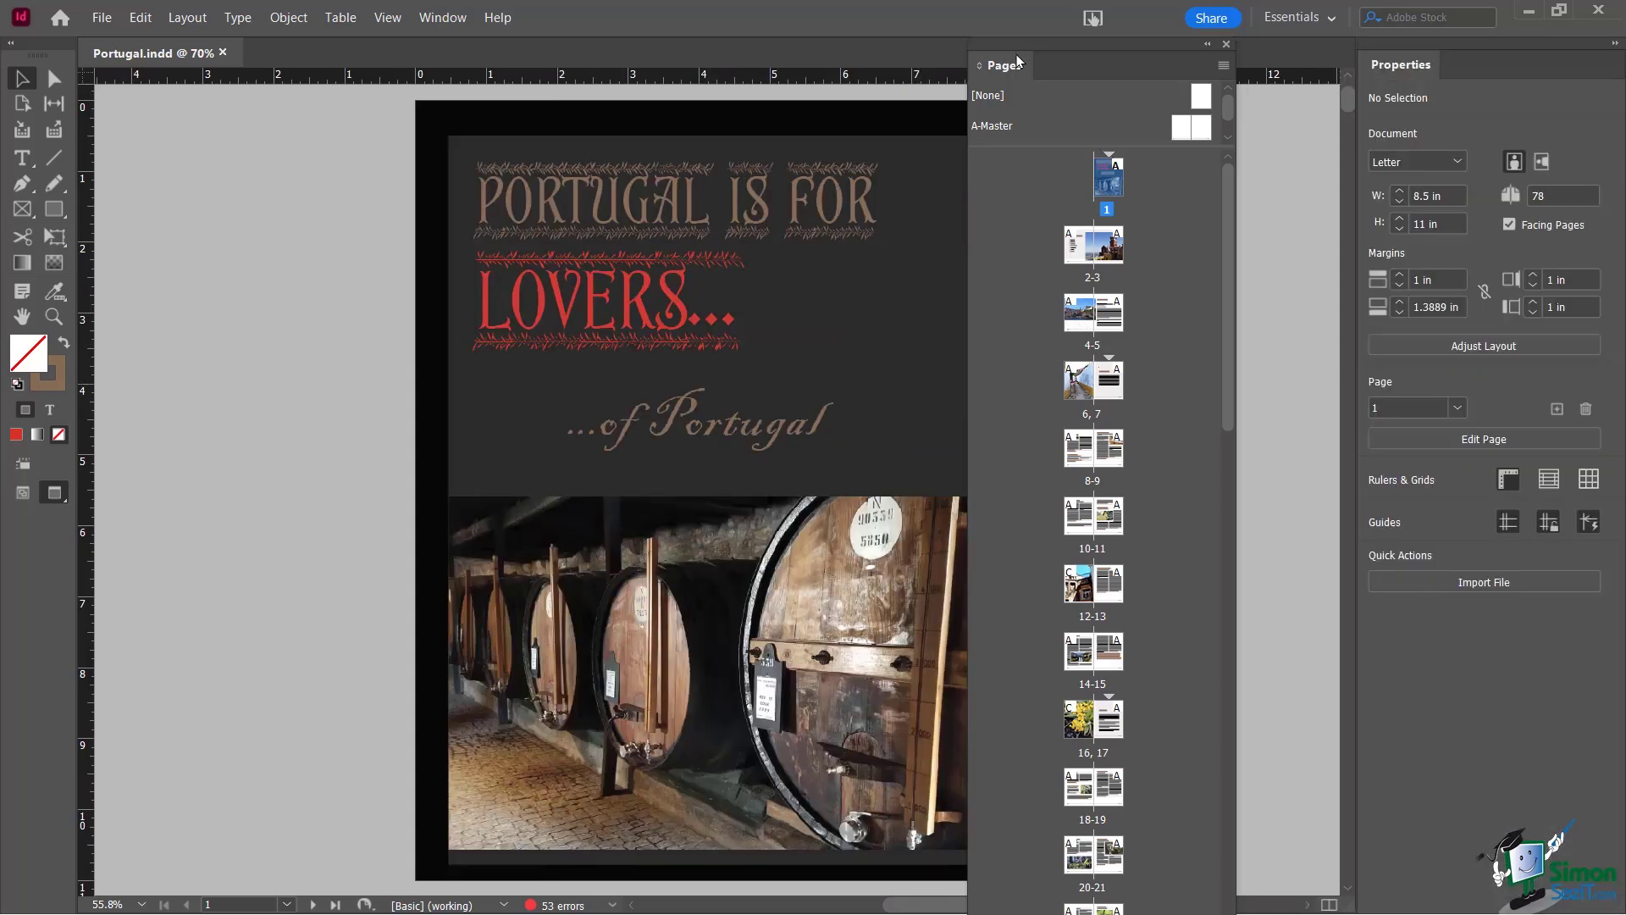
left_click_drag(1013, 54, 1433, 73)
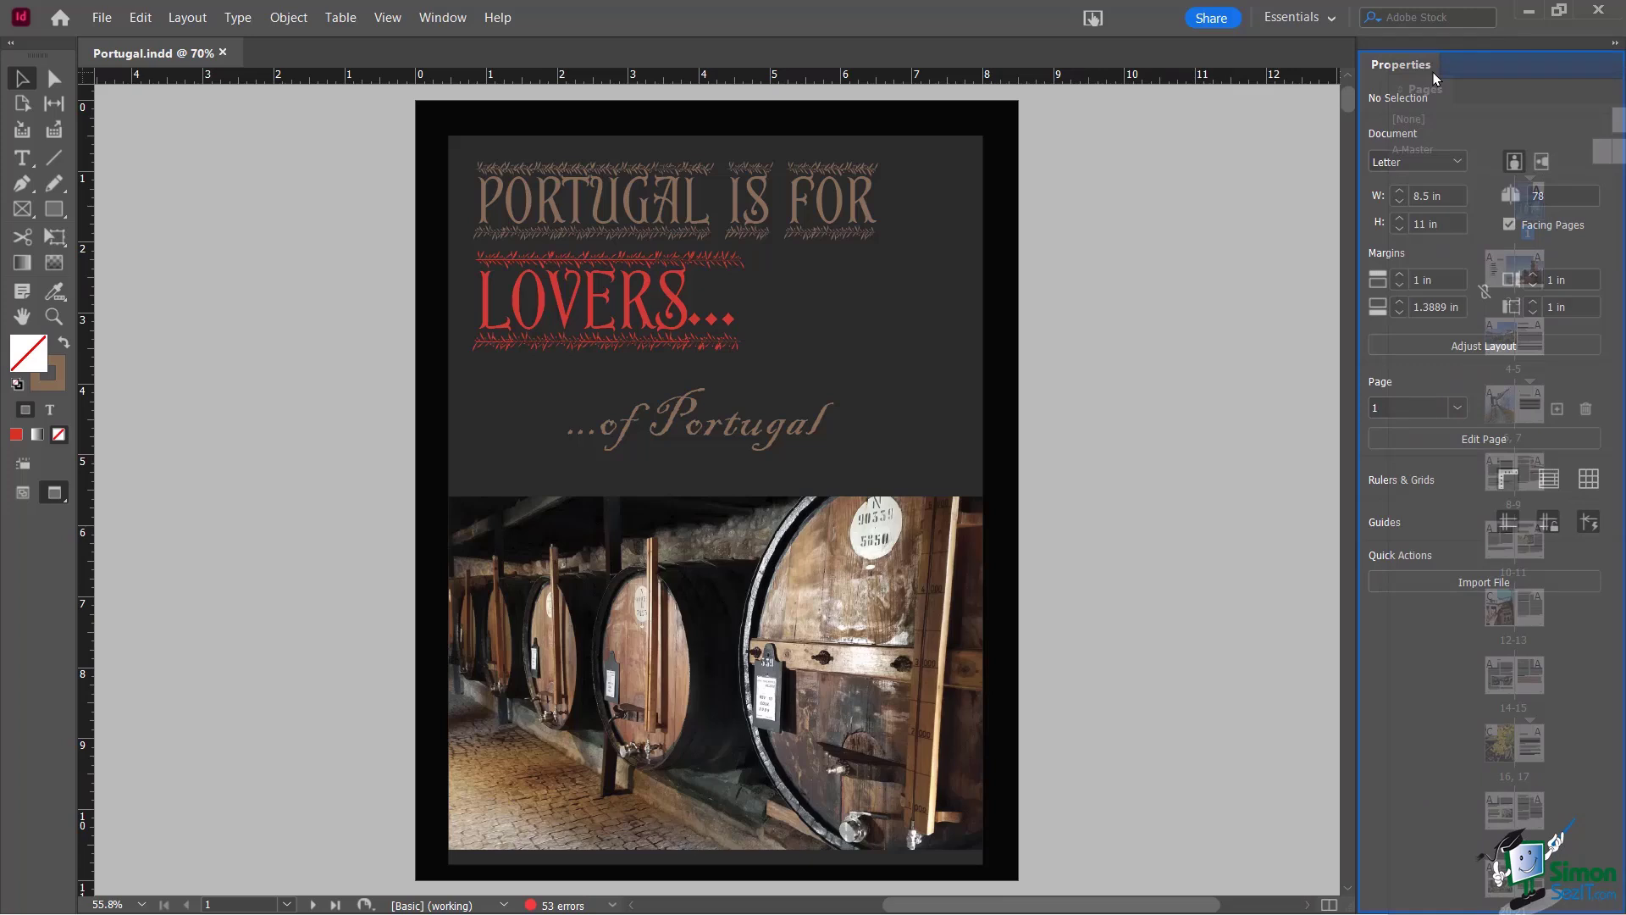
mouse_move(1433, 73)
left_mouse_down()
mouse_move(1350, 123)
mouse_move(1356, 140)
mouse_move(1433, 99)
mouse_move(1439, 69)
left_mouse_up()
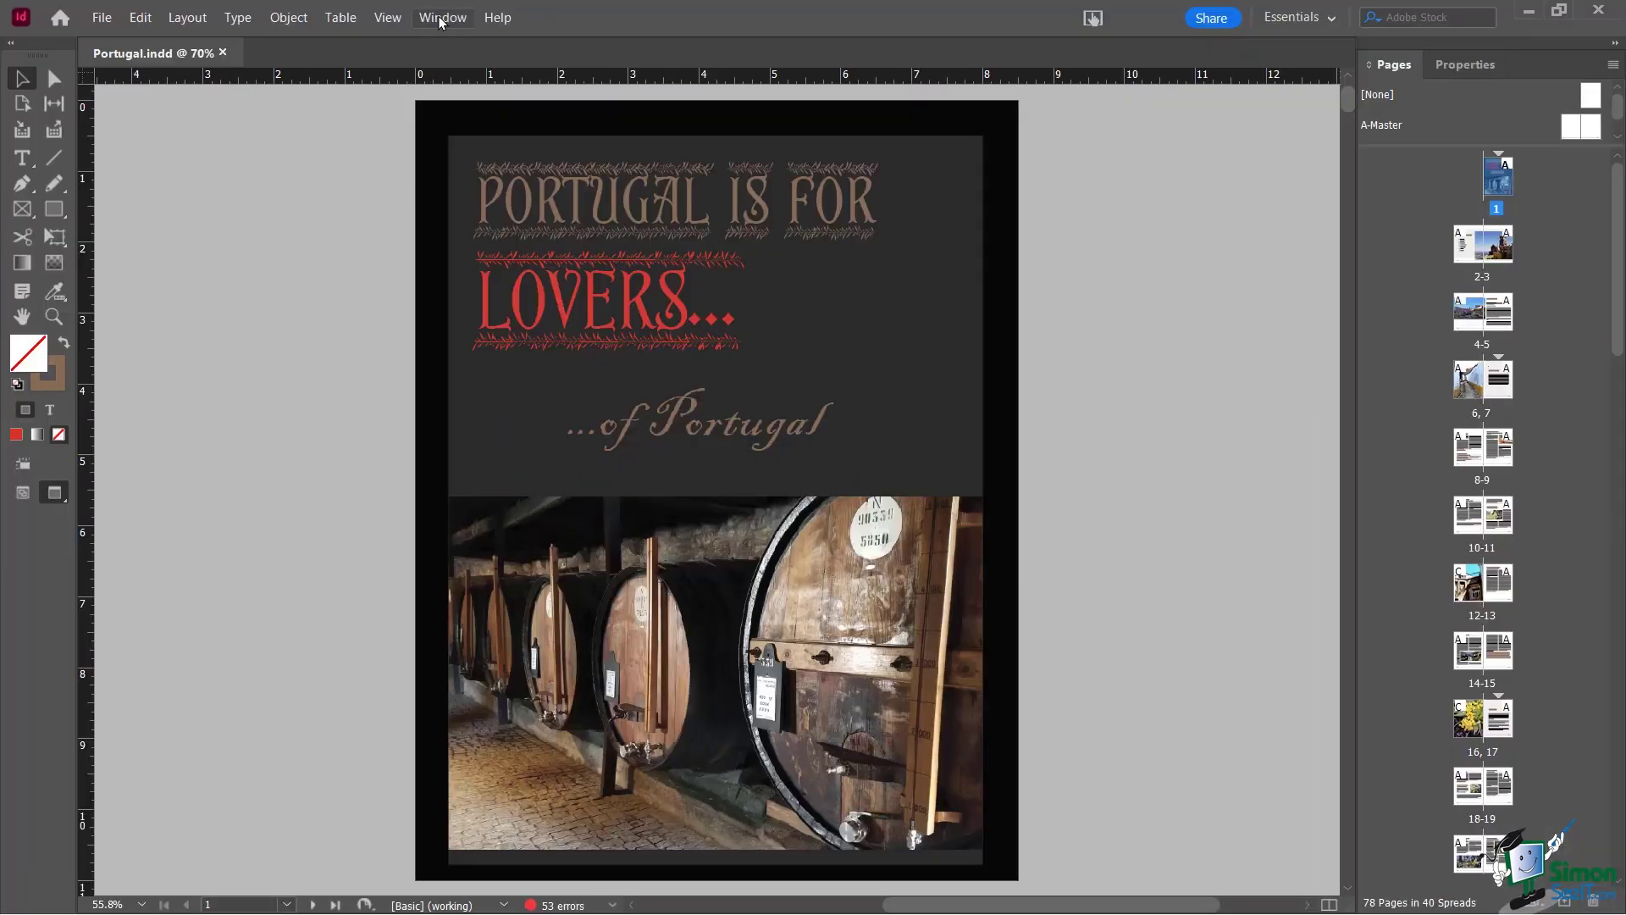
left_click(445, 31)
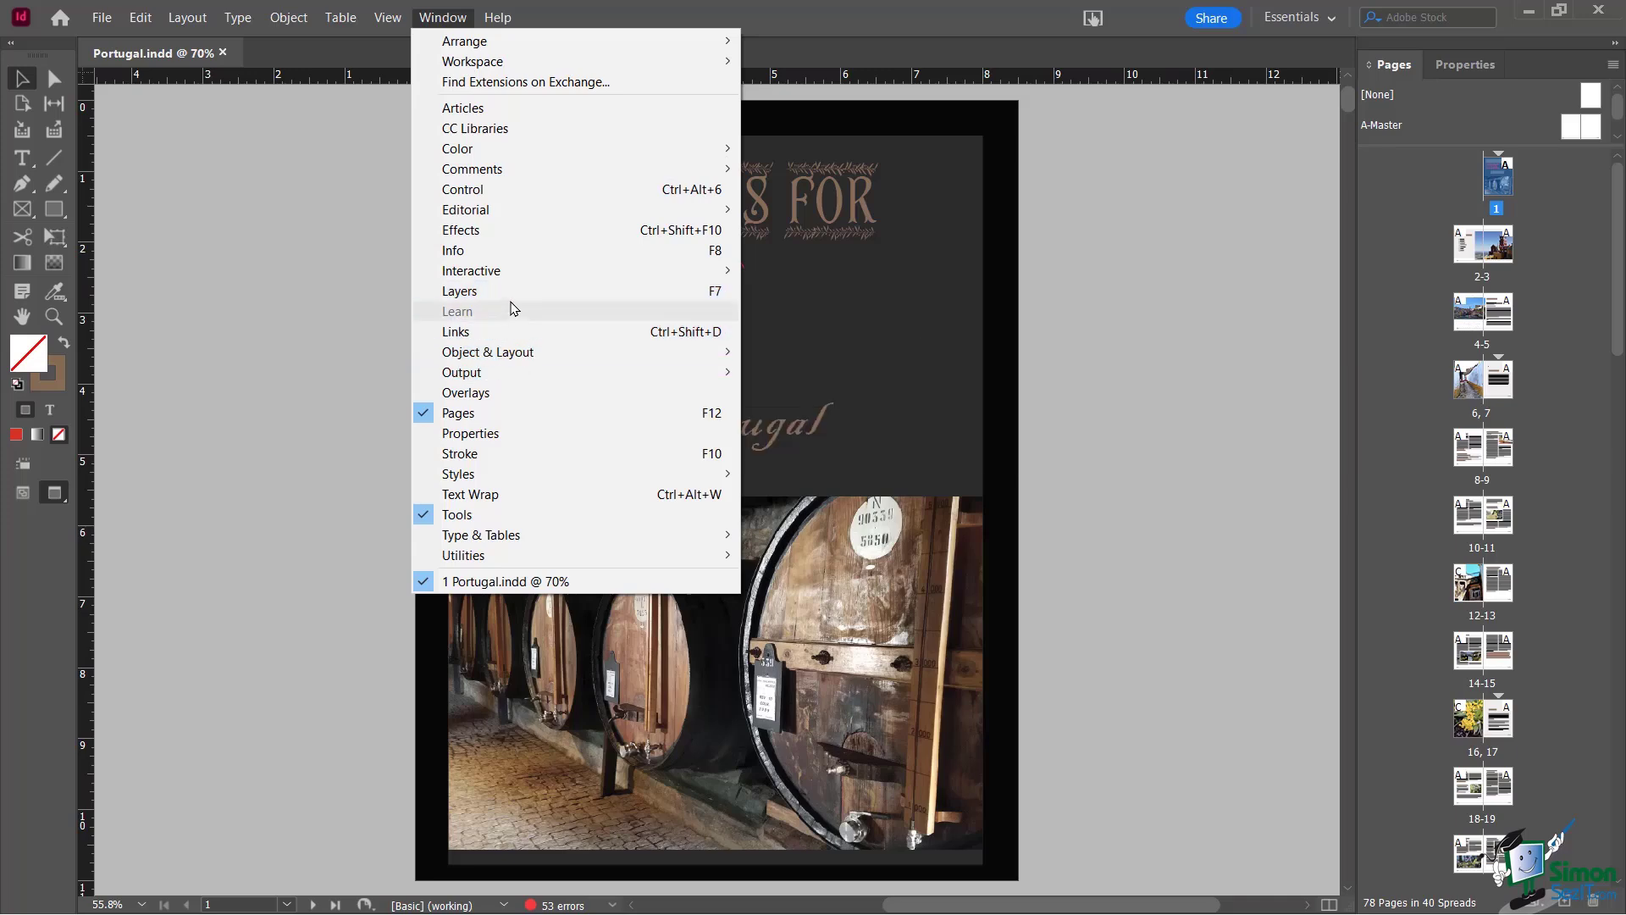
mouse_move(546, 479)
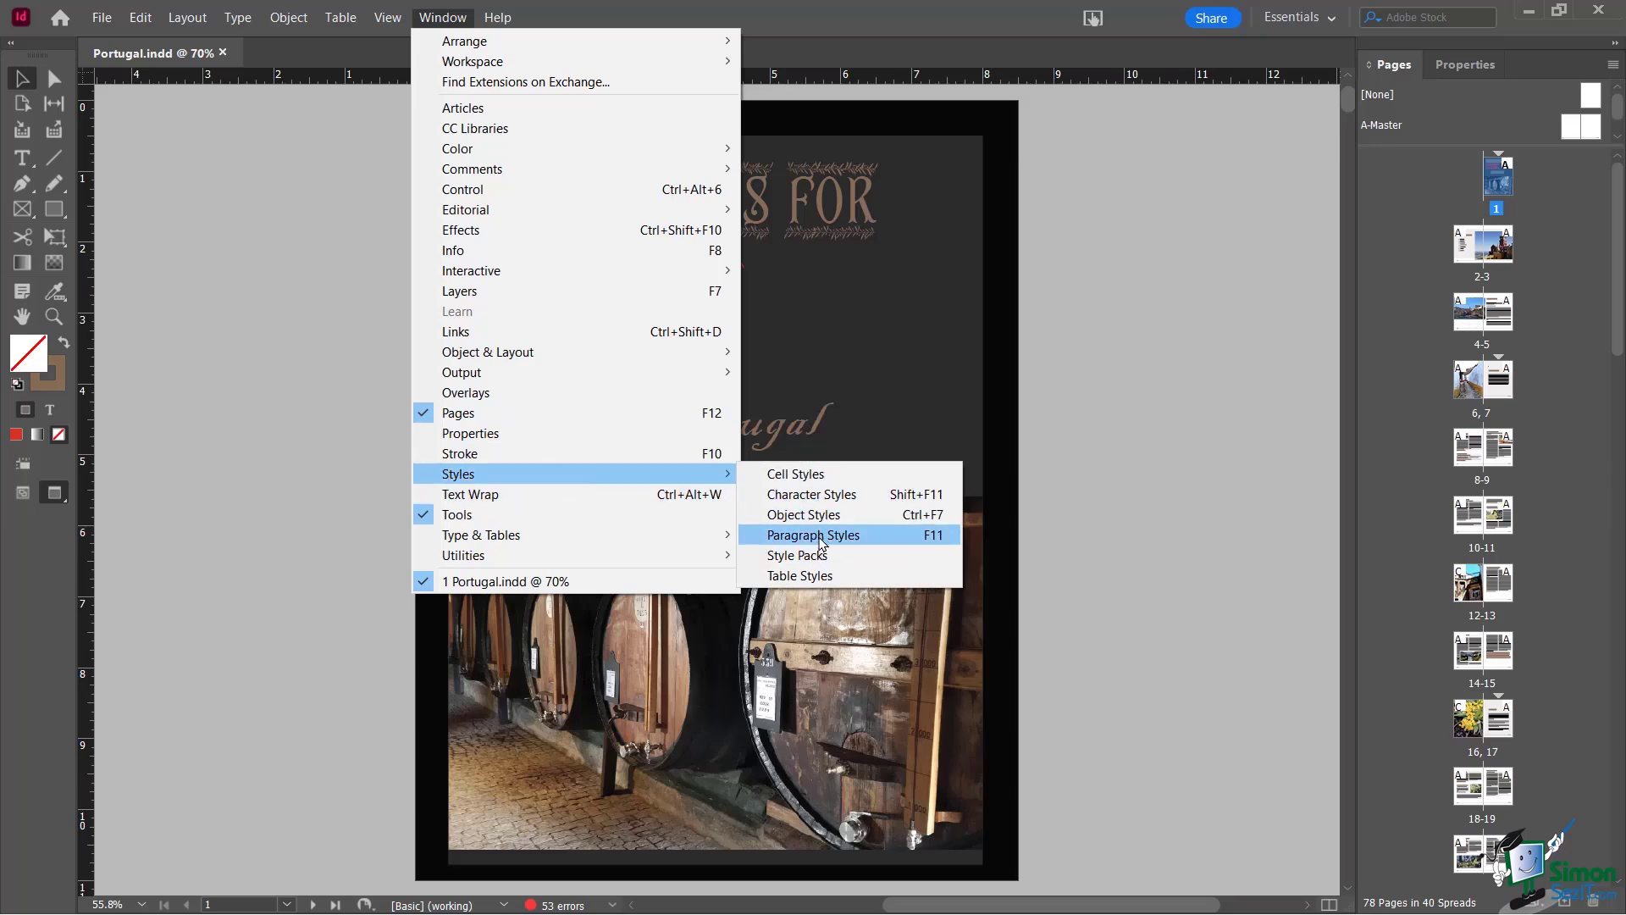
mouse_move(534, 365)
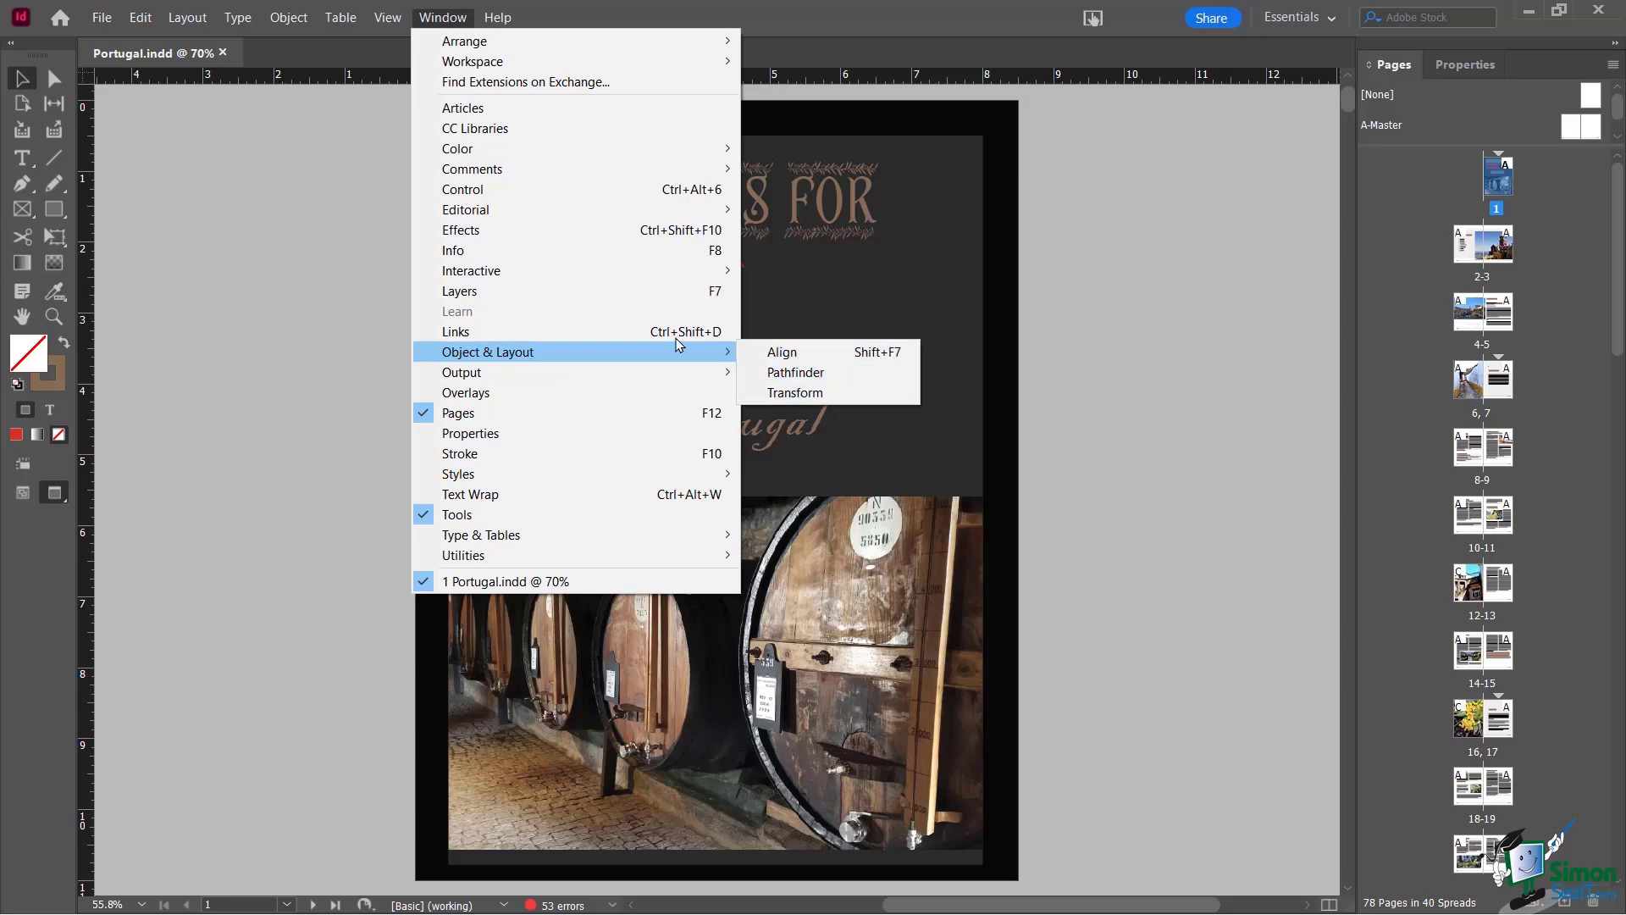
mouse_move(522, 537)
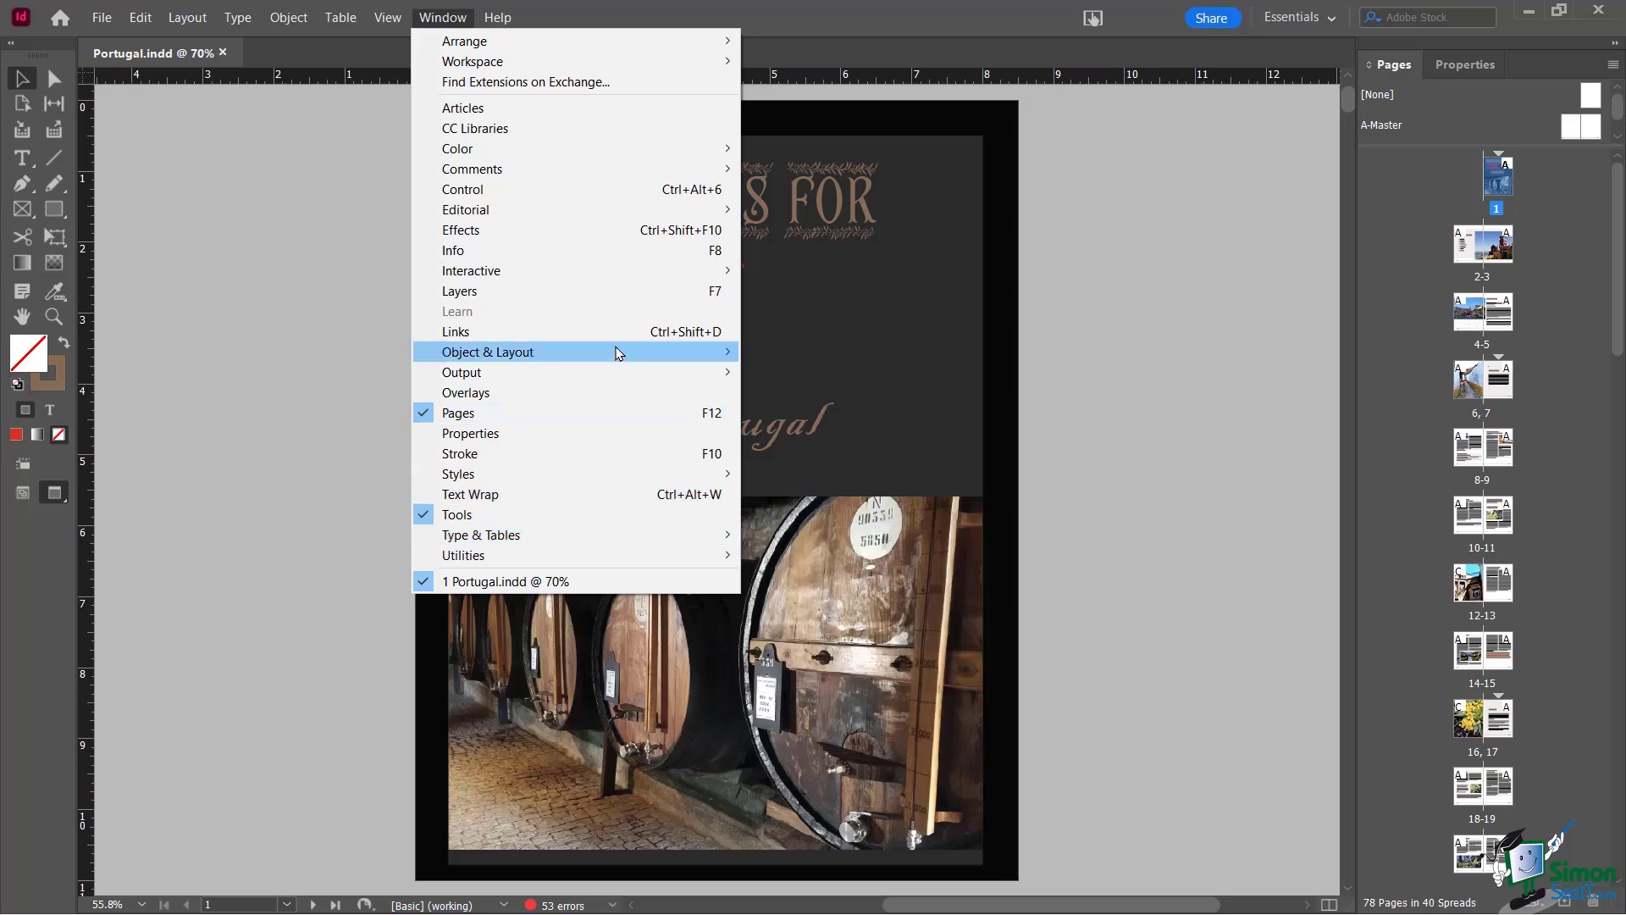
left_click(354, 220)
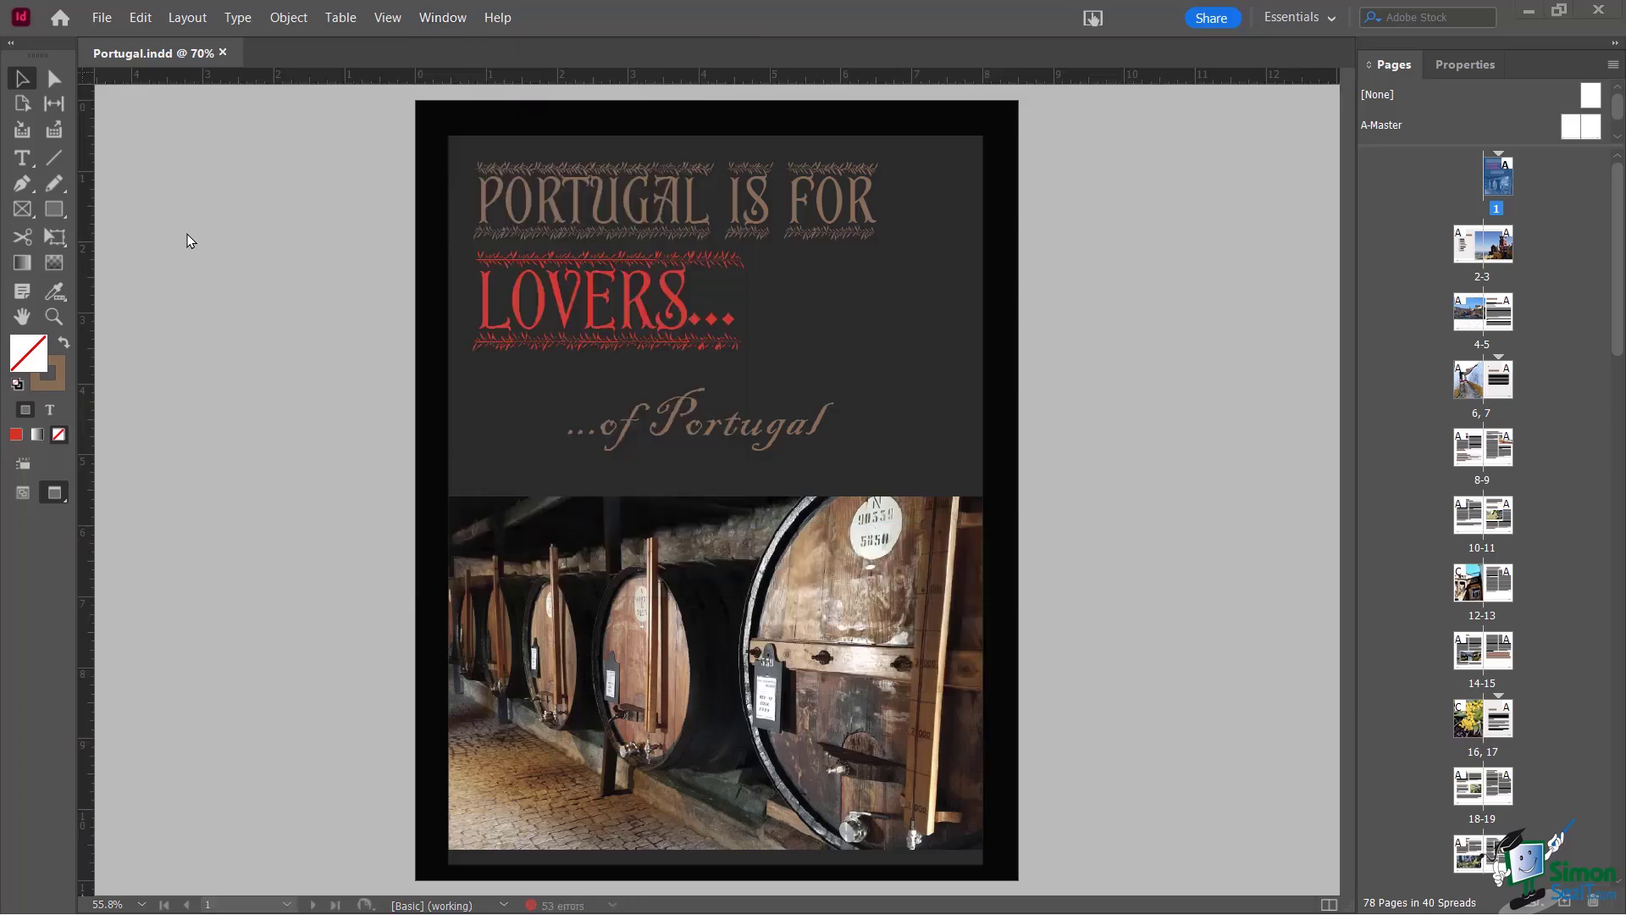
Show the Layers panel and separate Layers and Links into individual icon groups, with Layers above Links
left_click(449, 19)
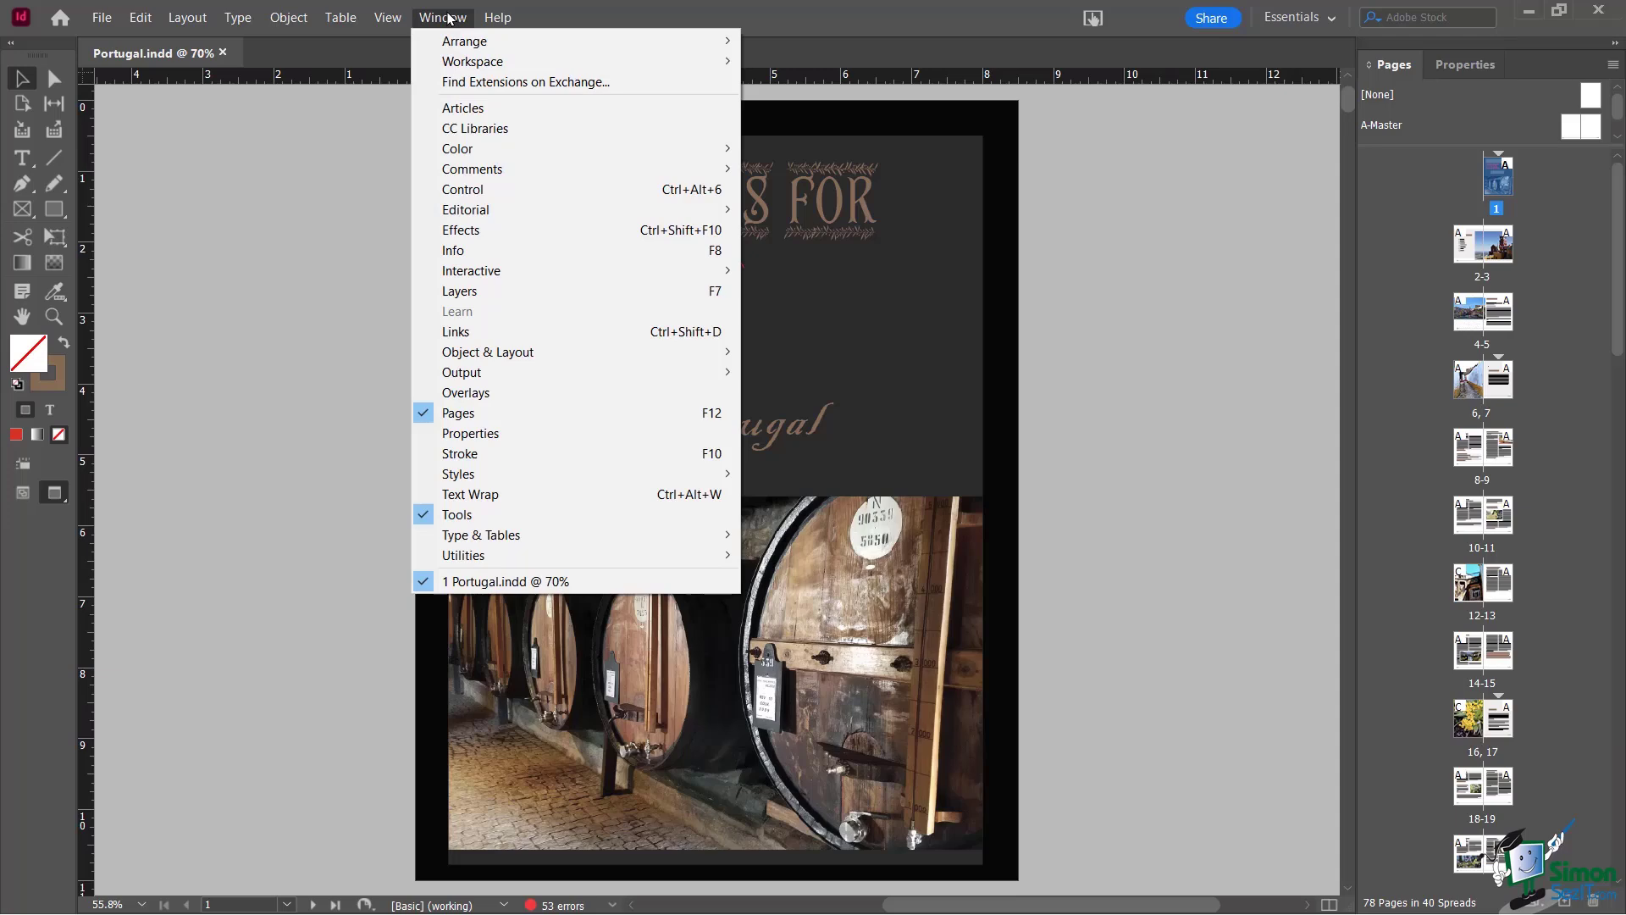
left_click(471, 292)
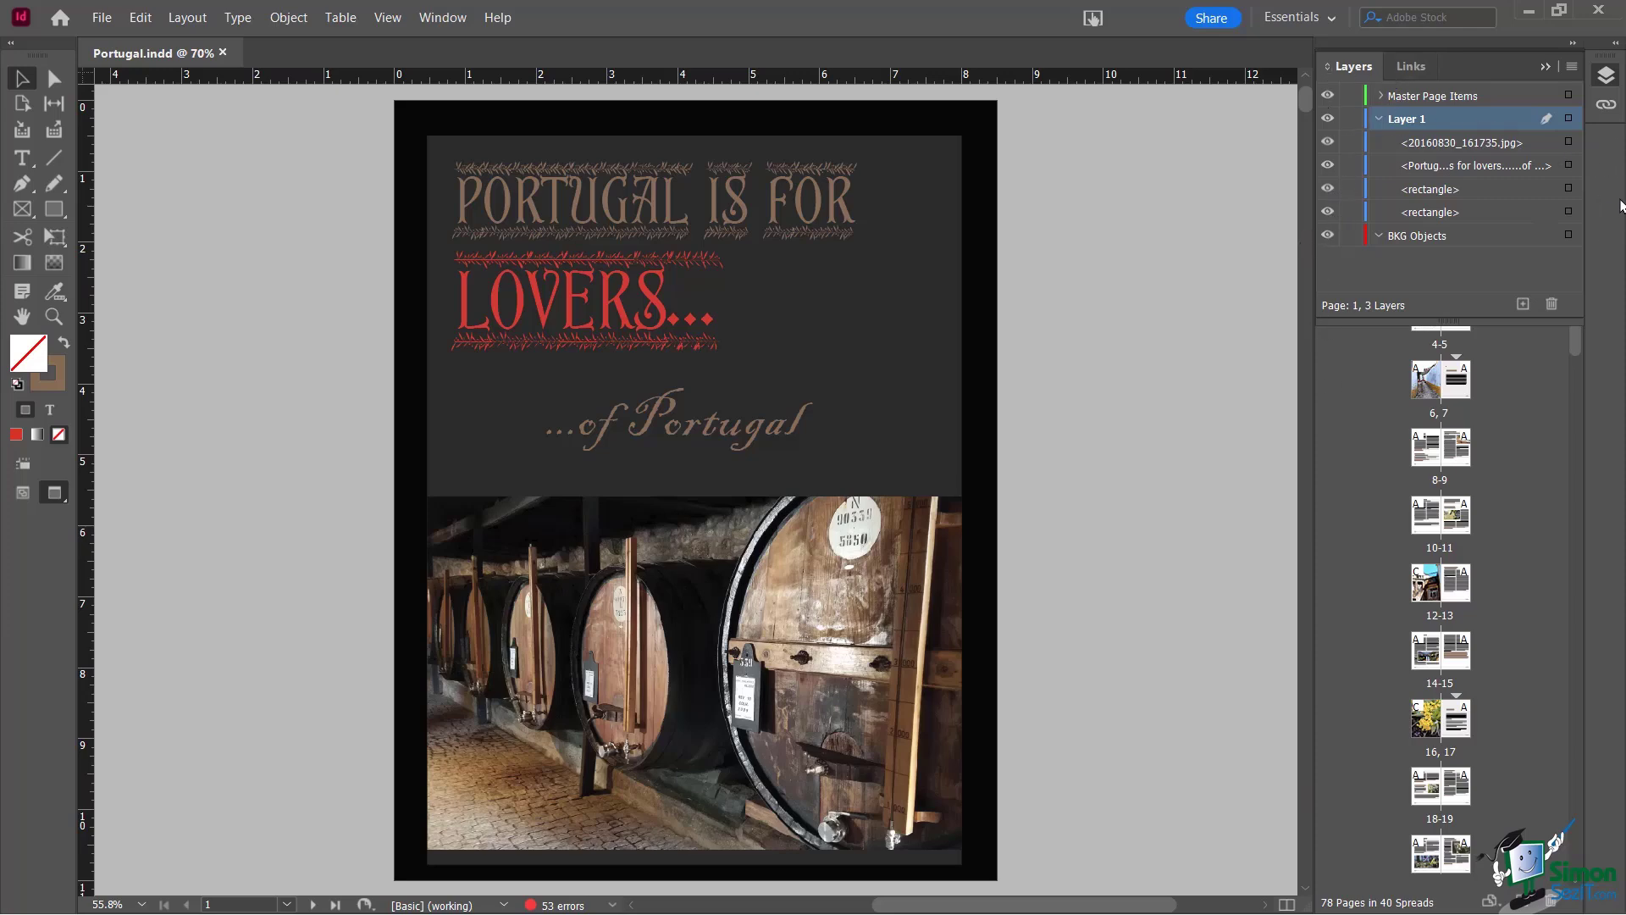
left_click_drag(1353, 66, 1603, 123)
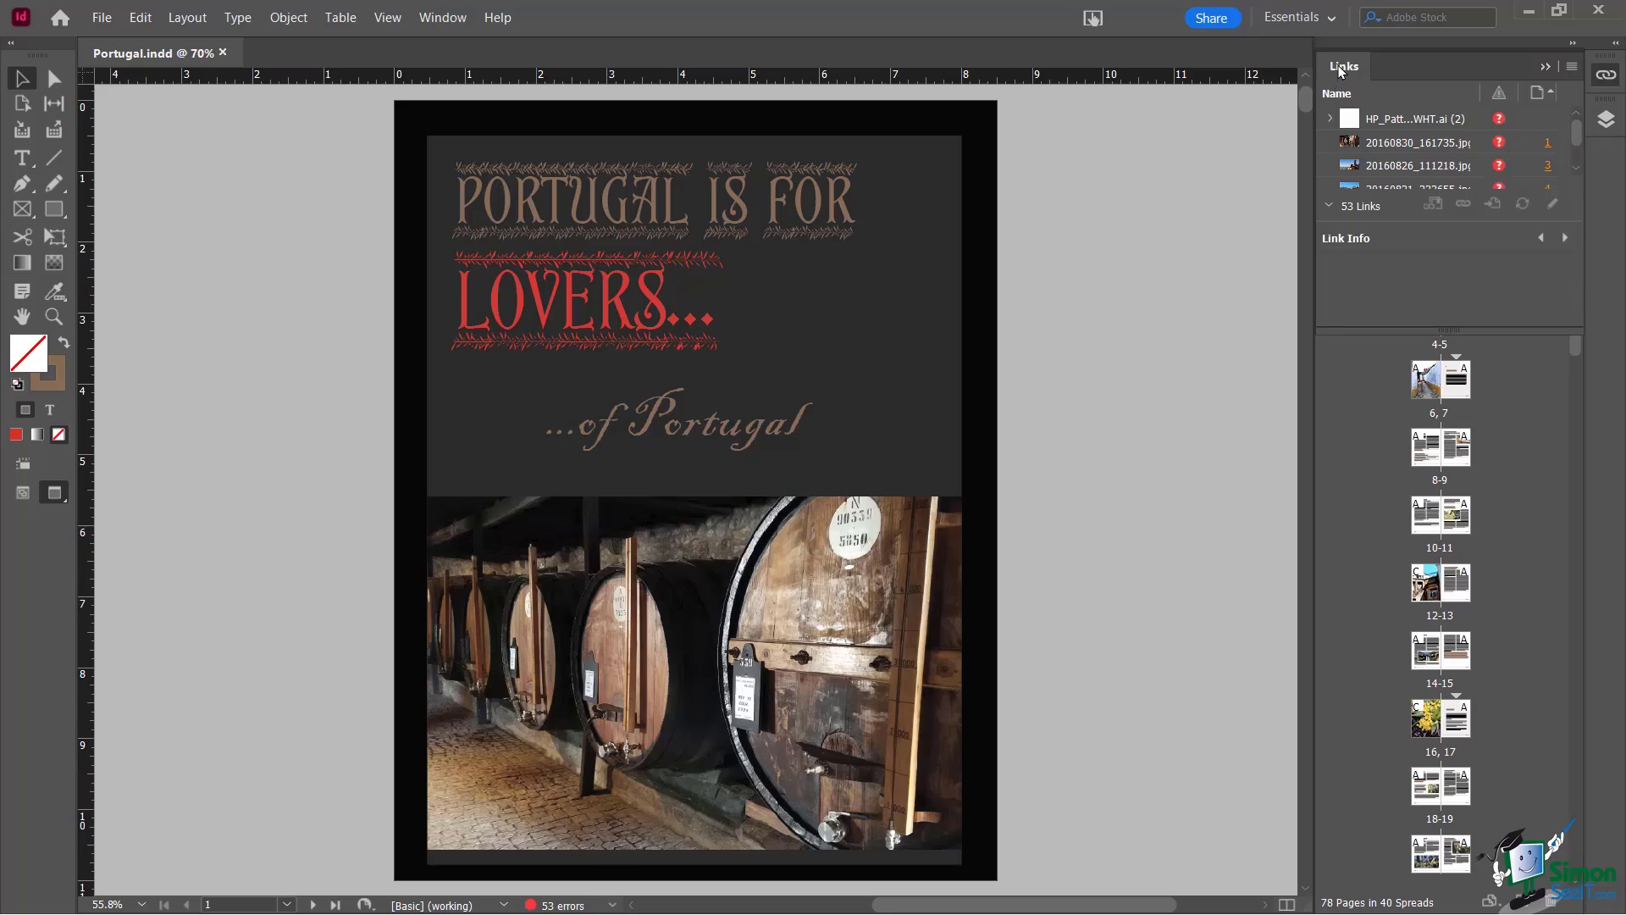
left_click_drag(1341, 72, 1612, 165)
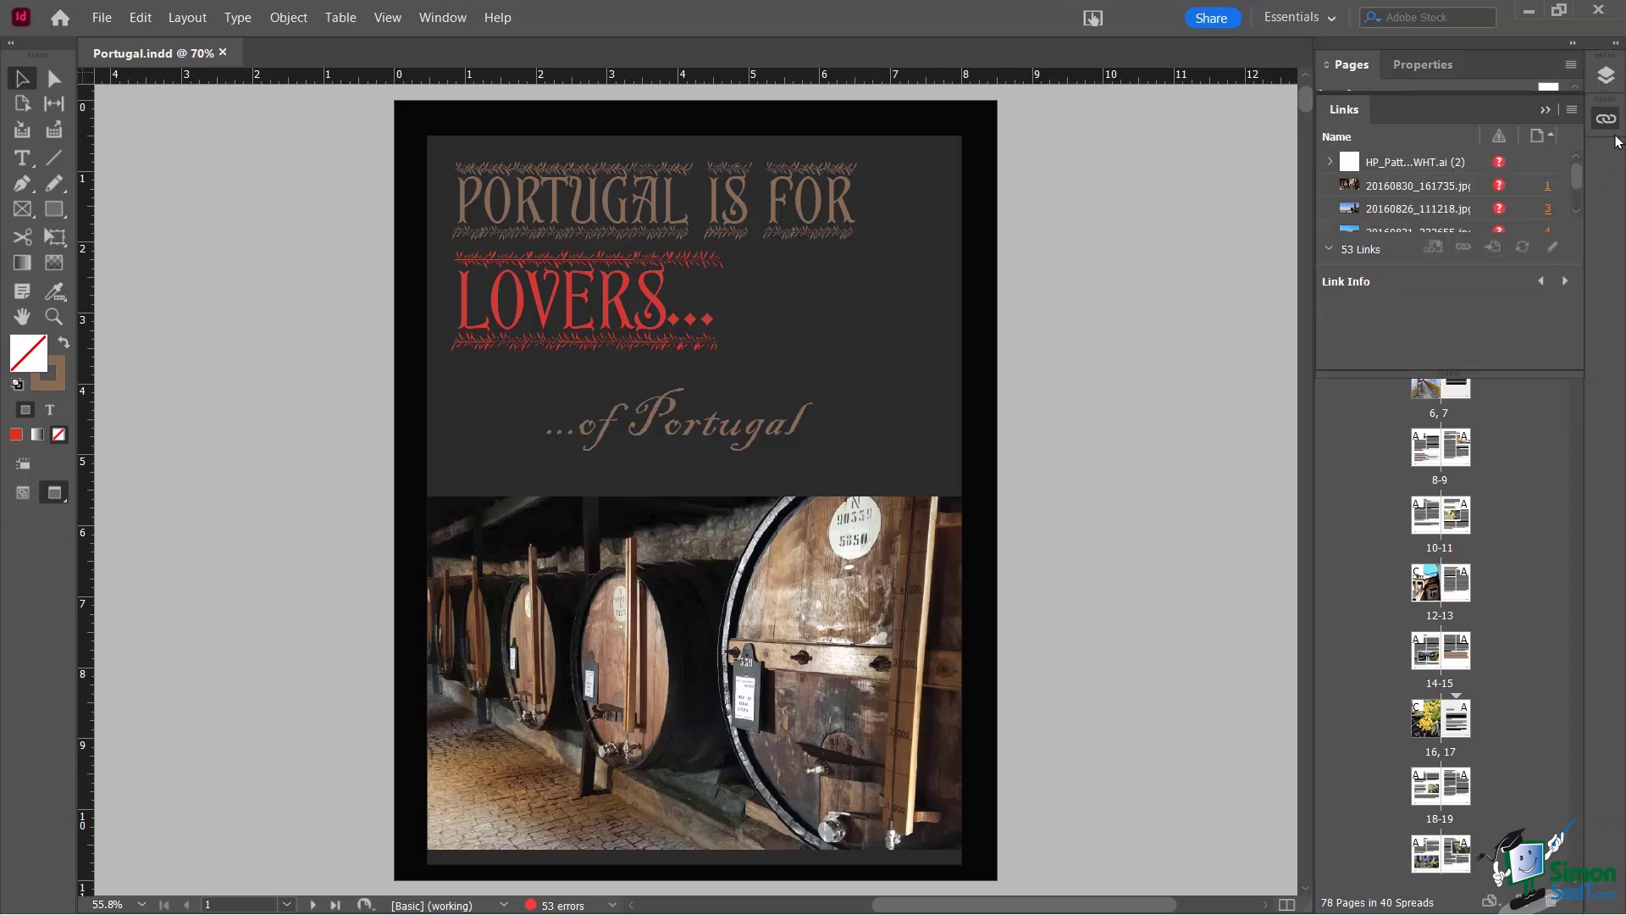
Expand and collapse the iconized Layers and Links panels to check how each one opens
left_click(1607, 76)
left_click(1610, 78)
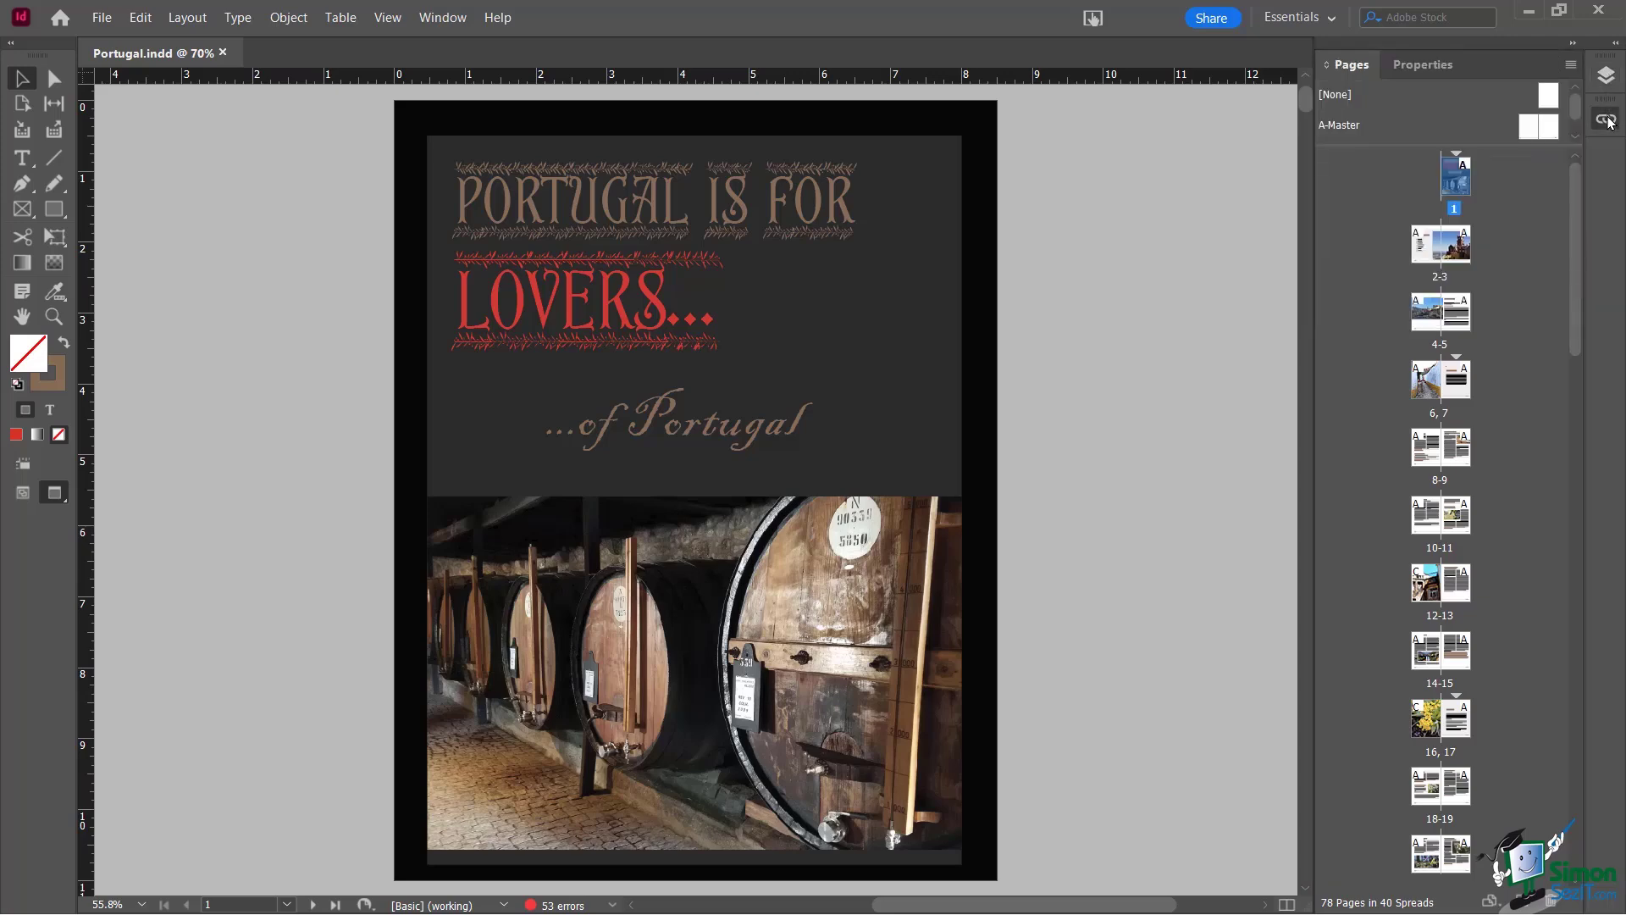
left_click(1607, 117)
left_click(1608, 109)
left_click(1608, 110)
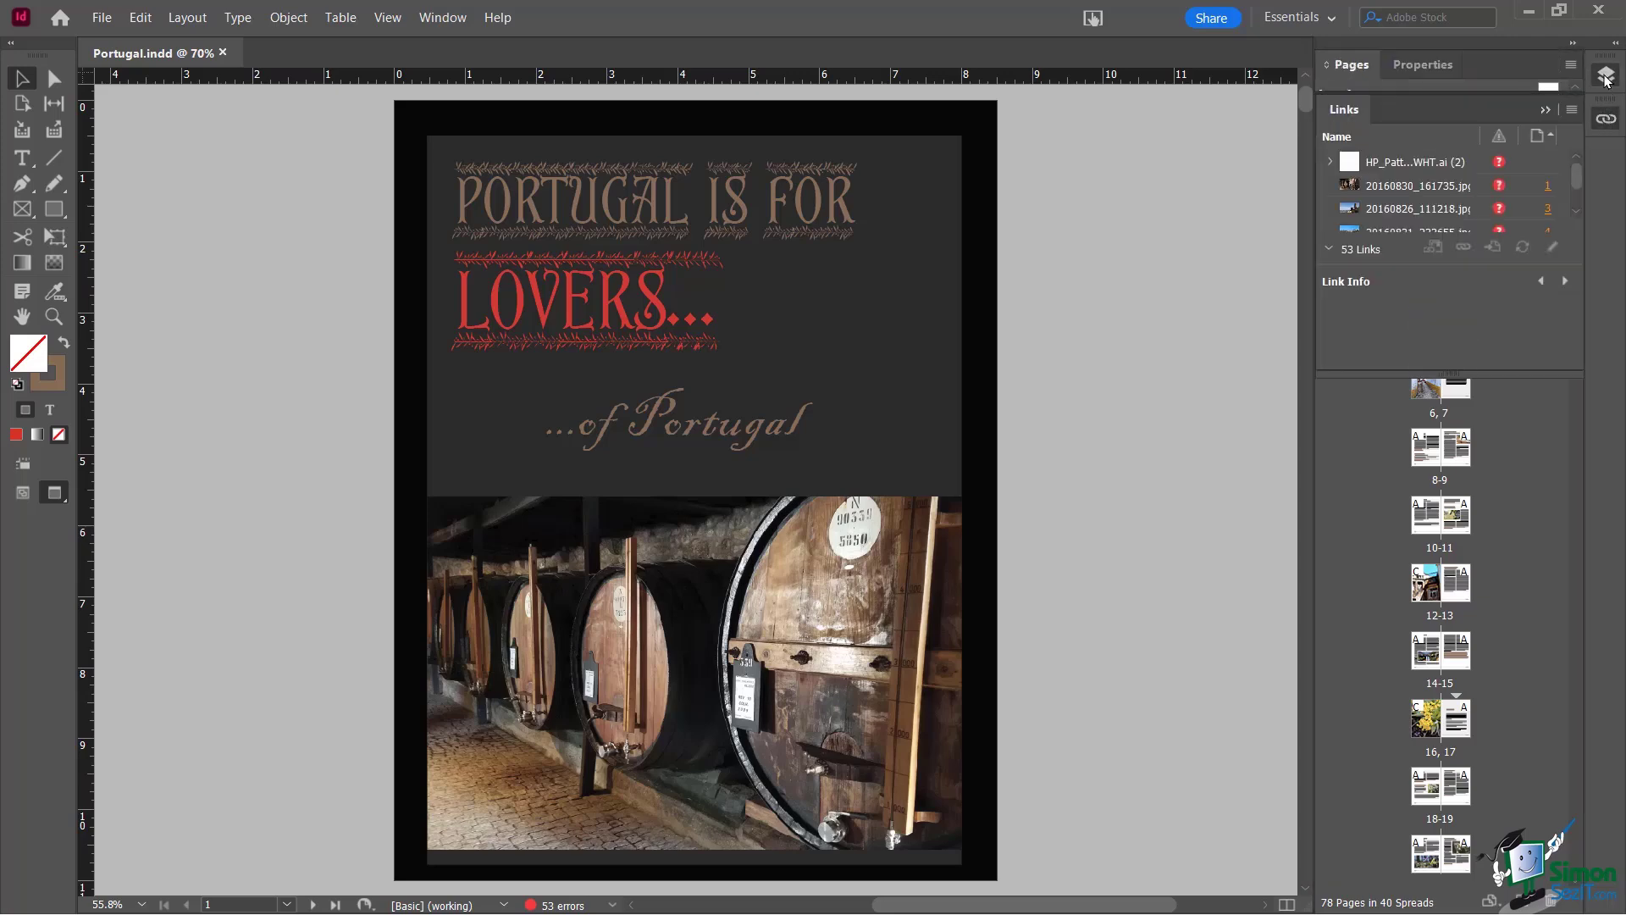
left_click(1607, 76)
left_click(1606, 76)
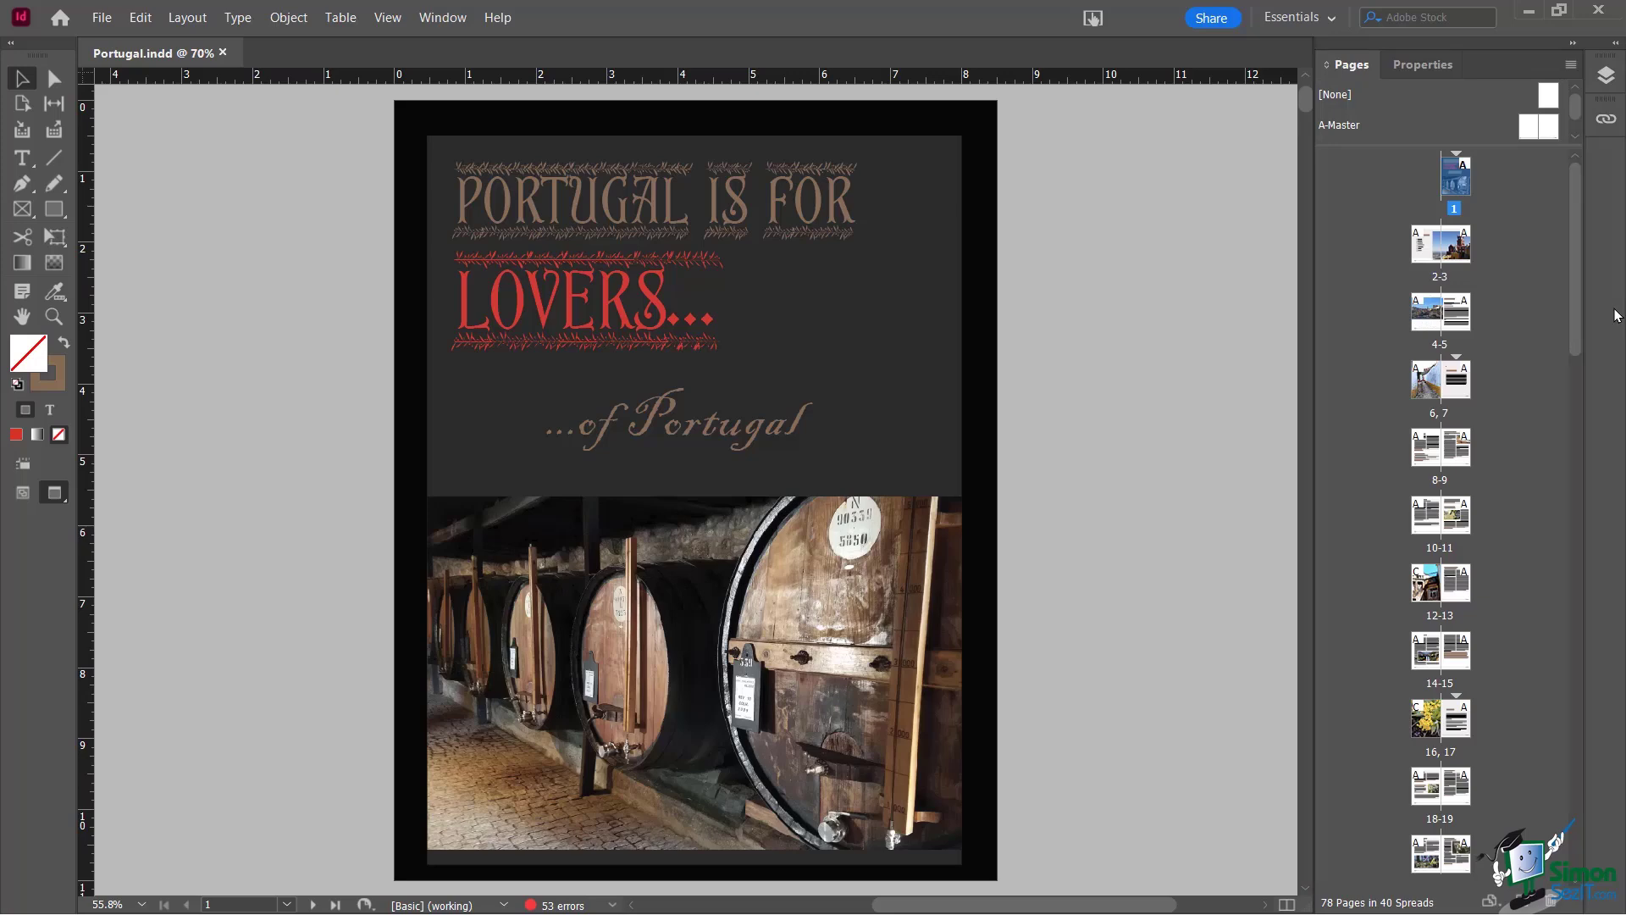
Show the Align panel and place it floating on the pasteboard beside the cover page
left_click(436, 21)
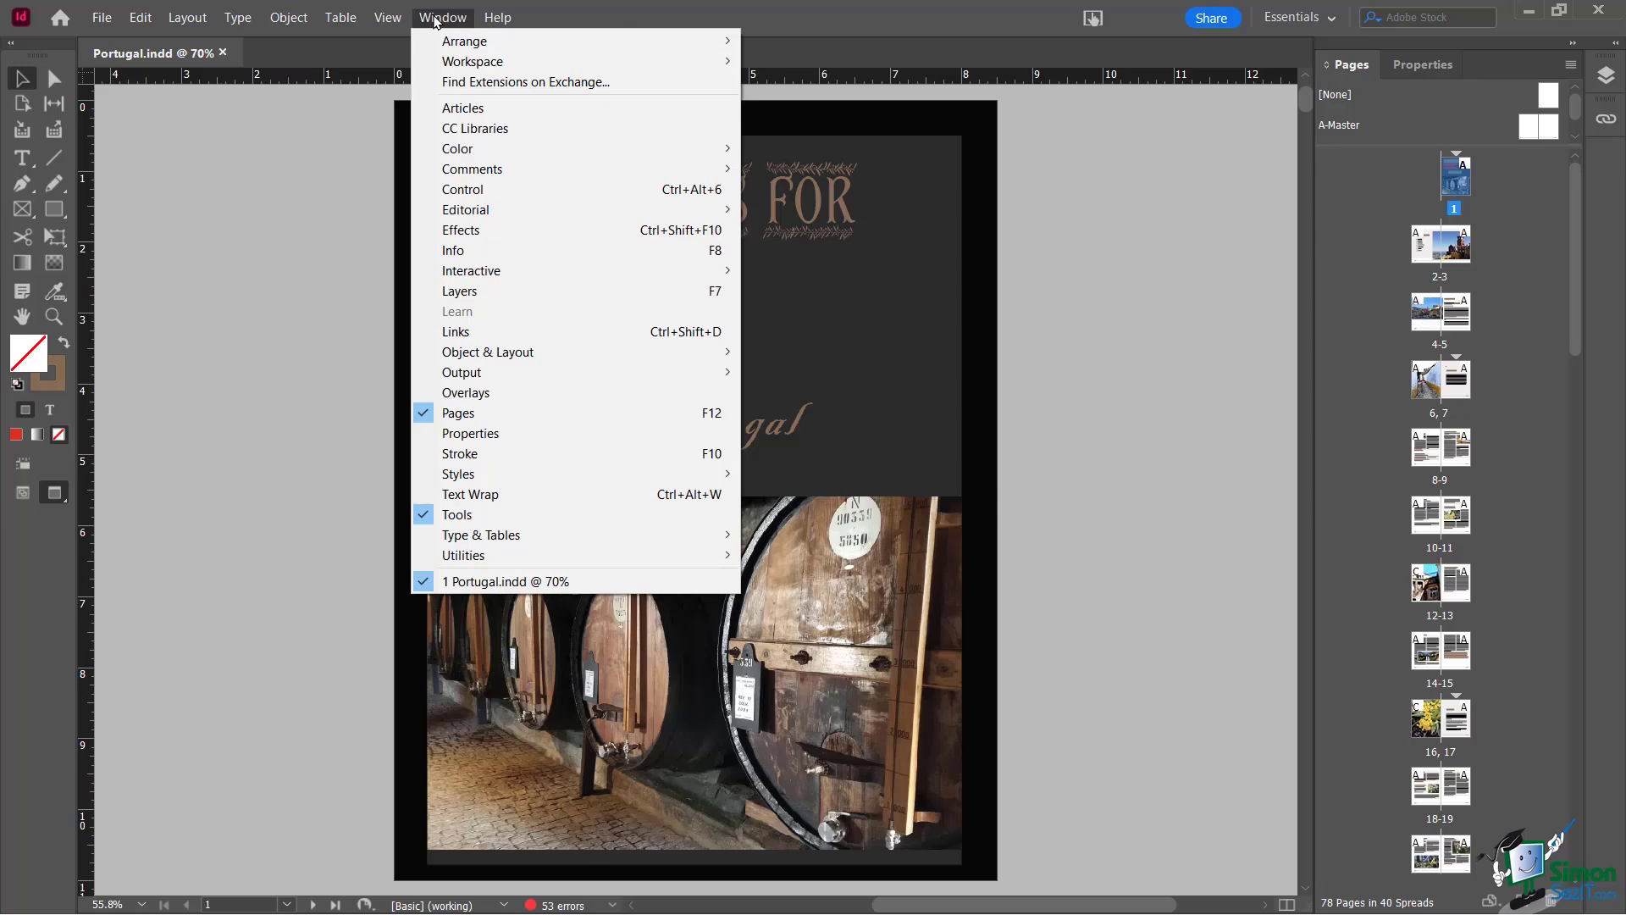
mouse_move(521, 353)
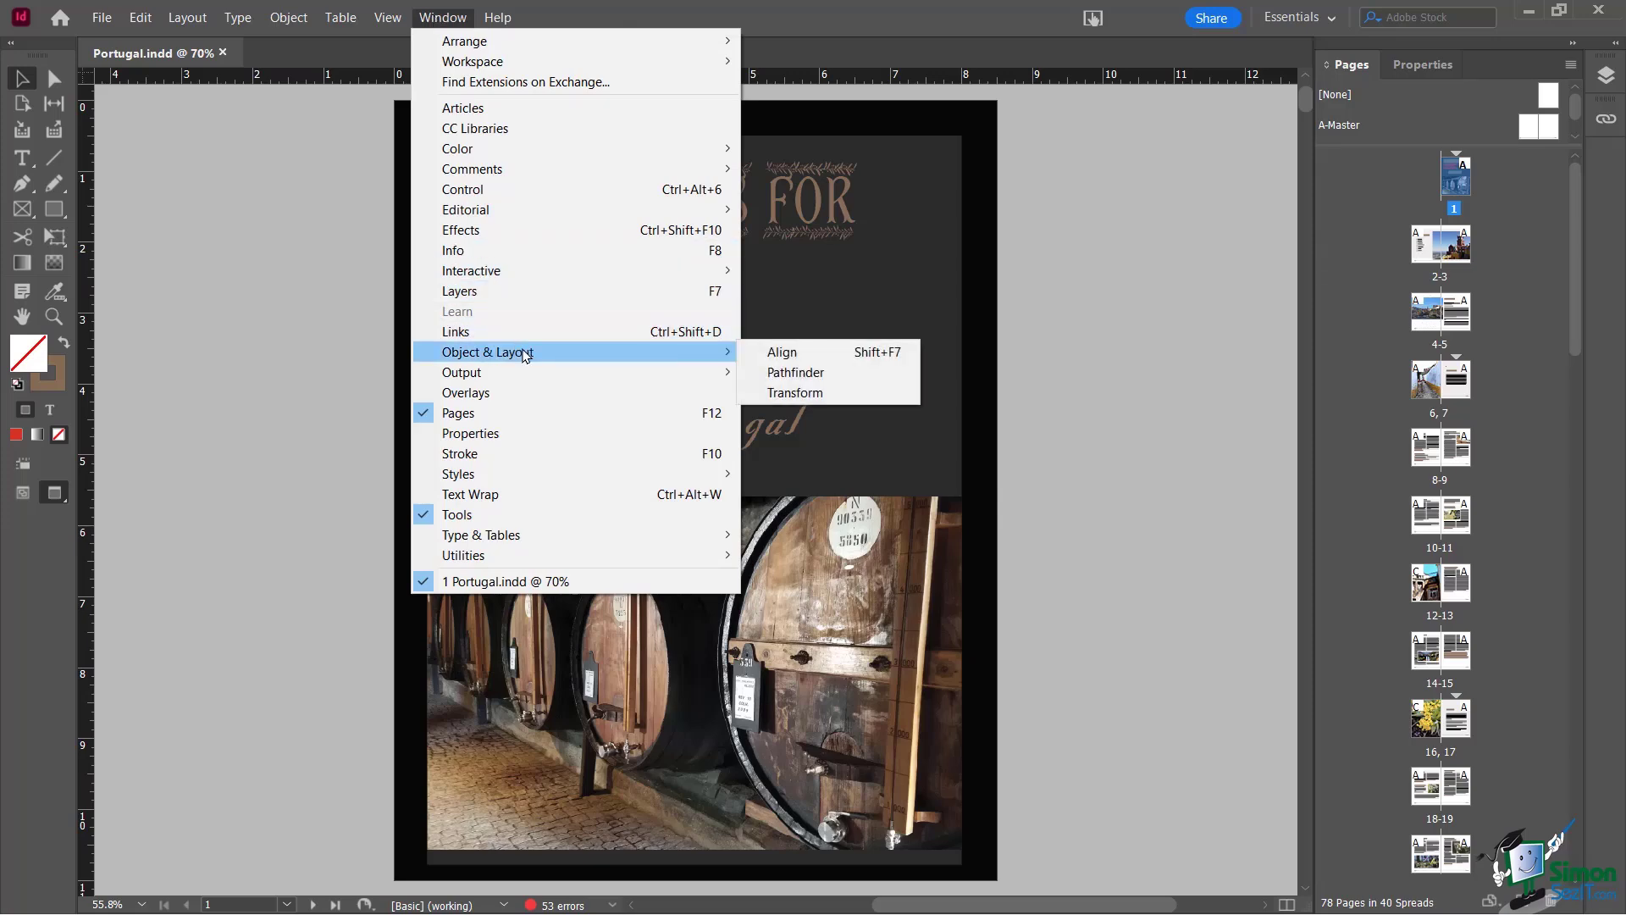
left_click(780, 354)
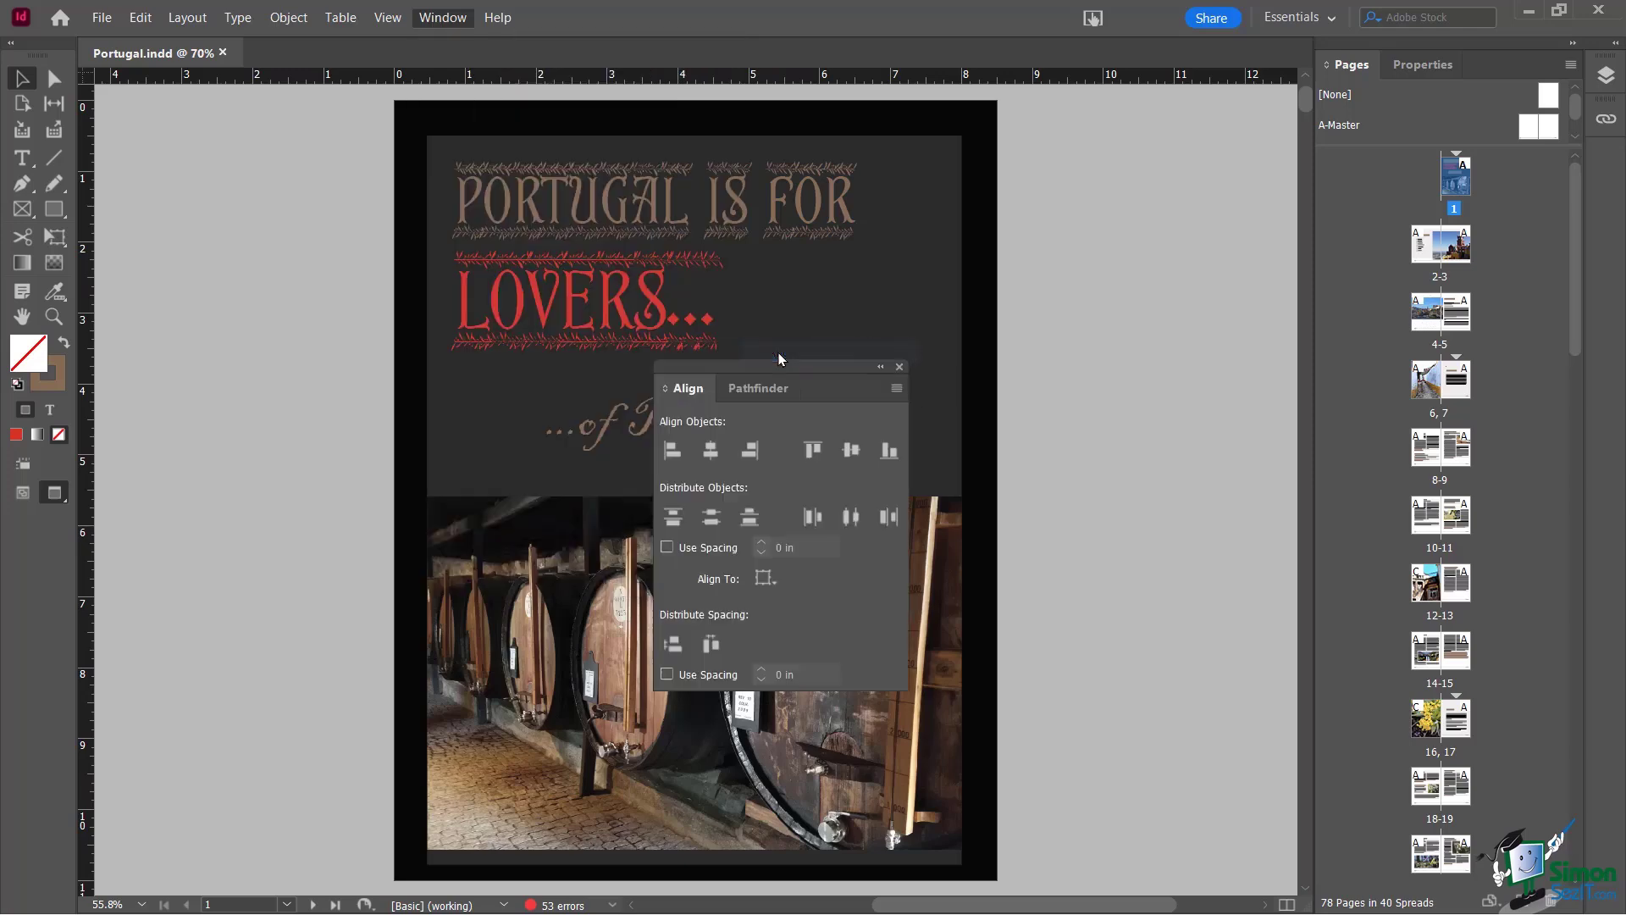
left_click_drag(774, 368, 1045, 142)
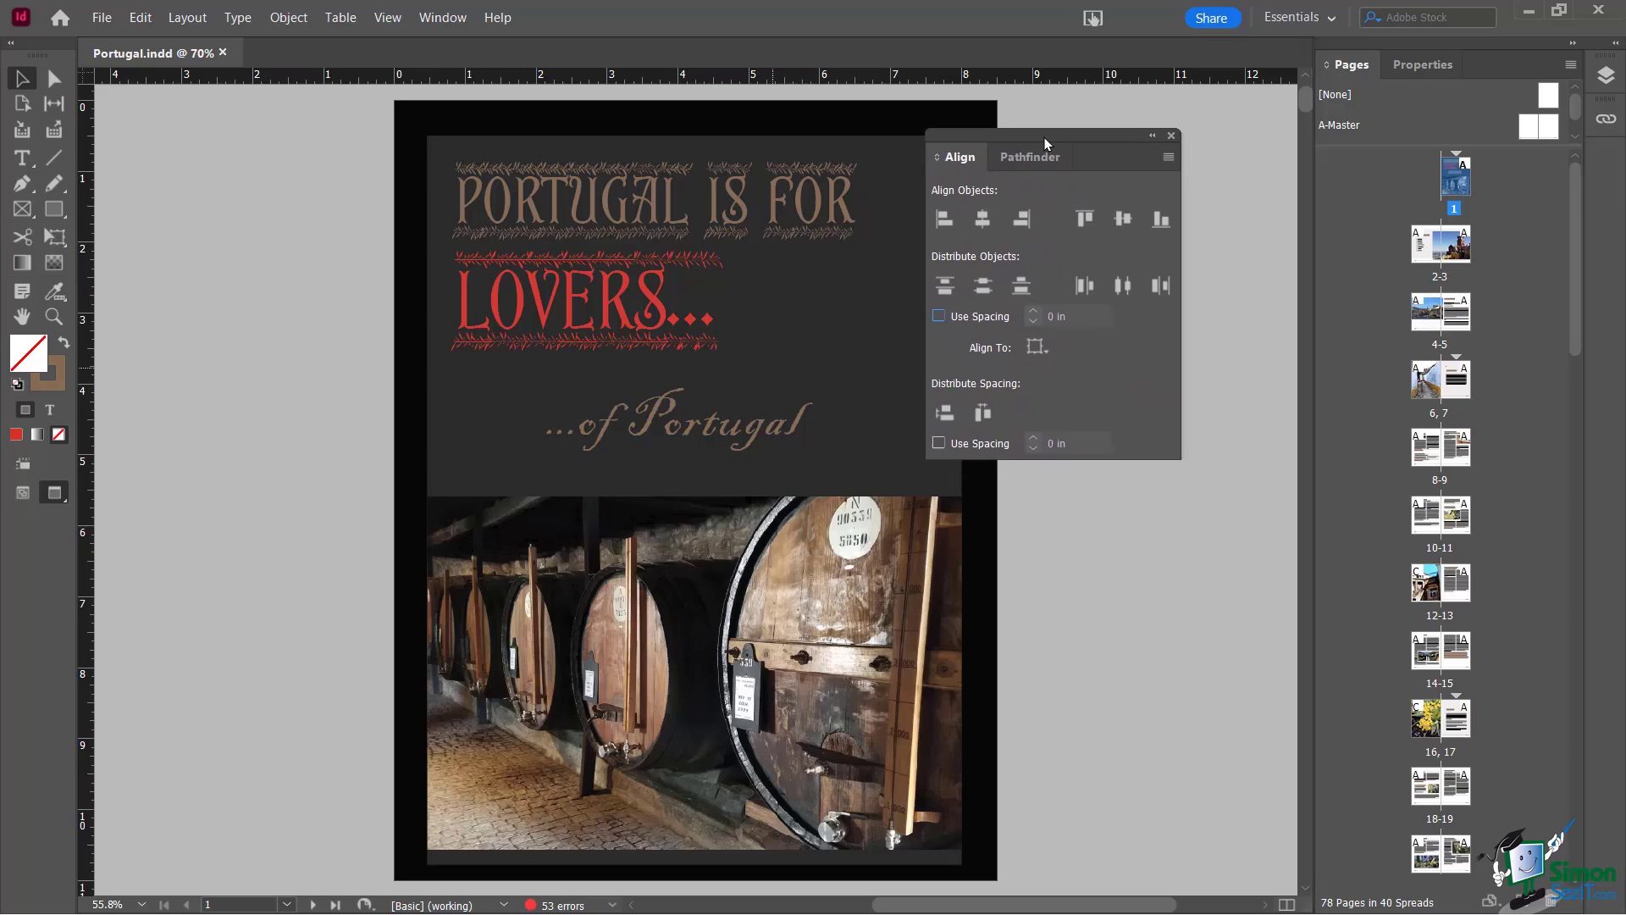
left_click_drag(1044, 137, 1117, 135)
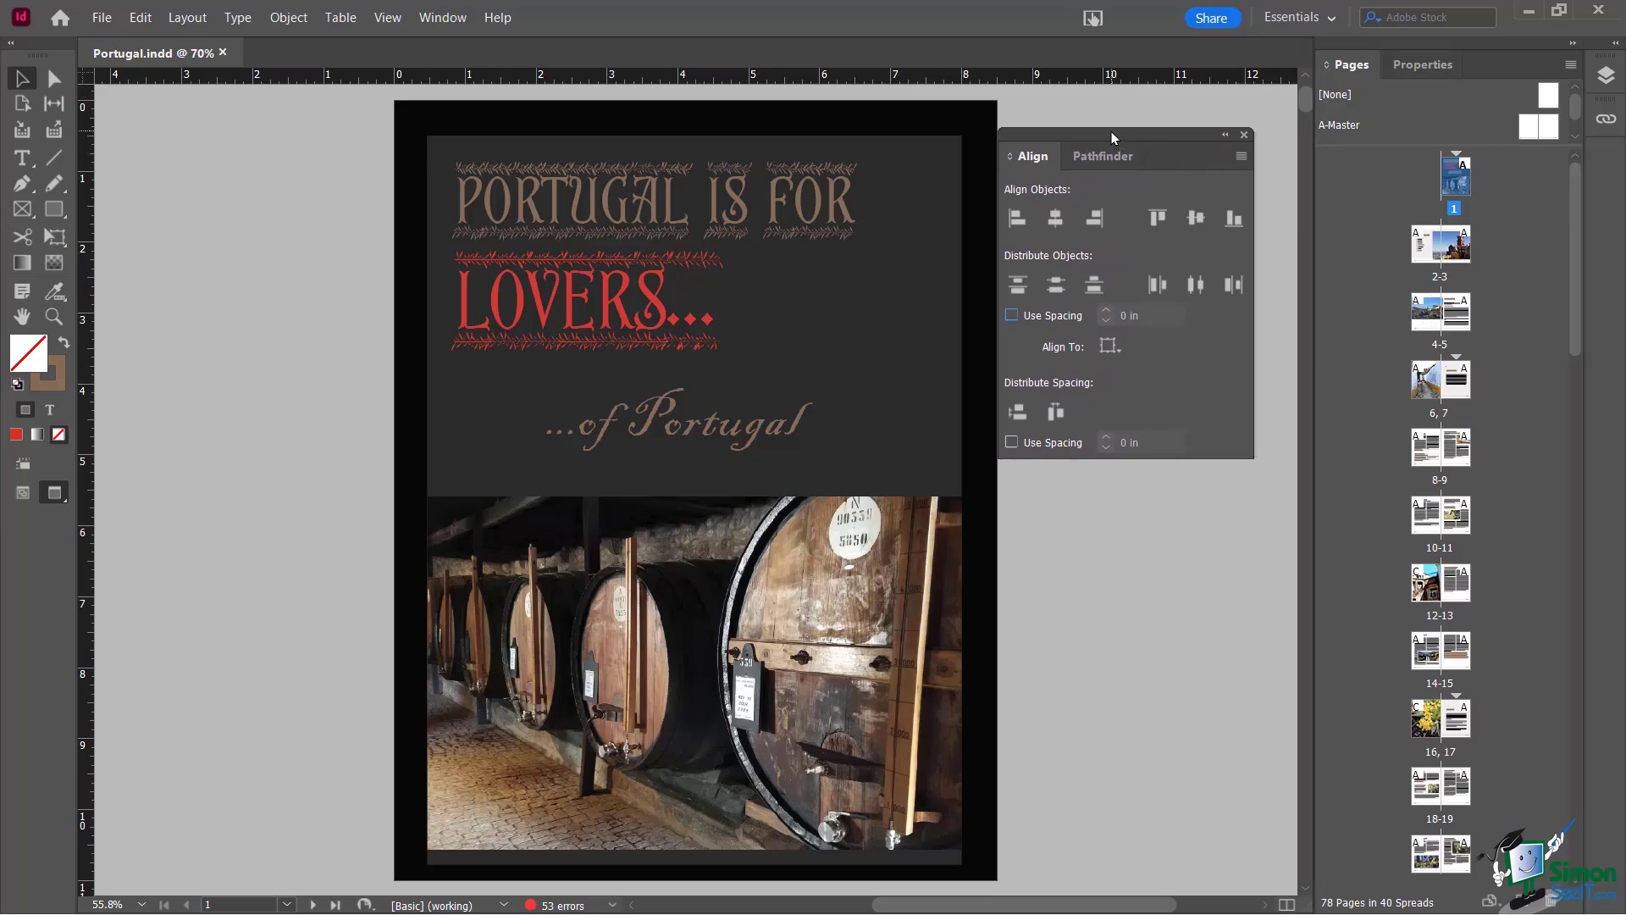
mouse_move(1111, 131)
left_mouse_down()
mouse_move(1089, 143)
mouse_move(1146, 145)
mouse_move(1126, 137)
left_mouse_up()
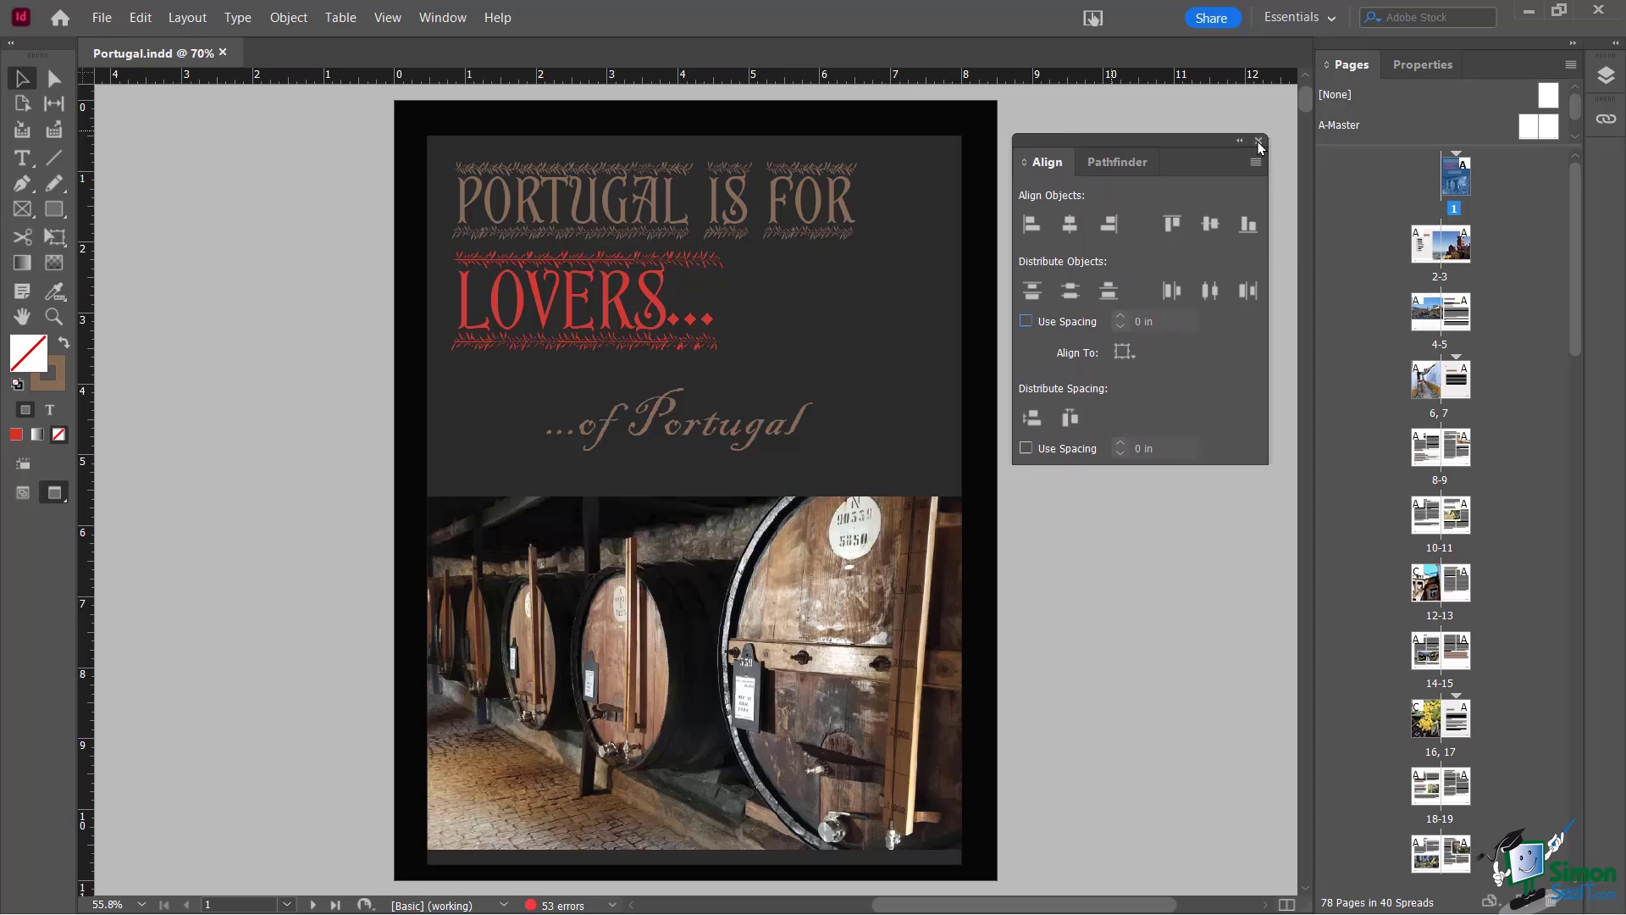
key("ctrl+2")
left_click_drag(1253, 148, 1172, 213)
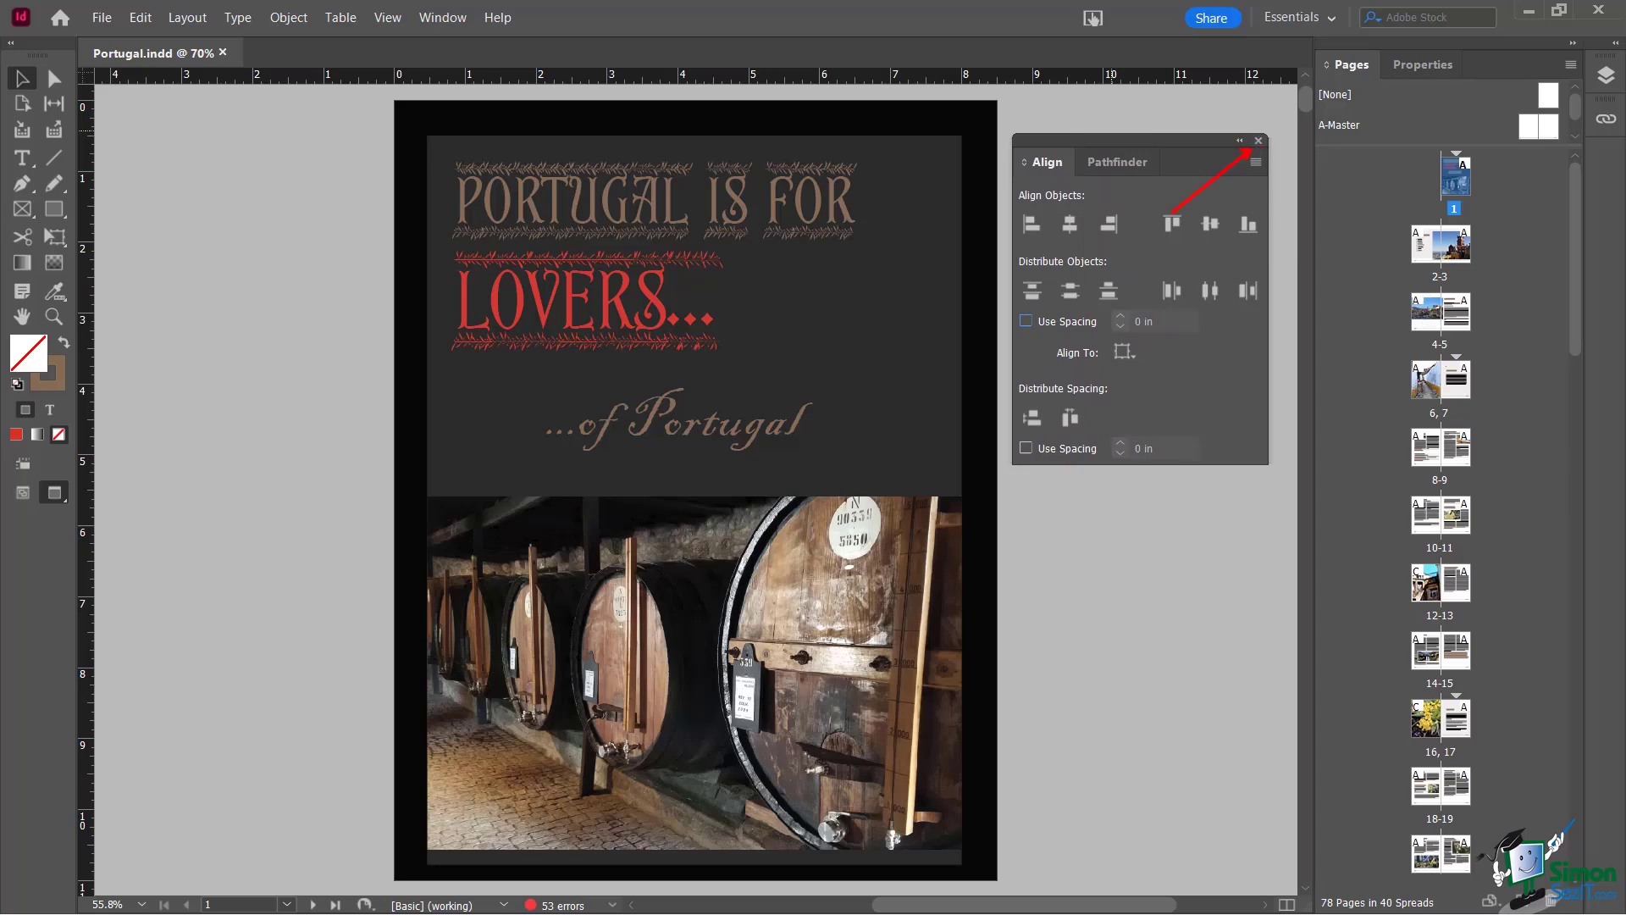
Minimize the floating Align and Pathfinder group, reposition it beside the cover page and expand it again
right_click(1049, 167)
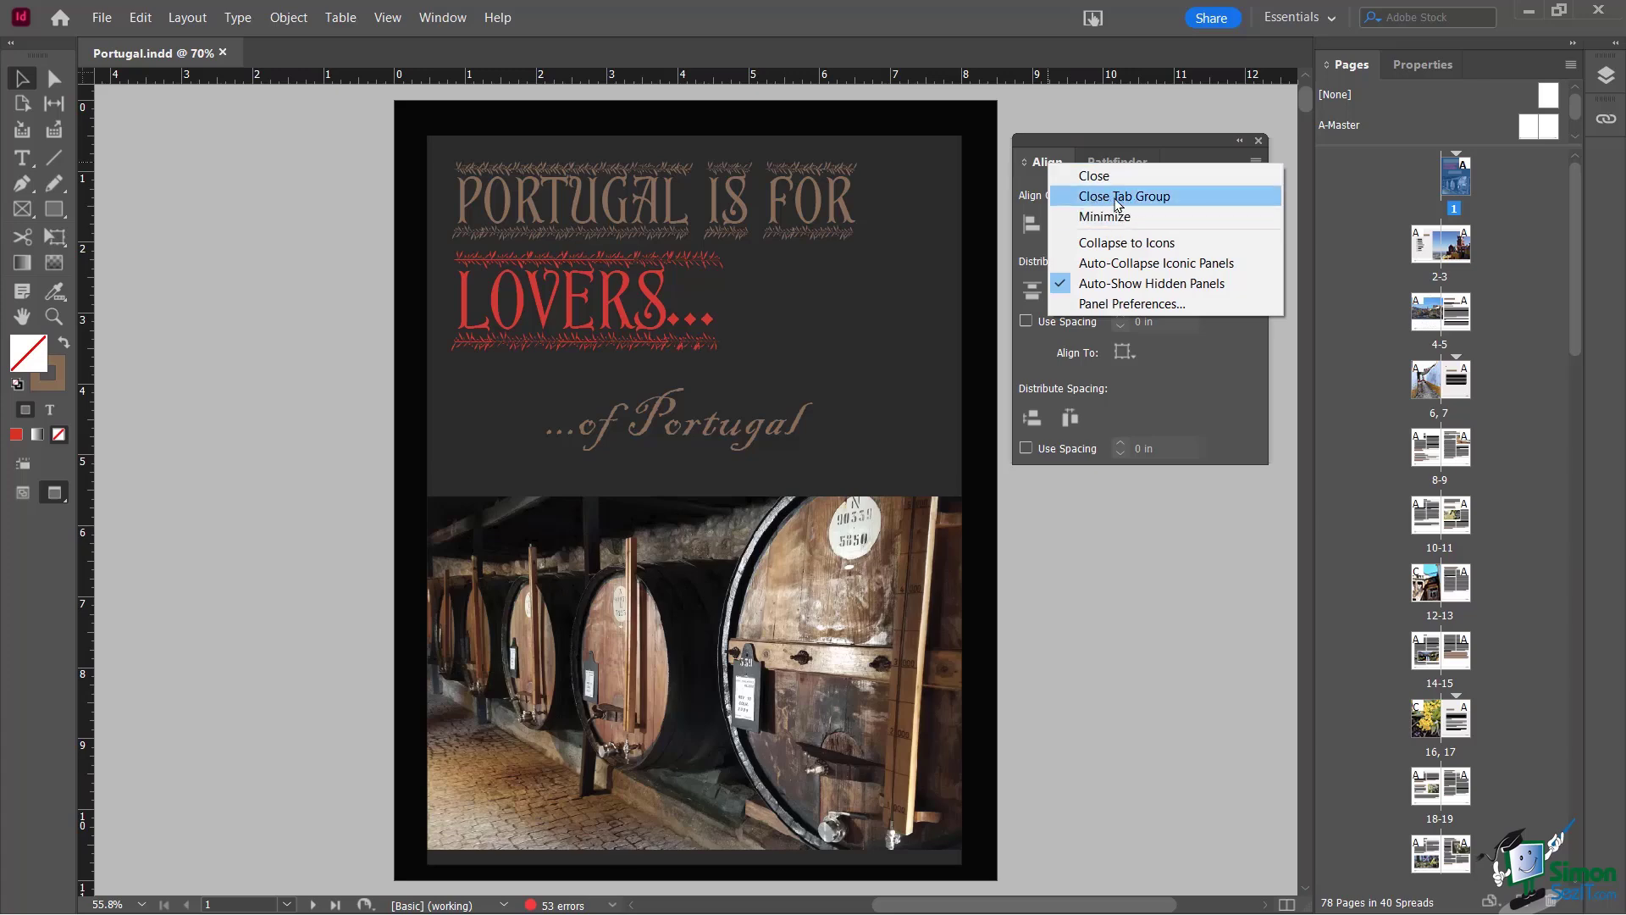
left_click(1101, 144)
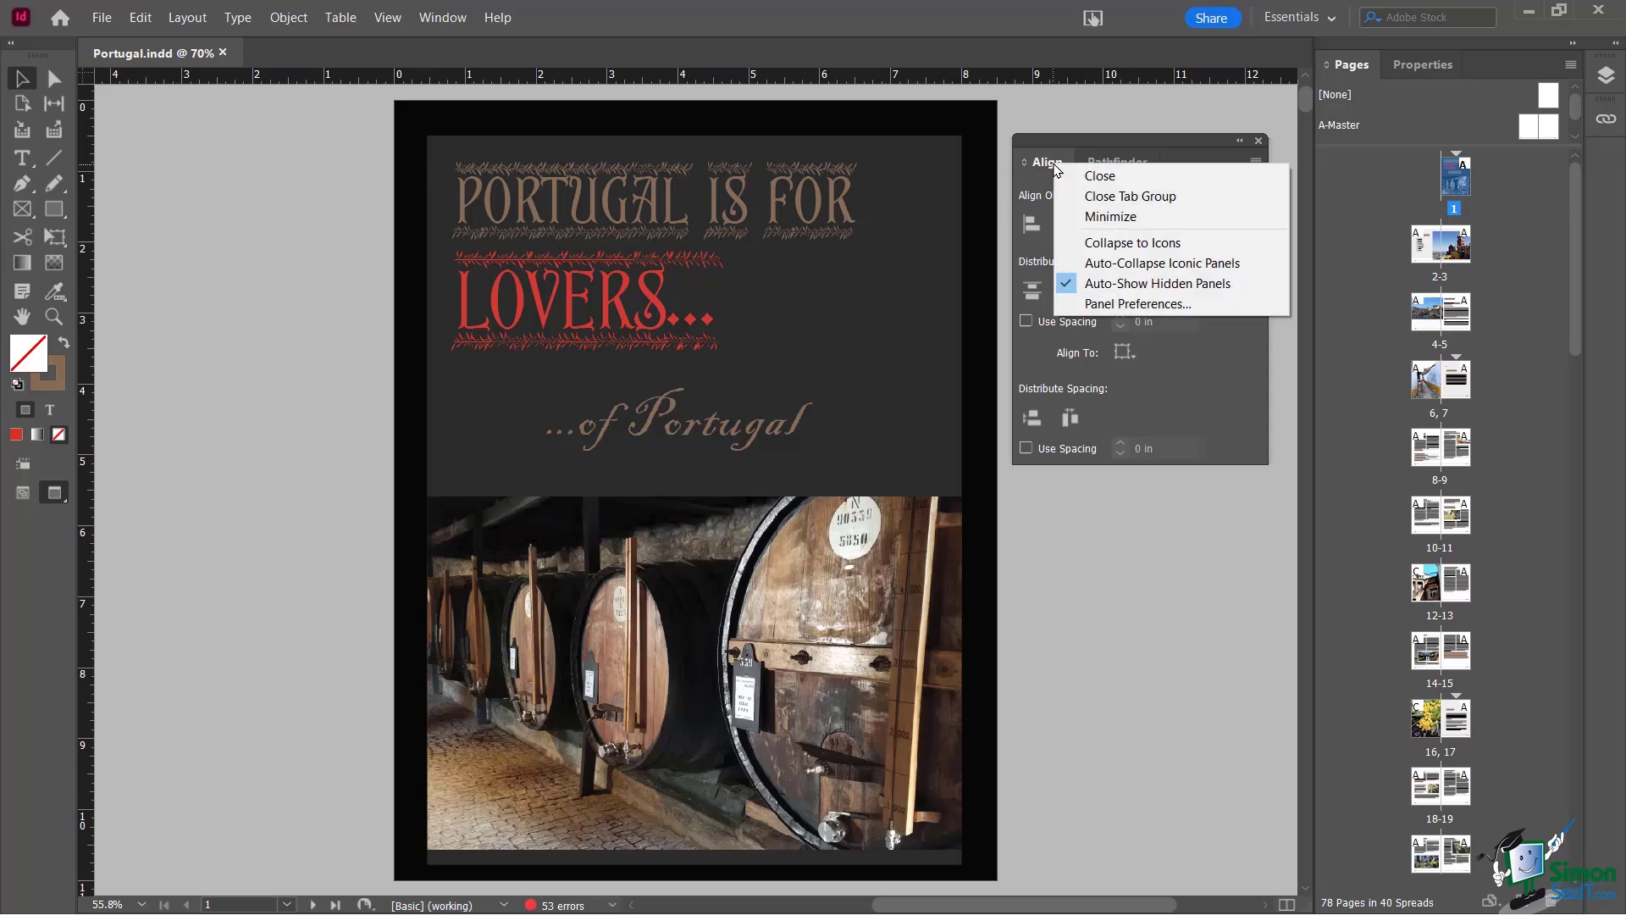
left_click(1106, 220)
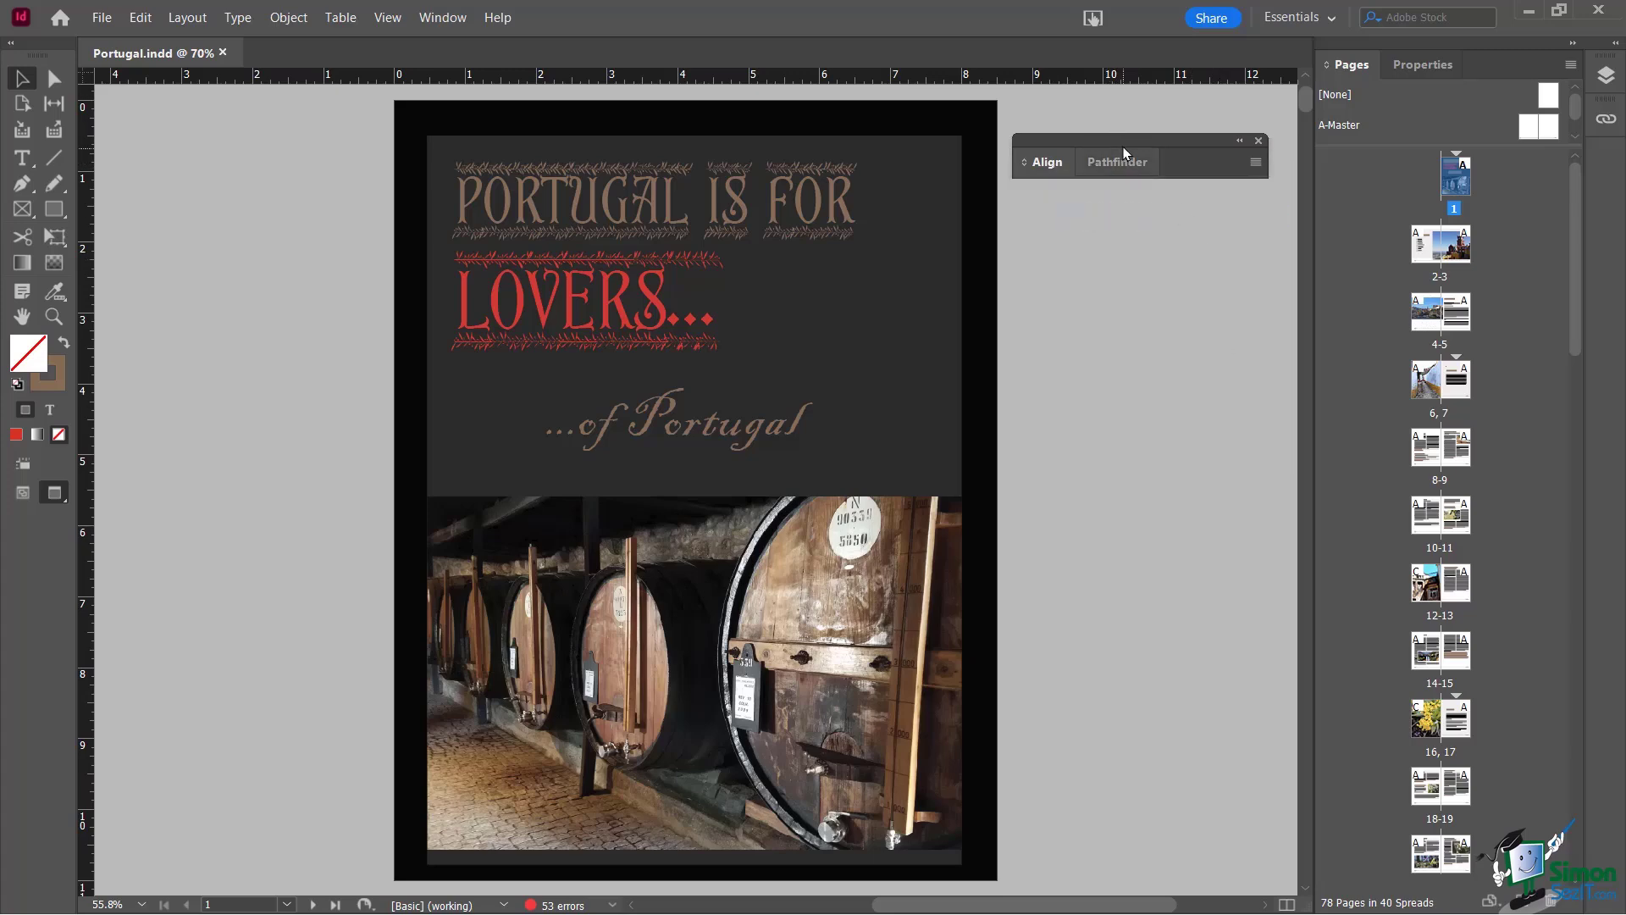
left_click_drag(1116, 140, 1146, 122)
left_click(1076, 146)
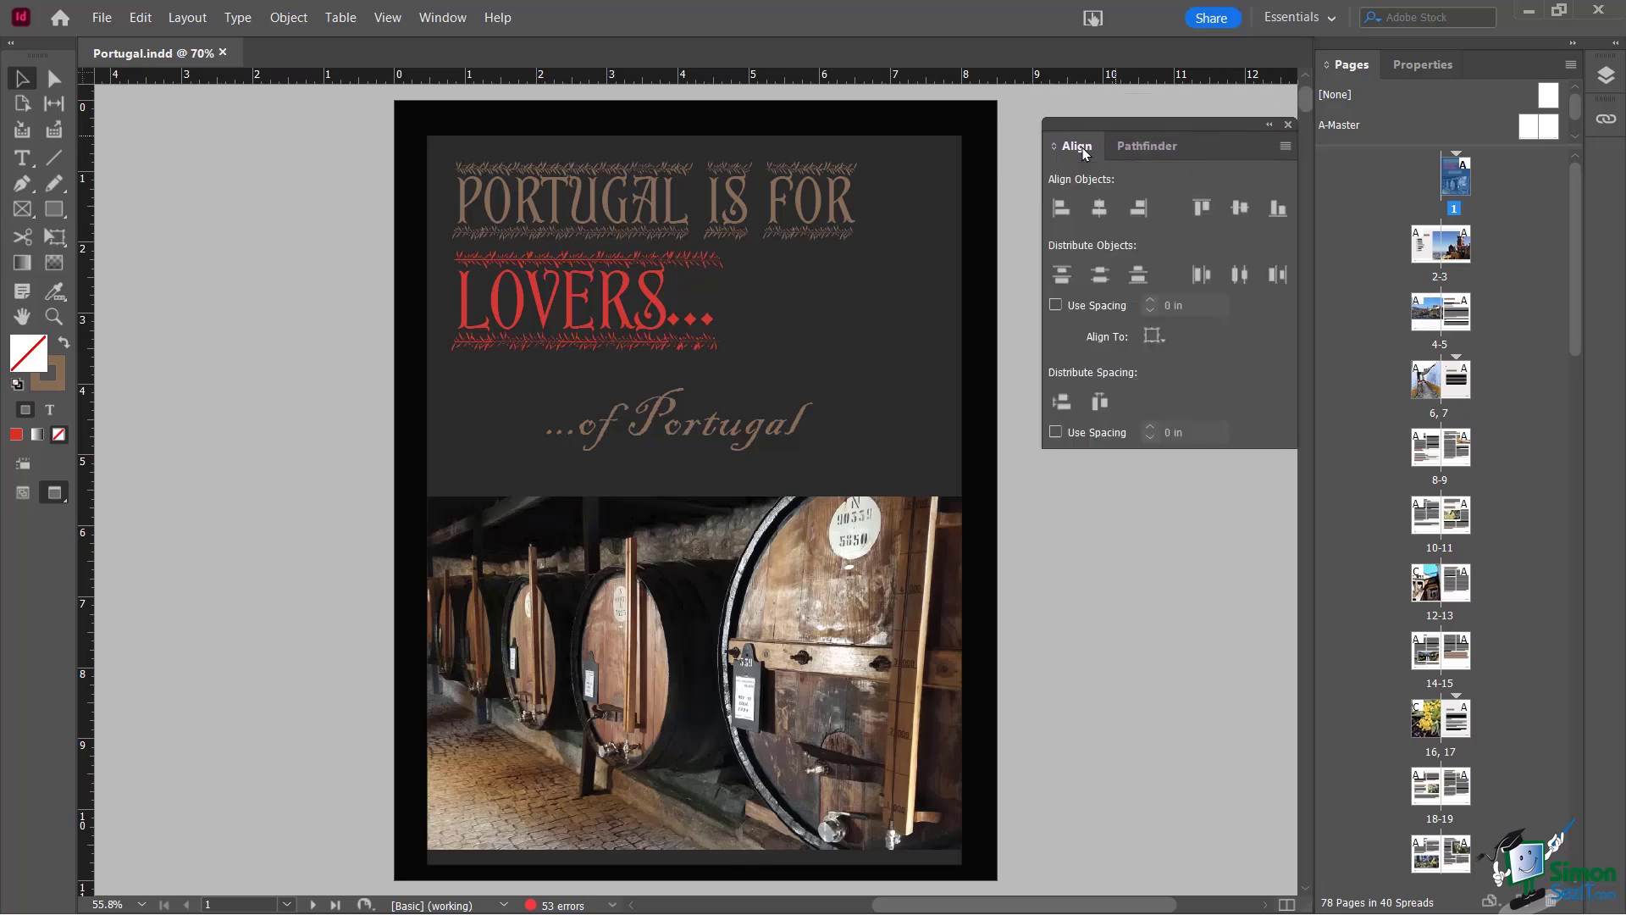
right_click(1084, 150)
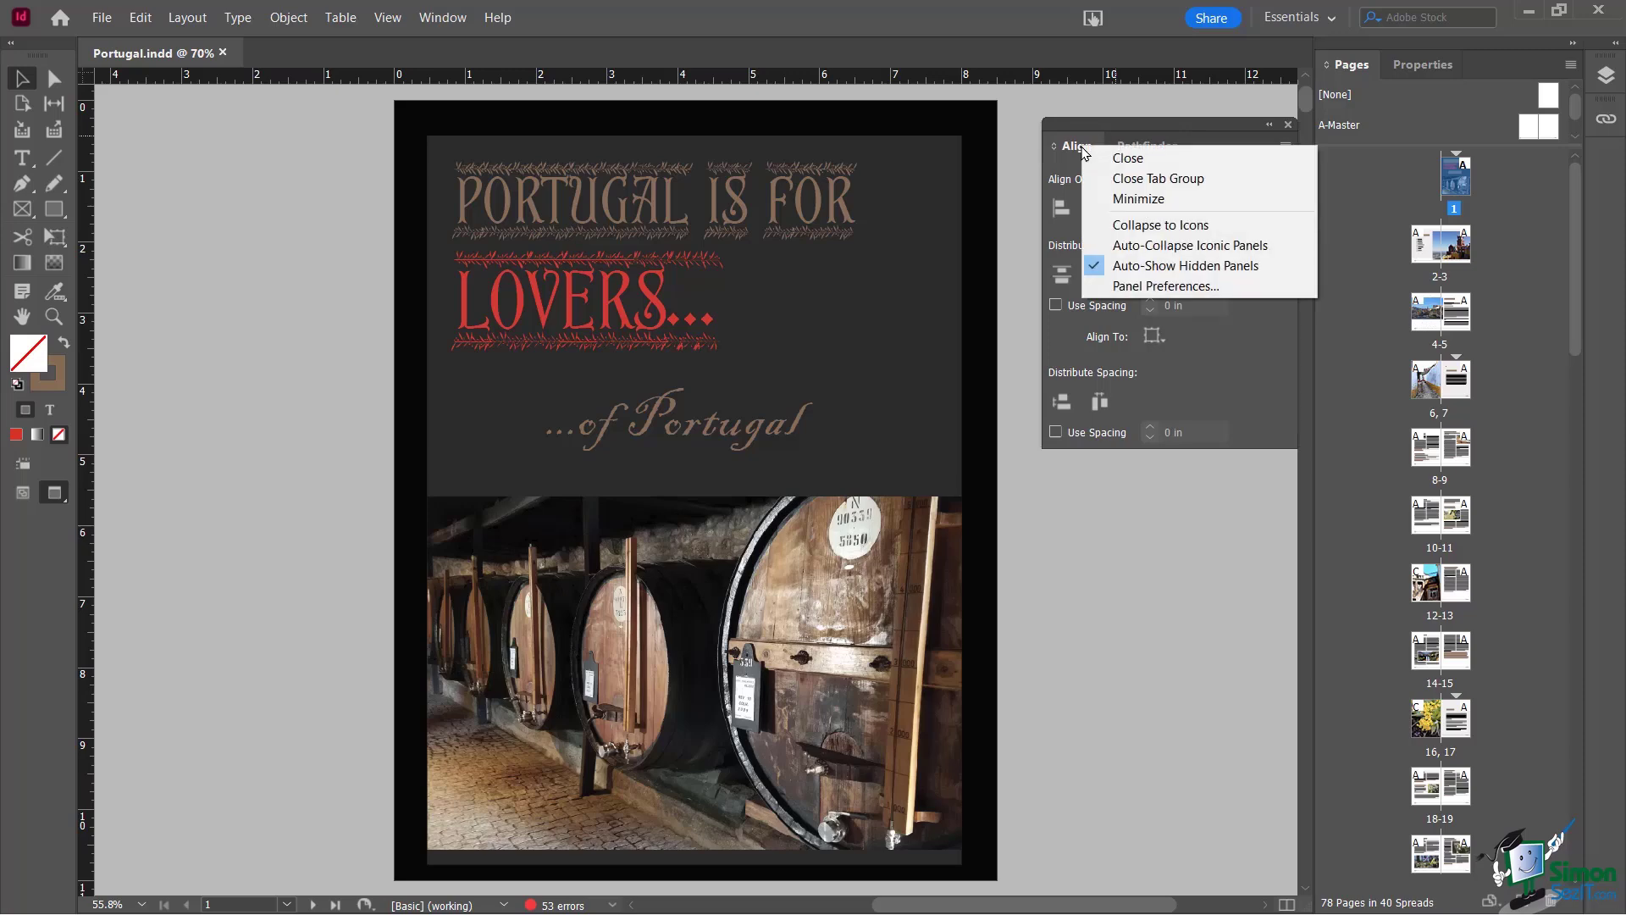
left_click(1143, 200)
left_click_drag(1115, 122, 1091, 116)
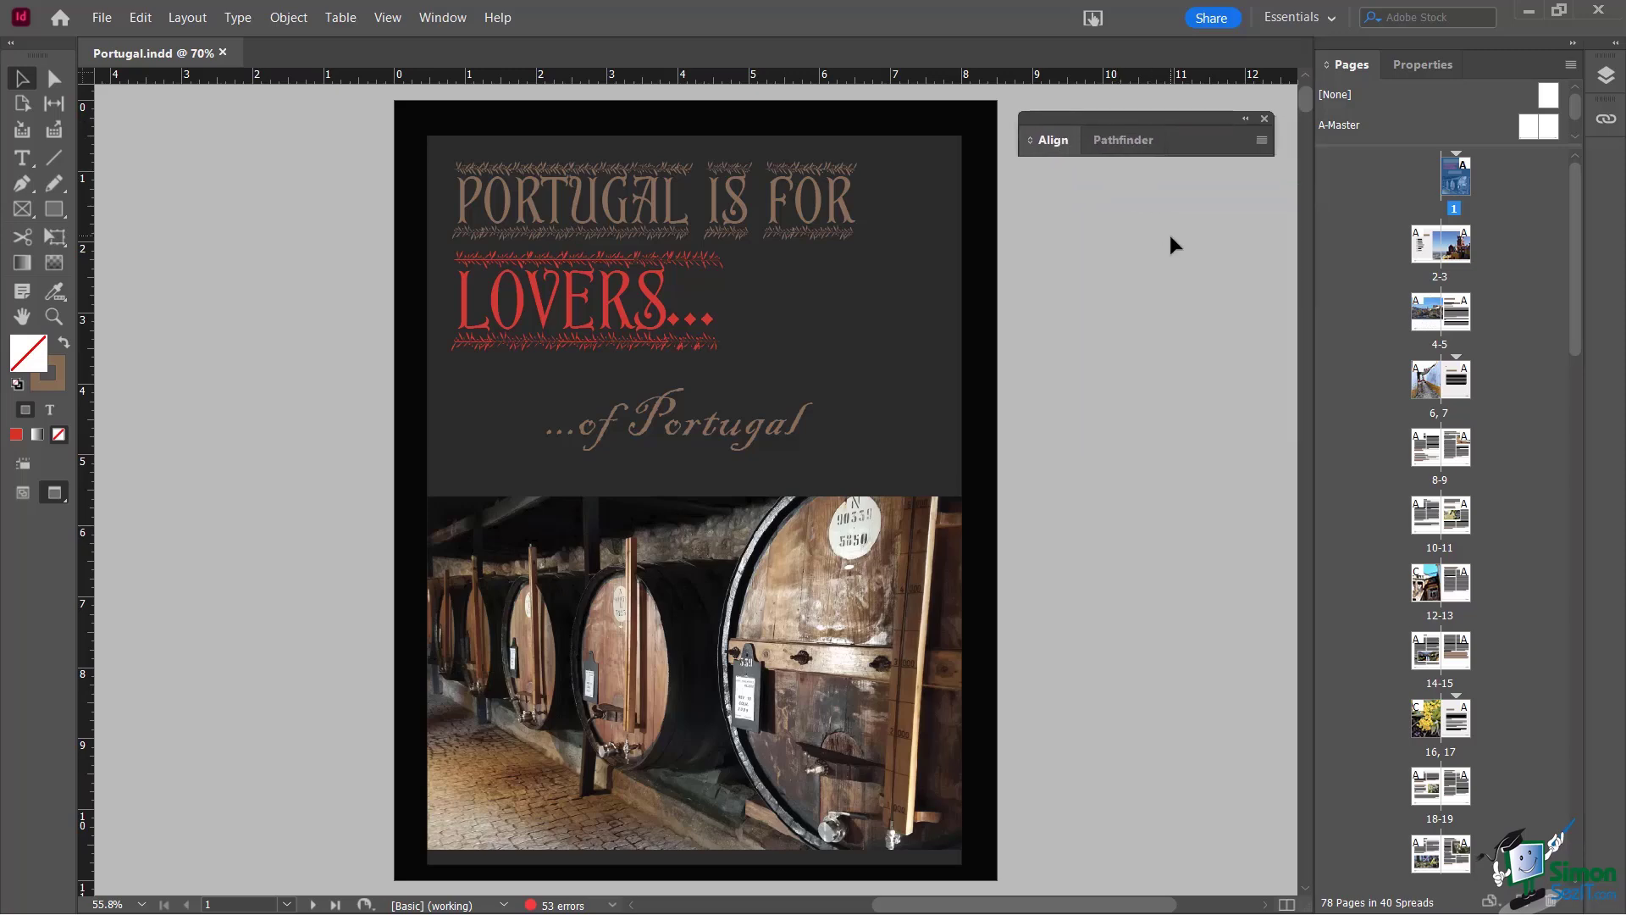
left_click(1054, 146)
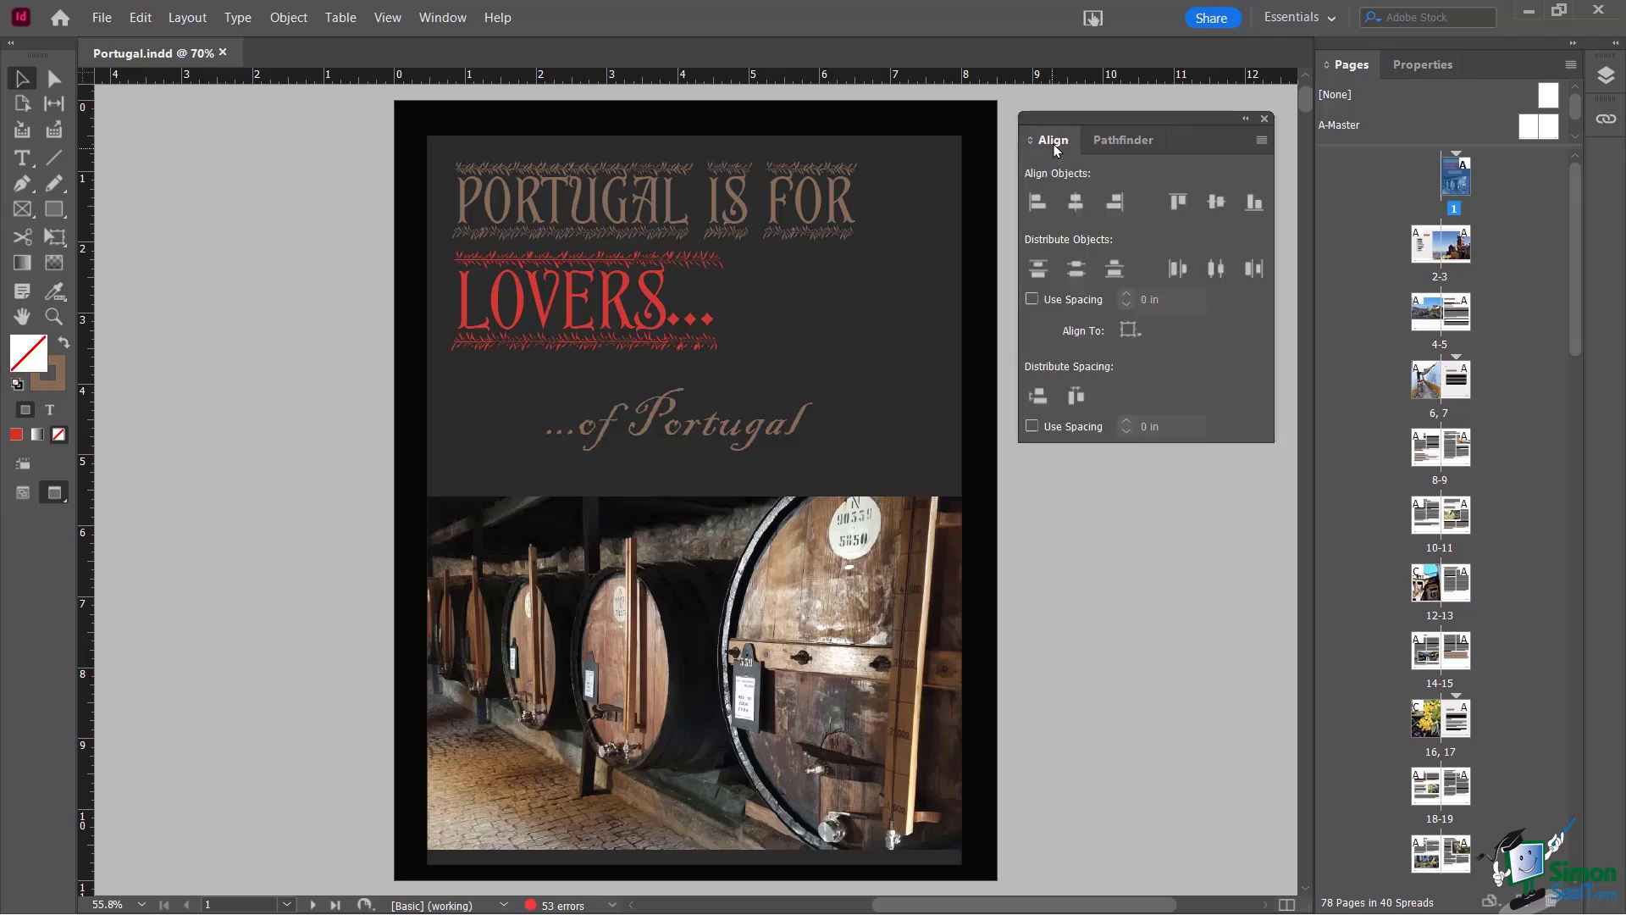
Repeatedly collapse and expand the floating Align panel to check the toggle, leaving it expanded
left_click(1054, 144)
left_click(1054, 144)
left_click(1054, 144)
left_click(1054, 144)
left_click(1055, 144)
left_click(1055, 144)
left_click(1055, 149)
left_click(1055, 149)
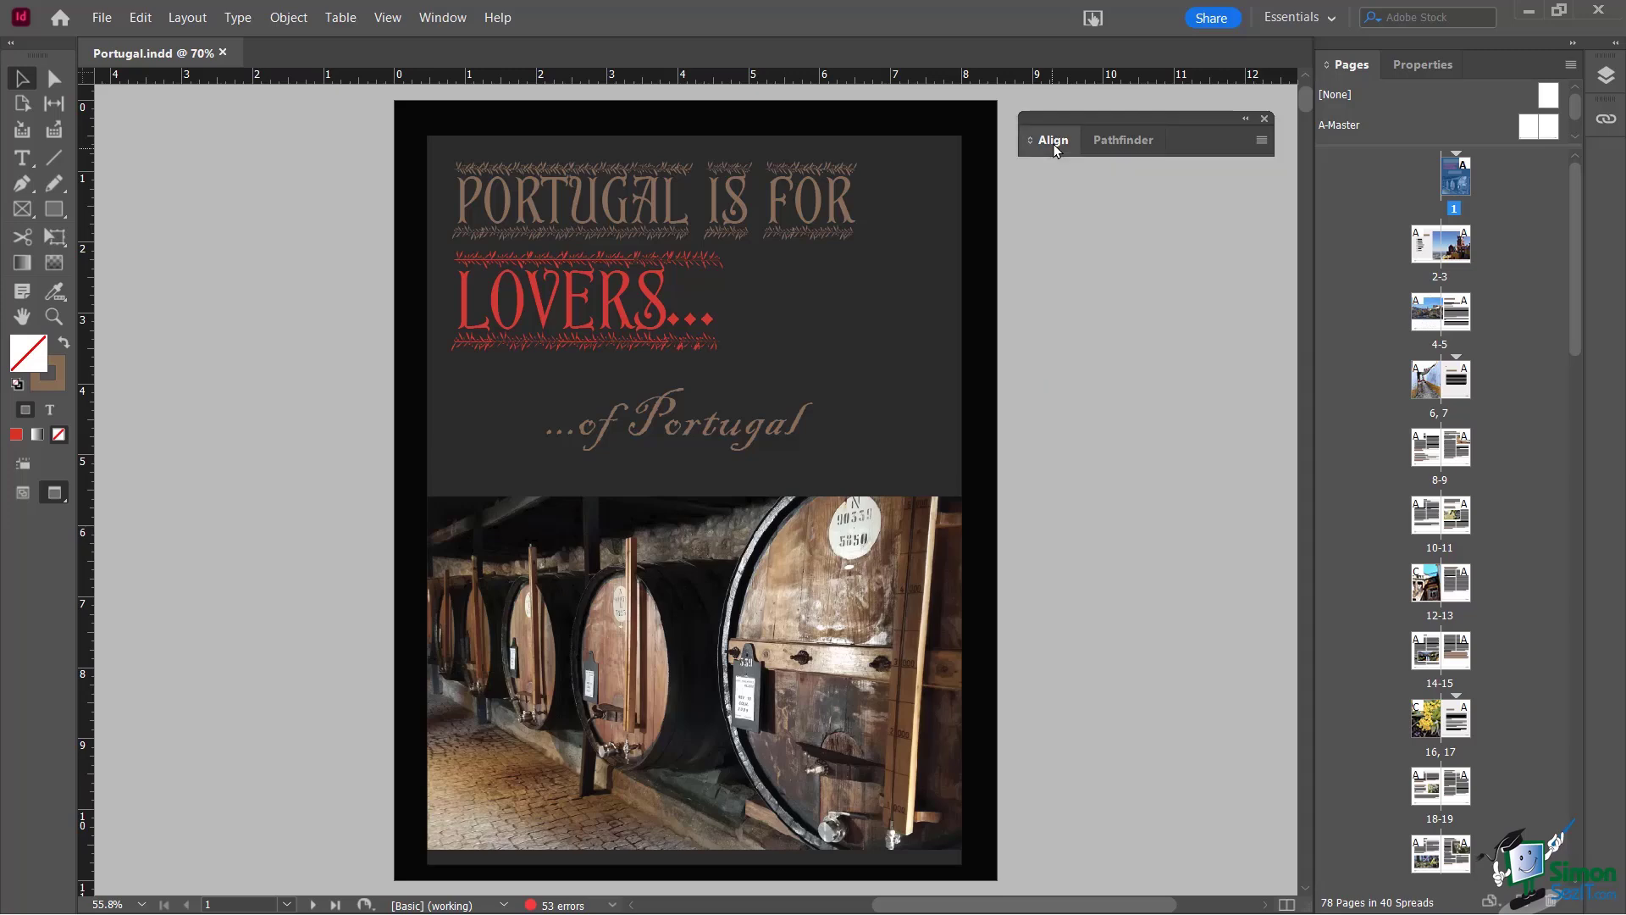
left_click(1055, 149)
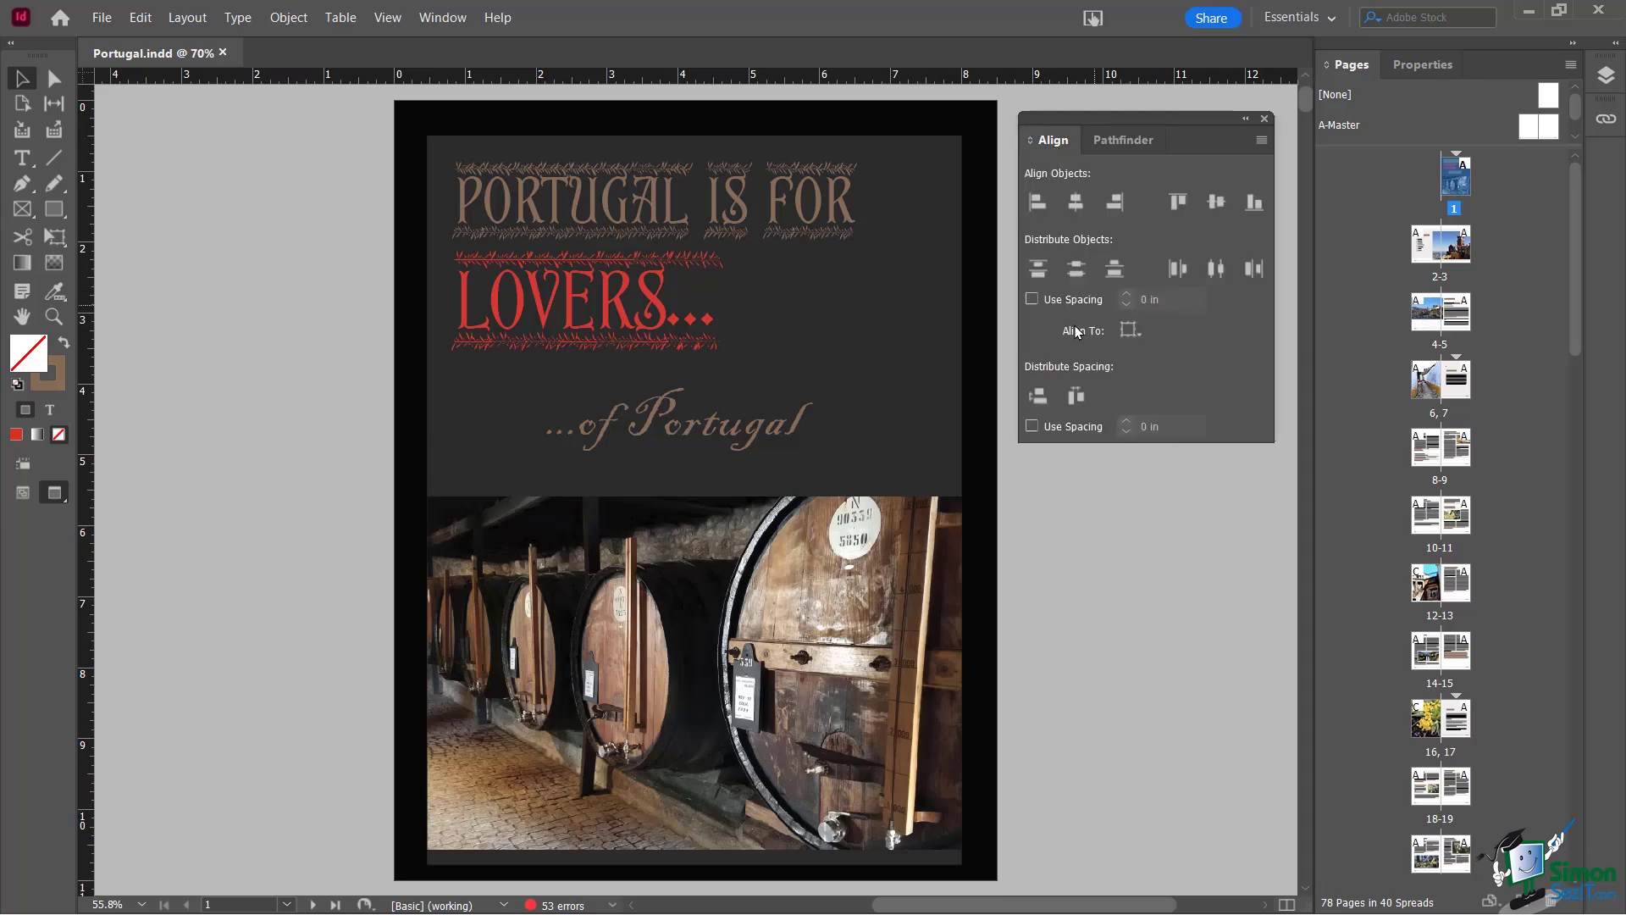
left_click(1056, 145)
left_click(1056, 145)
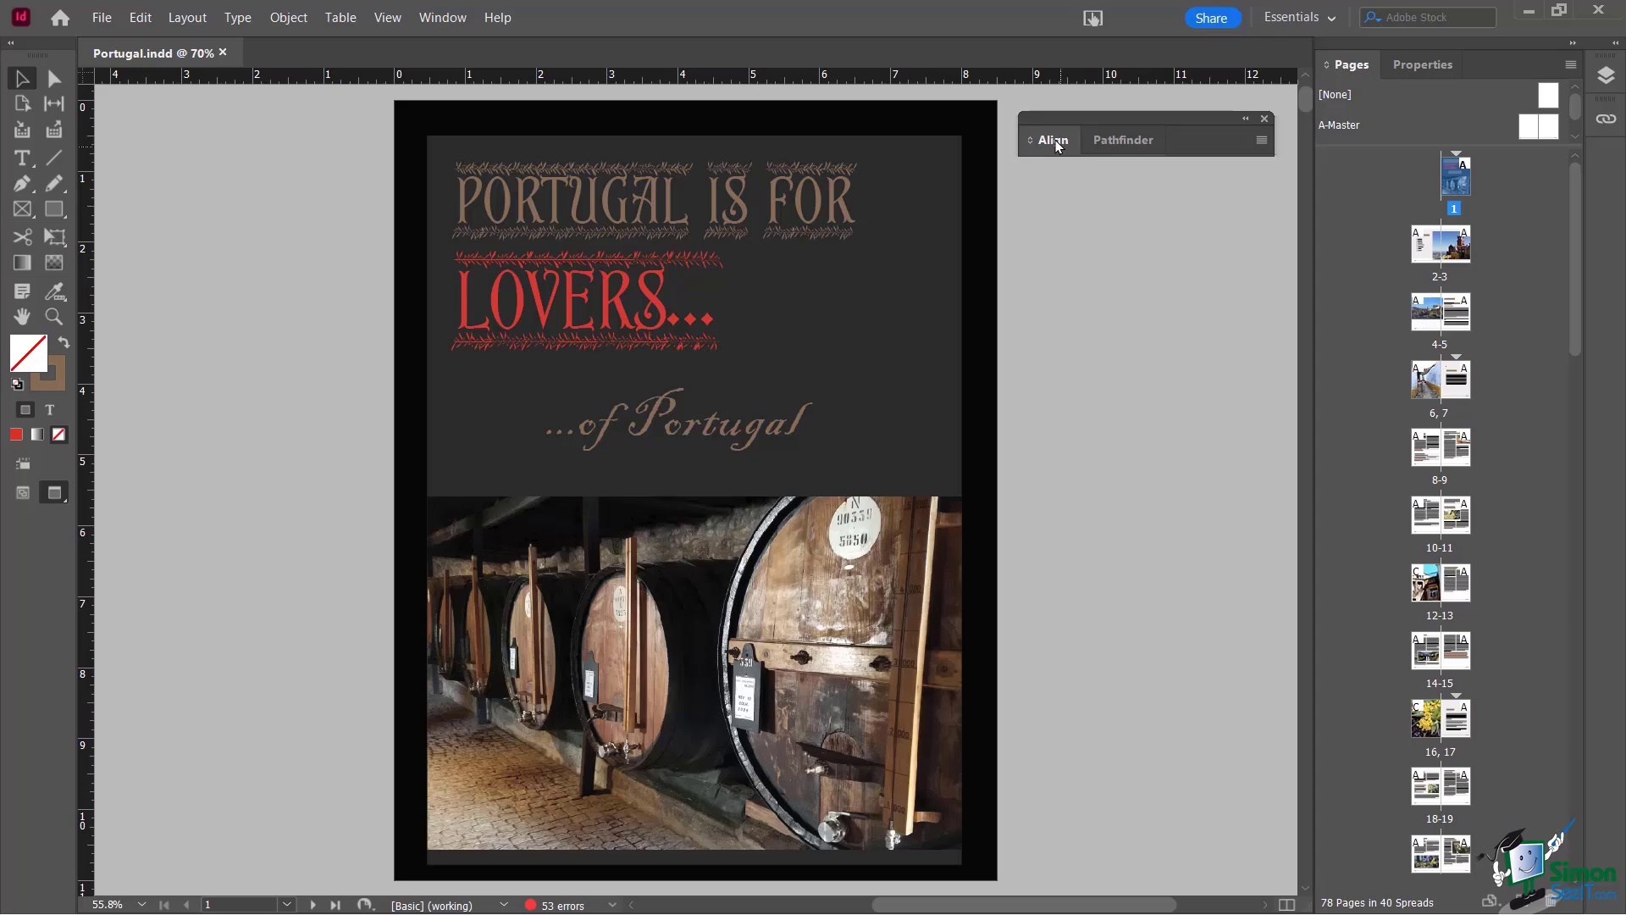
left_click(1056, 146)
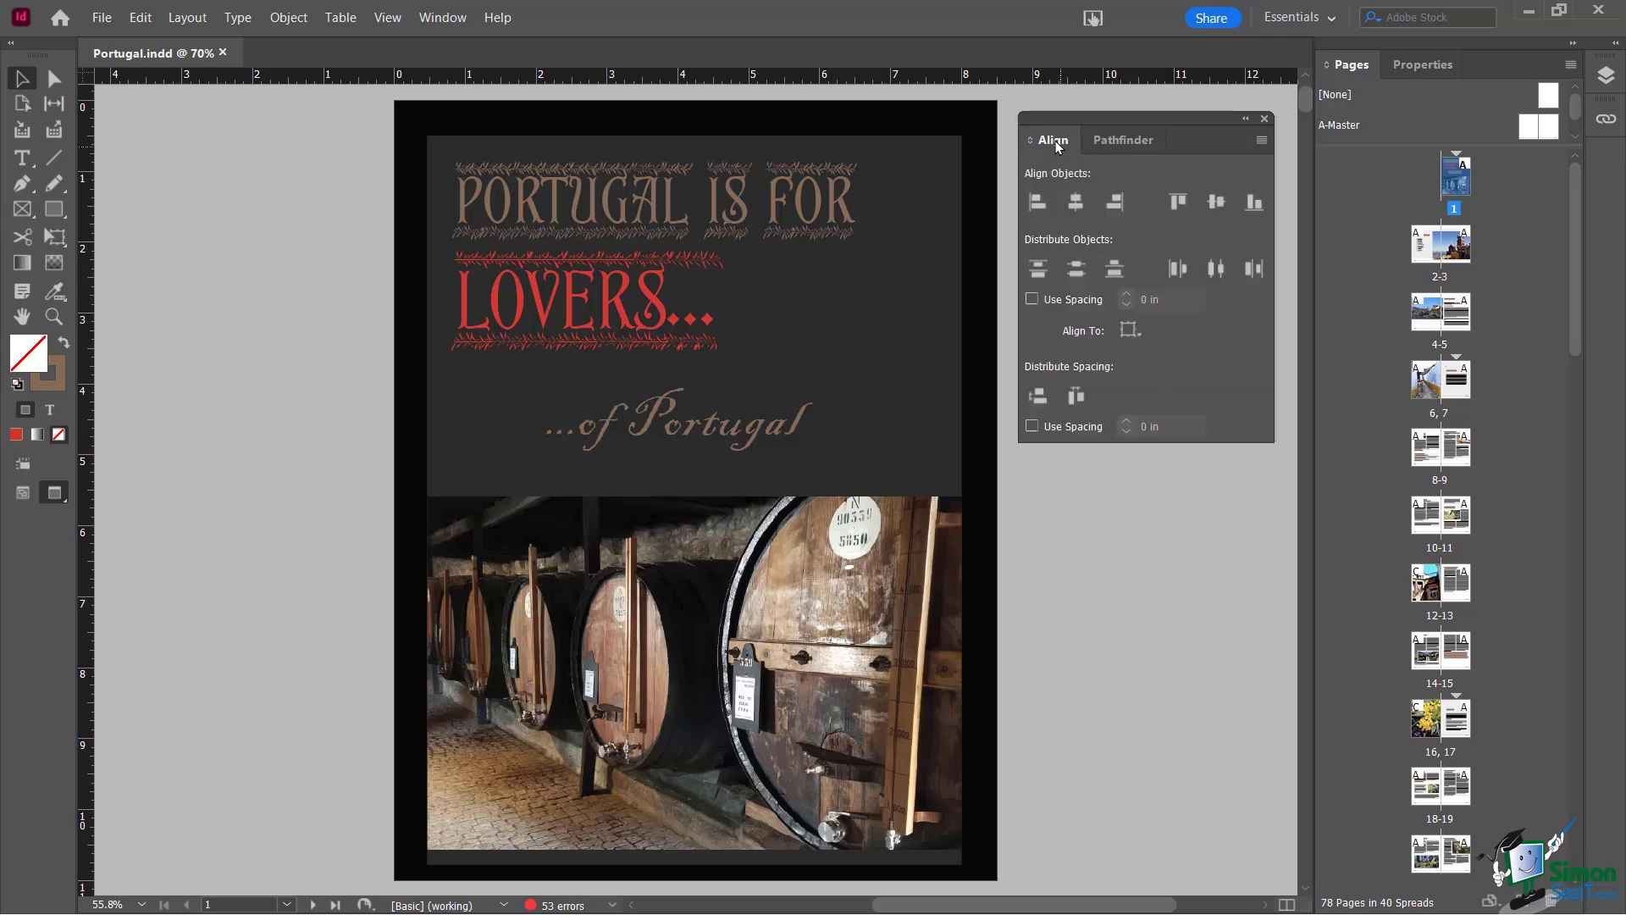
Close only the Pathfinder panel, keeping Align in the floating group
left_click(1116, 139)
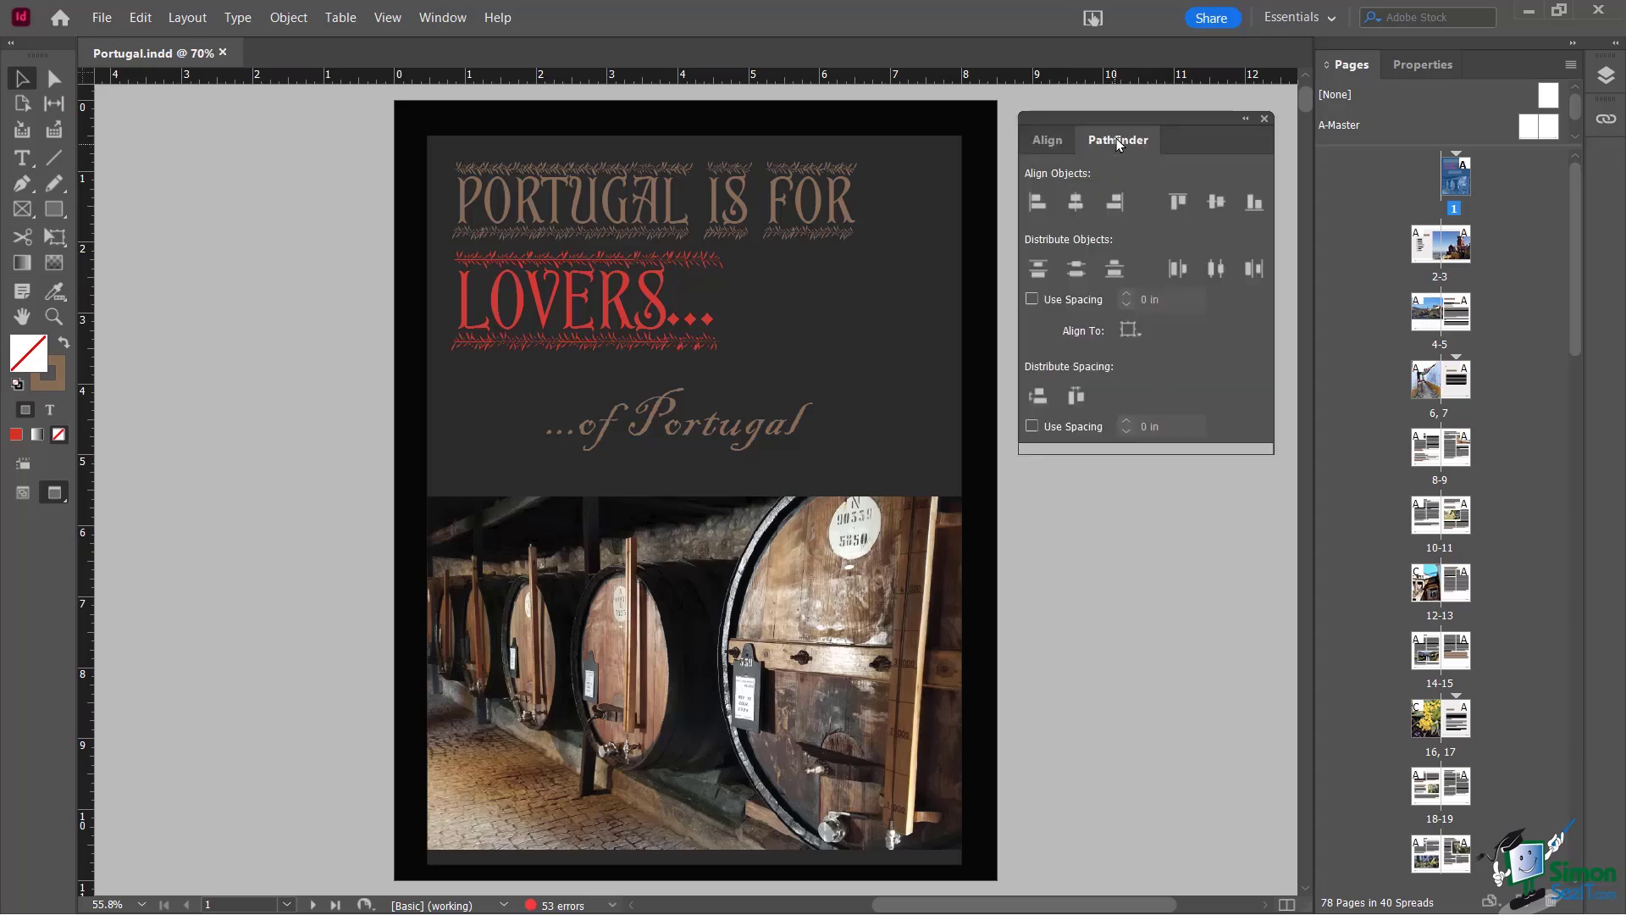
right_click(1117, 141)
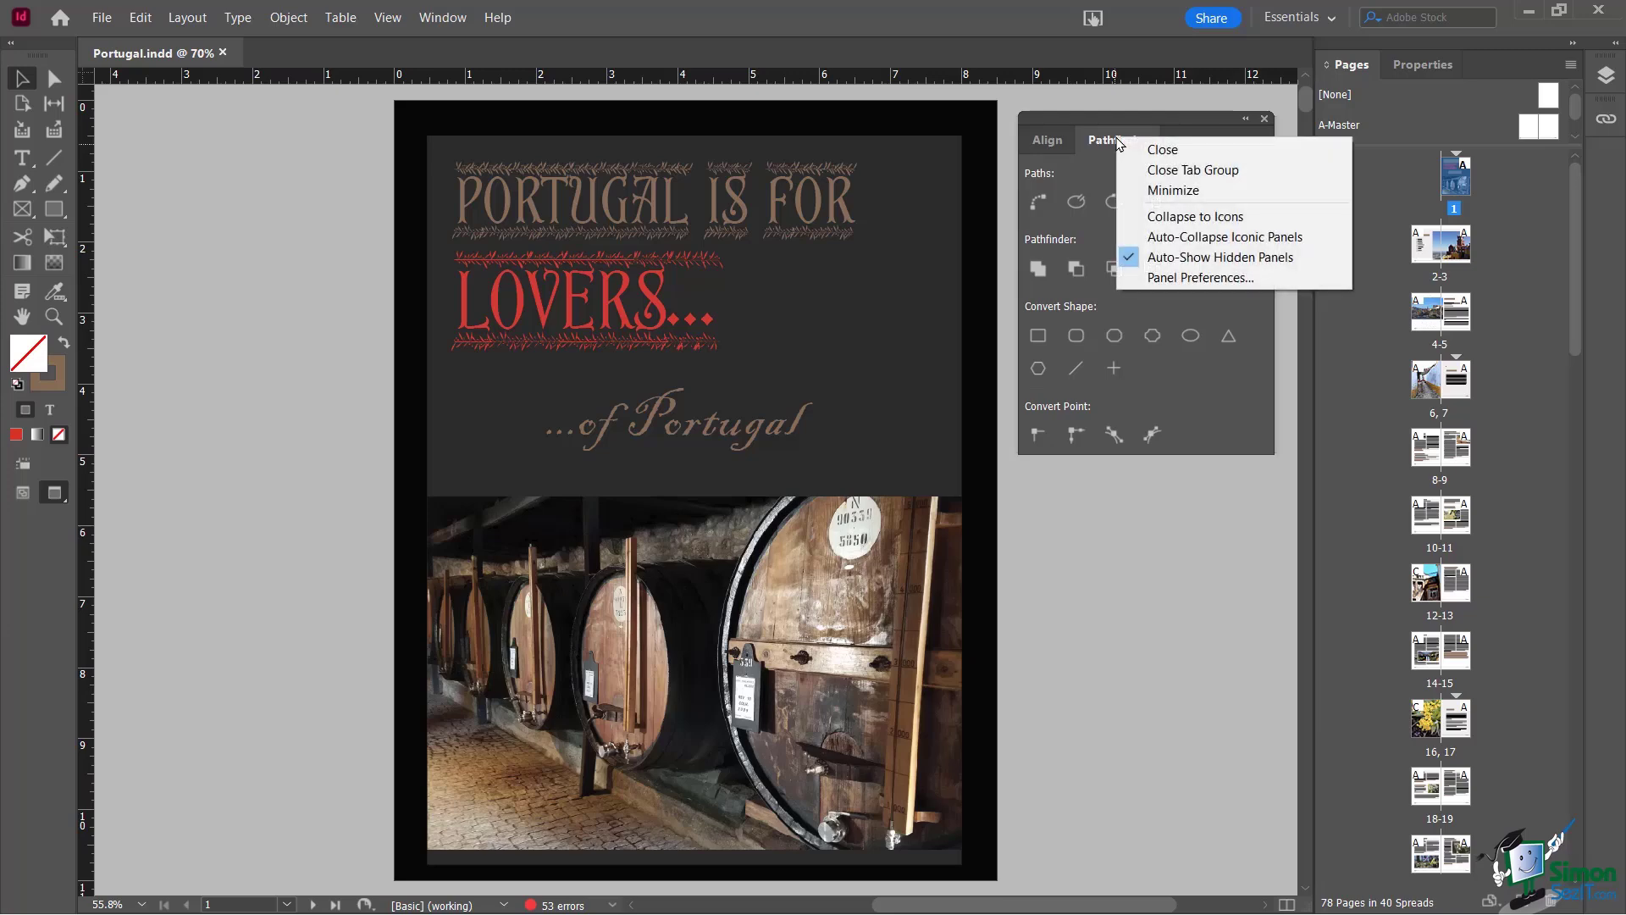
left_click(1179, 152)
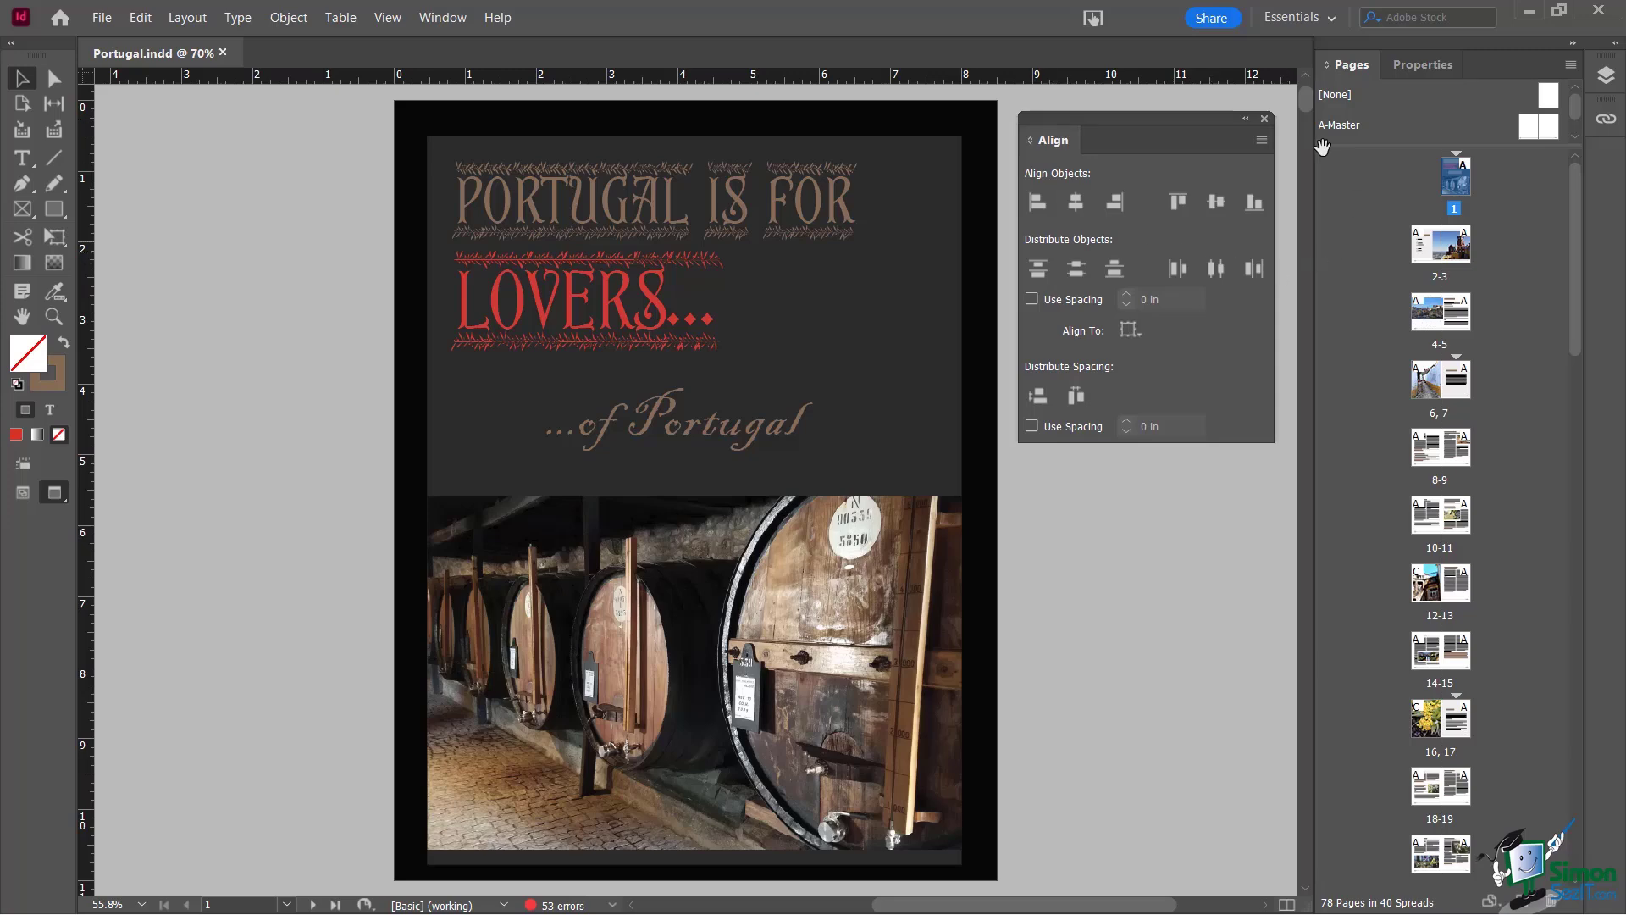
Dock the Align panel beside Pages, and move it into the icon column below Links
left_click_drag(1149, 118, 1306, 149)
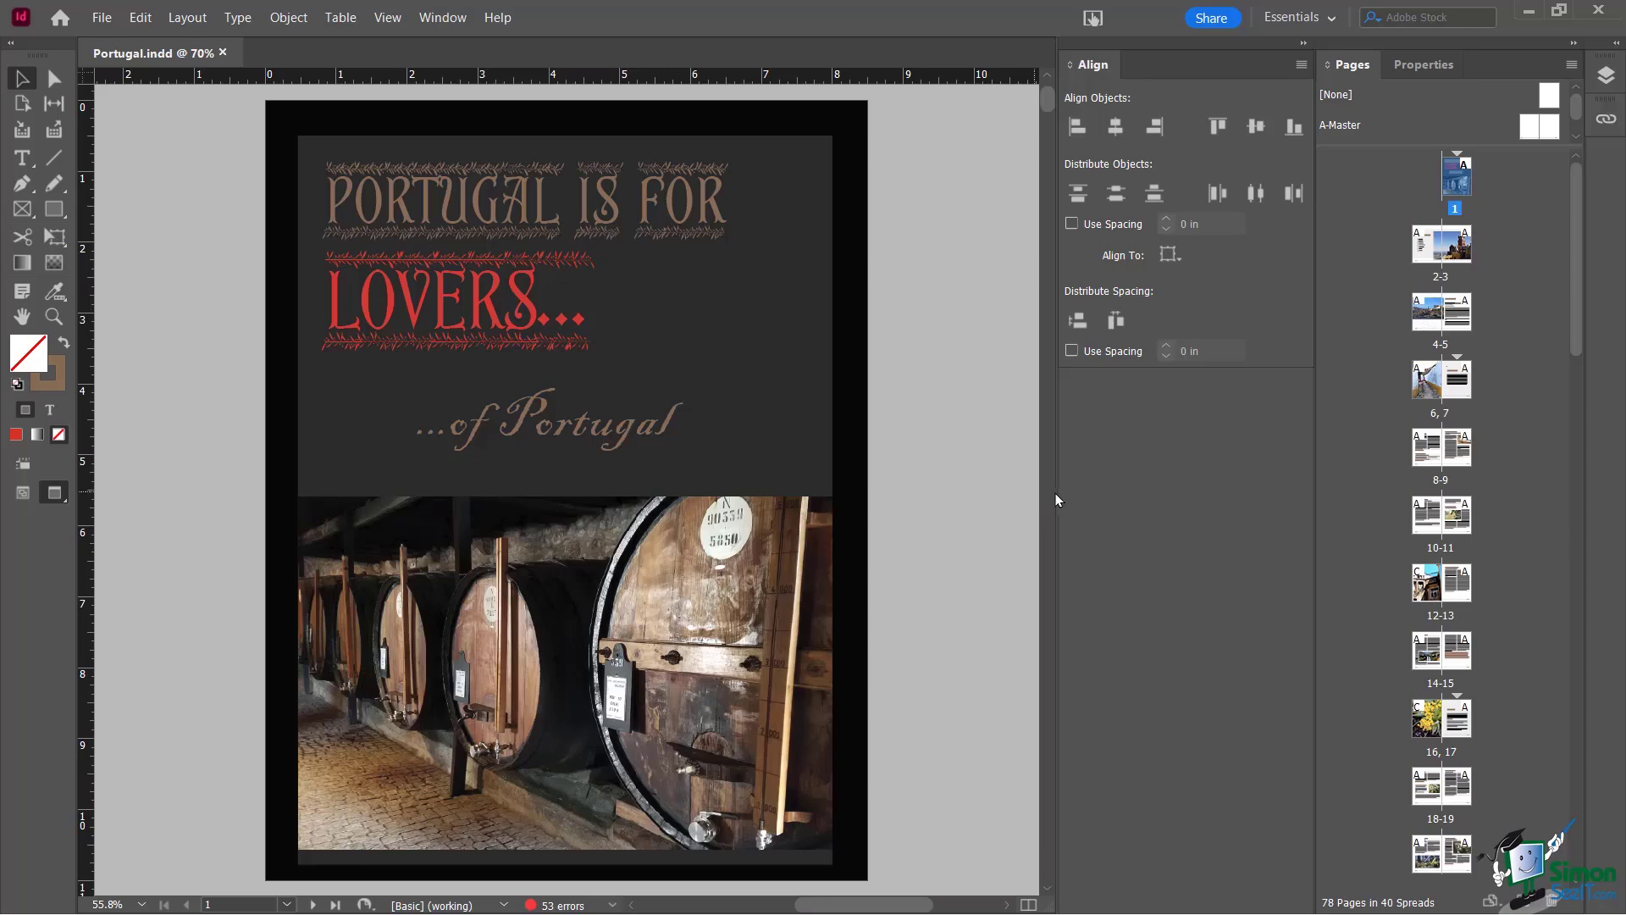
left_click_drag(1096, 64, 1601, 173)
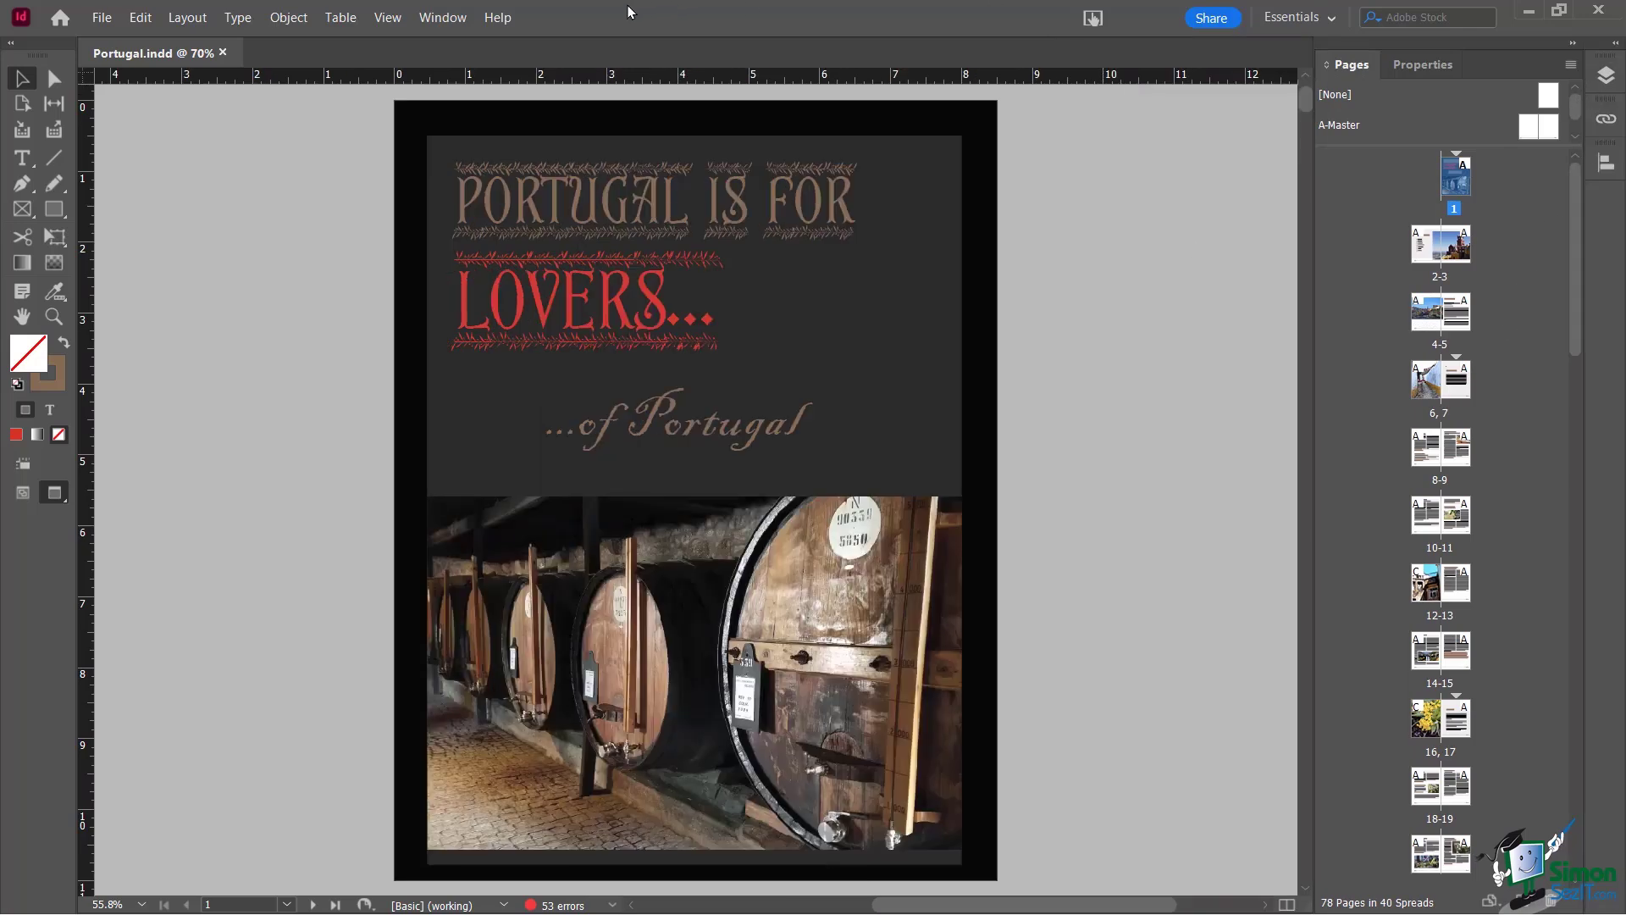
Show the Paragraph Styles panel together with its group
left_click(444, 18)
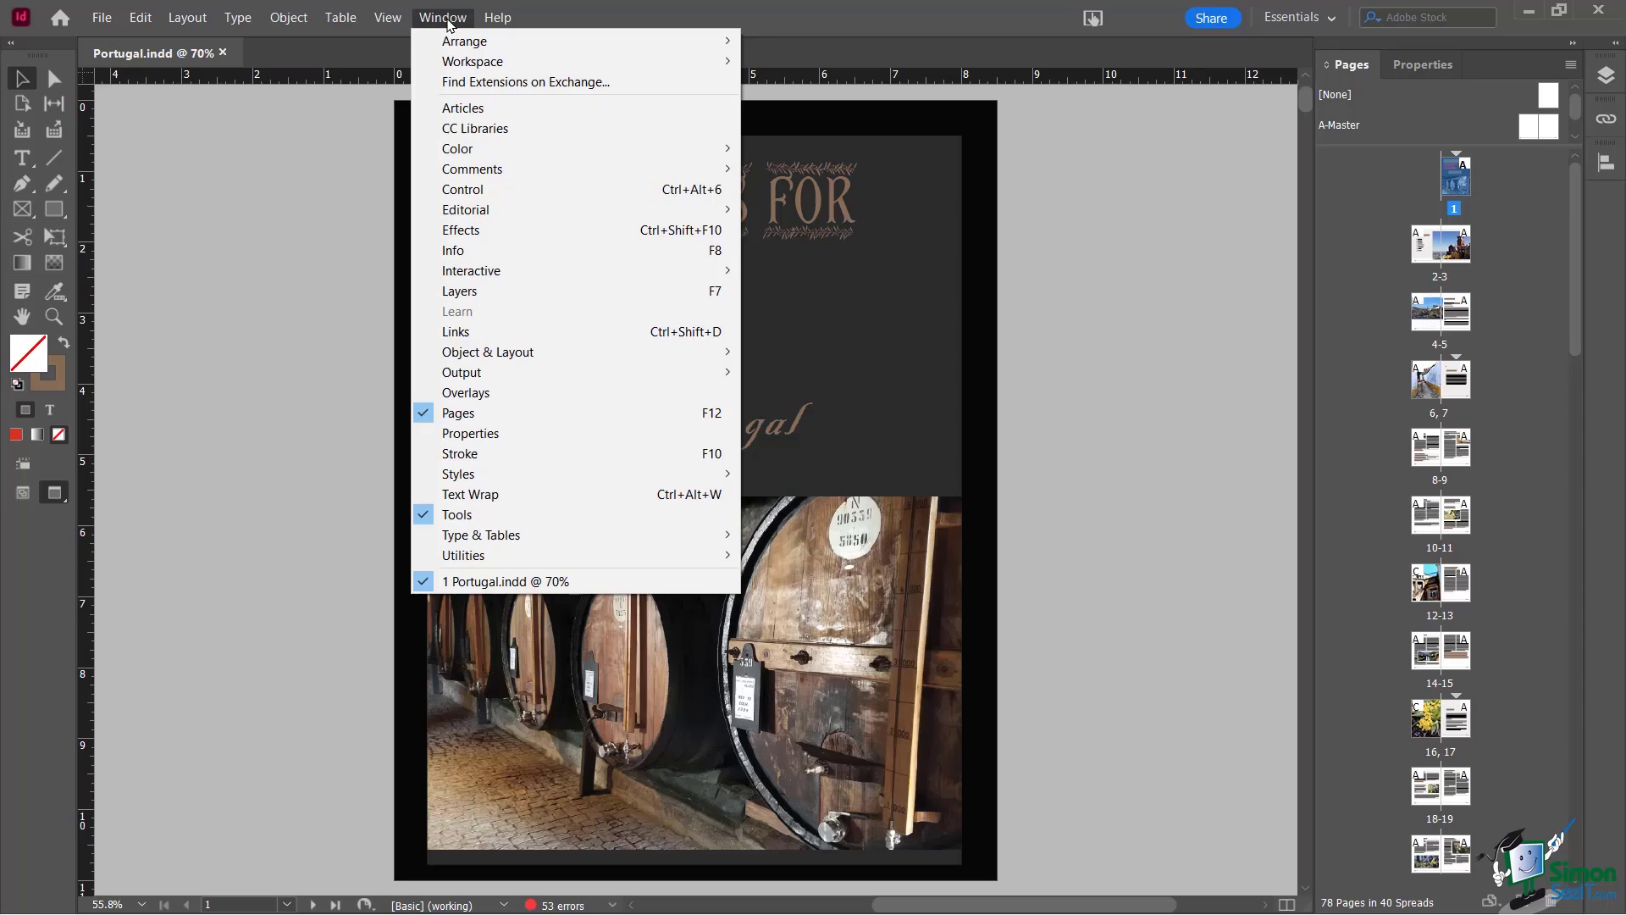
mouse_move(546, 472)
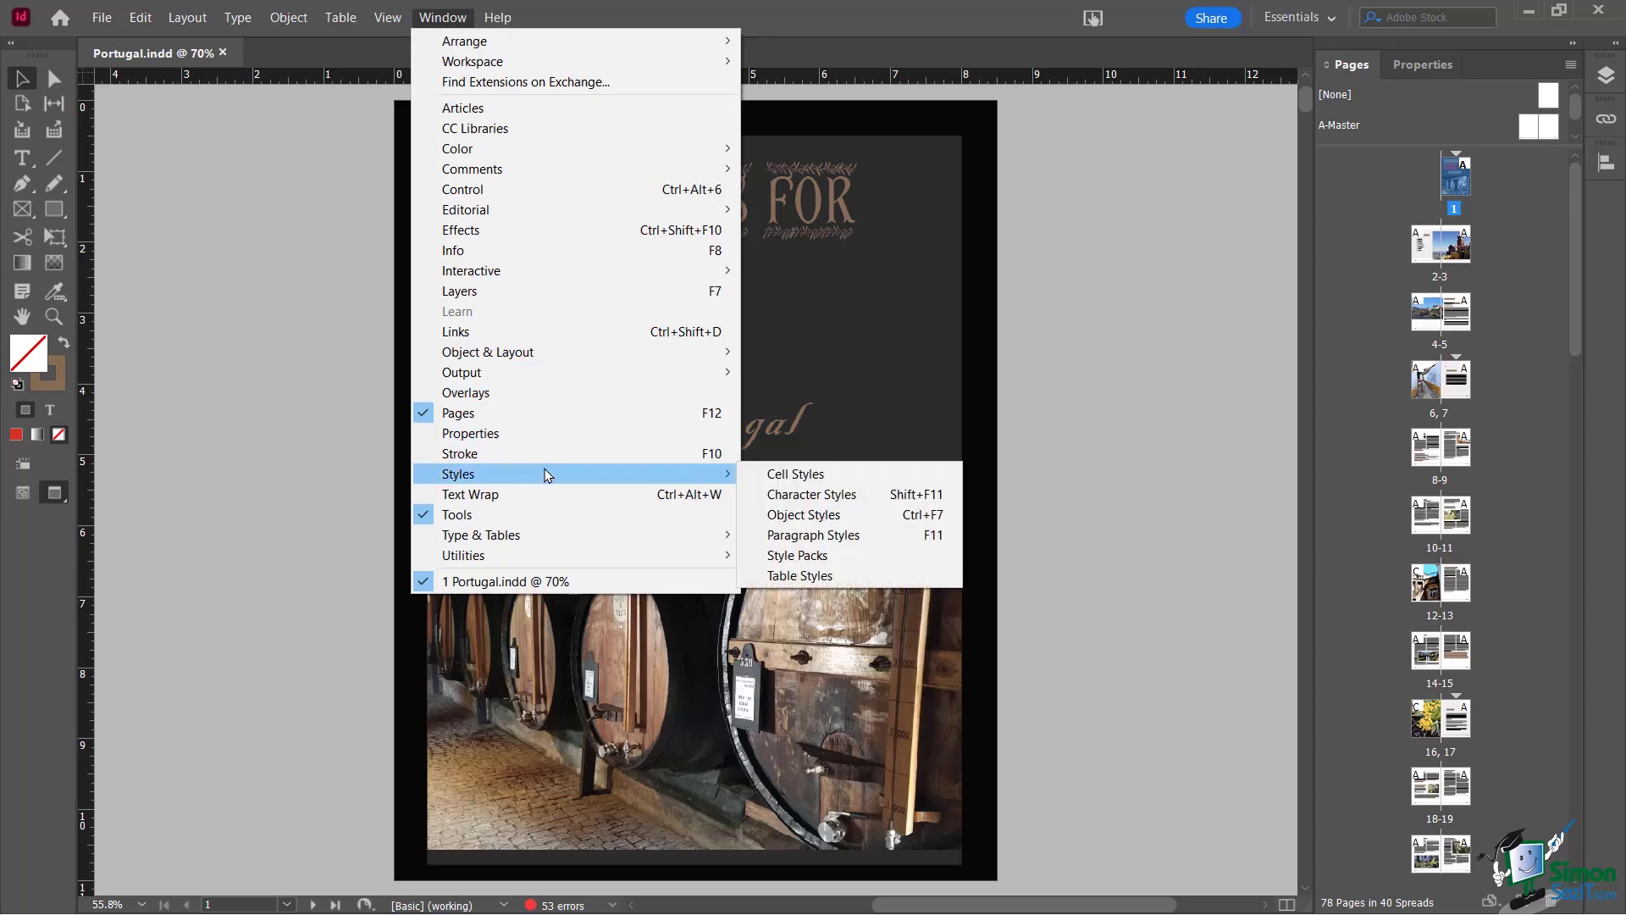
left_click(813, 534)
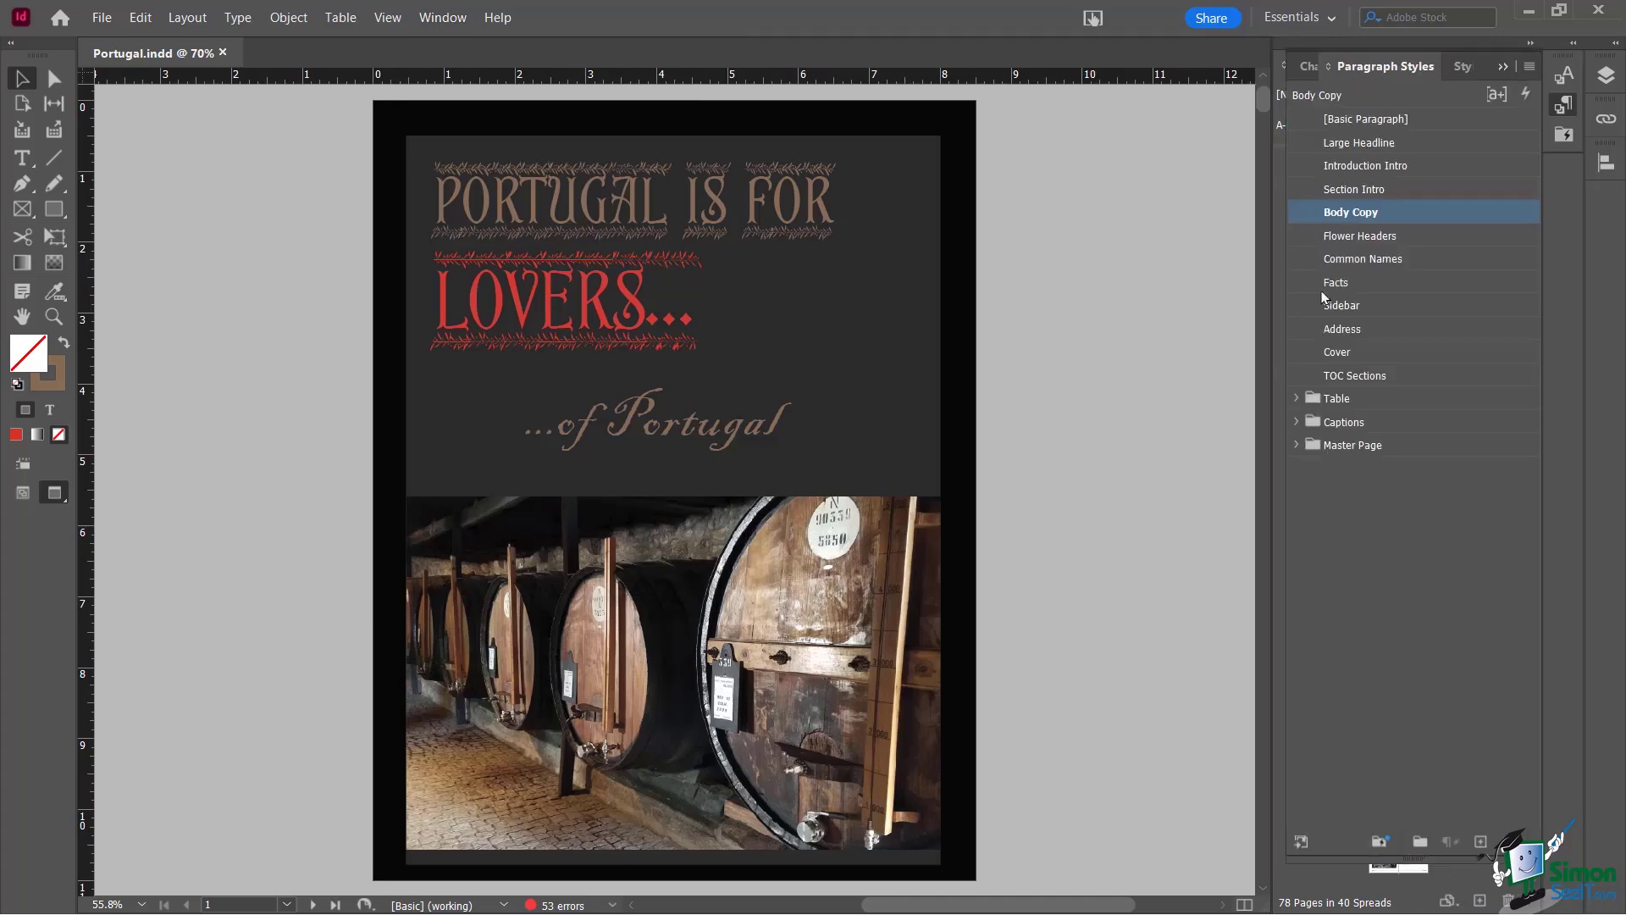
Look through the Character Styles, Paragraph Styles and Style Packs panels and close Style Packs
left_click(1296, 67)
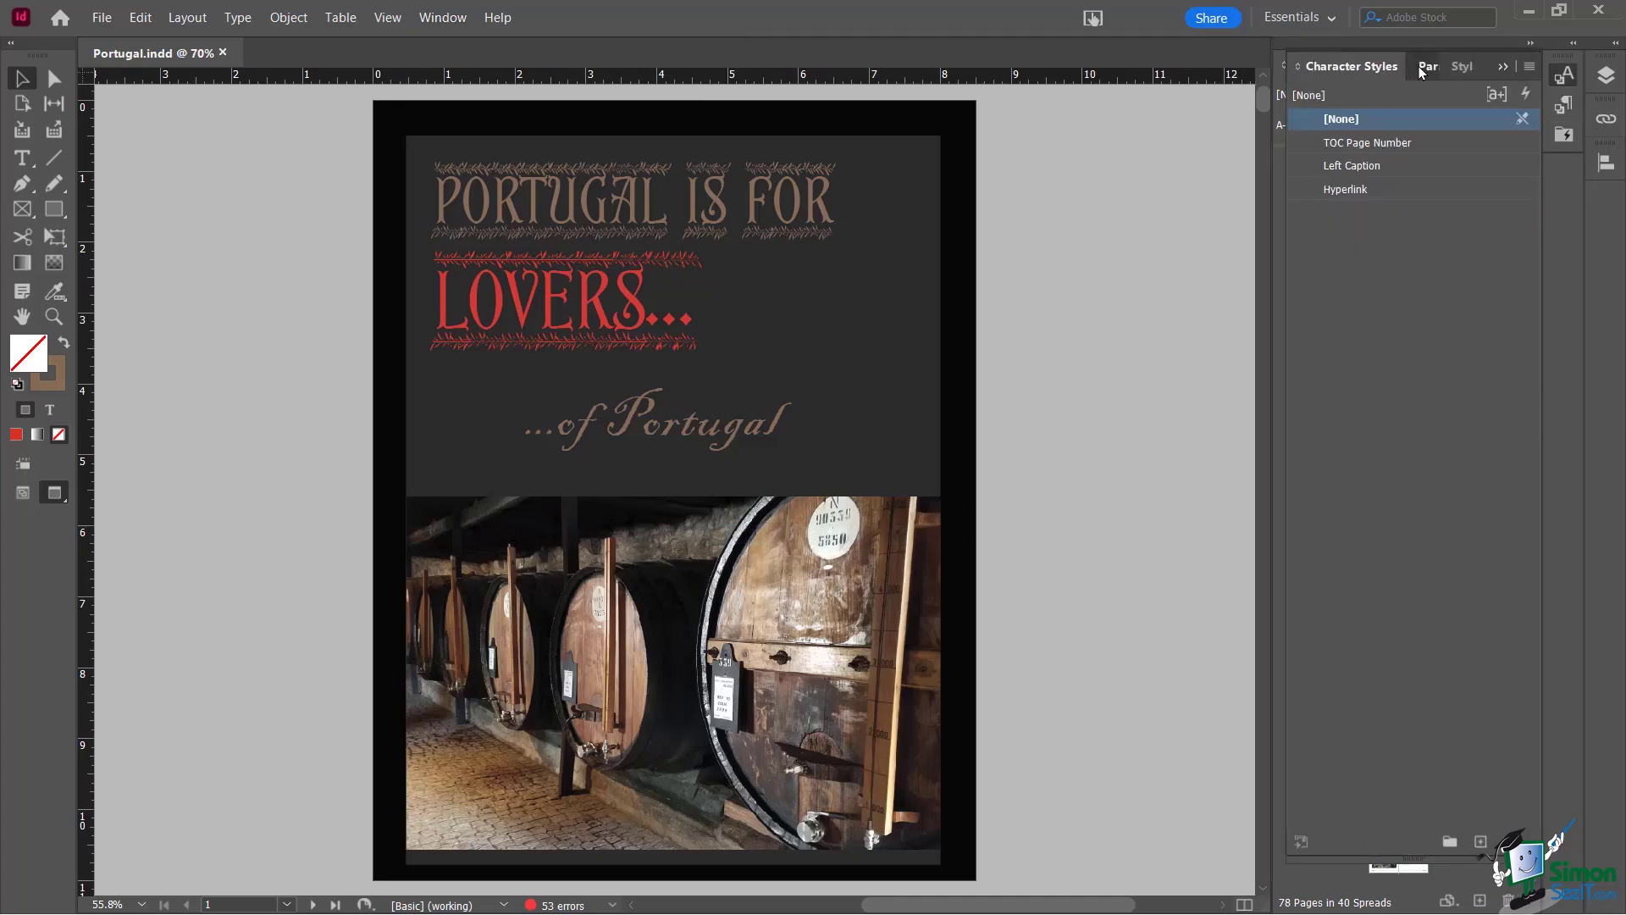
left_click(1425, 66)
left_click(1304, 68)
left_click(1466, 68)
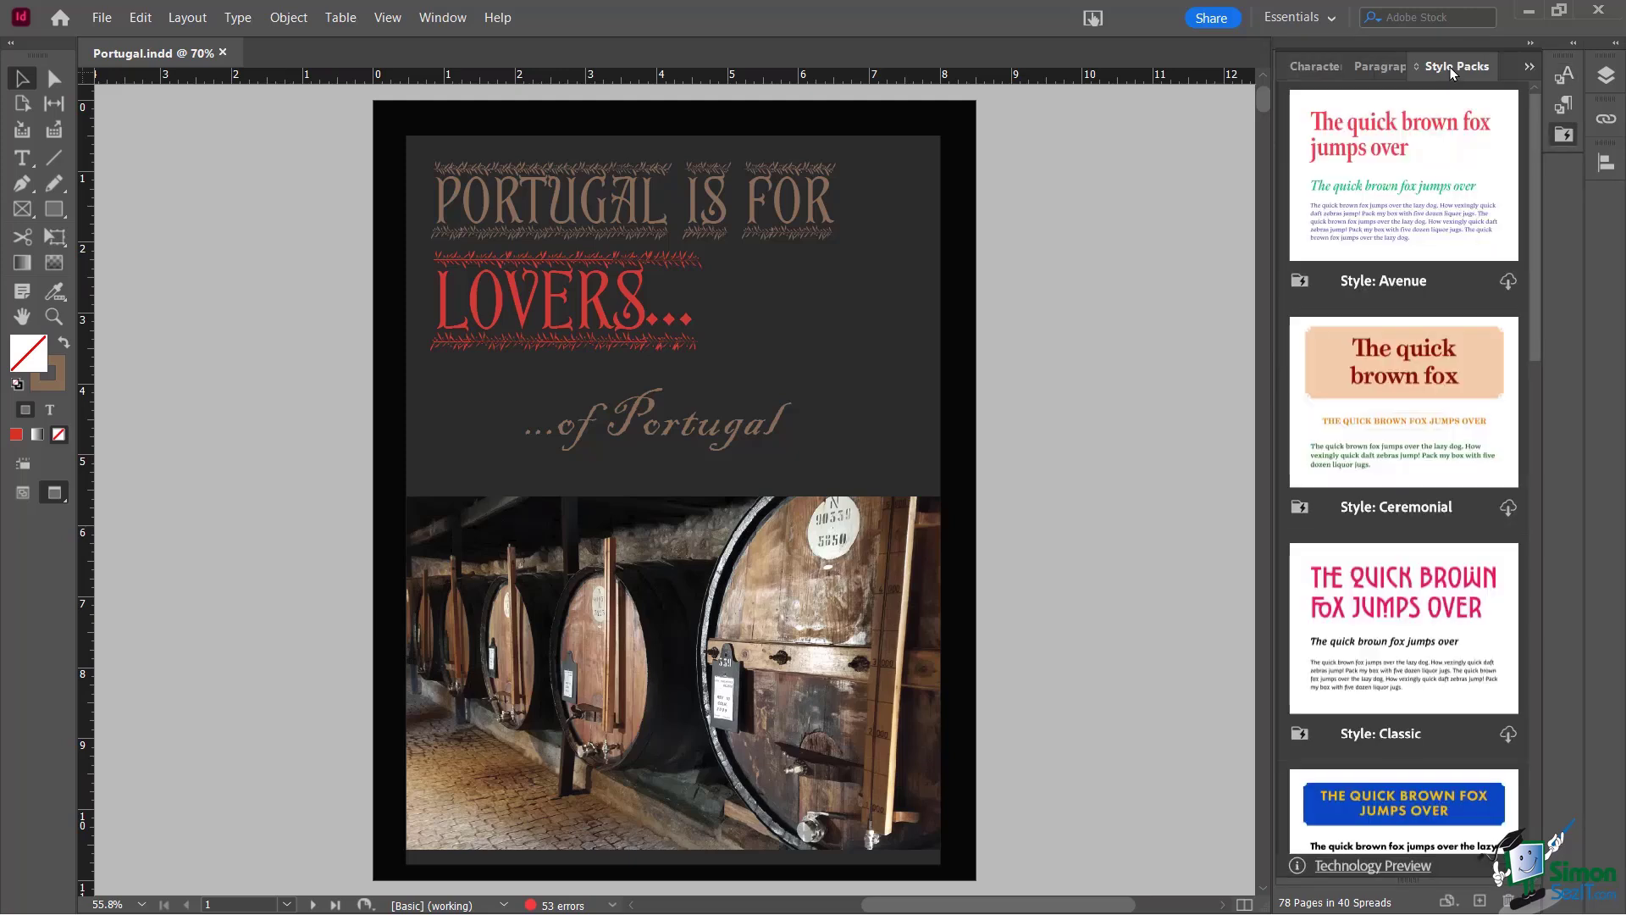
right_click(1449, 68)
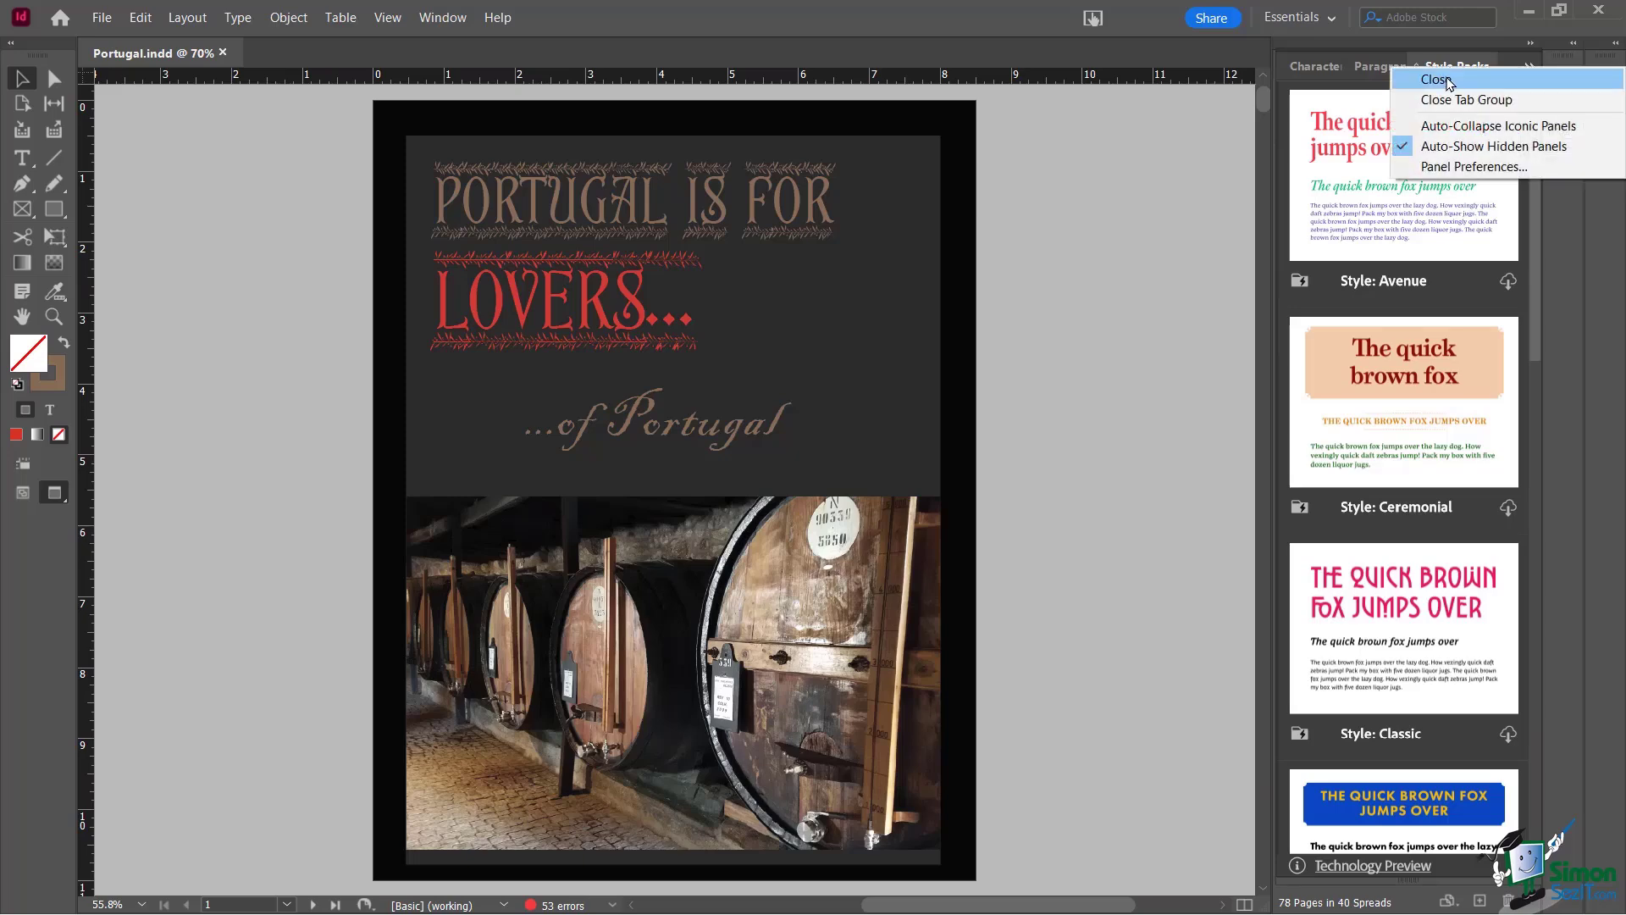
left_click(1450, 79)
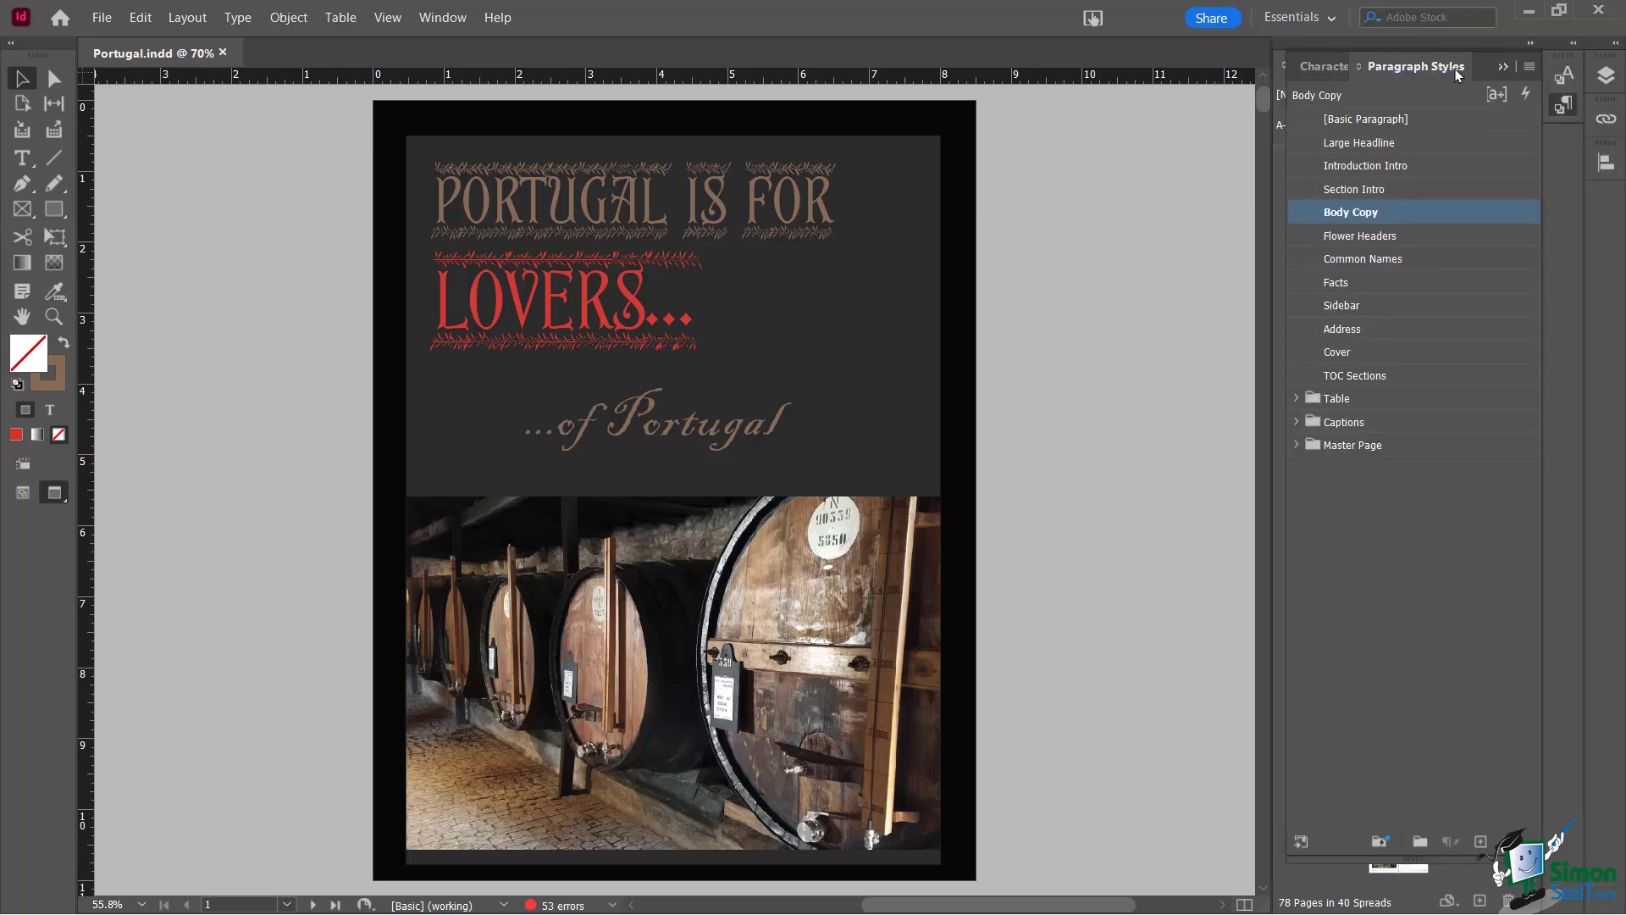
Undock Paragraph Styles and Character Styles as two separate floating panels side by side over the document
left_click_drag(1436, 63, 903, 152)
left_click_drag(1348, 66, 1060, 98)
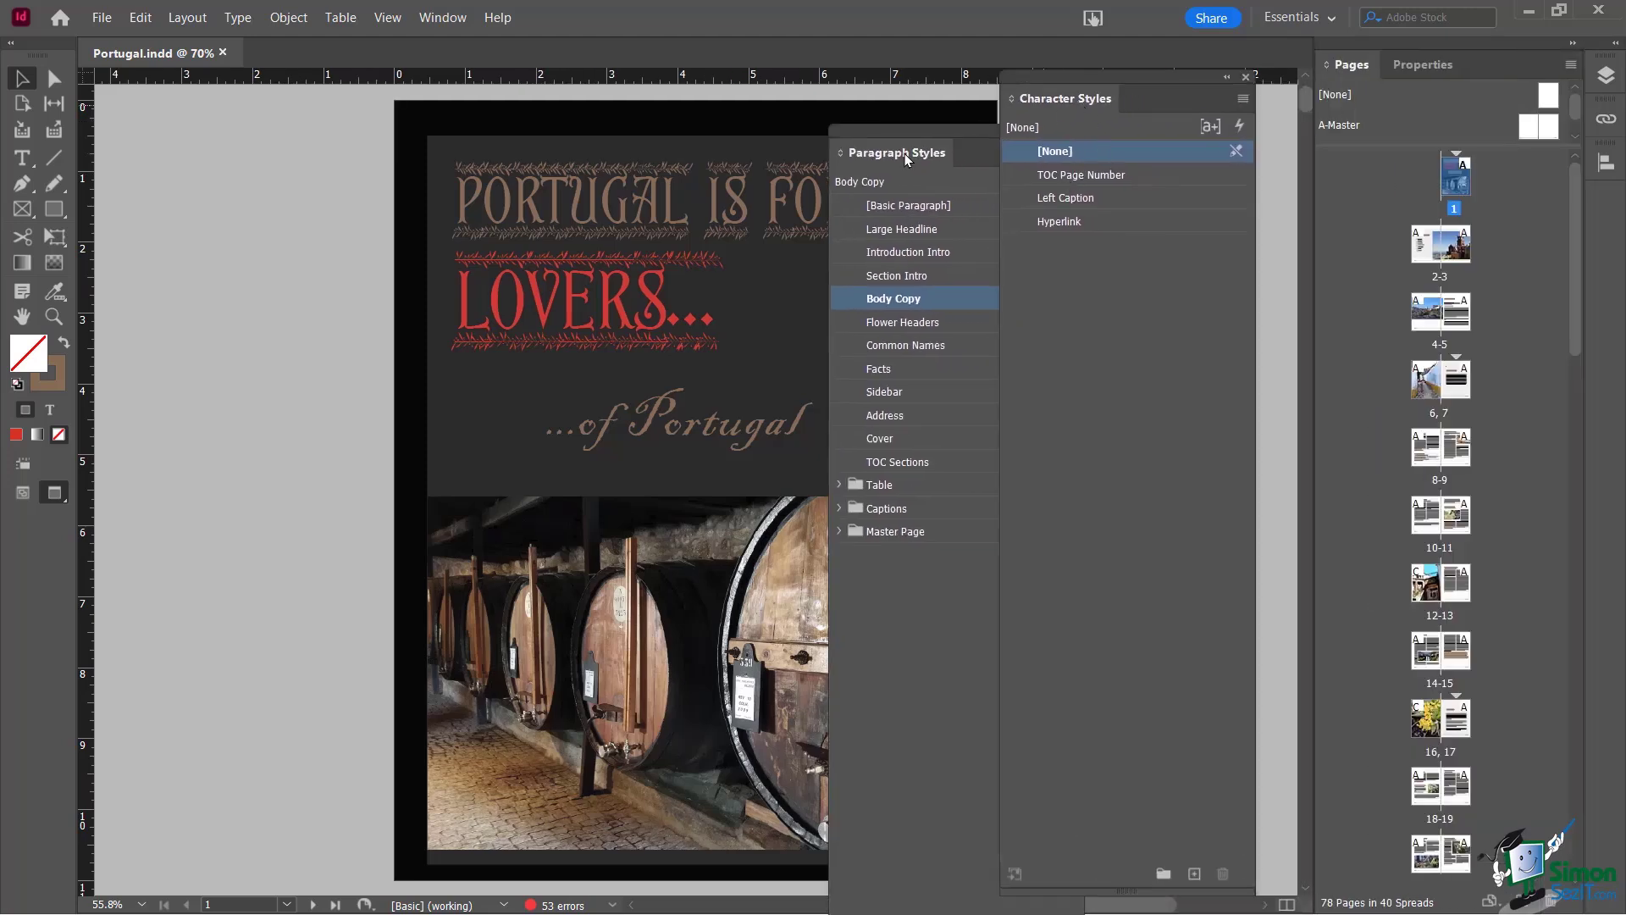
left_click_drag(909, 131, 669, 25)
left_click_drag(1077, 73, 944, 21)
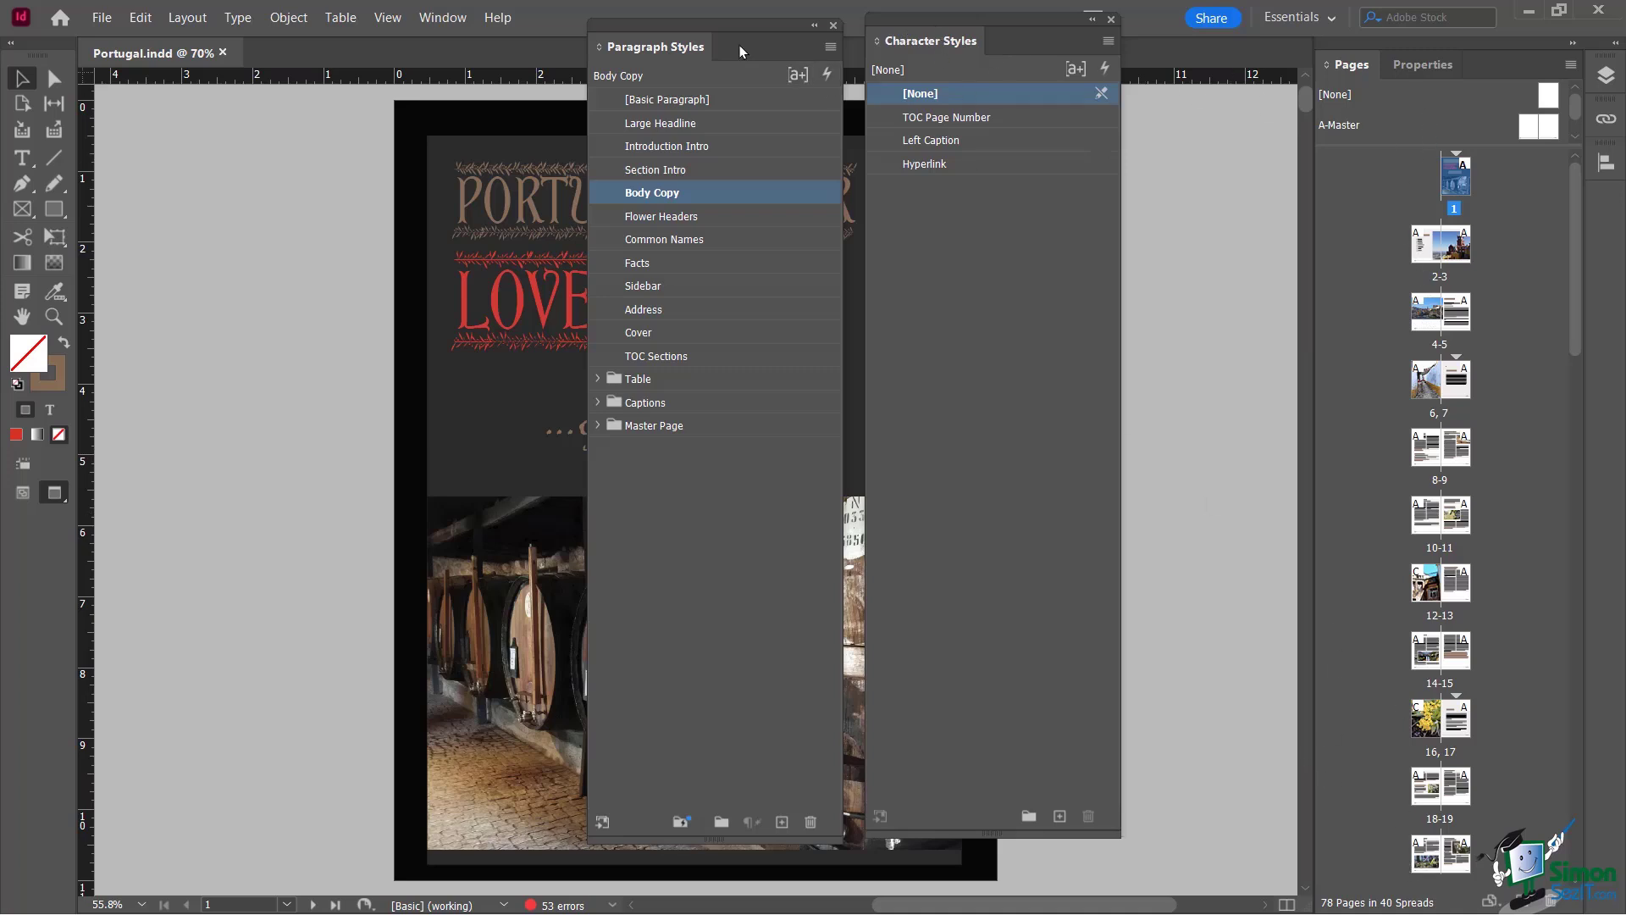
Dock Paragraph Styles below the Pages group and add Character Styles to it as a second tab
left_click_drag(686, 25, 1406, 910)
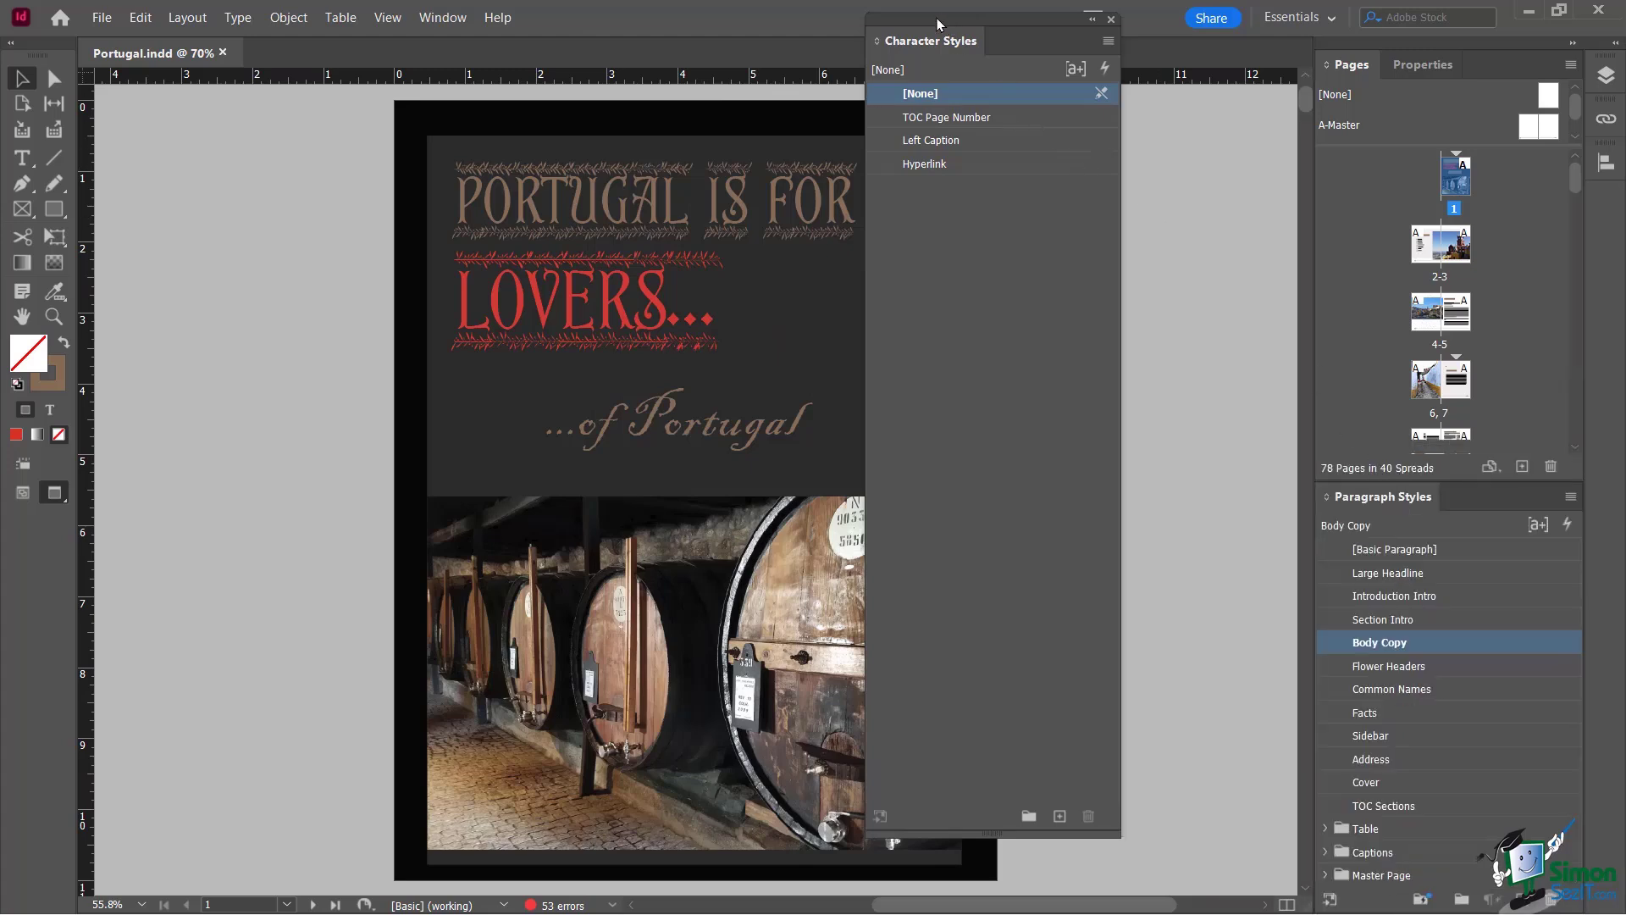
left_click_drag(936, 18, 1413, 506)
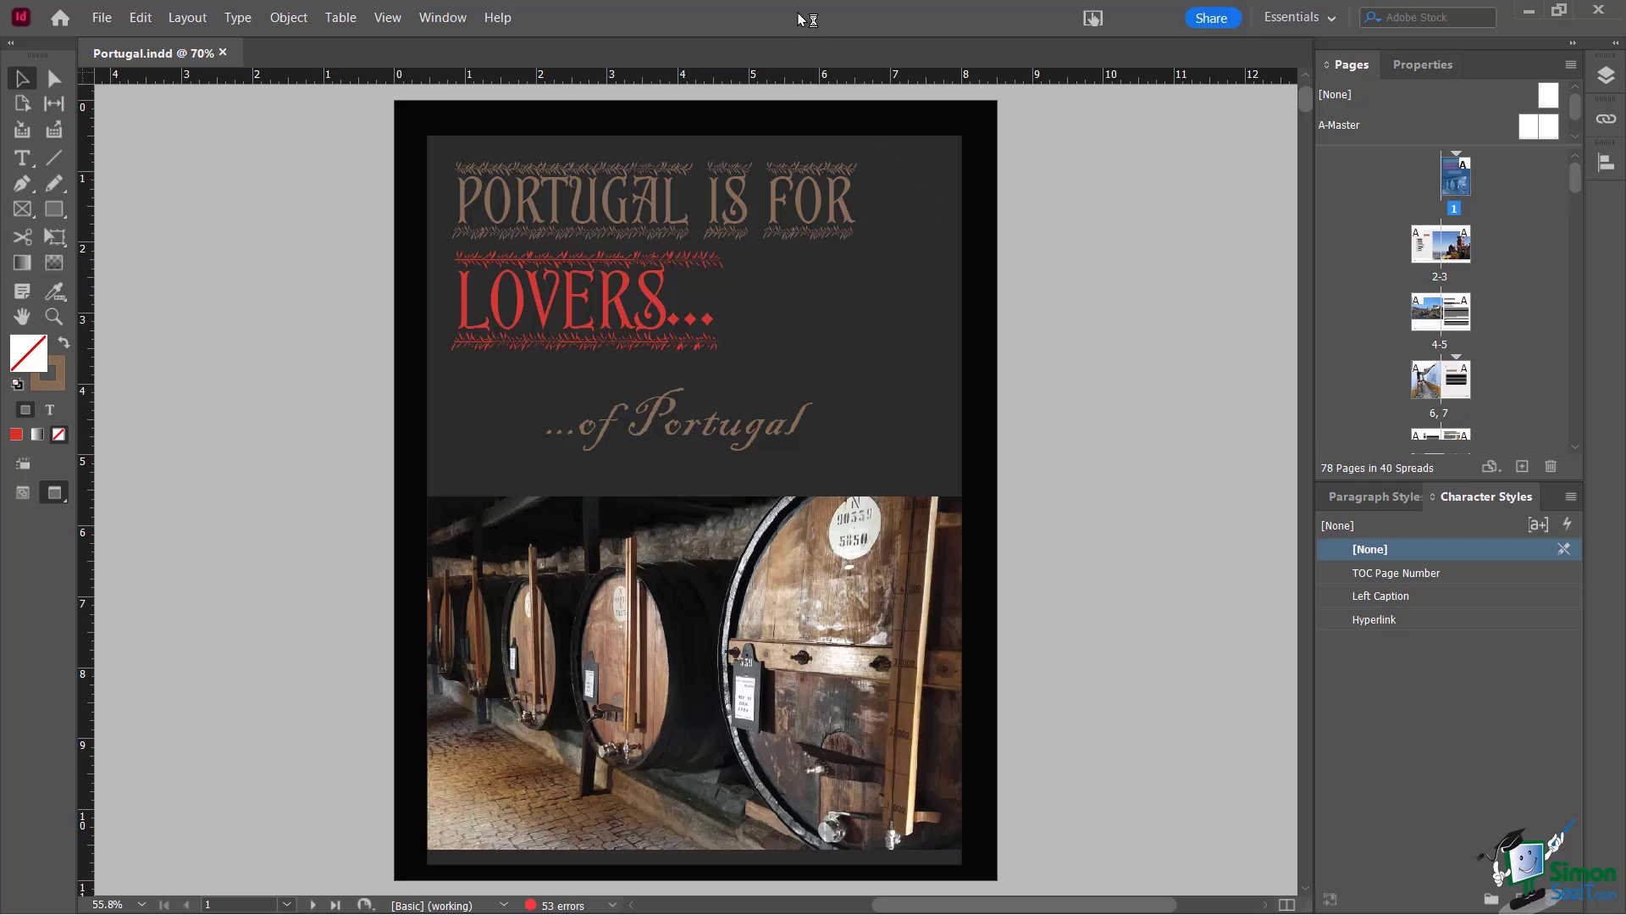
Show the Text Wrap panel and dock it as an icon below Align
left_click(446, 19)
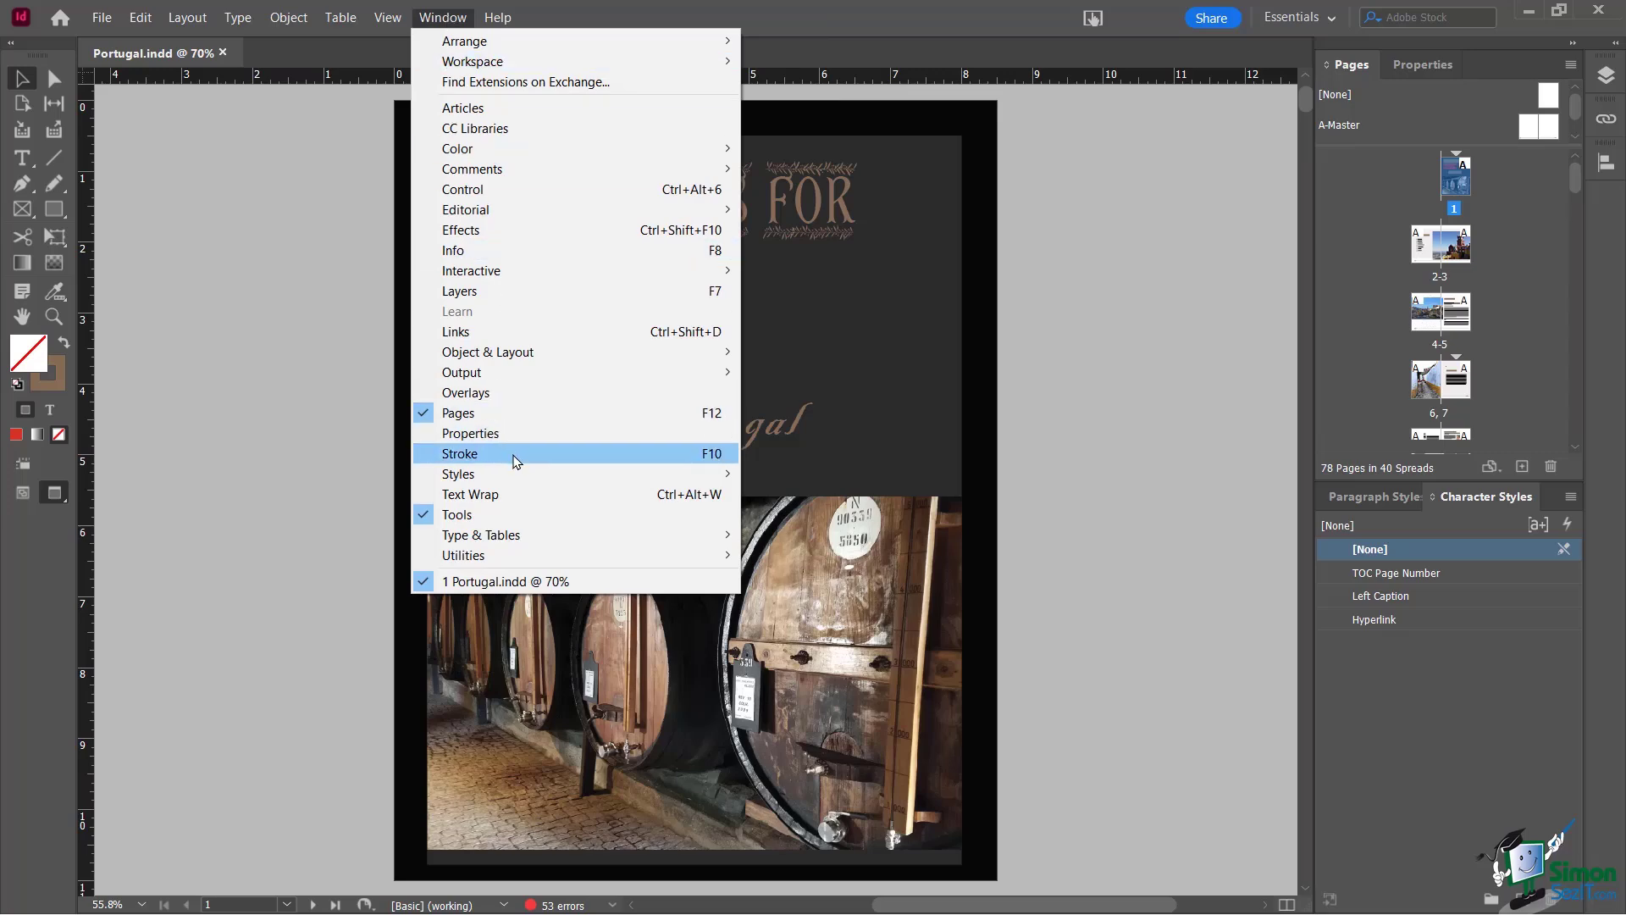
left_click(513, 494)
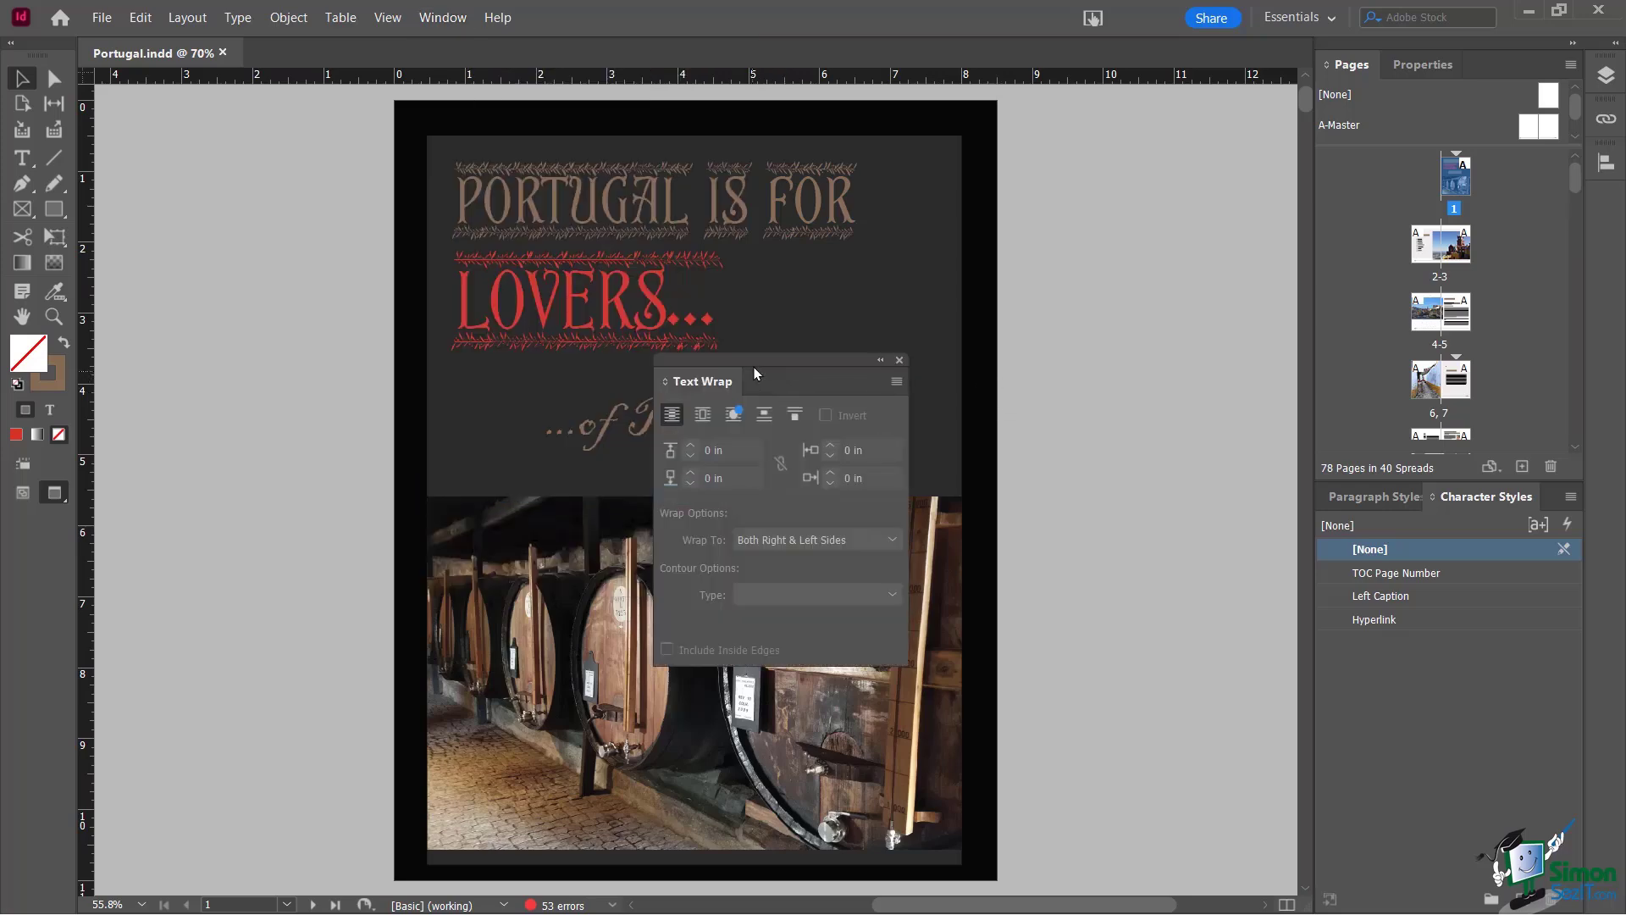
left_click_drag(754, 367, 1605, 205)
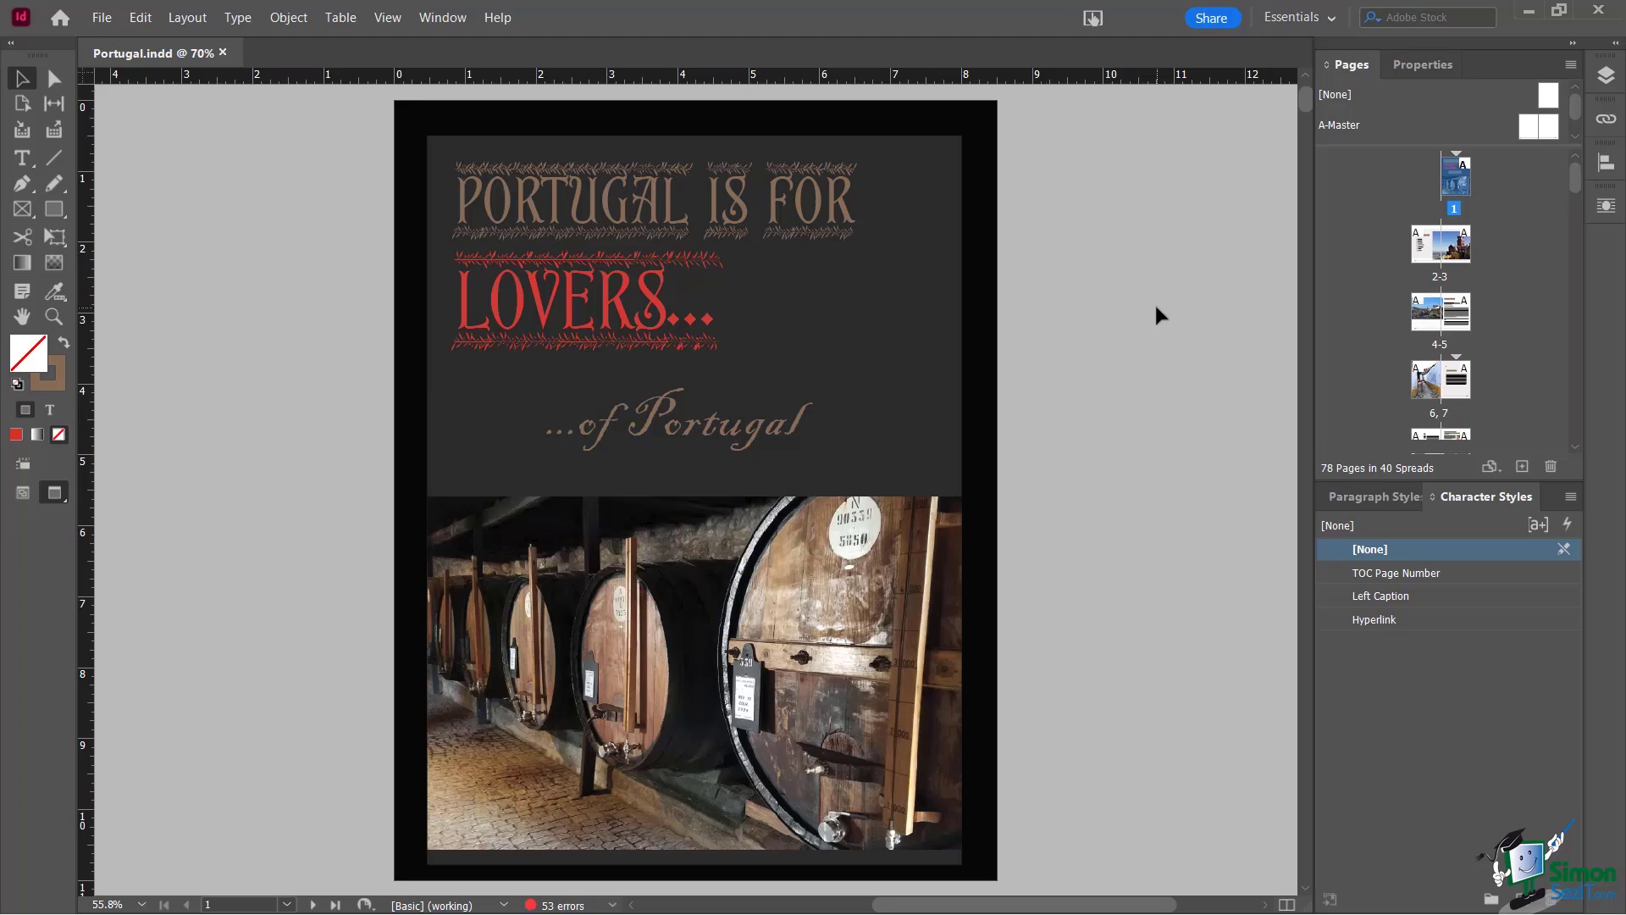
Save the current panel arrangement as a new workspace named with the owner's first name followed by "'s Faves"
left_click(1302, 20)
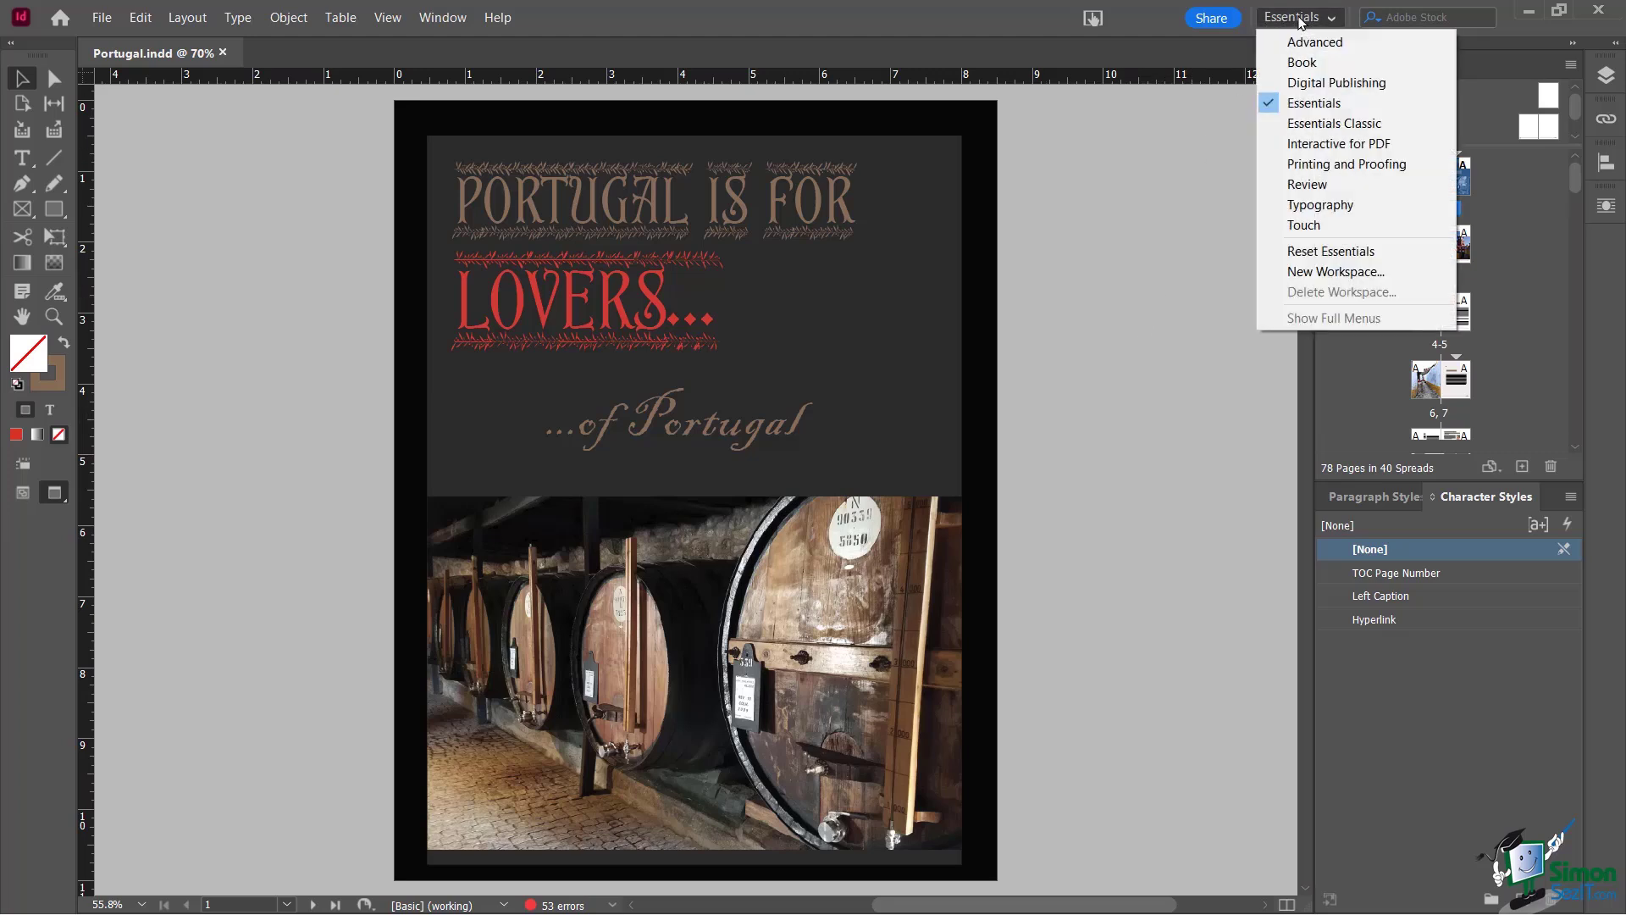
left_click(1319, 272)
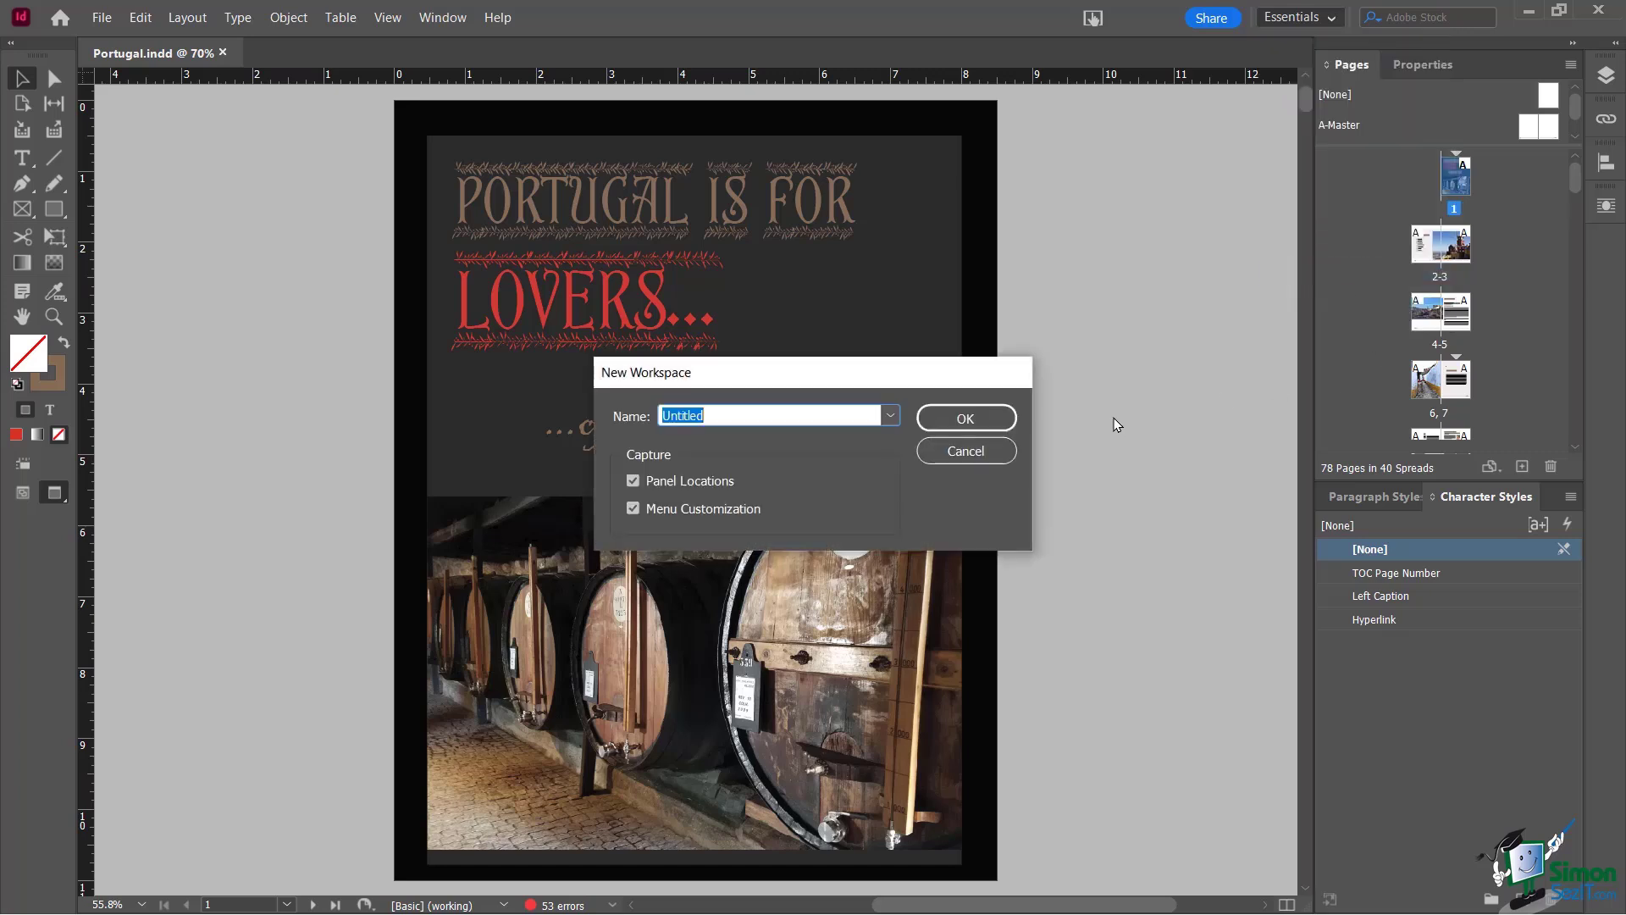
type("D")
type("'s Faves")
left_click(961, 417)
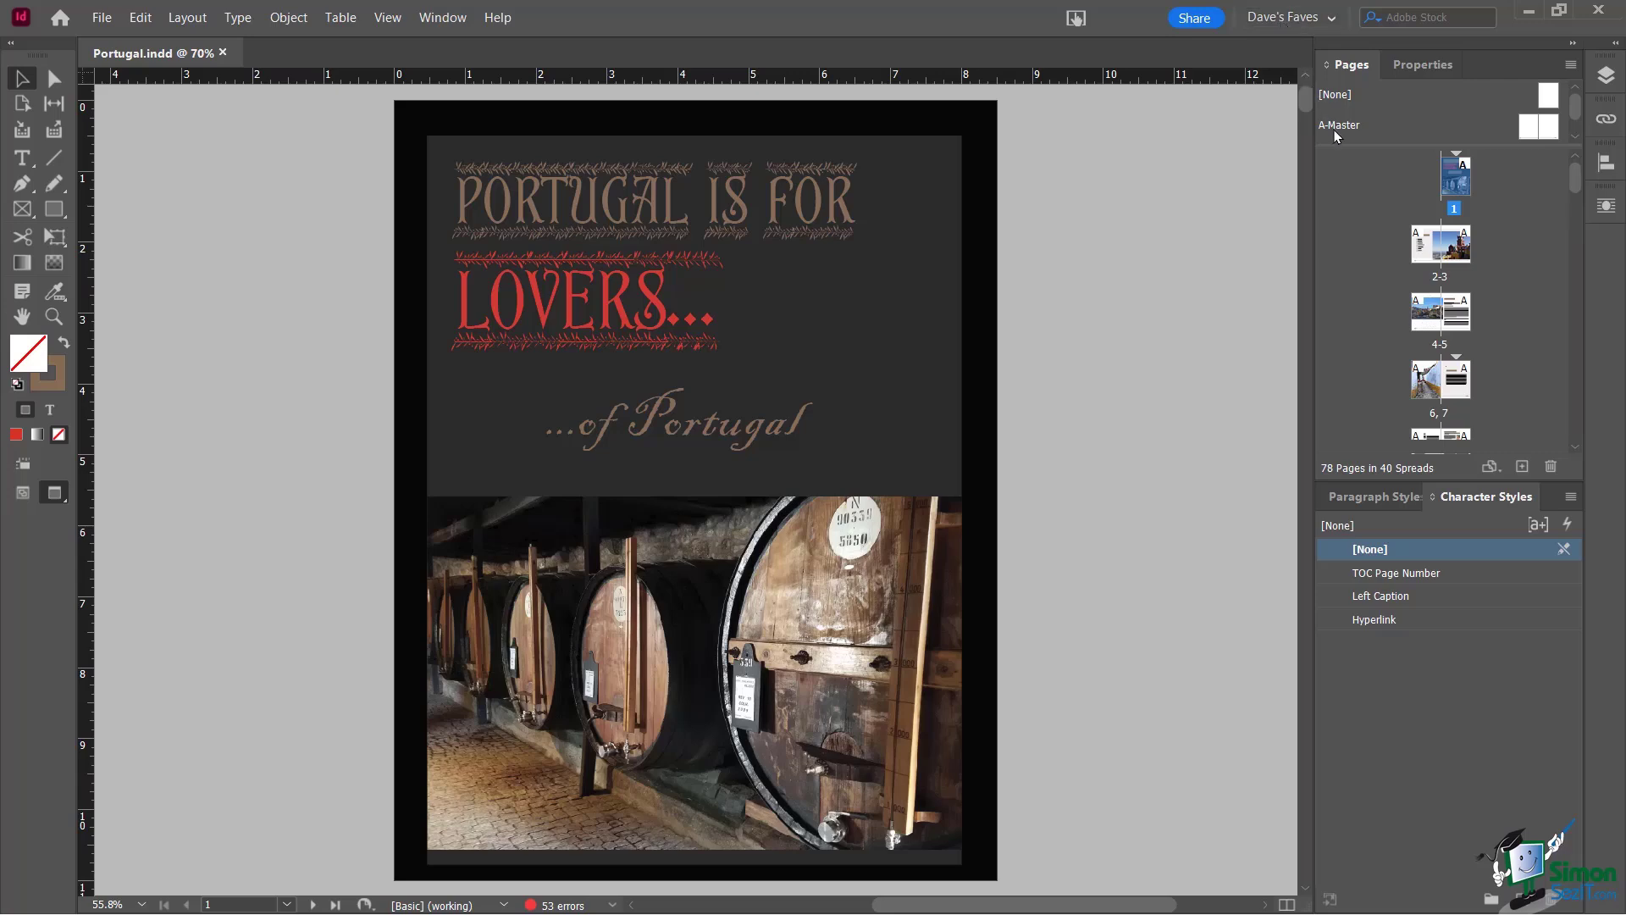
Undock the Pages panel and float it over the upper-left part of the cover page
left_click_drag(1350, 64, 273, 158)
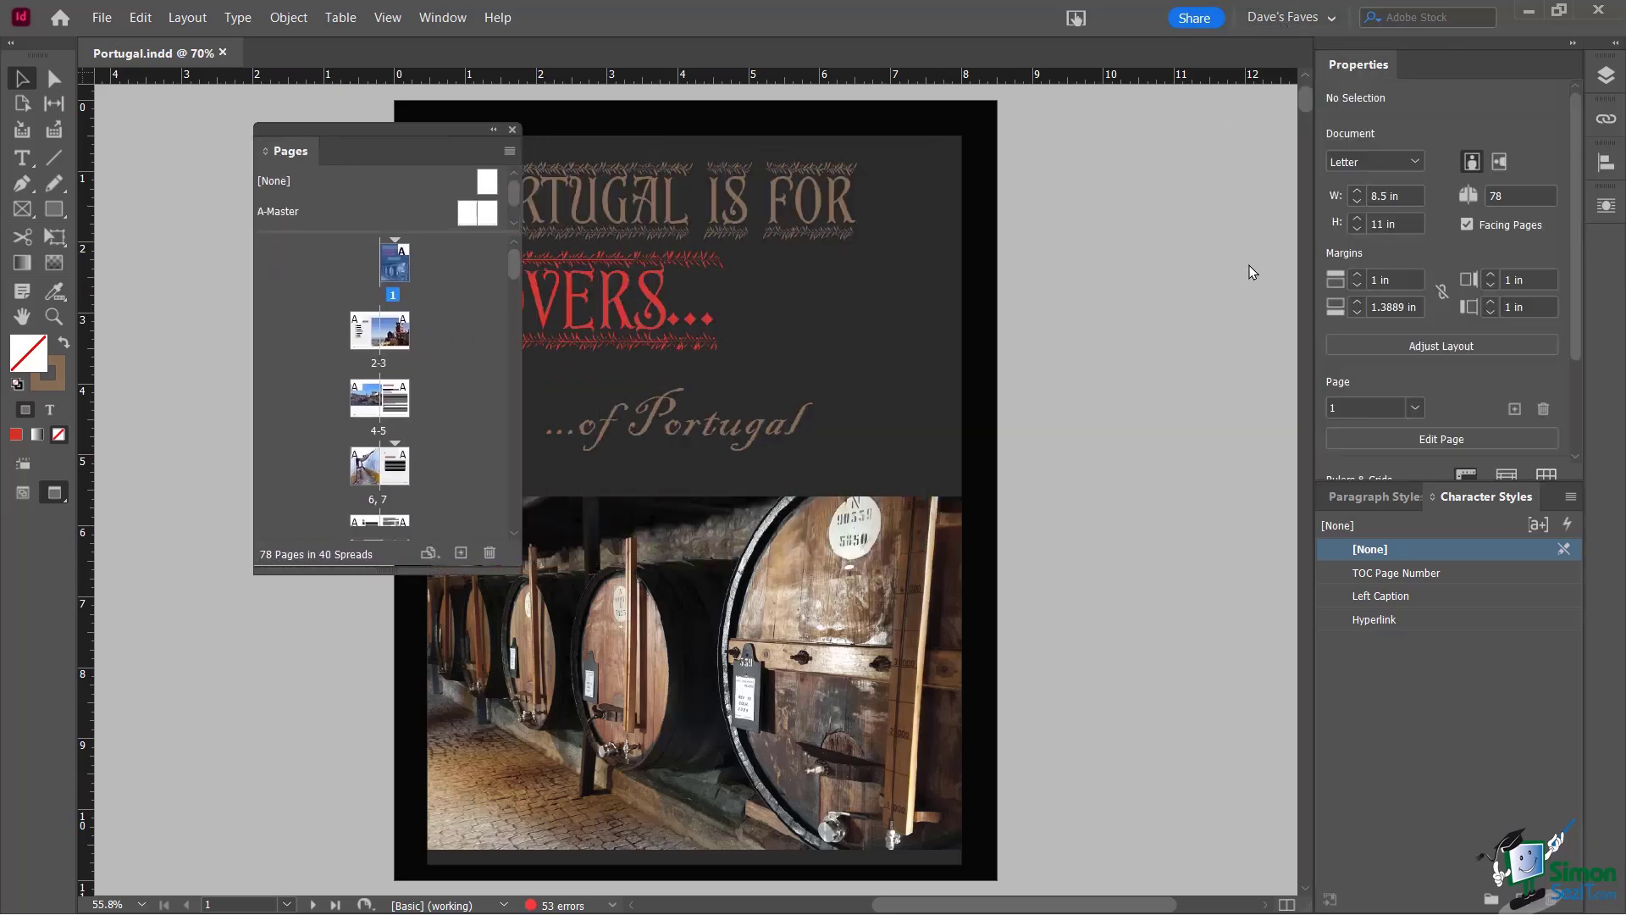
Undock the Character Styles and Paragraph Styles panels and float them on opposite sides of the cover page
left_click_drag(1482, 497, 980, 227)
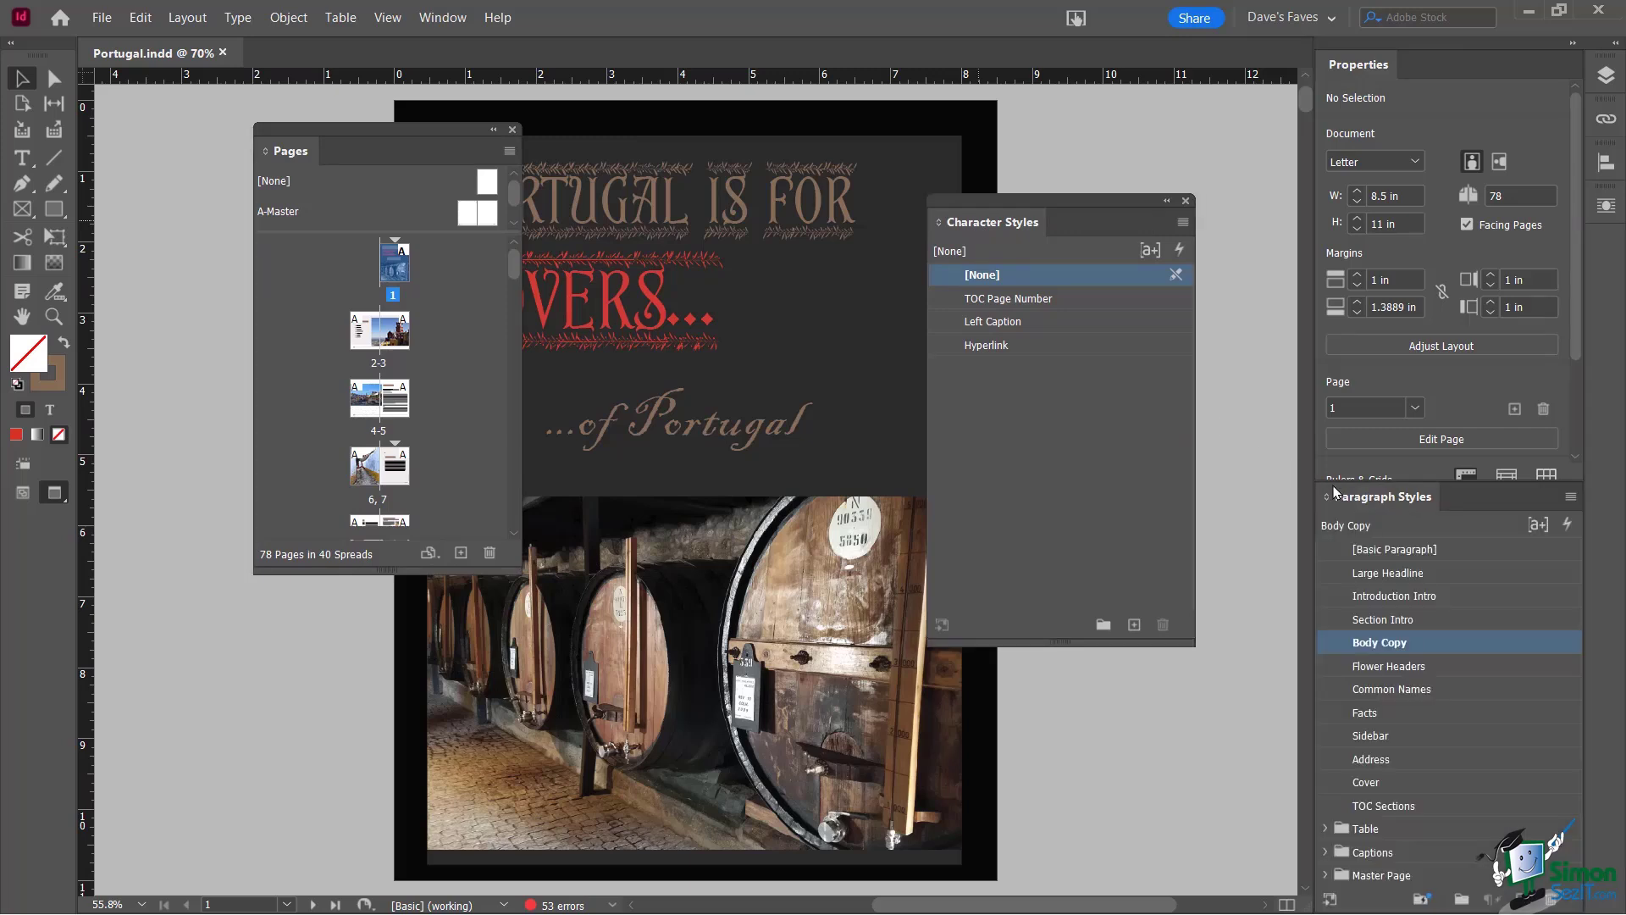
left_click_drag(1364, 490, 141, 420)
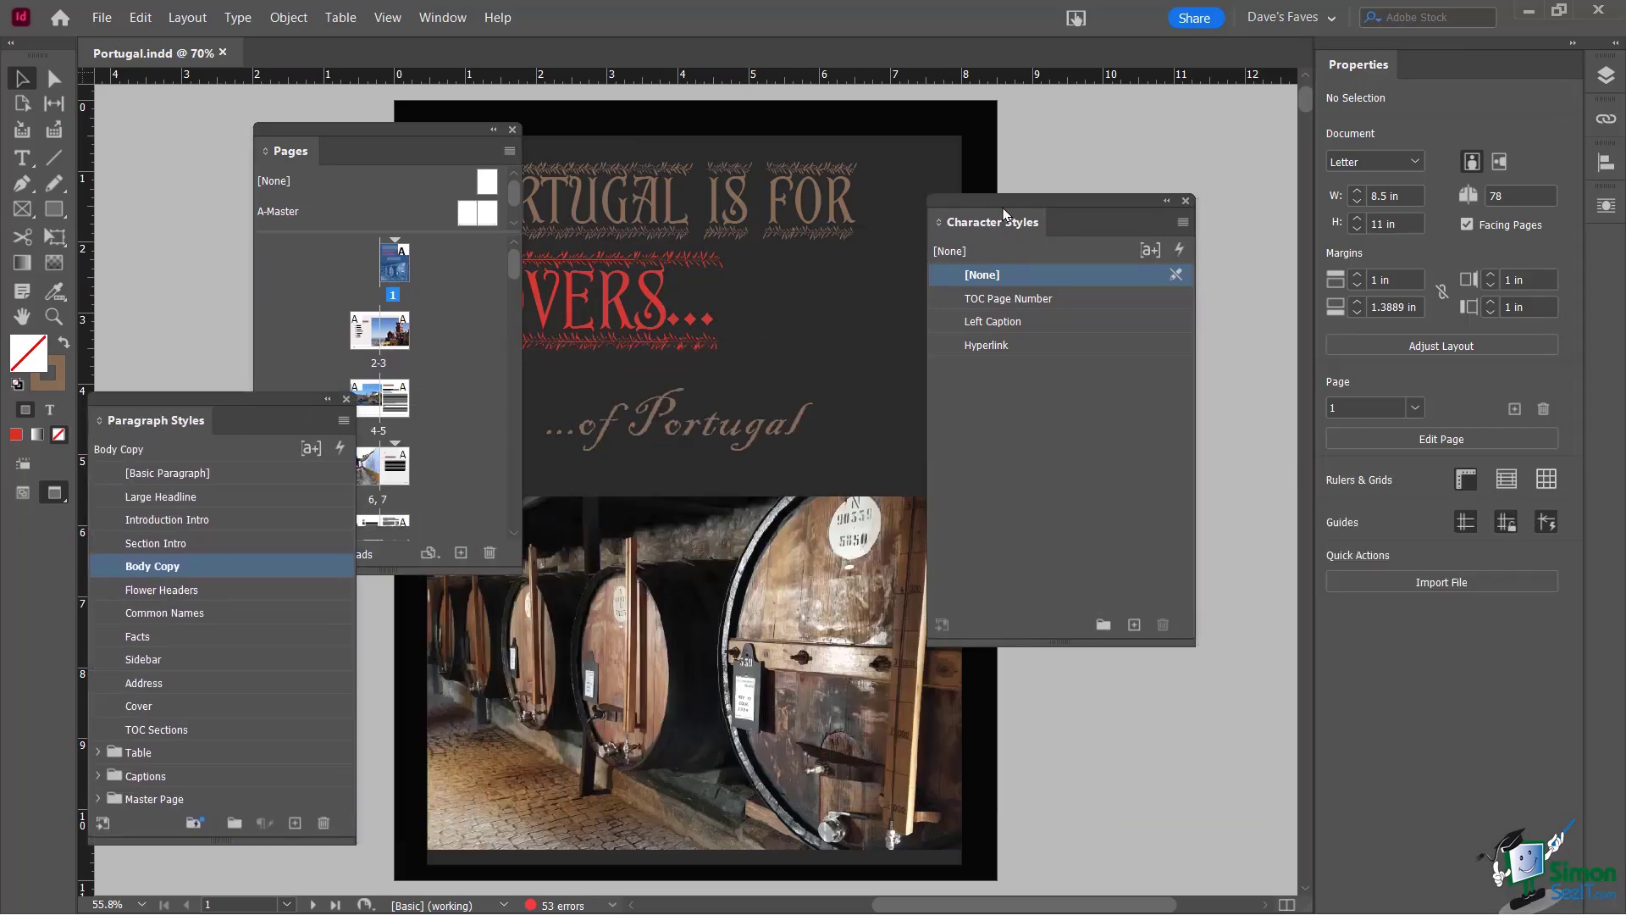
left_click_drag(1008, 203, 1173, 173)
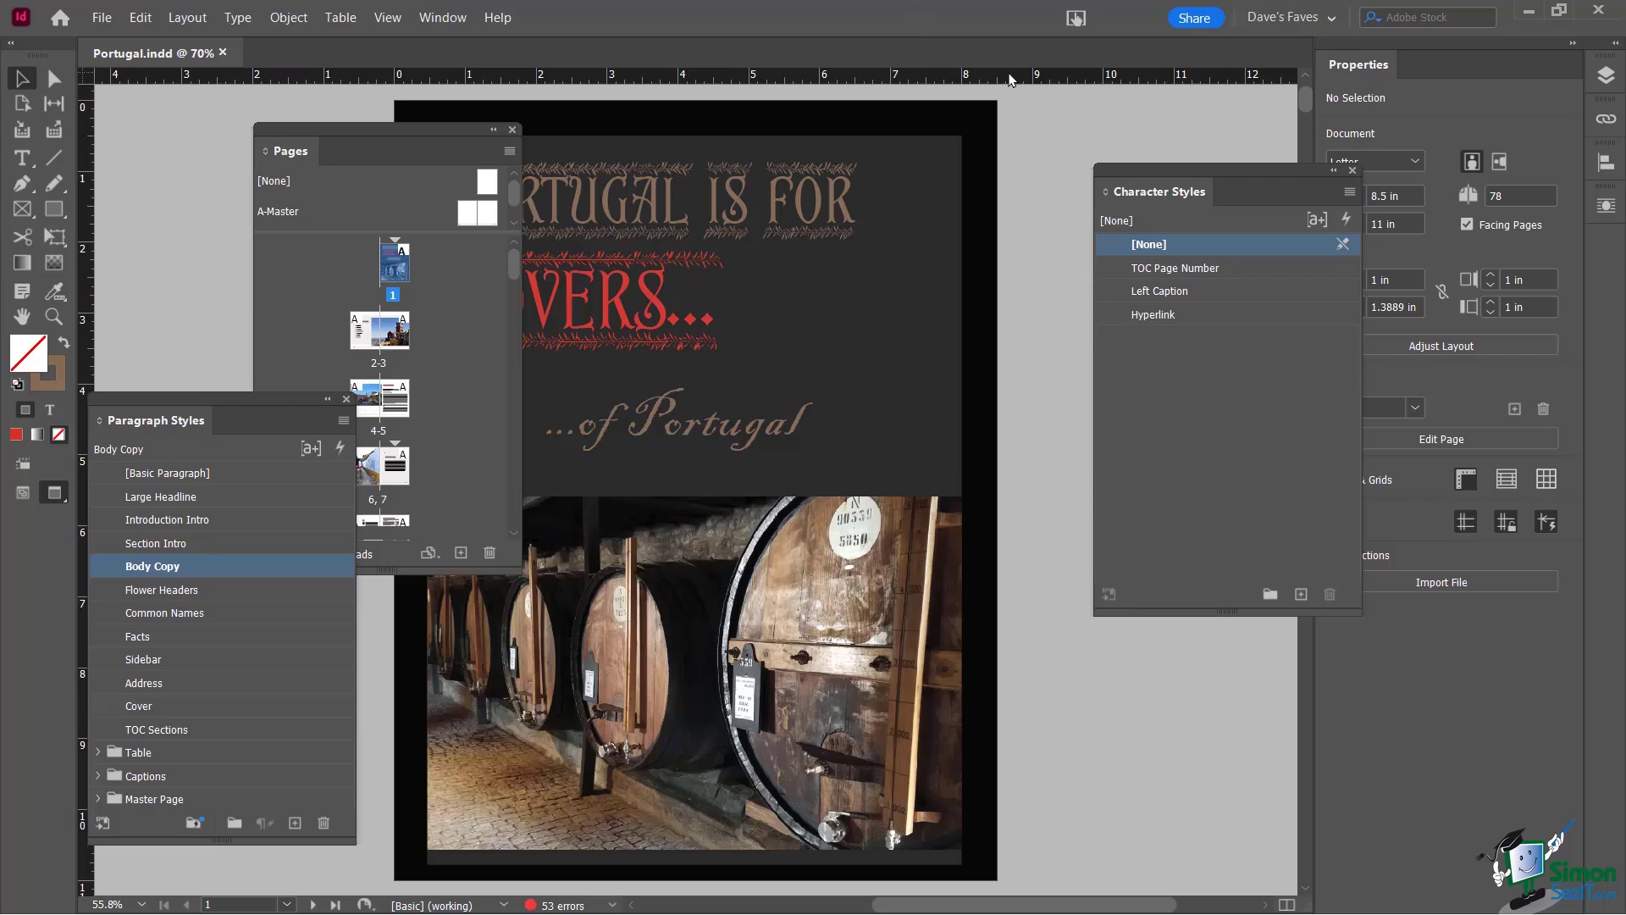
Reset the custom "Faves" workspace to its saved panel arrangement
left_click(1328, 18)
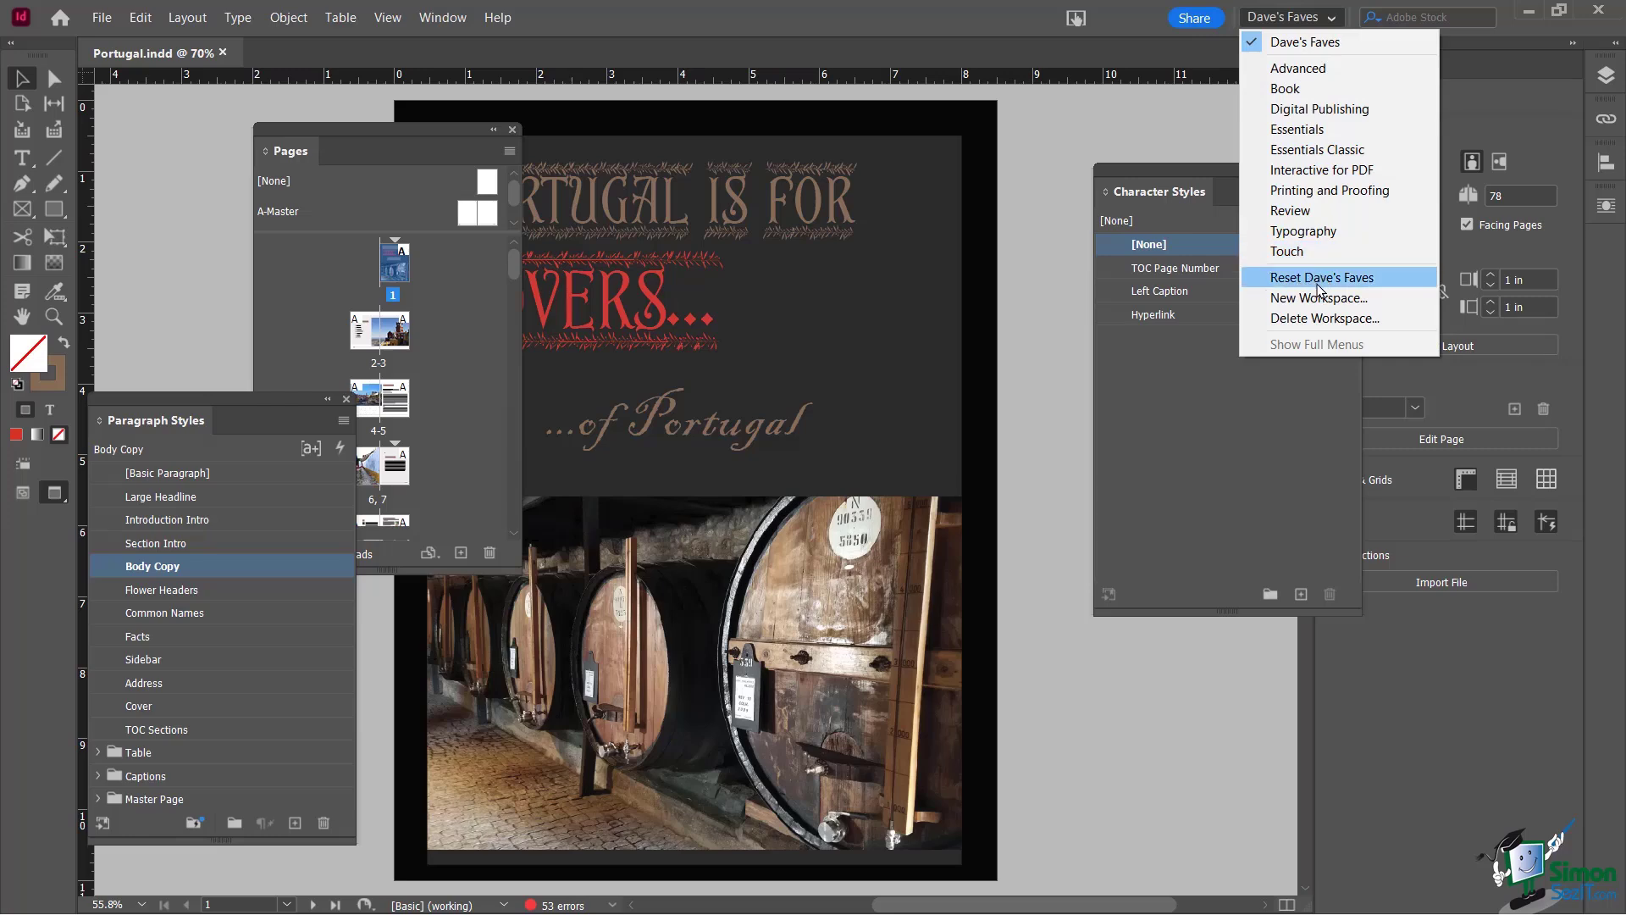
left_click(1308, 278)
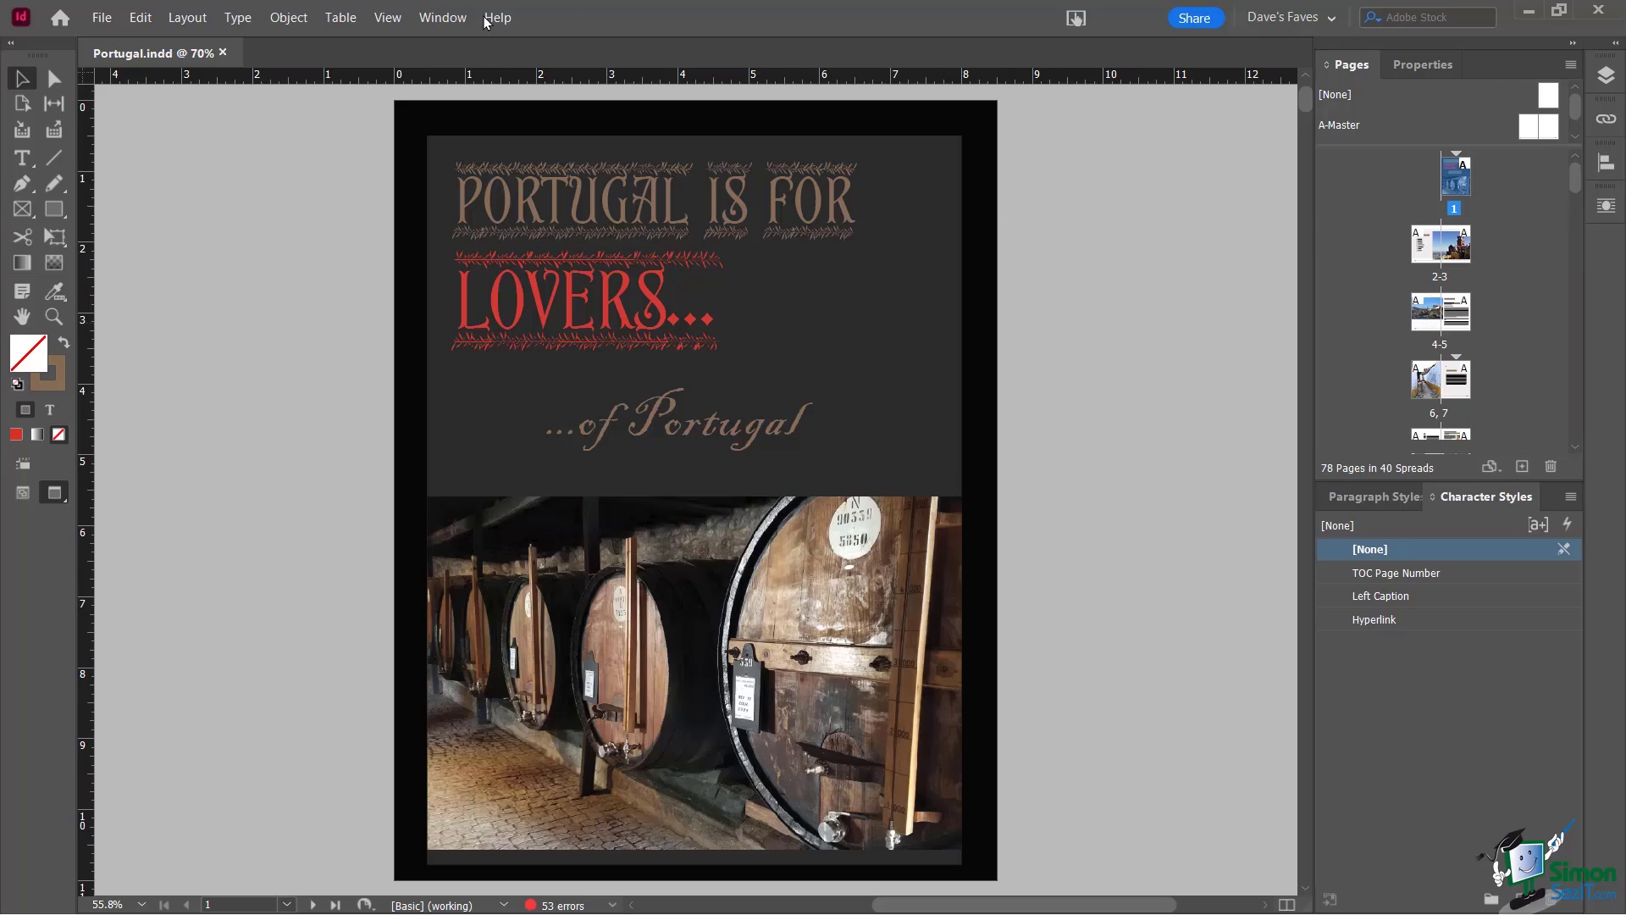
Show the Control panel and save the arrangement over the existing custom "Faves" workspace, capturing panel locations and menu customization
left_click(446, 19)
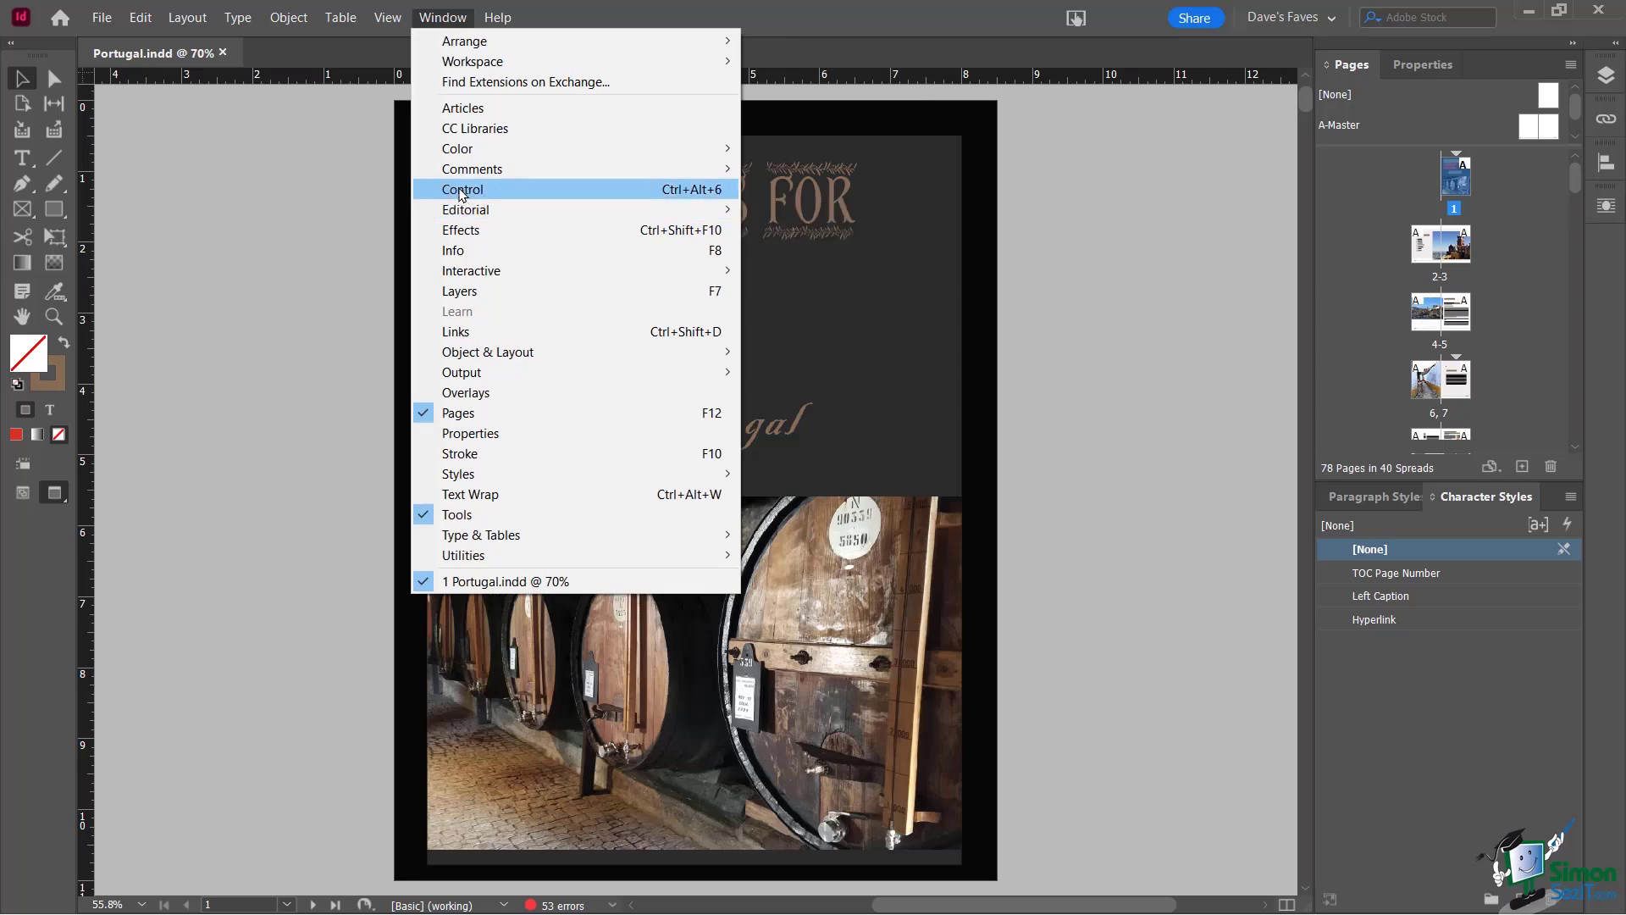
left_click(462, 189)
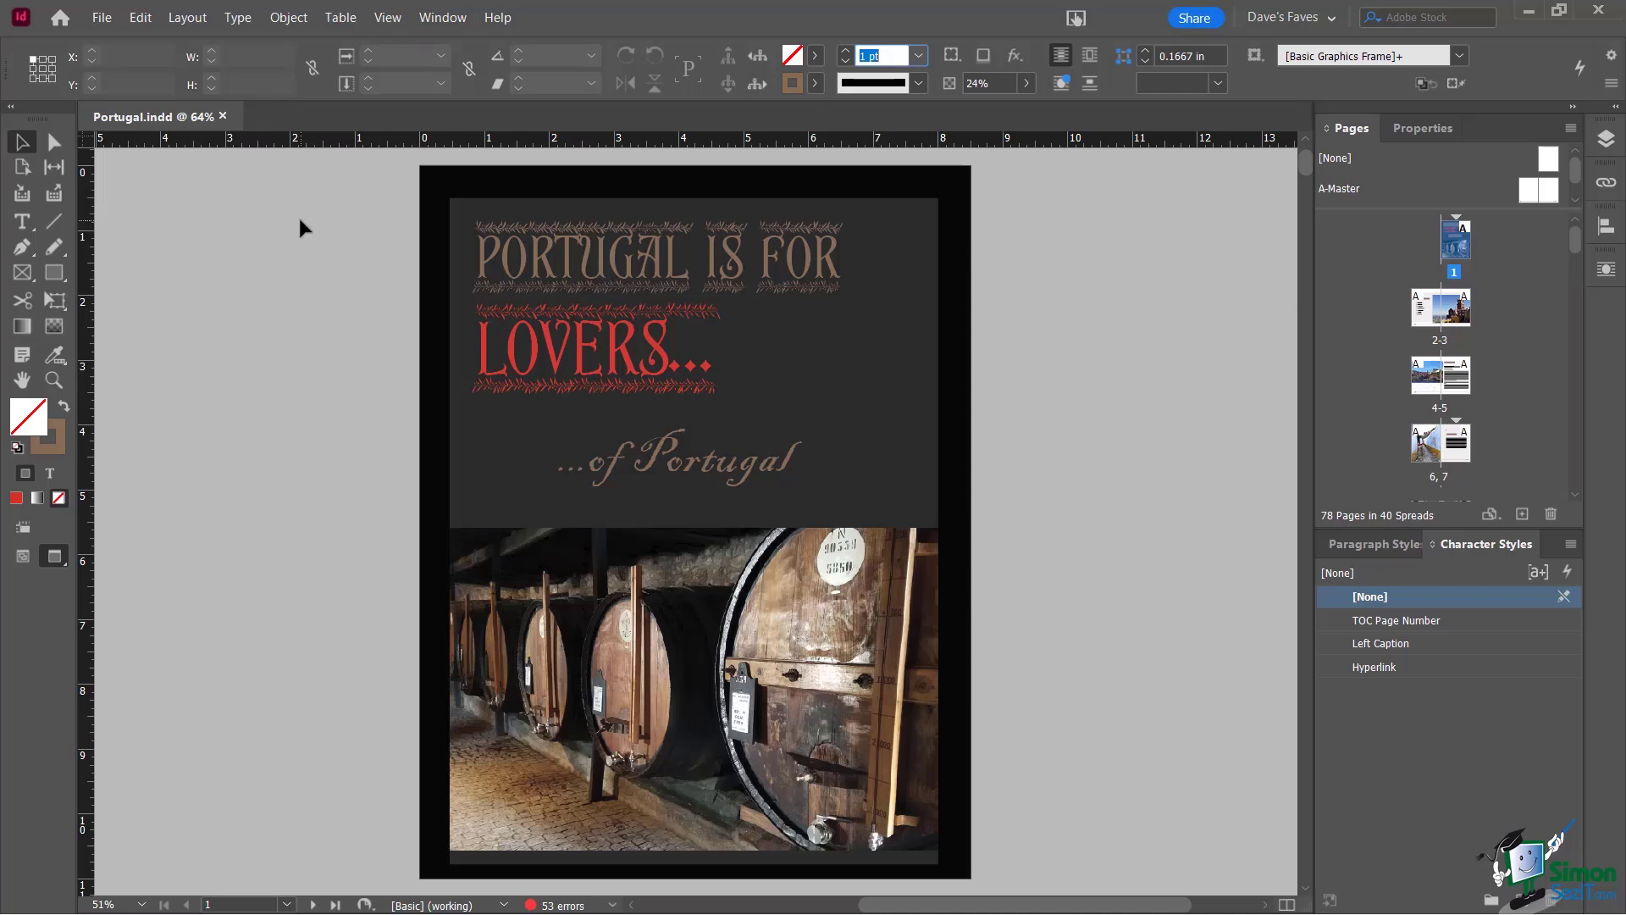
left_click(1283, 18)
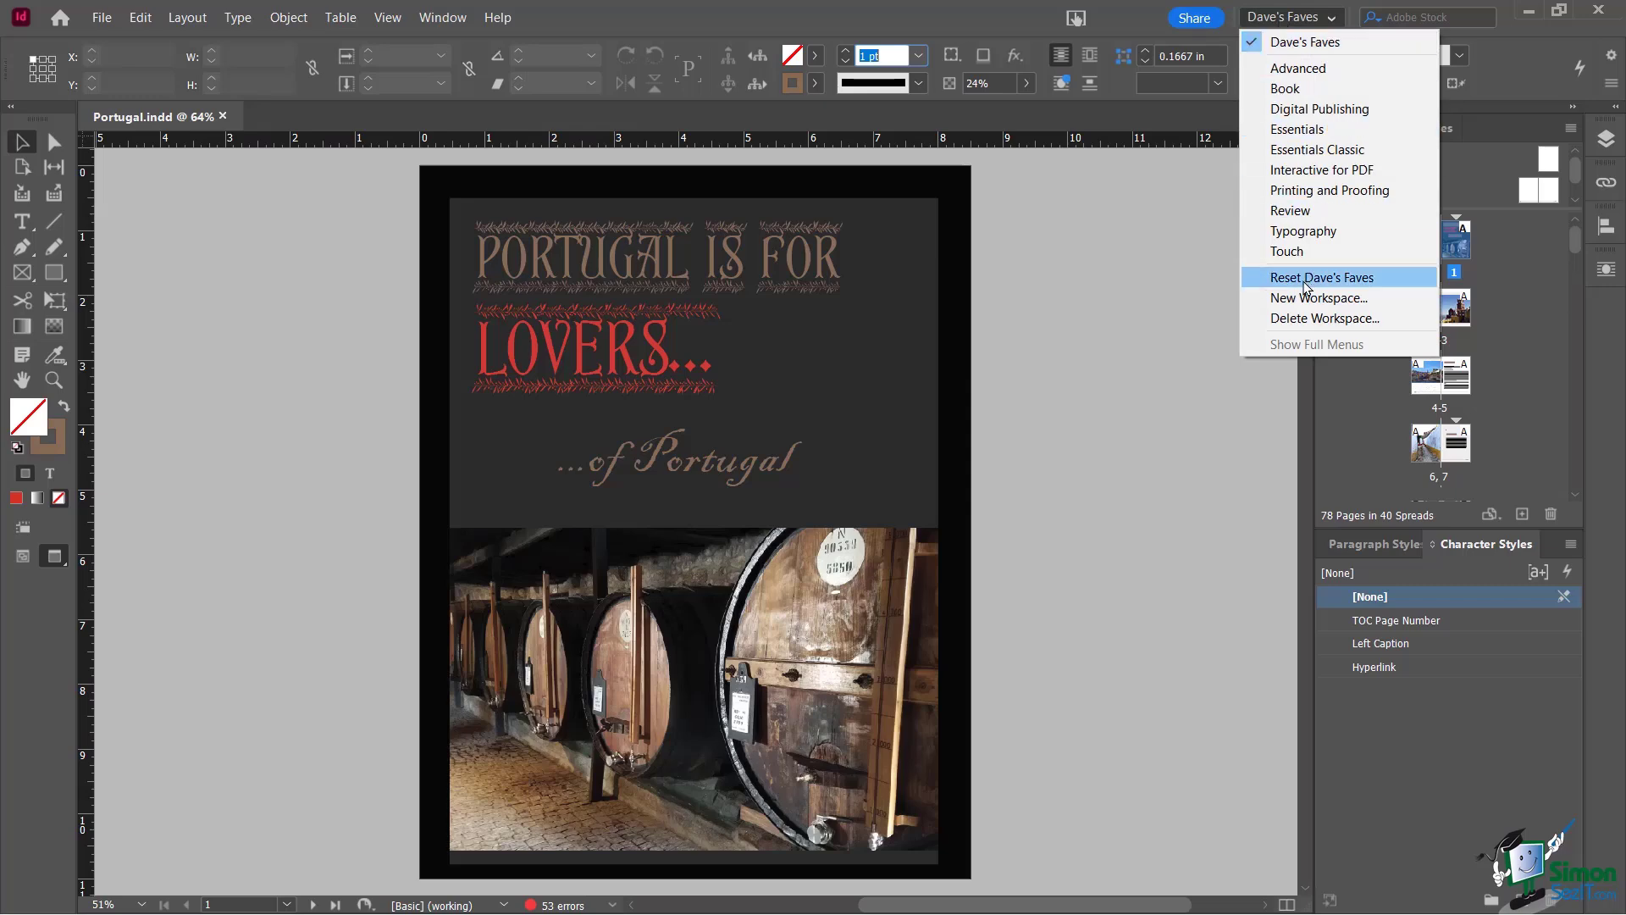
left_click(1304, 300)
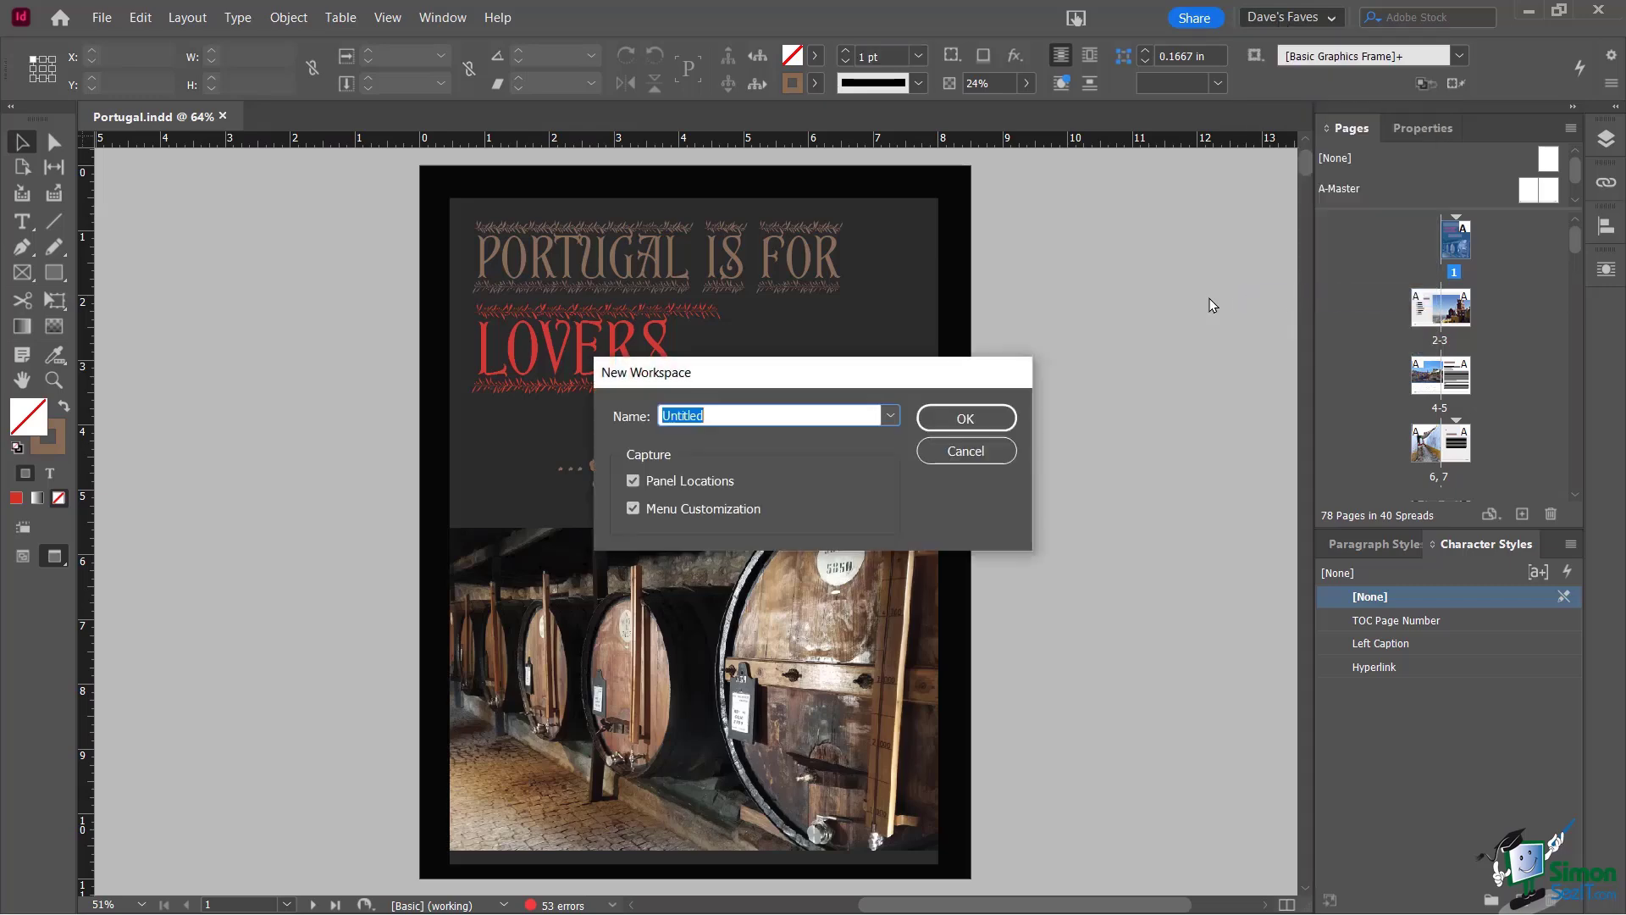
left_click_drag(864, 377, 762, 182)
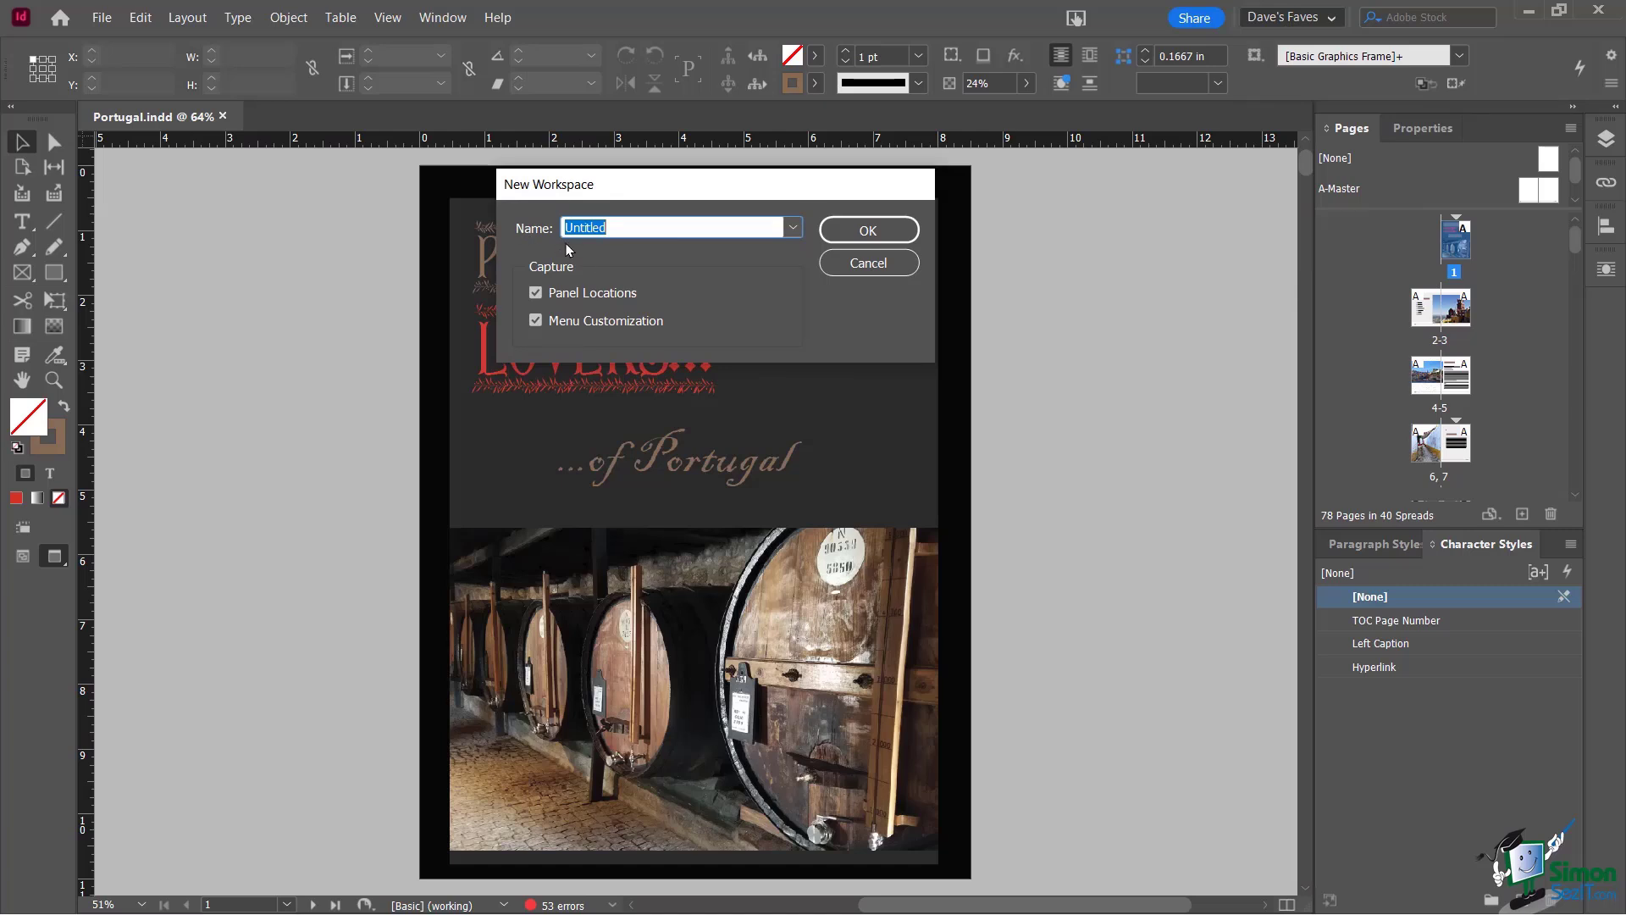
left_click(793, 227)
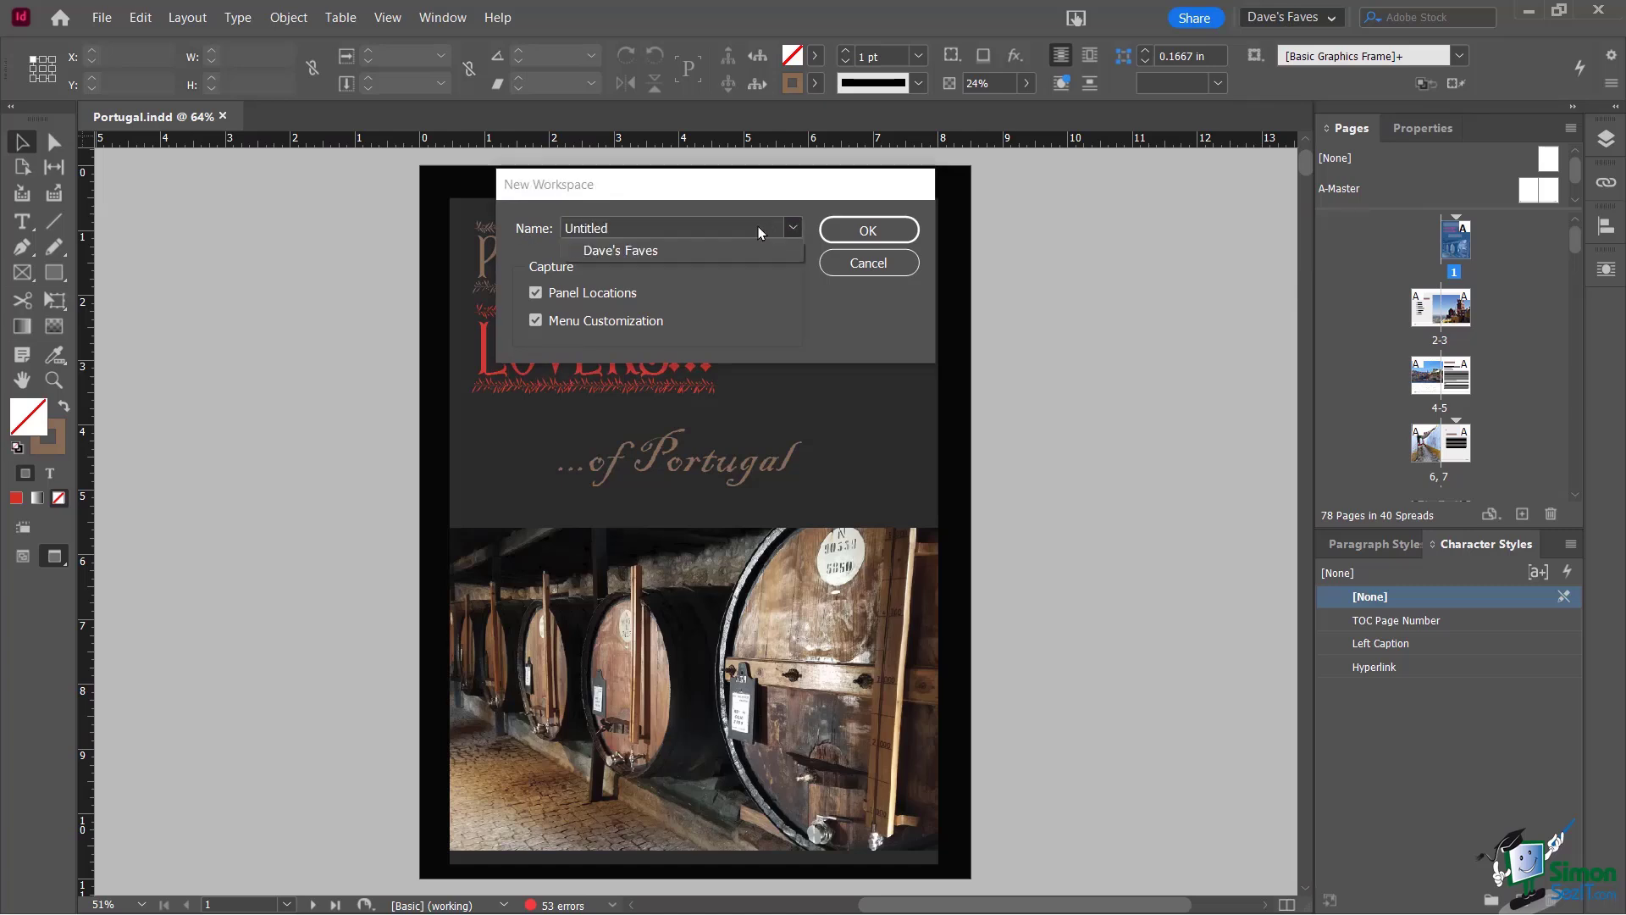
left_click(631, 251)
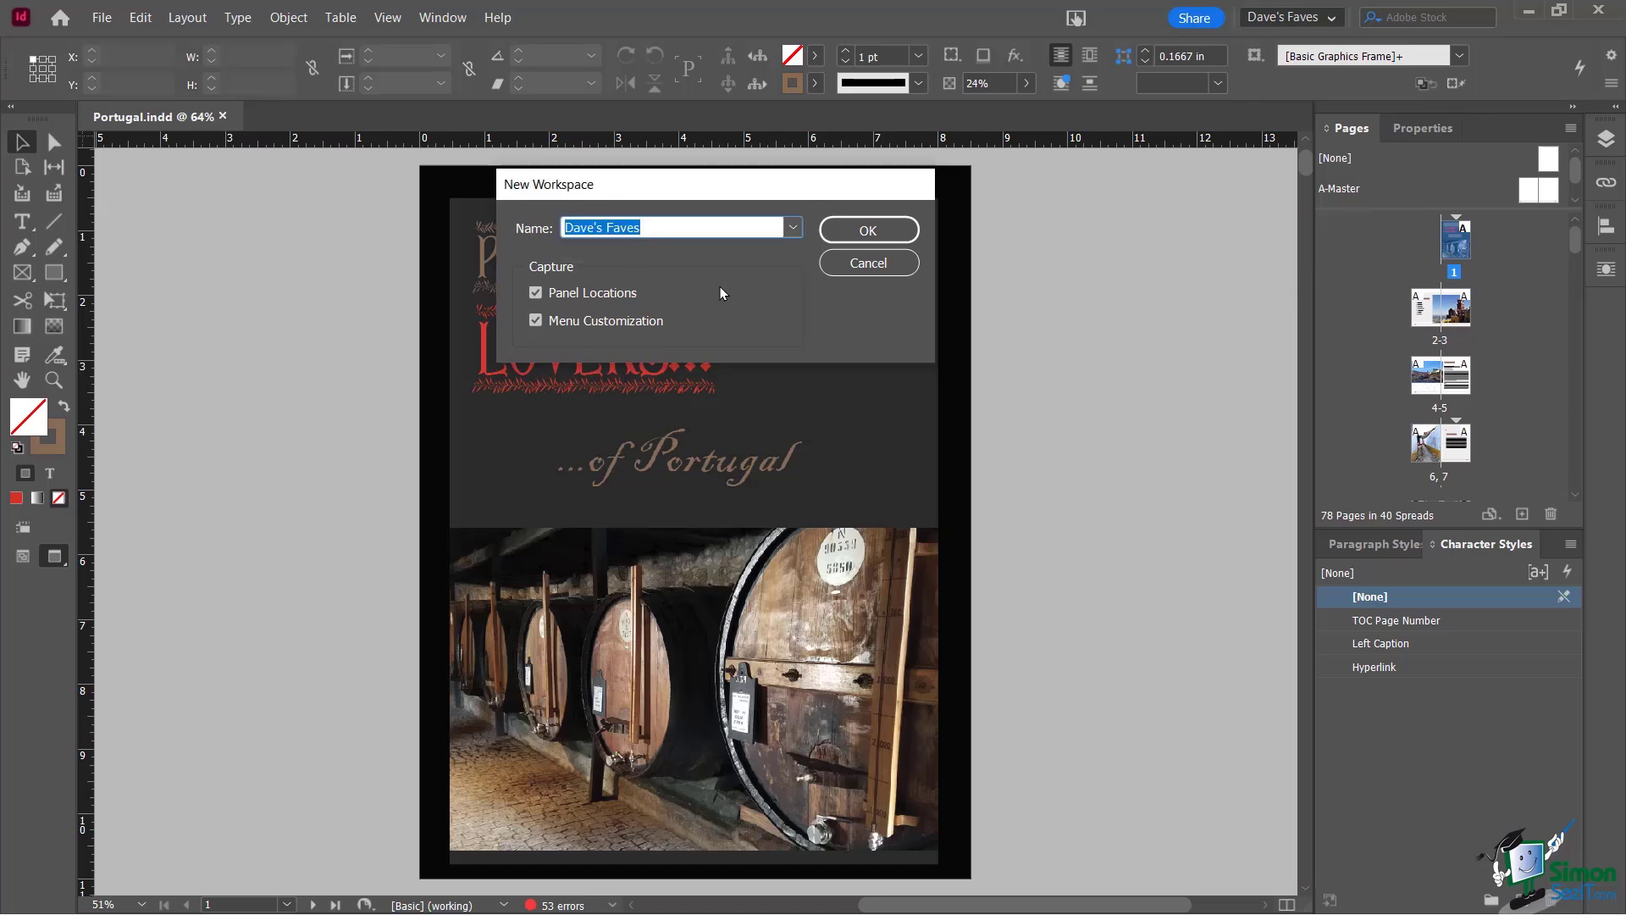
left_click(865, 232)
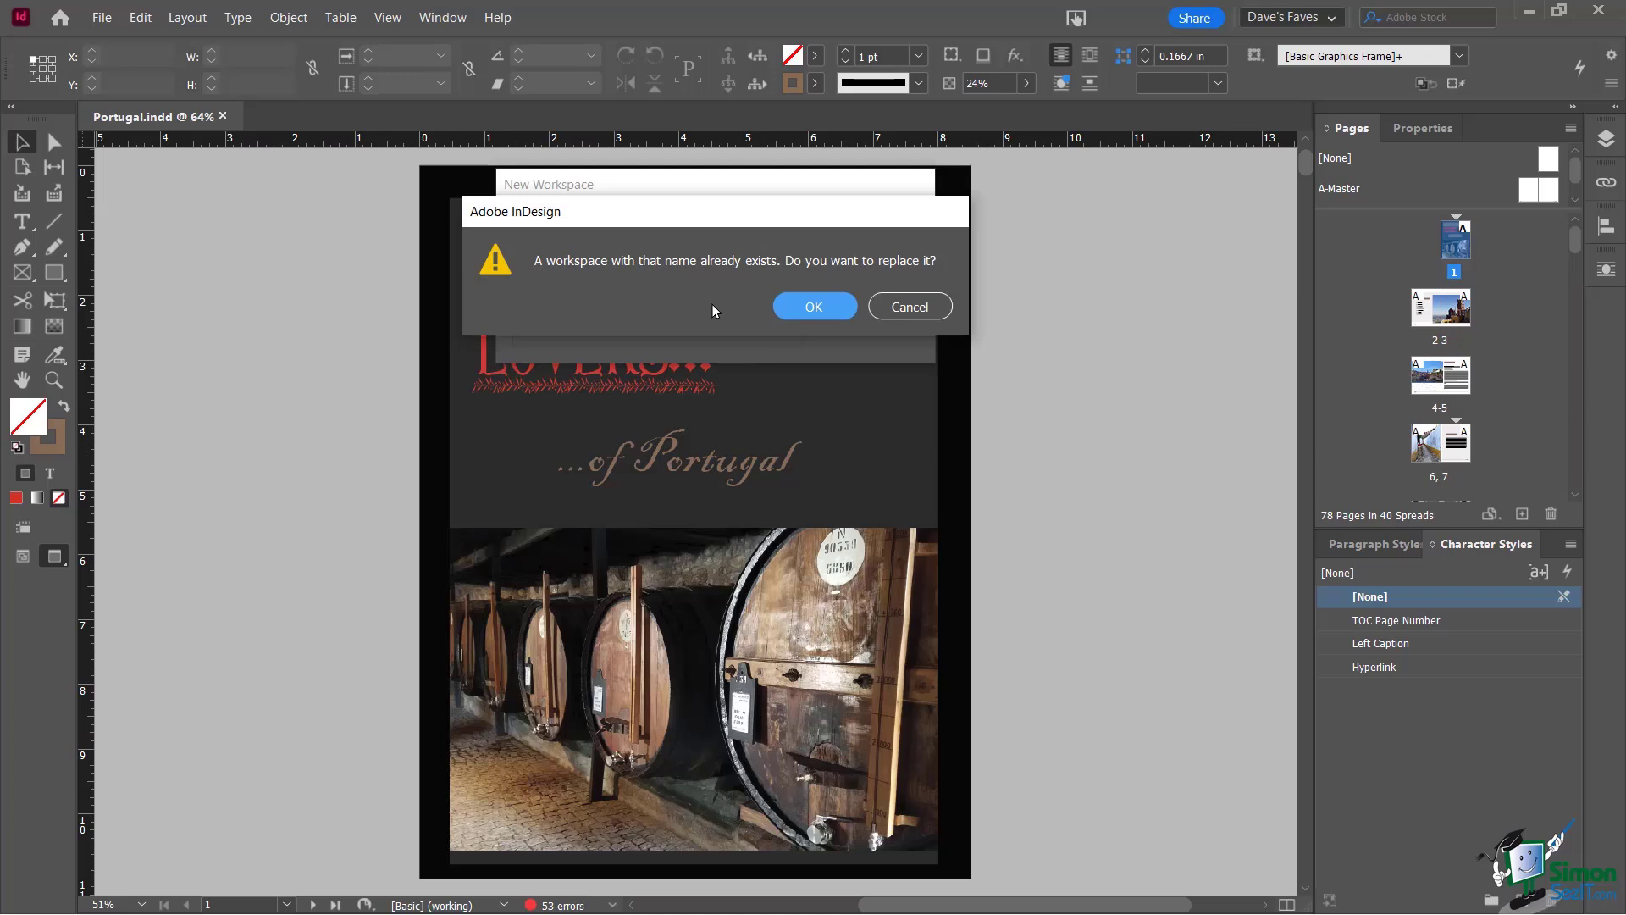
left_click(826, 308)
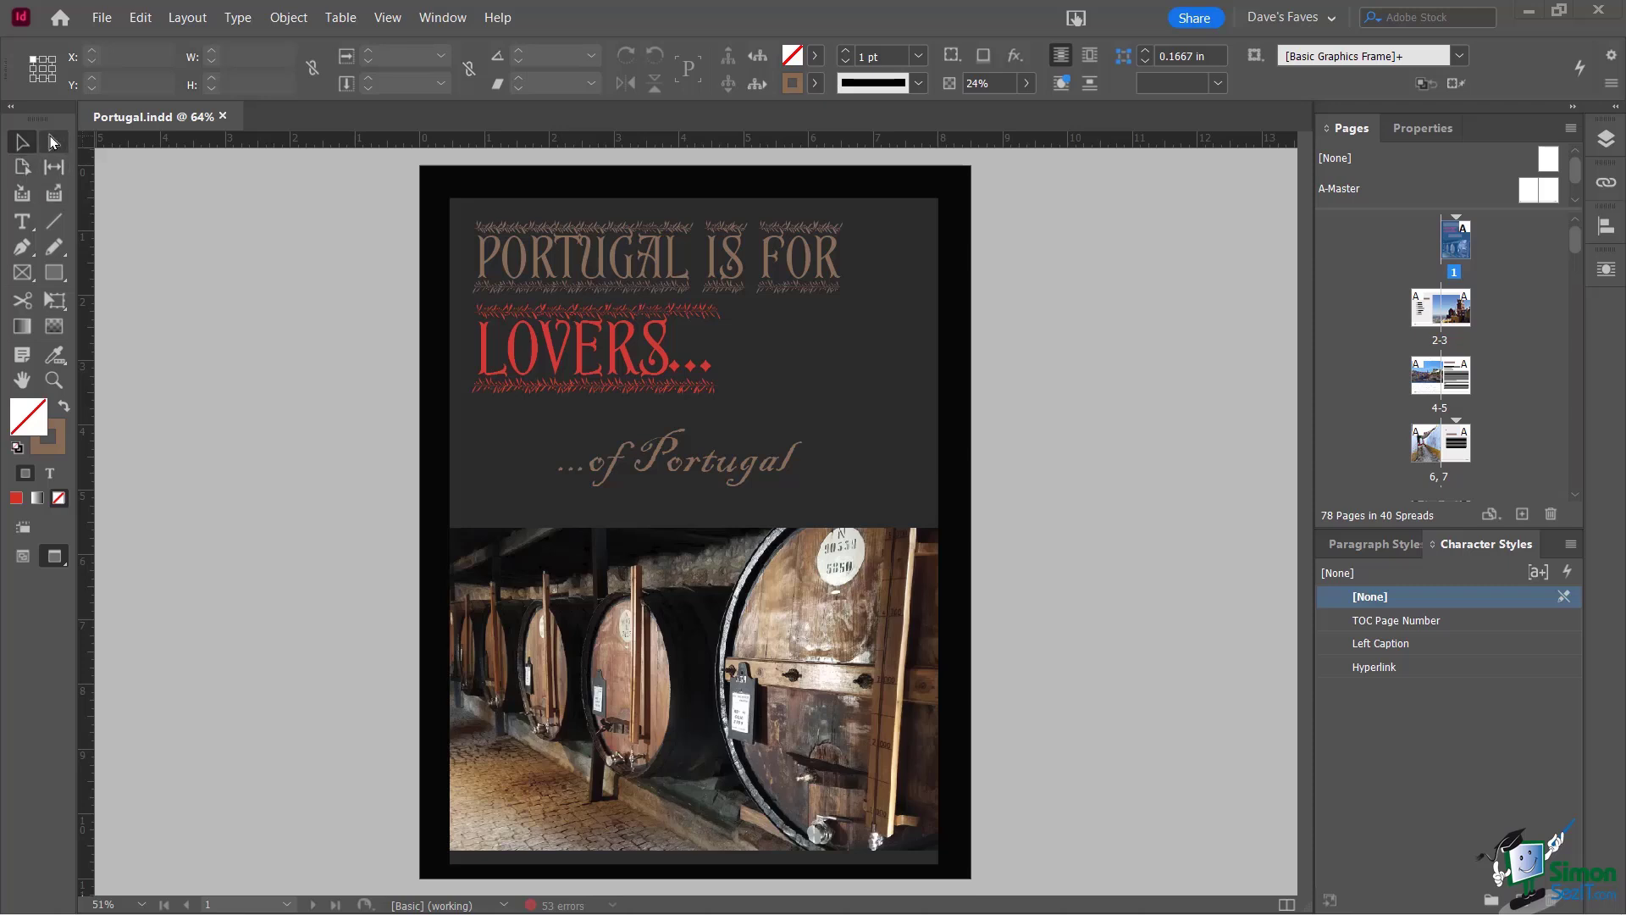
Set the document's zoom to 100% and back down to 50%
left_click(230, 209)
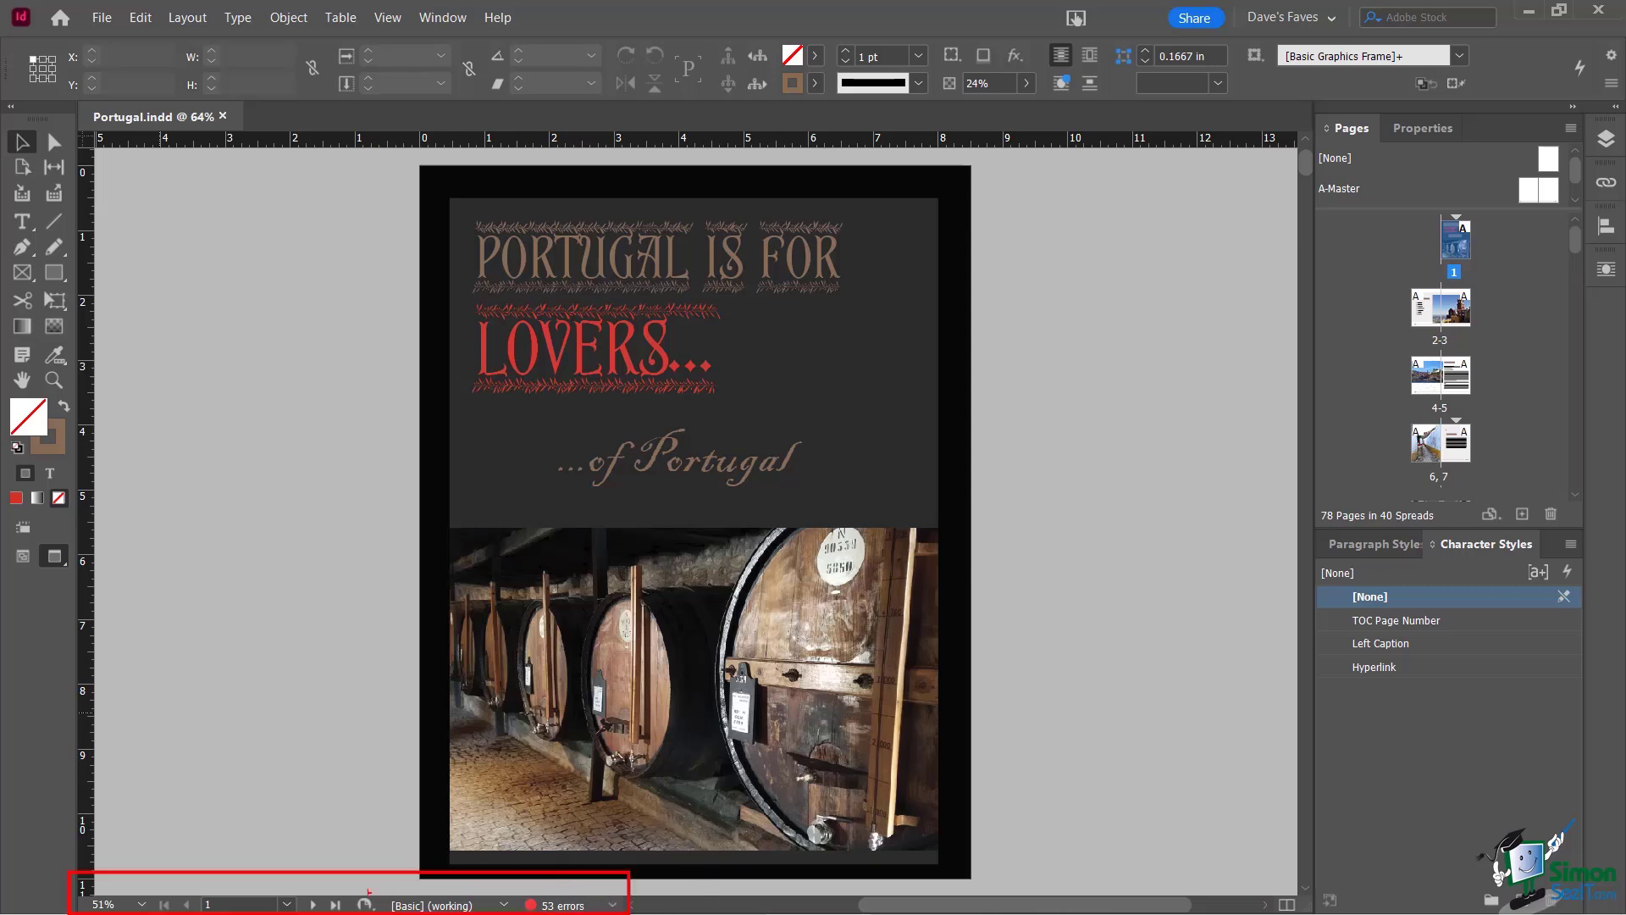
left_click(142, 905)
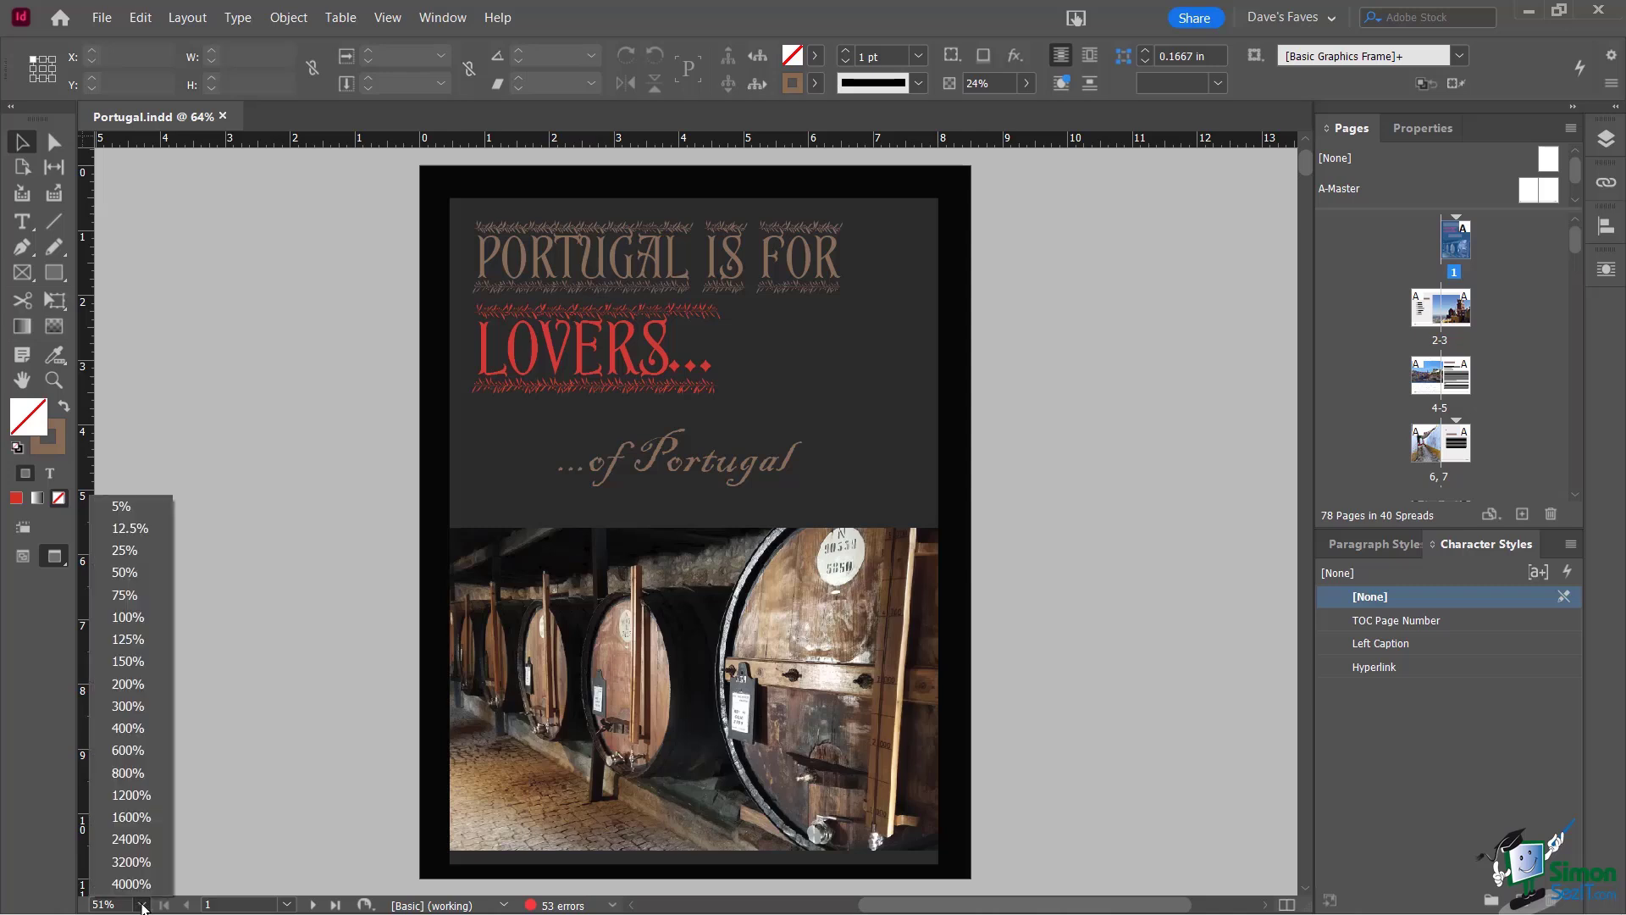
left_click(127, 616)
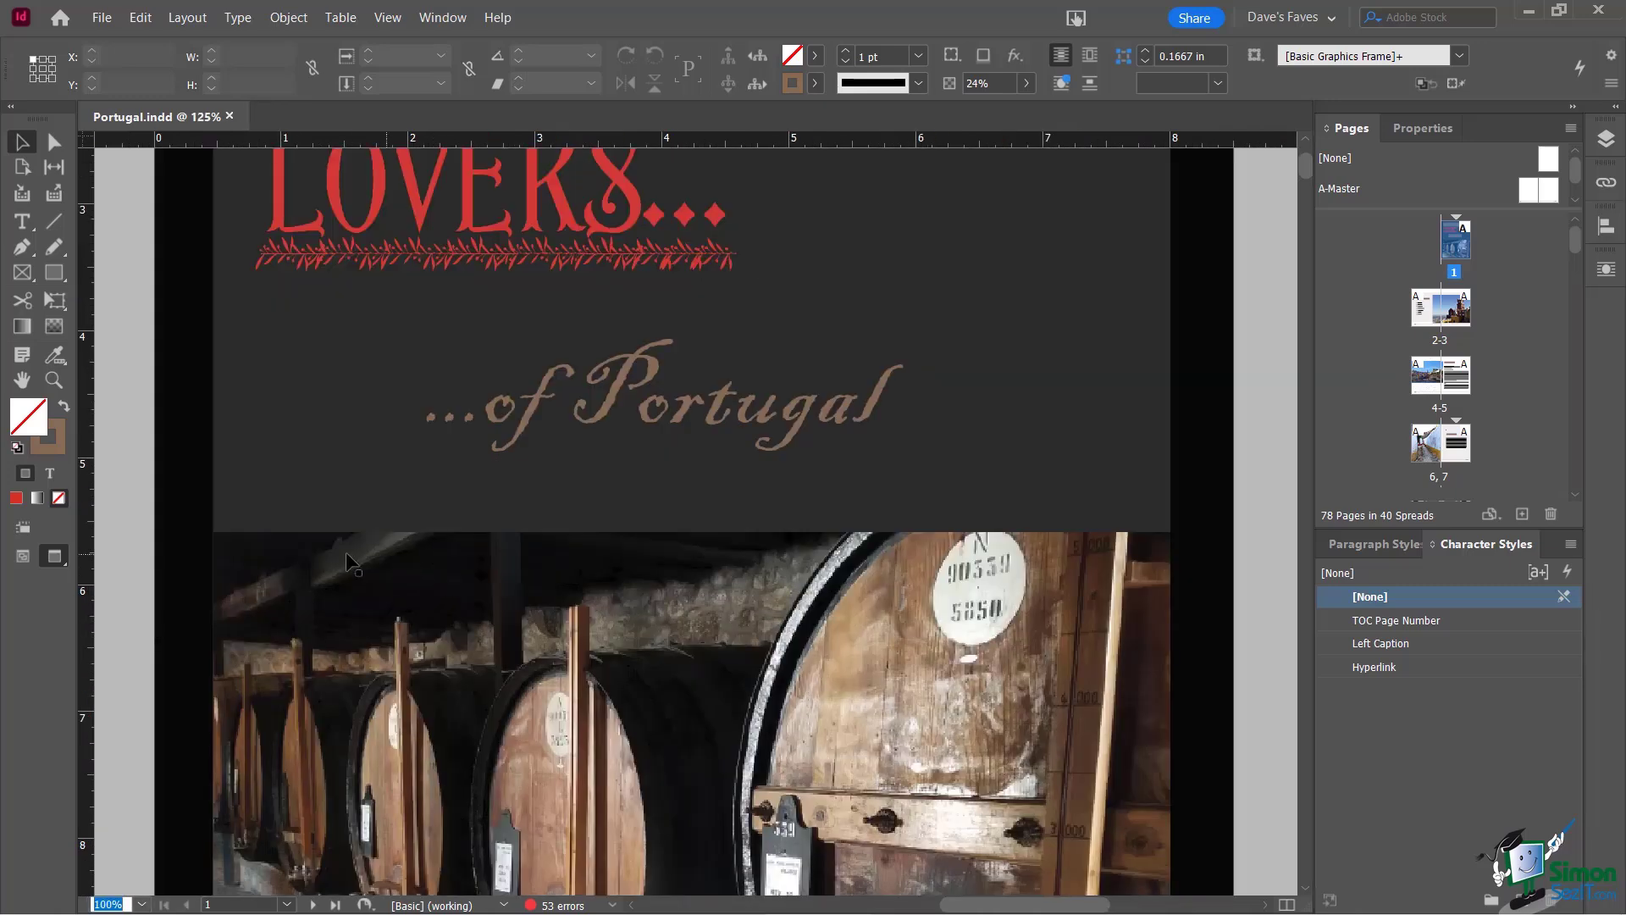
left_click(143, 905)
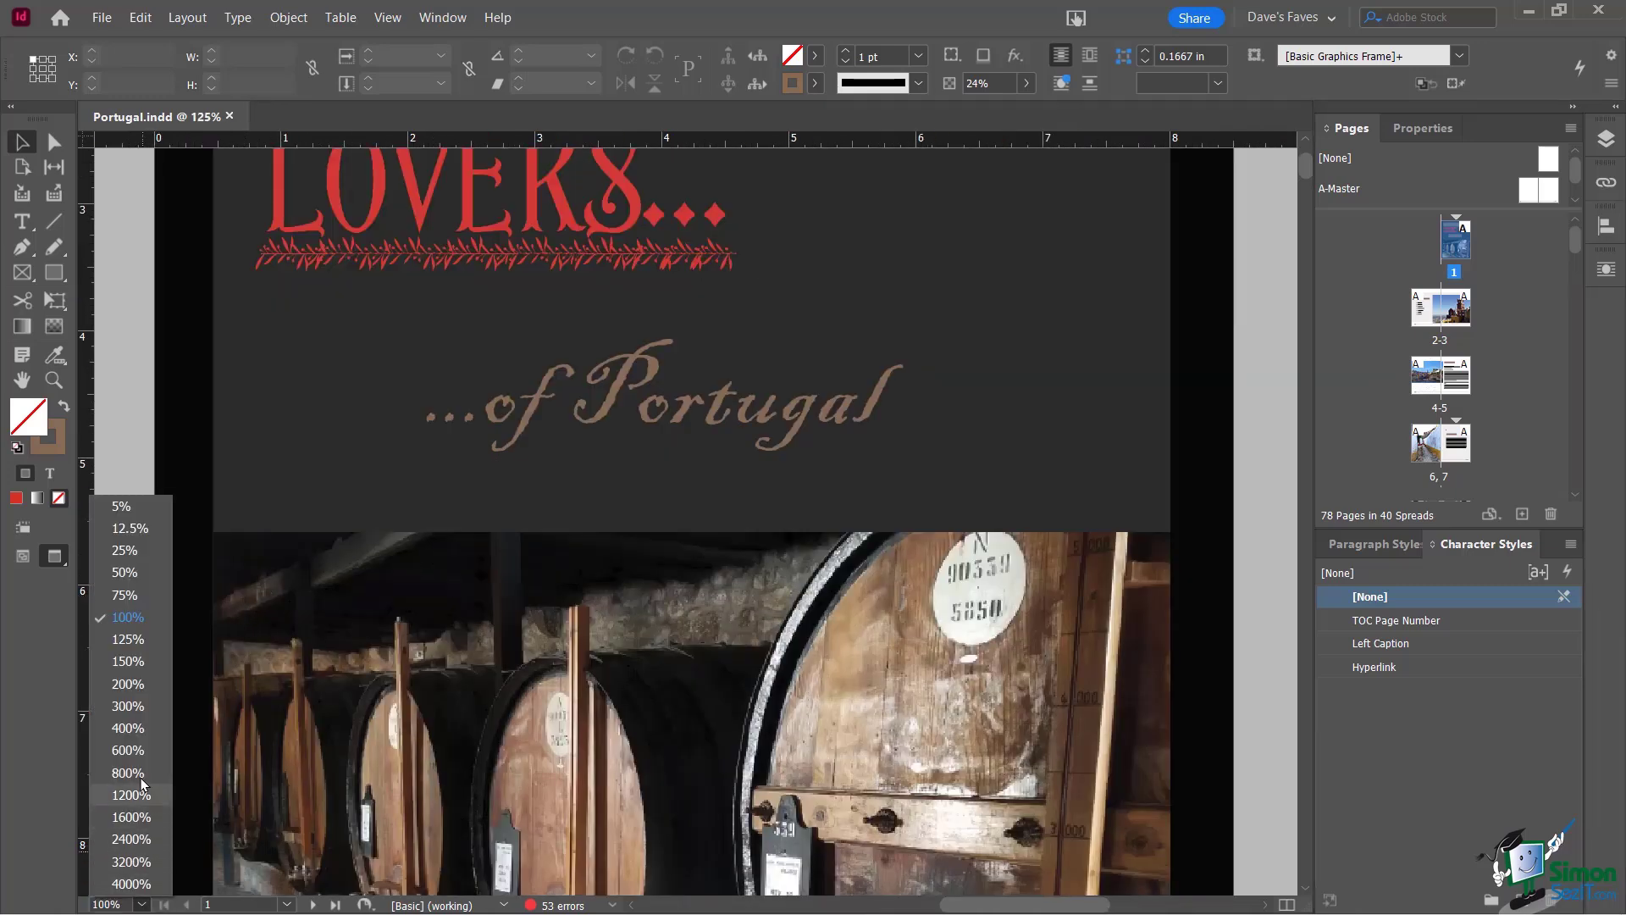
left_click(144, 572)
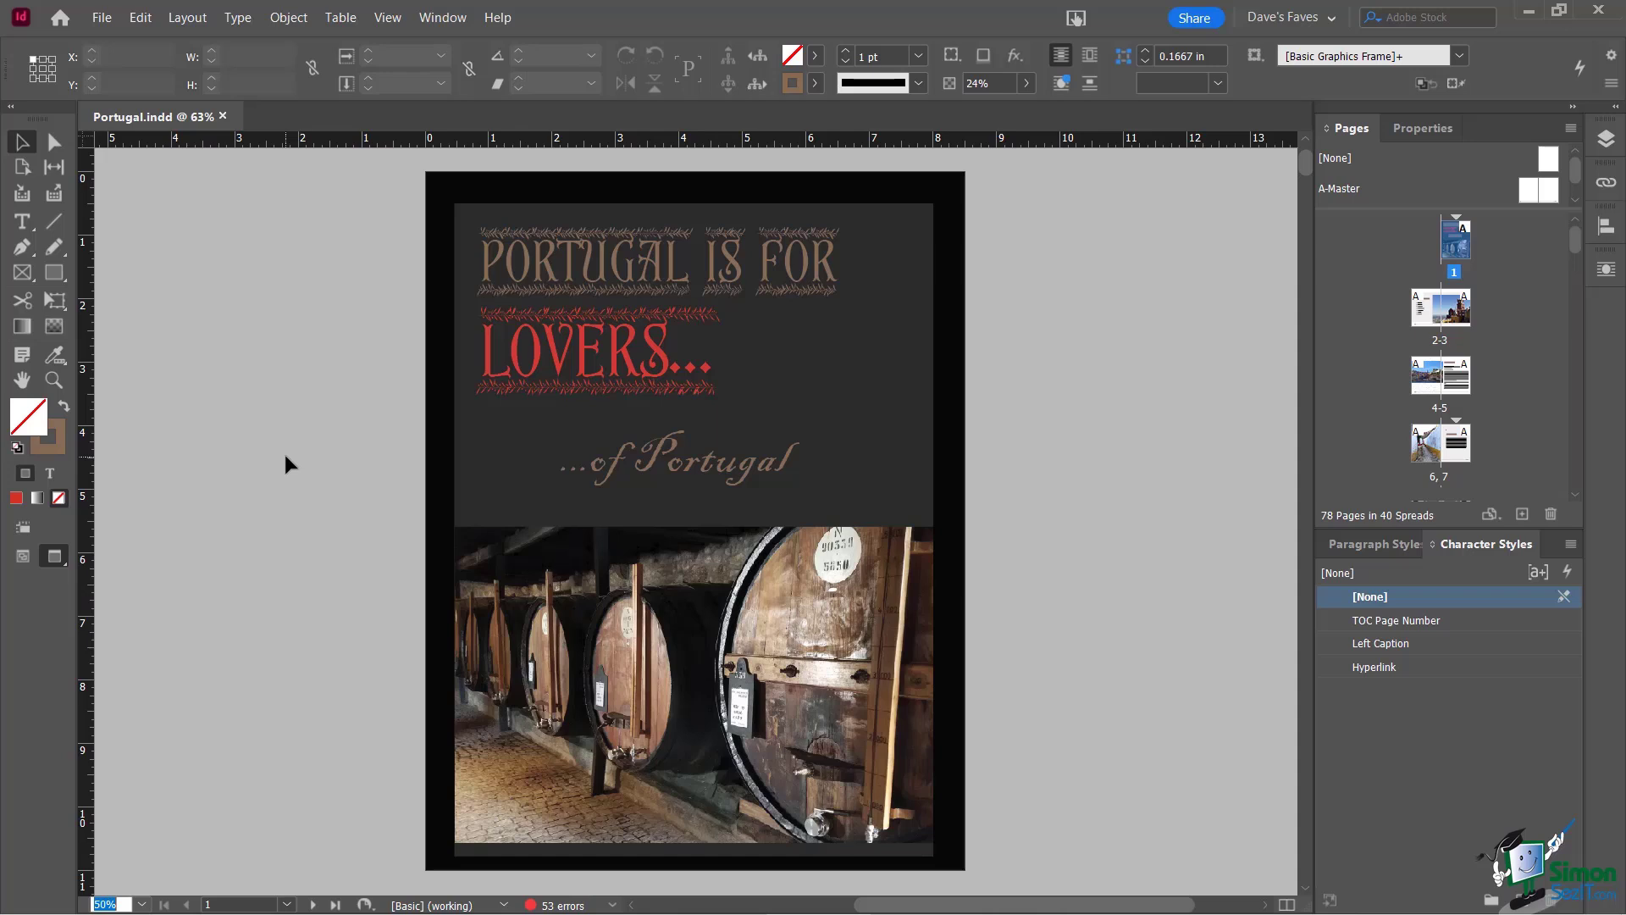
left_click(275, 412)
Go to page 3 with the page number list and return to page 1 the same way
left_click(287, 904)
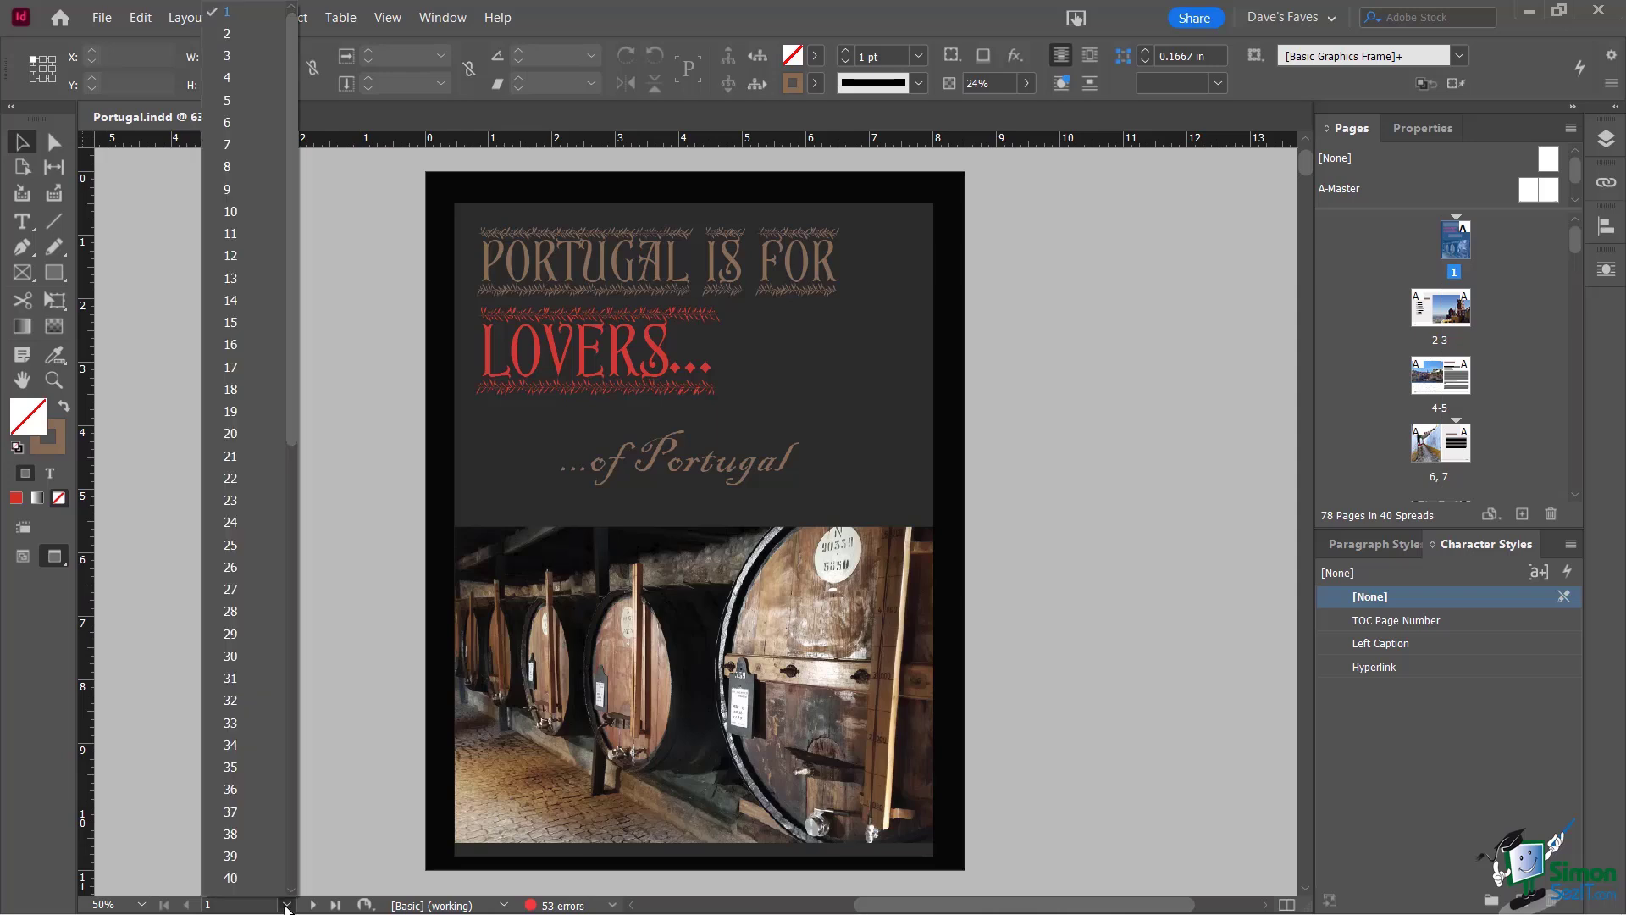
left_click_drag(292, 81, 302, 34)
left_click(240, 57)
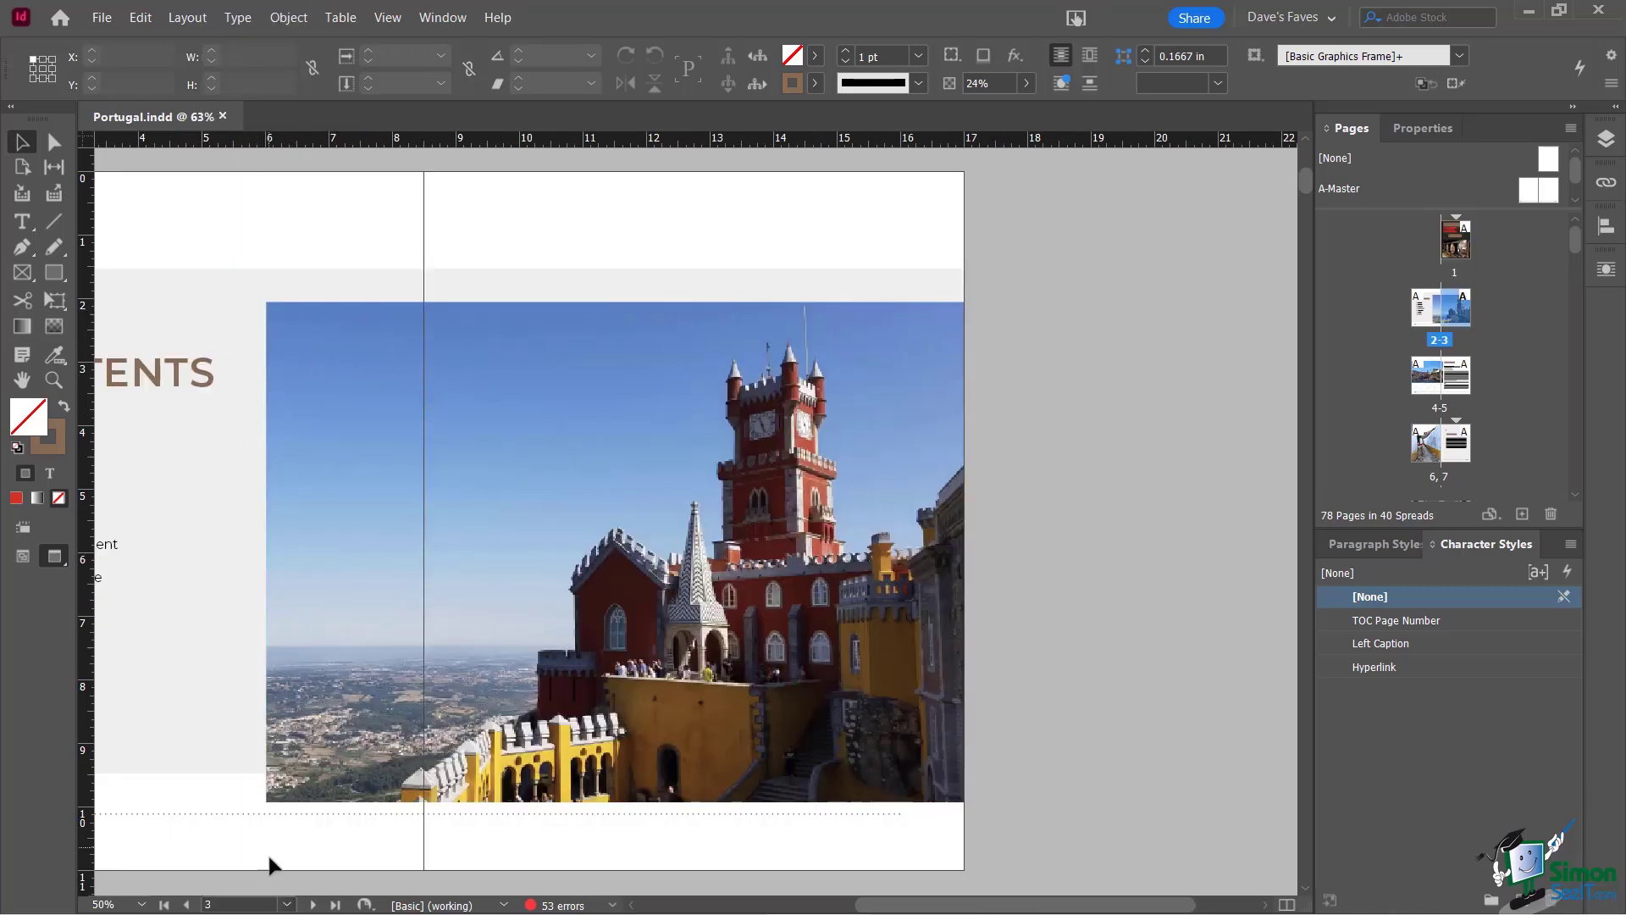
left_click(286, 904)
scroll(245, 85, "up", 1)
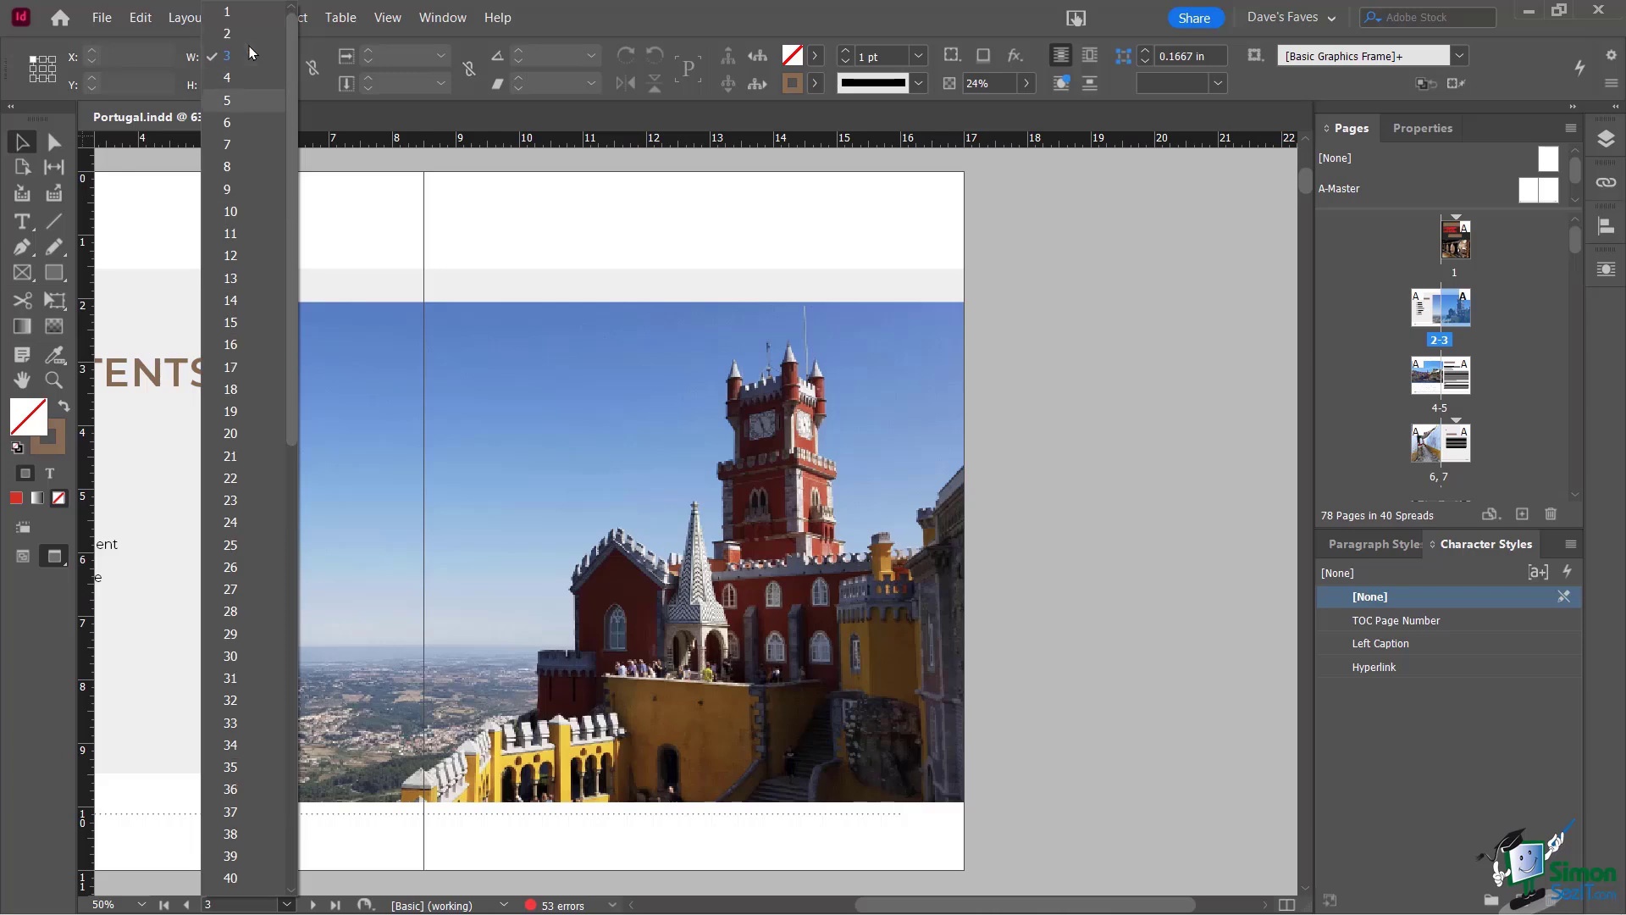
left_click(226, 12)
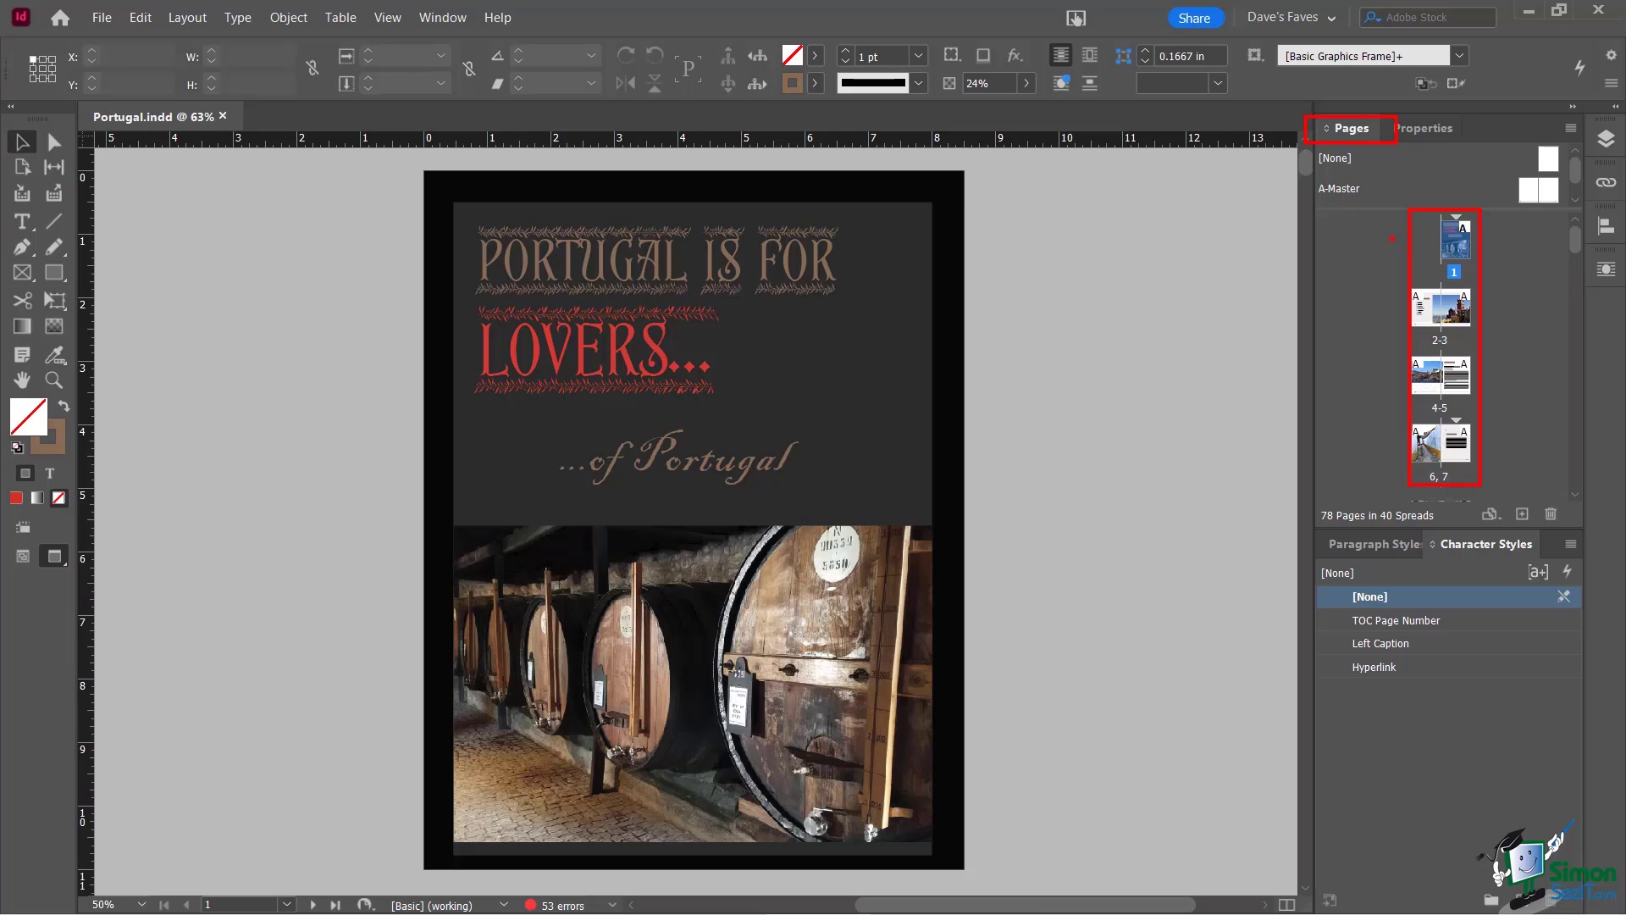
Jump to page 3 and back to page 1 by their thumbnails, and browse the page thumbnails and spreads further down the document
double_click(1459, 311)
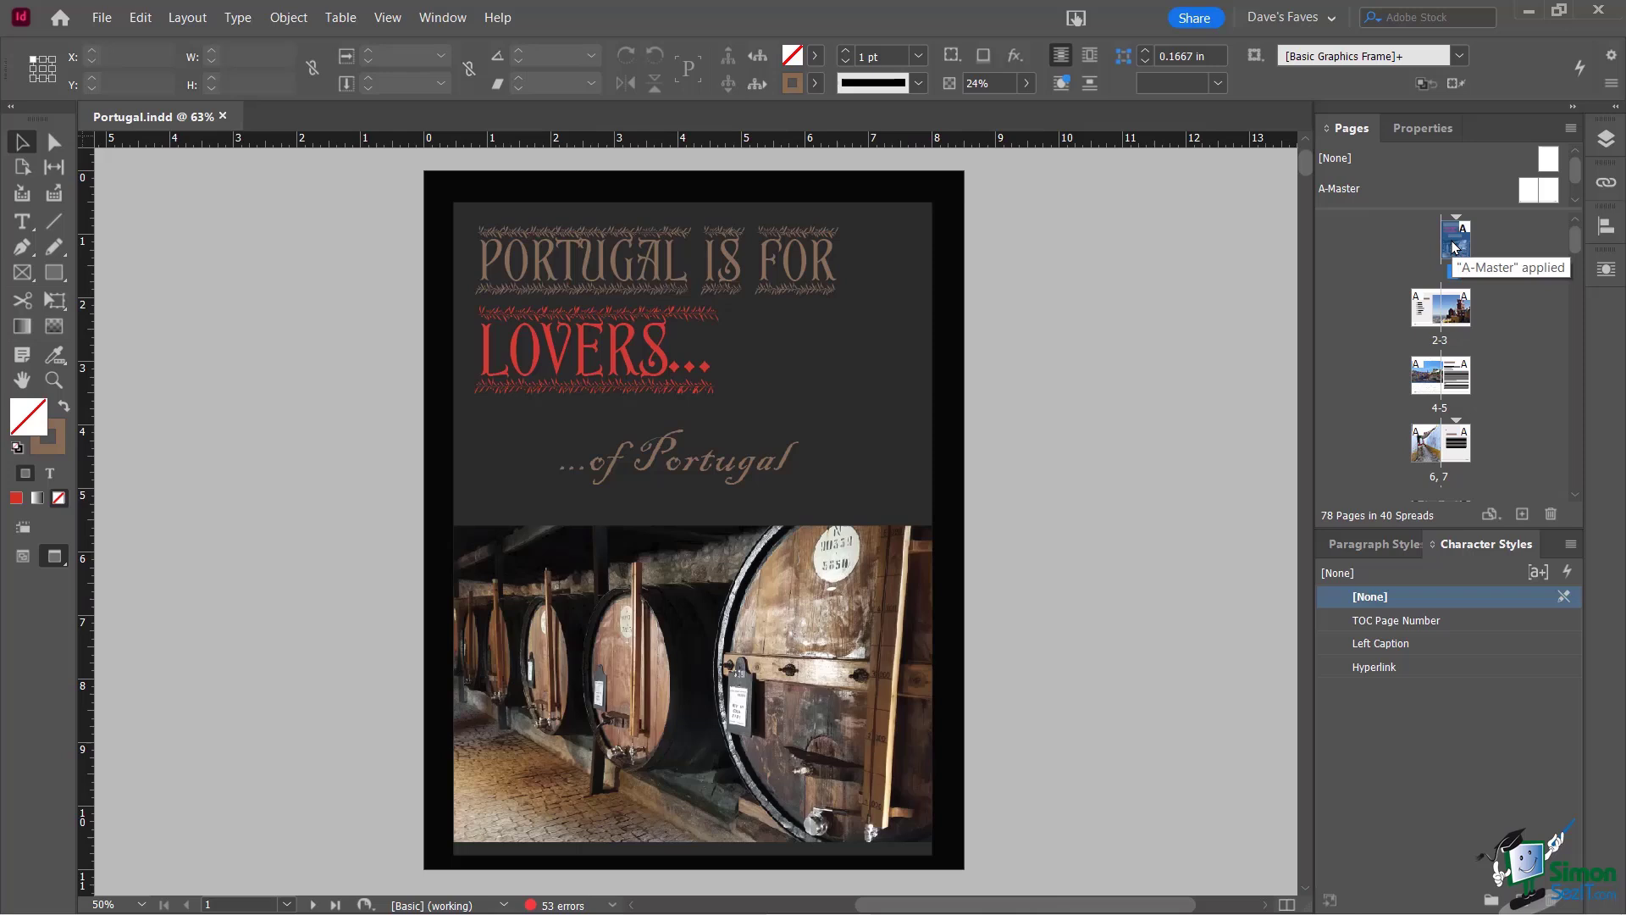
double_click(1455, 242)
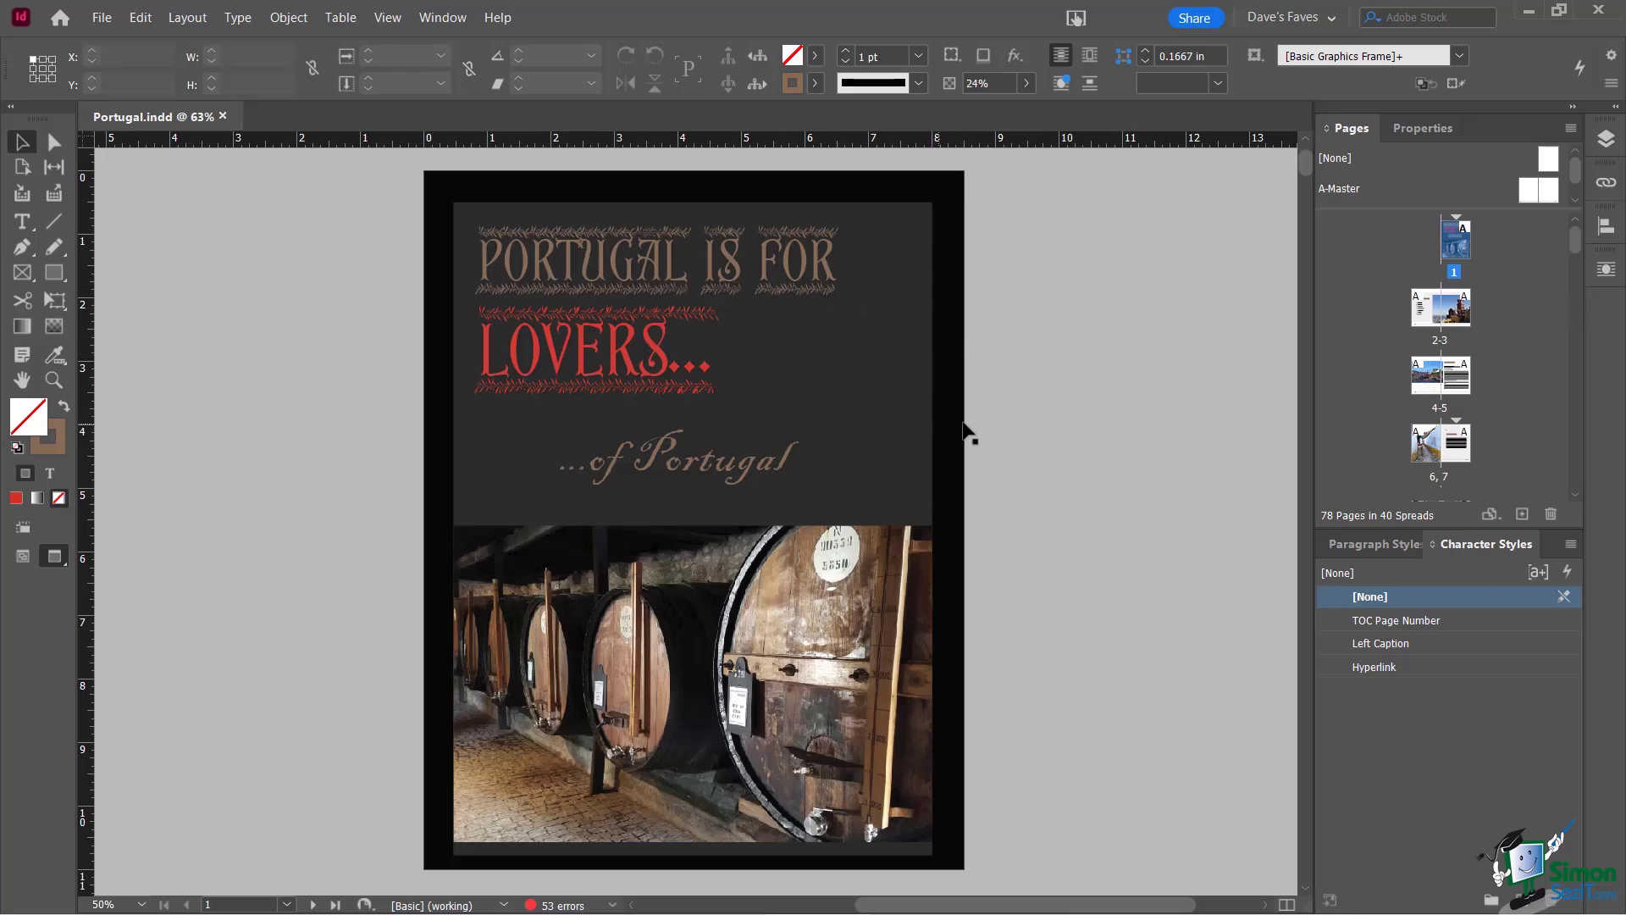
scroll(1493, 336, "down", 1)
scroll(1493, 336, "down", 6)
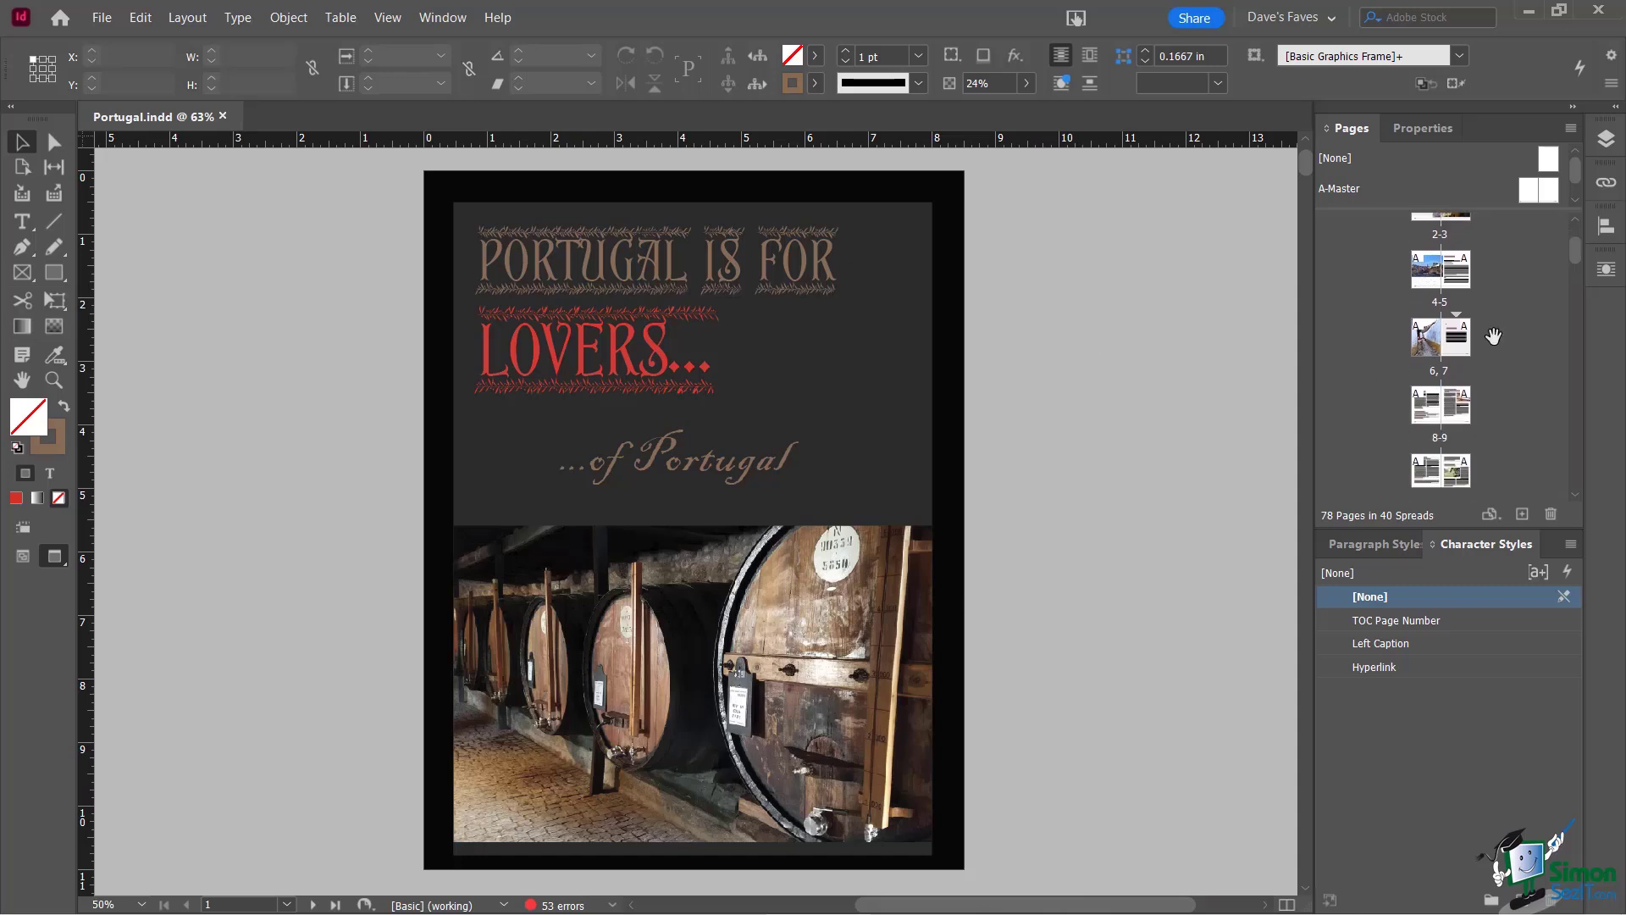
scroll(1493, 336, "down", 3)
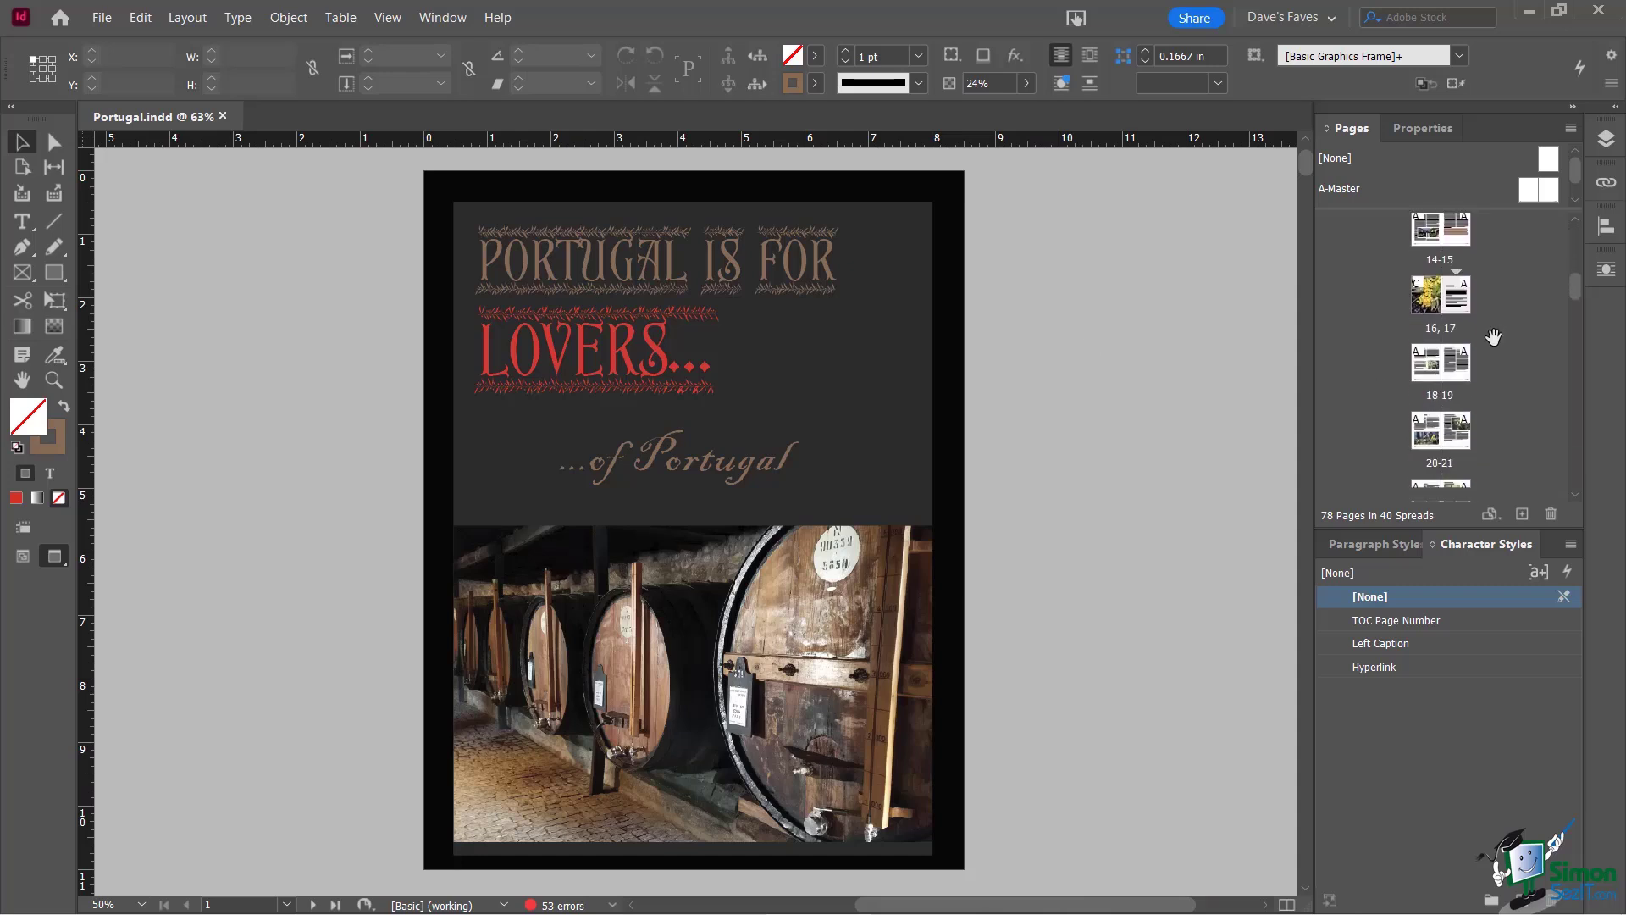
scroll(1493, 340, "up", 10)
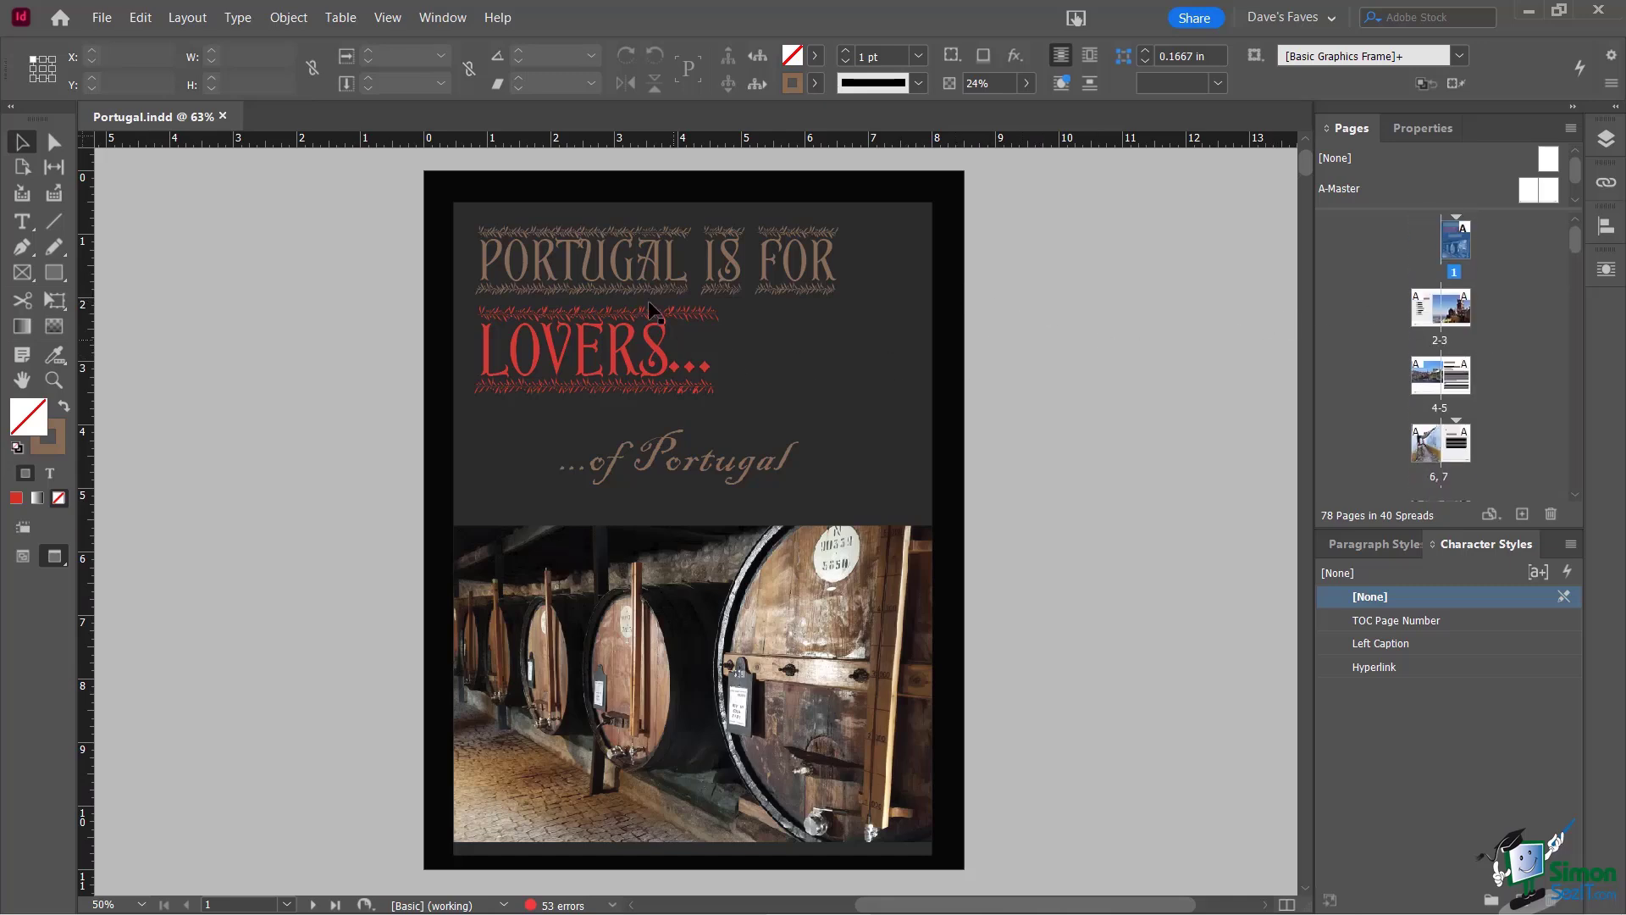
scroll(324, 328, "down", 10)
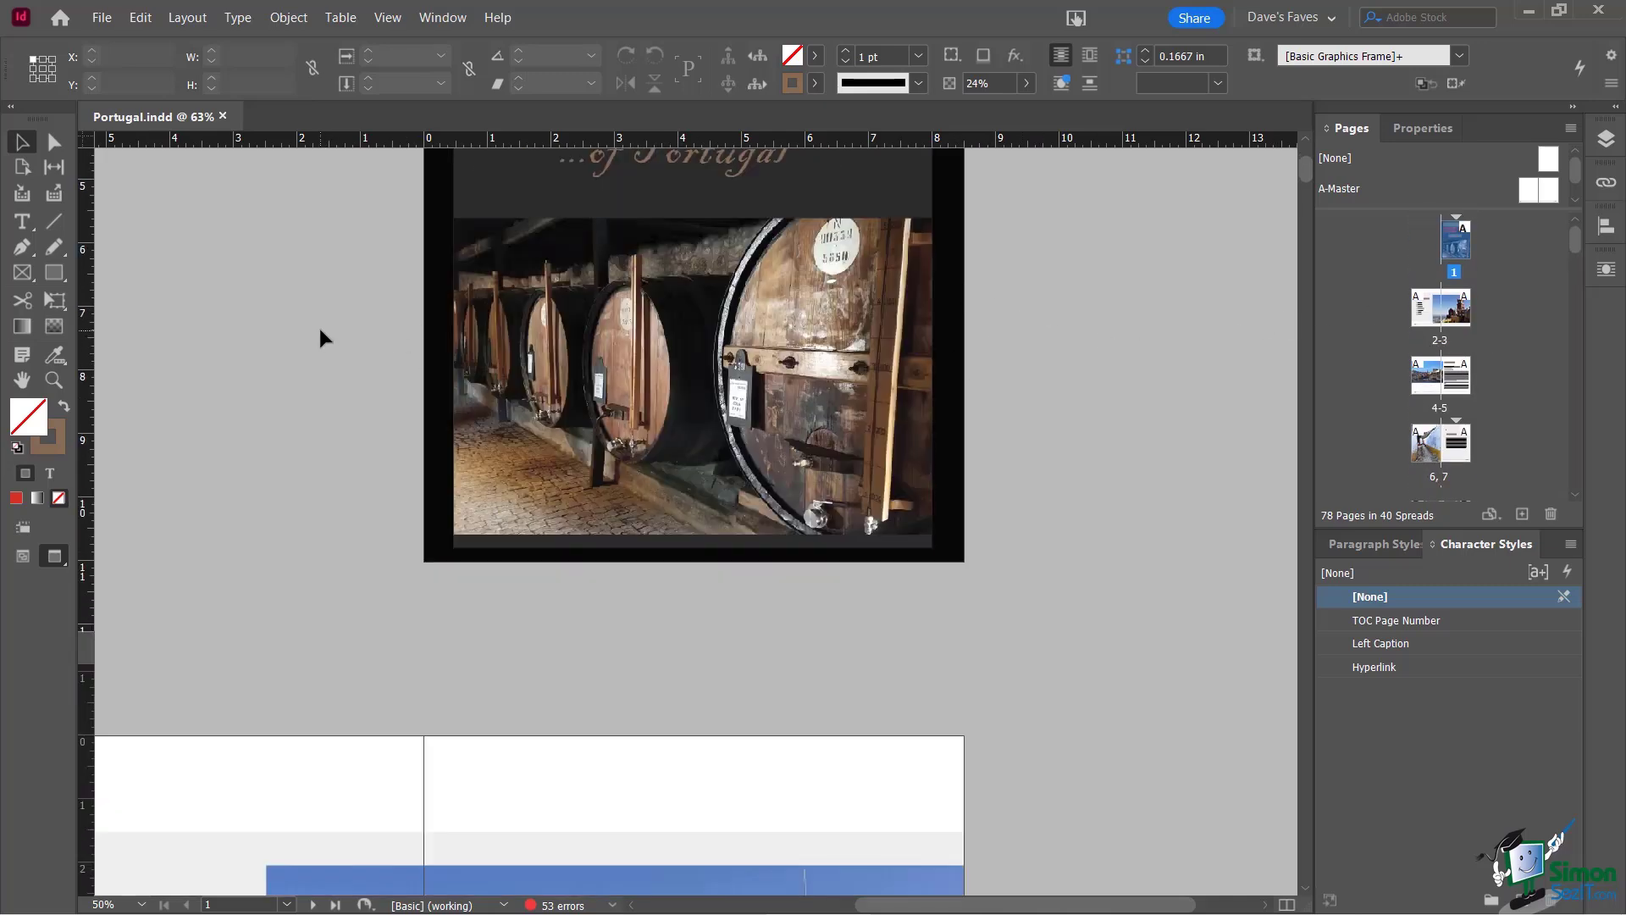
scroll(319, 331, "down", 10)
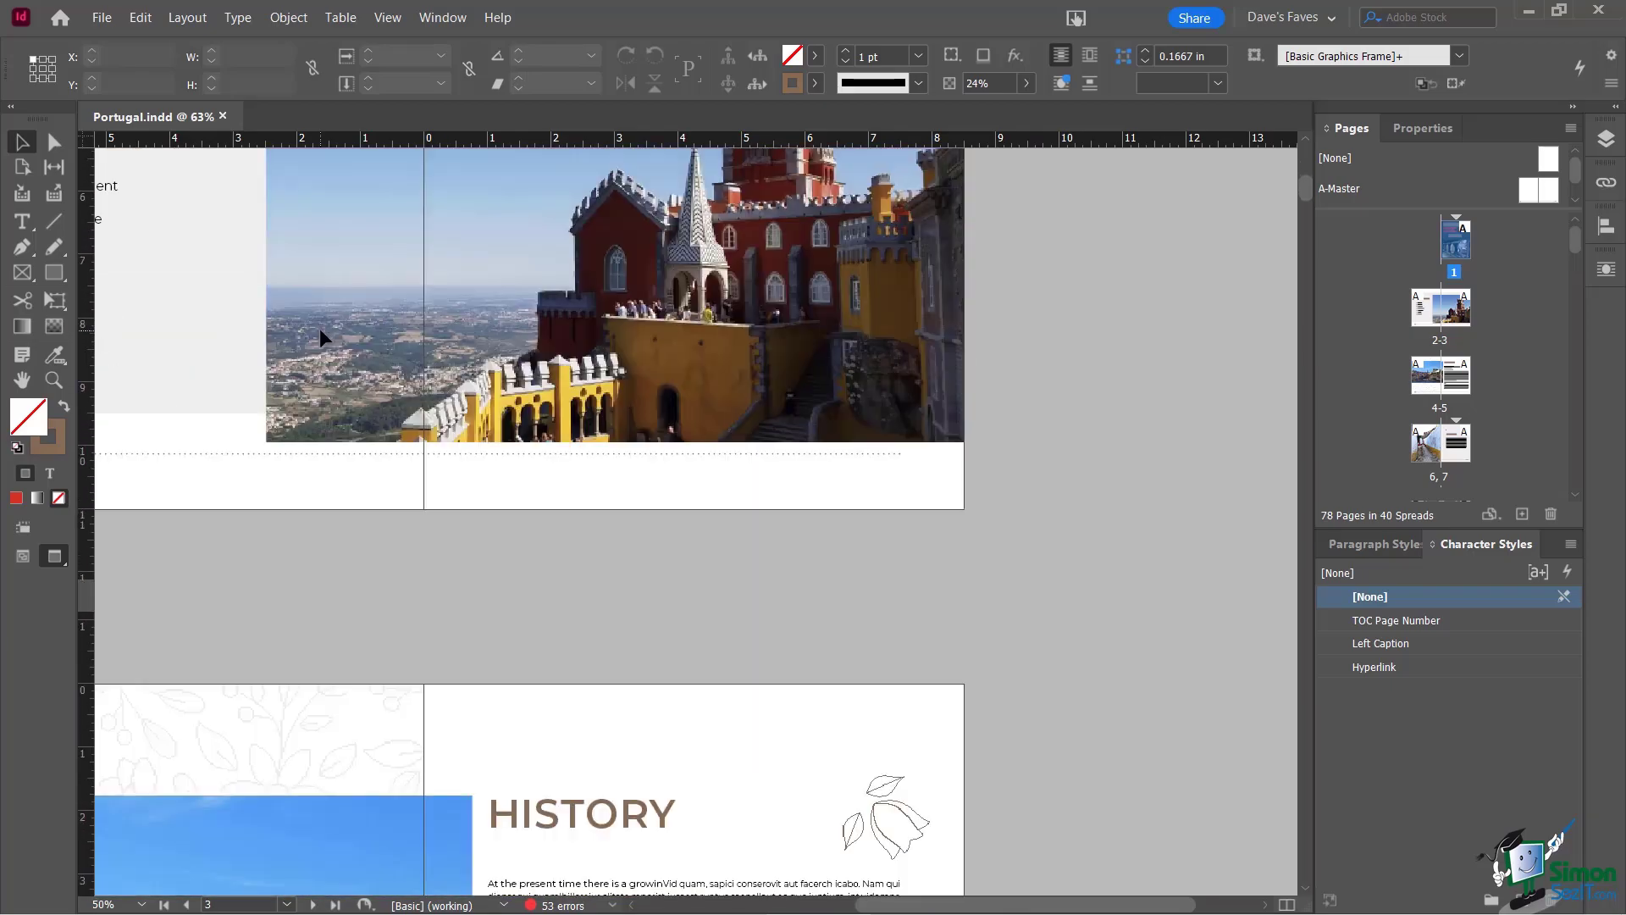
scroll(320, 330, "up", 20)
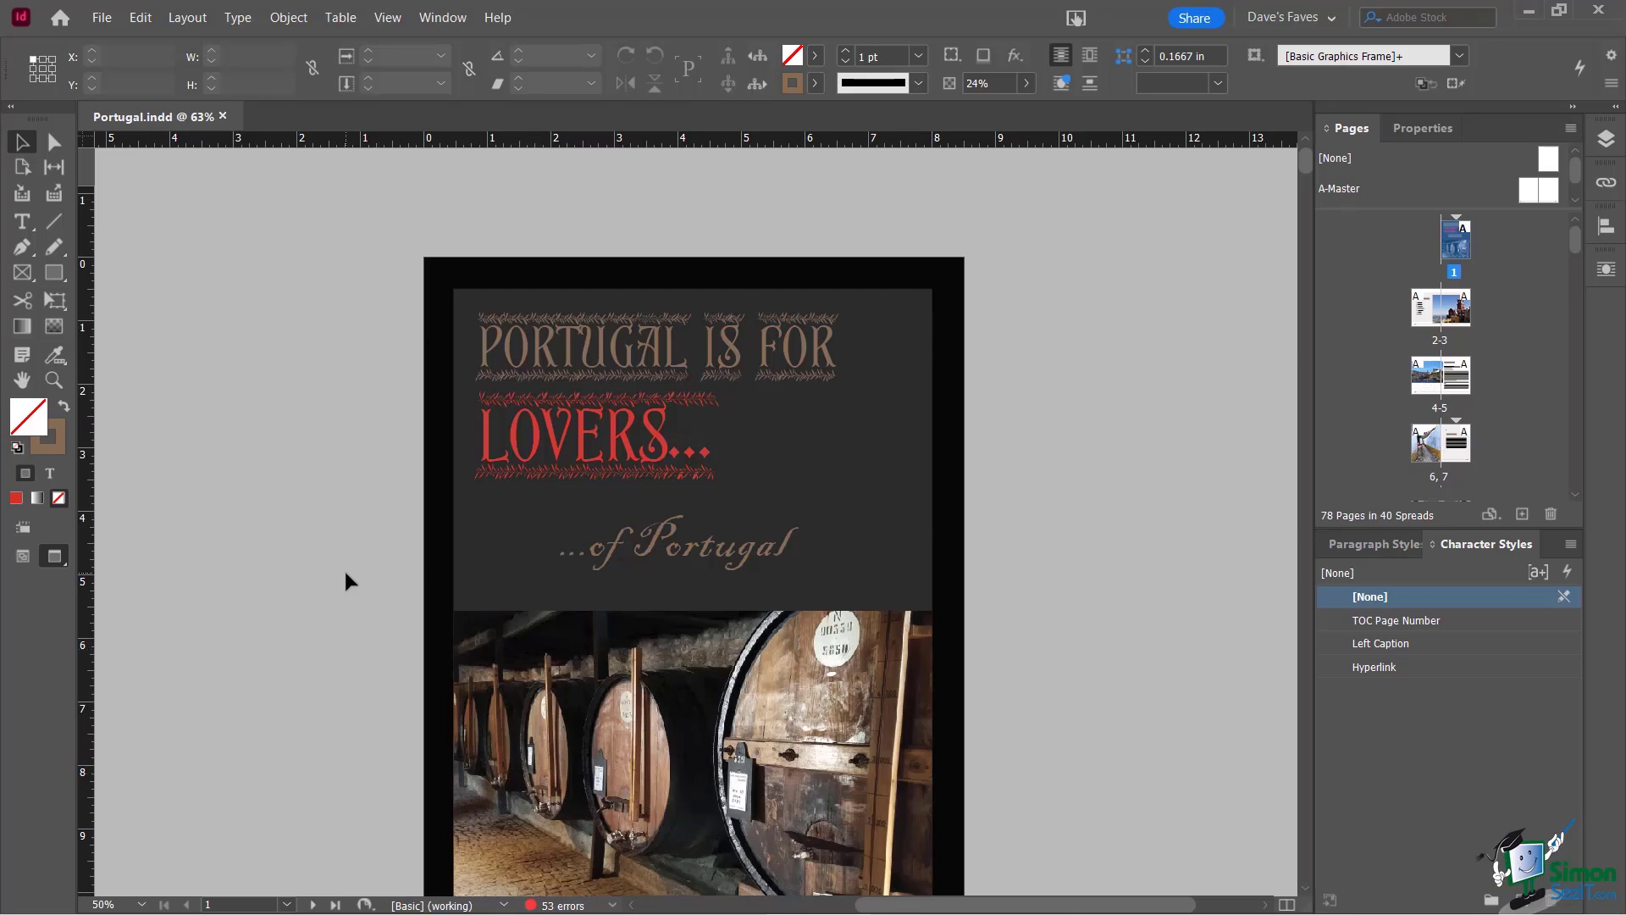
Show the Preflight panel, move it to the cover page's upper-left corner, and examine the files listed under the missing link errors
double_click(550, 905)
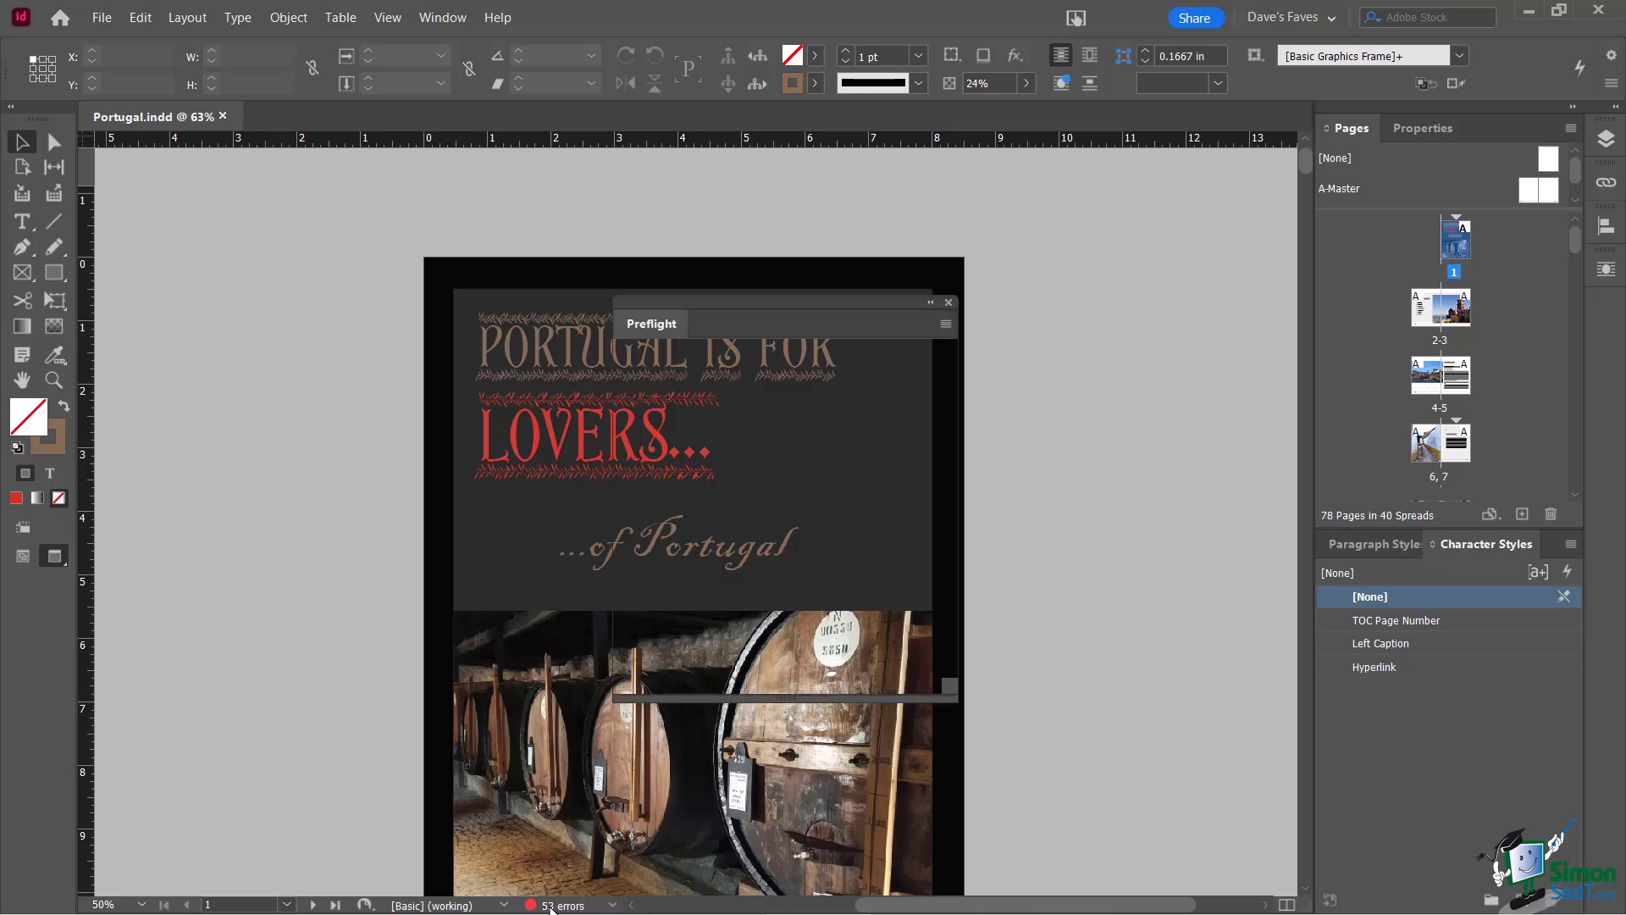
left_click_drag(732, 308, 336, 189)
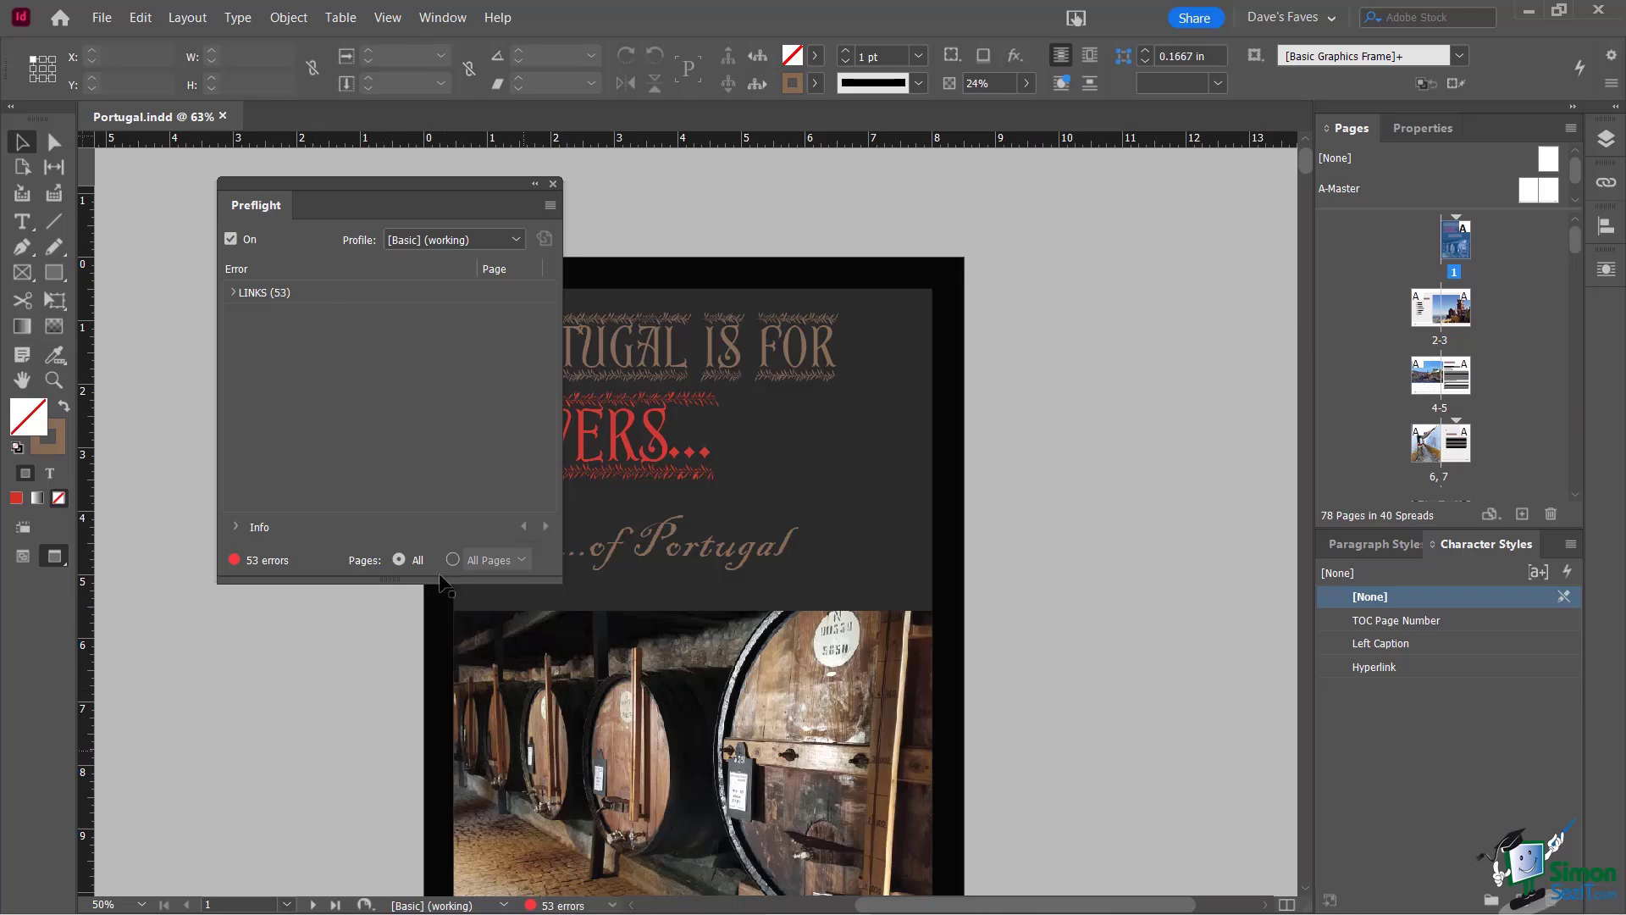
left_click(234, 293)
left_click(252, 316)
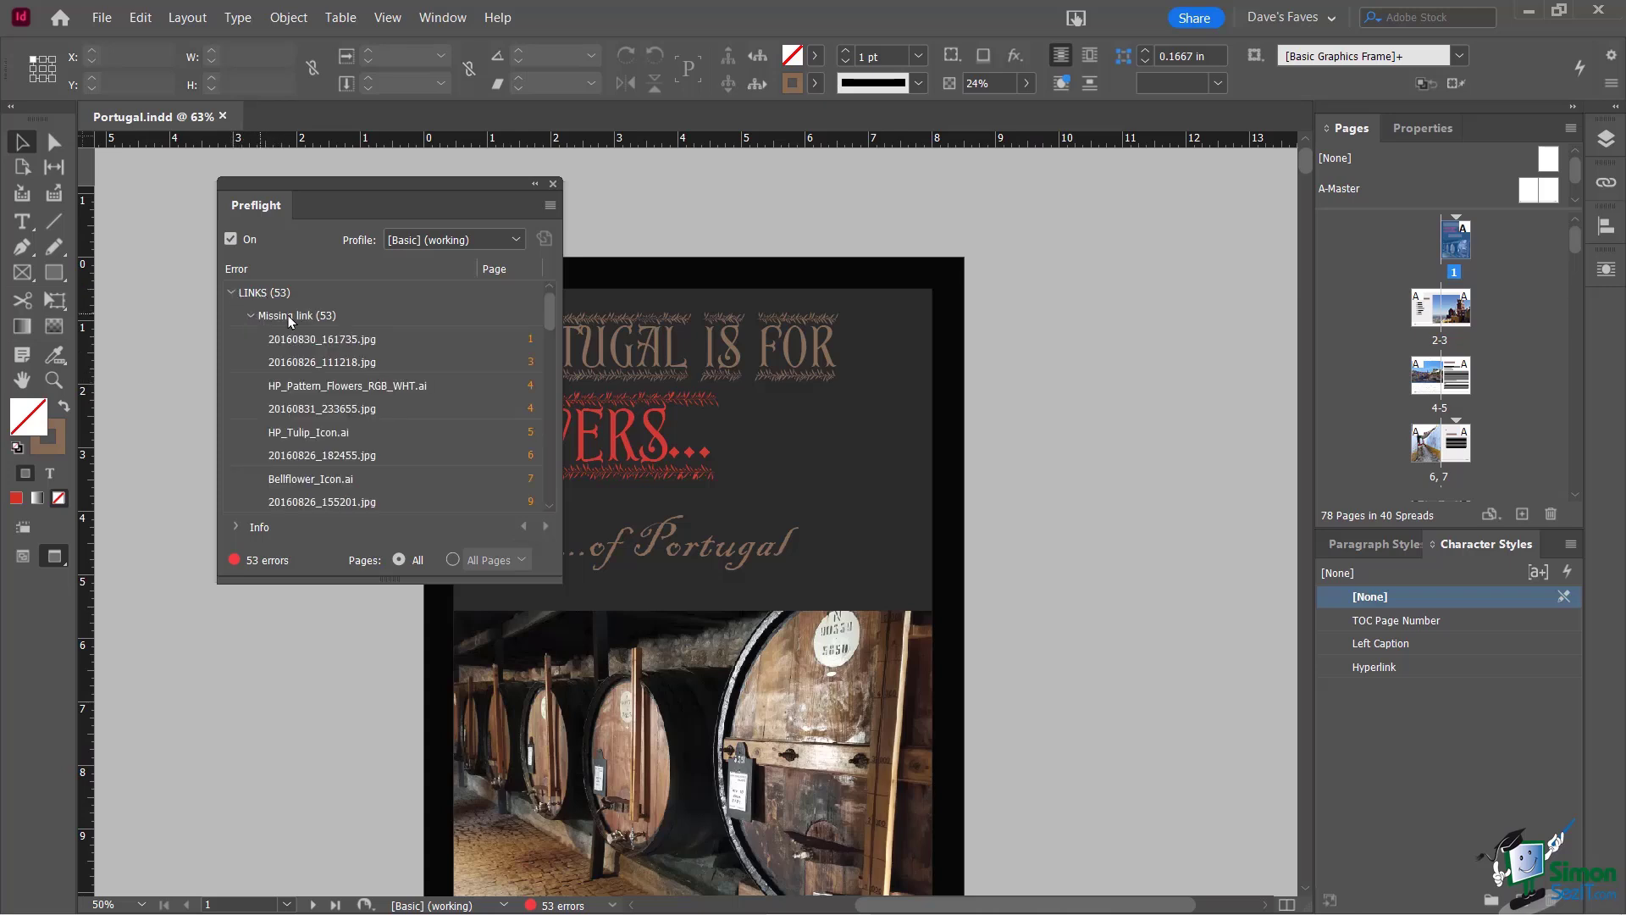
left_click_drag(551, 316, 552, 255)
left_click(252, 315)
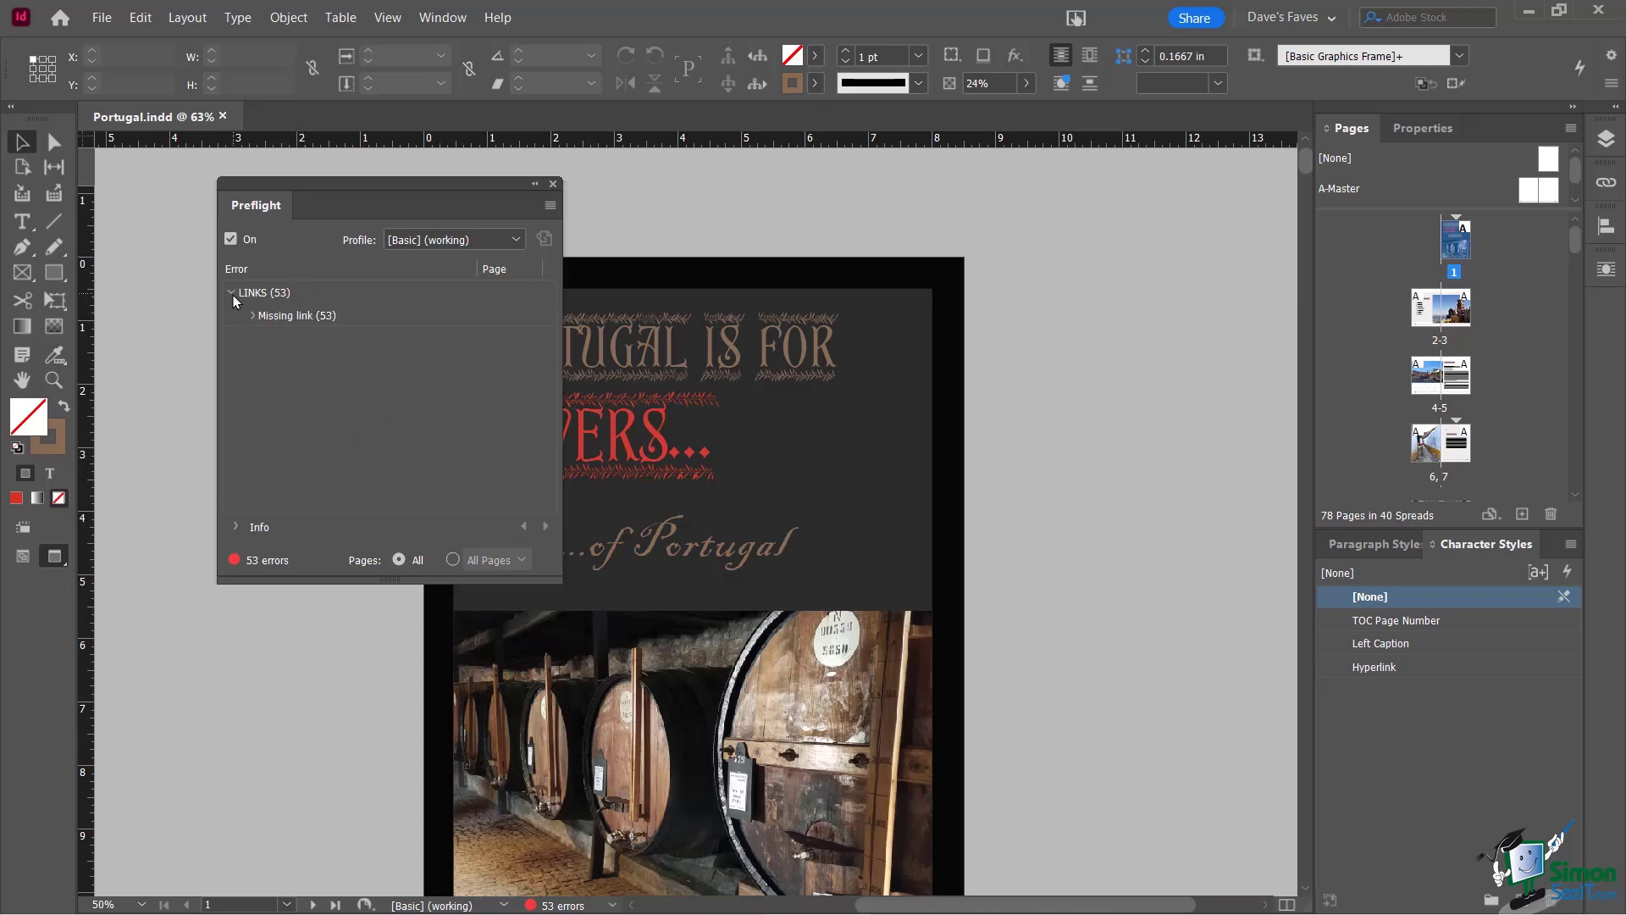
Collapse the link errors list and close the Preflight panel
left_click(233, 294)
left_click(555, 183)
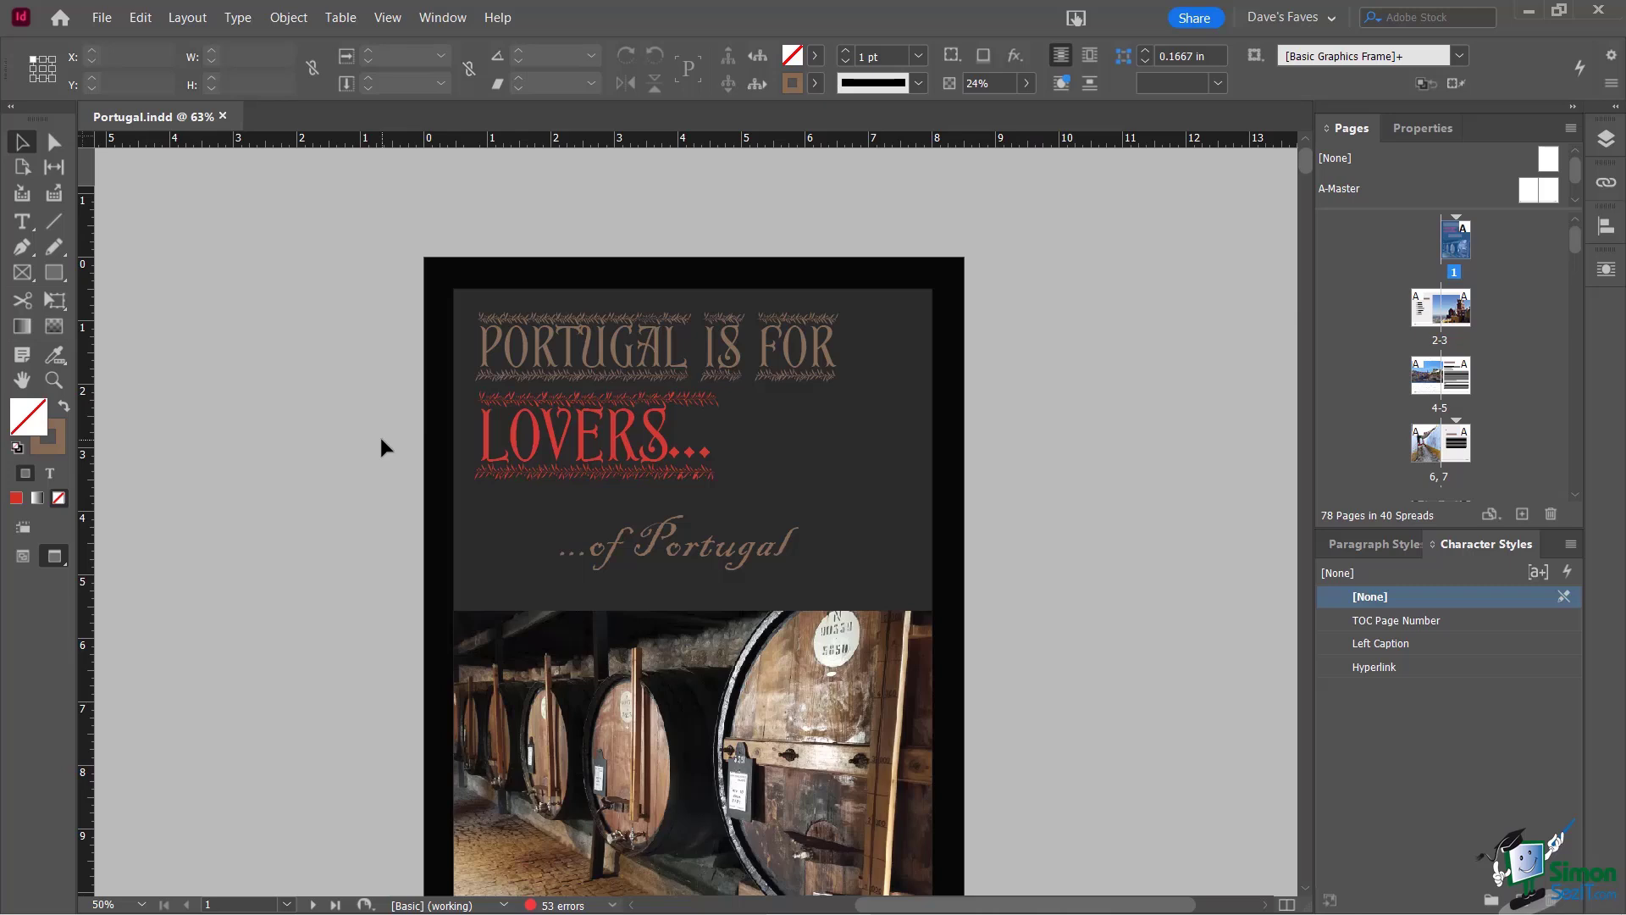
Zoom the cover page in and out in preset increments, finishing at 150%
scroll(380, 434, "down", 1)
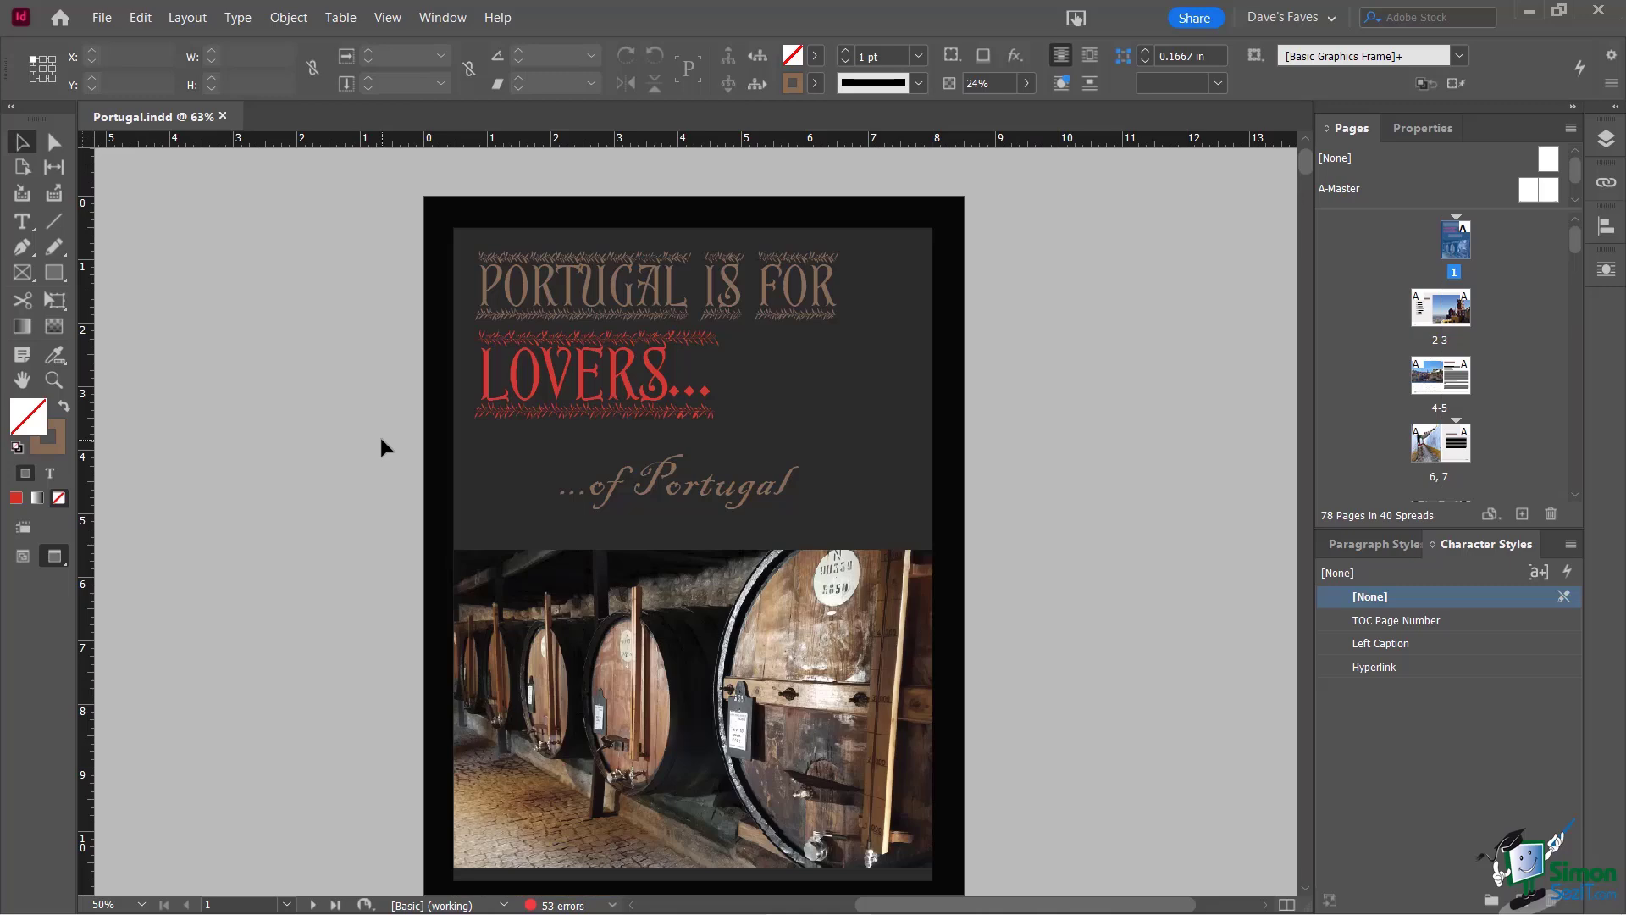
key("ctrl+plus")
key("ctrl+plus")
key("ctrl+plus")
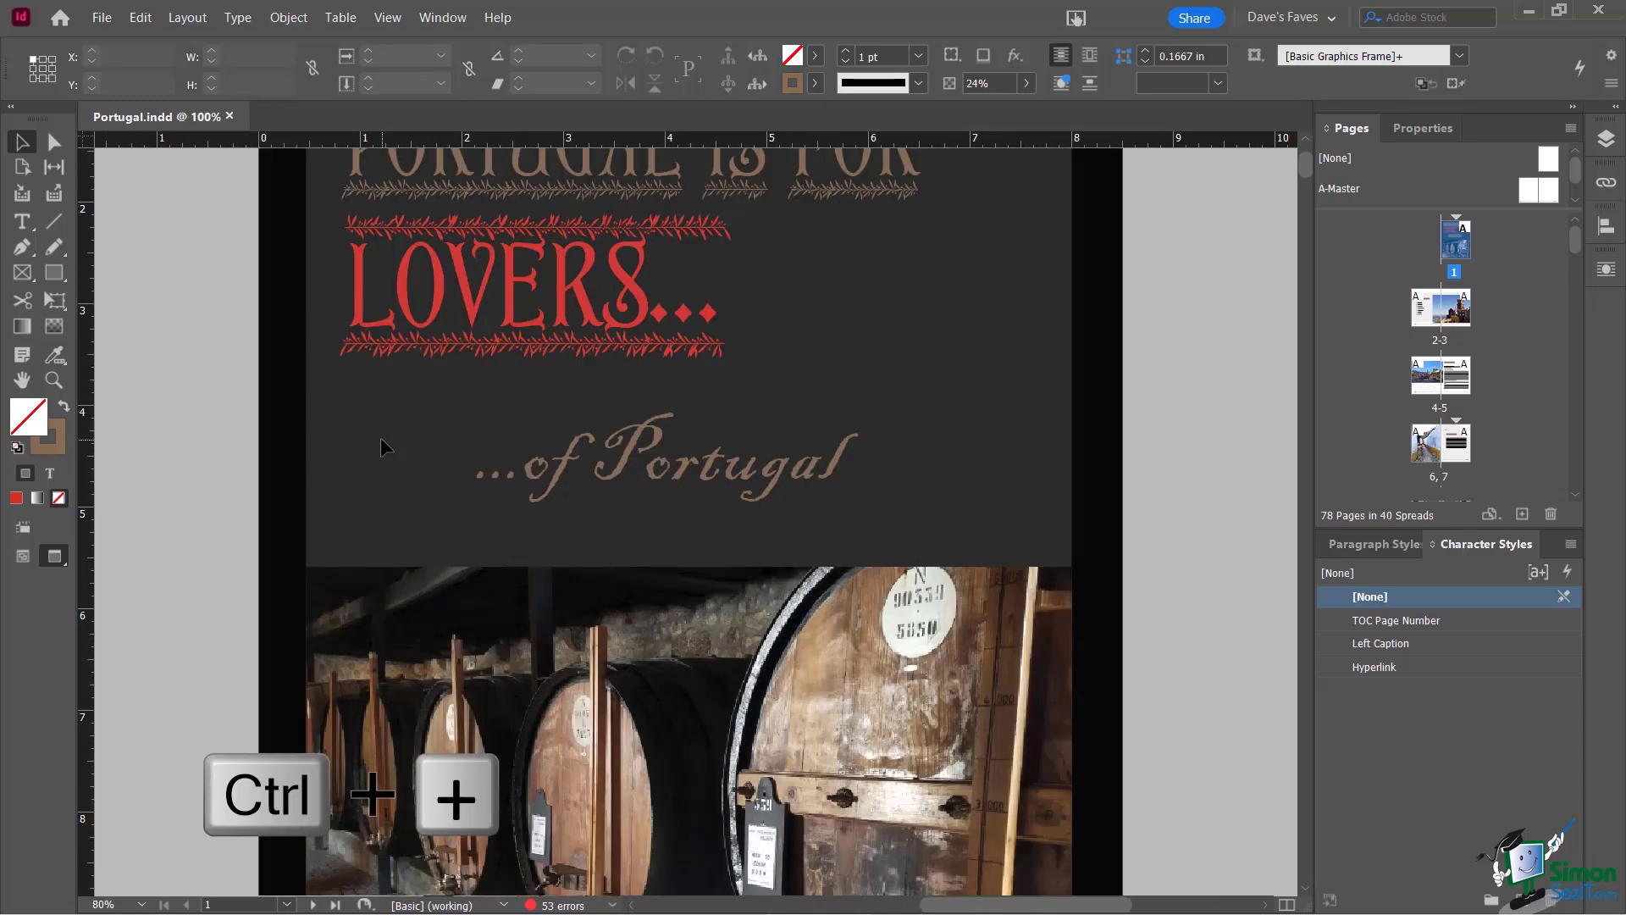
key("ctrl+minus")
key("ctrl+minus")
key("ctrl+minus")
key("ctrl+minus")
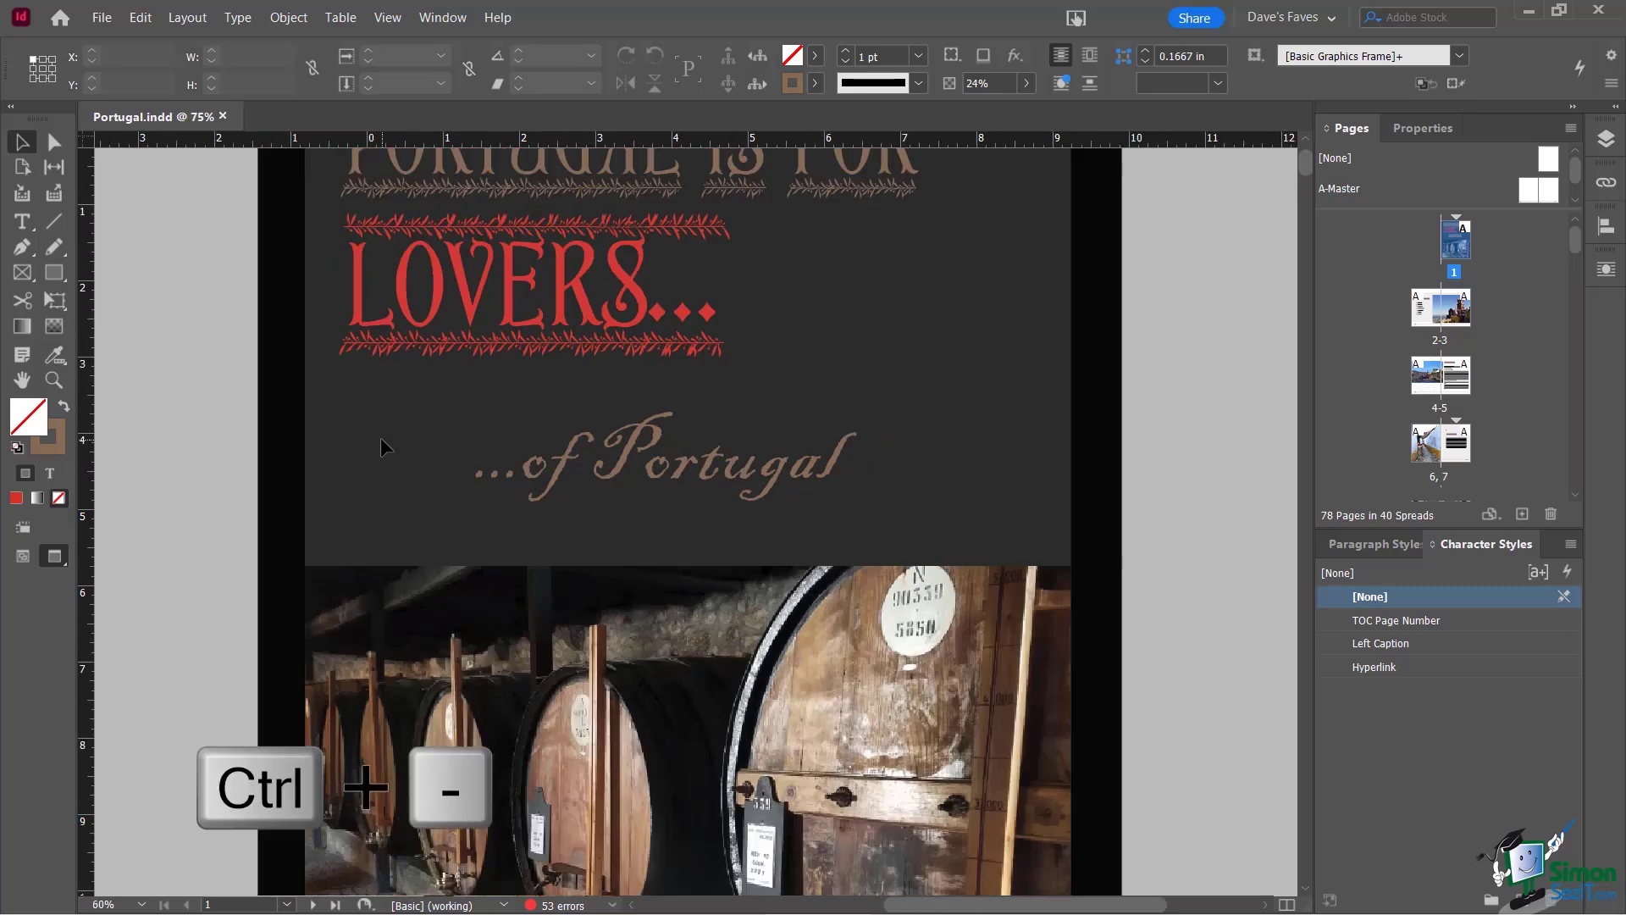
key("ctrl+plus")
key("ctrl+plus")
key("ctrl+plus")
key("ctrl+plus")
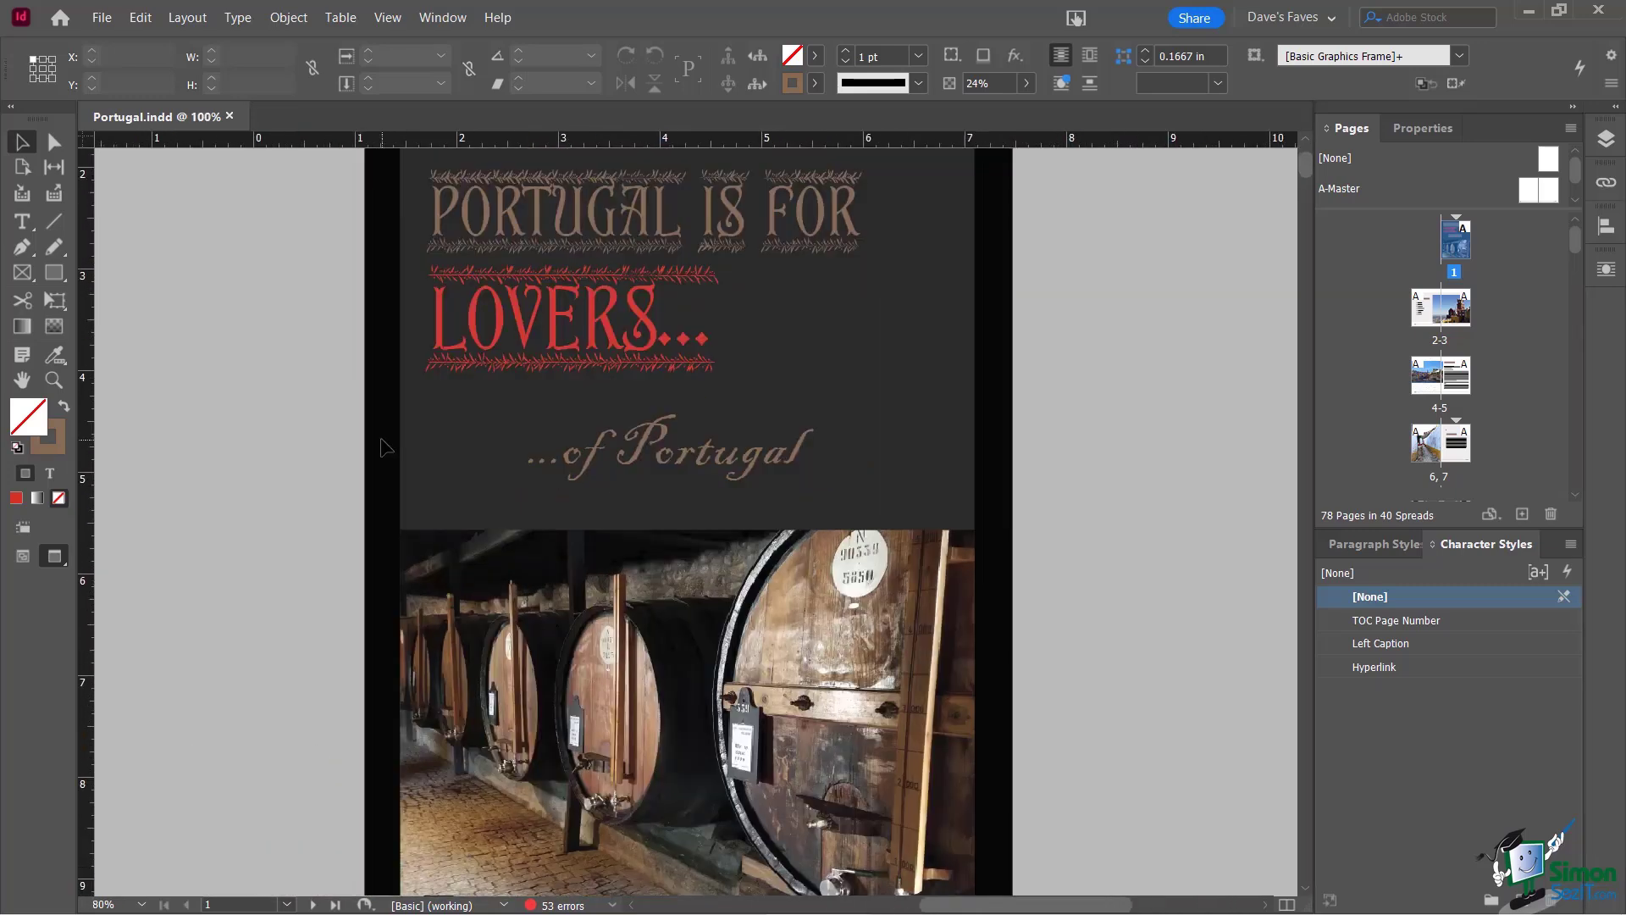
key("ctrl+plus")
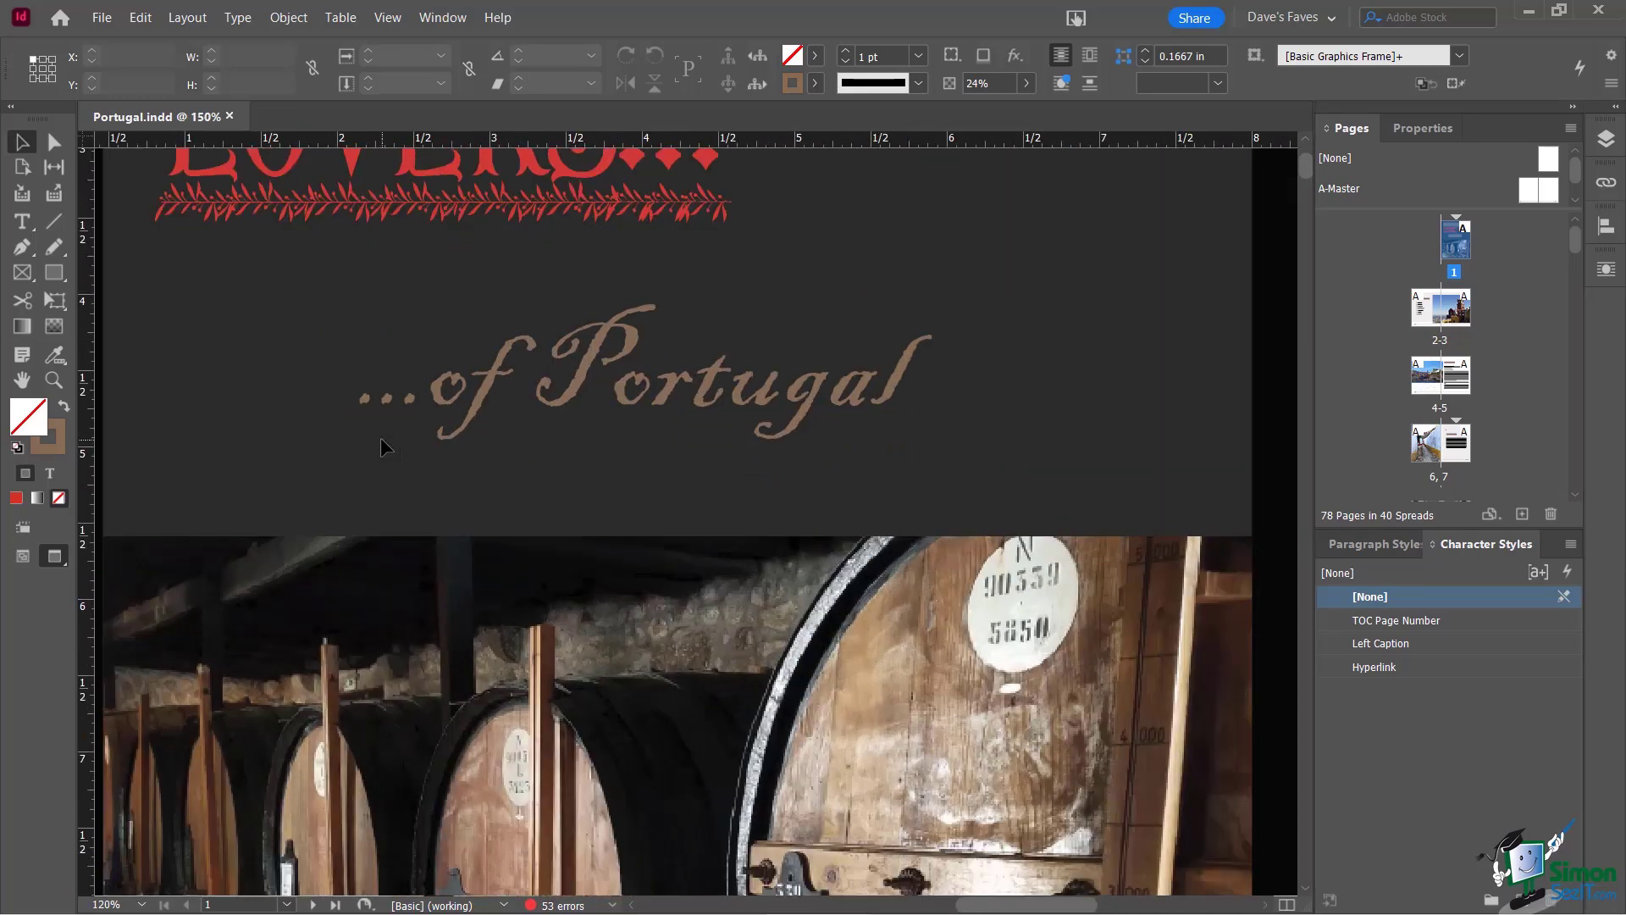
Select the cover's title text frame and zoom out and in centred on it, finishing at 150%
left_click(640, 392)
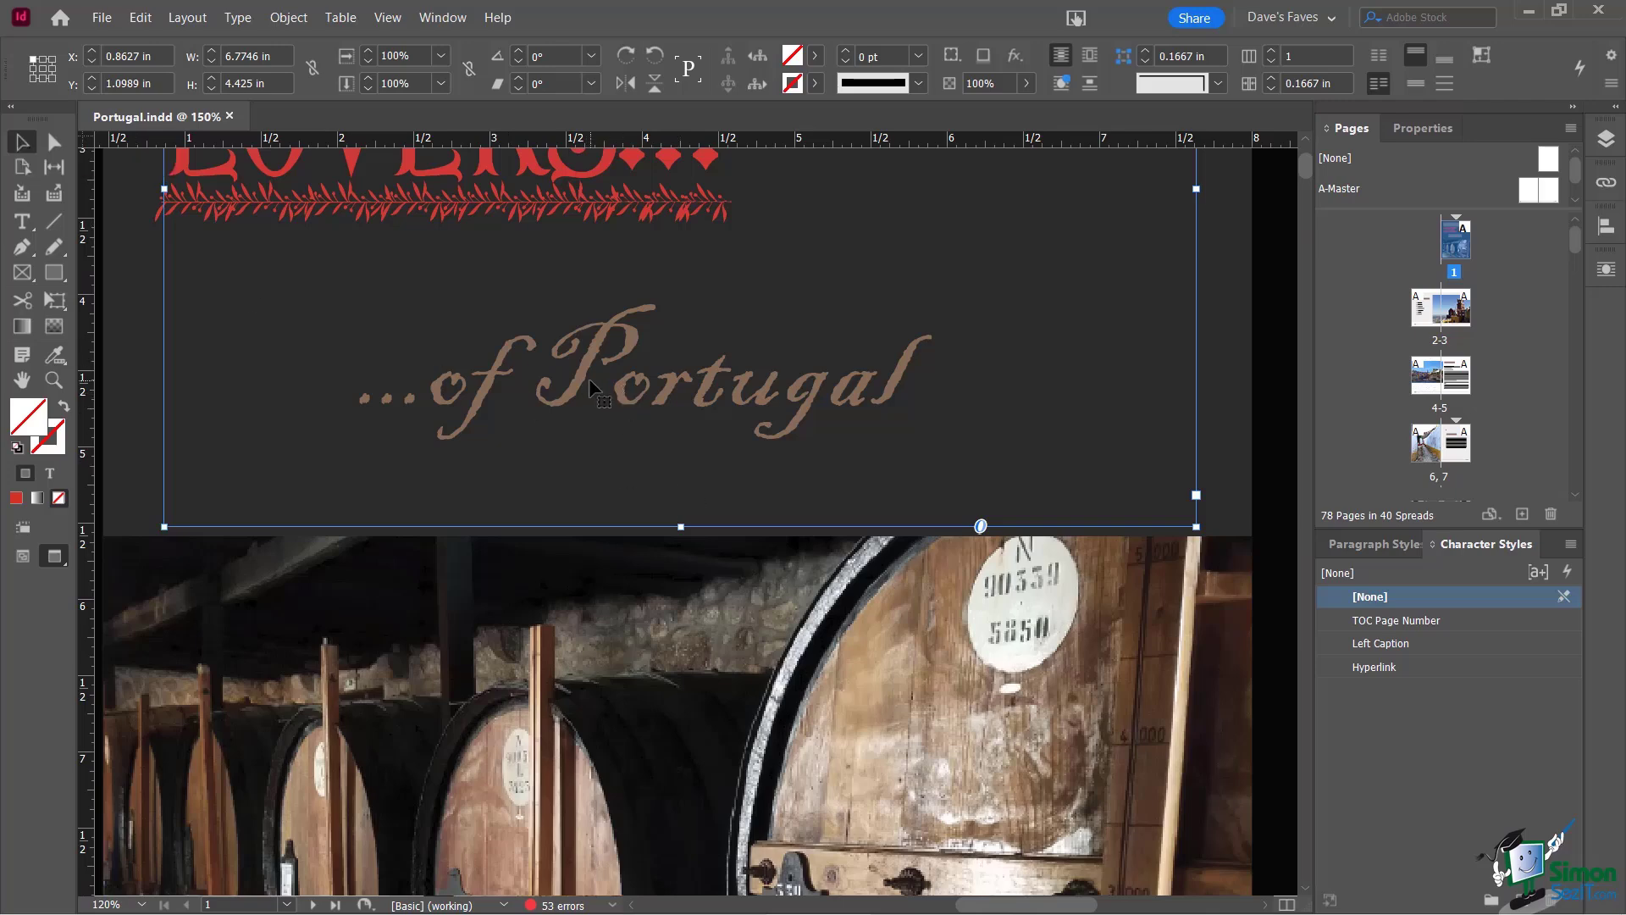
key("ctrl+minus")
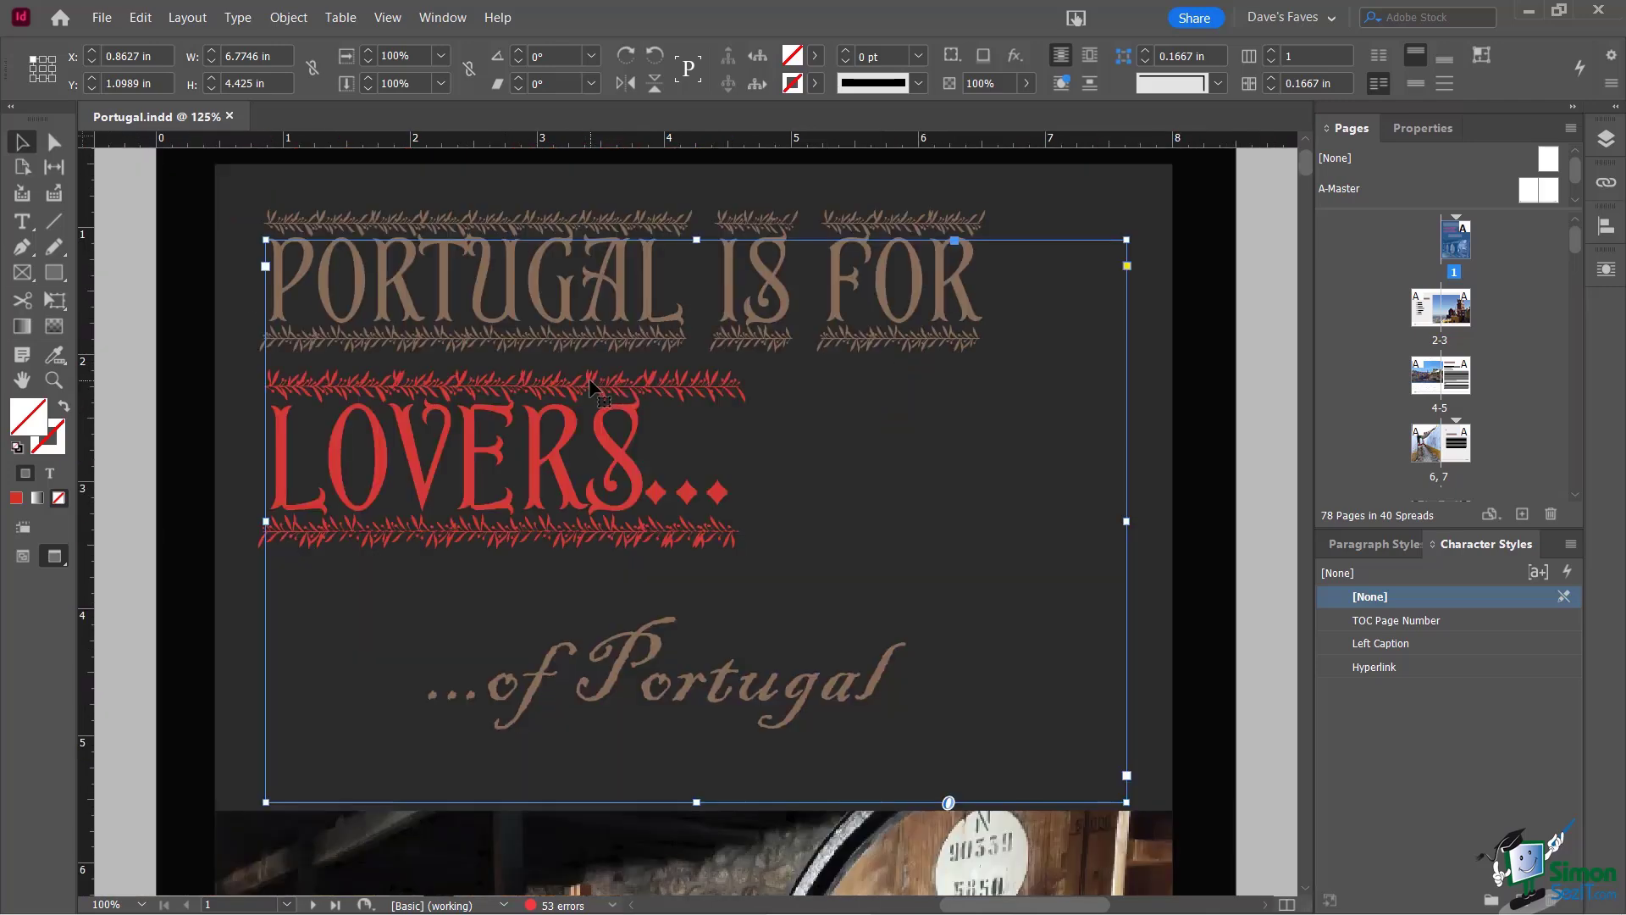
key("ctrl+equal")
key("ctrl+minus")
key("ctrl+equal")
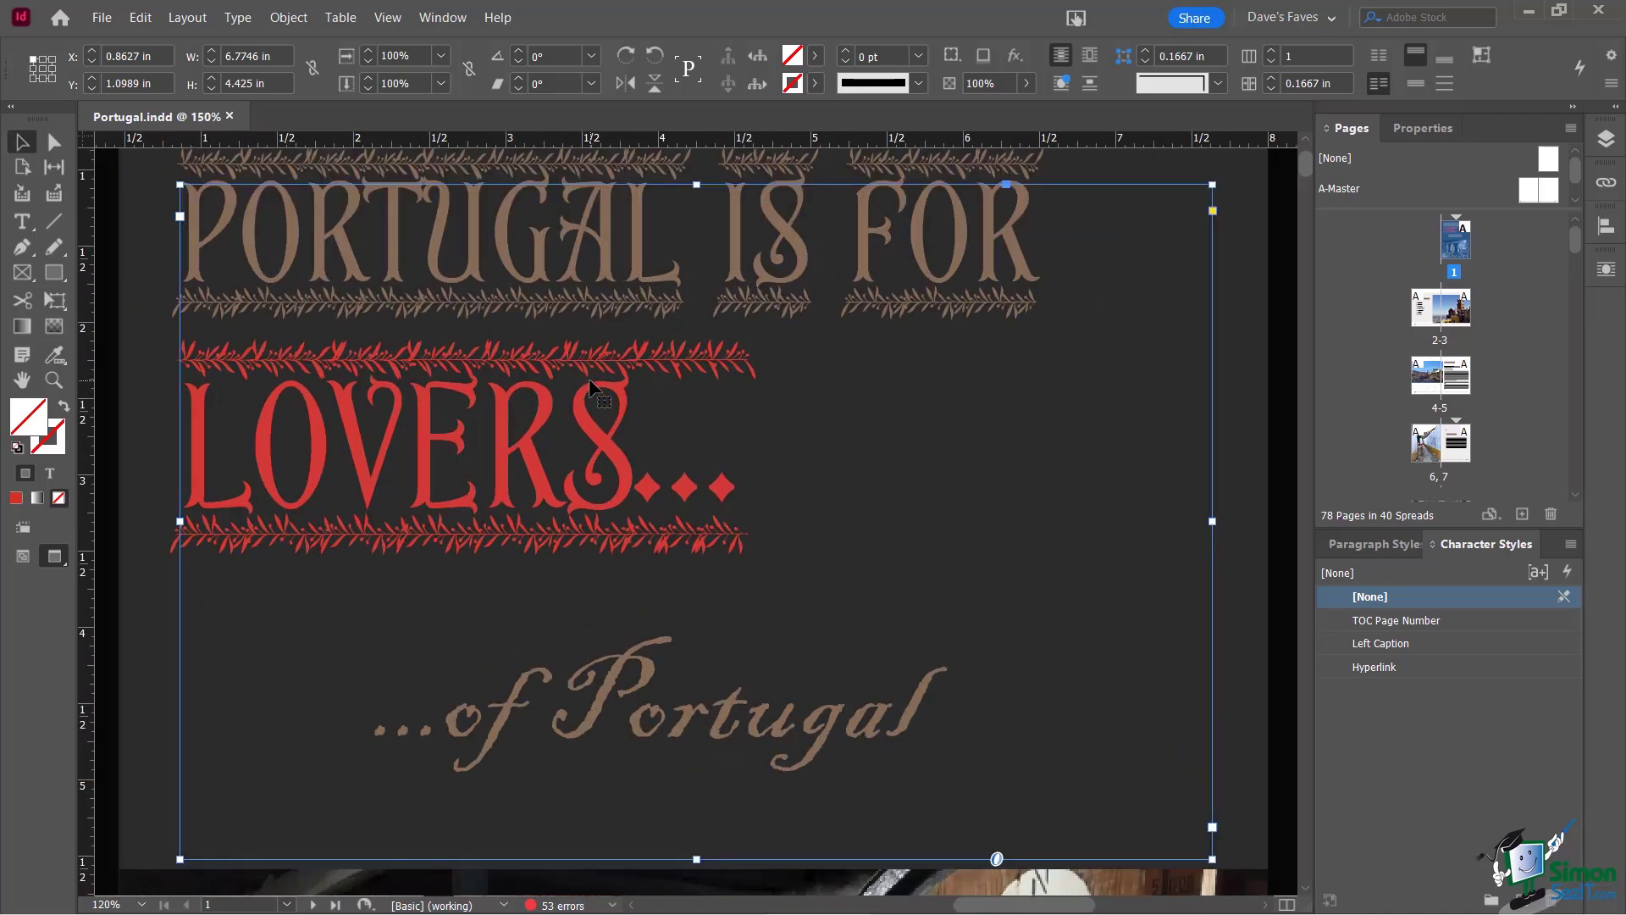
Fit the cover page in the window and deselect the title text frame
key("ctrl+0")
key("ctrl+0")
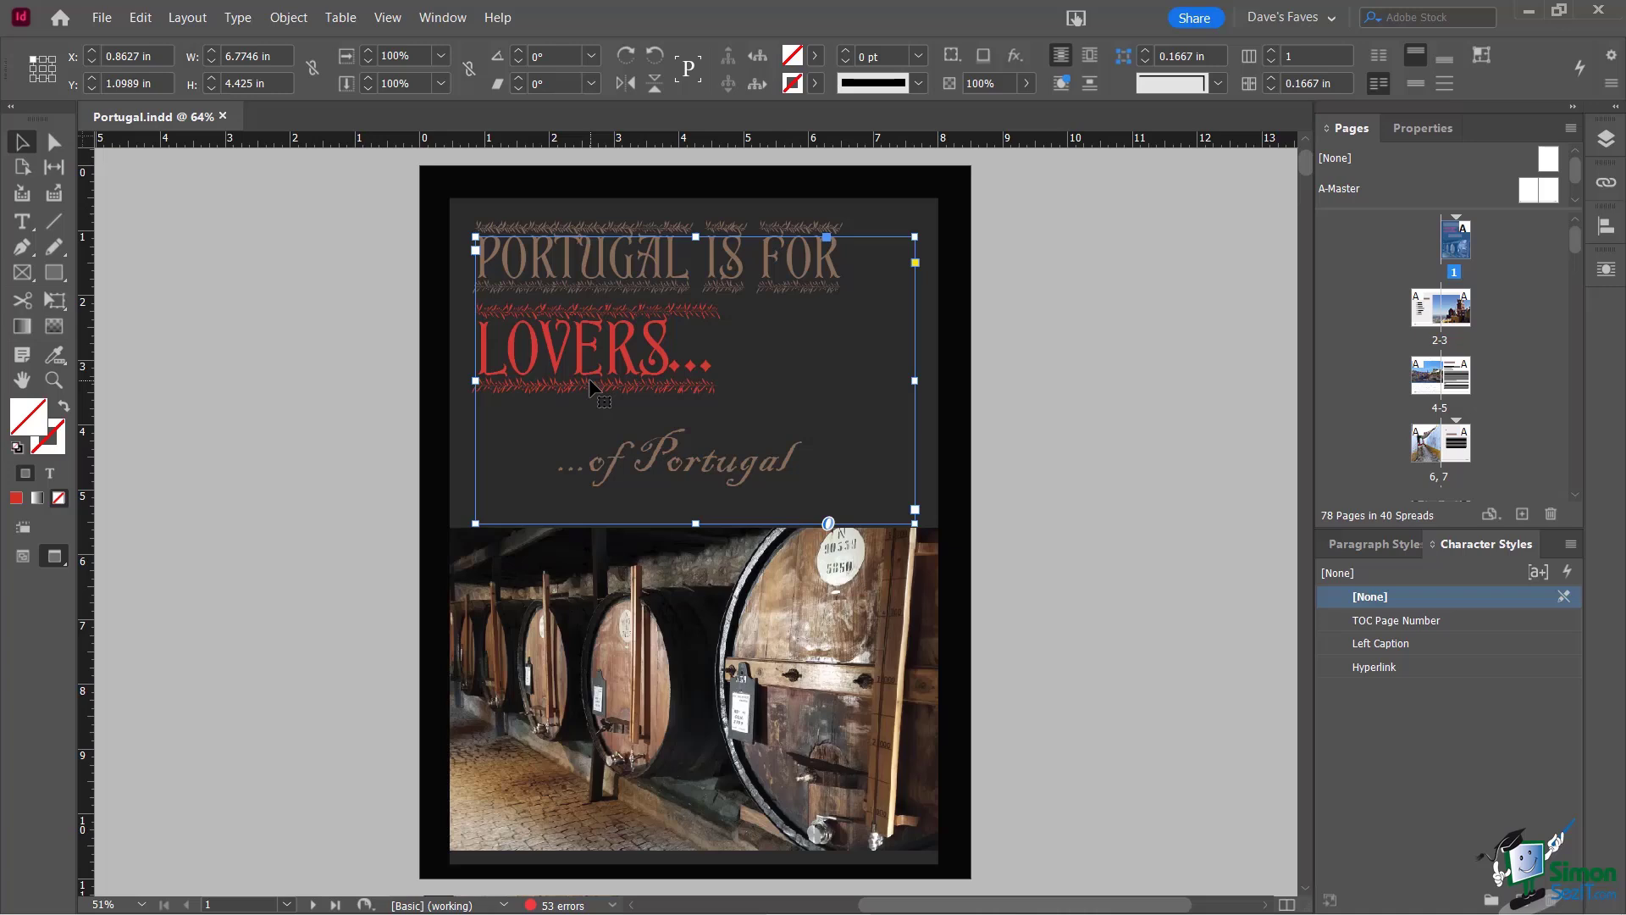
left_click(1079, 398)
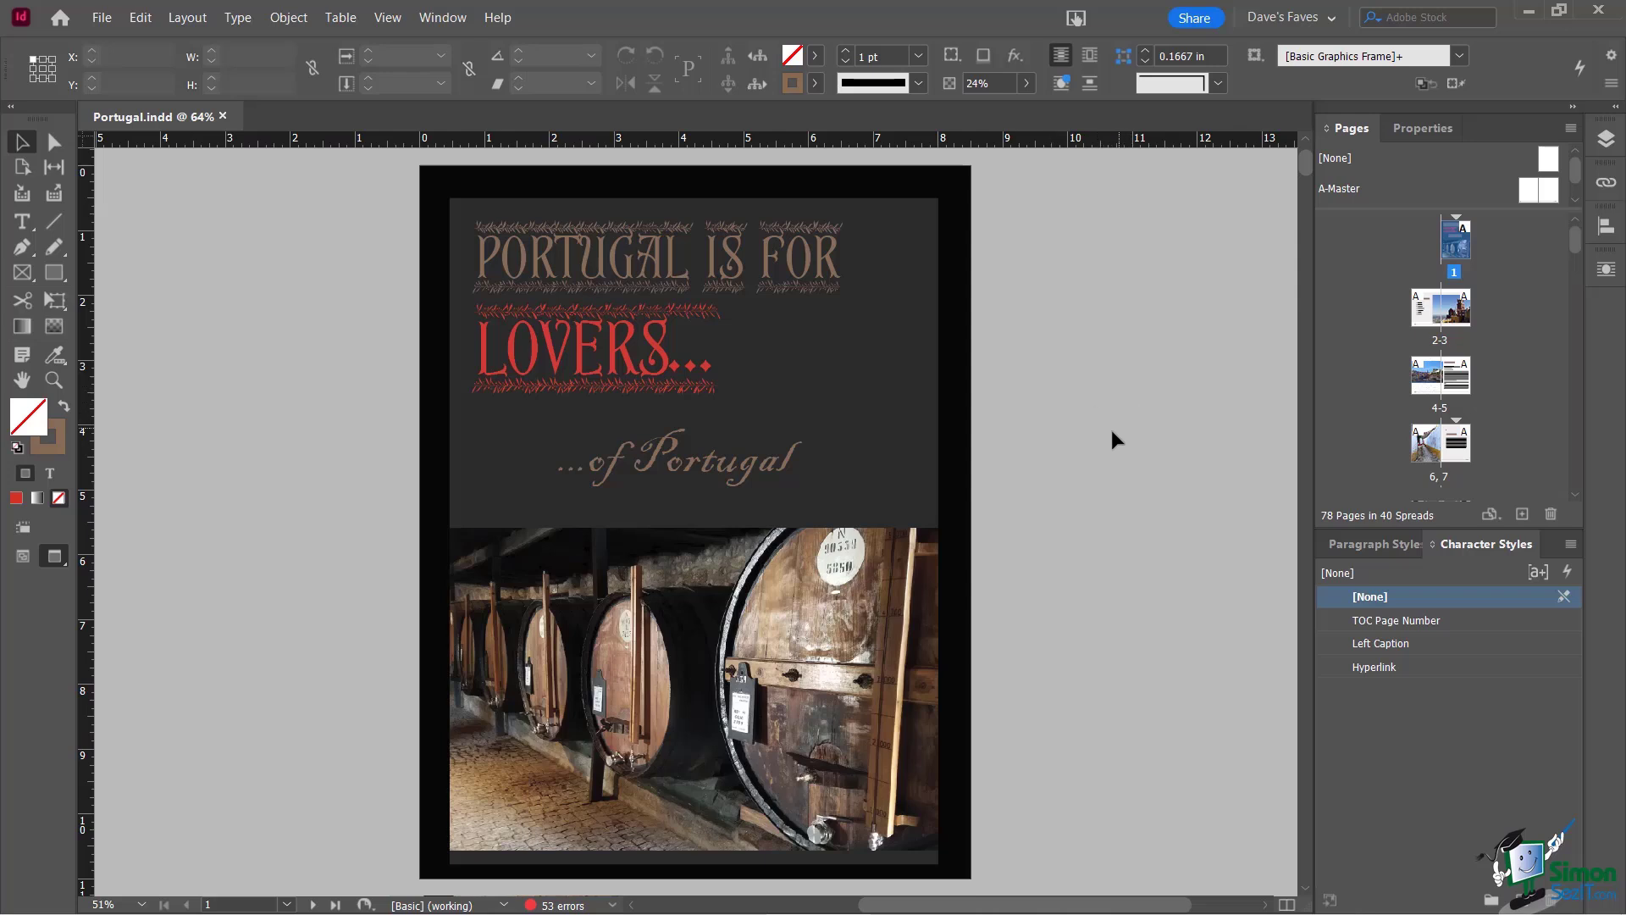
Zoom in and out around the "...of Portugal" line on the cover, finishing with the whole page fitted in the window
scroll(1060, 444, "up", 2)
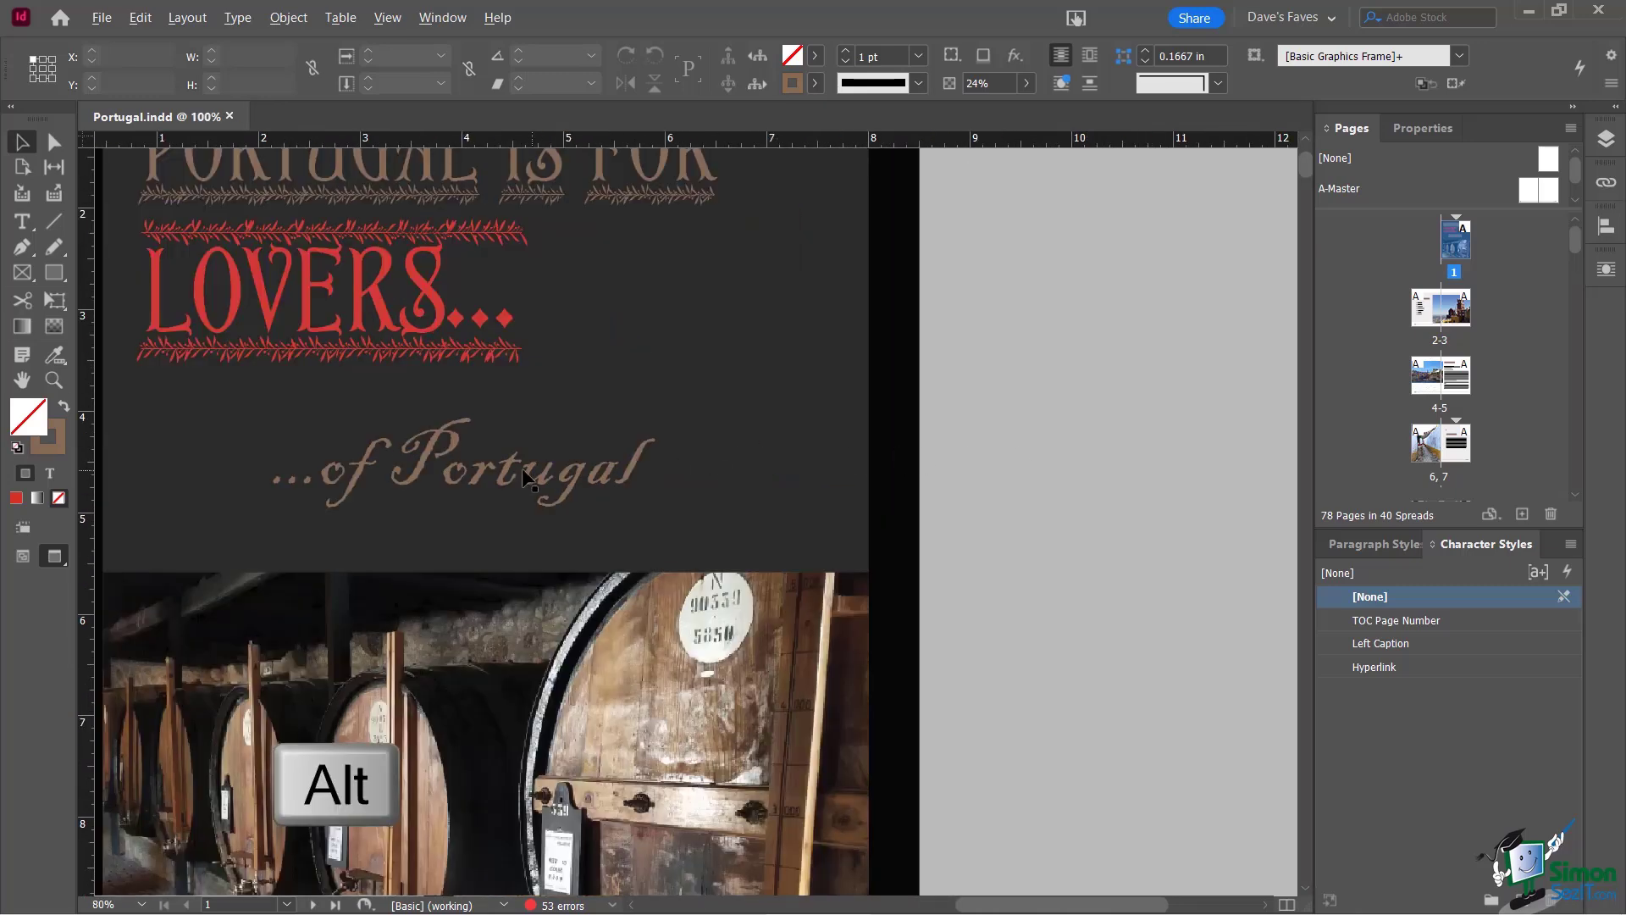
scroll(524, 475, "up", 1)
scroll(523, 474, "down", 3)
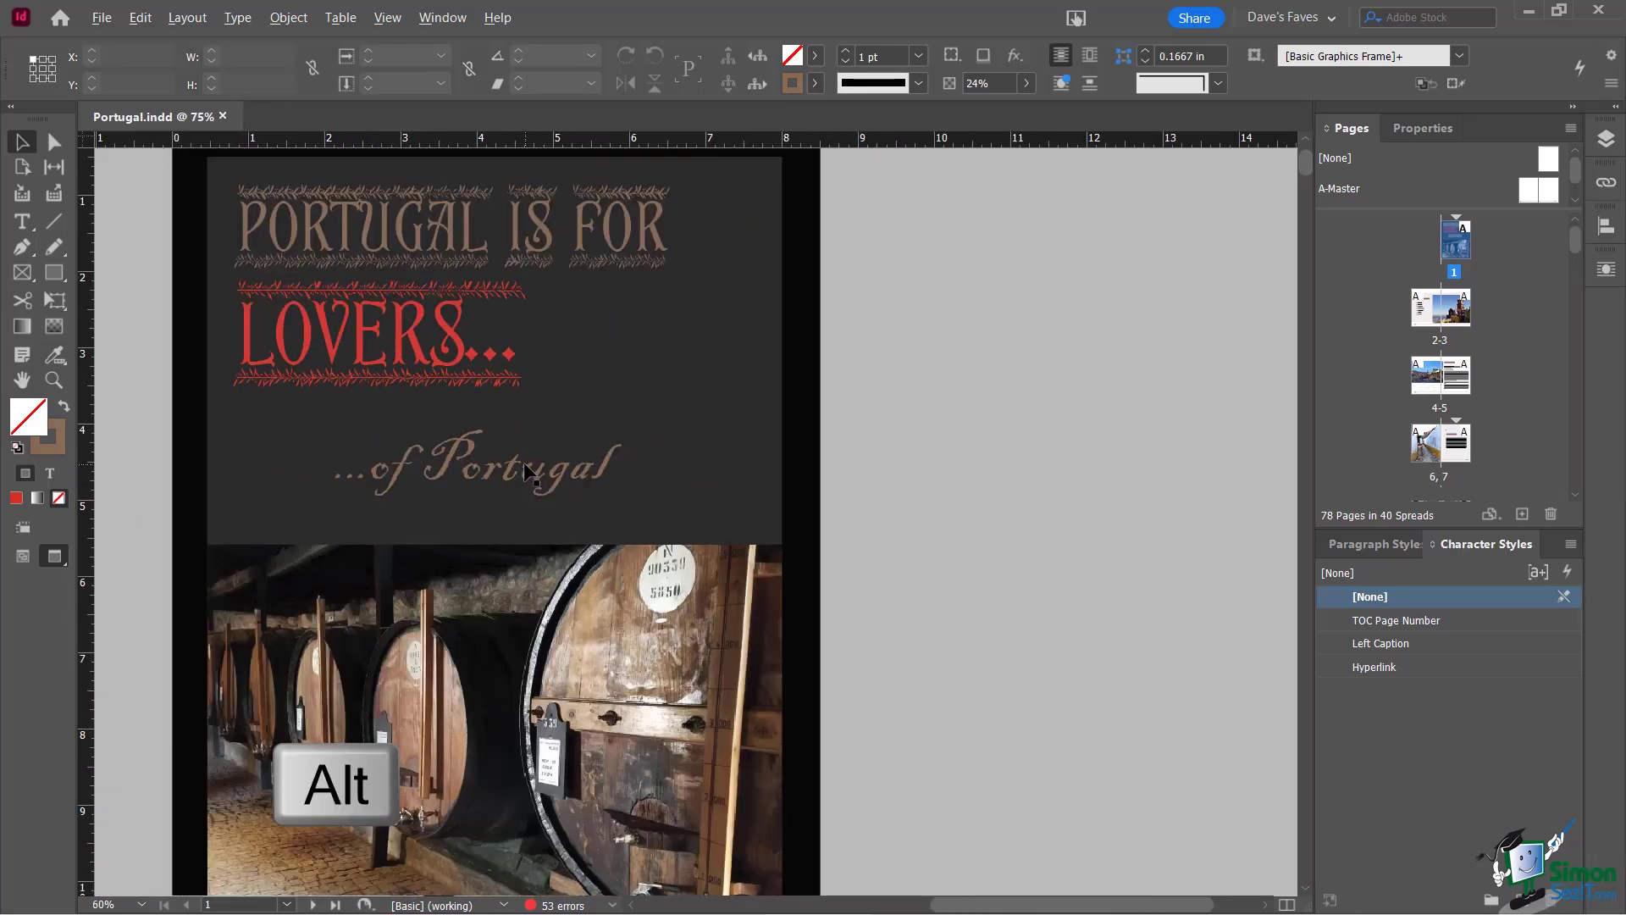
scroll(525, 471, "up", 3)
scroll(524, 466, "down", 3)
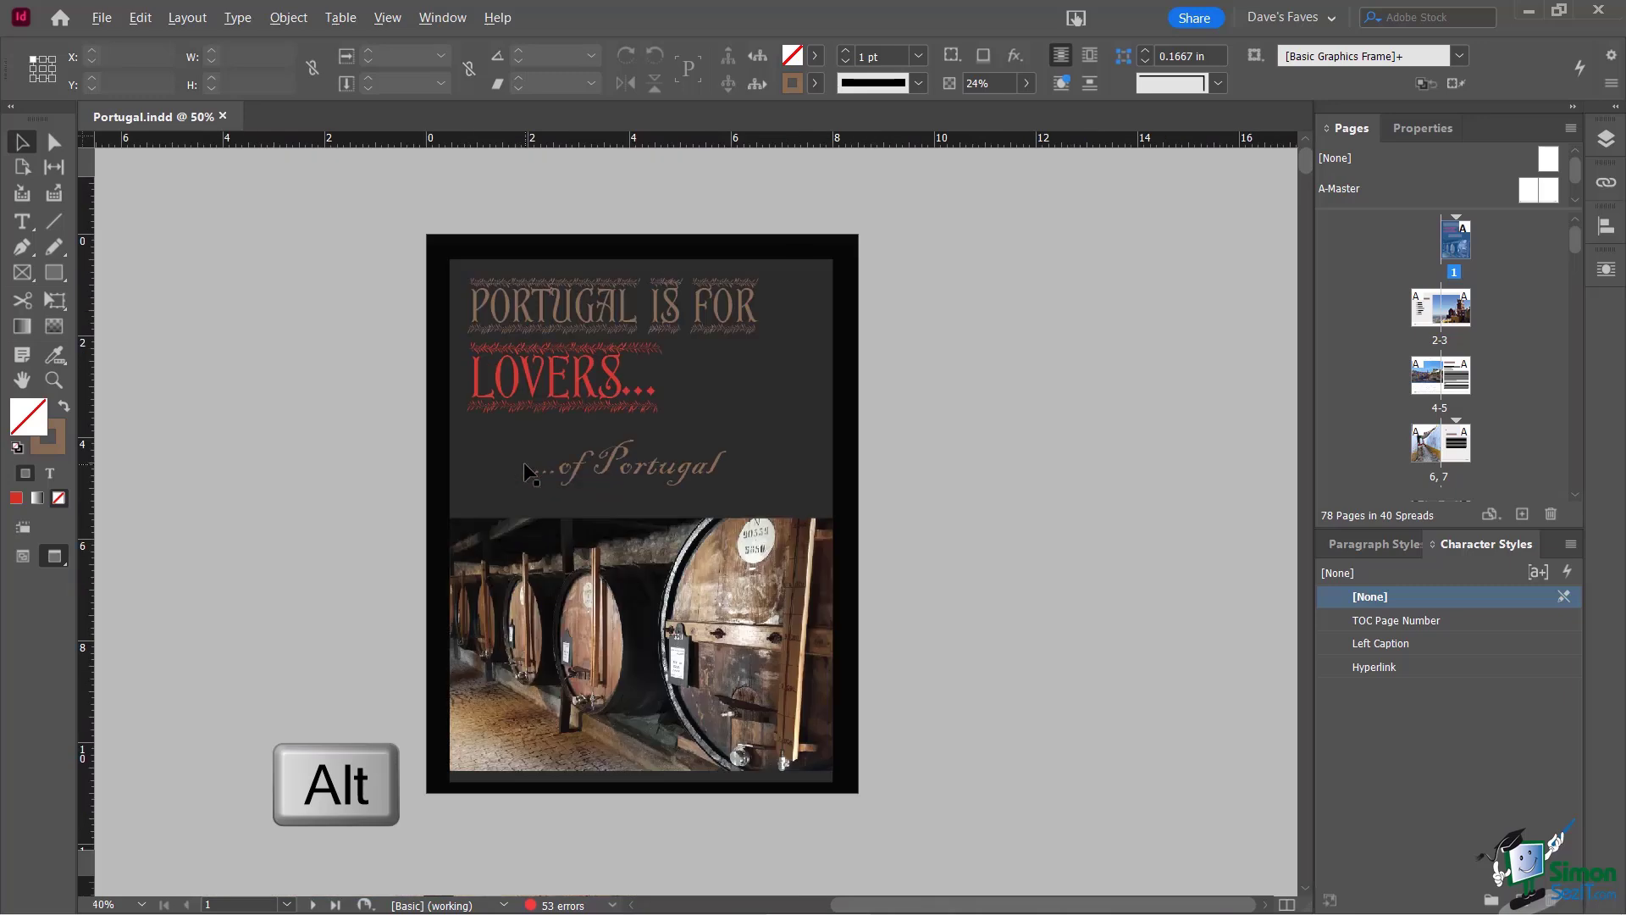
scroll(525, 466, "up", 3)
scroll(523, 460, "down", 1)
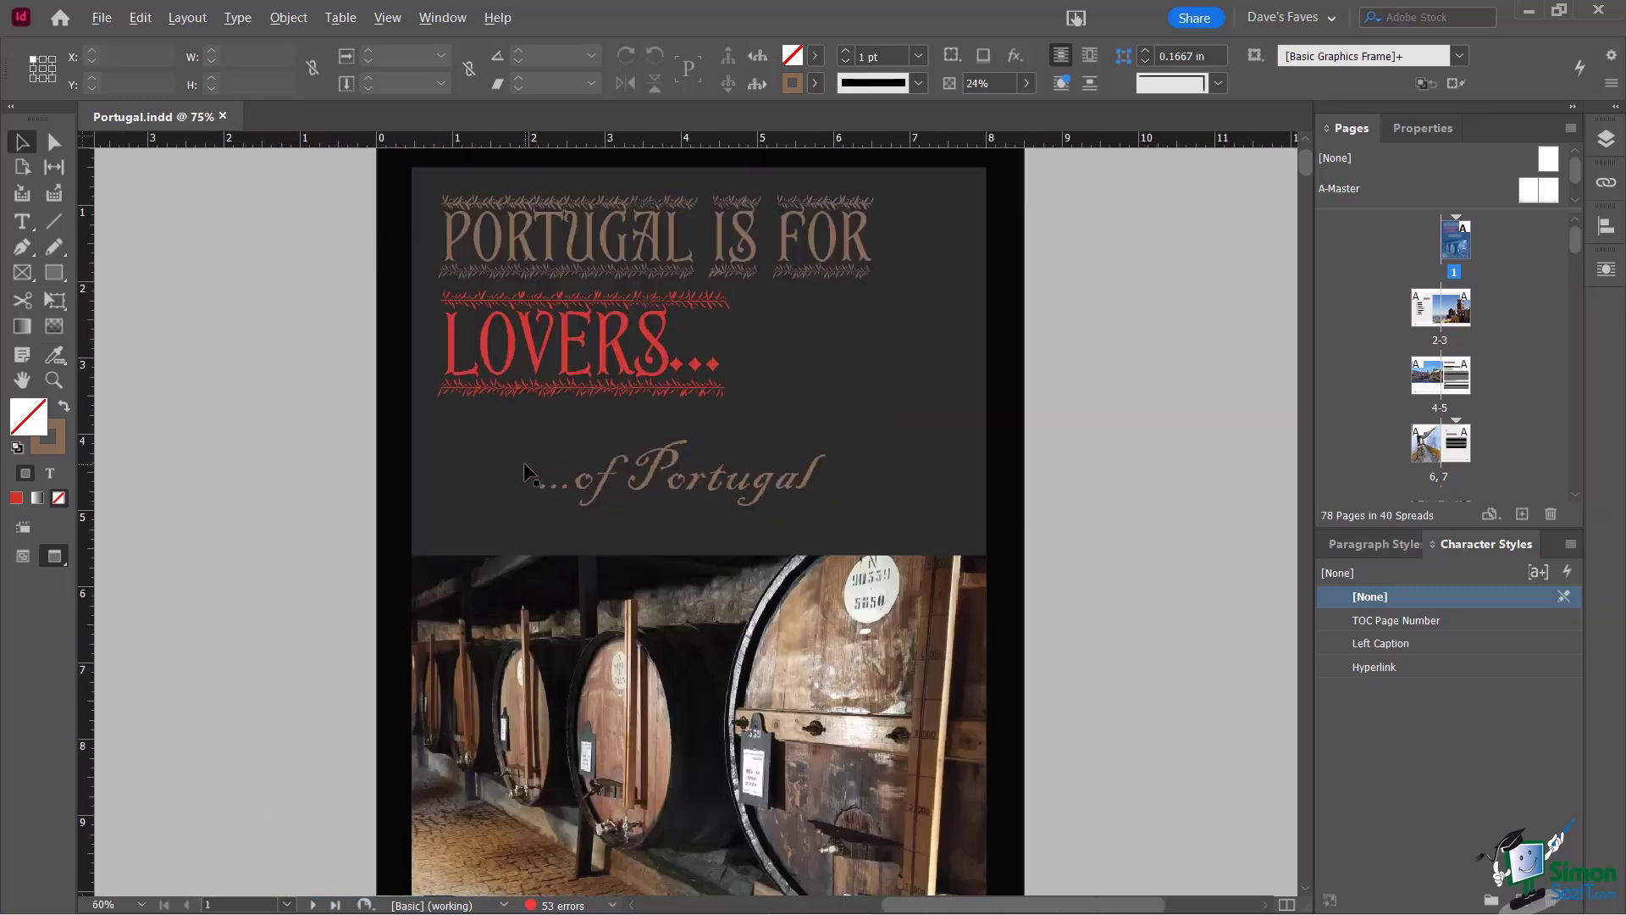
scroll(523, 460, "up", 1)
scroll(523, 461, "up", 2)
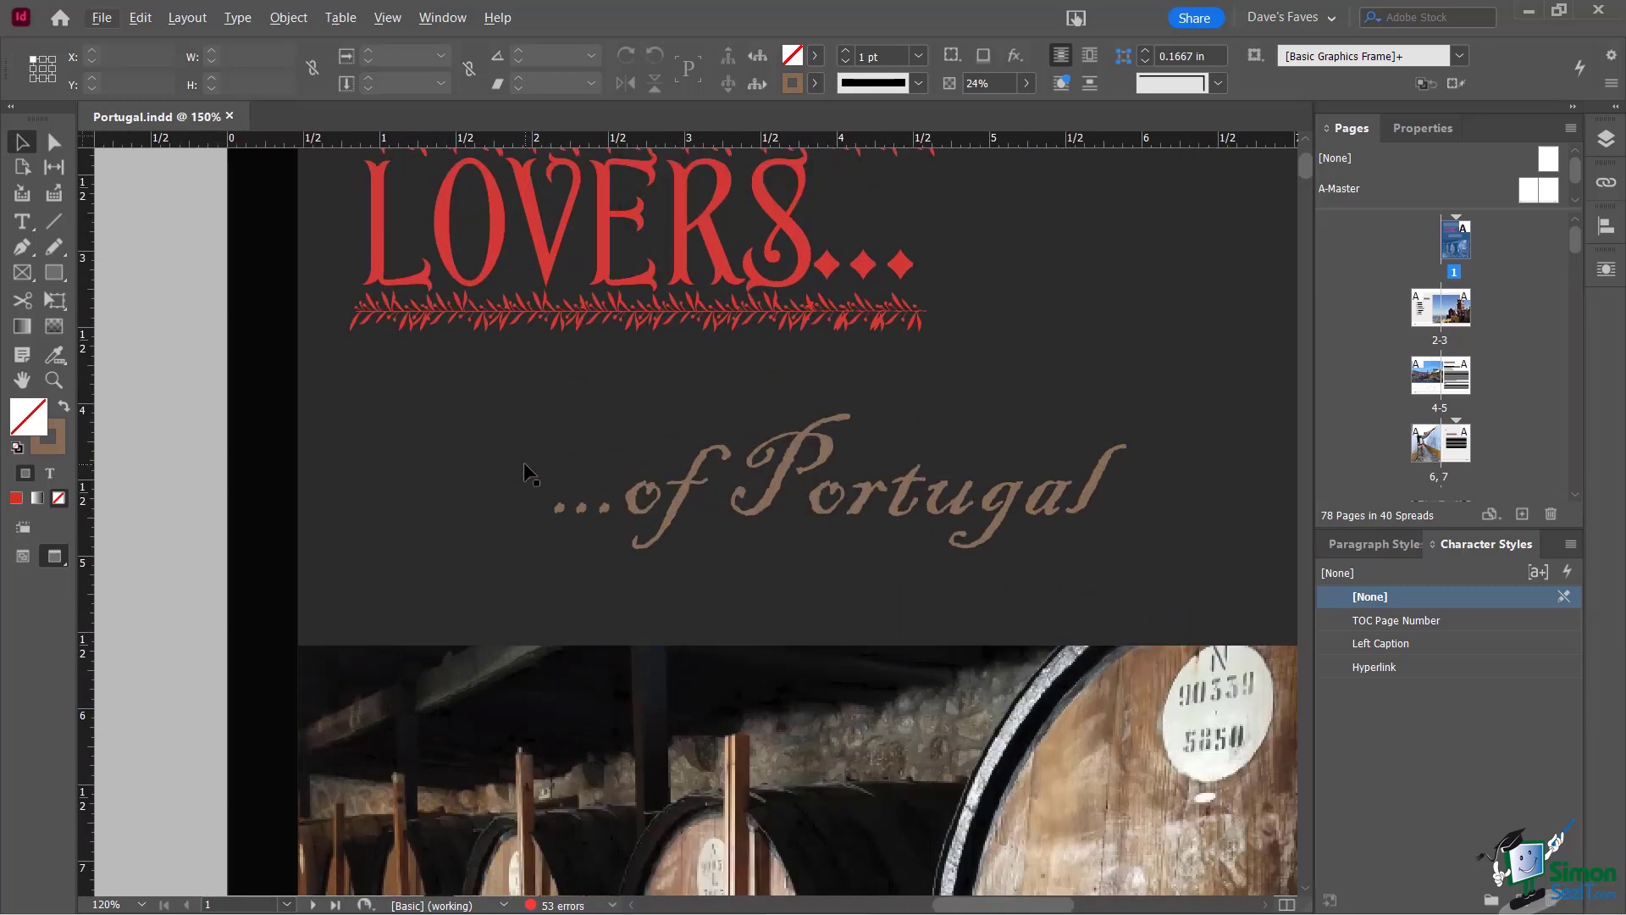
scroll(523, 461, "down", 3)
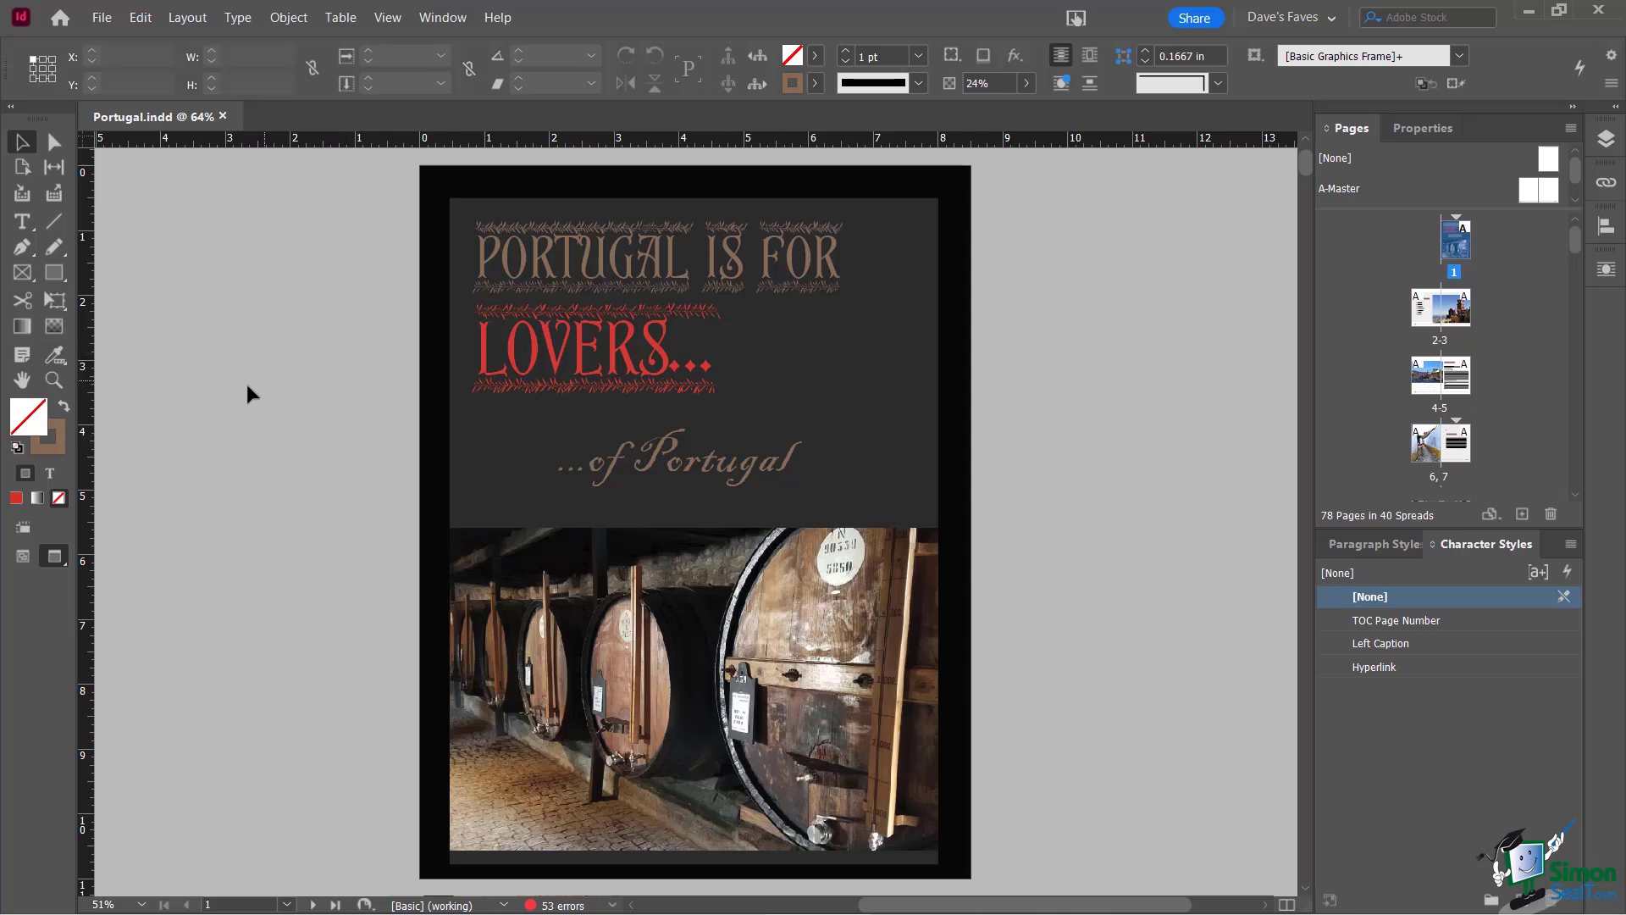
Switch the cover back and forth between Normal and Preview screen modes, finishing in Preview
key("w")
key("shift+w")
key("w")
key("w")
key("w")
key("w")
key("w")
key("w")
key("w")
key("w")
key("w")
key("w")
key("w")
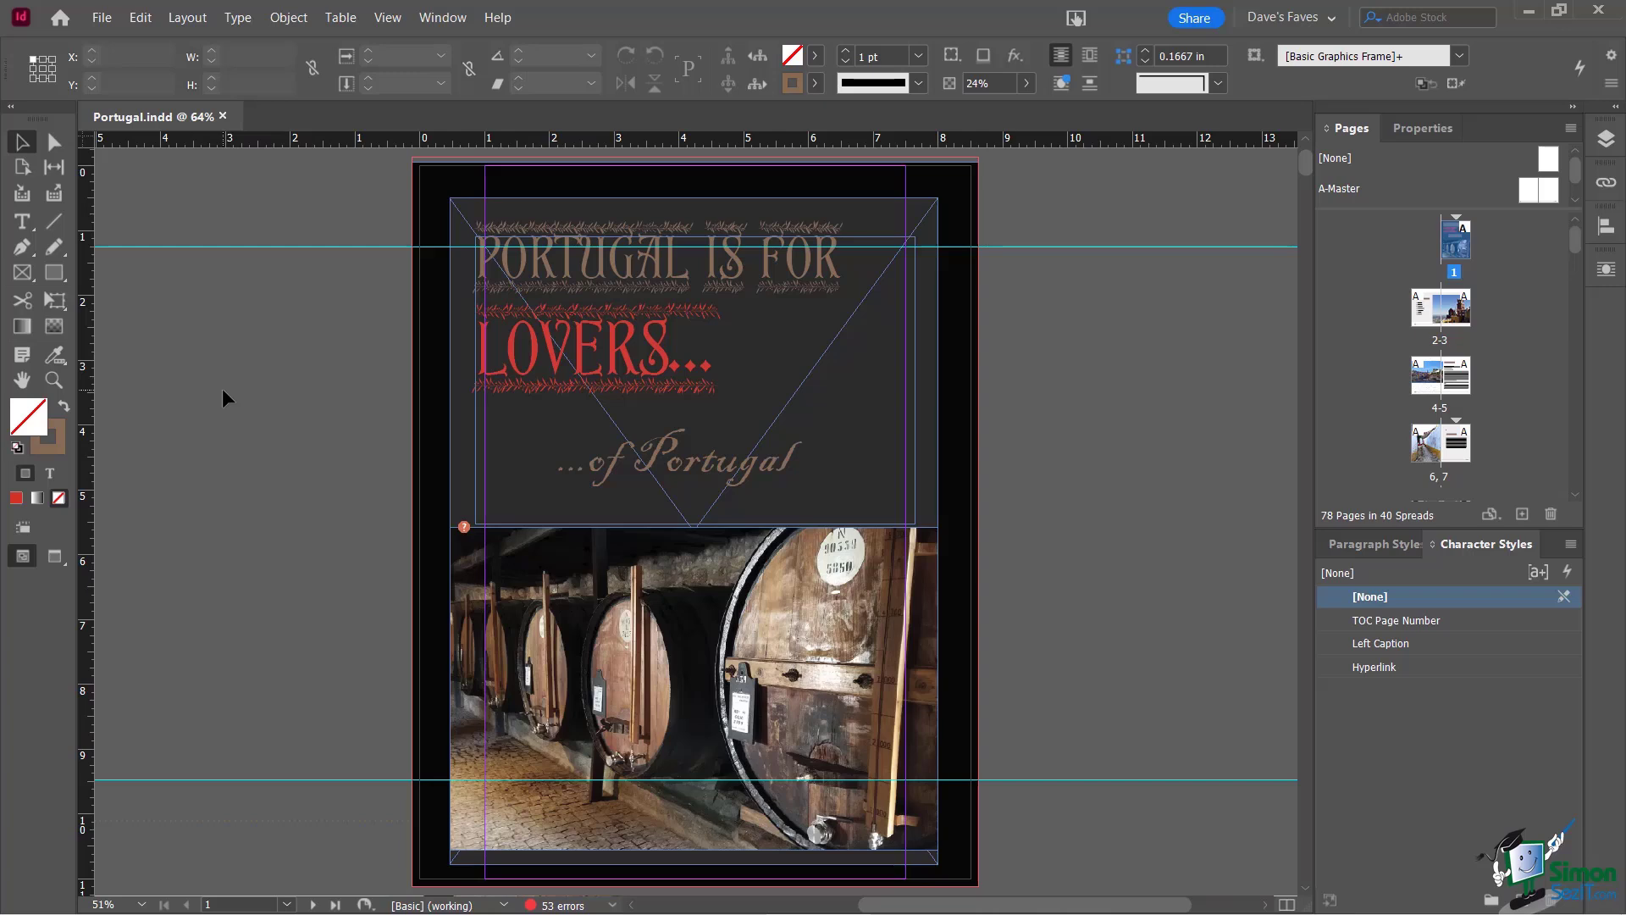
key("w")
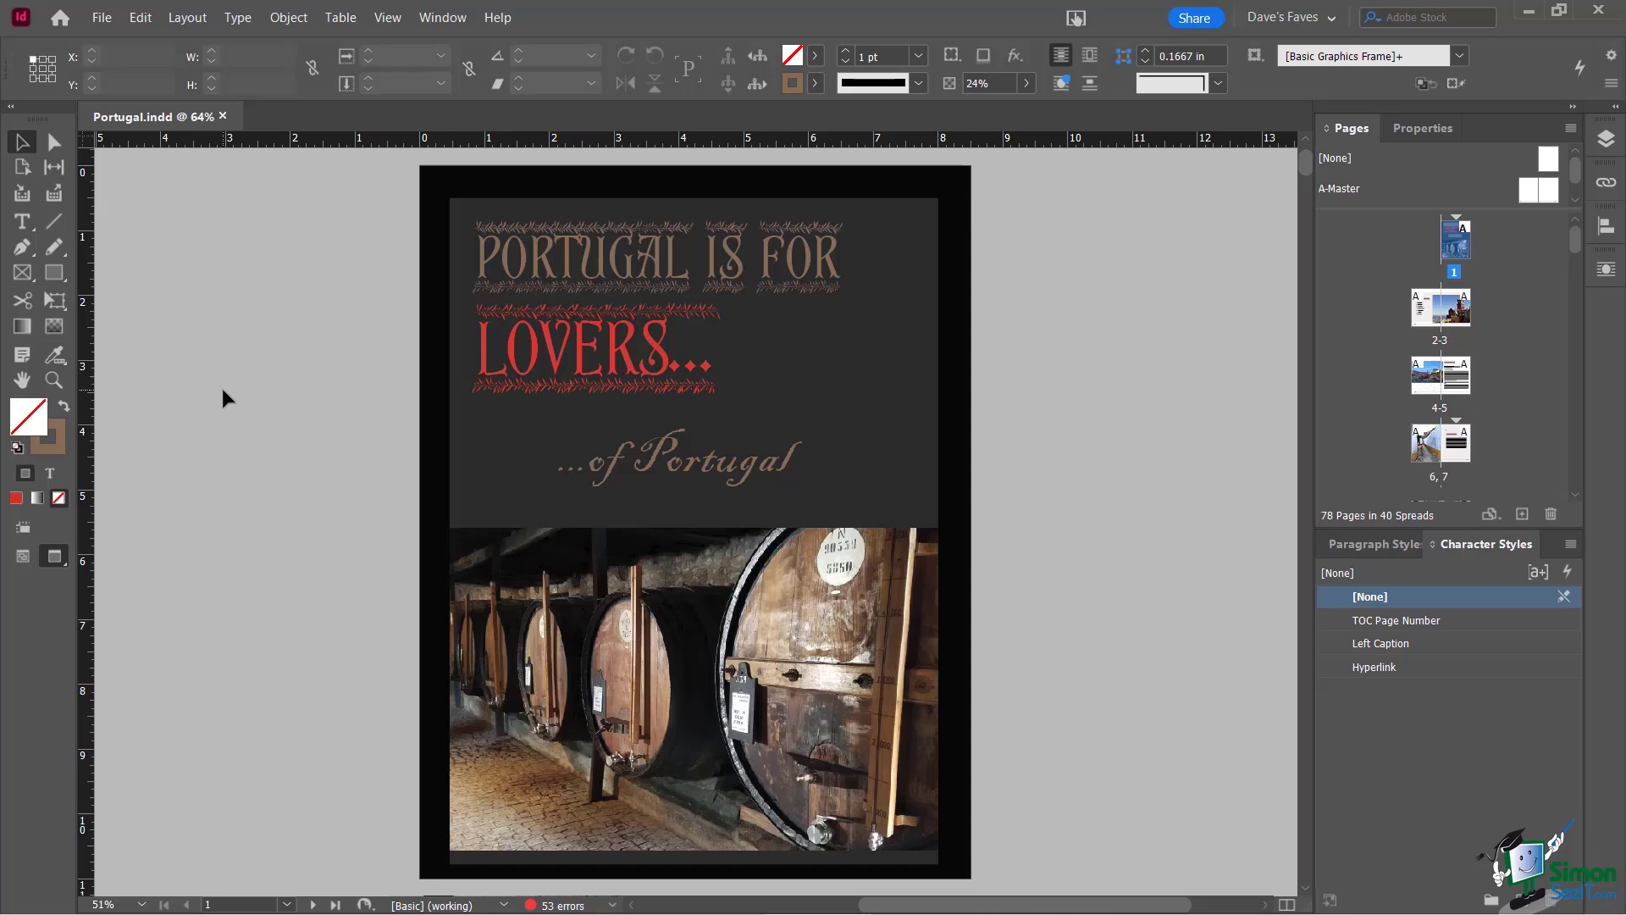
key("w")
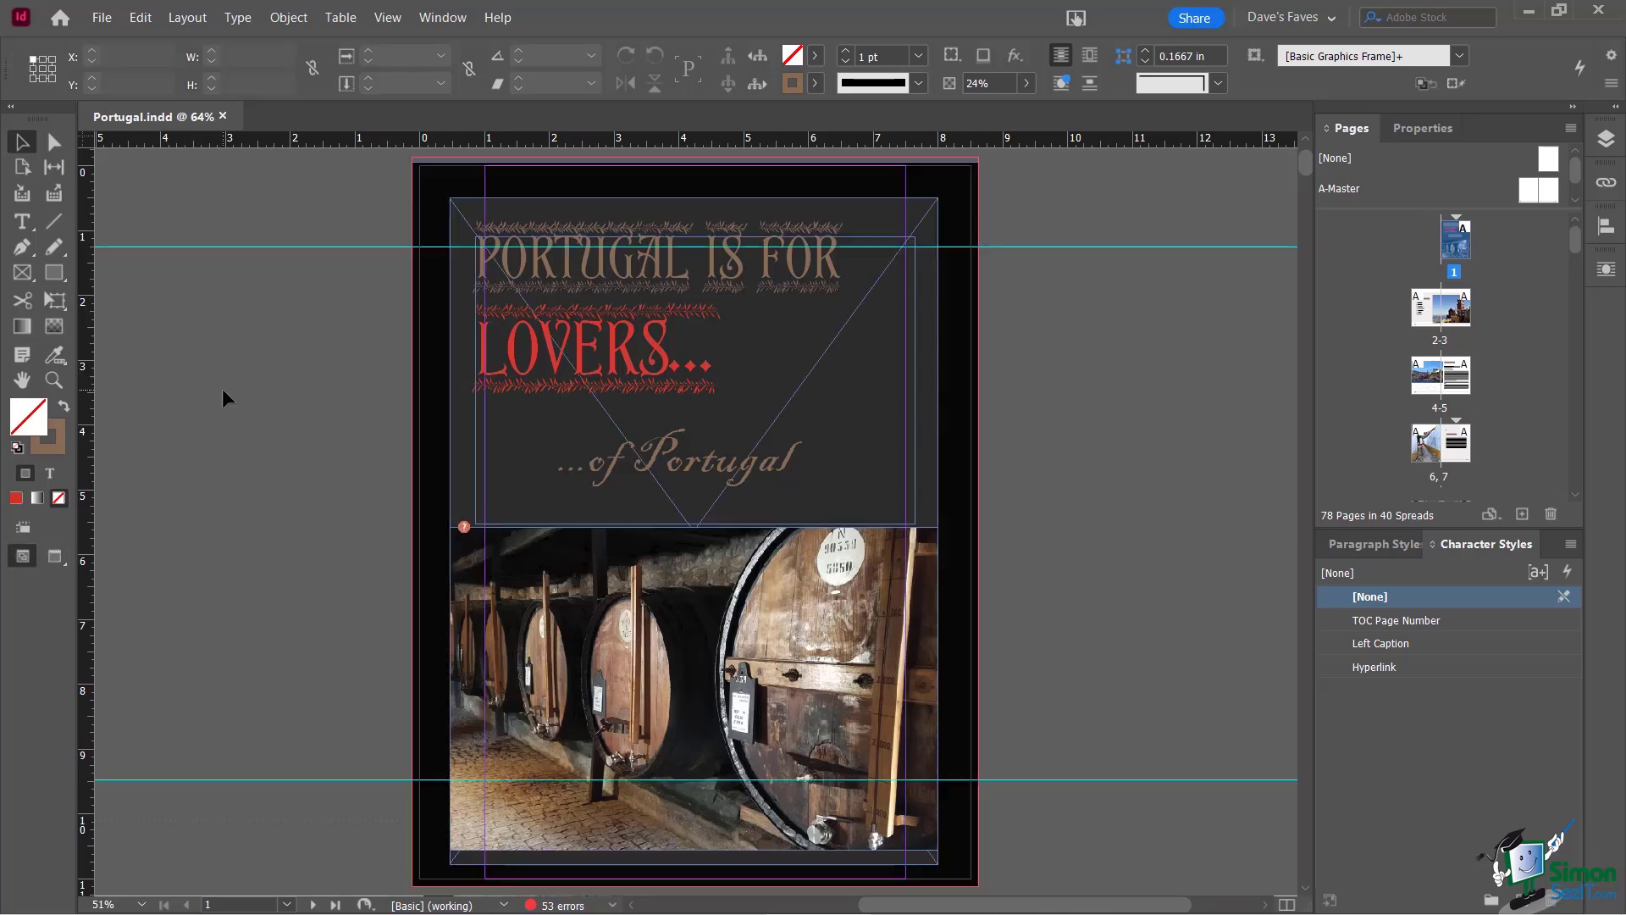
key("w")
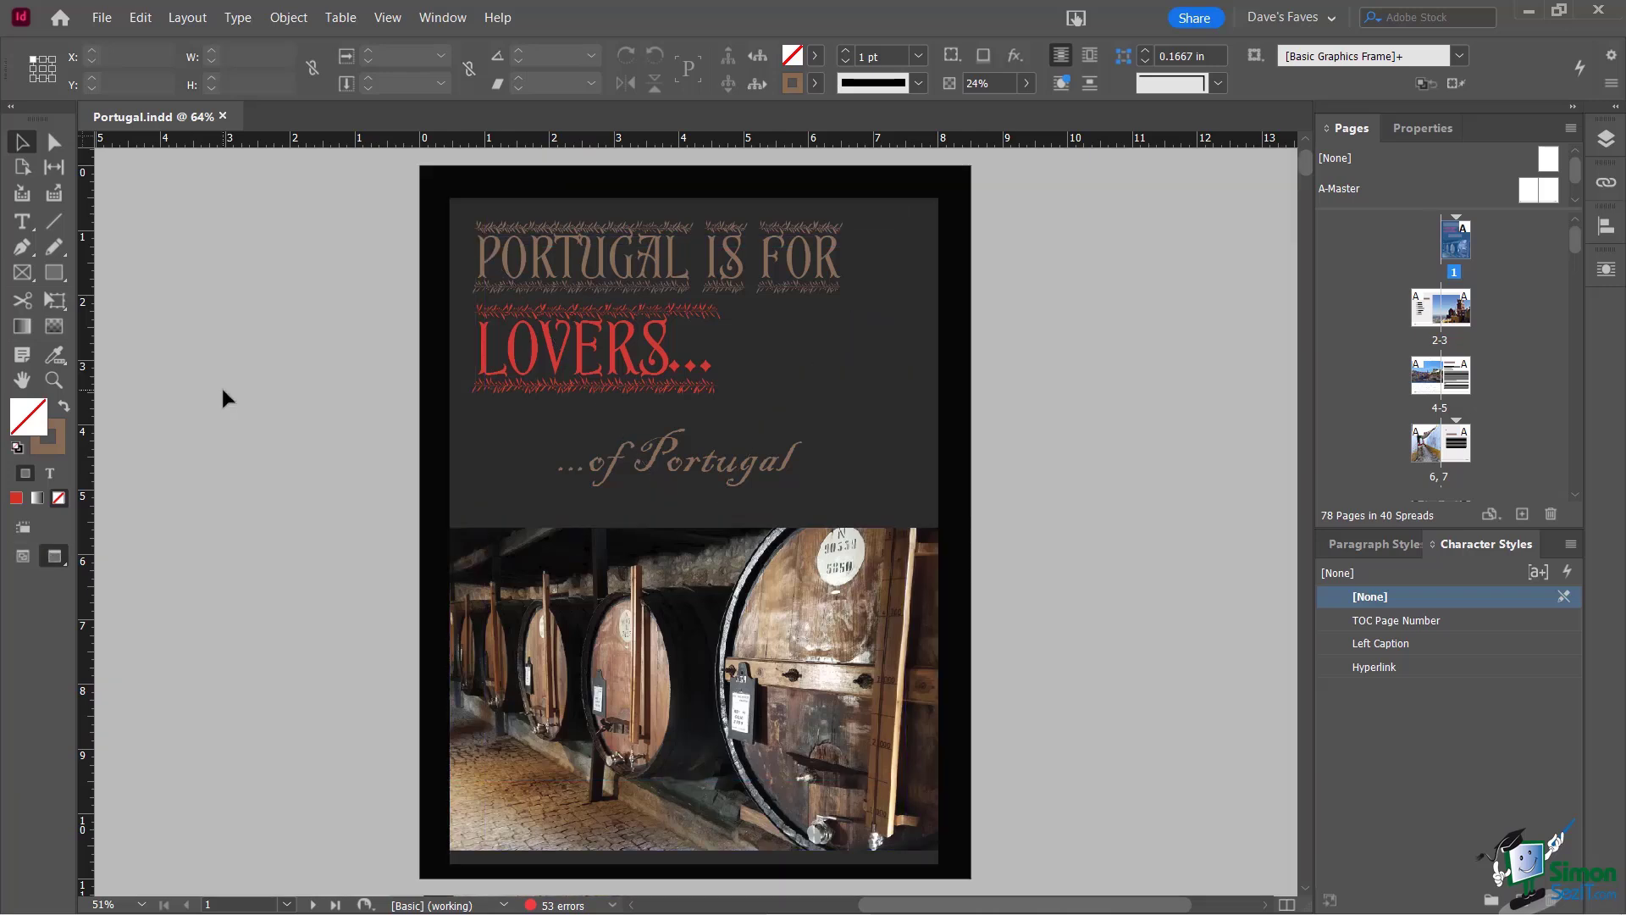
key("w")
key("w")
View the document in Presentation mode and advance from the cover to the spread on pages 6 and 7
key("shift+w")
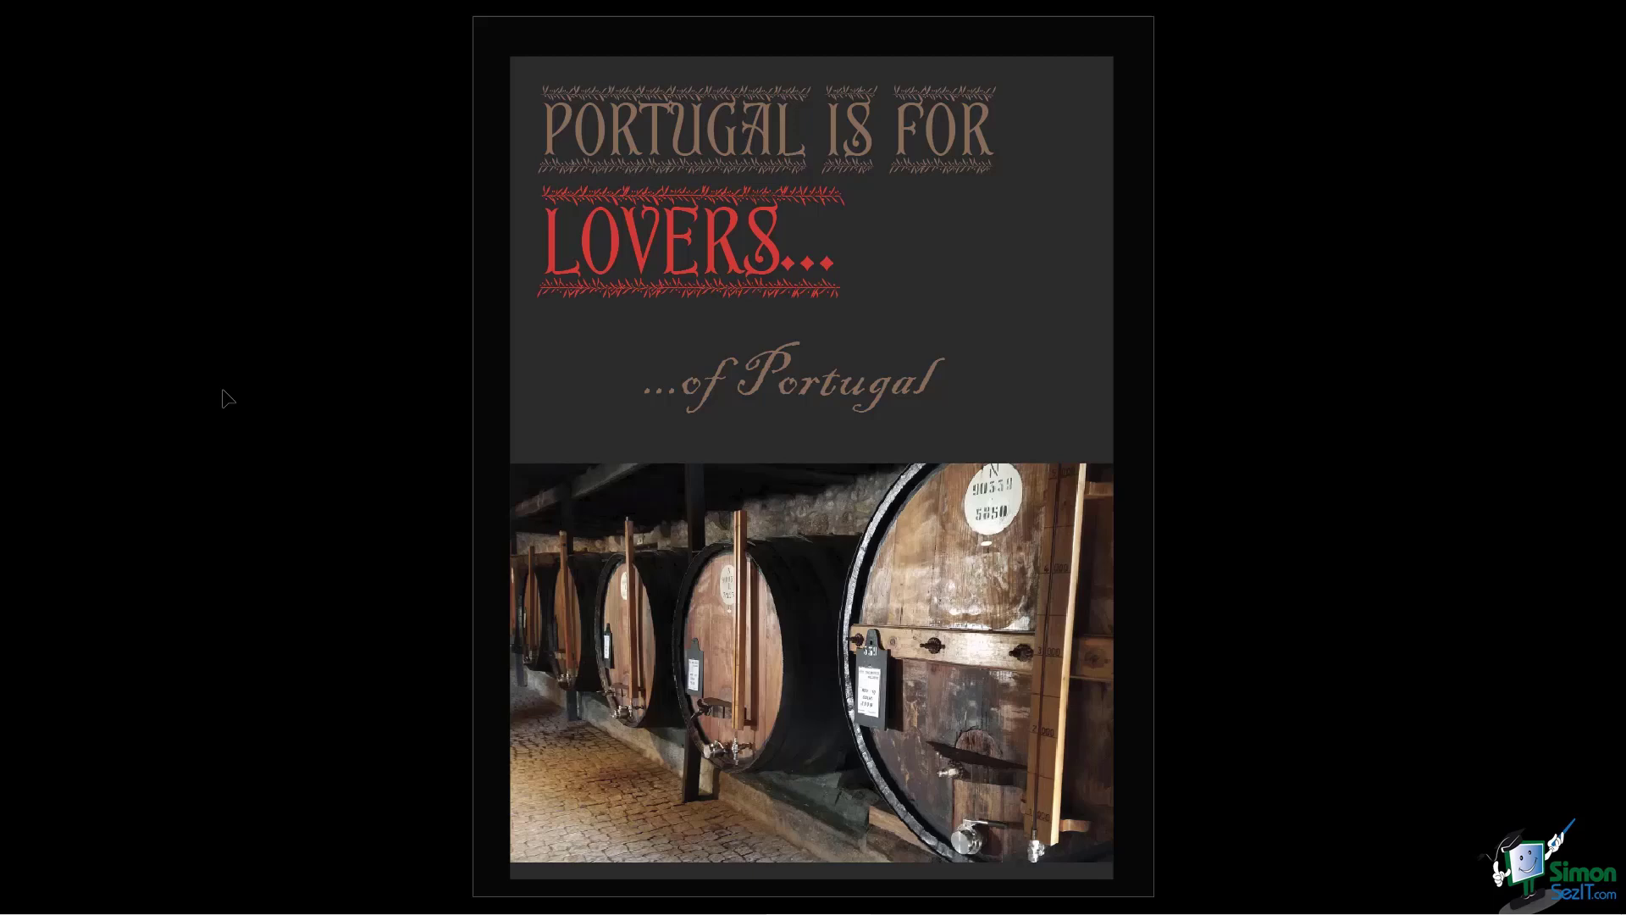
key("Right")
key("Right")
key("Right")
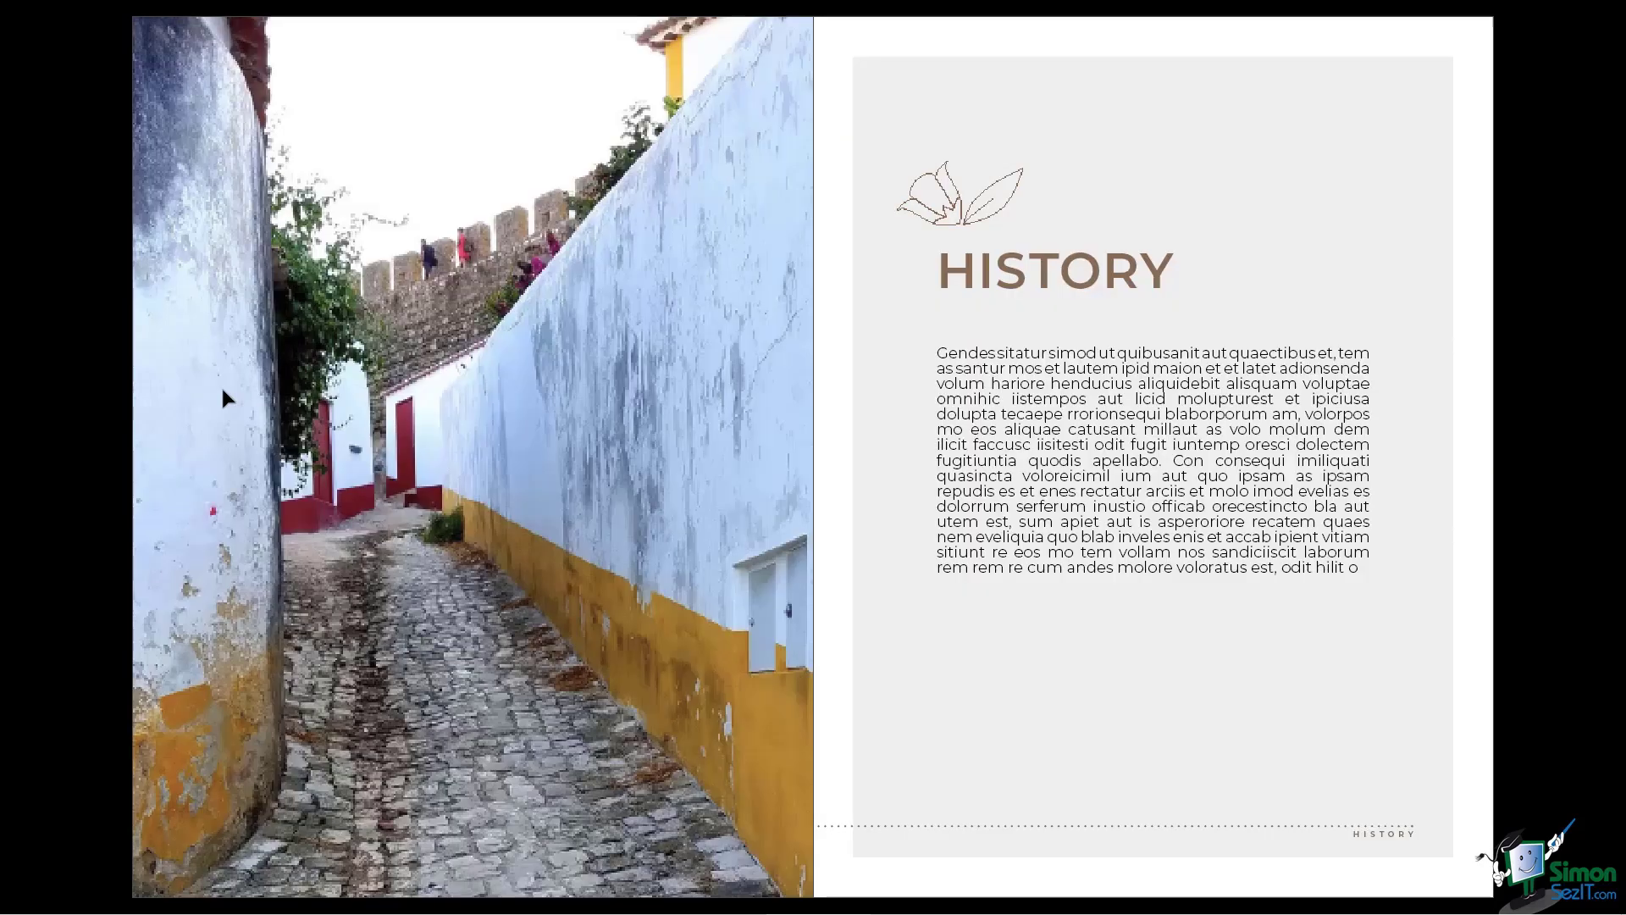
Page back and forth through the presented spreads, return to the cover and exit Presentation mode
key("Right")
key("Left")
key("Left")
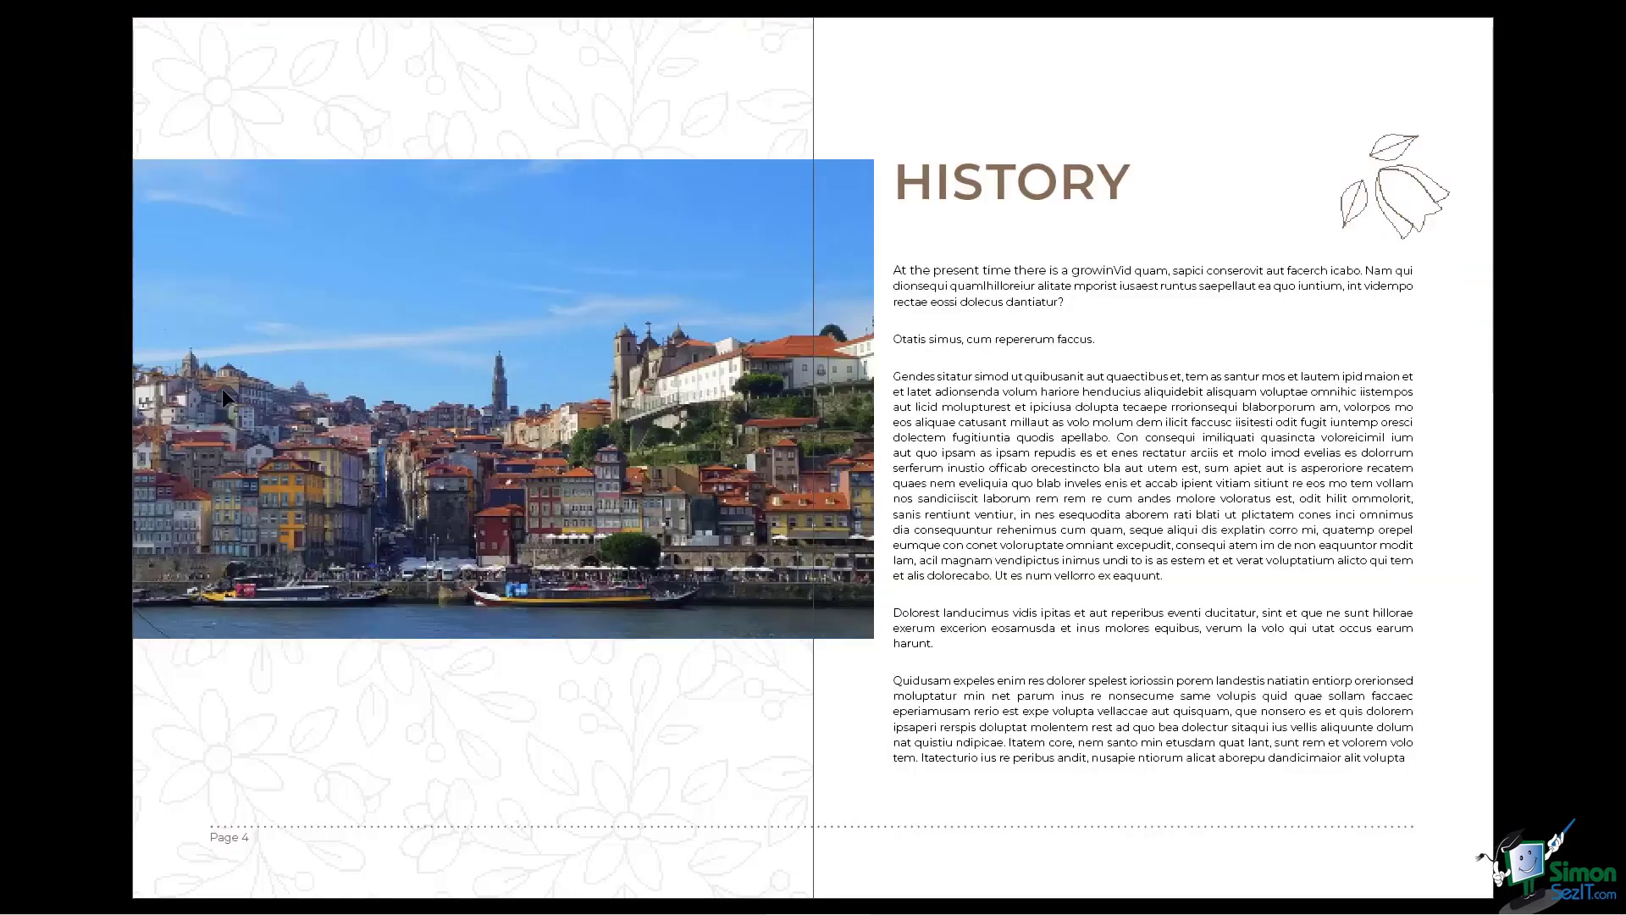
key("Left")
key("Right")
key("Left")
key("Left")
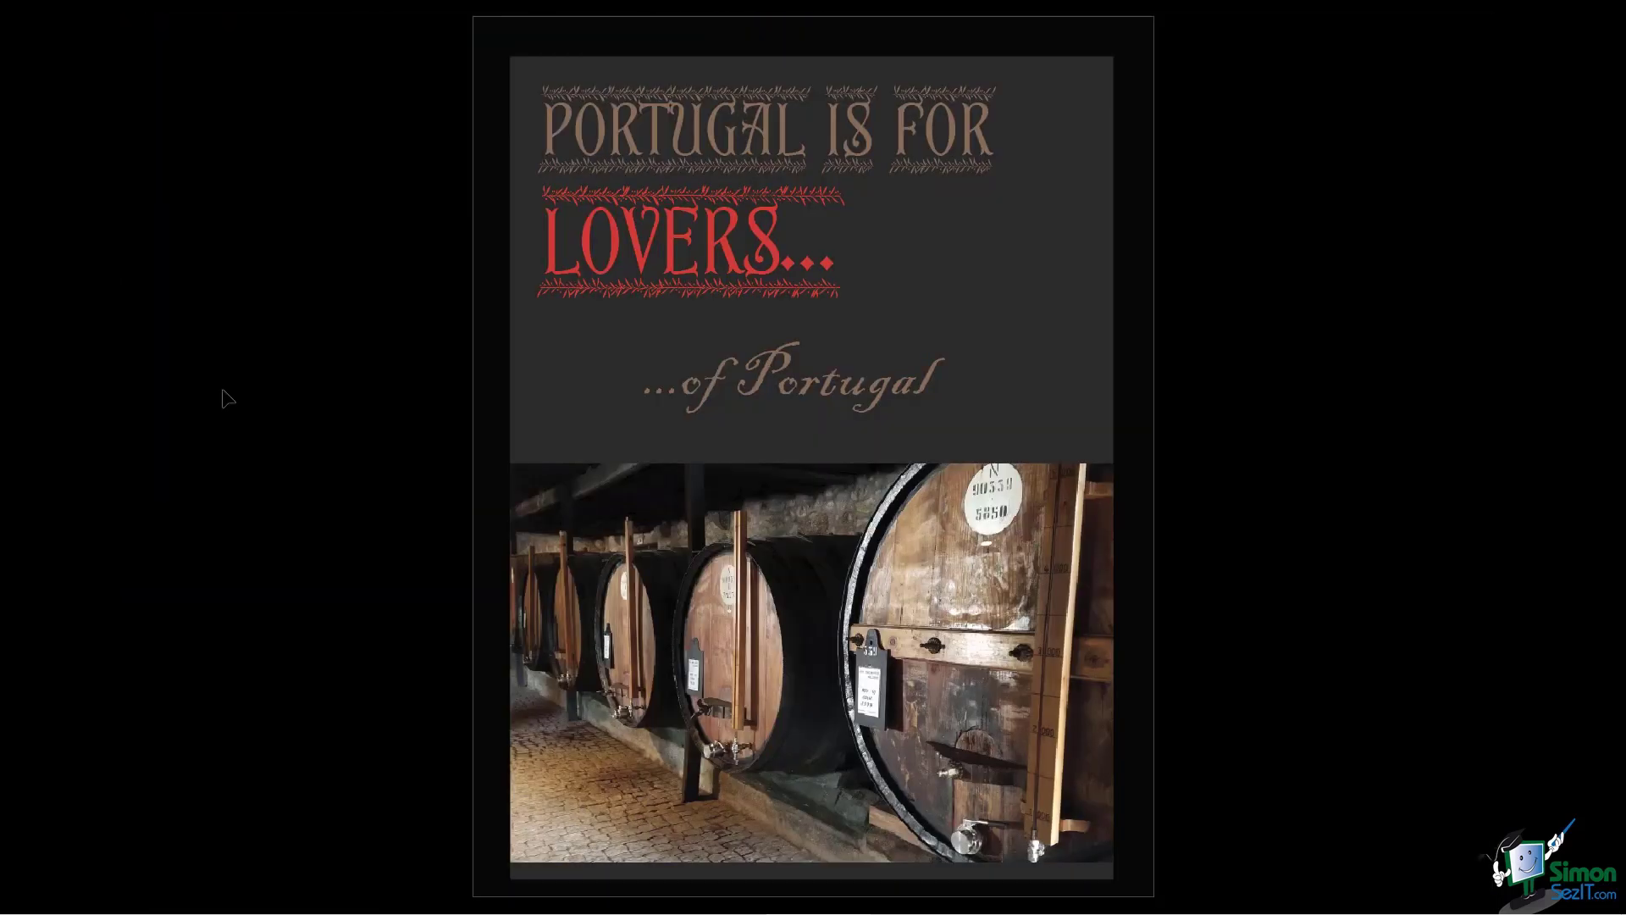
key("Right")
key("Left")
key("Escape")
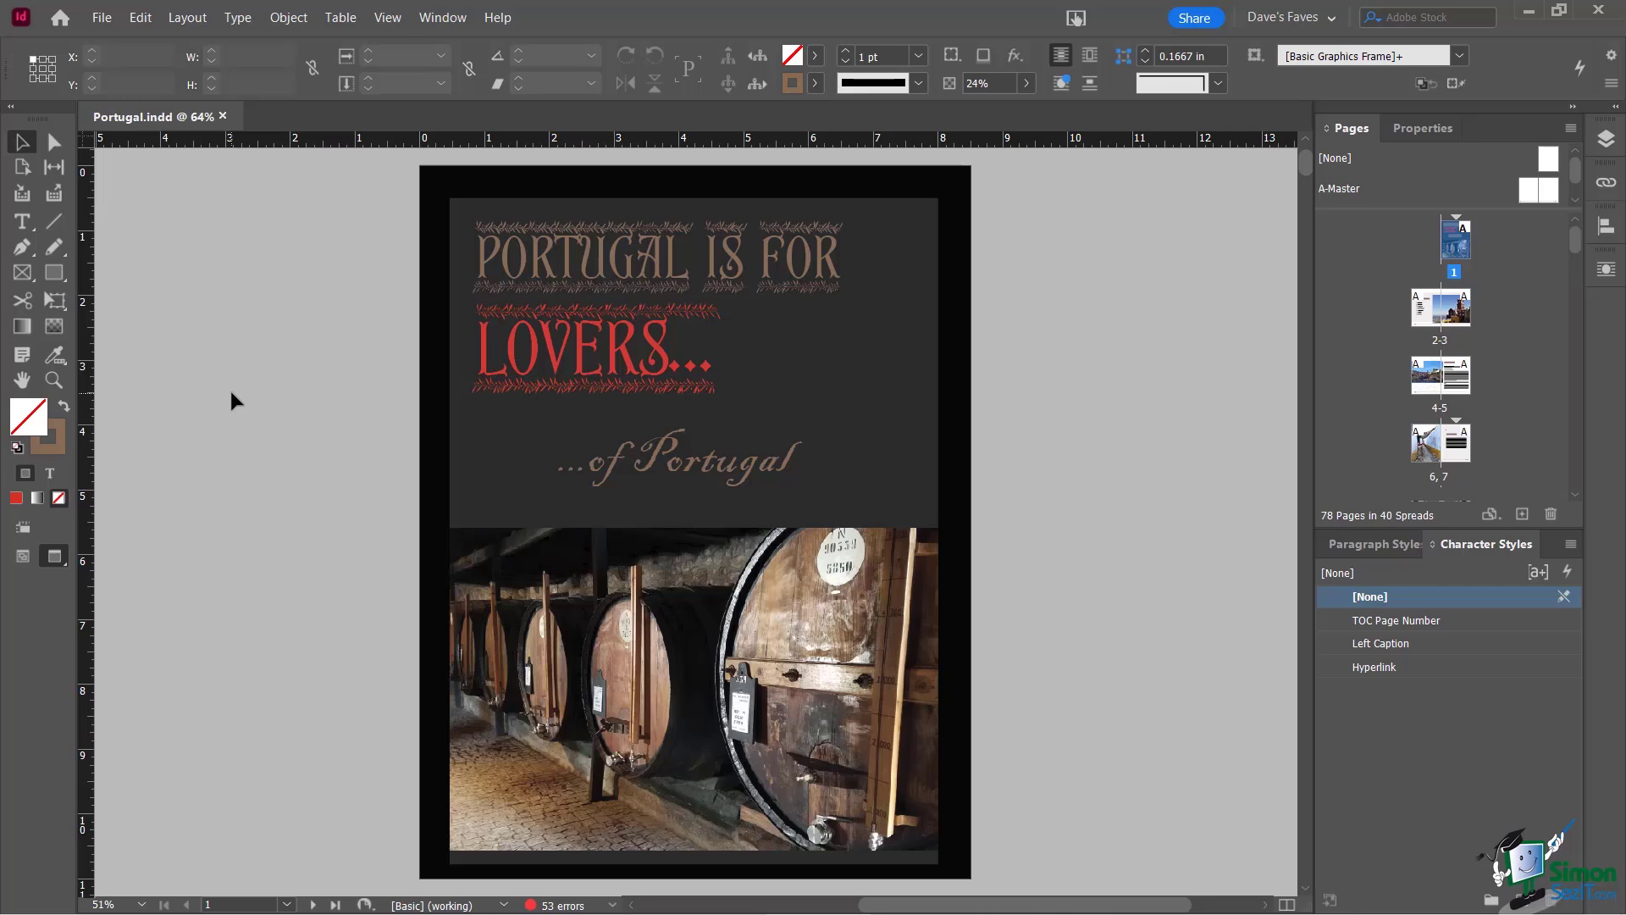
Hide and show all panels and toolbars around the cover page several times, finishing with them shown
key("Tab")
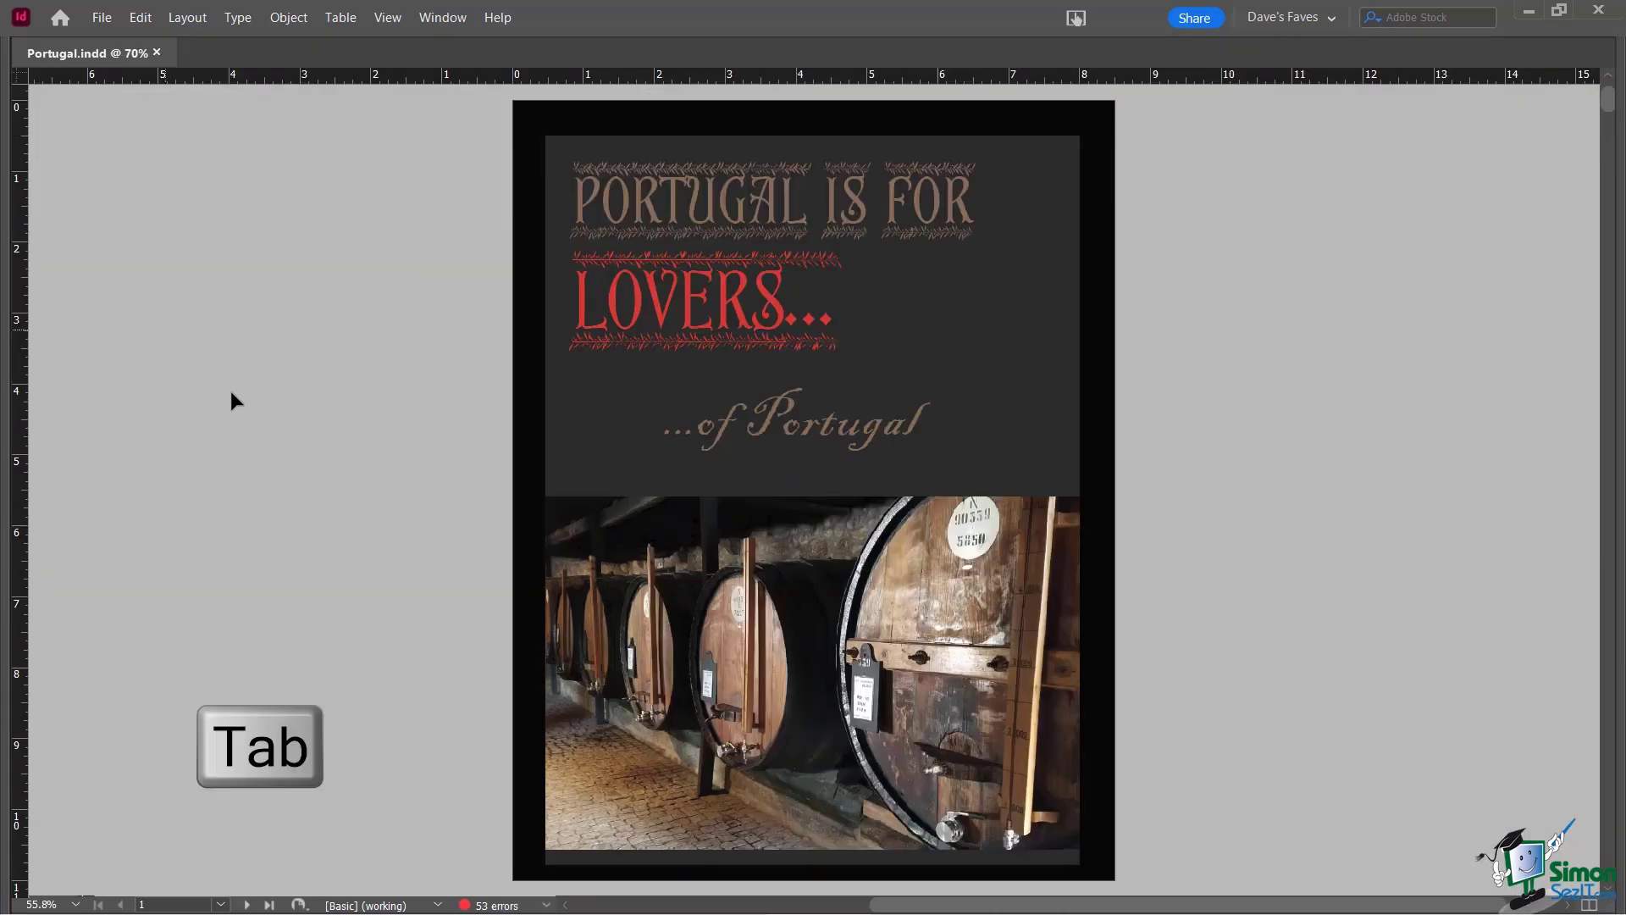
key("Tab")
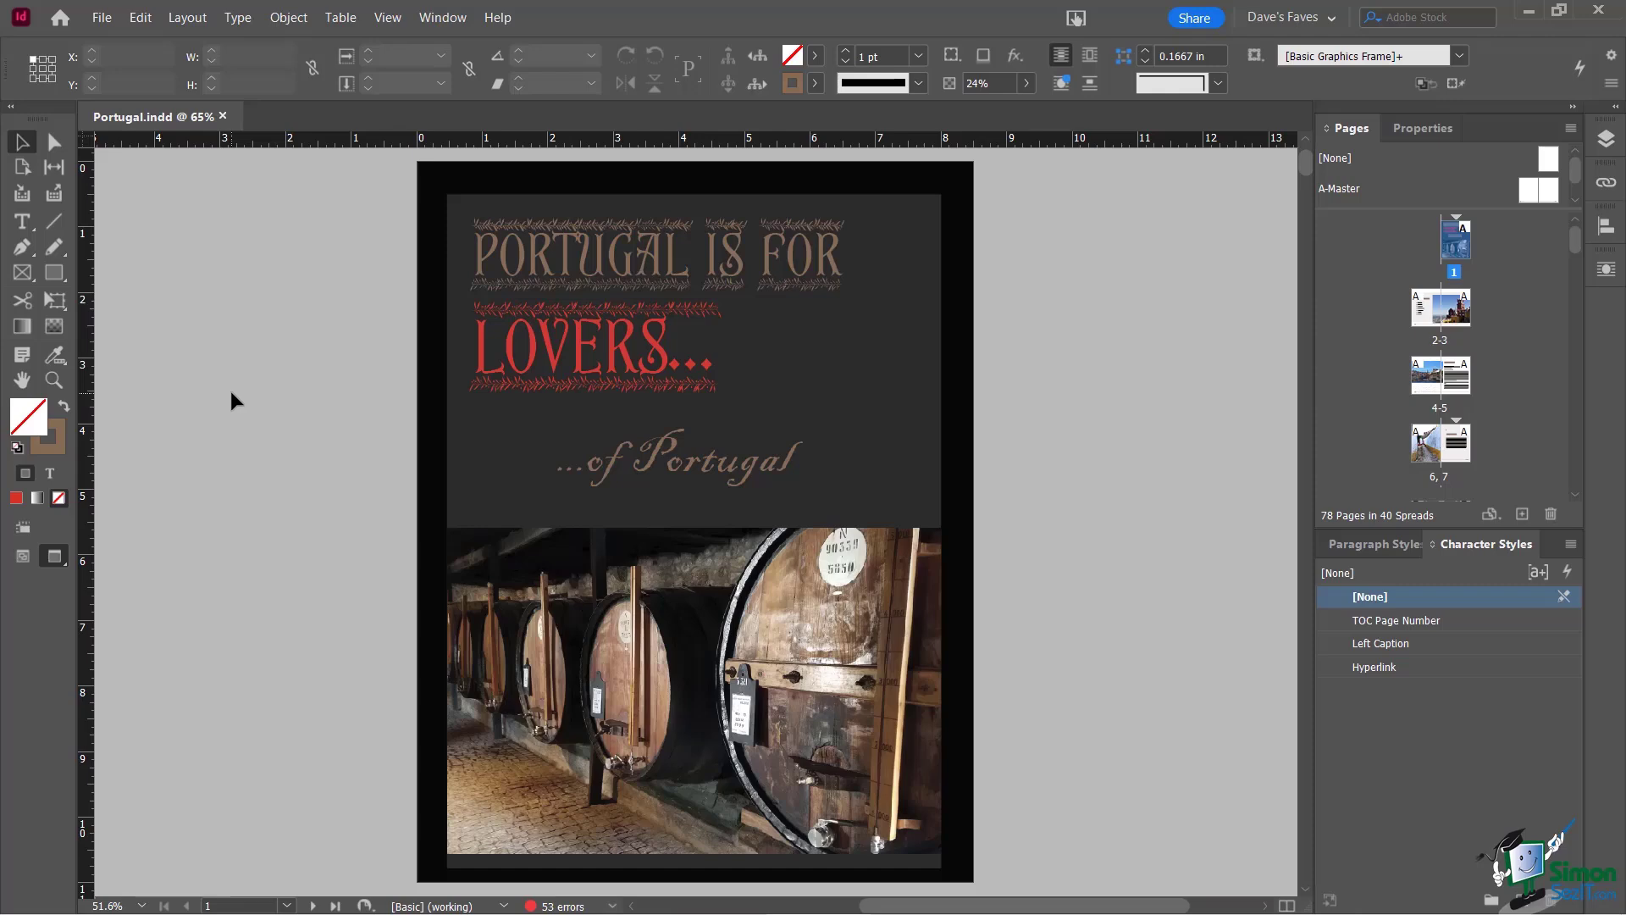
key("Tab")
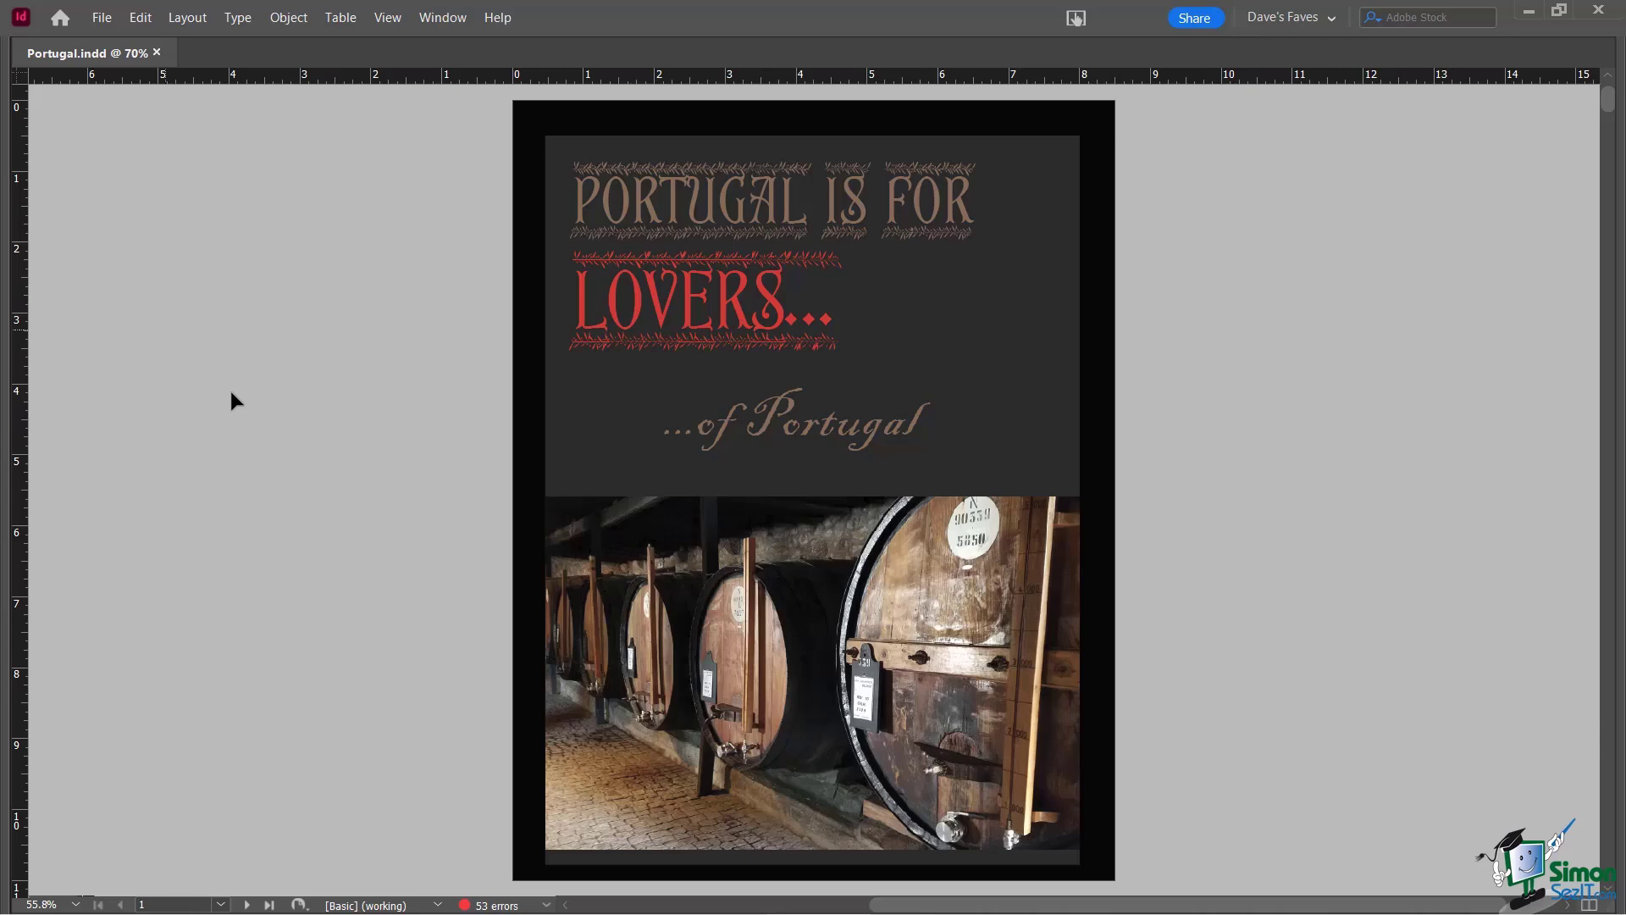
key("Tab")
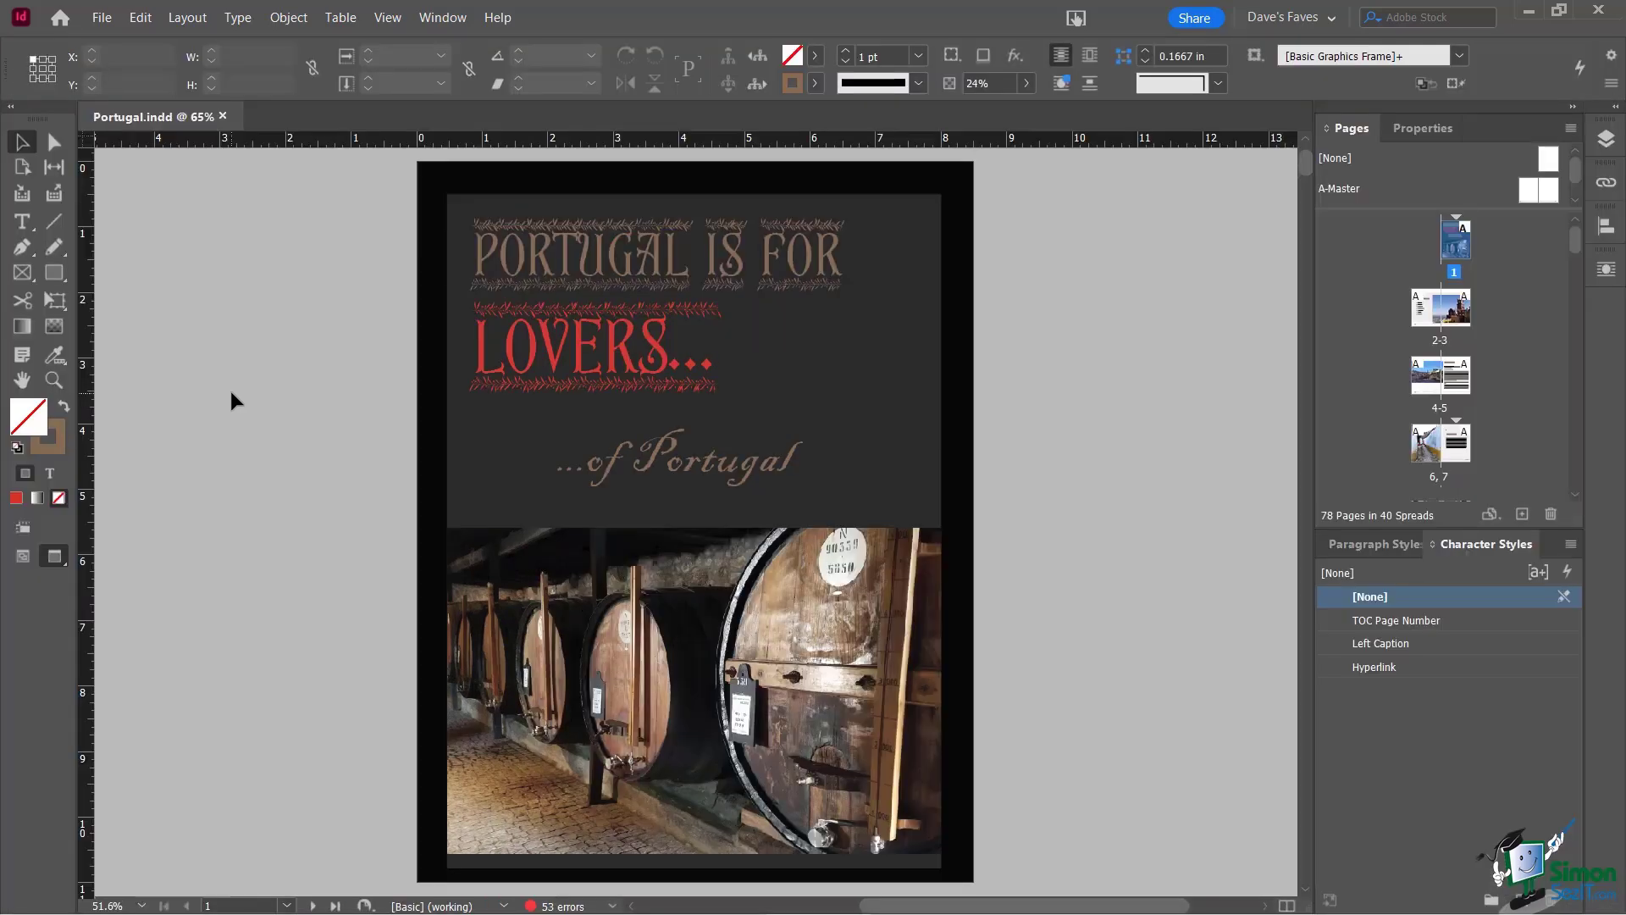
key("Tab")
key("Tab")
key("Tab")
key("Tab")
key("Tab")
key("Tab")
key("Tab")
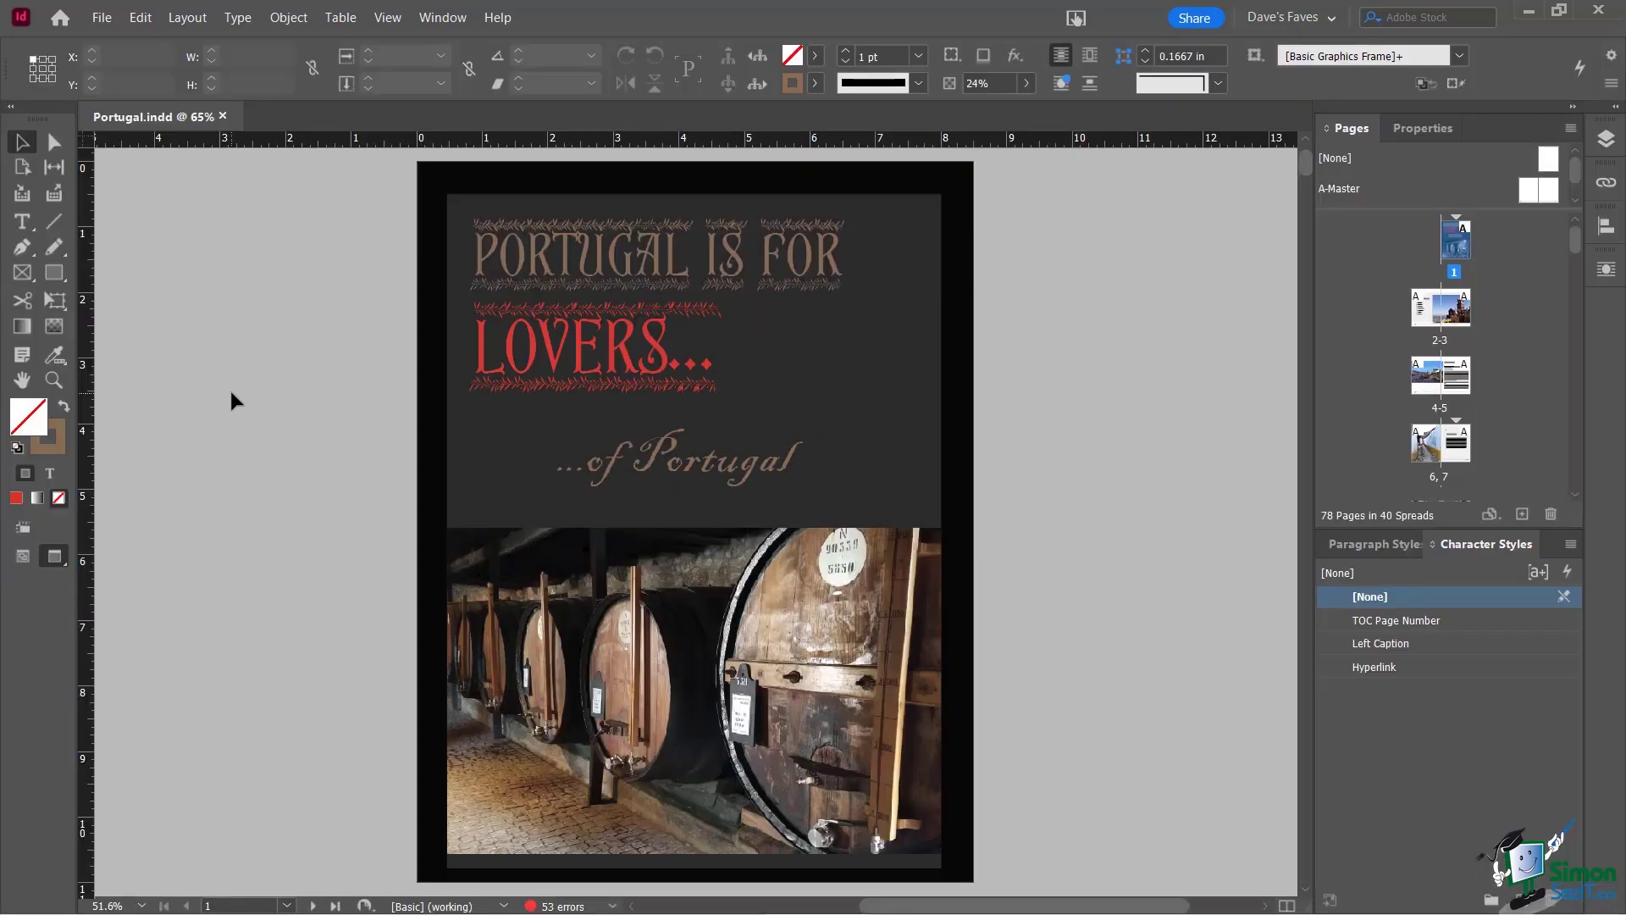
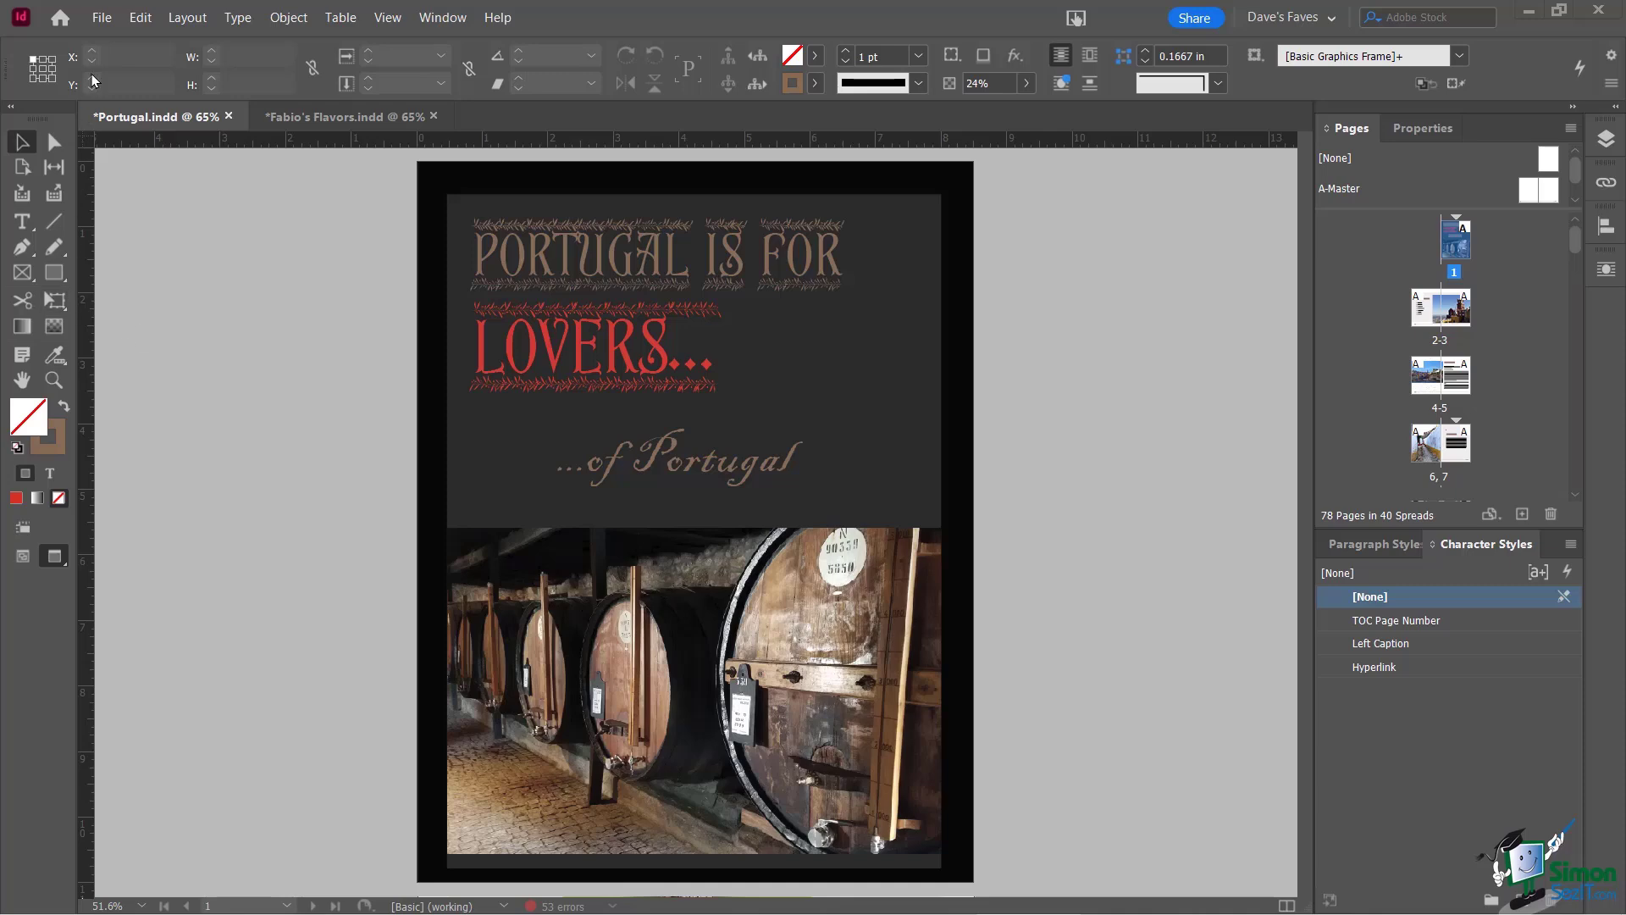
Start a new document and move the New Document dialog slightly higher on the screen
left_click(103, 18)
mouse_move(131, 43)
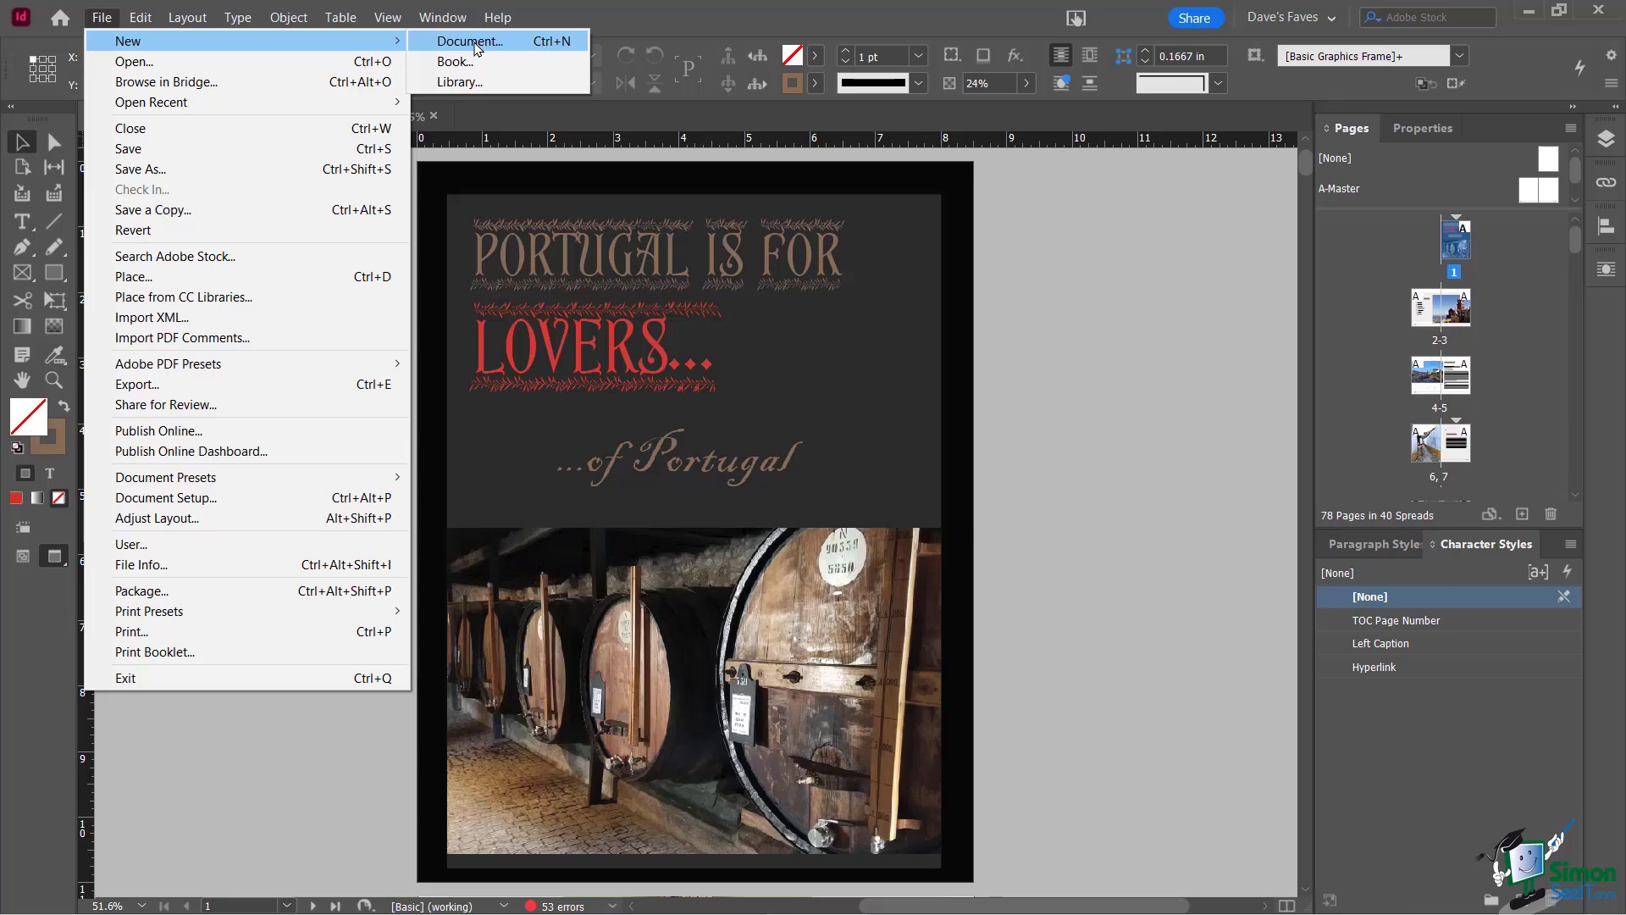
key("ctrl+n")
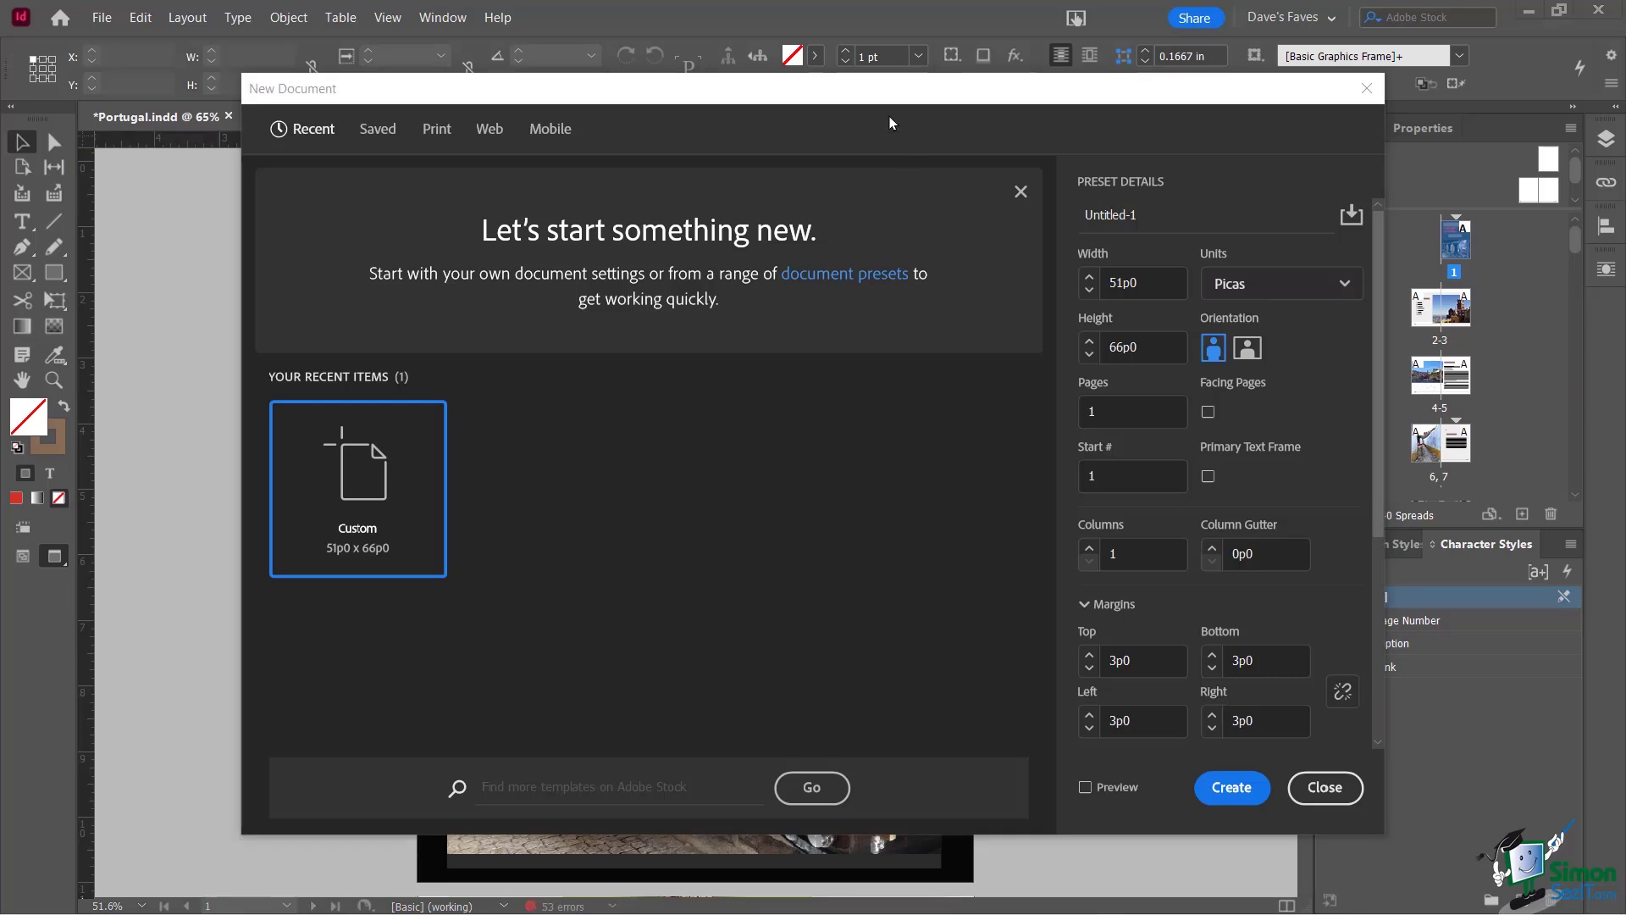
left_click_drag(857, 95, 799, 57)
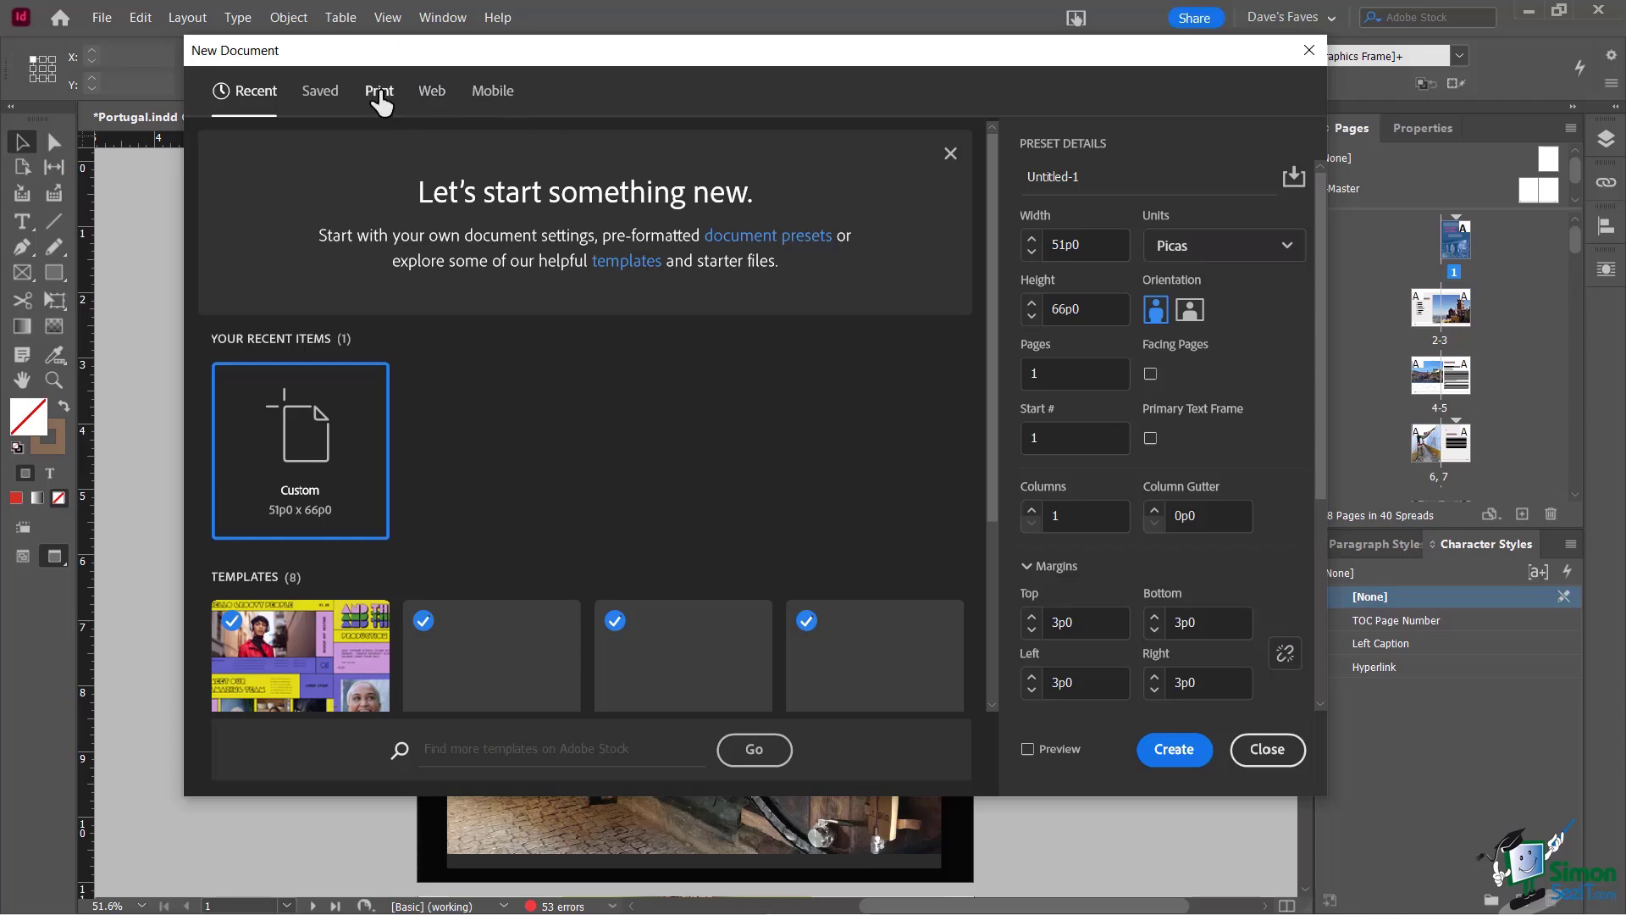
Look through the Print, Web, Mobile and Saved document presets, then return to the recent items
left_click(378, 93)
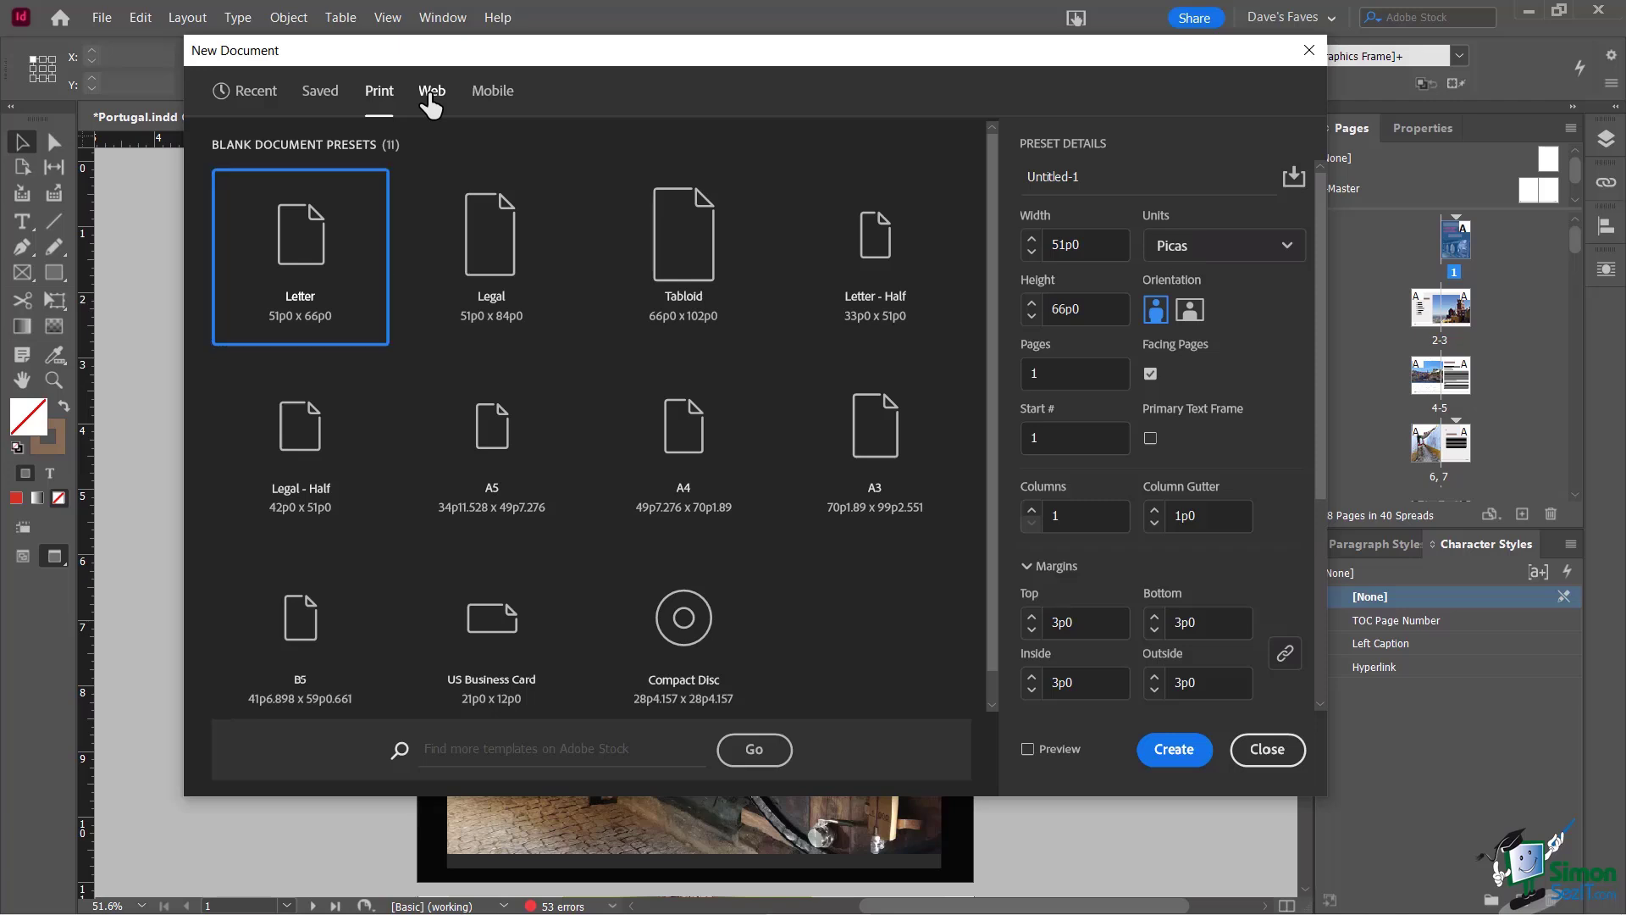
left_click(431, 95)
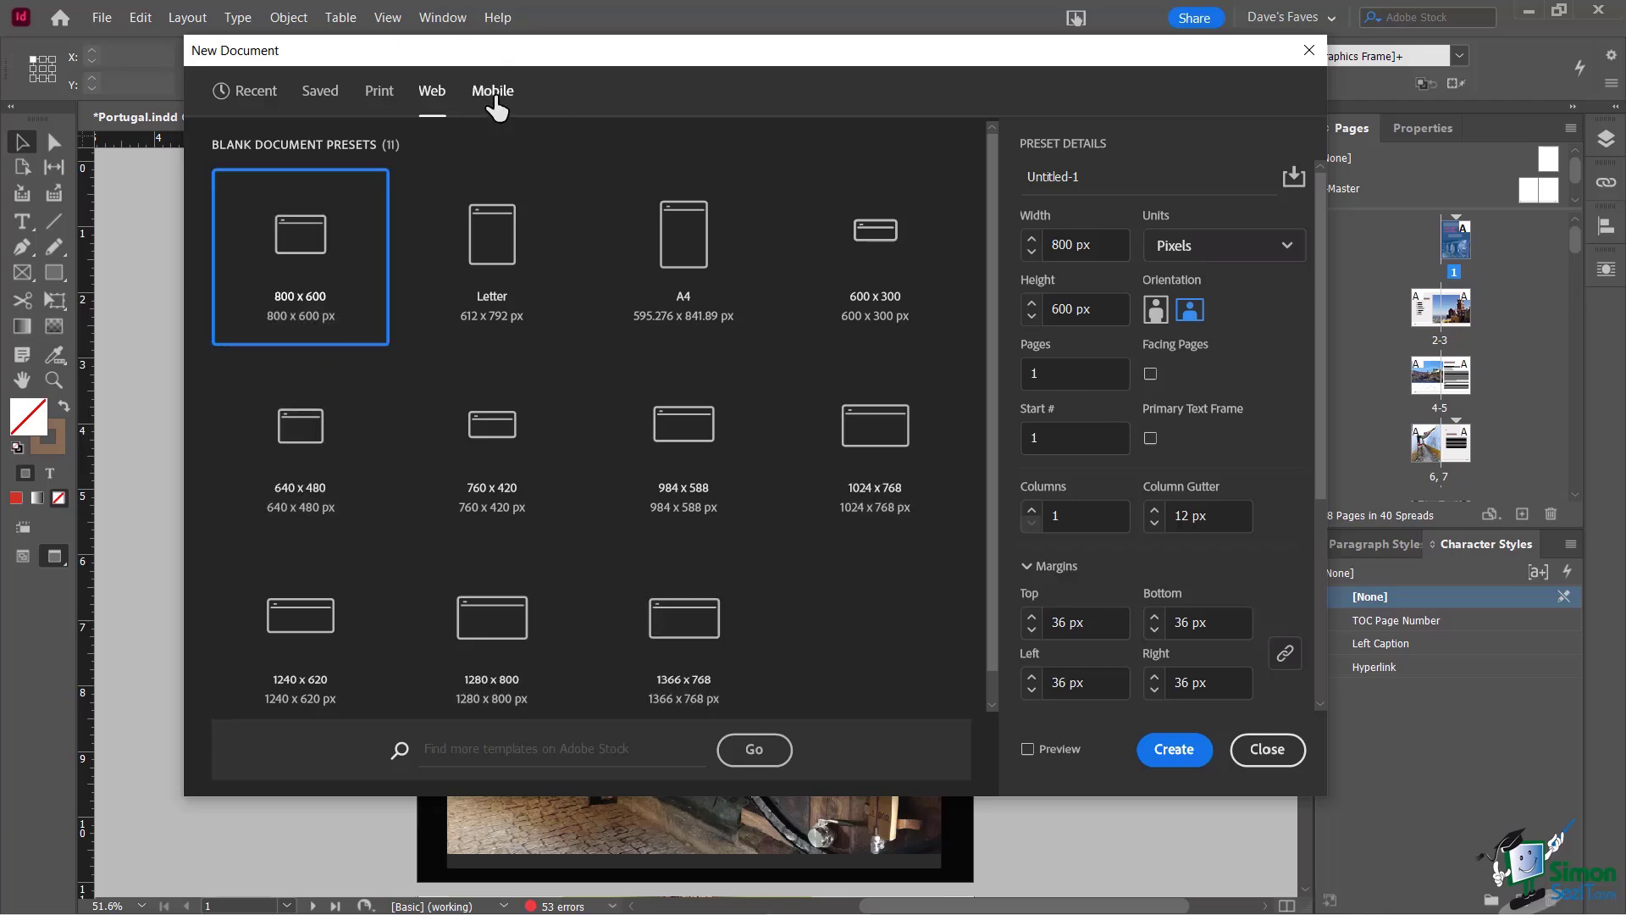
left_click(494, 93)
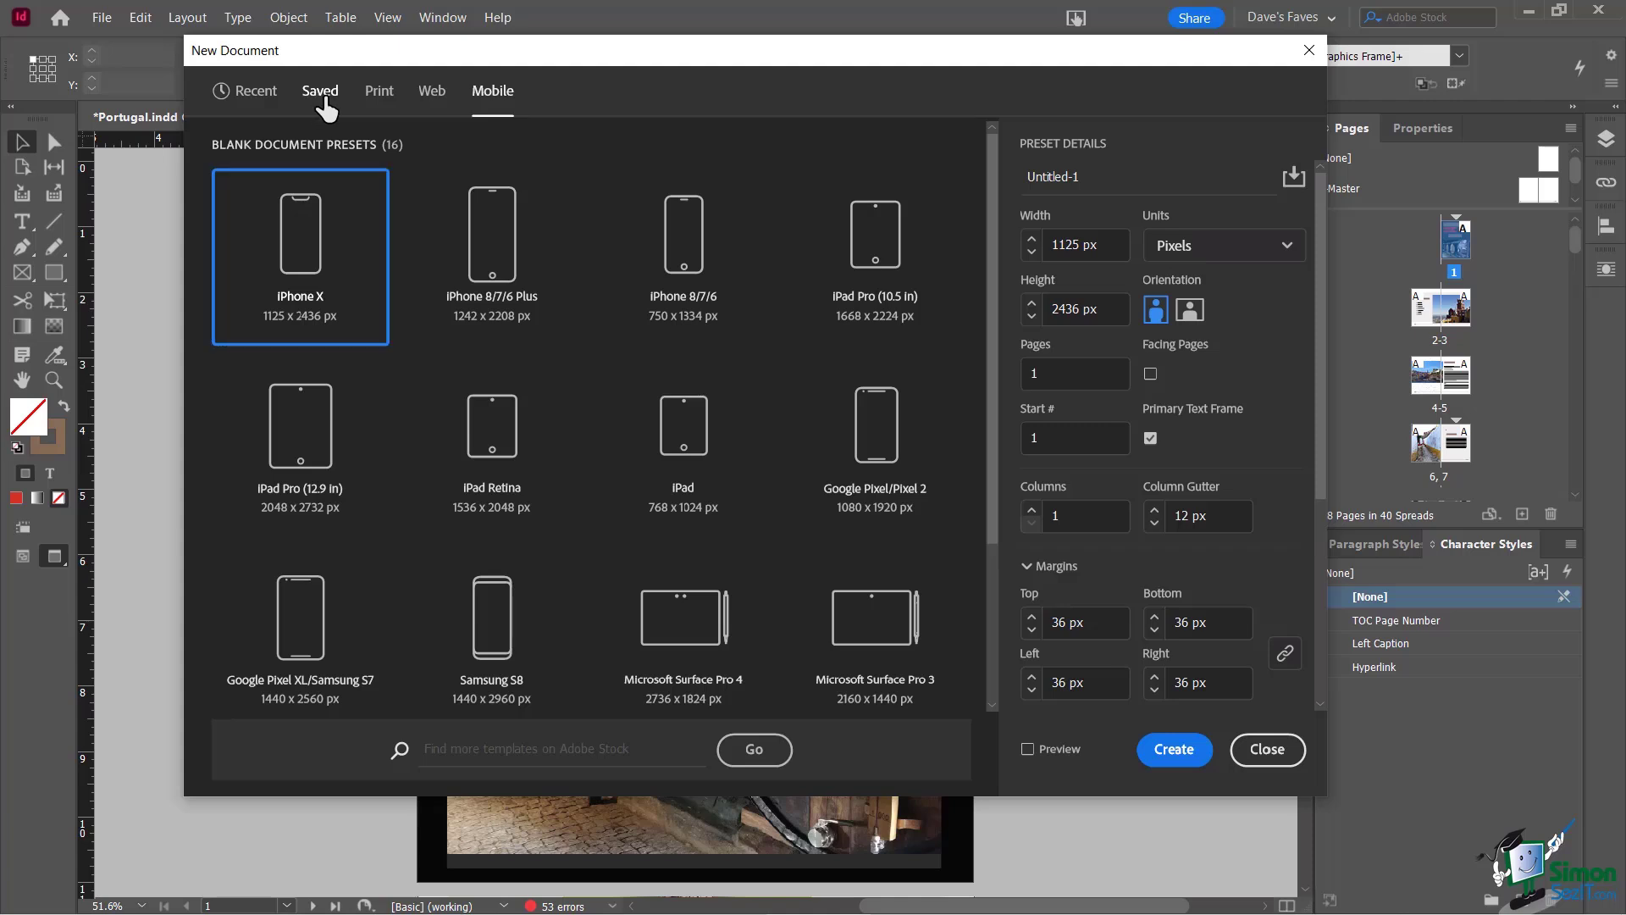
left_click(321, 95)
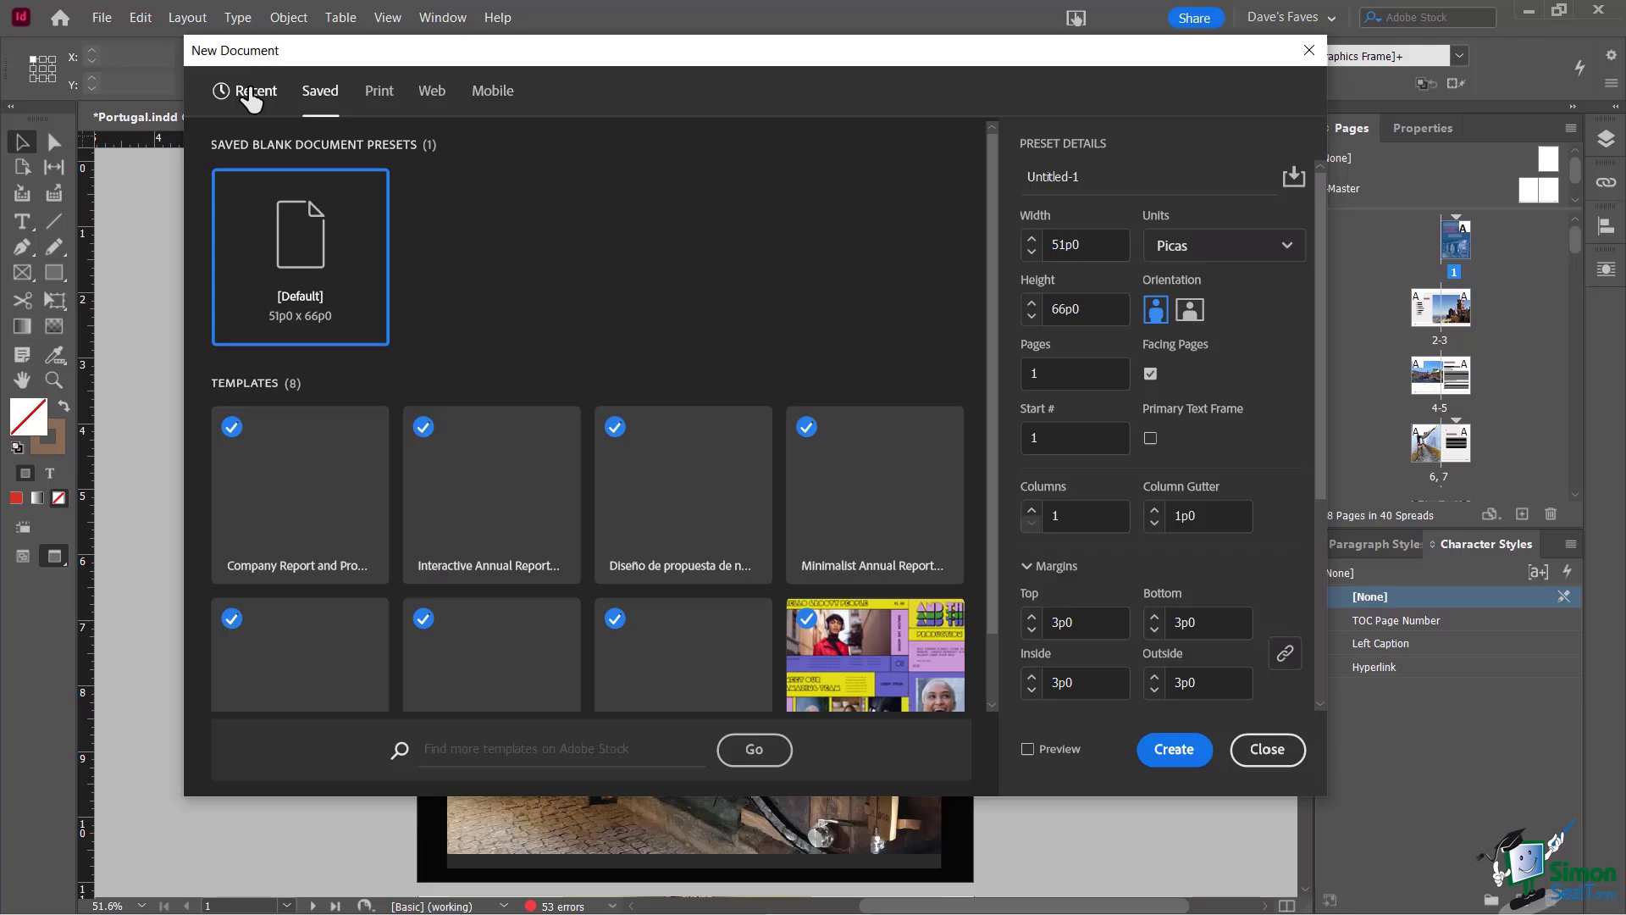
left_click(251, 93)
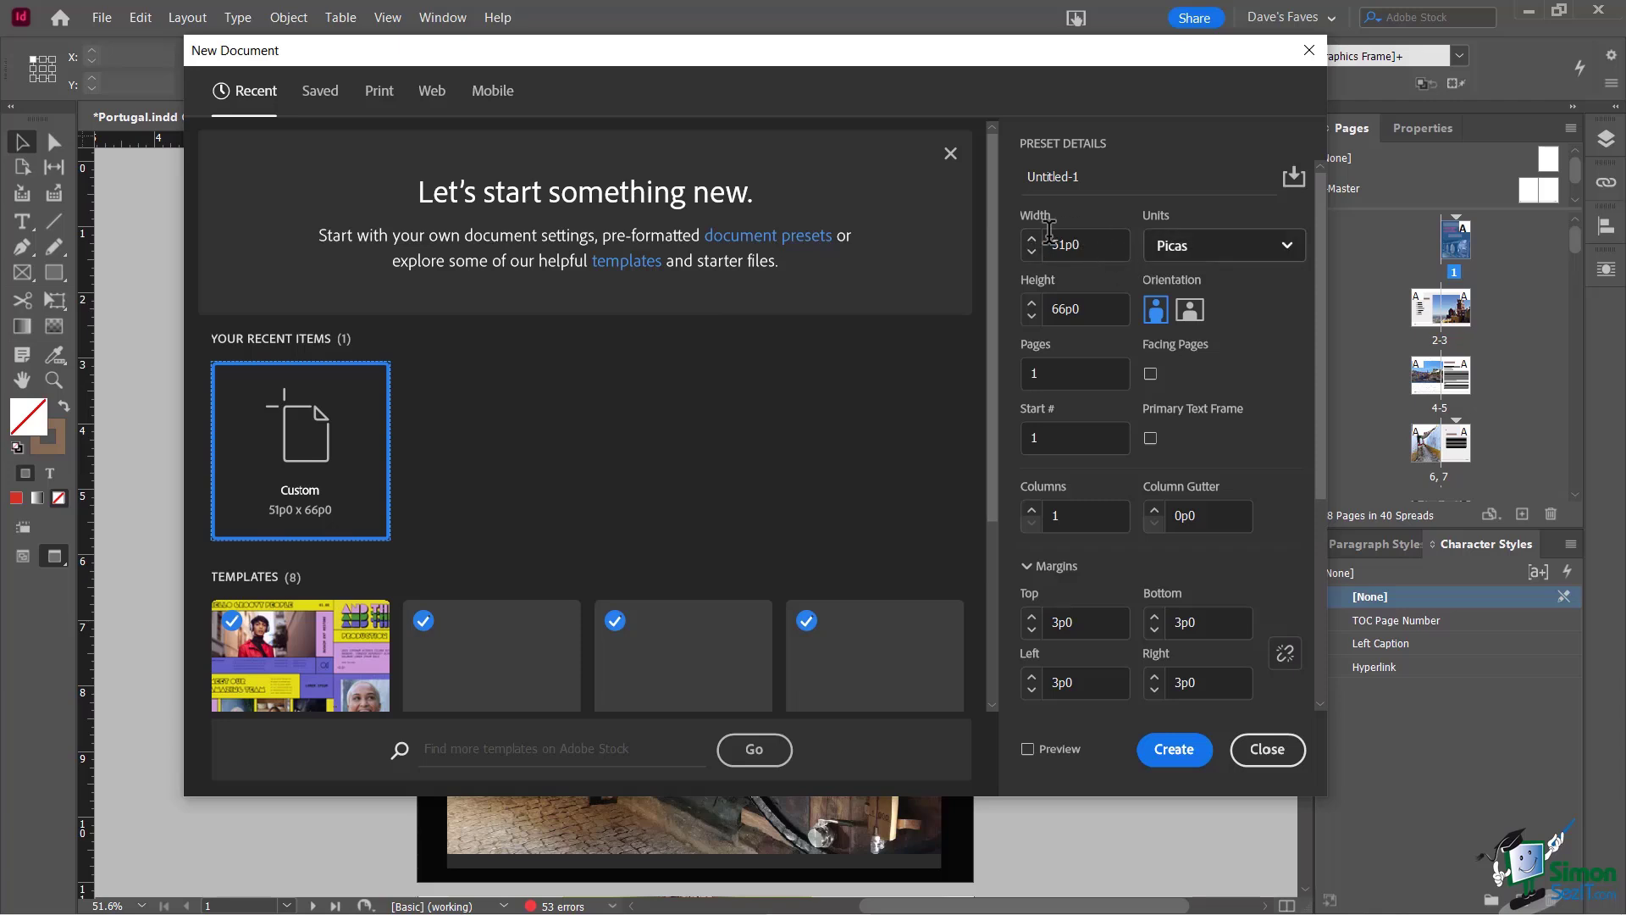
Set the new document's units to Inches and switch between landscape and portrait orientation, finishing with portrait
left_click(1215, 252)
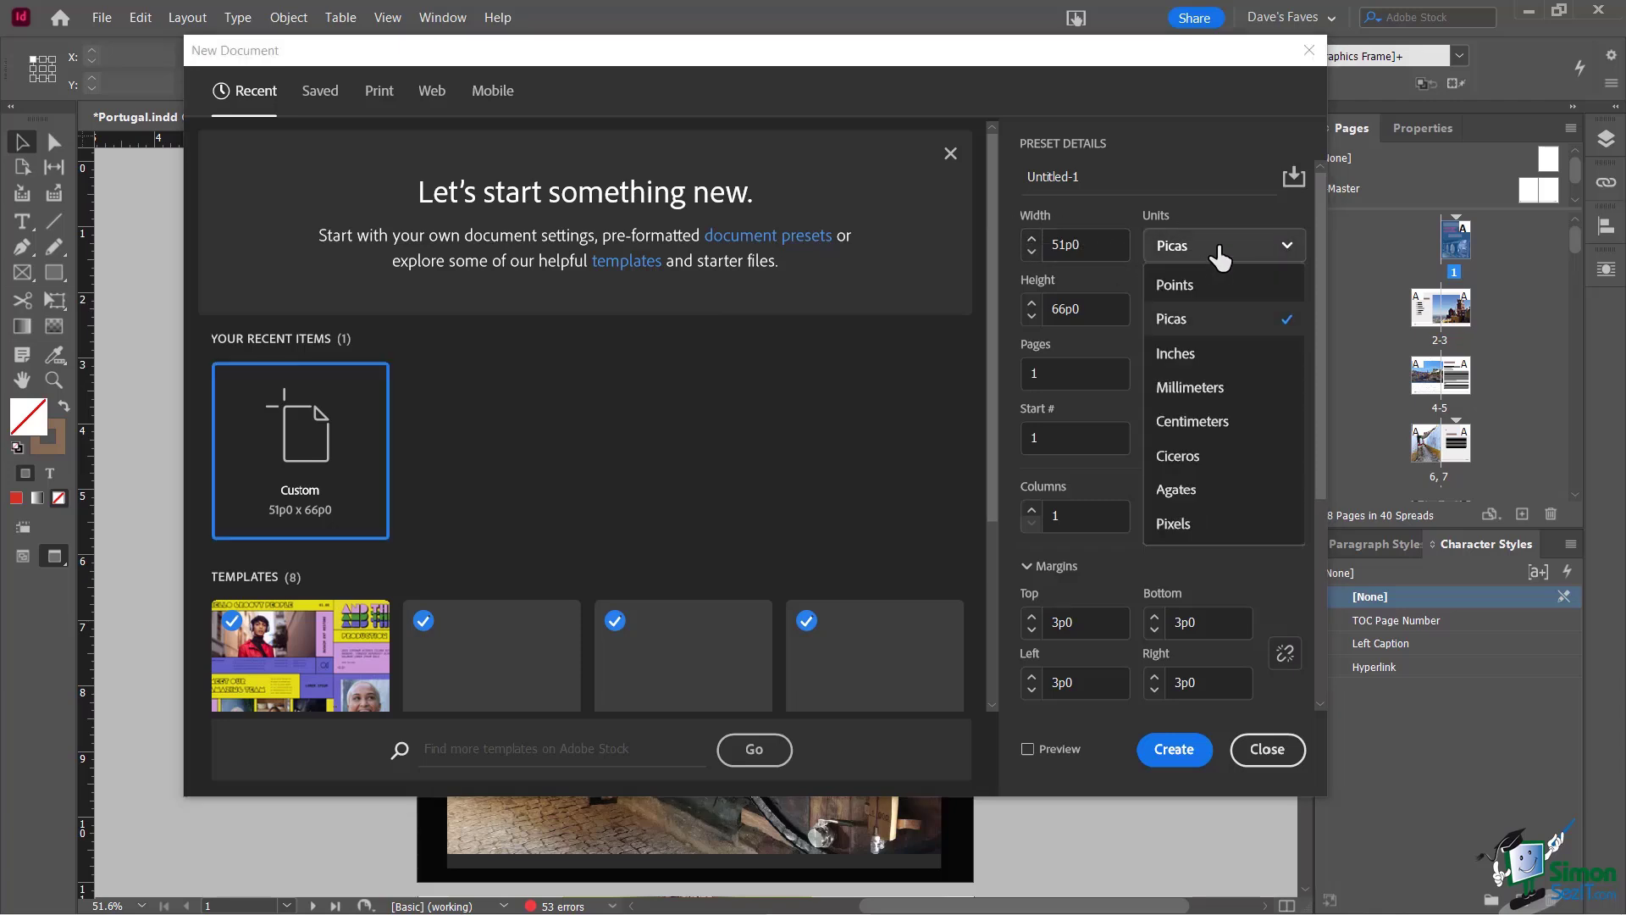
left_click(1202, 356)
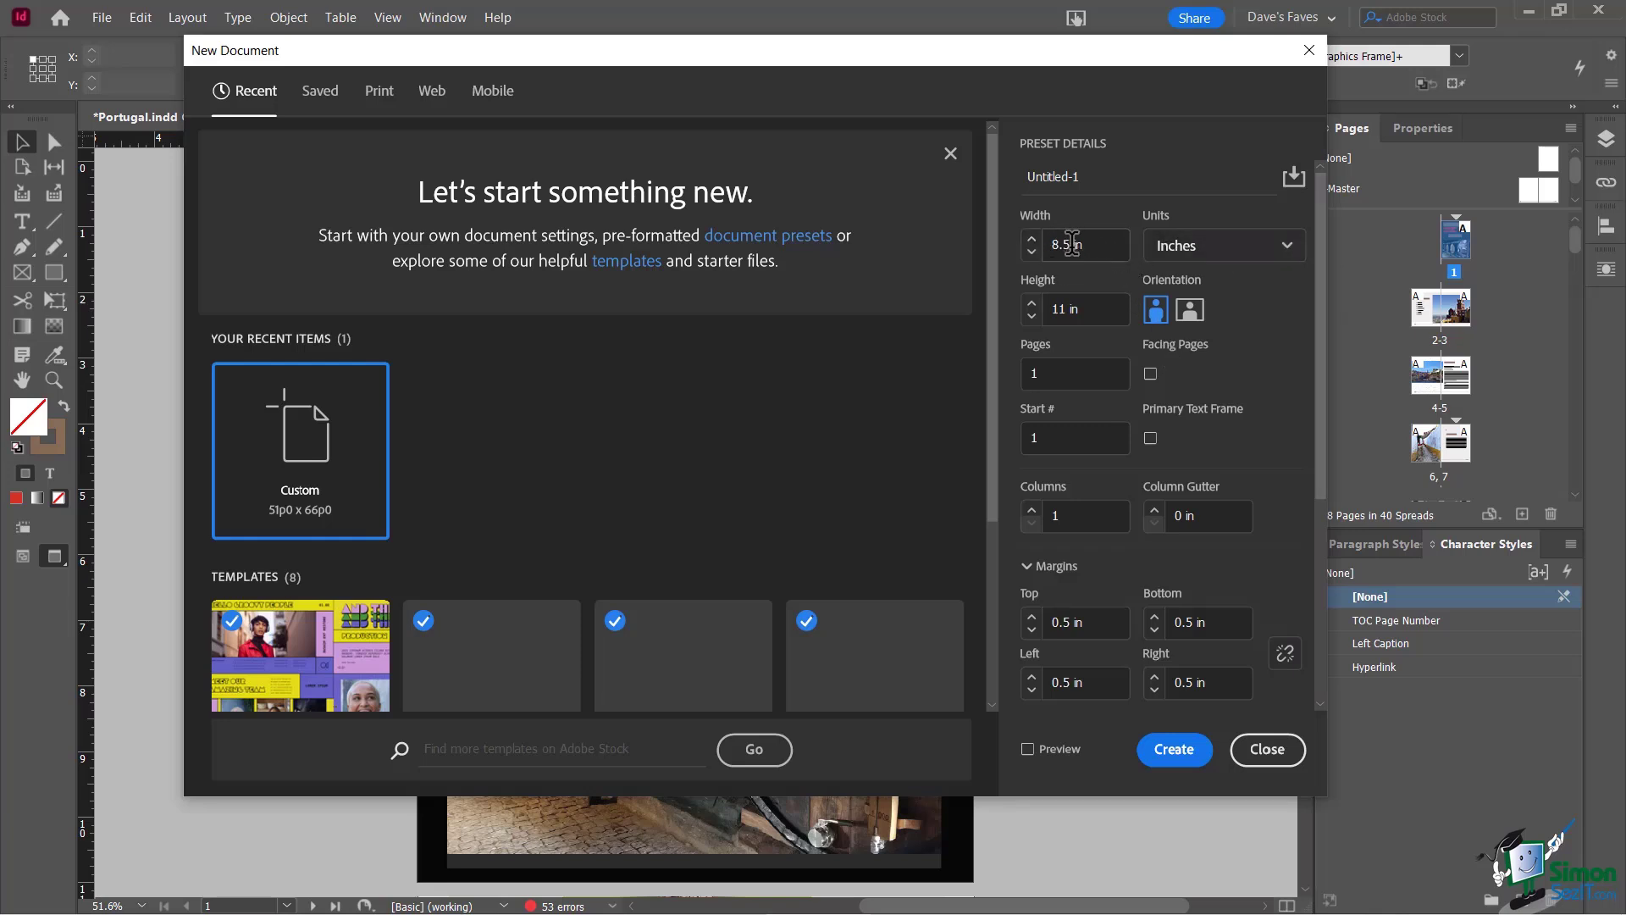
left_click(1188, 312)
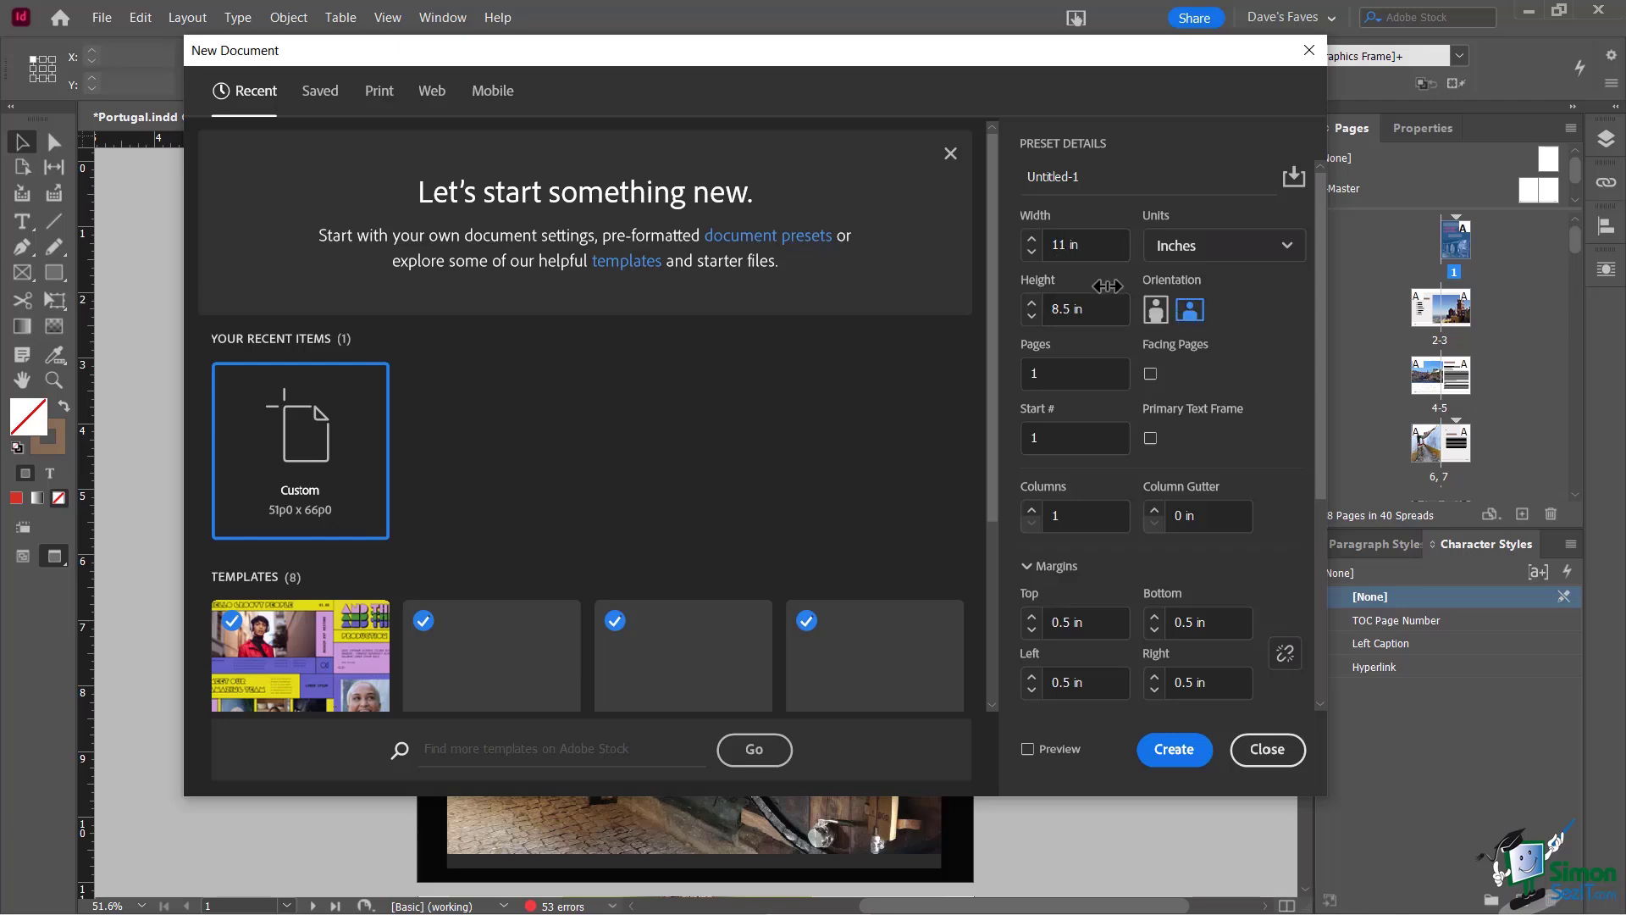
left_click(1162, 310)
left_click(1187, 312)
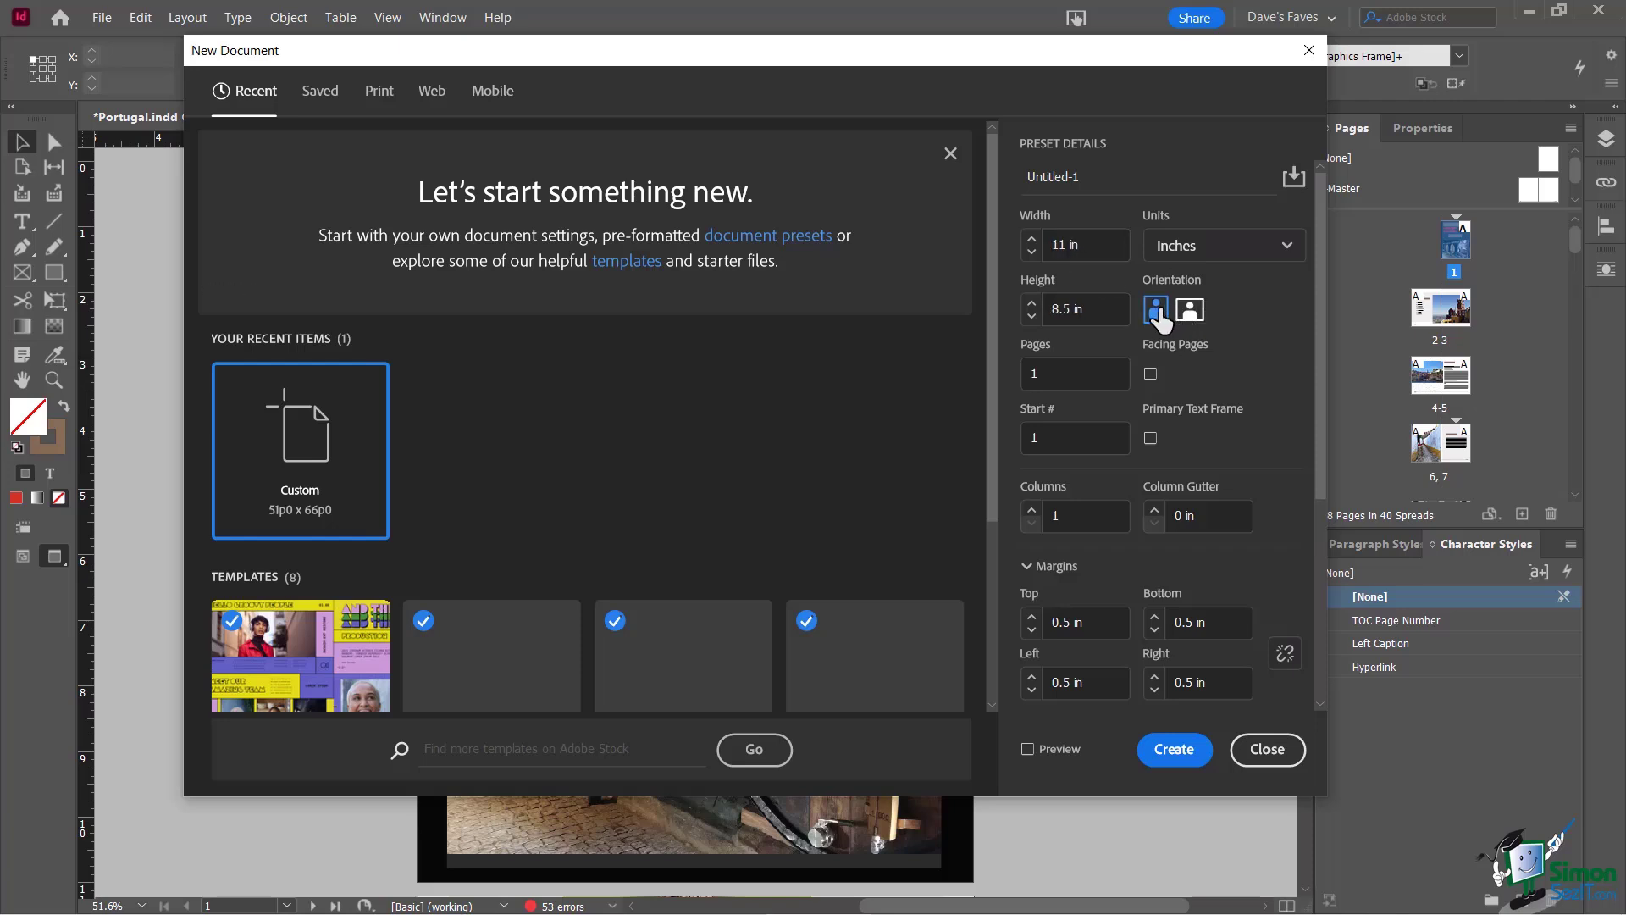
left_click(1159, 312)
left_click(1187, 312)
left_click(1157, 311)
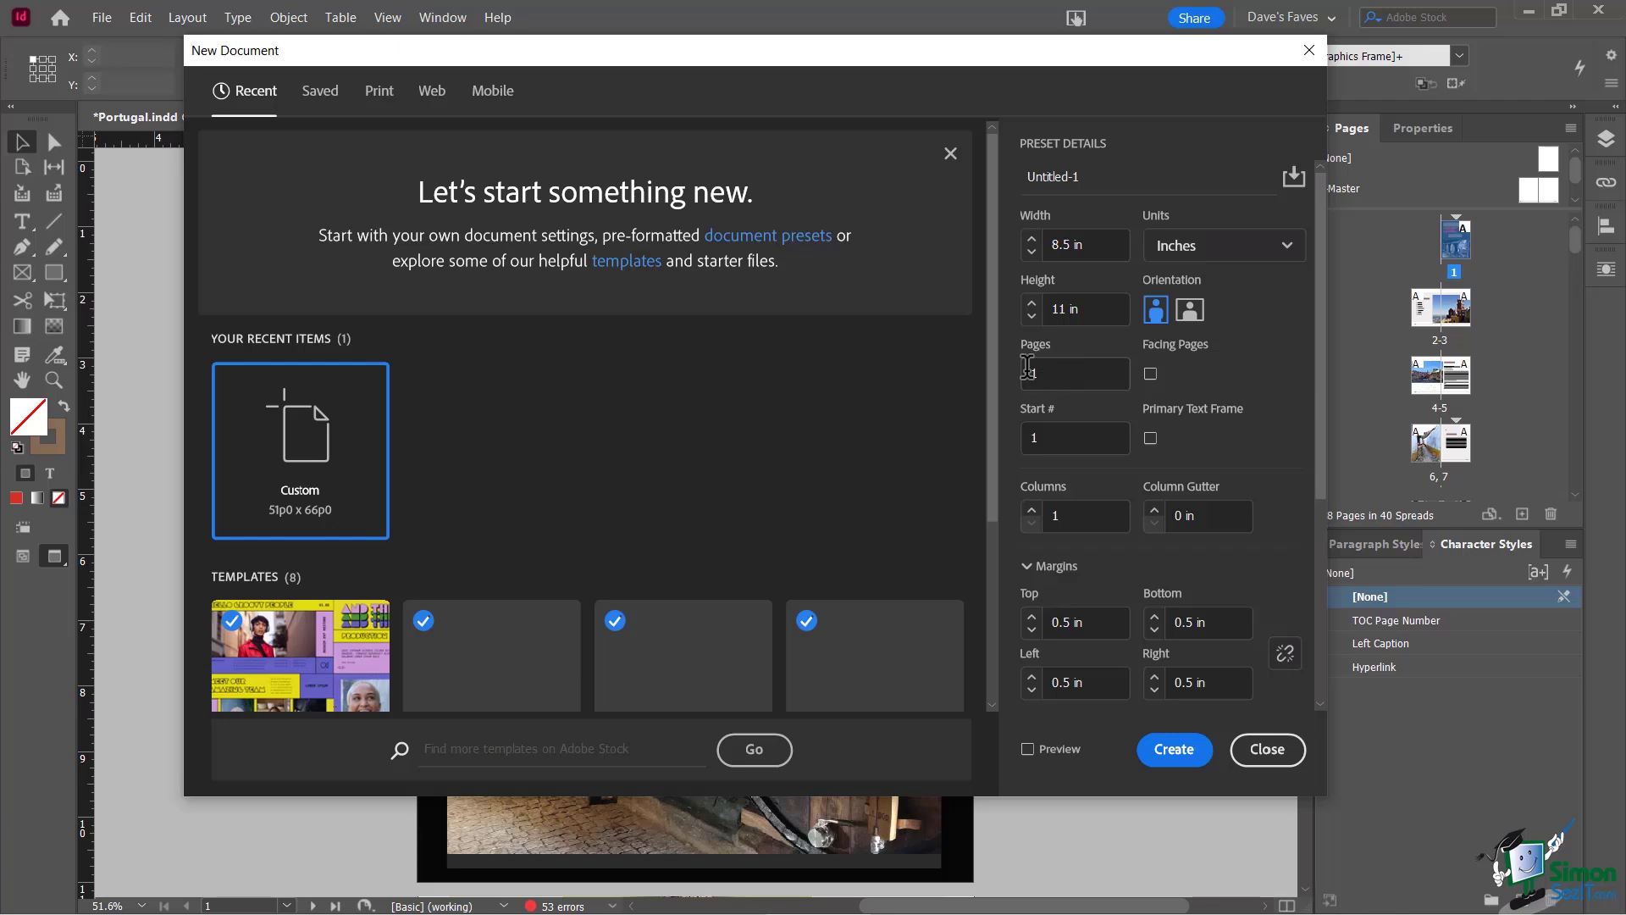
Set the document to 5 pages and turn on its preview, moving the dialog aside to uncover the page
left_click_drag(1049, 373, 1016, 375)
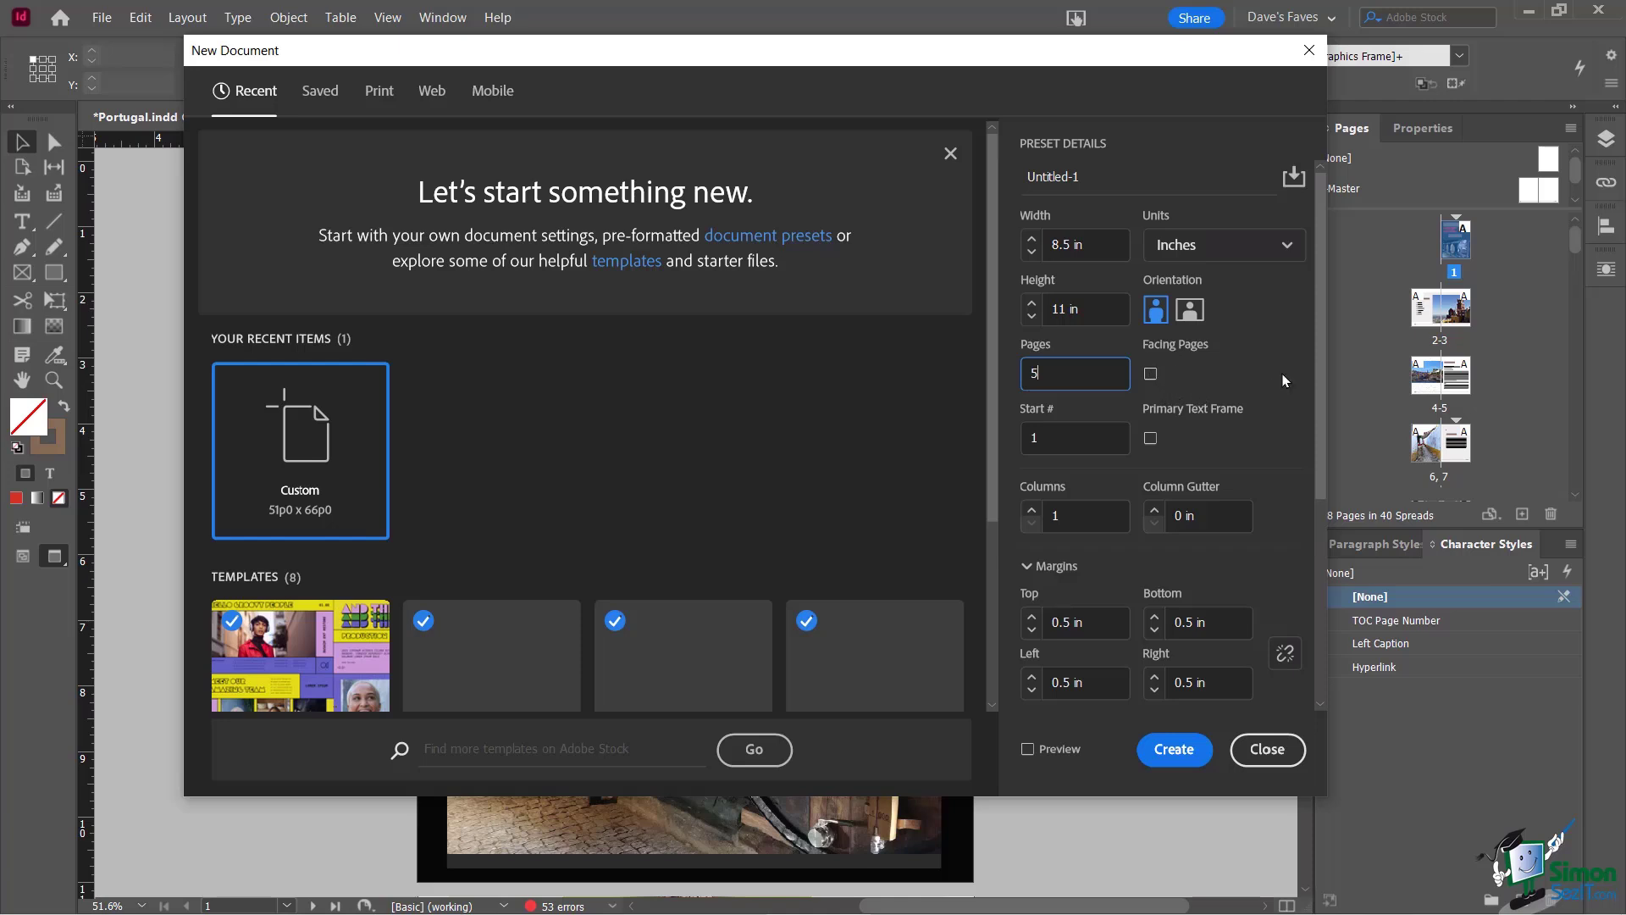
left_click_drag(1320, 322, 1319, 405)
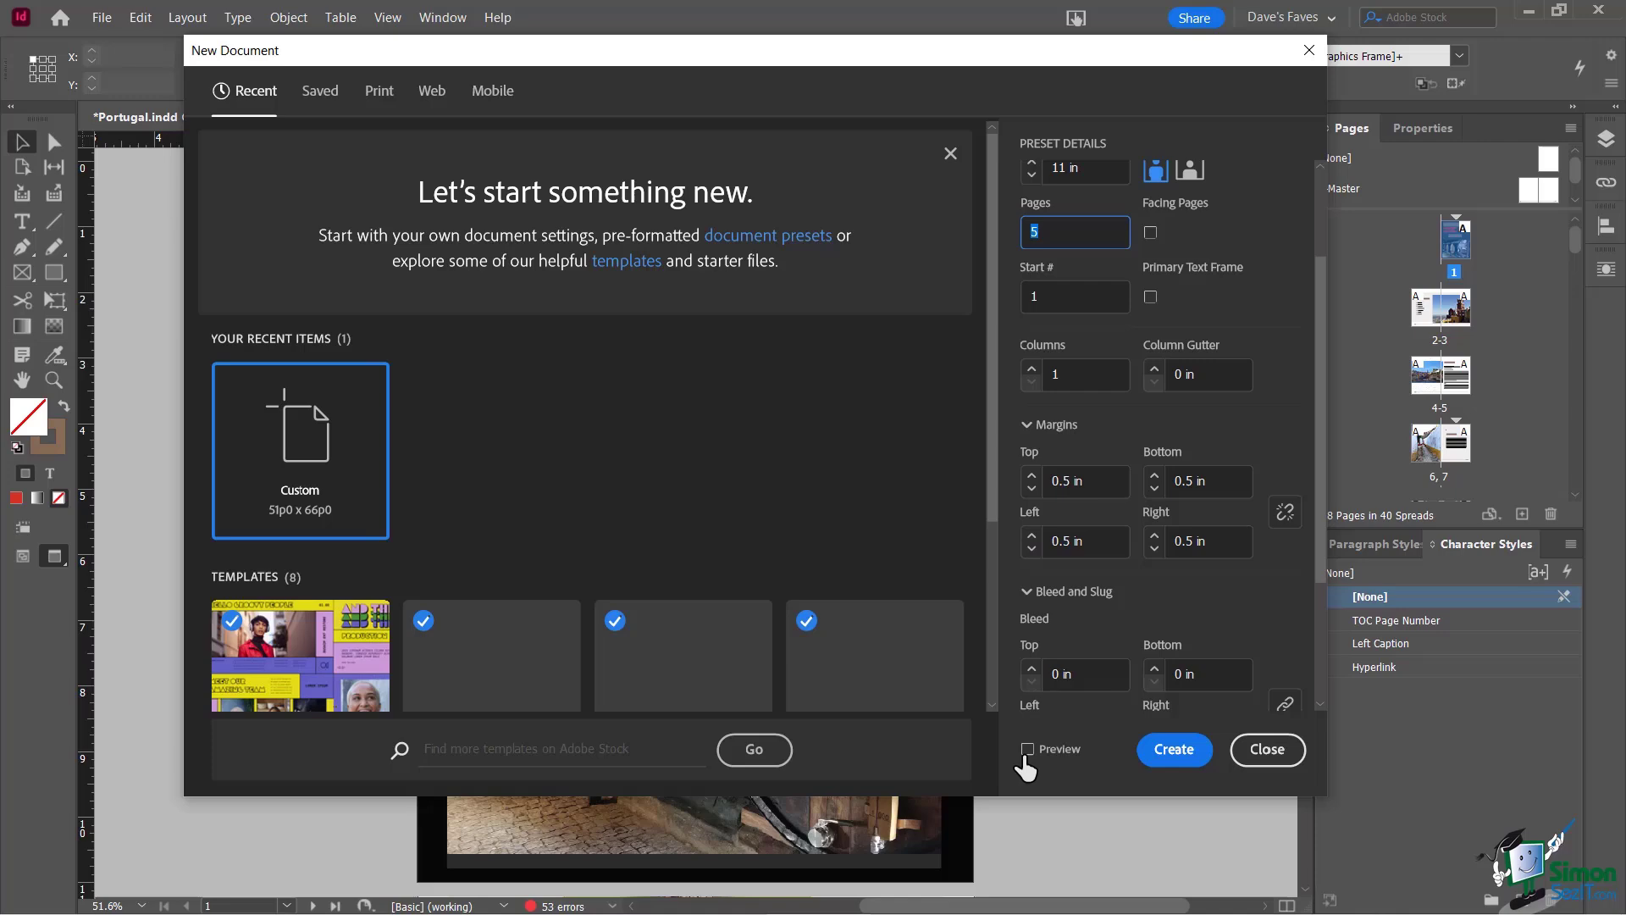
left_click(1027, 750)
left_click_drag(758, 60, 999, 18)
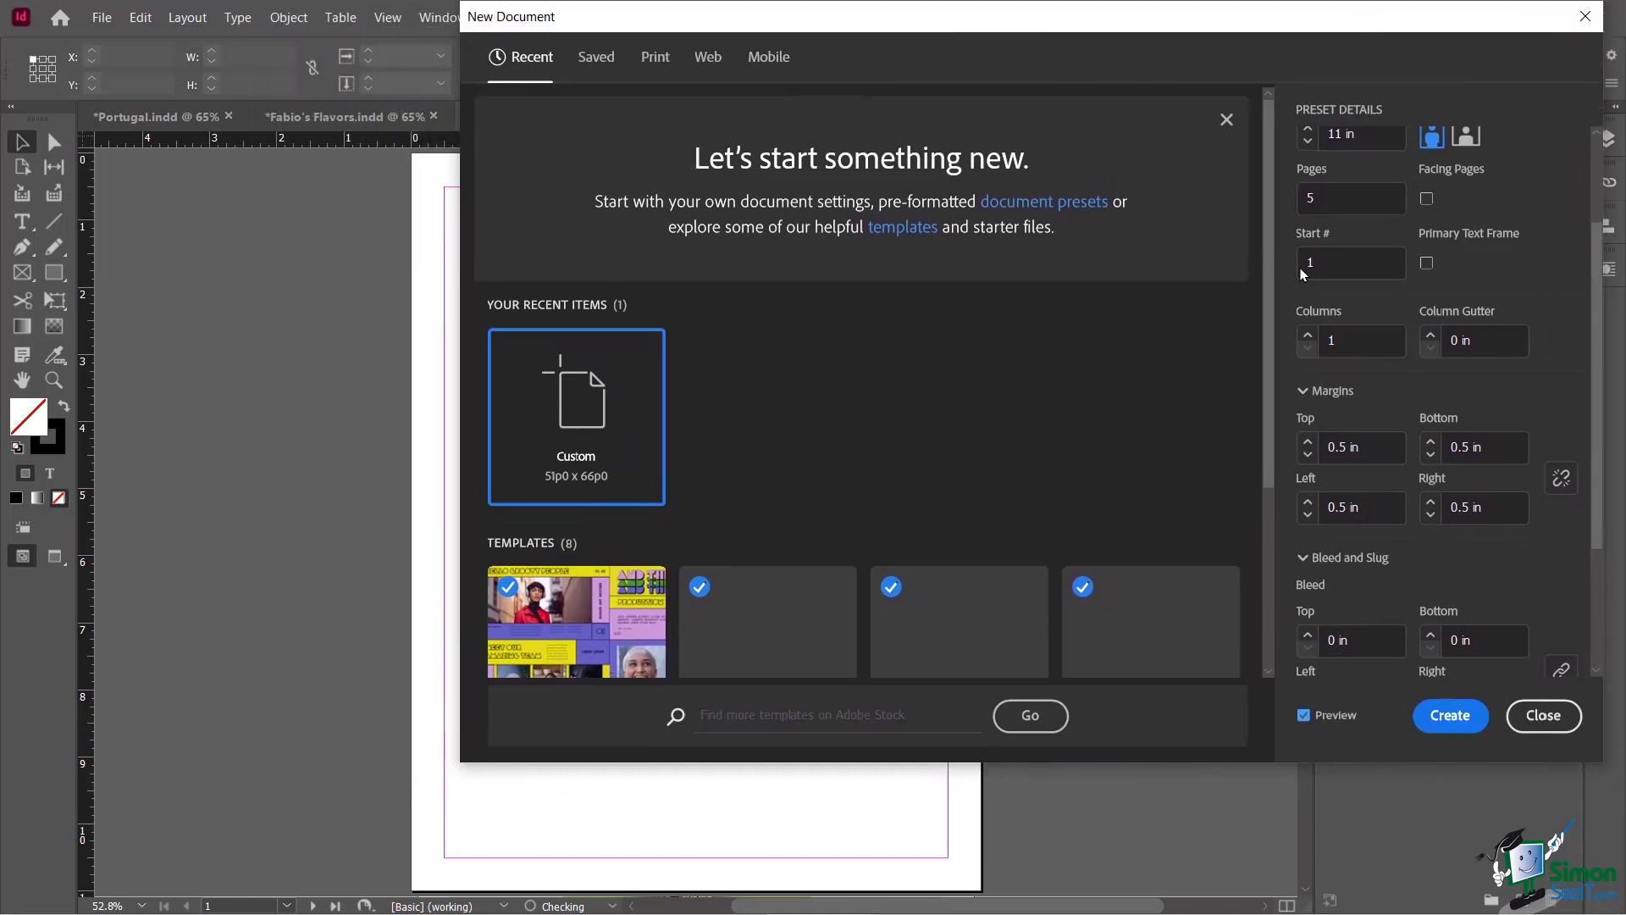
Set the layout to 3 columns with a 0.25 in column gutter and shift the dialog slightly lower
left_click(1308, 334)
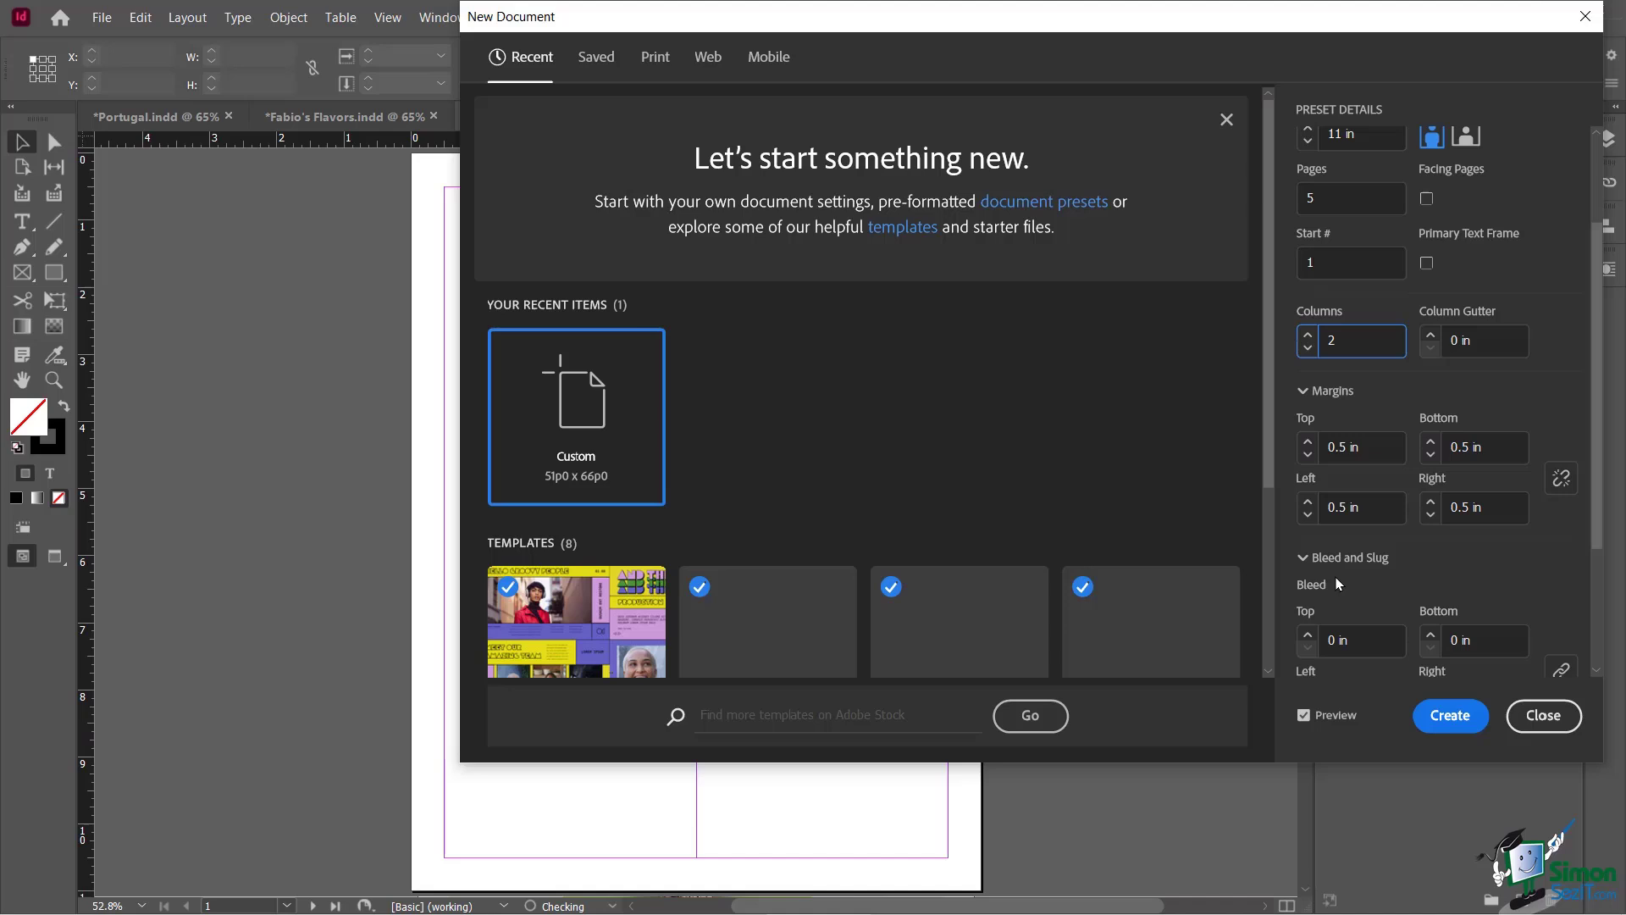
left_click(1309, 334)
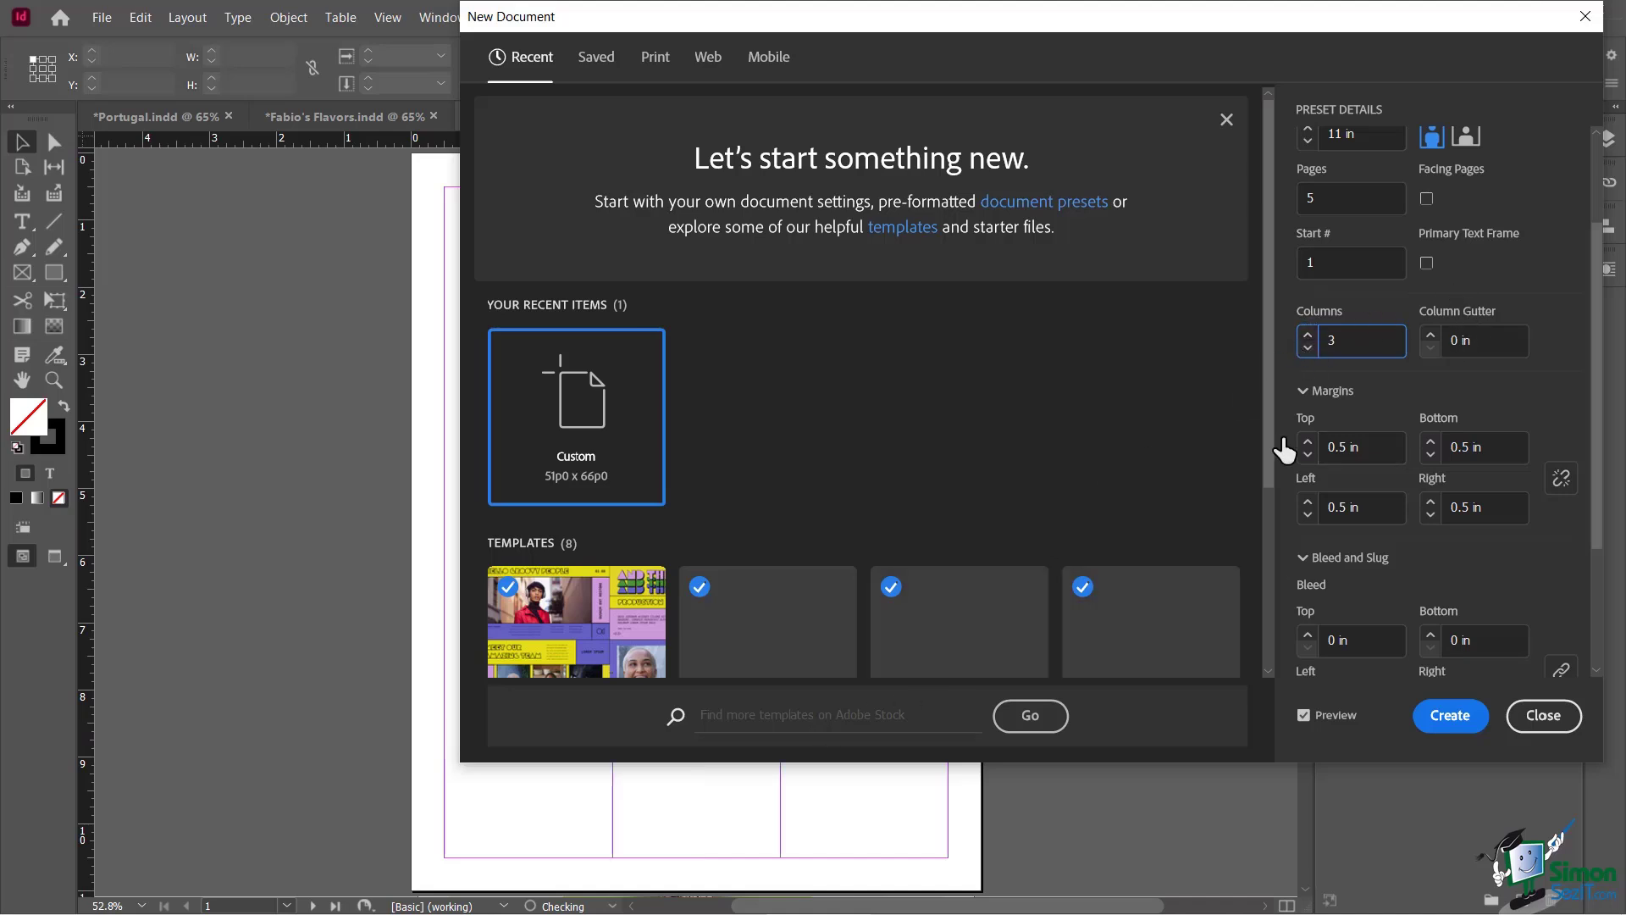
left_click(1430, 335)
left_click(1431, 335)
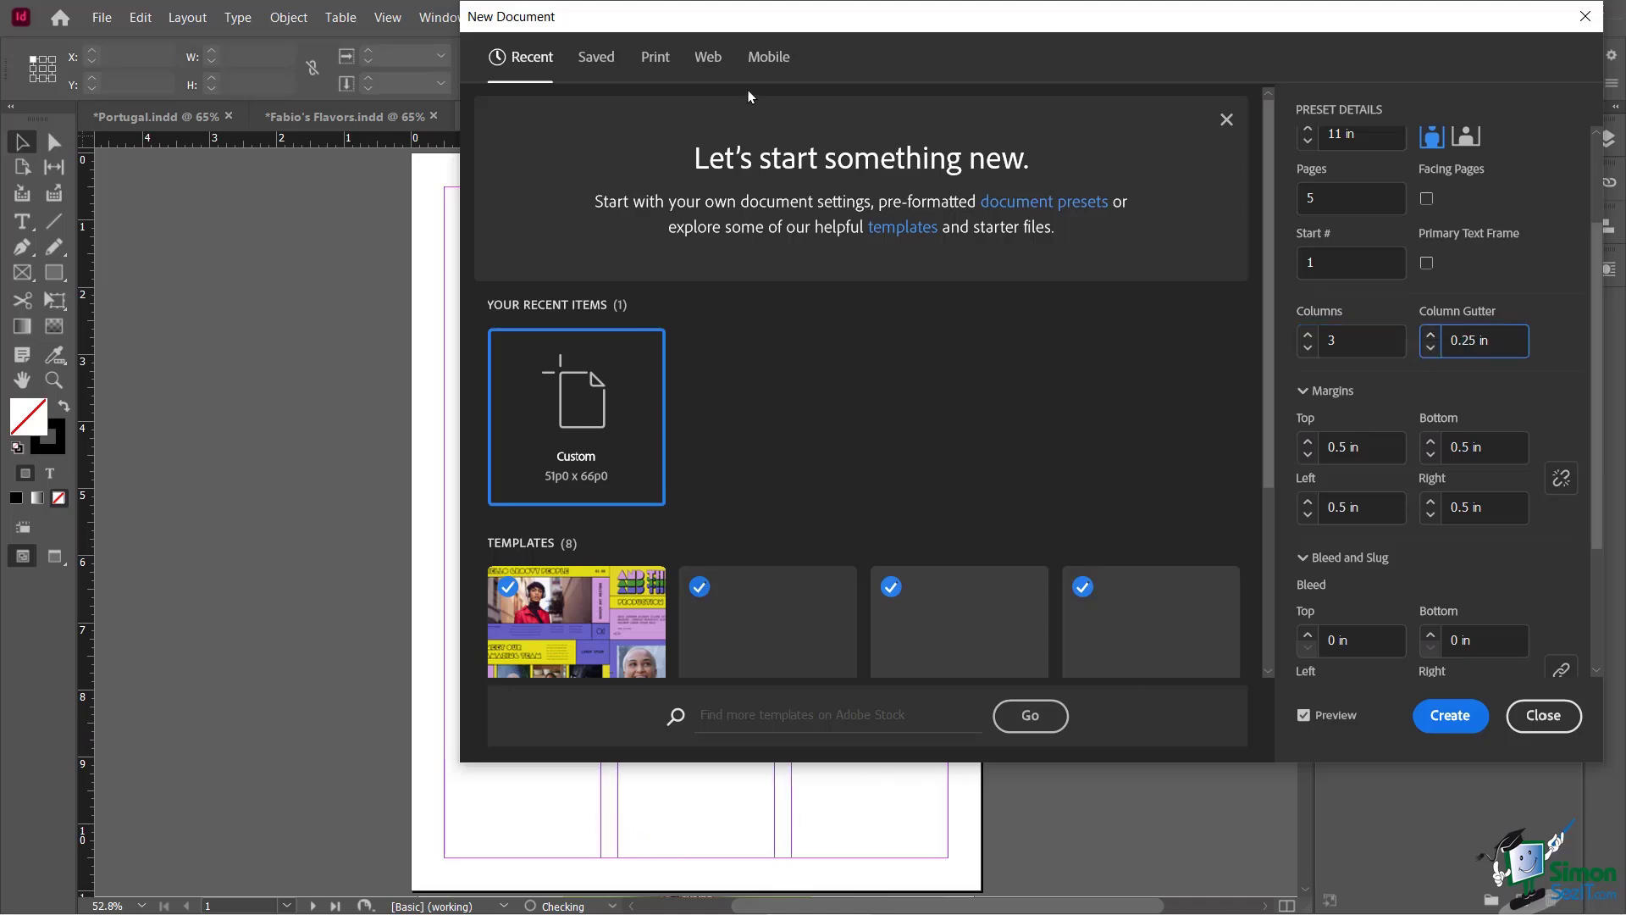
left_click_drag(773, 26, 800, 62)
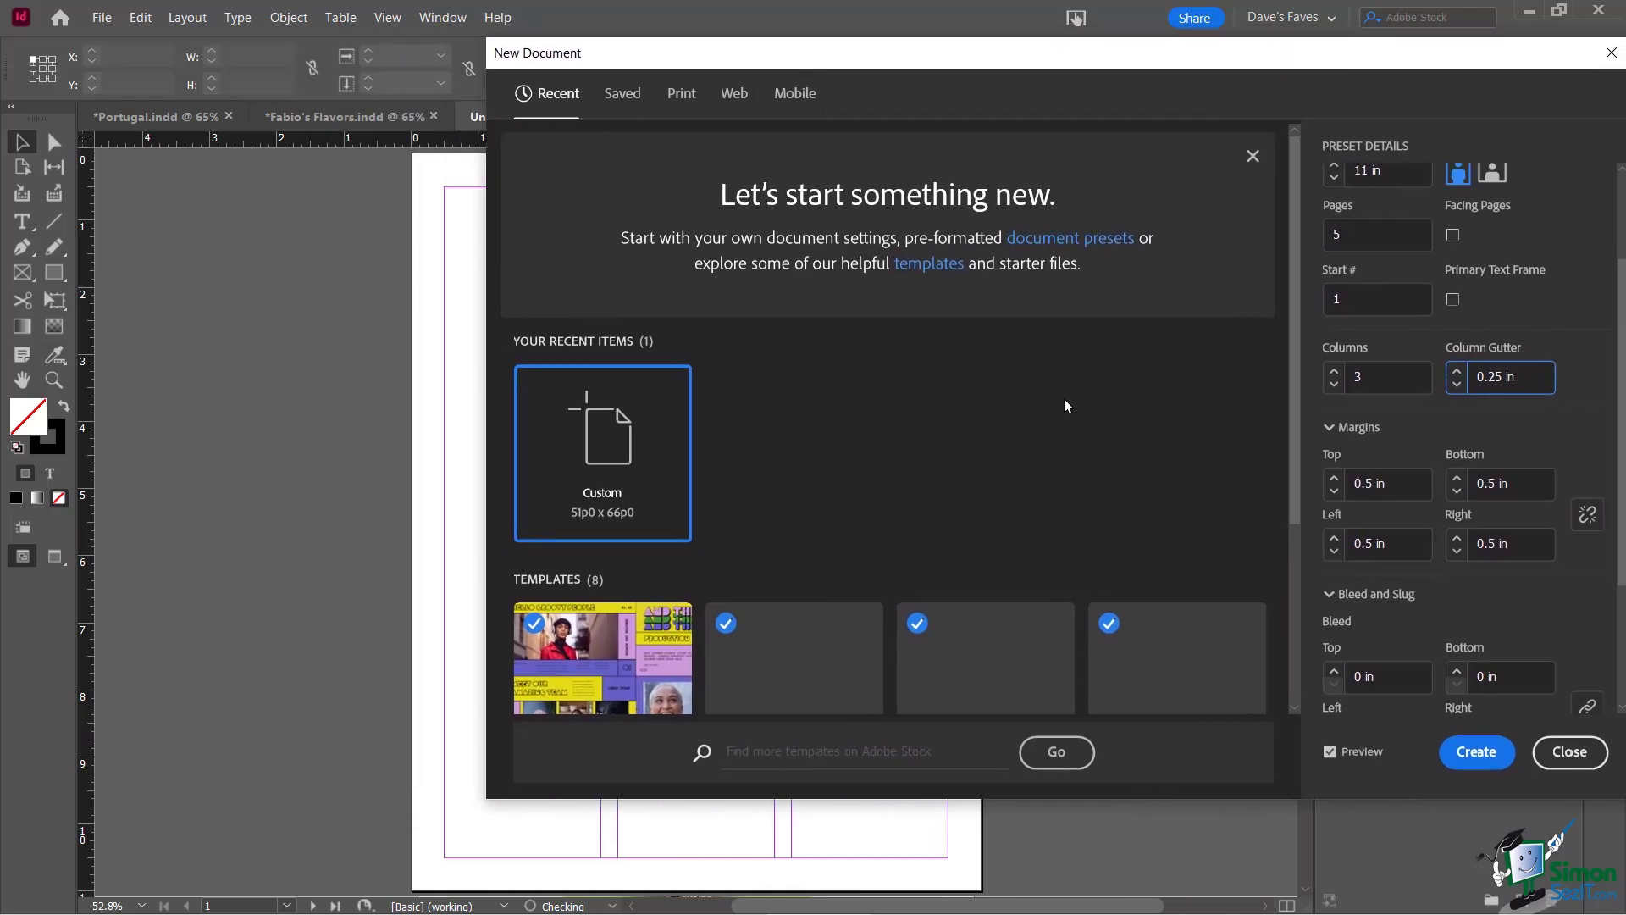
Return the layout to 1 column, then collapse and re-expand the Margins section
left_click(1334, 384)
left_click(1334, 384)
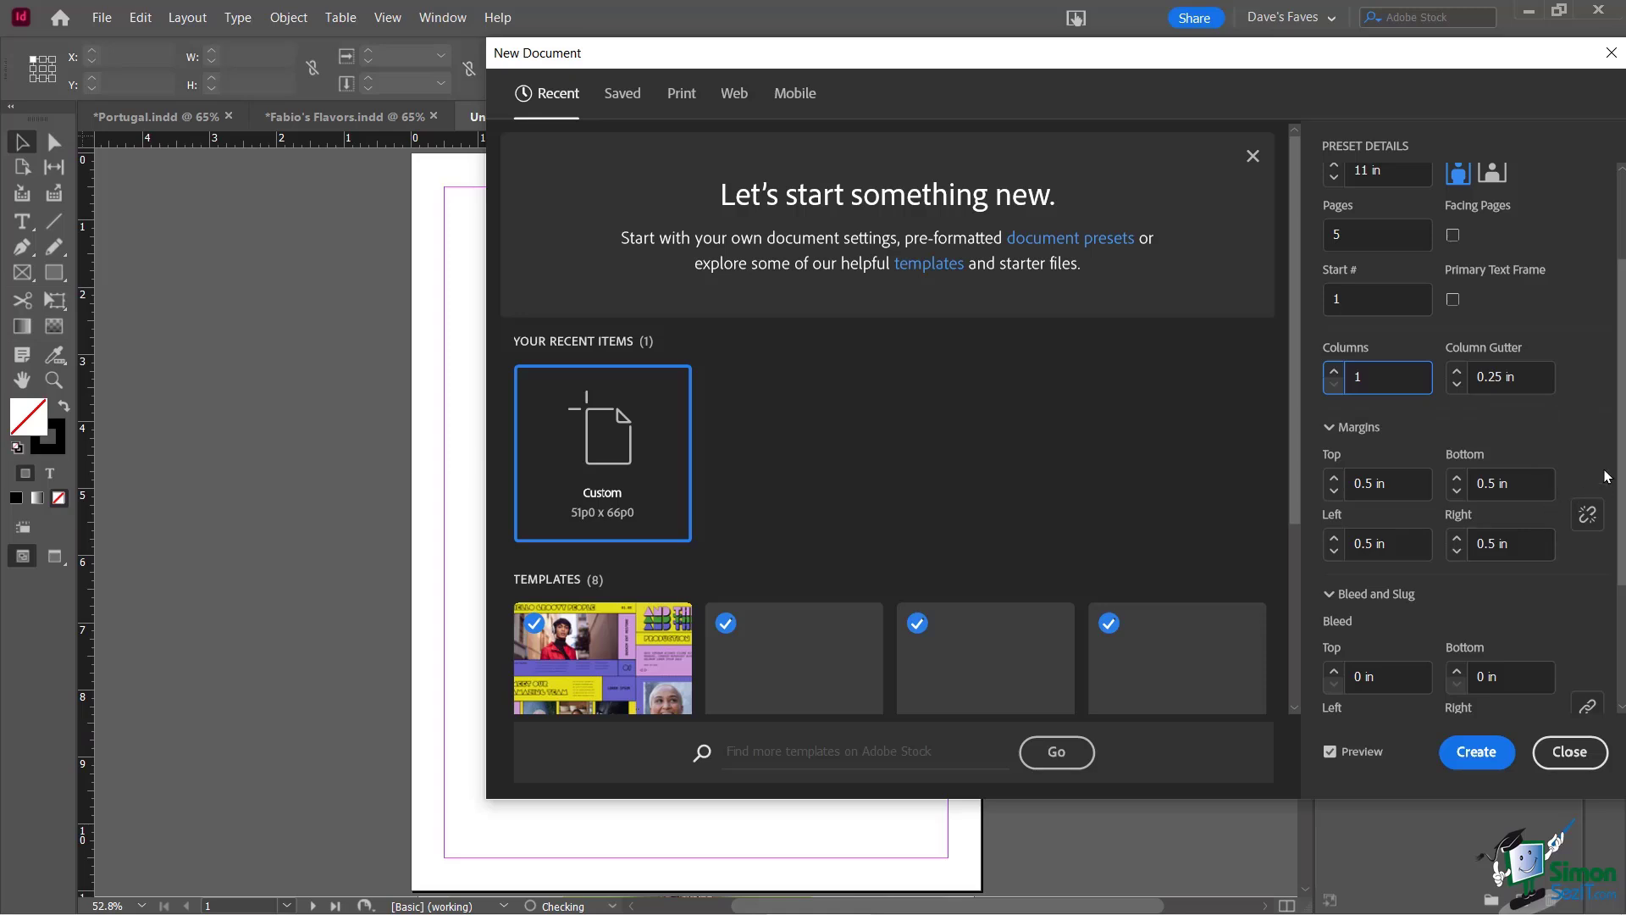
scroll(1622, 491, "down", 1)
scroll(1622, 506, "down", 5)
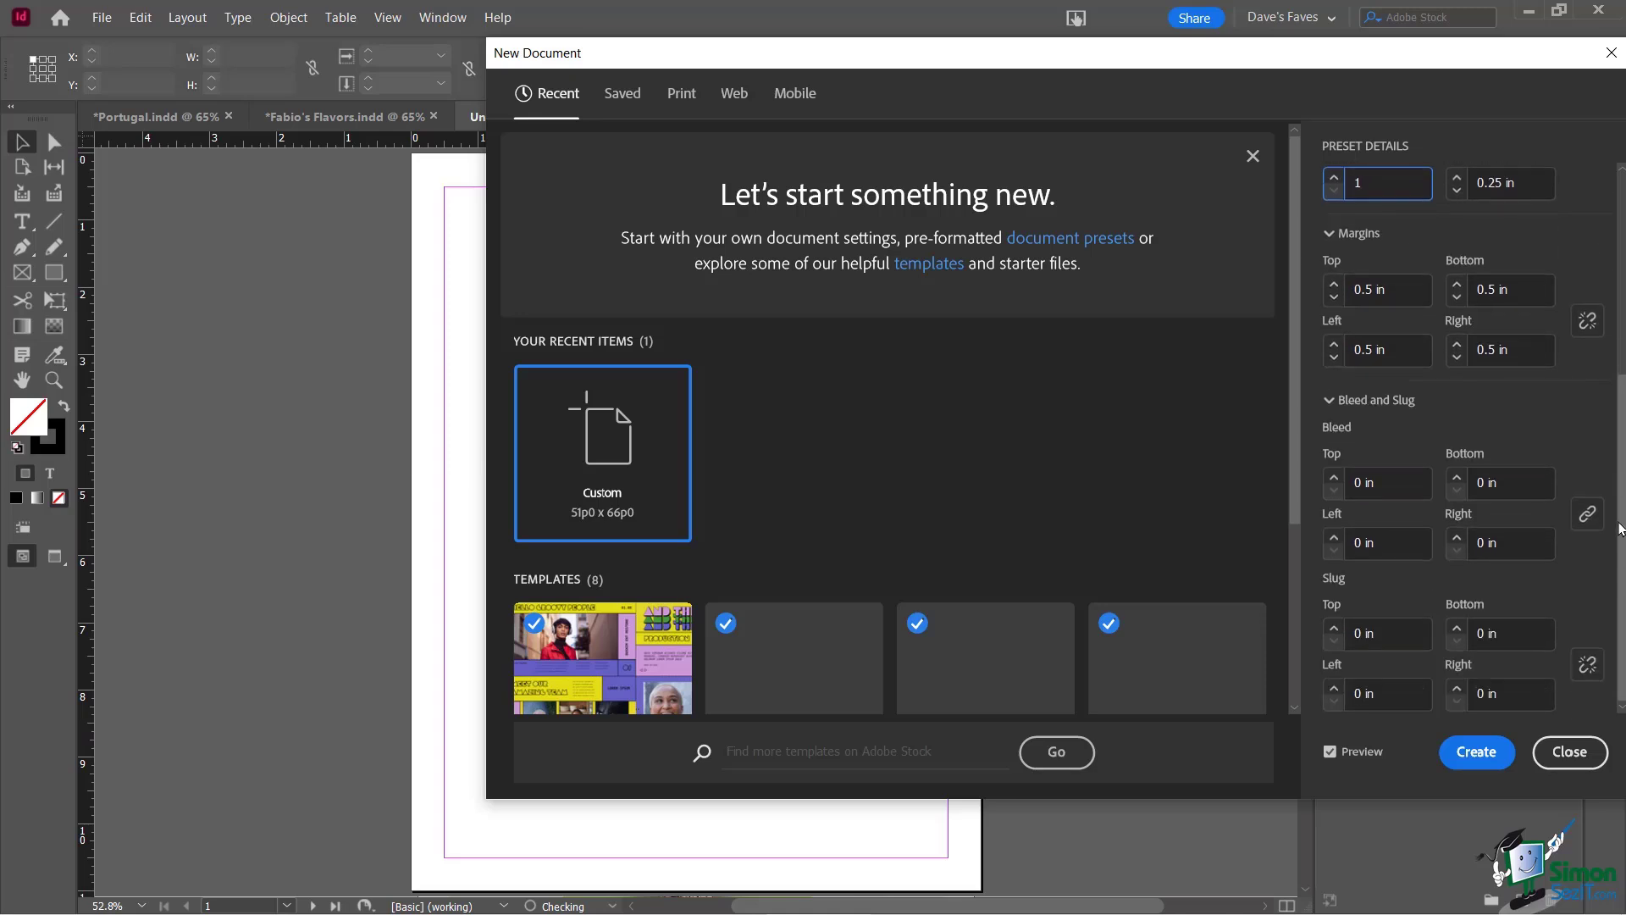
scroll(1618, 454, "up", 7)
left_click(1330, 442)
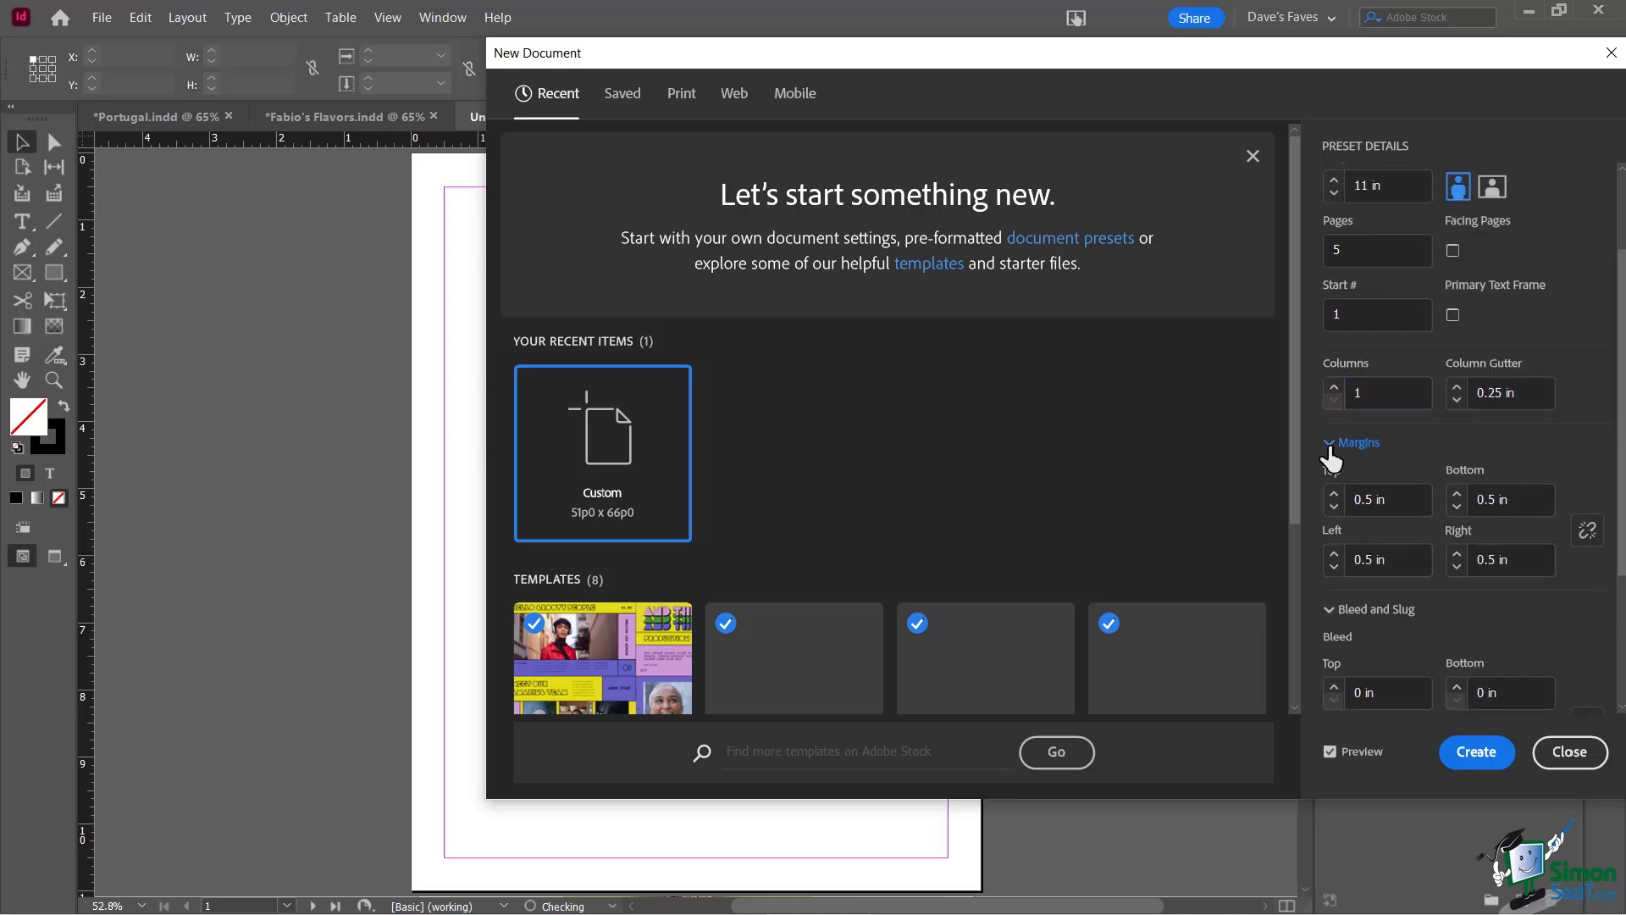
left_click(1331, 449)
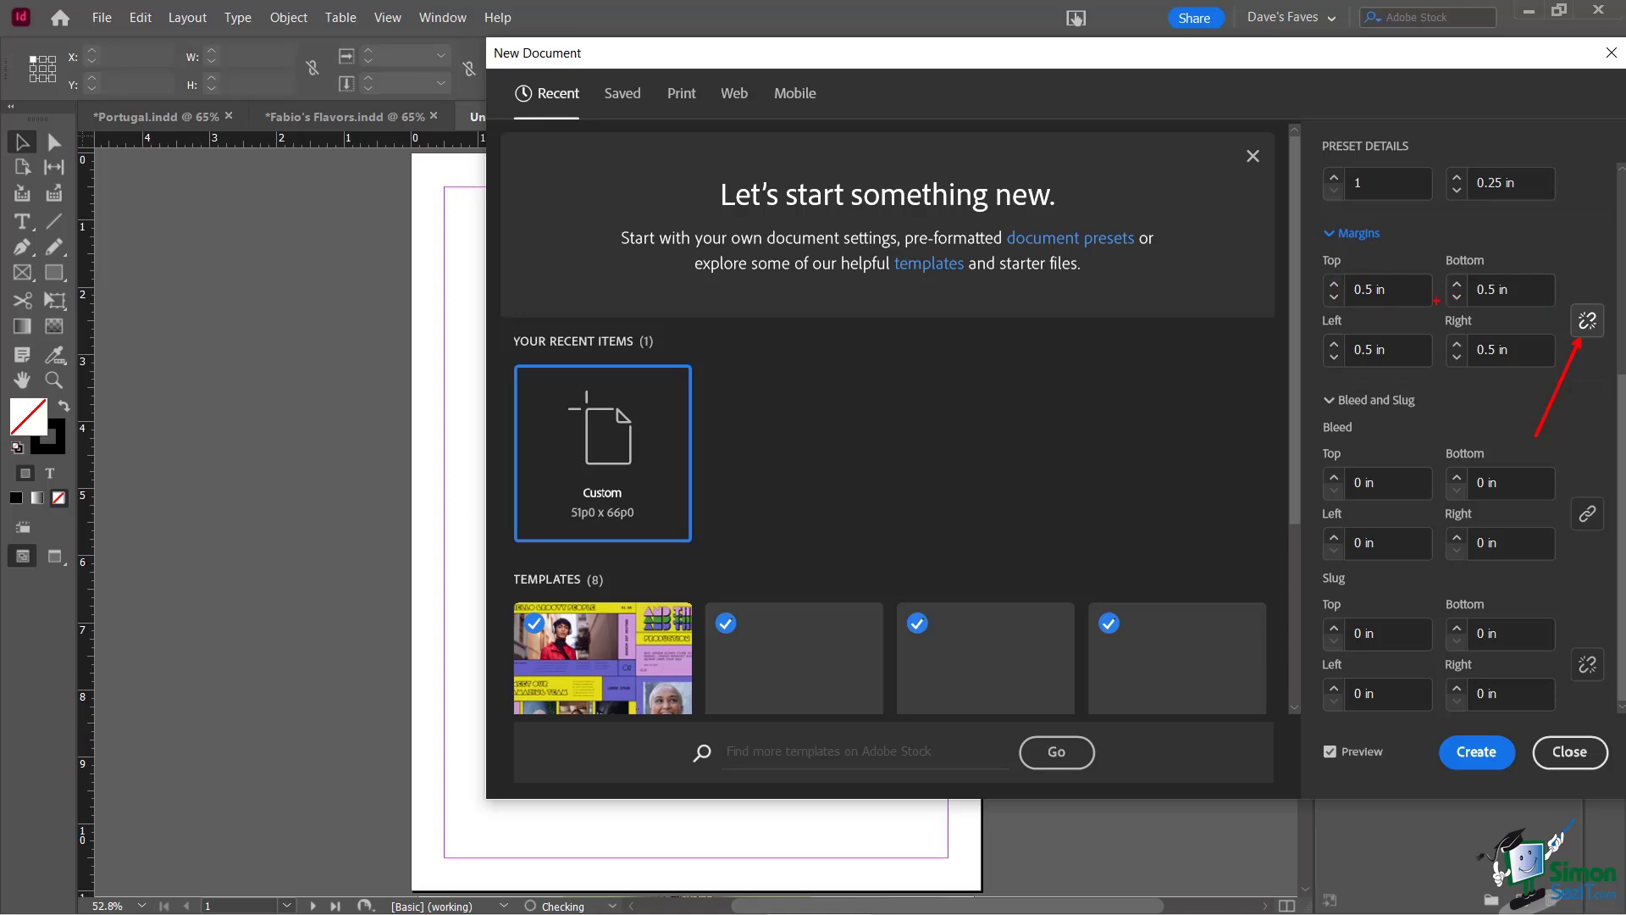
Link the four margins, reduce them all to 0.25 in and bring them back to 0.5 in
left_click(1588, 322)
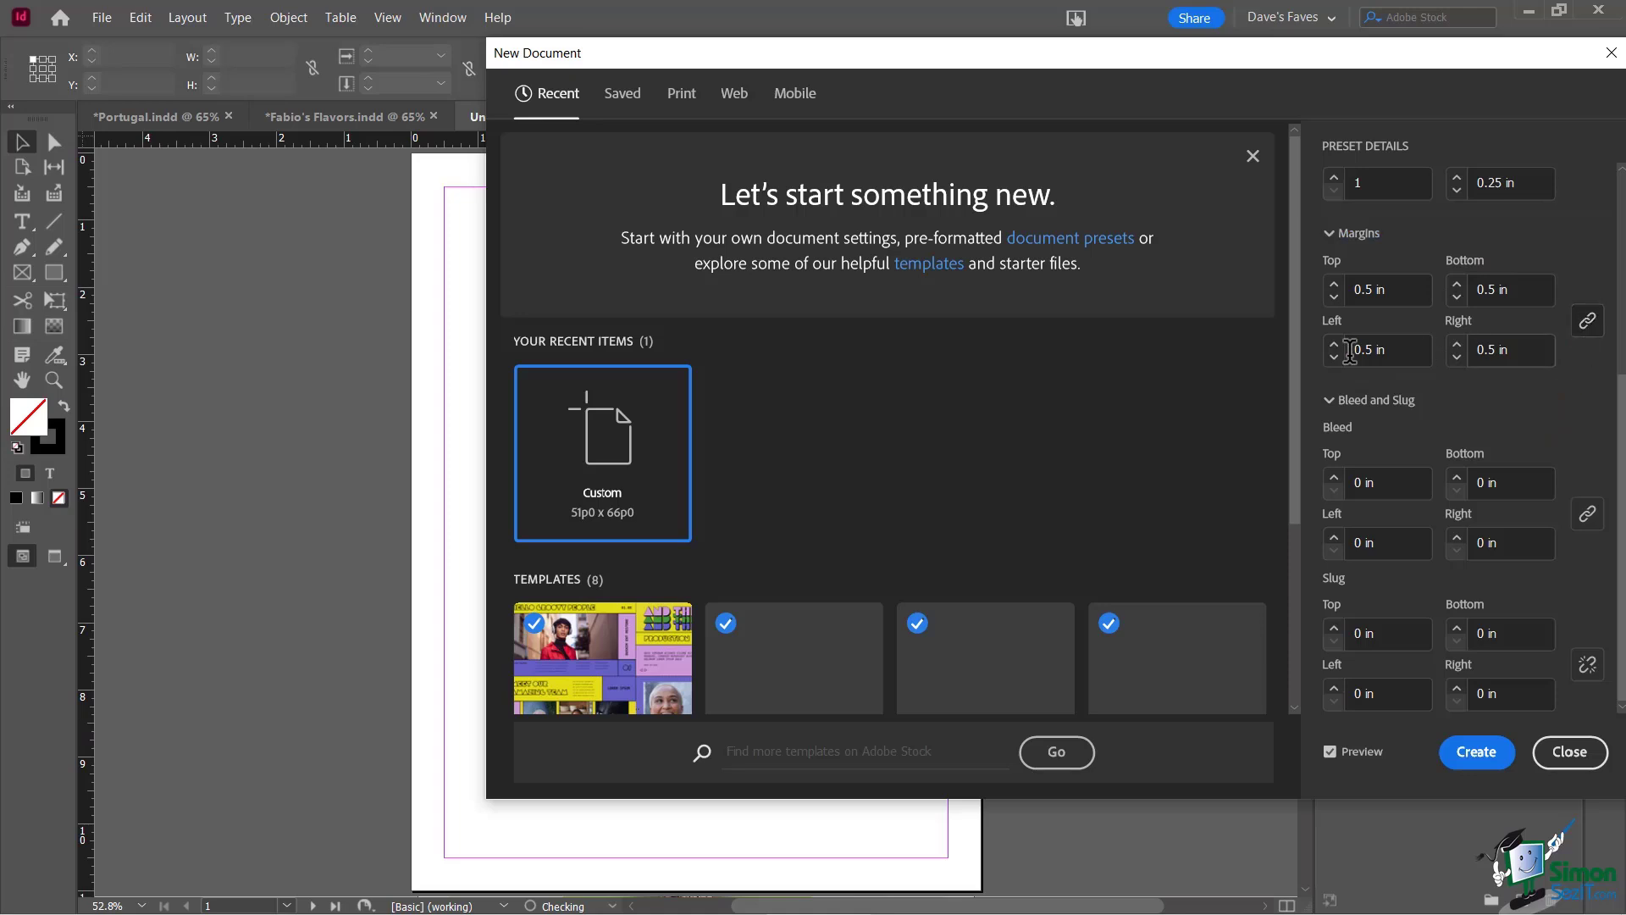
left_click(1334, 297)
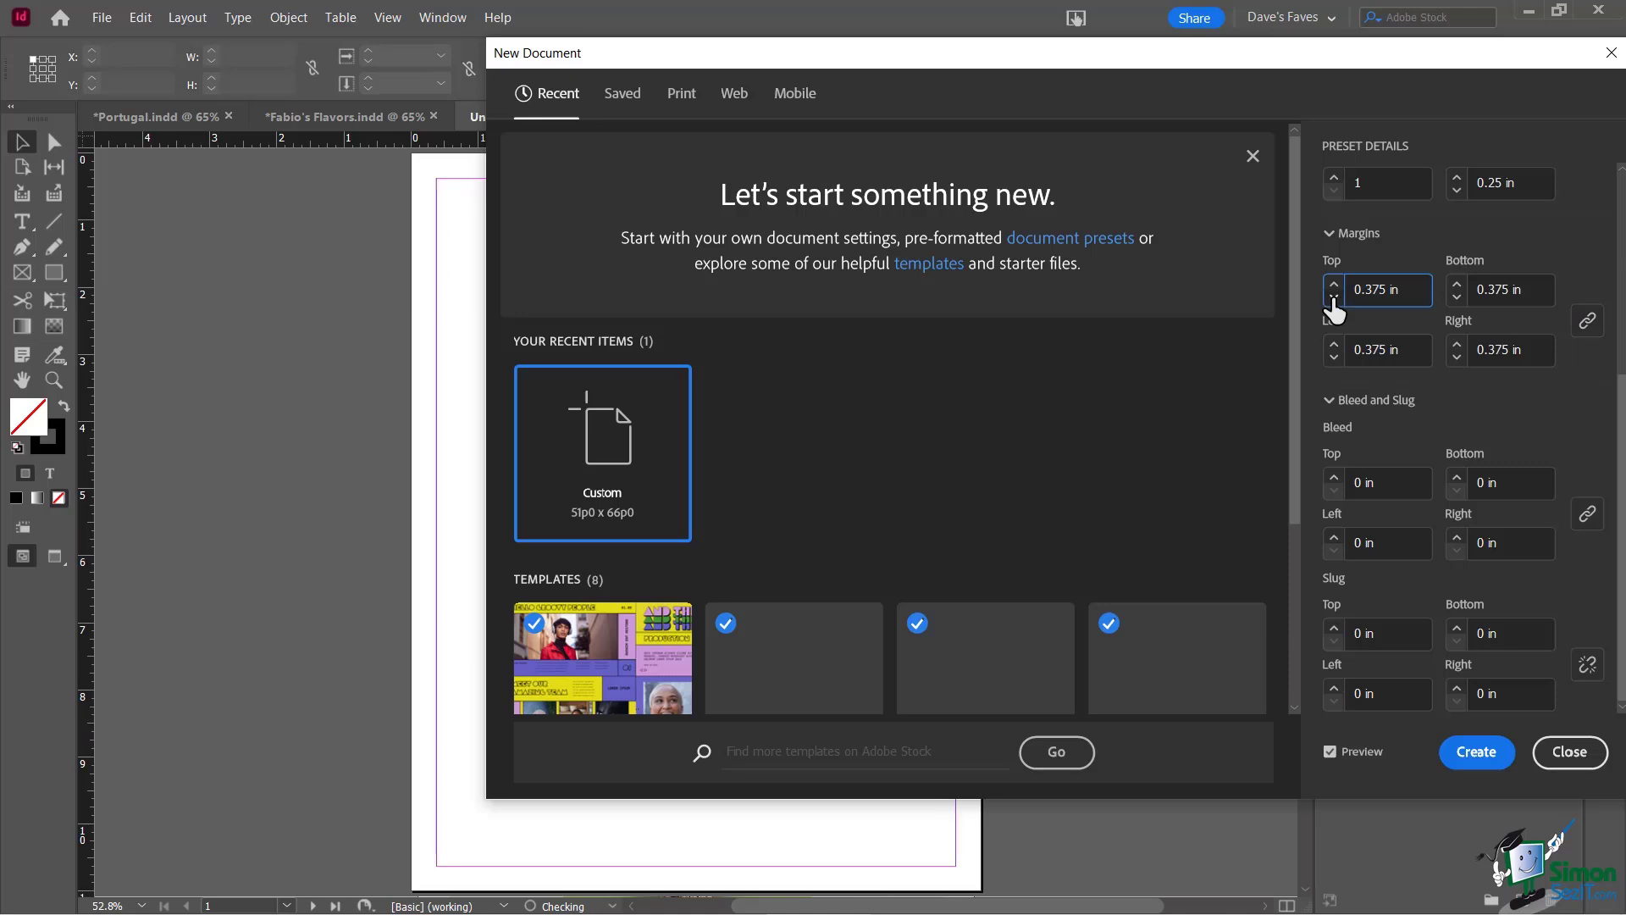
left_click(1334, 296)
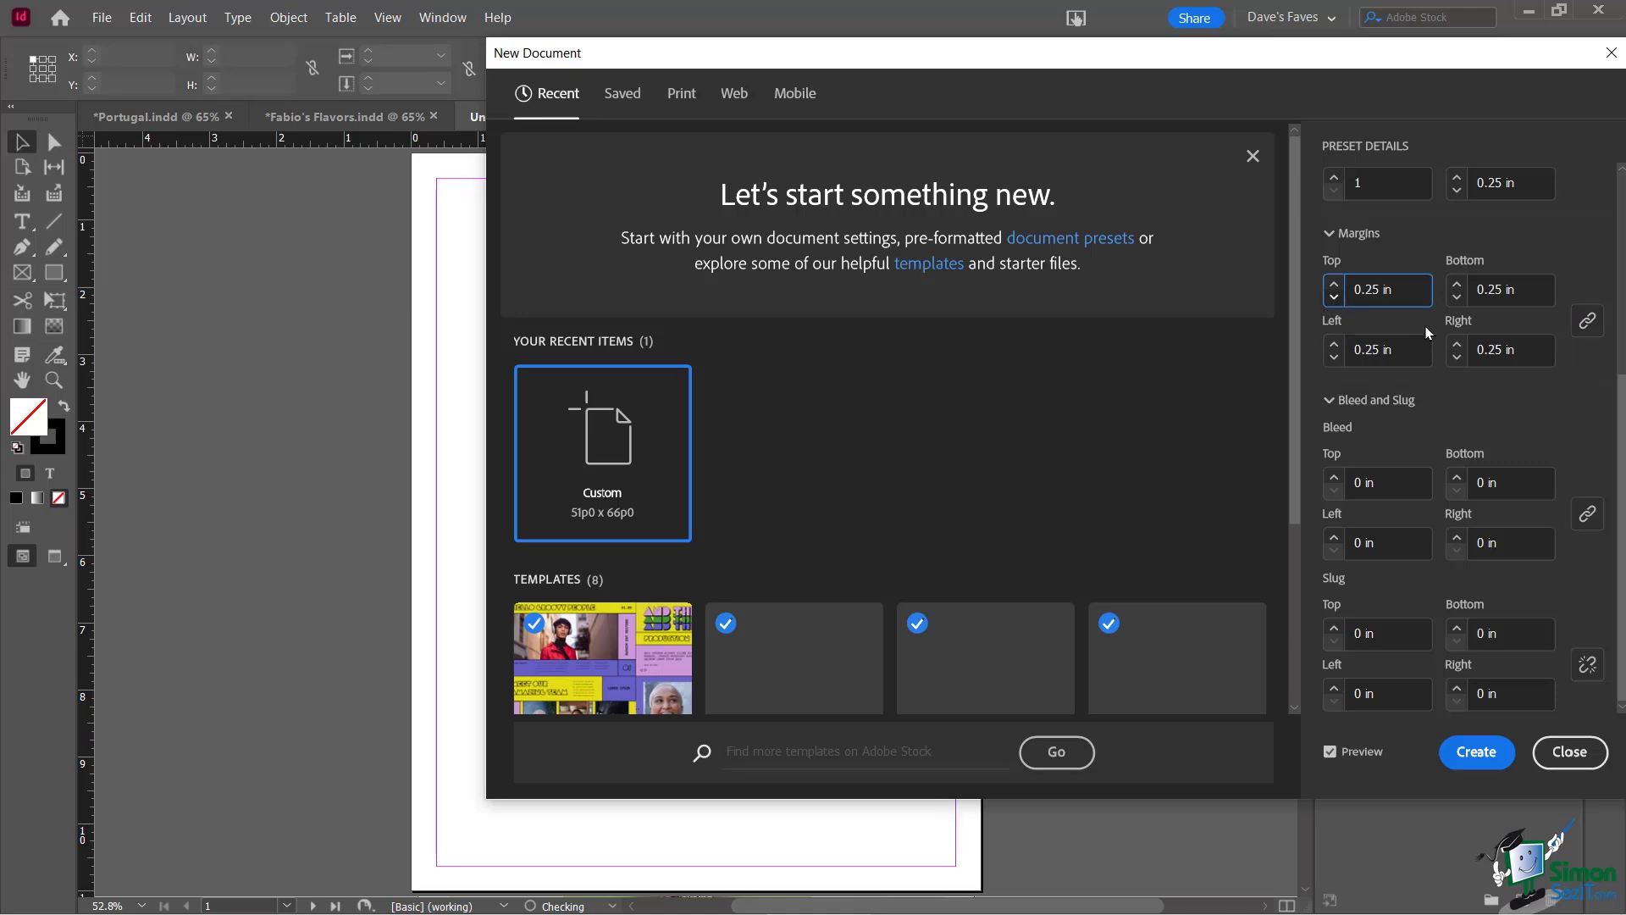
left_click(1334, 286)
left_click(1334, 285)
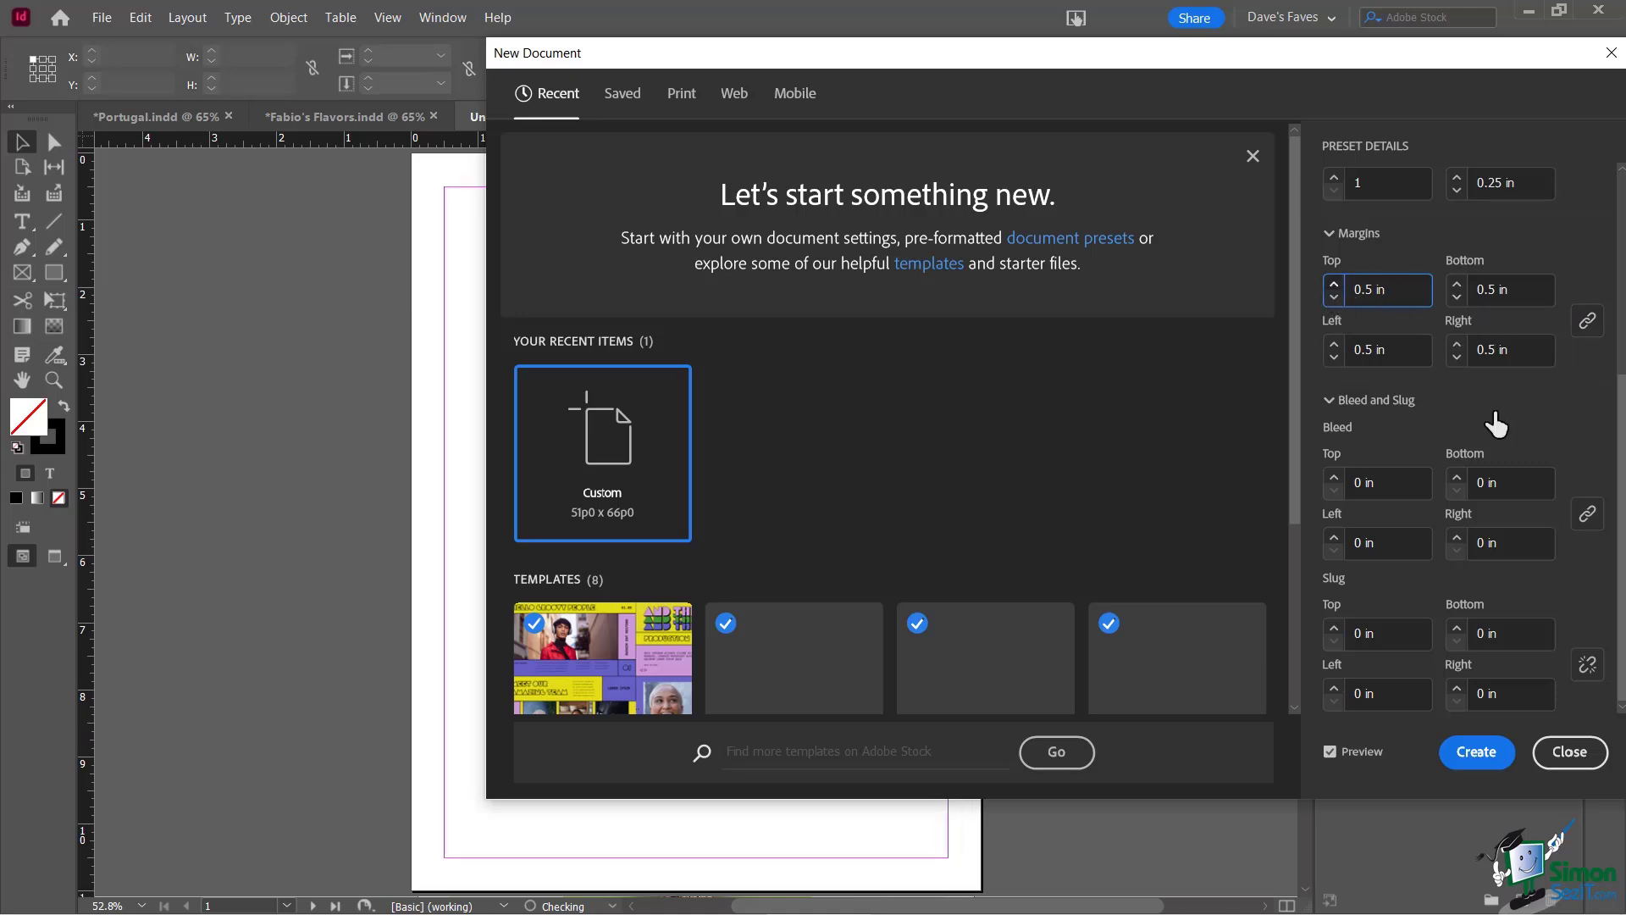
Unlink the margins, reduce only the left margin to 0.25 in and bring it back to 0.5 in
left_click(1586, 330)
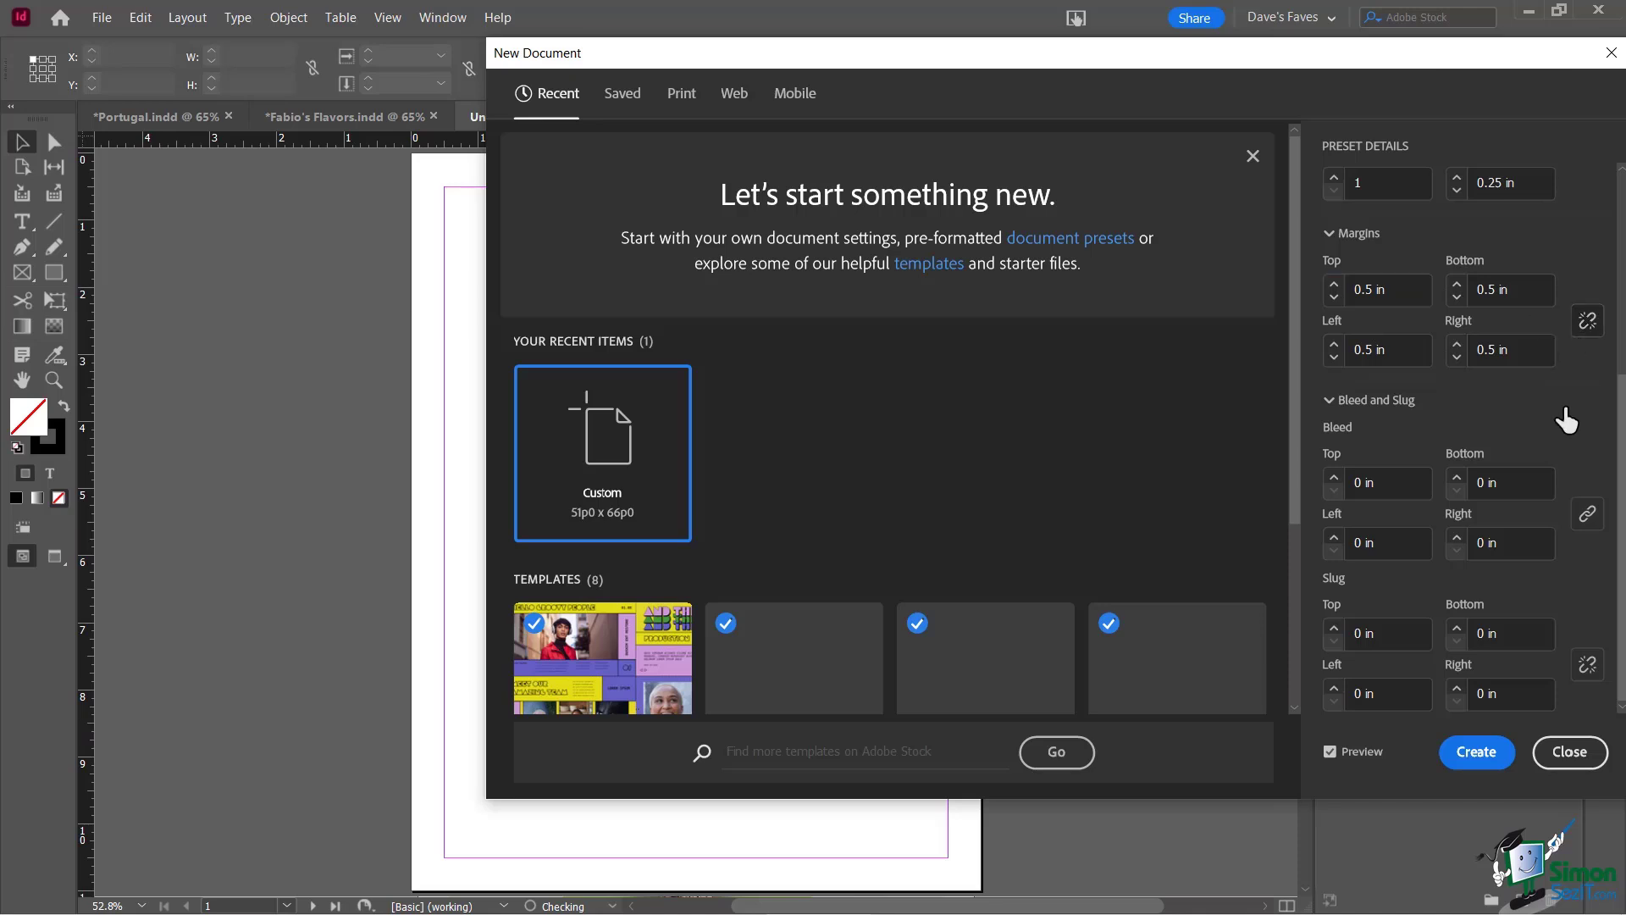
left_click(1333, 358)
left_click(1333, 359)
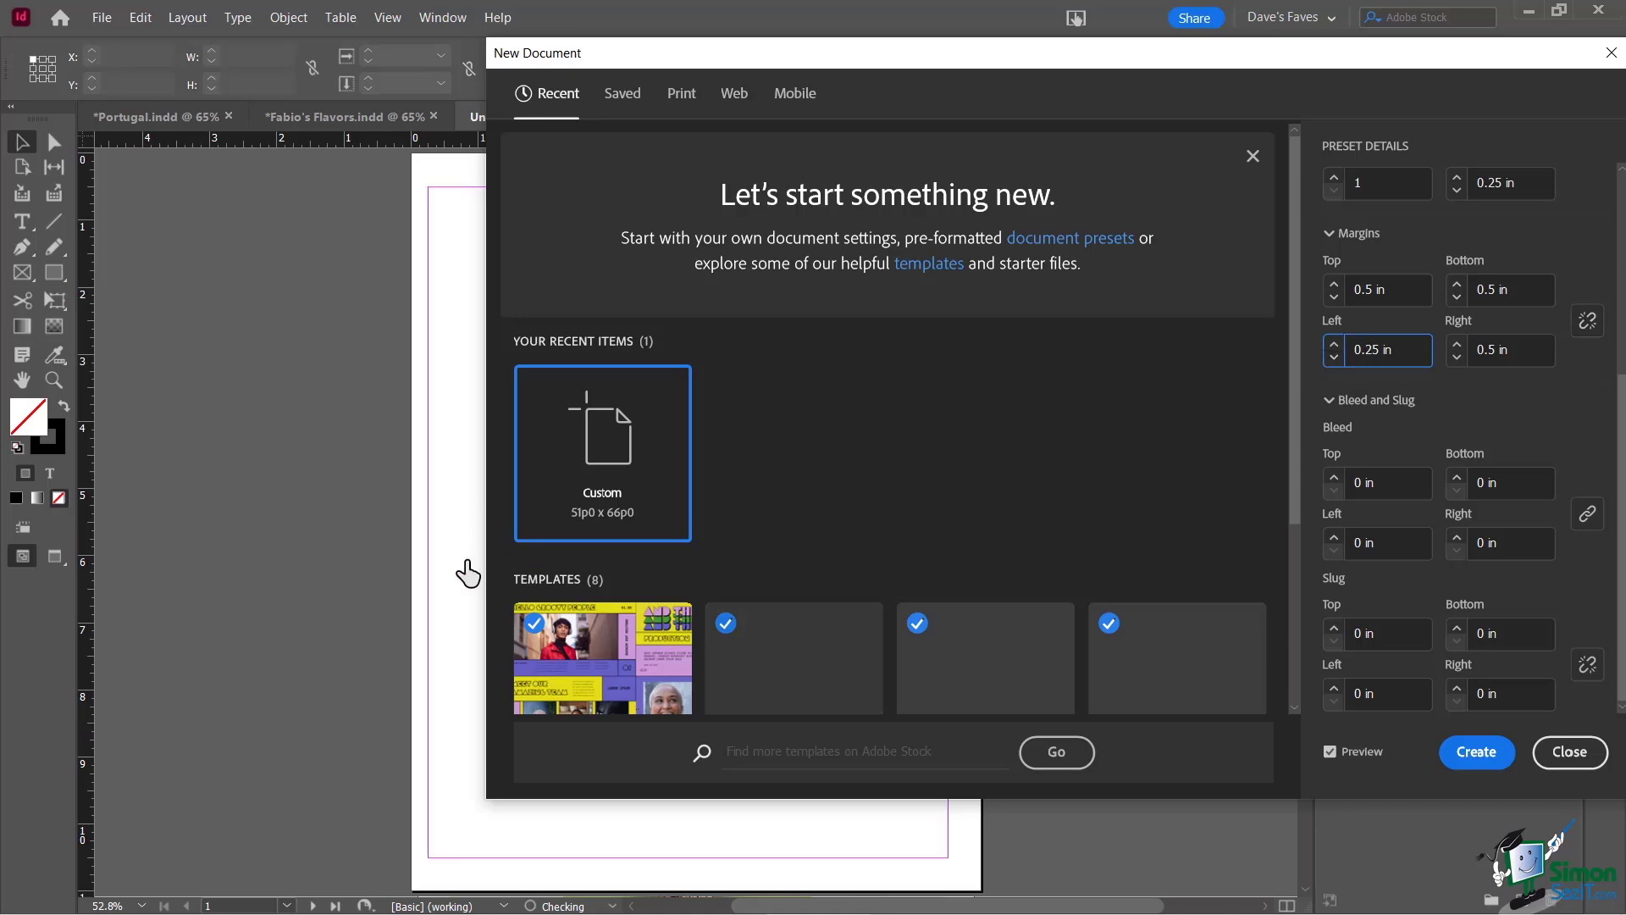
left_click(1334, 343)
left_click(1333, 343)
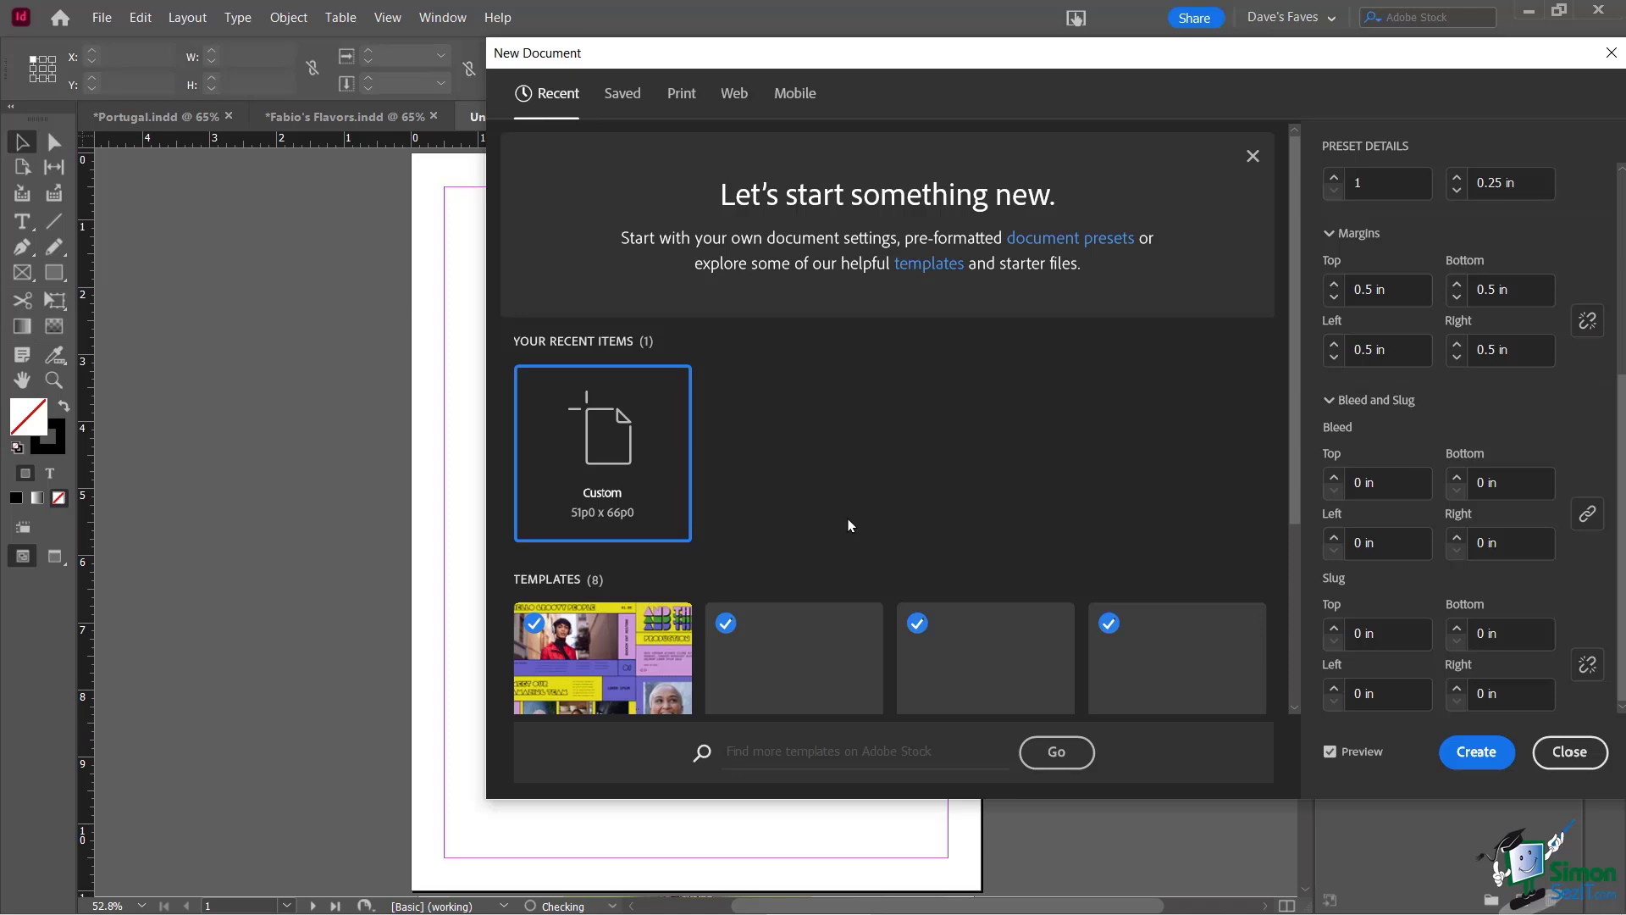
Set the bleed to 0.125 in on all four sides and review the document settings
left_click(1334, 476)
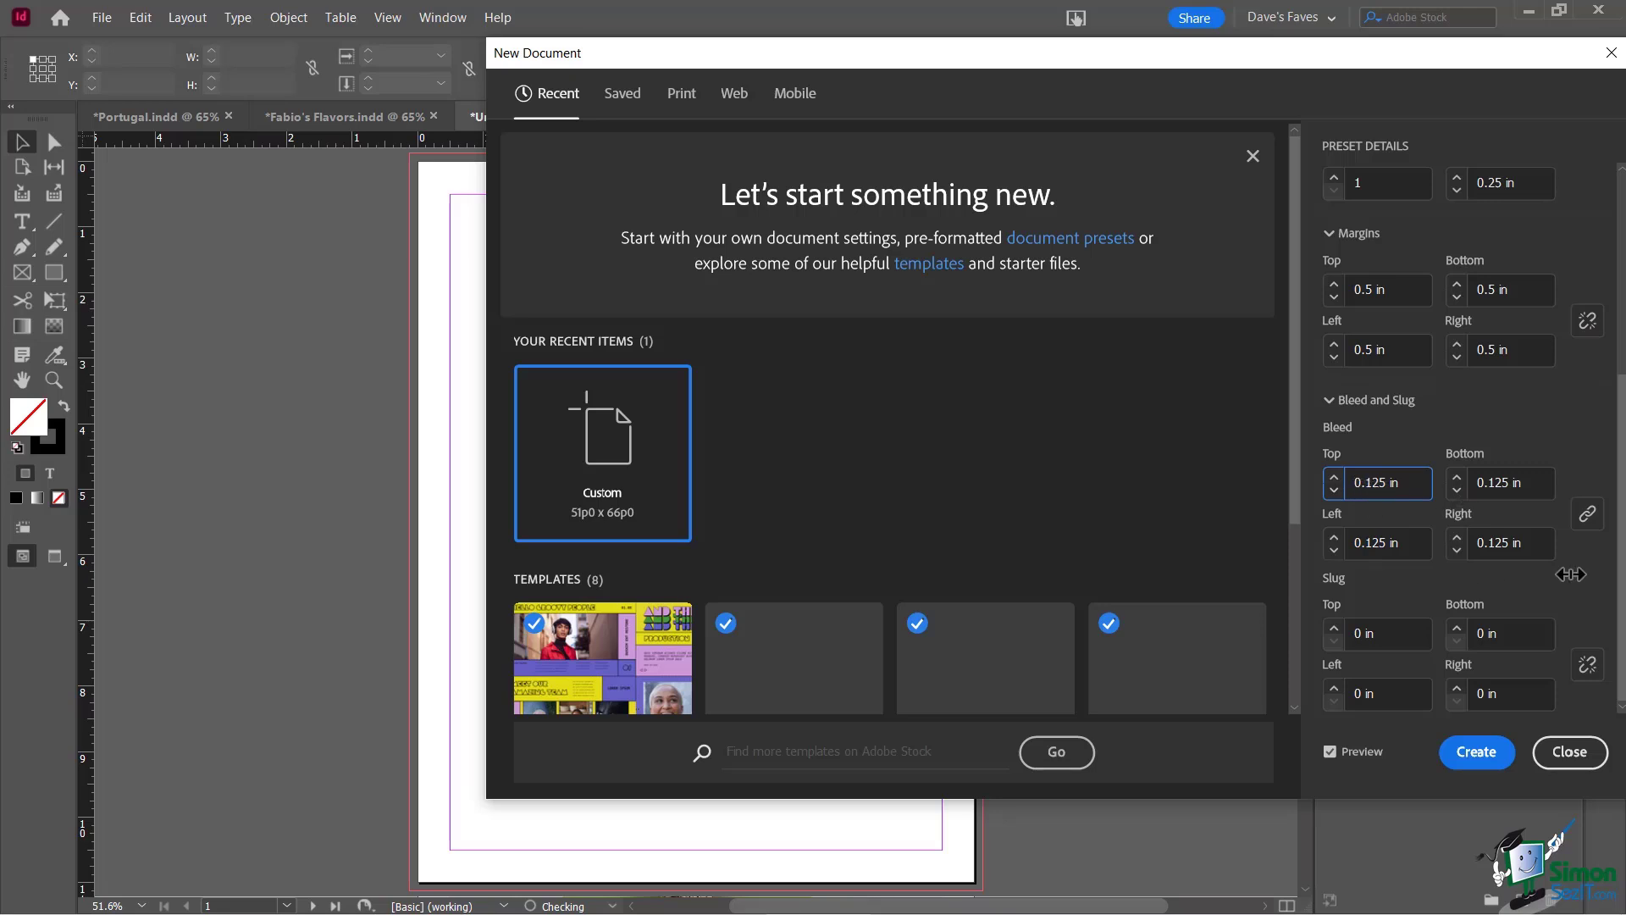
scroll(1621, 519, "up", 5)
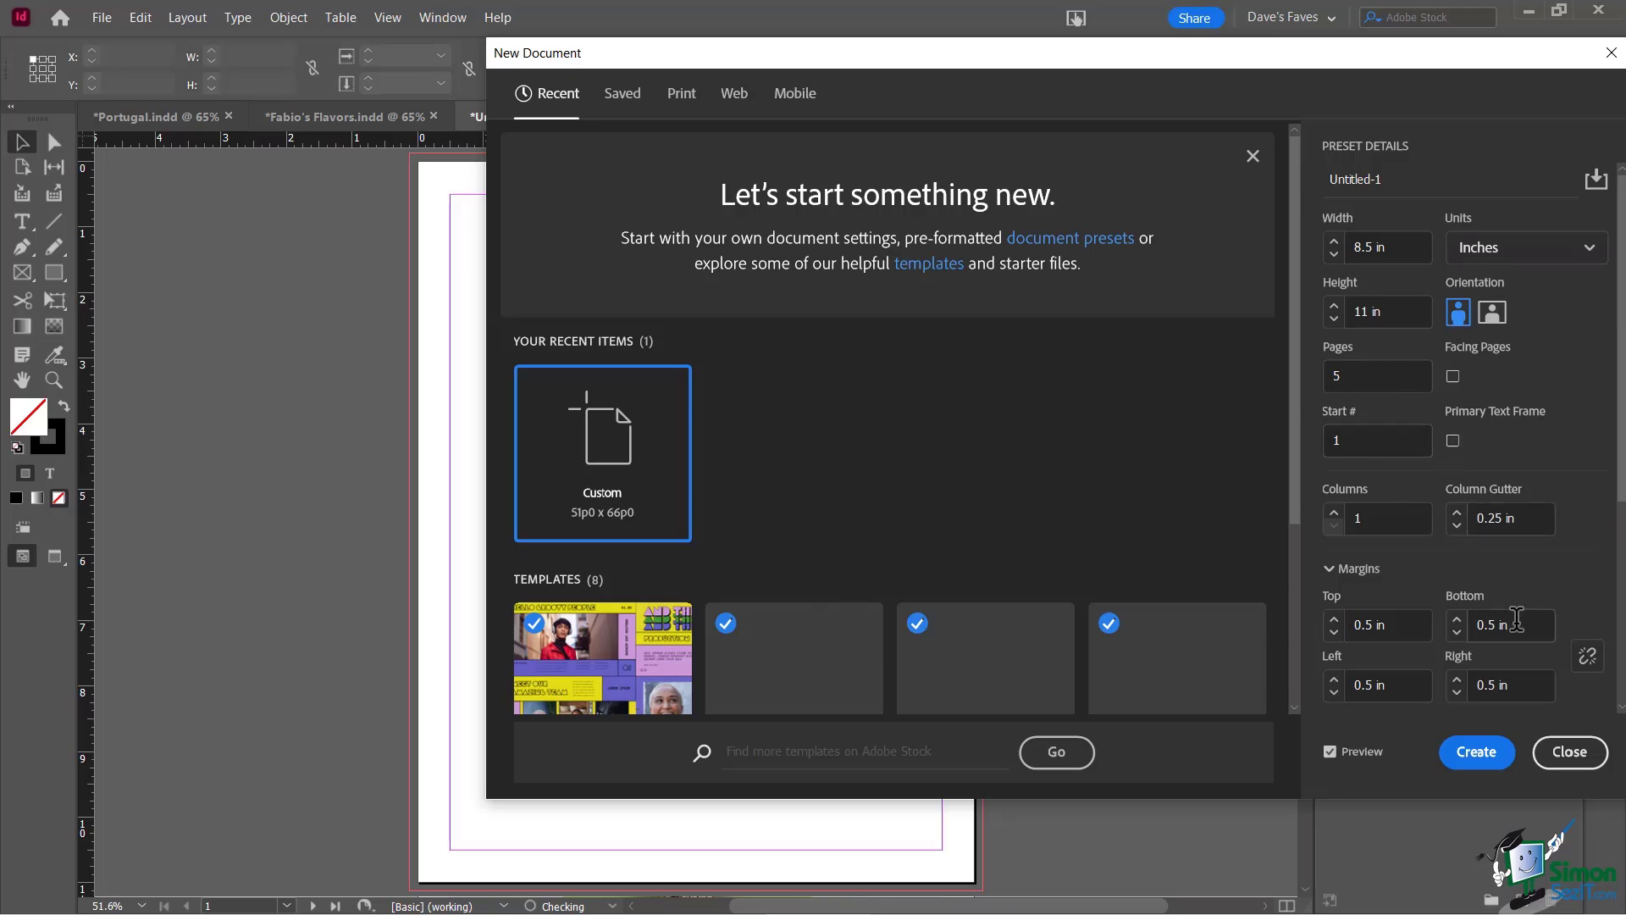
scroll(1514, 619, "down", 5)
scroll(1392, 616, "down", 1)
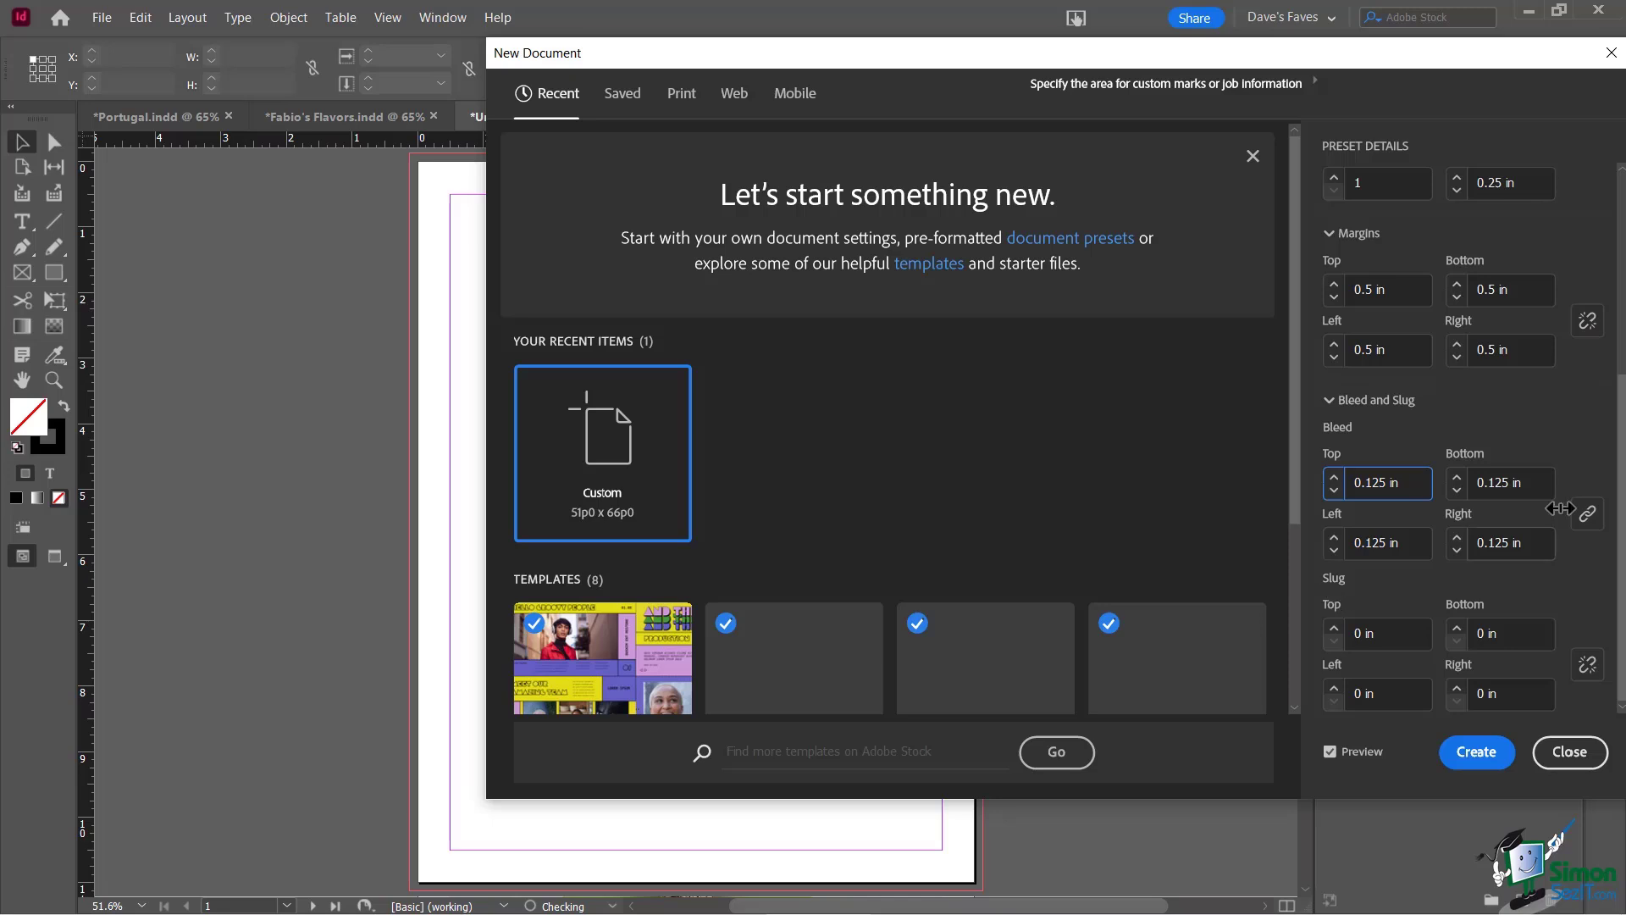
Save the settings as a document preset named "5 page newsletter" and create the new document from it
scroll(1557, 332, "up", 5)
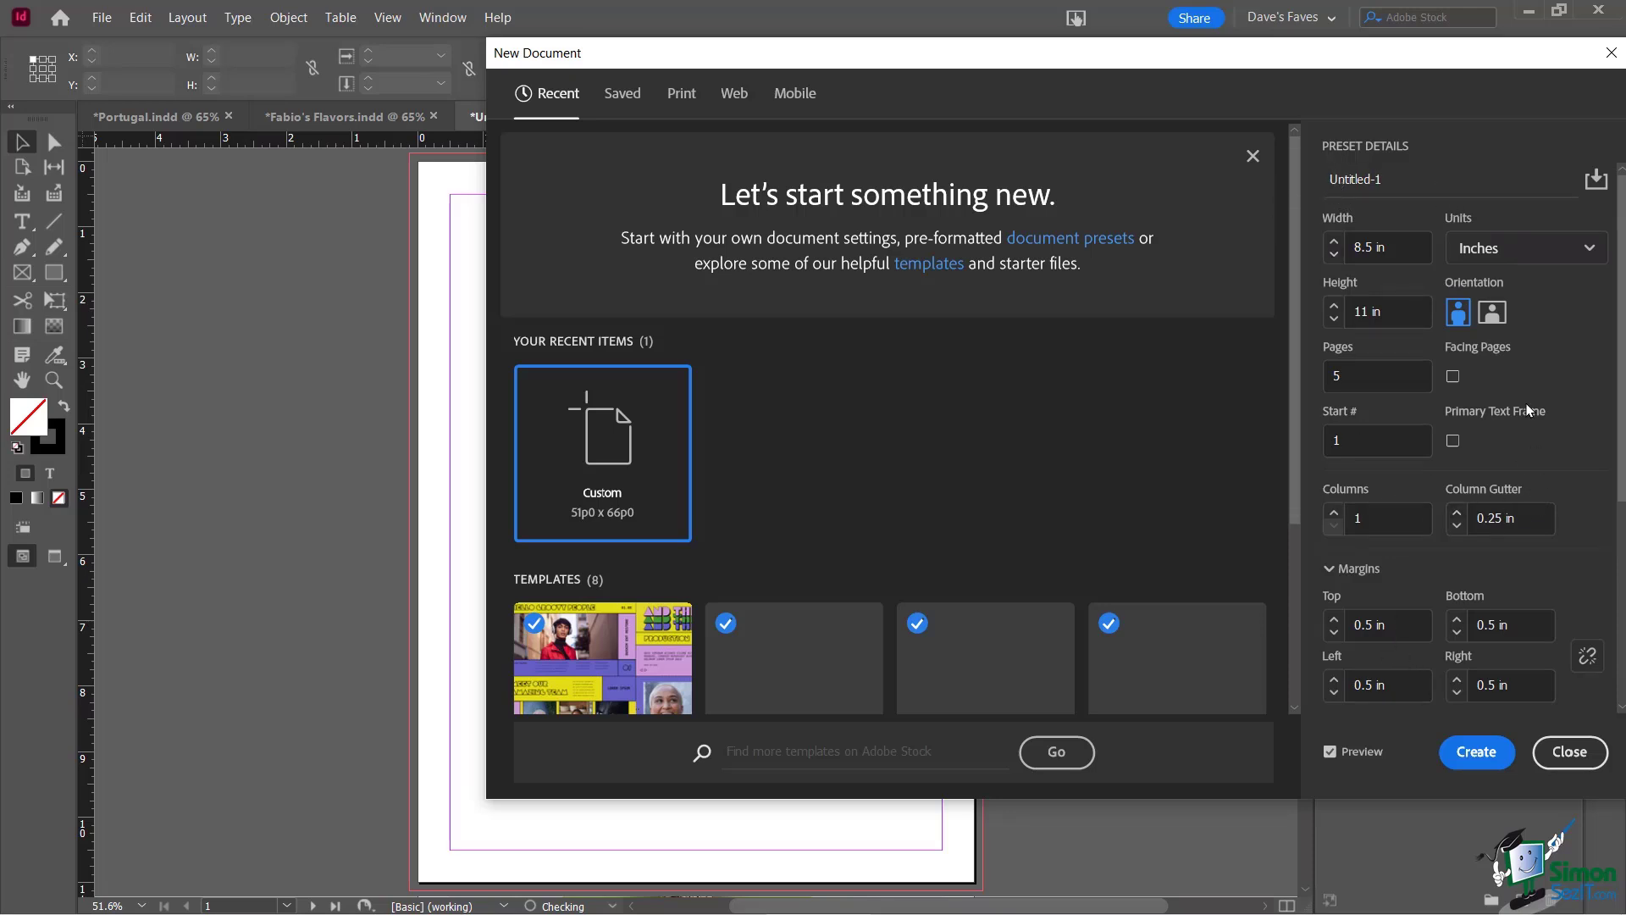
left_click(1374, 179)
left_click(1595, 184)
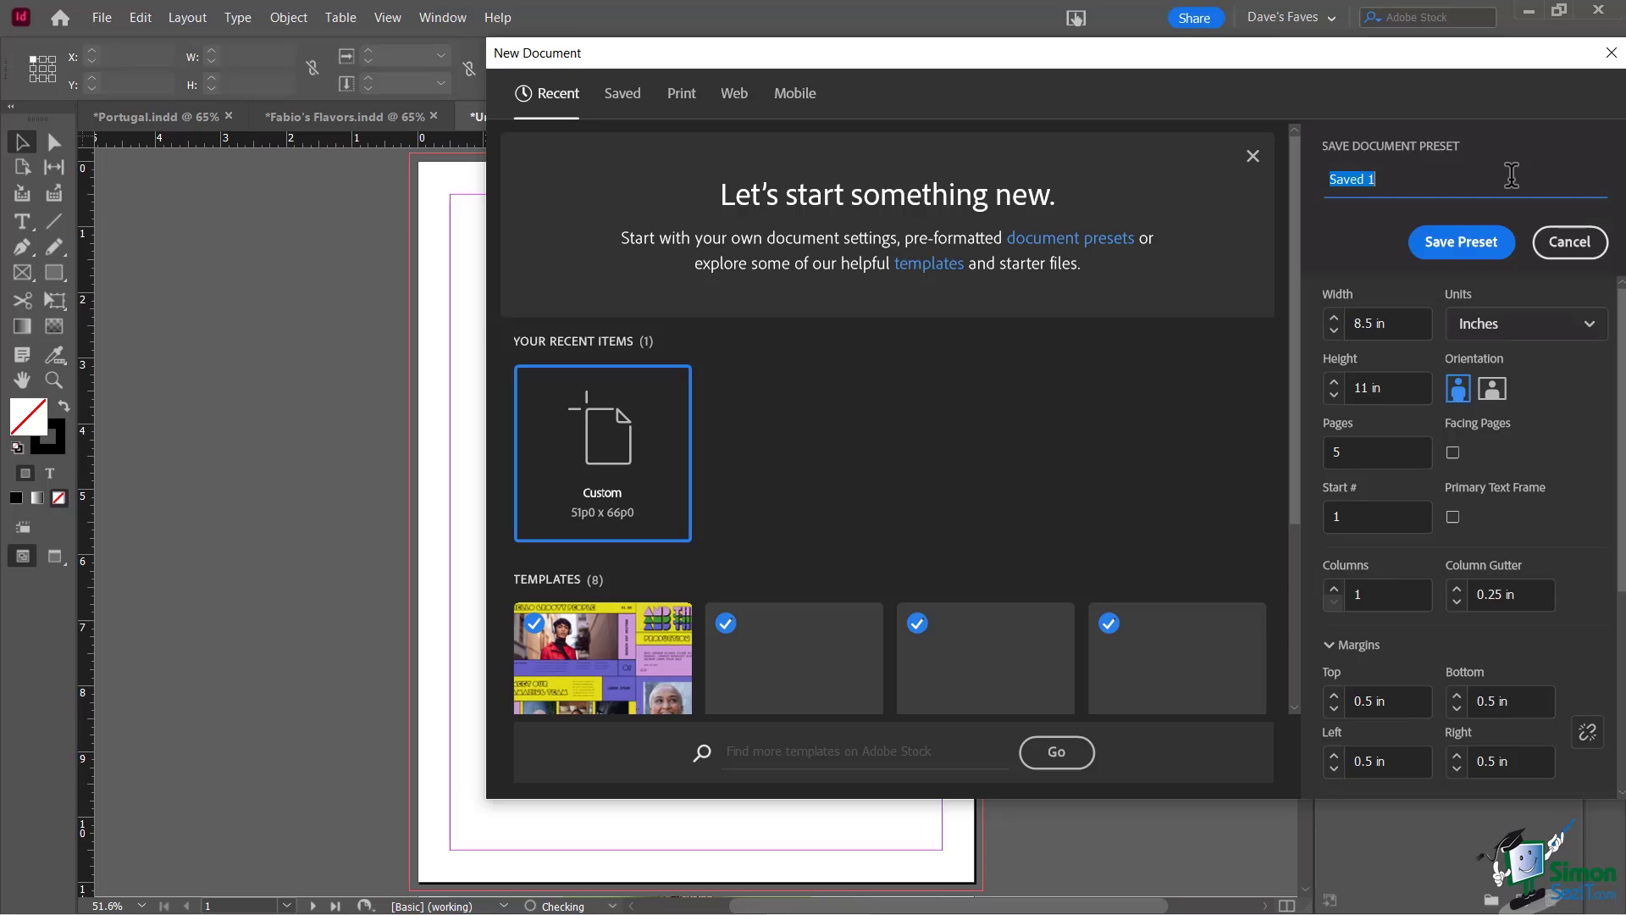
type("5 page")
type(" pa")
key("BackSpace")
key("BackSpace")
type("newsletter")
left_click(1449, 245)
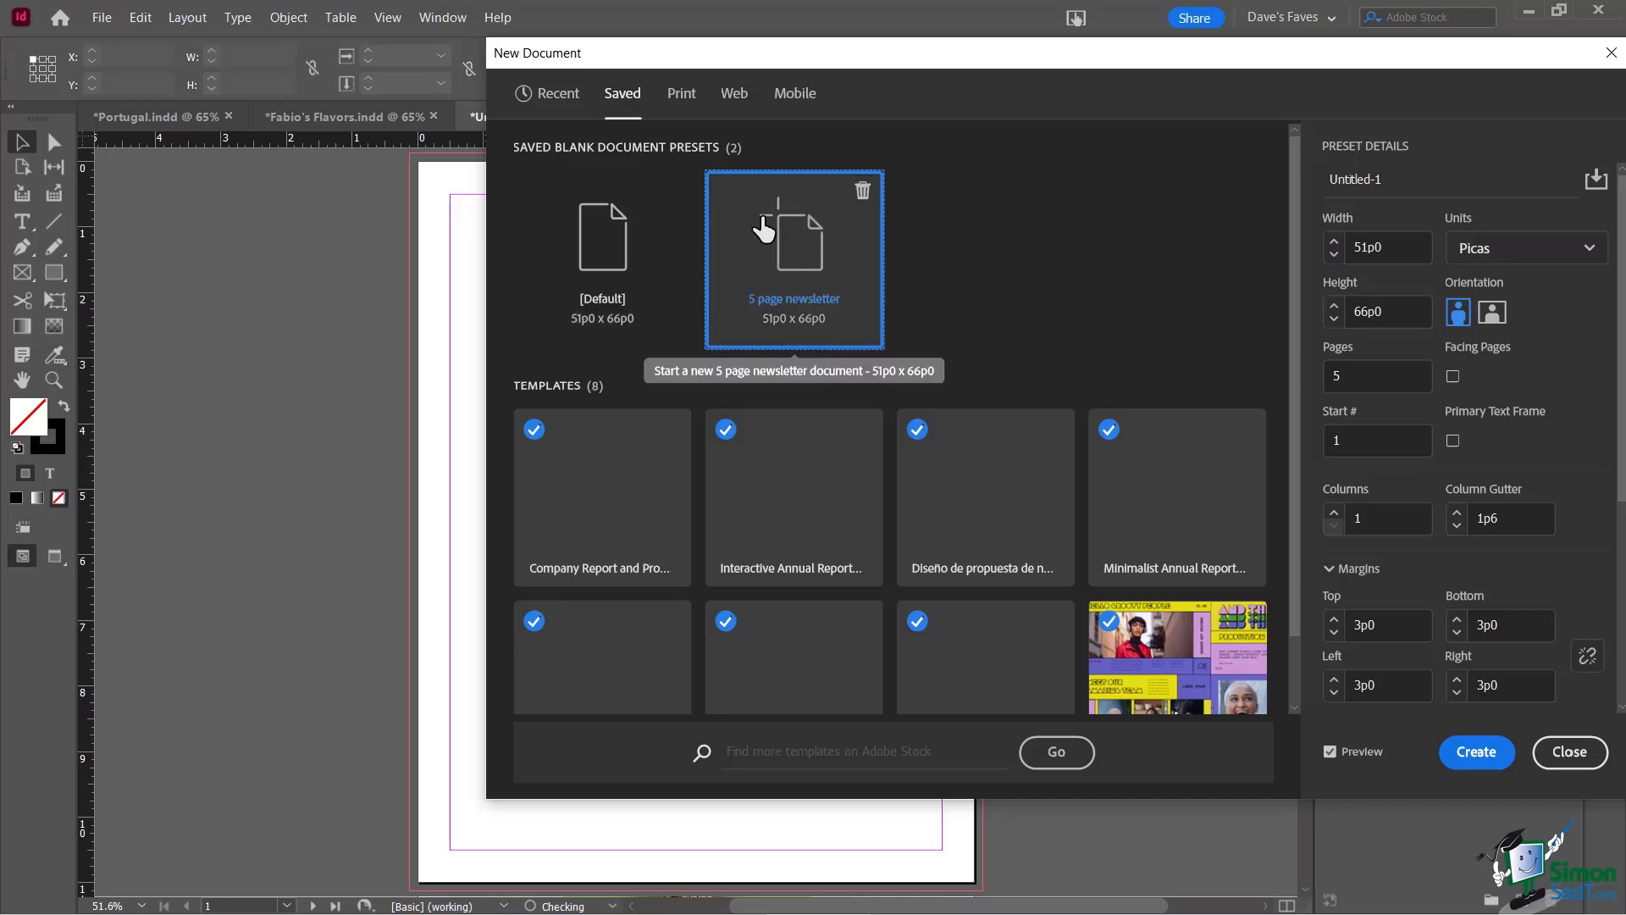
left_click(1477, 754)
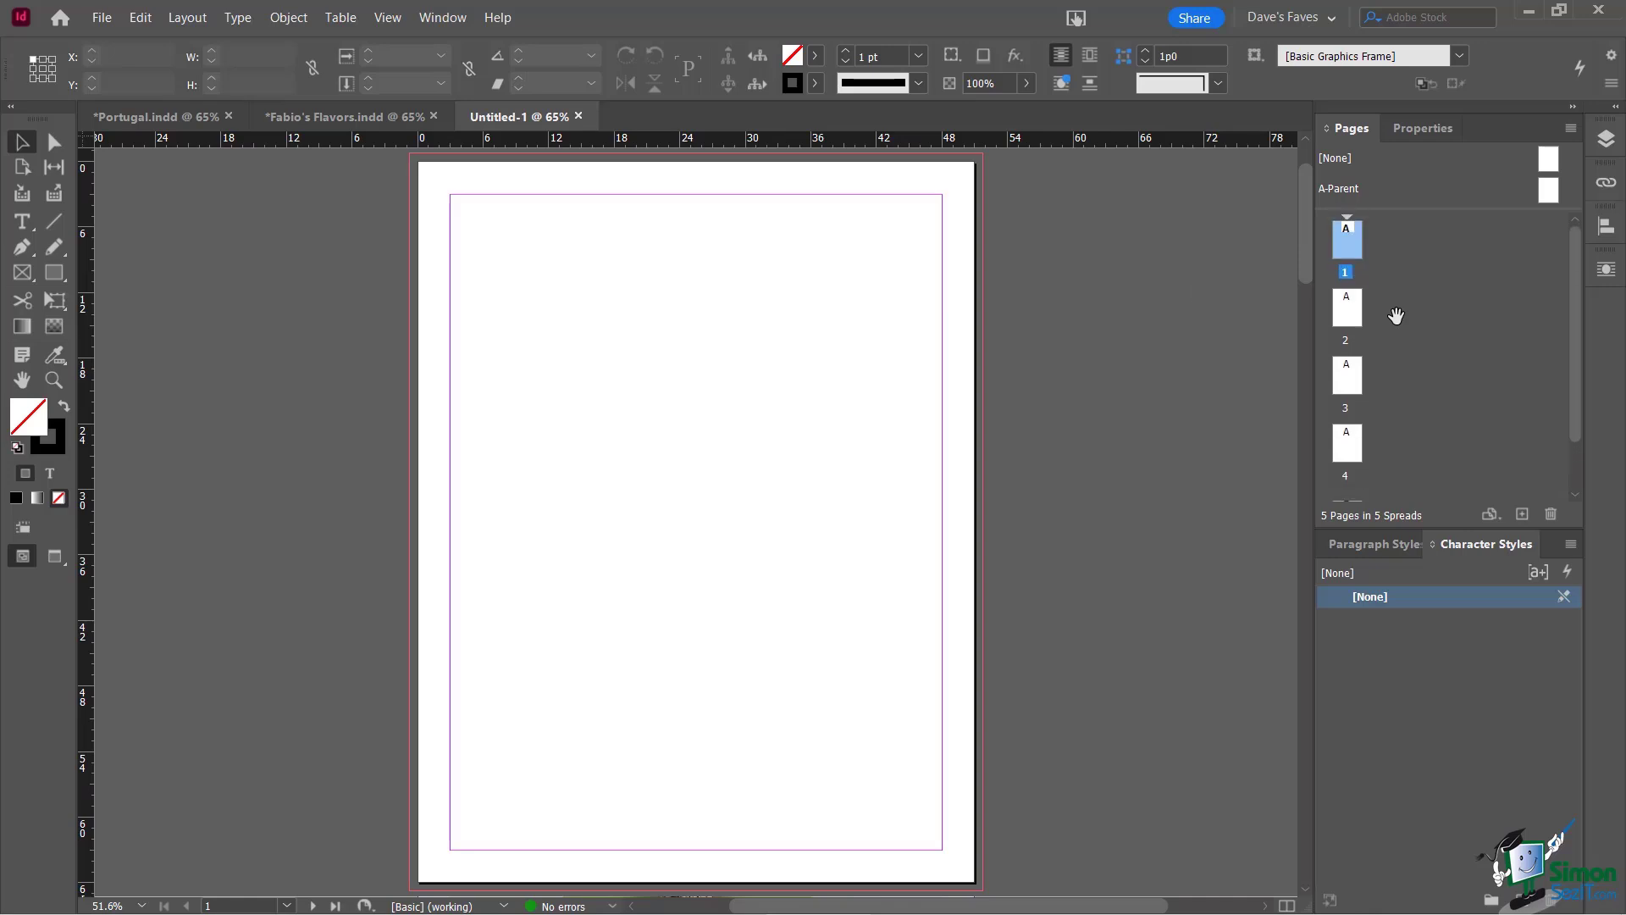
Look through the first pages of the new newsletter document and return to page 1
scroll(304, 349, "down", 10)
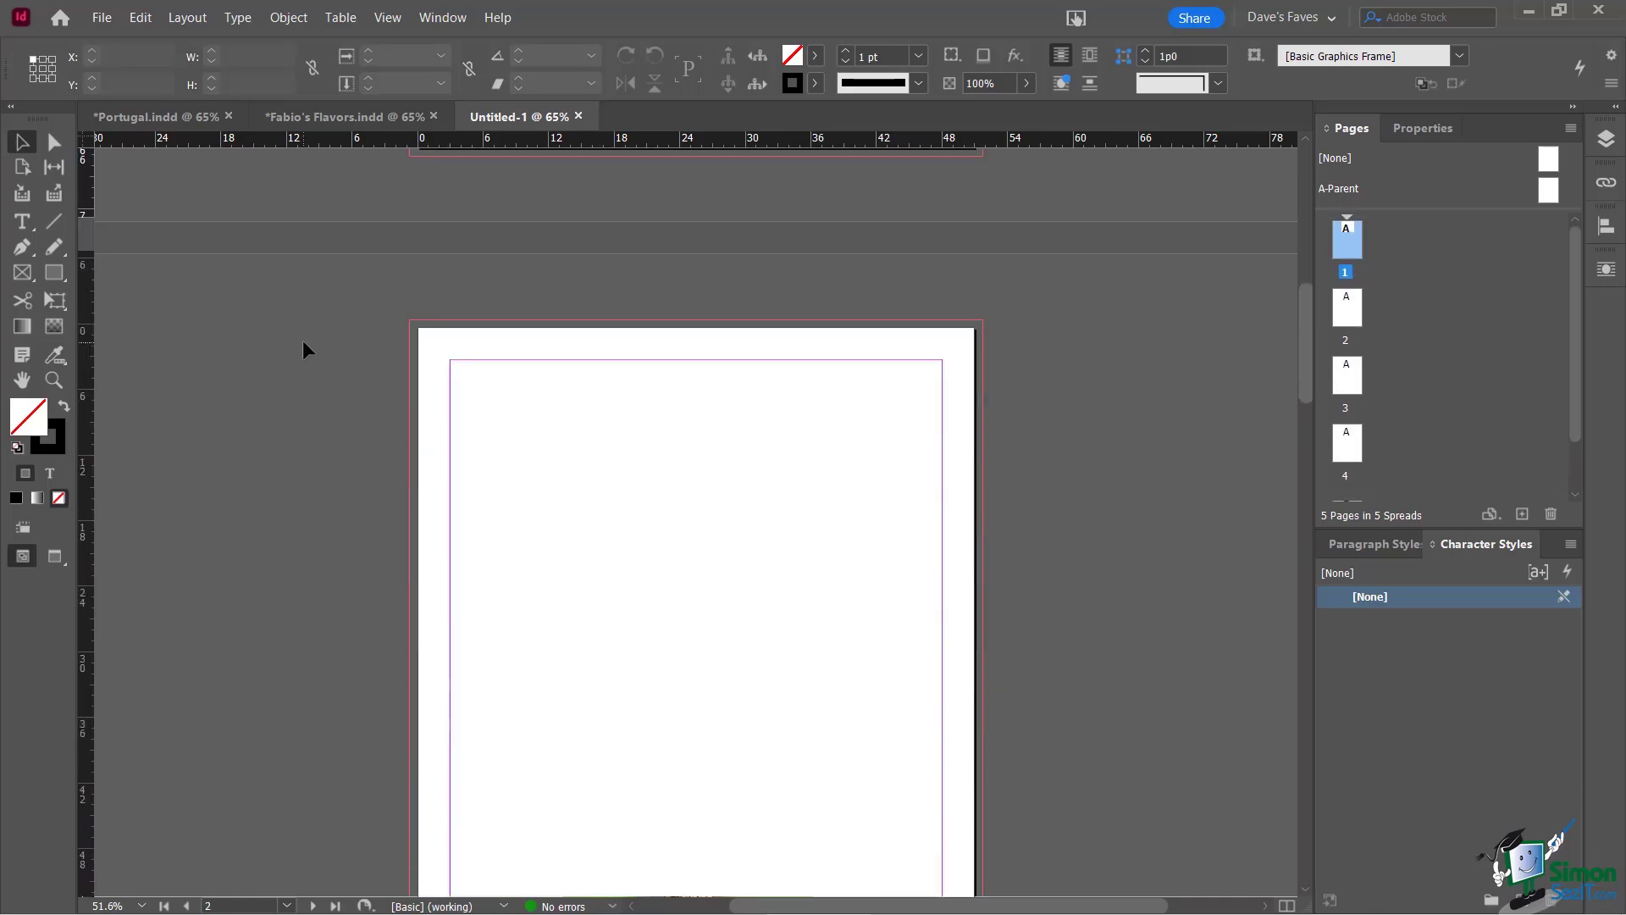
scroll(304, 347, "up", 8)
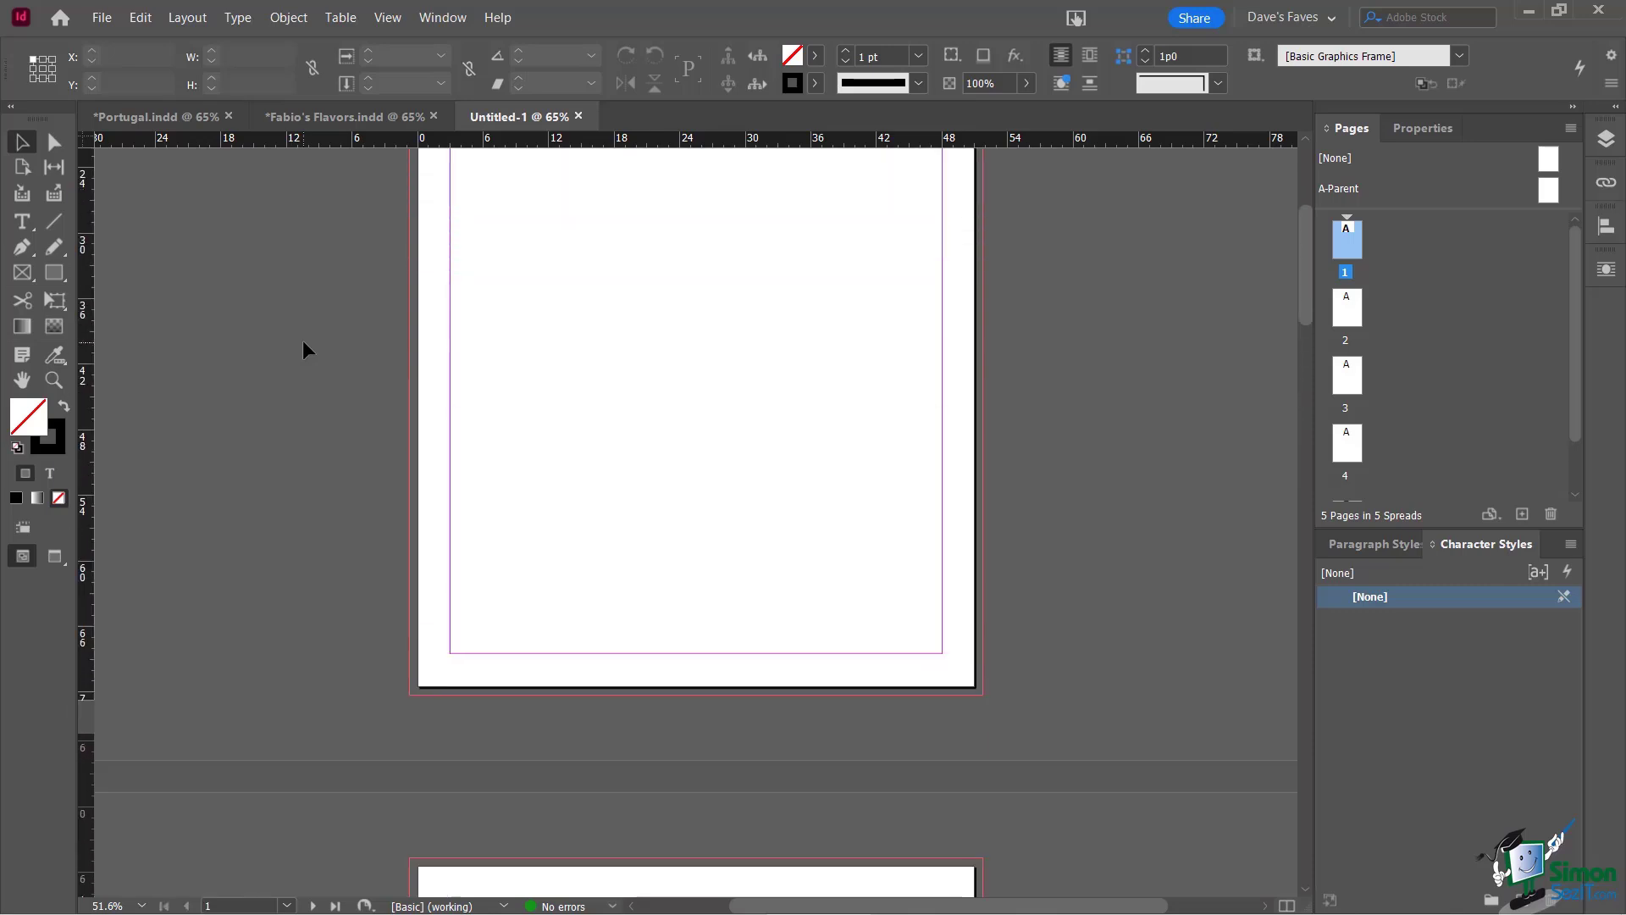
scroll(303, 343, "up", 4)
scroll(303, 343, "down", 1)
scroll(304, 343, "up", 1)
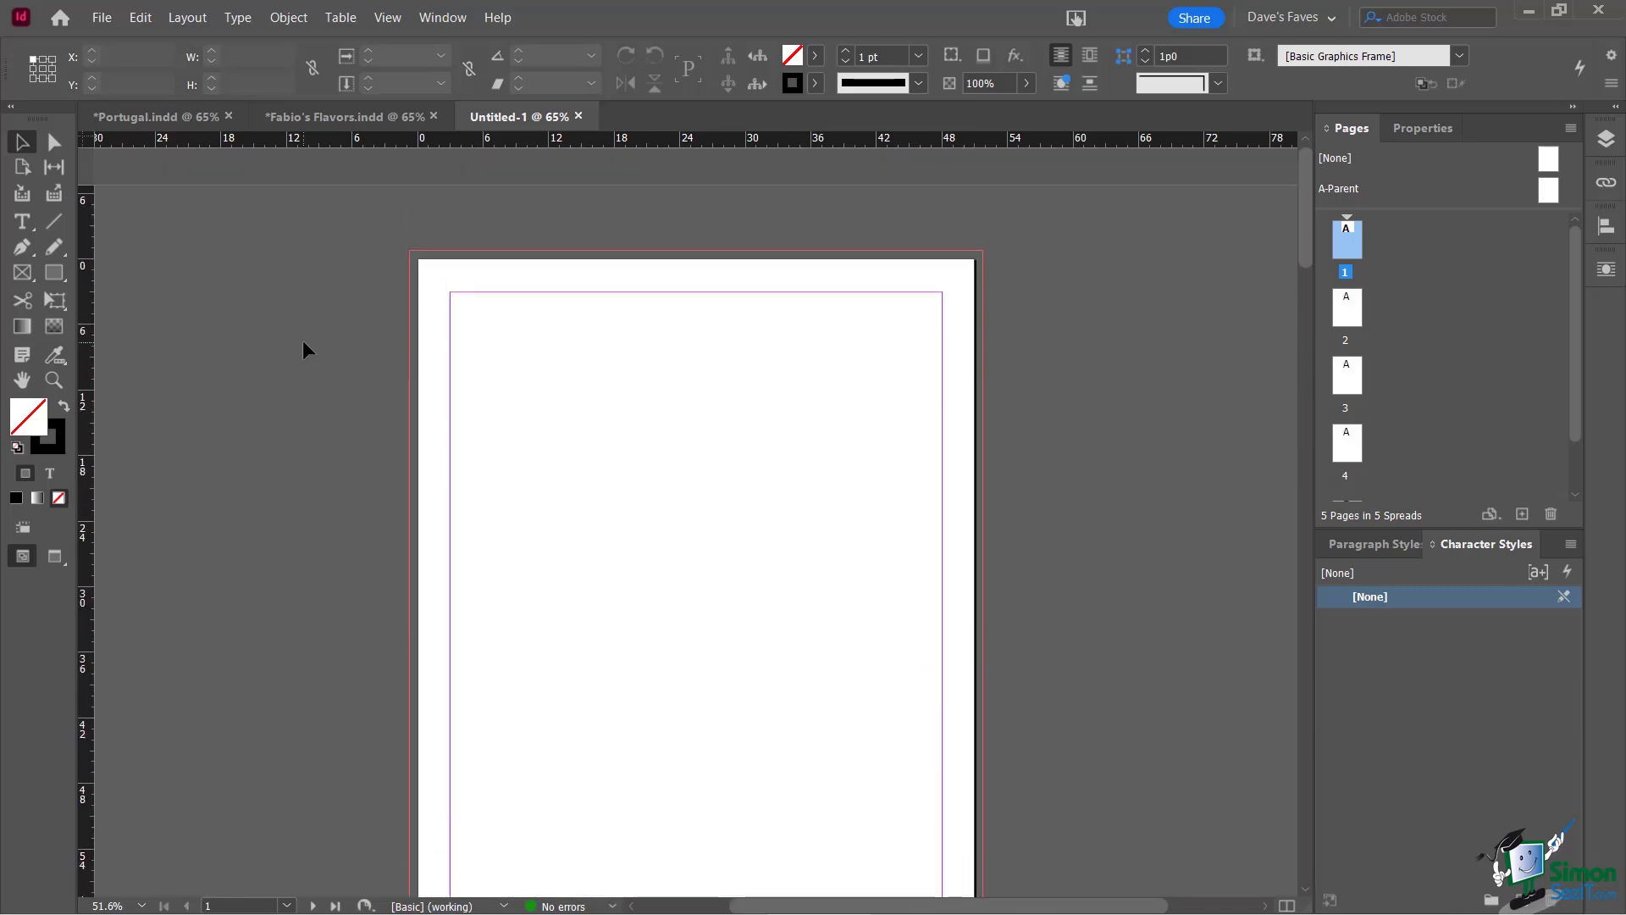
scroll(302, 349, "down", 2)
scroll(303, 349, "up", 1)
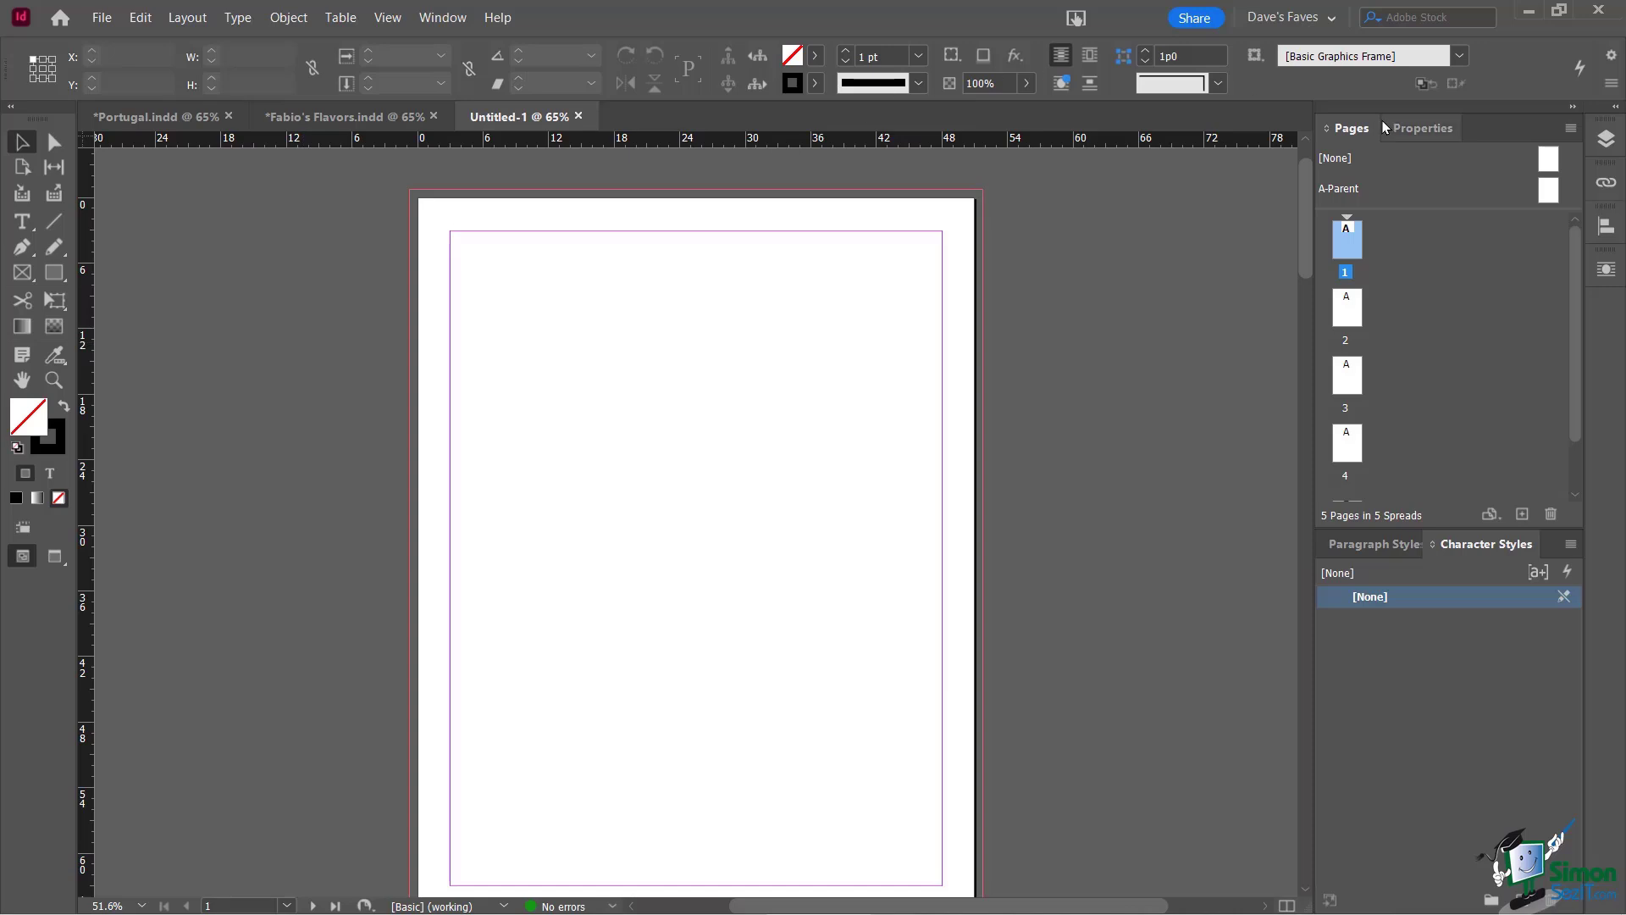
Set the document's number of pages to 10 in its properties and return the view to page 1
left_click(1429, 134)
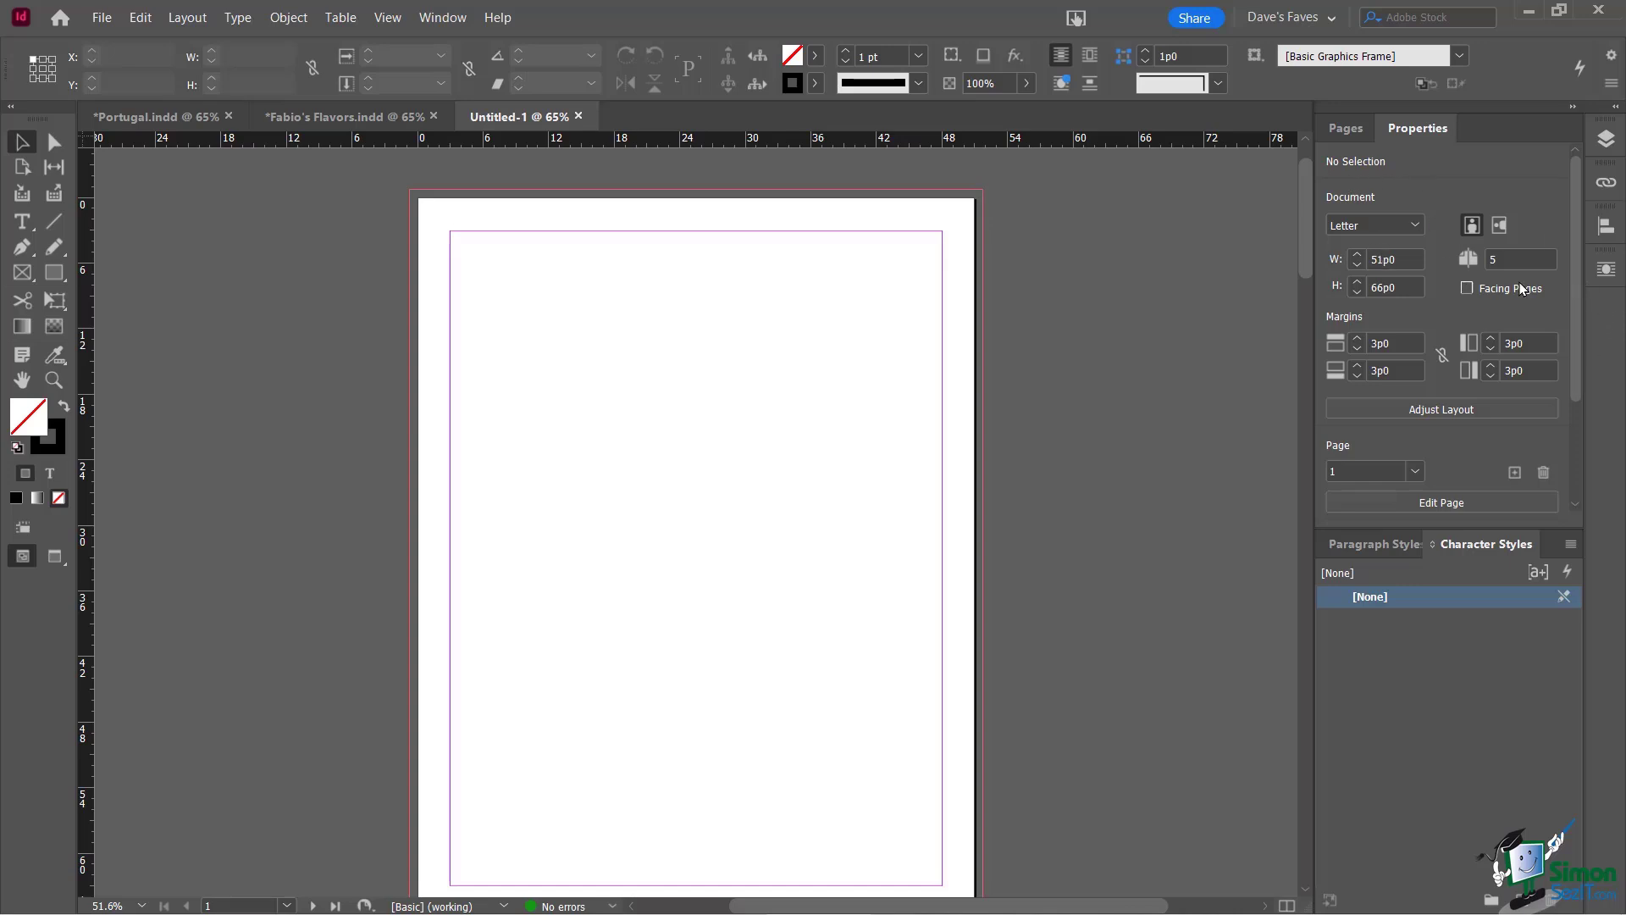
double_click(1479, 260)
type("10")
left_click(1195, 280)
left_click_drag(1305, 188, 1332, 116)
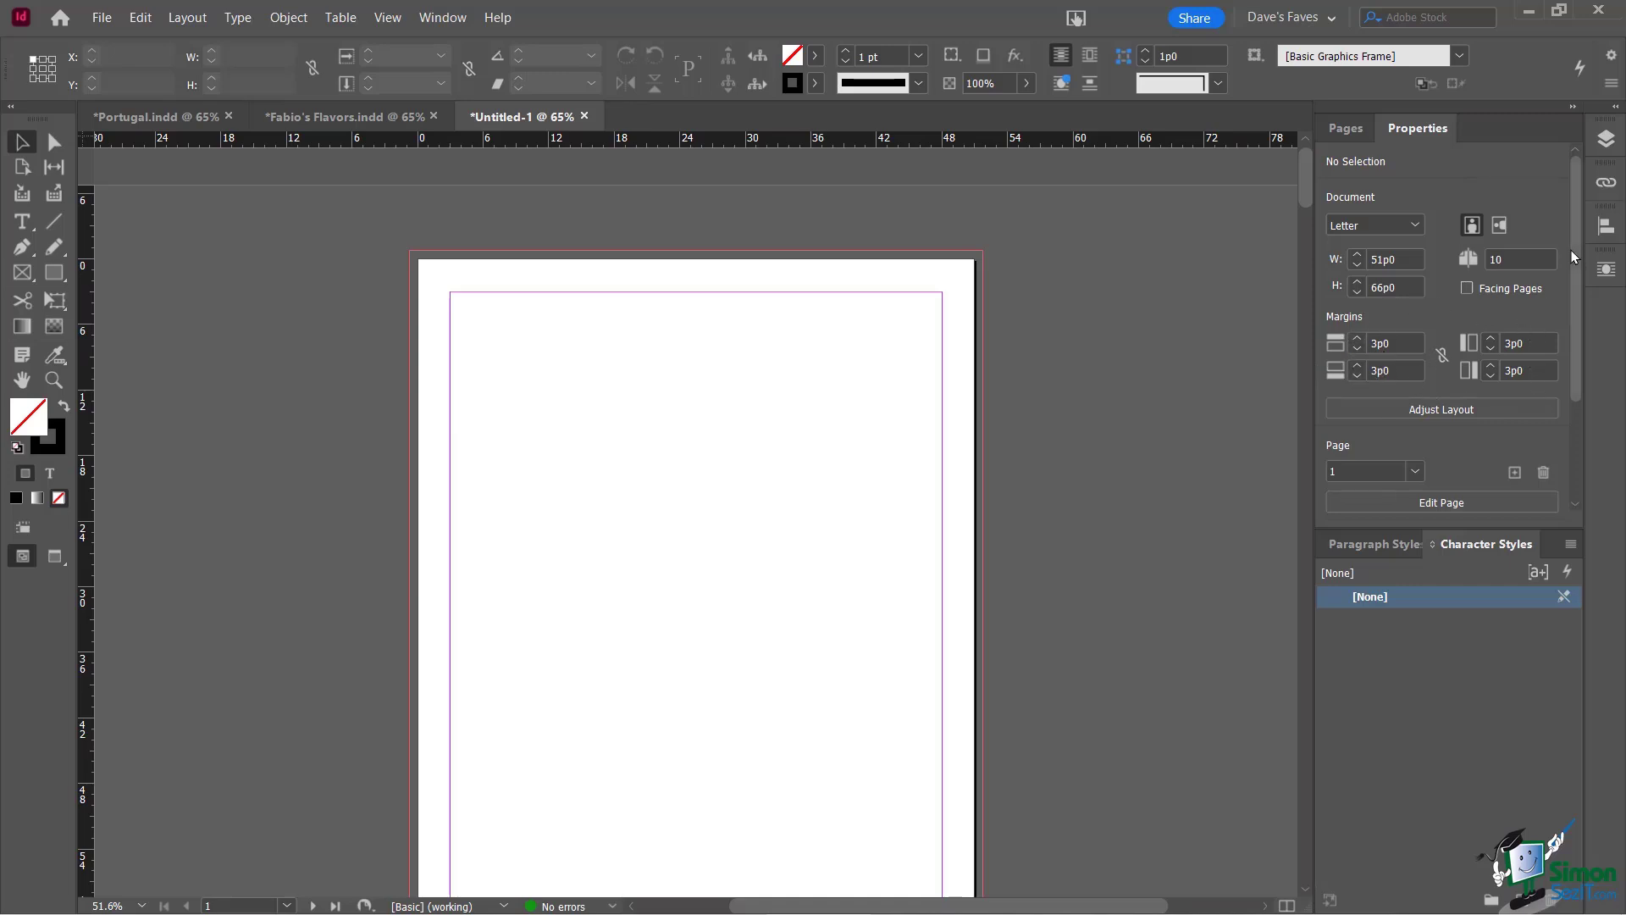
Hide the document rulers and show them again
left_click_drag(1577, 251, 1589, 374)
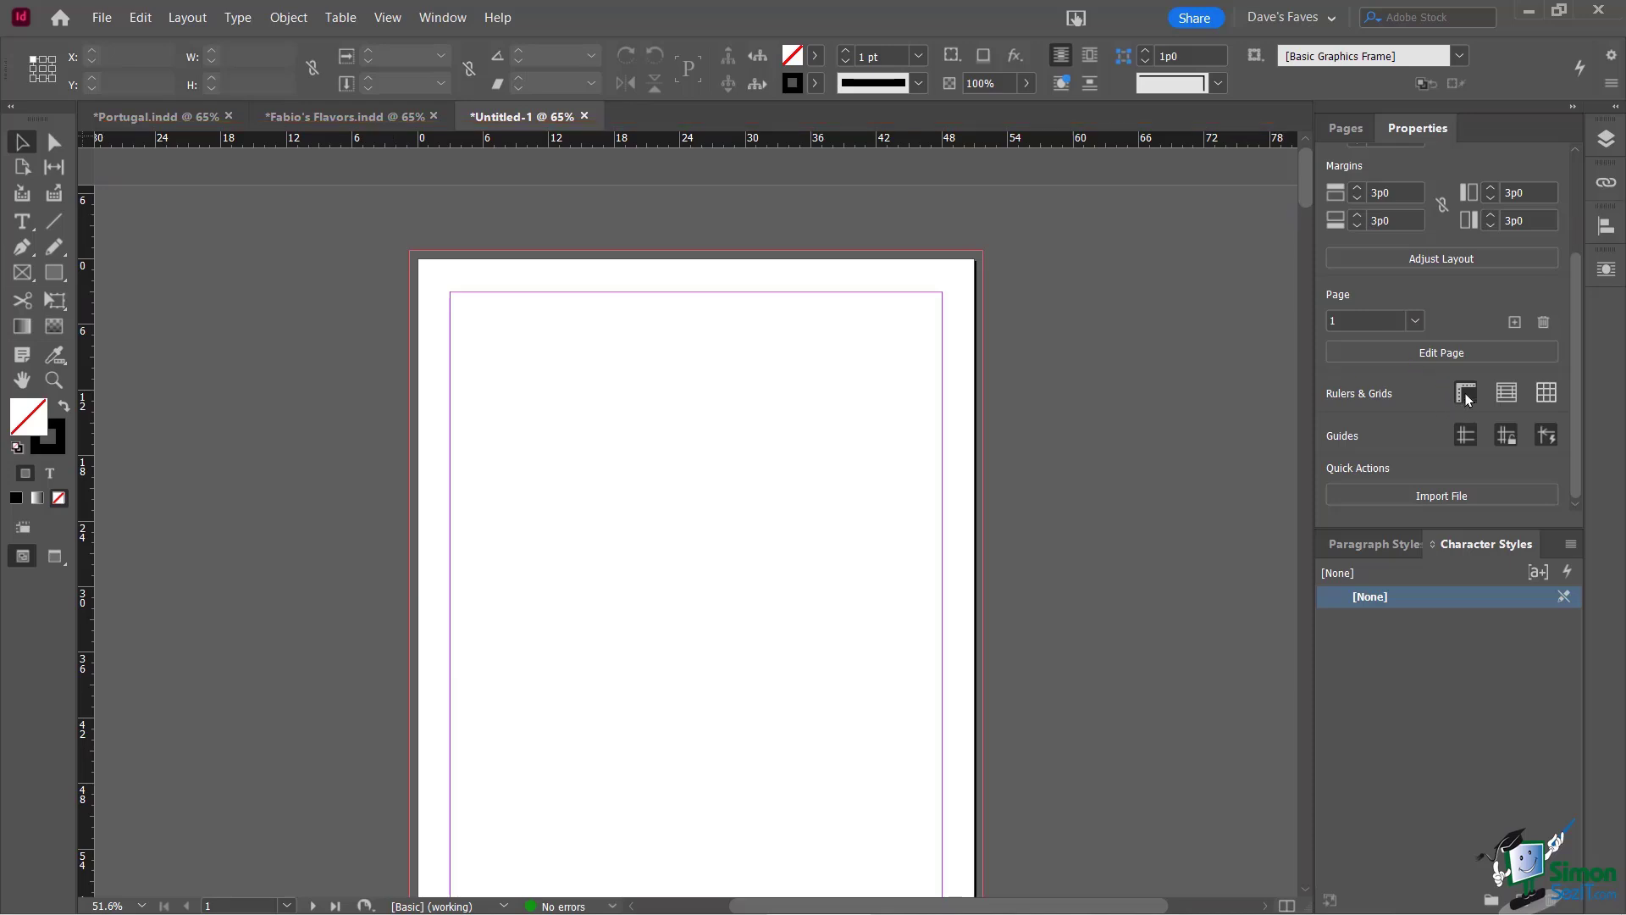
left_click(1466, 393)
left_click(1466, 394)
left_click(1466, 394)
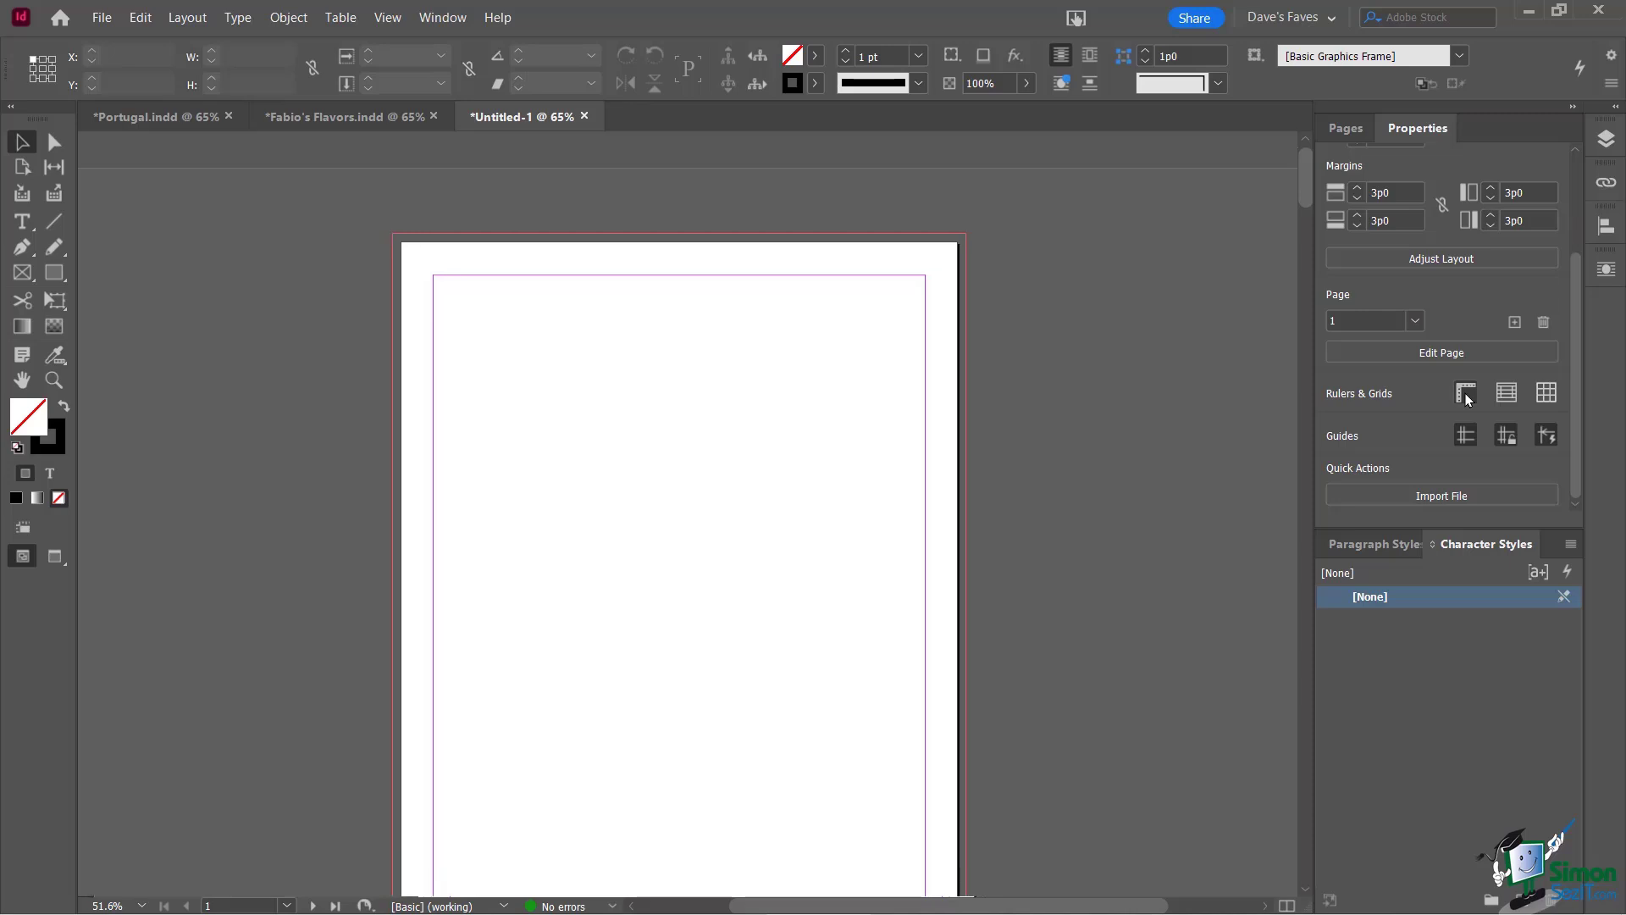
left_click(1466, 394)
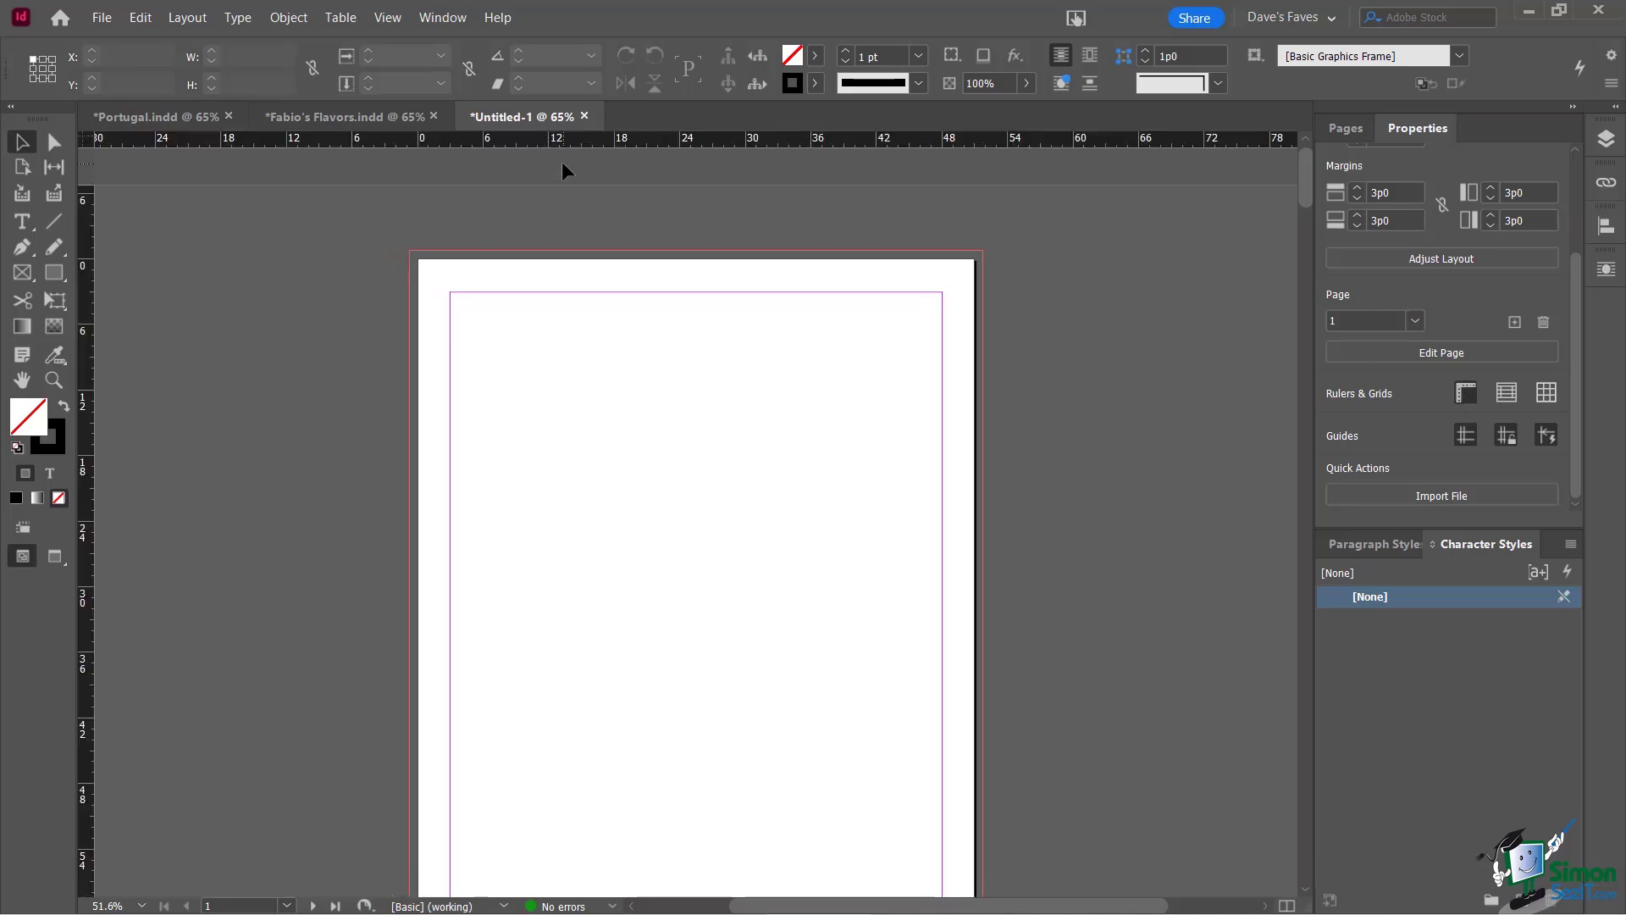
Set the units of the horizontal and vertical rulers to inches
right_click(500, 144)
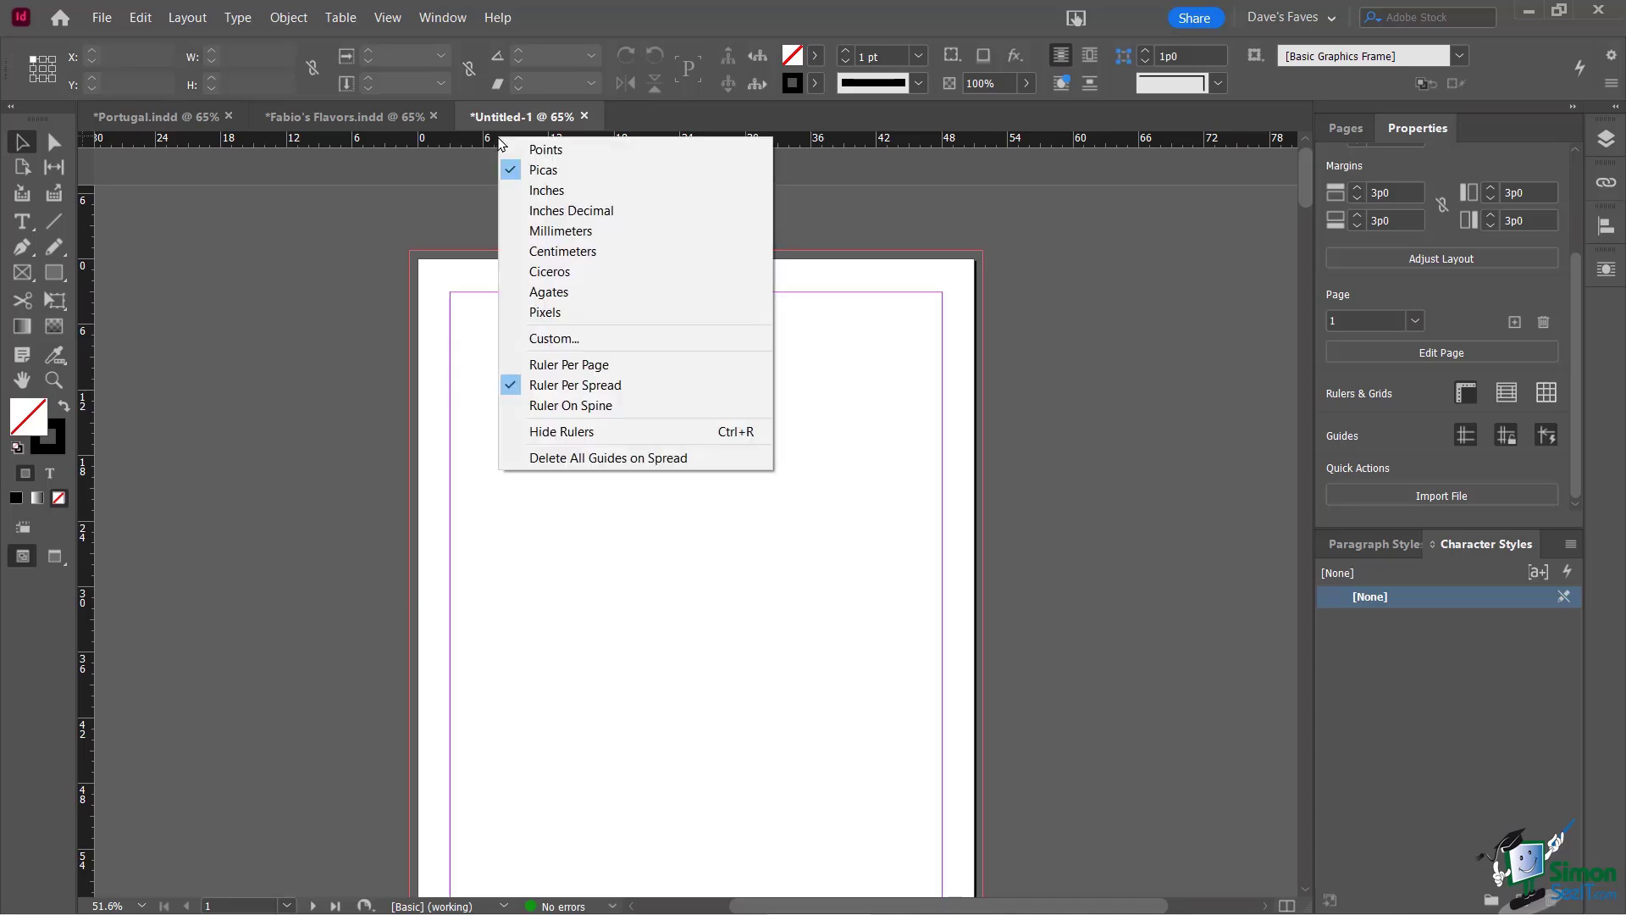
left_click(546, 191)
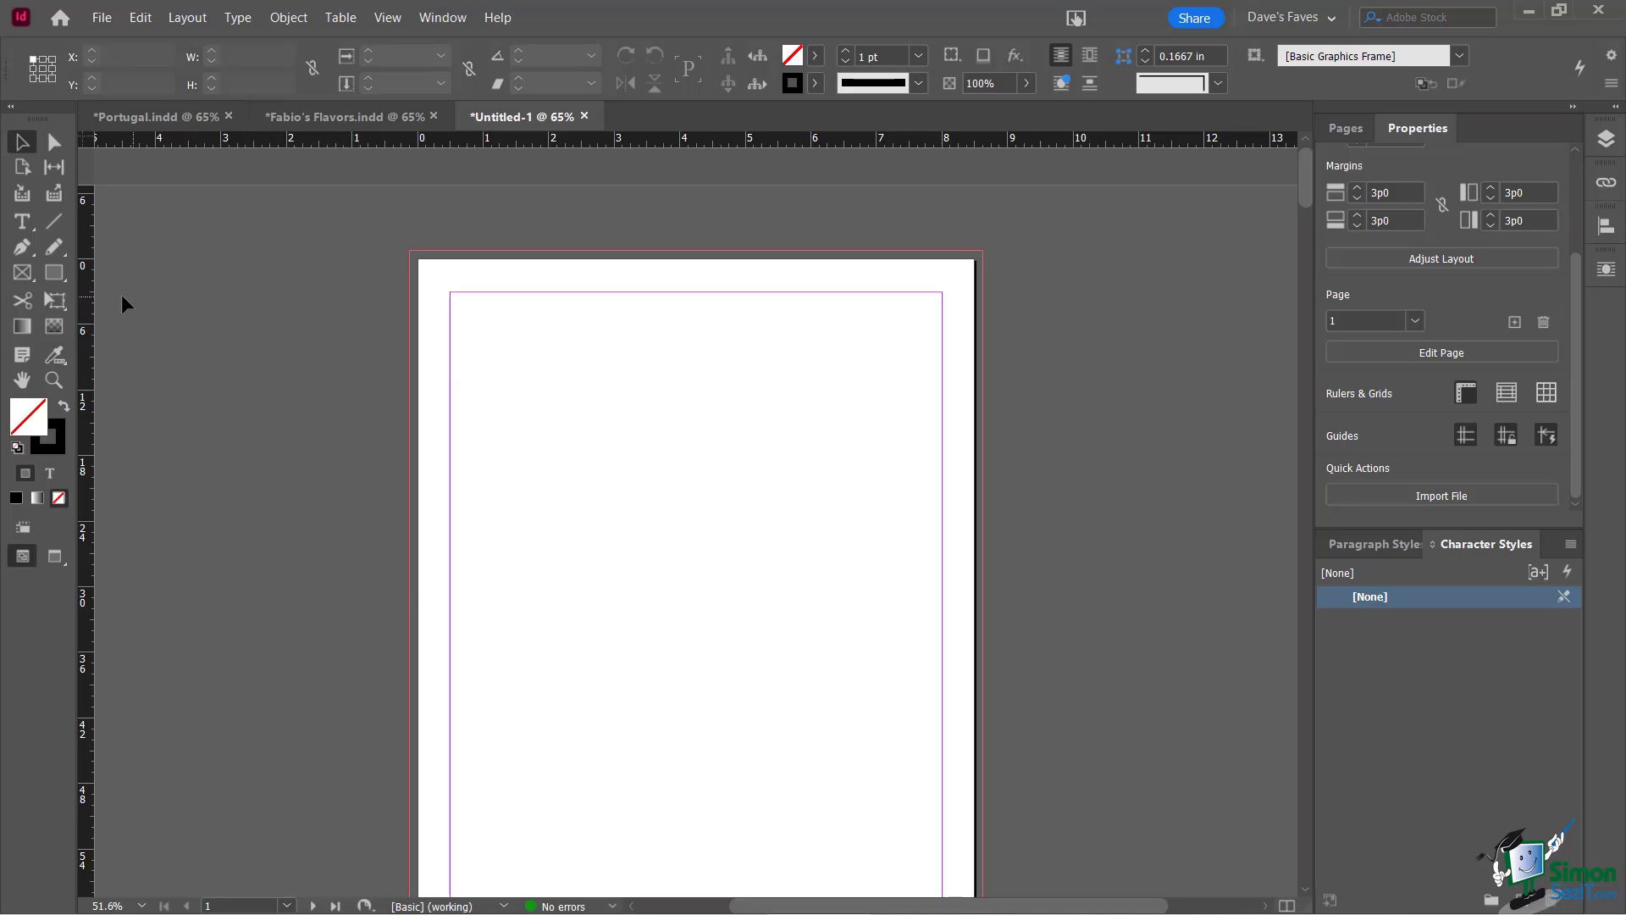
right_click(83, 223)
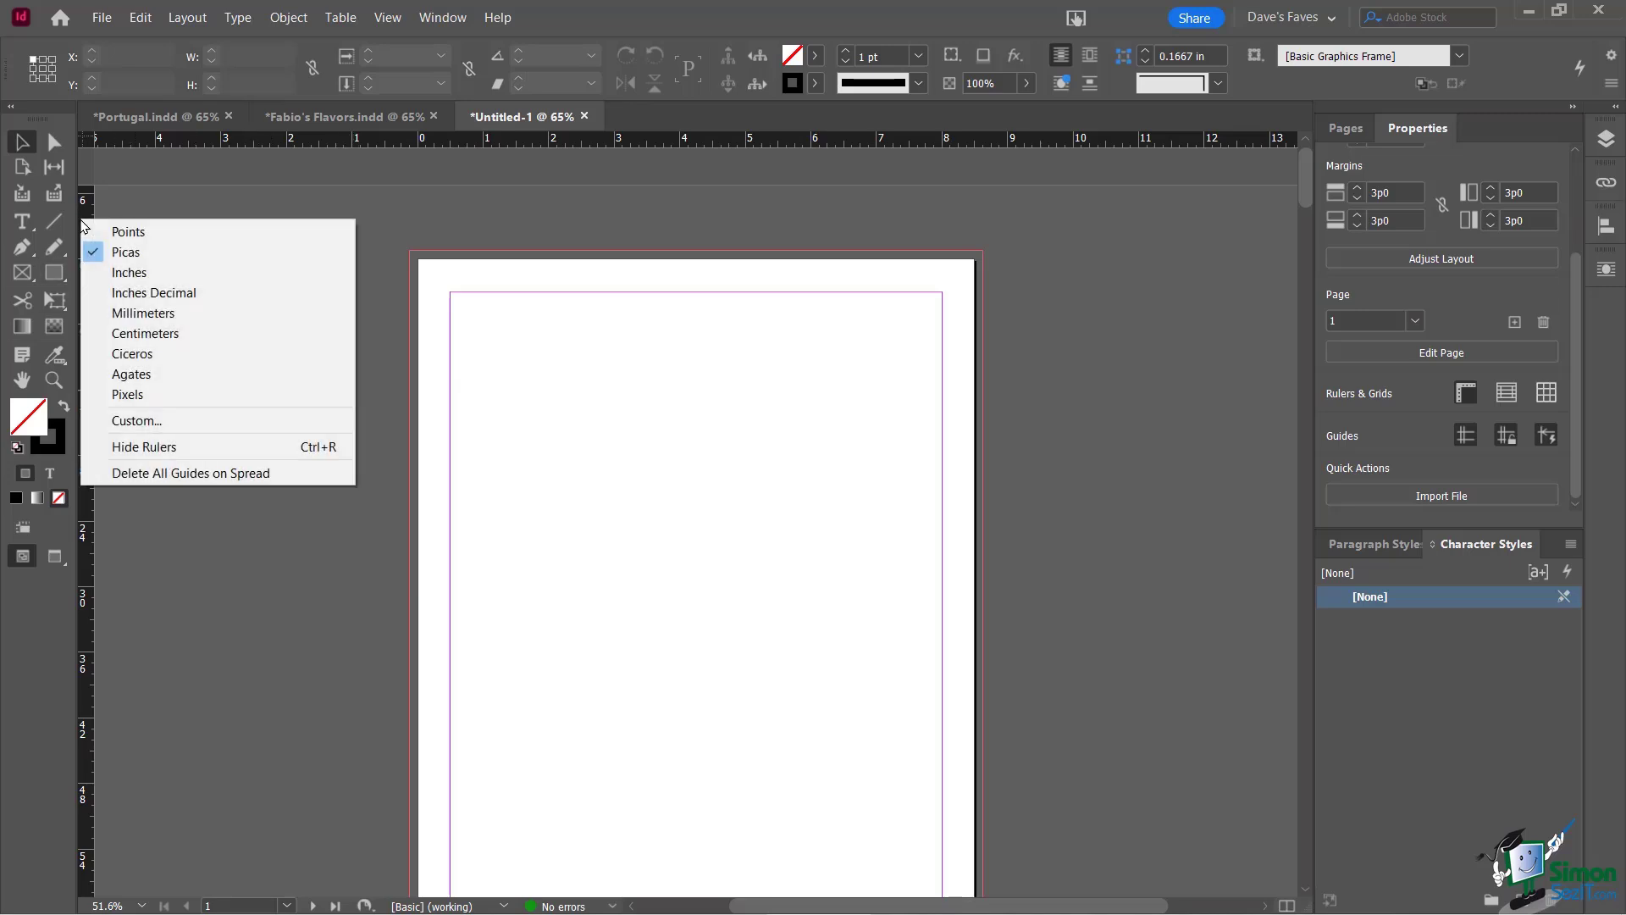
left_click(132, 272)
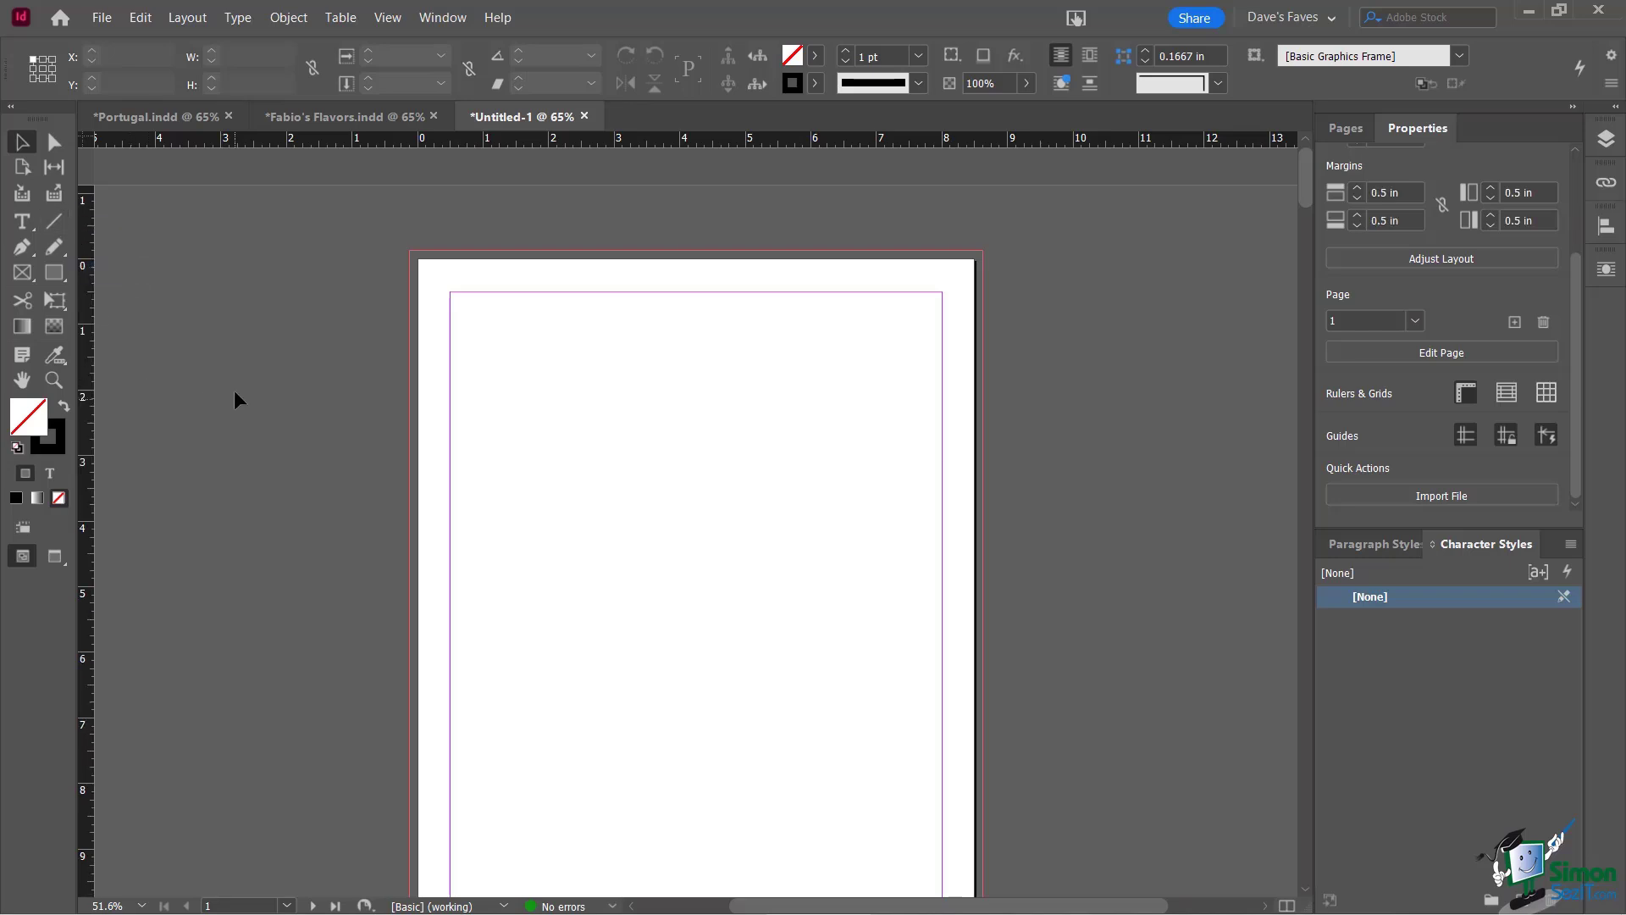
Switch both rulers at once to pixels and back to inches
right_click(86, 143)
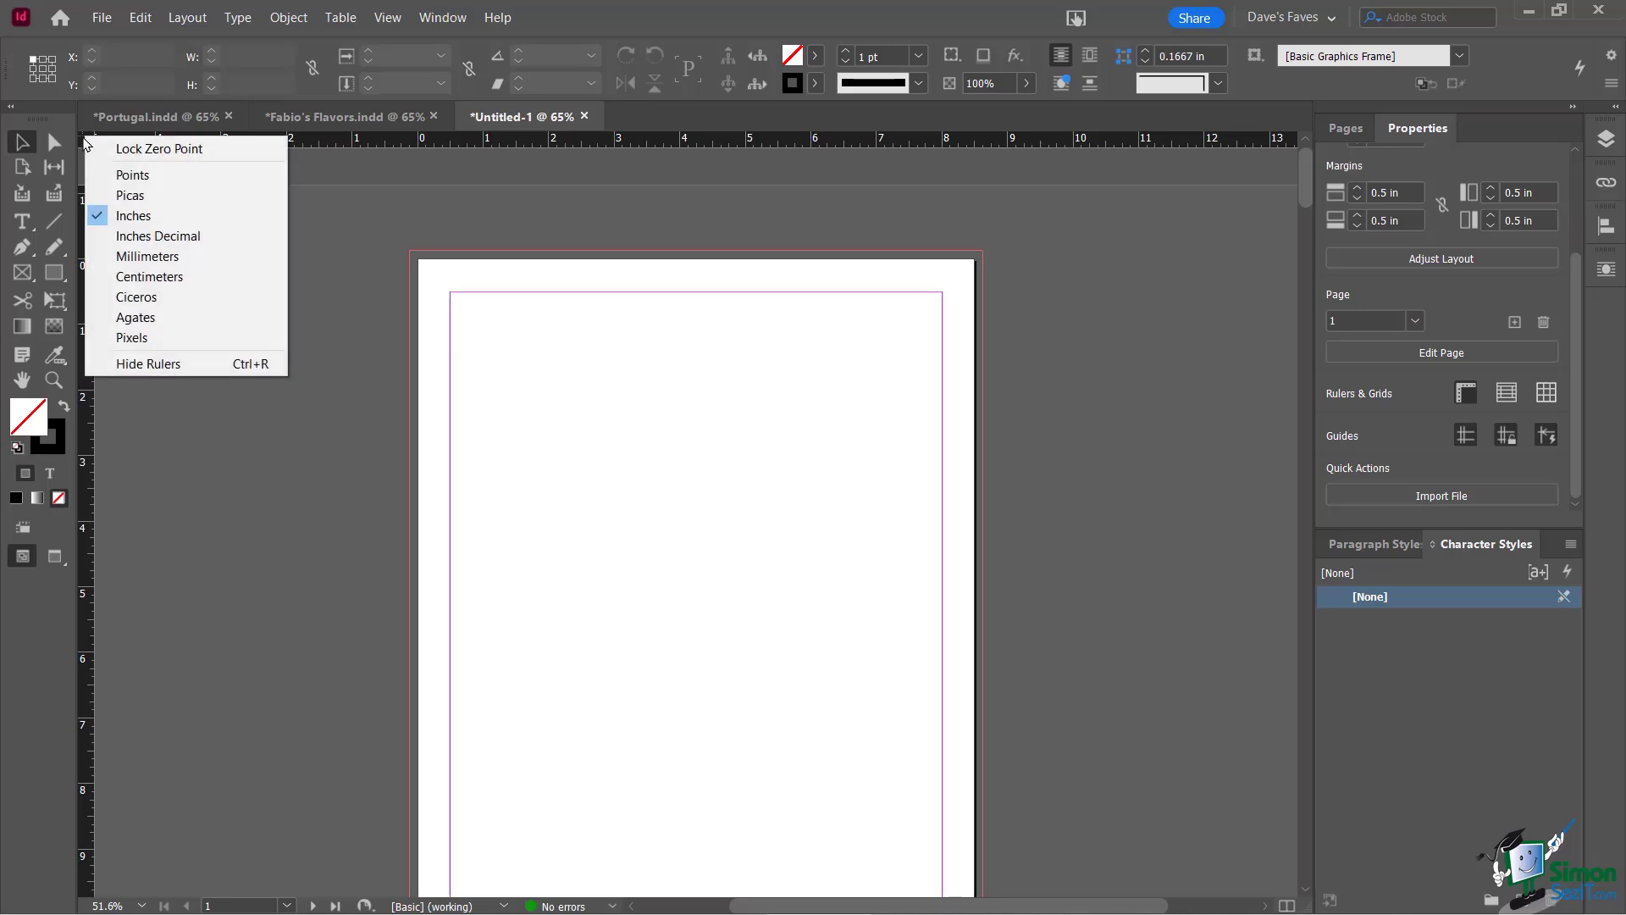
left_click(166, 337)
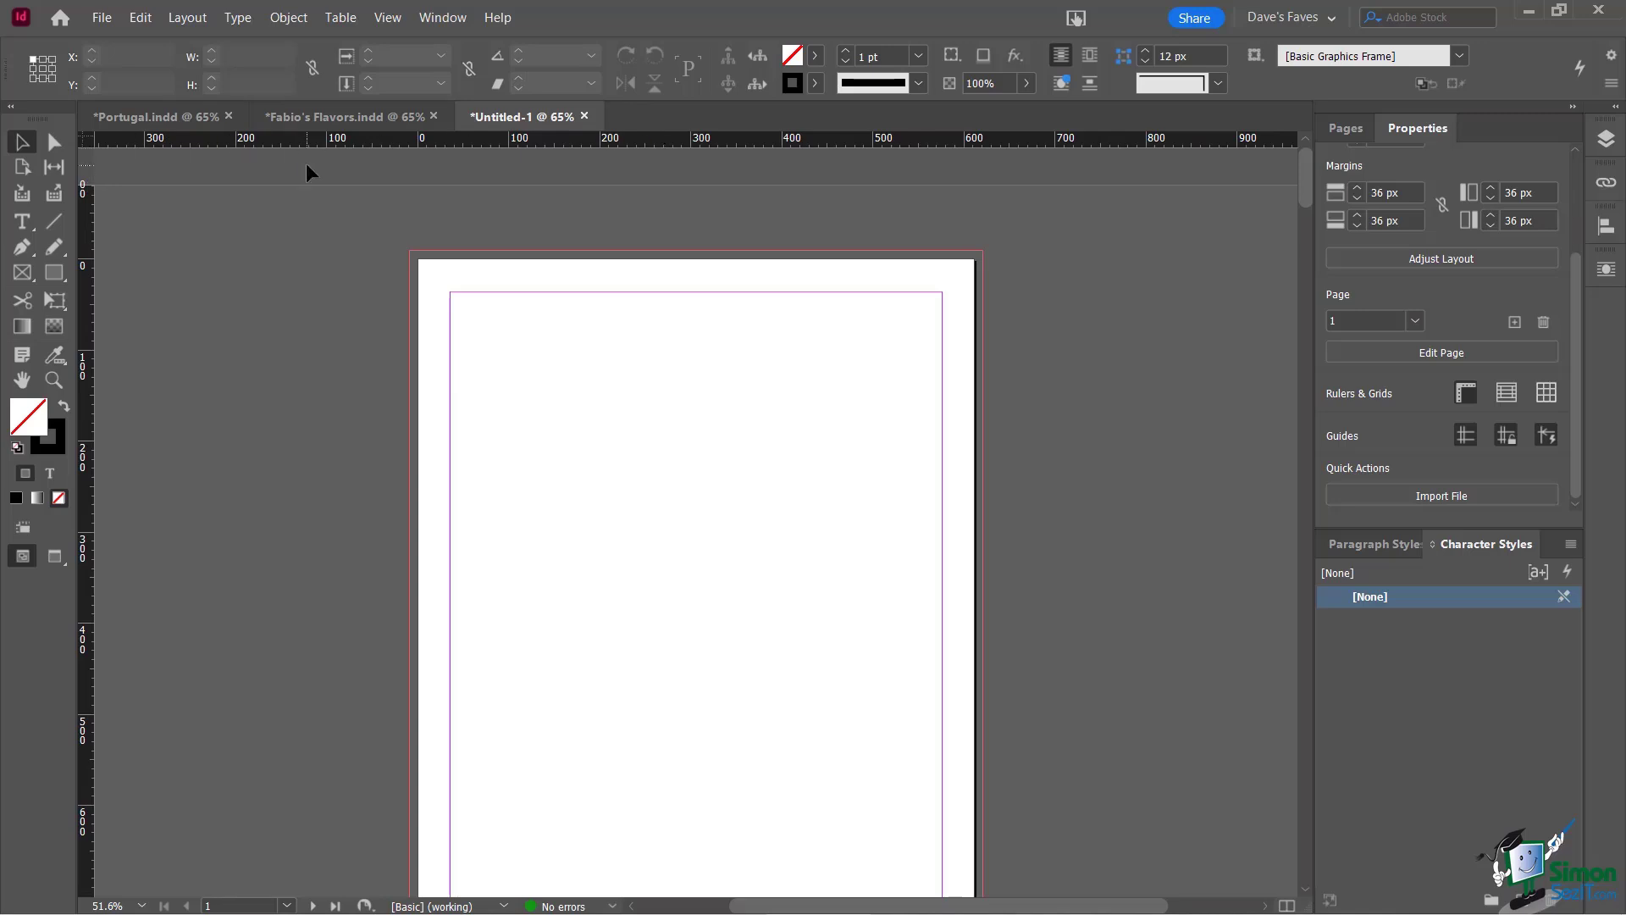
right_click(84, 138)
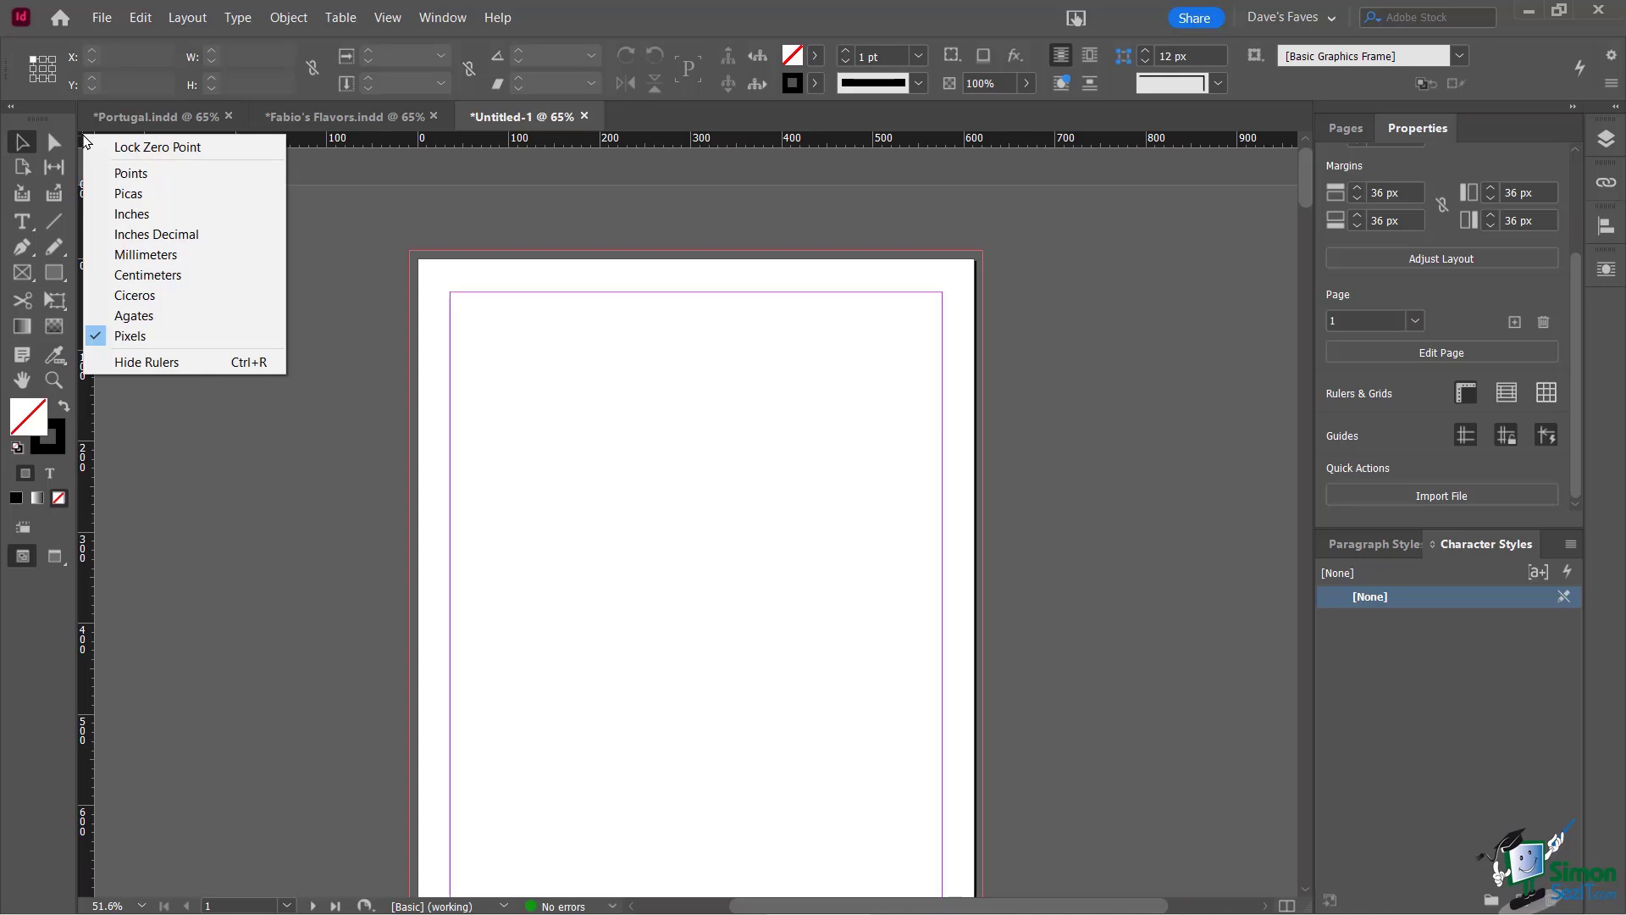
left_click(160, 214)
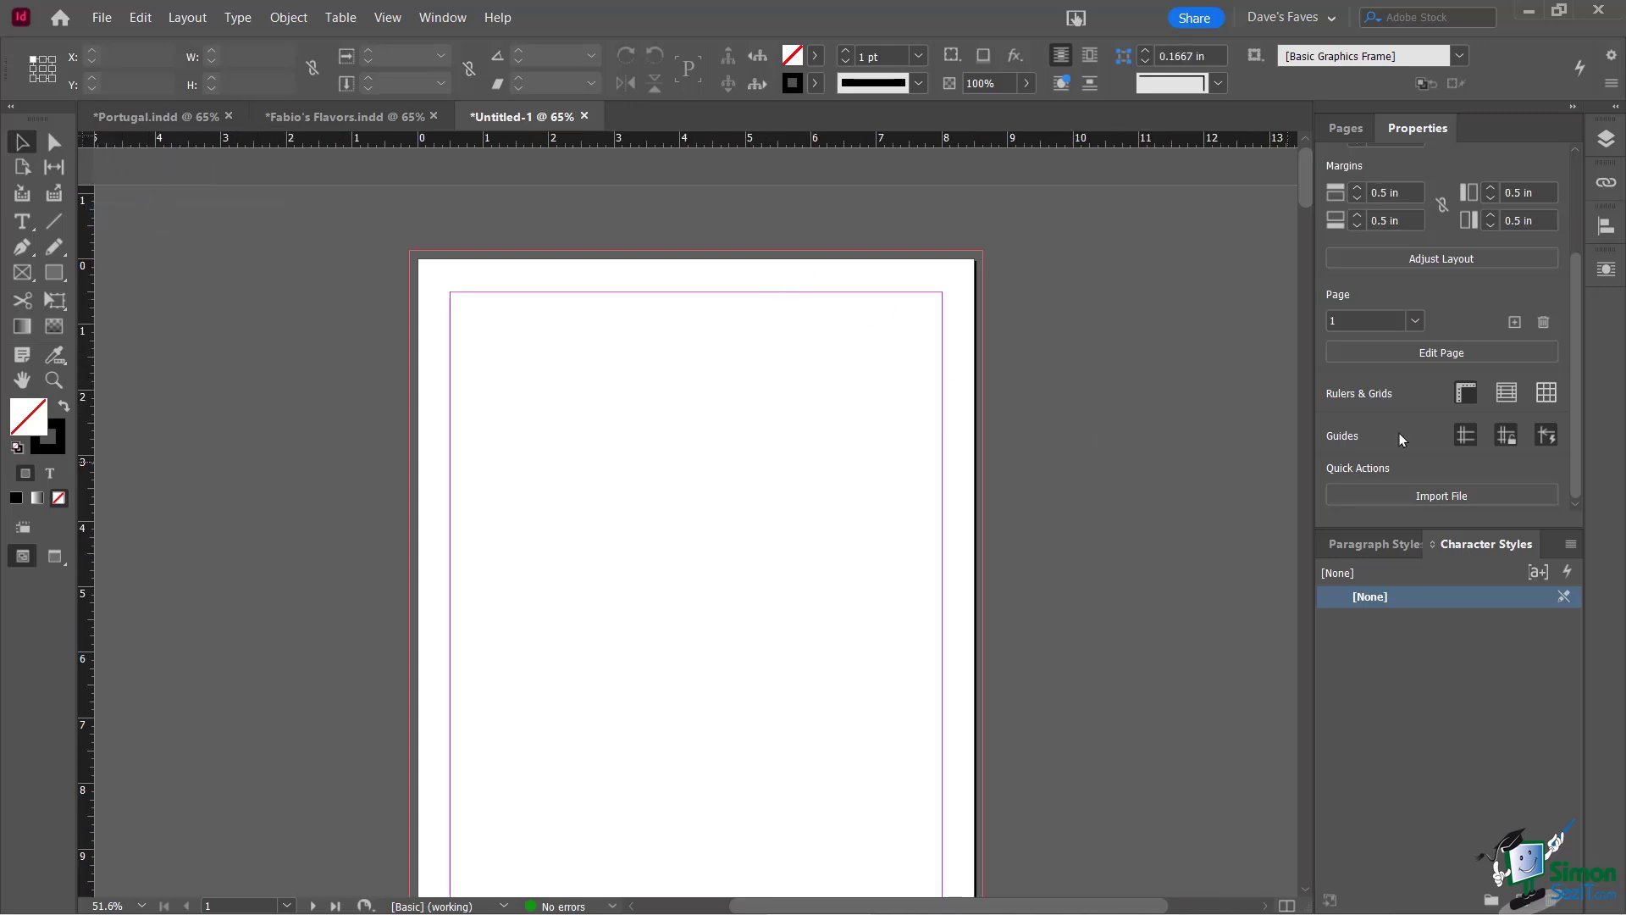
Turn on Facing Pages for the document and look through the two-page spreads
scroll(1565, 251, "up", 3)
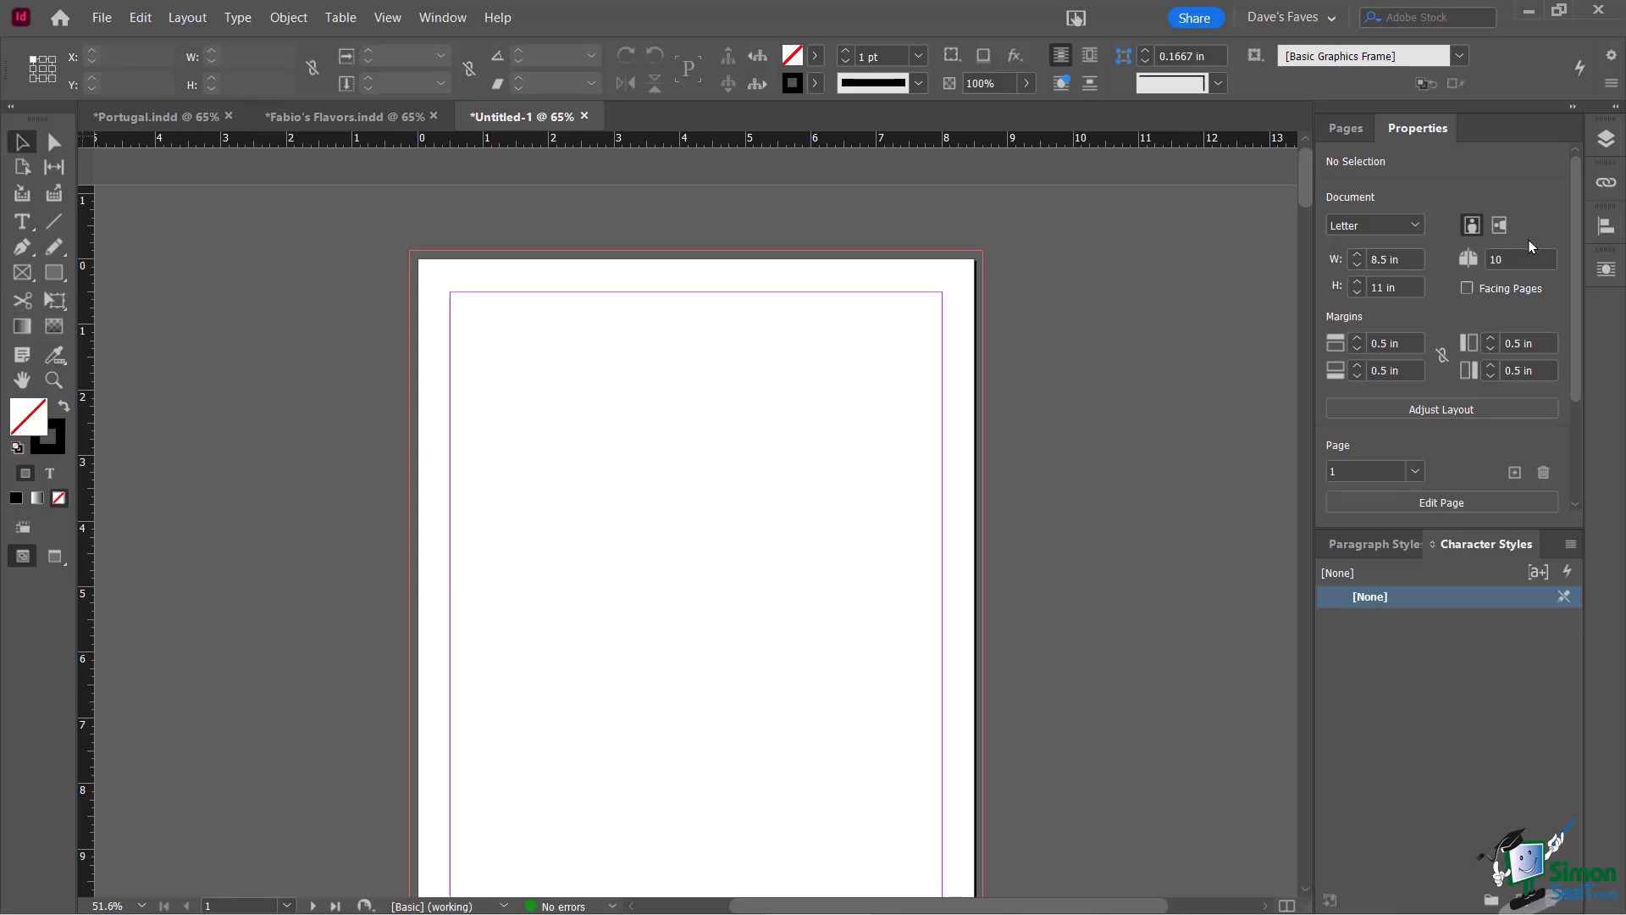
left_click_drag(1577, 188, 1578, 145)
scroll(1197, 464, "down", 10)
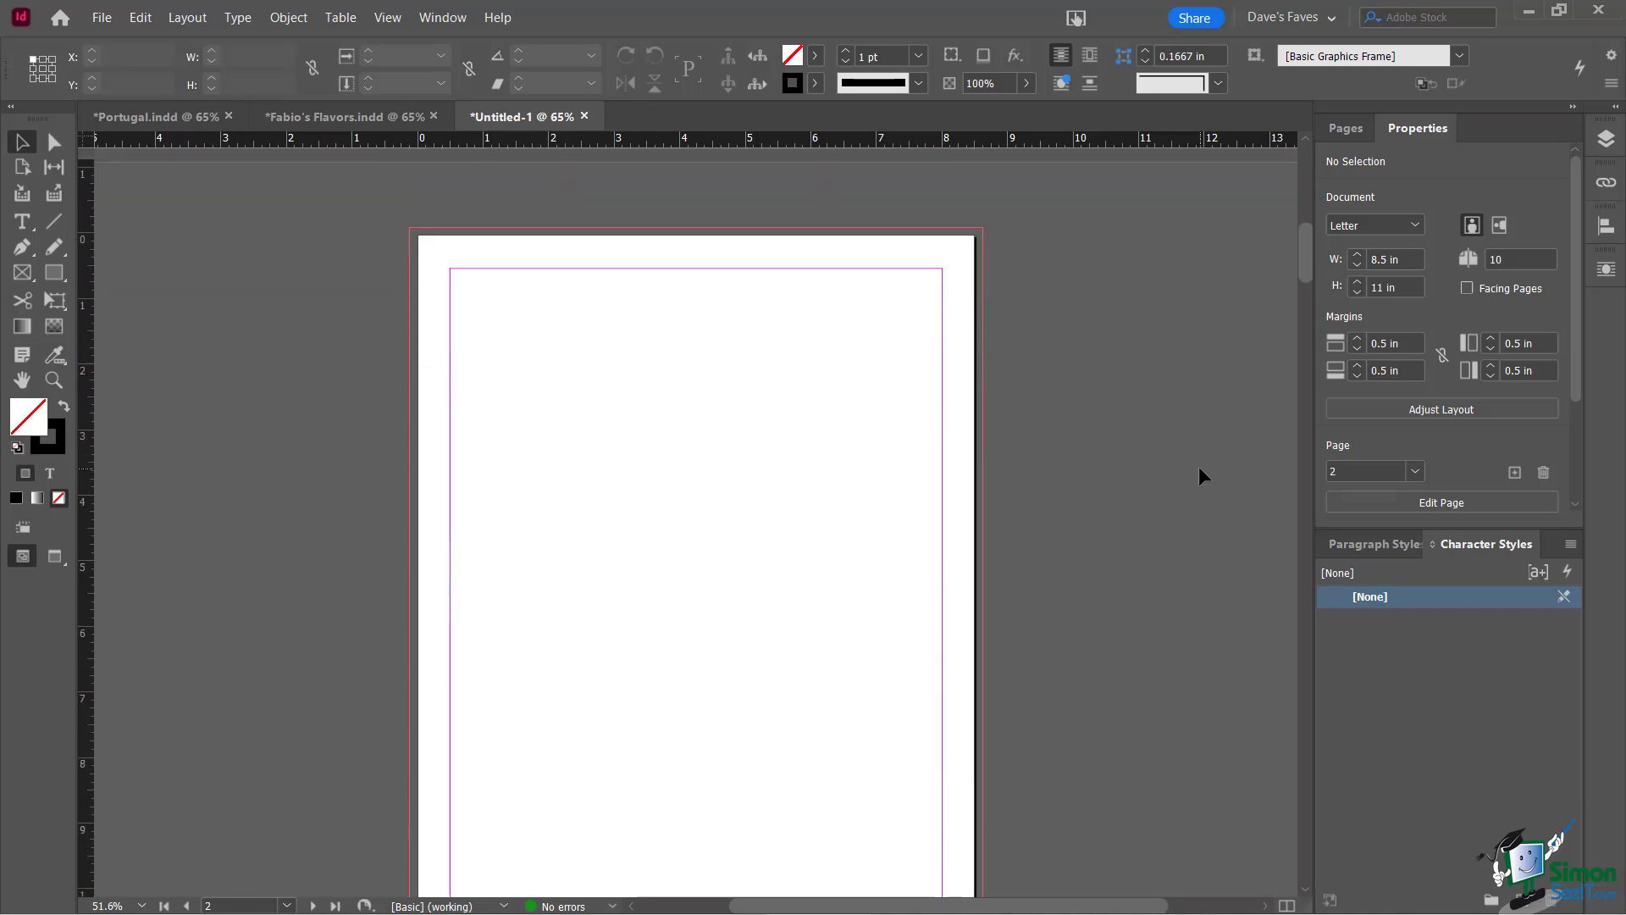
left_click(1468, 288)
scroll(1133, 434, "down", 6)
scroll(1027, 607, "down", 5)
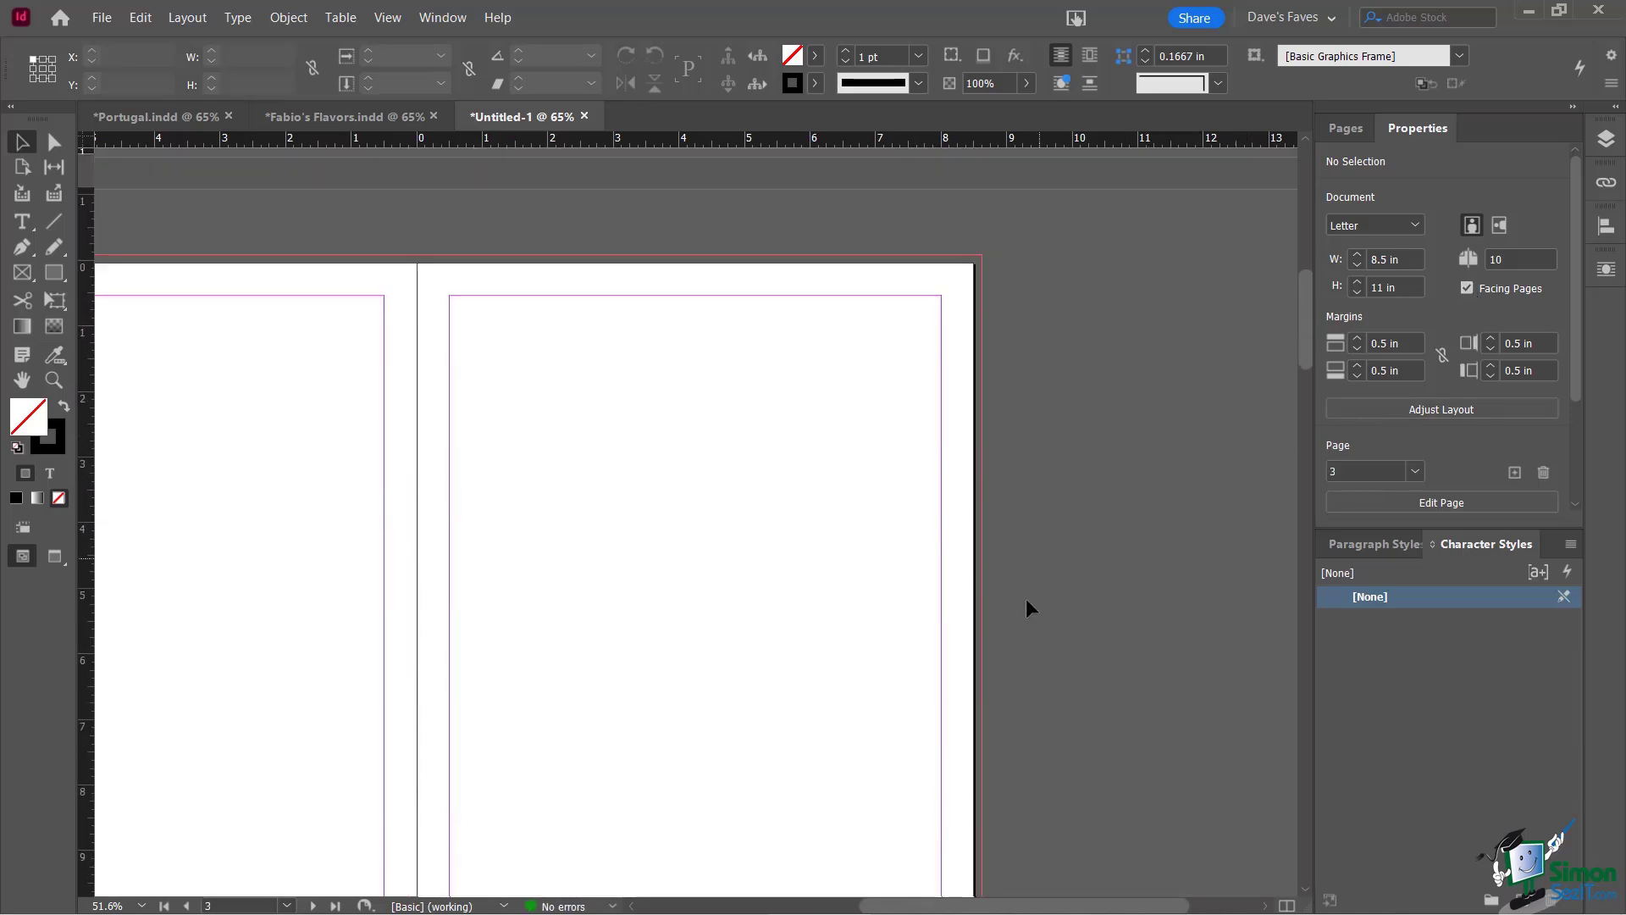
left_click_drag(961, 905, 893, 538)
scroll(935, 542, "down", 6)
scroll(937, 540, "down", 6)
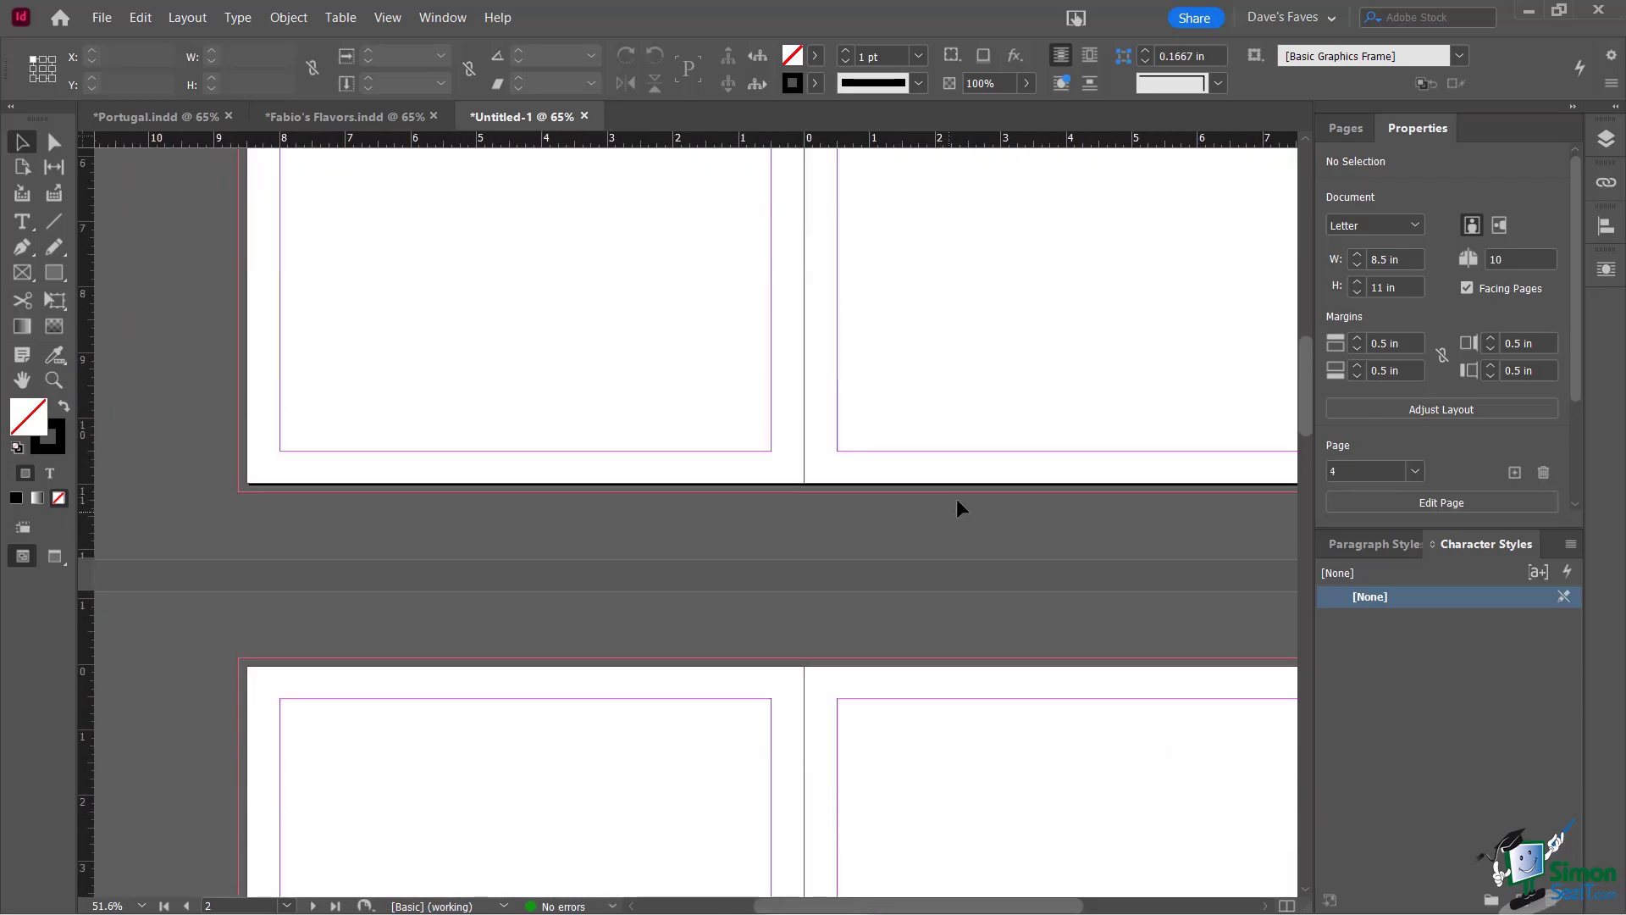
scroll(958, 504, "up", 2)
Turn Facing Pages off again and check the single-page layout
left_click(1468, 288)
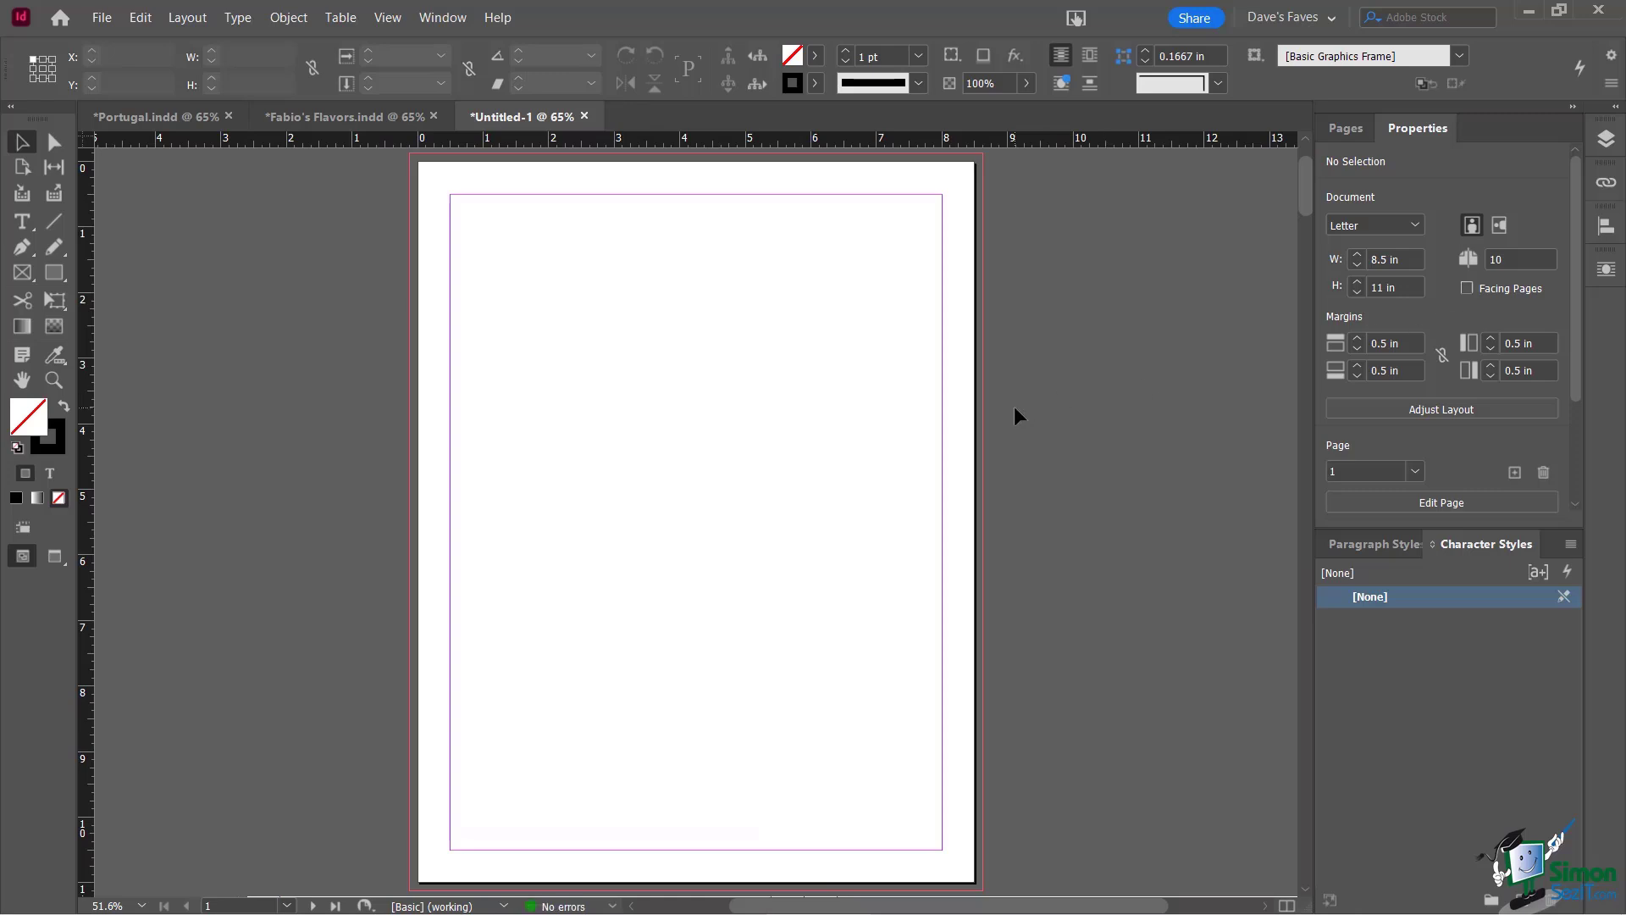
scroll(1014, 409, "up", 1)
scroll(1014, 408, "down", 3)
scroll(1014, 408, "up", 3)
scroll(1016, 415, "down", 3)
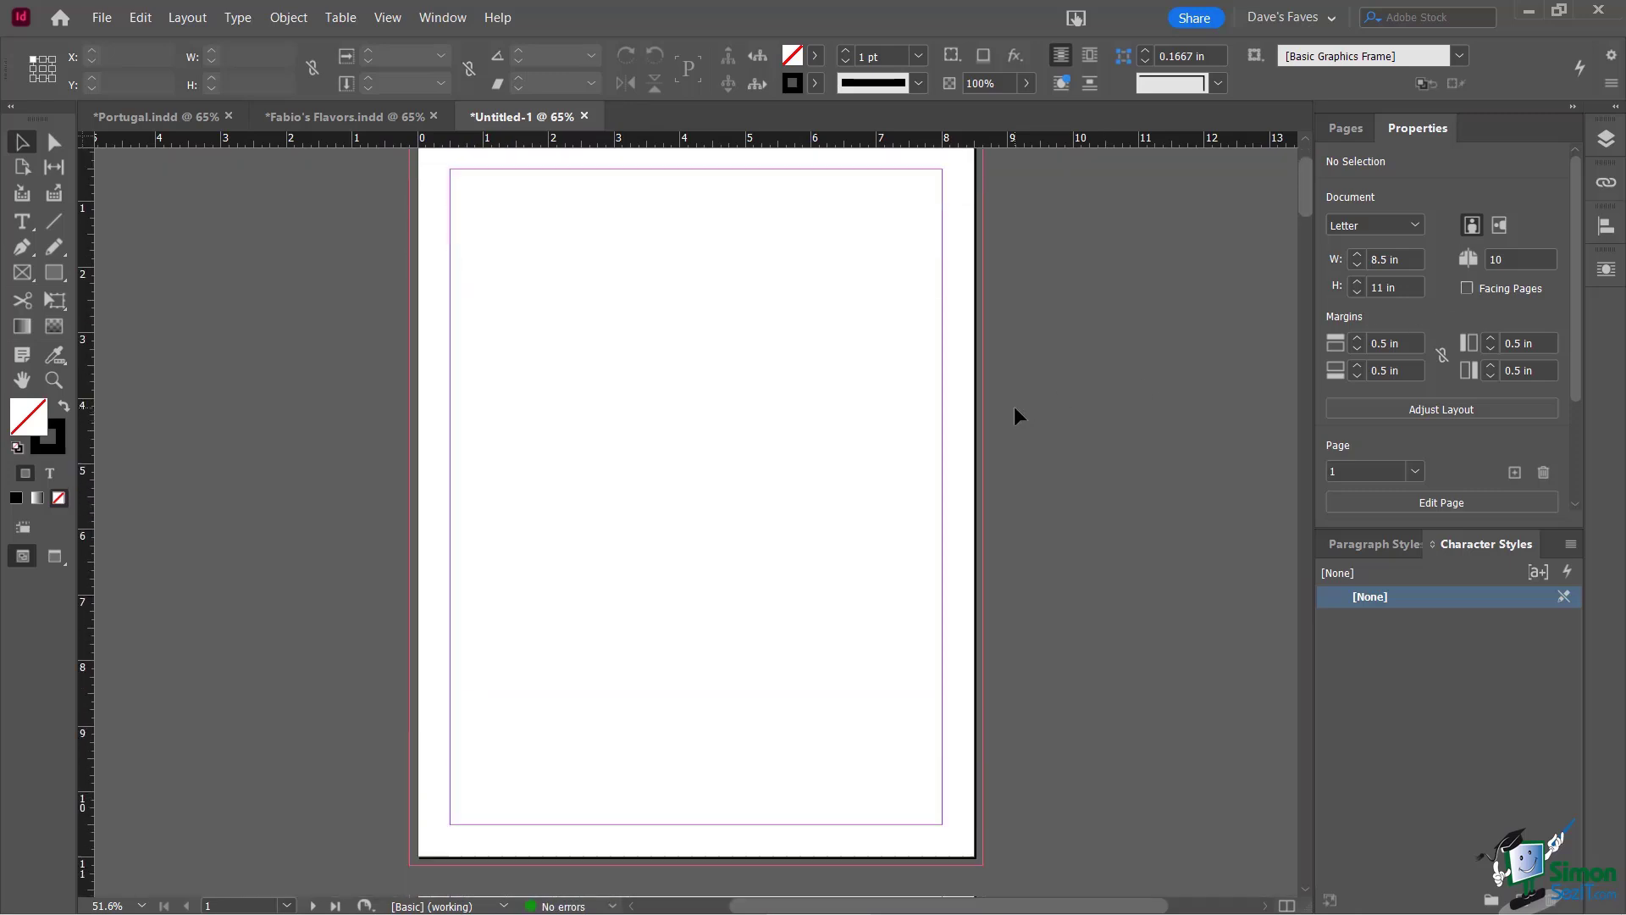
scroll(1013, 415, "up", 3)
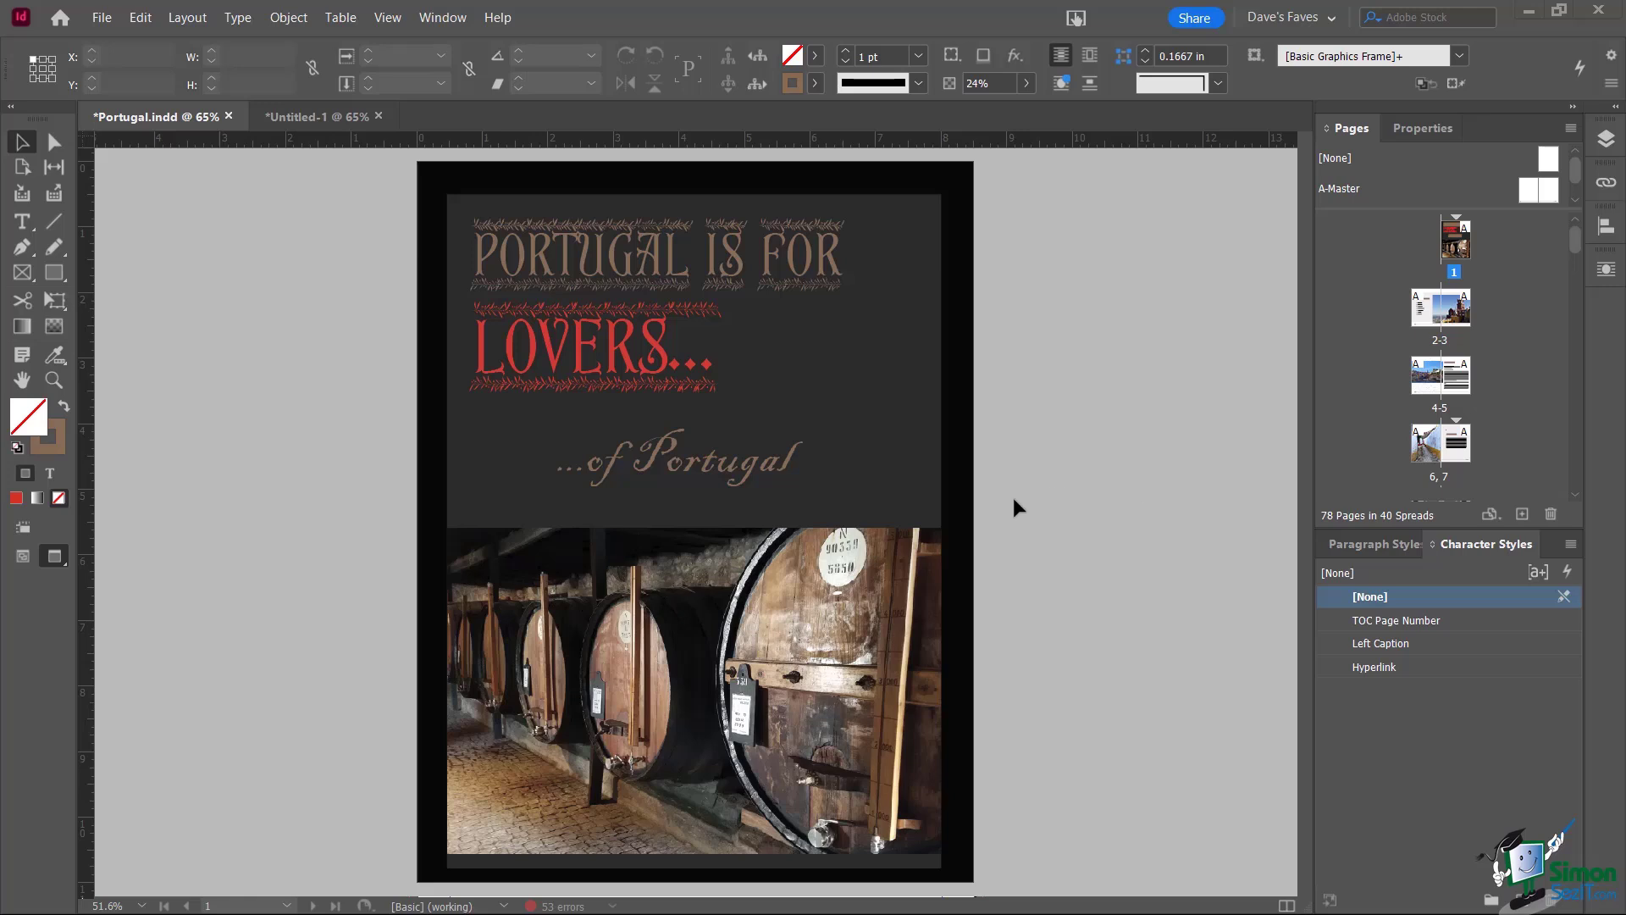
Float the Pages panel beside the Portugal document's cover, make it taller and browse its page thumbnails
left_click_drag(1334, 130, 178, 173)
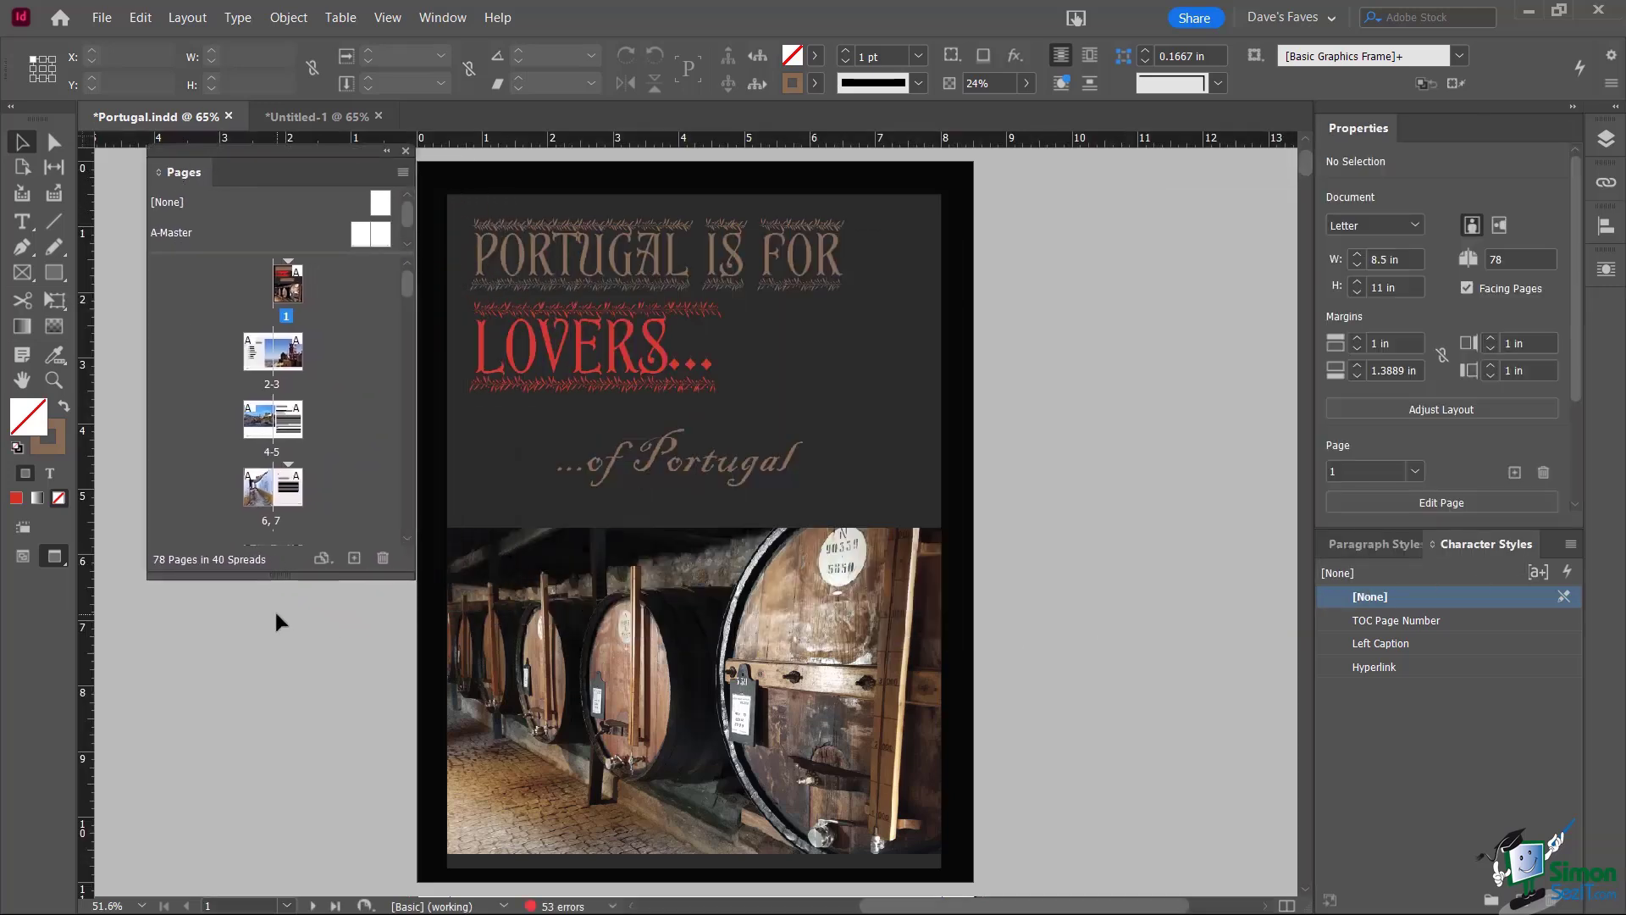
left_click_drag(281, 582, 279, 703)
left_click_drag(402, 312, 374, 535)
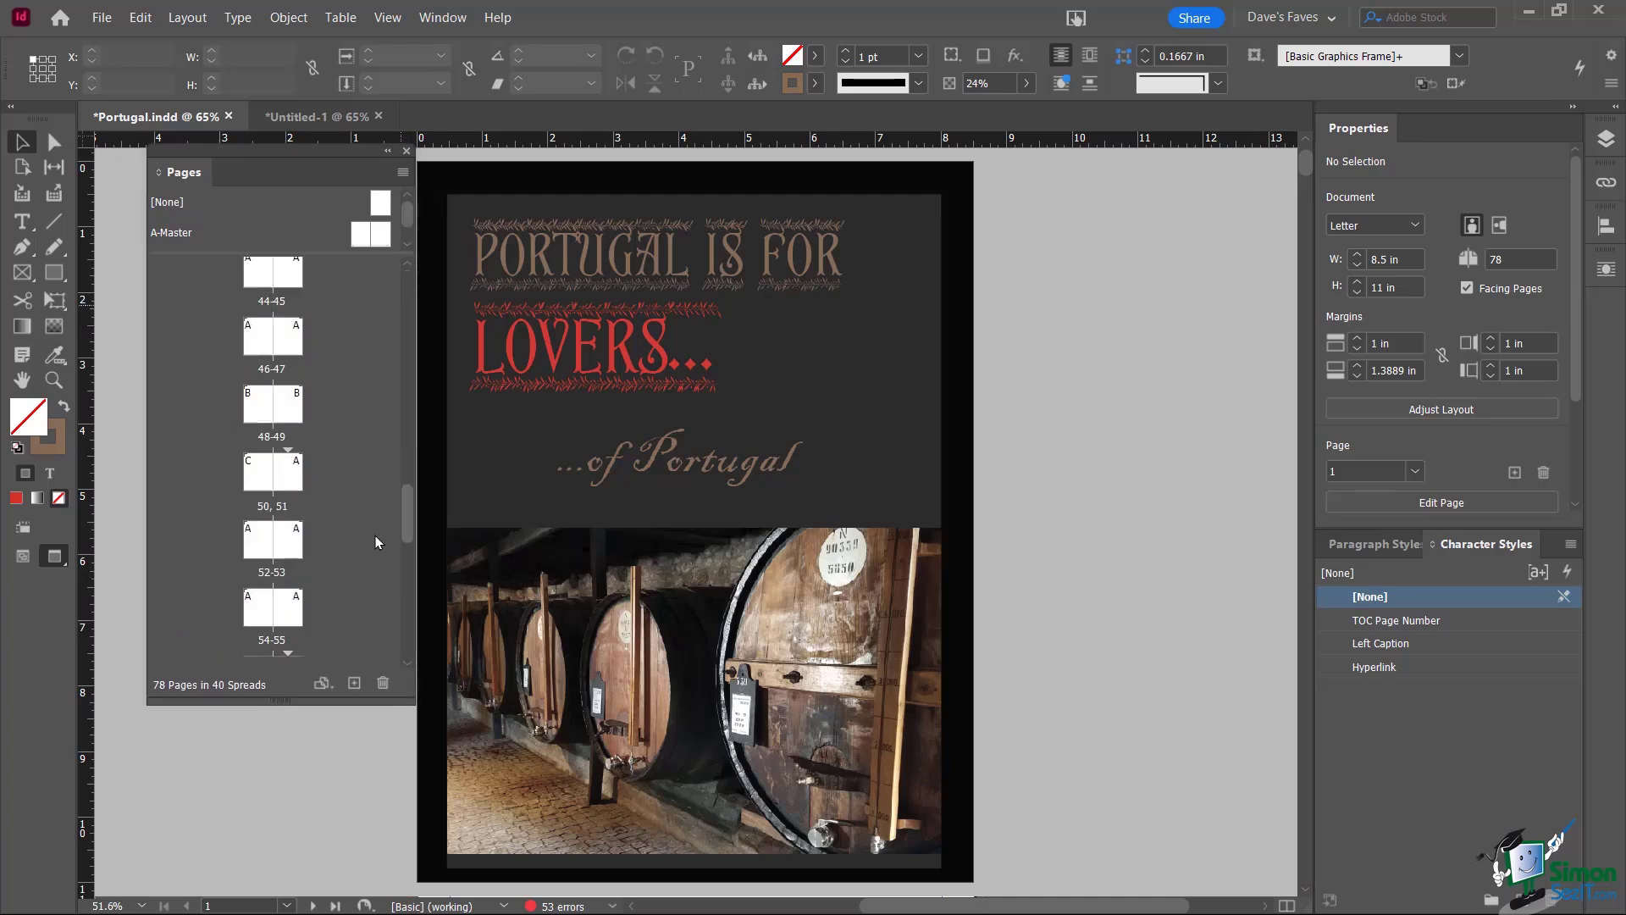
left_click_drag(403, 459, 393, 271)
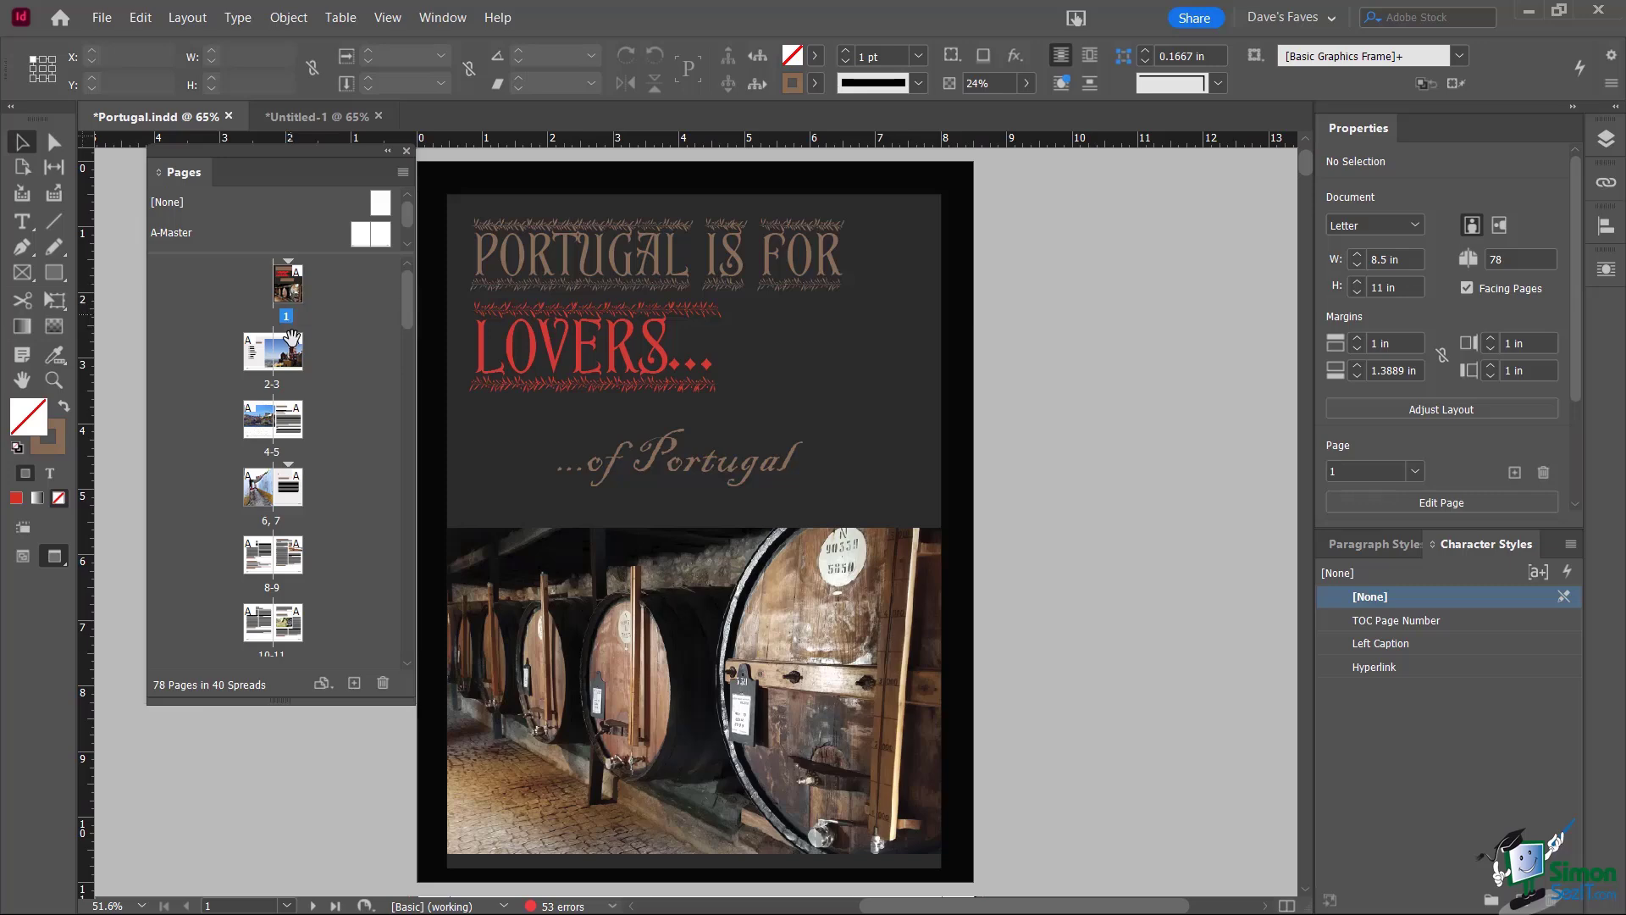
Go to page 4 of the Portugal document and back to page 1, and look over the thumbnails and page list
double_click(253, 417)
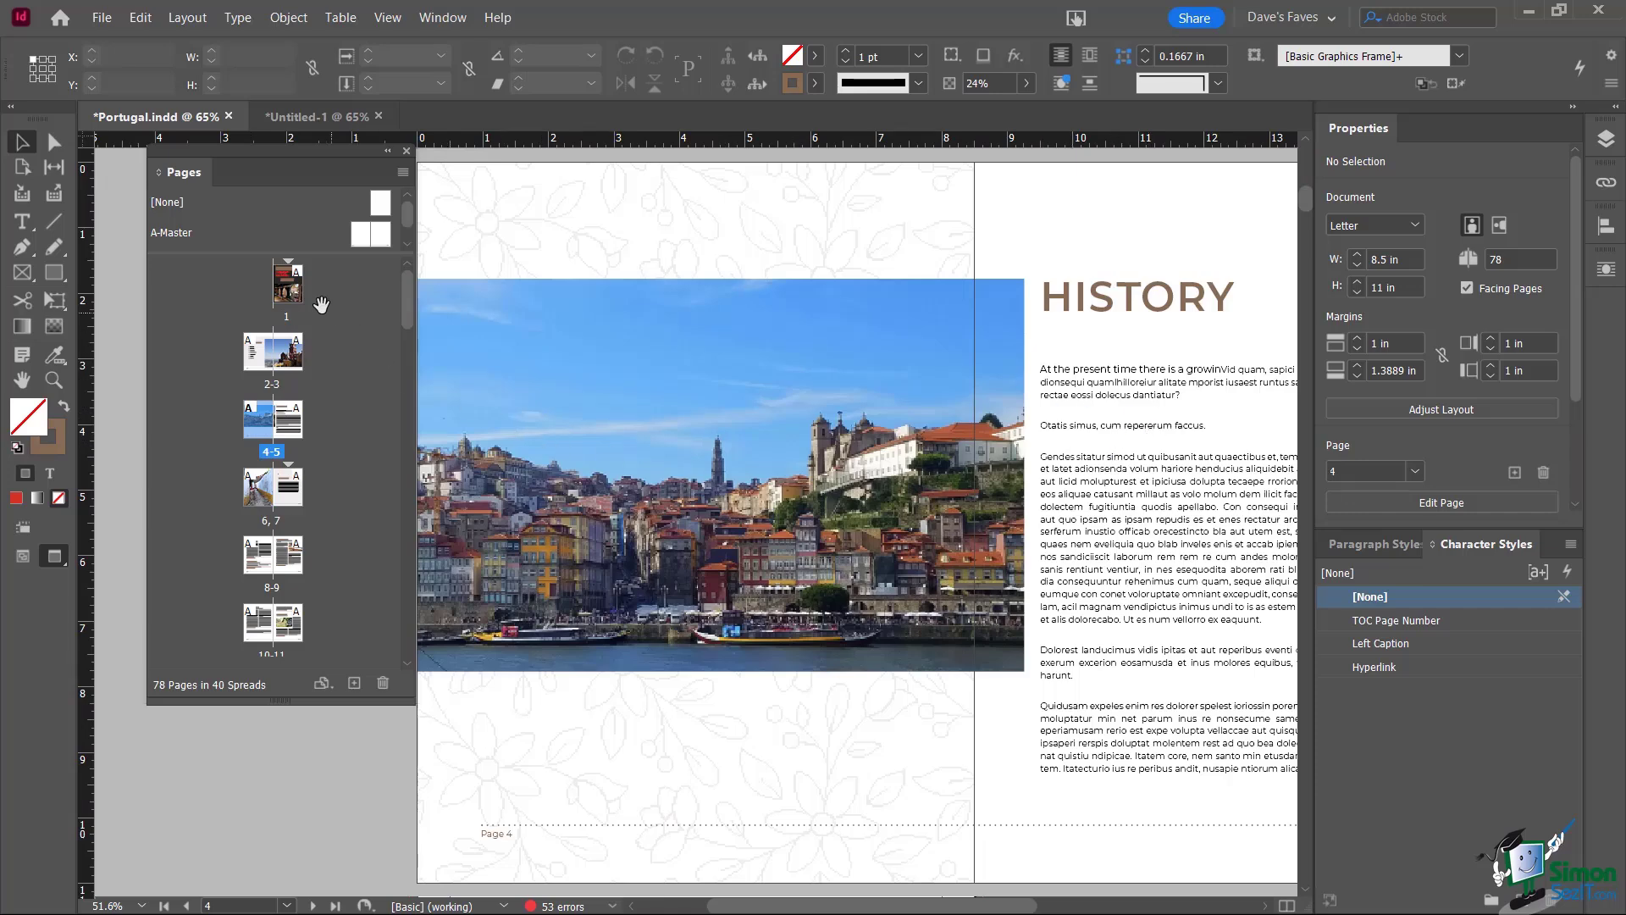
double_click(285, 293)
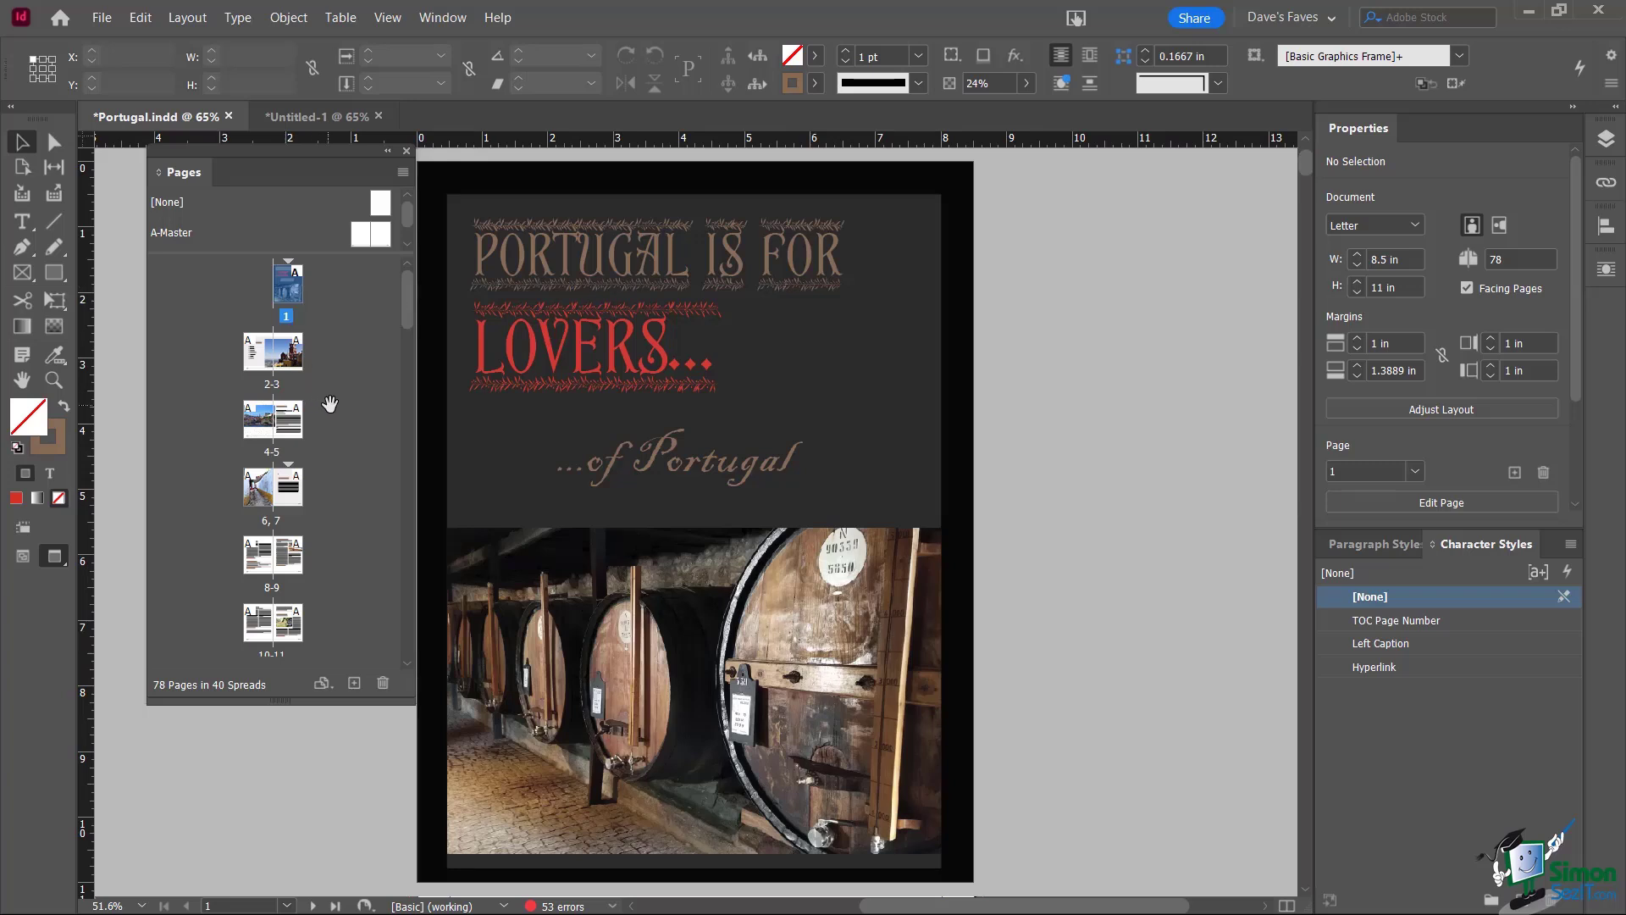
scroll(337, 401, "down", 6)
scroll(337, 401, "up", 2)
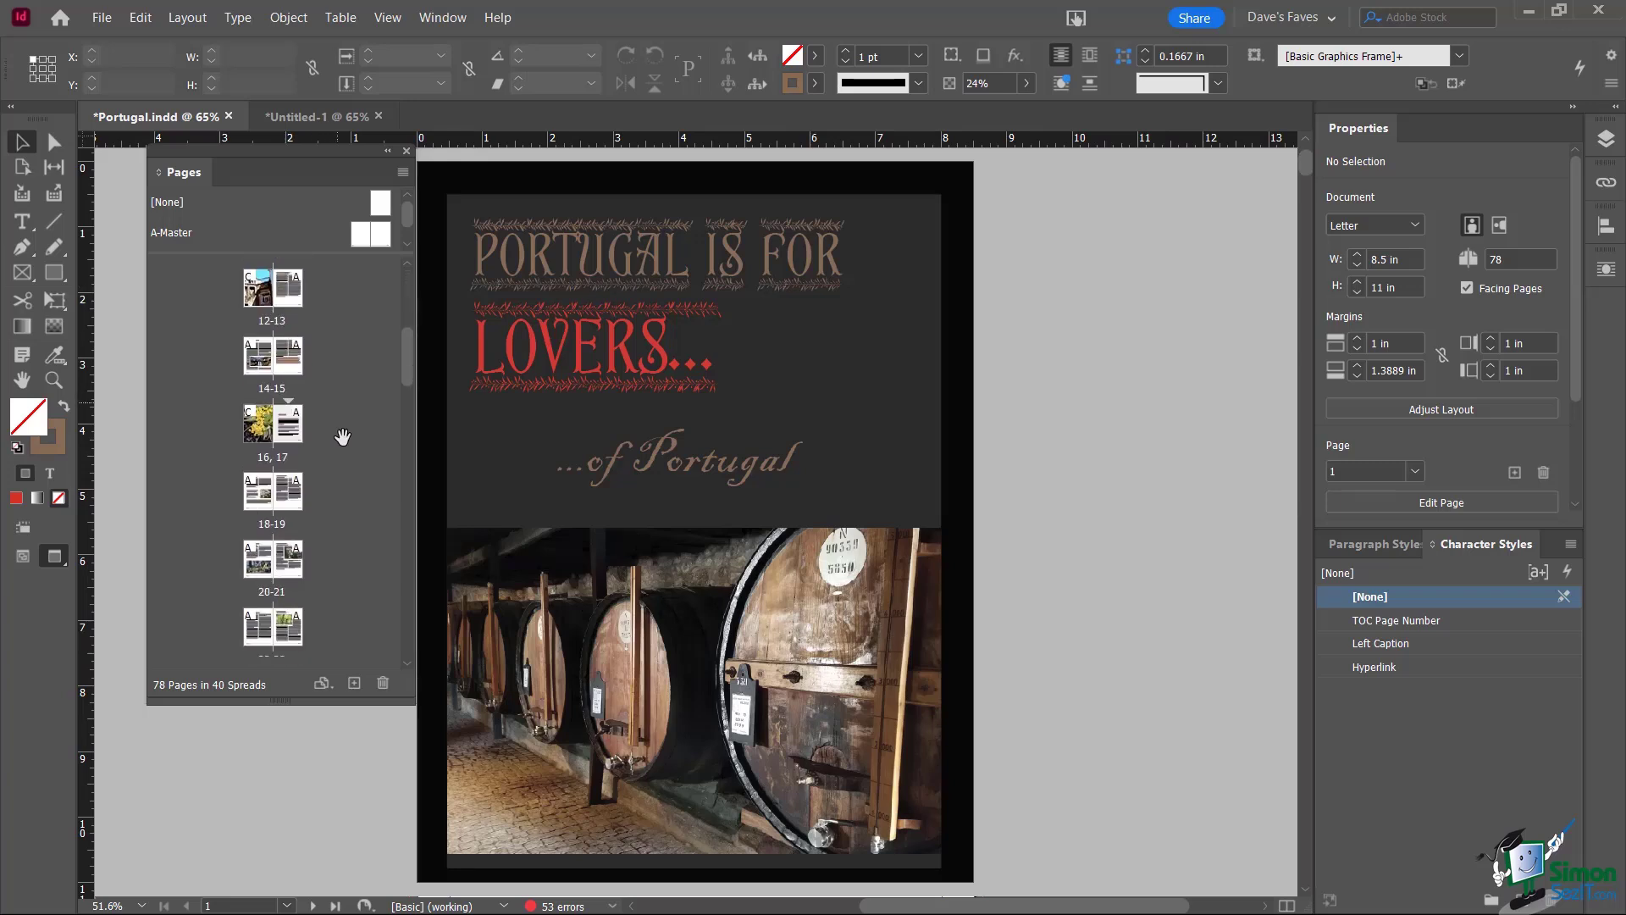
scroll(301, 332, "up", 4)
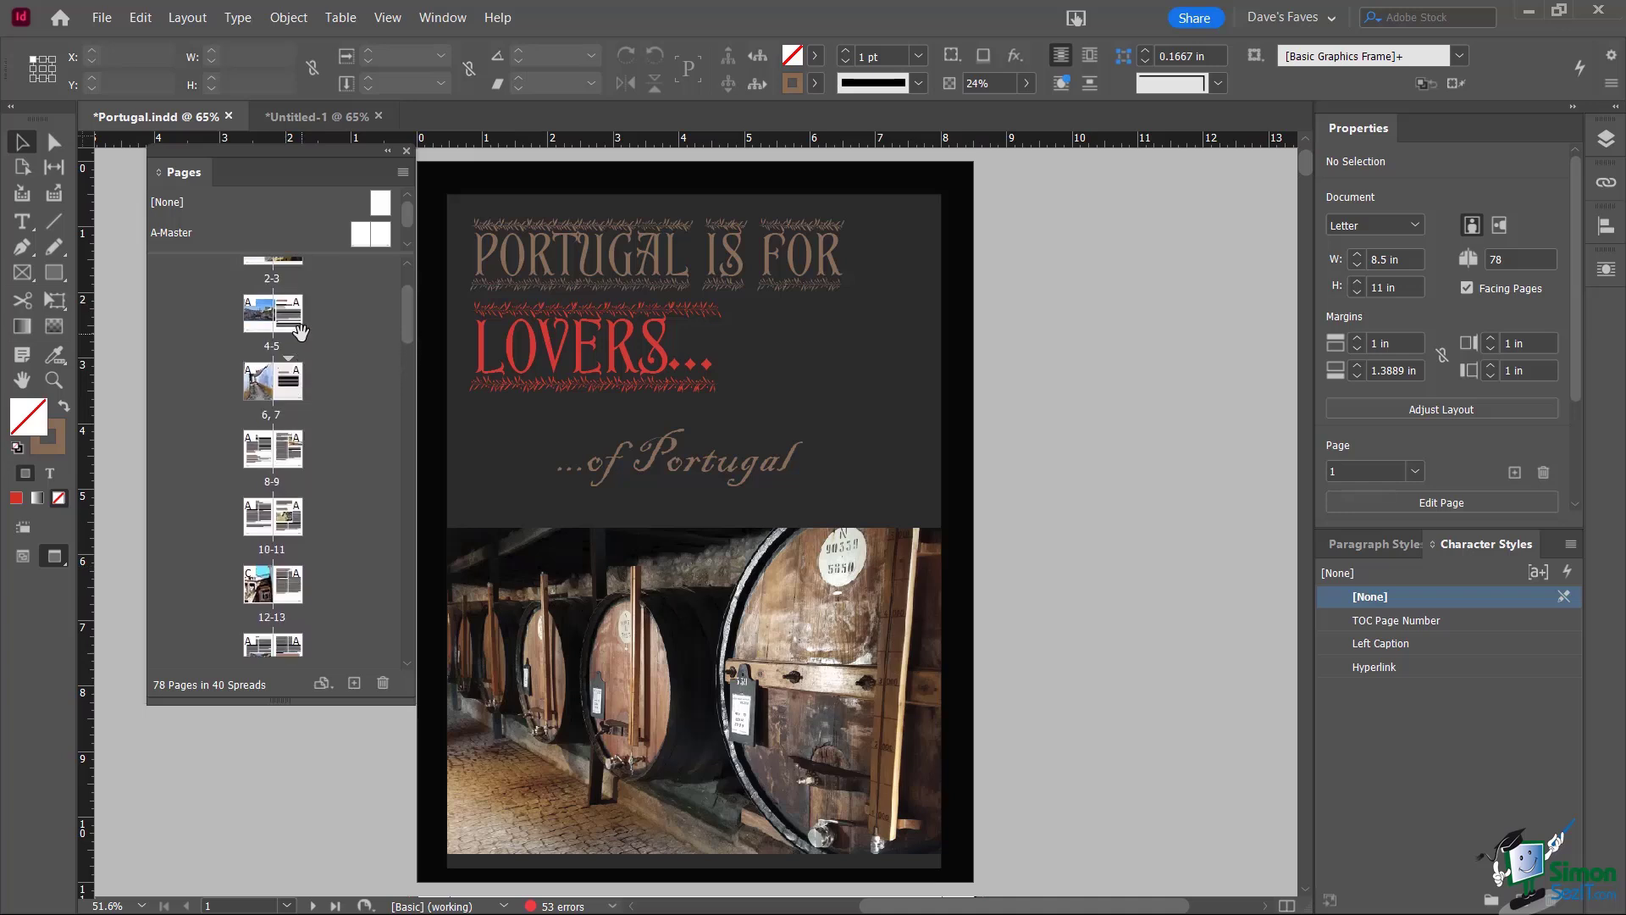
left_click(287, 905)
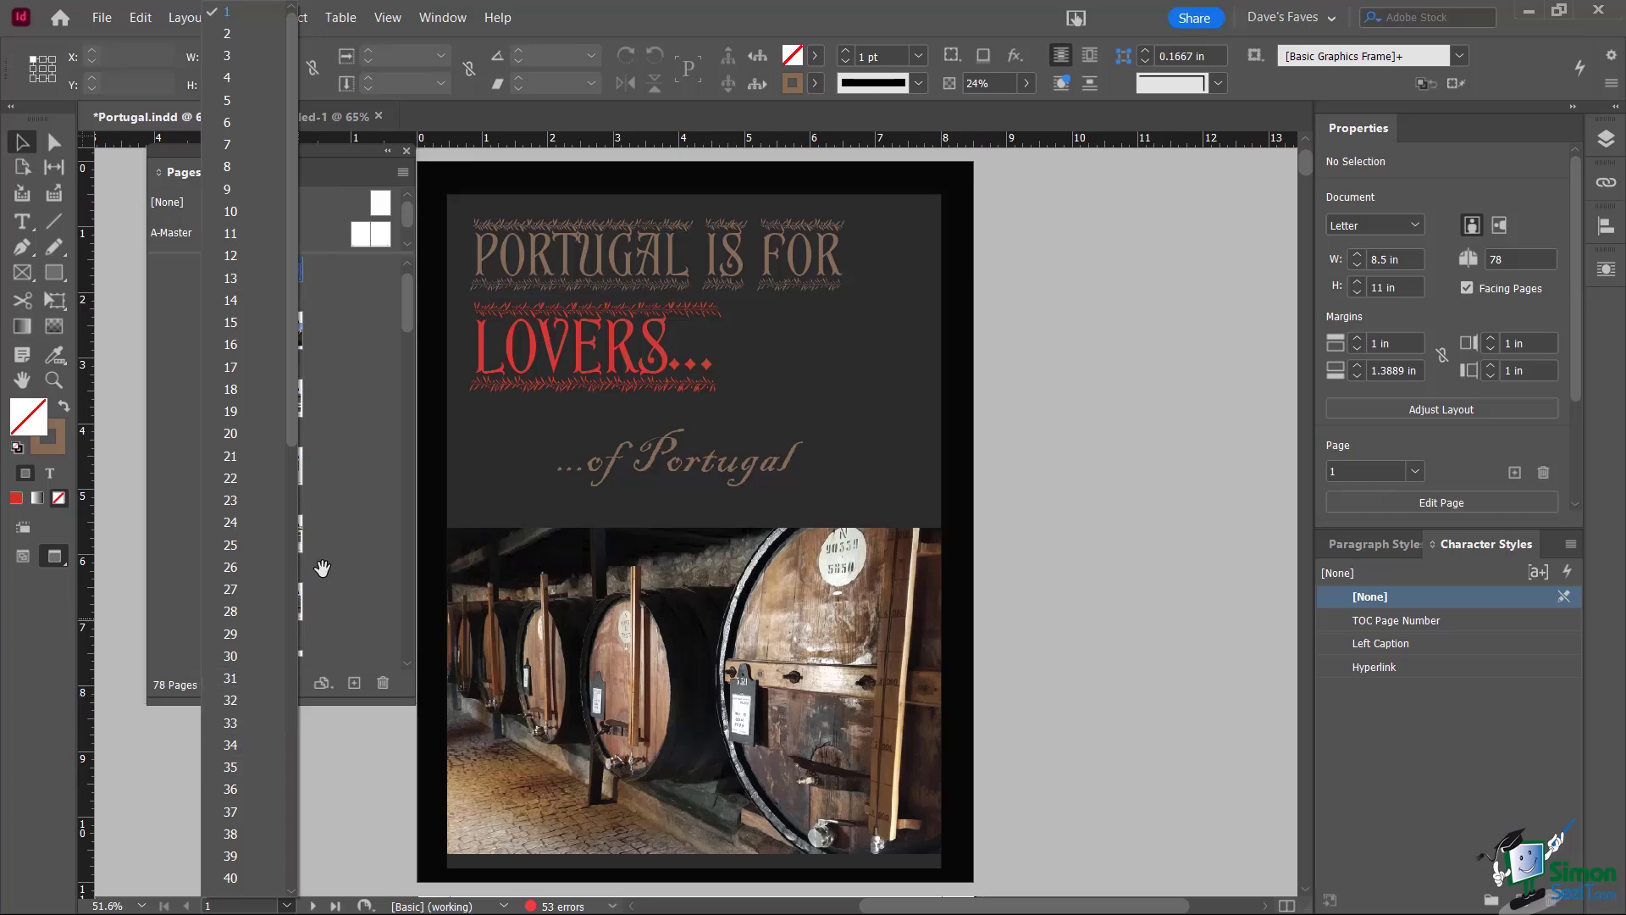
left_click(344, 511)
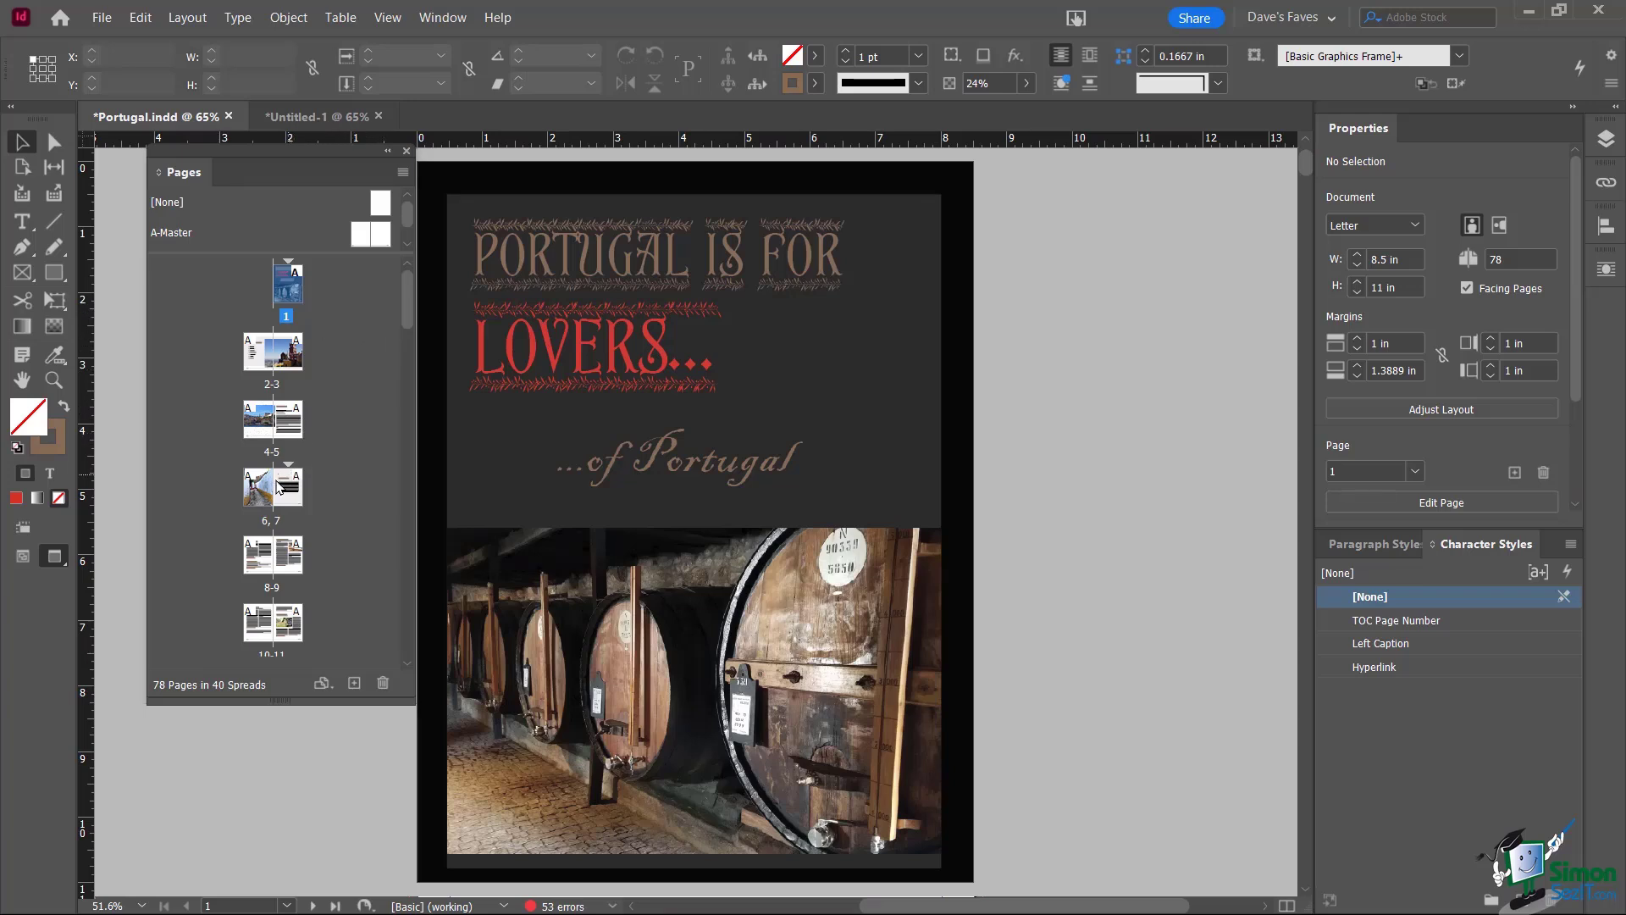
Insert 2 pages after page 5 of the Portugal document, using the A-Master parent
left_click(285, 424)
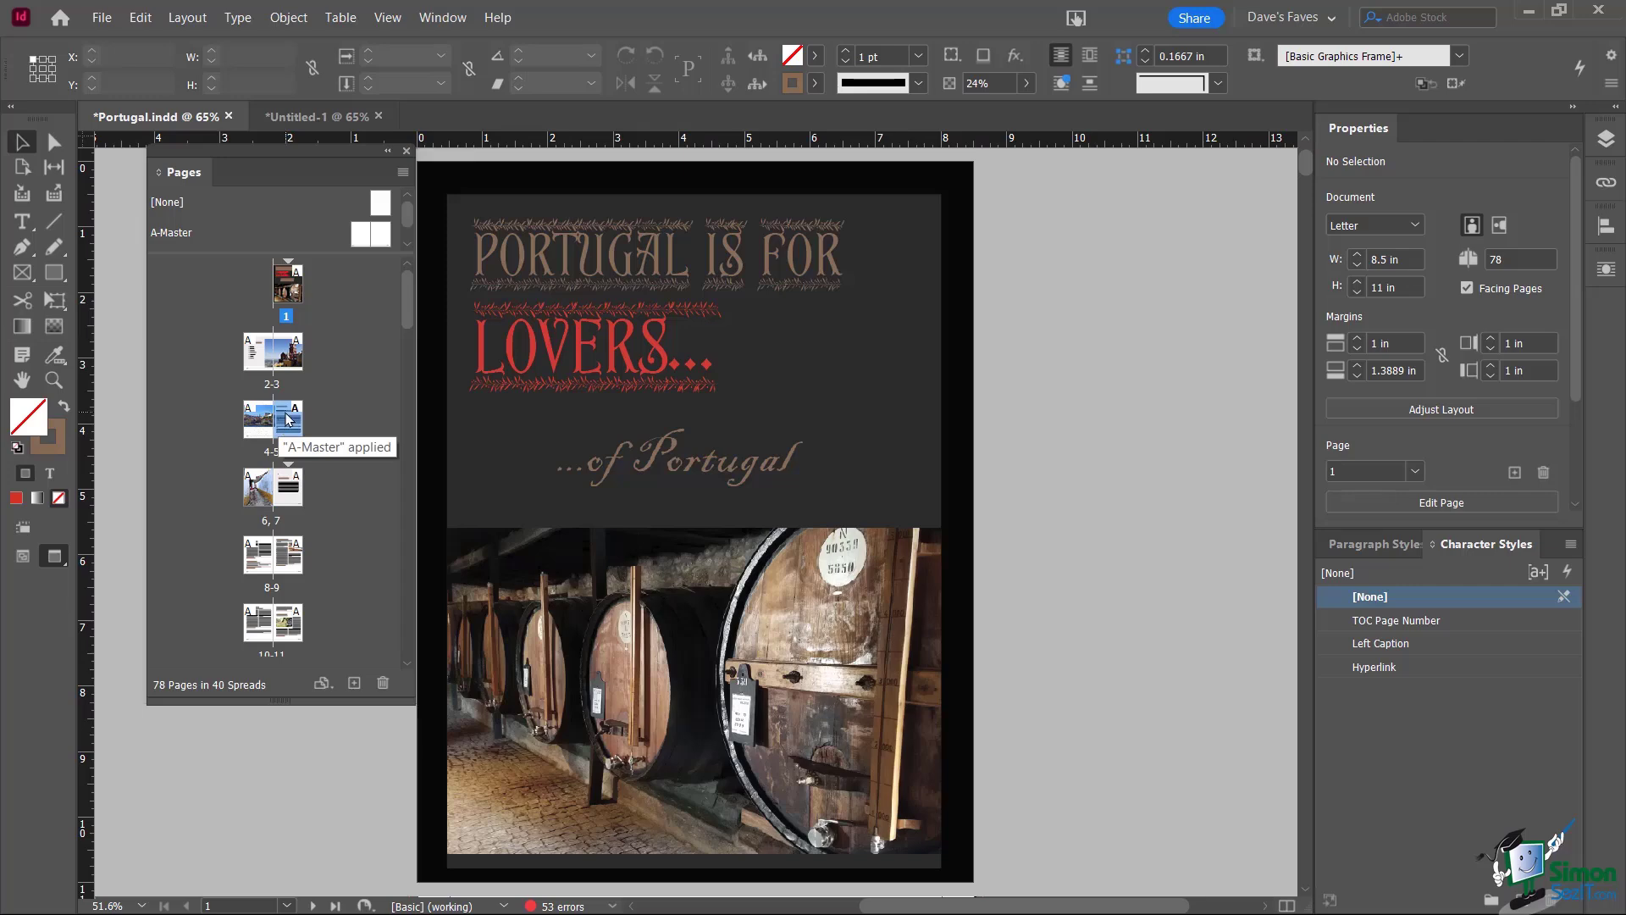
right_click(283, 425)
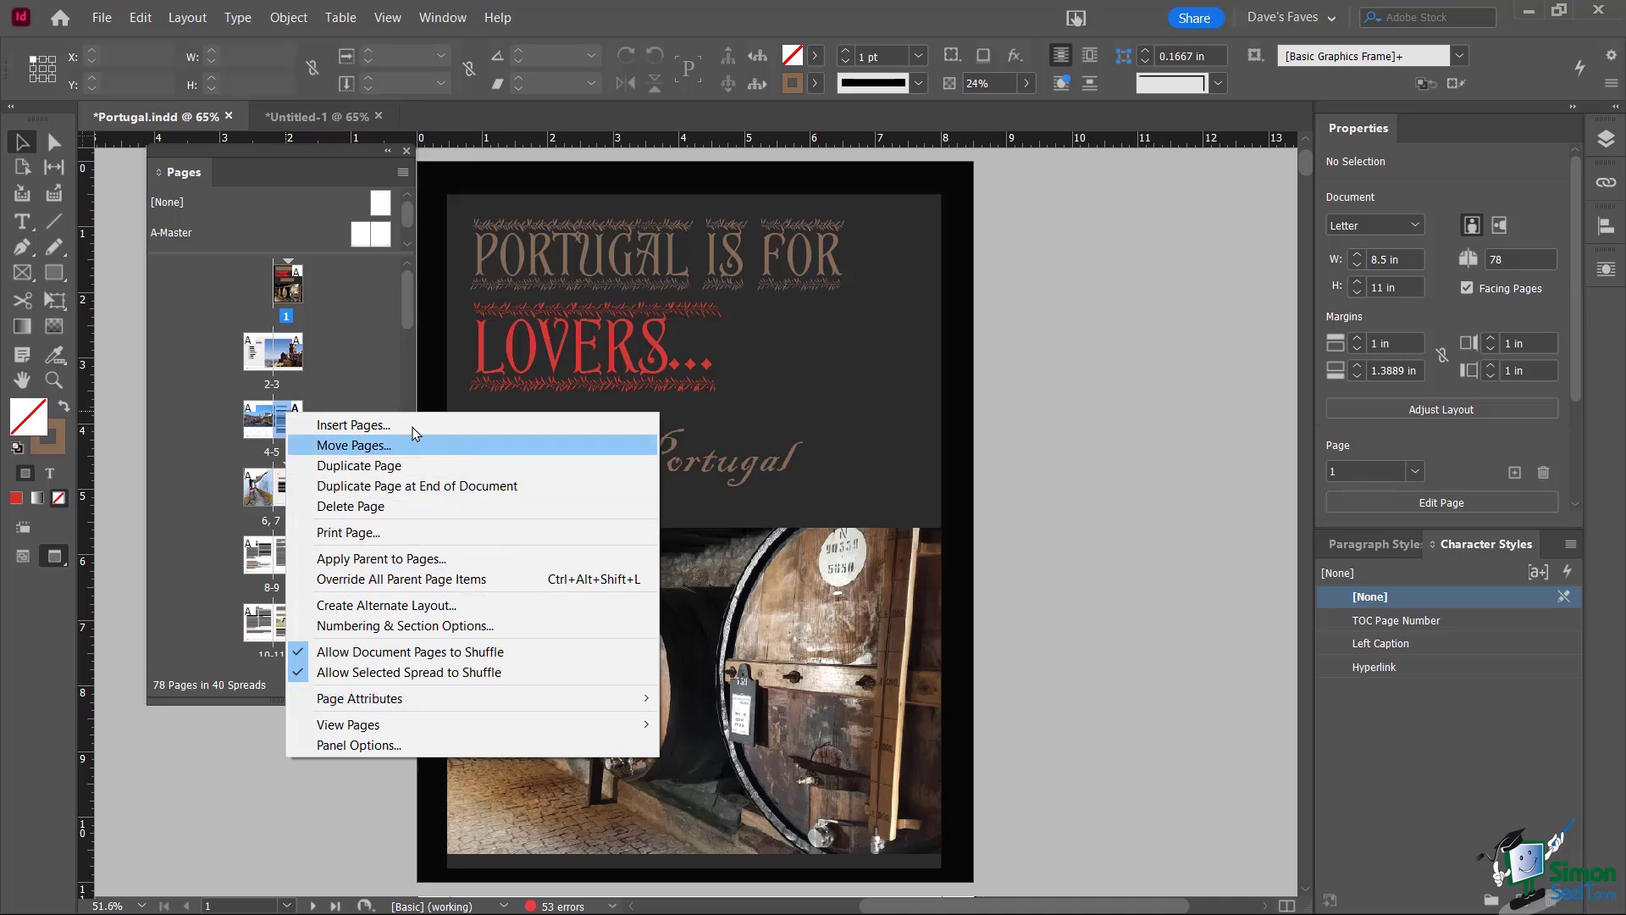
left_click(346, 425)
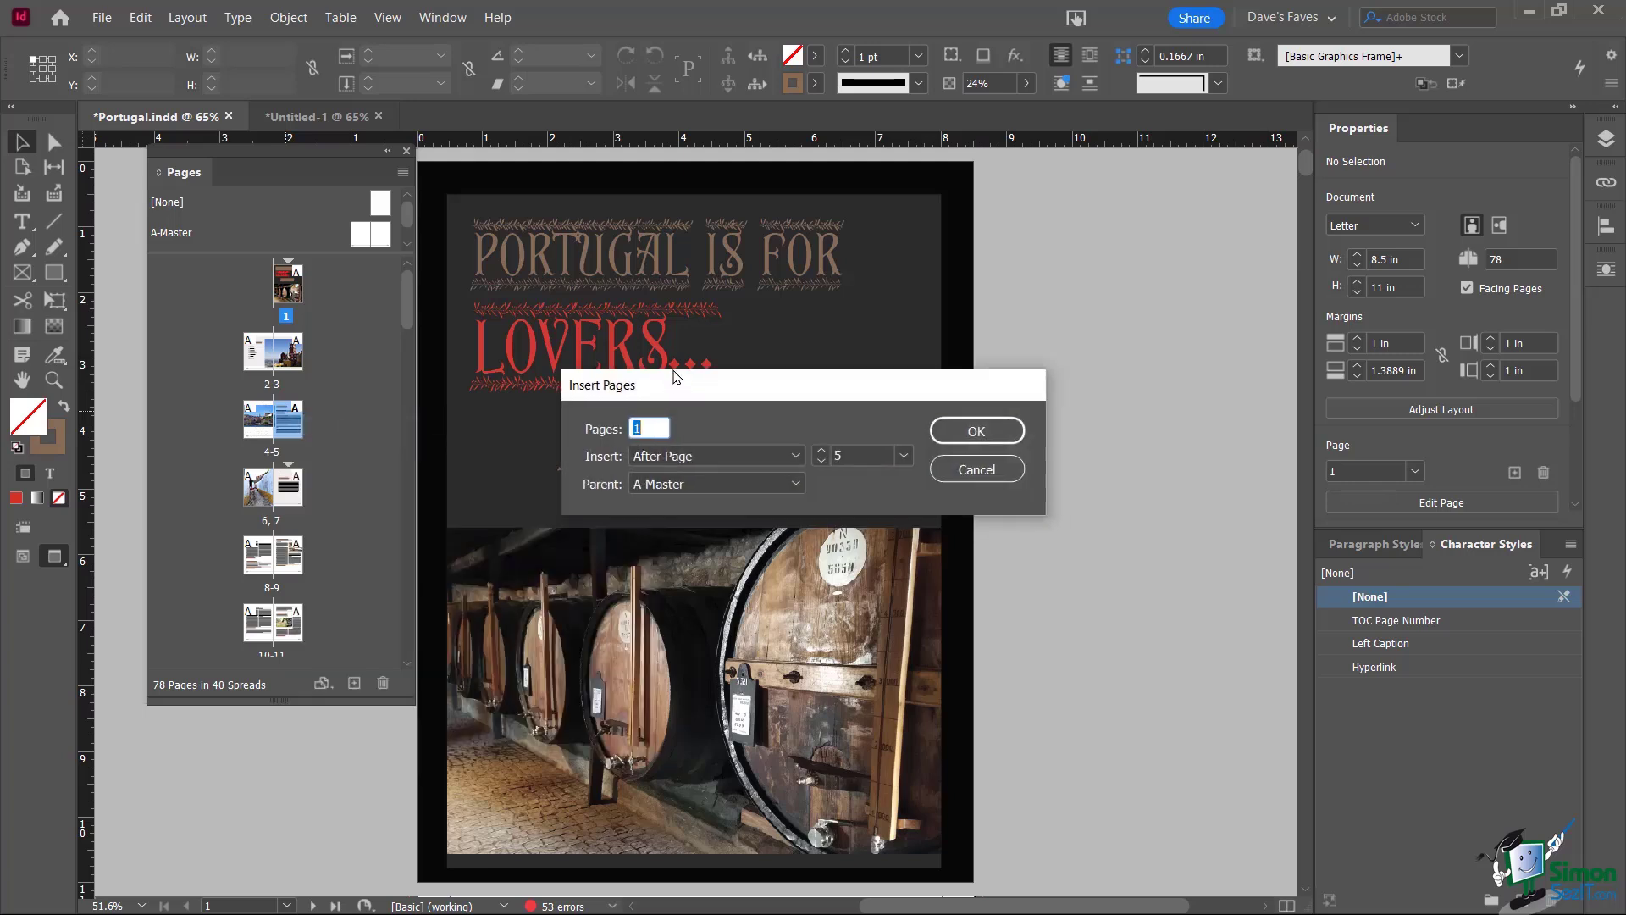
left_click_drag(676, 375, 613, 296)
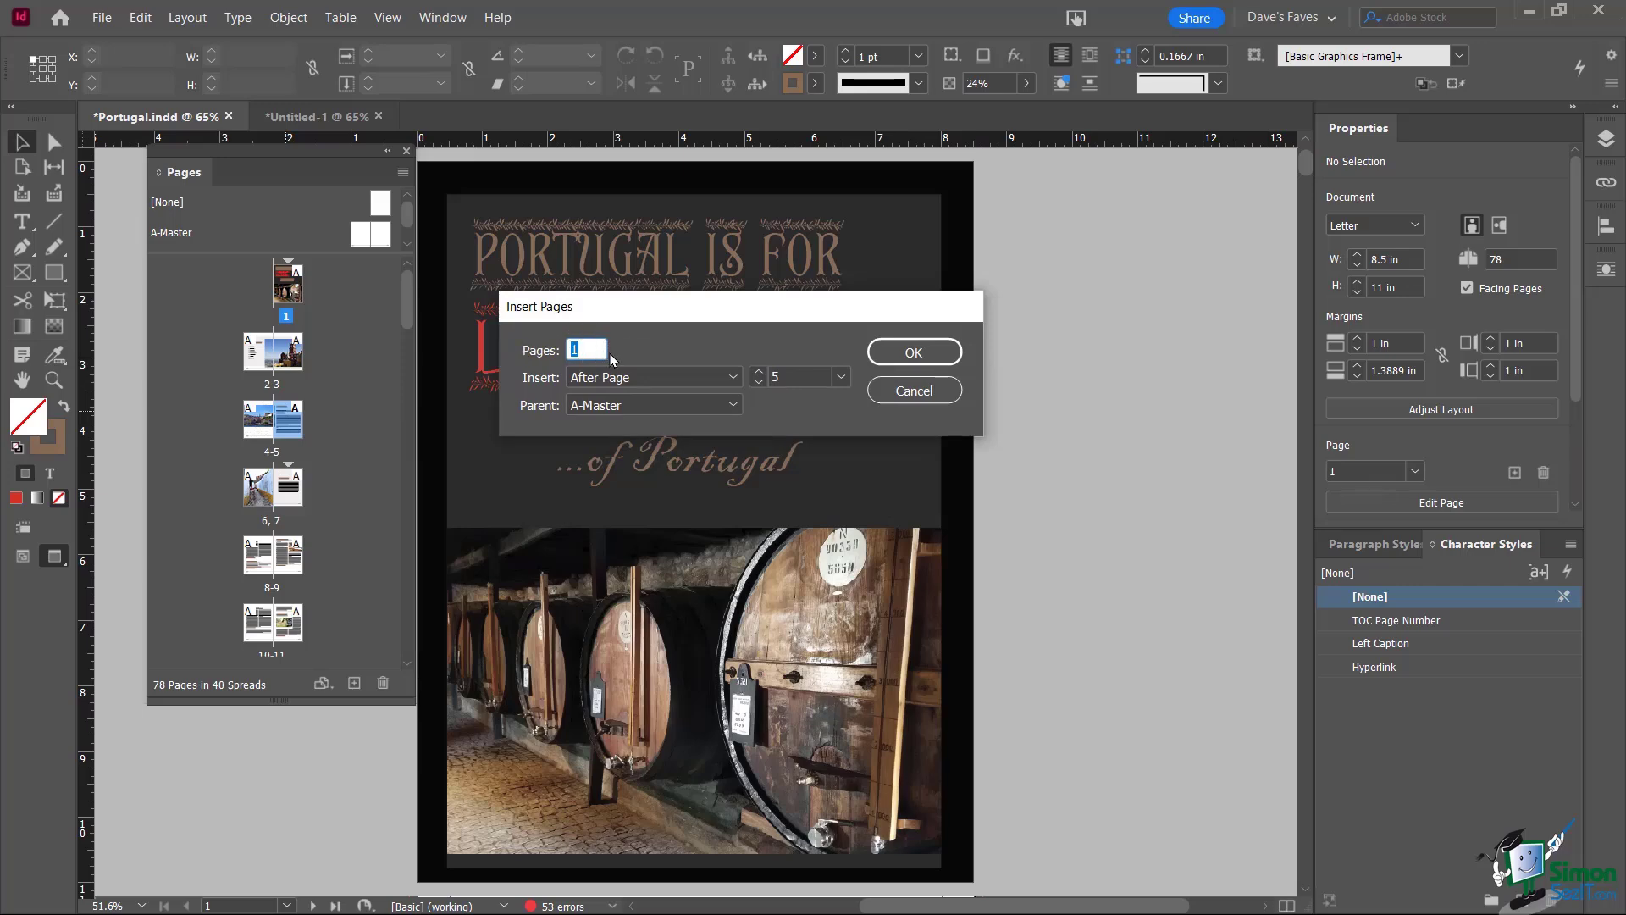
type("2")
left_click(630, 376)
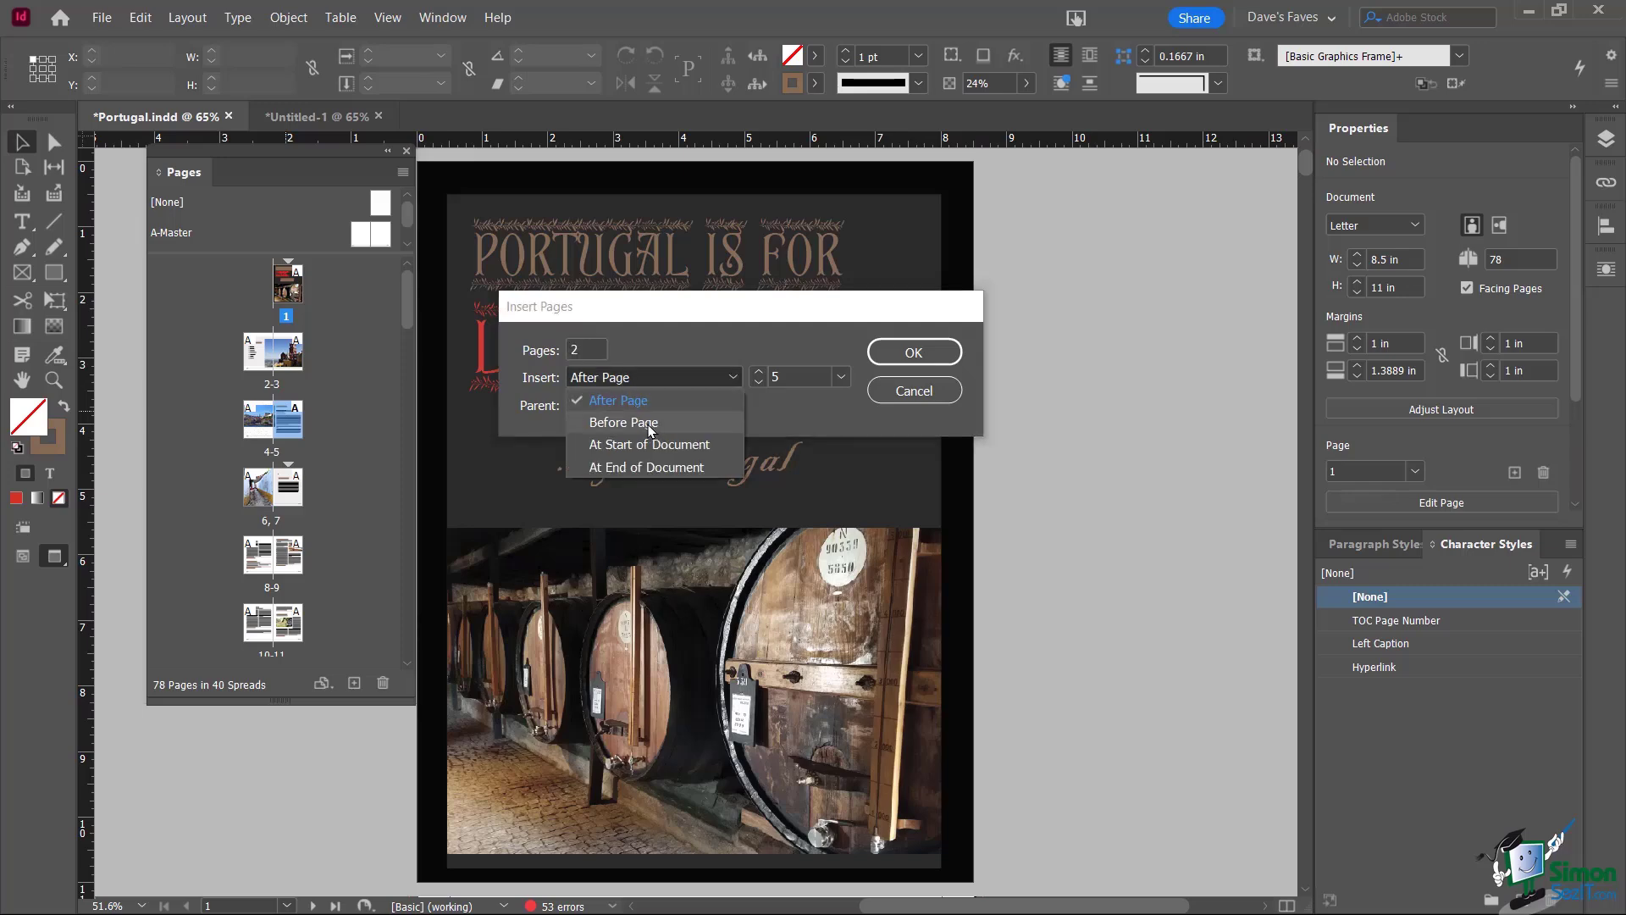
left_click(799, 408)
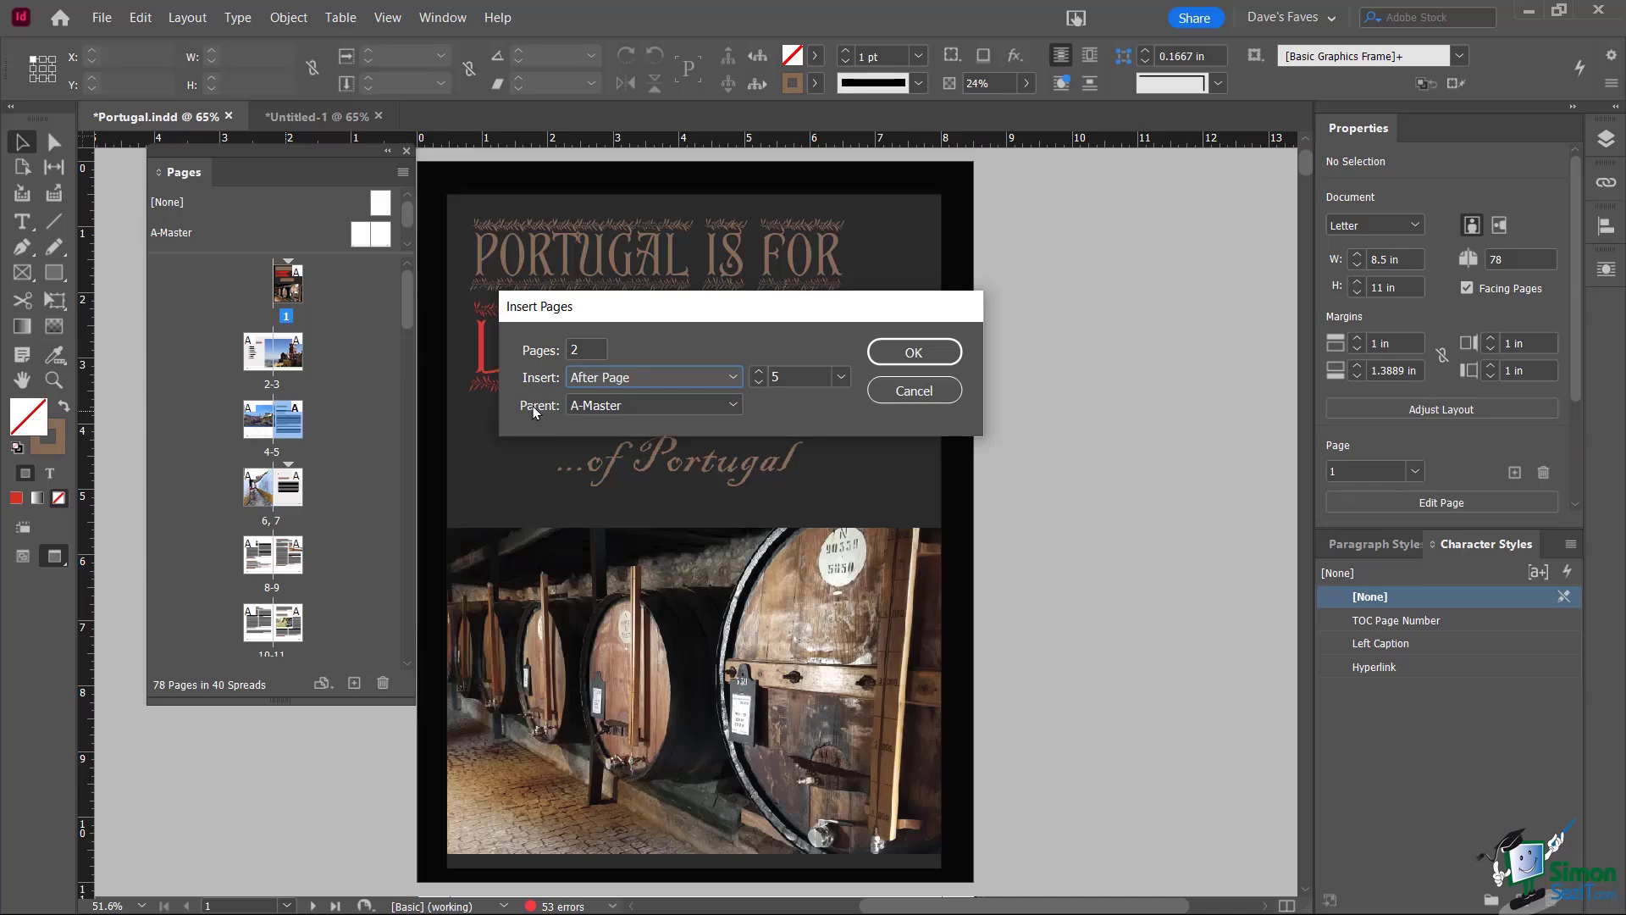
left_click(635, 406)
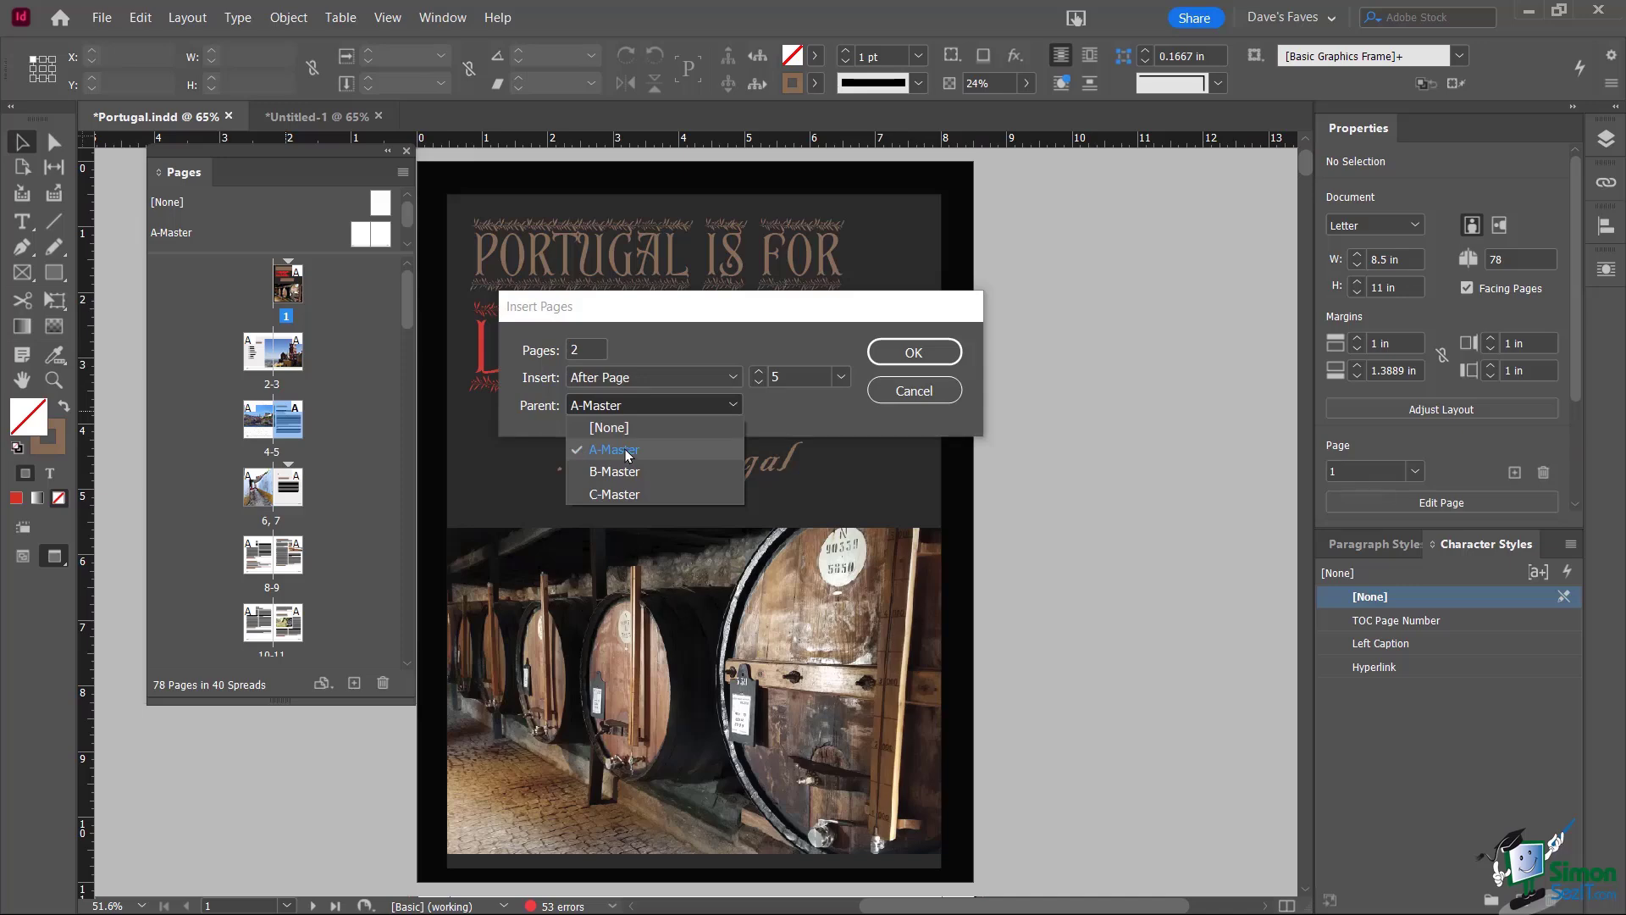
left_click(782, 412)
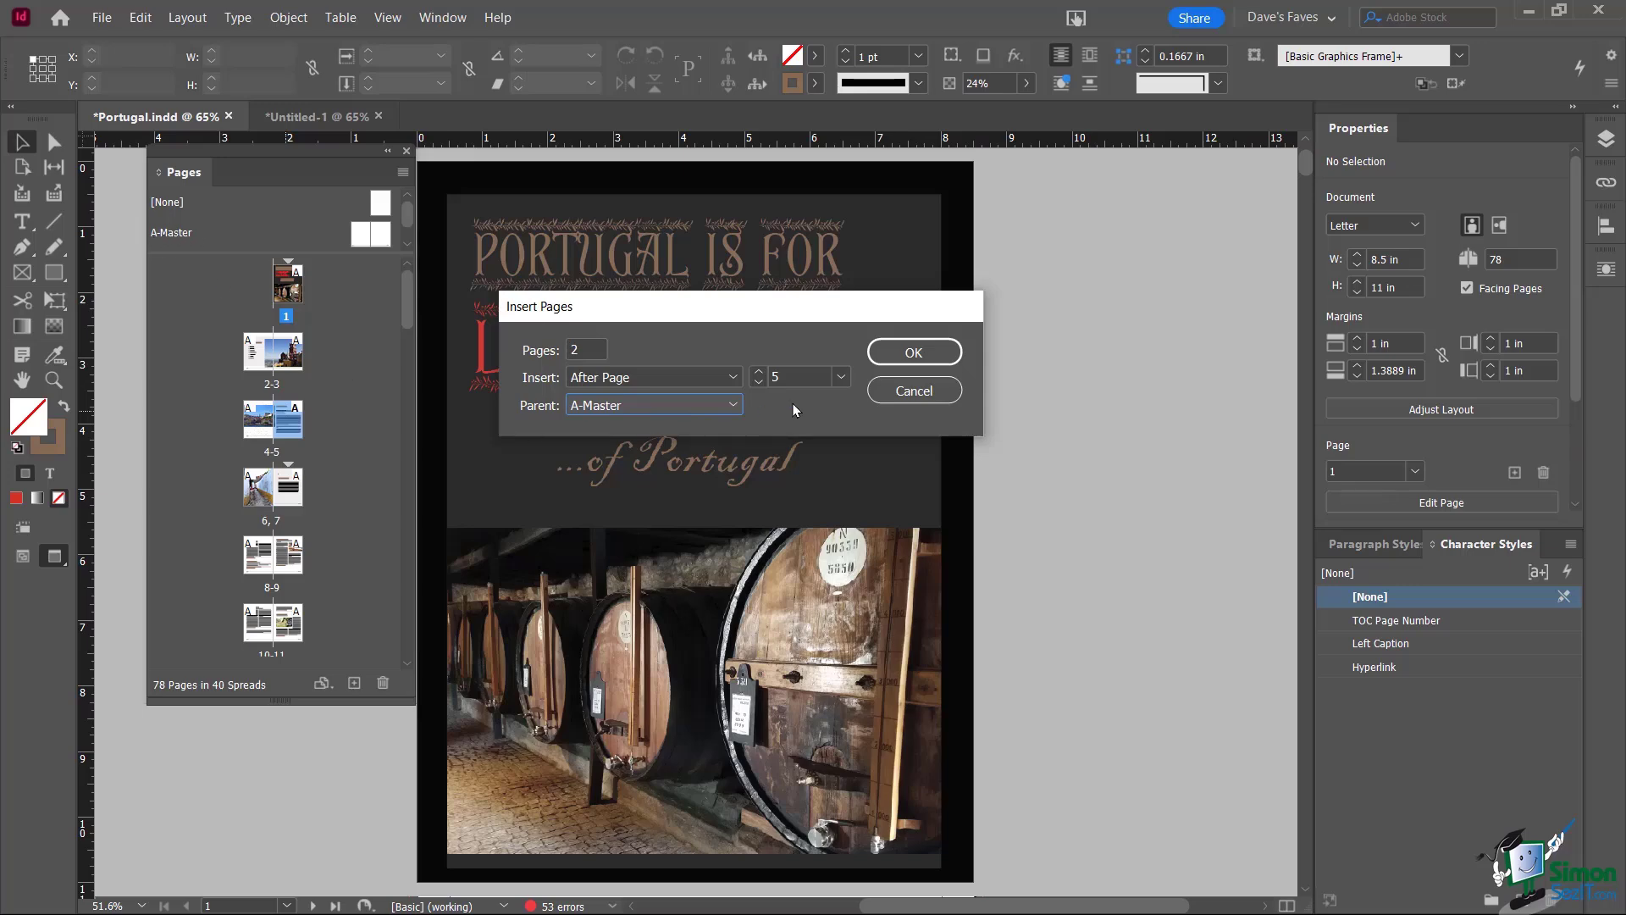
left_click(913, 352)
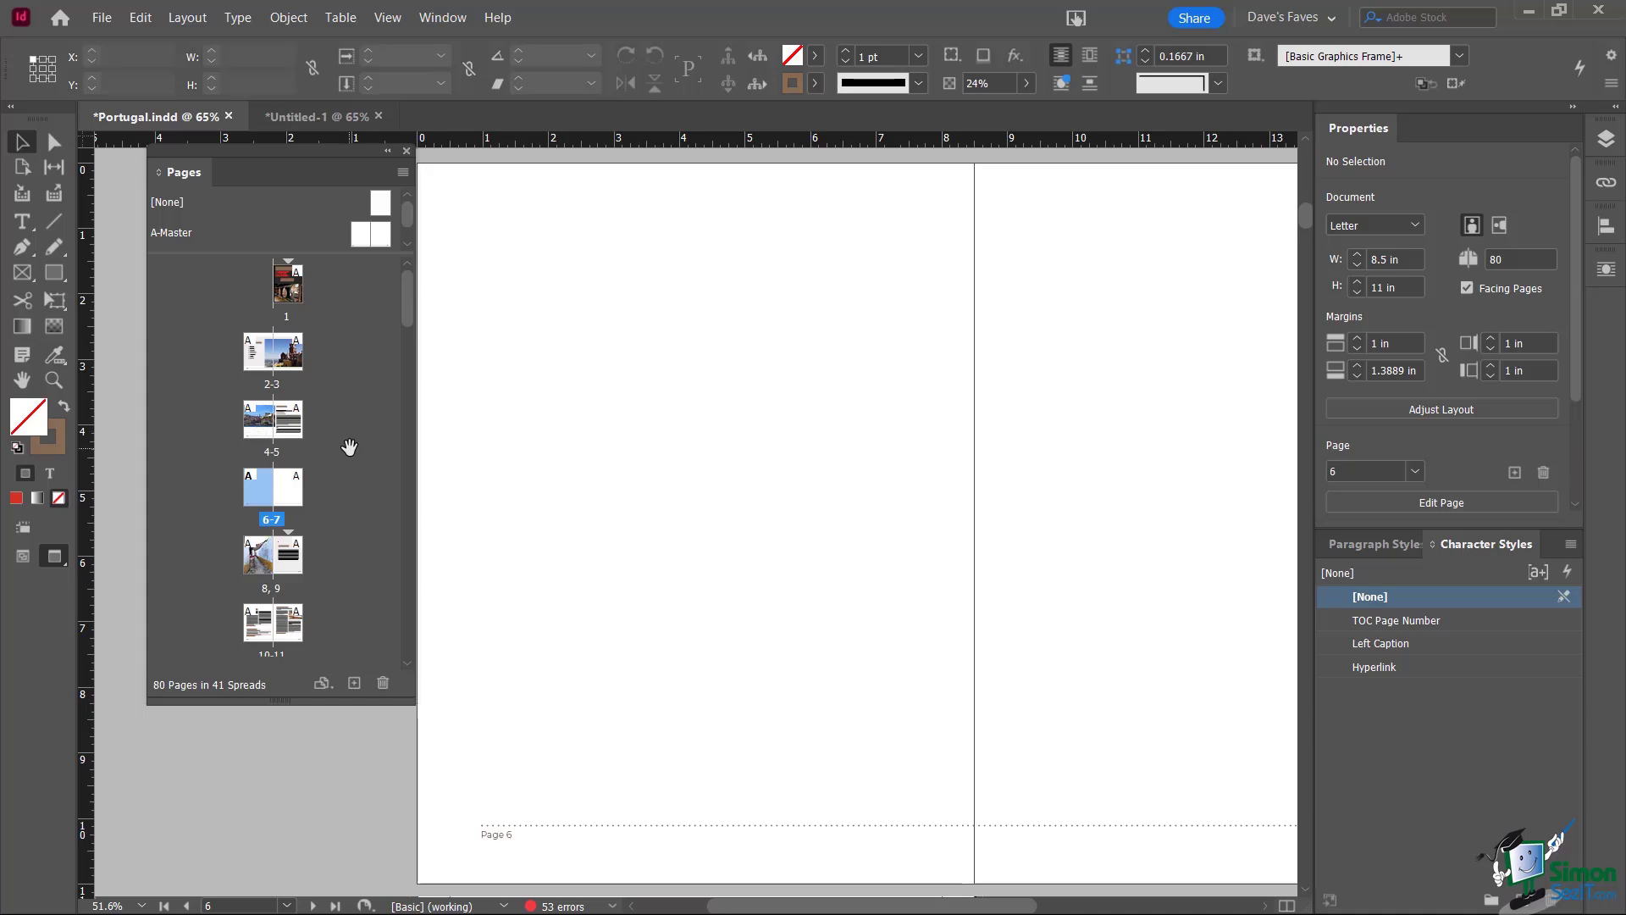
Select both blank pages of spread 6-7 and delete the spread
left_click(313, 485)
left_click(290, 496)
left_click(253, 496)
left_click(285, 496)
left_click(259, 498)
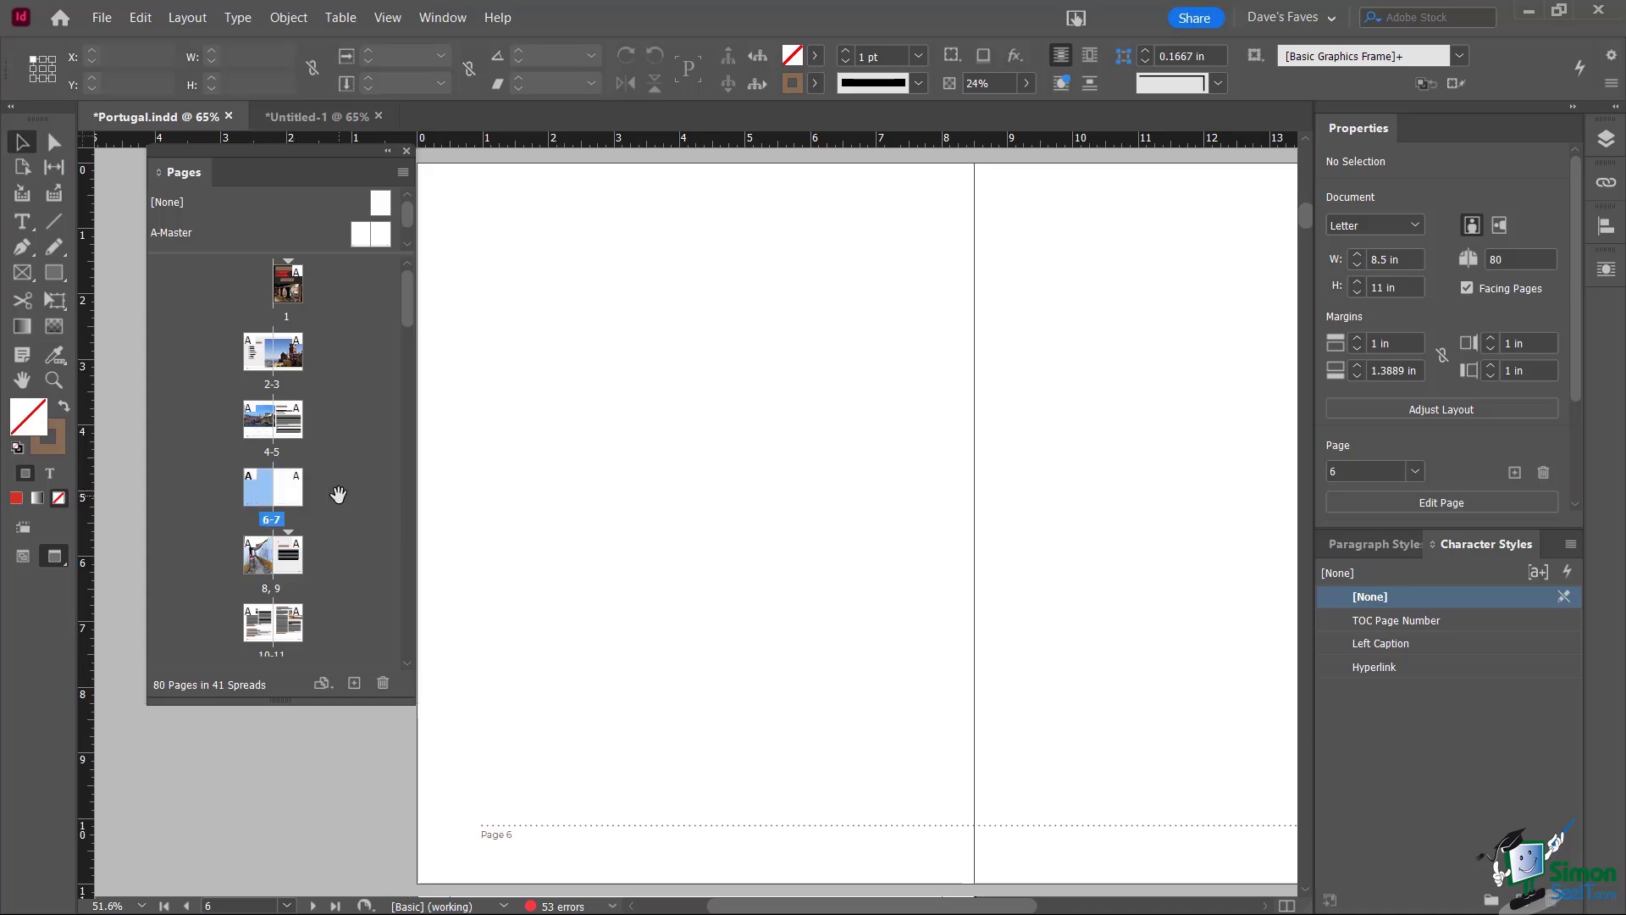
left_click(287, 496, "shift")
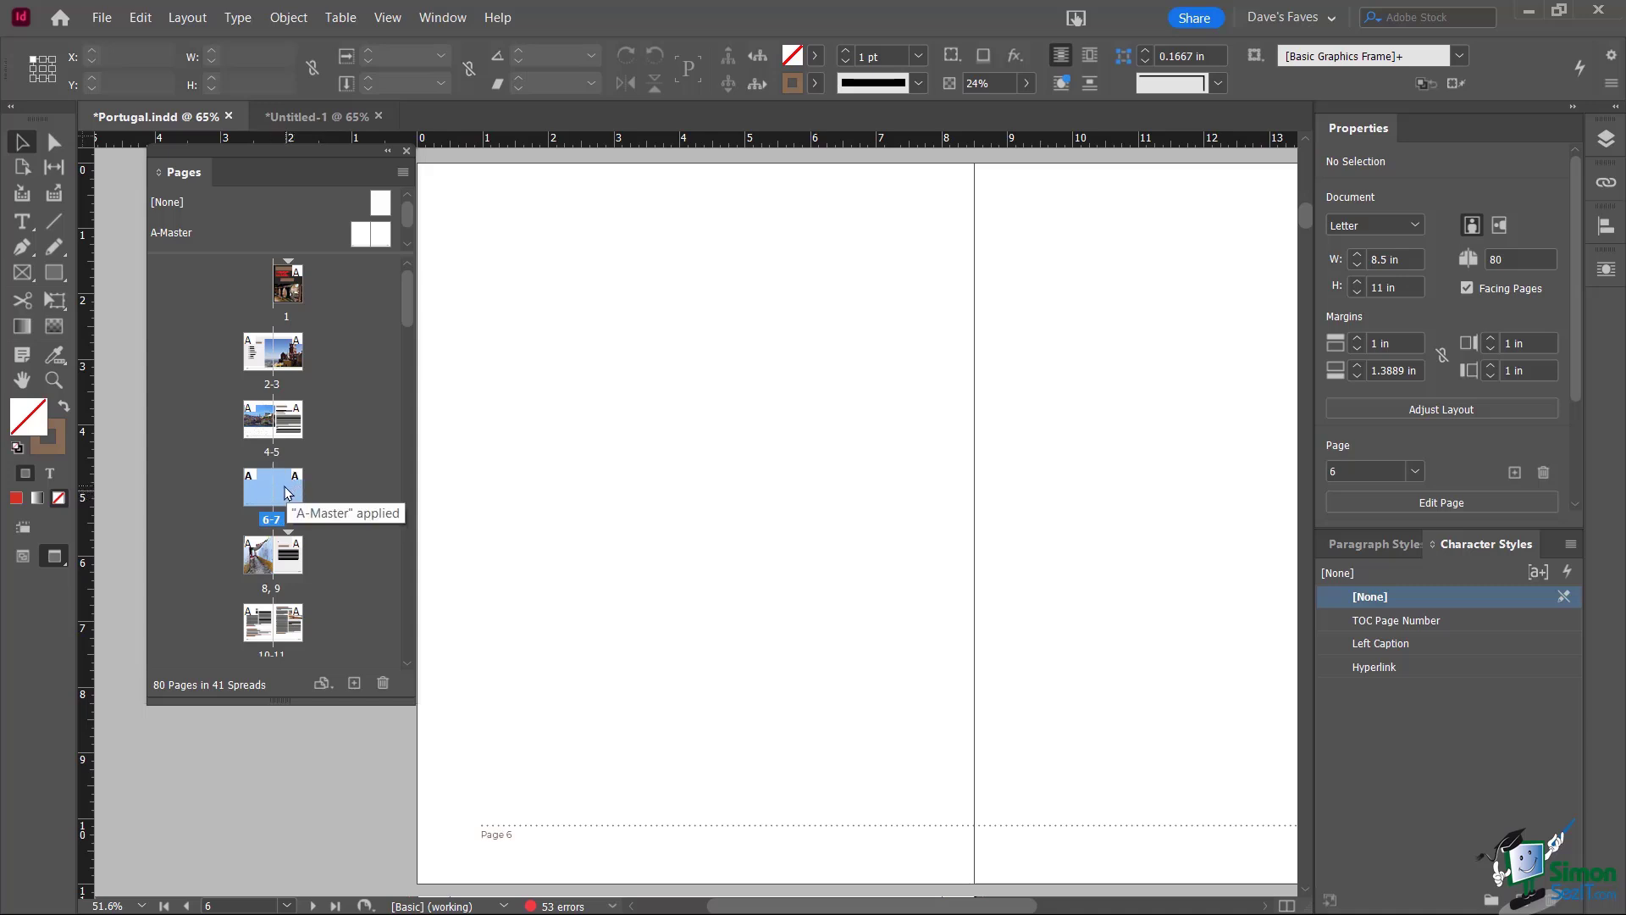
right_click(280, 493)
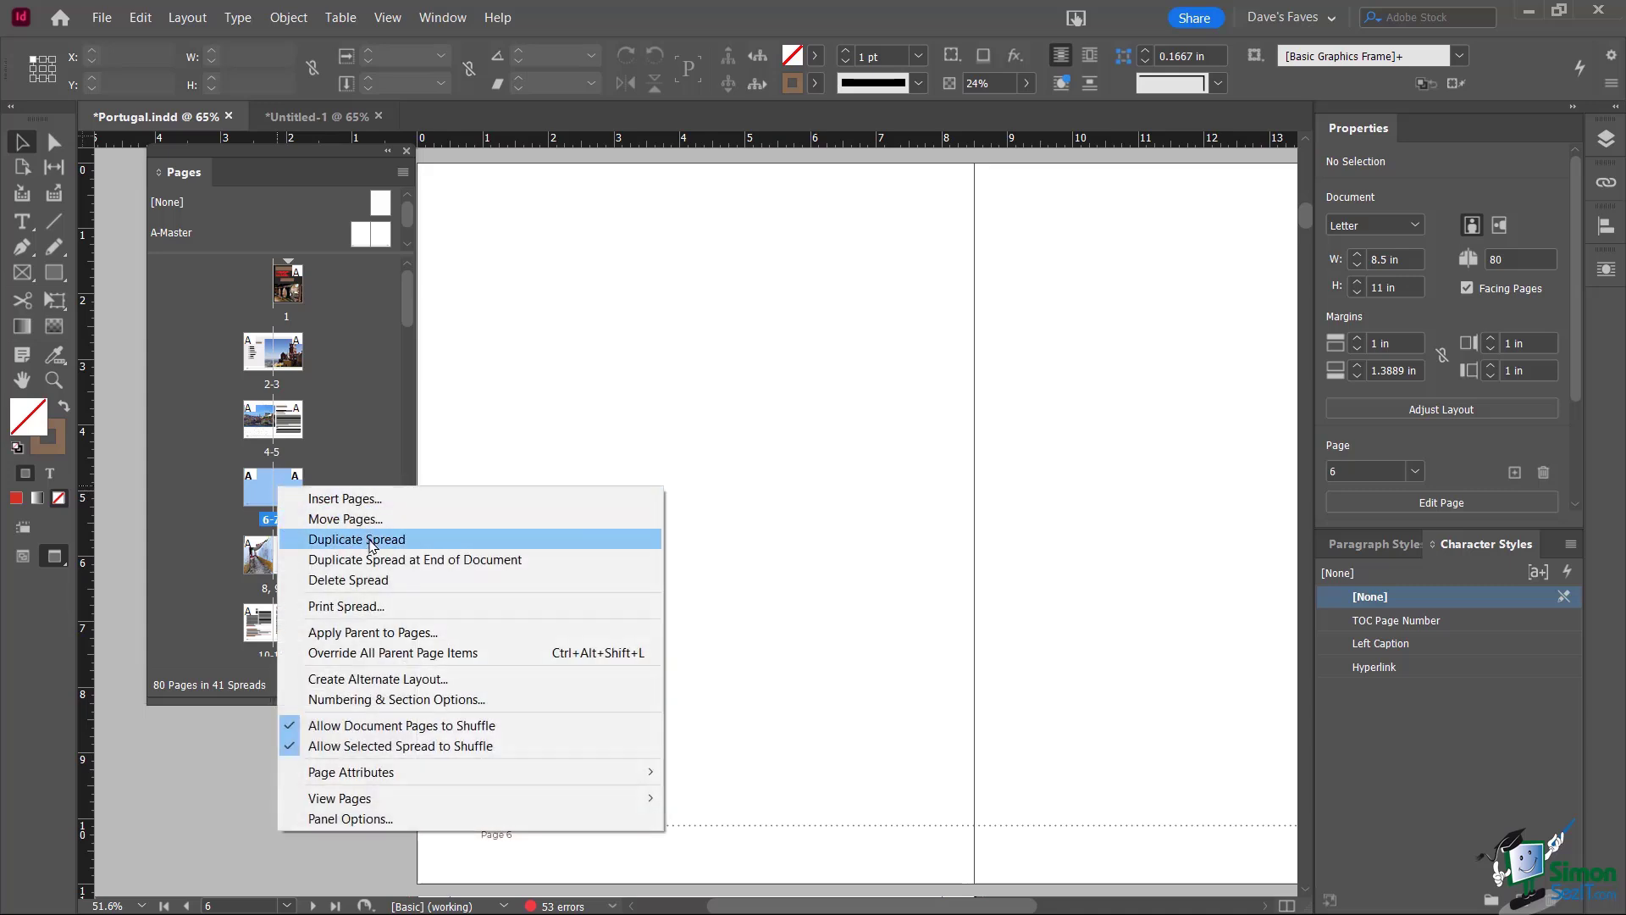
left_click(360, 583)
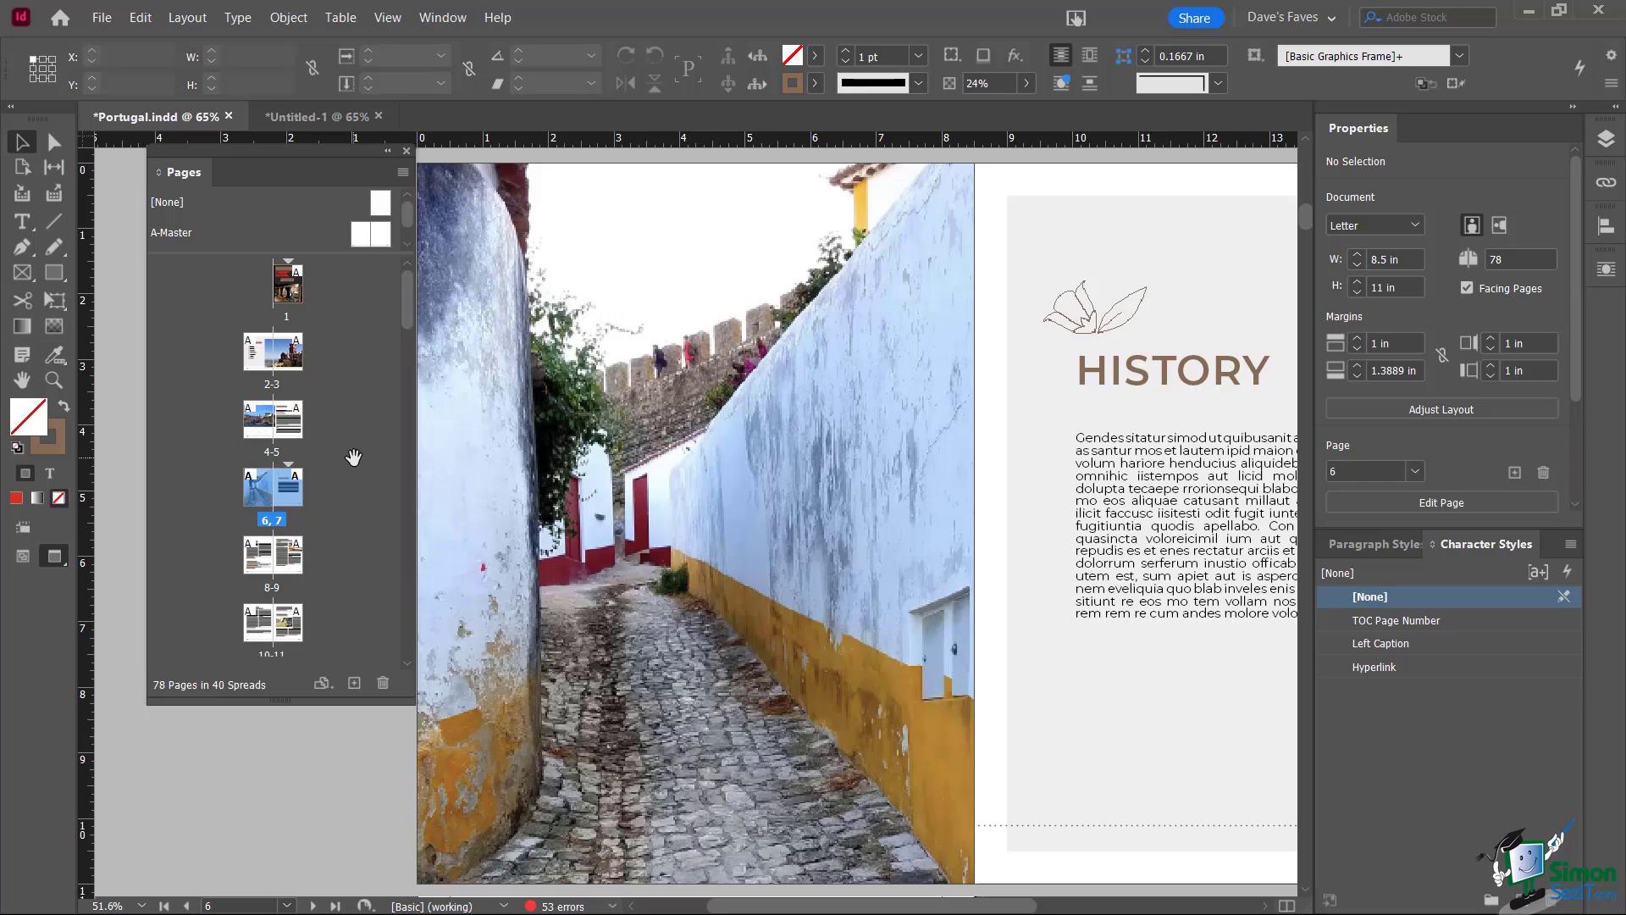
Move the spread 6-7 with the alley photo and History text to directly after page 1
scroll(353, 457, "down", 2)
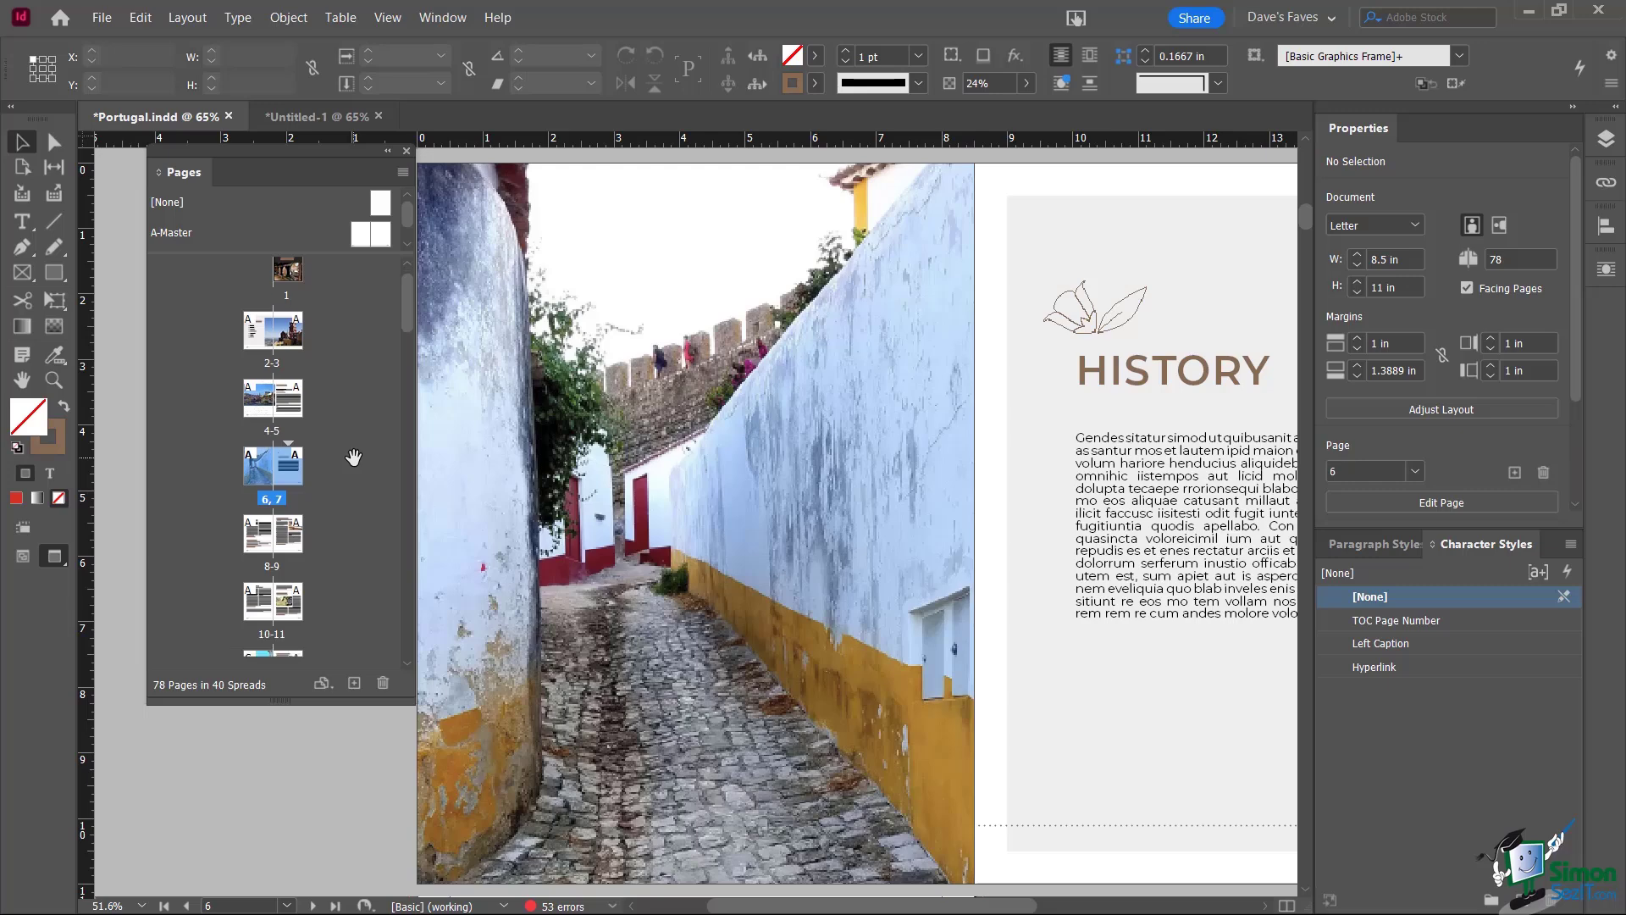
left_click(335, 436)
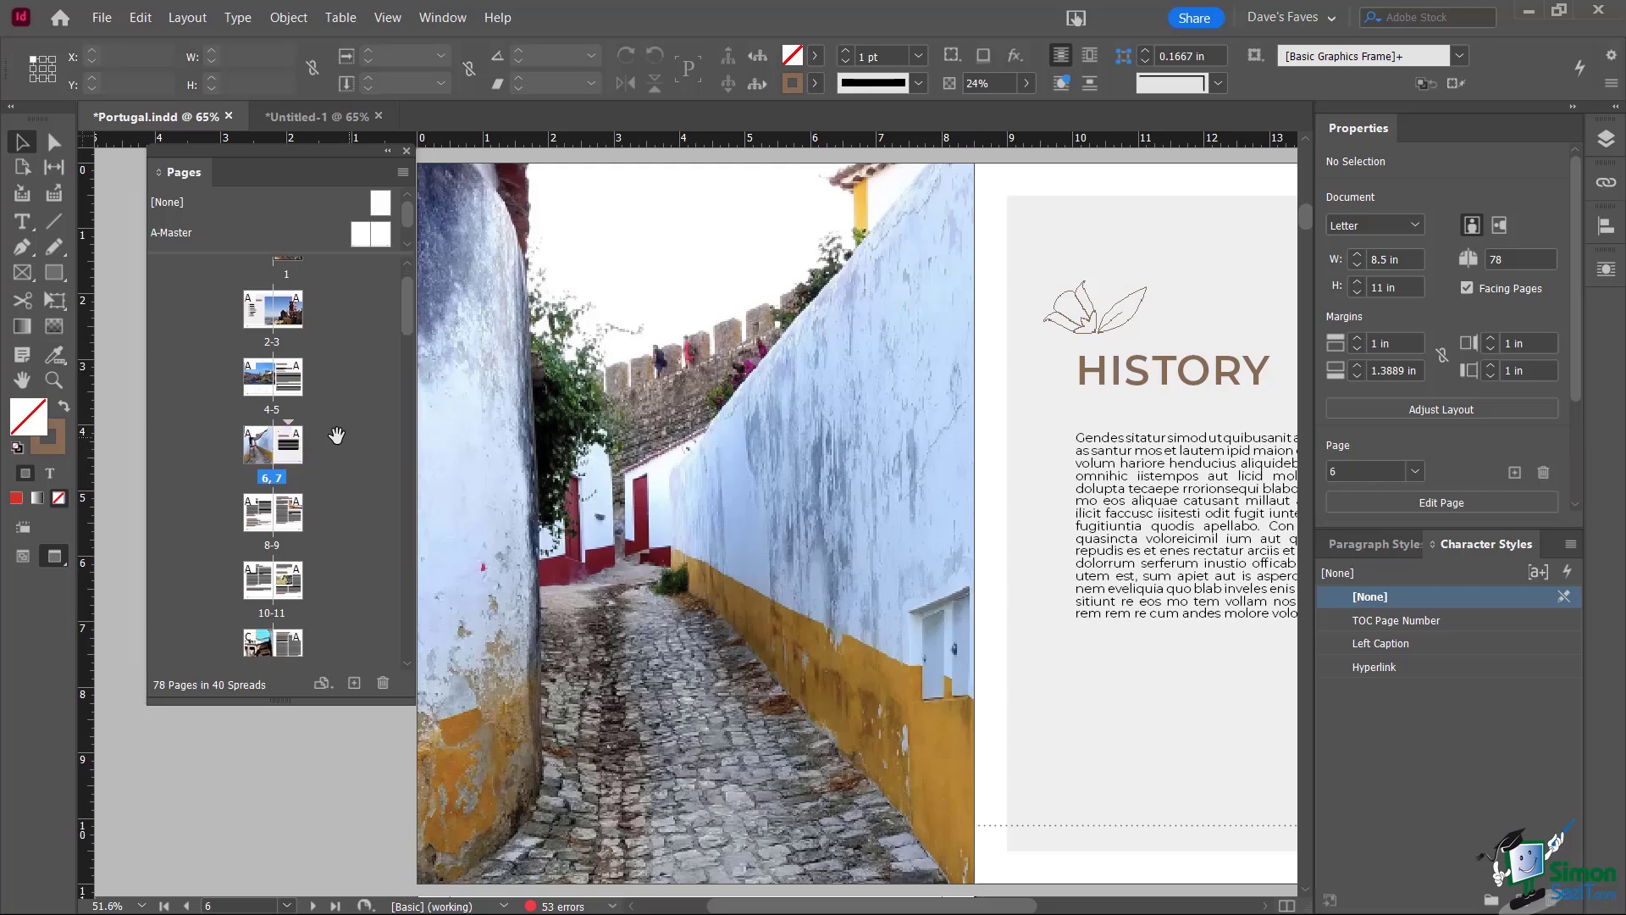
left_click(258, 453)
scroll(301, 445, "up", 2)
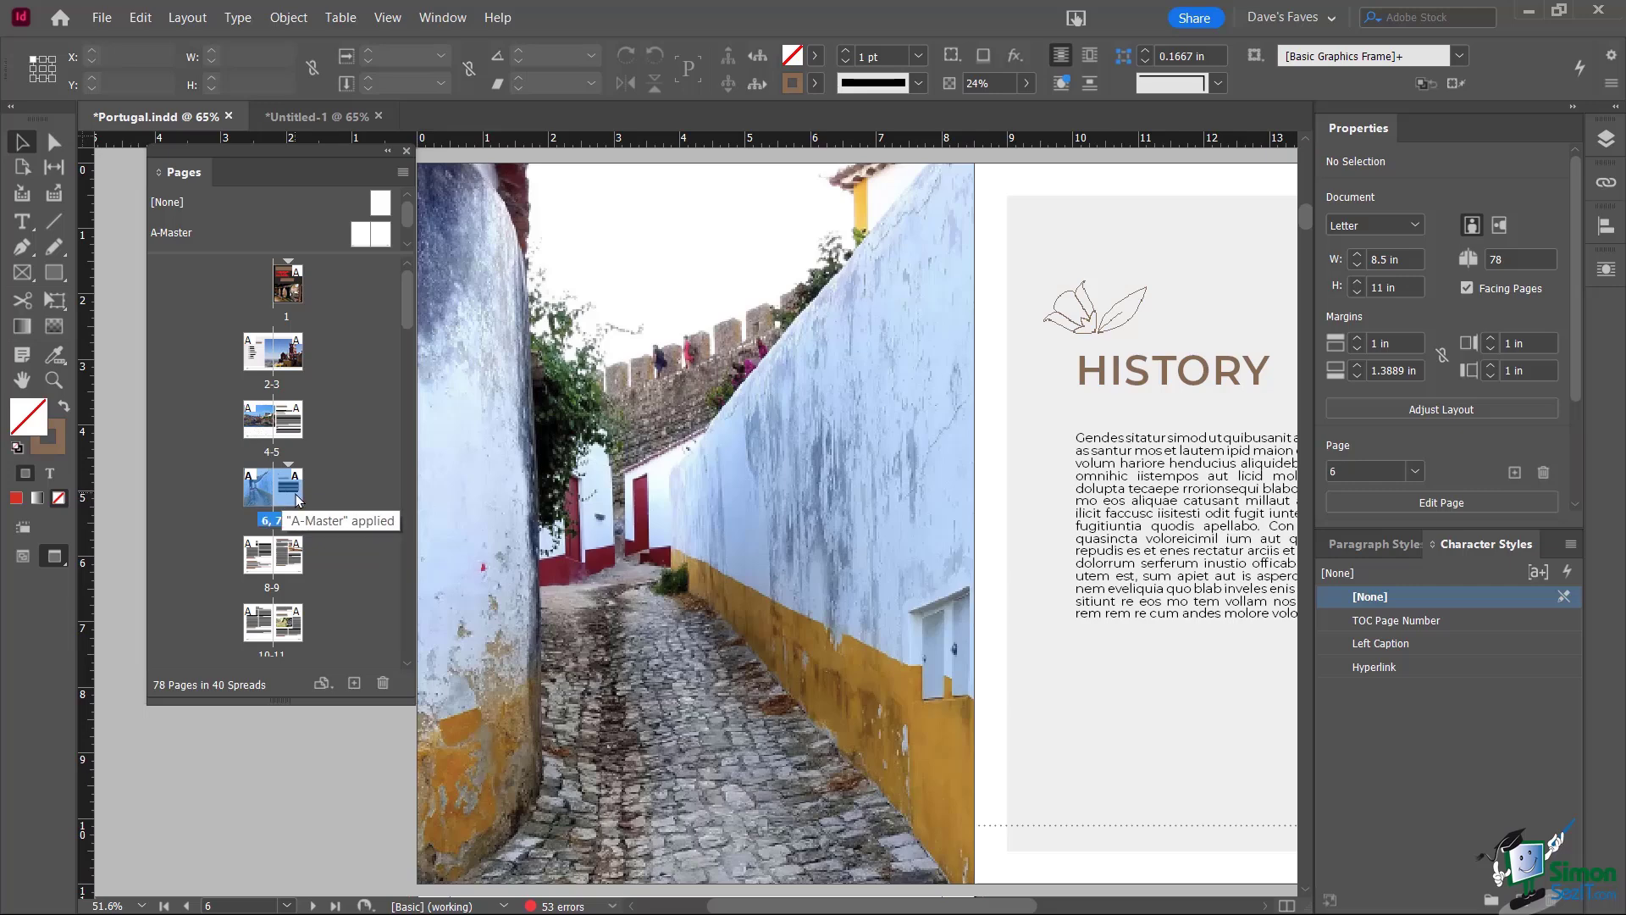
mouse_move(255, 495)
left_mouse_down()
mouse_move(246, 428)
mouse_move(246, 466)
mouse_move(226, 412)
mouse_move(330, 426)
mouse_move(295, 361)
mouse_move(281, 387)
mouse_move(279, 364)
mouse_move(228, 364)
mouse_move(269, 472)
mouse_move(230, 361)
left_mouse_up()
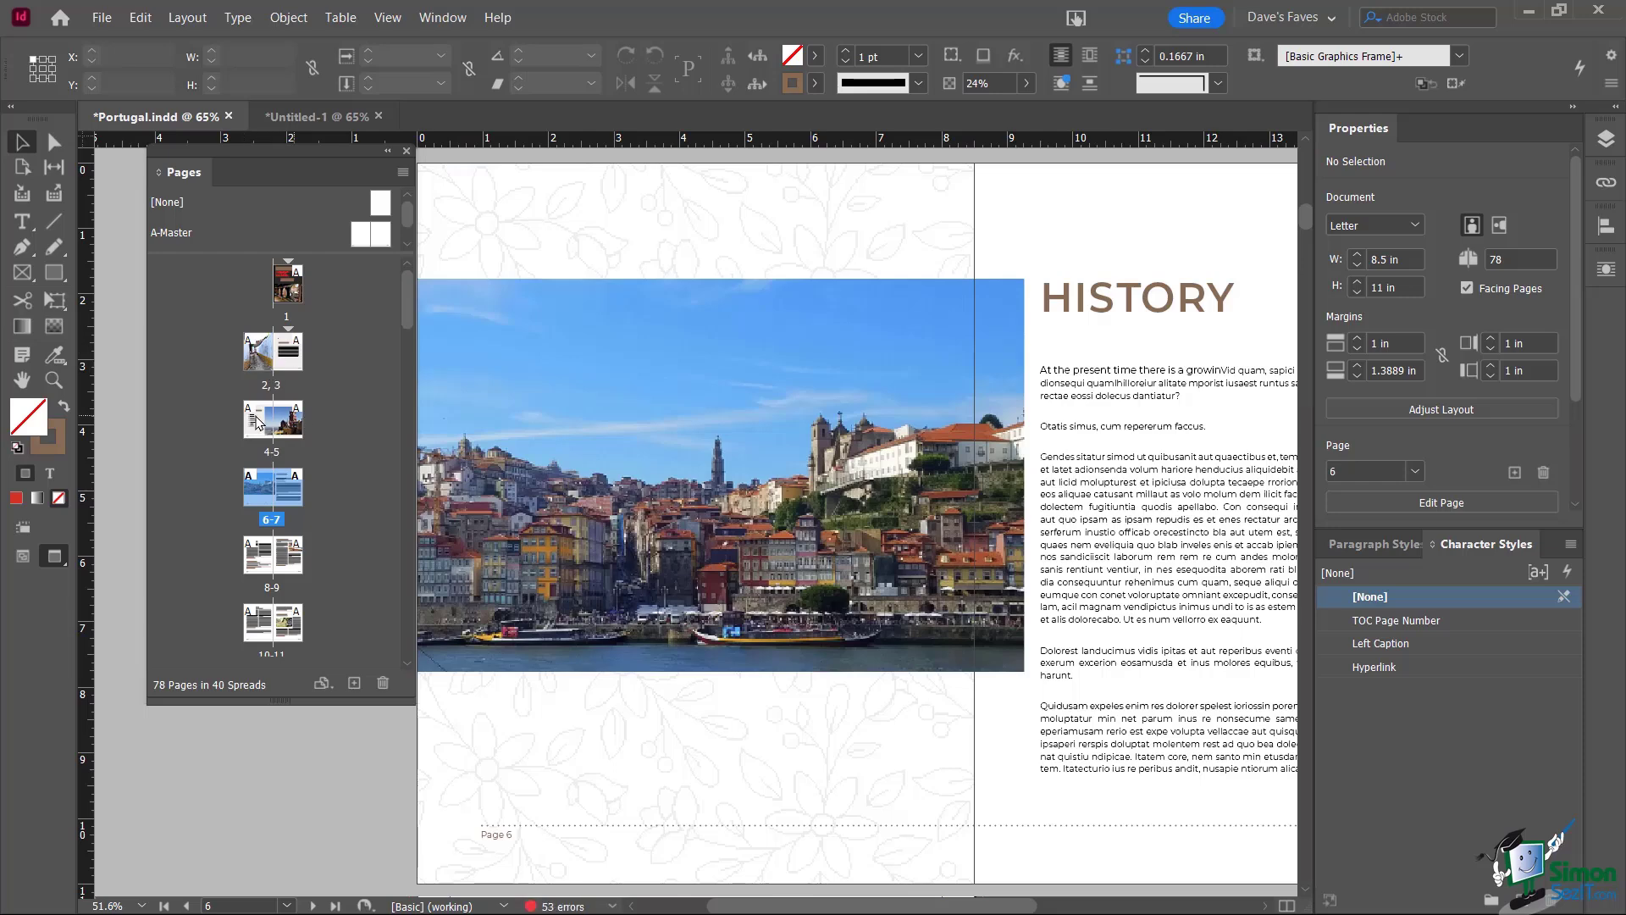
Review the Move Pages settings for spread 2-3 and leave them without moving anything
left_click(292, 360)
right_click(260, 363)
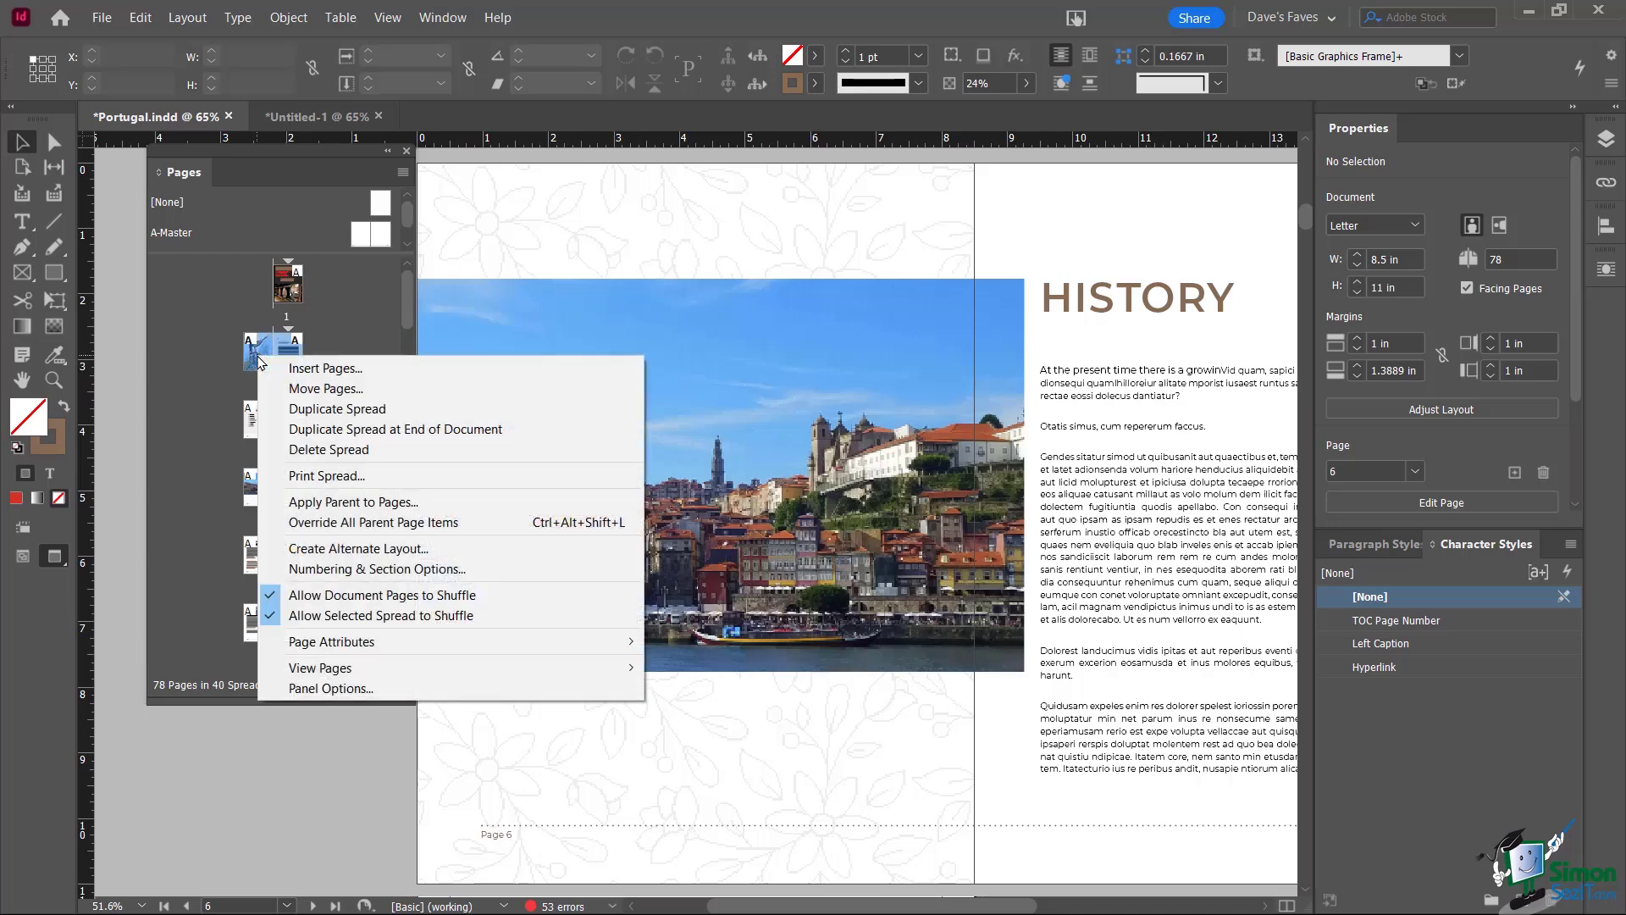
left_click(305, 387)
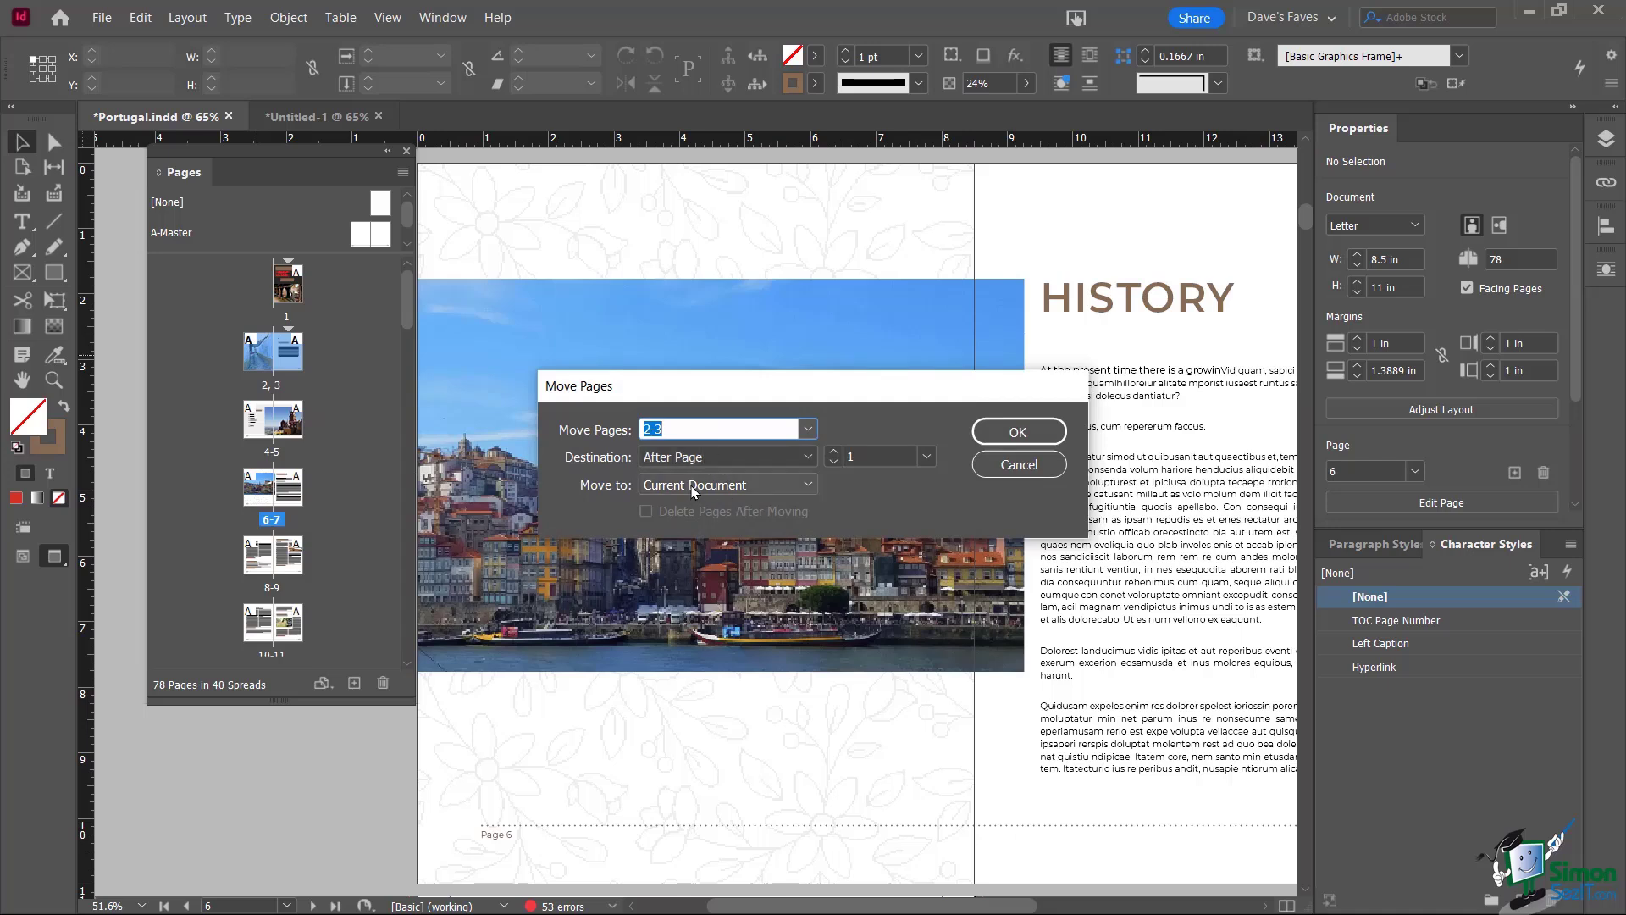
left_click(1018, 465)
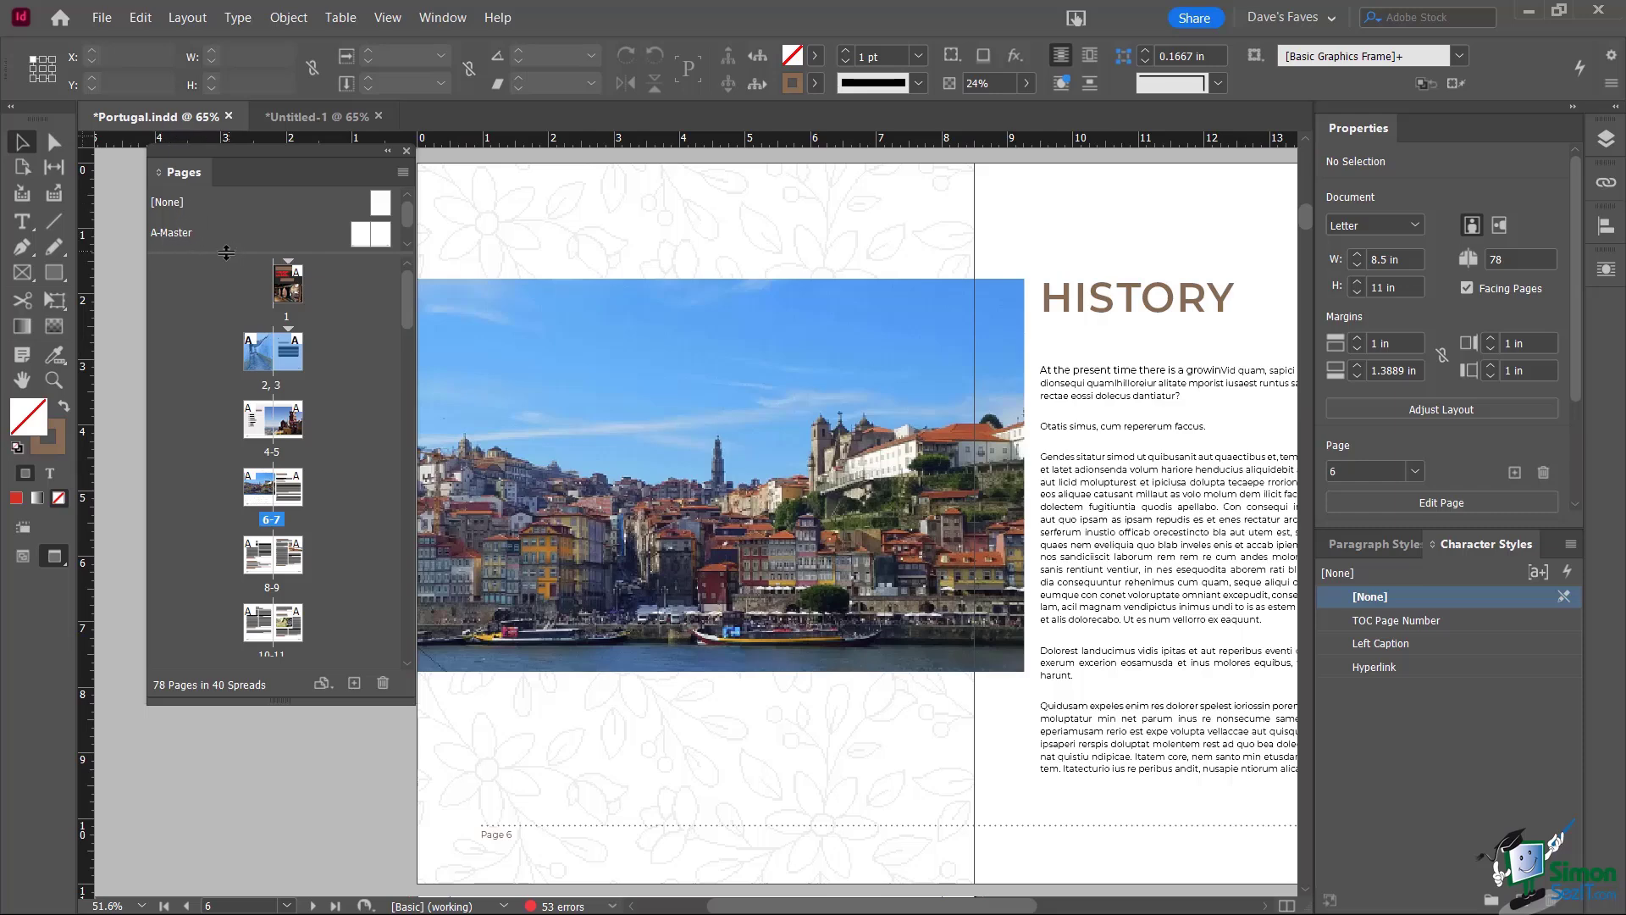
Enlarge the parent-page area above the document thumbnails to show A-Master, B-Master and C-Master
left_click_drag(223, 253, 218, 348)
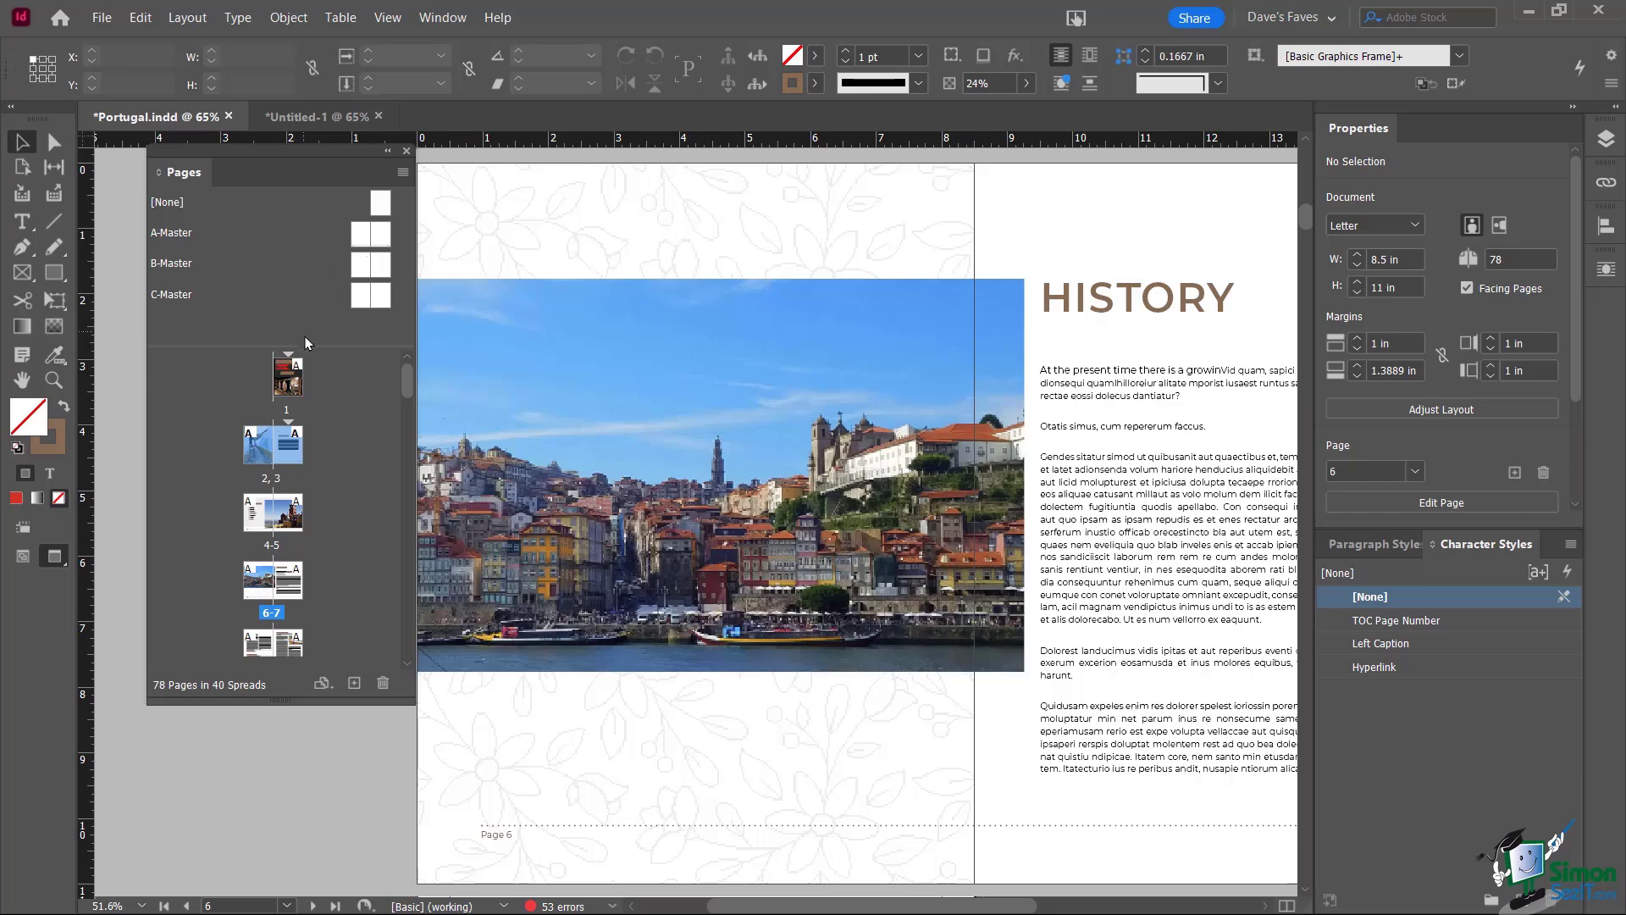
mouse_move(307, 346)
left_mouse_down()
mouse_move(310, 247)
mouse_move(311, 328)
left_mouse_up()
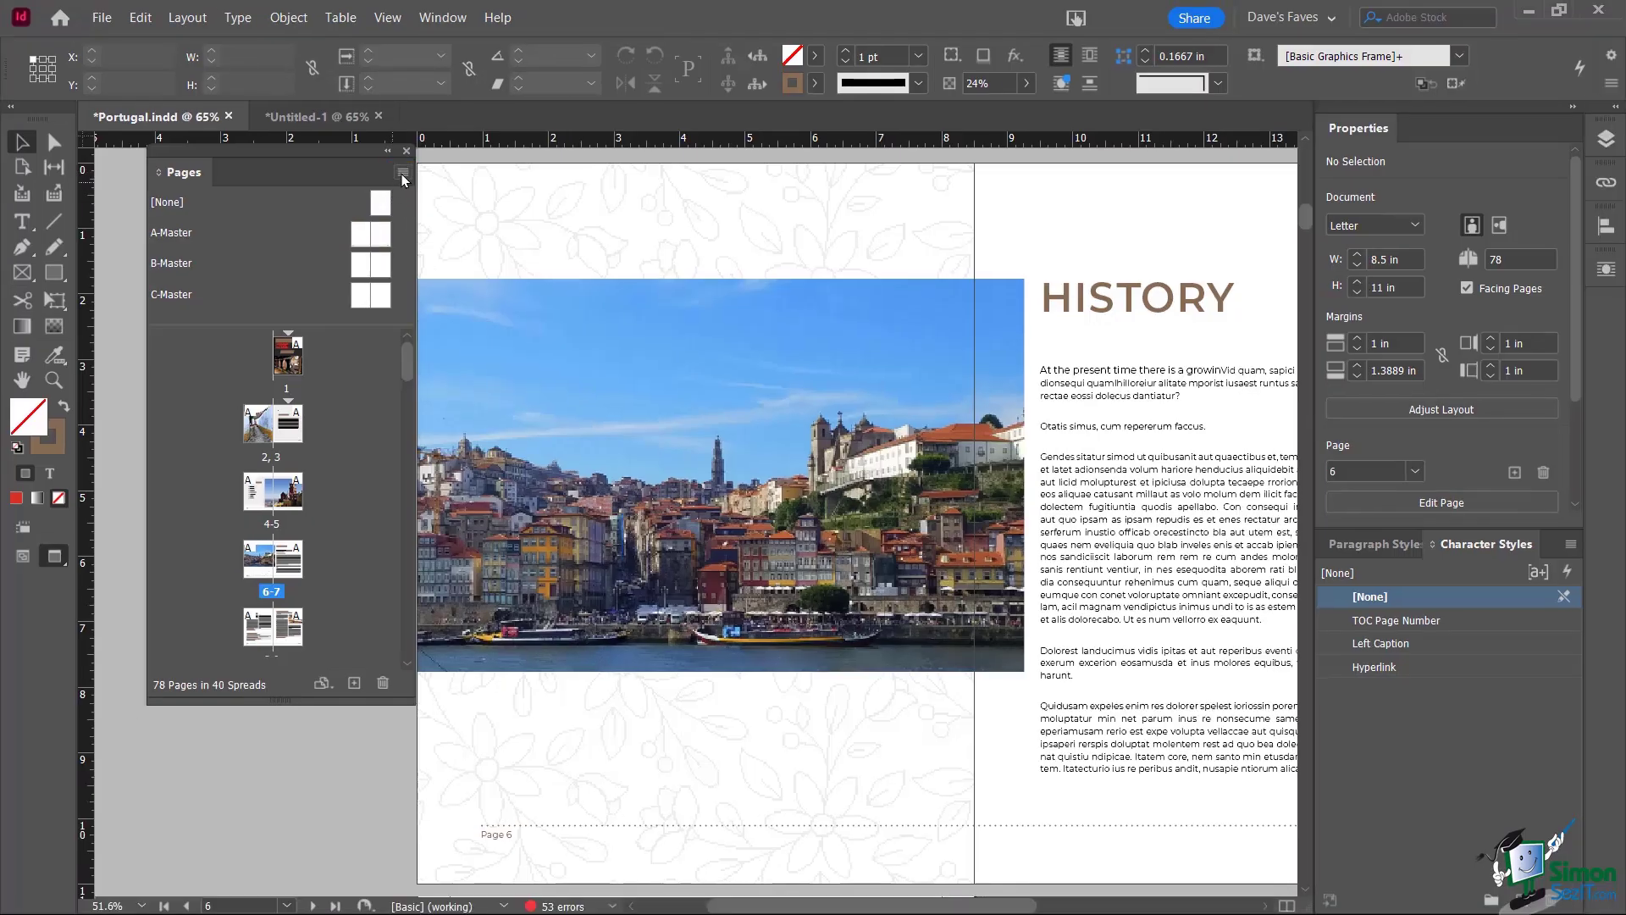
Set the Pages panel's page thumbnails to Jumbo size and its parent thumbnails to Extra Small
left_click(401, 175)
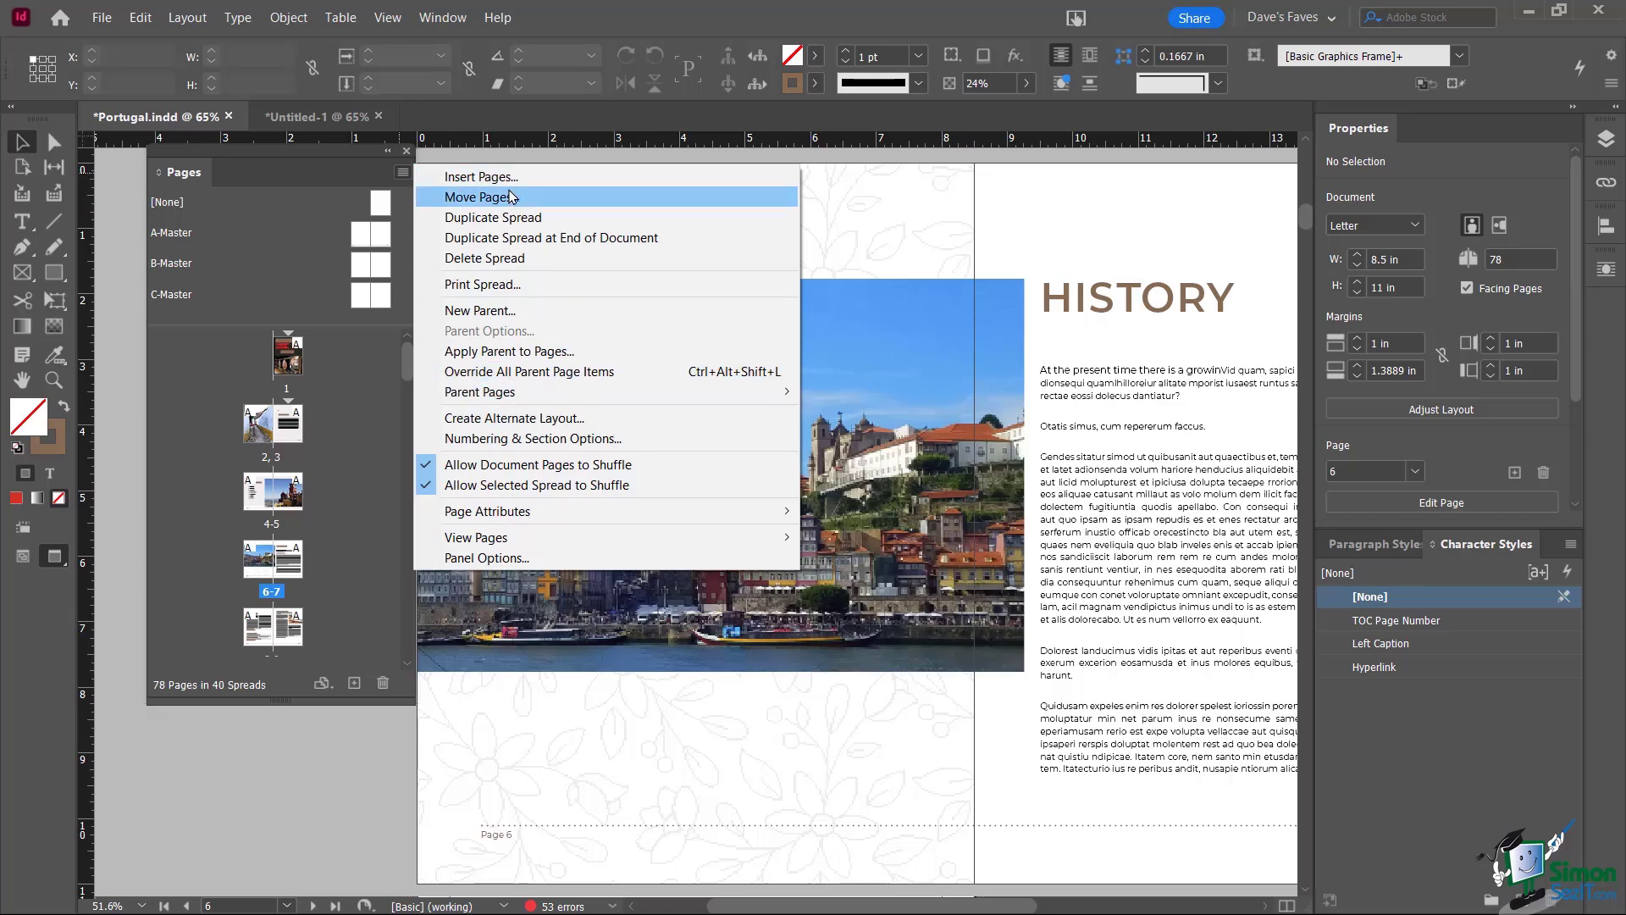
left_click(460, 558)
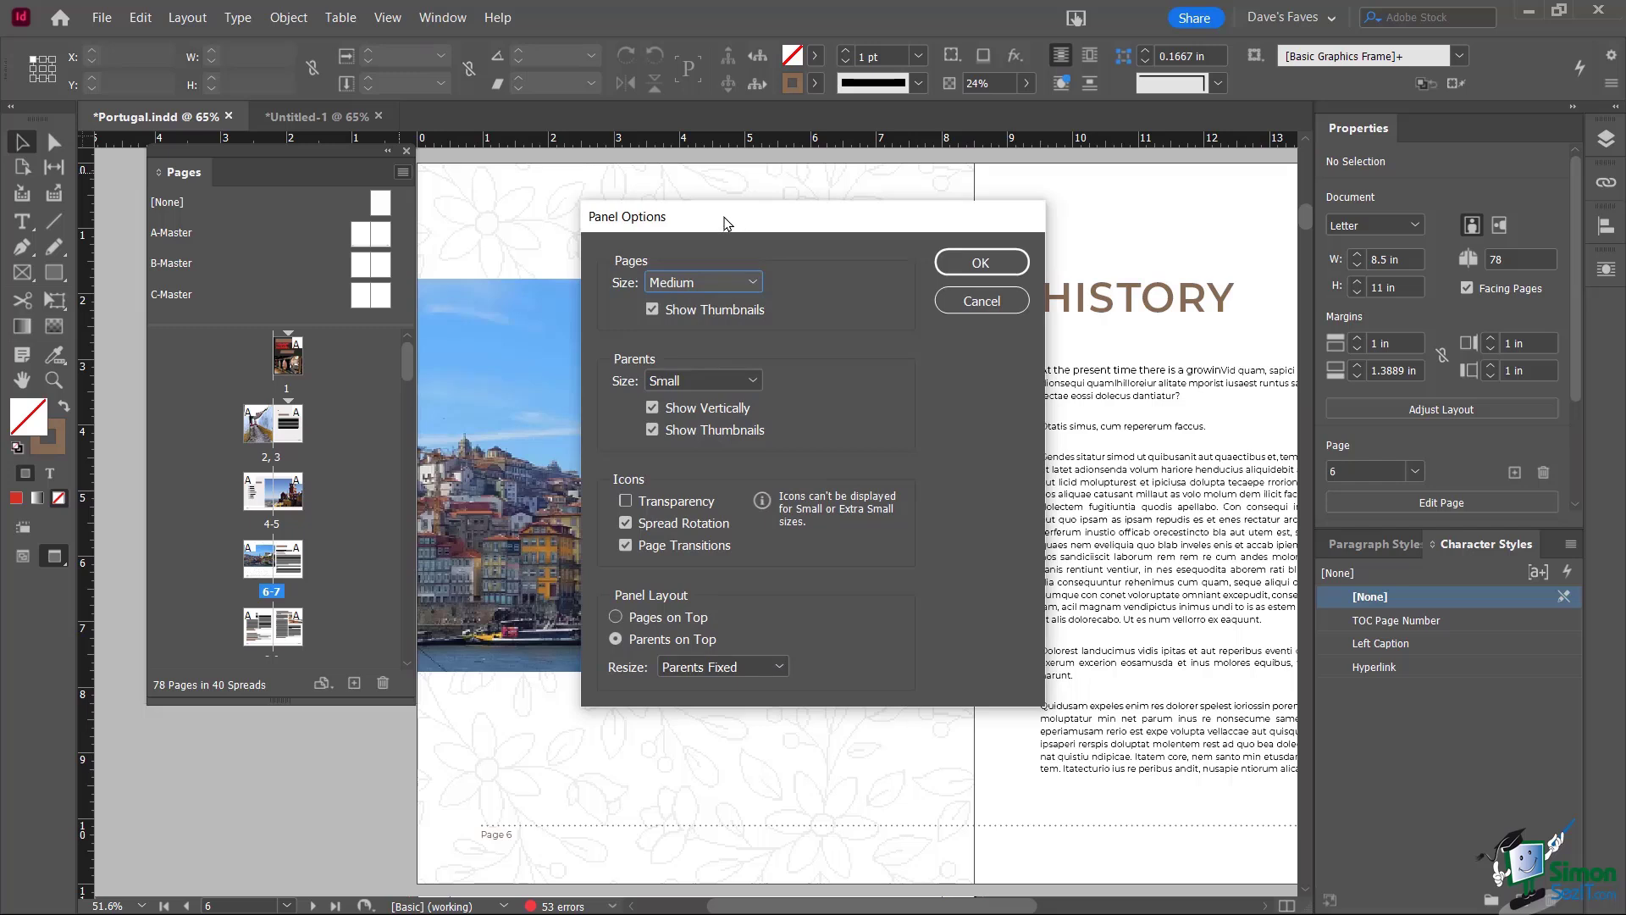
left_click_drag(691, 224, 587, 161)
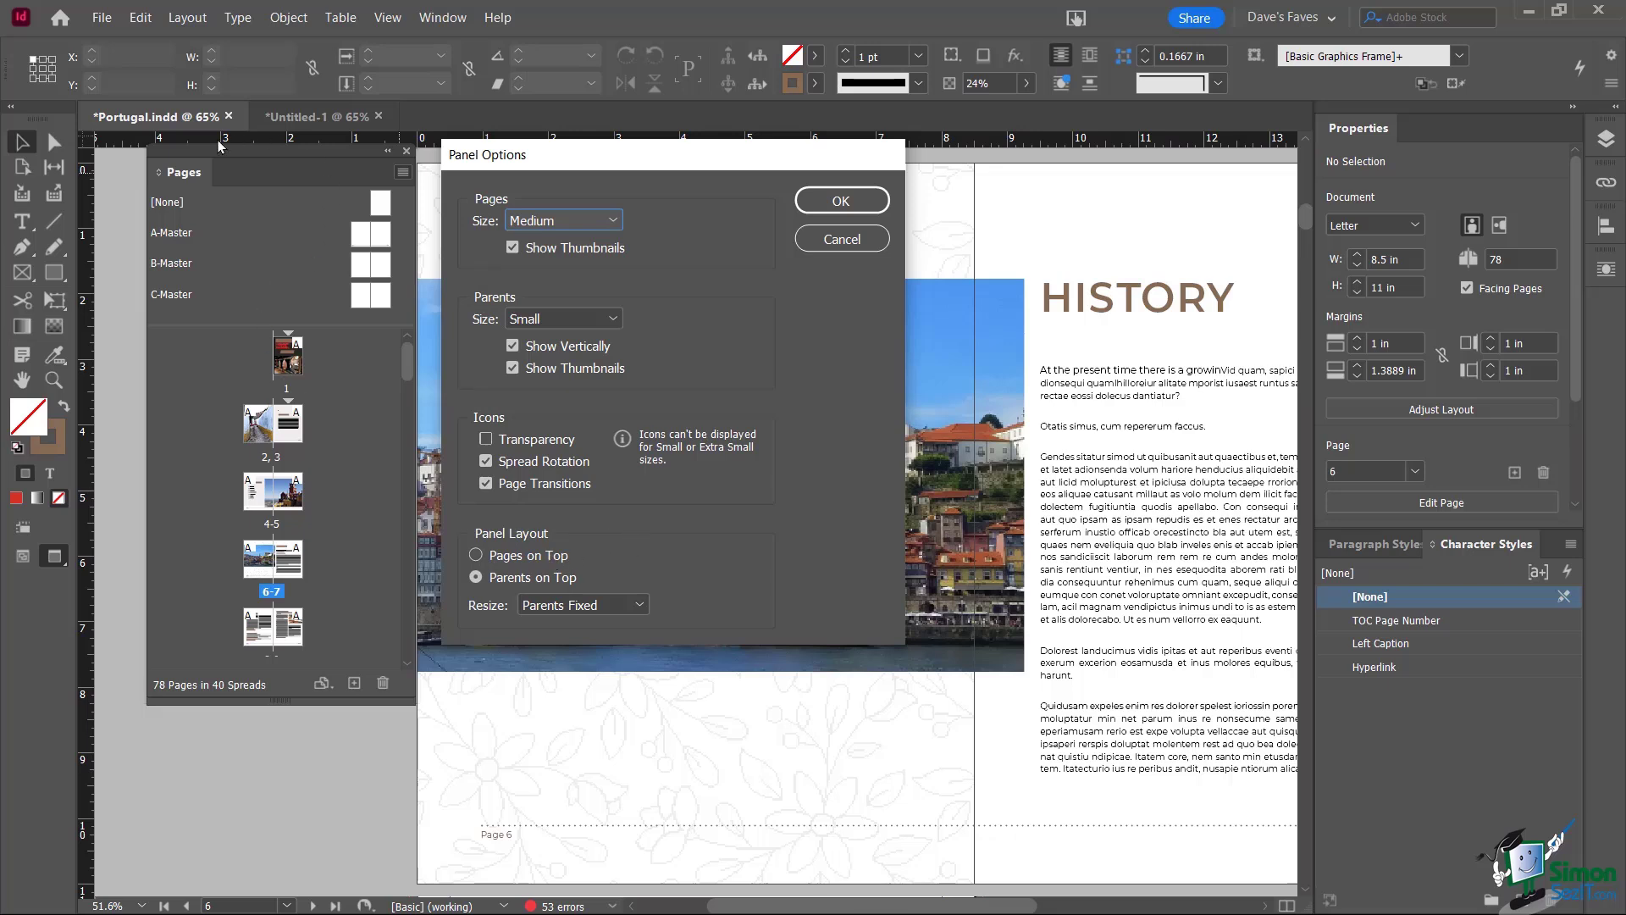
left_click(534, 220)
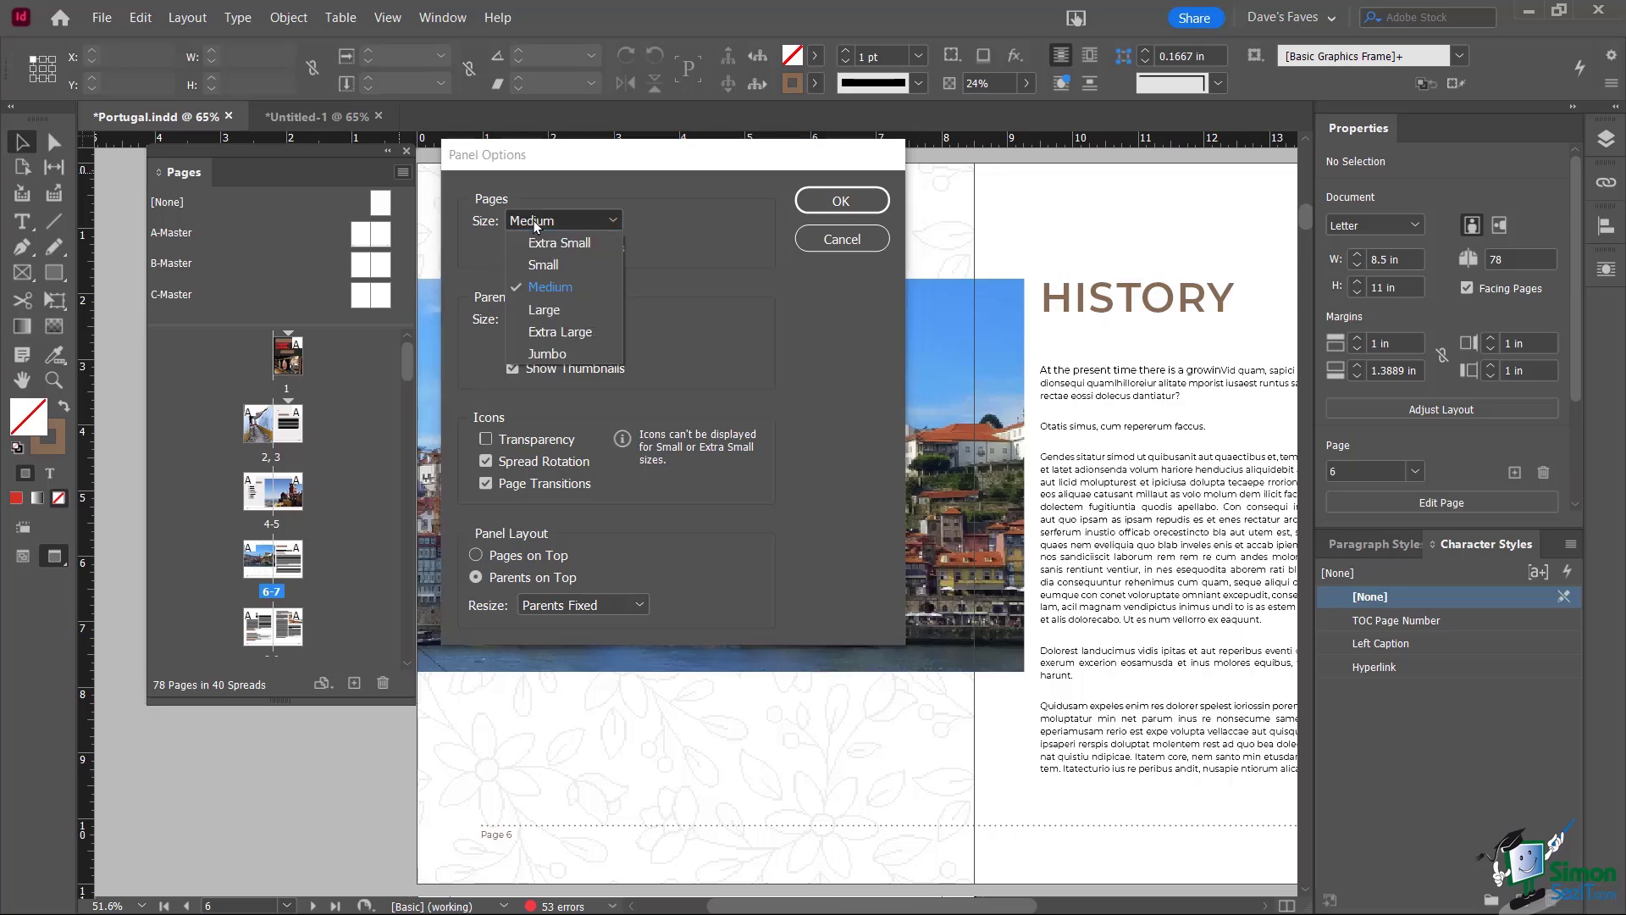
left_click(547, 356)
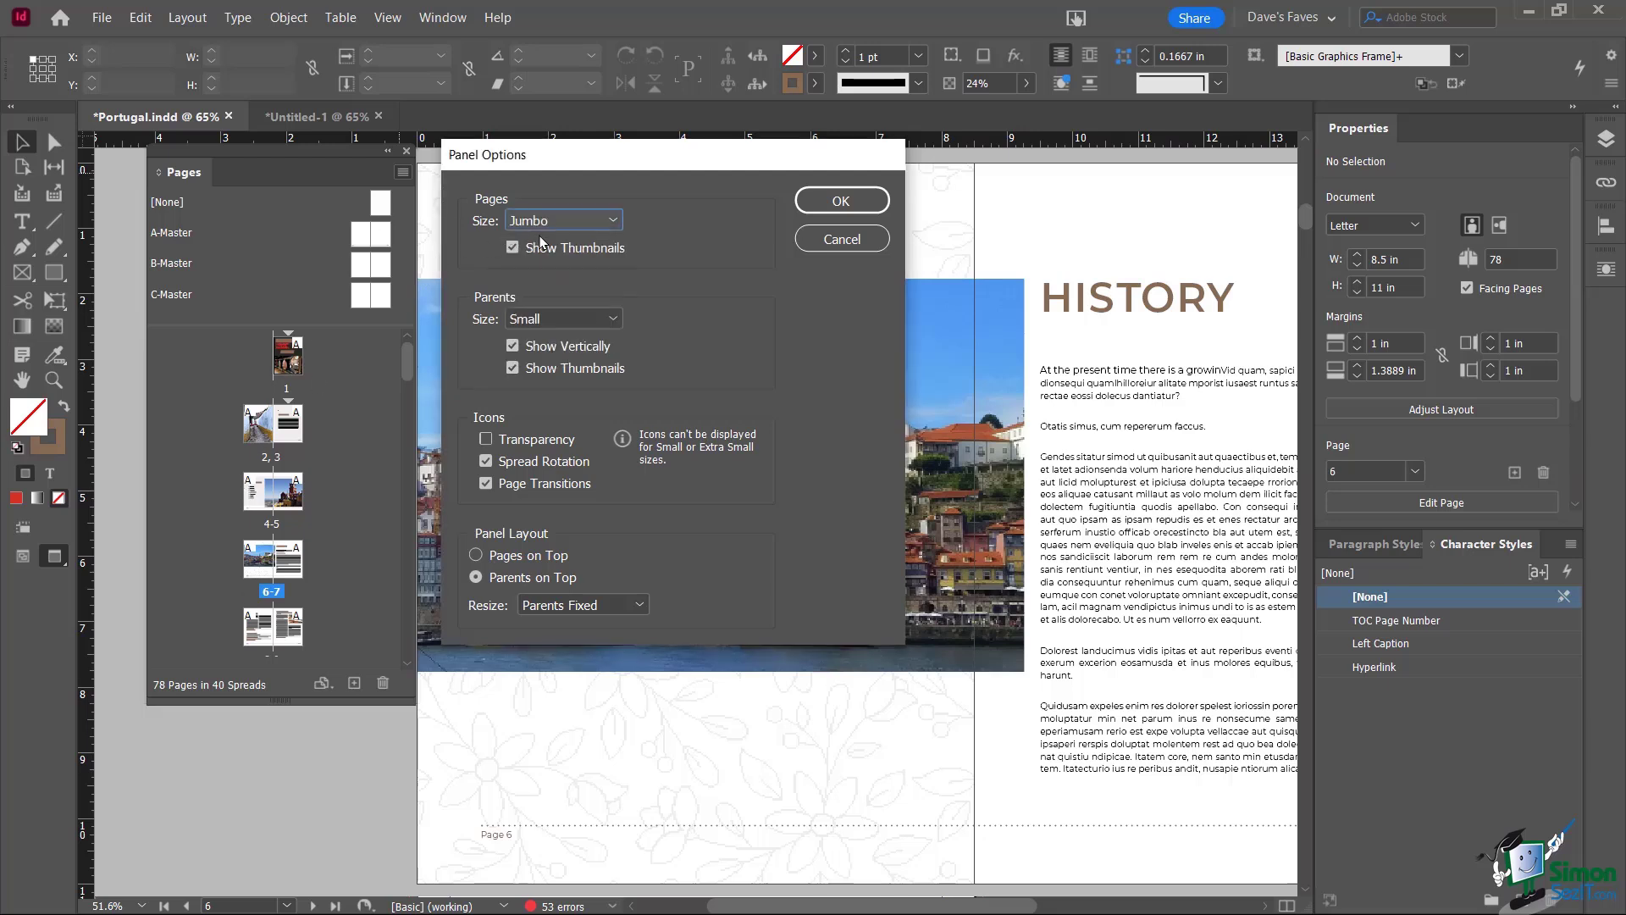
left_click(536, 310)
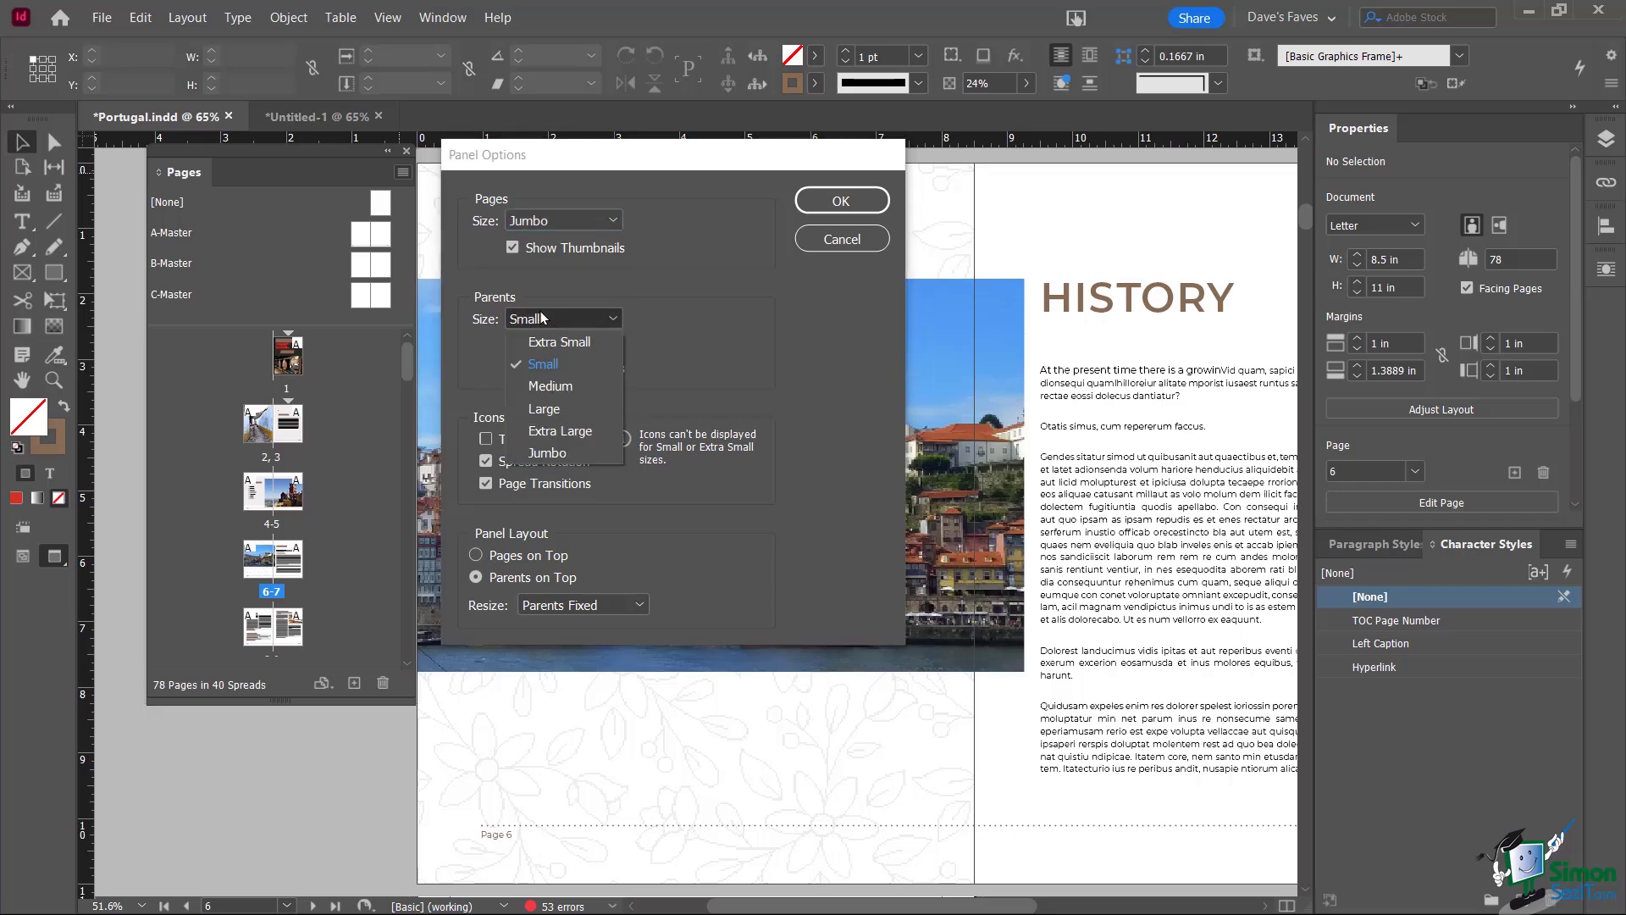
left_click(551, 347)
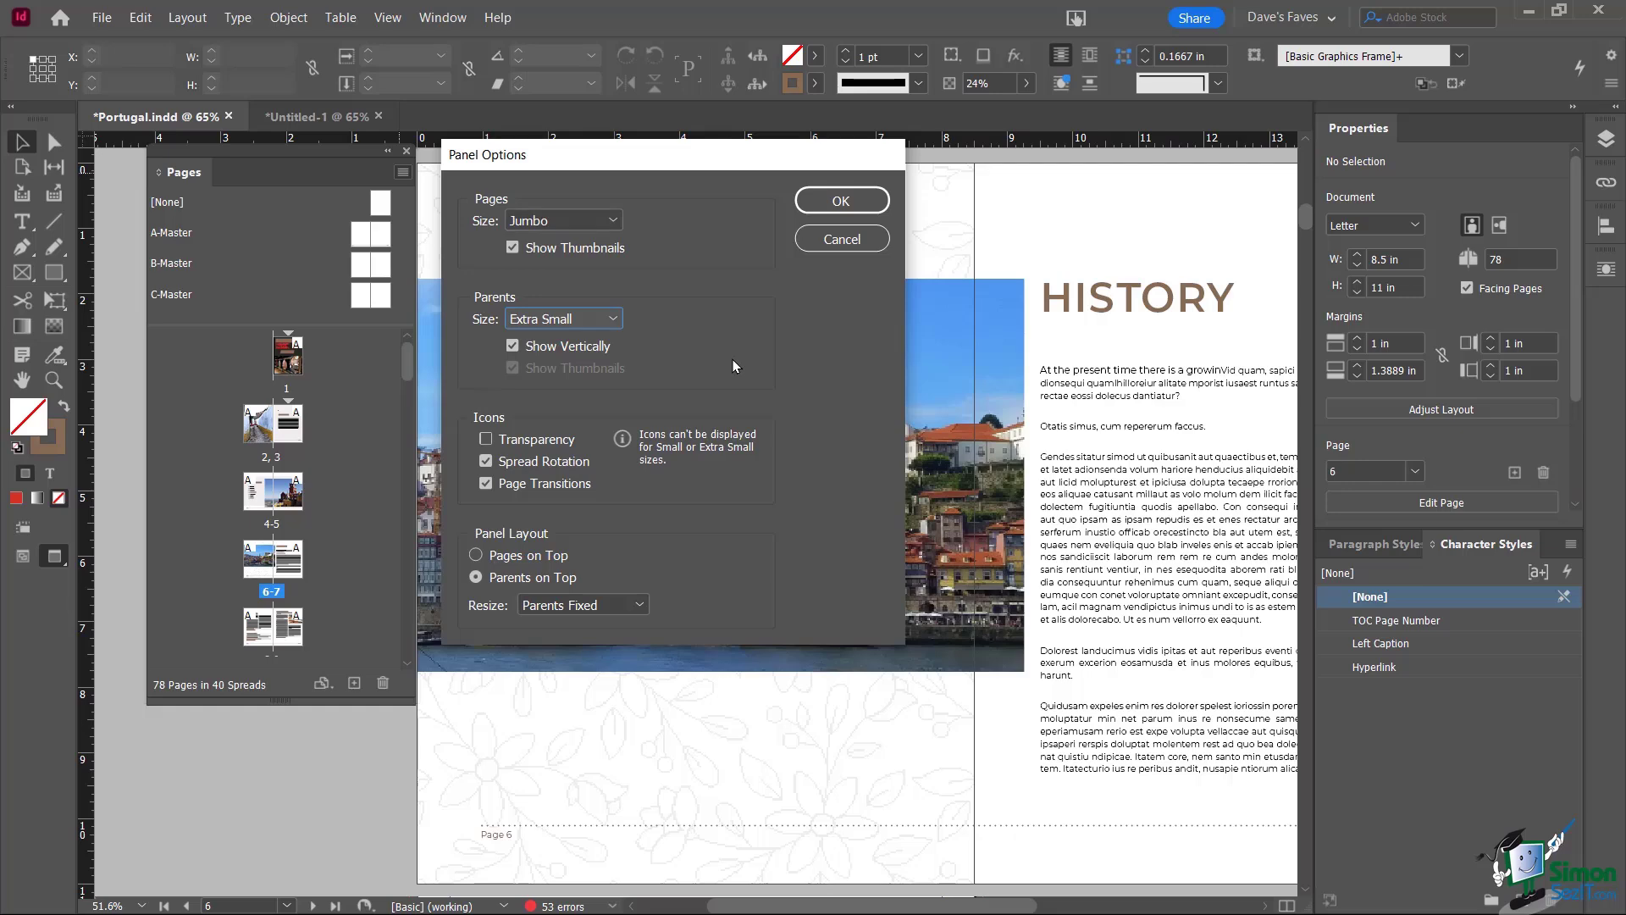
left_click(823, 205)
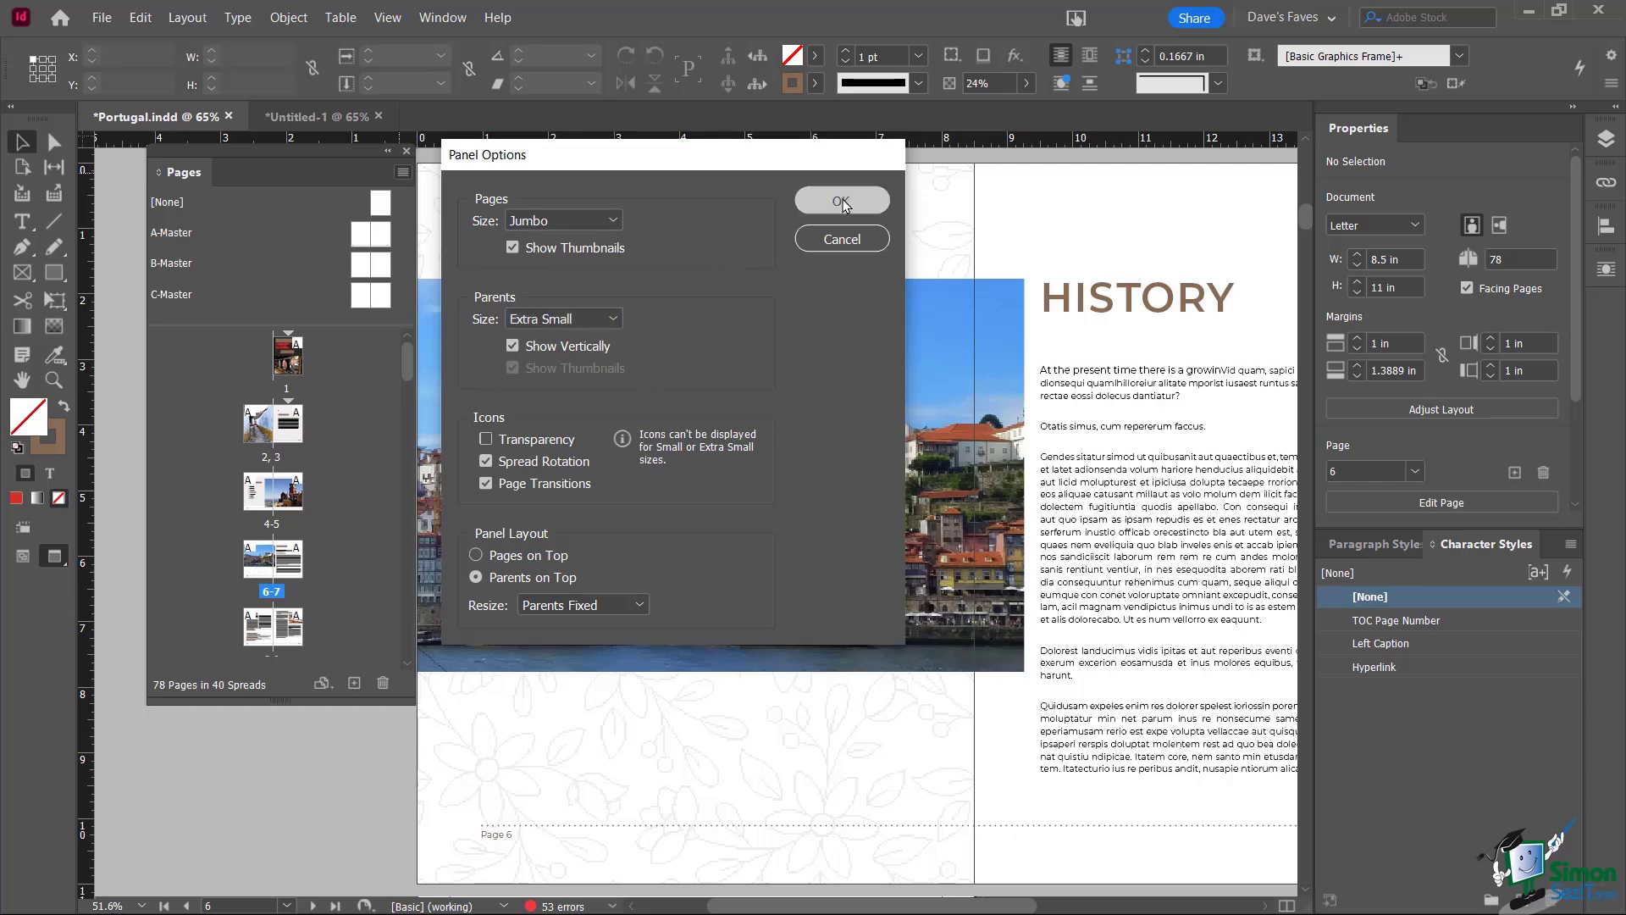
Make the floating Pages panel taller and browse the enlarged spread thumbnails back to page 1
left_click_drag(324, 701, 322, 847)
mouse_move(405, 357)
left_mouse_down()
mouse_move(401, 394)
mouse_move(394, 344)
mouse_move(394, 364)
left_mouse_up()
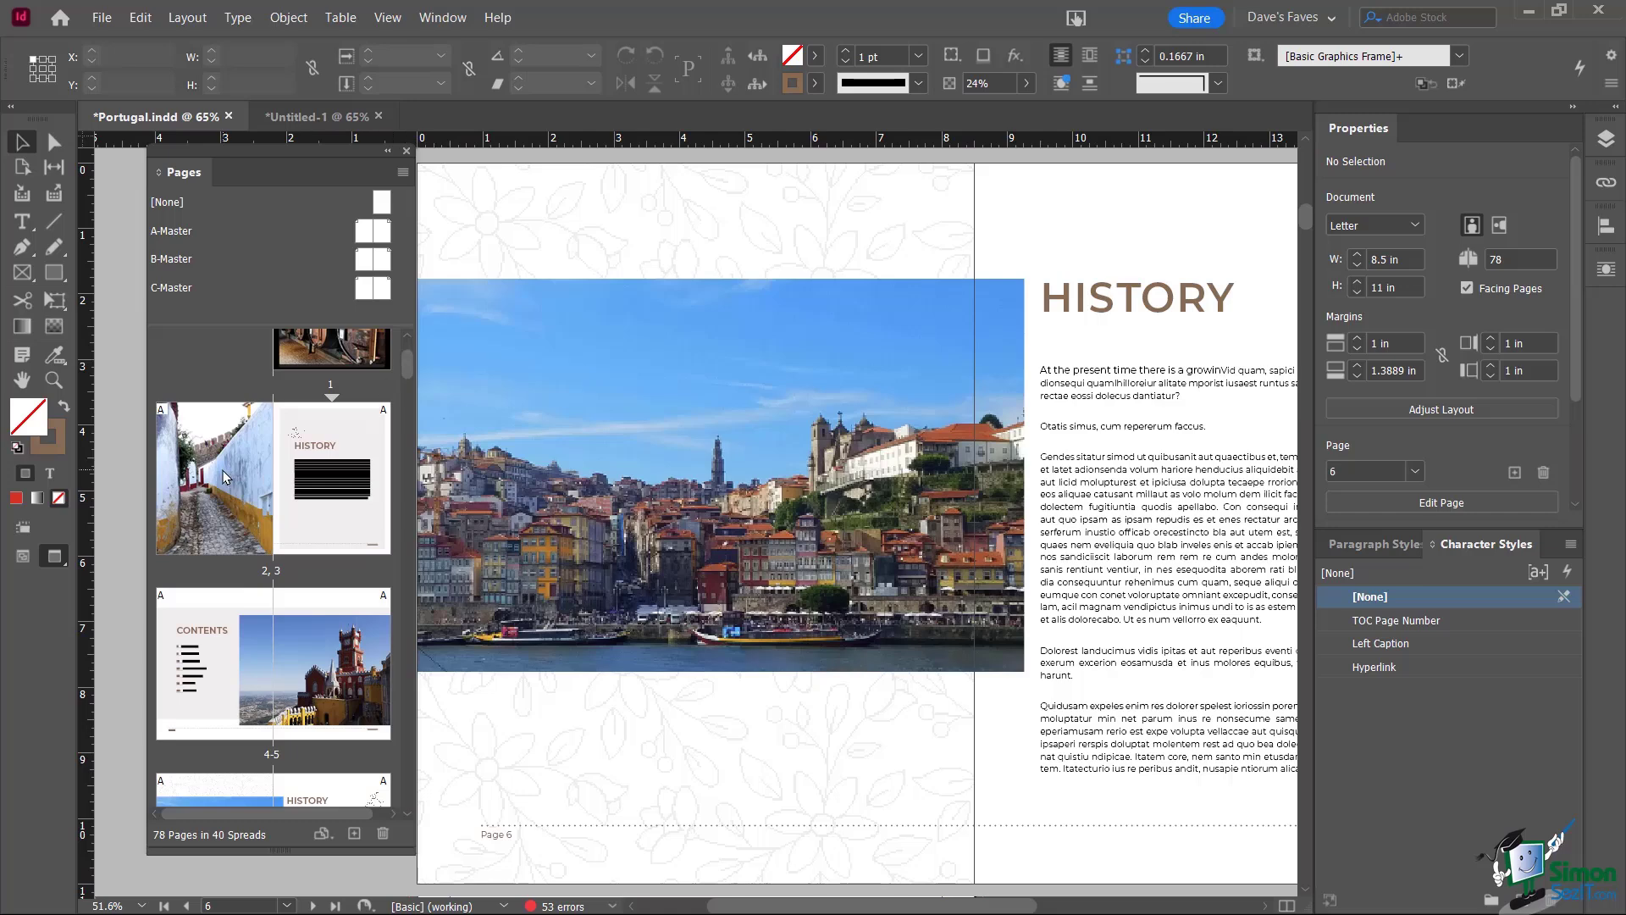
scroll(261, 491, "down", 5)
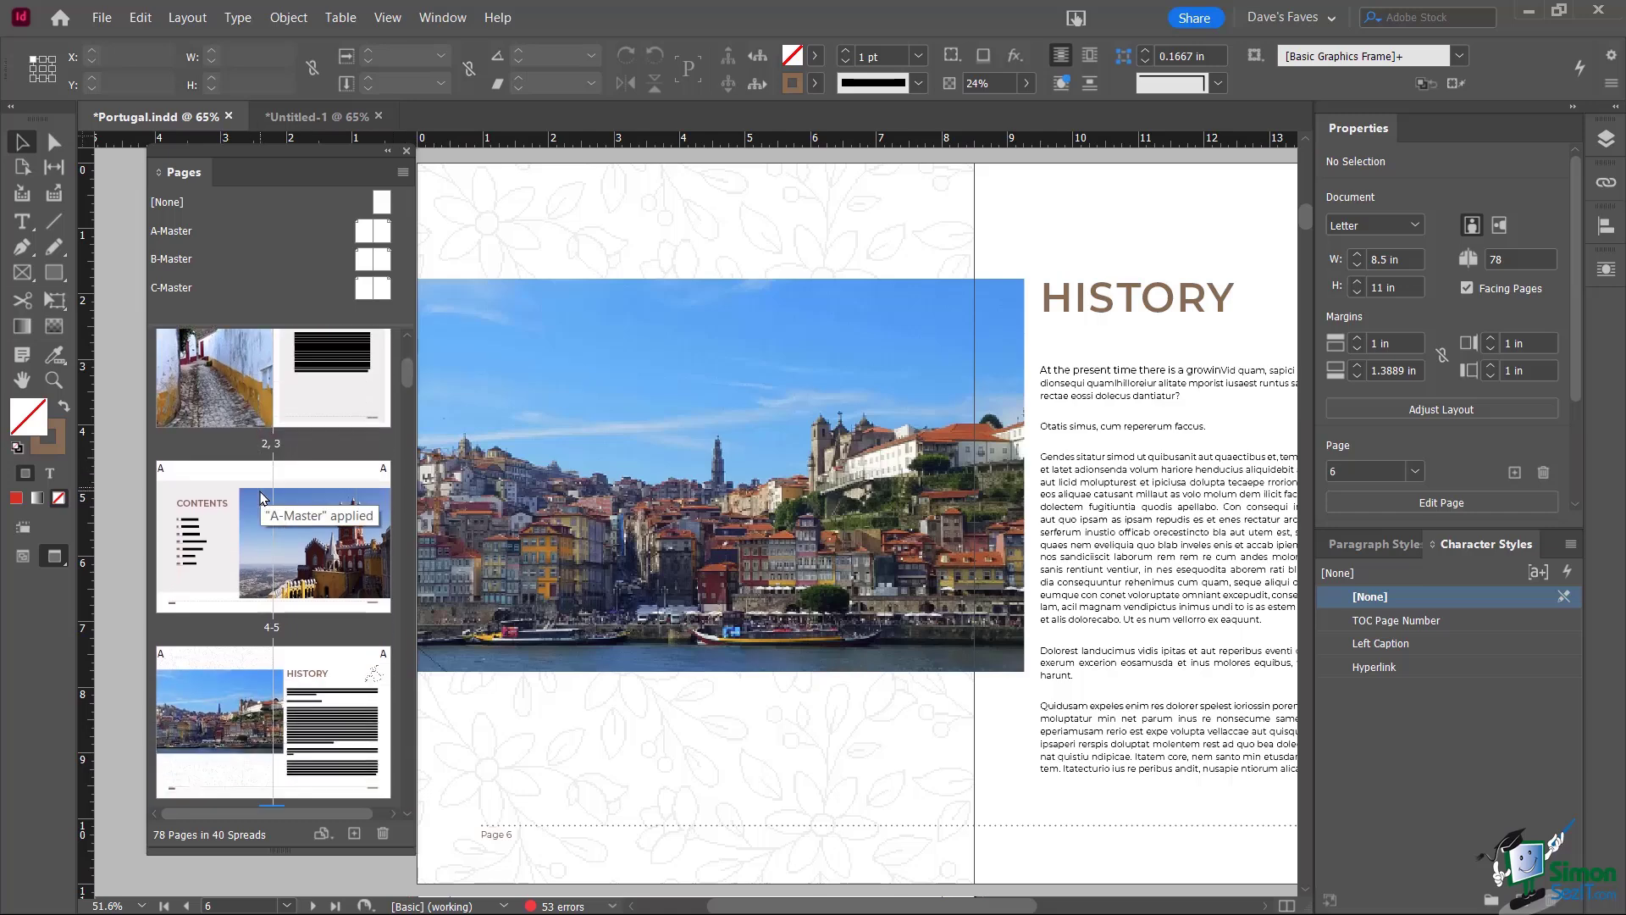
scroll(260, 496, "up", 3)
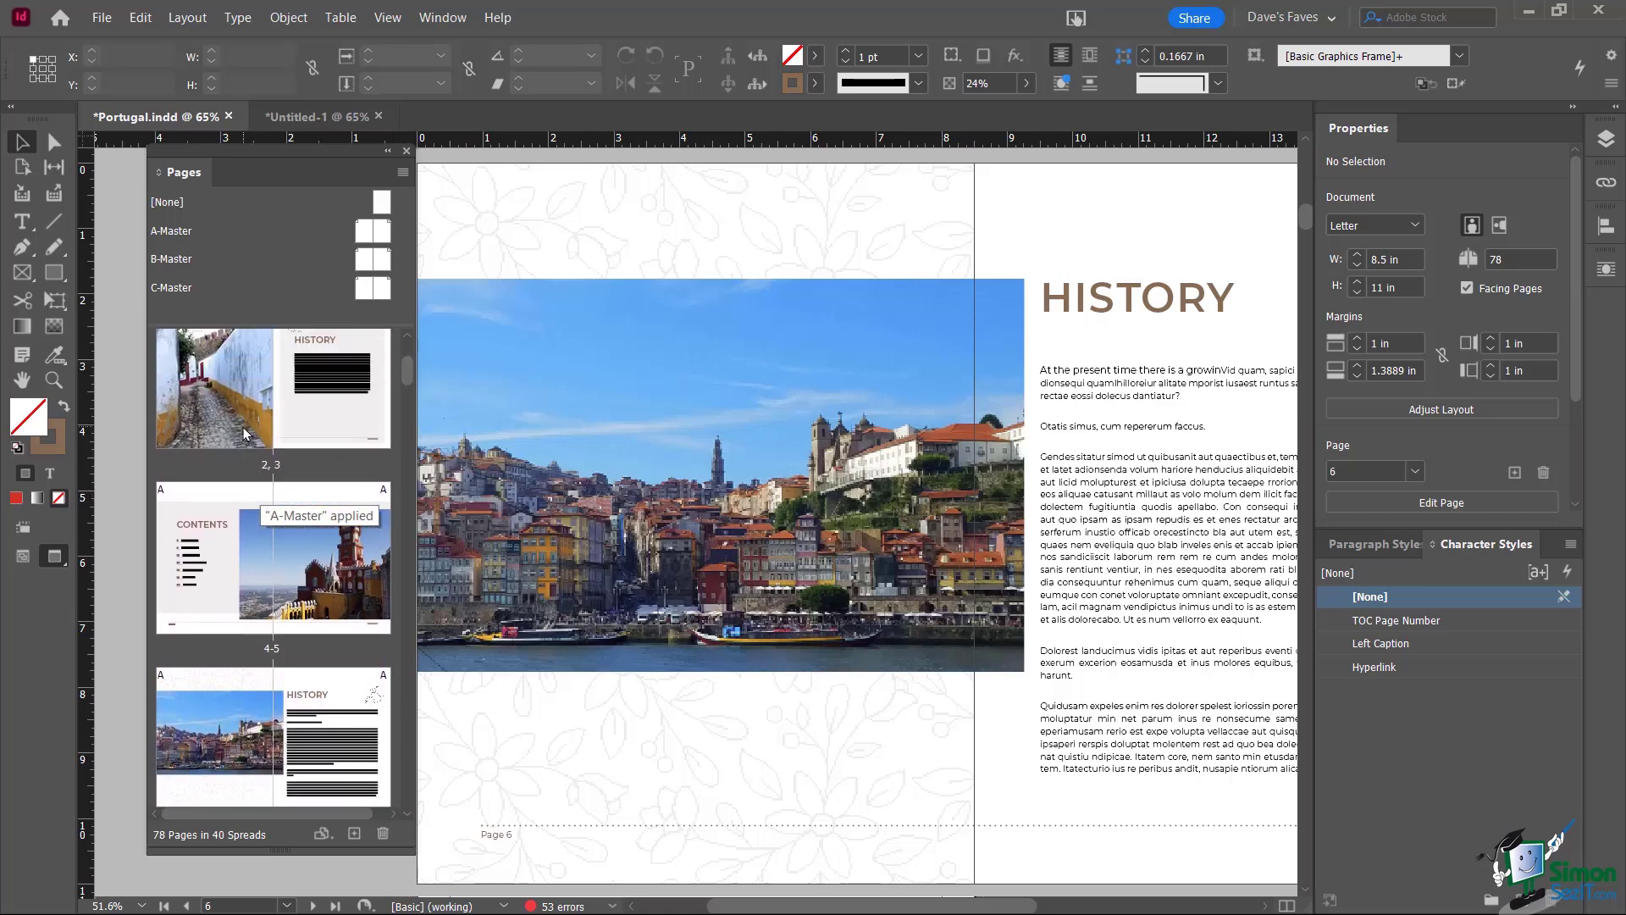
scroll(244, 432, "up", 3)
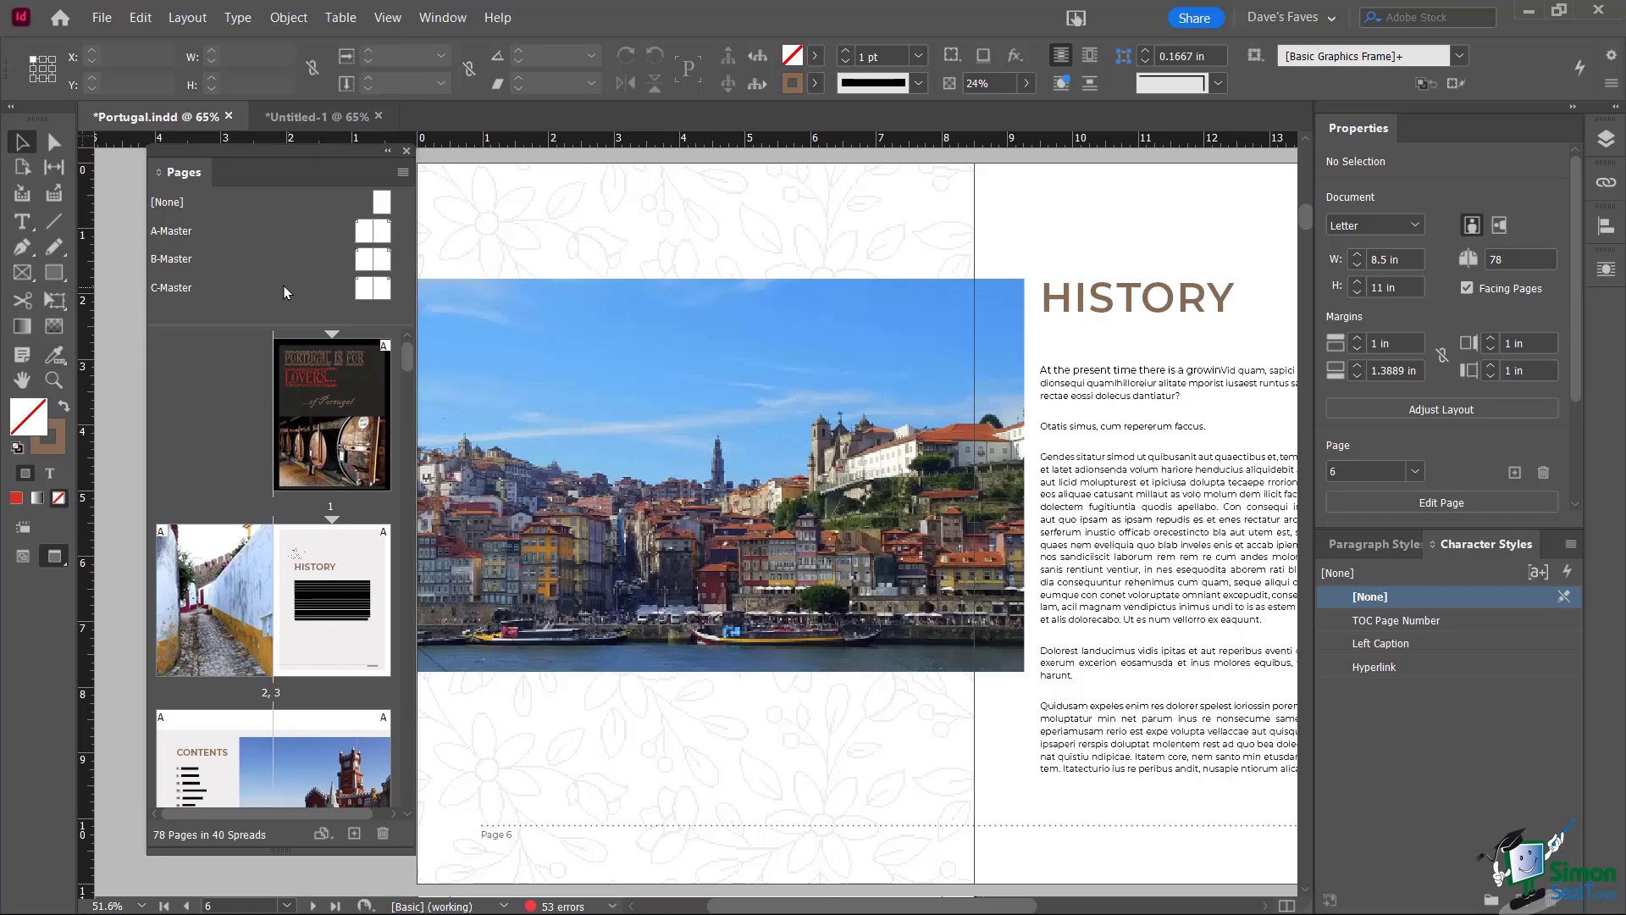
Set the Pages panel's page thumbnails to Medium size
left_click(403, 173)
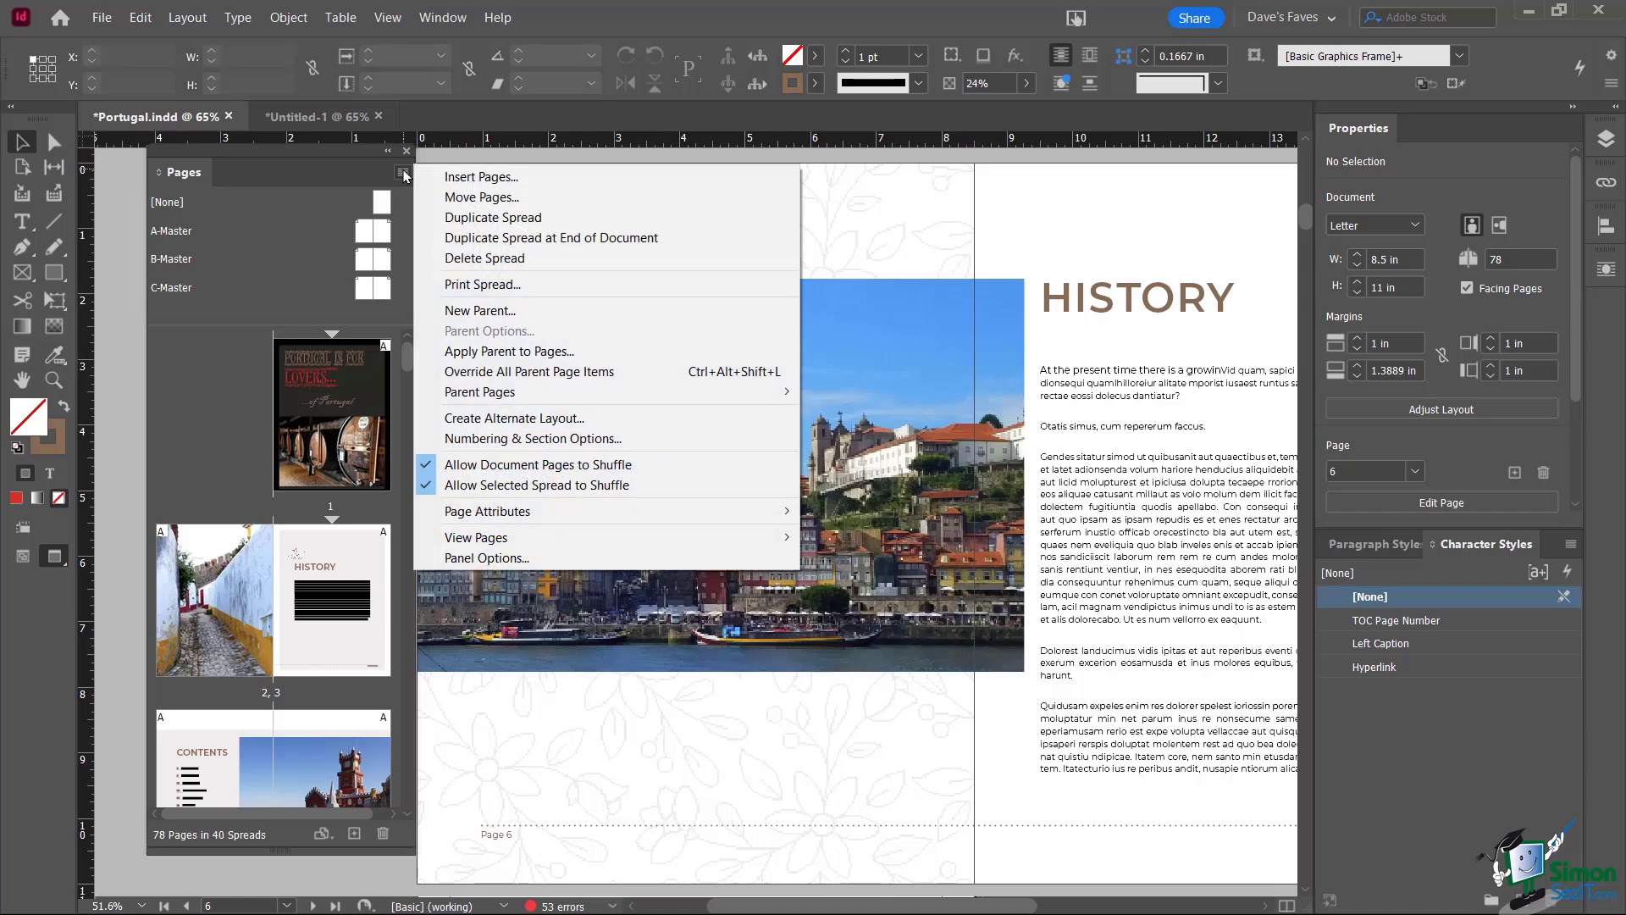
left_click(504, 558)
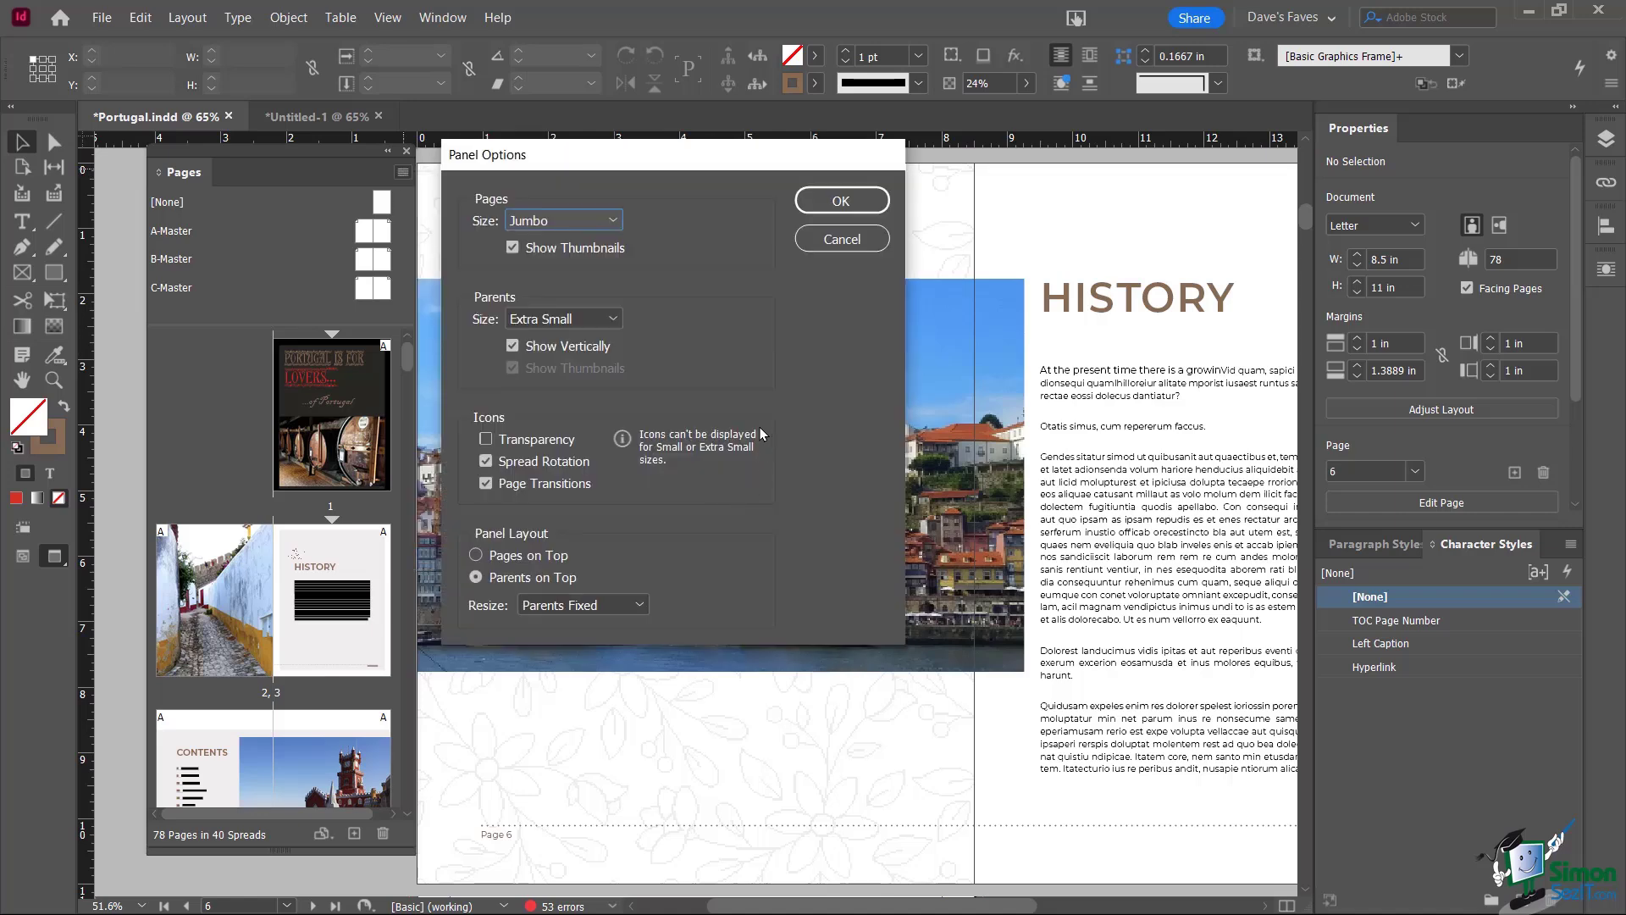
left_click(566, 218)
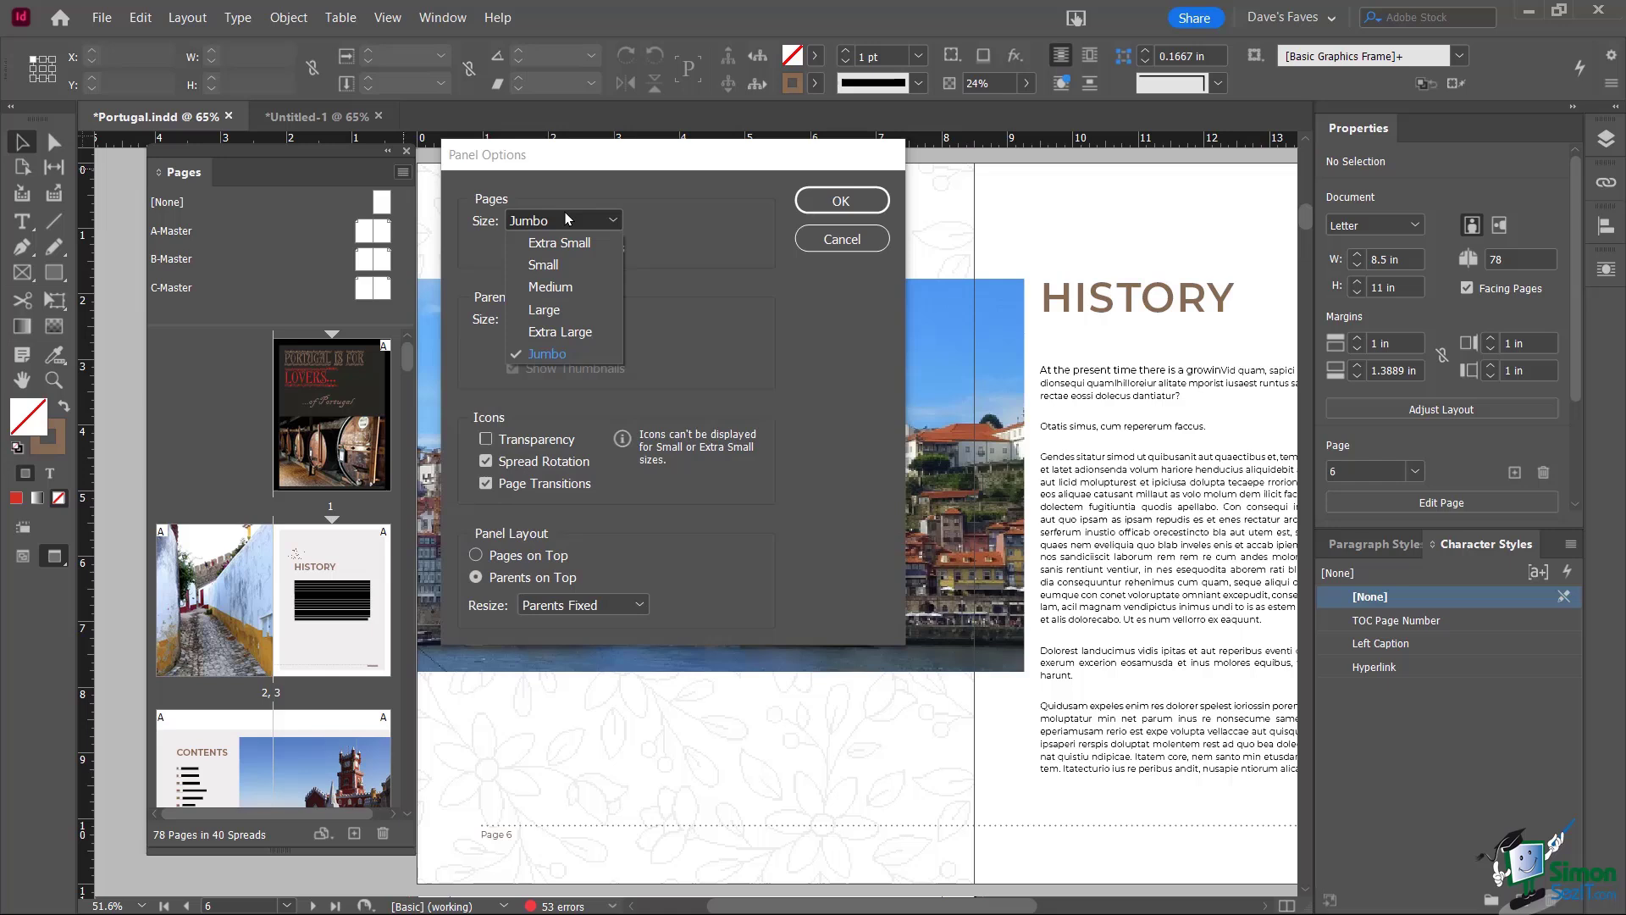
left_click(551, 287)
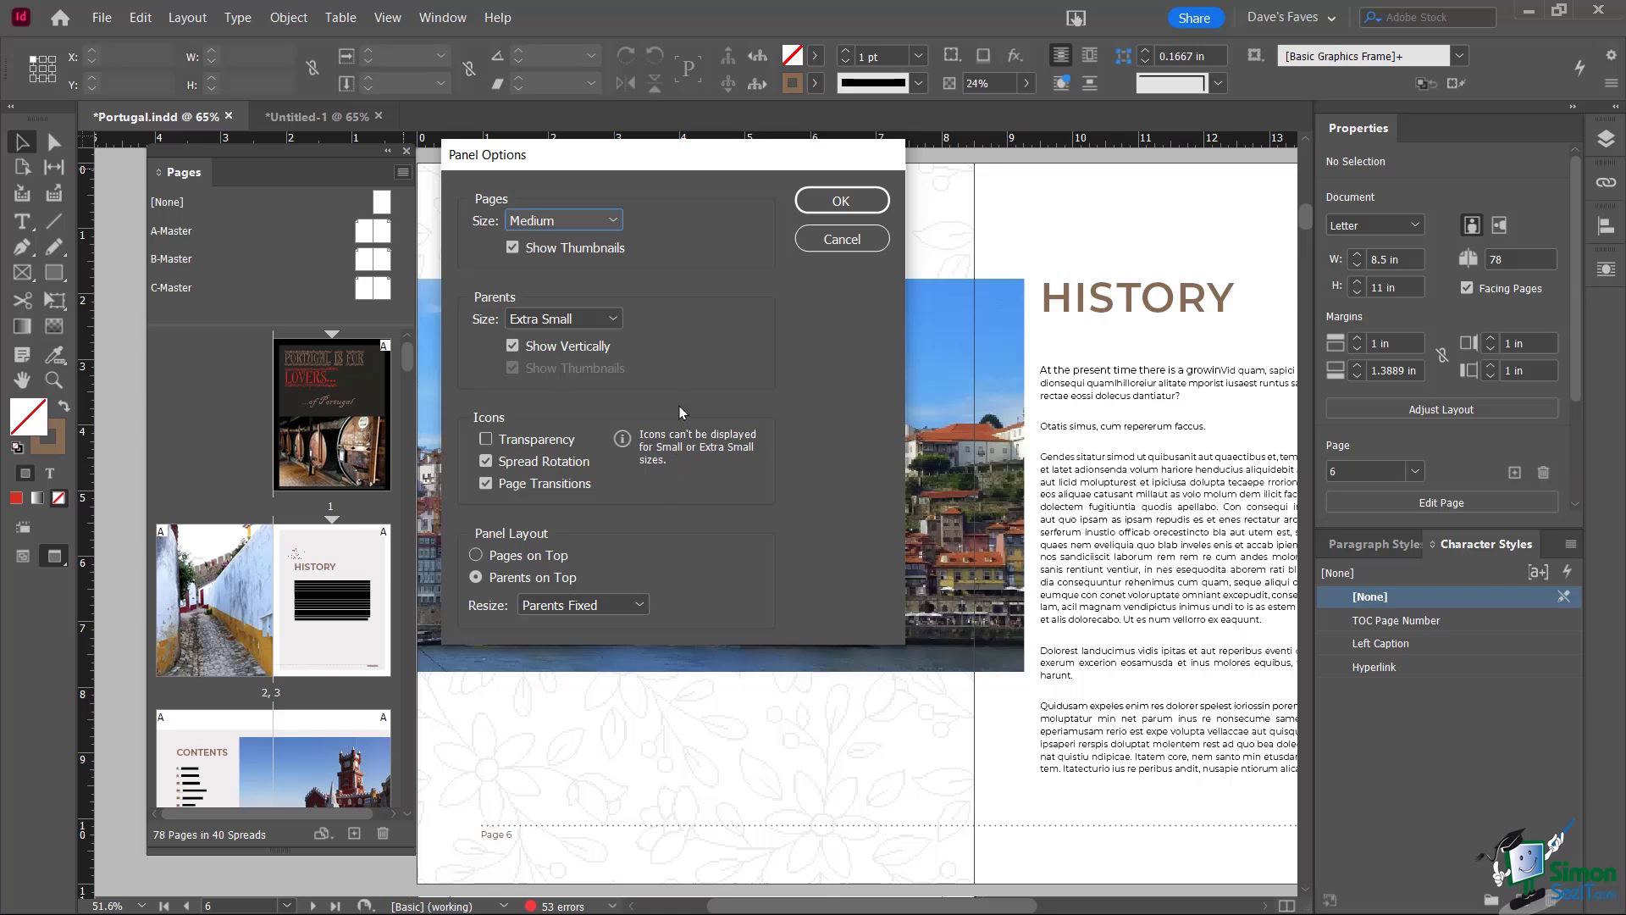
left_click(830, 202)
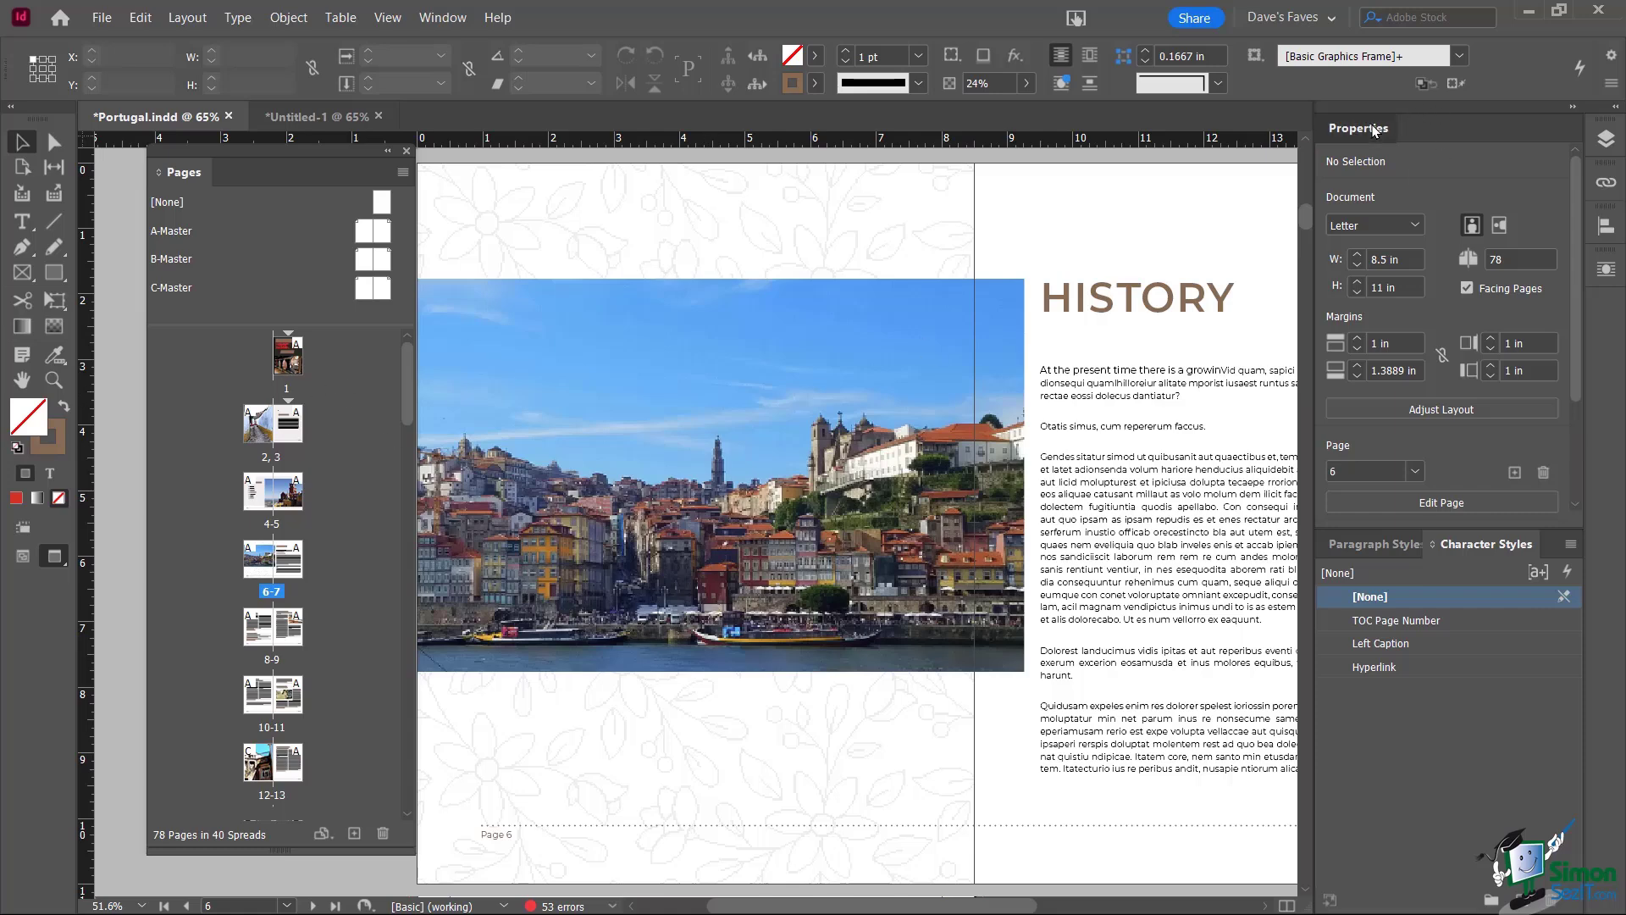
Float the Properties panel beside the Pages panel and lengthen it to show all its document settings
left_click_drag(1374, 129, 499, 194)
left_click_drag(580, 594, 595, 776)
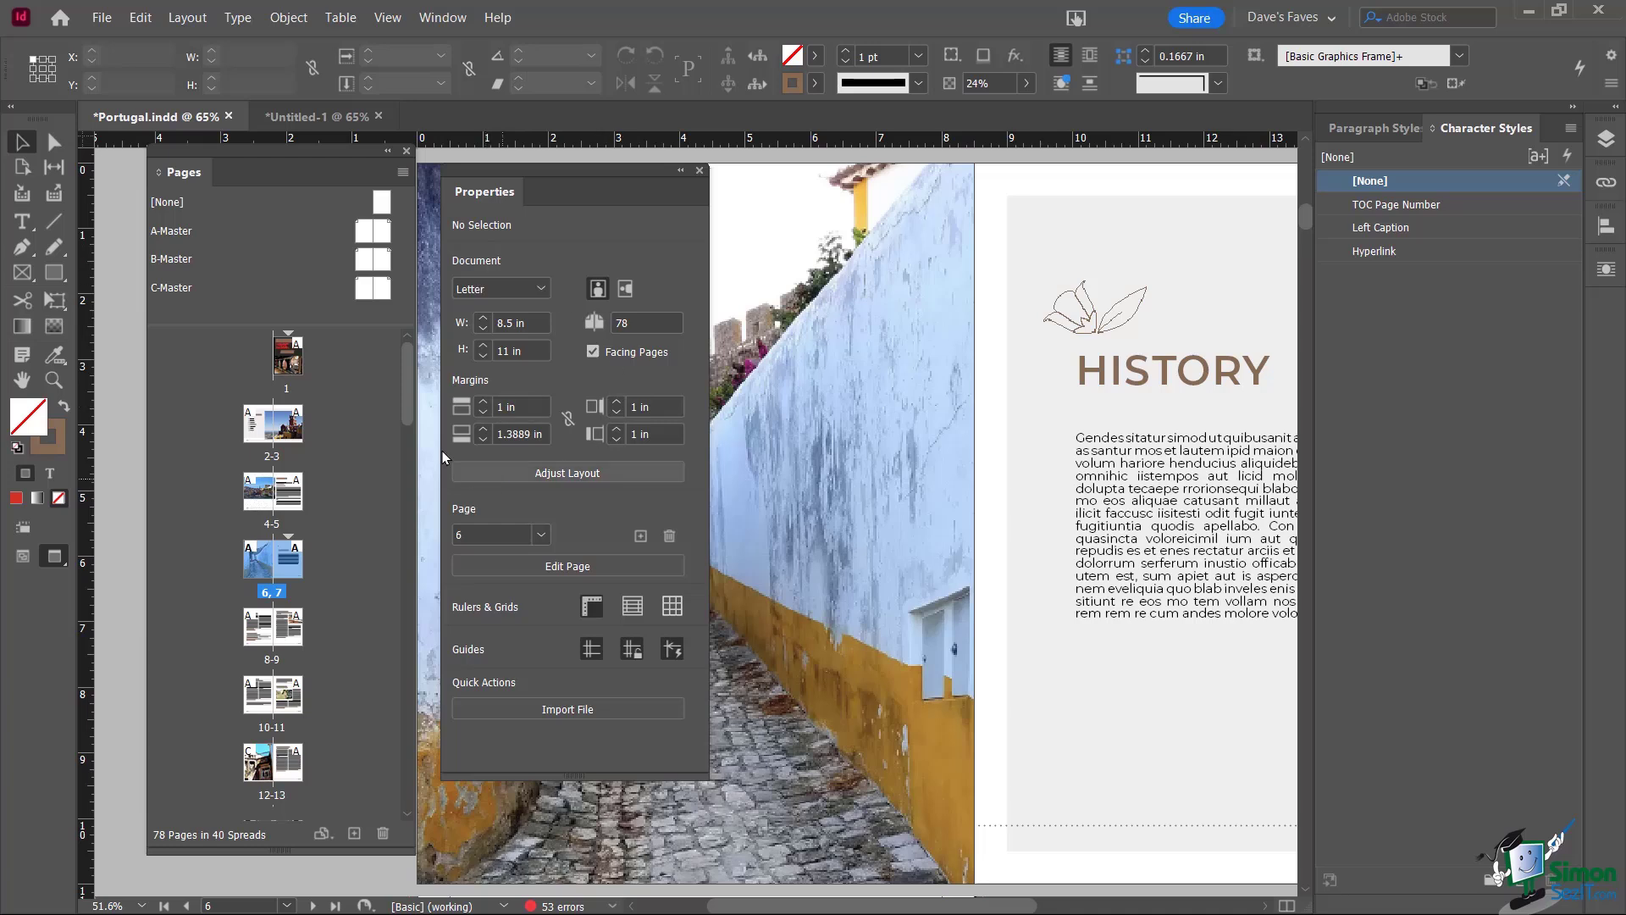
Display page 1, try landscape orientation on that page alone, restore it to portrait and leave page editing
left_click(286, 363)
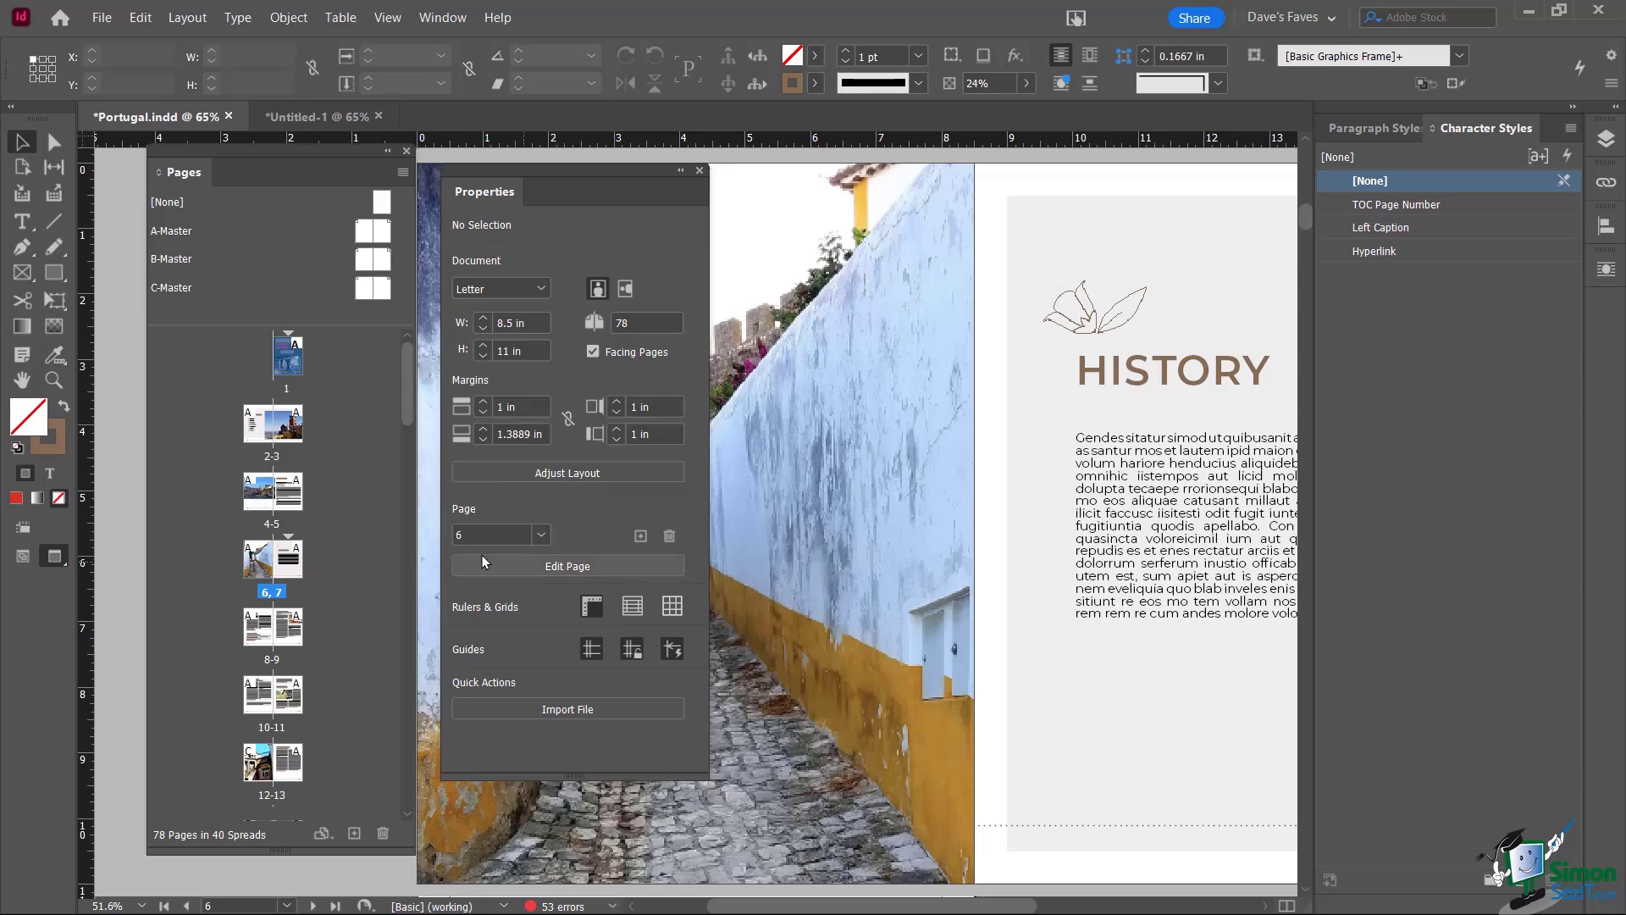
double_click(288, 364)
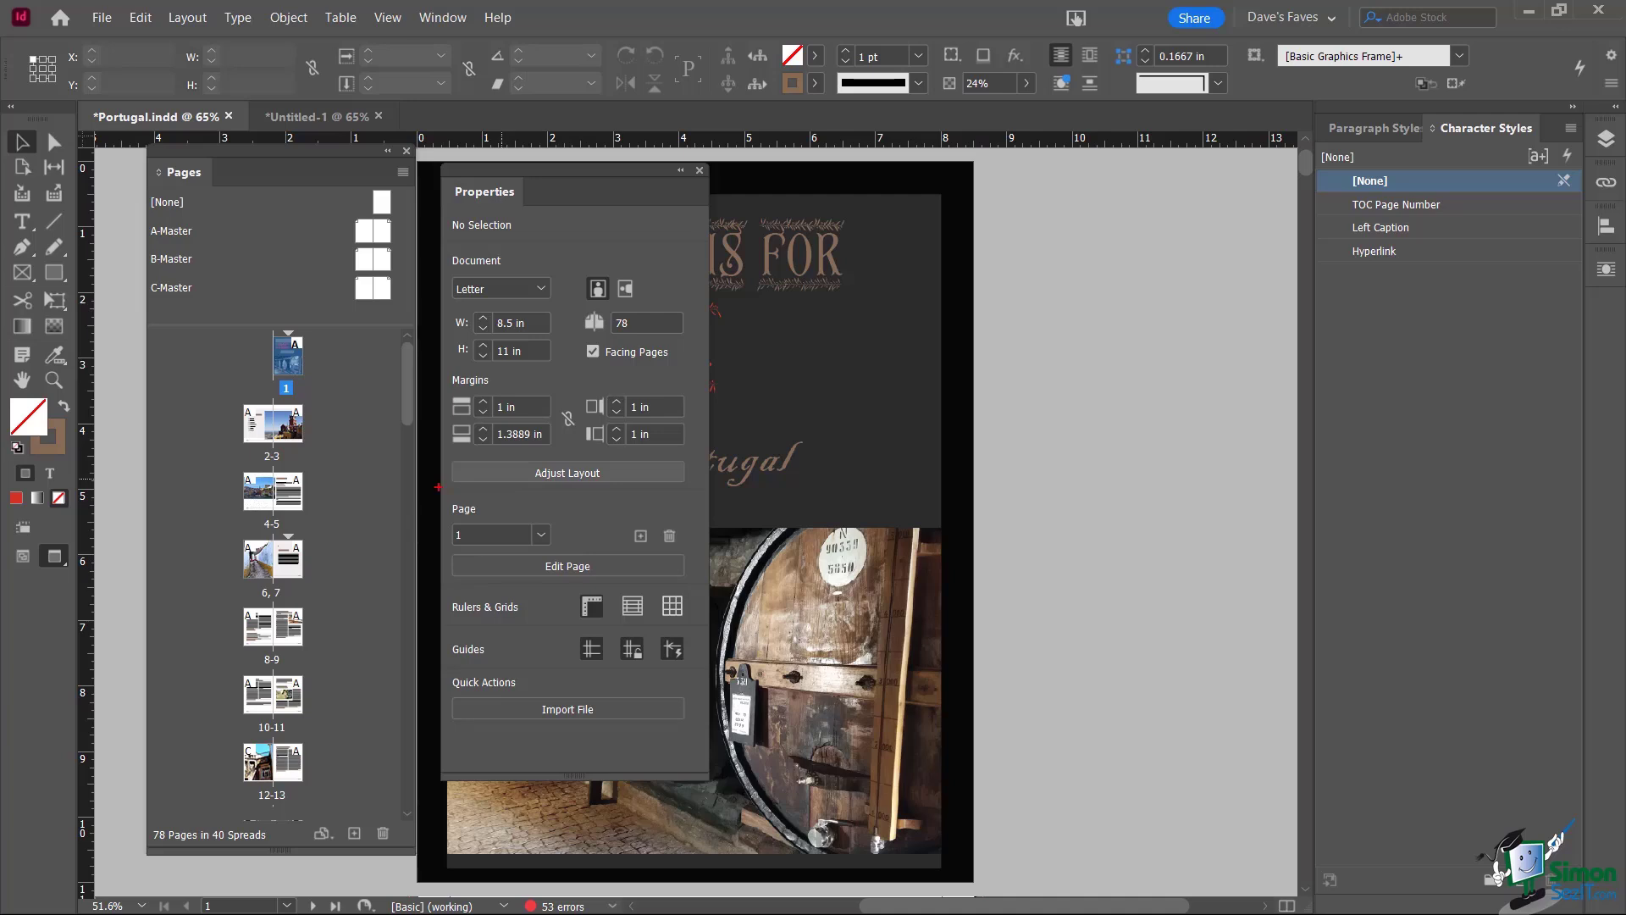
mouse_move(438, 487)
left_mouse_down()
mouse_move(534, 564)
mouse_move(712, 590)
left_mouse_up()
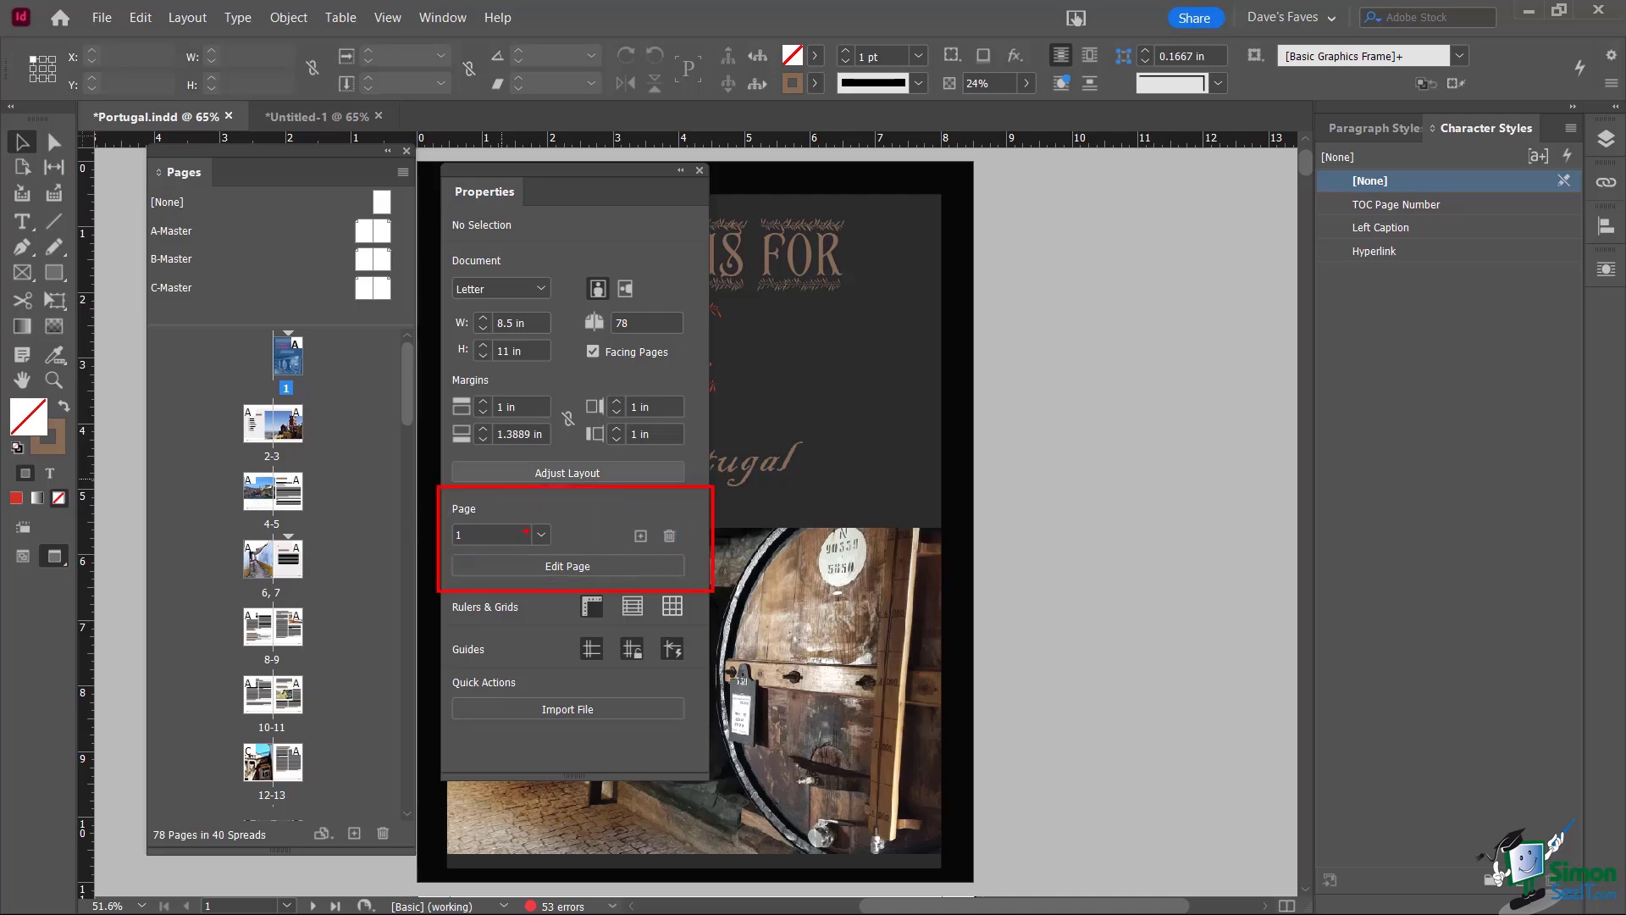
left_click_drag(583, 553, 636, 485)
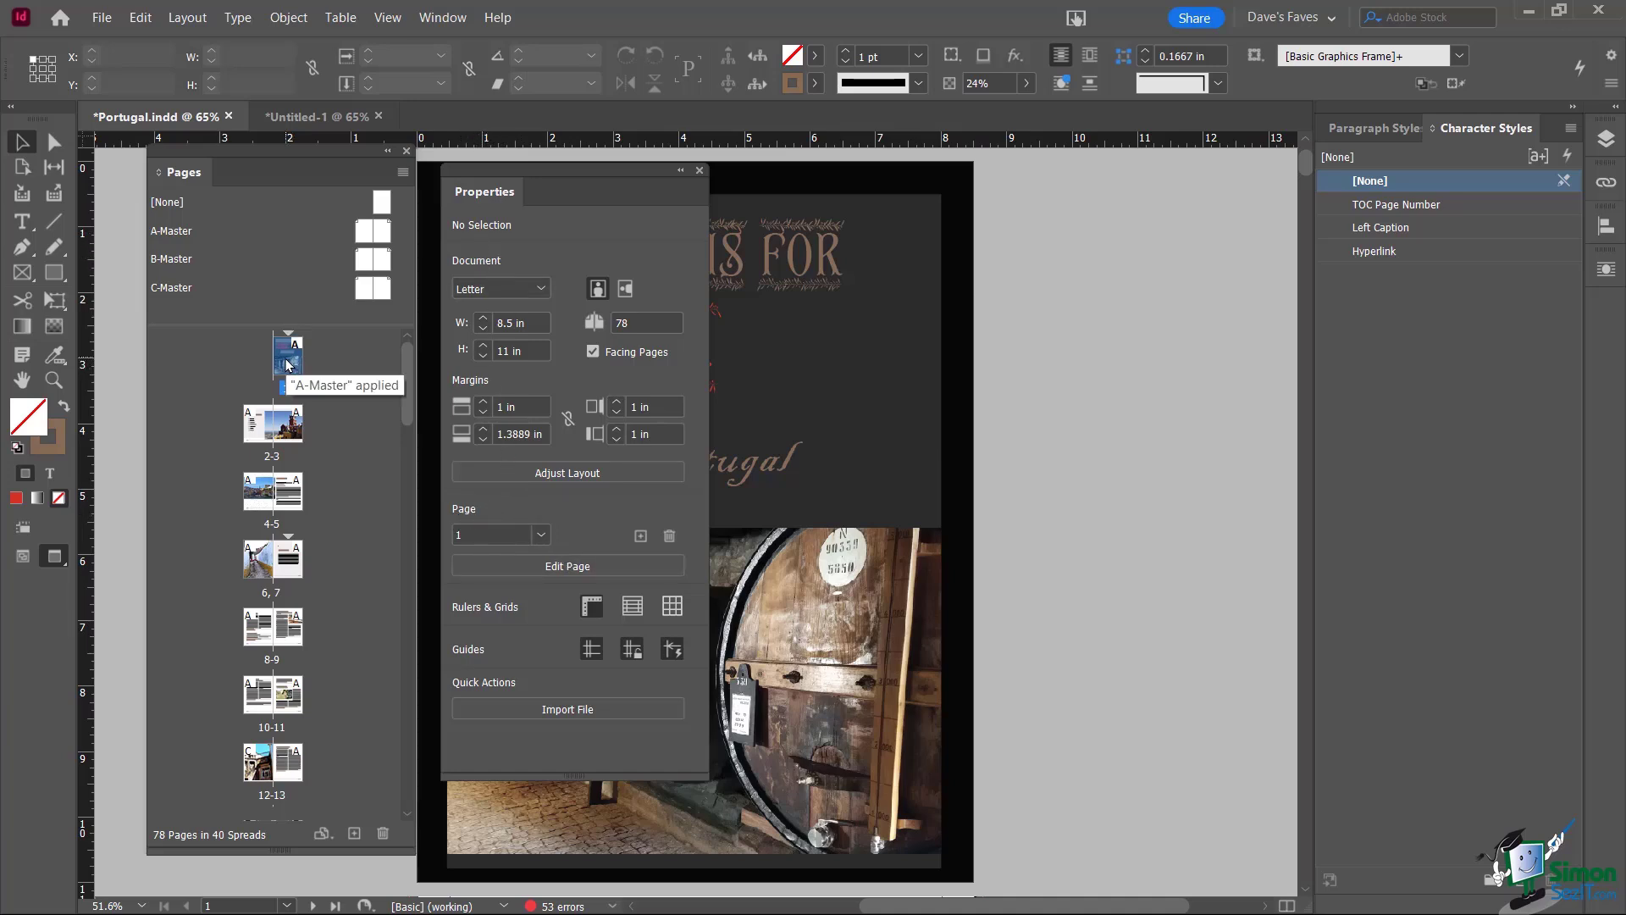
left_click(566, 567)
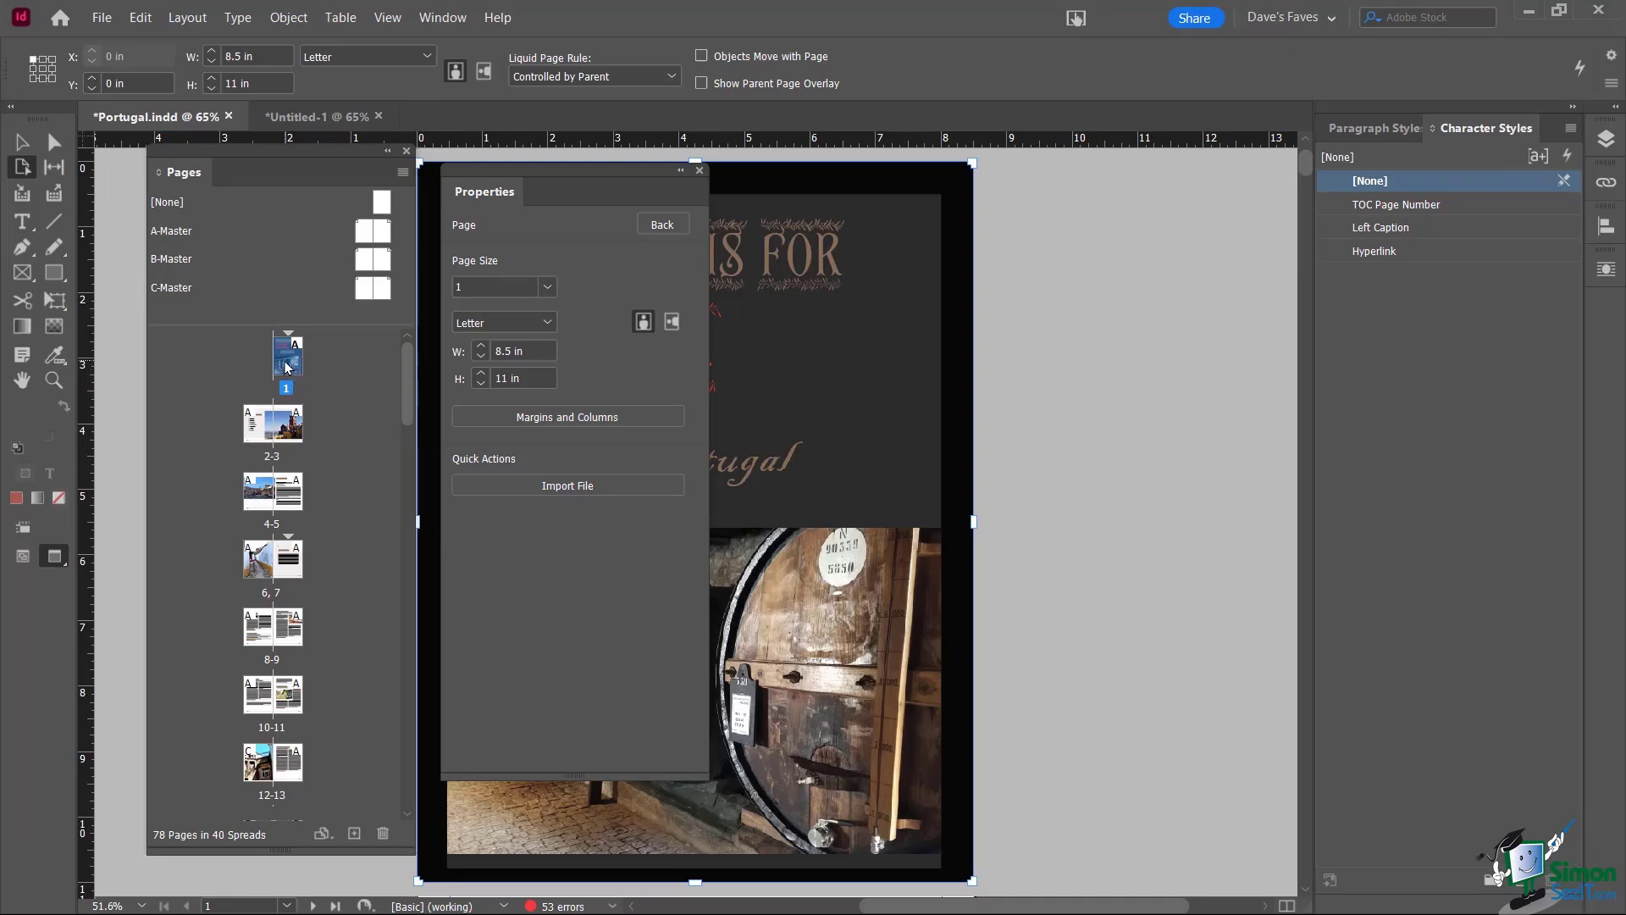
left_click(671, 323)
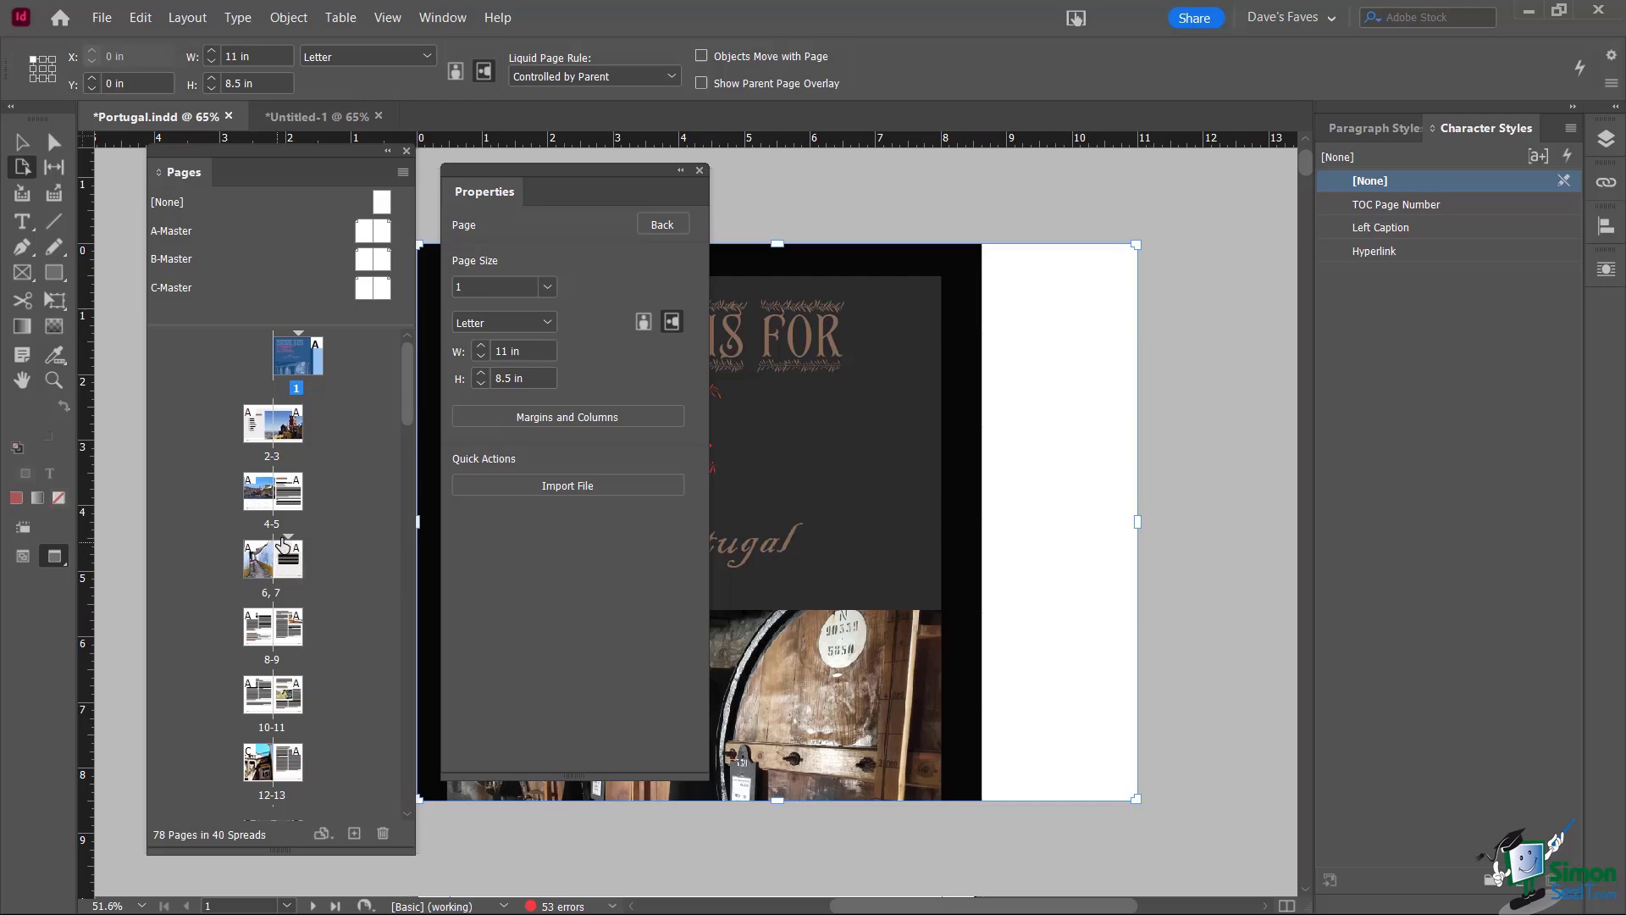
left_click(643, 323)
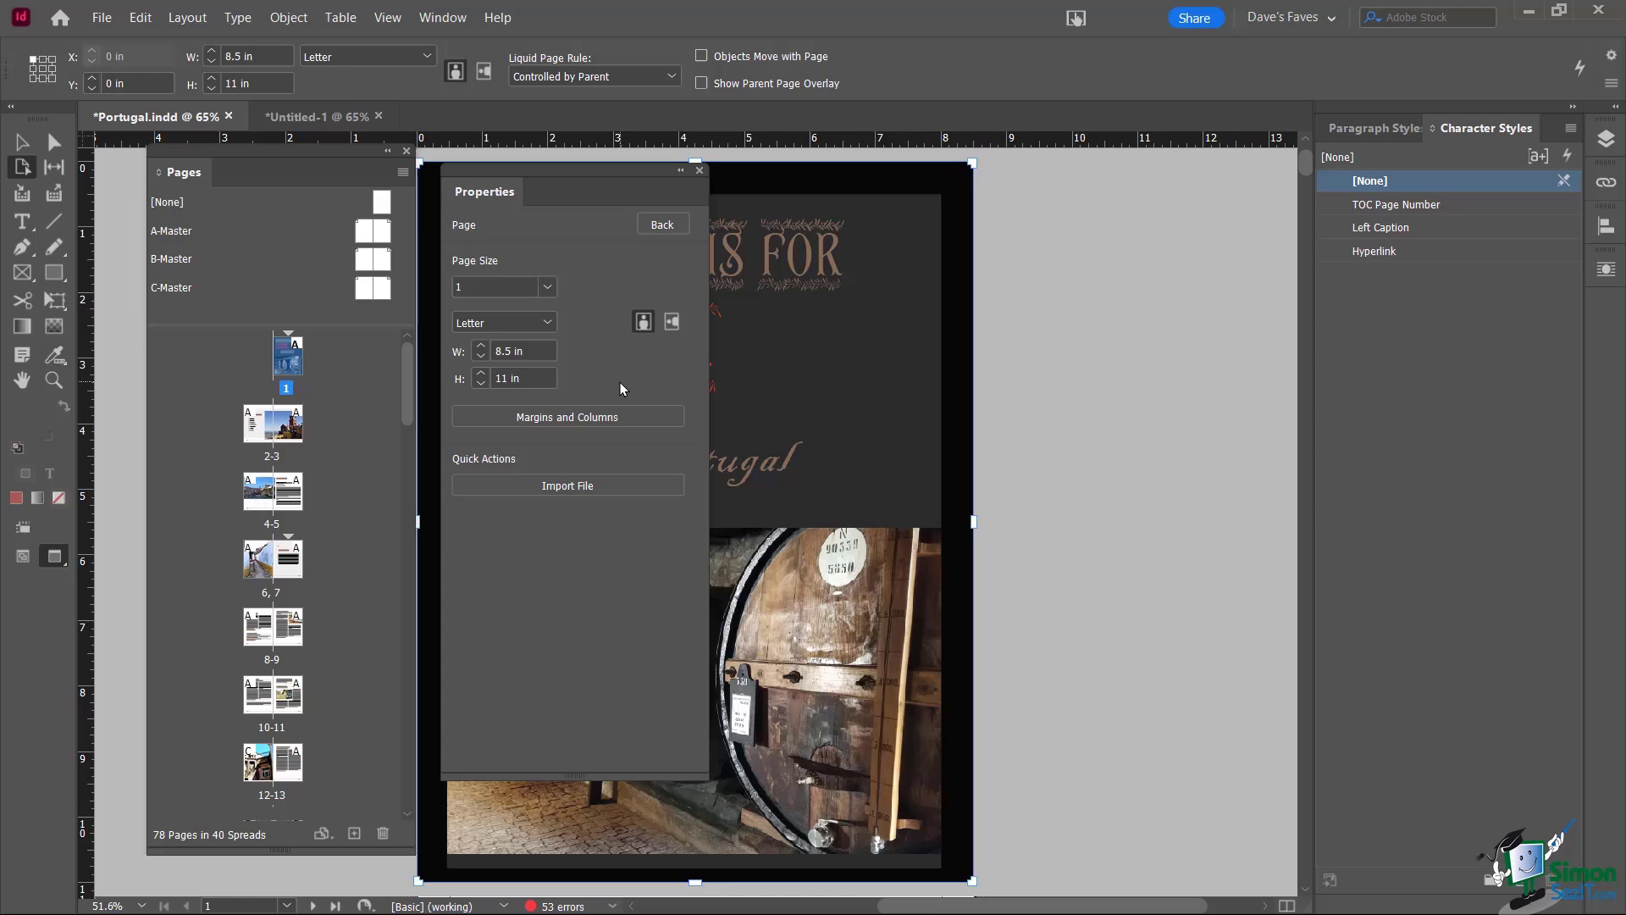
left_click(654, 224)
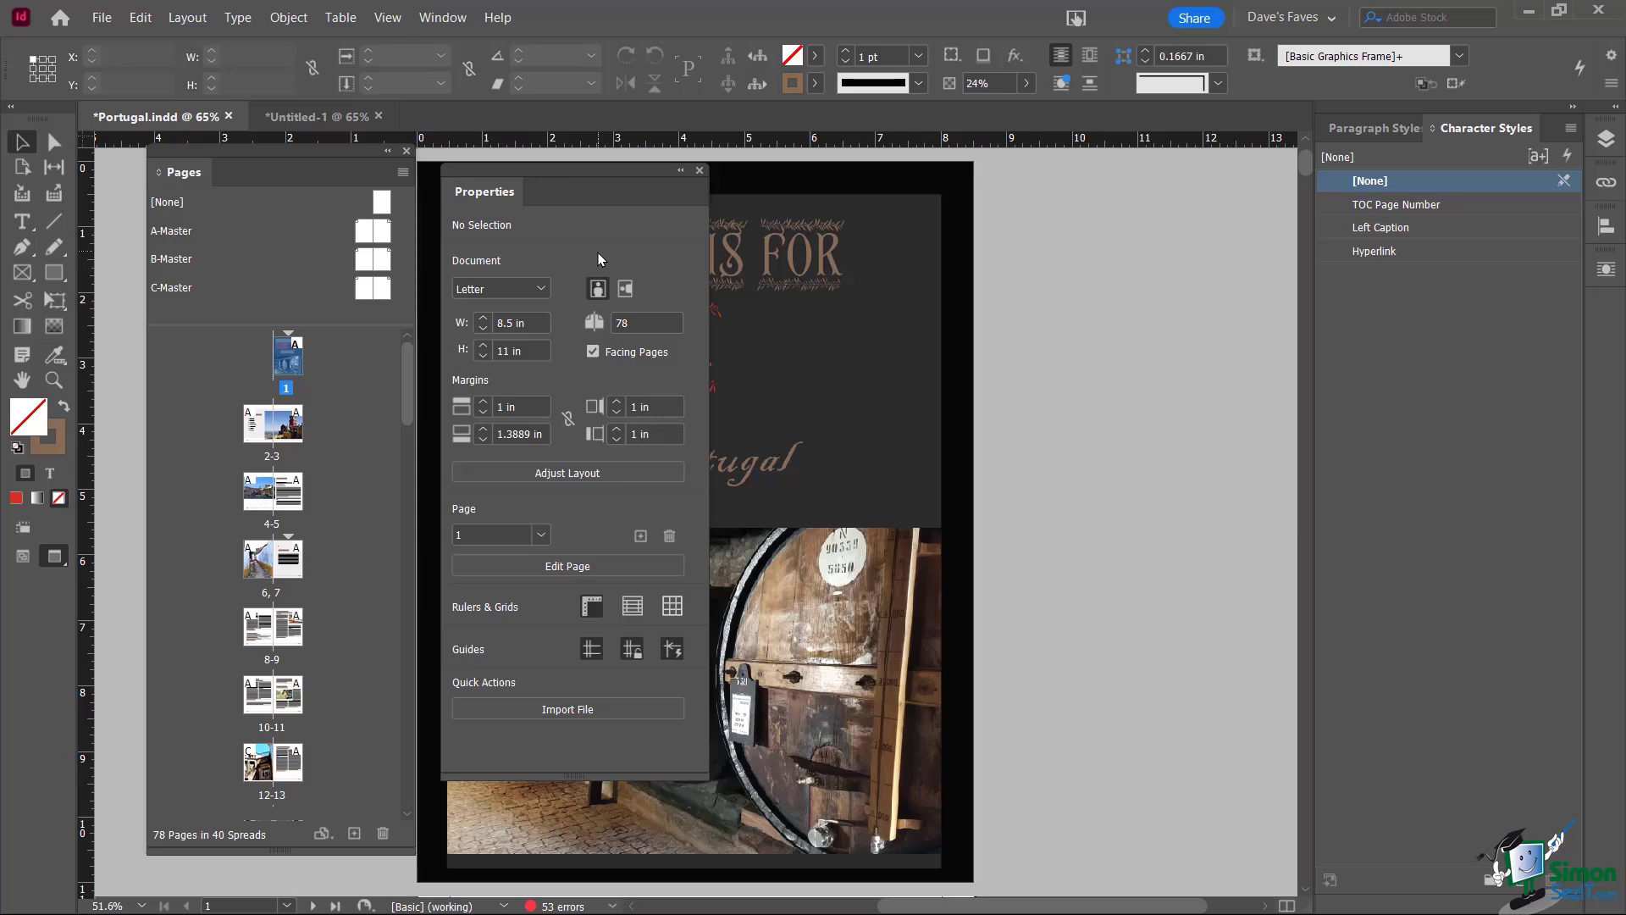
Browse the Portugal document, viewing pages 7 and 9 and the spreads from Contents through the History pages
double_click(295, 566)
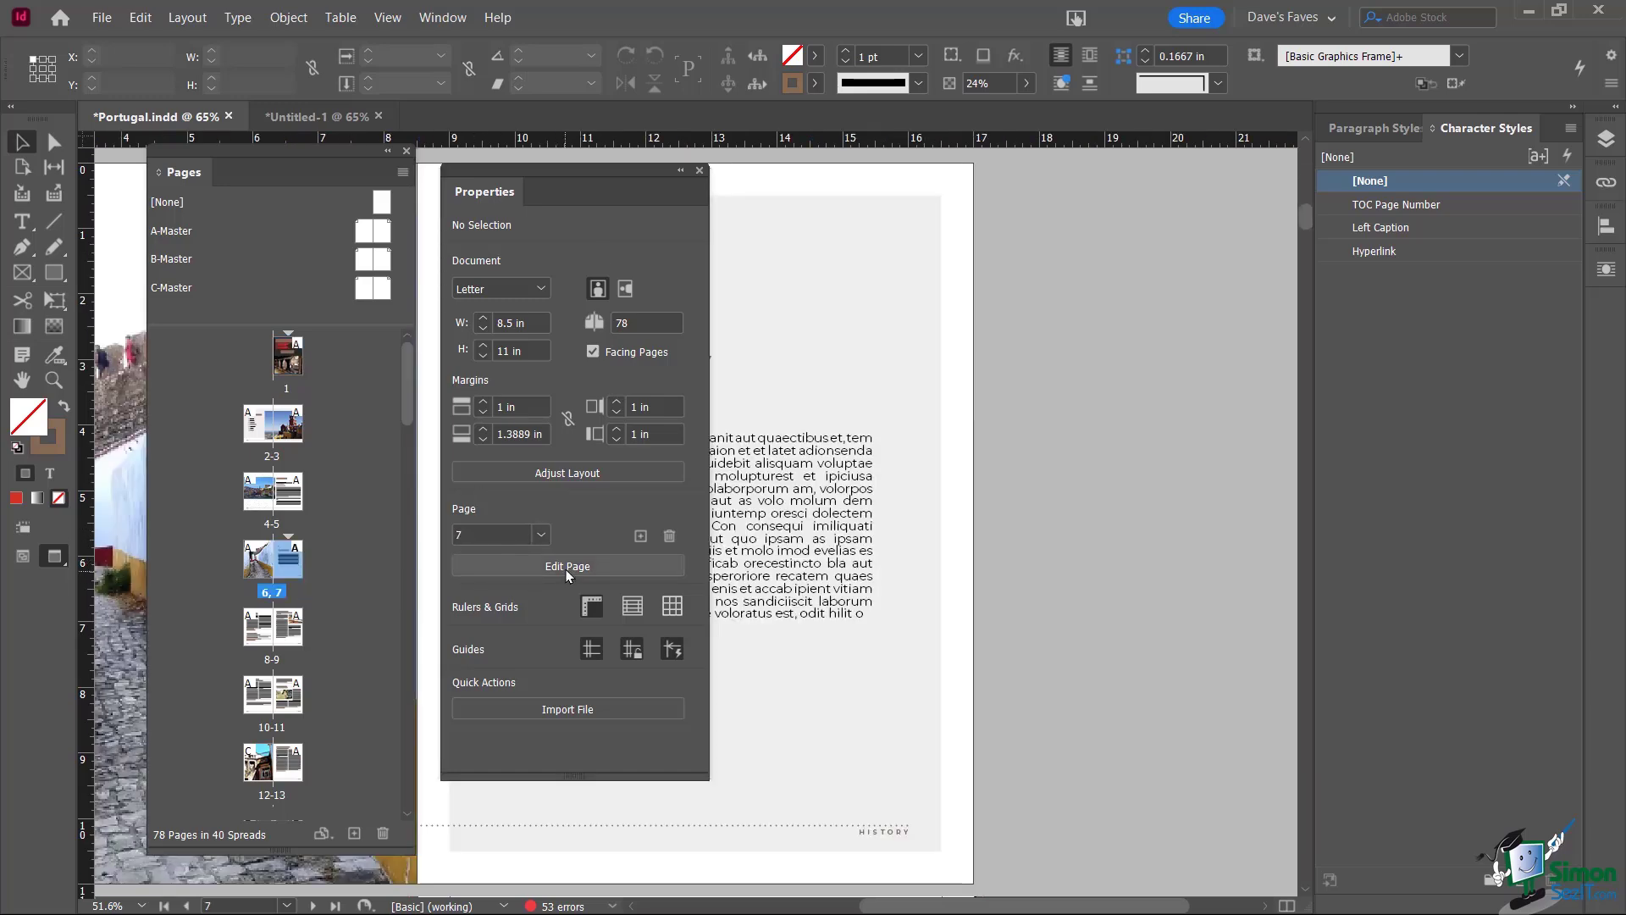
double_click(295, 637)
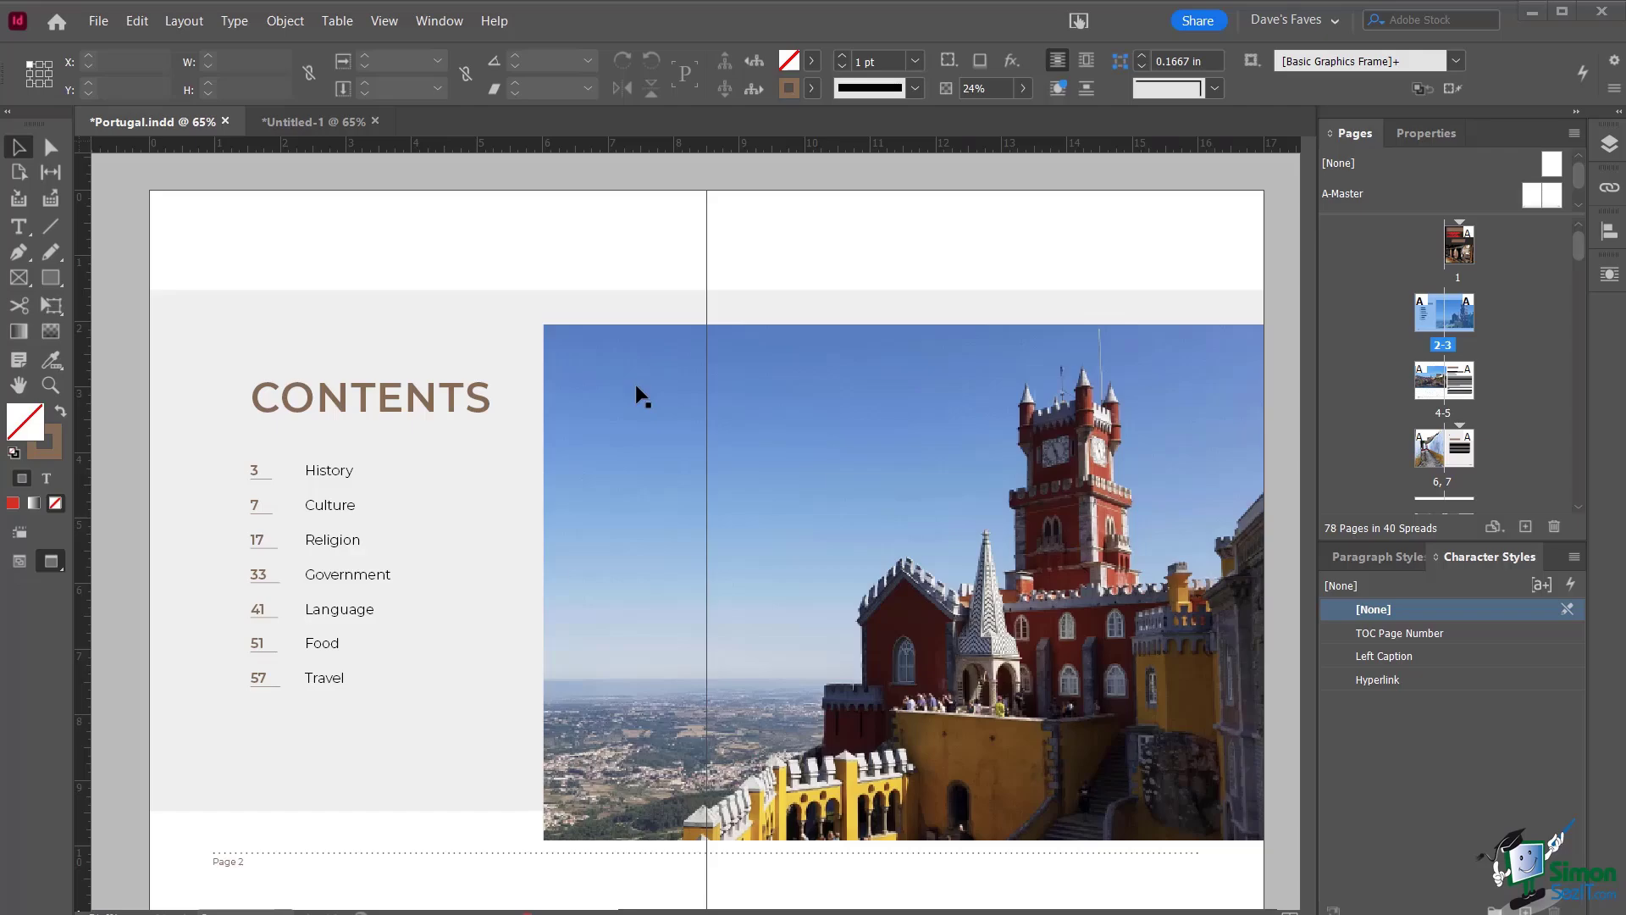
left_click(623, 409)
scroll(623, 408, "down", 10)
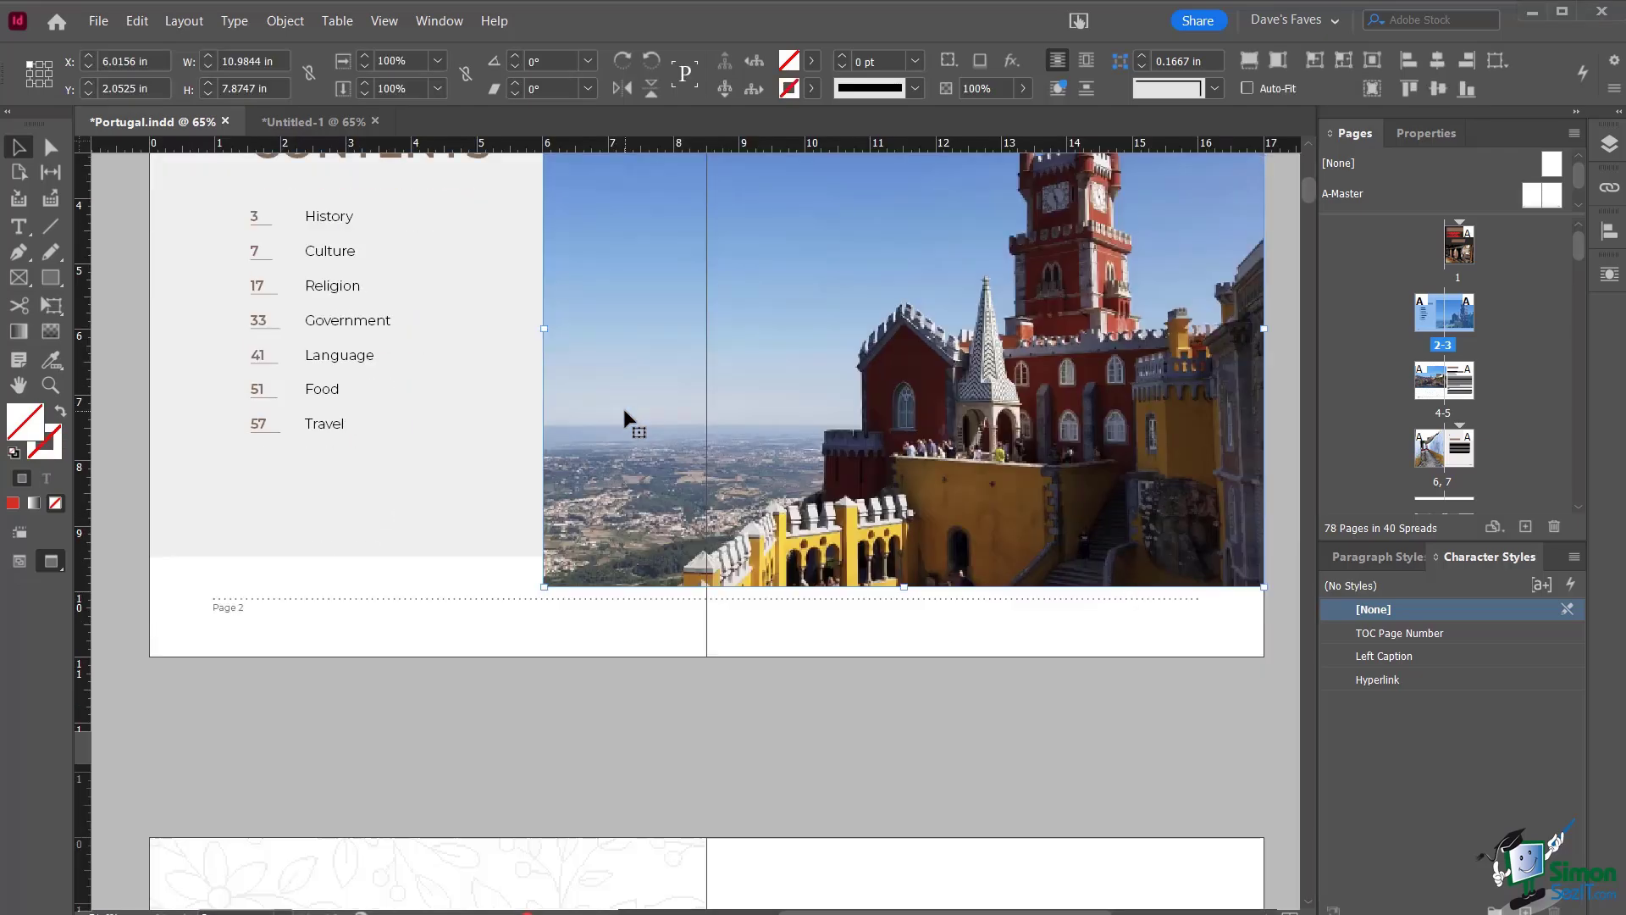
scroll(595, 430, "down", 10)
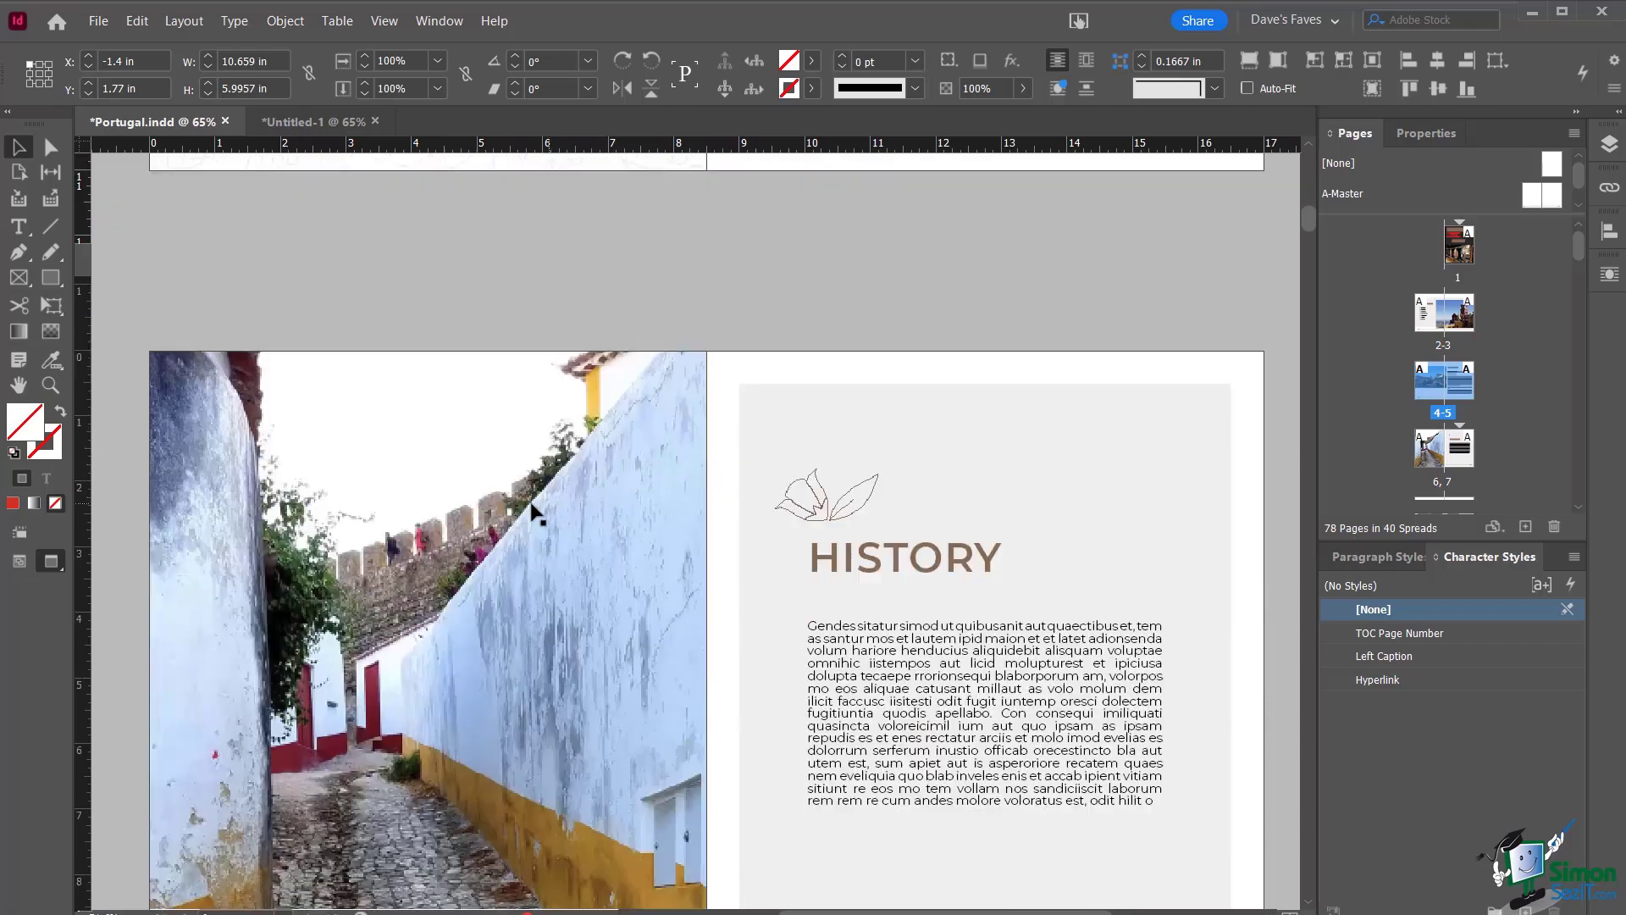
left_click(531, 505)
scroll(525, 501, "down", 3)
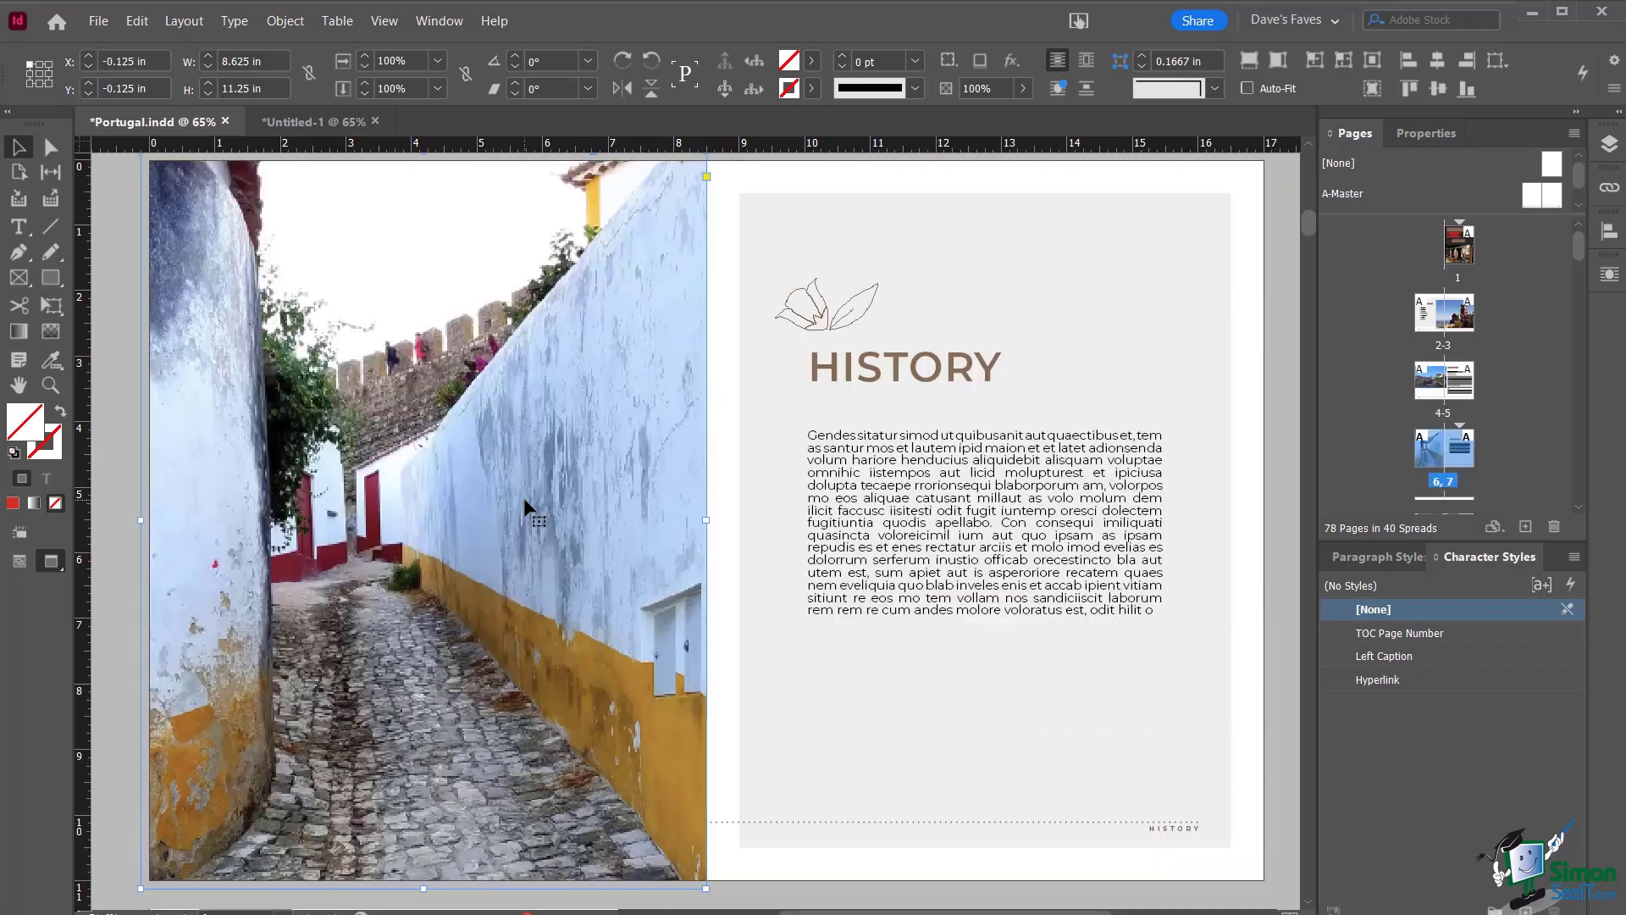
scroll(525, 484, "down", 15)
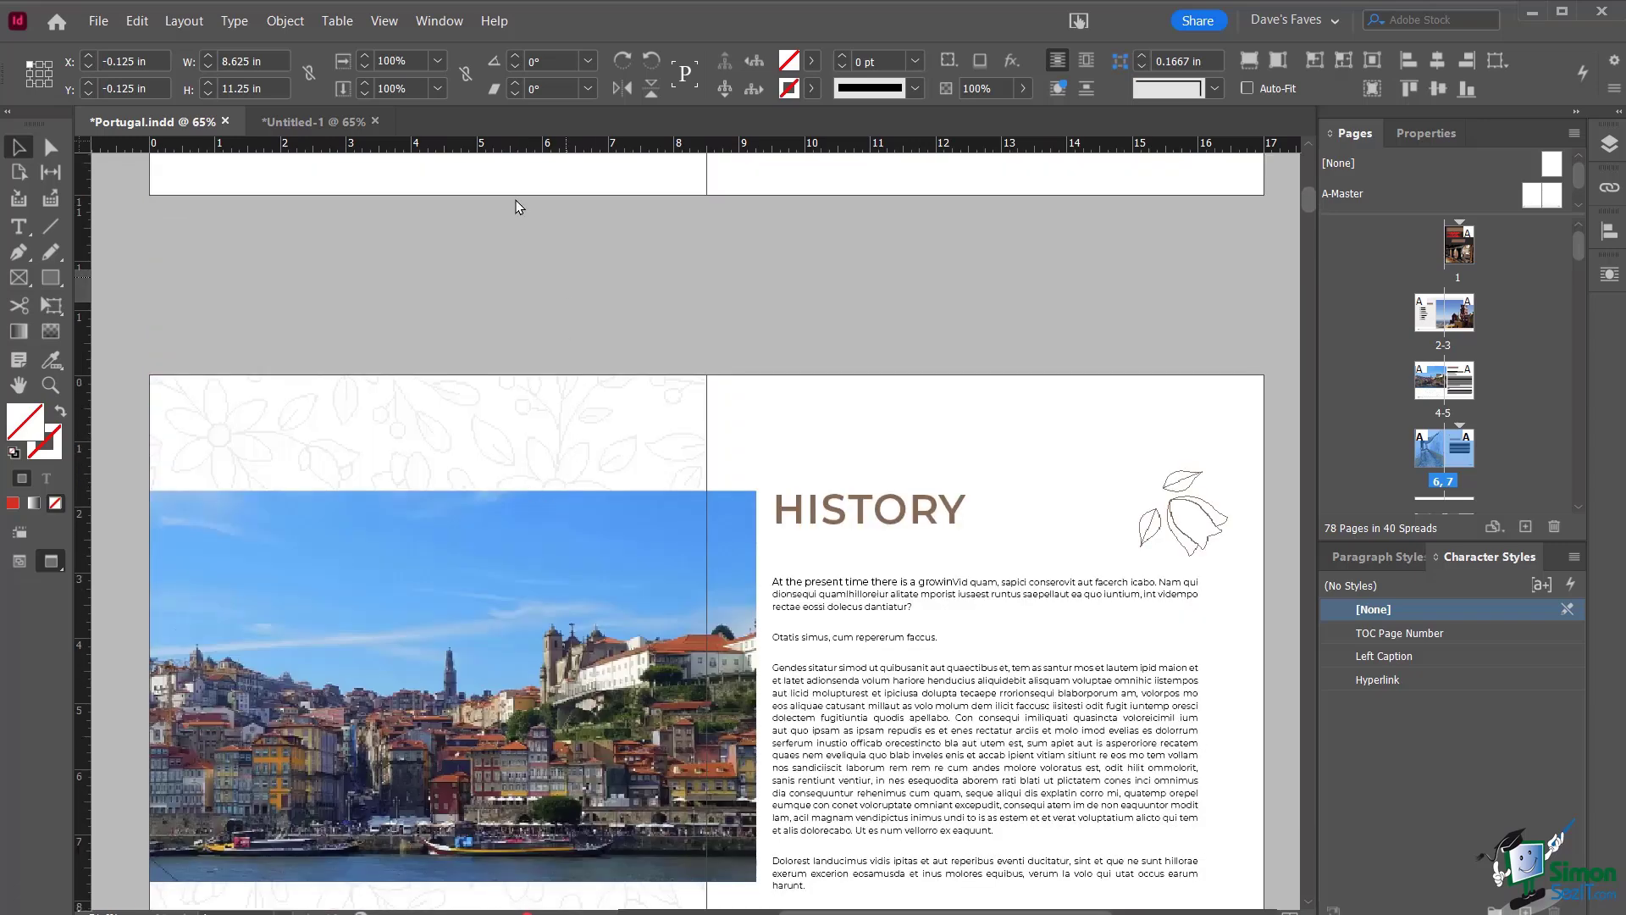
Switch to the Untitled-1 document and load the door image 20180907_122737 from the Images > Italy folder for placing
left_click(302, 127)
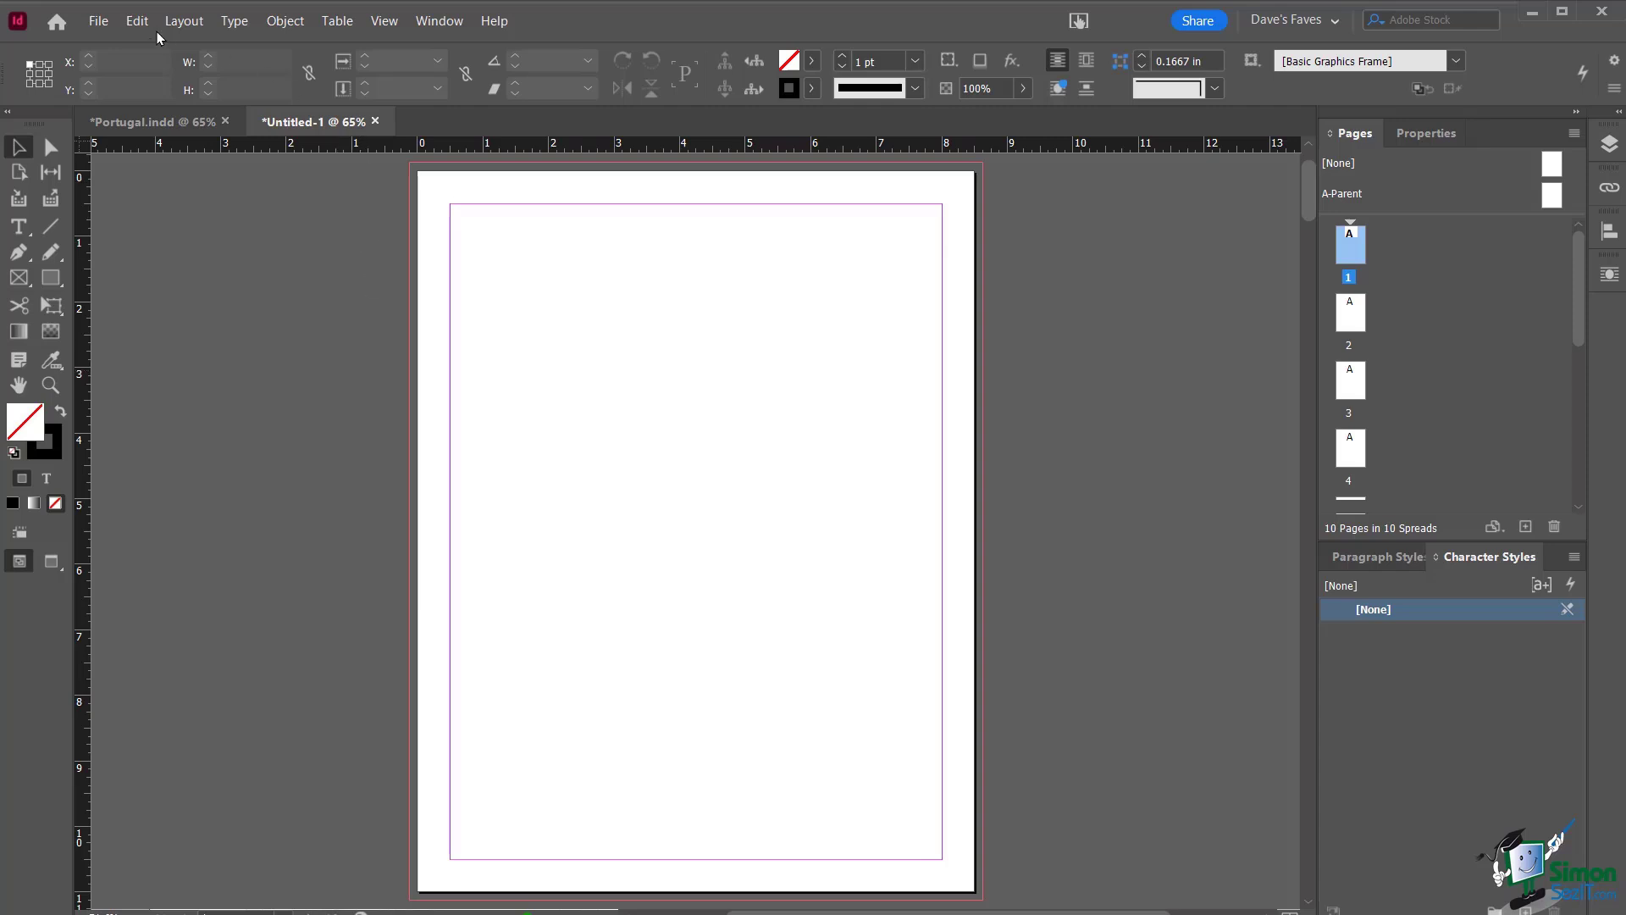
left_click(98, 24)
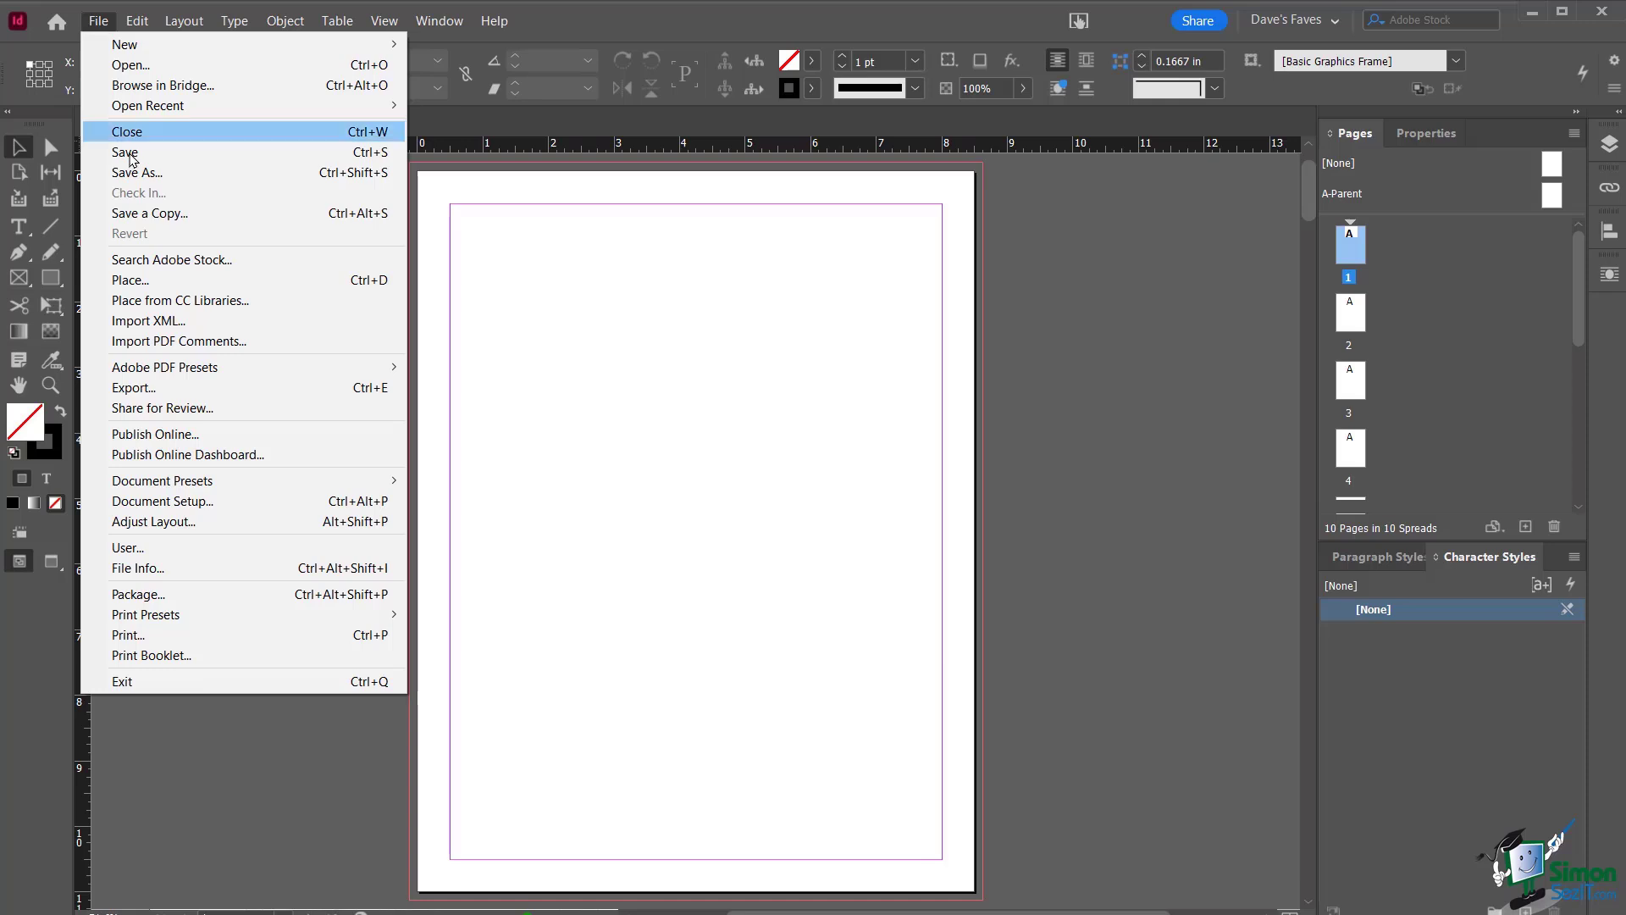
left_click(369, 291)
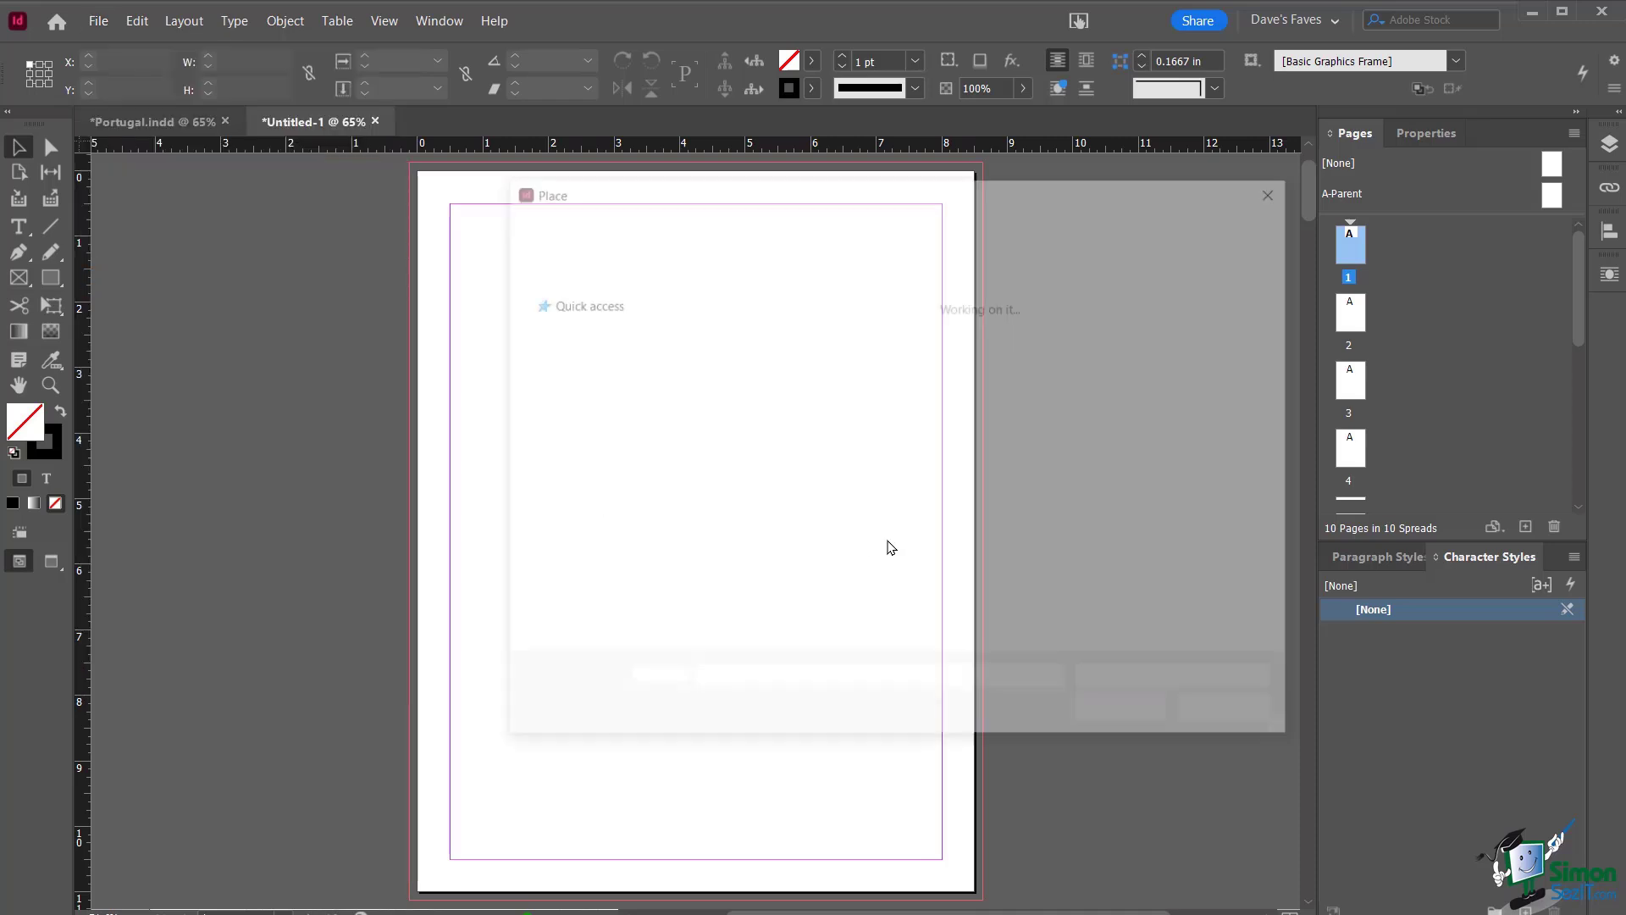
left_click_drag(891, 205, 805, 245)
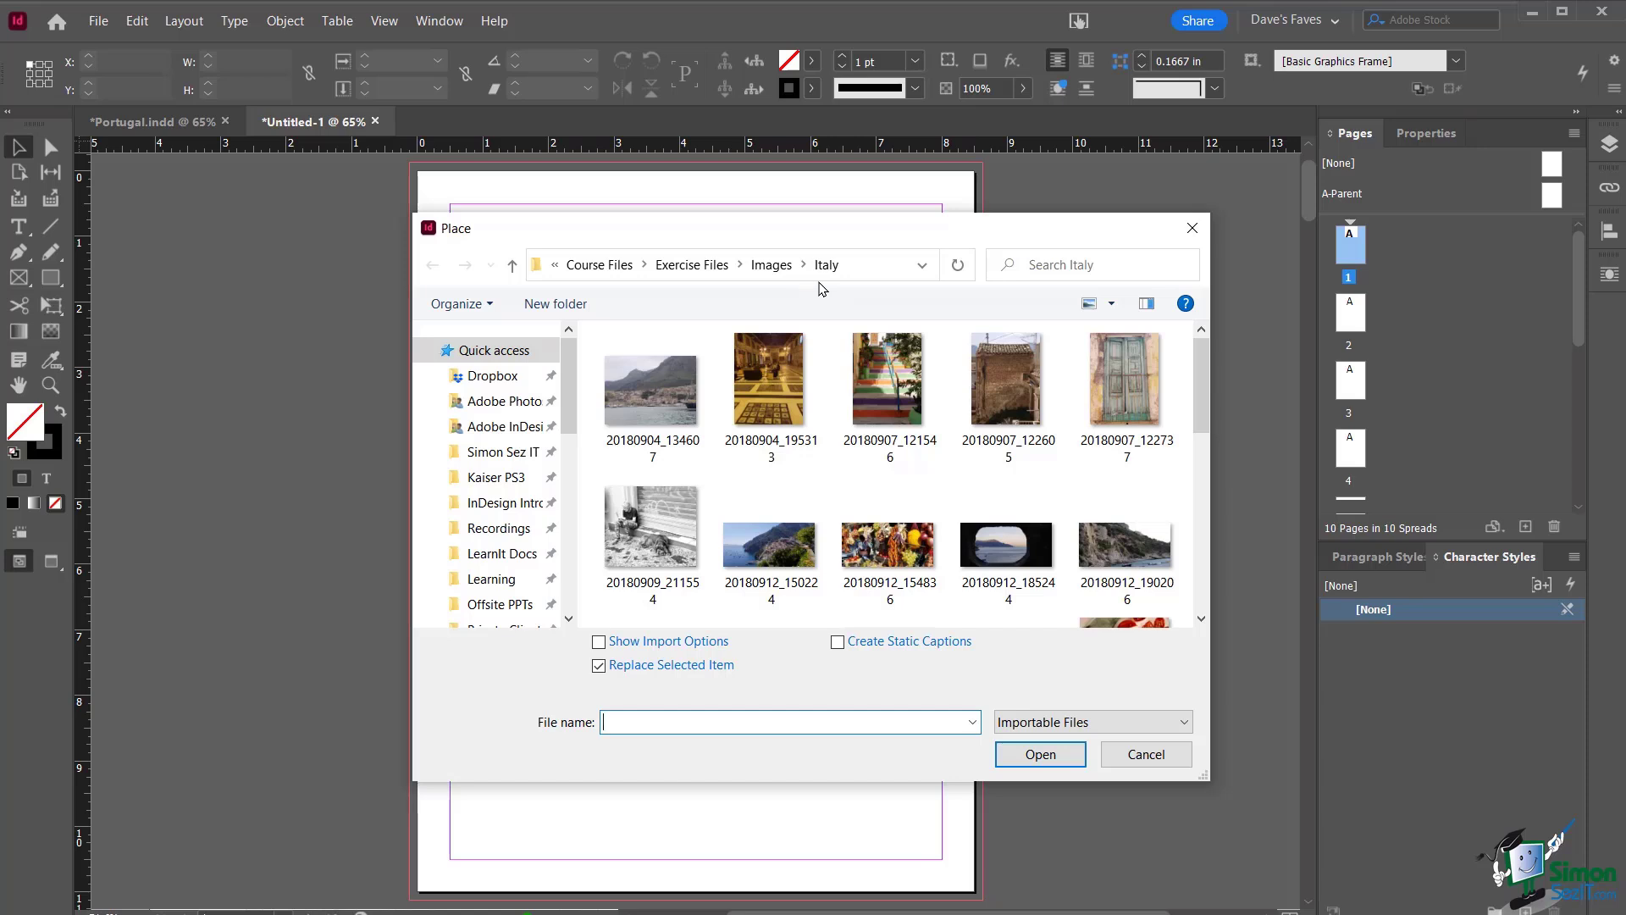
left_click(772, 264)
left_click(660, 373)
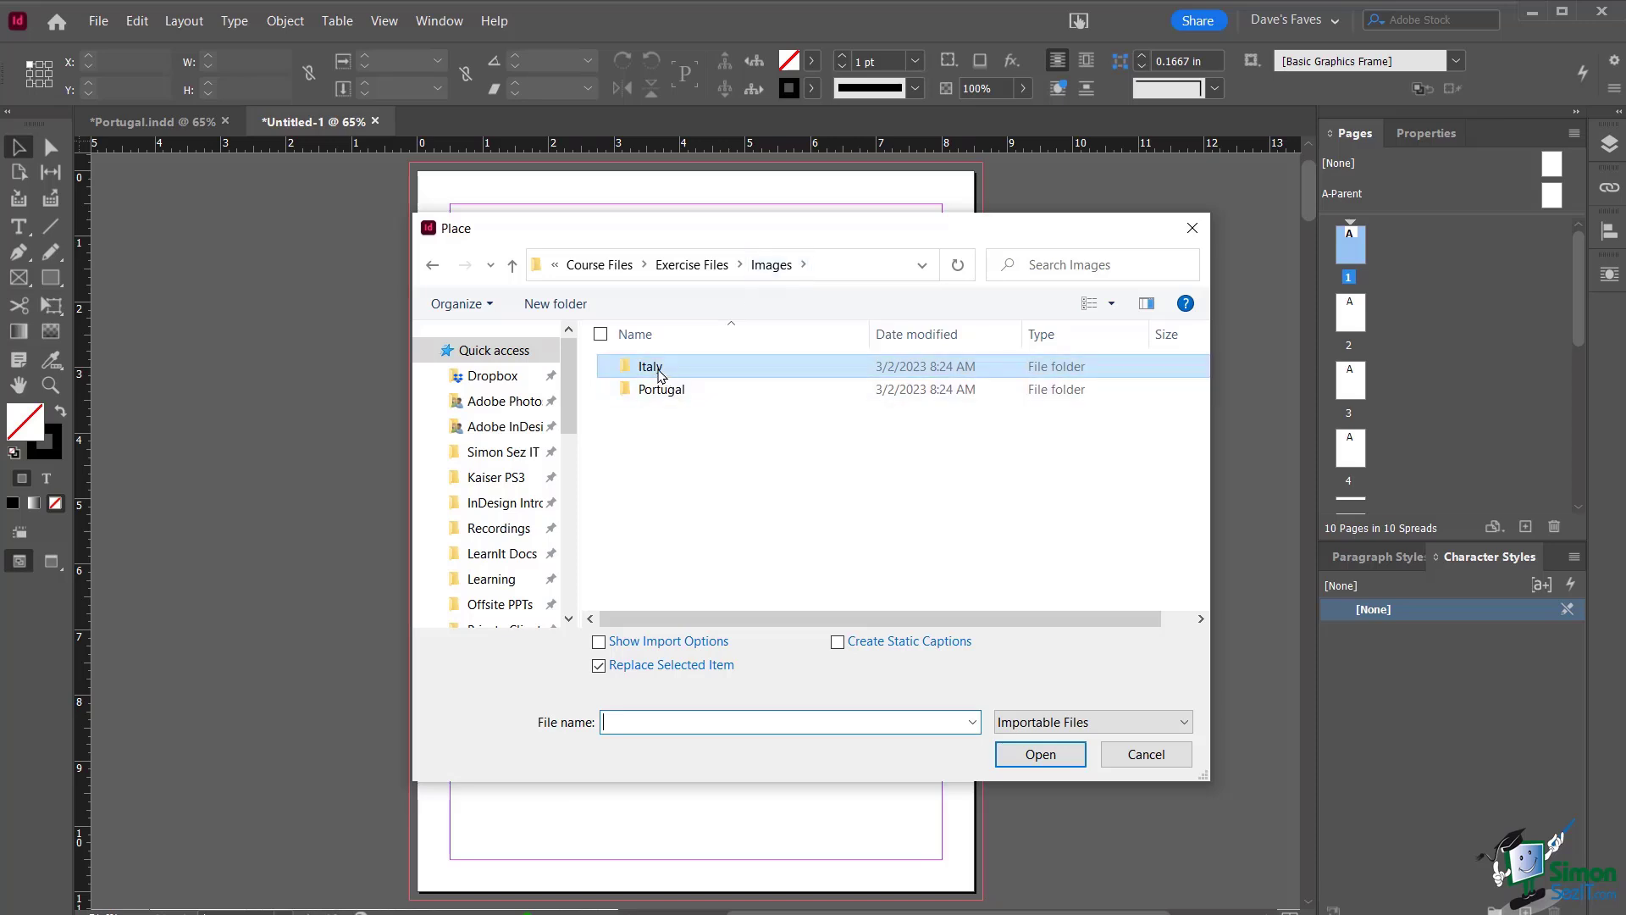
double_click(659, 375)
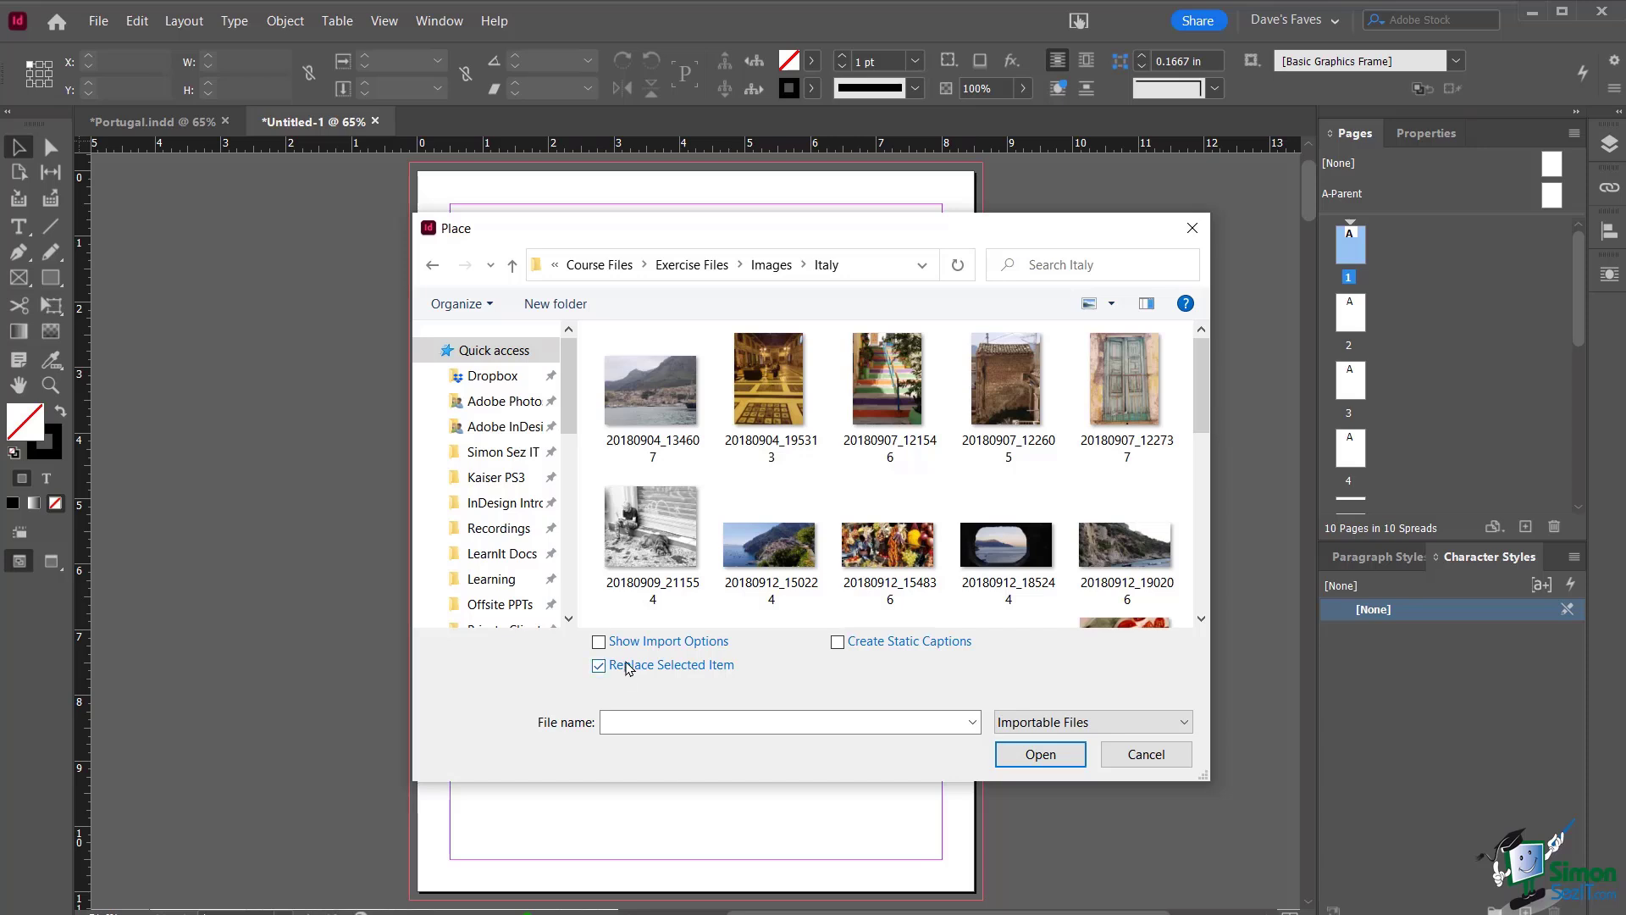
mouse_move(571, 624)
left_mouse_down()
mouse_move(661, 666)
mouse_move(811, 694)
mouse_move(992, 683)
mouse_move(775, 691)
left_mouse_up()
double_click(1116, 374)
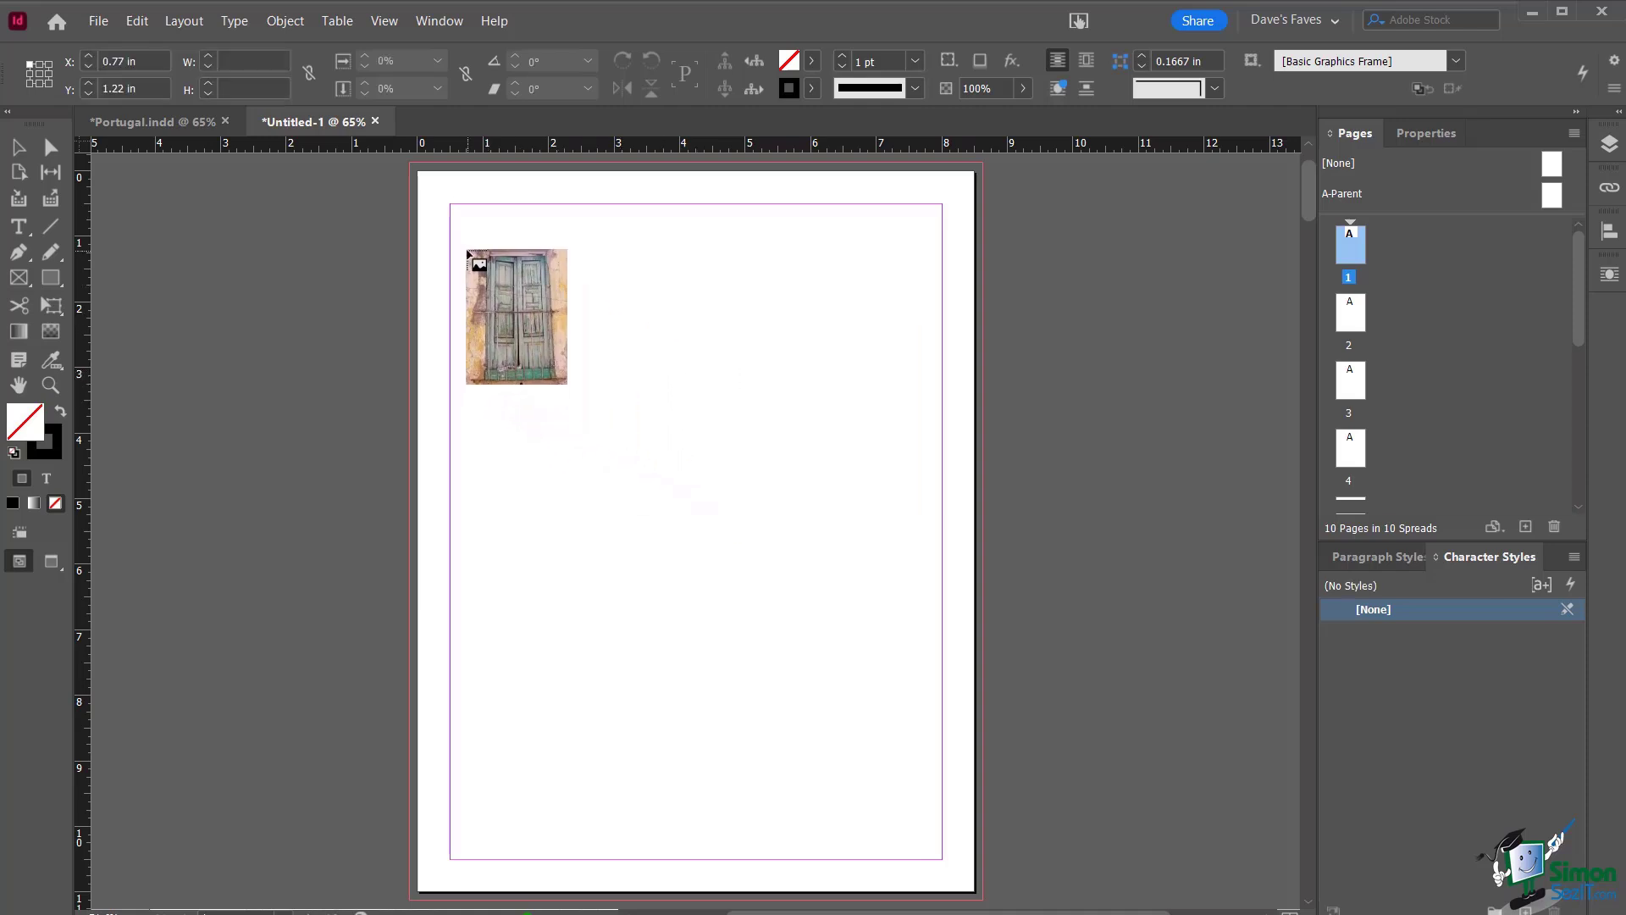
Place the door image at its full size of 6 by 8 in near the page's upper-left margin, and undo the placement
left_click(468, 251)
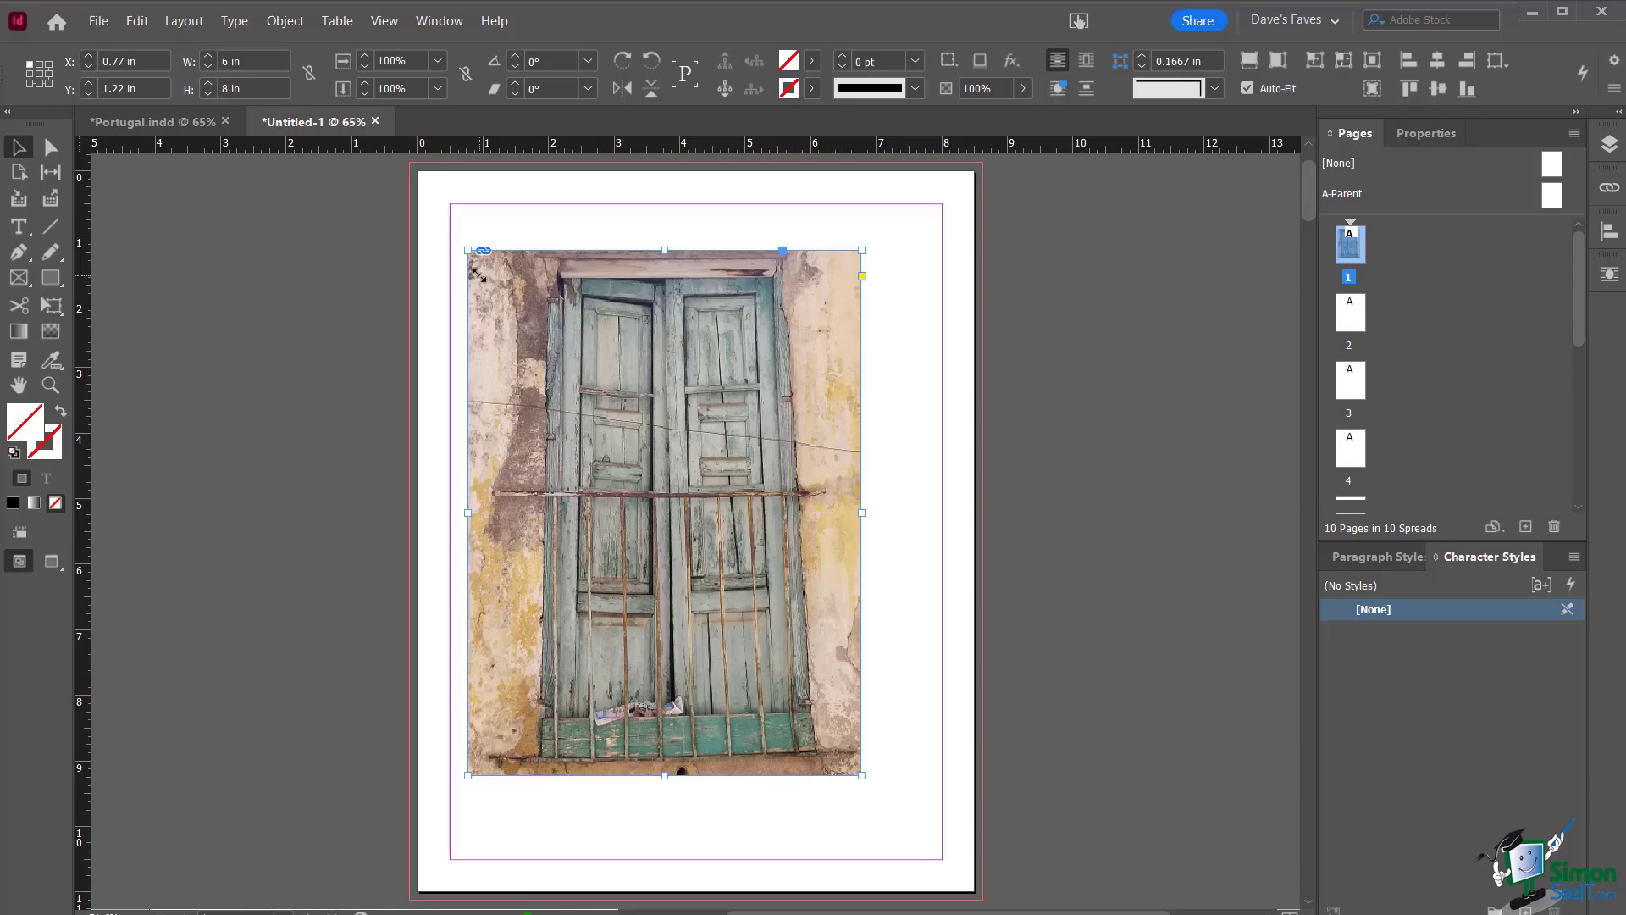
left_click(137, 20)
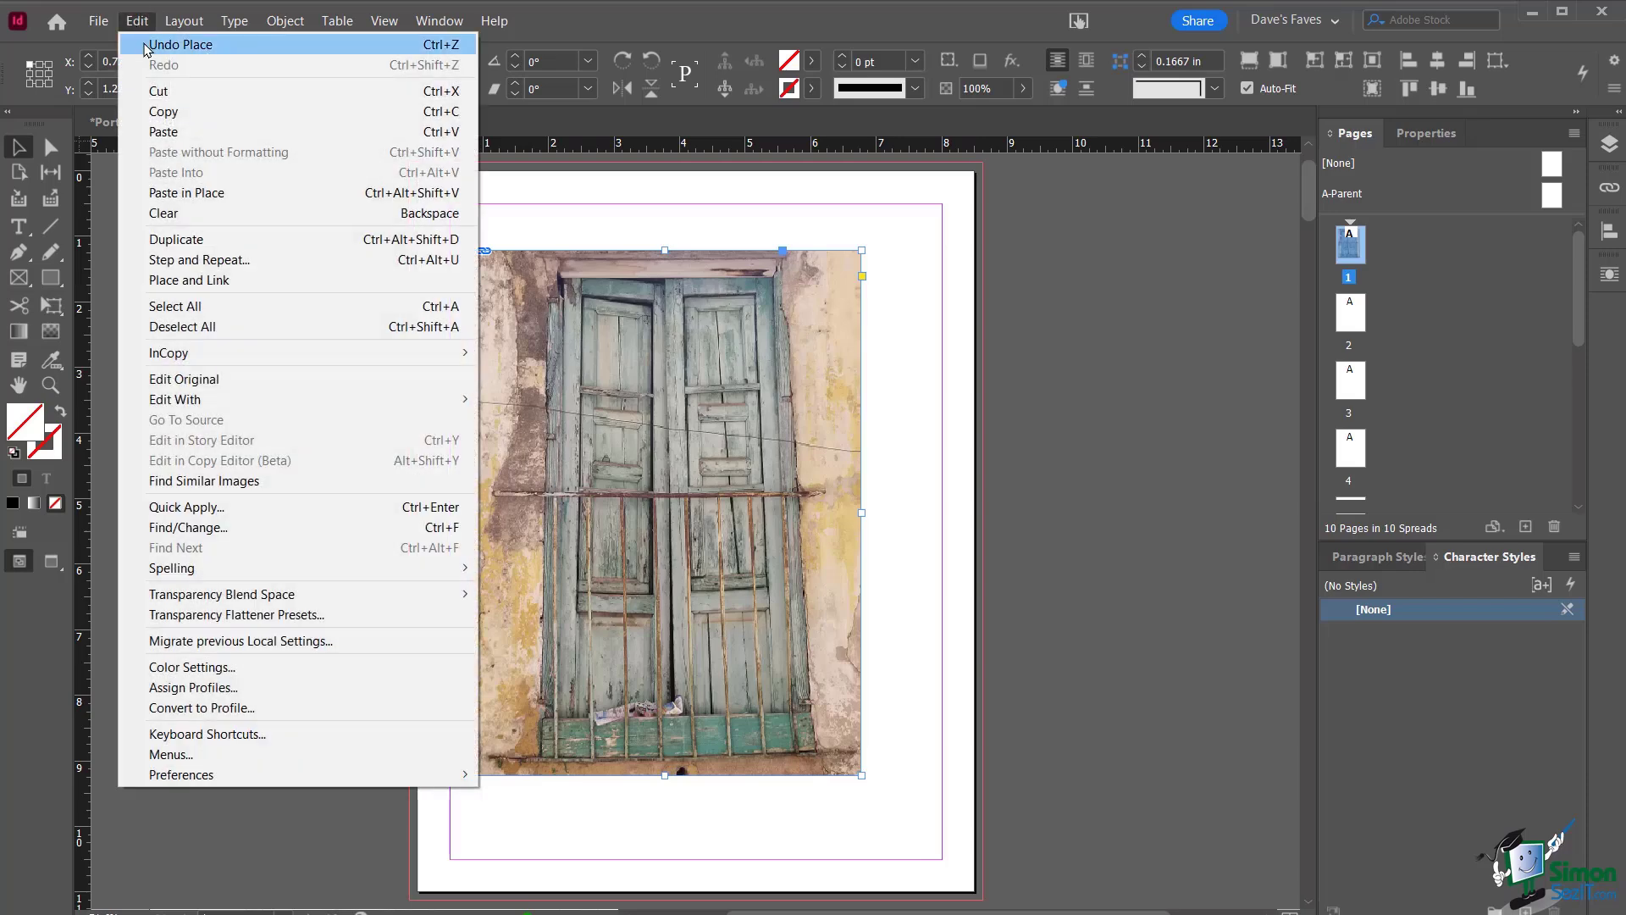
left_click(179, 44)
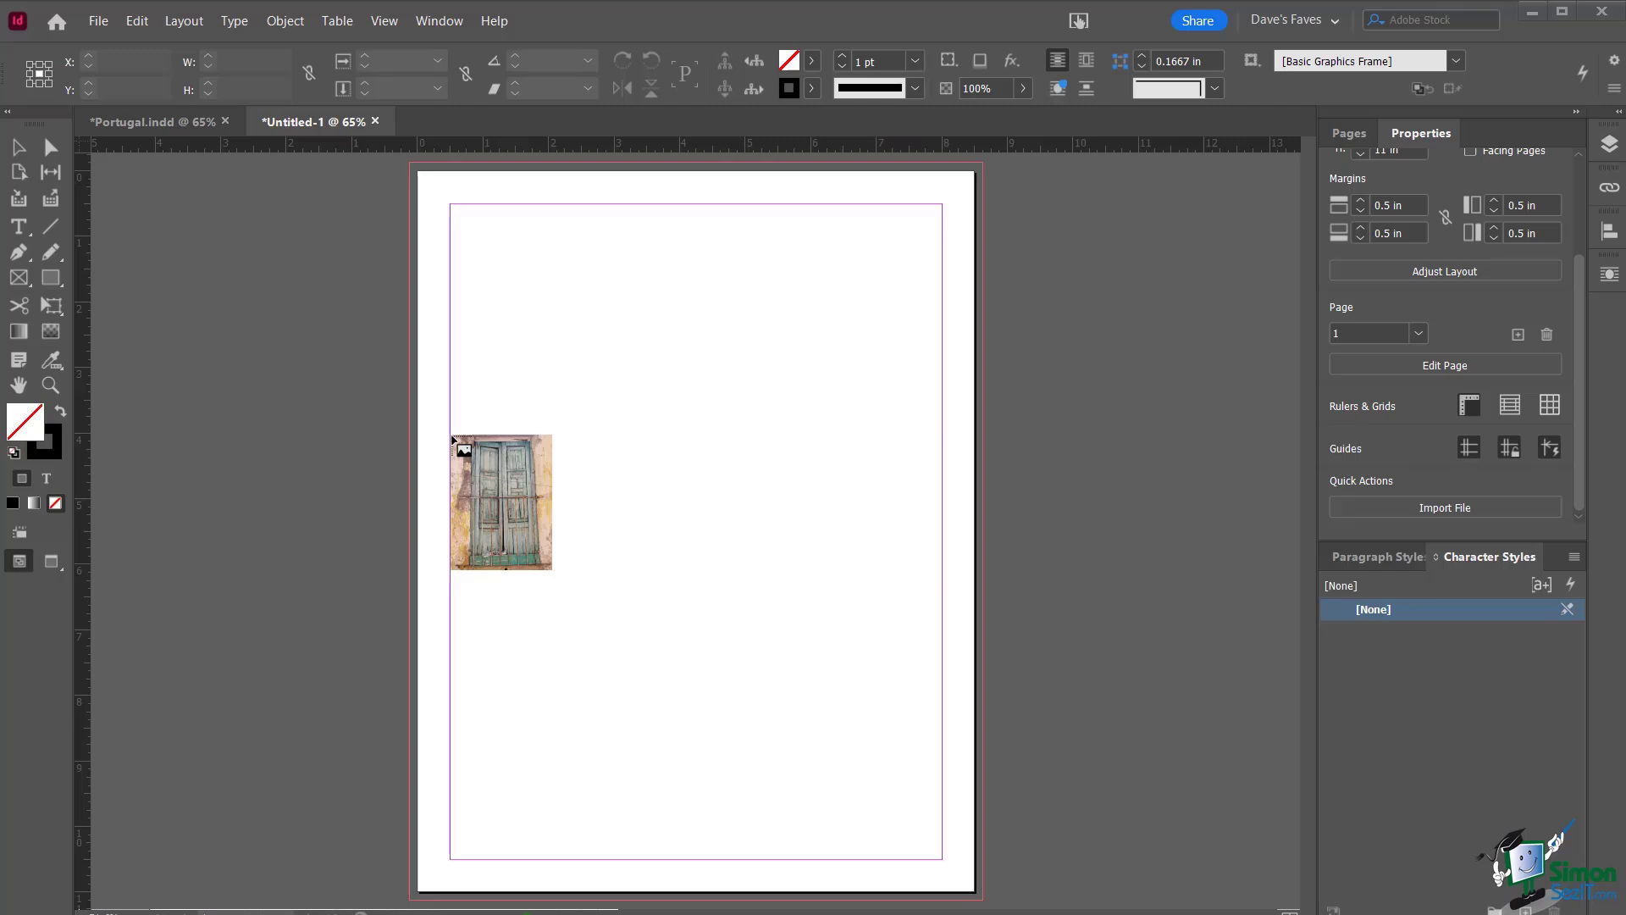
Place the door image at about 4.21 by 6.46 in and move it into the page's lower-right margin corner
left_click_drag(451, 435, 728, 859)
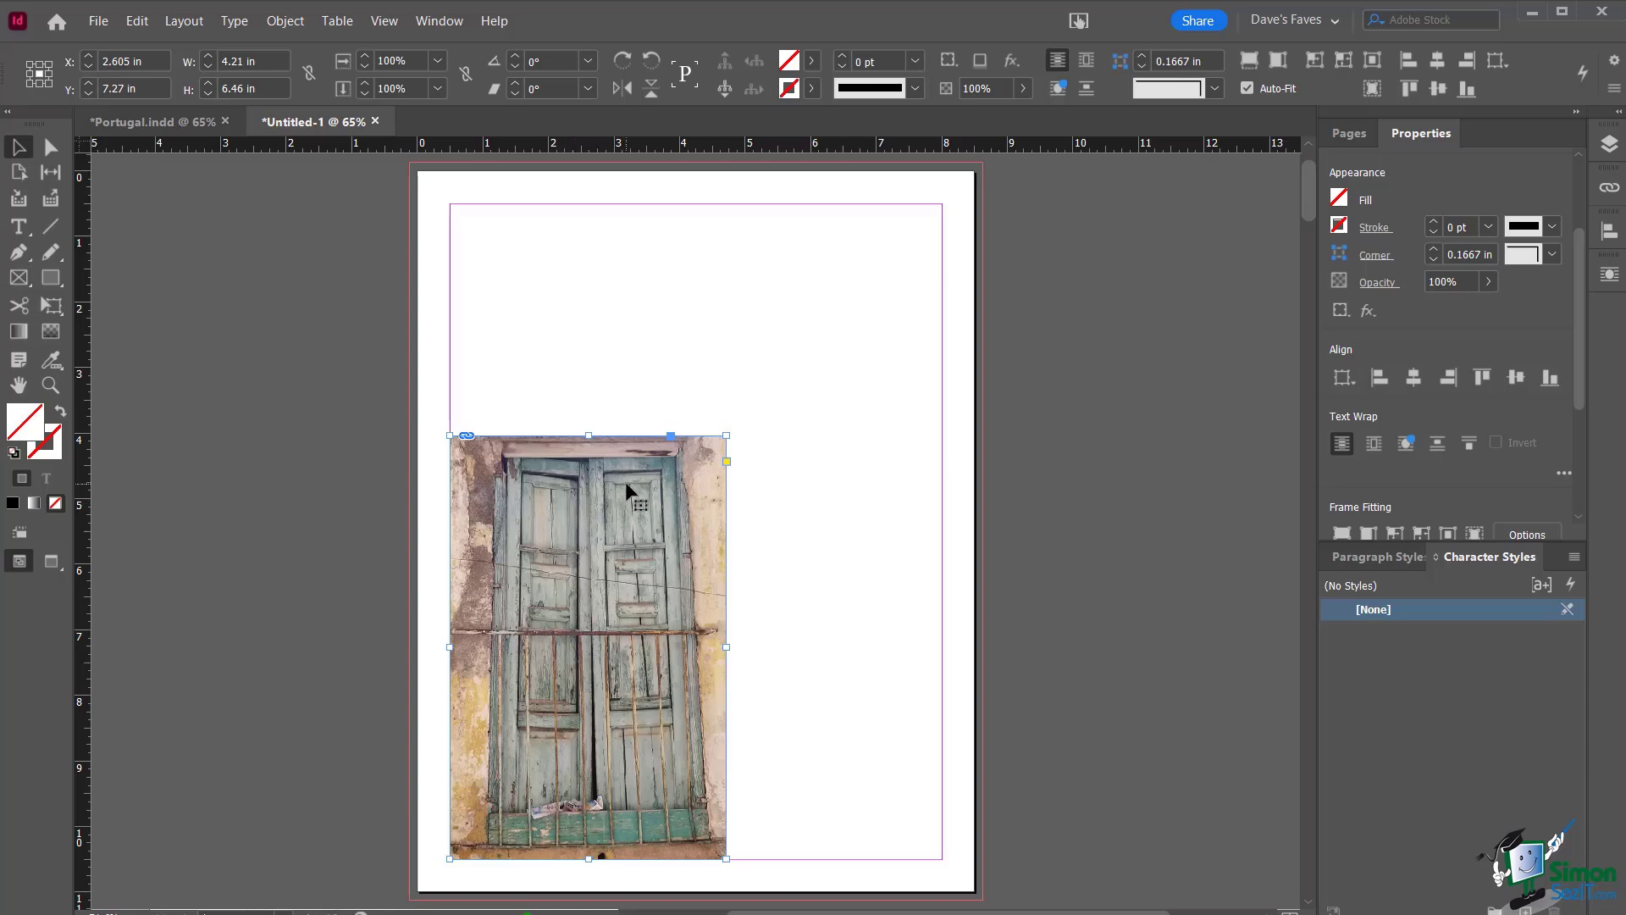
left_click_drag(627, 490, 841, 251)
left_click_drag(828, 282, 838, 491)
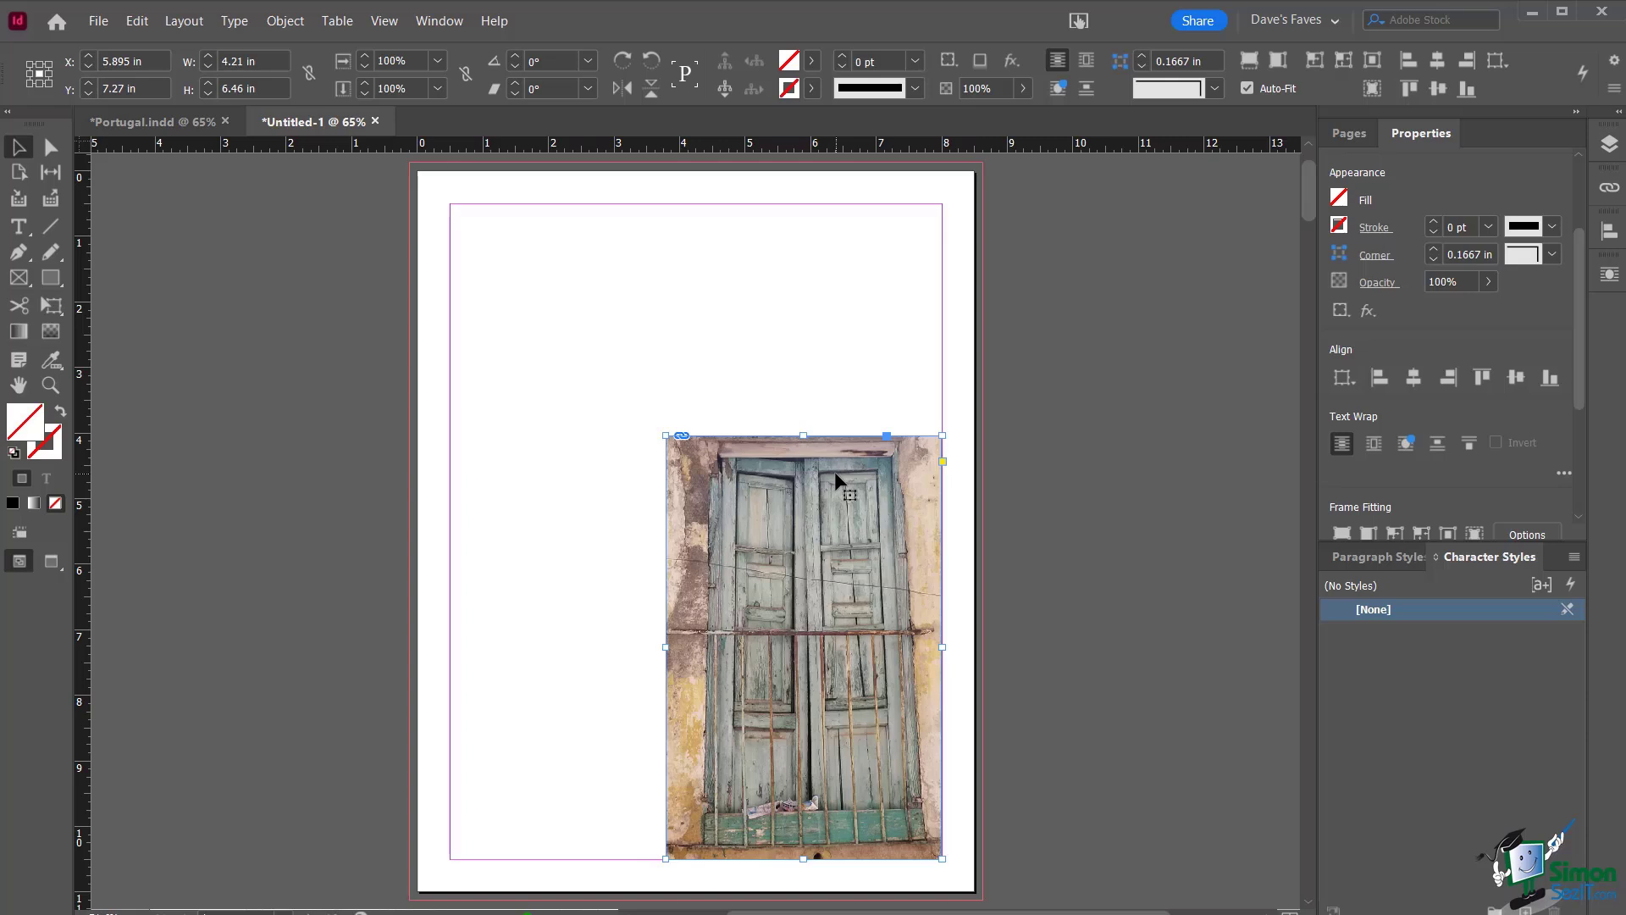
Try cropping the door image's frame from its lower-left corner to about 2.95 by 4.22 in, and undo the crop
key("ctrl+z")
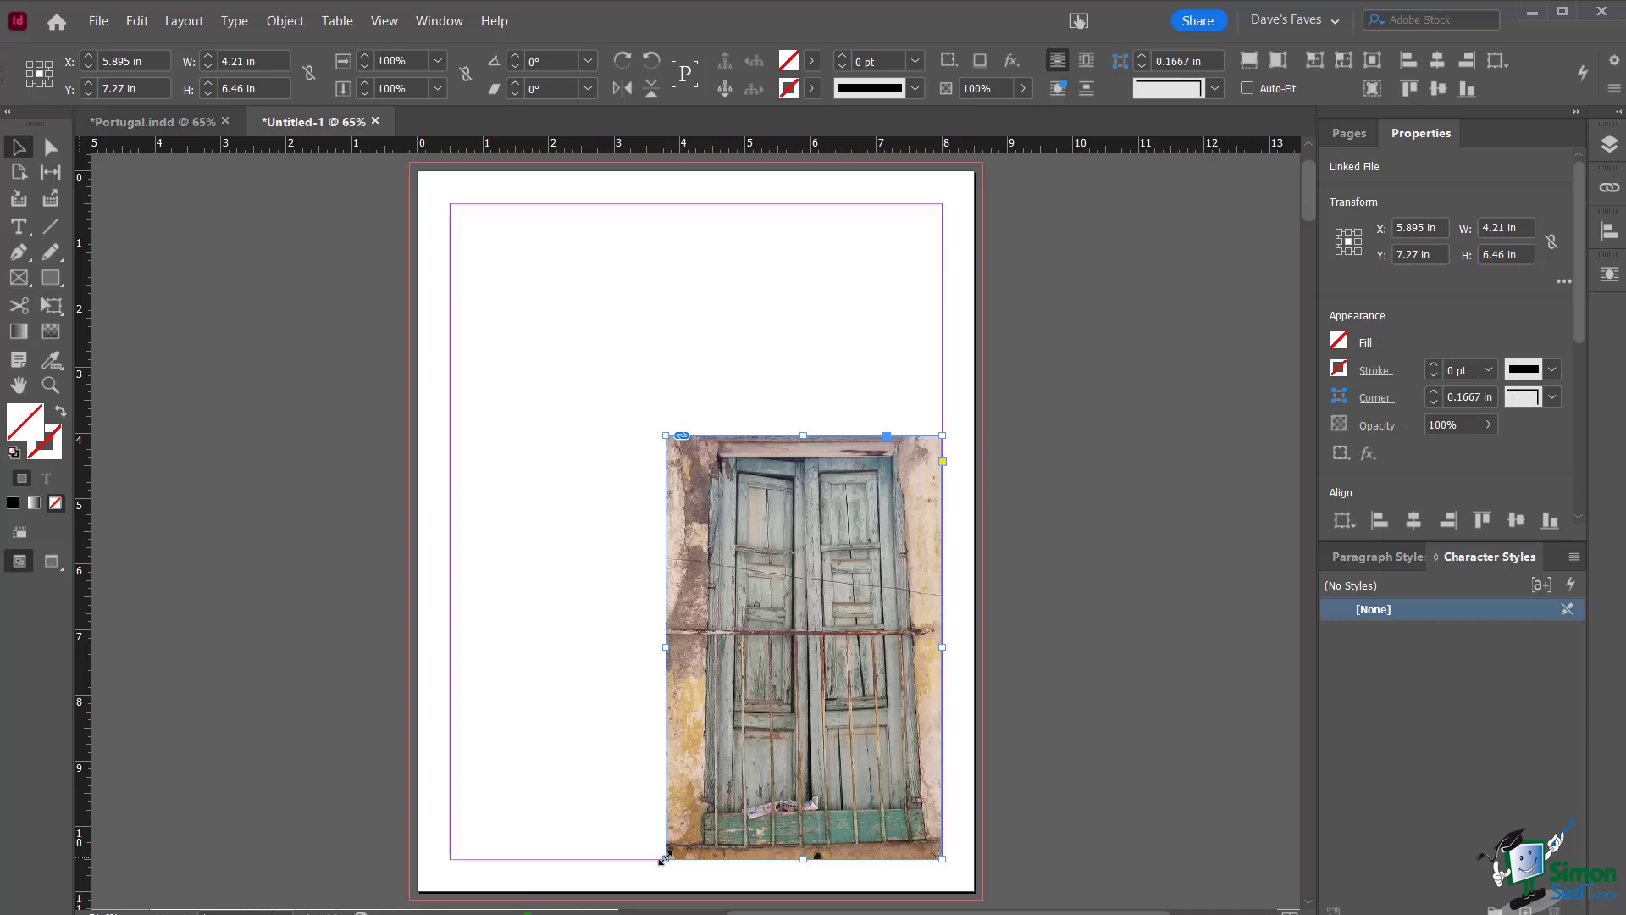
key("ctrl+z")
left_click_drag(664, 860, 747, 712)
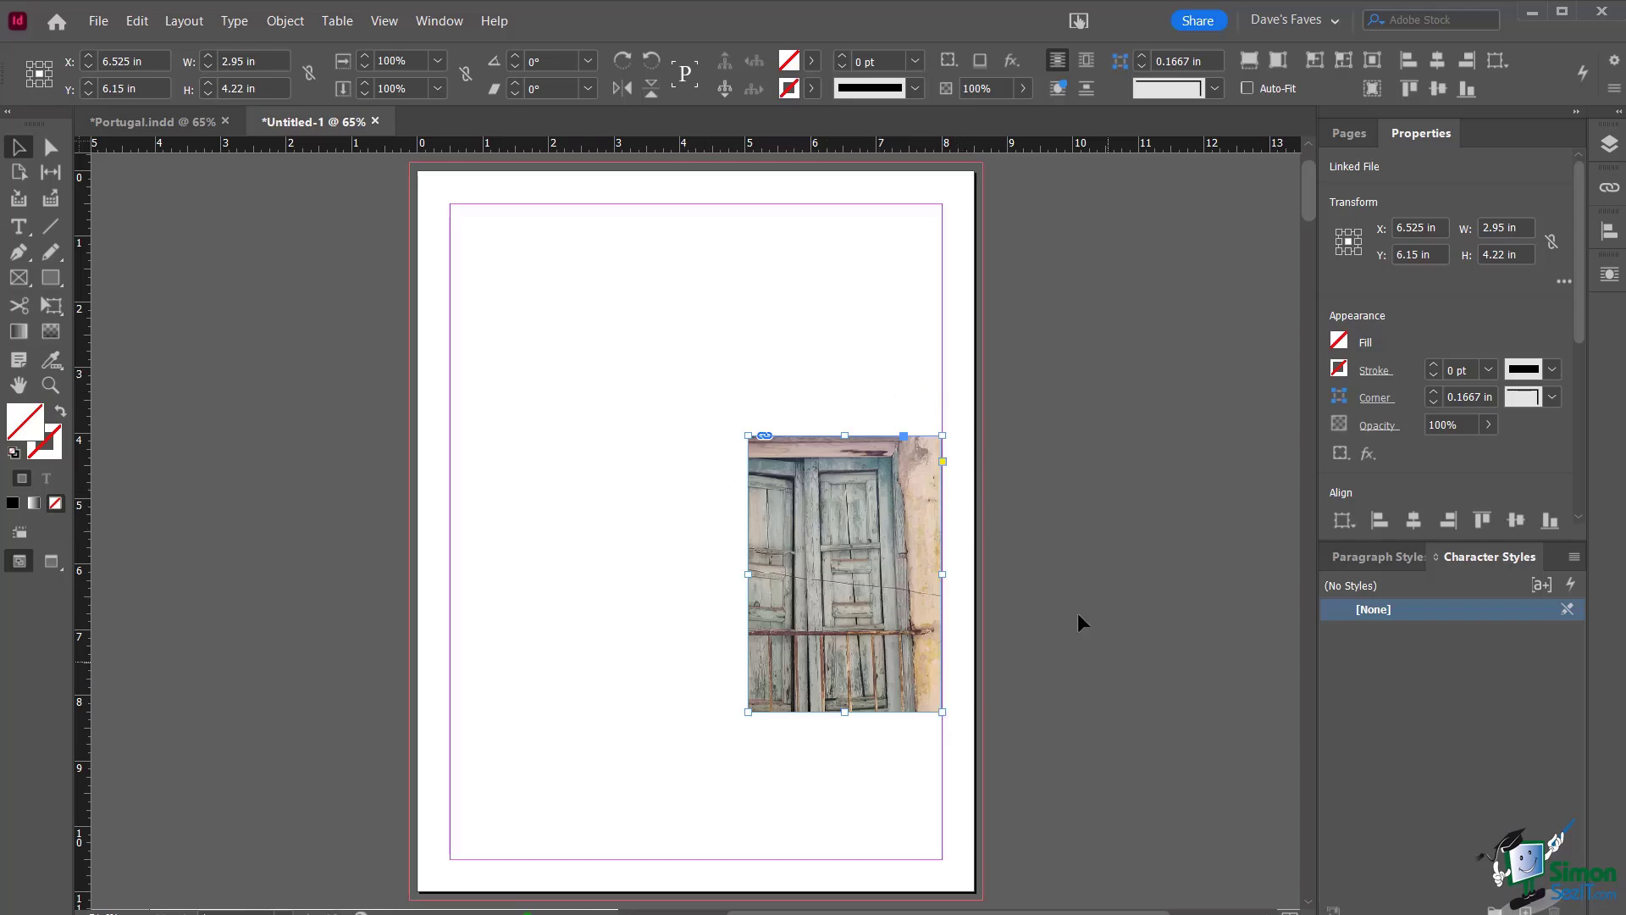
left_click(137, 20)
left_click(195, 43)
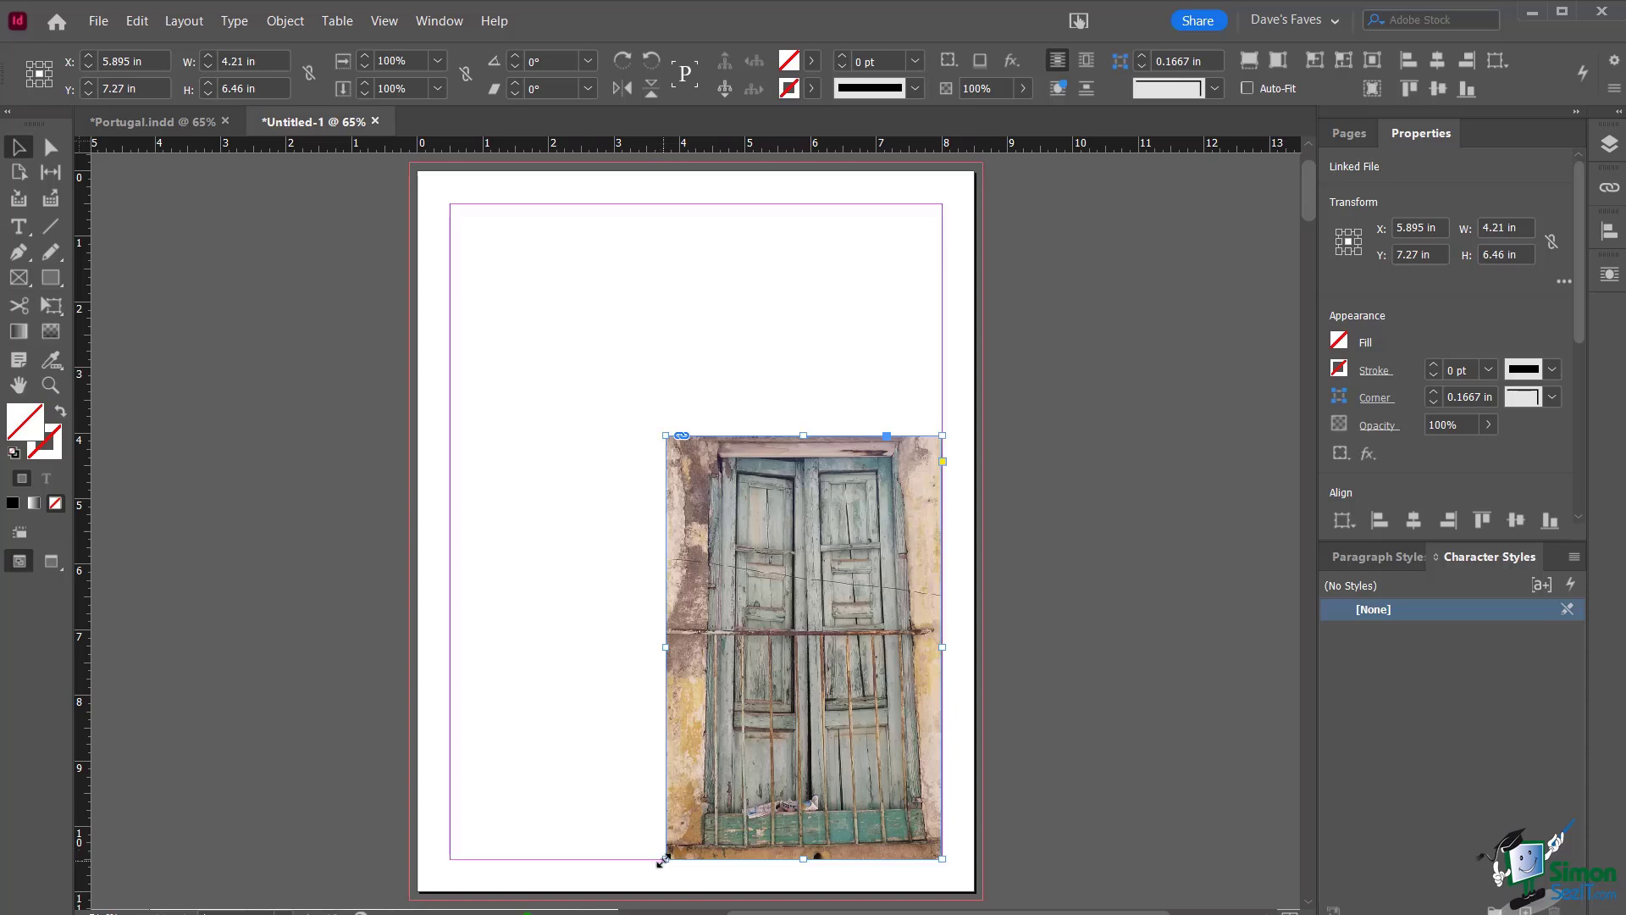
Try cropping the door image's frame to 2.81 by 4.36 in, undo it, and scale frame and image together to about 2.99 by 4.59 in
left_click_drag(665, 859, 758, 721)
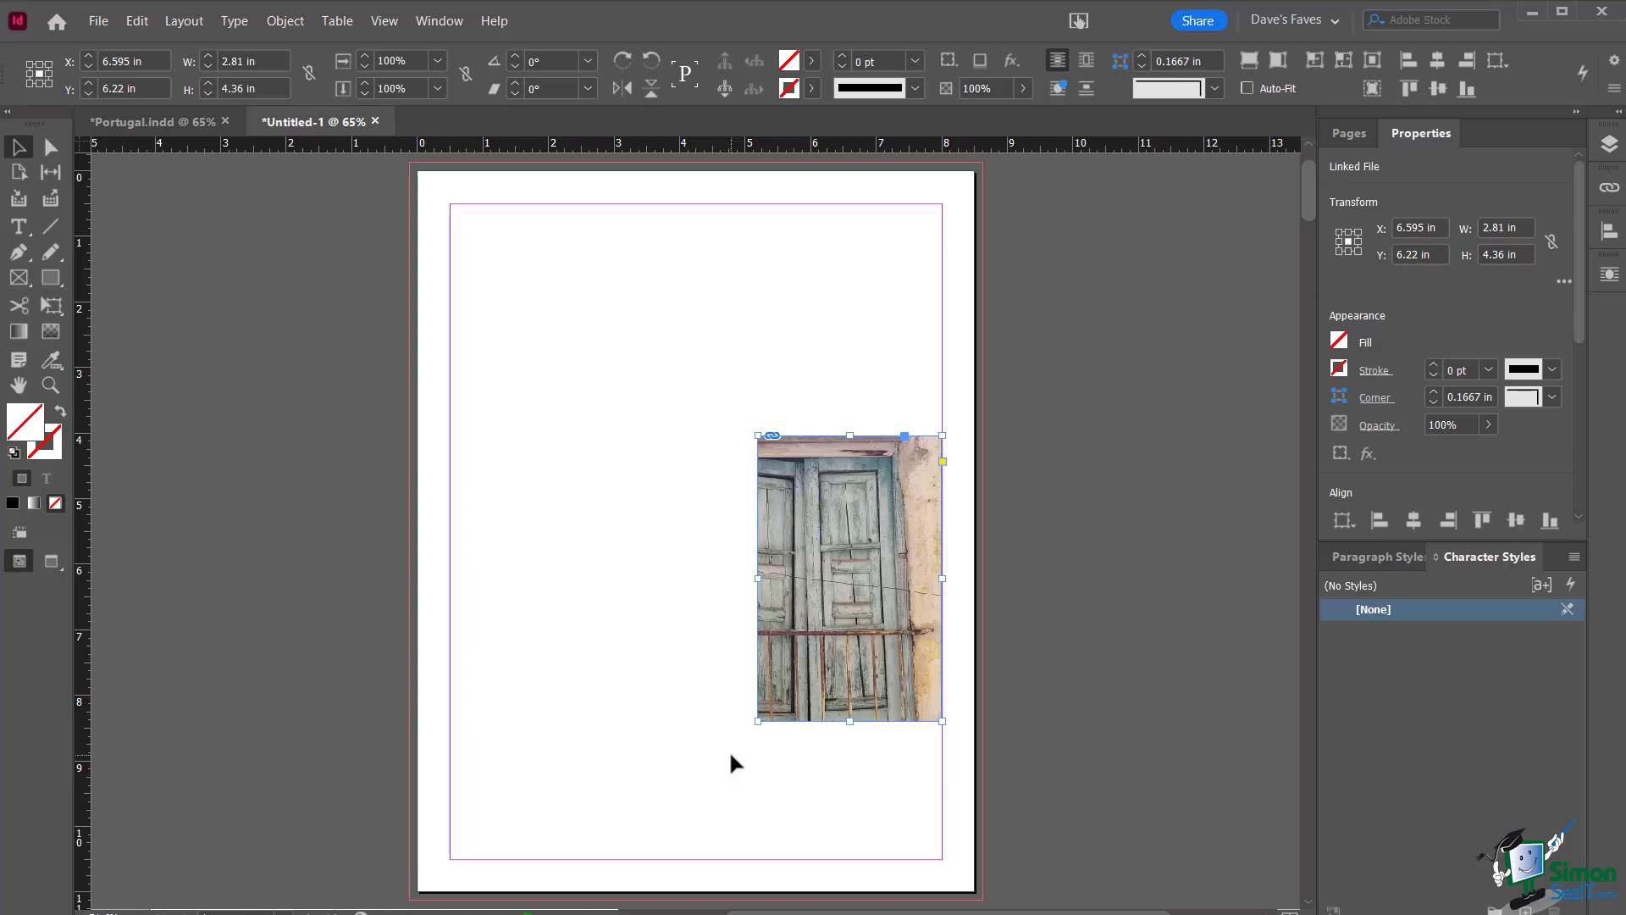
key("ctrl+z")
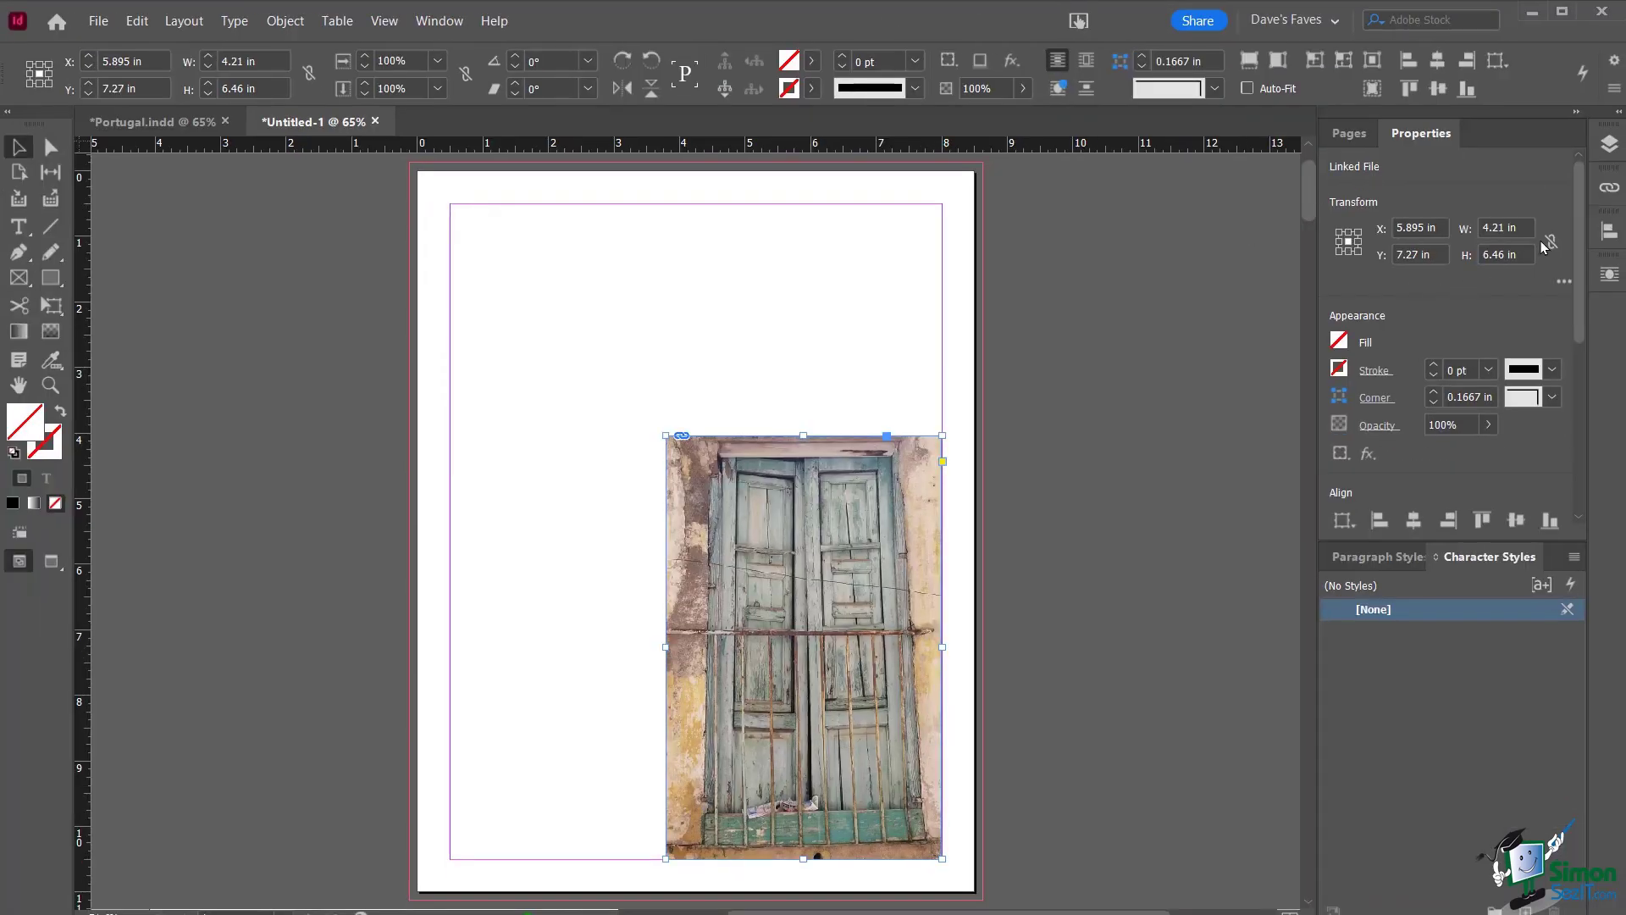
left_click_drag(1576, 235, 1578, 376)
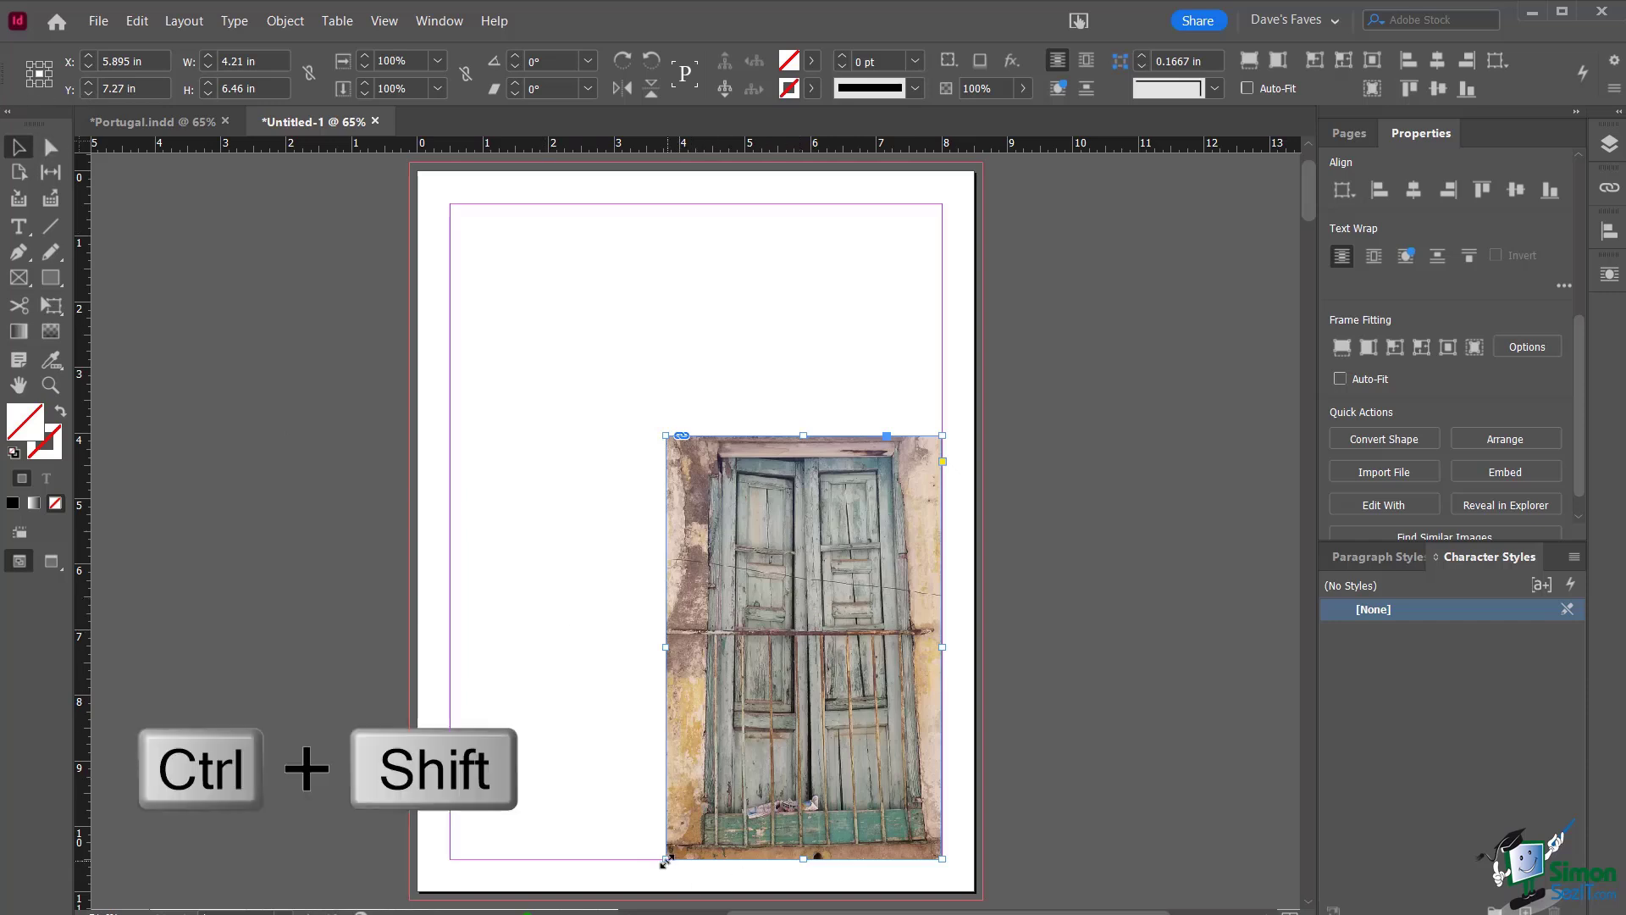
left_click_drag(666, 860, 767, 738)
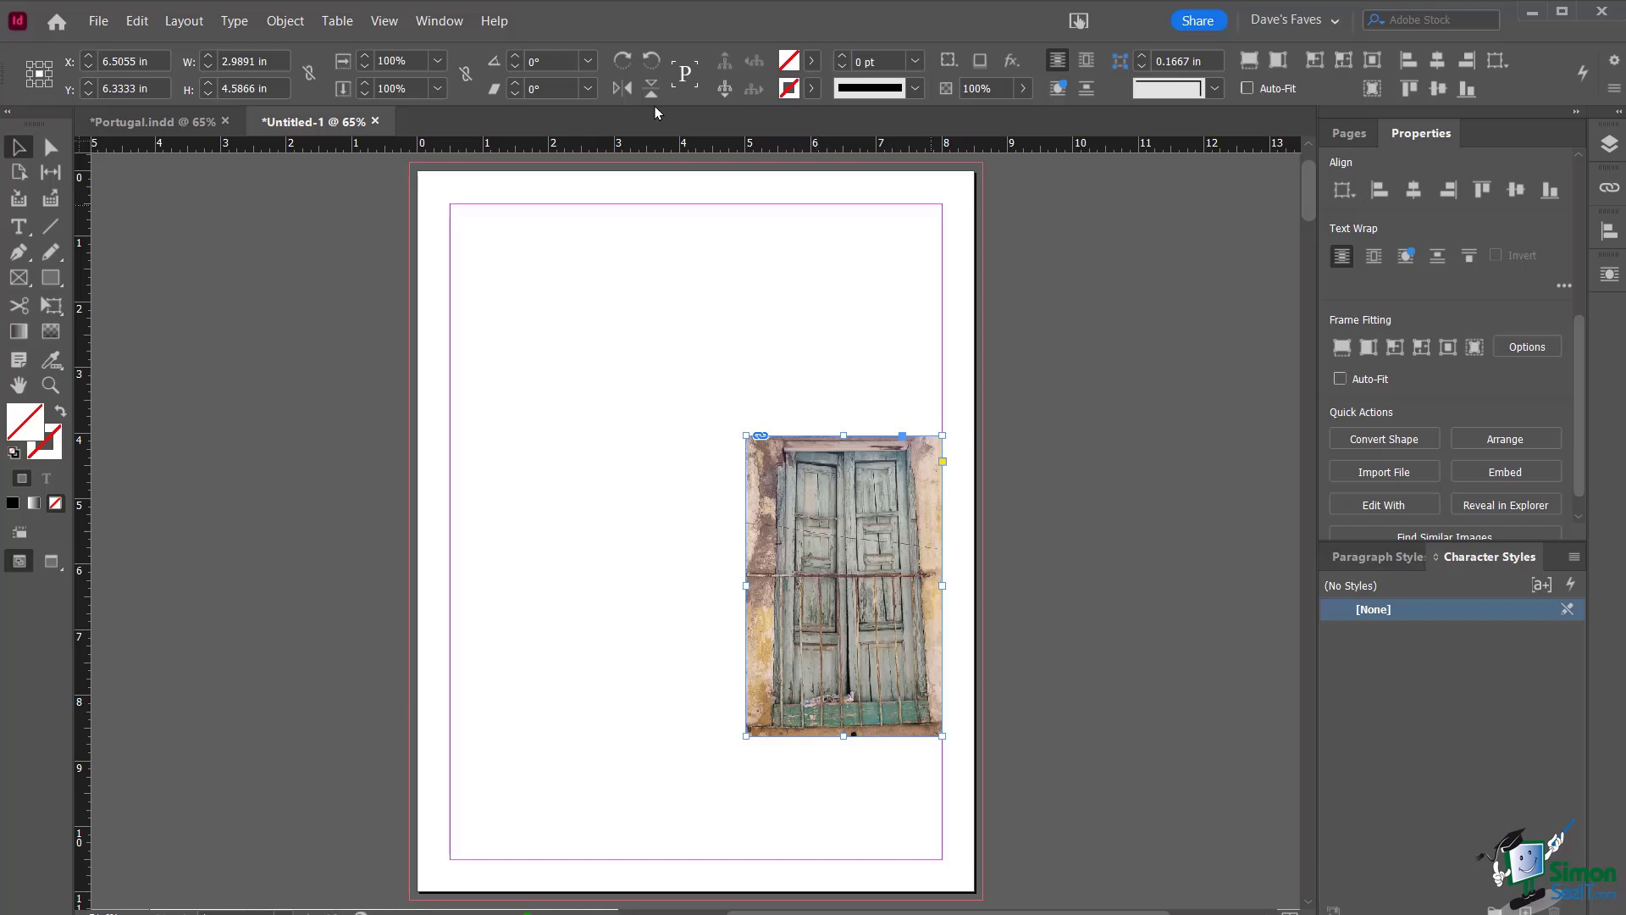
Switch to the Portugal document and select the riverside city photo on the page 4 History spread
left_click(131, 123)
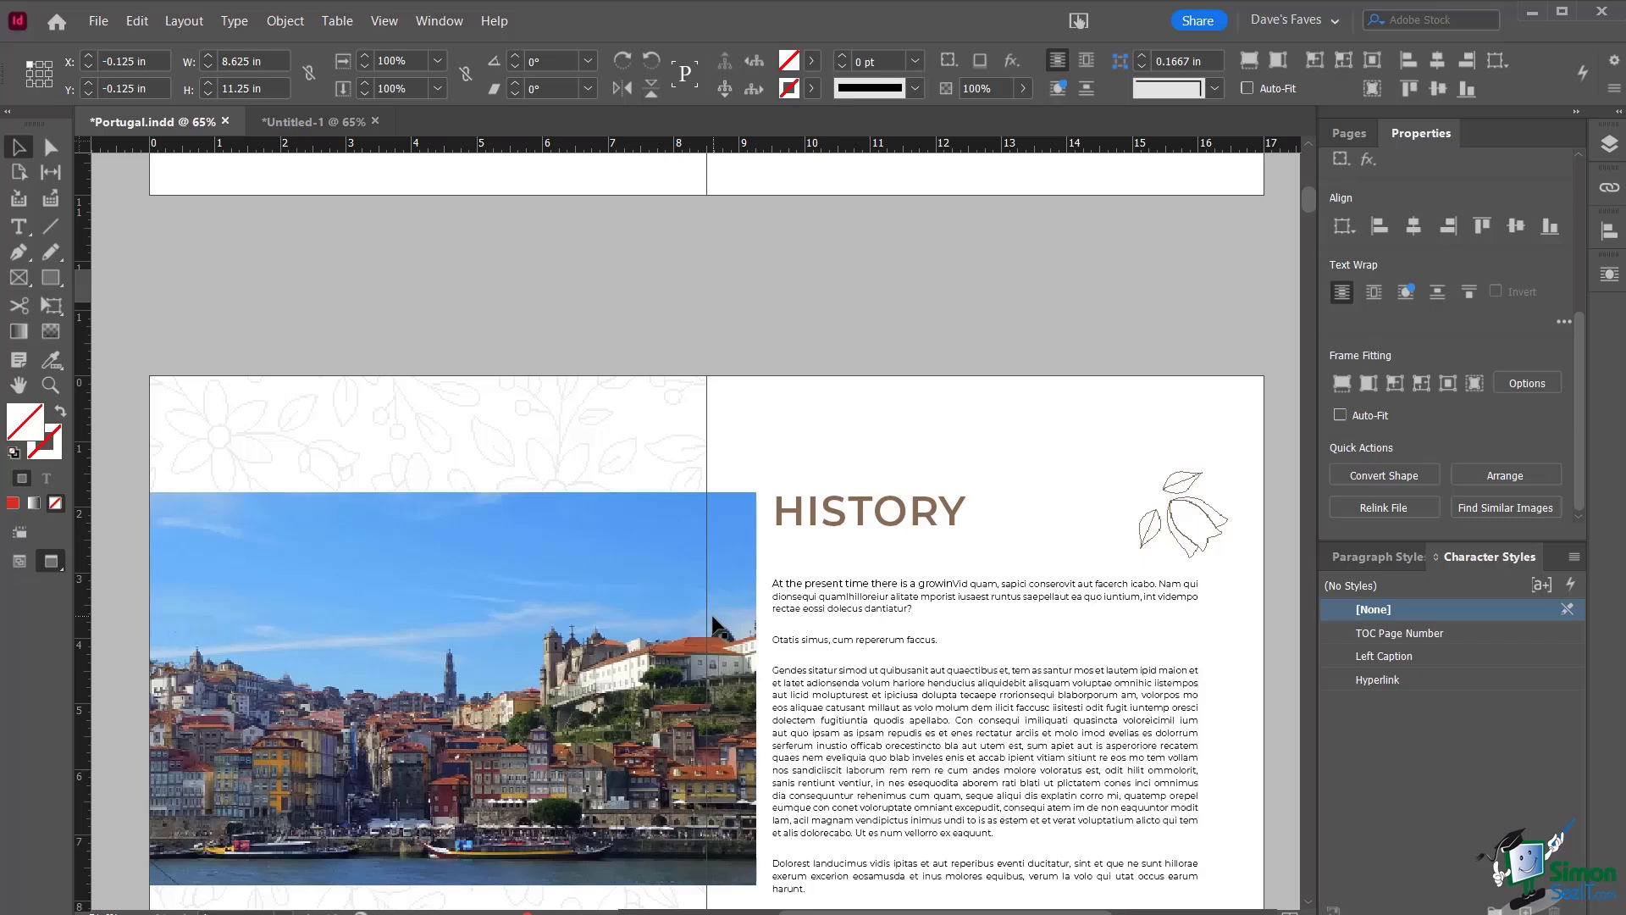
scroll(712, 616, "down", 4)
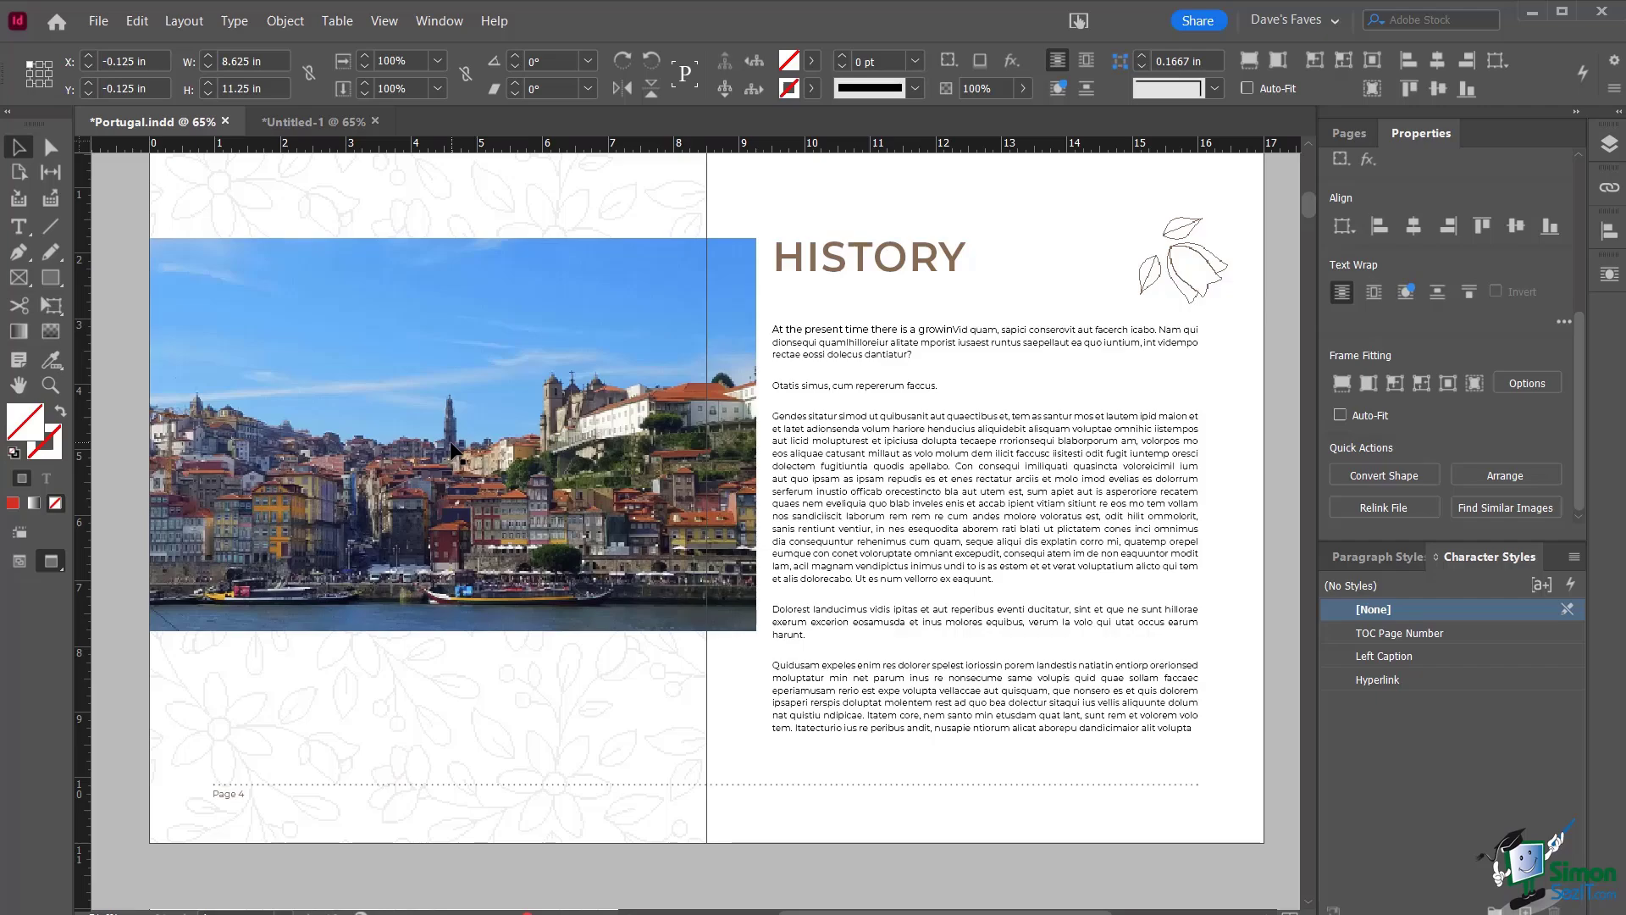
scroll(454, 449, "down", 10)
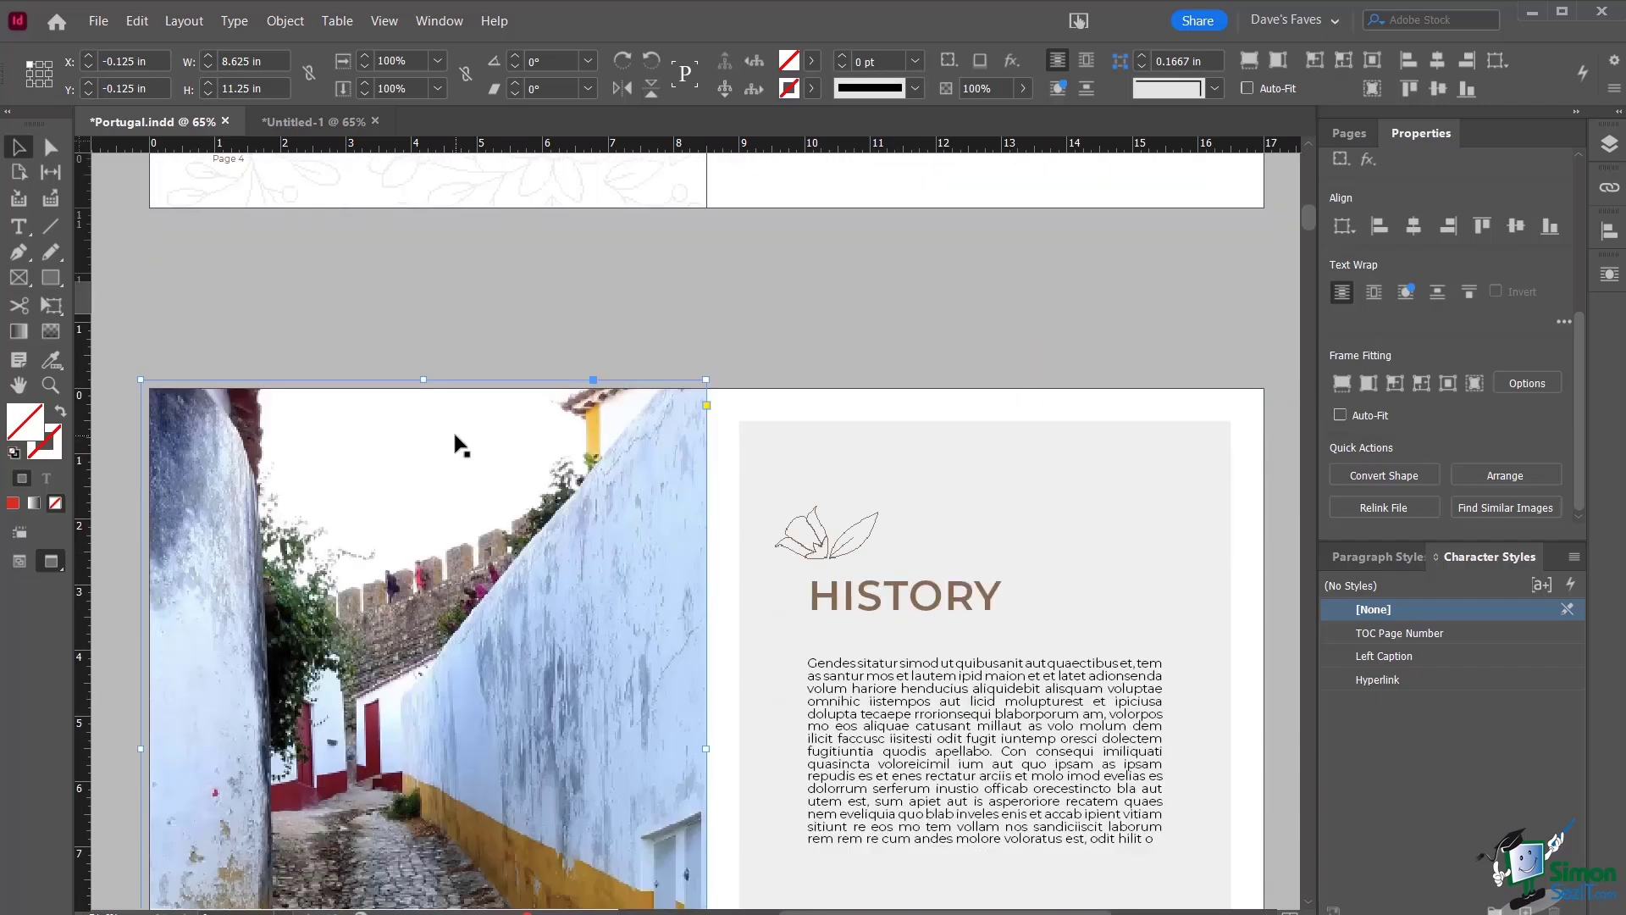
scroll(457, 444, "down", 2)
scroll(454, 443, "up", 20)
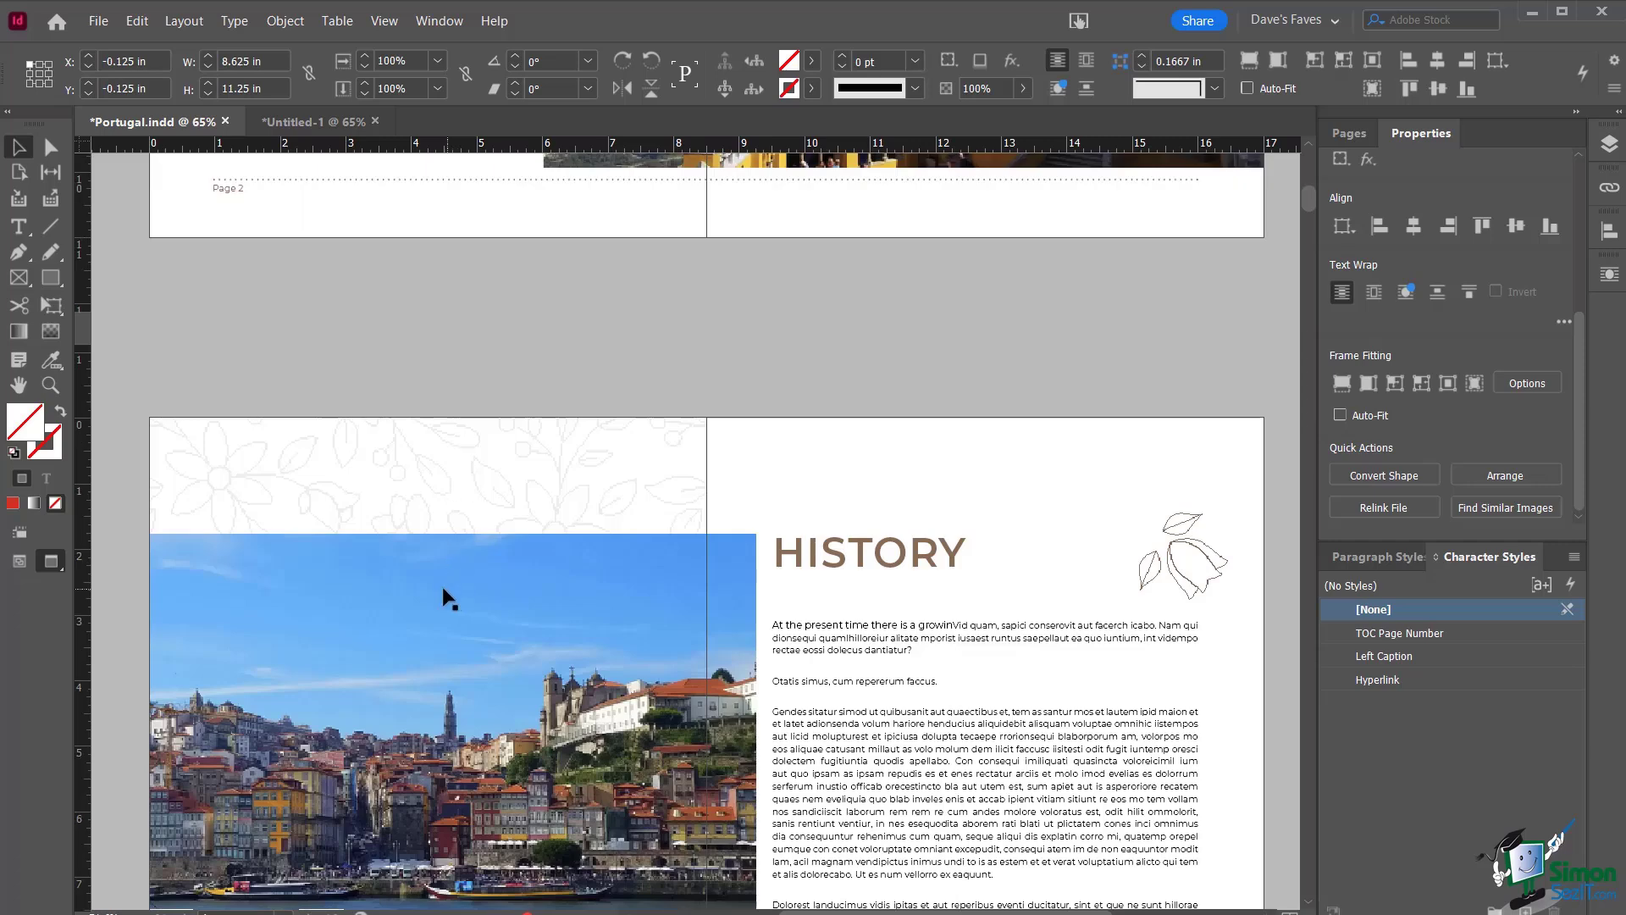
scroll(445, 597, "down", 1)
left_click(415, 542)
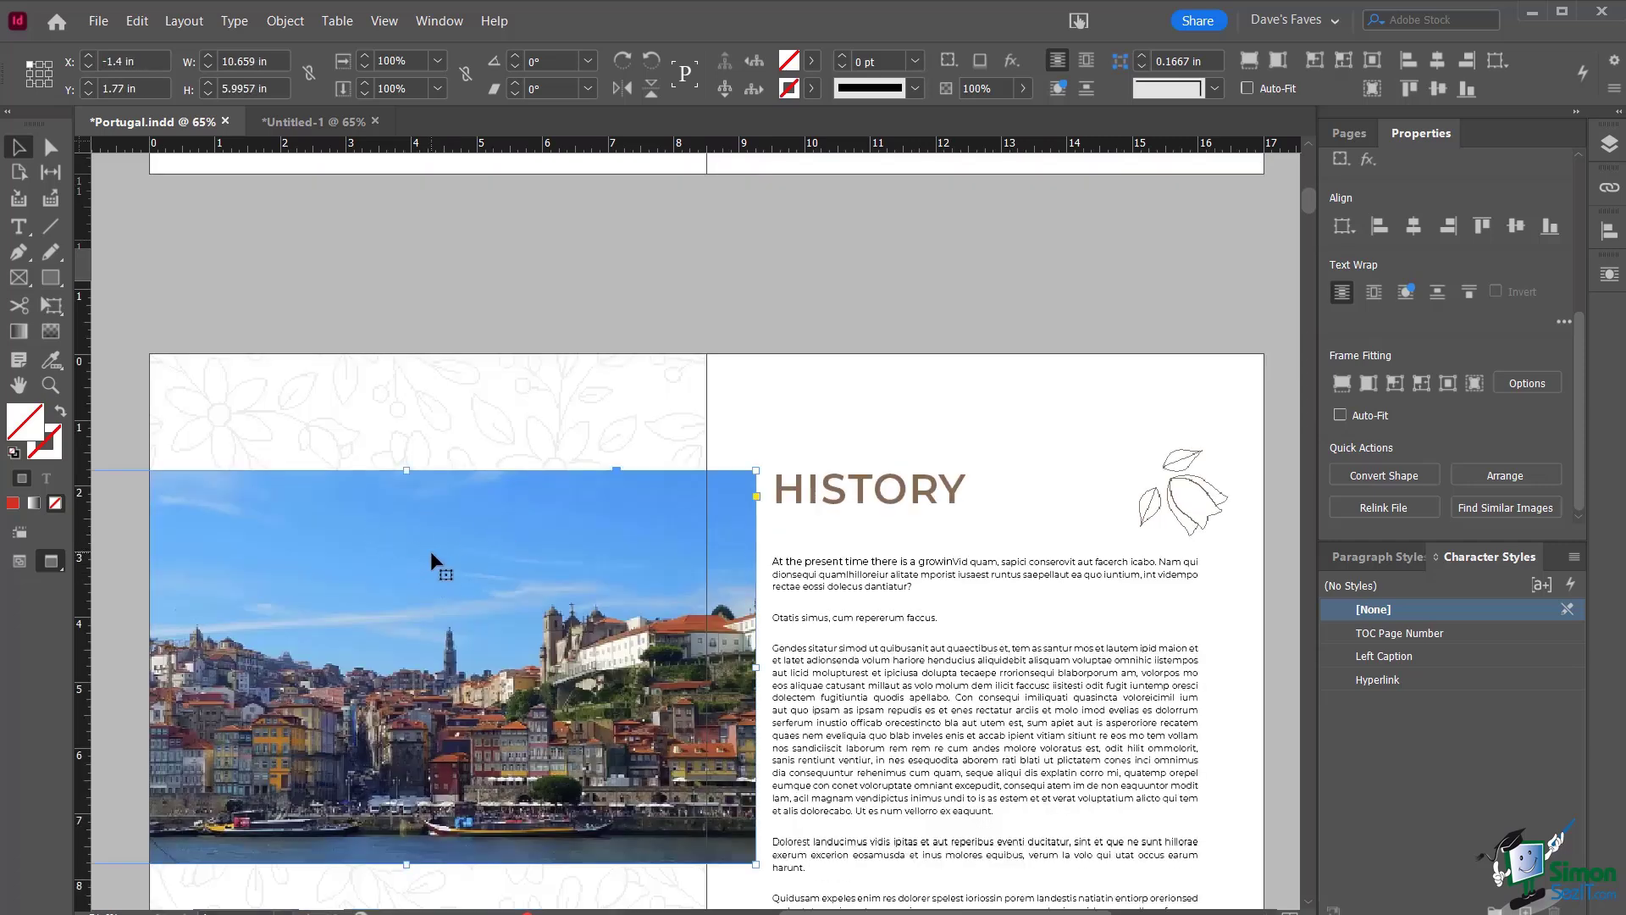
Replace the selected riverside photo with the image 20160826_111218(1) from the Images > Portugal folder, using Place with Replace Selected Item enabled
left_click(98, 20)
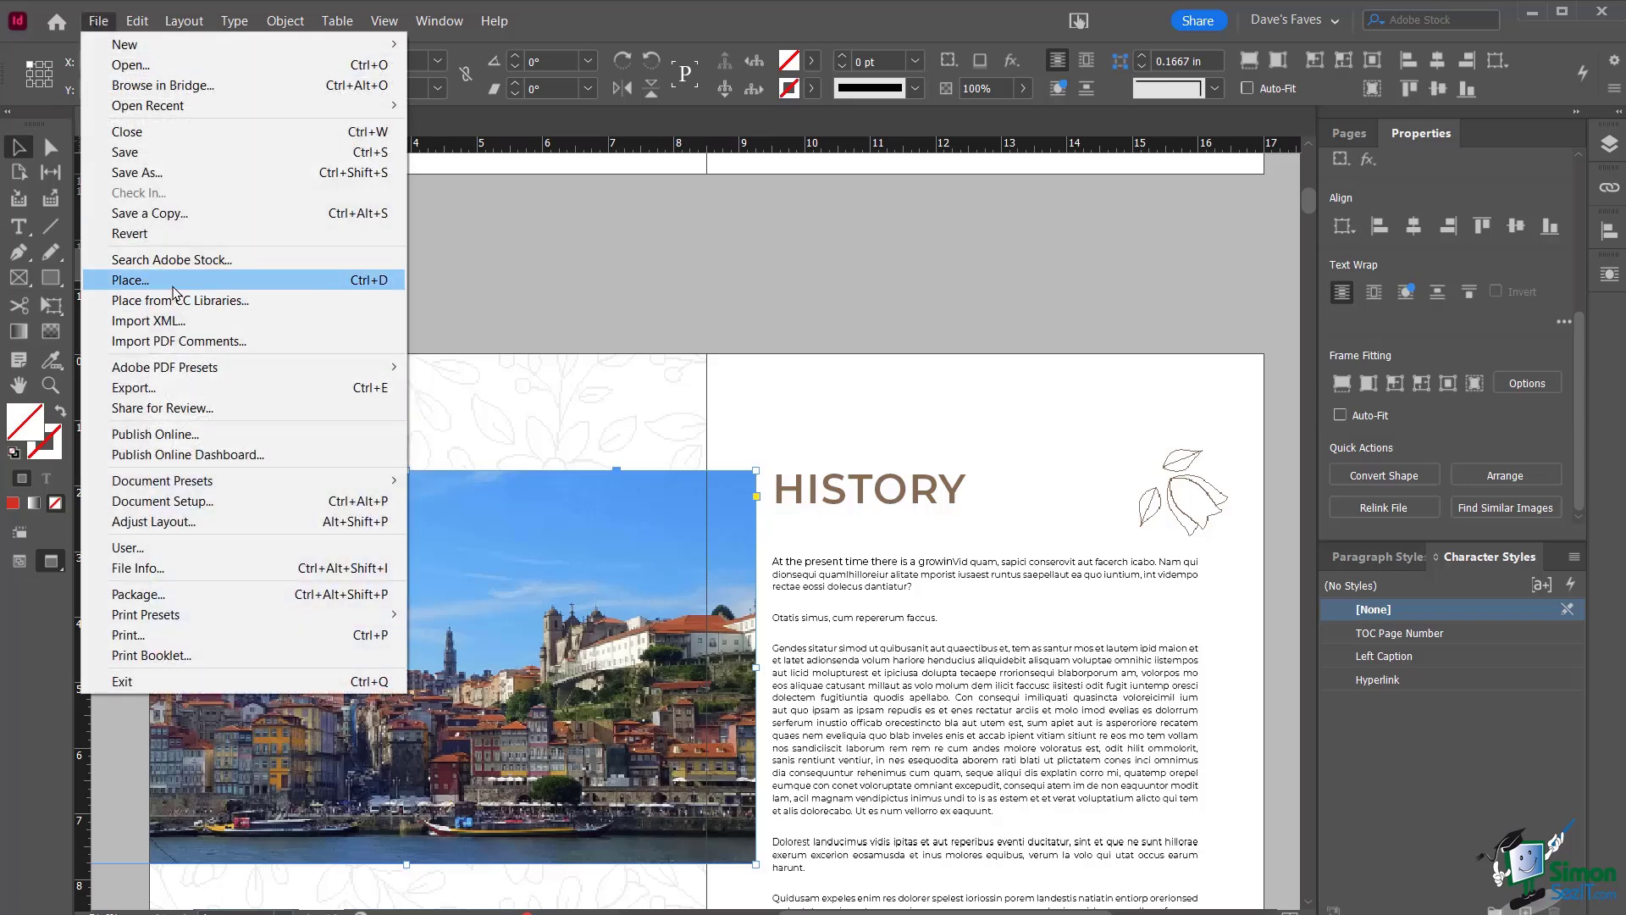
left_click(174, 284)
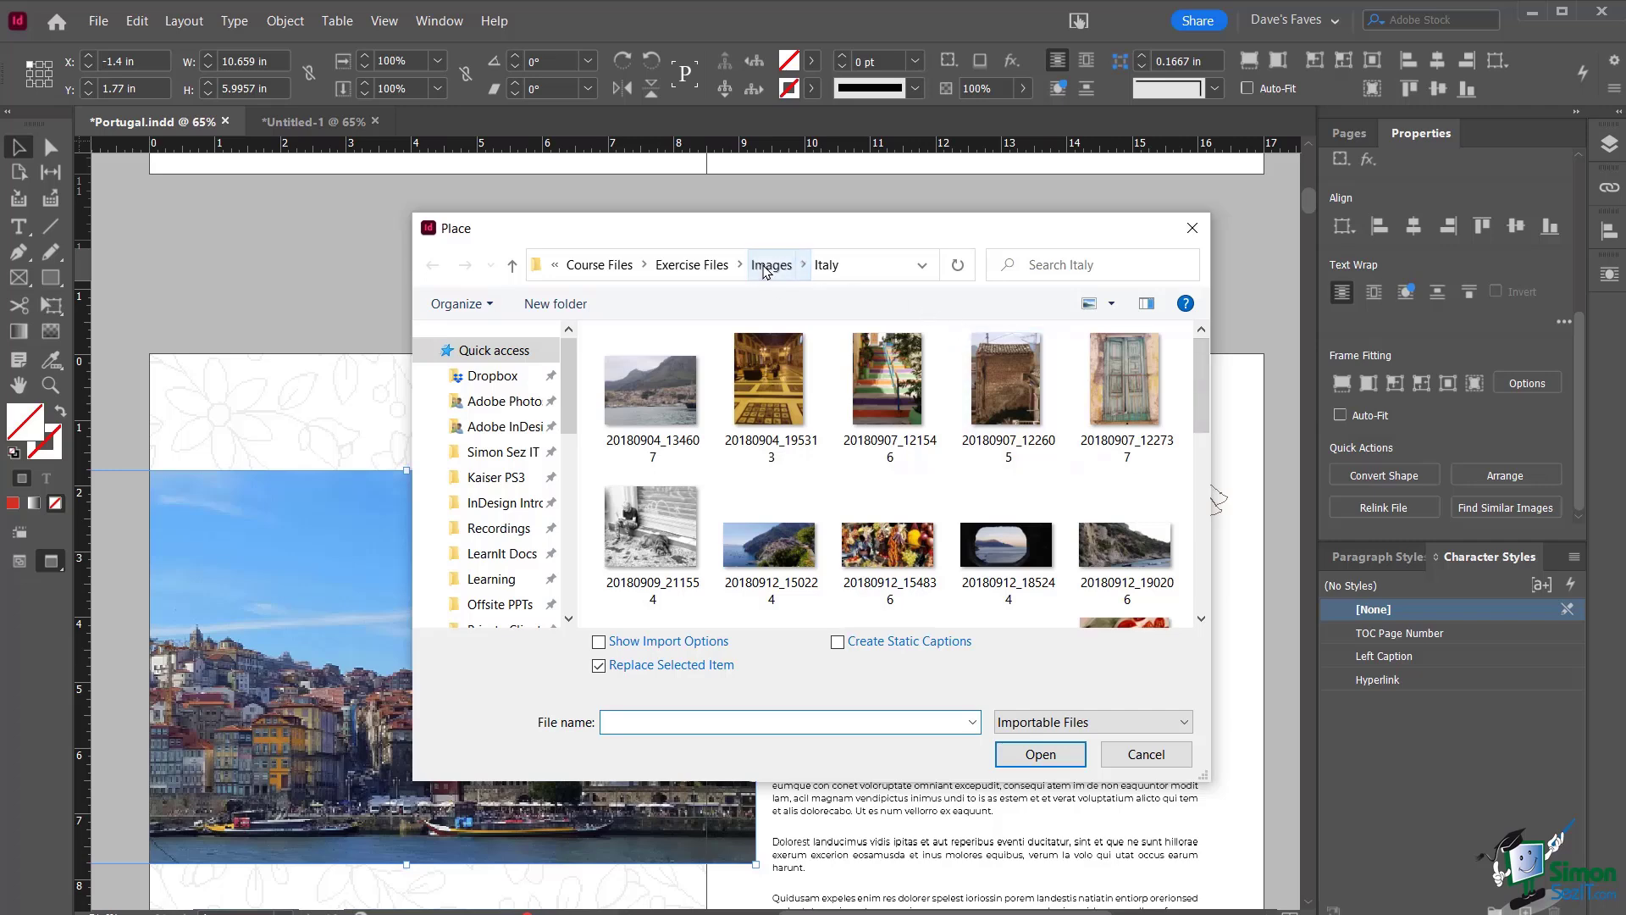
left_click(771, 265)
double_click(696, 398)
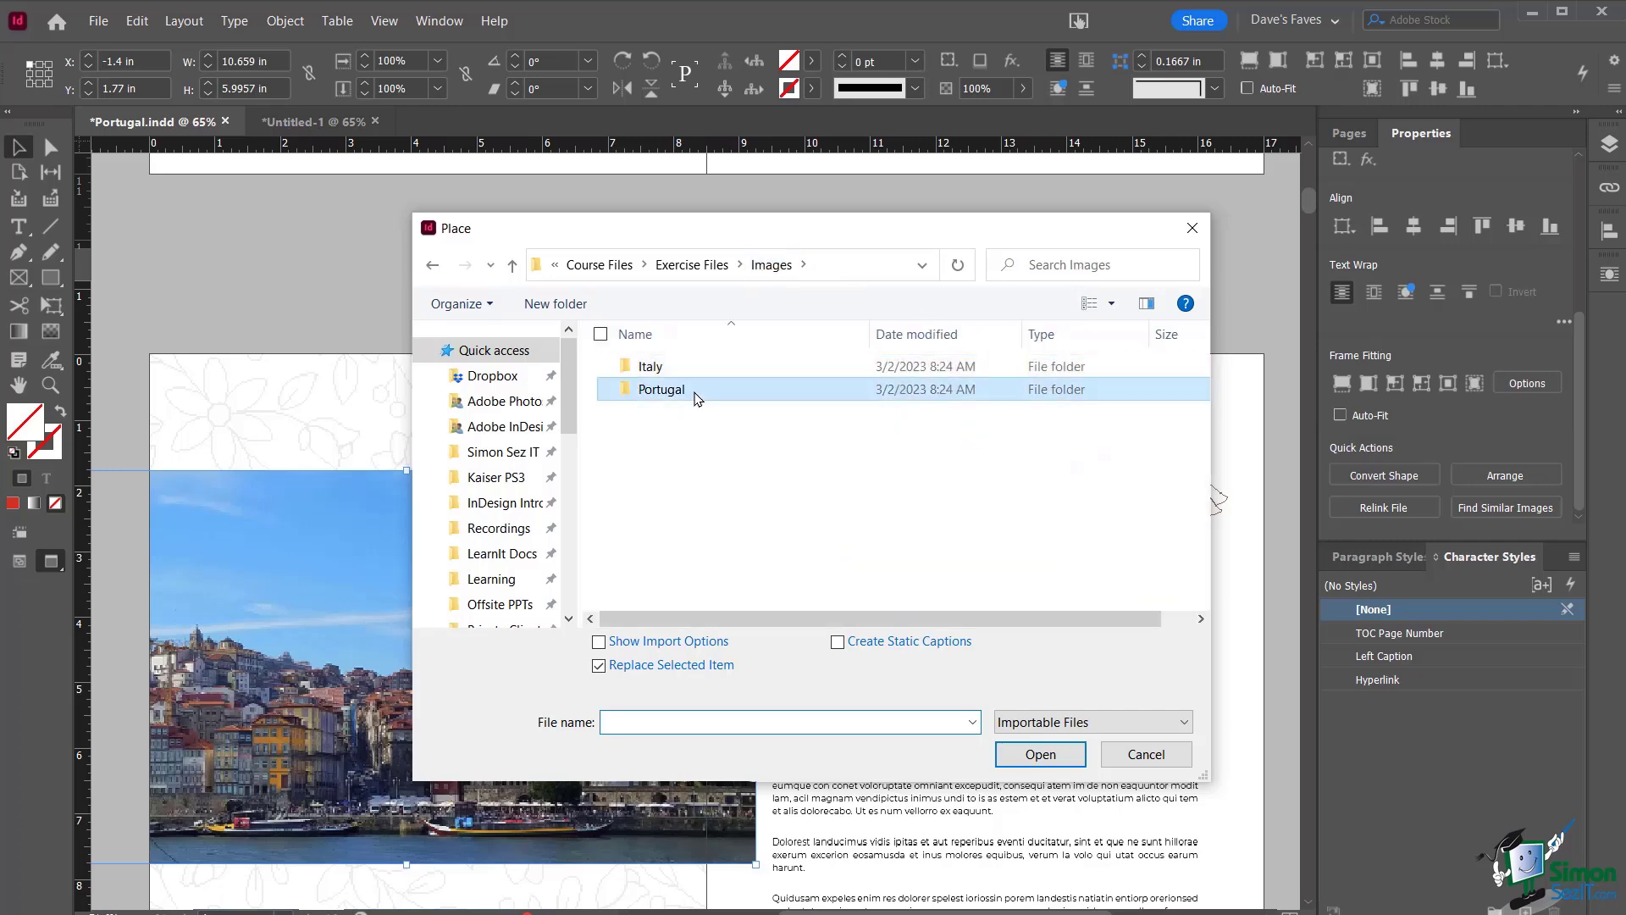
mouse_move(1200, 423)
left_mouse_down()
mouse_move(1199, 562)
mouse_move(1192, 419)
left_mouse_up()
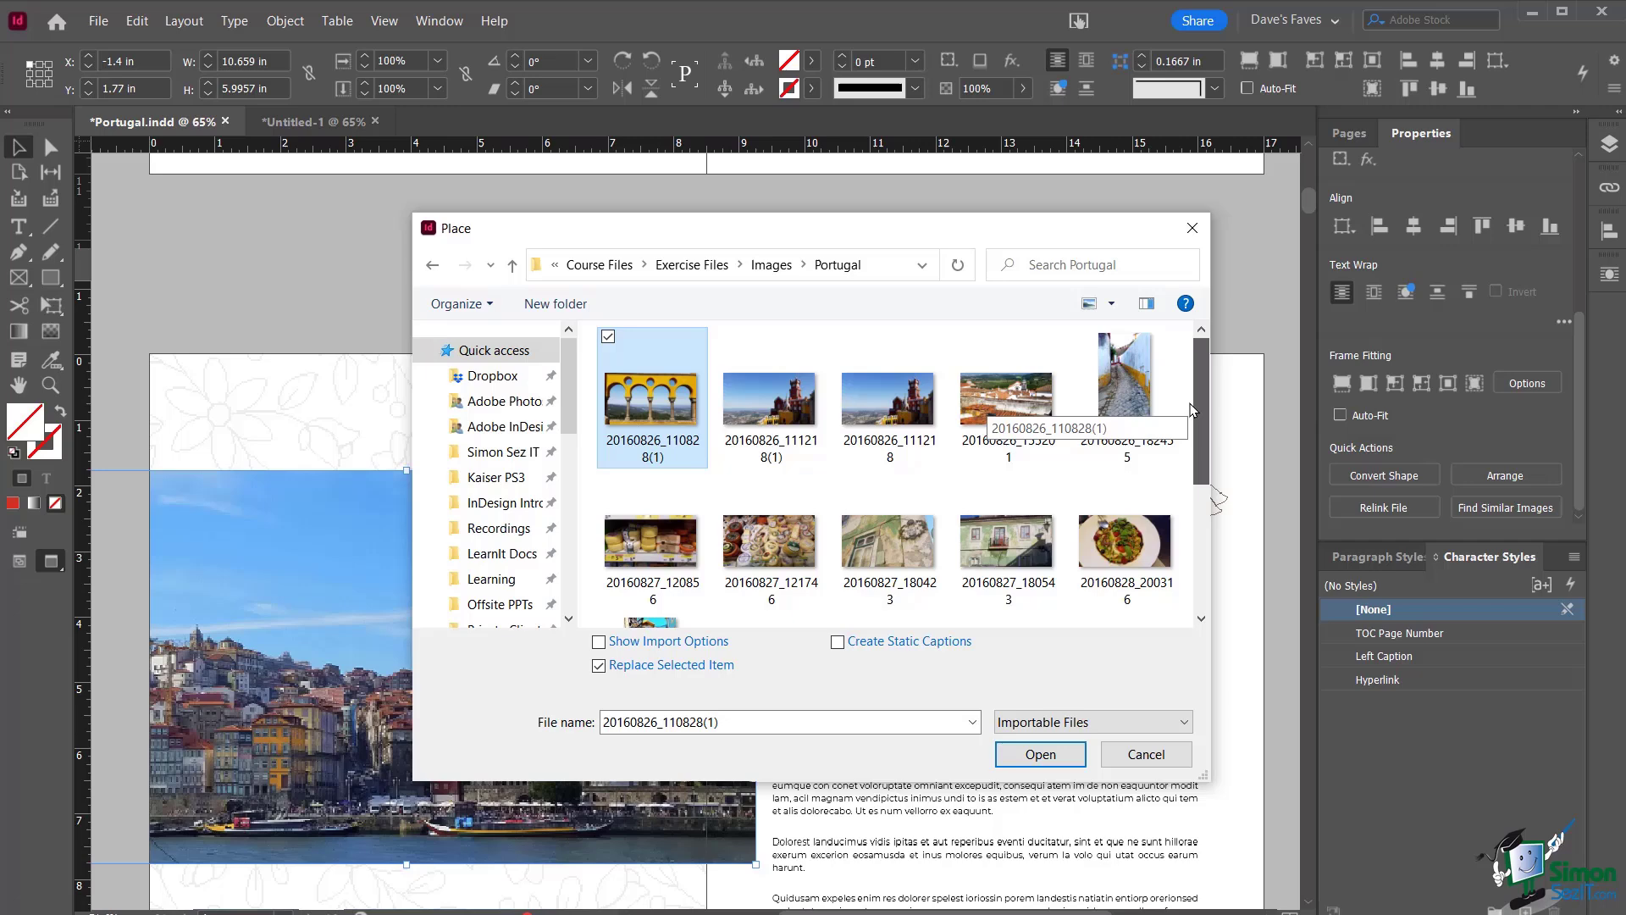
double_click(765, 413)
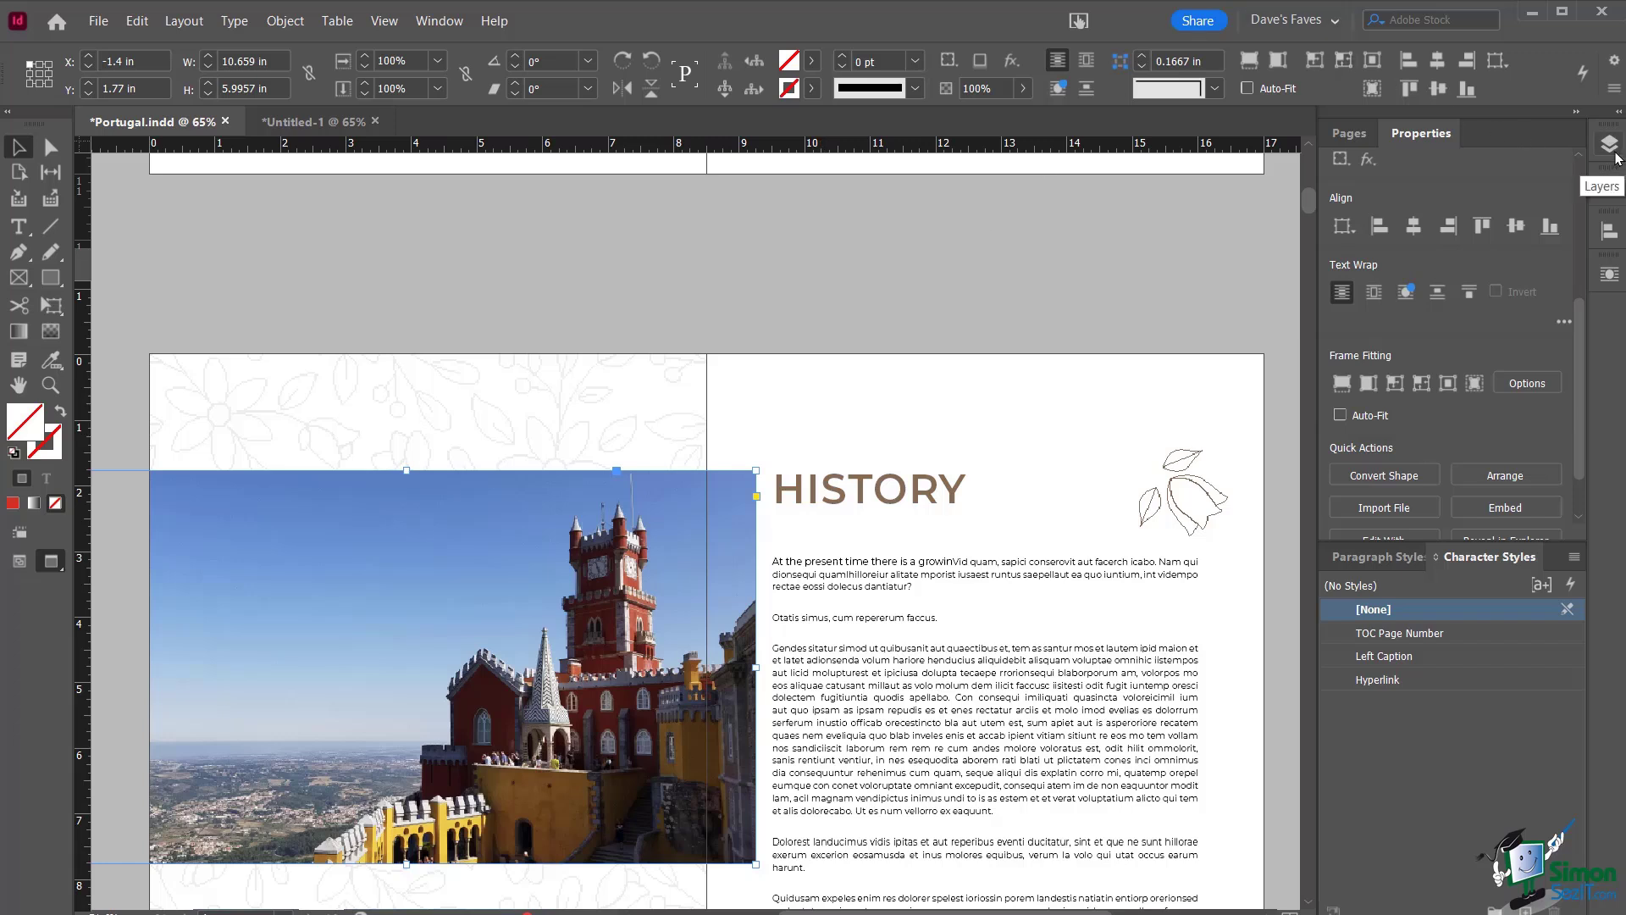
Show the document's links and examine the entry for the replacement image 20160826_111218(1).jpg
left_click(1614, 193)
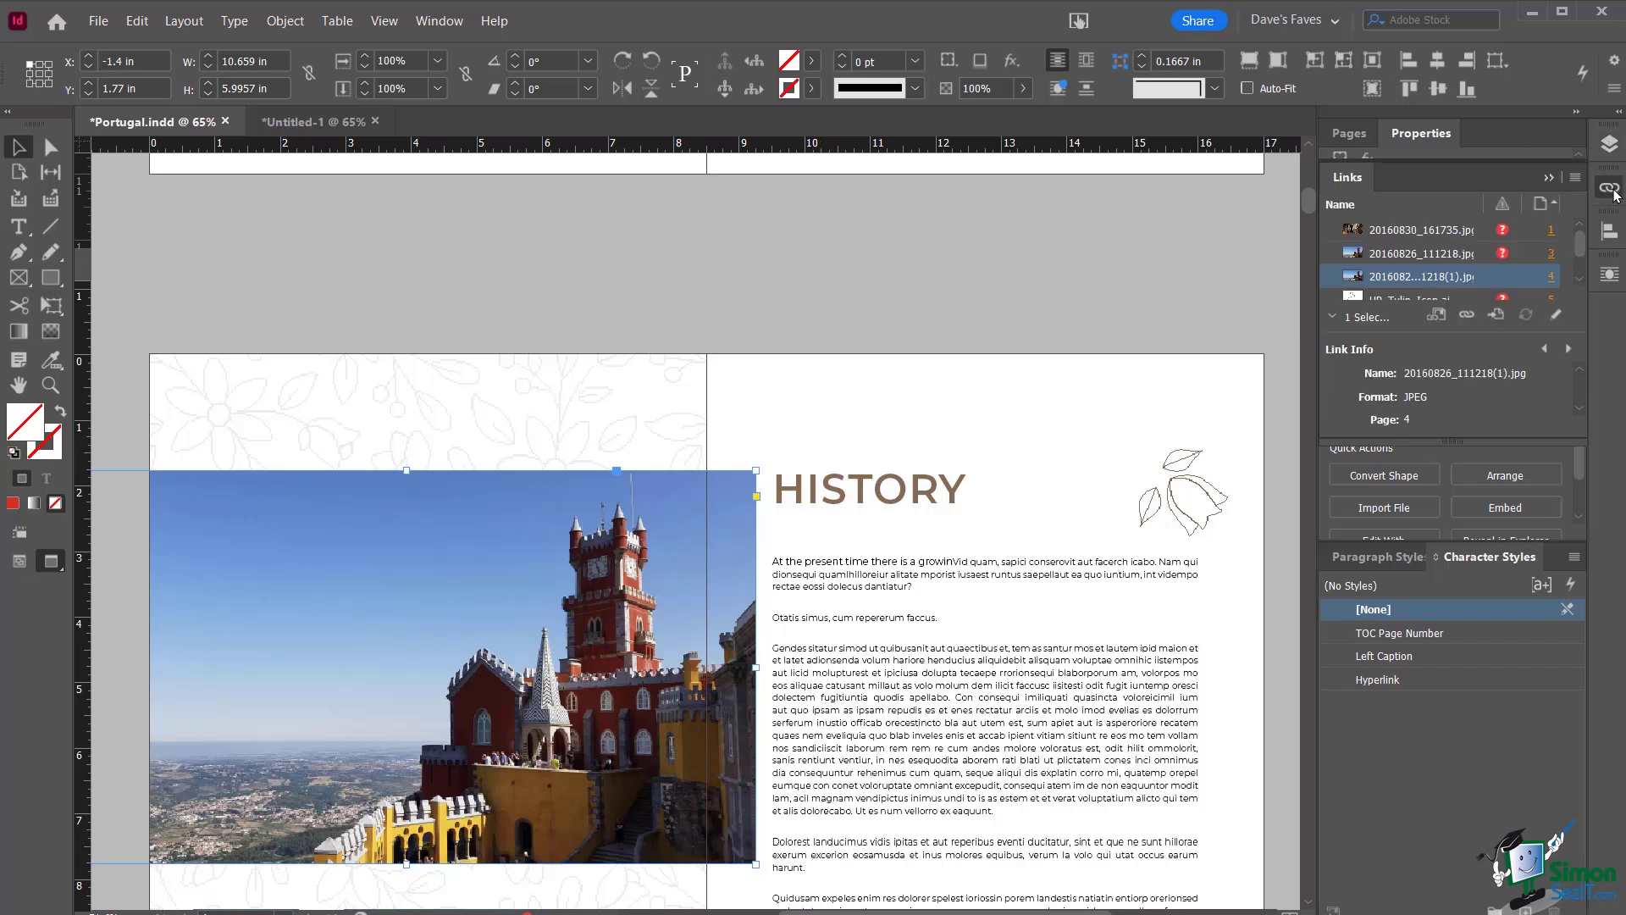
left_click(449, 19)
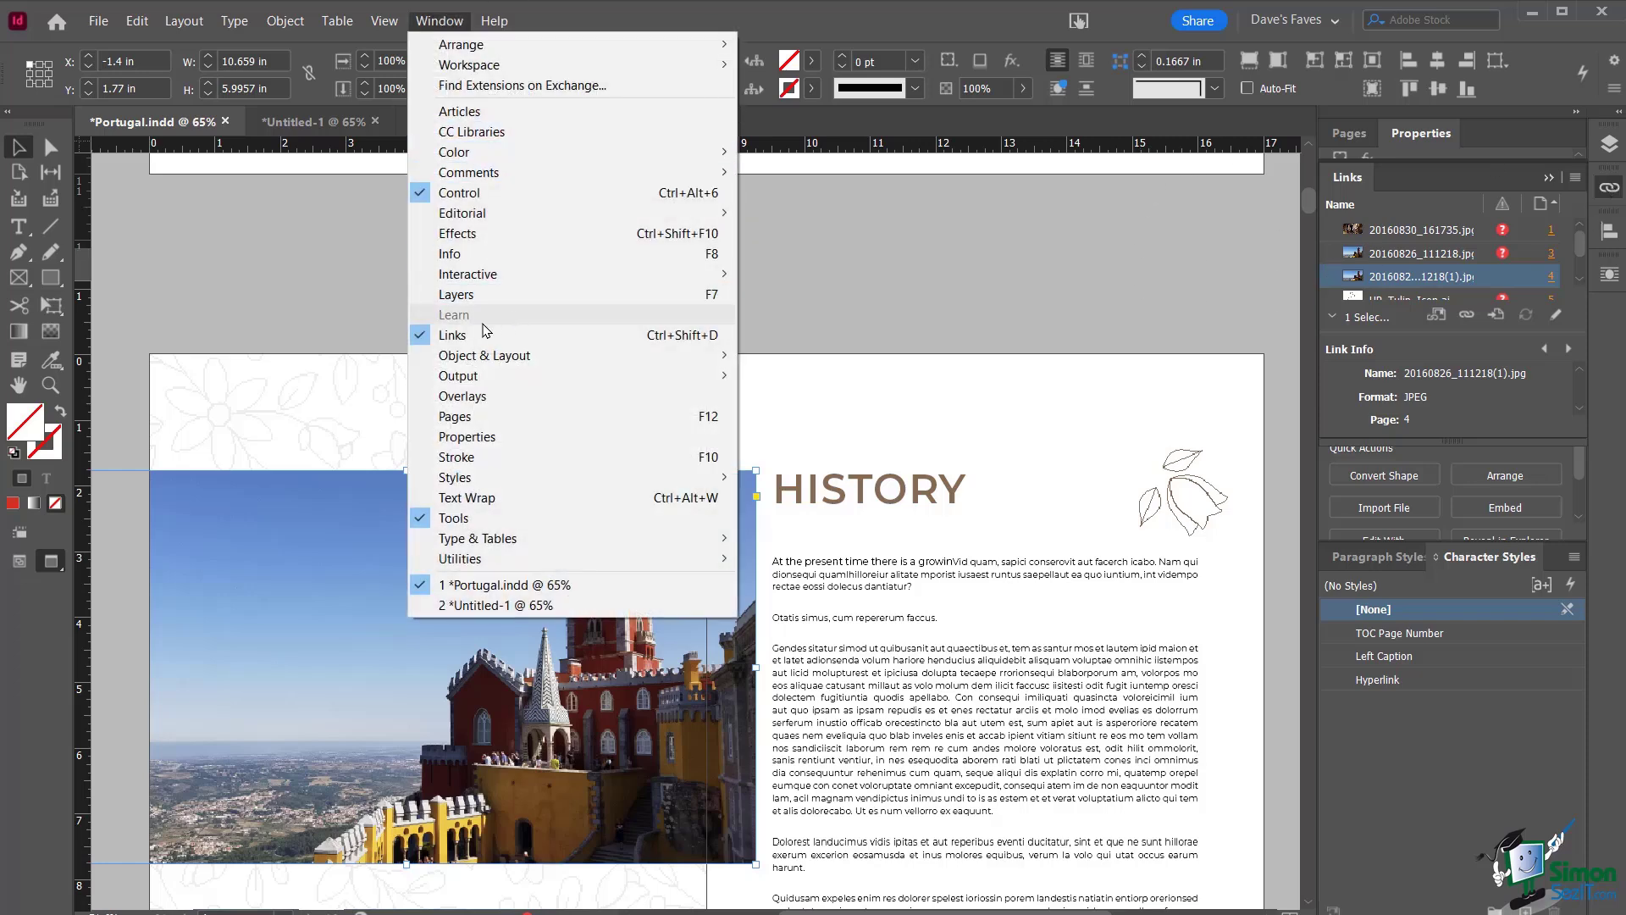
left_click(1414, 276)
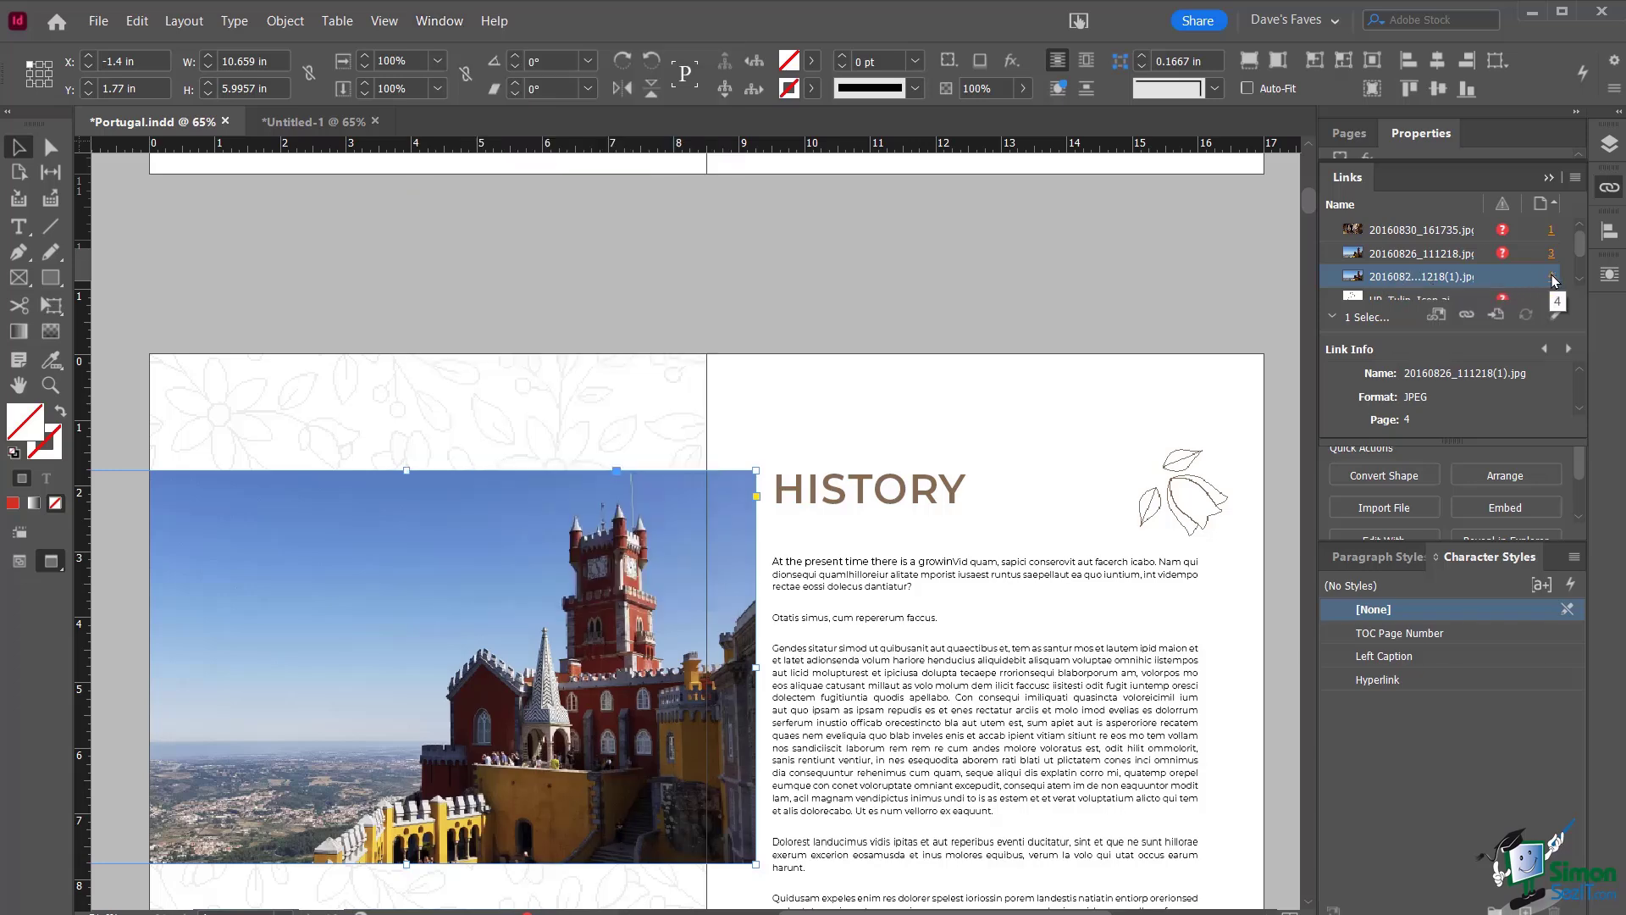
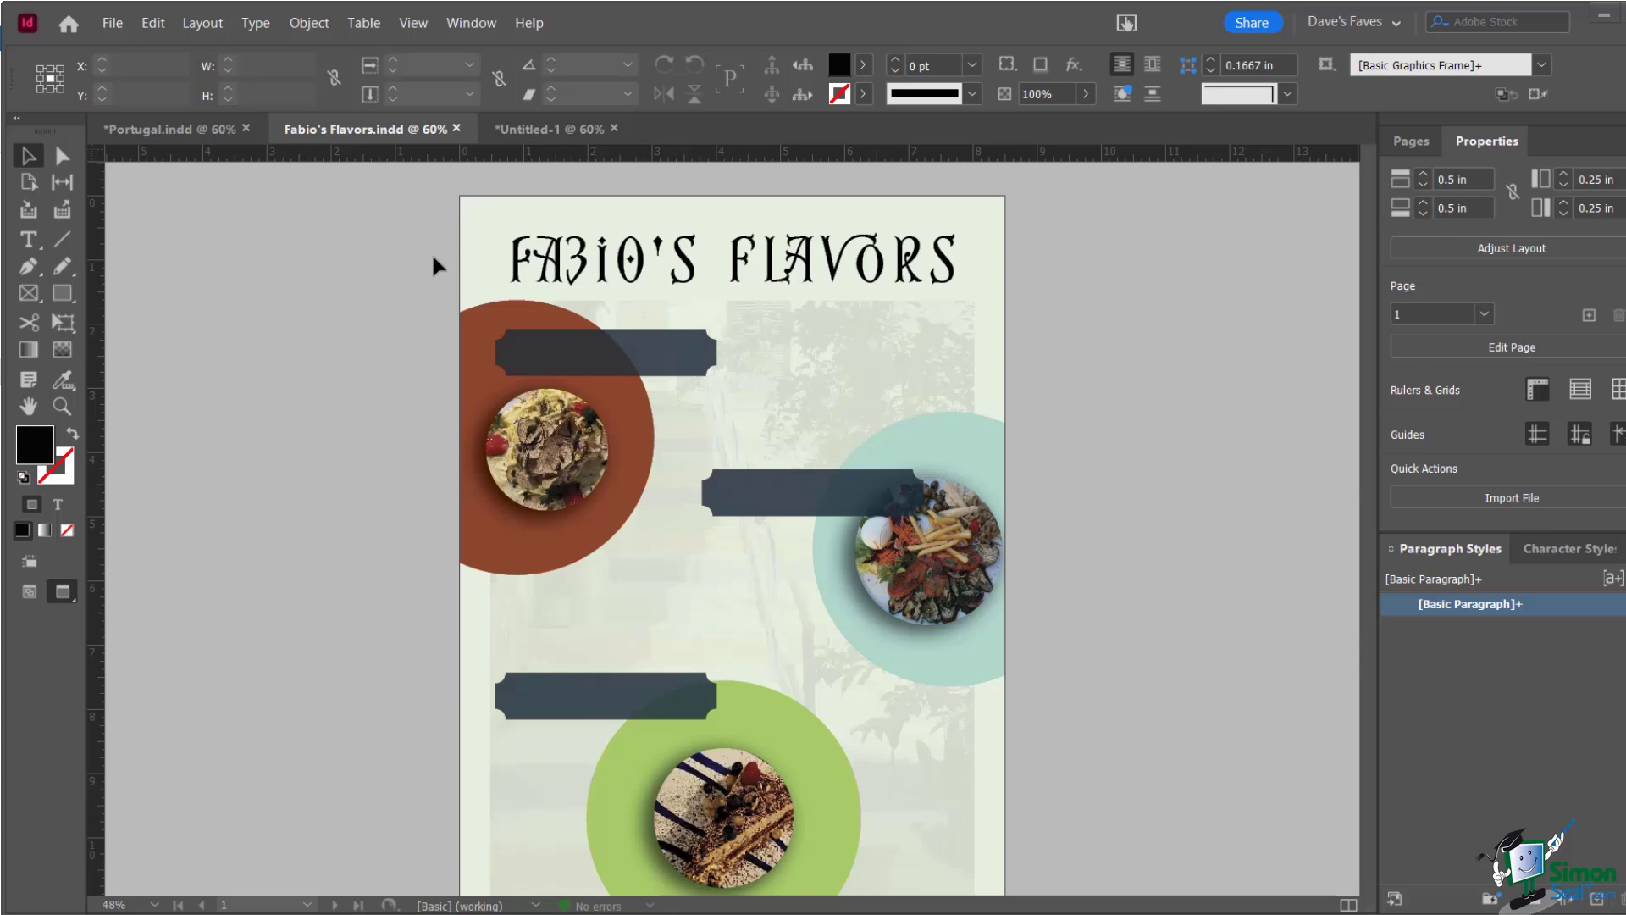
Switch to the Portugal document and examine the History text frame on the page 4 spread by selecting it
key("ctrl+alt+5")
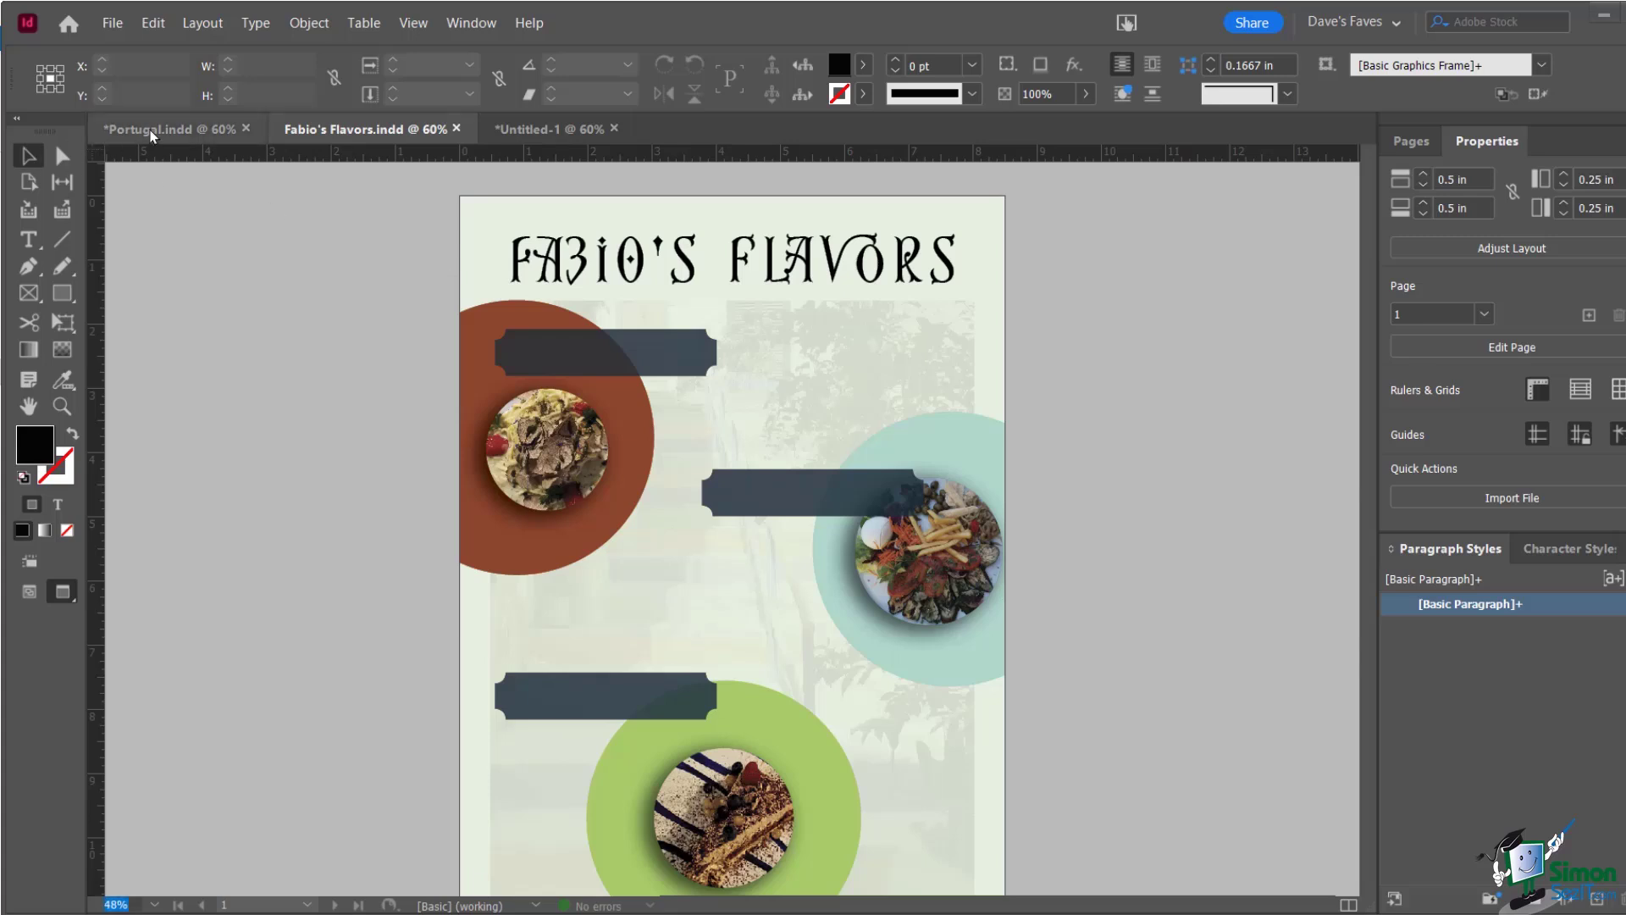
left_click(155, 130)
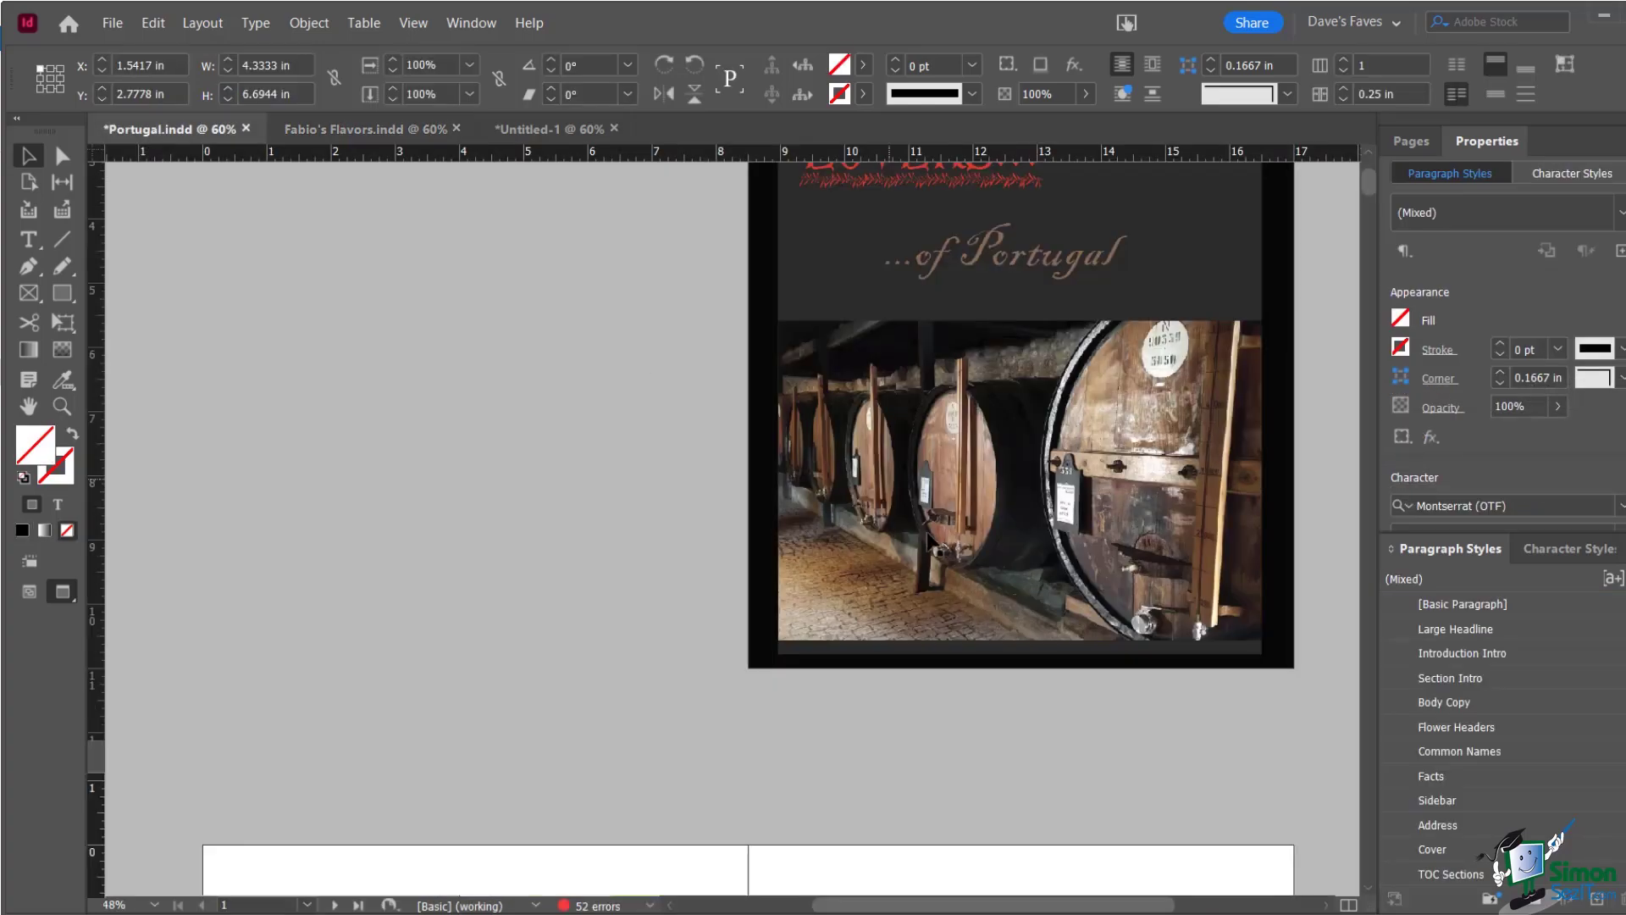
scroll(913, 724, "down", 3)
scroll(913, 724, "down", 10)
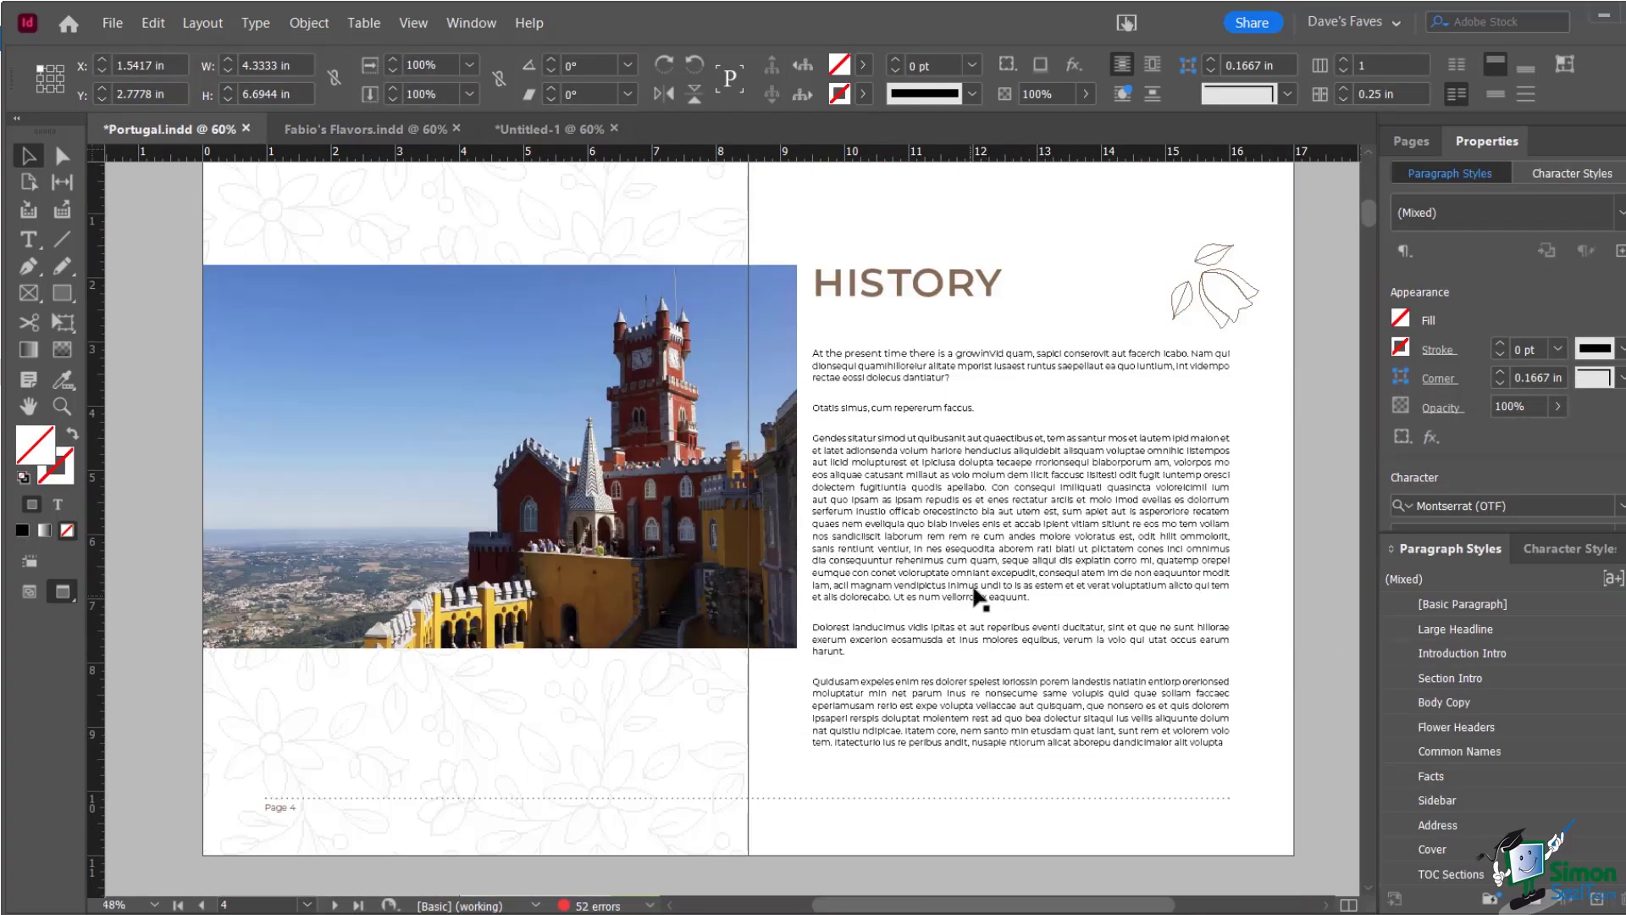
left_click(975, 590)
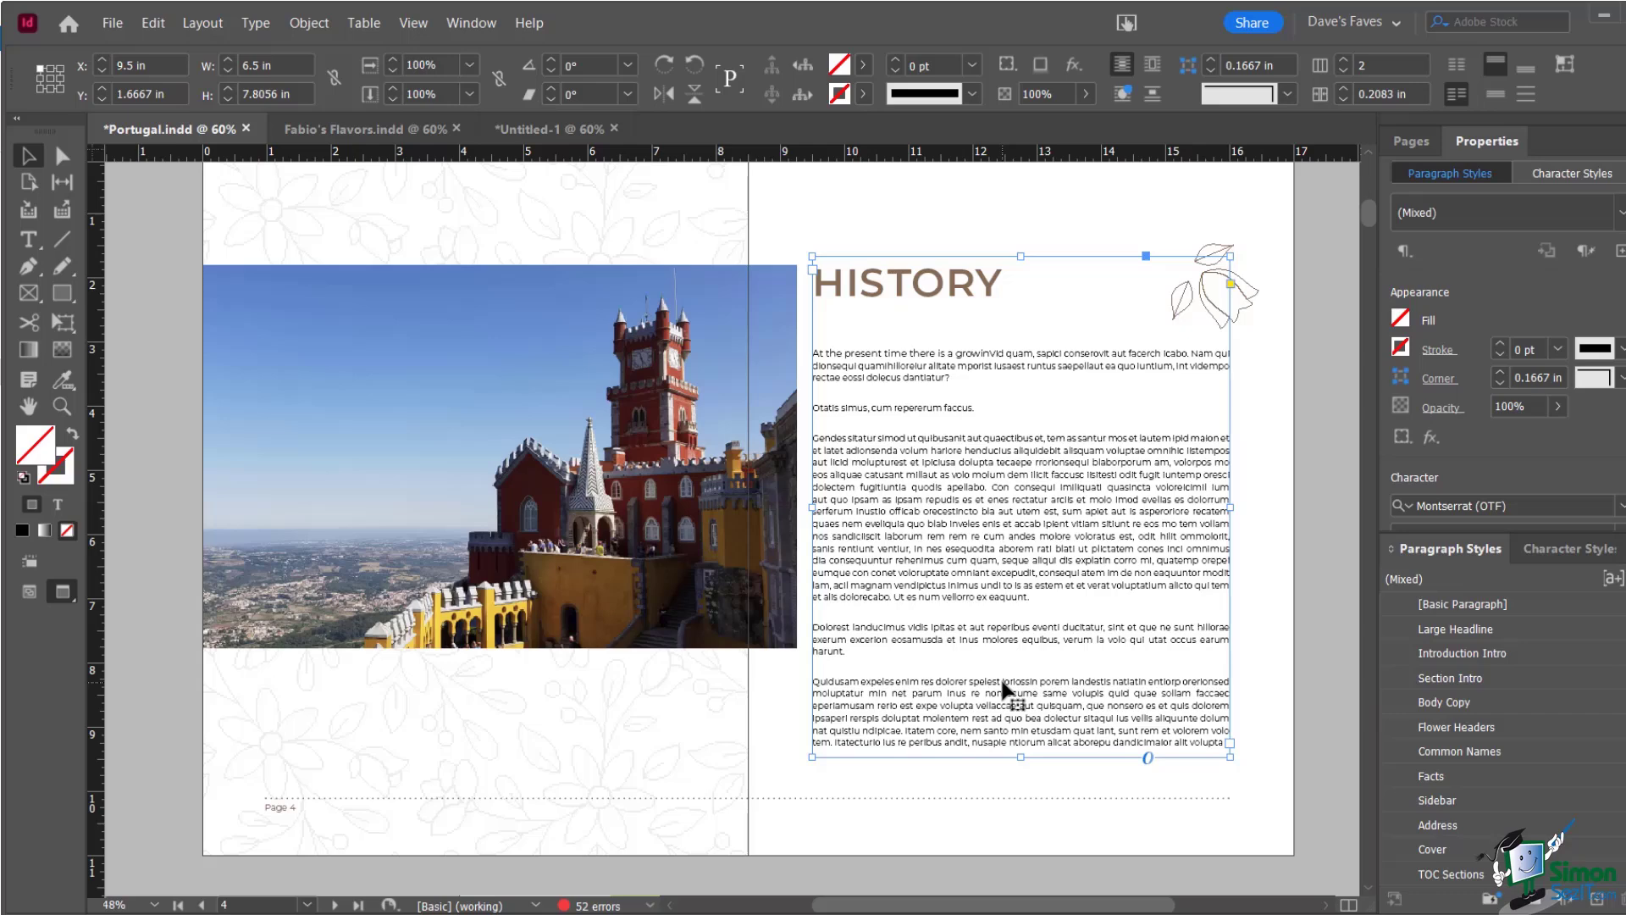
Switch to the Untitled-1 document and draw a text frame about 1.9 in high along the top margin, spanning the full width between side margins
left_click(354, 133)
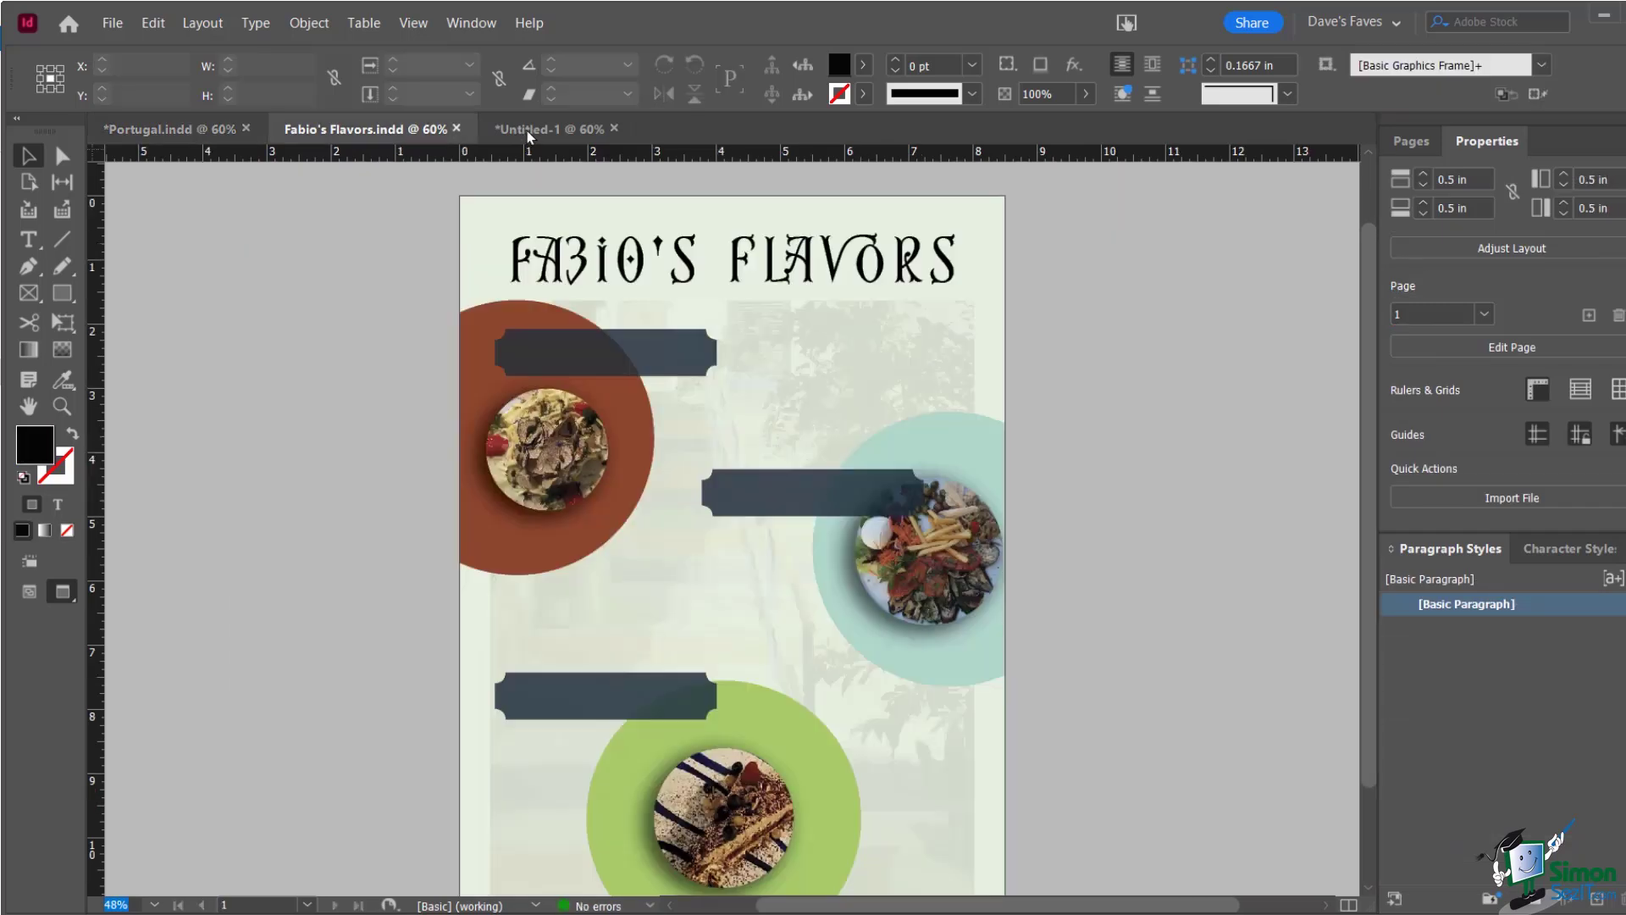
left_click(527, 131)
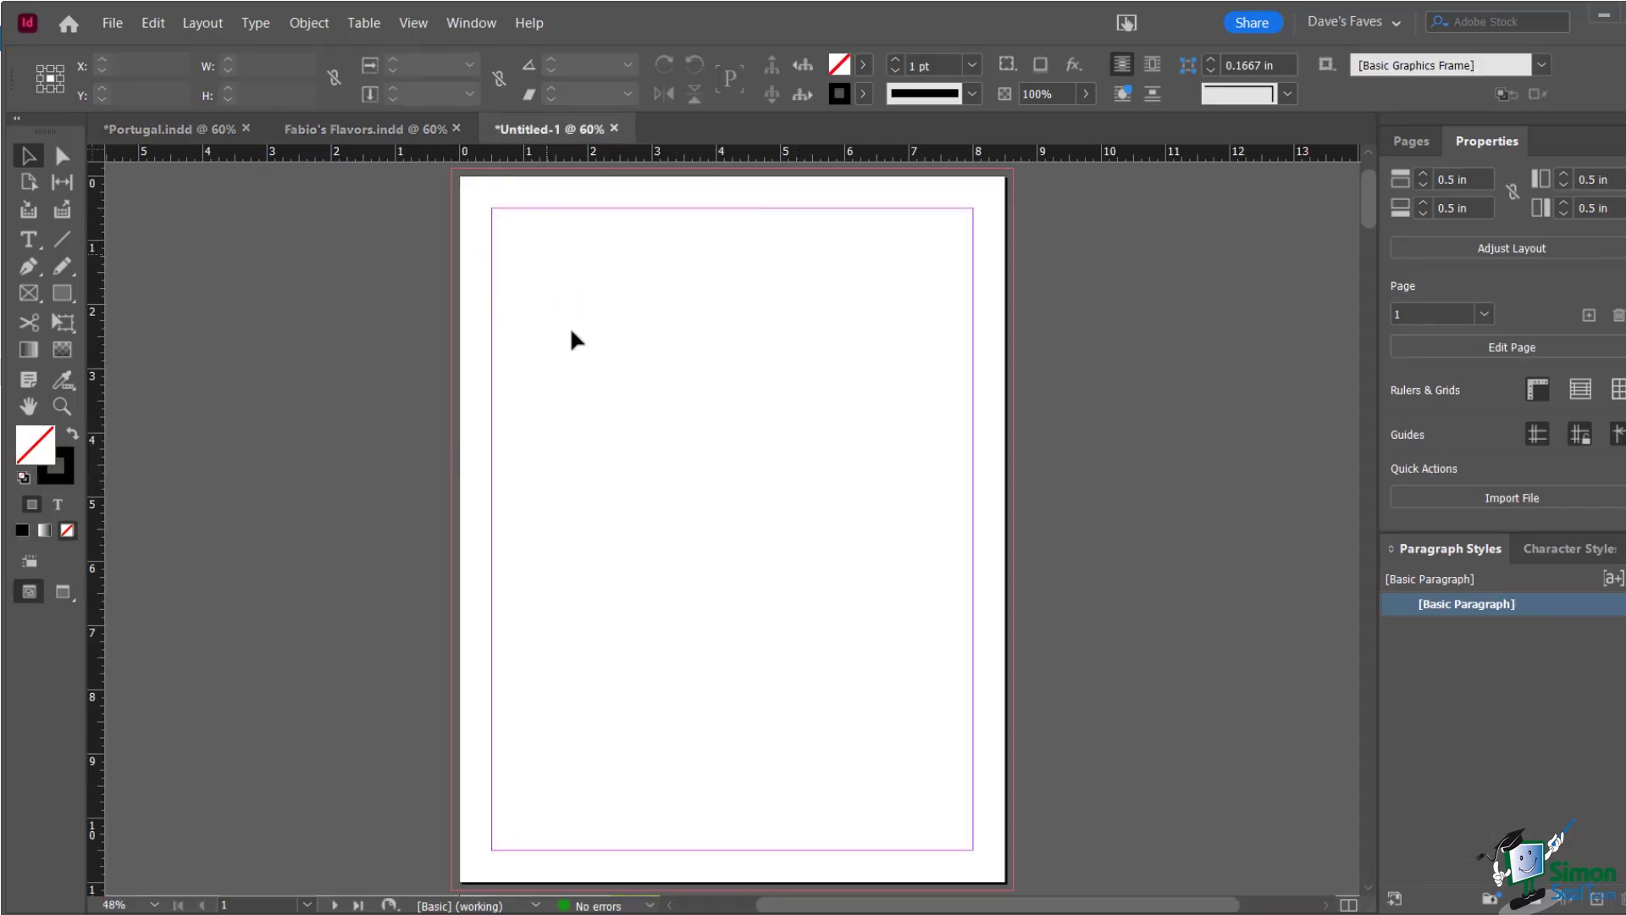
key("ctrl+d")
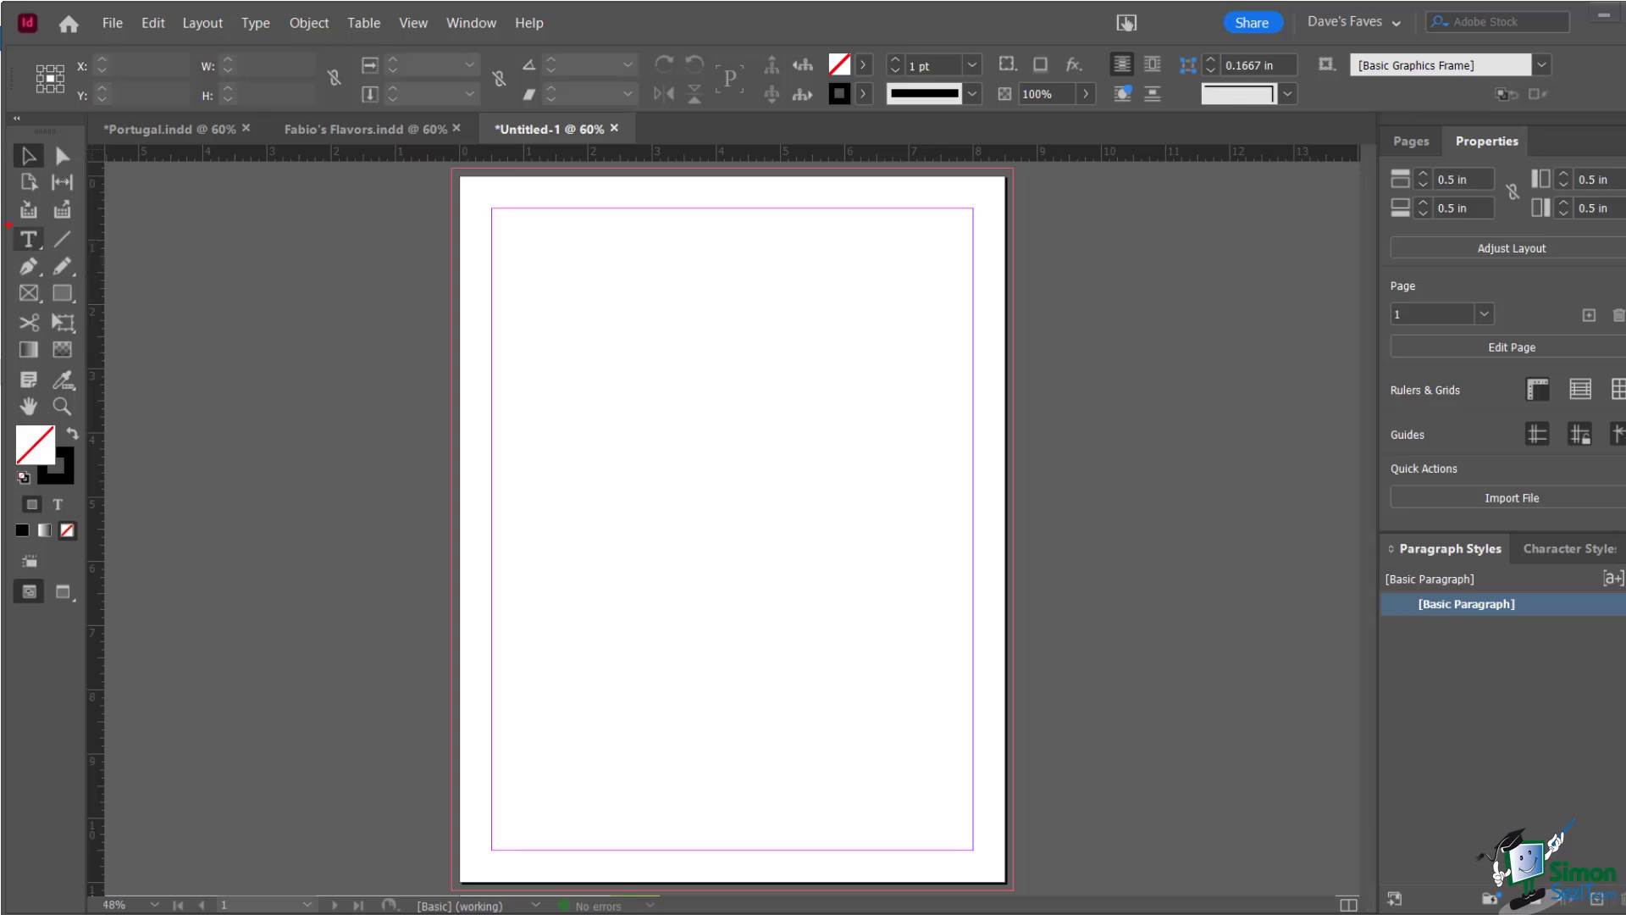
left_click(28, 240)
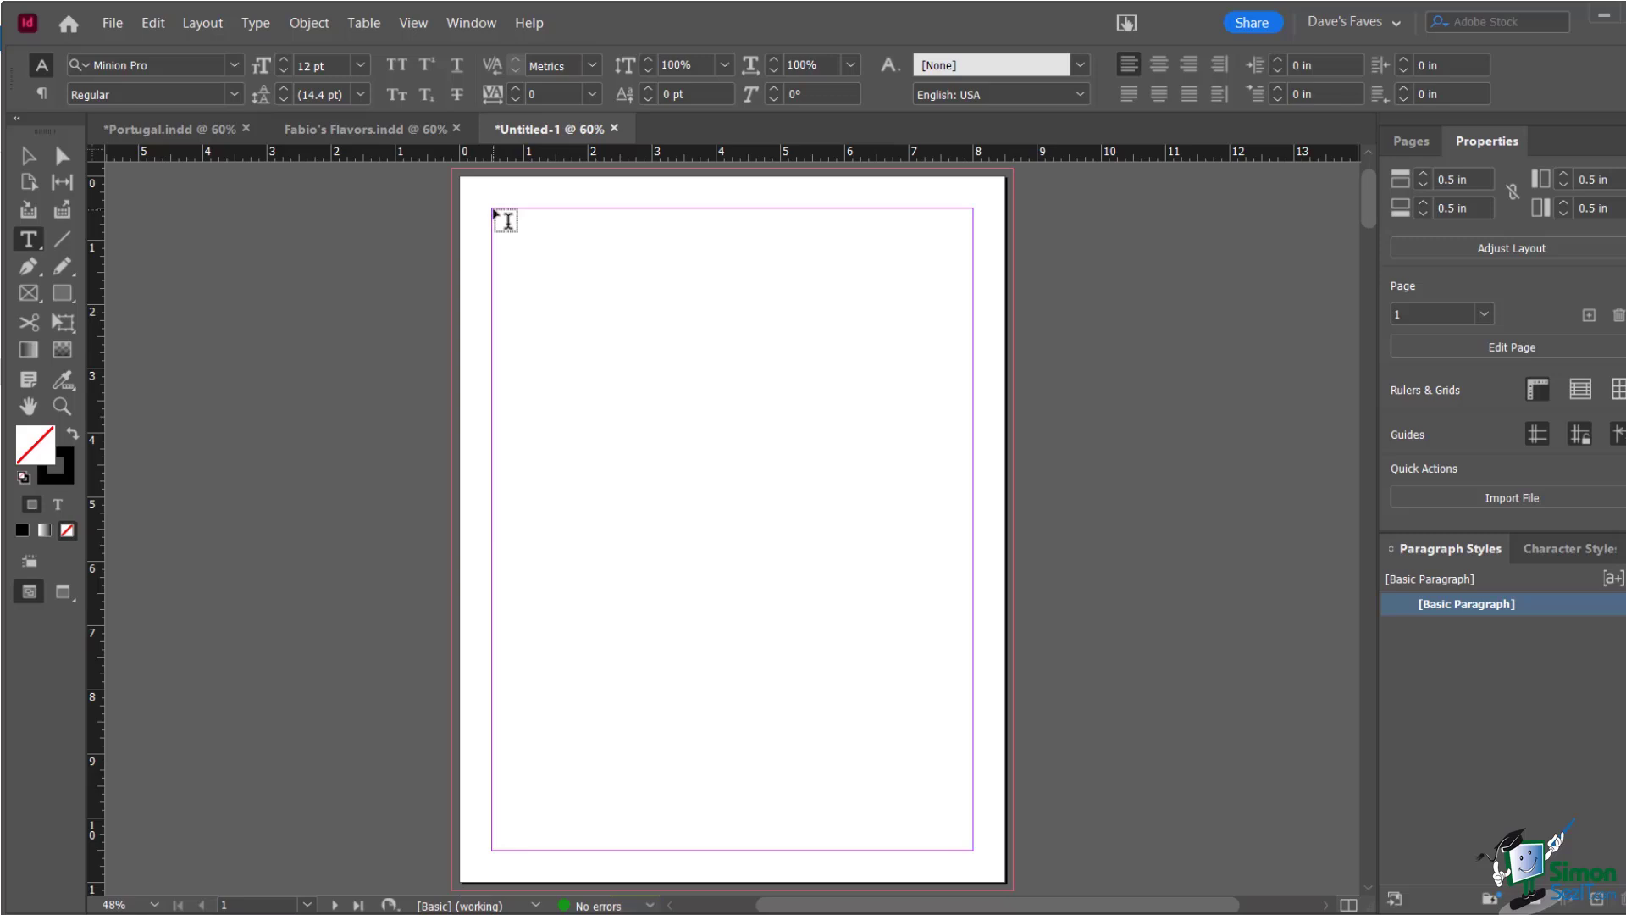
left_click_drag(497, 214, 979, 333)
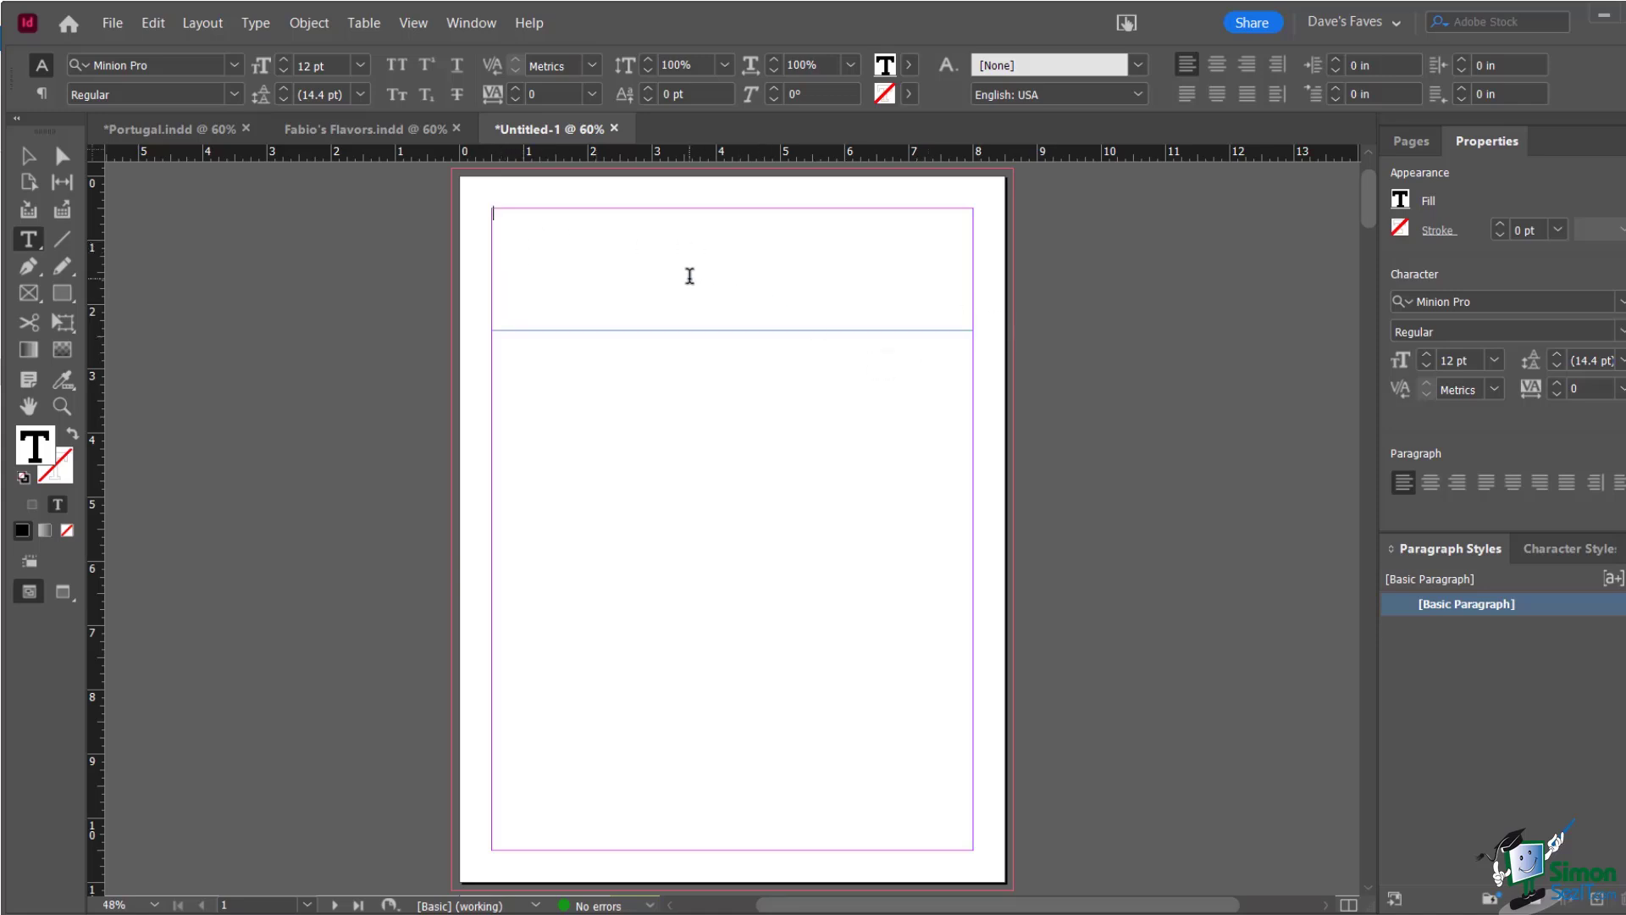
Enter "Fabio's Flowers" in the new text frame and select the whole line
type("Fabio's Flowers")
key("ctrl+a")
left_click(535, 218)
double_click(536, 218)
triple_click(535, 219)
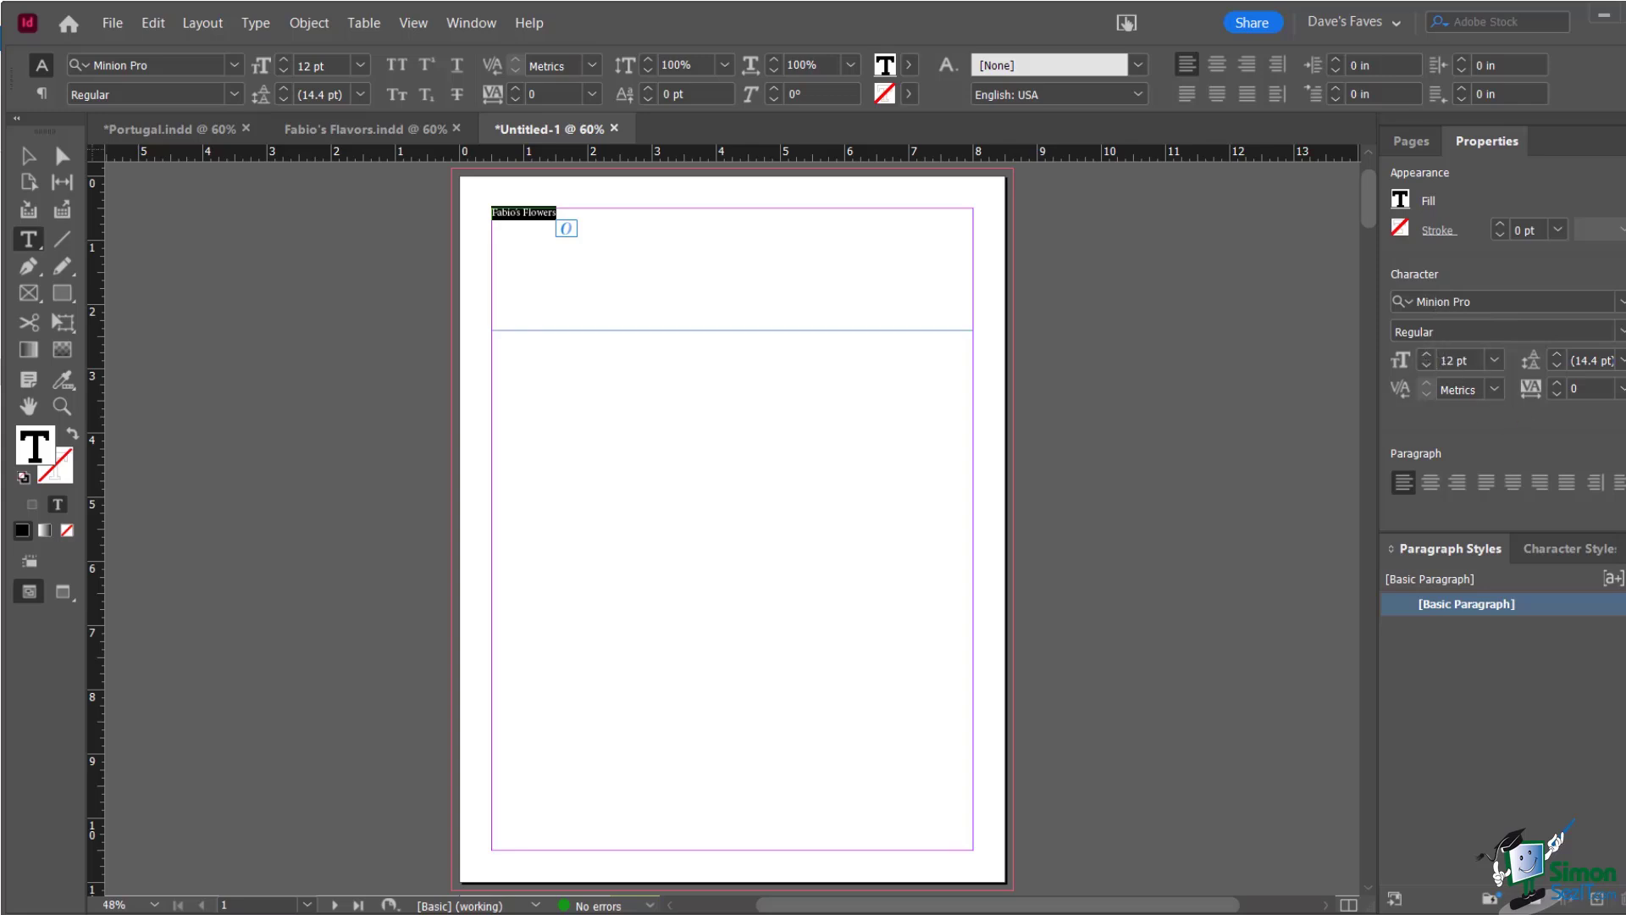
Examine the character and paragraph formatting options for the selected title, including the expanded indent, spacing, shading, border and hyphenation settings
scroll(1507, 356, "down", 3)
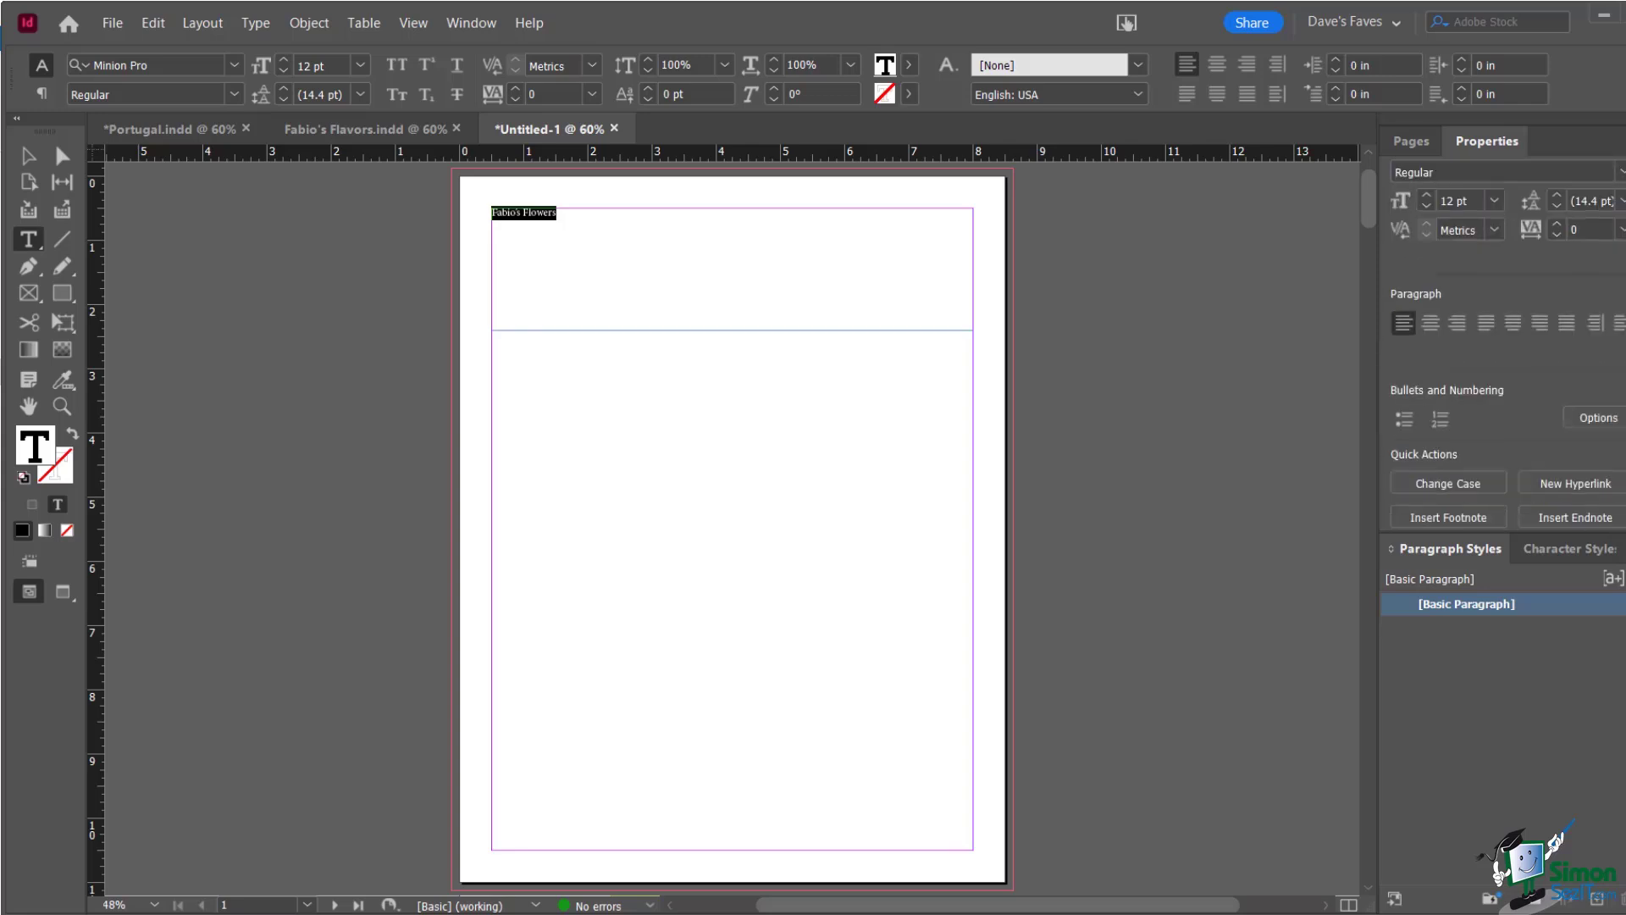
scroll(1508, 338, "up", 8)
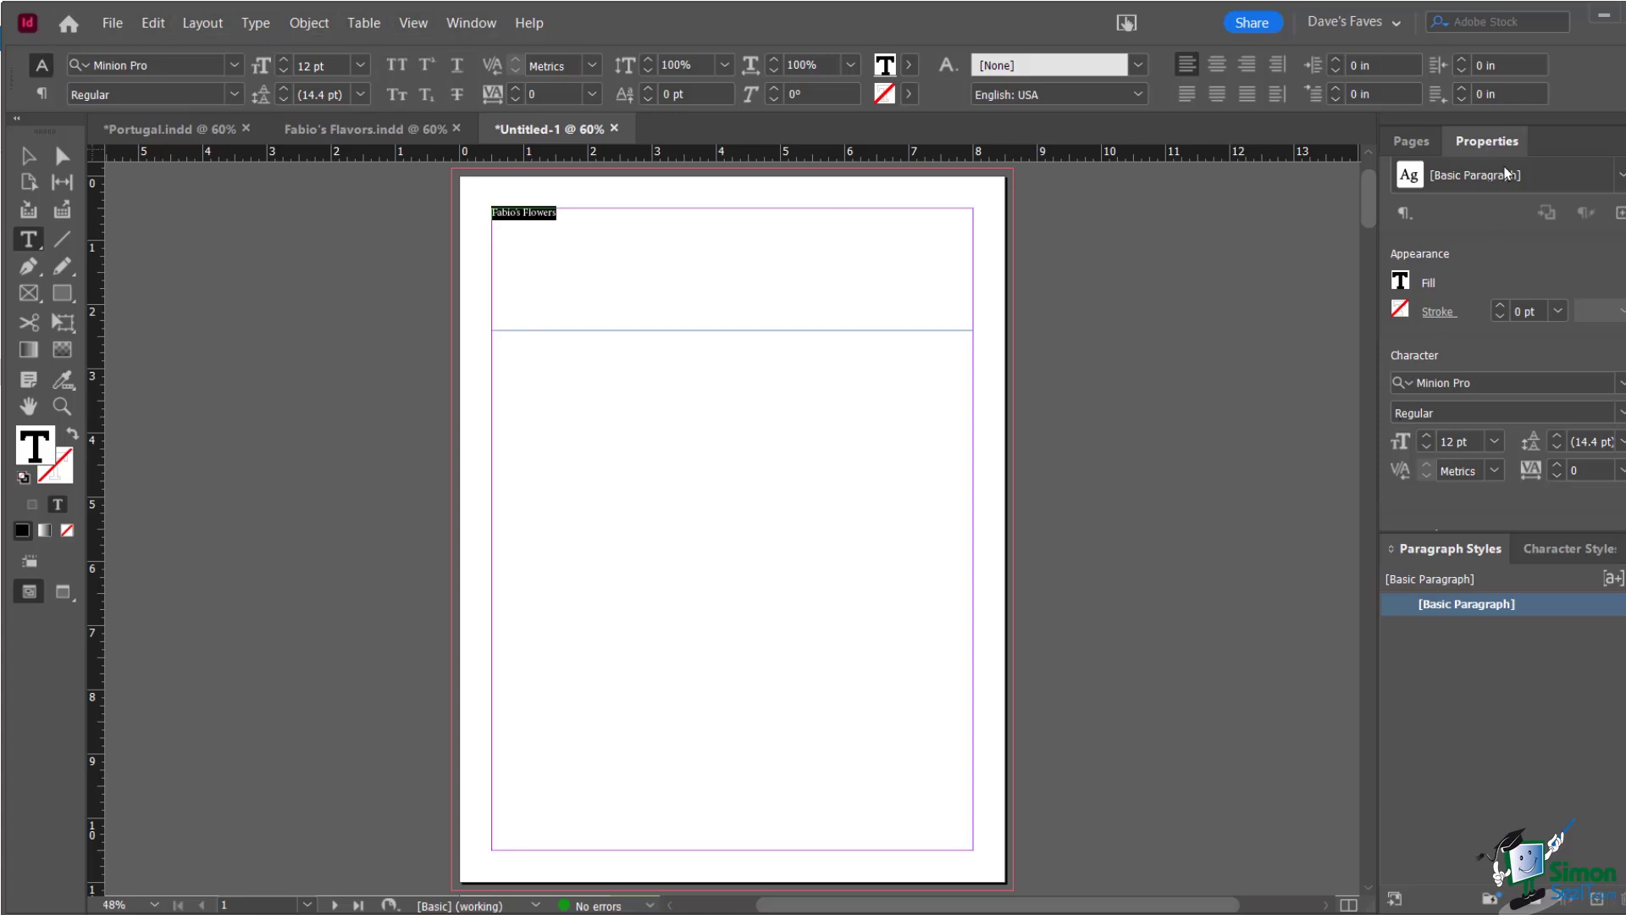
left_click(42, 93)
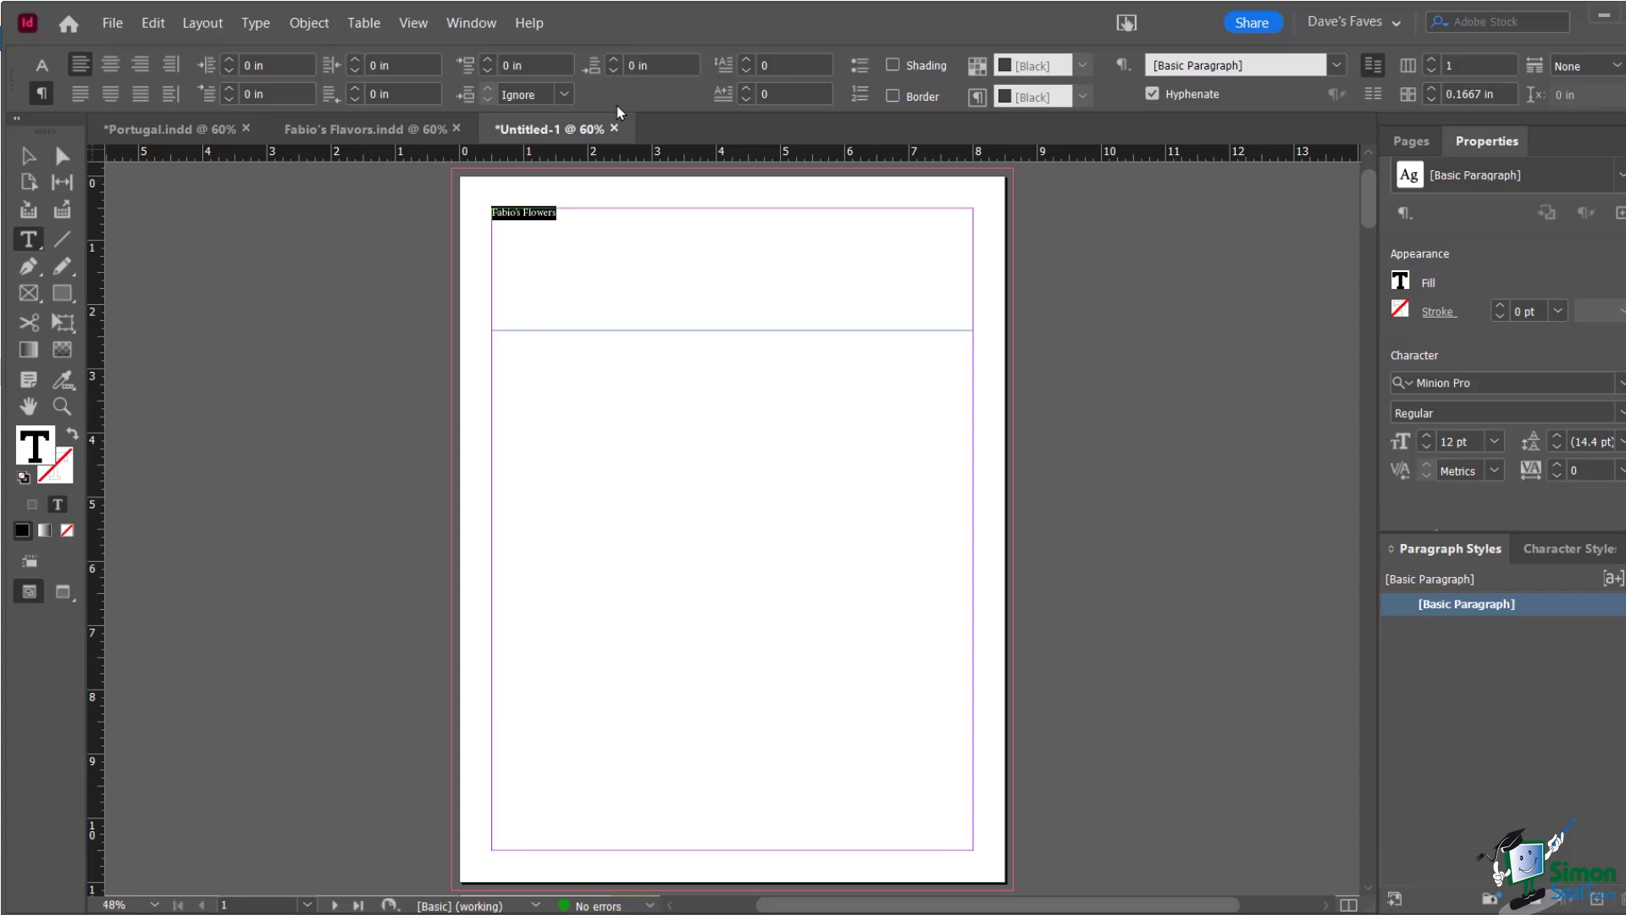
left_click(42, 64)
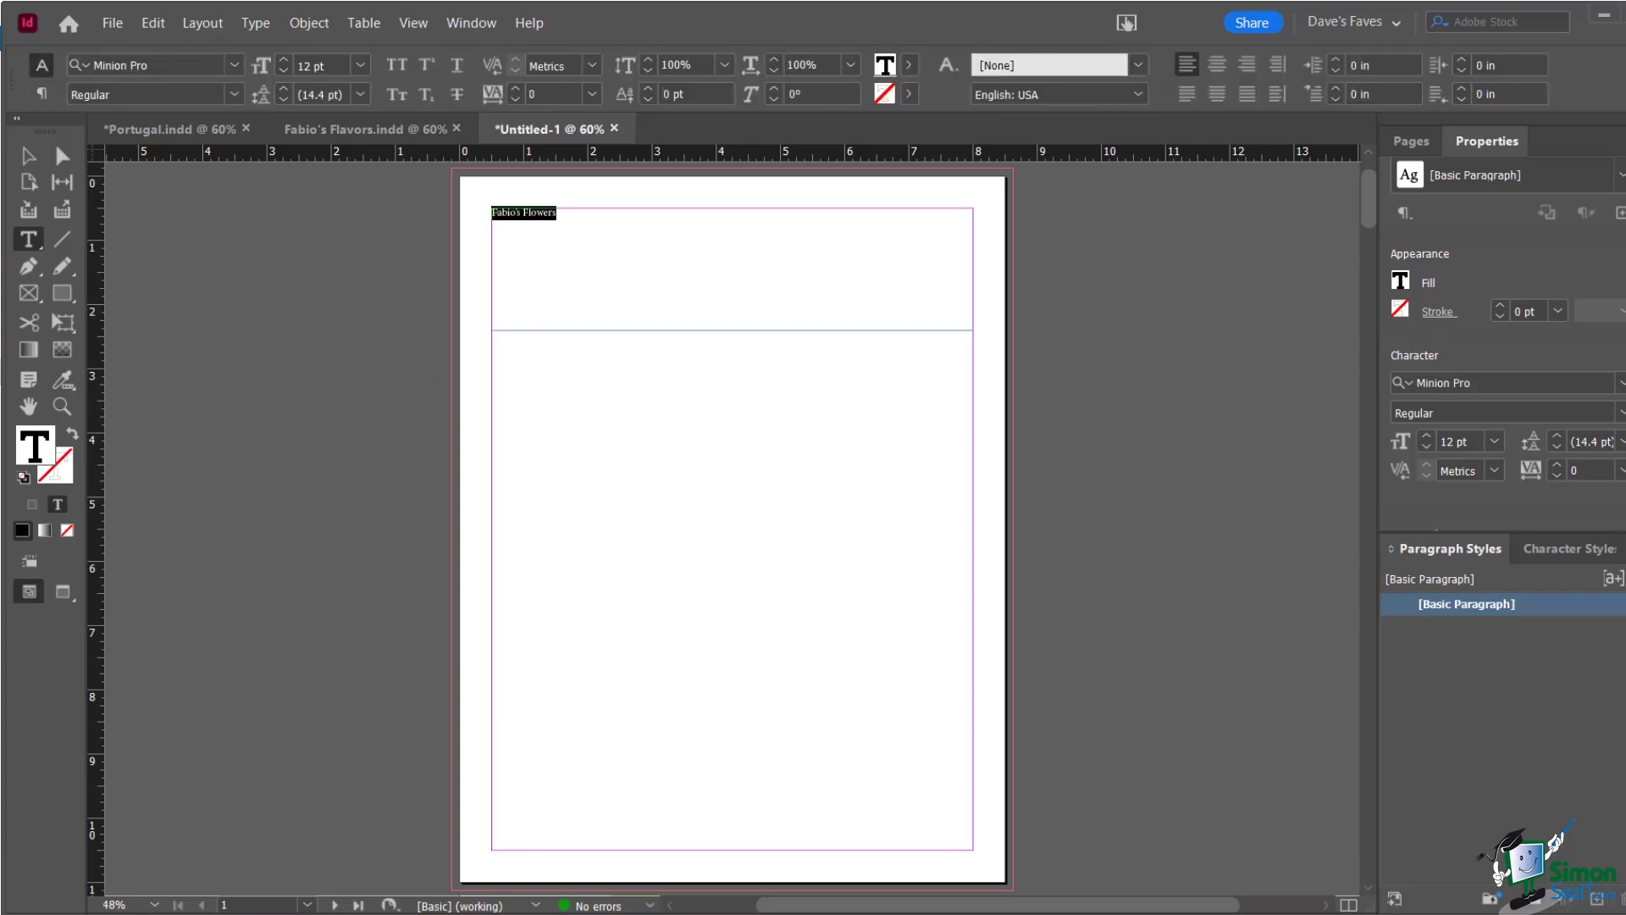
scroll(1508, 338, "down", 5)
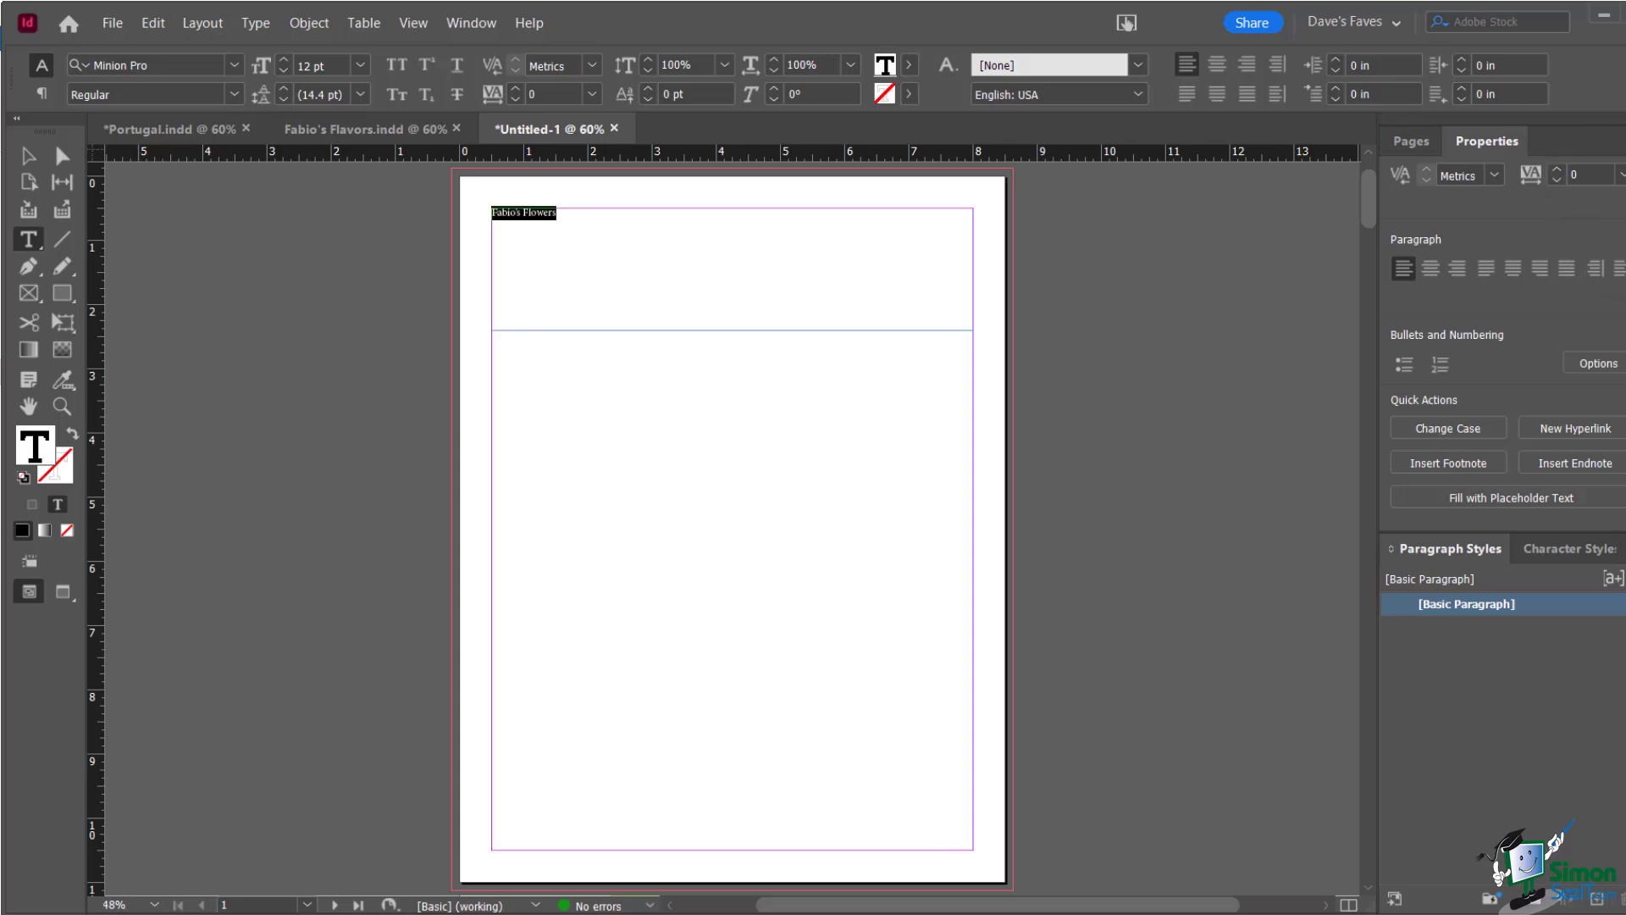
left_click(1612, 315)
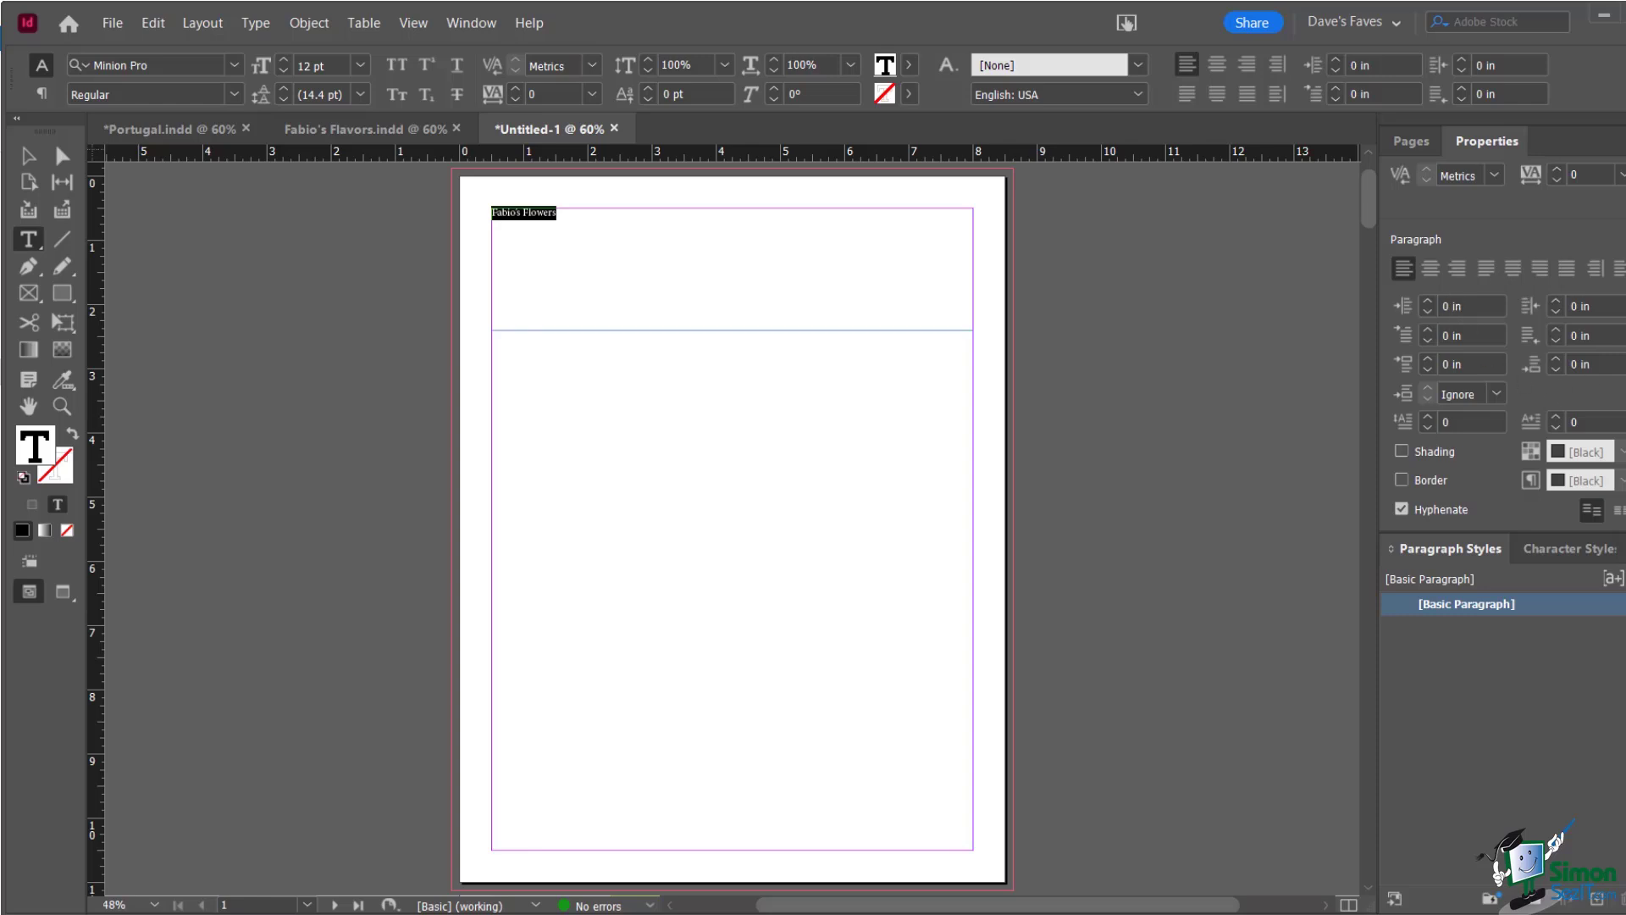
scroll(1503, 356, "down", 3)
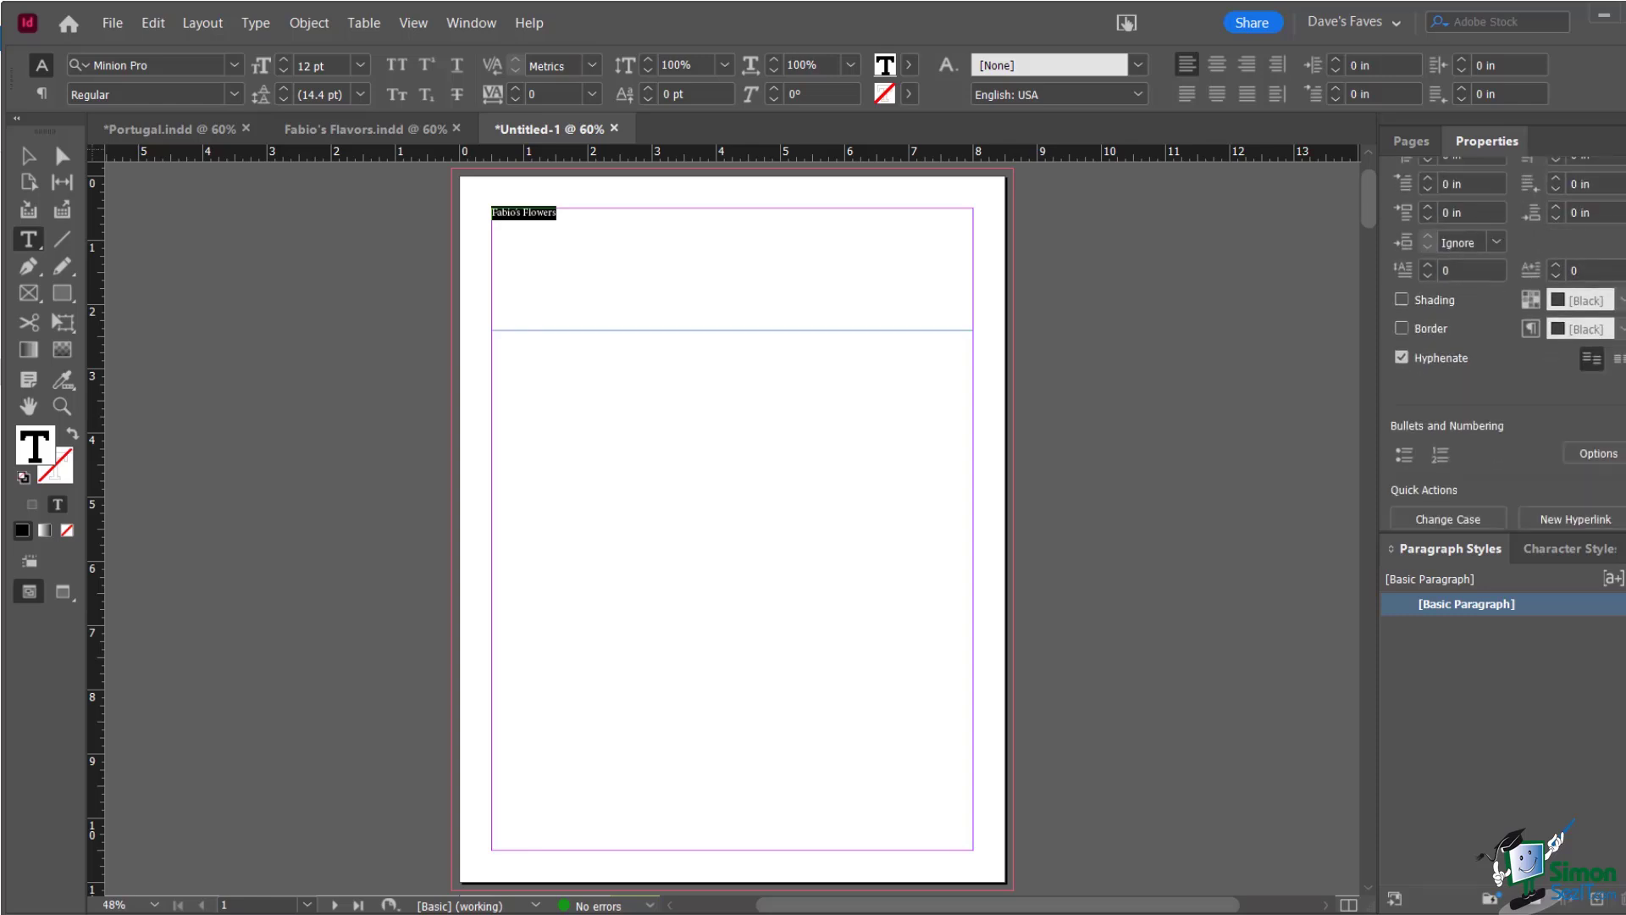
Collapse the expanded paragraph options and set the selected title's font size to 48 pt
left_click(1618, 388)
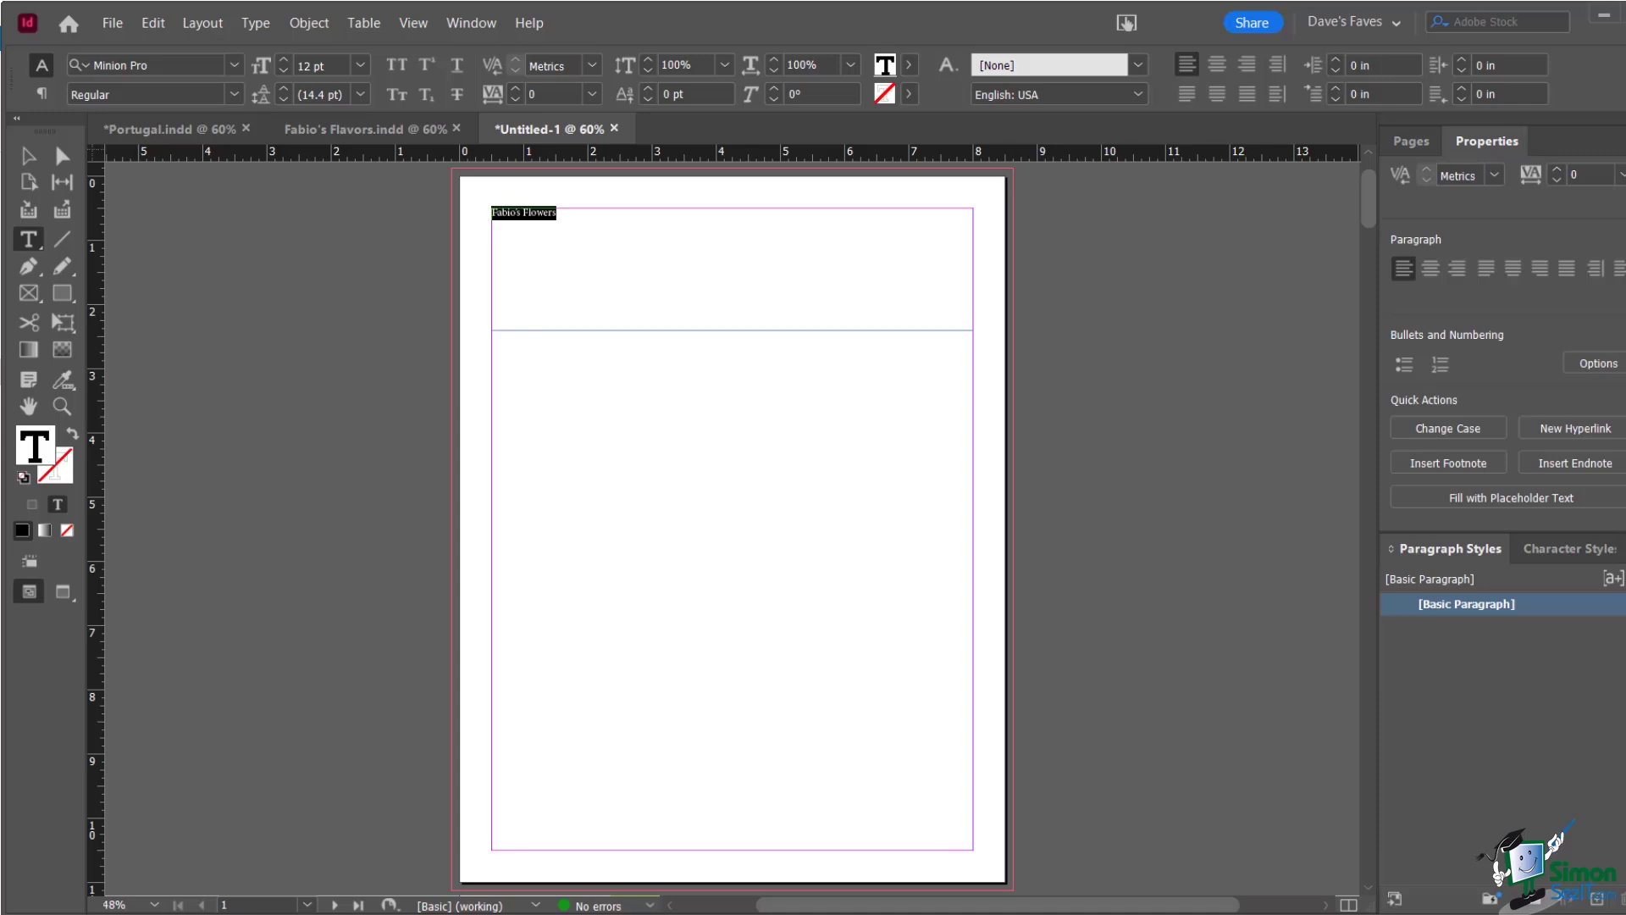
scroll(1504, 355, "up", 3)
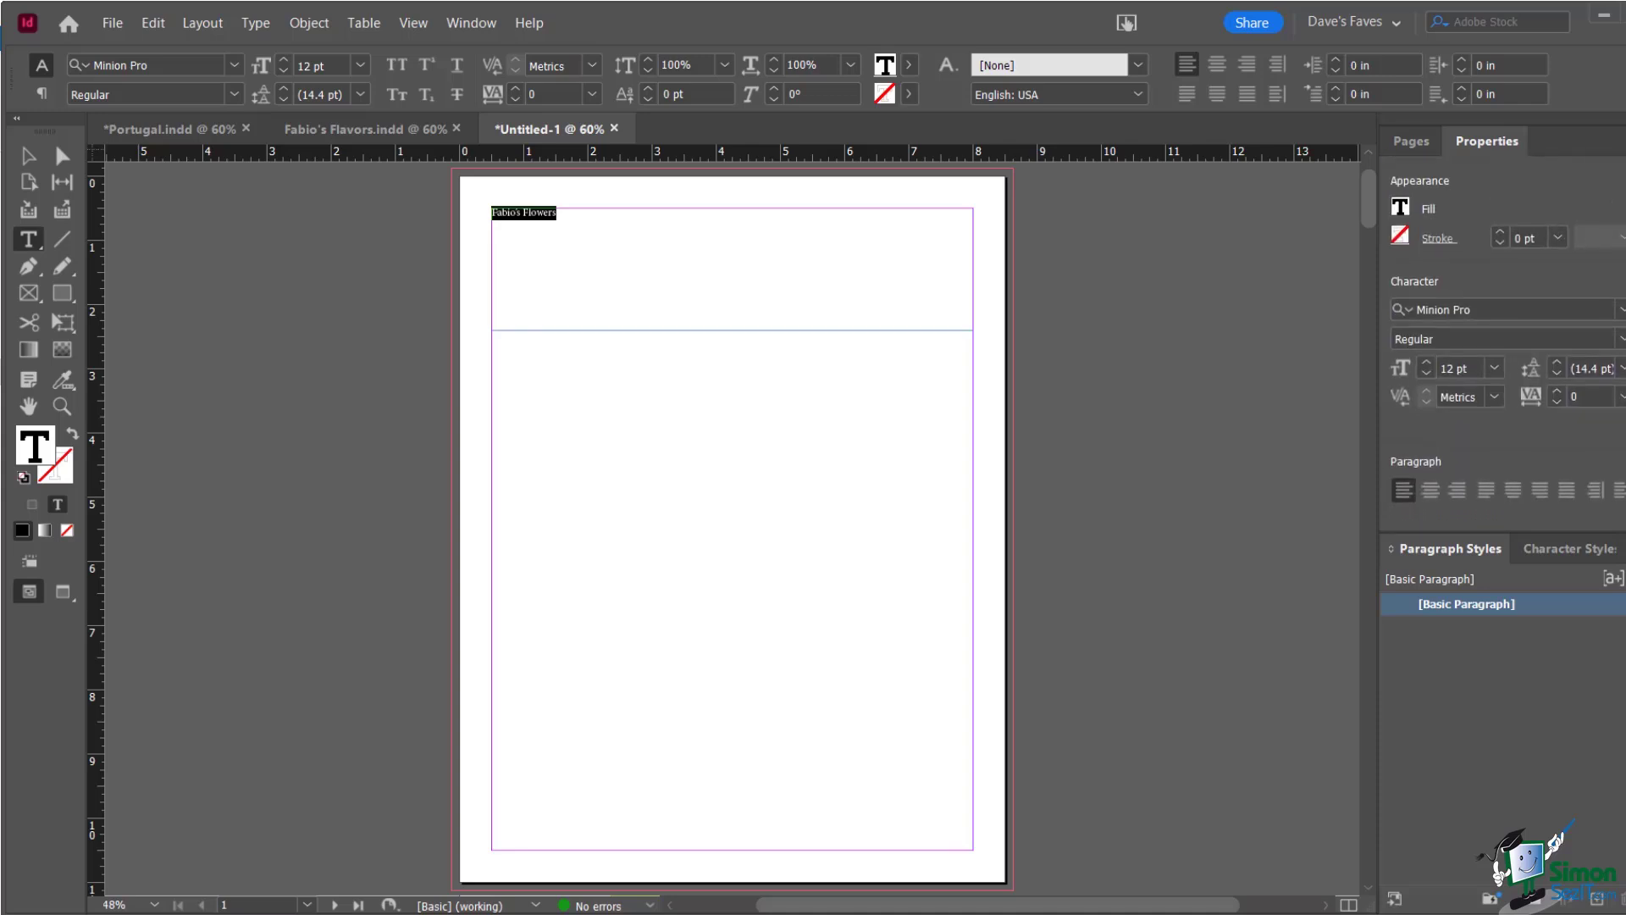
scroll(1504, 355, "up", 4)
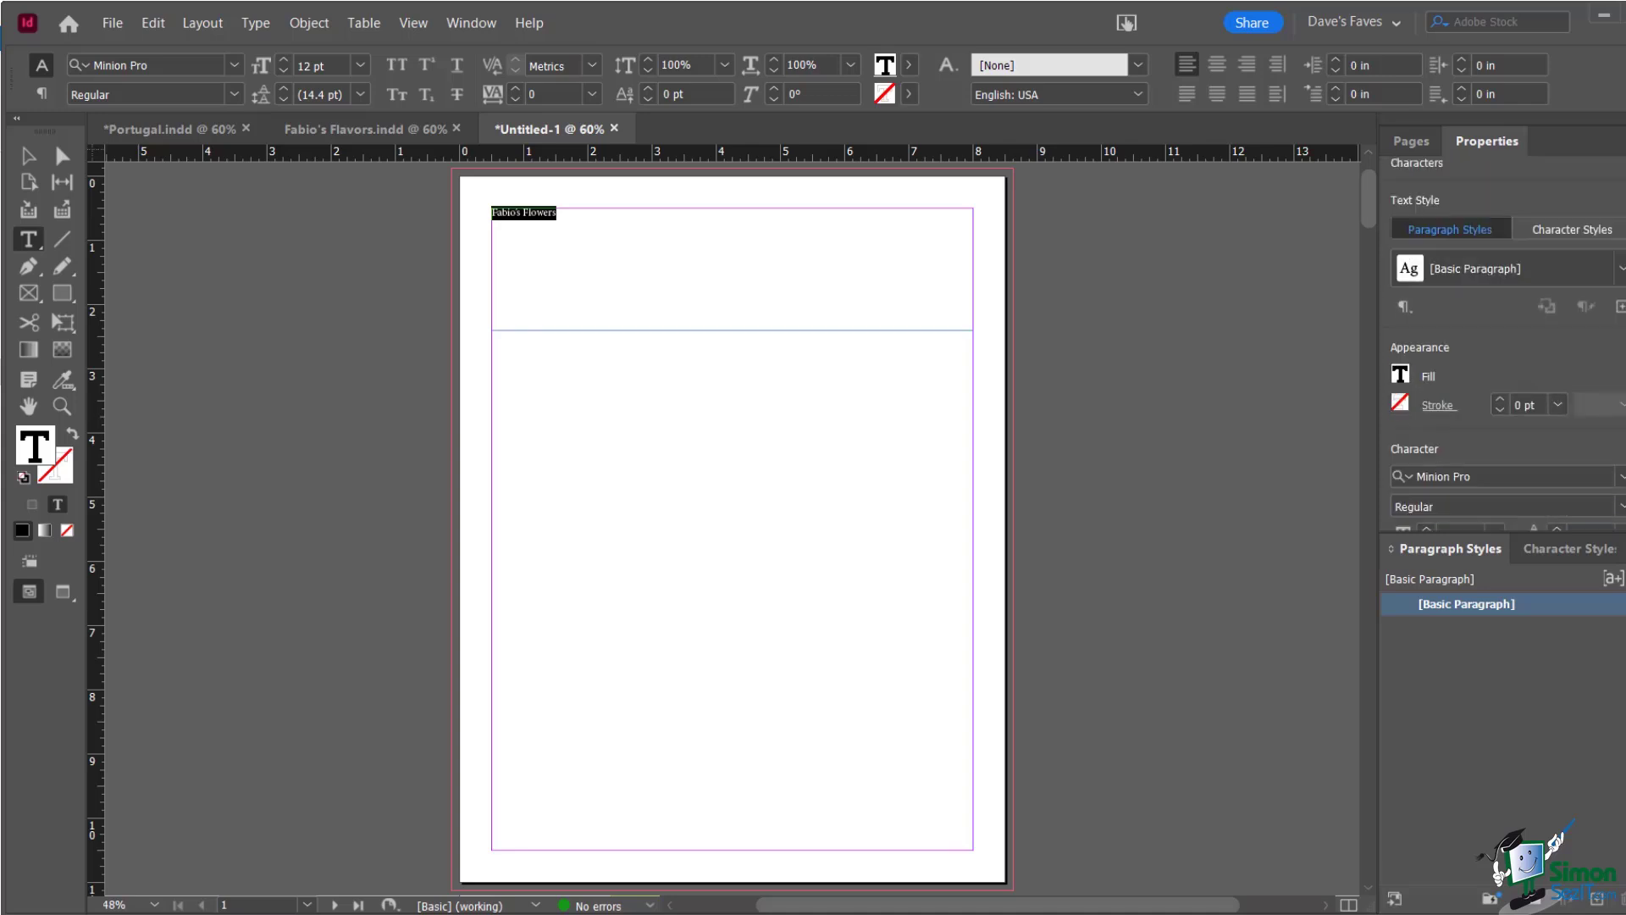
scroll(1503, 355, "down", 3)
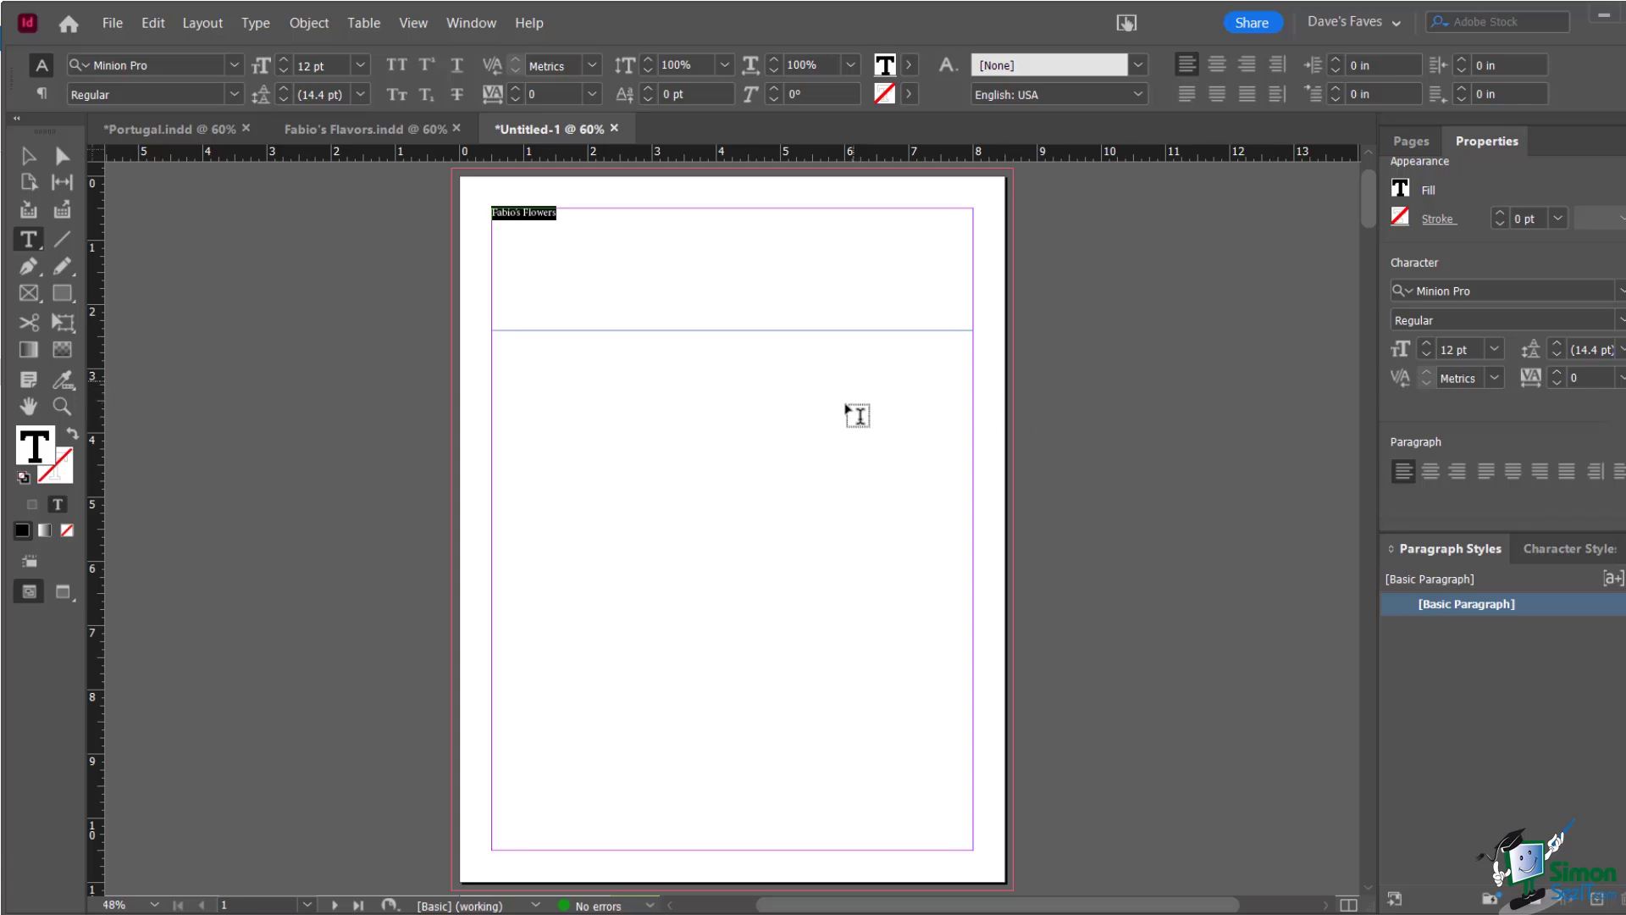
left_click(361, 66)
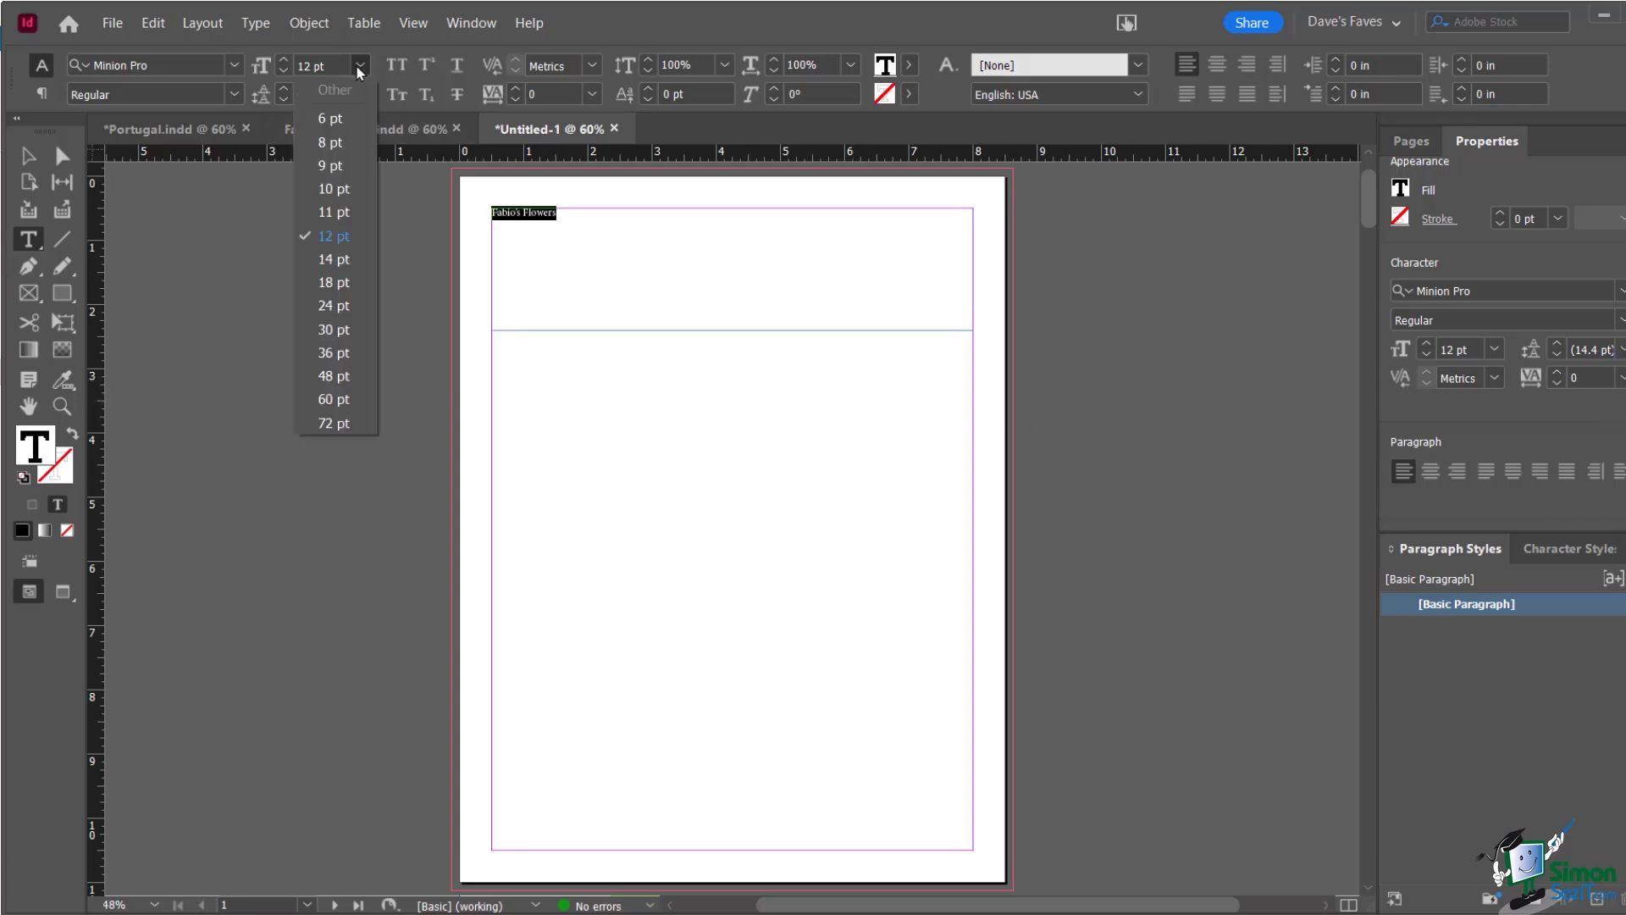
left_click(338, 377)
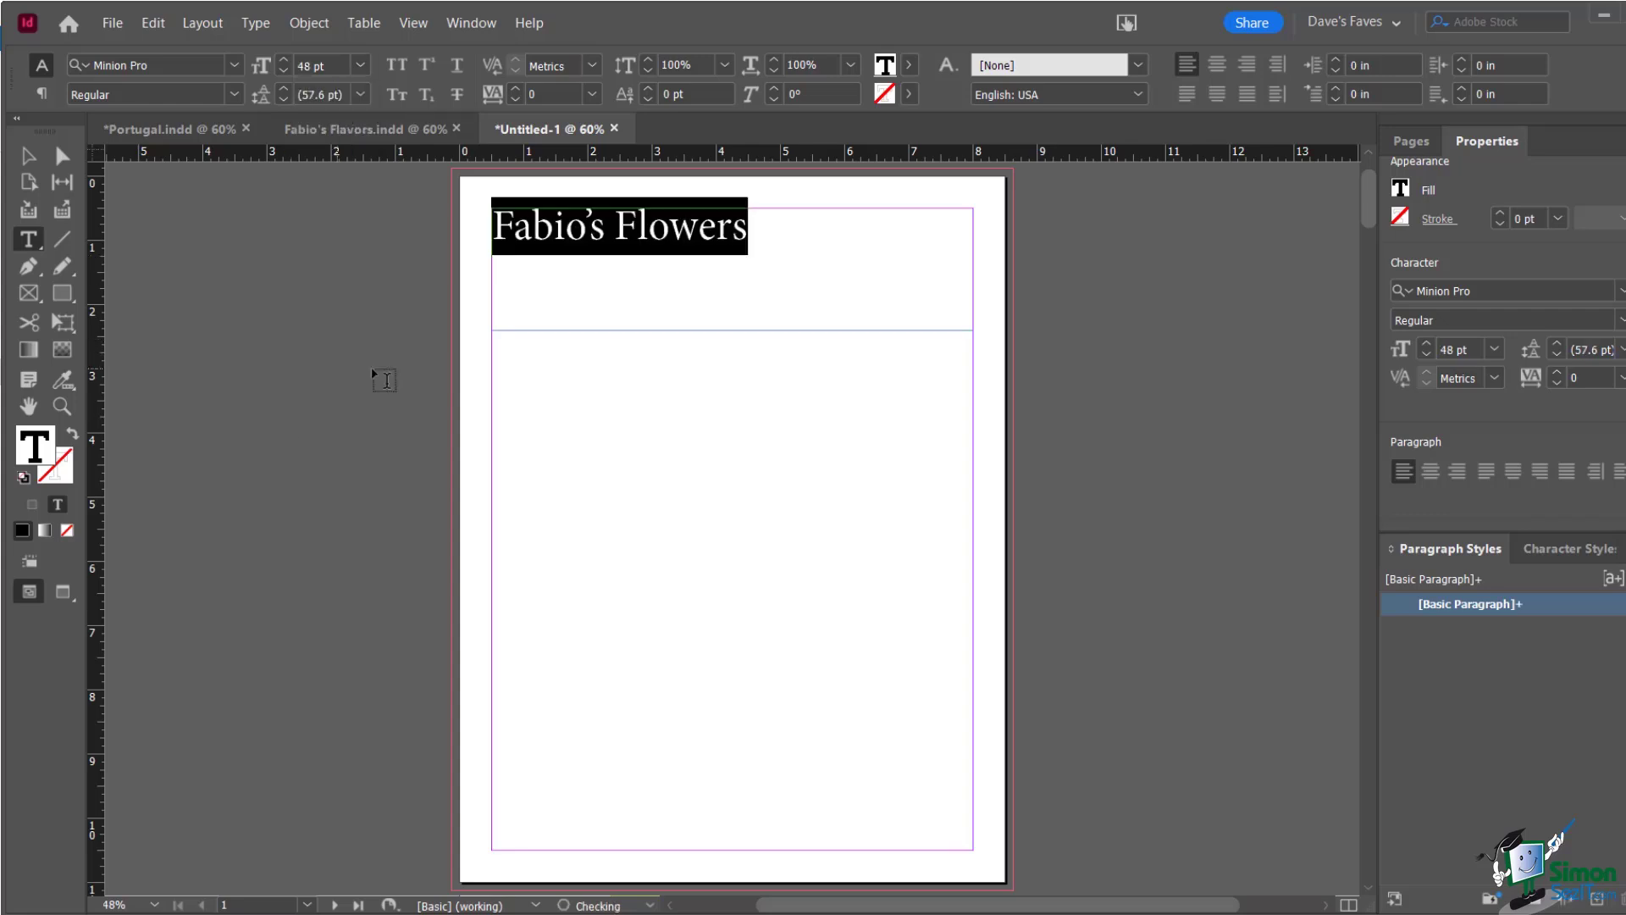
Change the title's font to JACKPORT REGULAR NCV
left_click(236, 68)
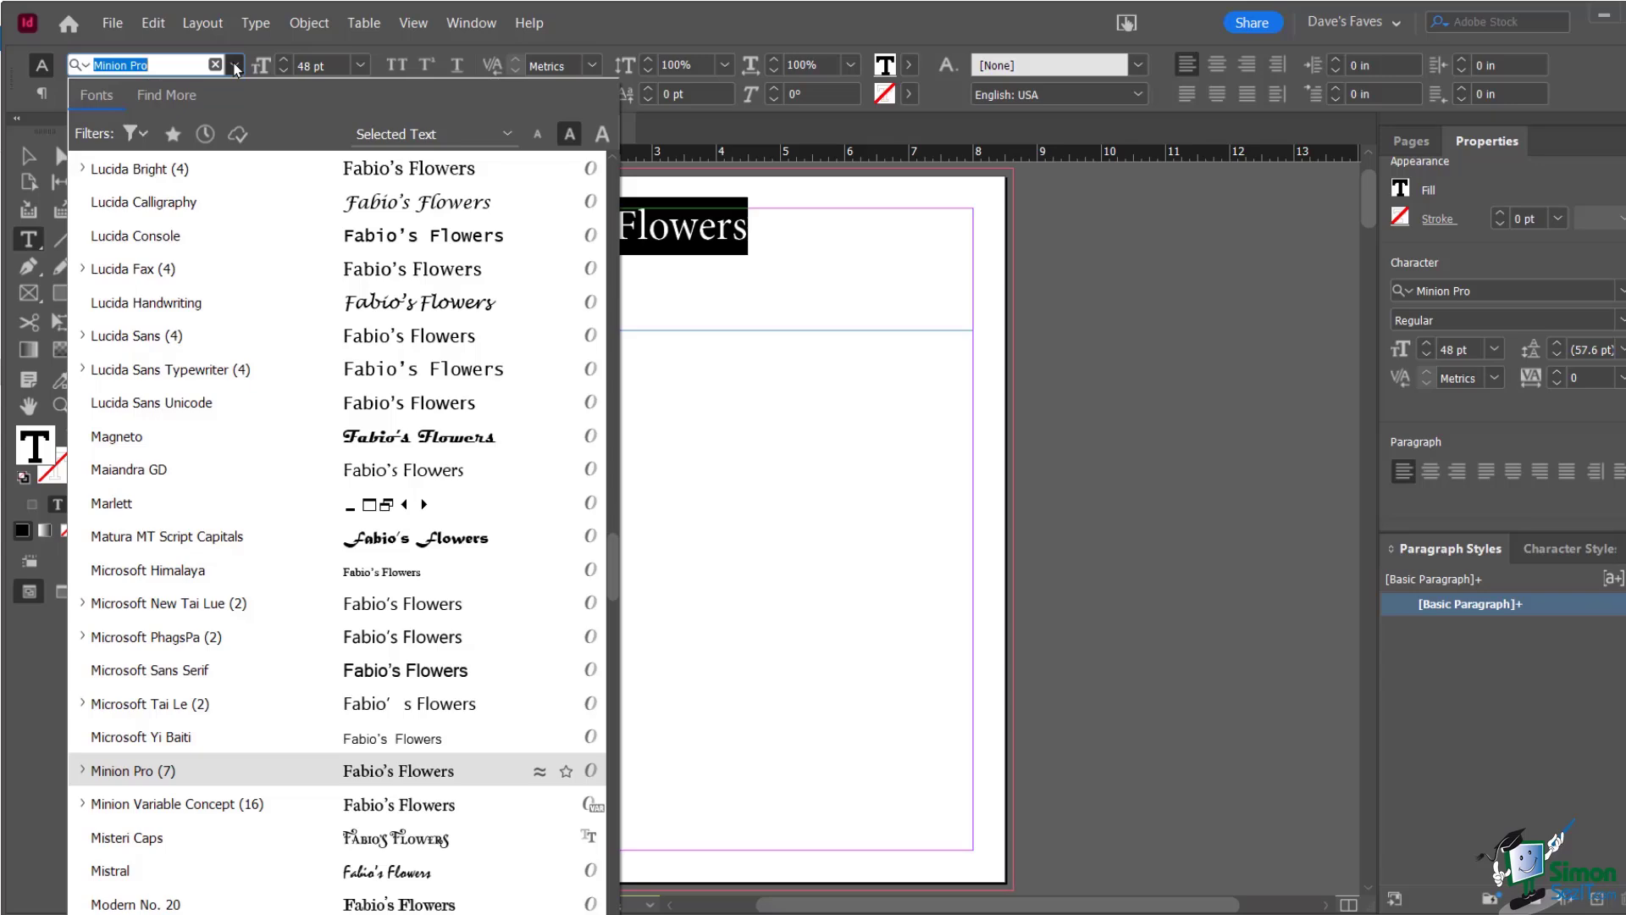
scroll(611, 553, "up", 1)
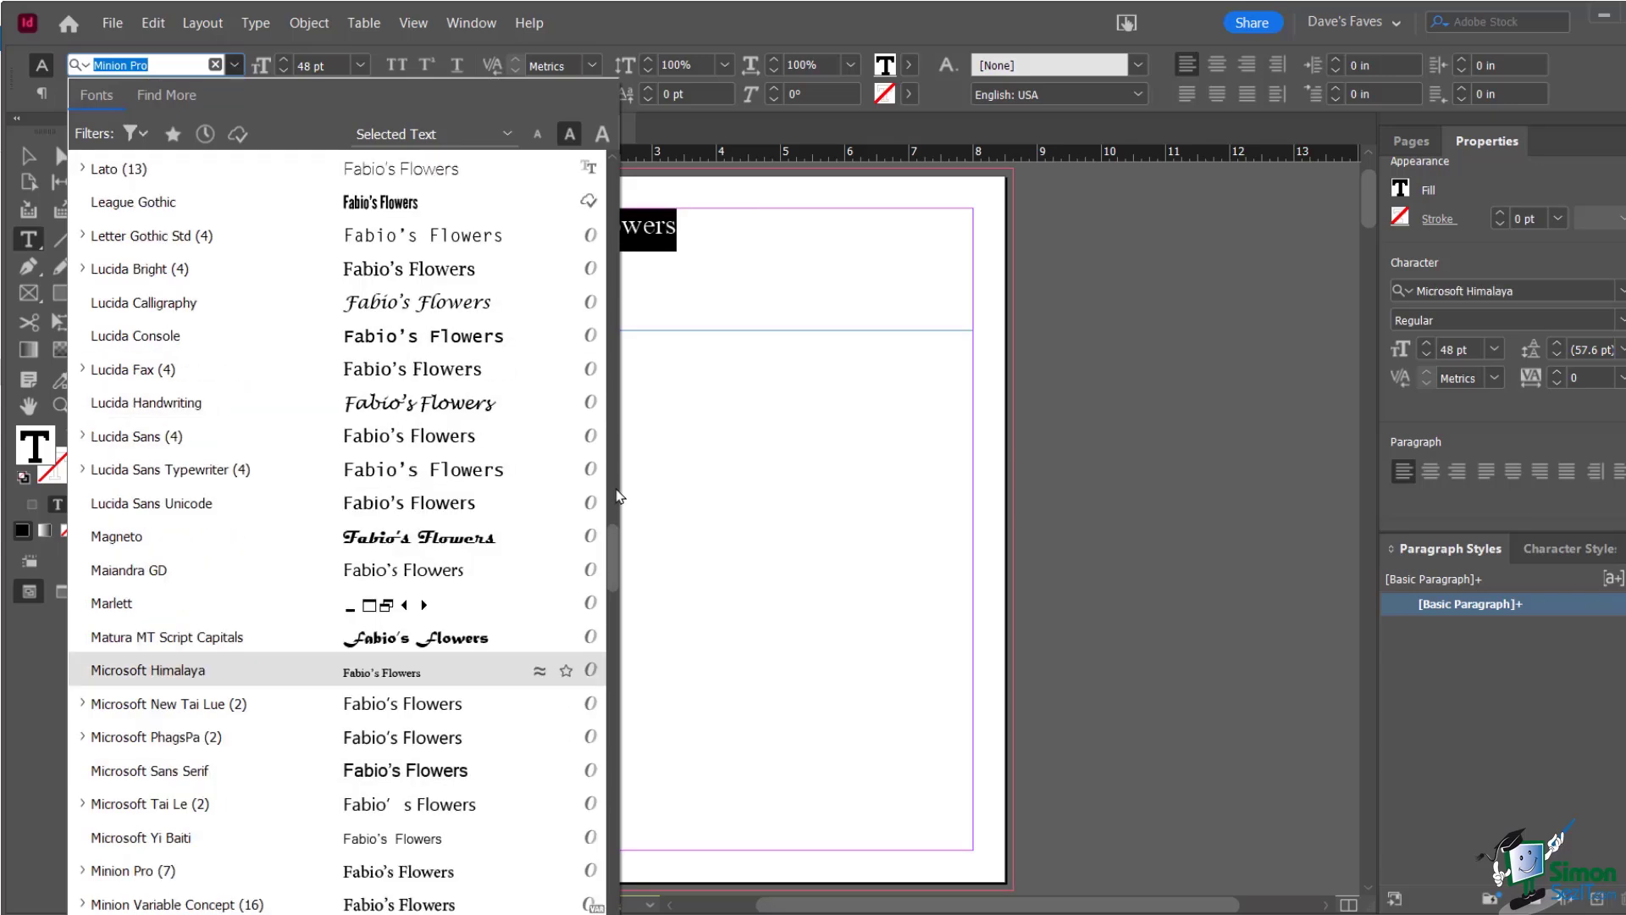
scroll(617, 495, "up", 10)
scroll(618, 480, "down", 2)
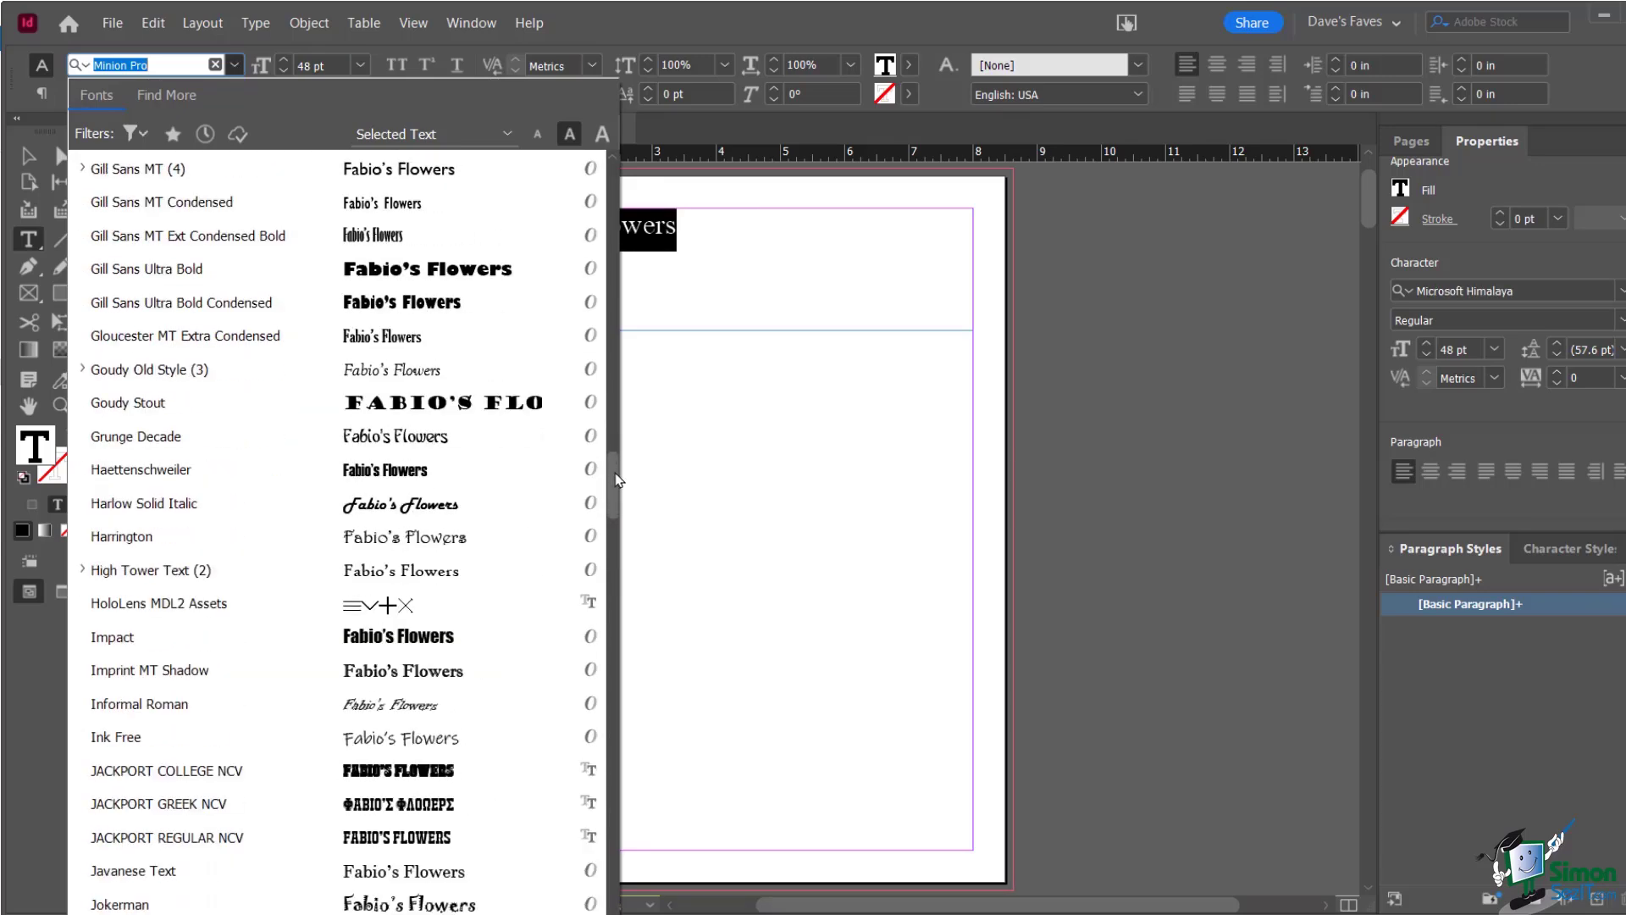
left_click_drag(617, 480, 618, 497)
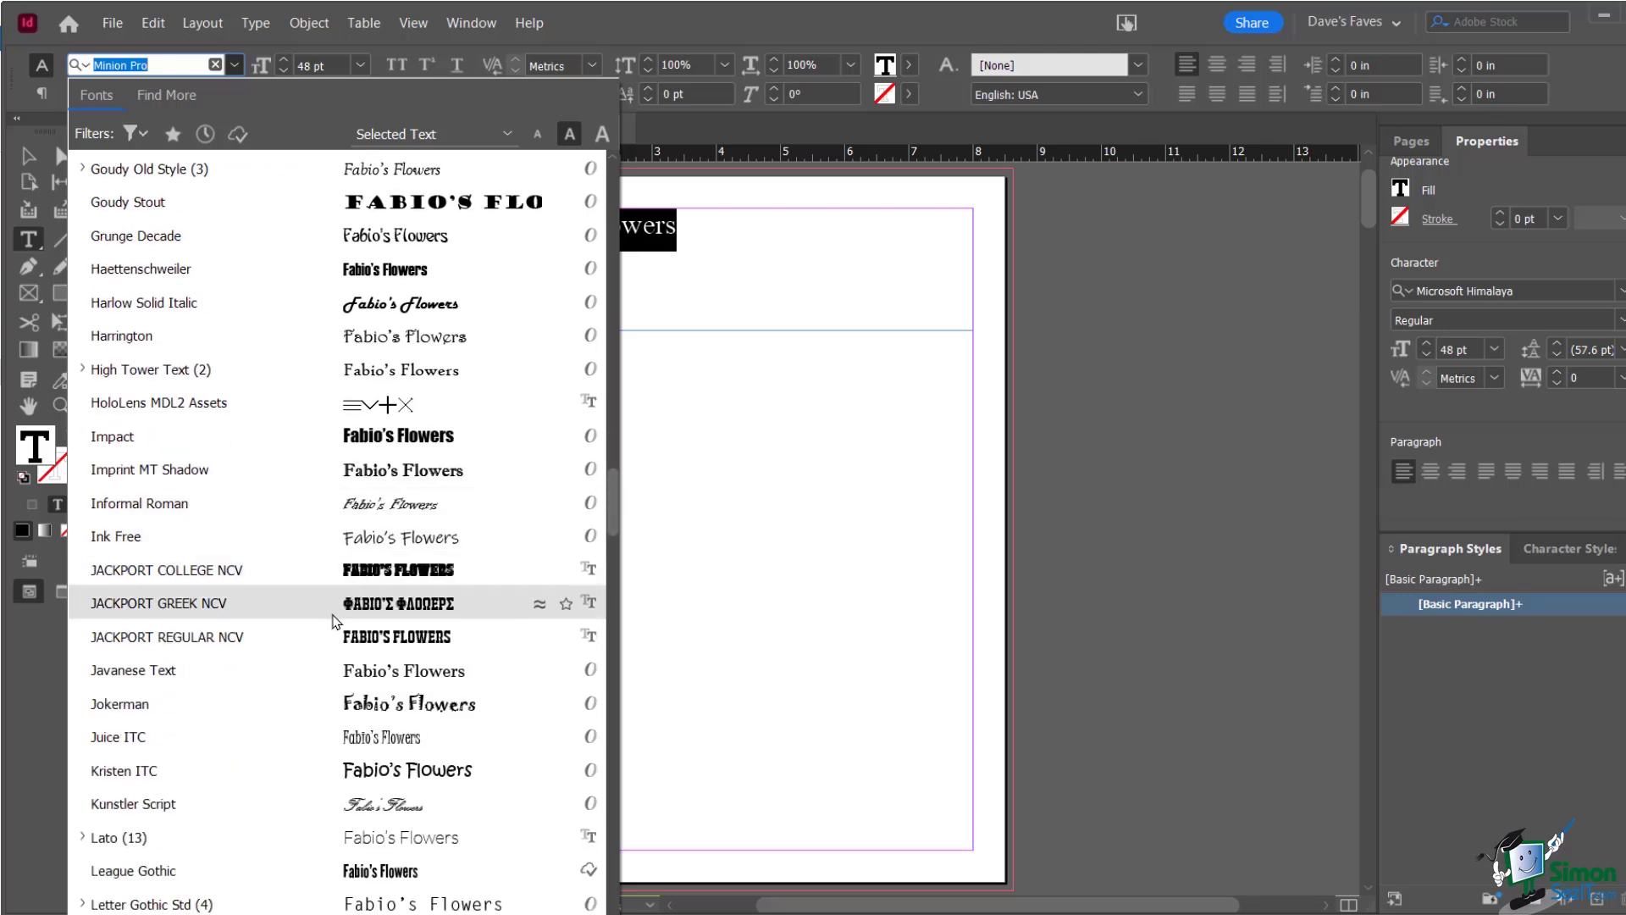
left_click(311, 636)
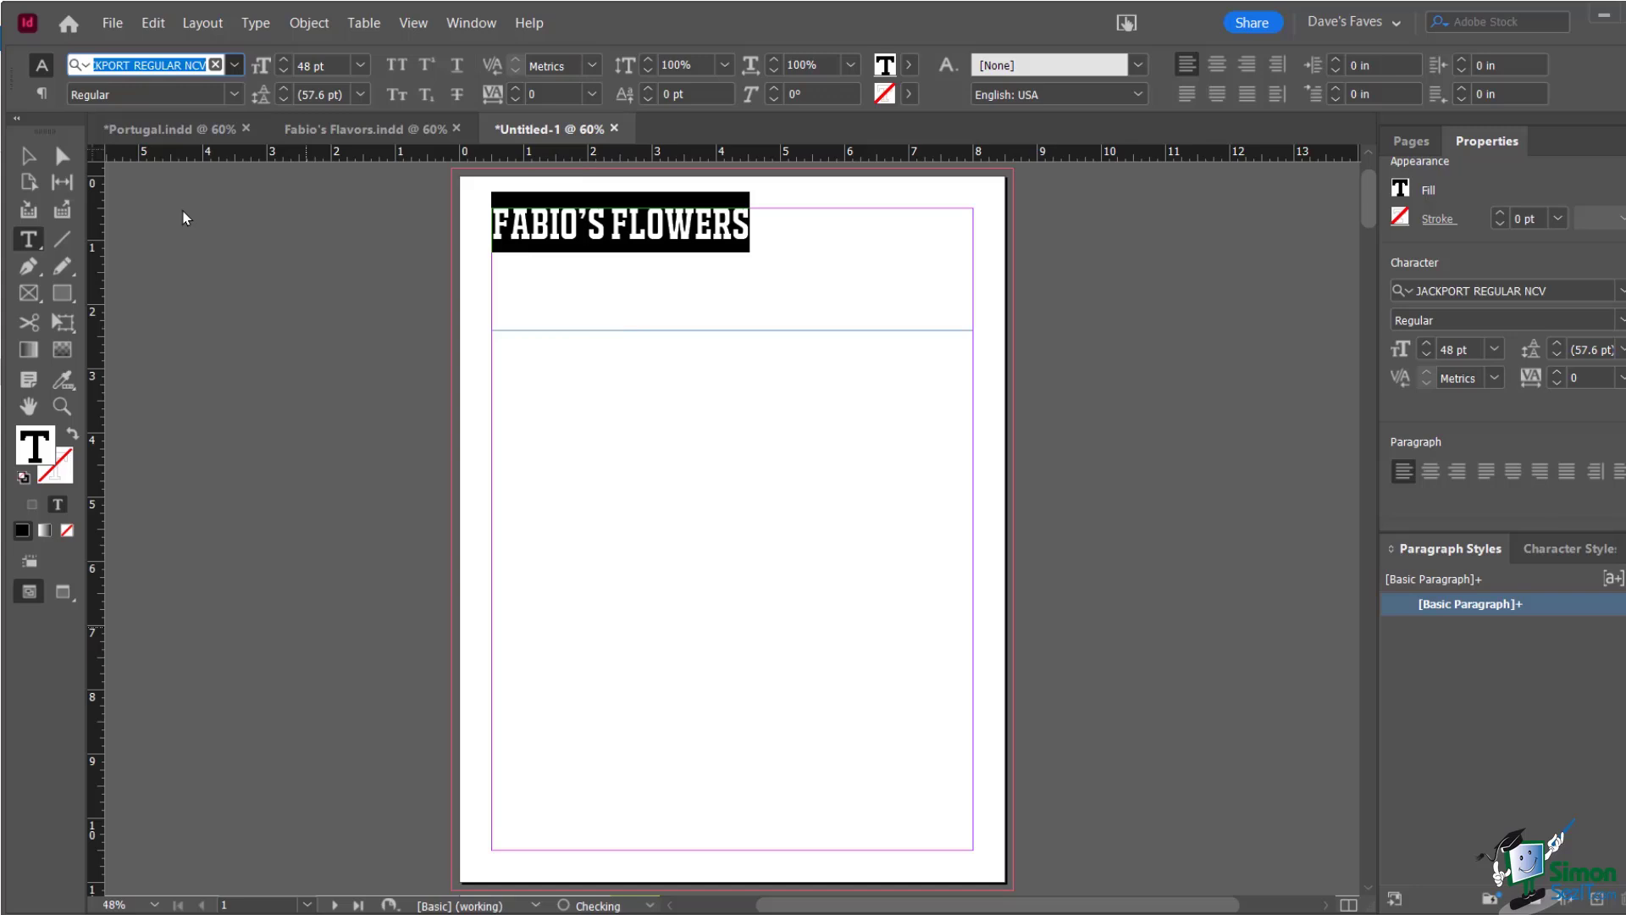
Increase the title's font size in single-point steps up to 93 pt
left_click(284, 61)
left_click(284, 62)
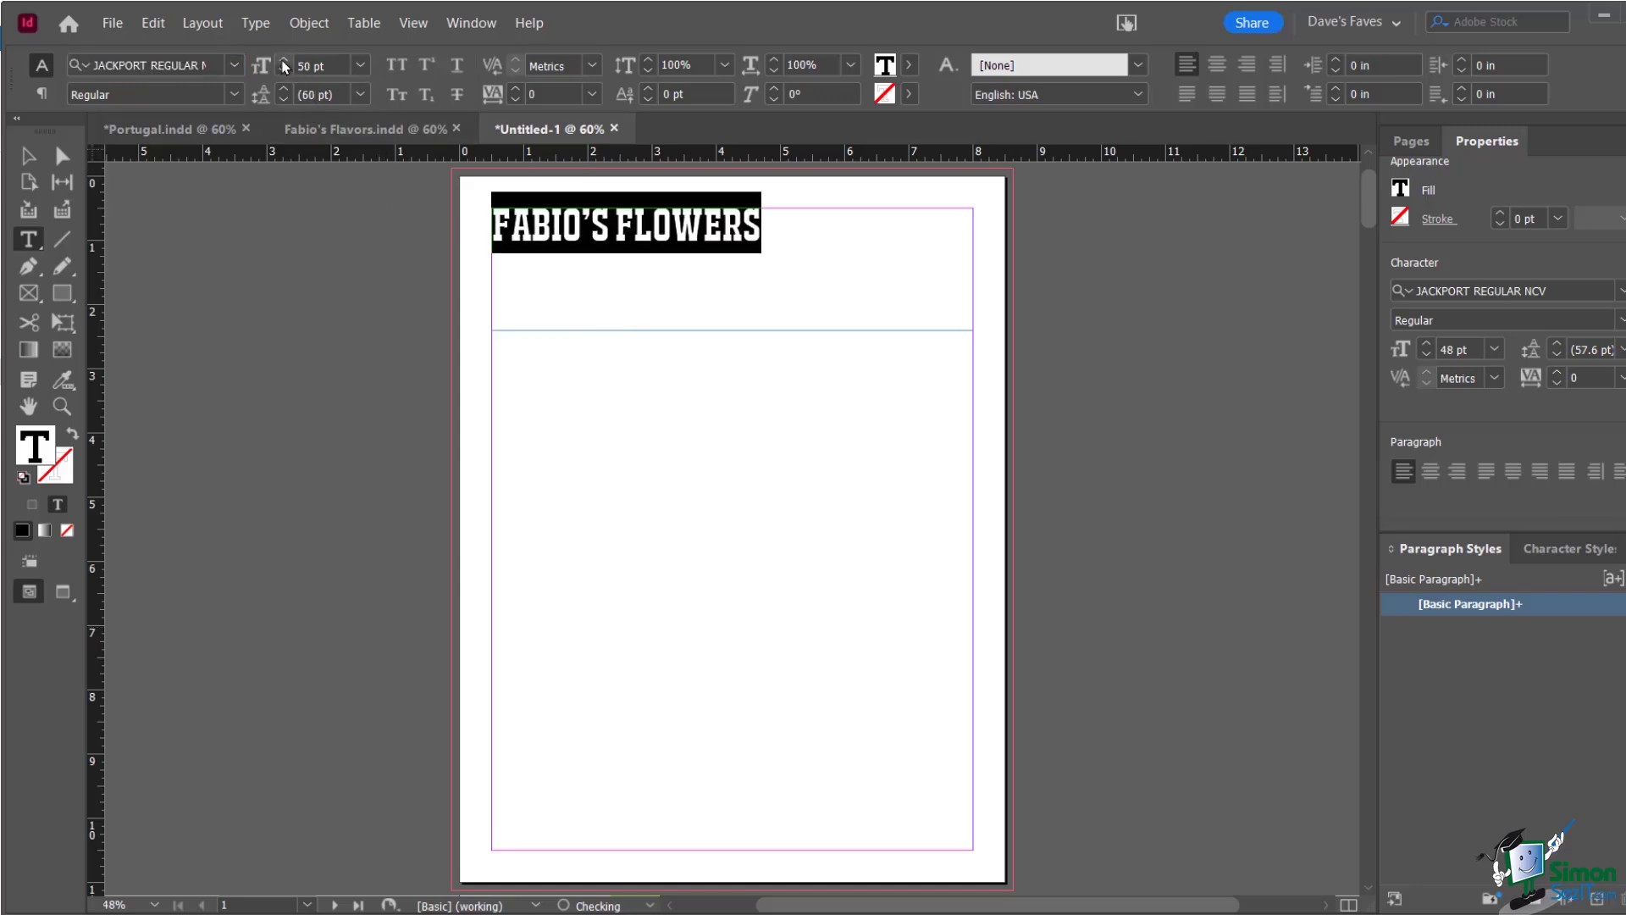
left_click(285, 62)
left_click(285, 62)
left_click(285, 62)
left_click(284, 62)
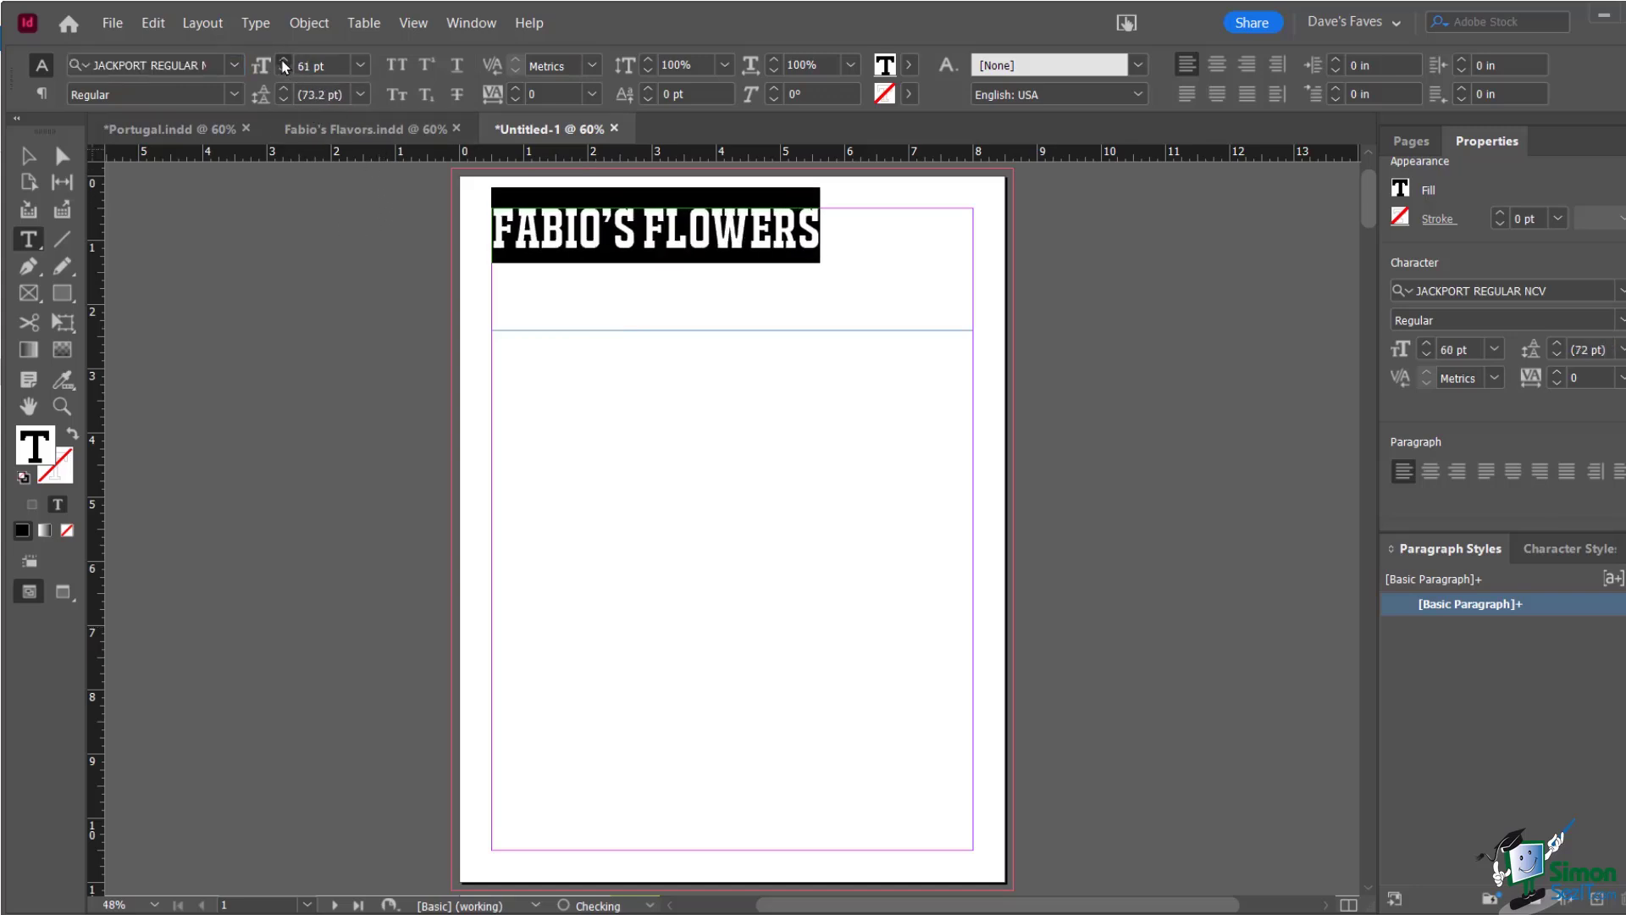
left_click(285, 62)
left_click(285, 62)
left_click(284, 62)
left_click(285, 62)
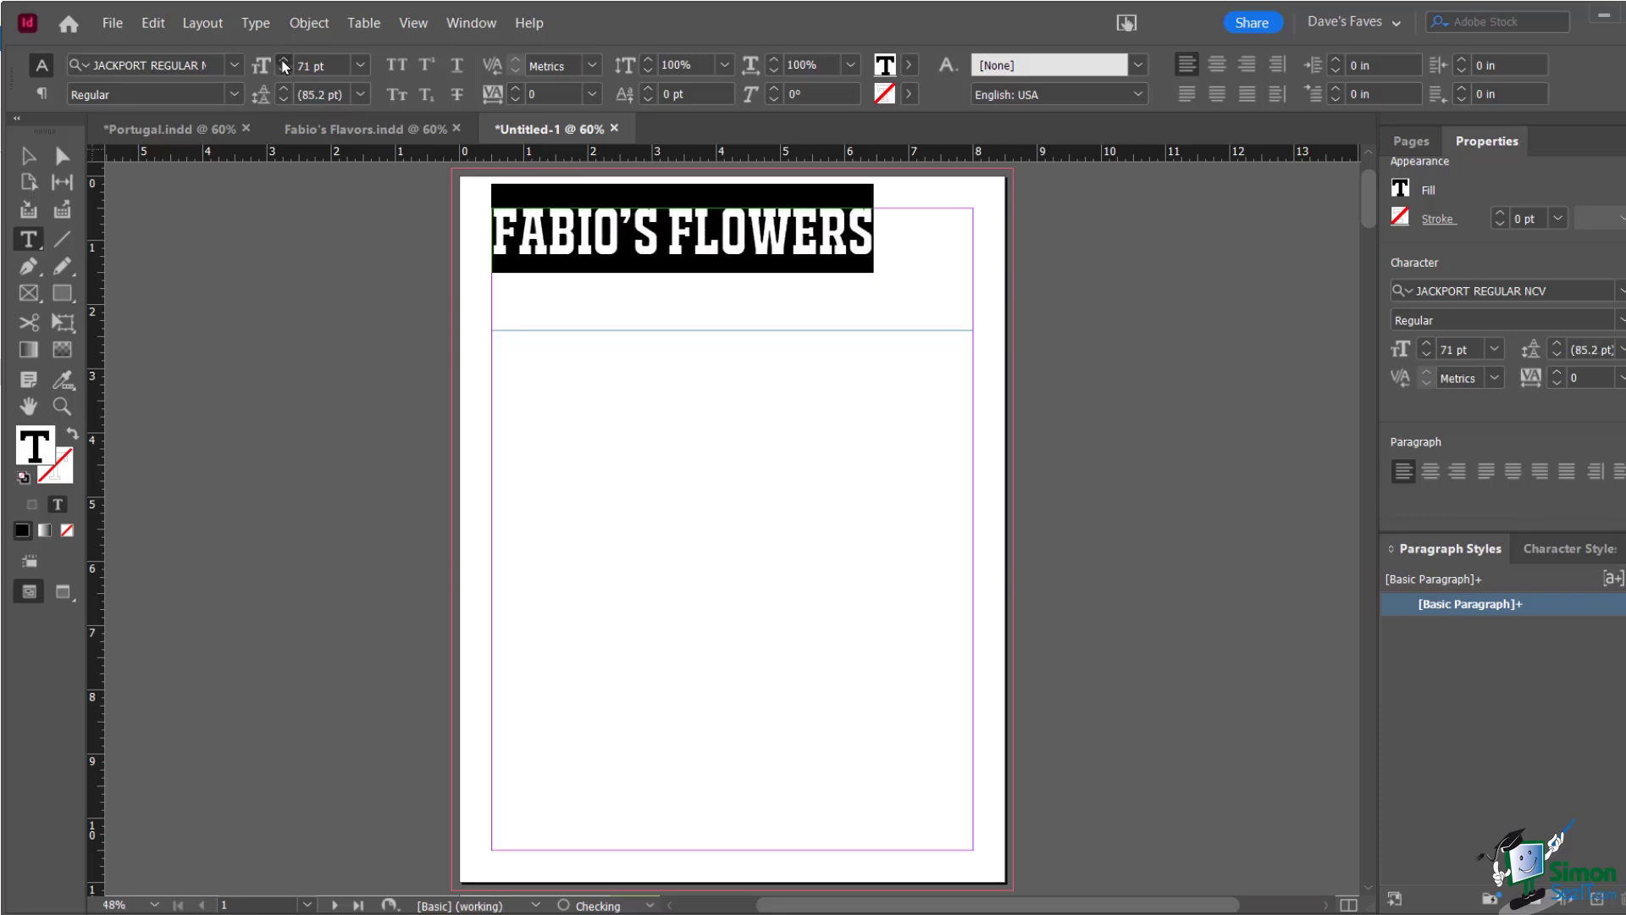
left_click(284, 62)
left_click(284, 62)
left_click(285, 62)
left_click(285, 62)
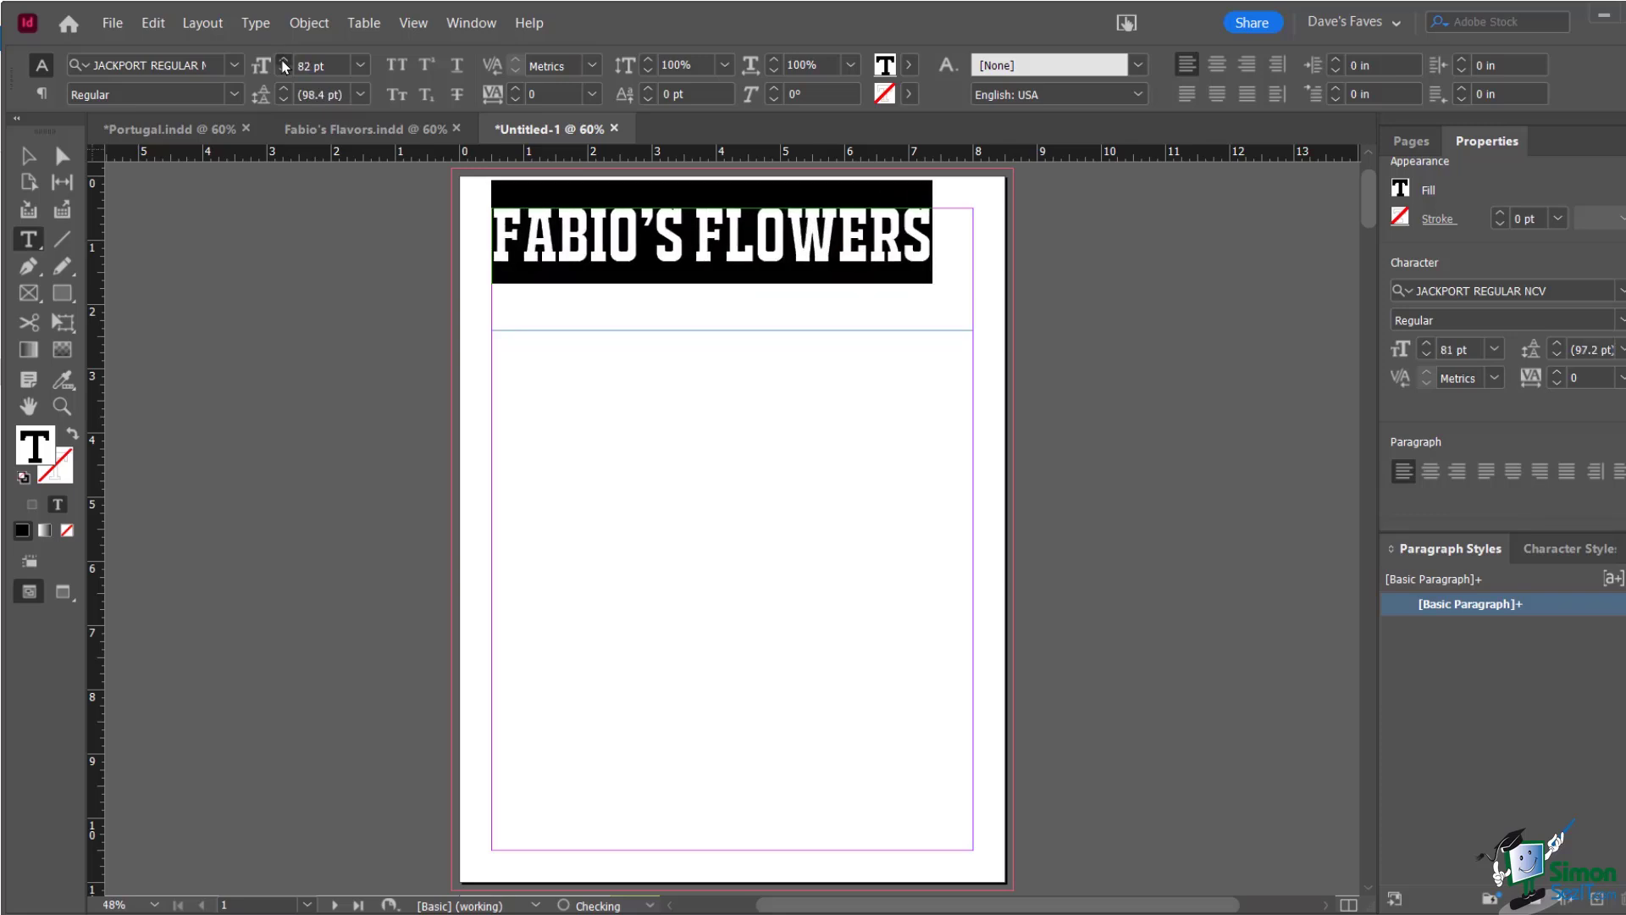
left_click(284, 62)
left_click(285, 62)
left_click(285, 62)
left_click(284, 62)
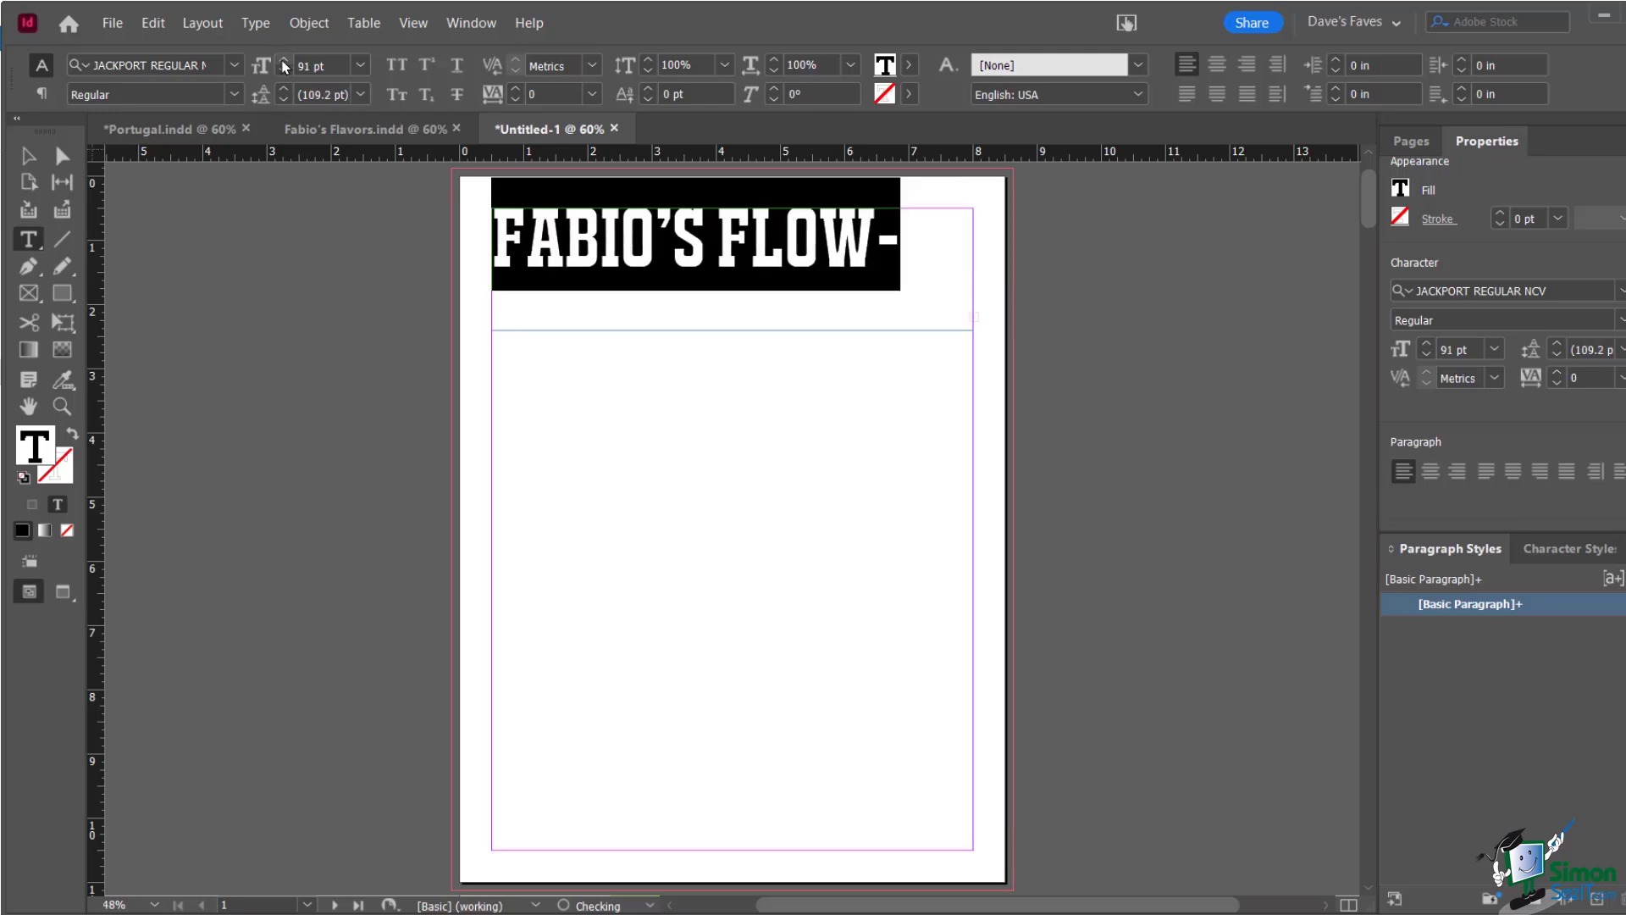
left_click(285, 62)
left_click(284, 62)
Deselect the title text and select its frame to examine the overset text indicator
left_click(778, 395)
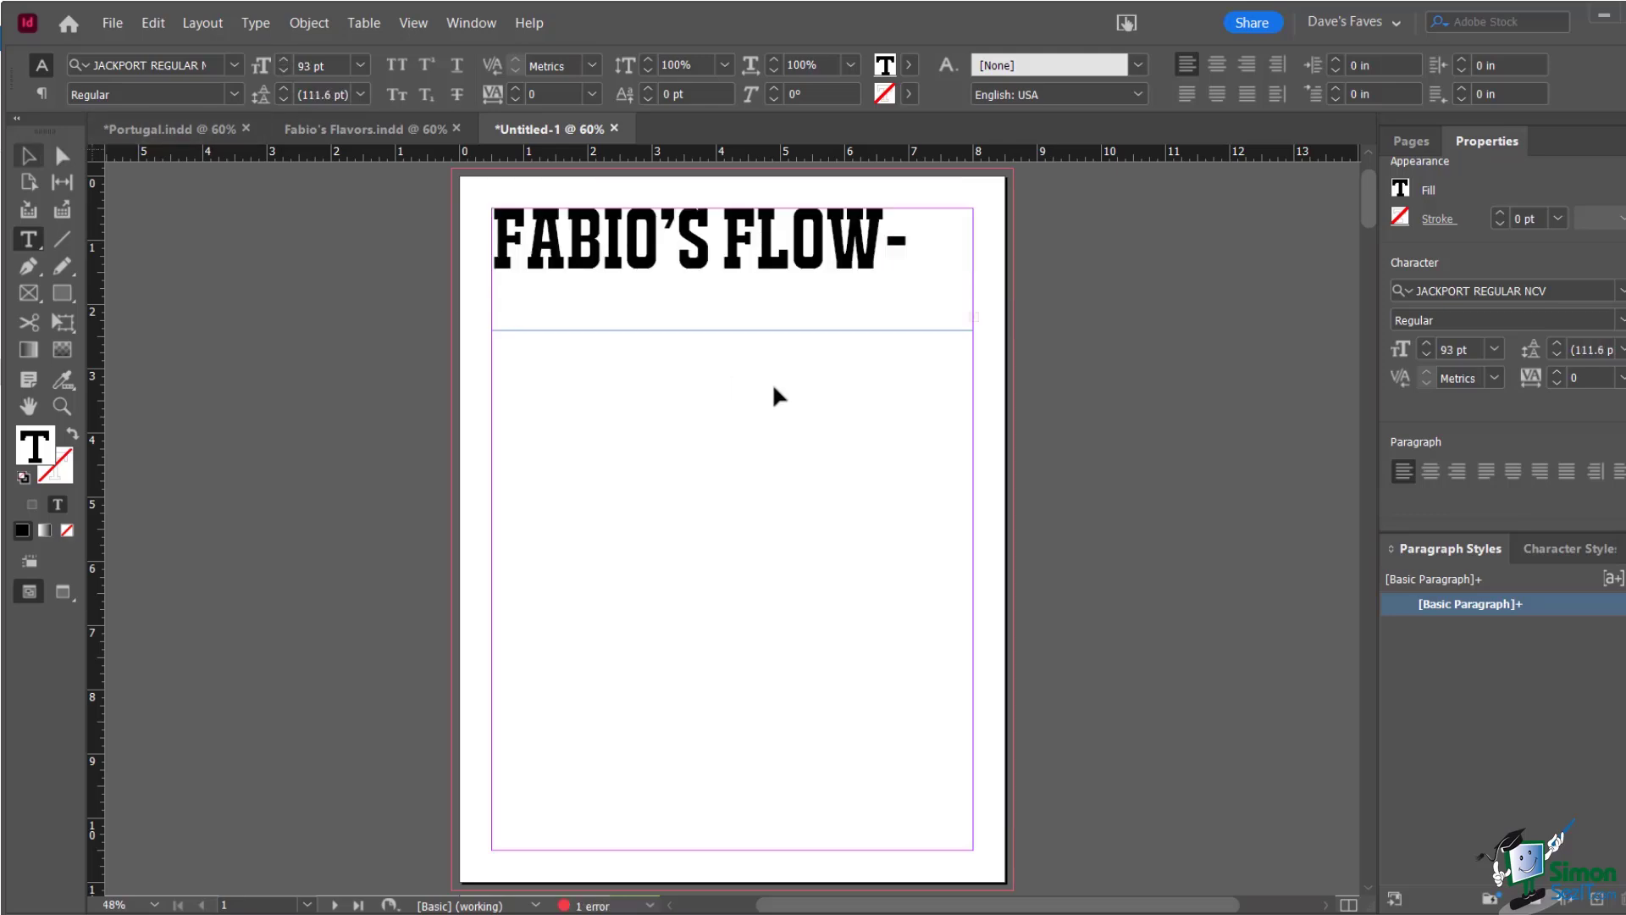
key("Escape")
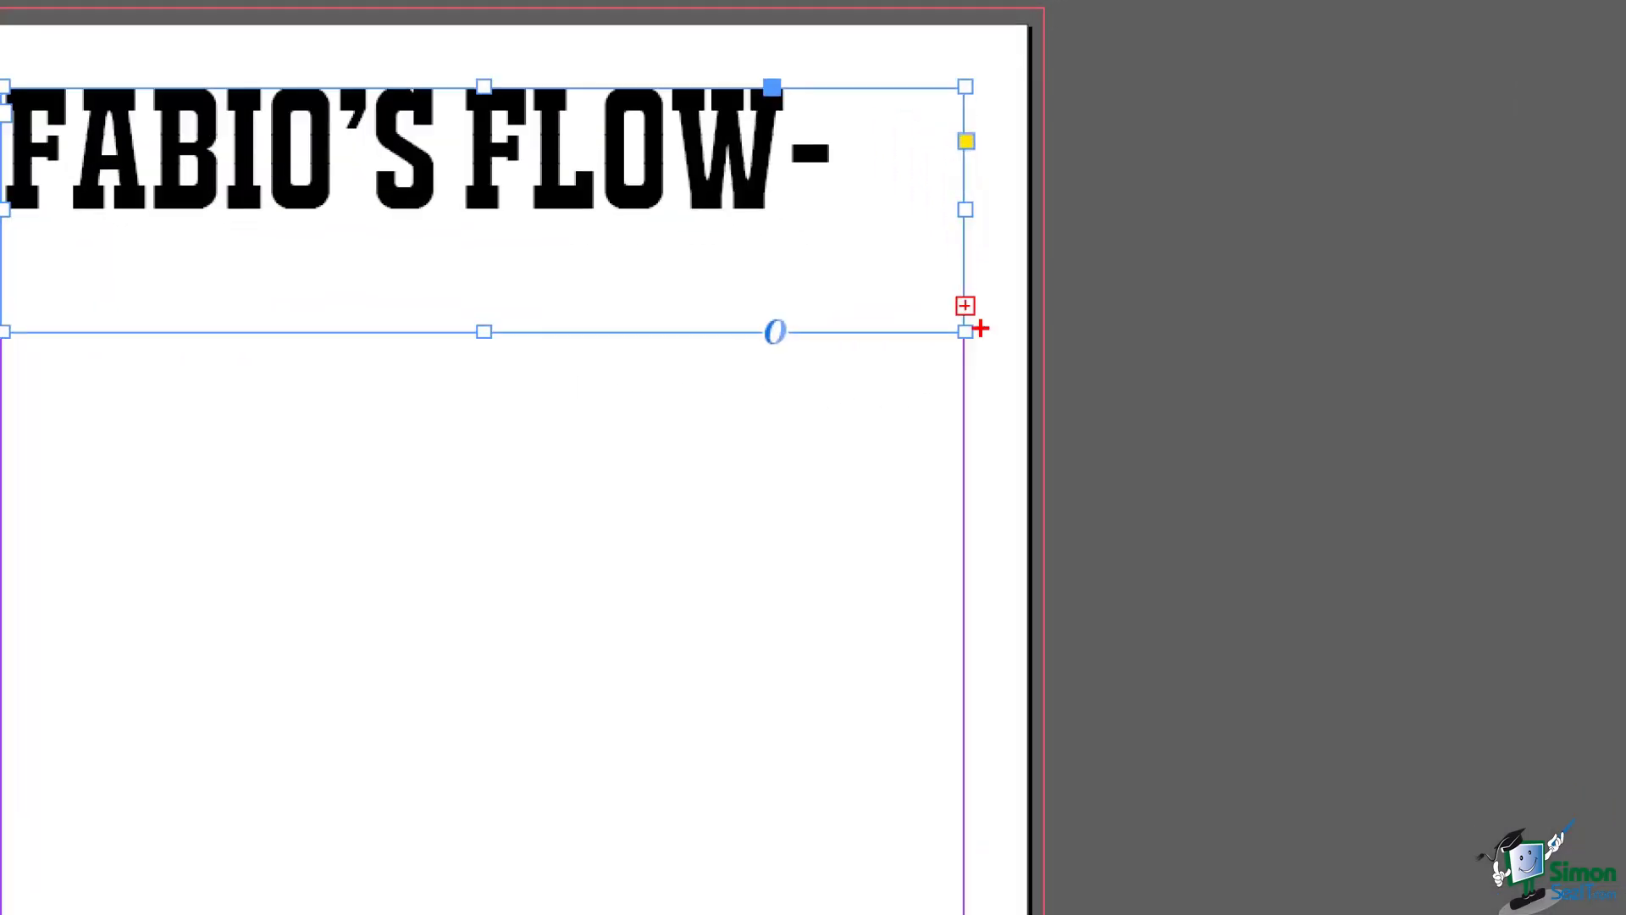
mouse_move(971, 275)
left_mouse_down()
mouse_move(937, 274)
mouse_move(903, 311)
mouse_move(971, 355)
mouse_move(1015, 313)
mouse_move(961, 275)
left_mouse_up()
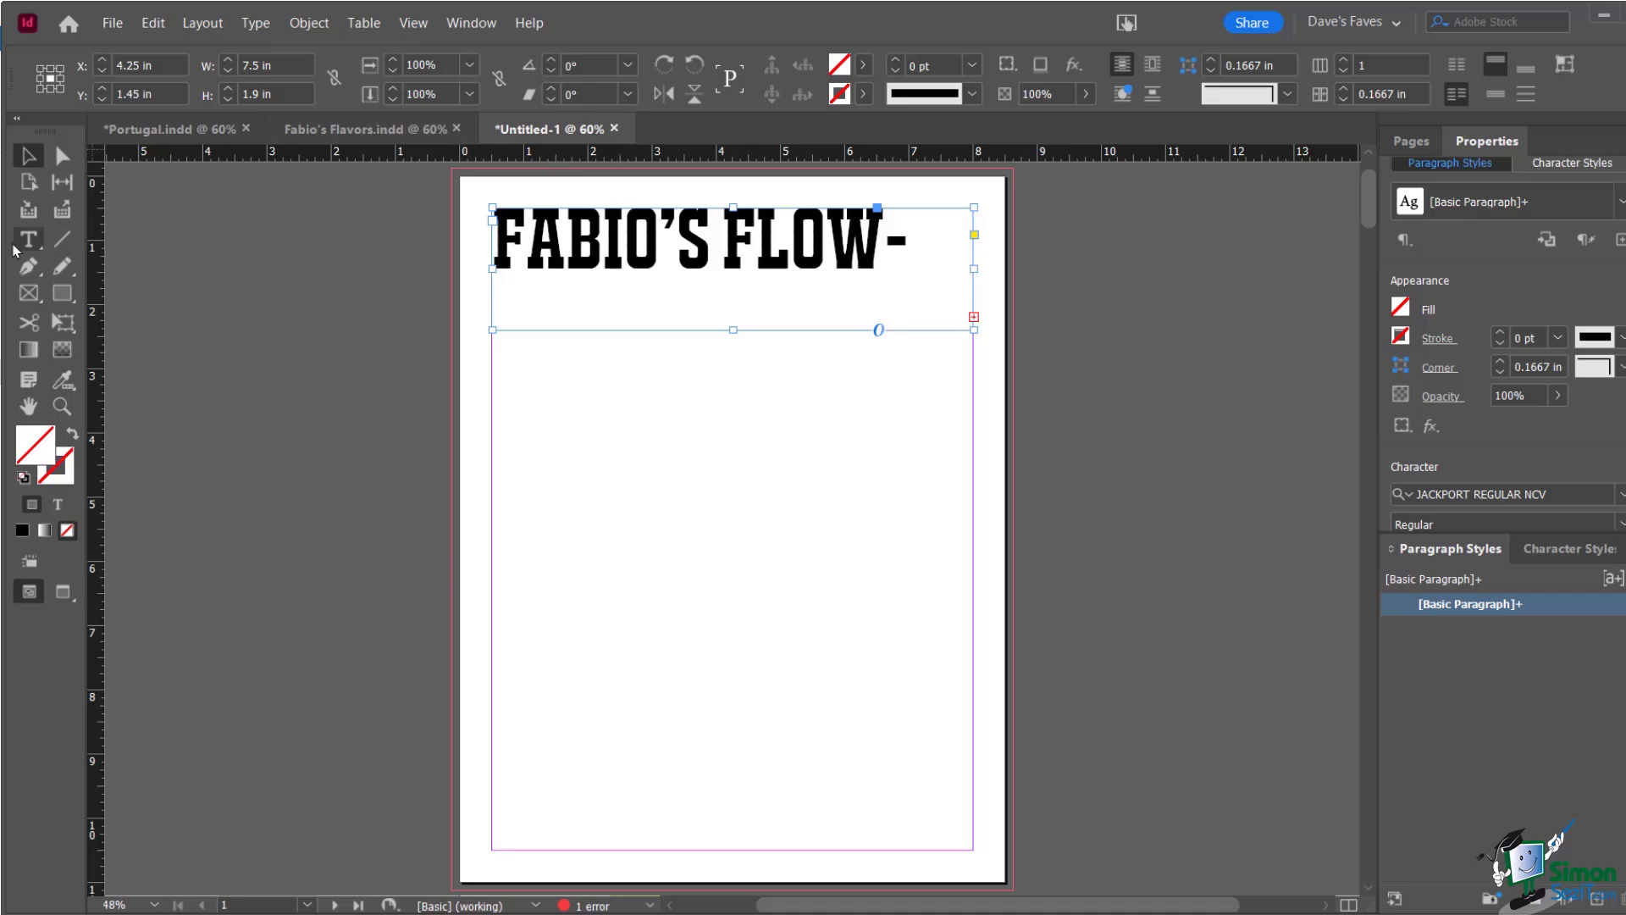
Select the visible part of the title and reduce its font size until the whole title fits on one line
triple_click(627, 250)
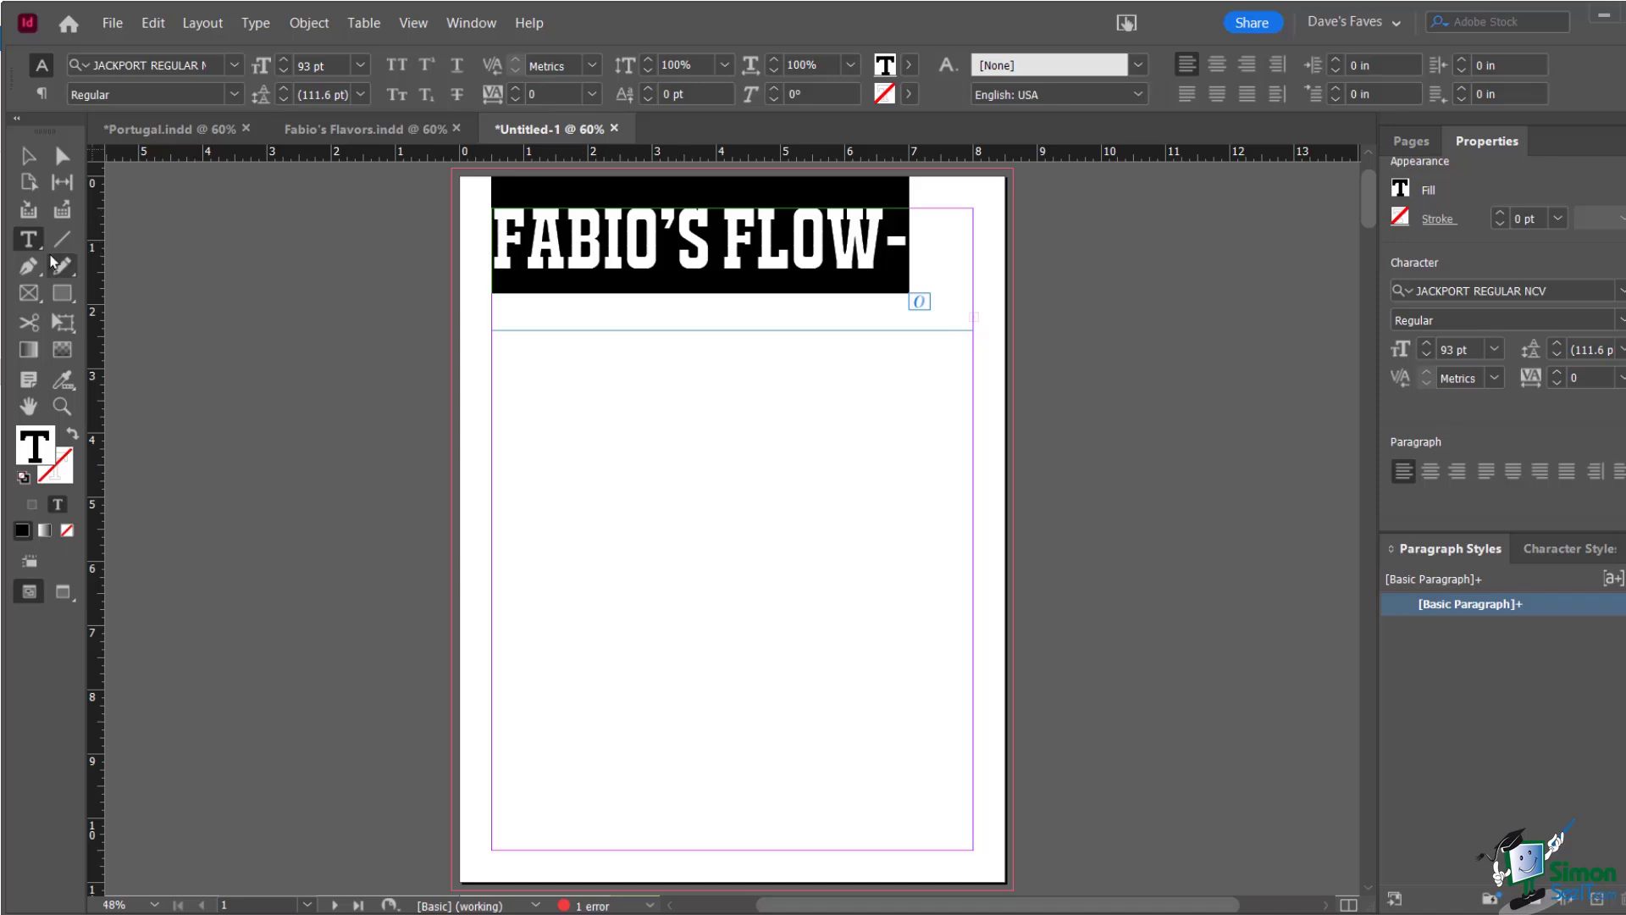
left_click(284, 73)
left_click(285, 73)
left_click(284, 73)
left_click(284, 72)
left_click(284, 73)
left_click(285, 73)
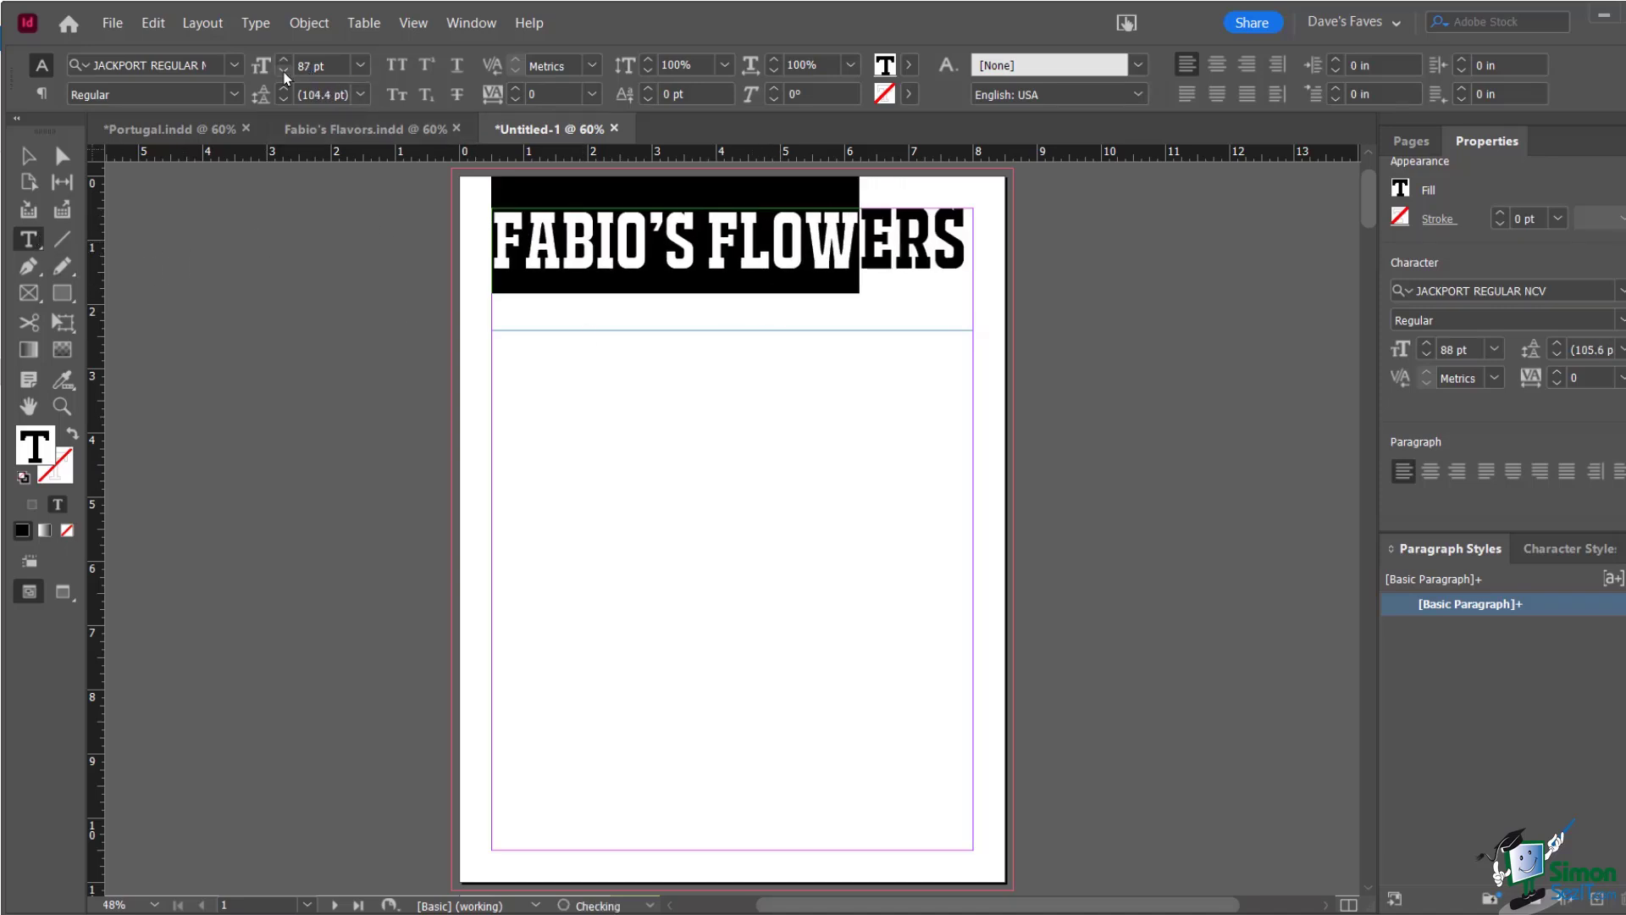
left_click(285, 73)
Select the entire "Fabio's Flowers" title and set its font size to 90 pt
left_click_drag(858, 254, 491, 246)
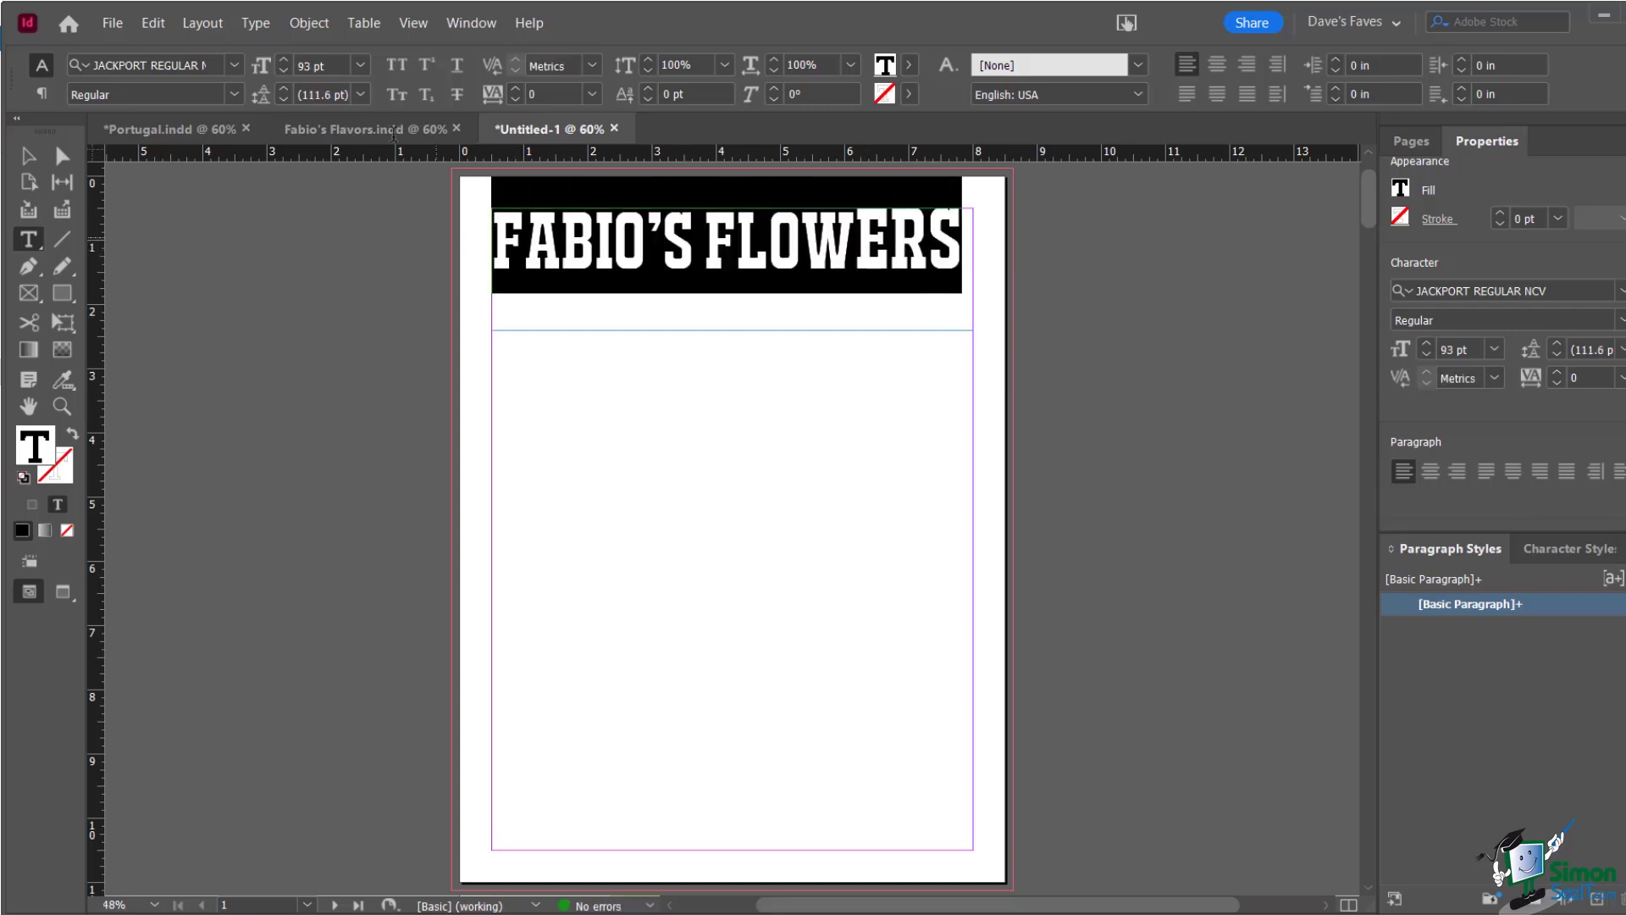
left_click(318, 64)
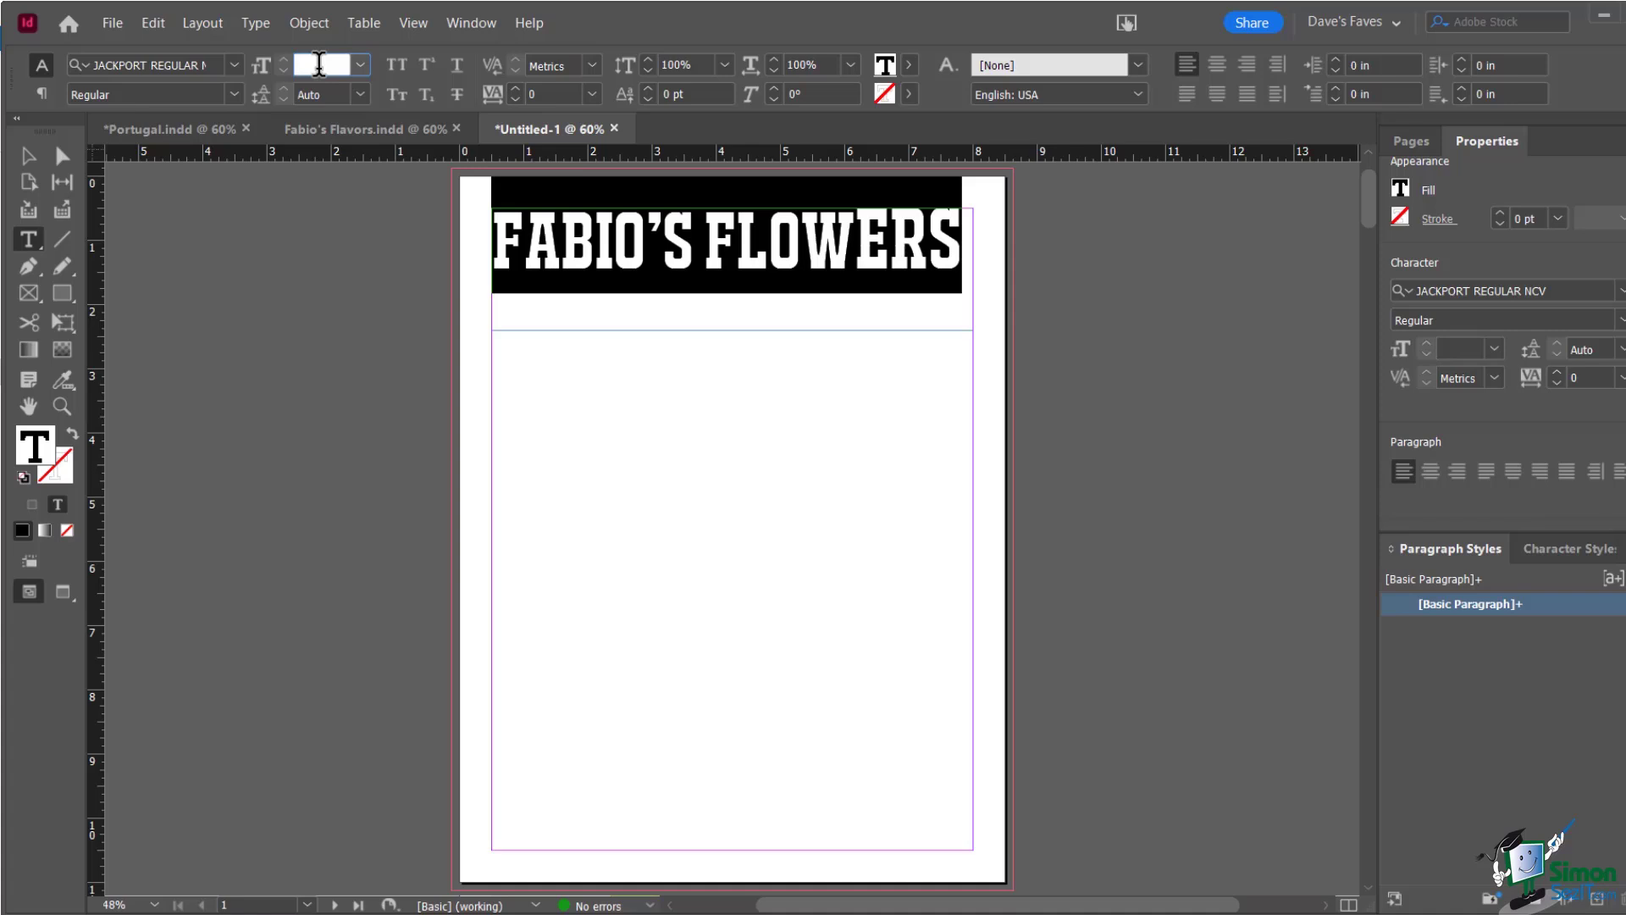
type("90")
key("Return")
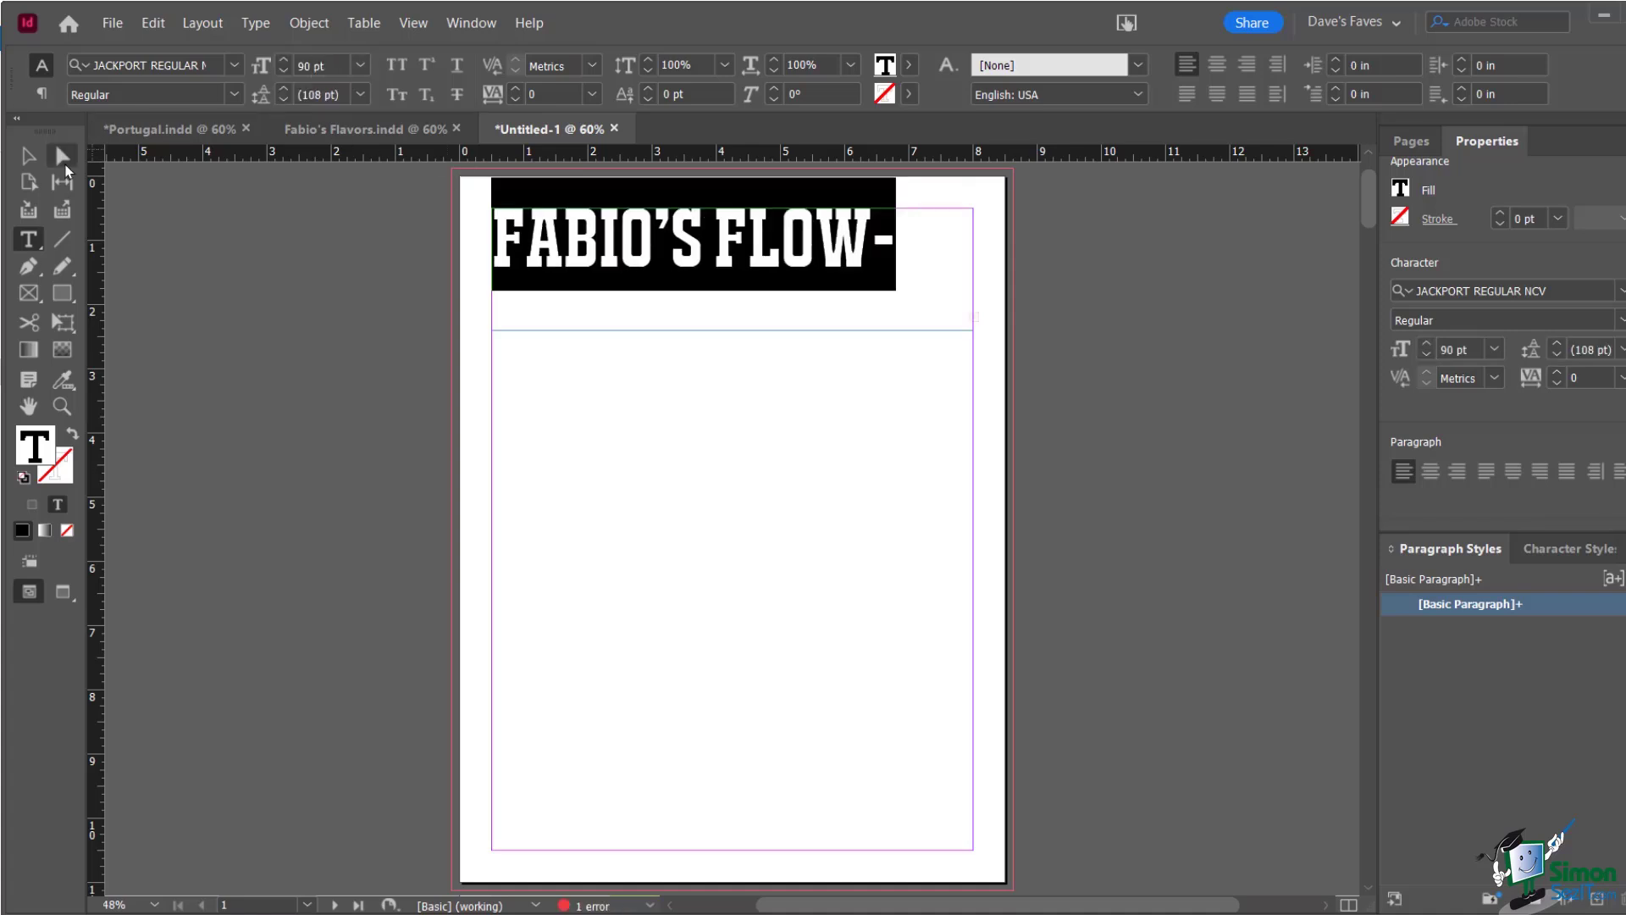
Reduce the title's font size to 85 pt and center-align it in the frame
left_click(283, 62)
left_click(283, 62)
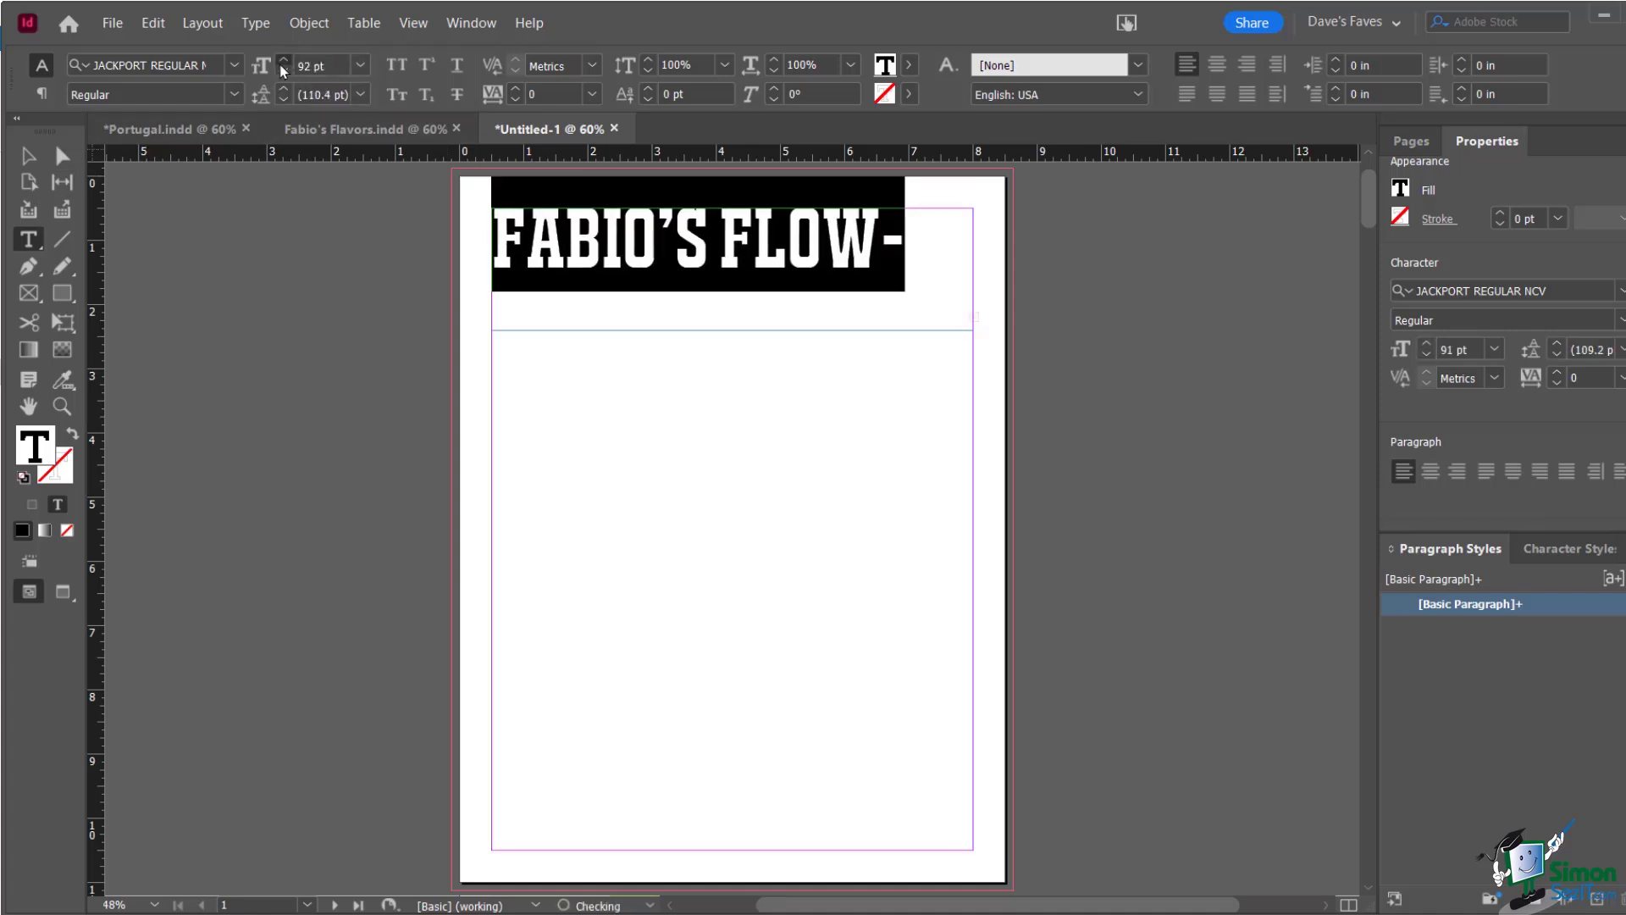
left_click(283, 72)
left_click(283, 72)
left_click(282, 72)
left_click(283, 72)
left_click(283, 72)
left_click(282, 72)
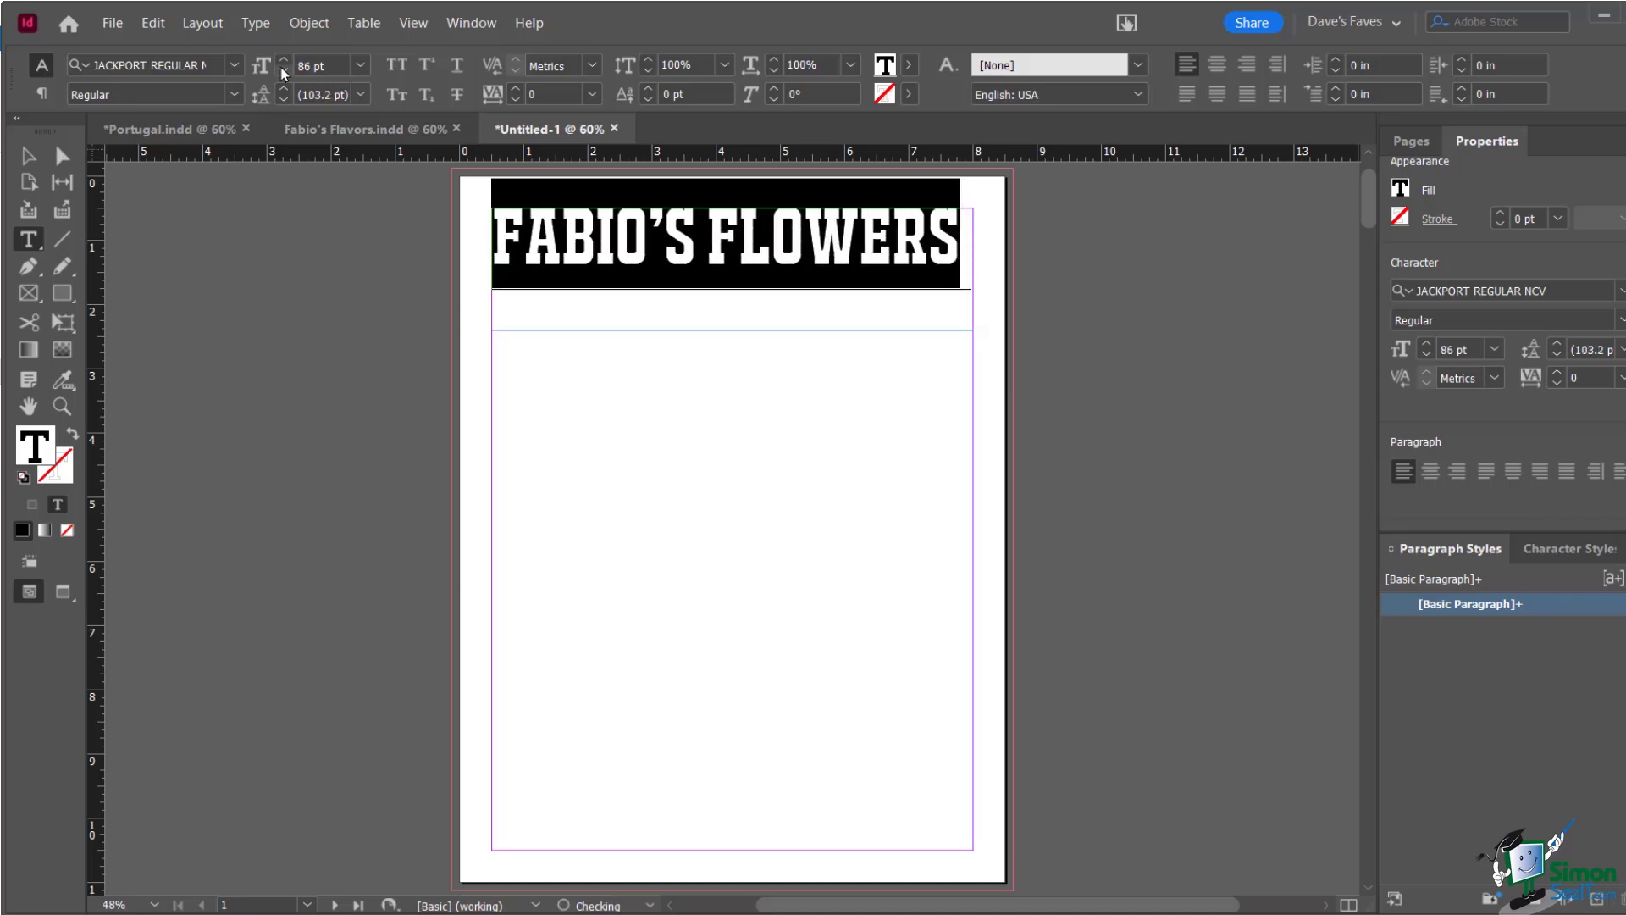
left_click(283, 72)
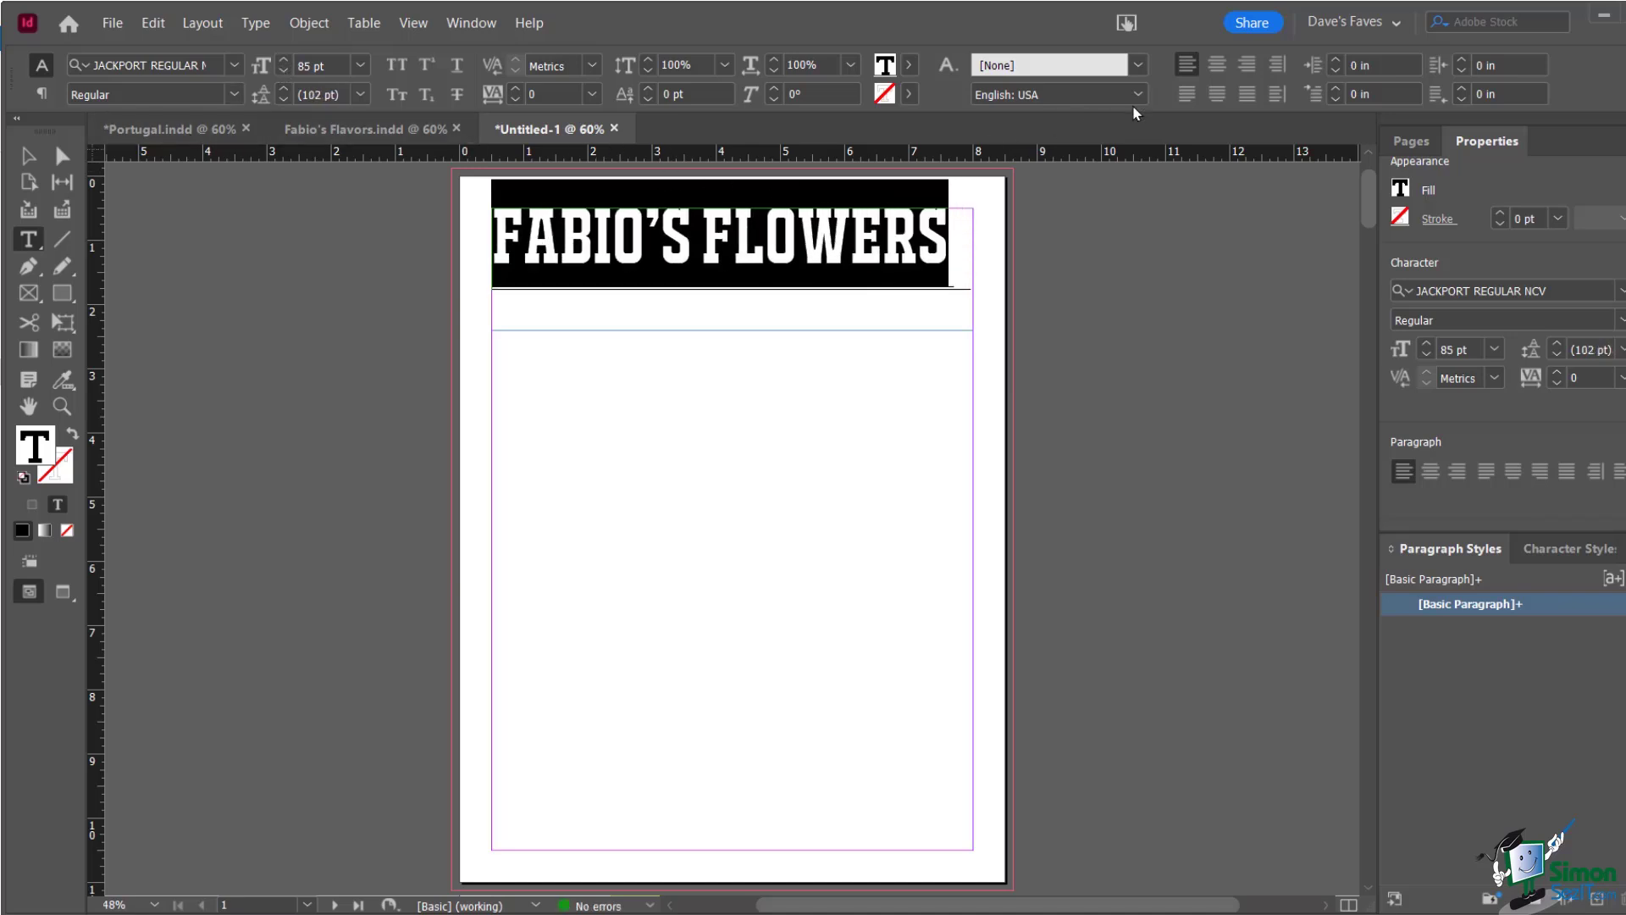
left_click(1217, 65)
Shorten the title's text frame from its lower edge to about 1.22 in high and deselect it
left_click(28, 156)
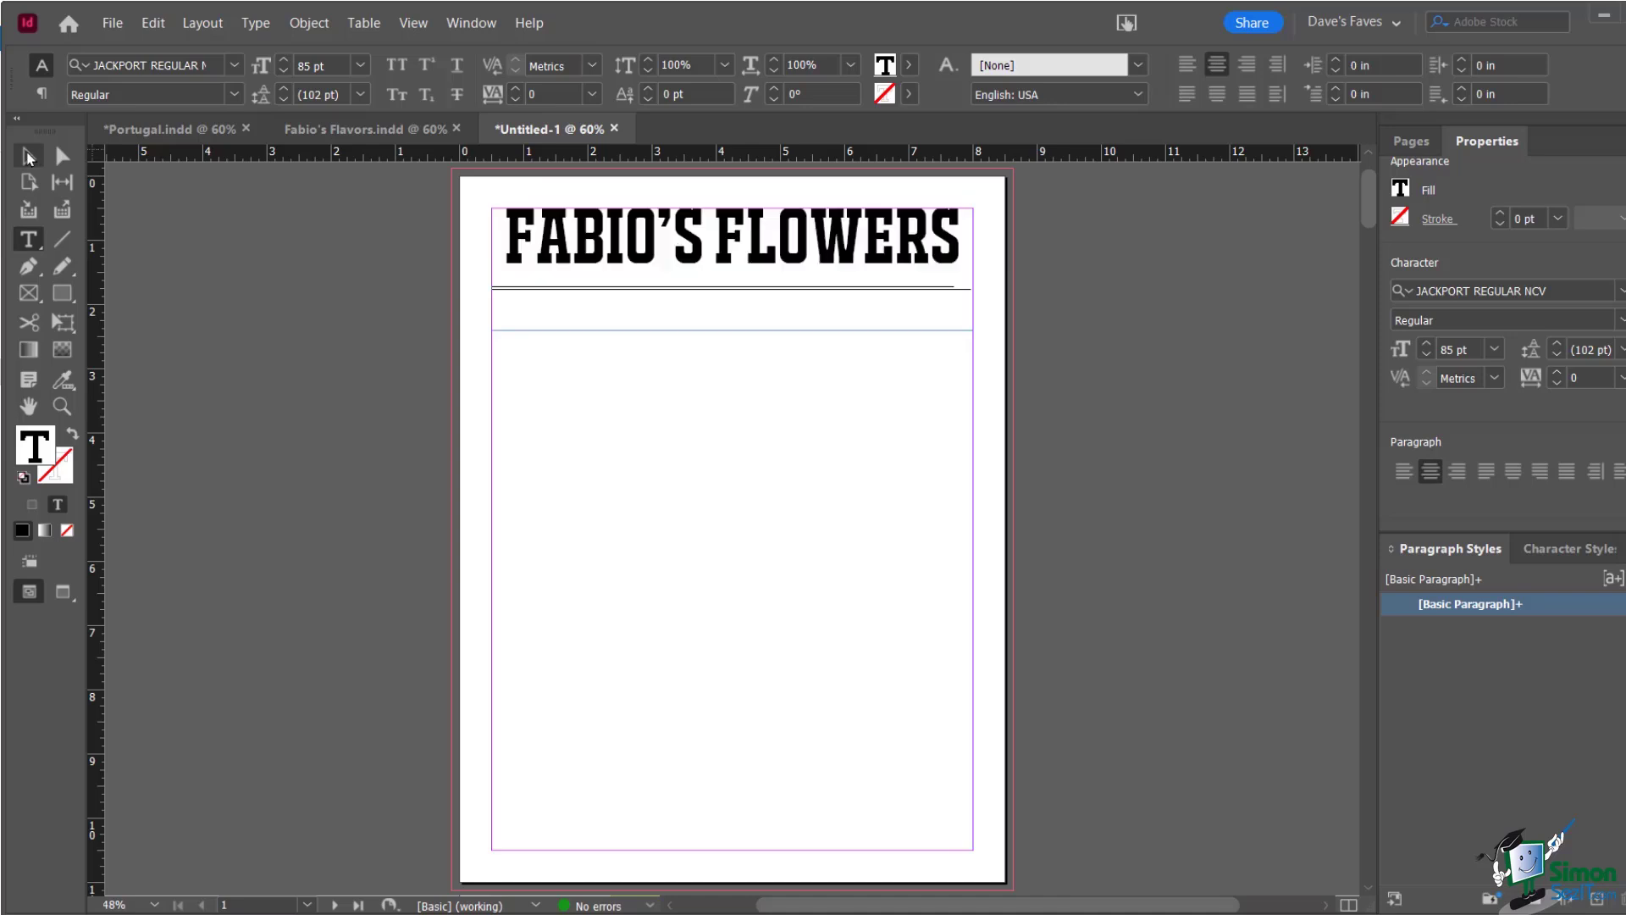
left_click(284, 303)
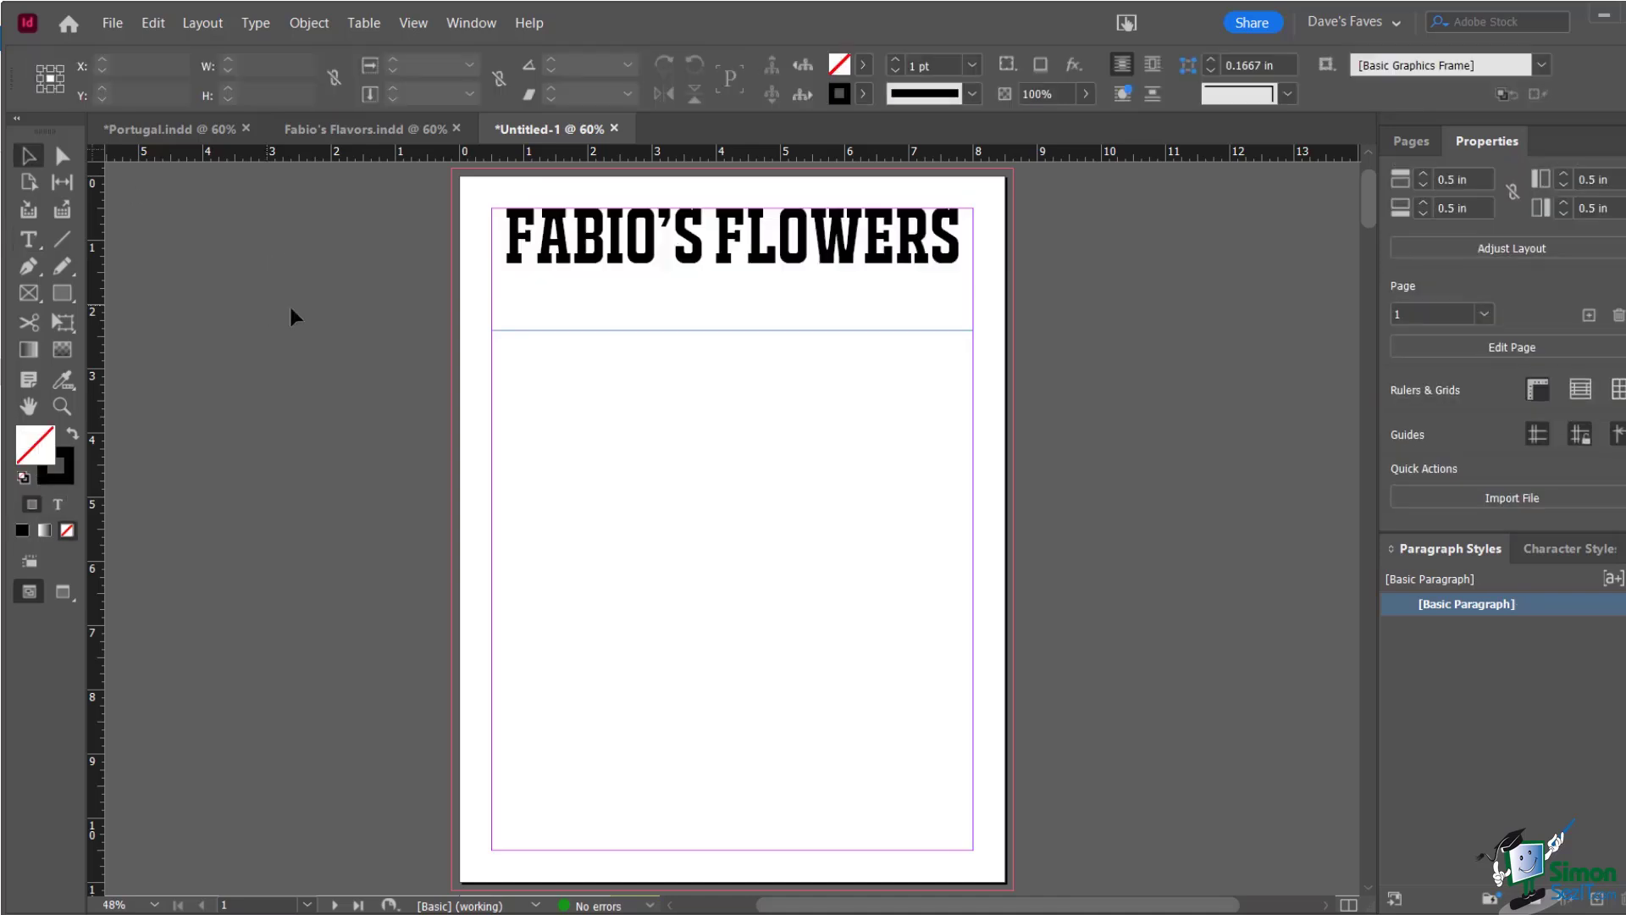
left_click(611, 267)
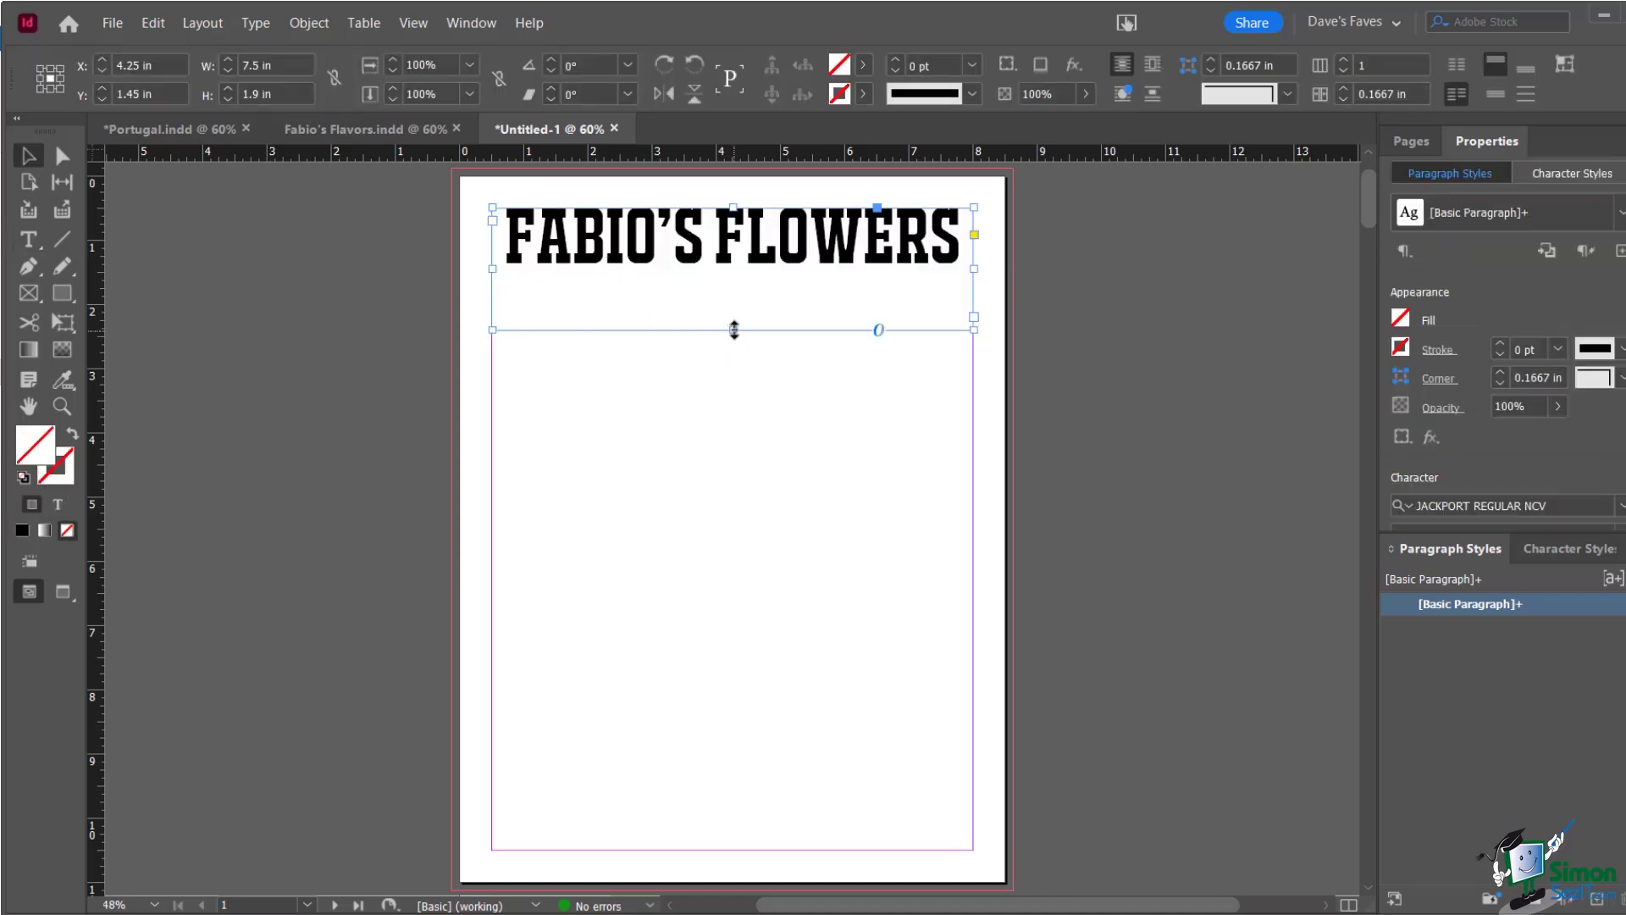
left_click_drag(734, 330, 731, 285)
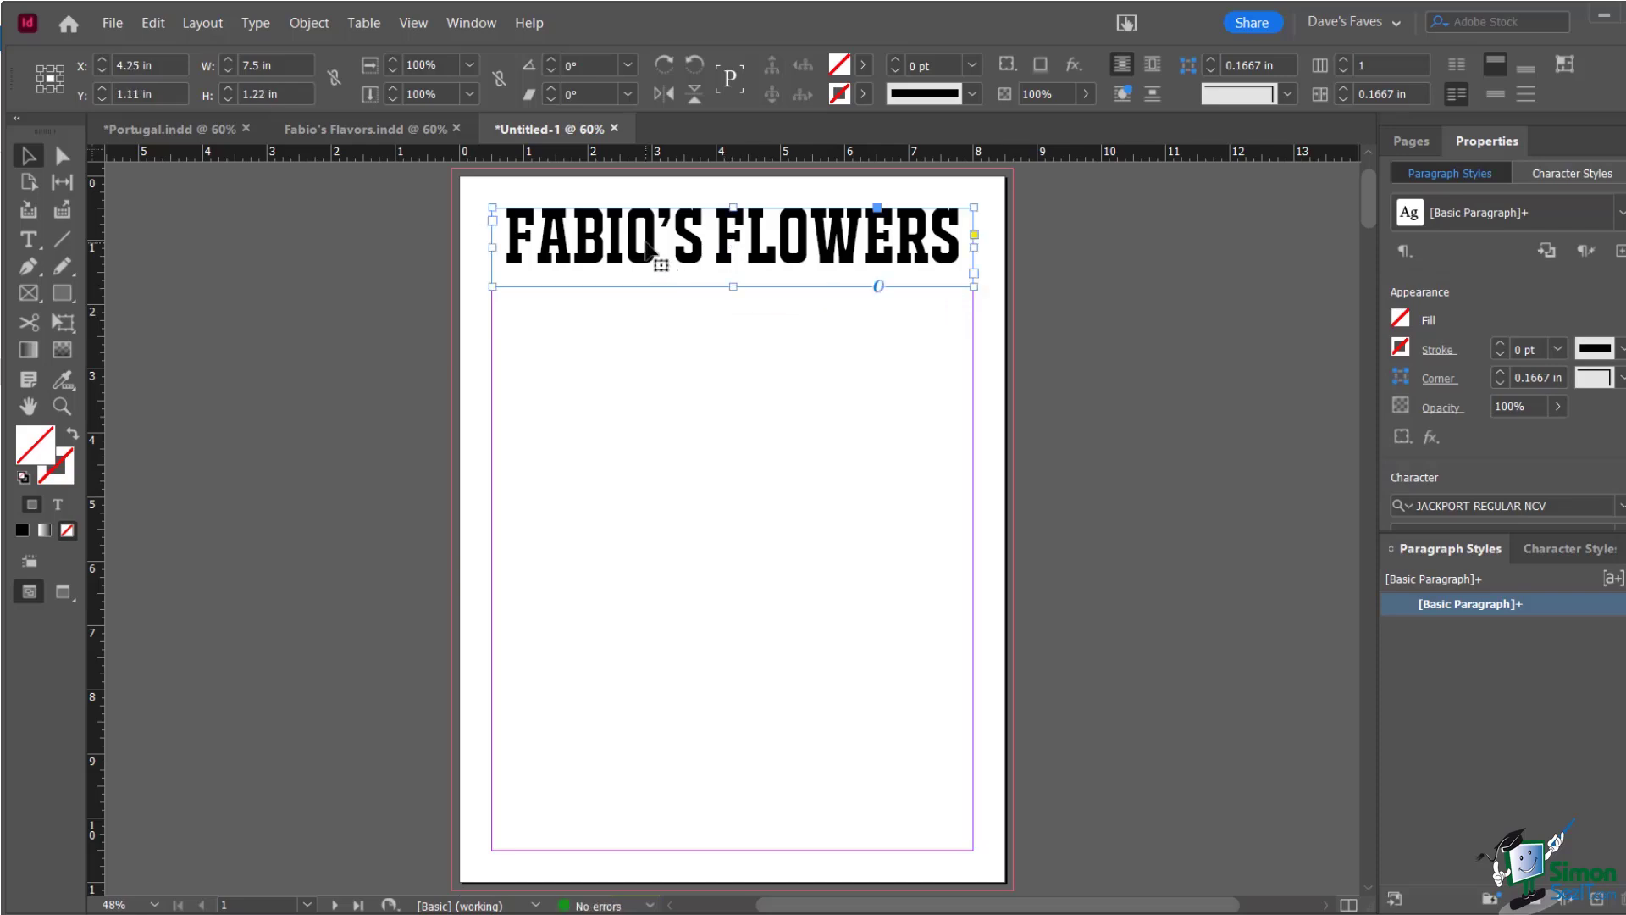
mouse_move(647, 246)
left_mouse_down()
mouse_move(614, 573)
mouse_move(791, 512)
mouse_move(646, 279)
mouse_move(653, 251)
left_mouse_up()
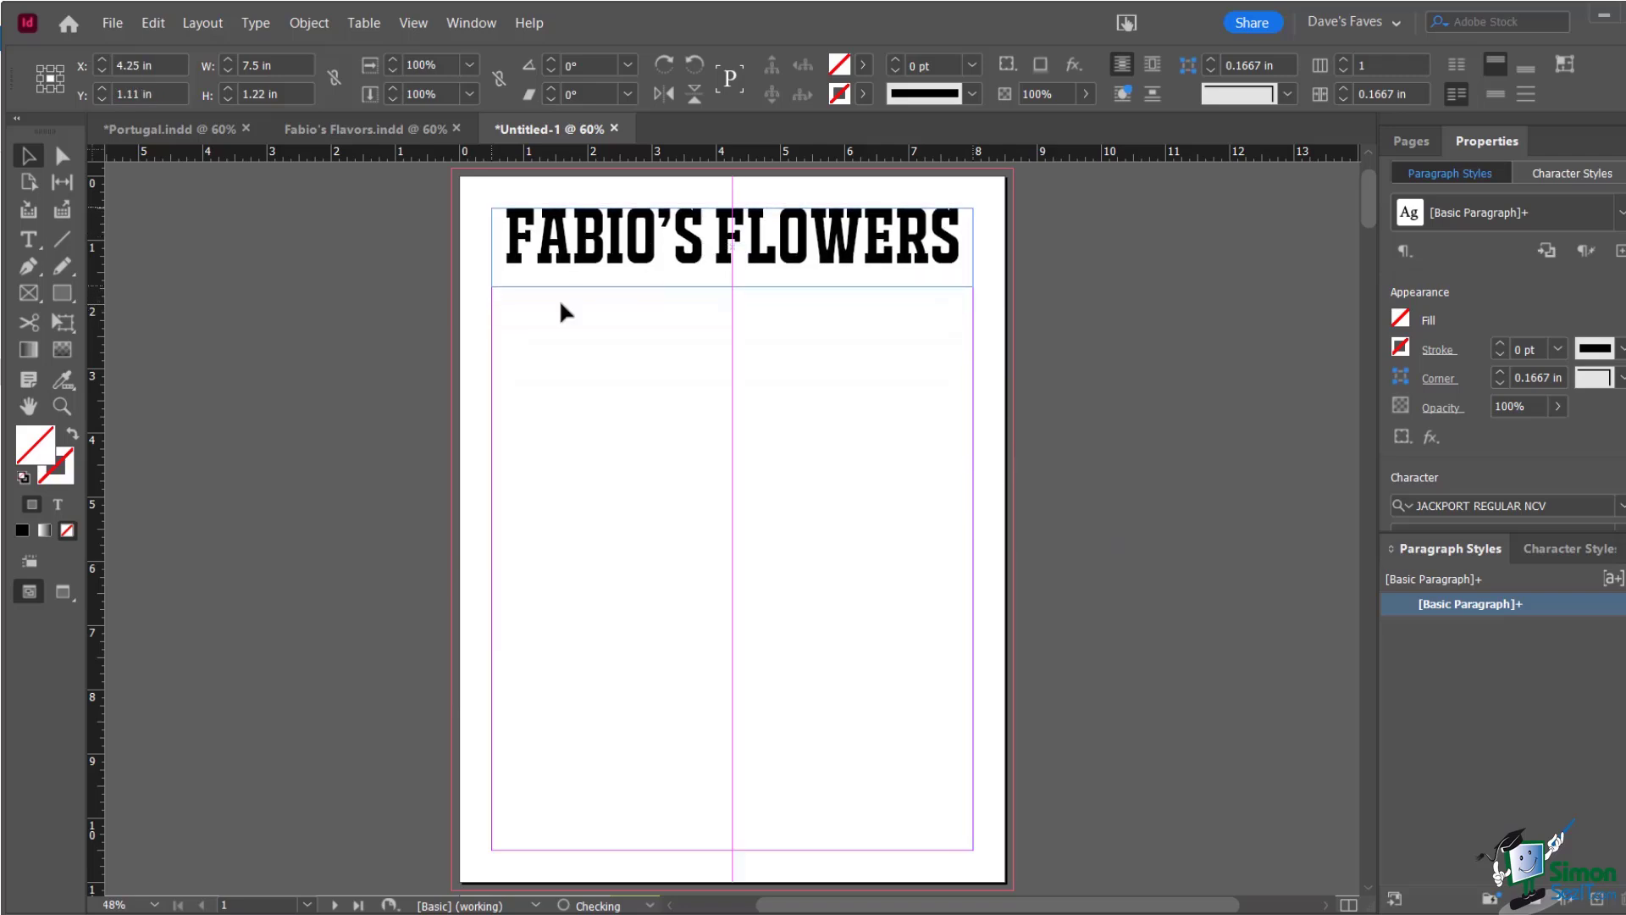
left_click(352, 347)
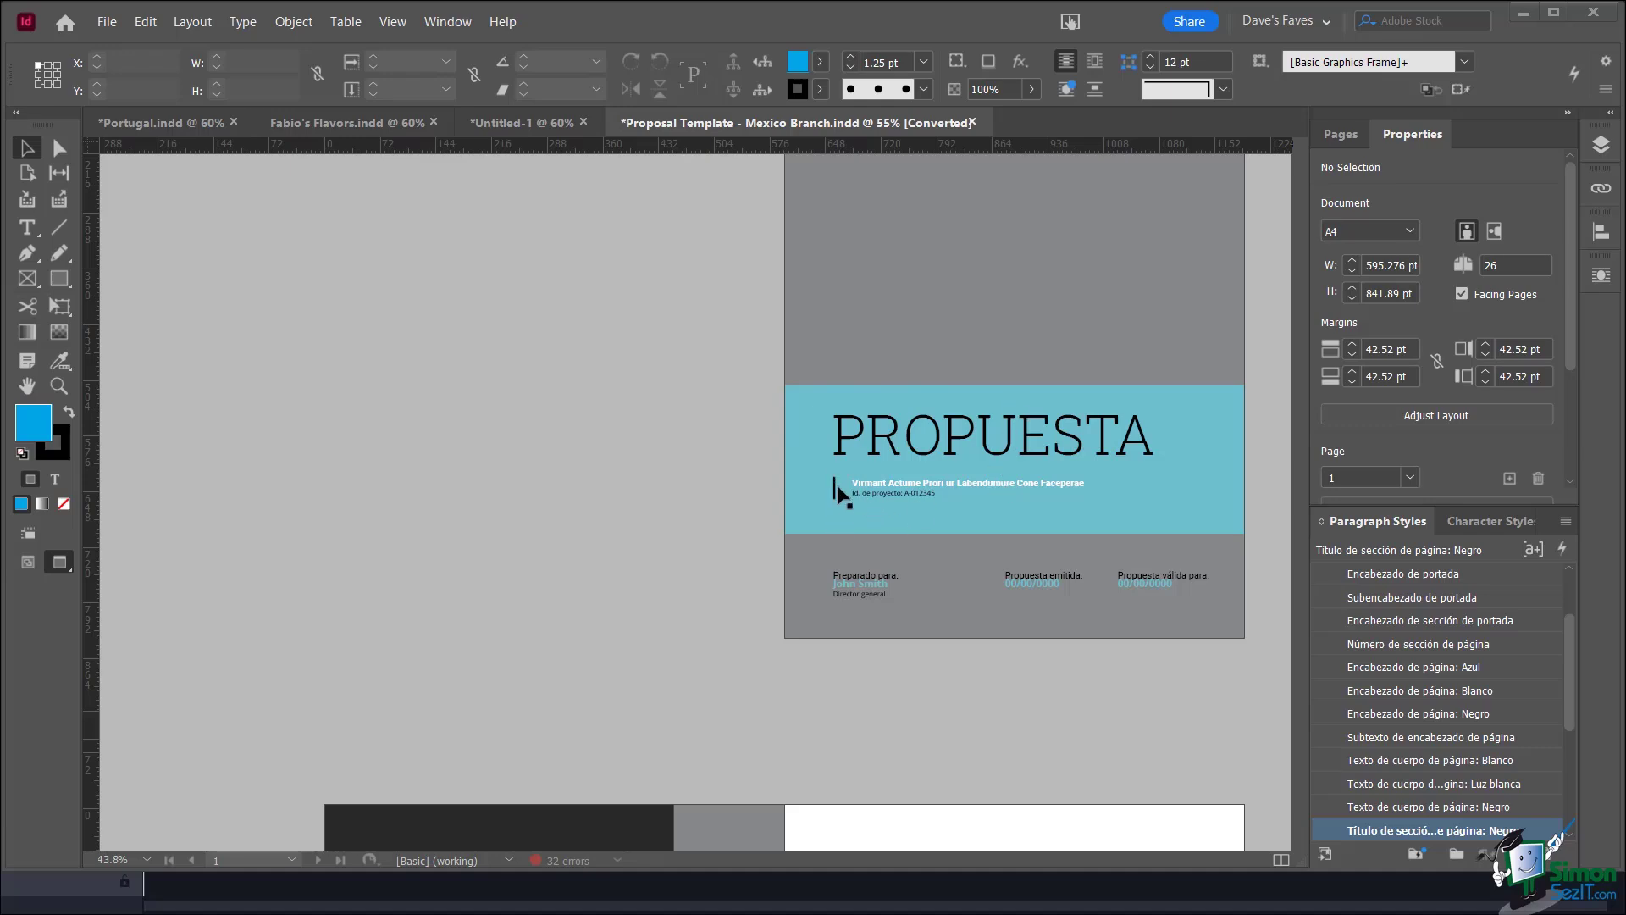
Browse the Spanish proposal template from the cover to the spread on pages 6 and 7, examining headings, body text and contents
scroll(766, 542, "down", 5)
scroll(761, 536, "down", 2)
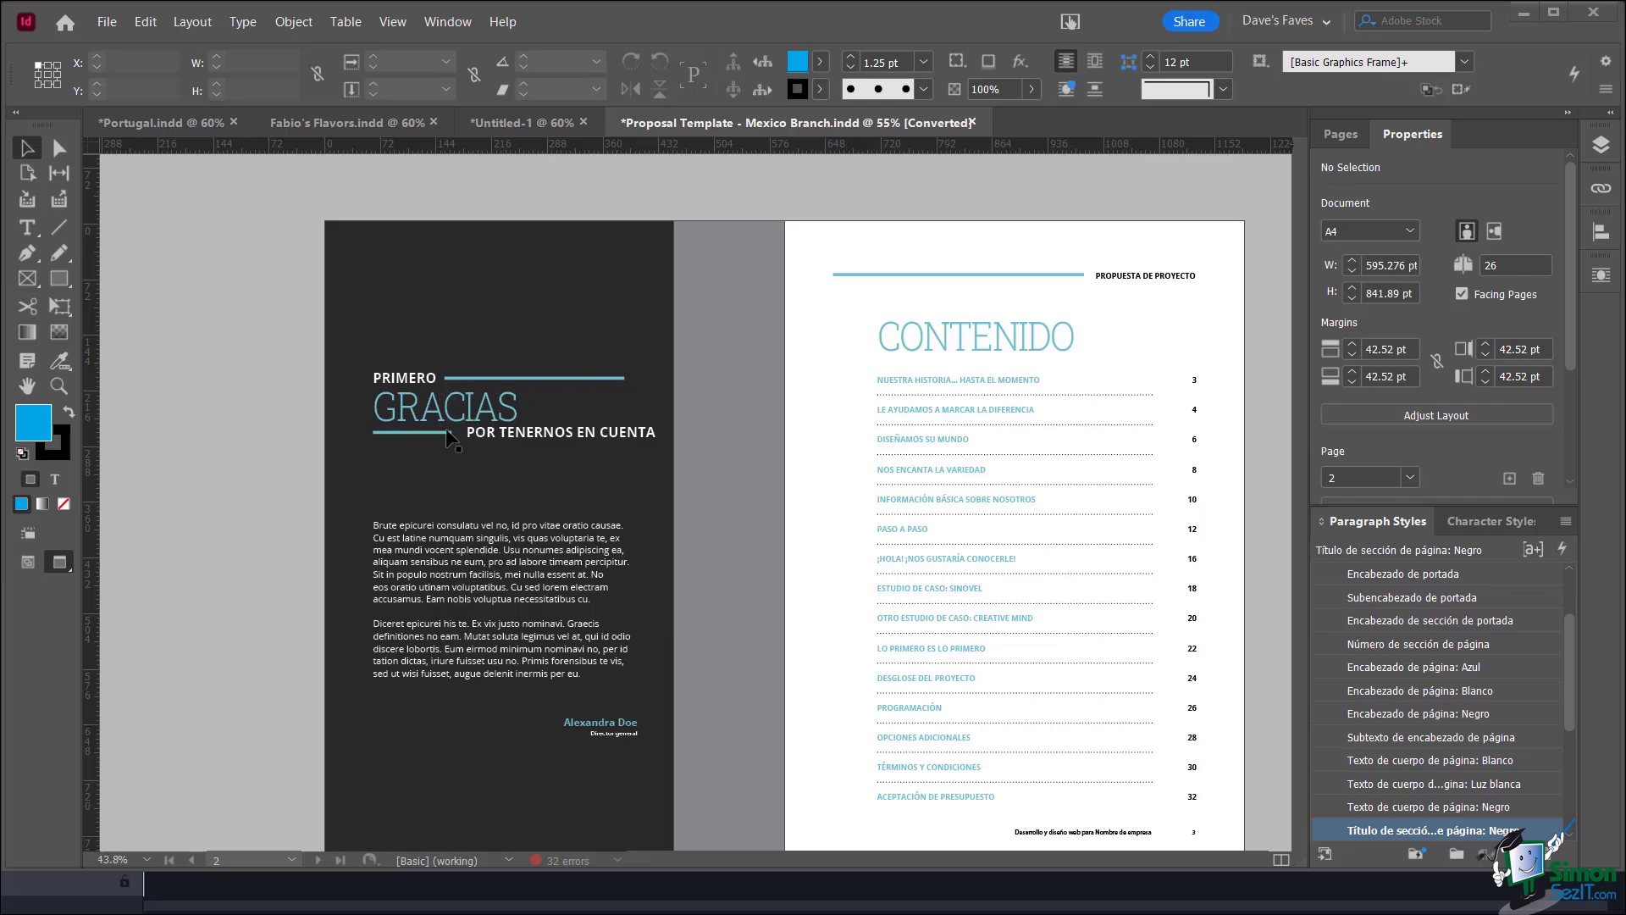
scroll(703, 550, "down", 10)
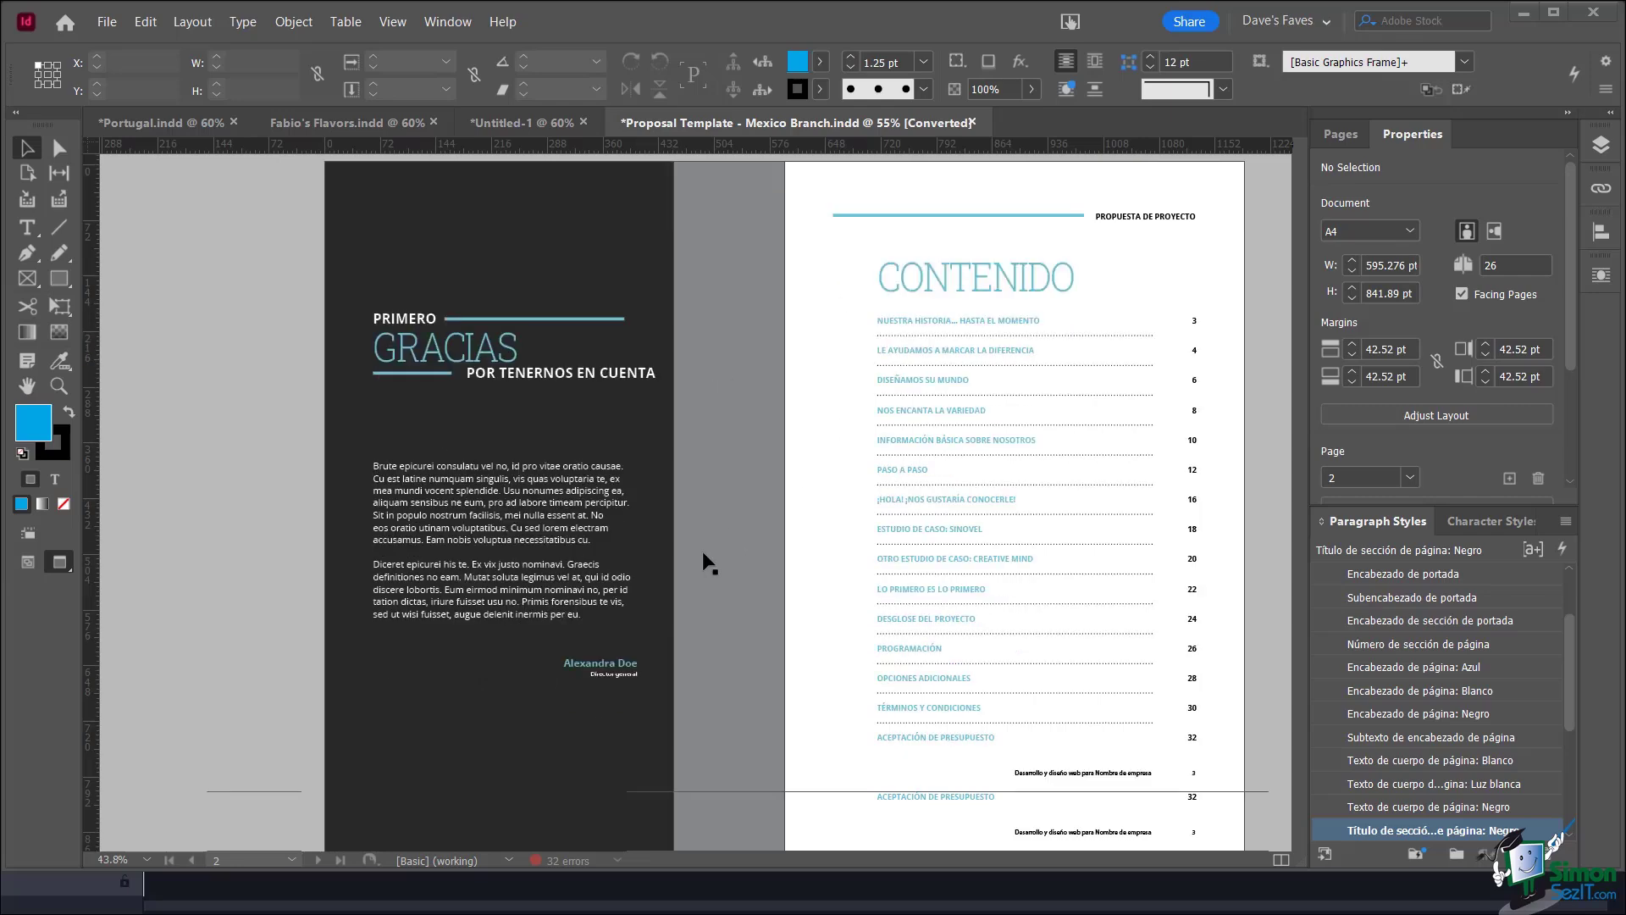
scroll(704, 561, "down", 2)
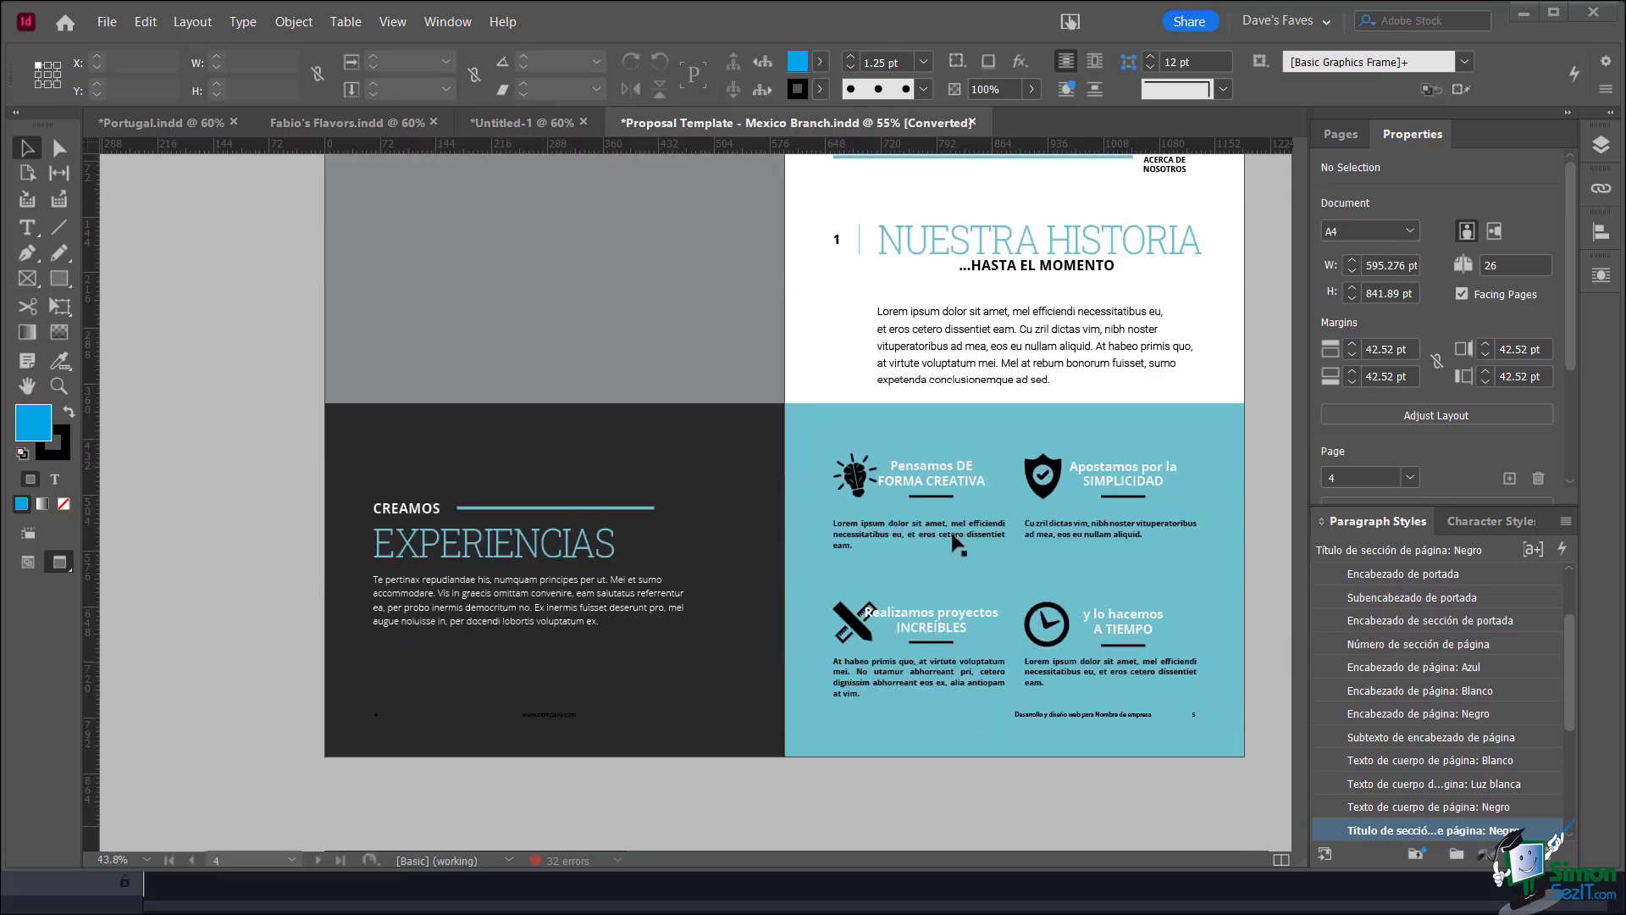
scroll(917, 496, "down", 2)
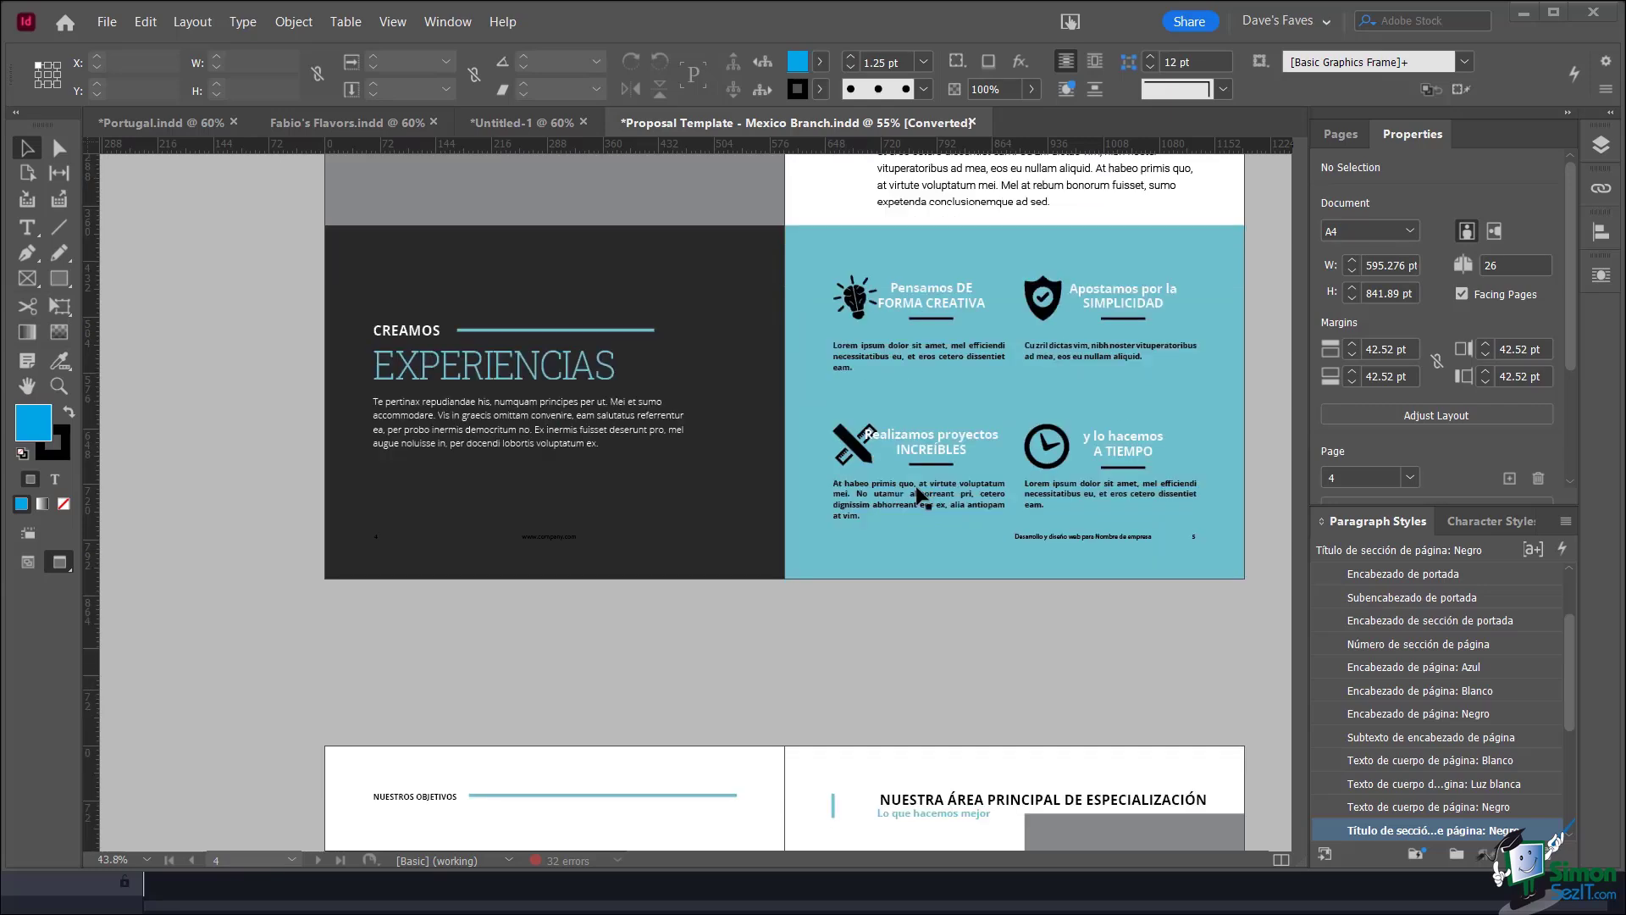
scroll(917, 495, "down", 5)
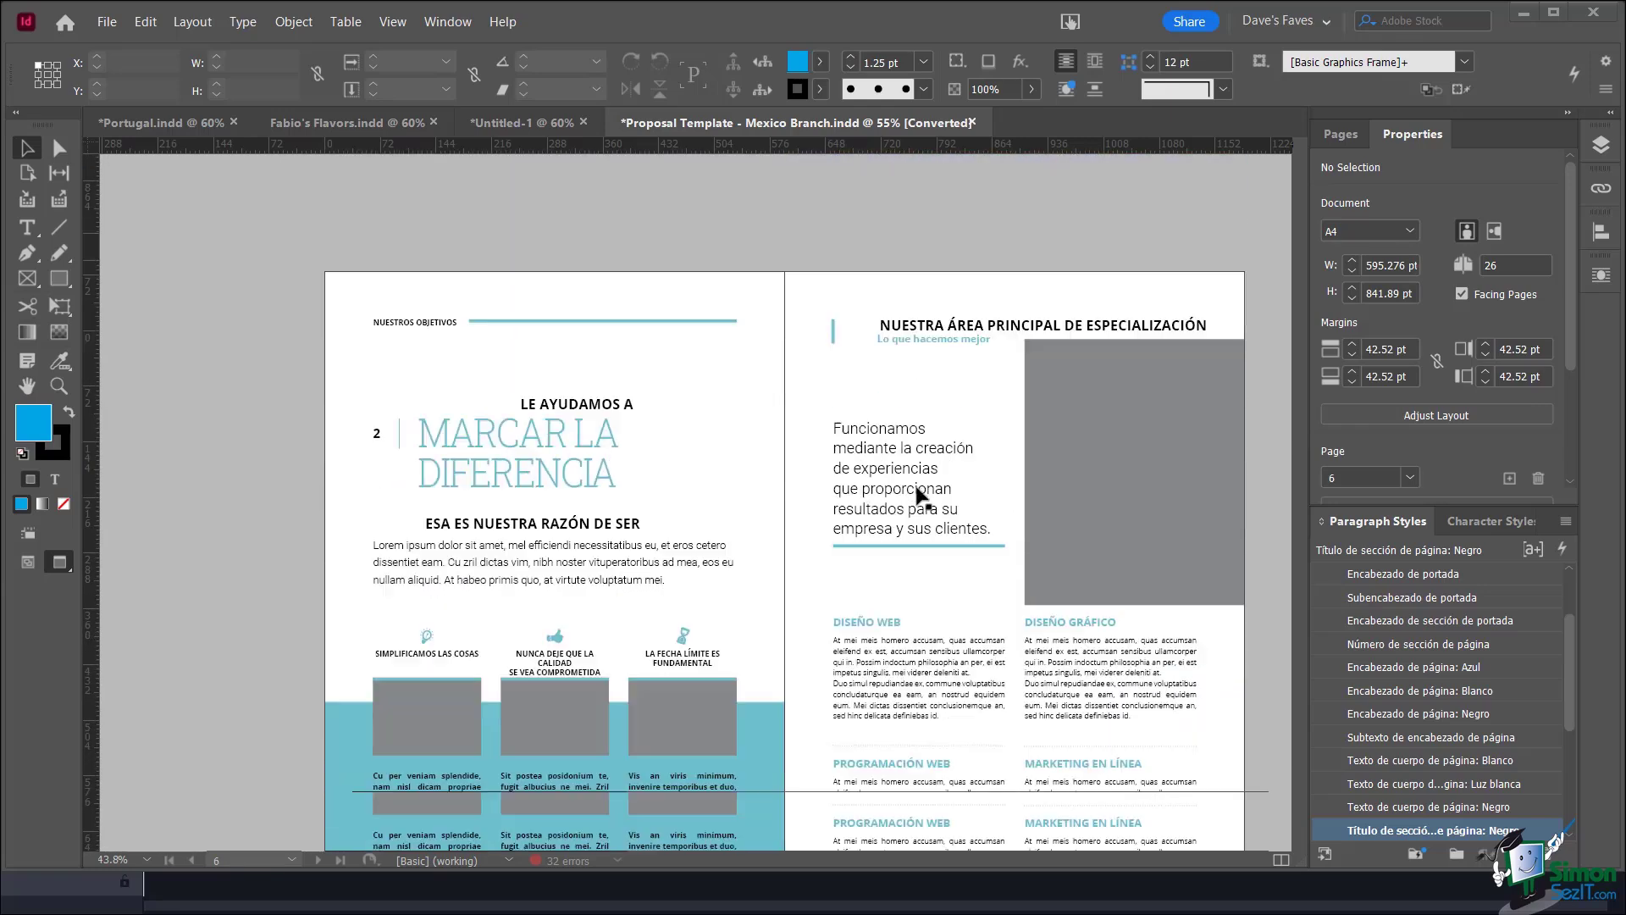
scroll(735, 343, "down", 2)
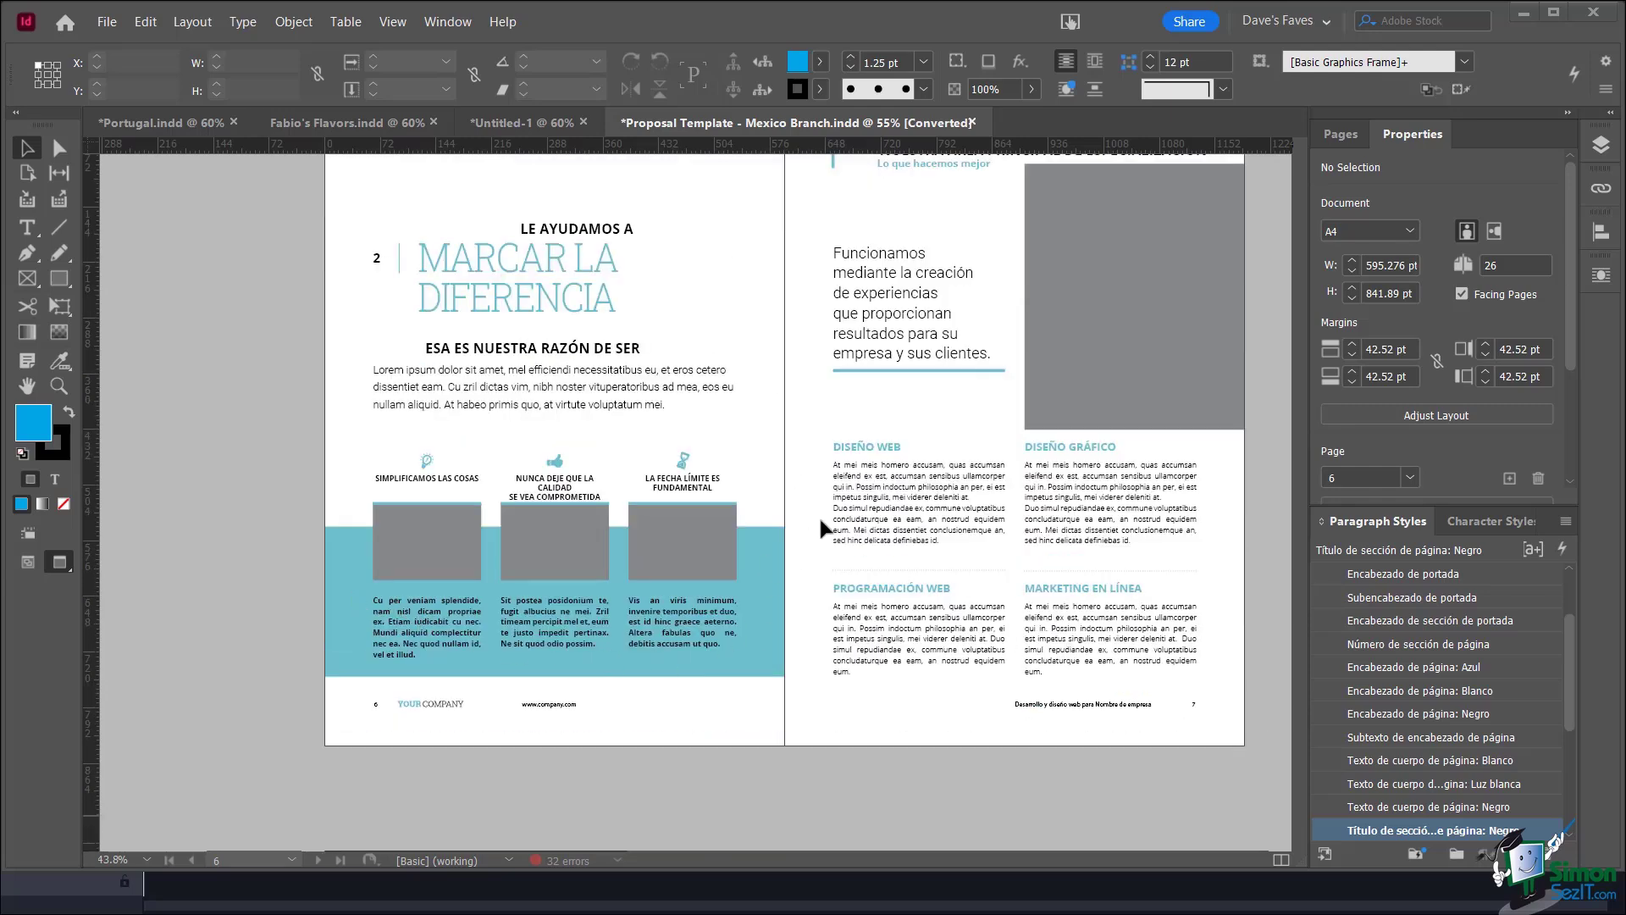
scroll(820, 521, "up", 3)
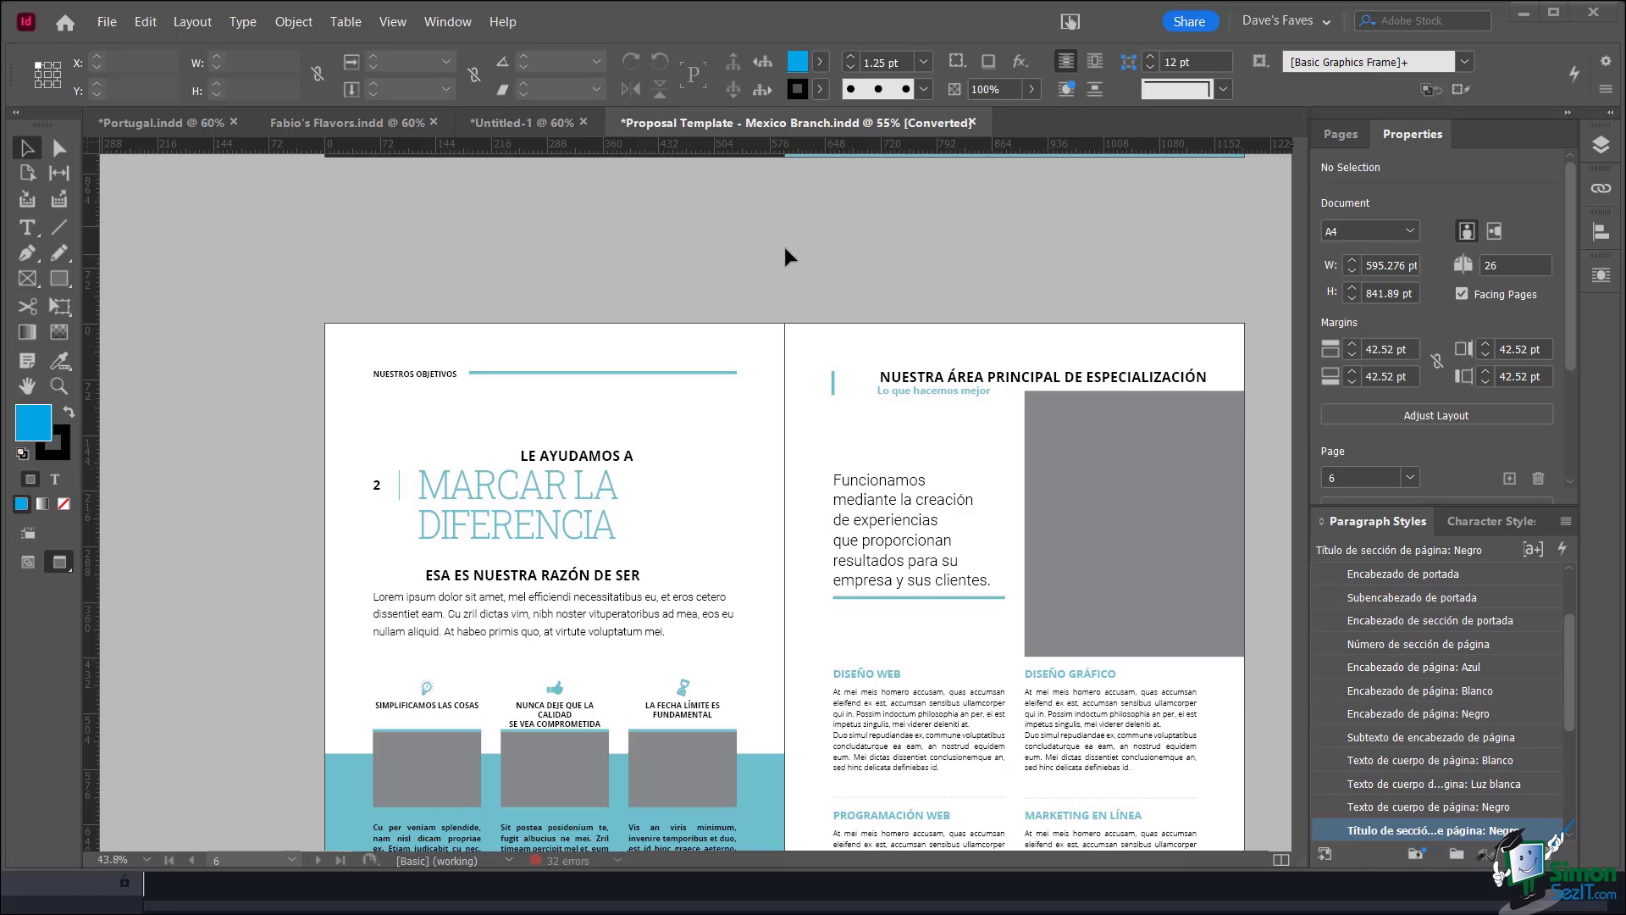
Switch to the Untitled-1 document, deselect the title frame and activate the Rectangle tool
left_click(501, 124)
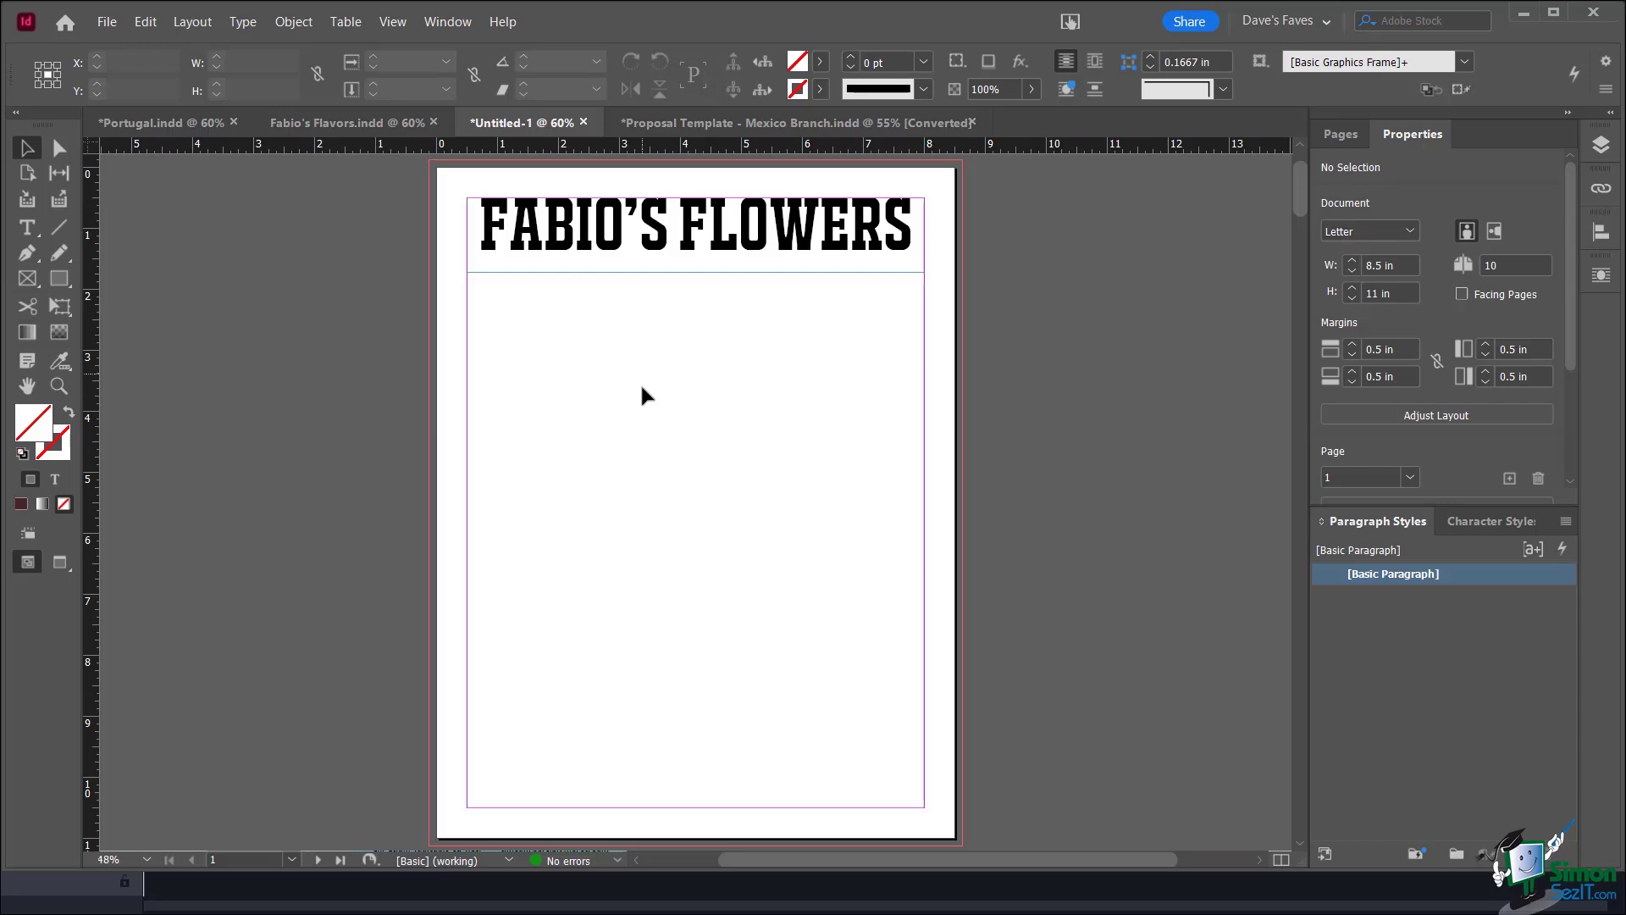
left_click(650, 234)
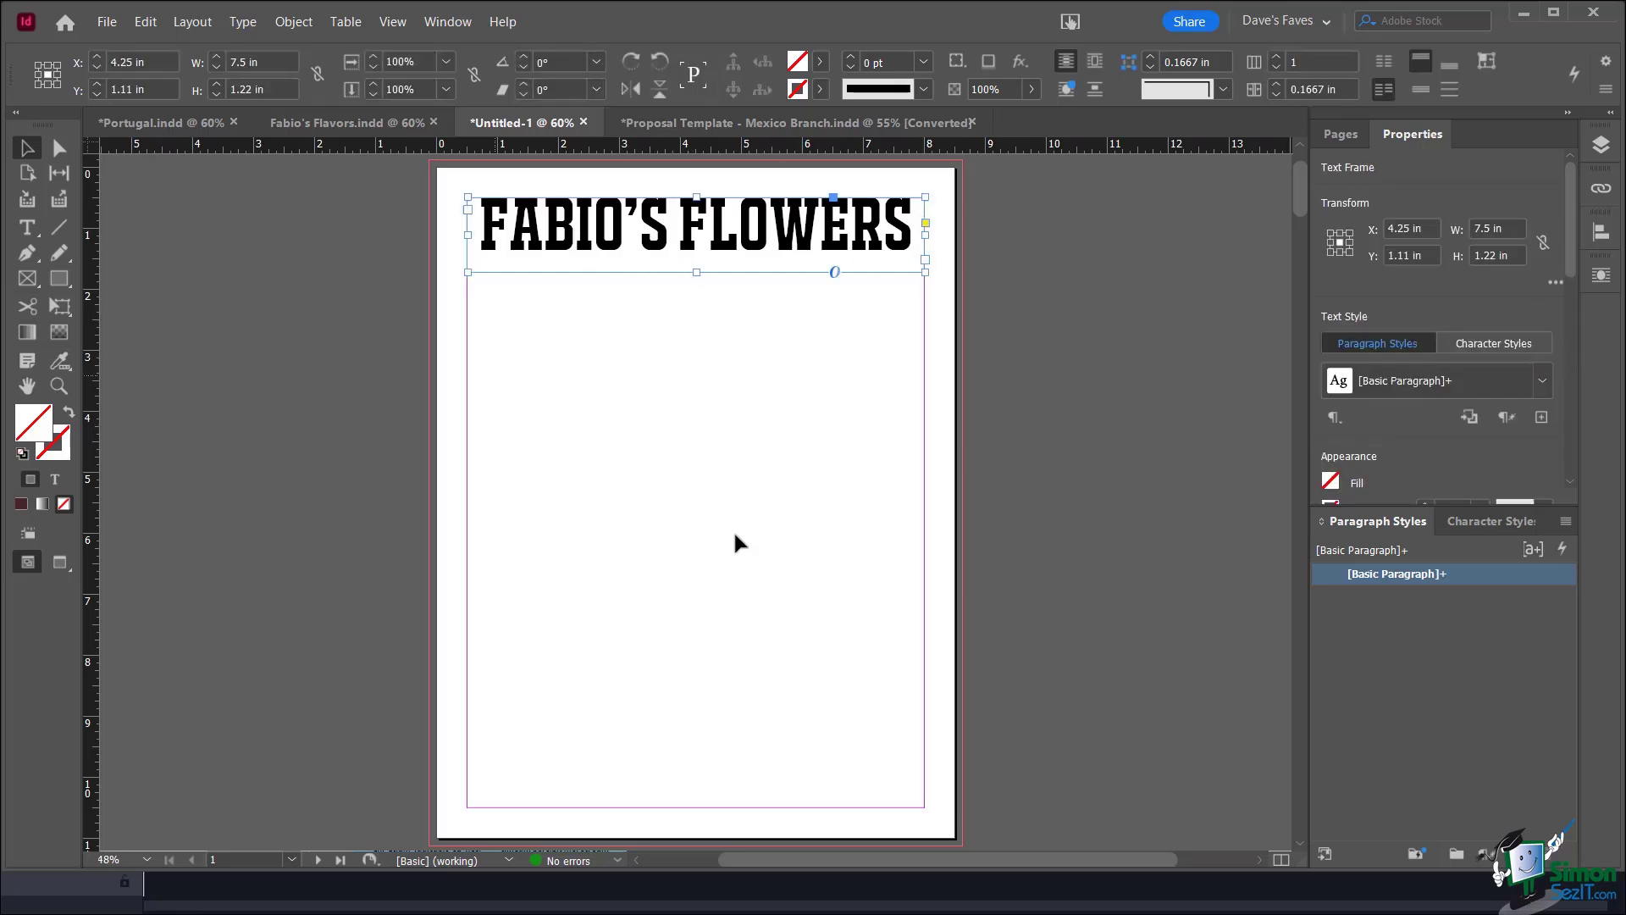
left_click(725, 496)
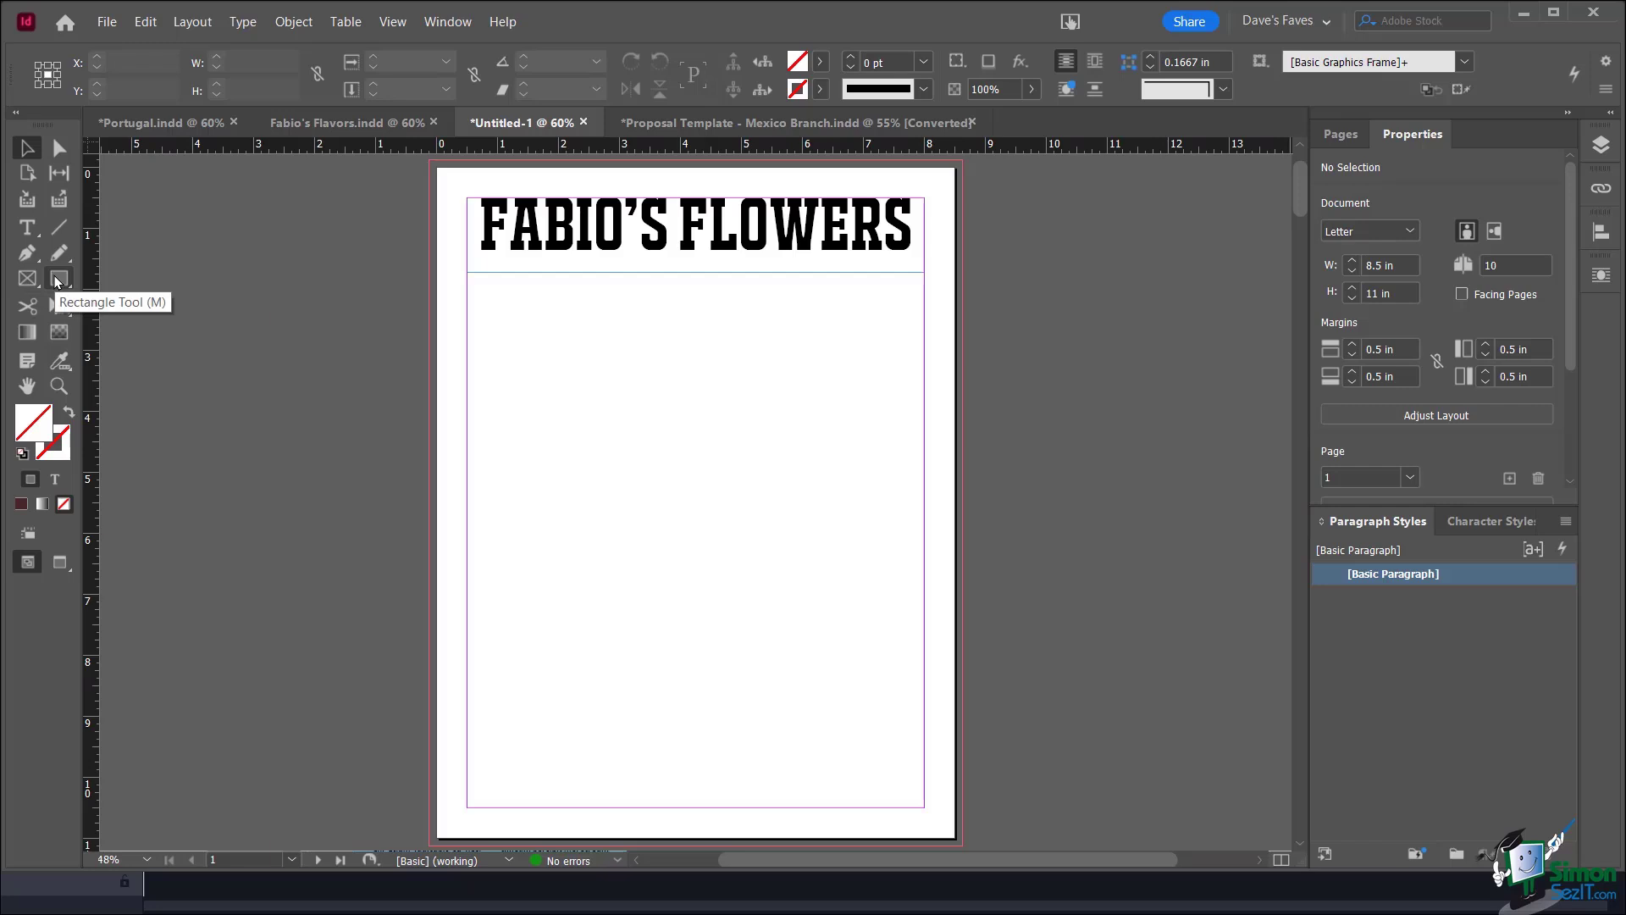
left_click(54, 276)
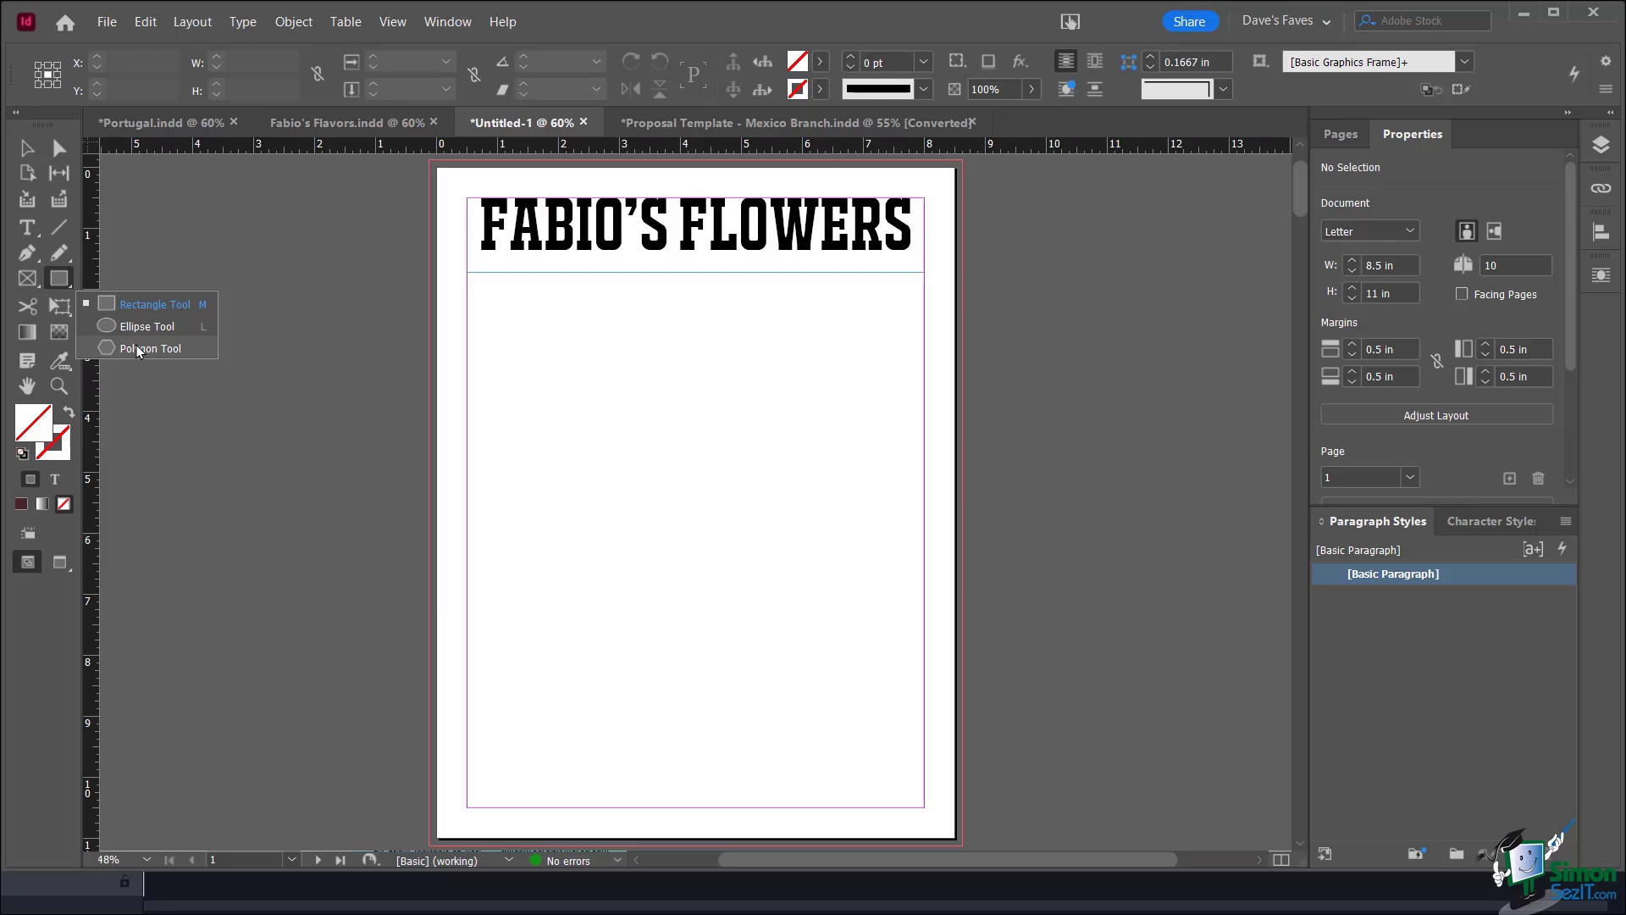
left_click(559, 39)
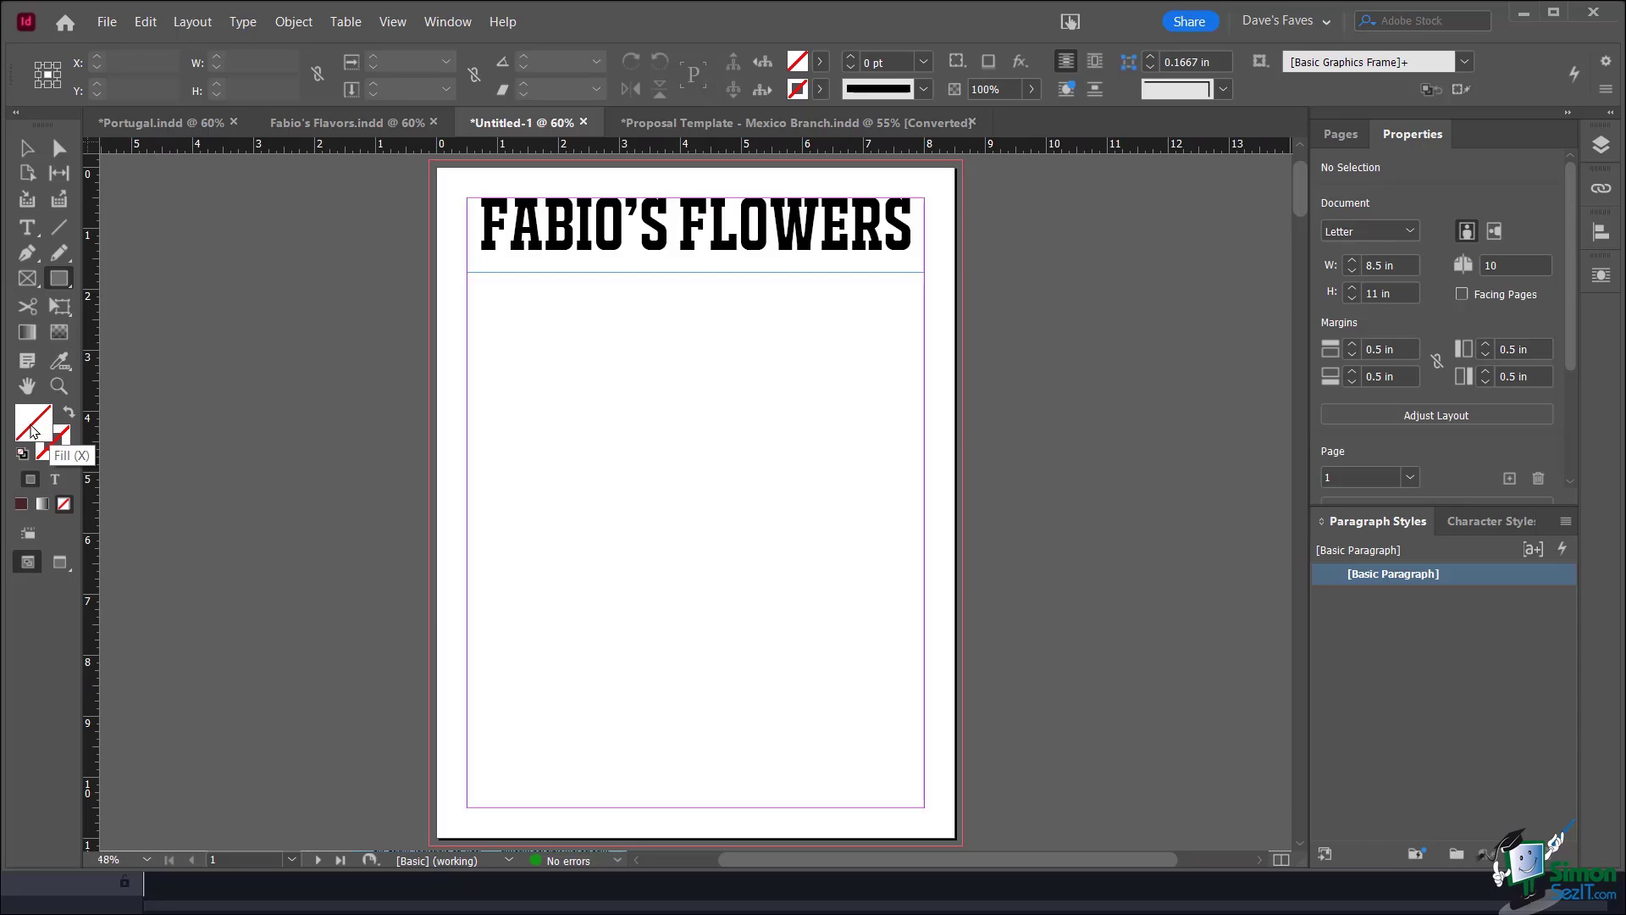
Try several green and blue shades in the Color Picker and set the fill to dark reddish brown 5e2723
double_click(32, 432)
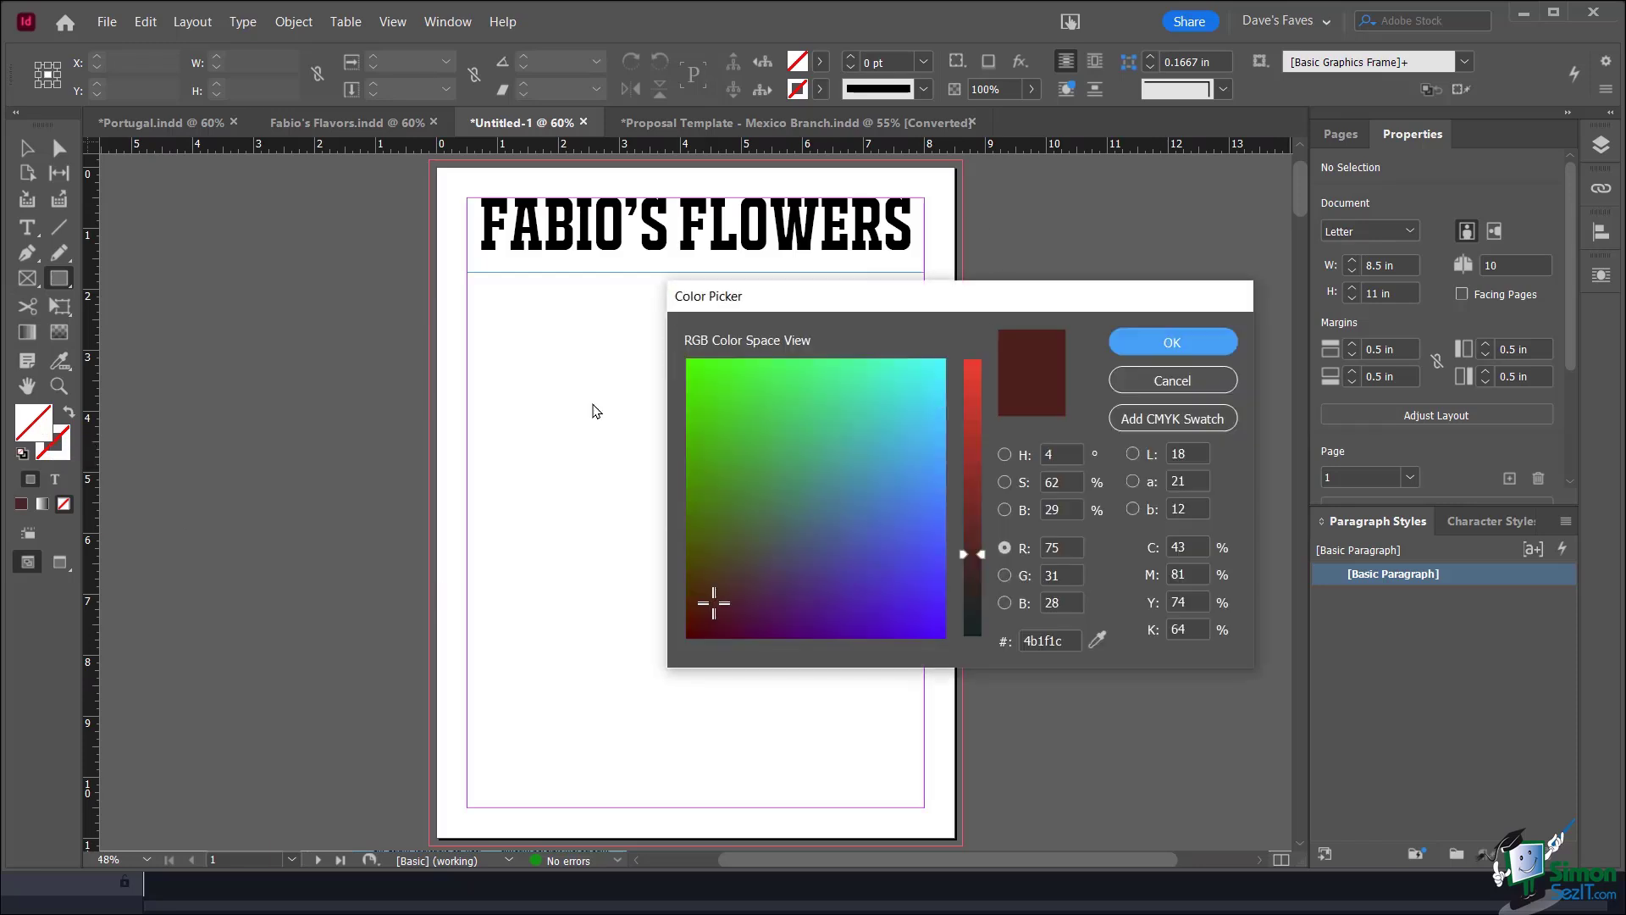
left_click_drag(798, 295, 504, 221)
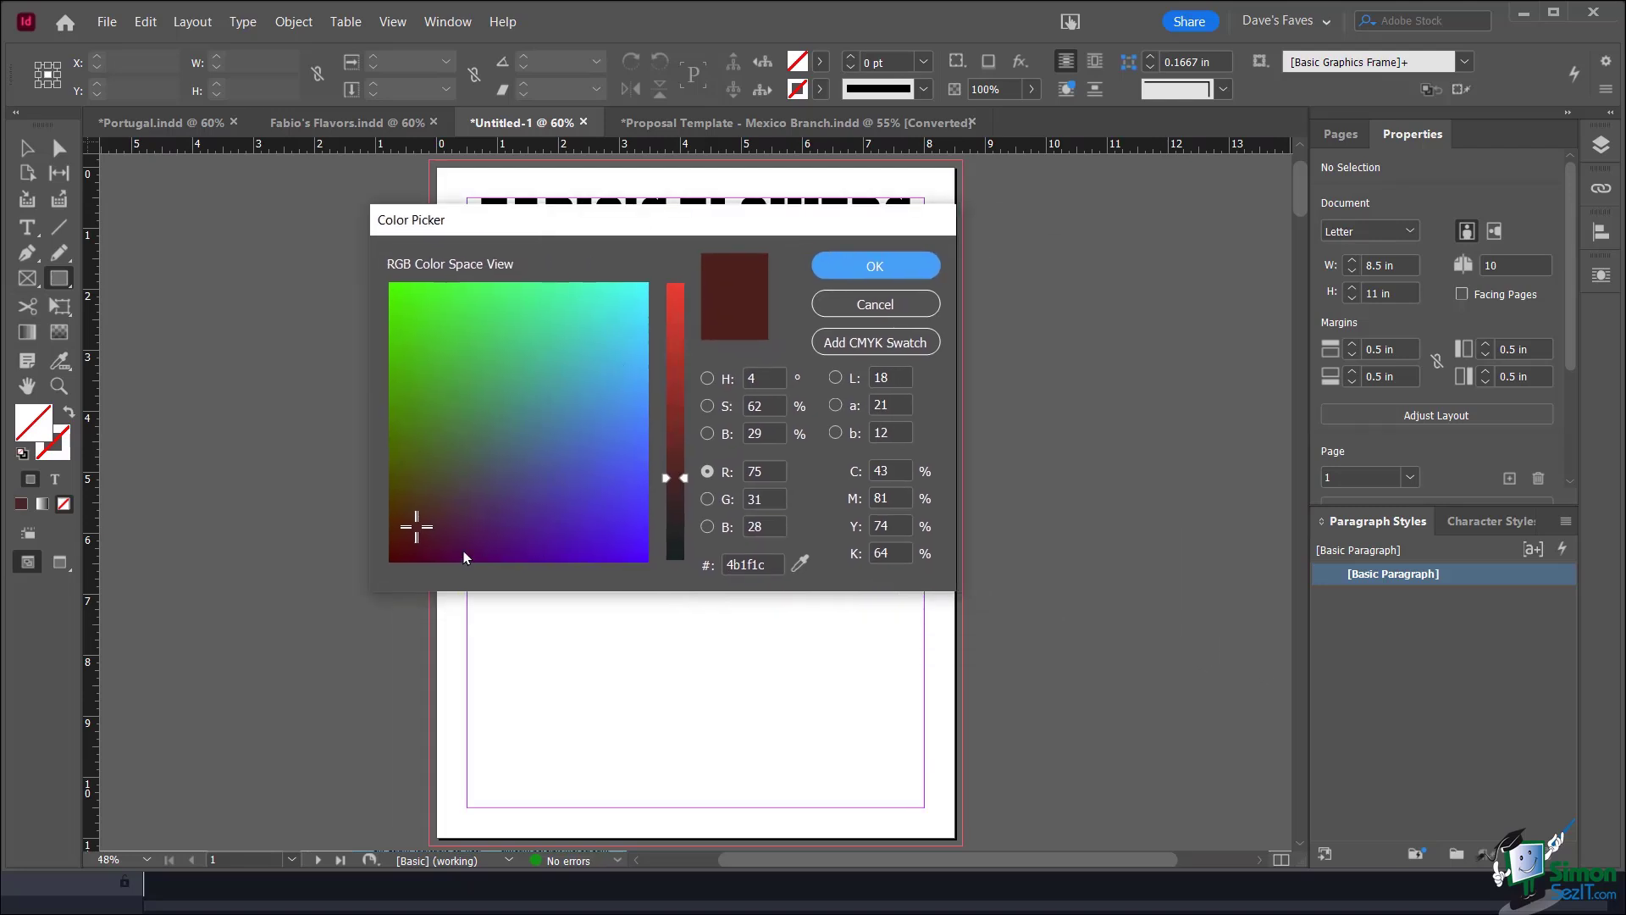
left_click_drag(453, 336, 456, 432)
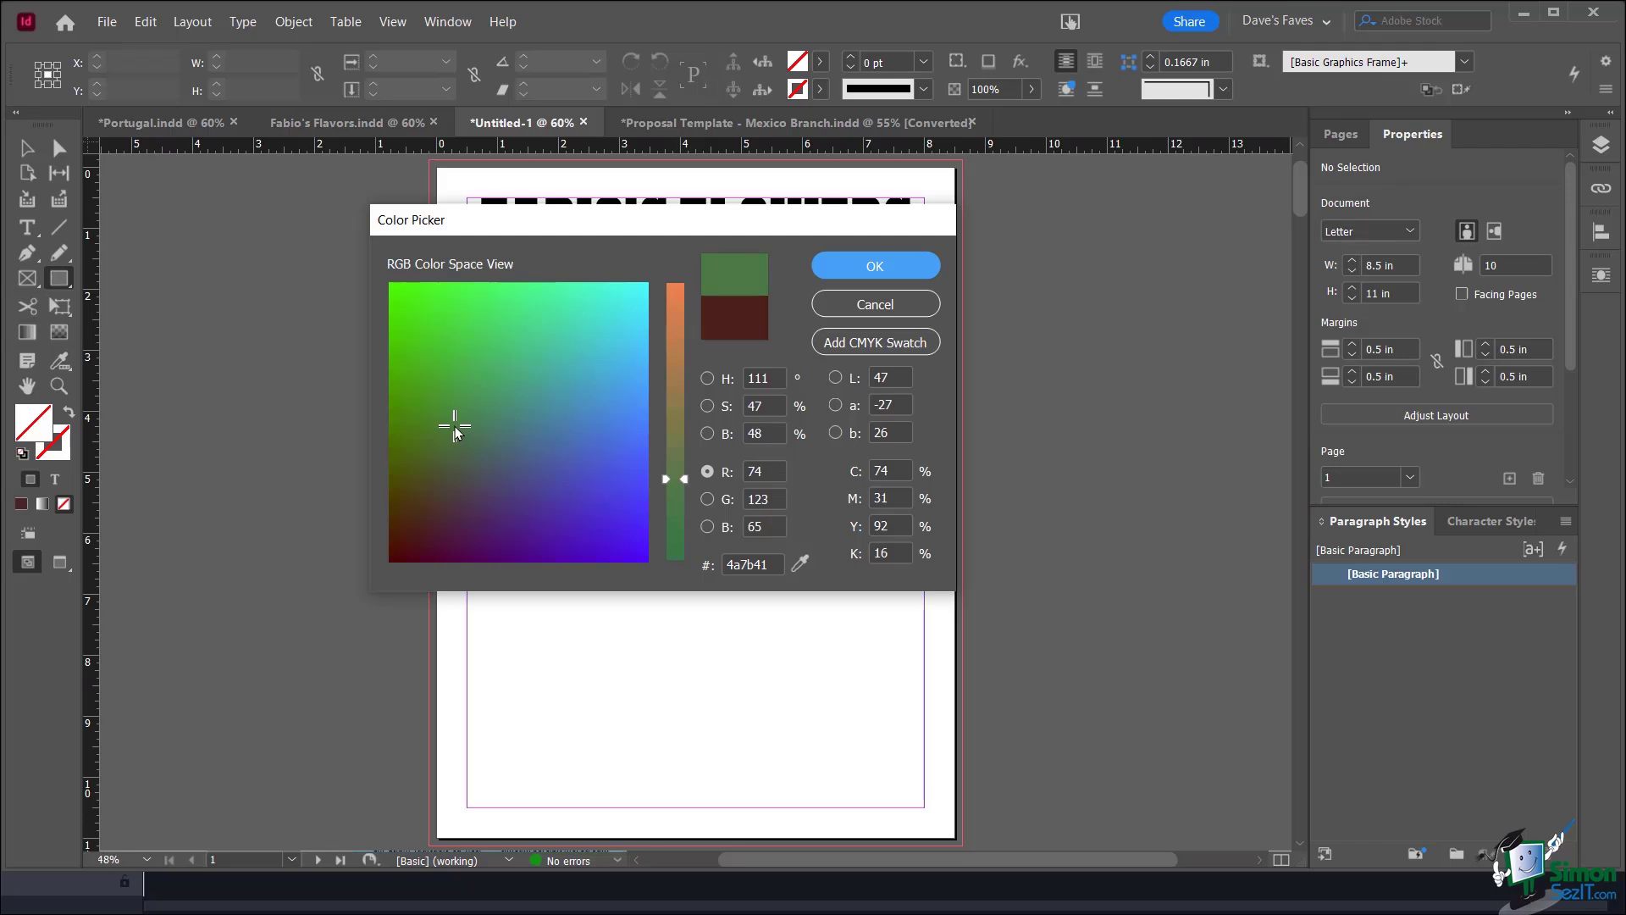
left_click(575, 385)
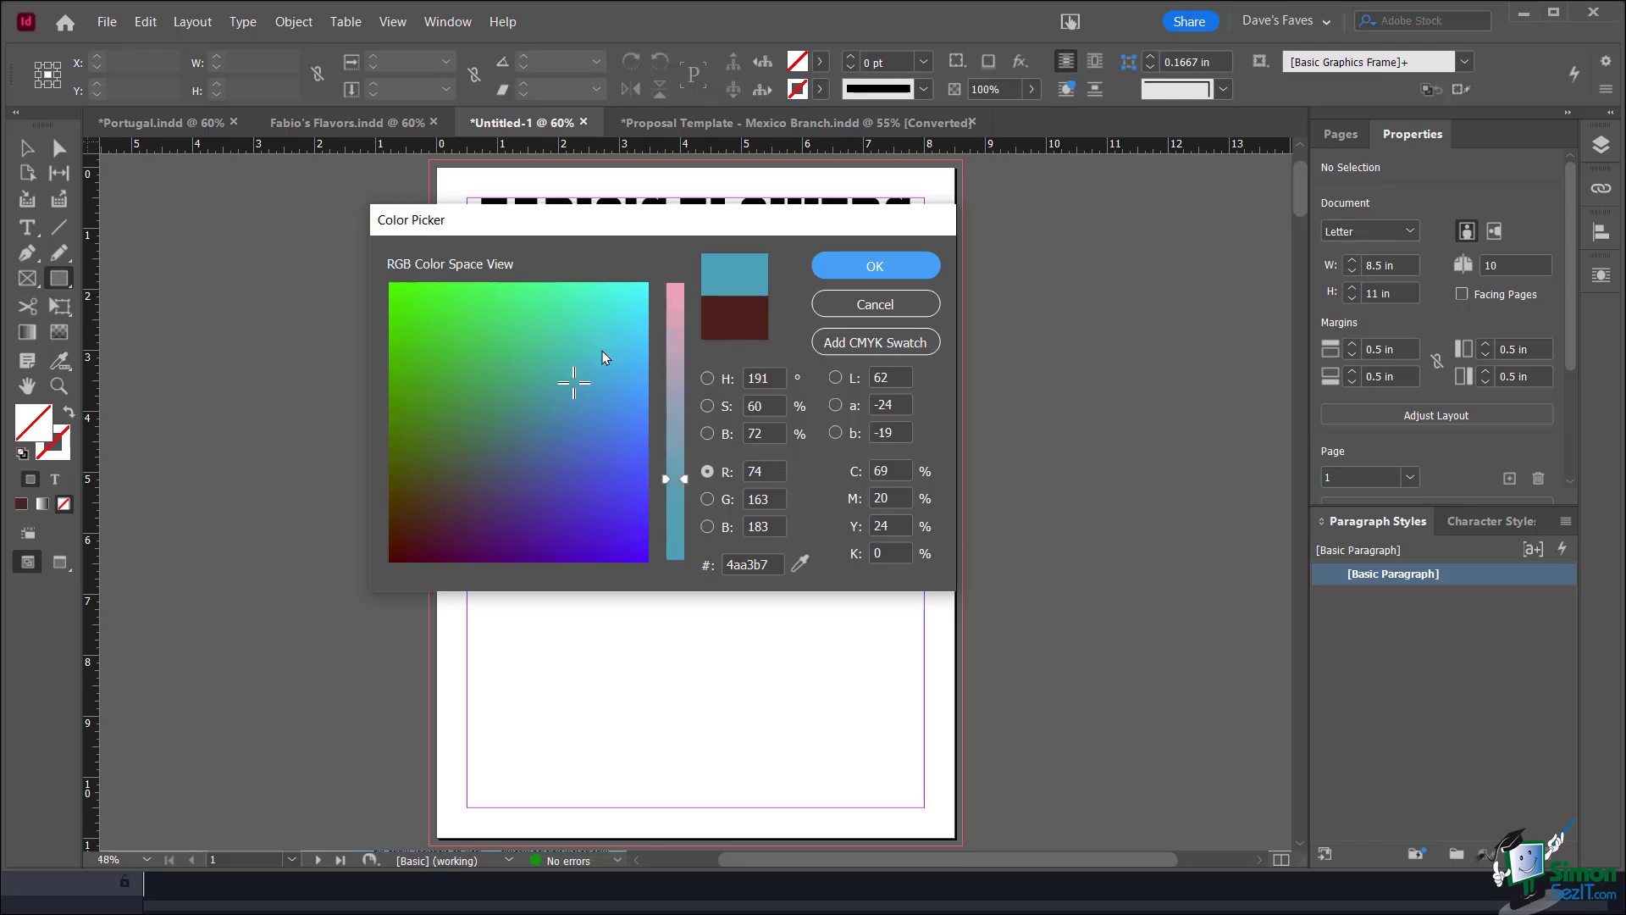
left_click_drag(574, 385, 524, 377)
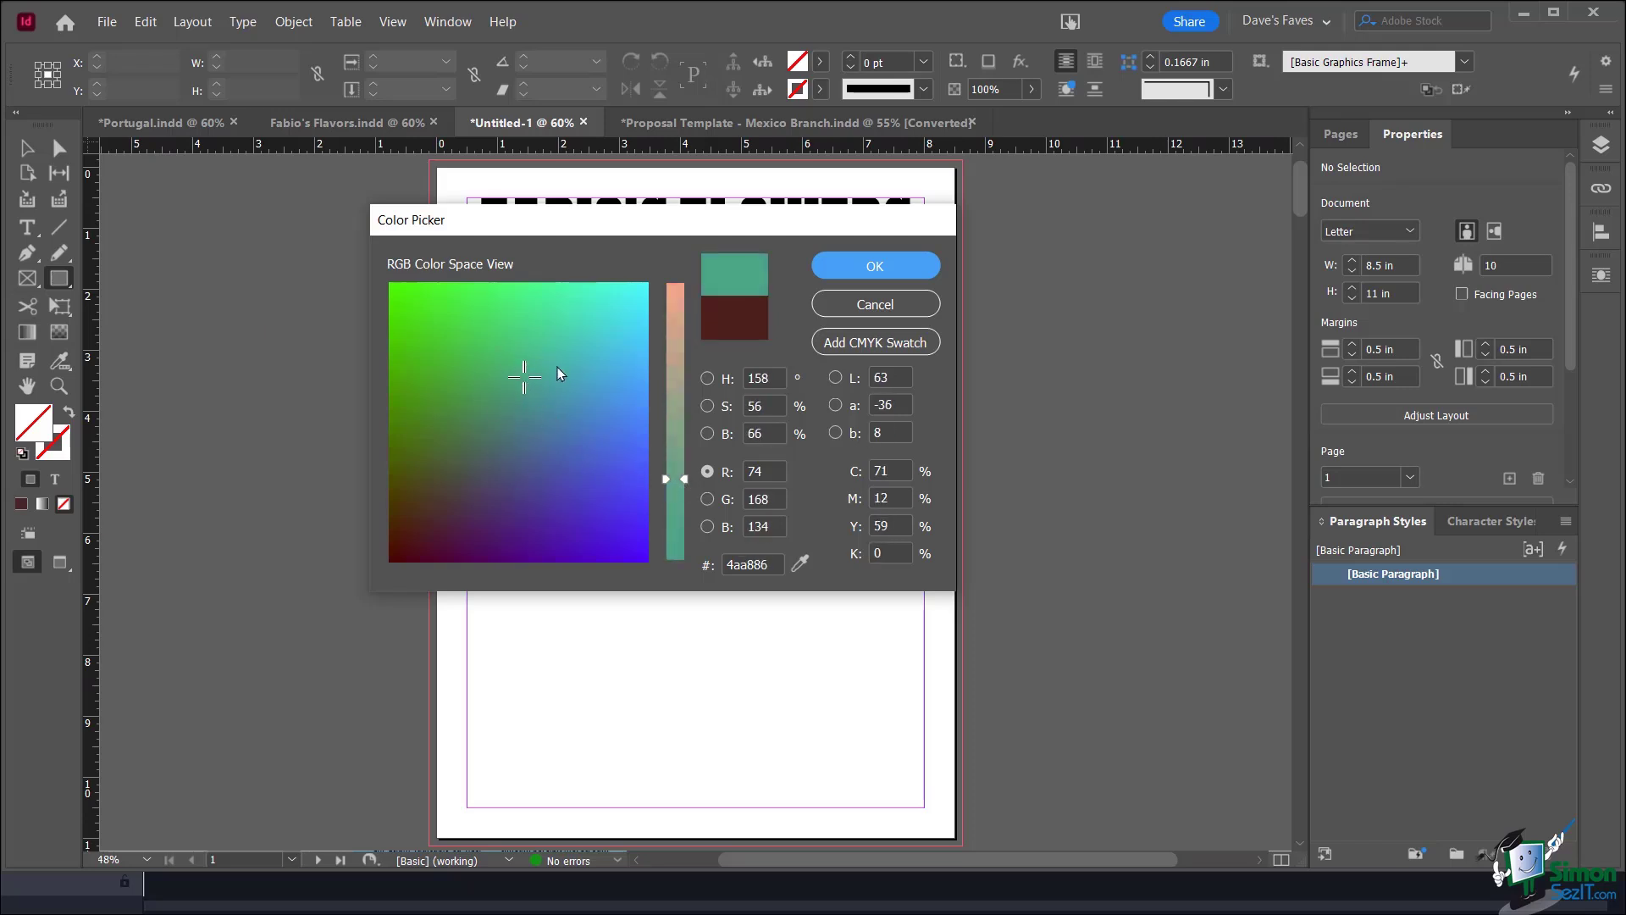
mouse_move(683, 477)
left_mouse_down()
mouse_move(682, 323)
mouse_move(679, 496)
mouse_move(688, 353)
mouse_move(683, 457)
left_mouse_up()
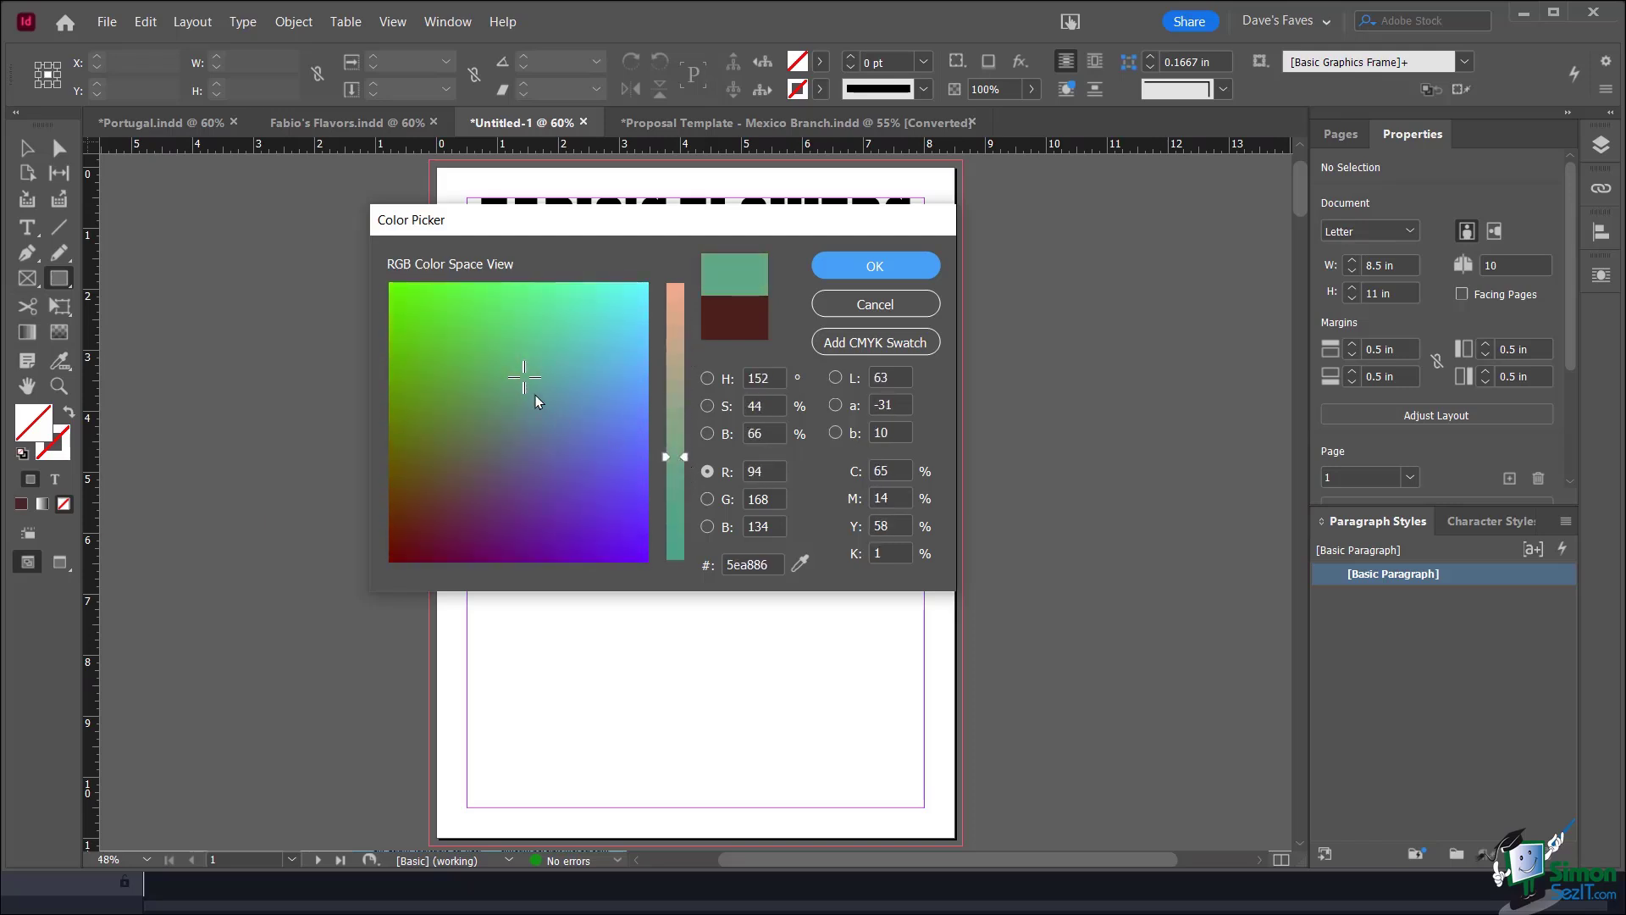
left_click(526, 366)
left_click_drag(526, 366, 424, 519)
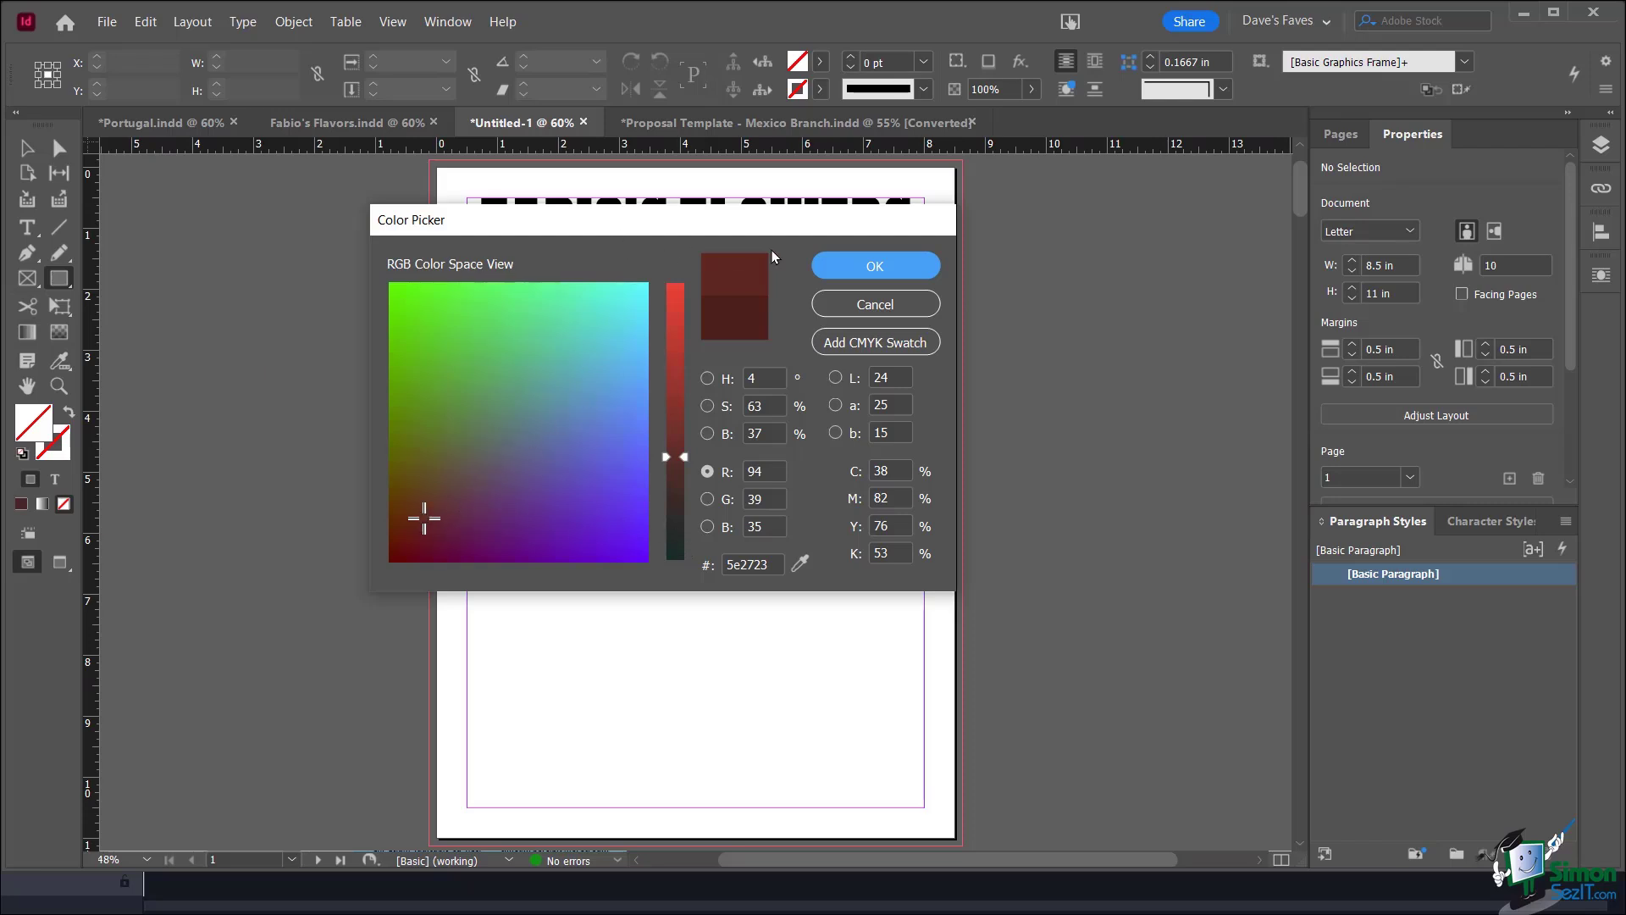
left_click(873, 265)
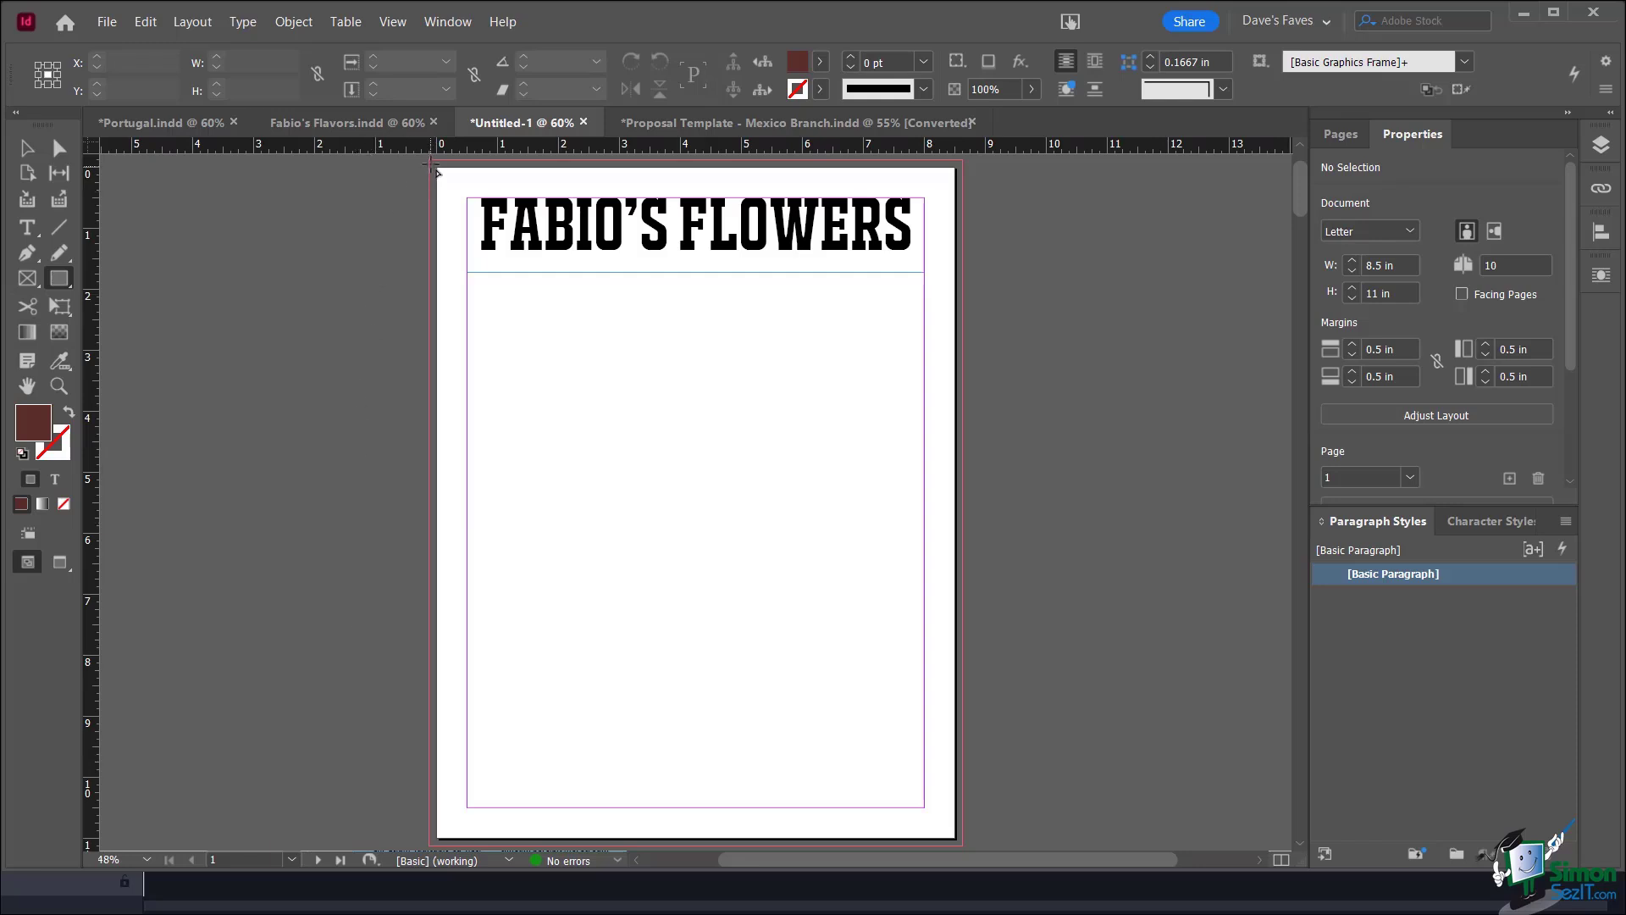
Draw a filled bar about 0.555 in wide and 11.25 in high along the page's left edge, spanning the bleed, and deselect it
left_click_drag(430, 161, 464, 843)
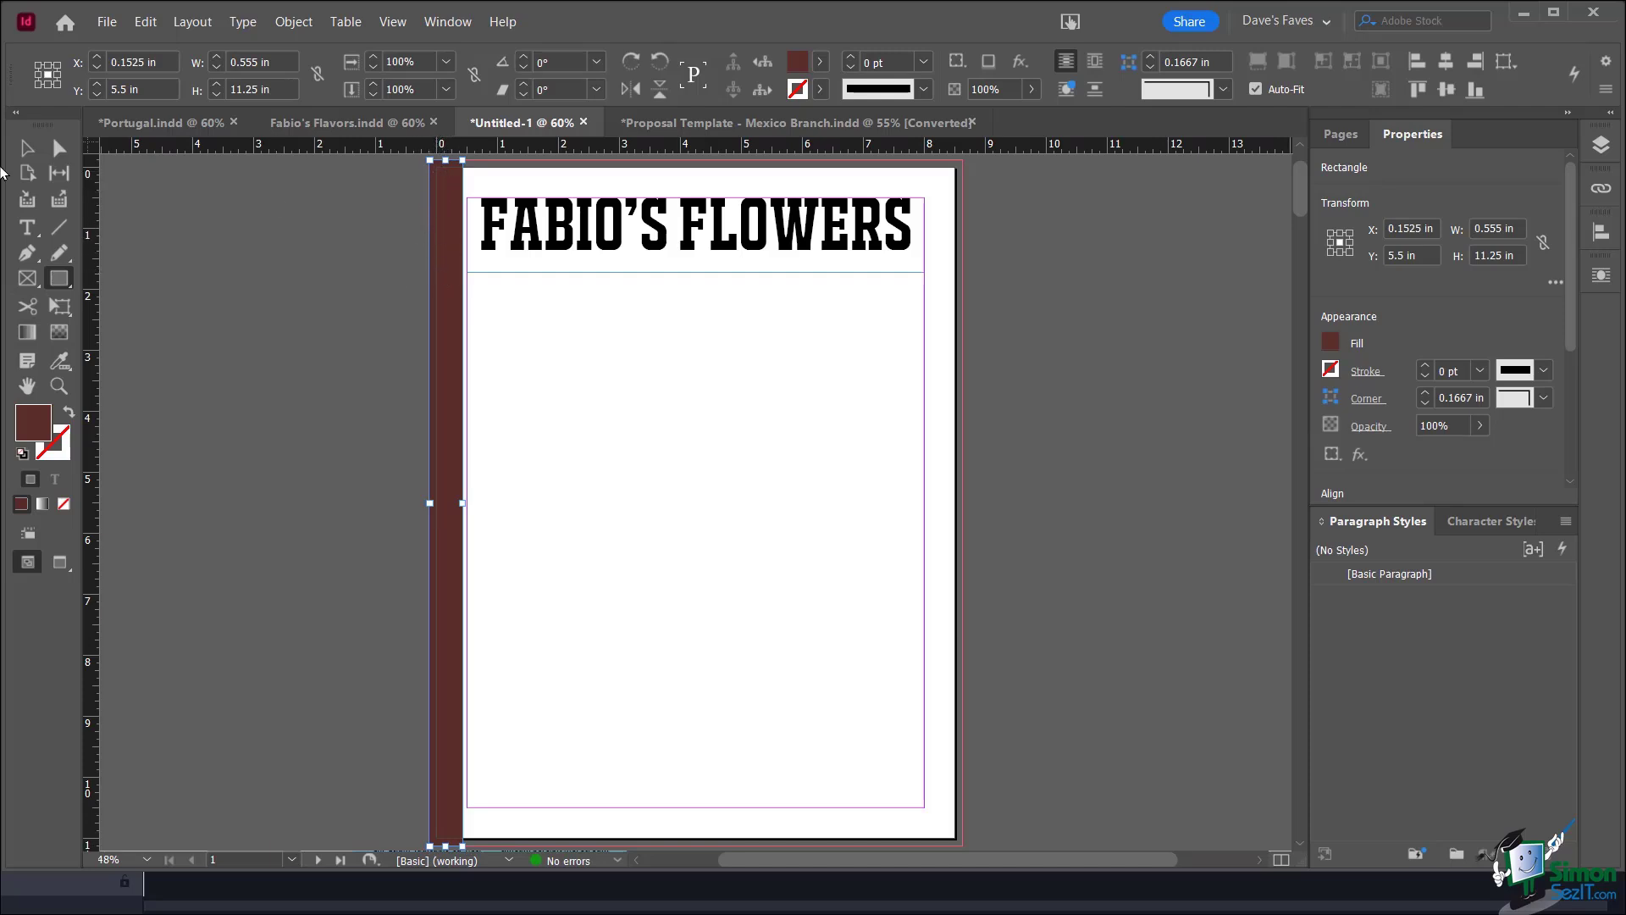
left_click(28, 148)
left_click(262, 238)
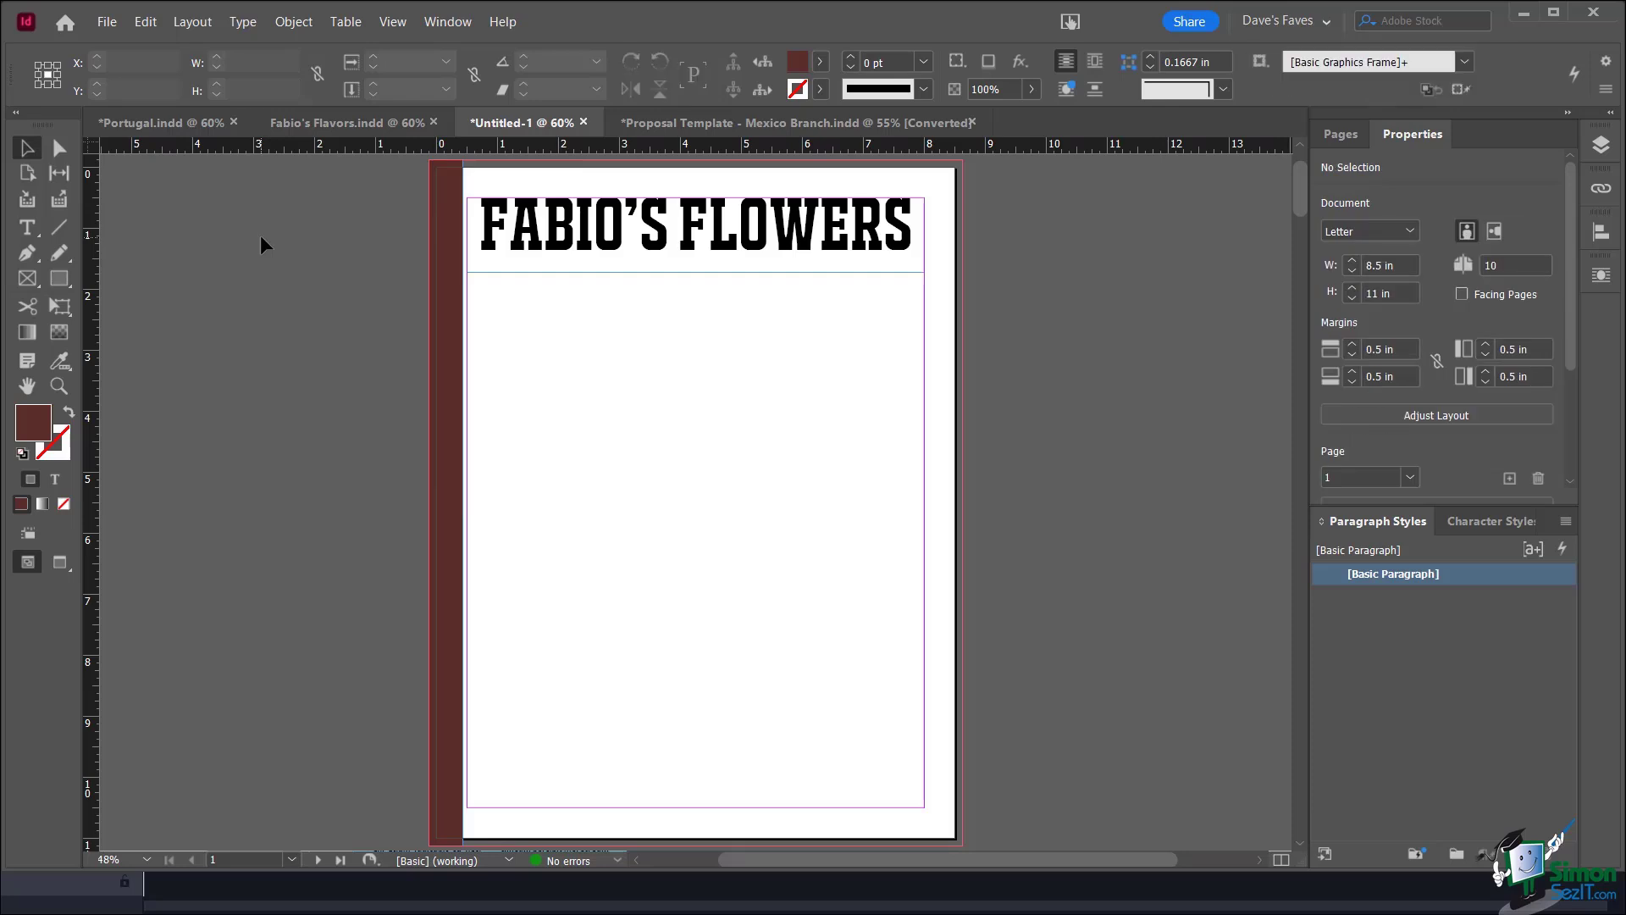
Toggle repeatedly between Preview and Normal screen modes to compare how the brown bar meets the page edge and bleed
key("w")
key("w")
key("w")
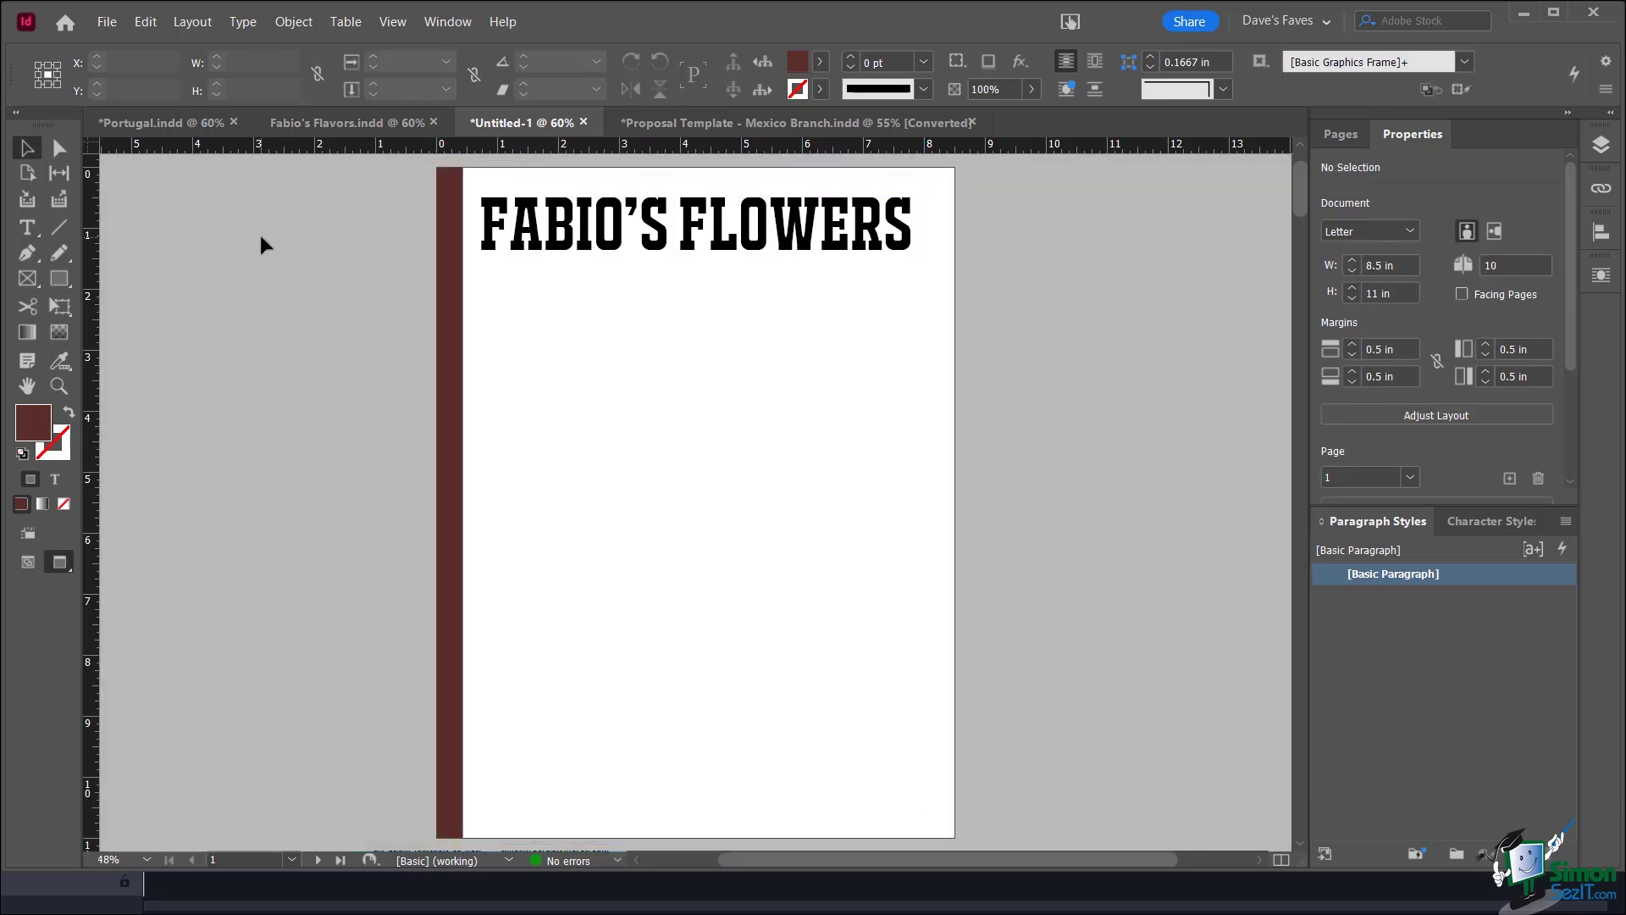
key("w")
key("w")
key("w")
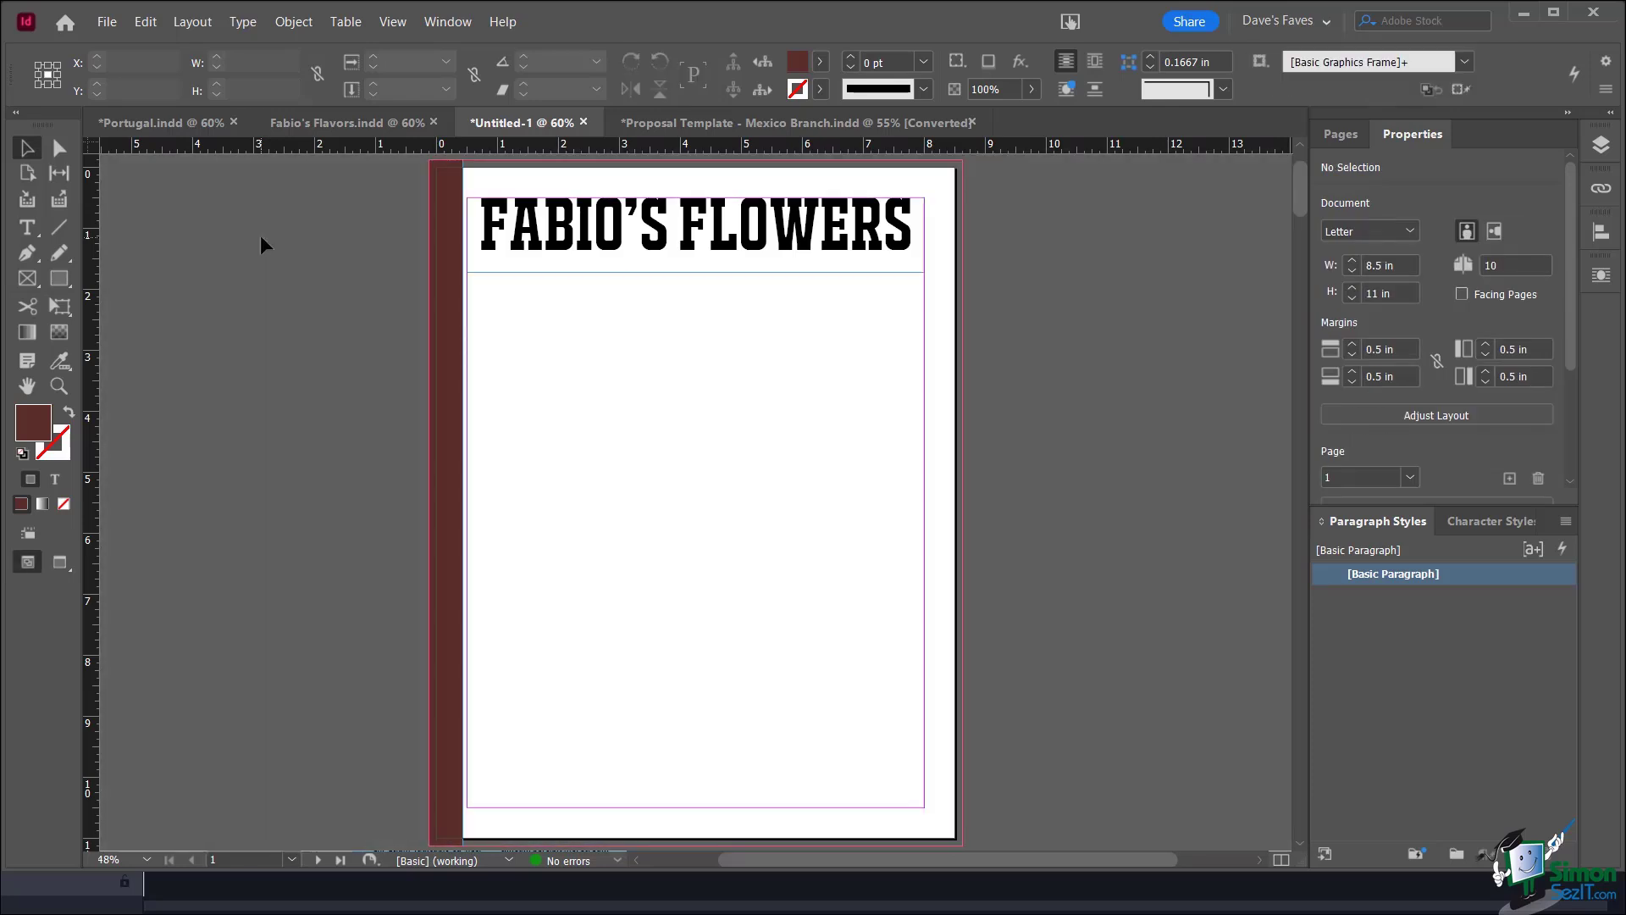
key("w")
key("w")
key("w")
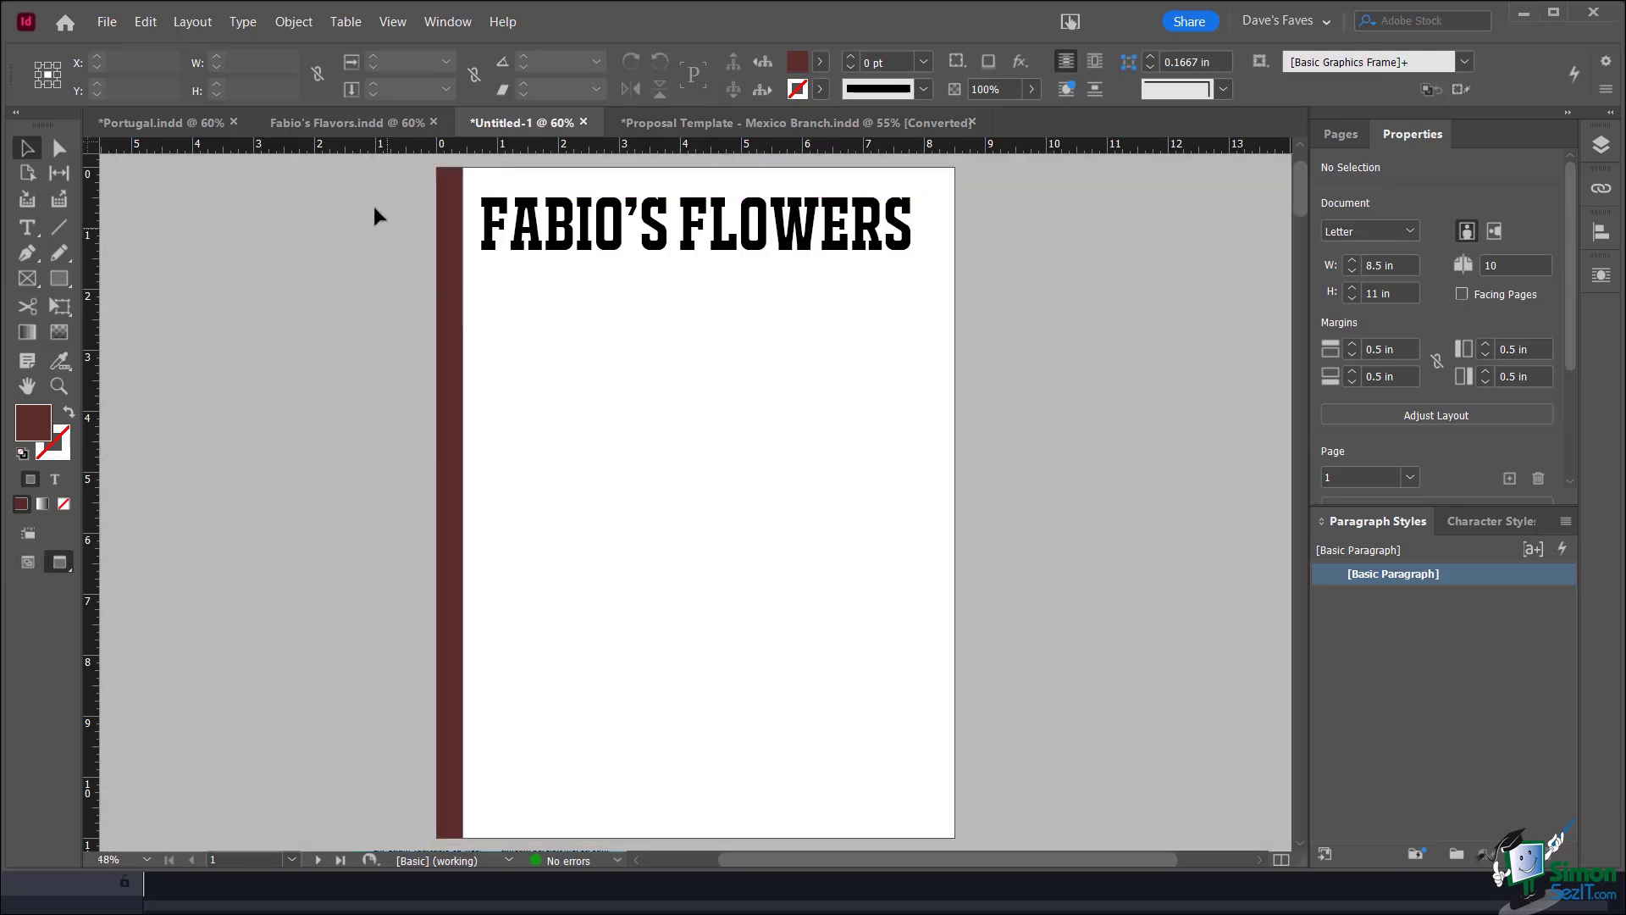
key("w")
key("w")
key("w")
key("w")
key("w")
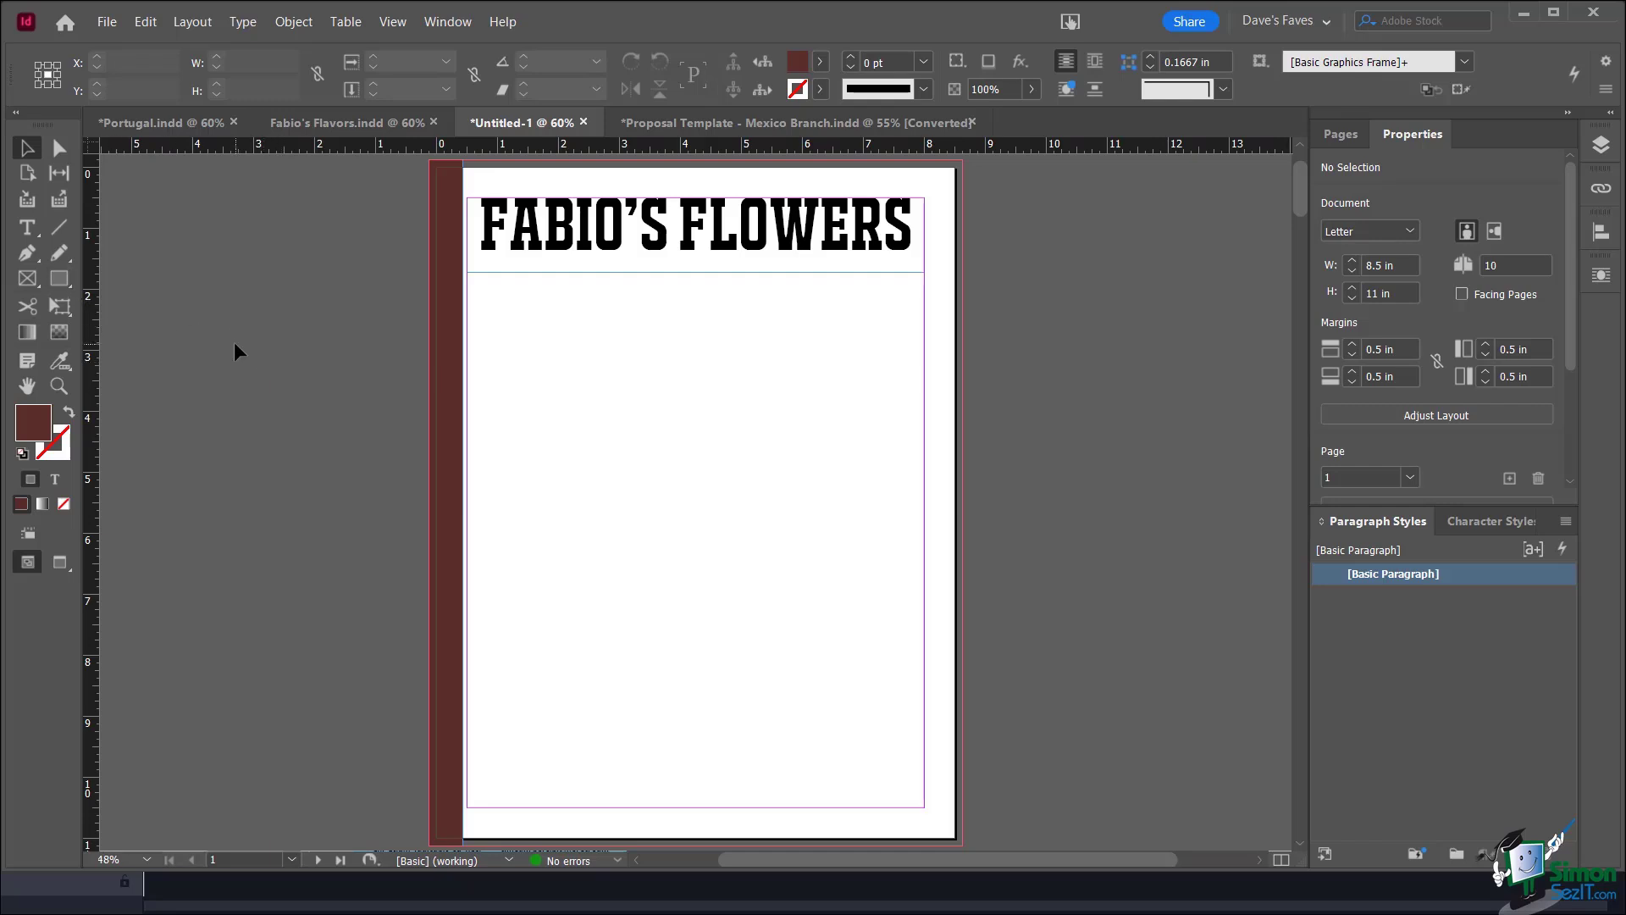
Activate the Rectangle tool and set the fill color to light blue
left_click(62, 283)
double_click(34, 428)
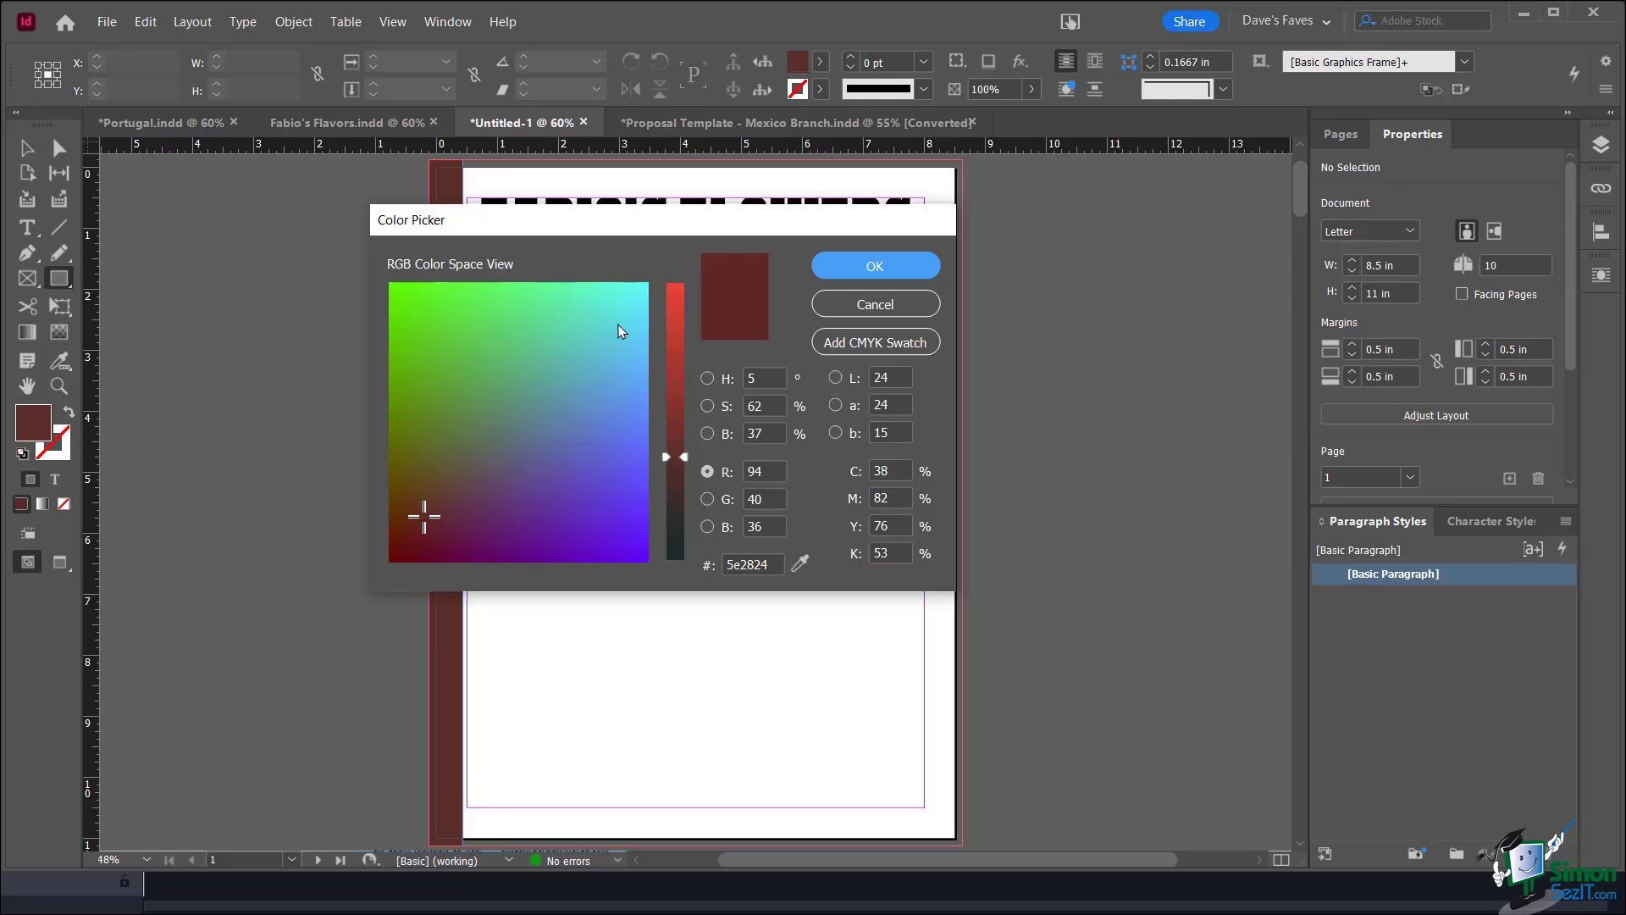
left_click(624, 303)
left_click(872, 265)
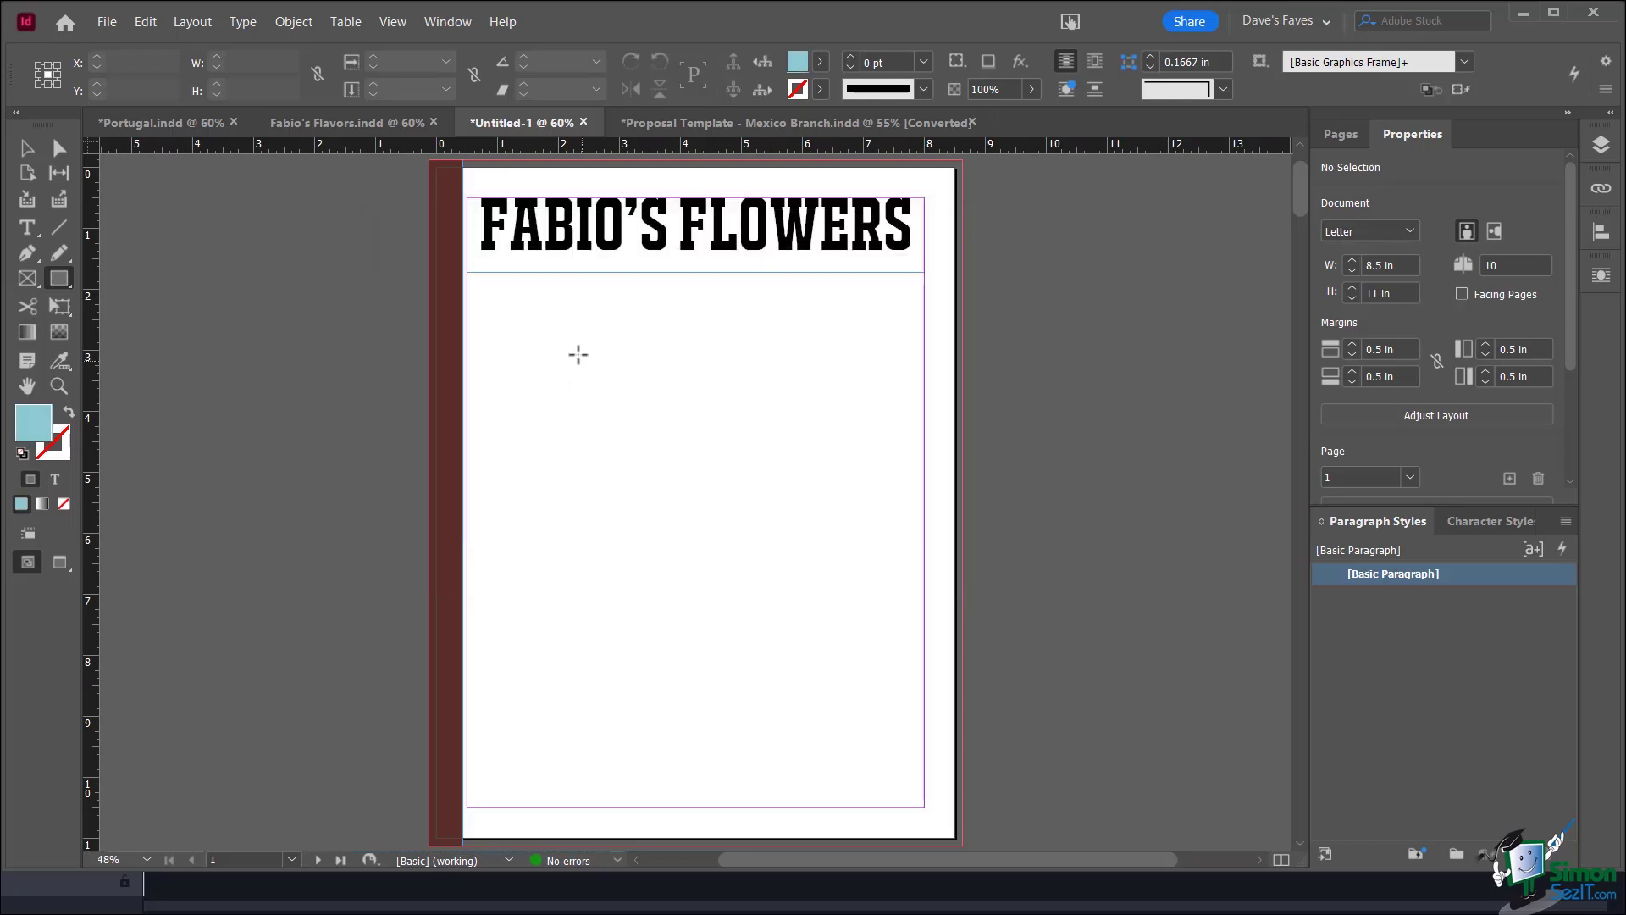
Draw a light blue square about 1.7 in per side below the title, constraining its proportions, and deselect it
key("shift")
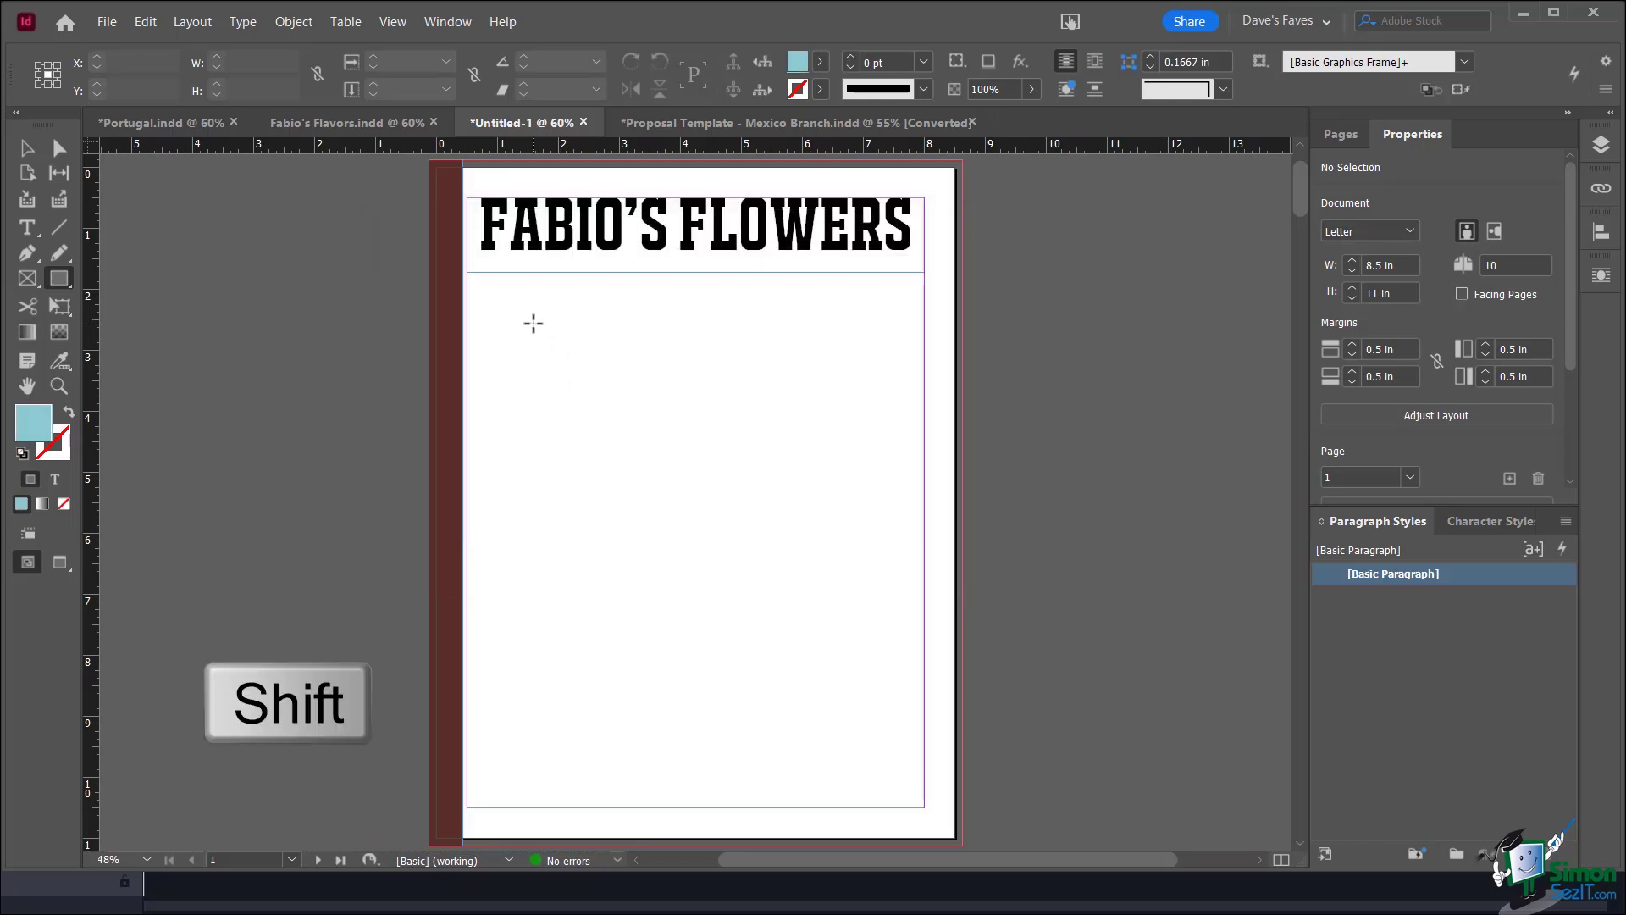
left_click_drag(533, 320, 637, 424)
left_click(26, 151)
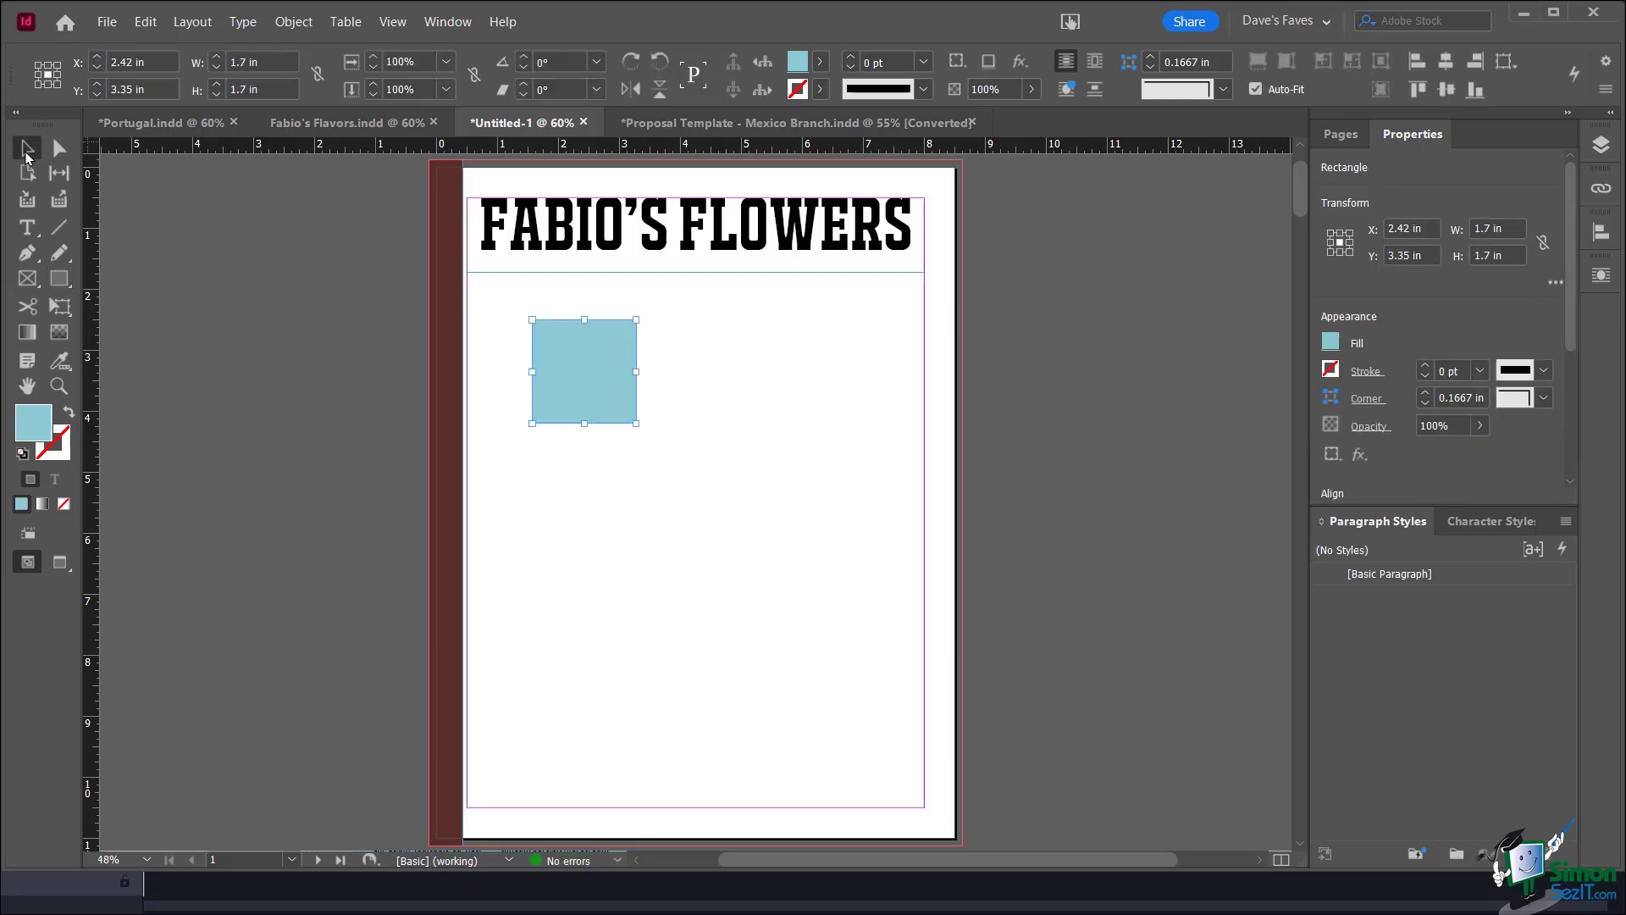
left_click(220, 278)
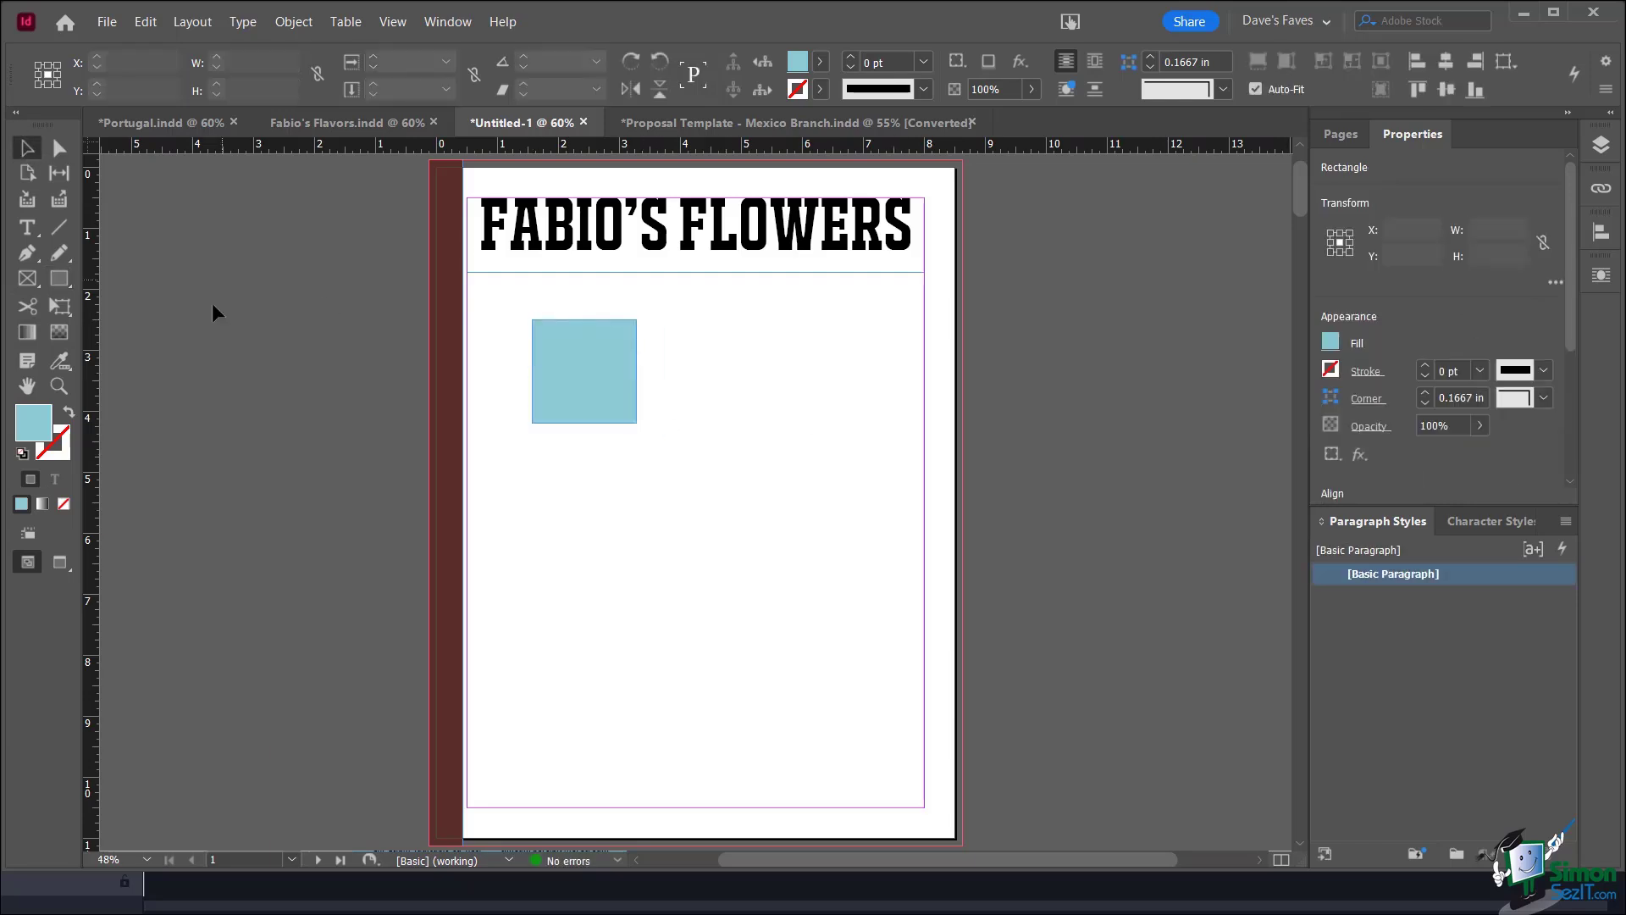
Activate the Ellipse tool and set the fill color to dark red 7a020e
left_click(60, 282)
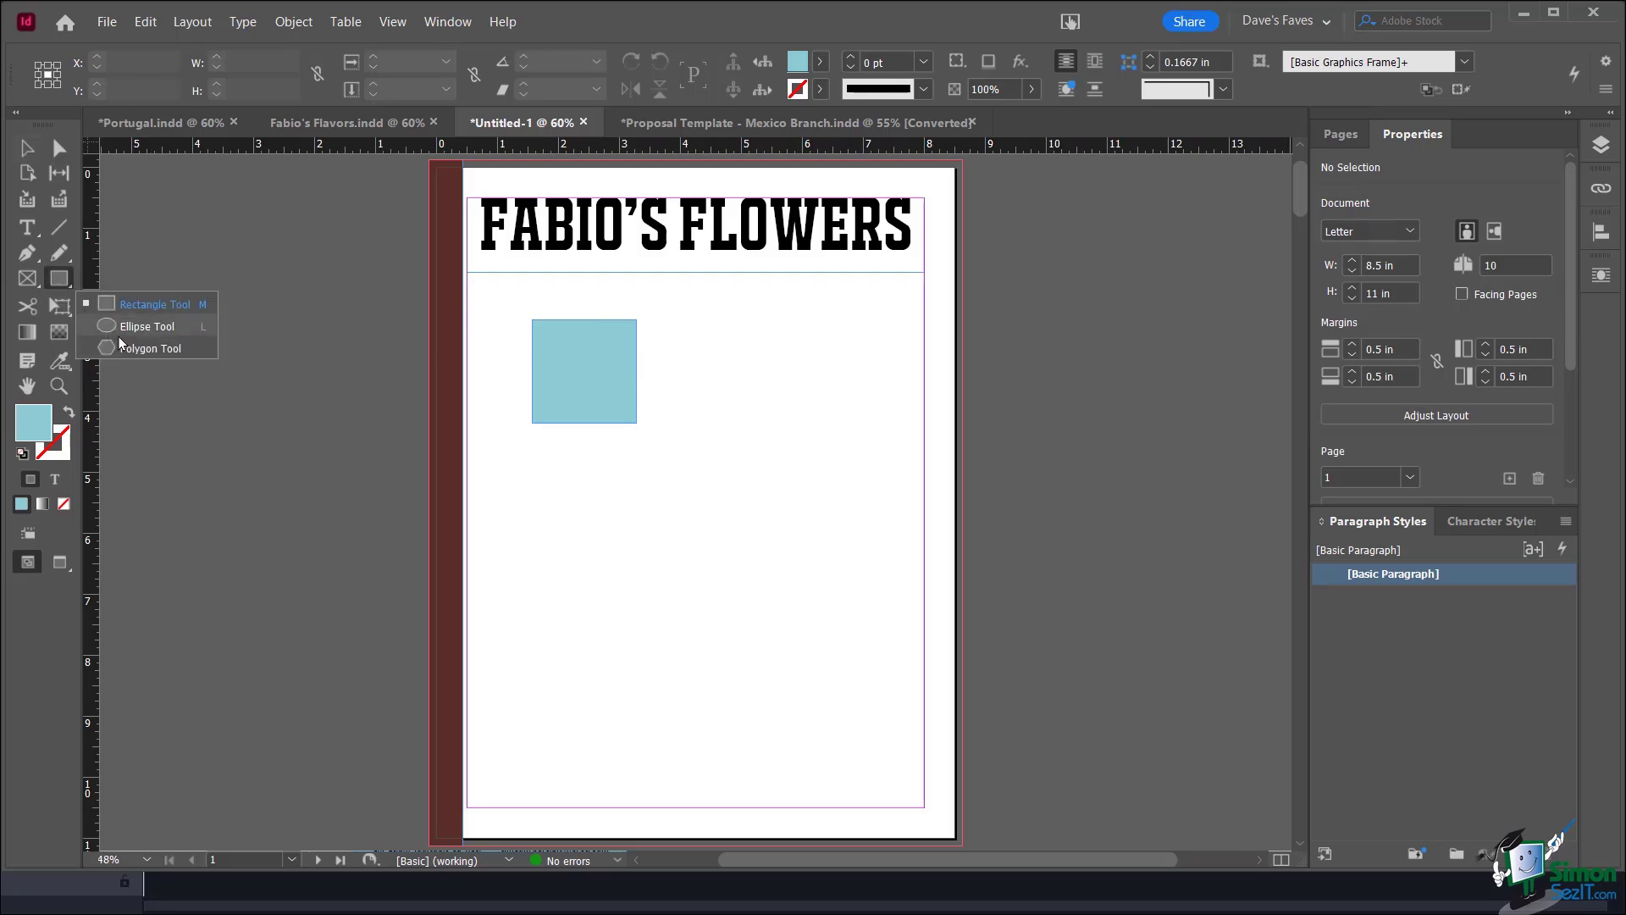
left_click(132, 328)
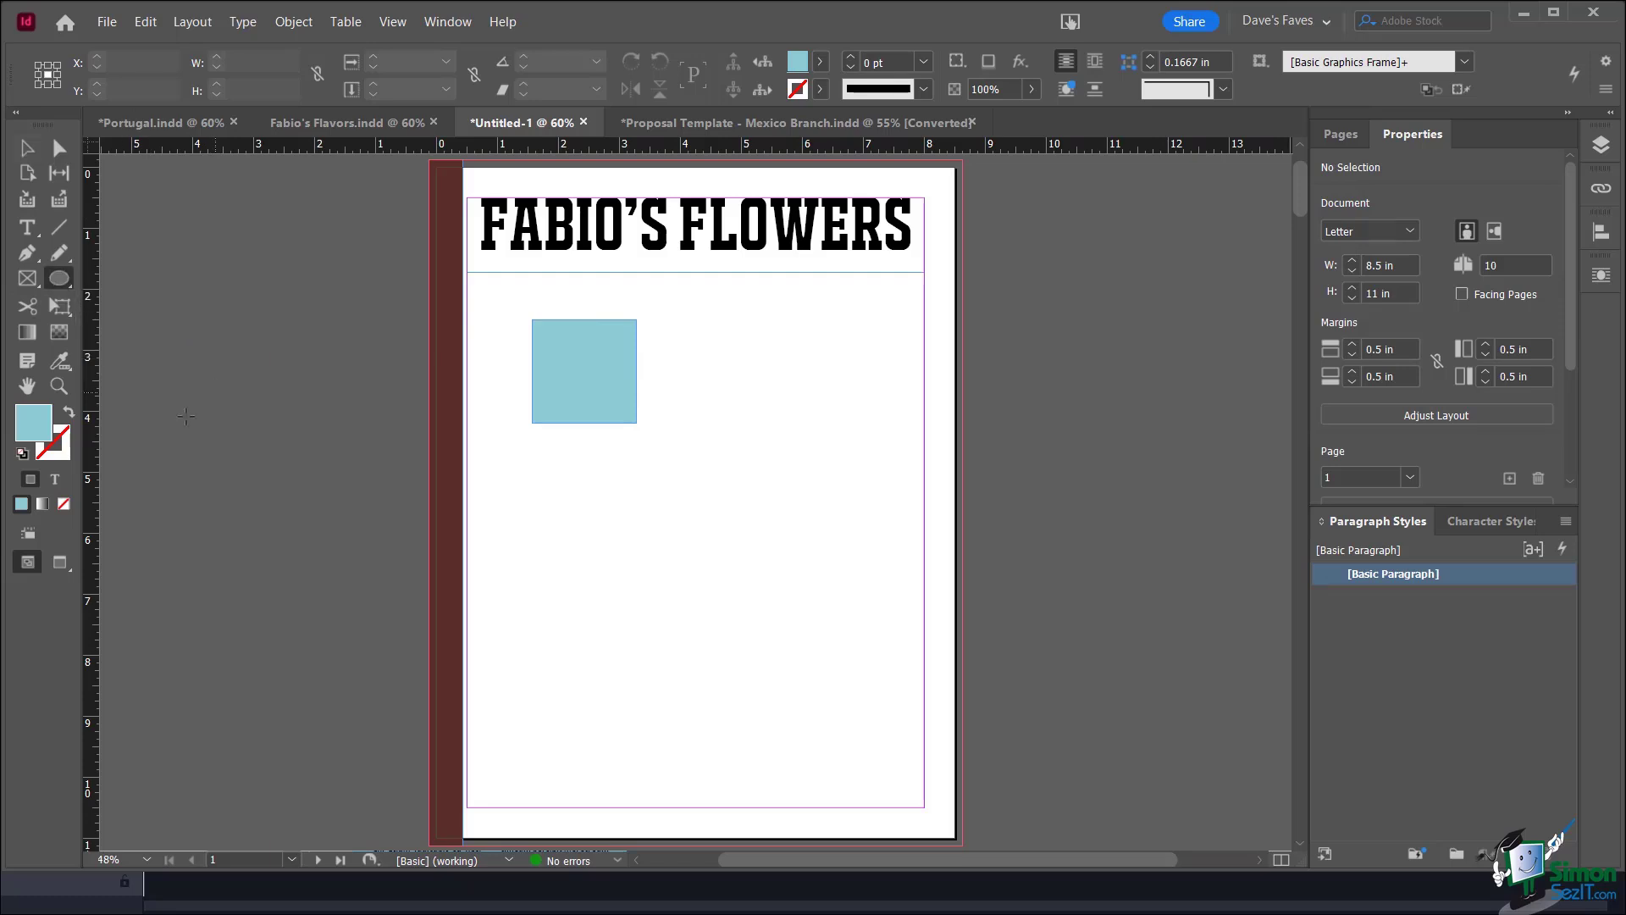
double_click(34, 428)
left_click_drag(412, 538, 403, 558)
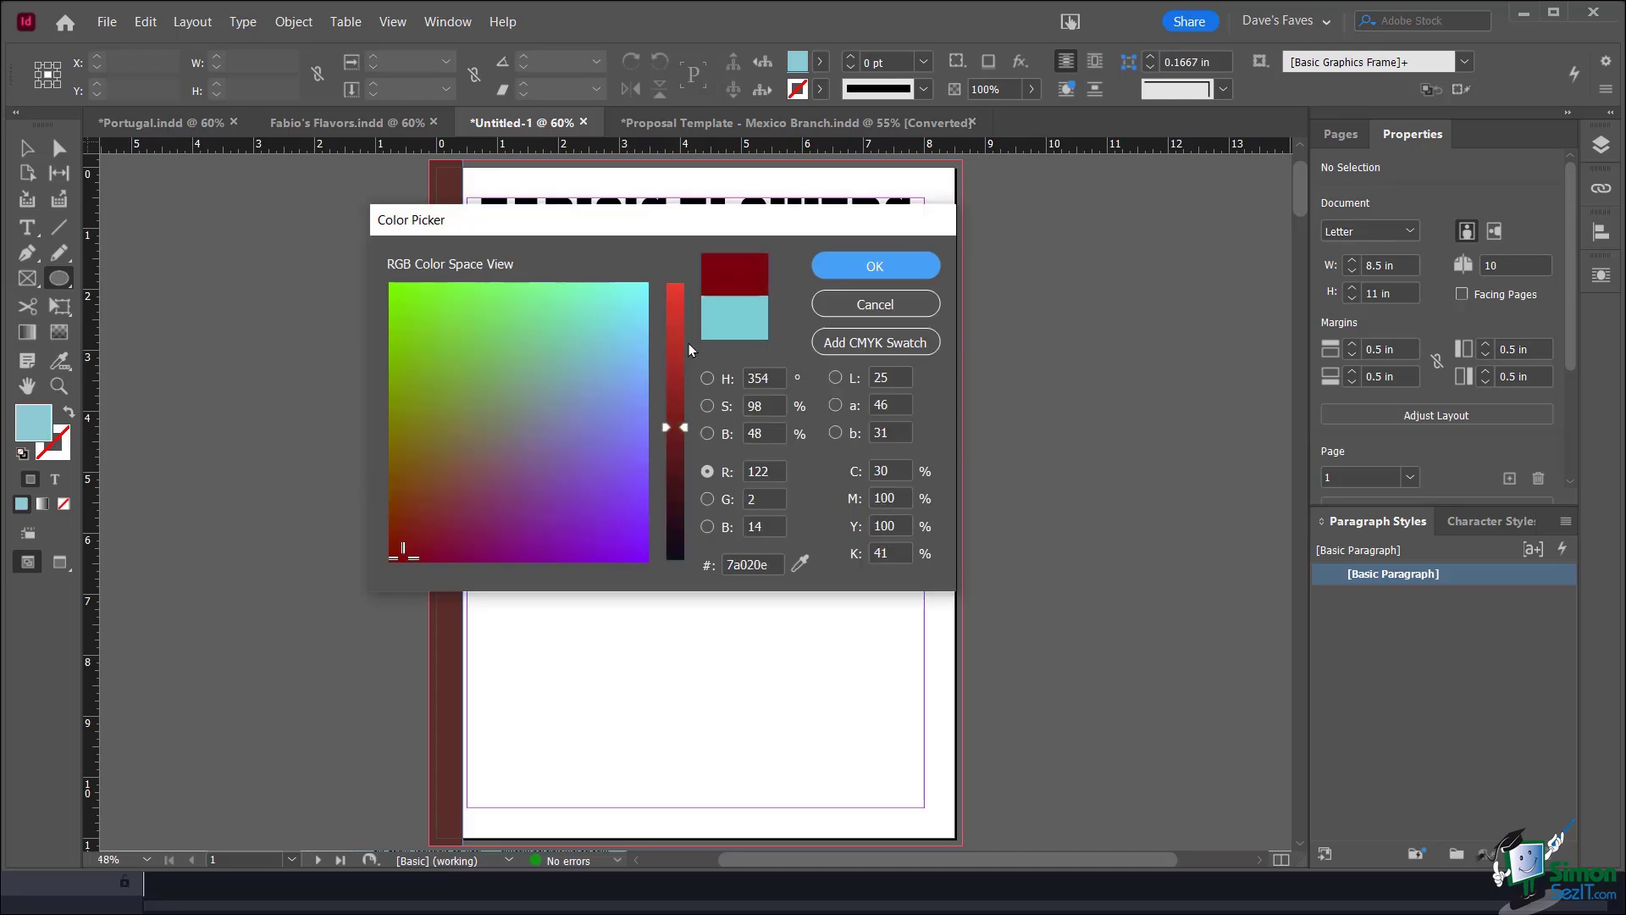
left_click(844, 271)
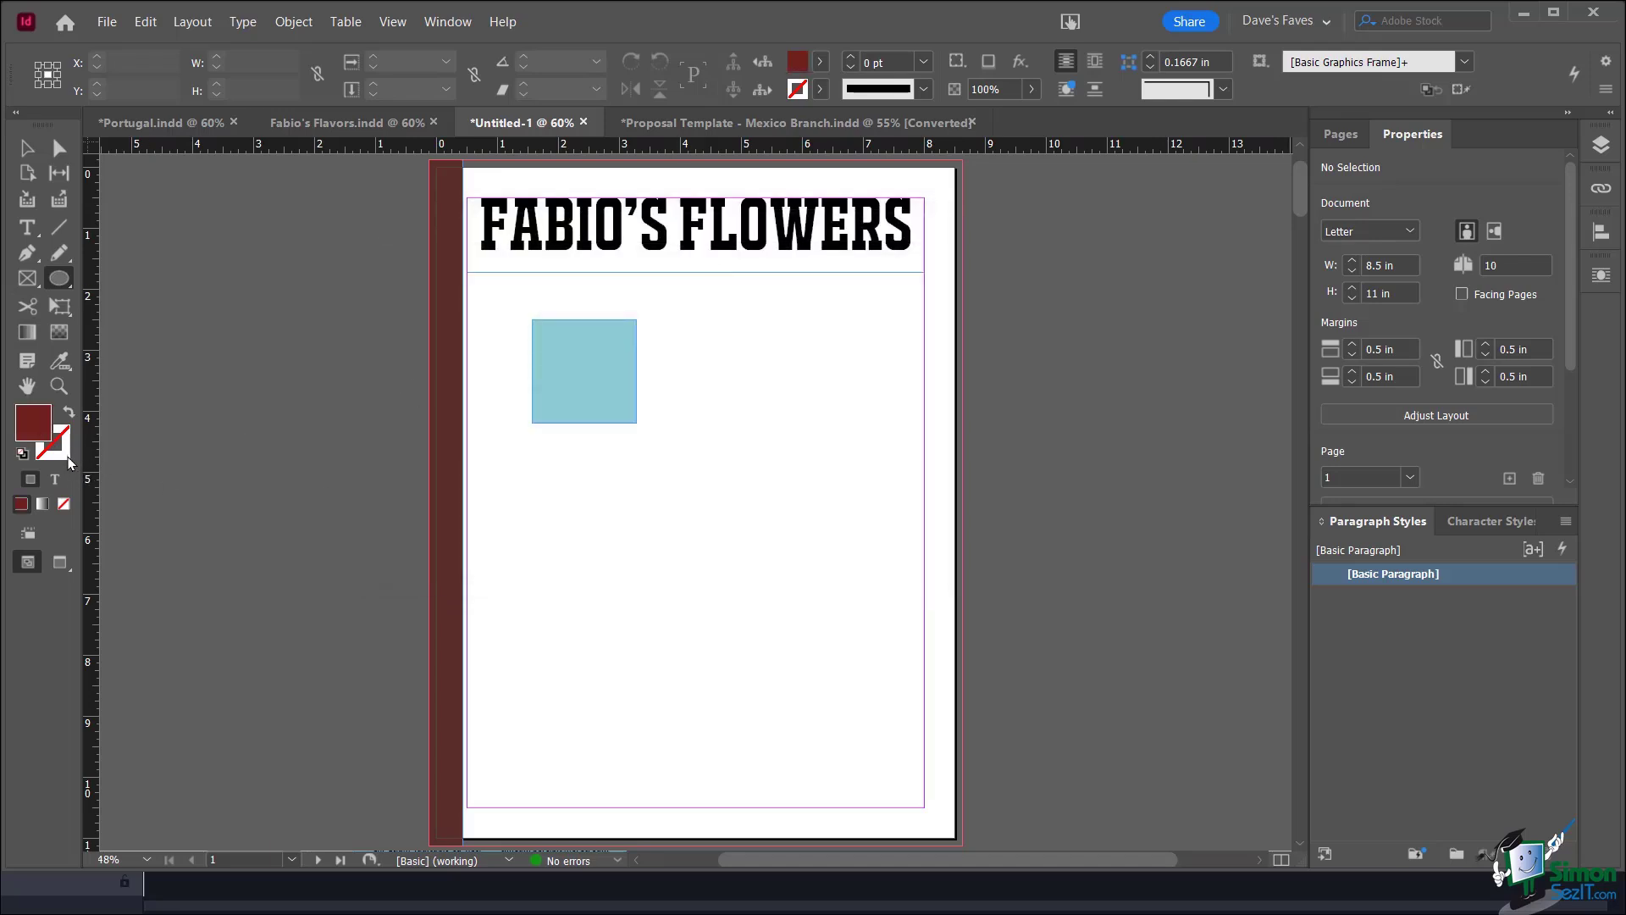
Set the stroke color for new shapes to bright green 78ff00, leaving the dark red fill in place
left_click(66, 454)
double_click(64, 454)
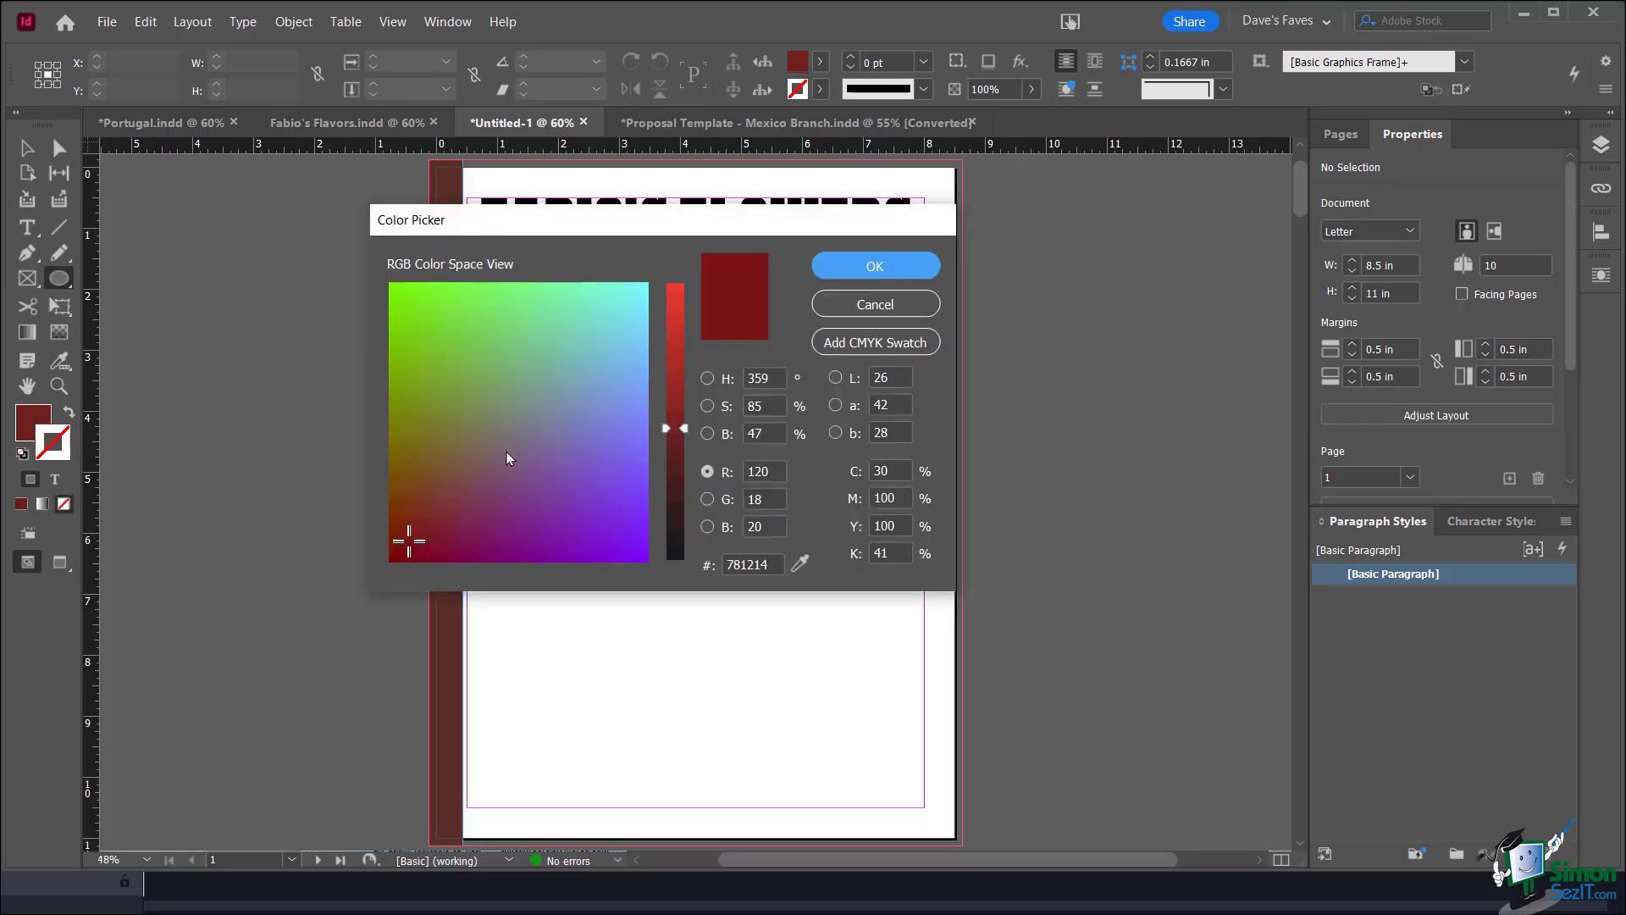
left_click_drag(398, 292, 360, 260)
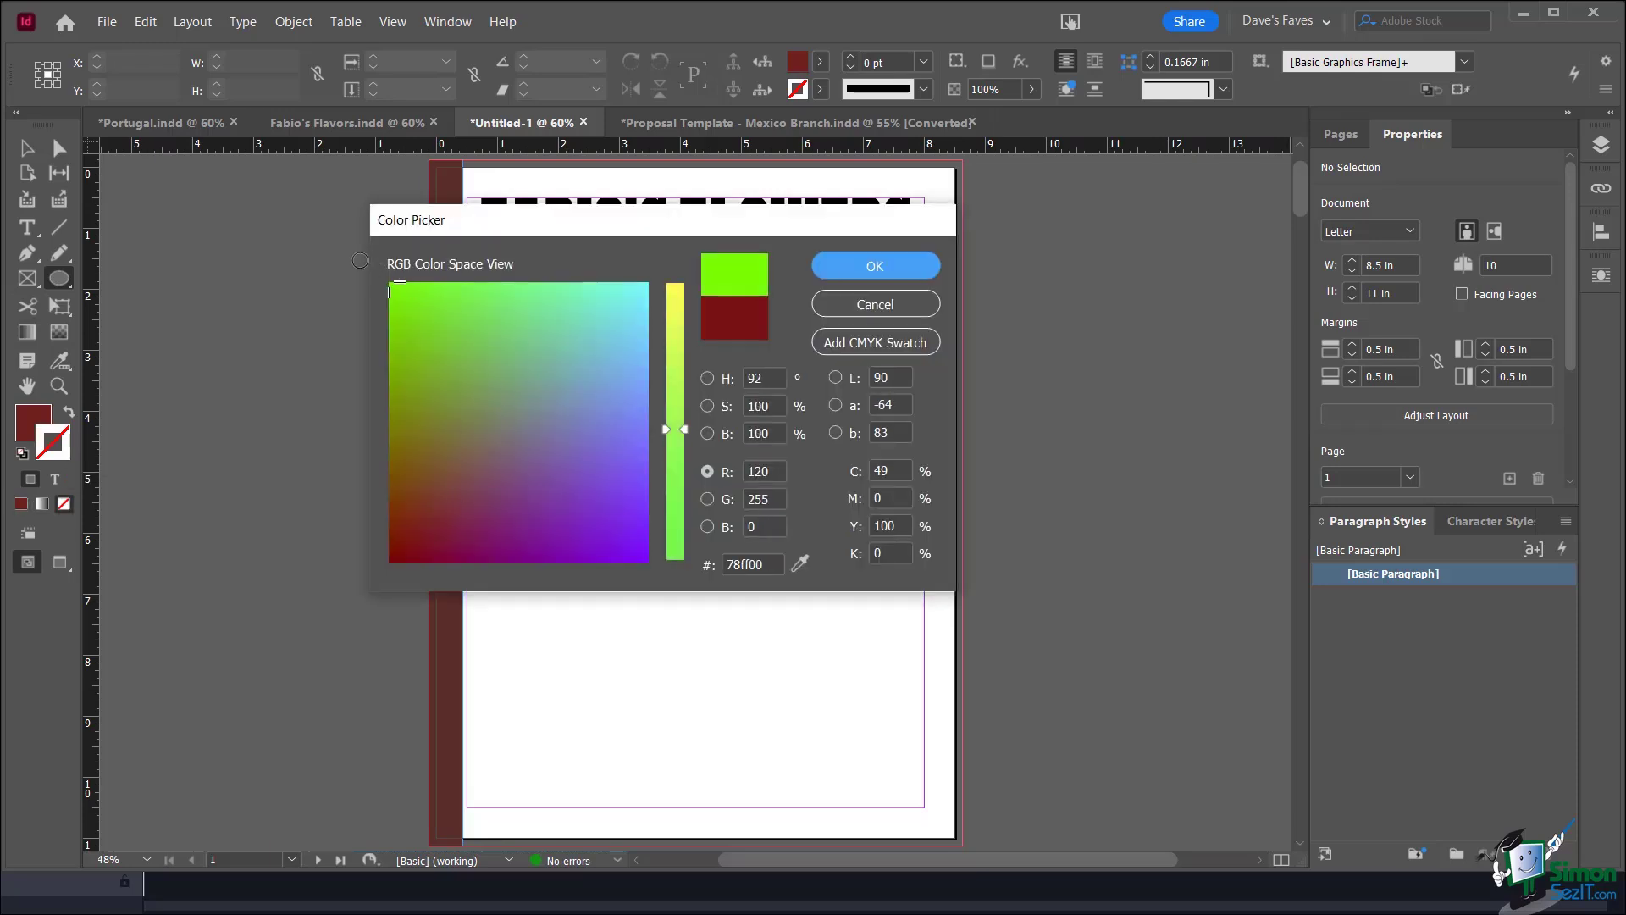
left_click(855, 265)
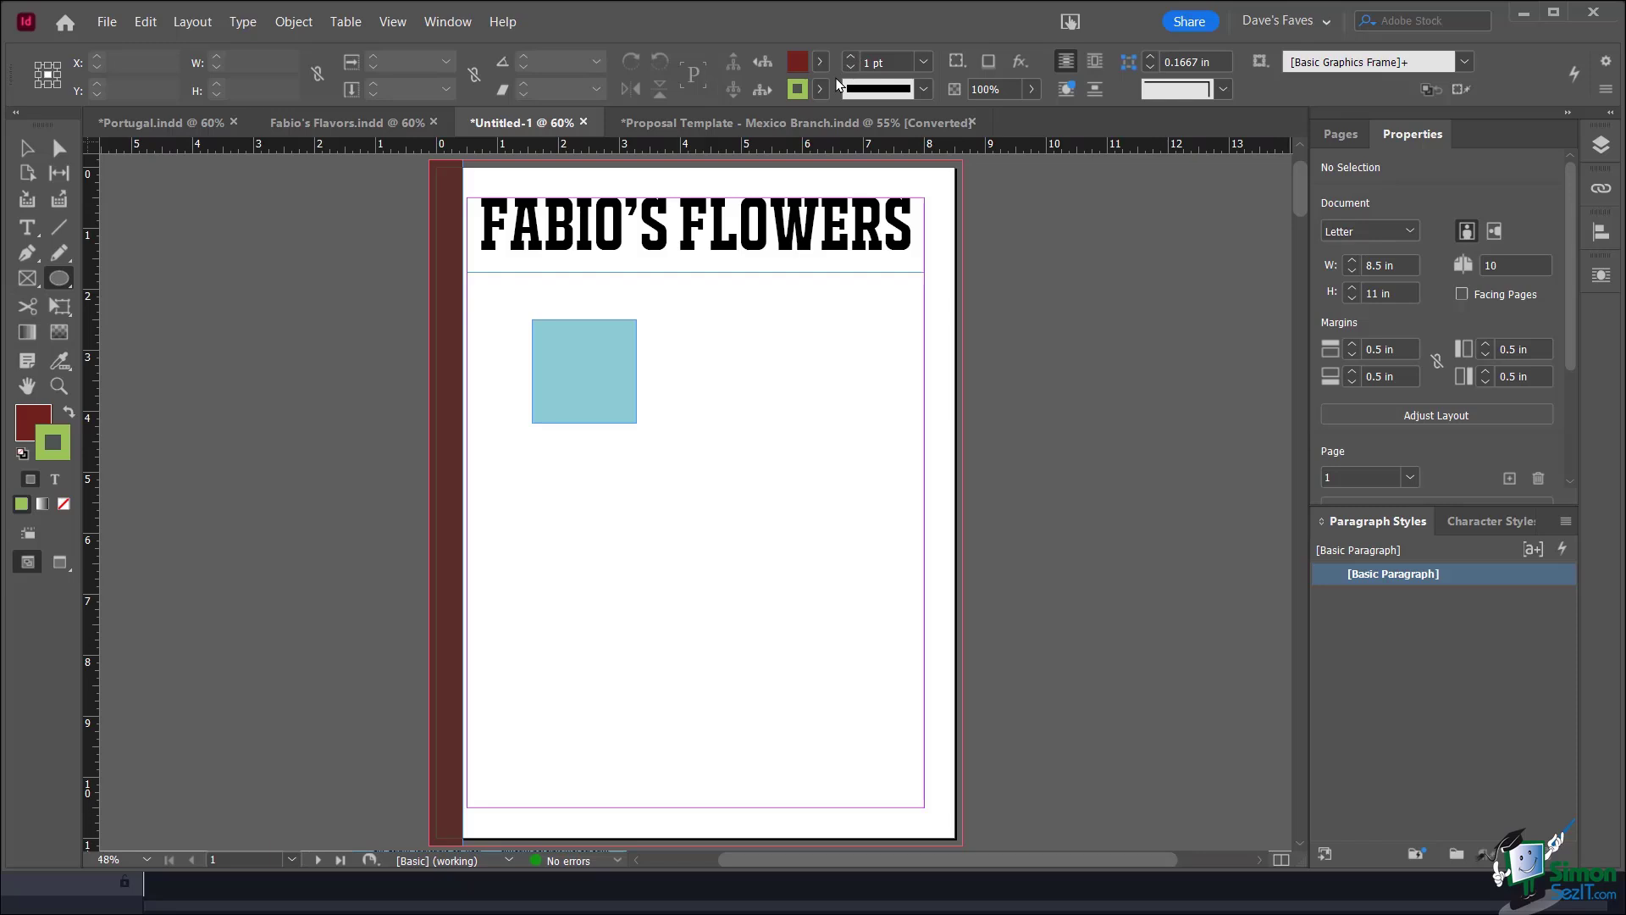
Increase the stroke weight for the new ellipse to 20 pt
left_click(850, 57)
left_click(850, 57)
left_click(851, 57)
left_click(850, 58)
left_click(850, 58)
left_click(850, 58)
left_click(850, 57)
left_click(851, 57, "shift")
left_click(850, 58)
left_click(851, 57)
Draw a circle about 1.6 in across beside the light blue square, constraining its proportions, and deselect it
left_click_drag(708, 320, 835, 436)
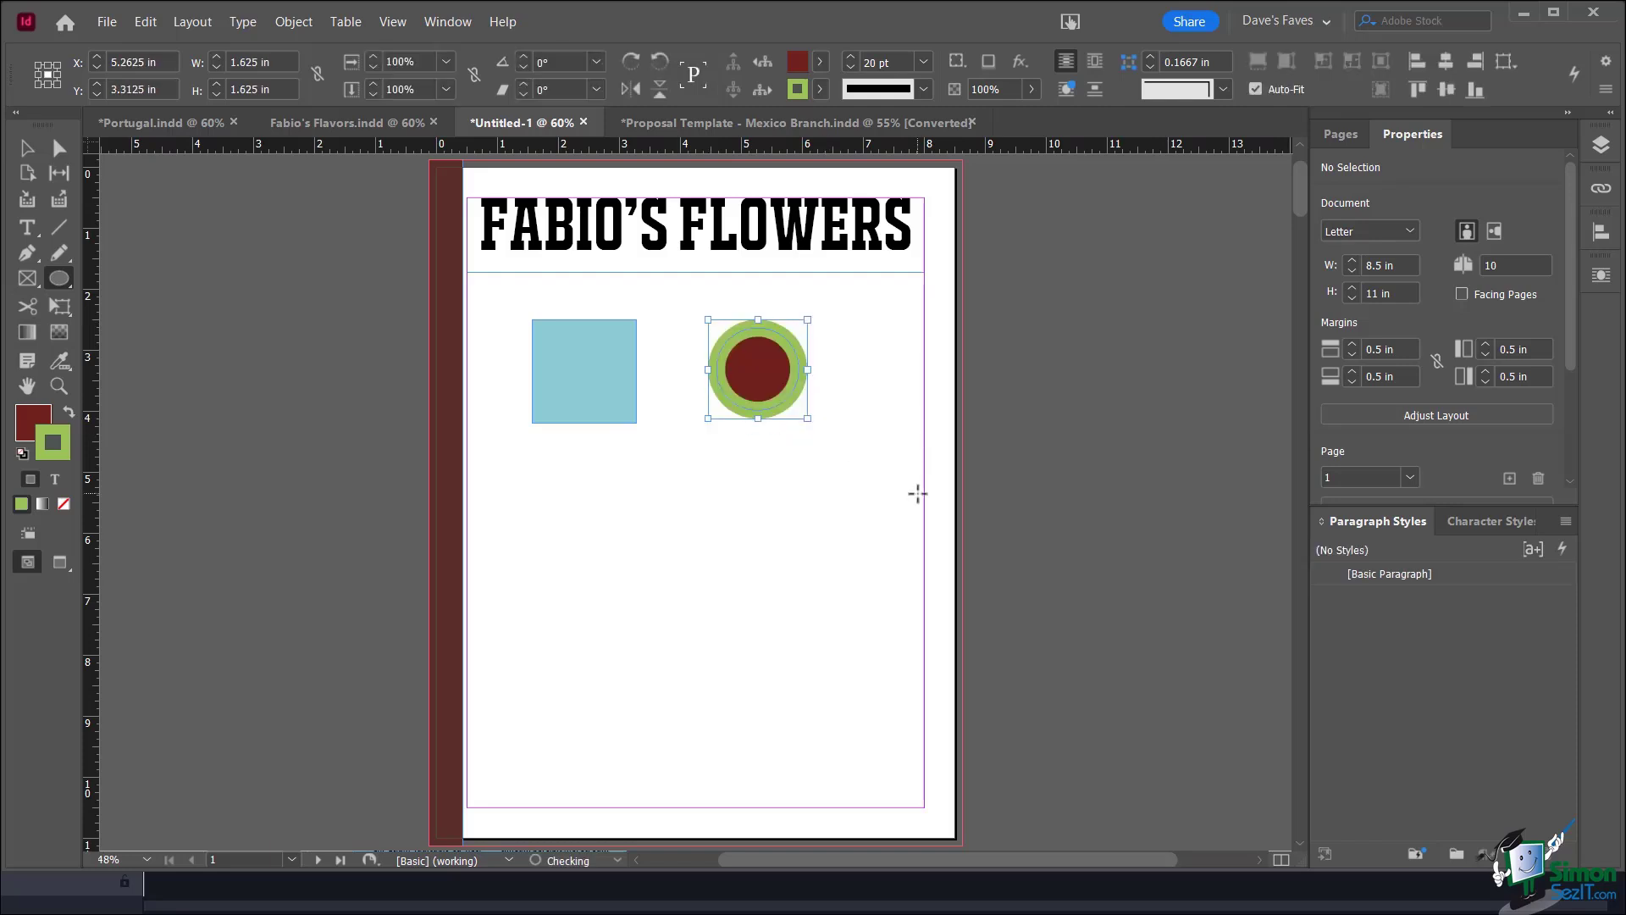
left_click(26, 148)
left_click(766, 504)
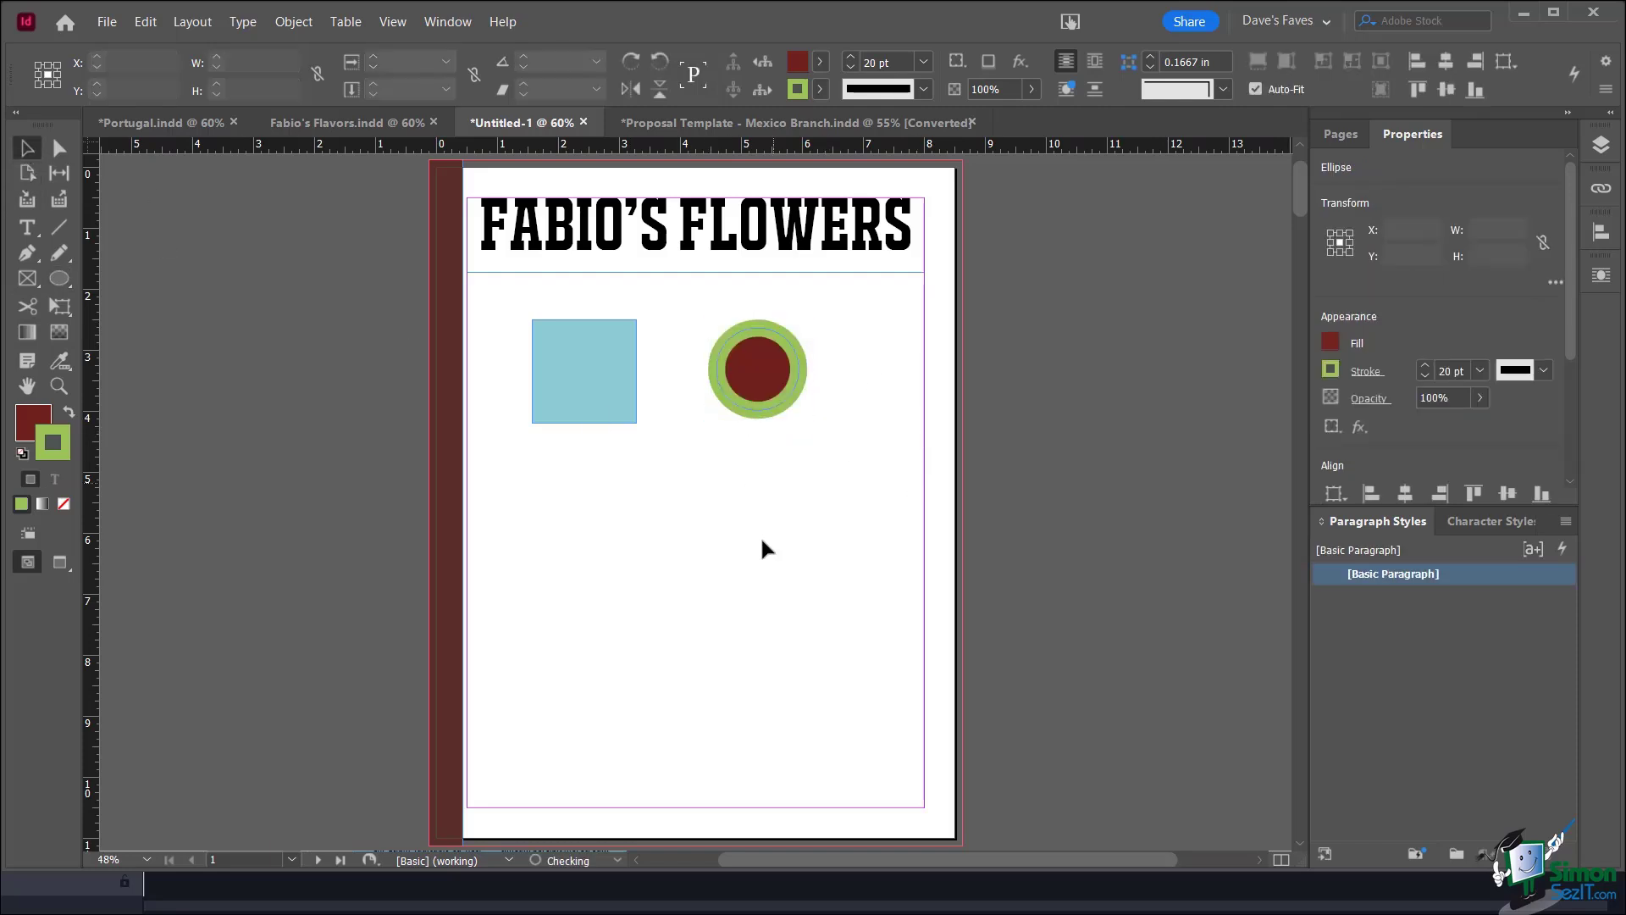
Toggle between Preview and Normal screen modes to examine the square and the green-outlined circle without guides and frame edges
key("w")
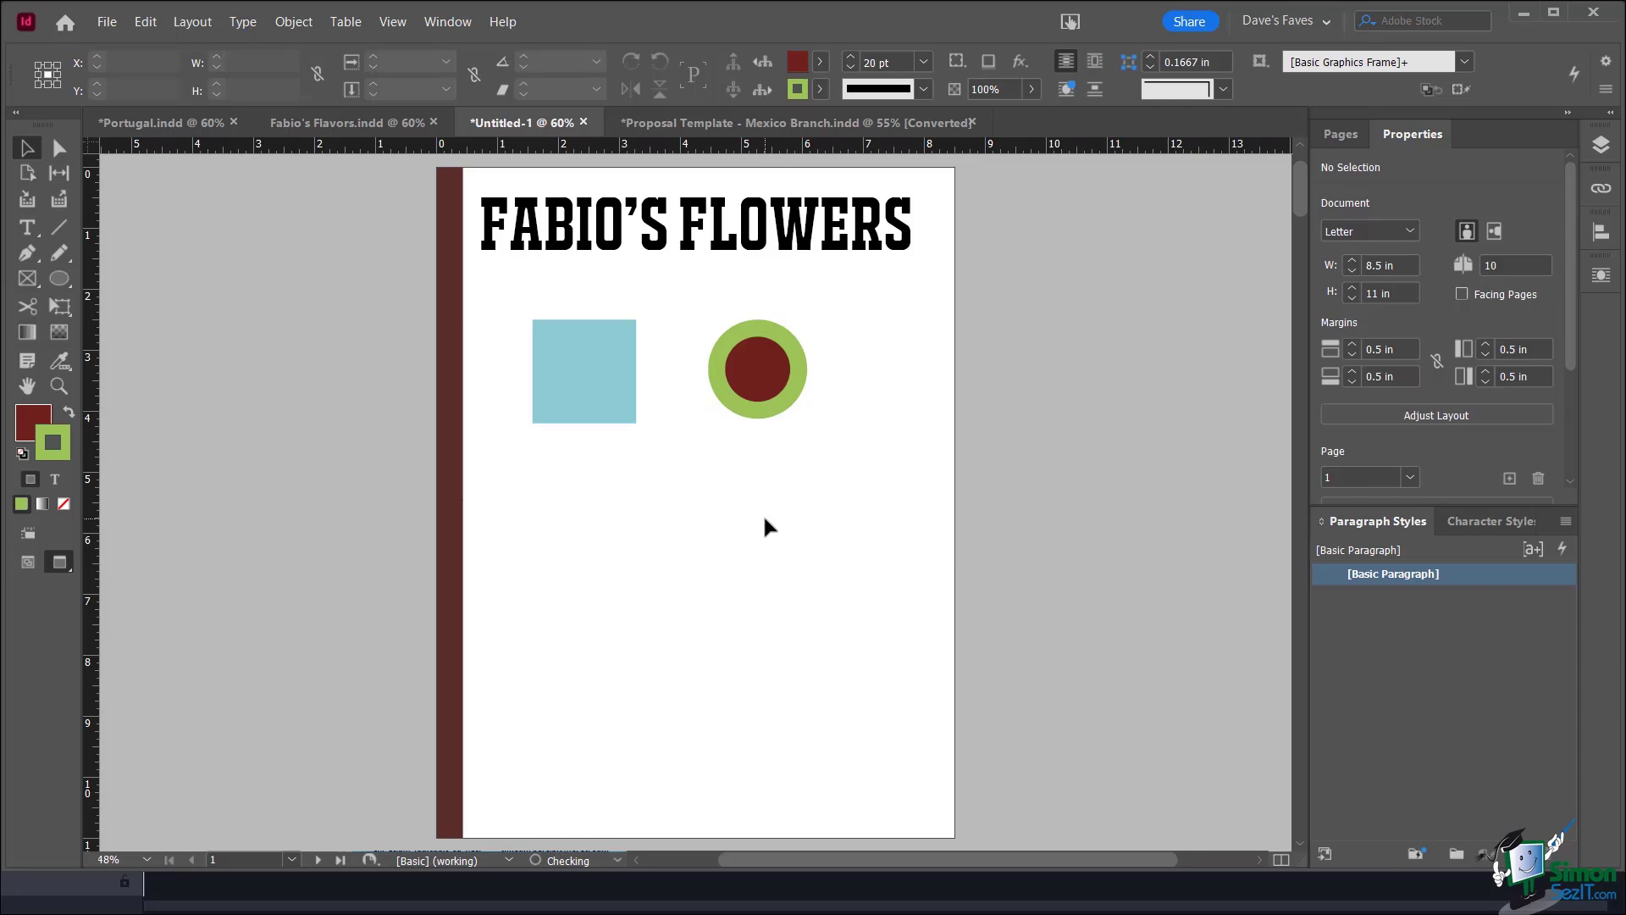
key("w")
key("w")
key("w")
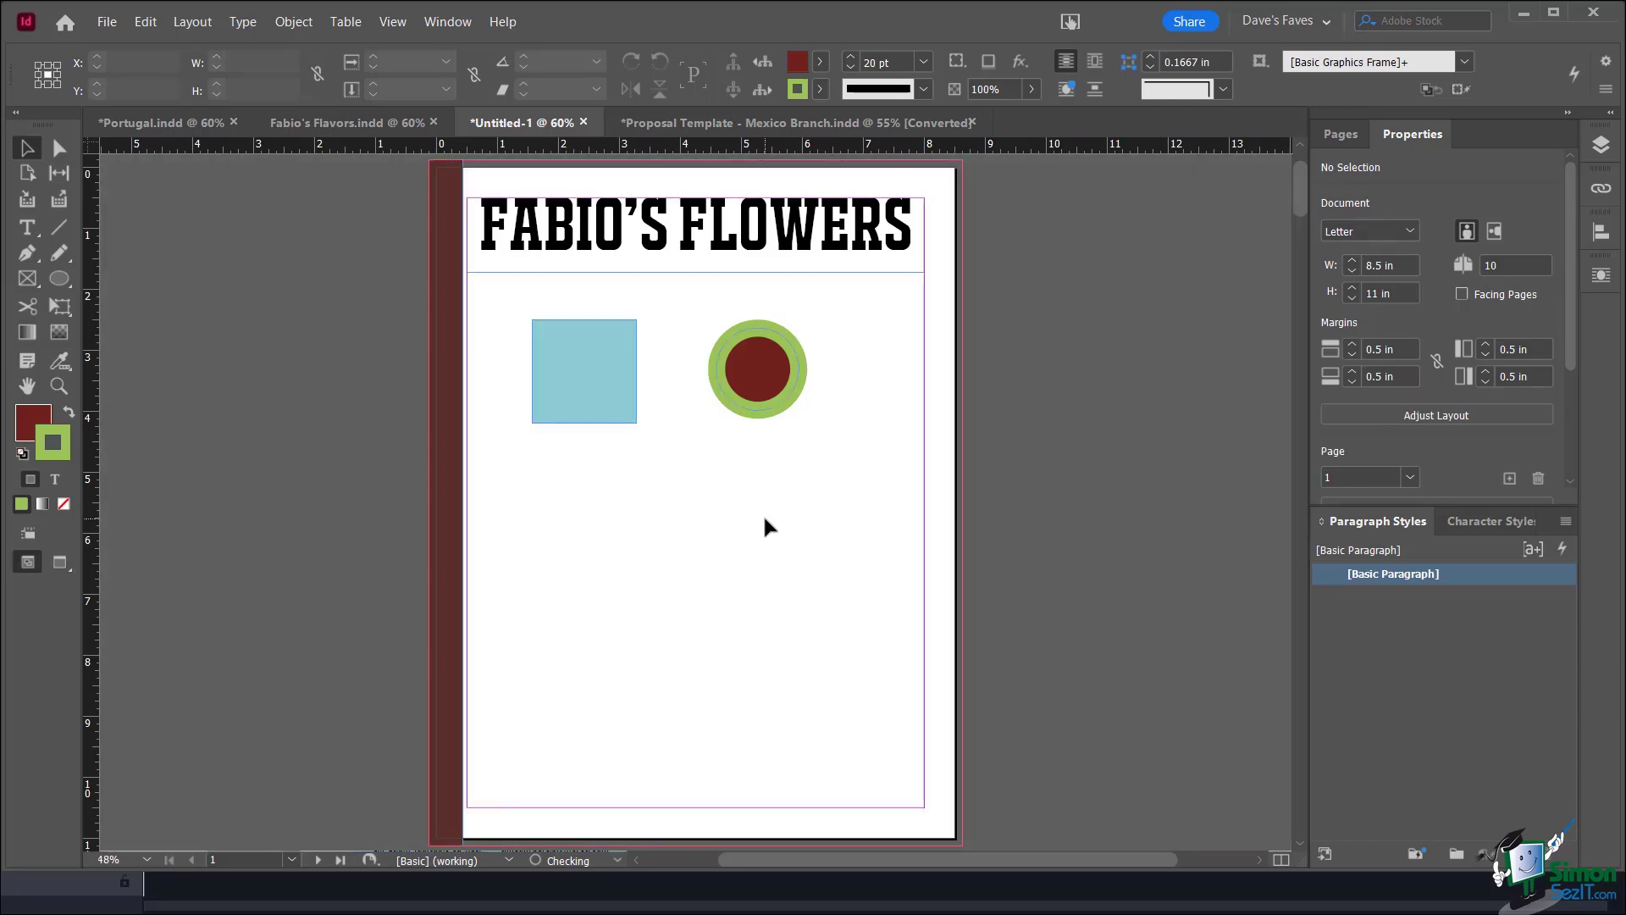
Switch to the preview screen mode and remove the green stroke from the circle
key("w")
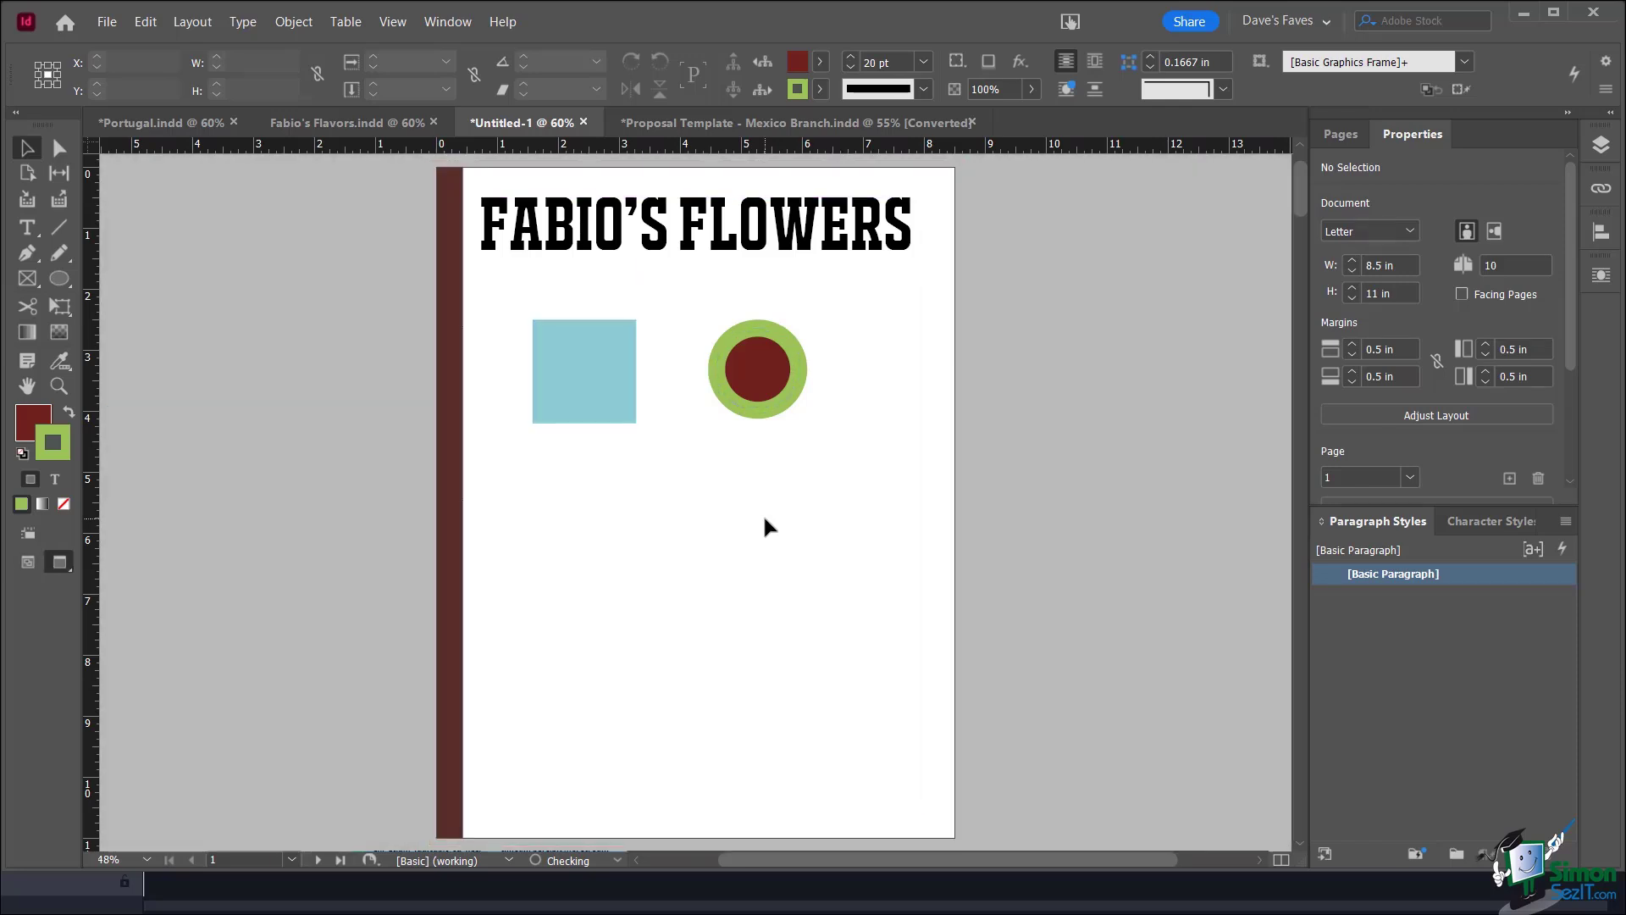
left_click(756, 382)
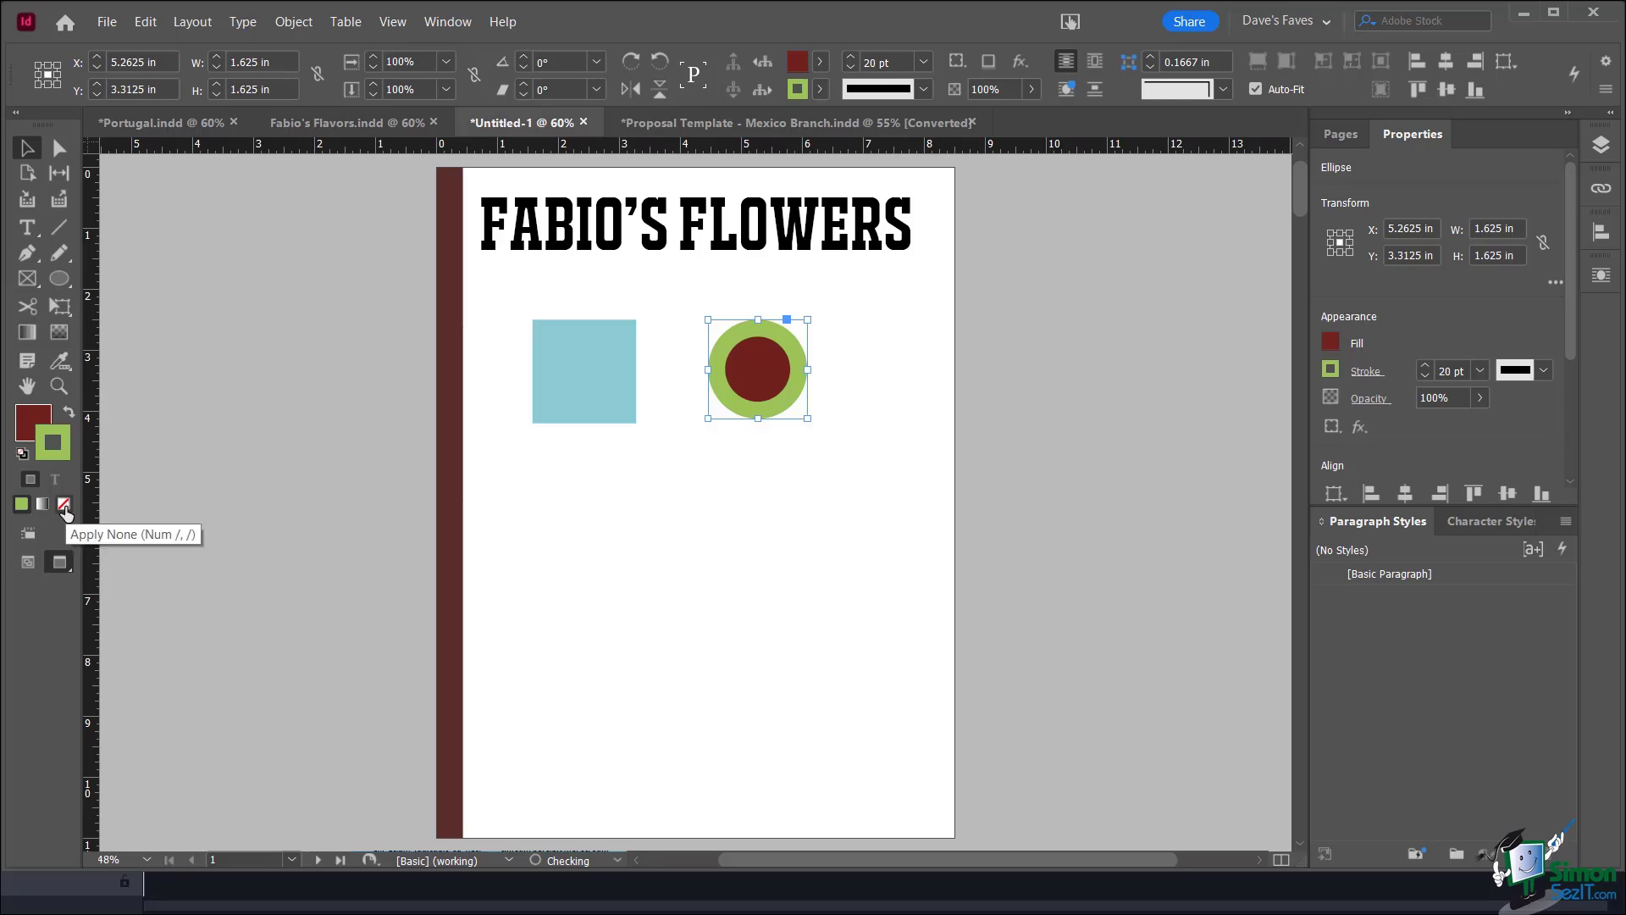
left_click(64, 505)
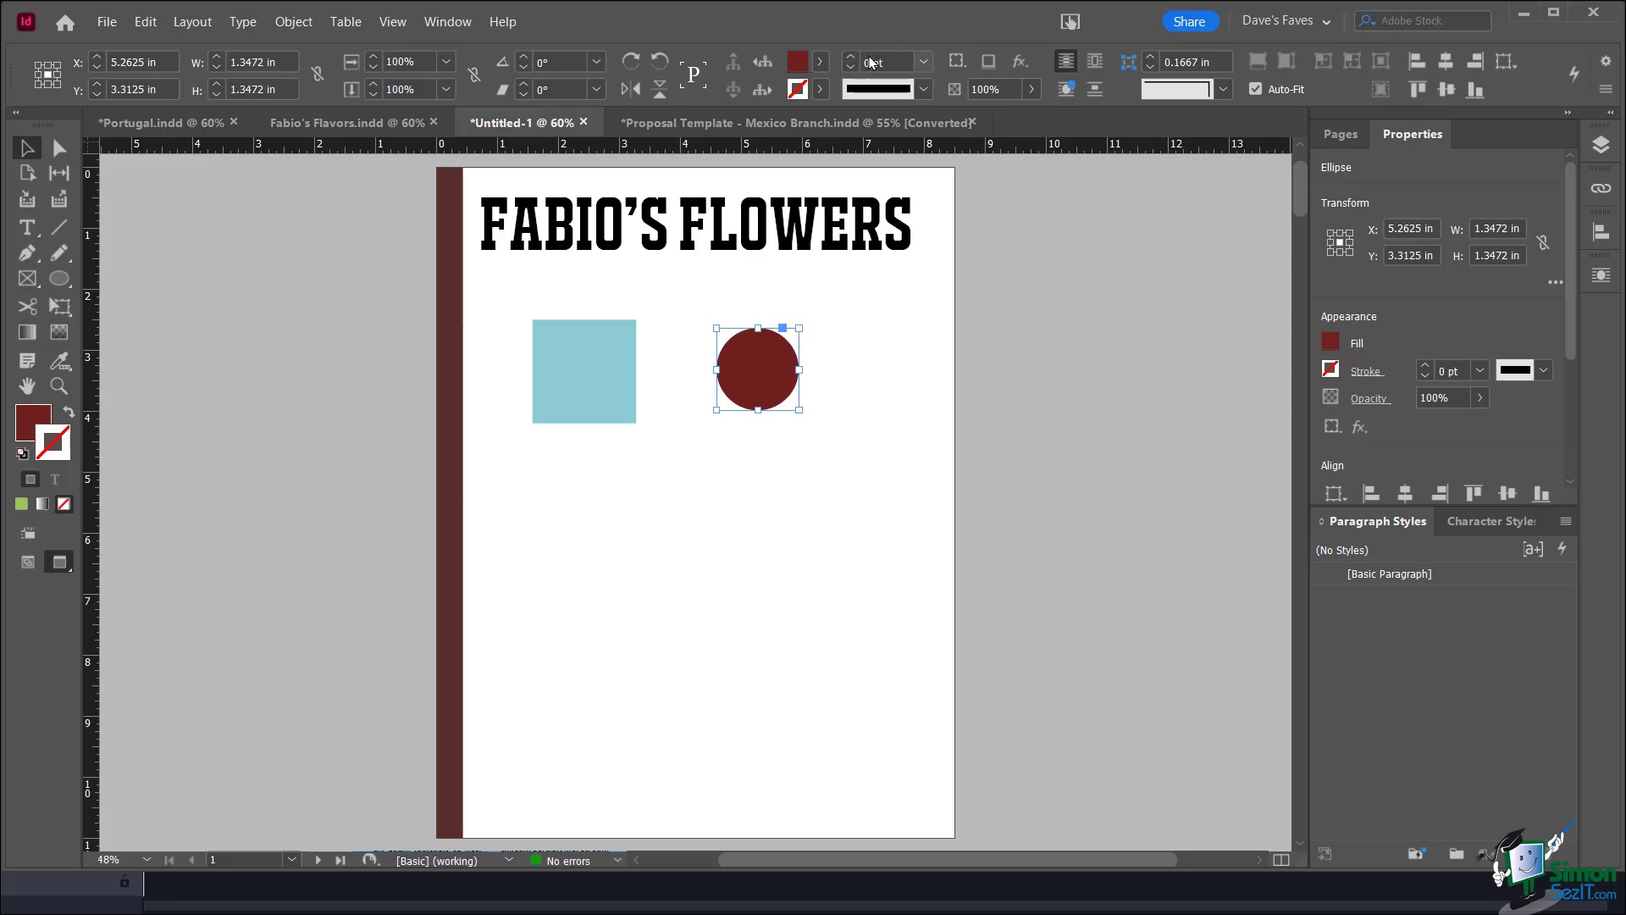
Enlarge the dark red circle to about 1.58 in across and reposition it beside the blue square
left_click_drag(800, 409, 815, 426)
left_click(832, 380)
left_click_drag(771, 370, 761, 365)
left_click(867, 429)
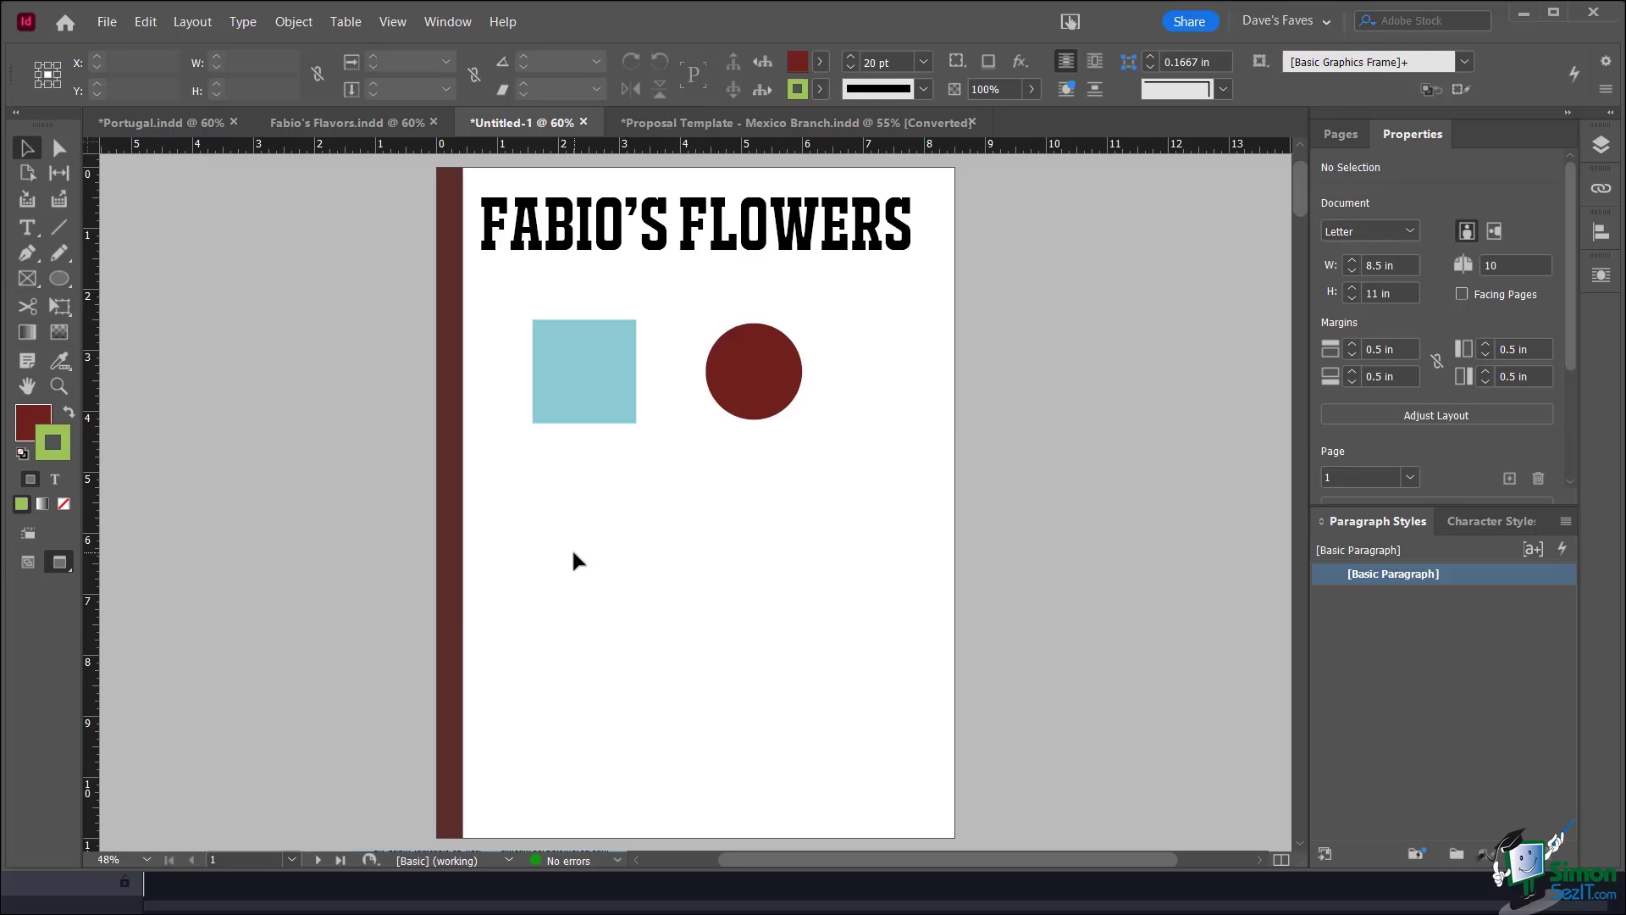
Create a 1.3889 in polygon with 8 sides in the middle of the page and remove its stroke
left_click_drag(63, 282, 101, 343)
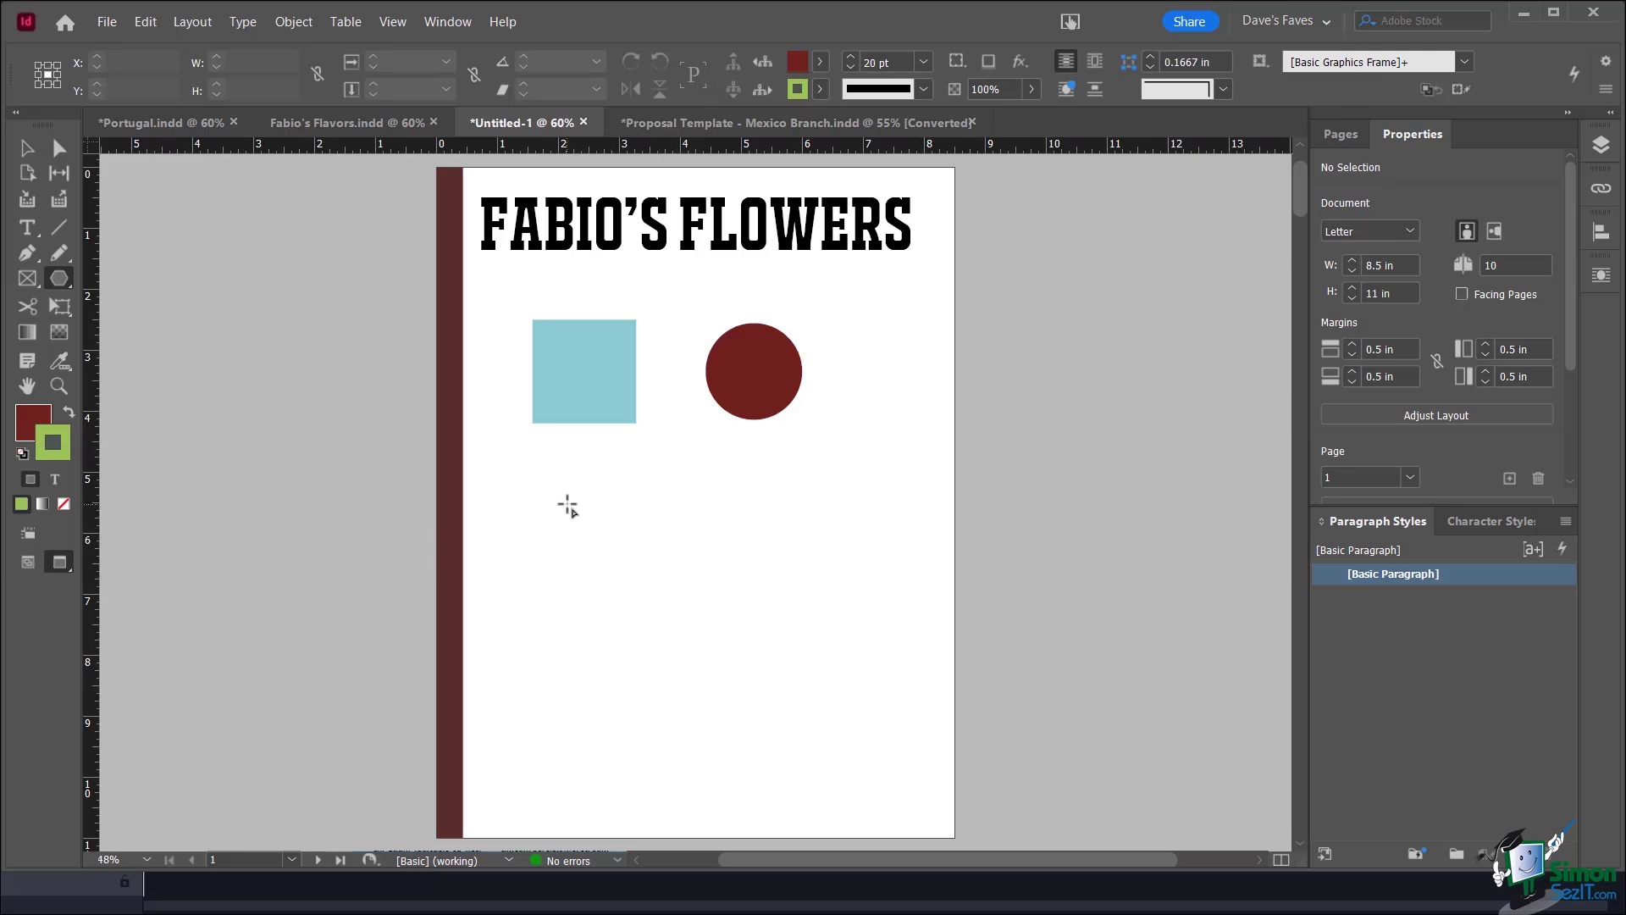
left_click(559, 542)
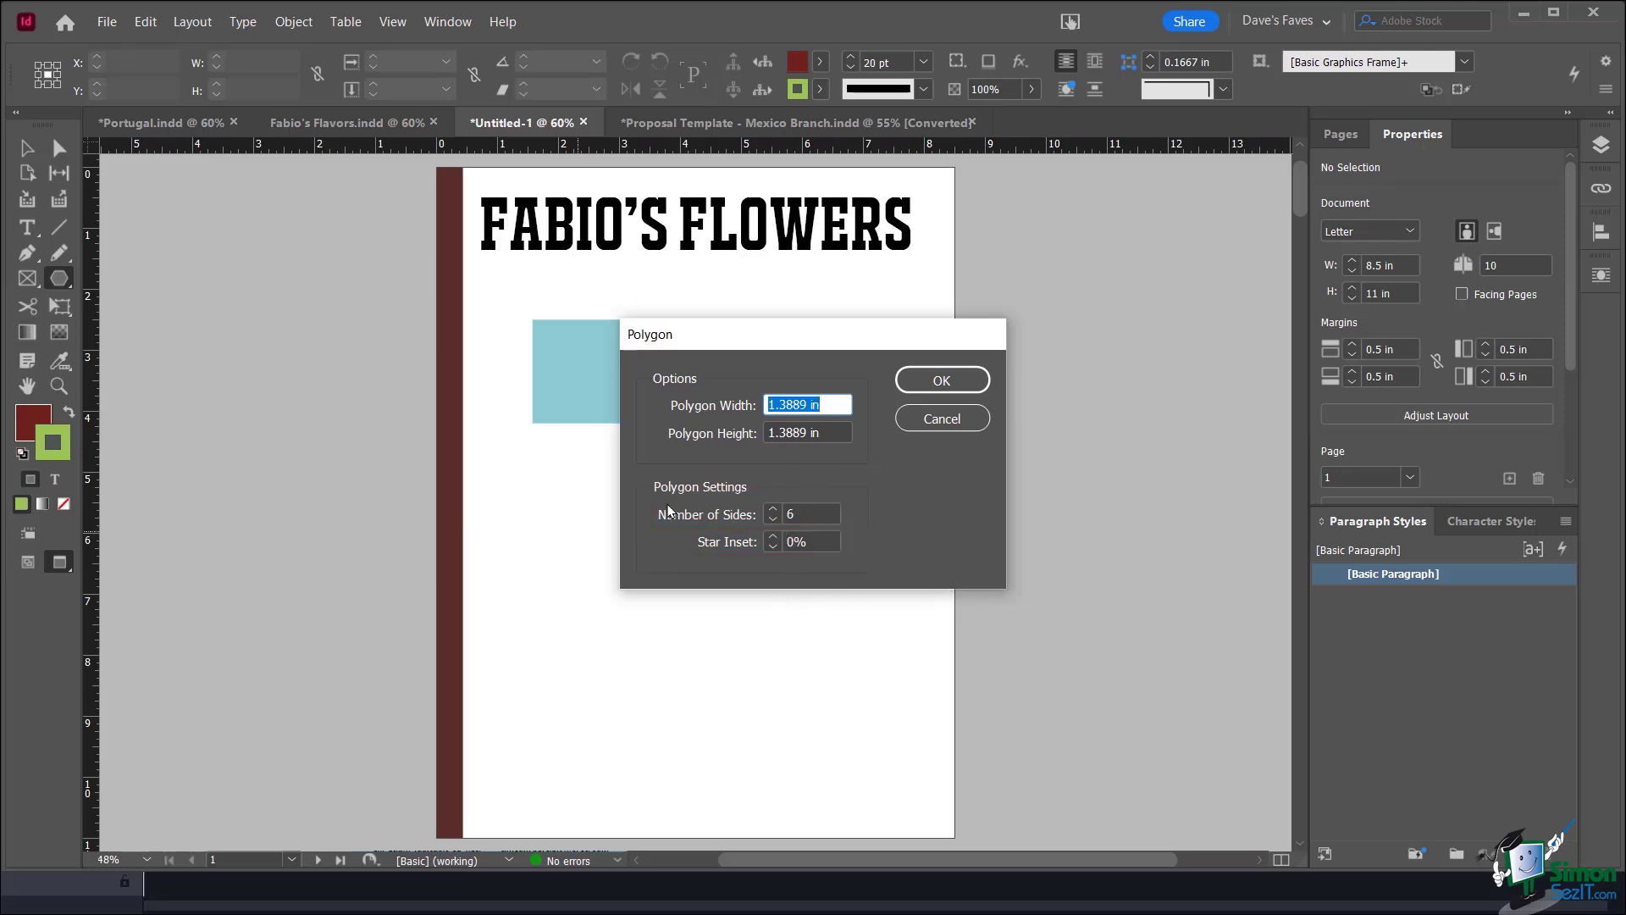
double_click(800, 514)
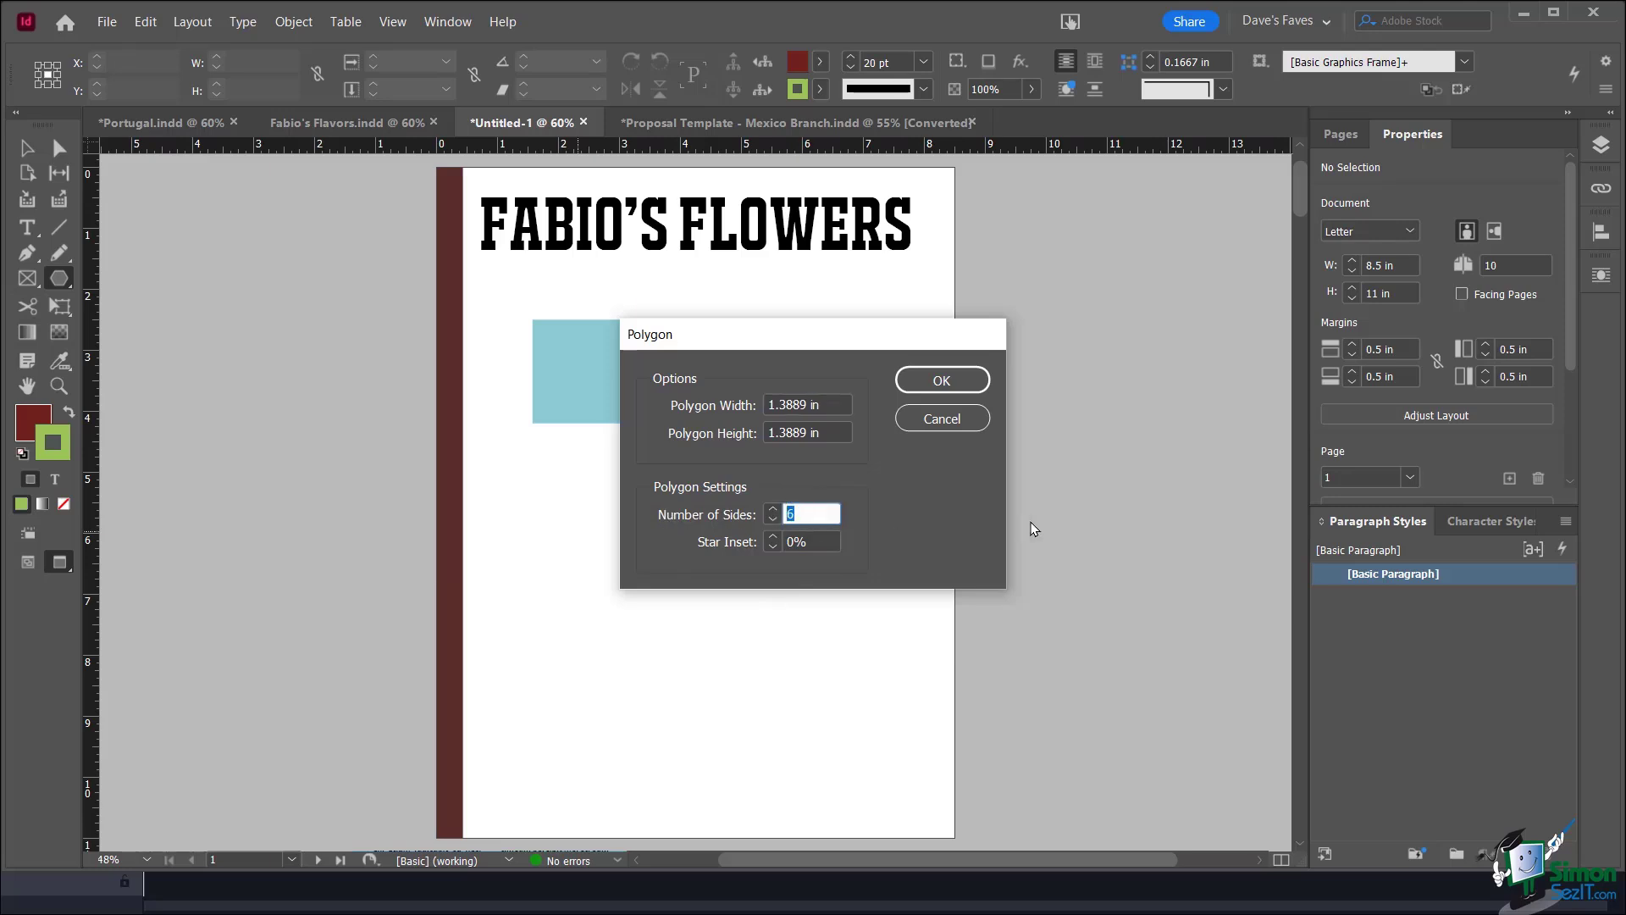
type("8")
left_click(942, 380)
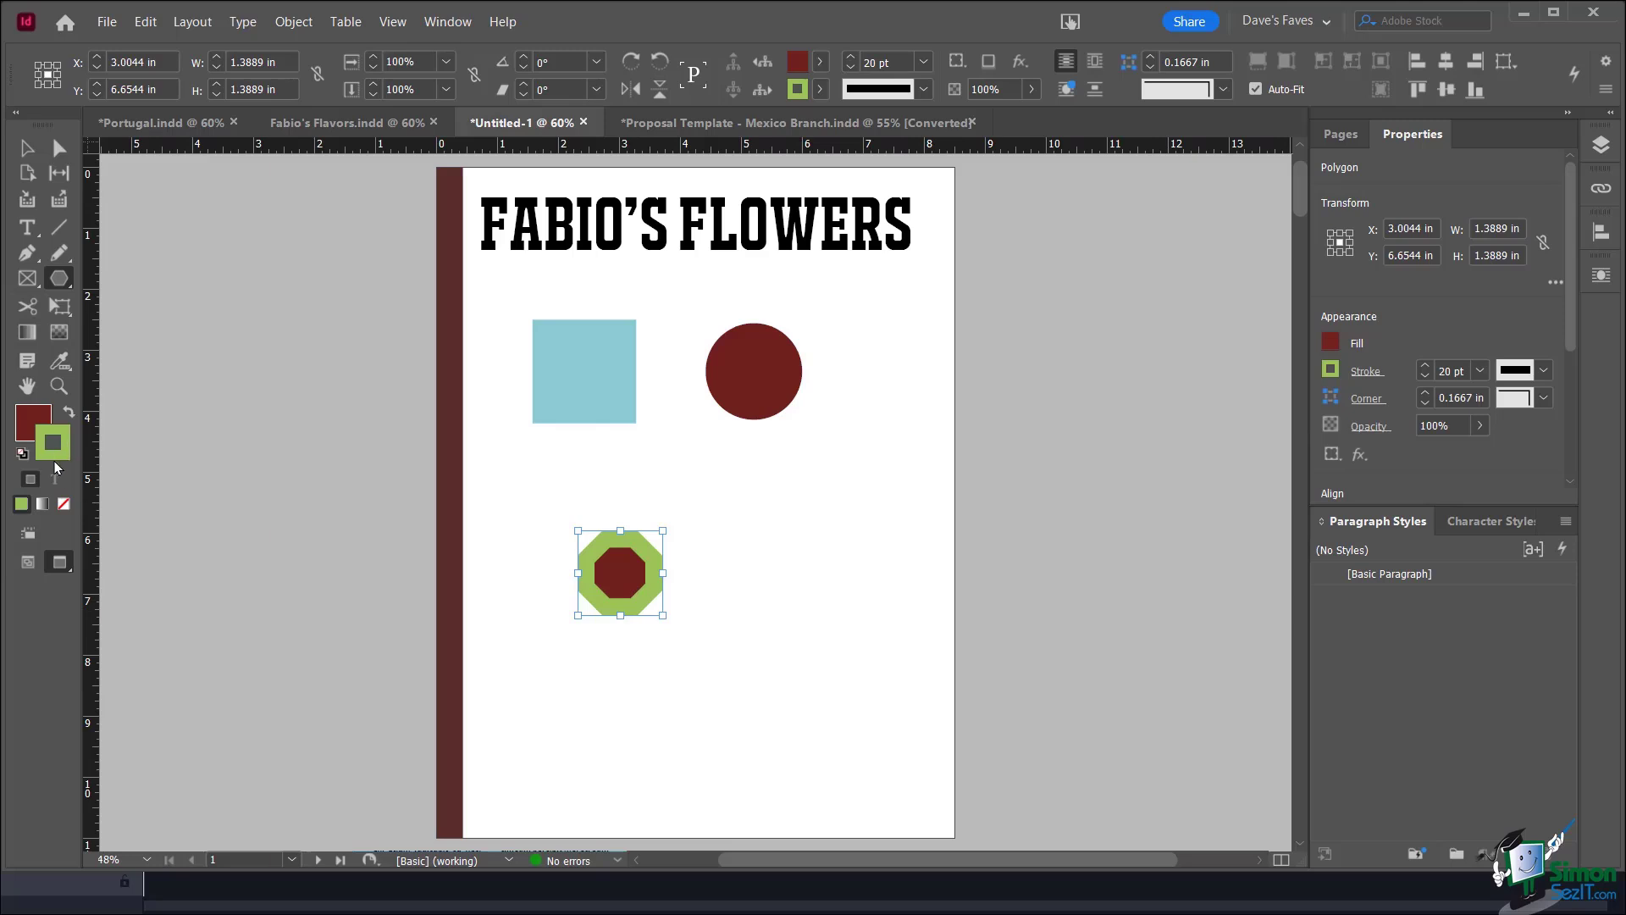
left_click(64, 504)
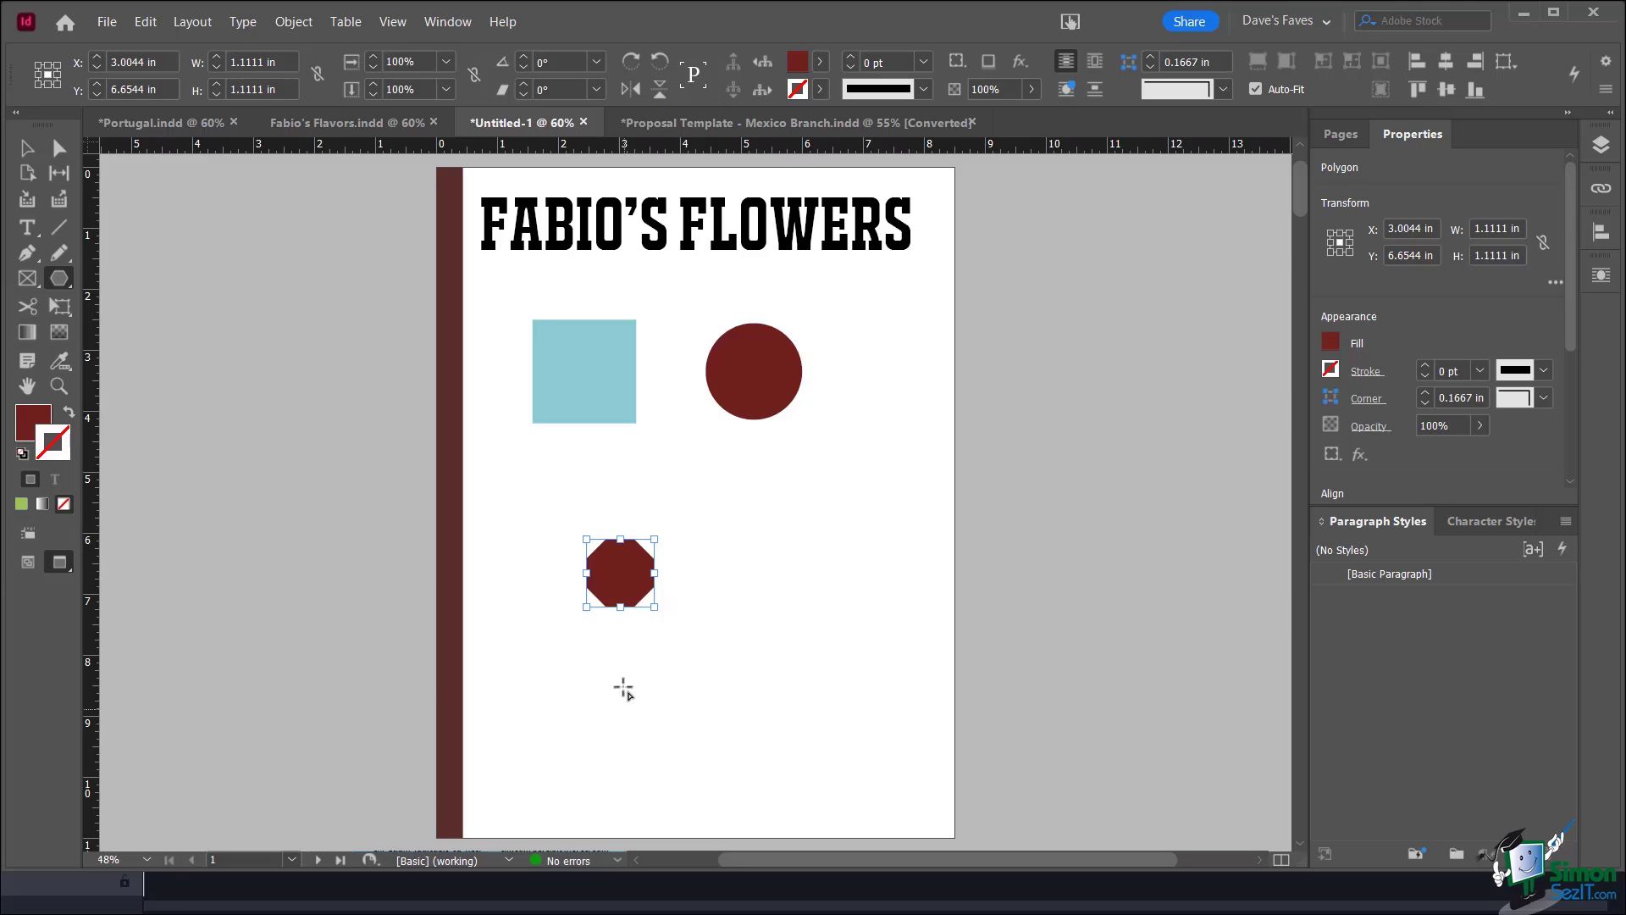
Enlarge the octagon proportionally to about 3.18 in and position it just below the square and circle
left_click(26, 150)
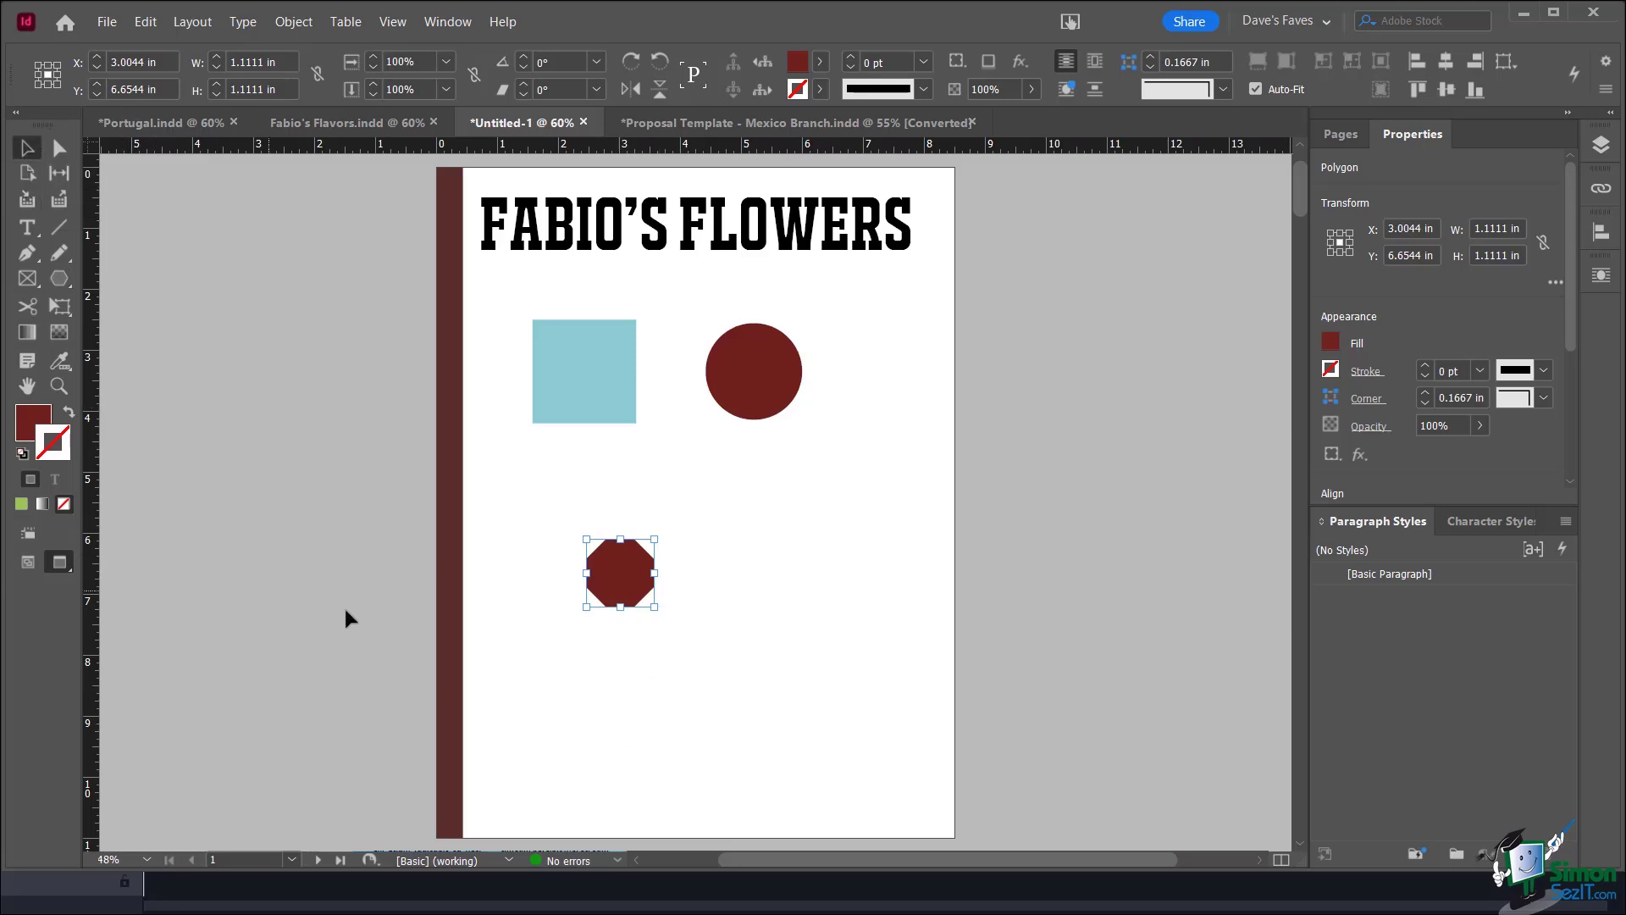
left_click_drag(658, 609, 778, 716)
left_click_drag(722, 607, 719, 526)
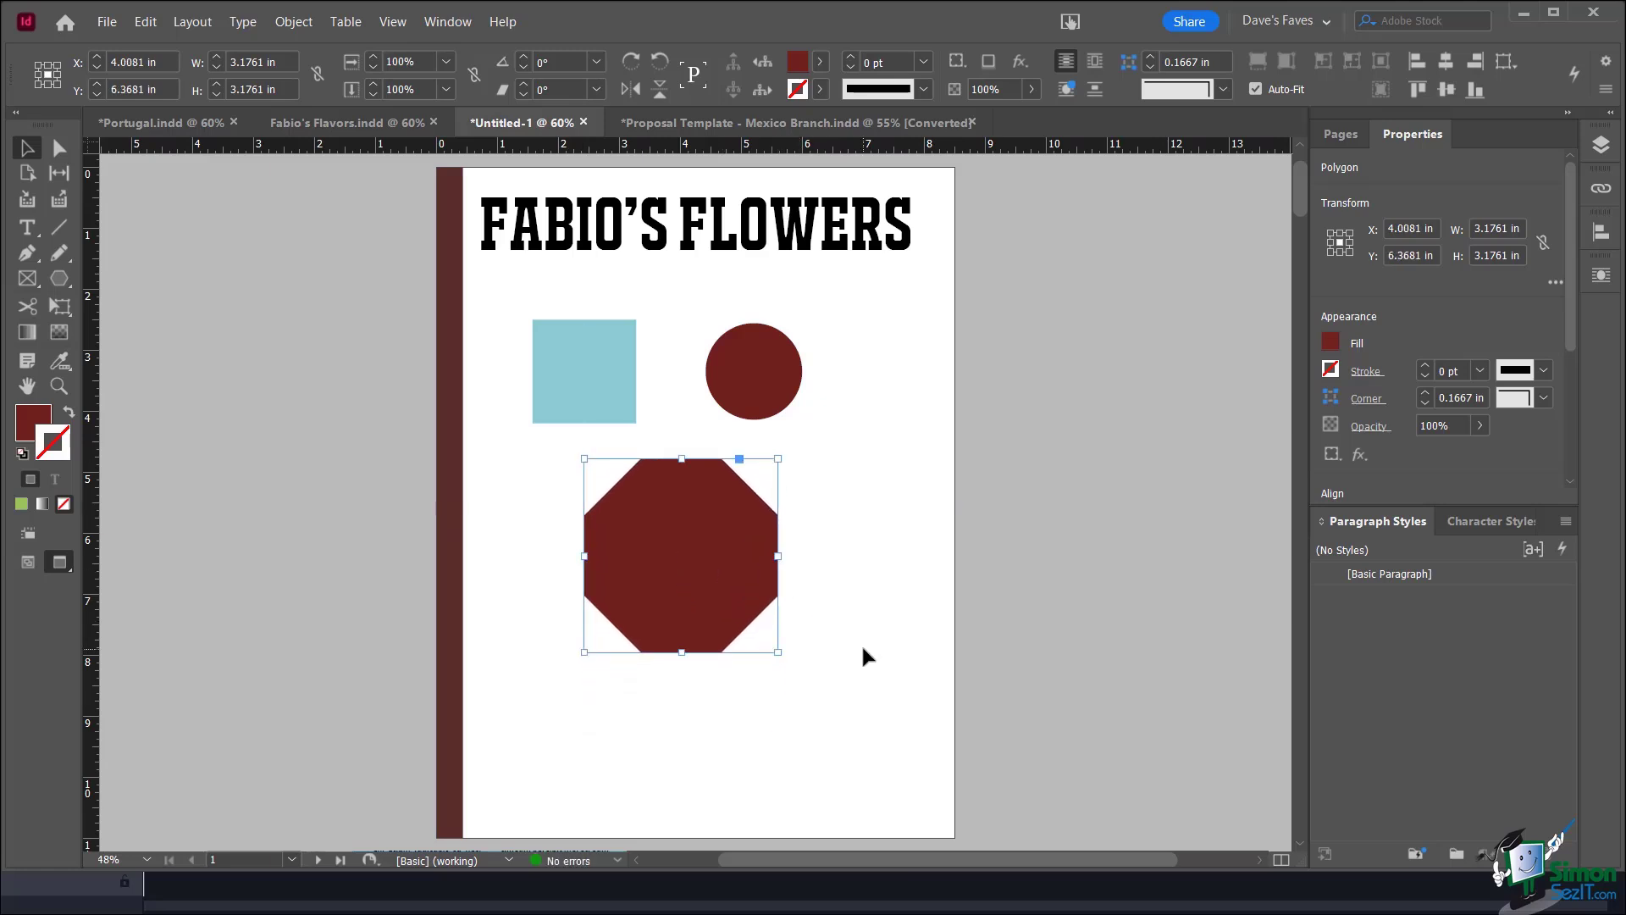
left_click(857, 632)
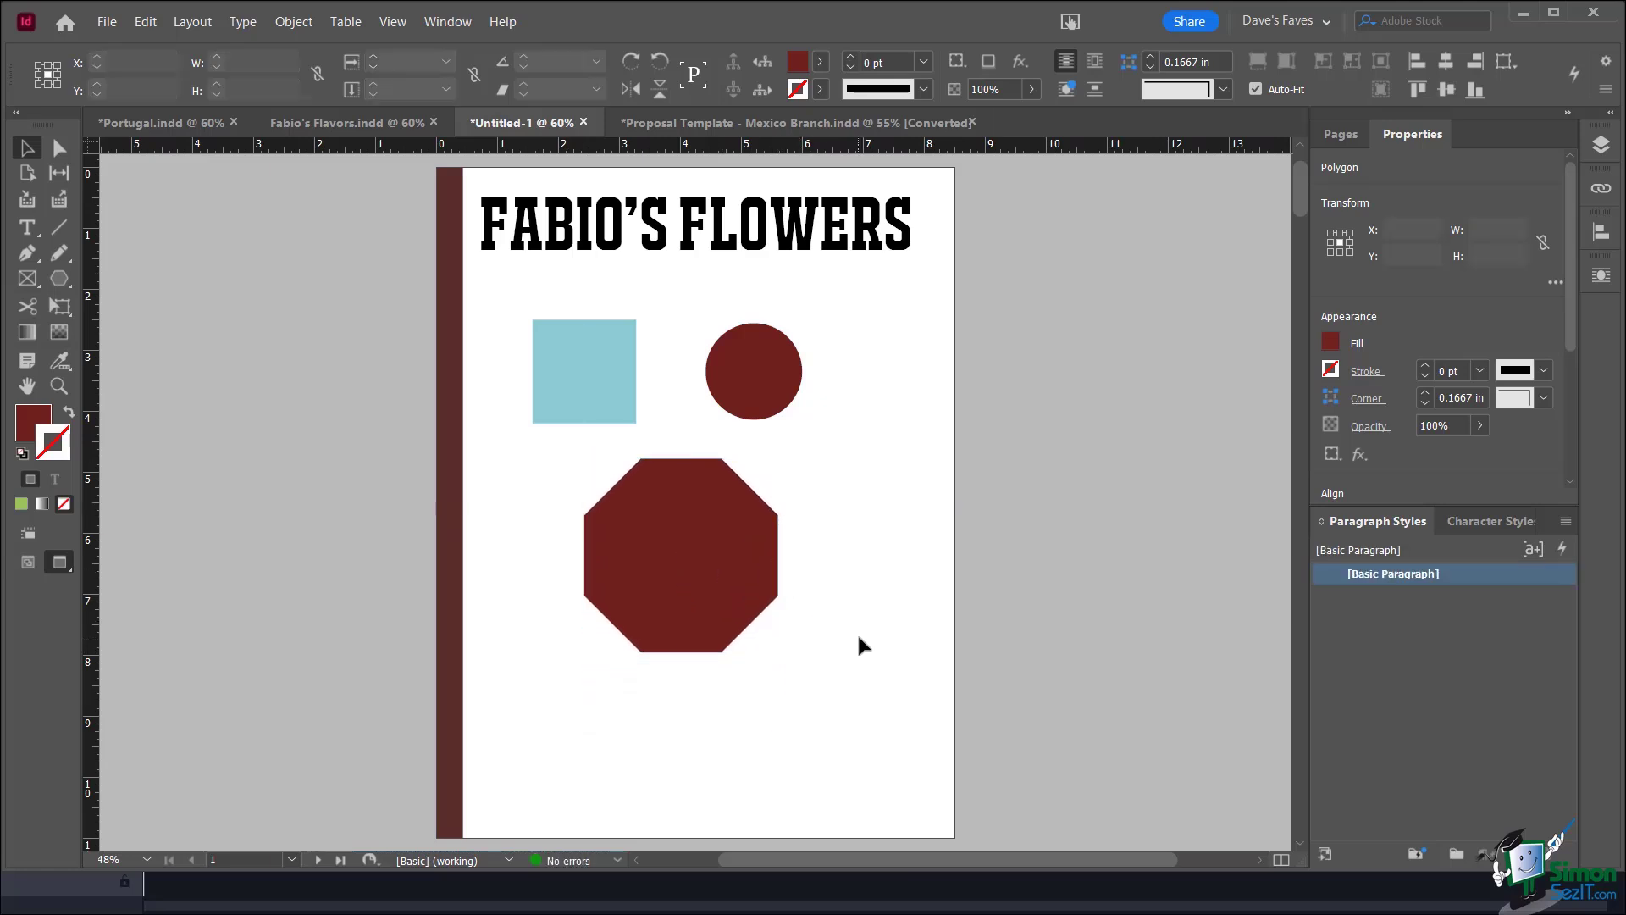
left_click_drag(739, 525, 734, 507)
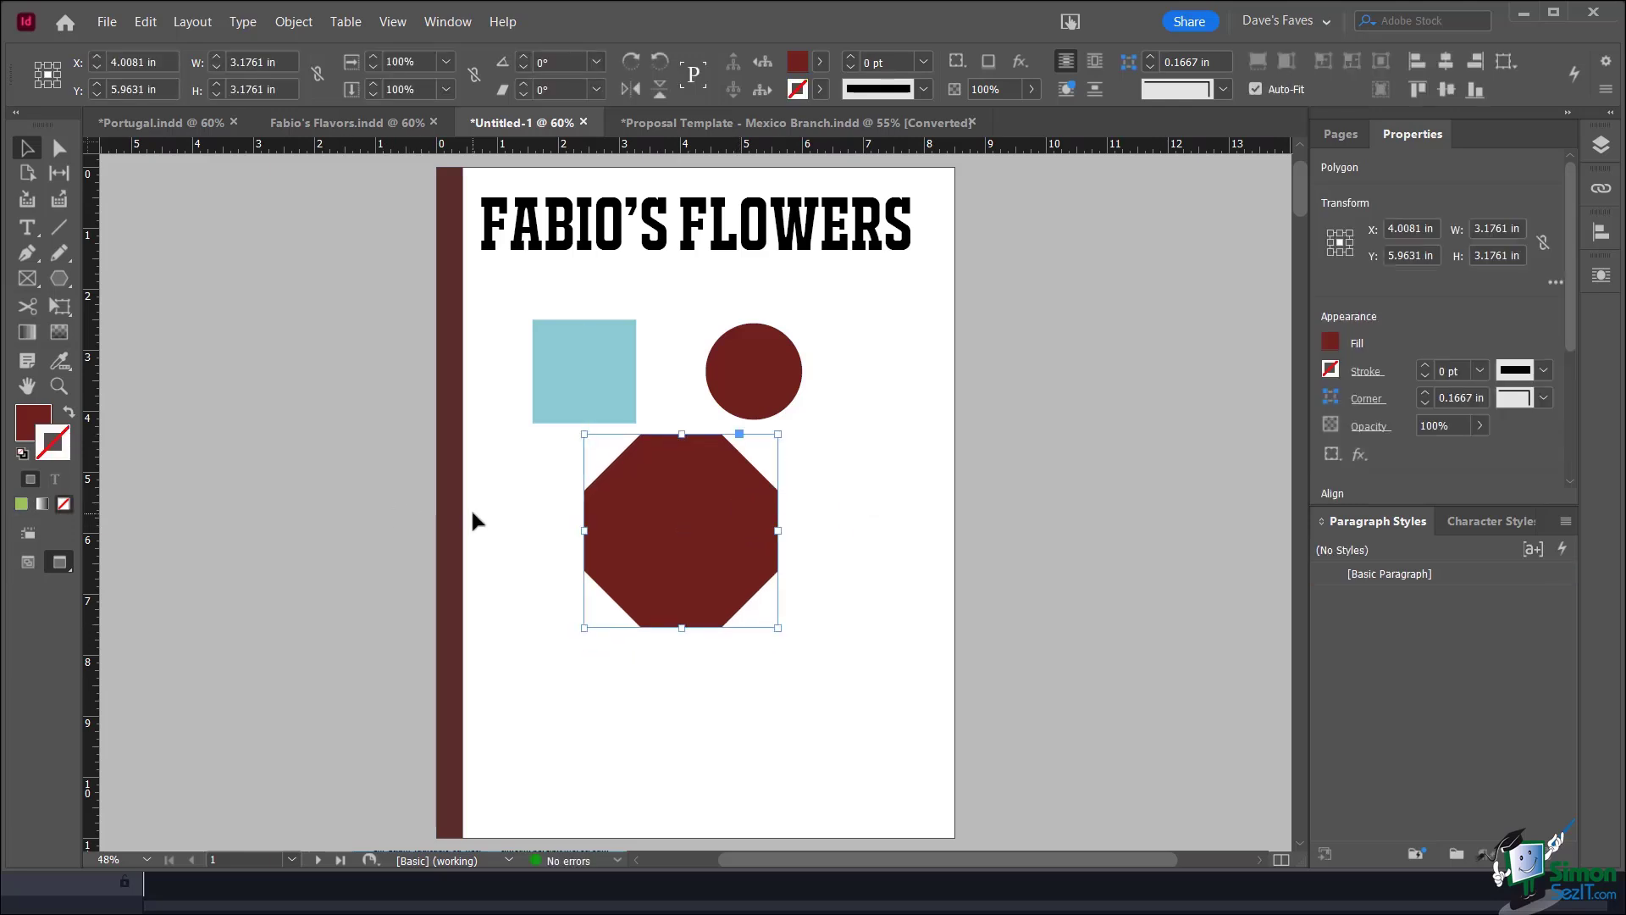
left_click(694, 680)
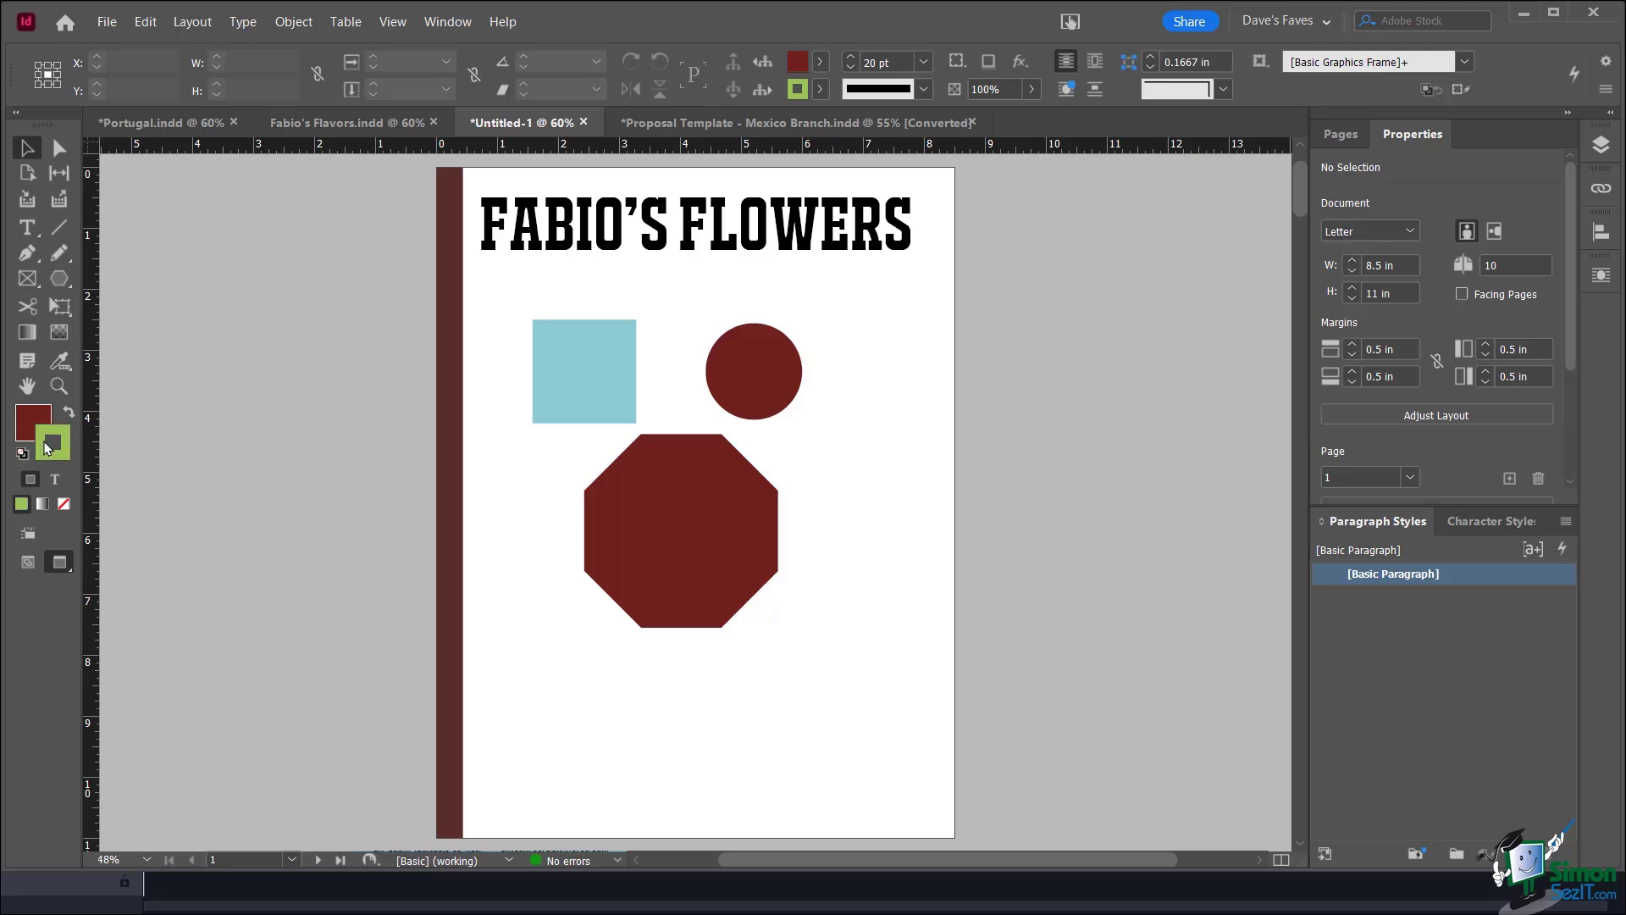
With nothing selected, set the default stroke to none and the default fill to light blue, hex 78ffff
left_click(64, 505)
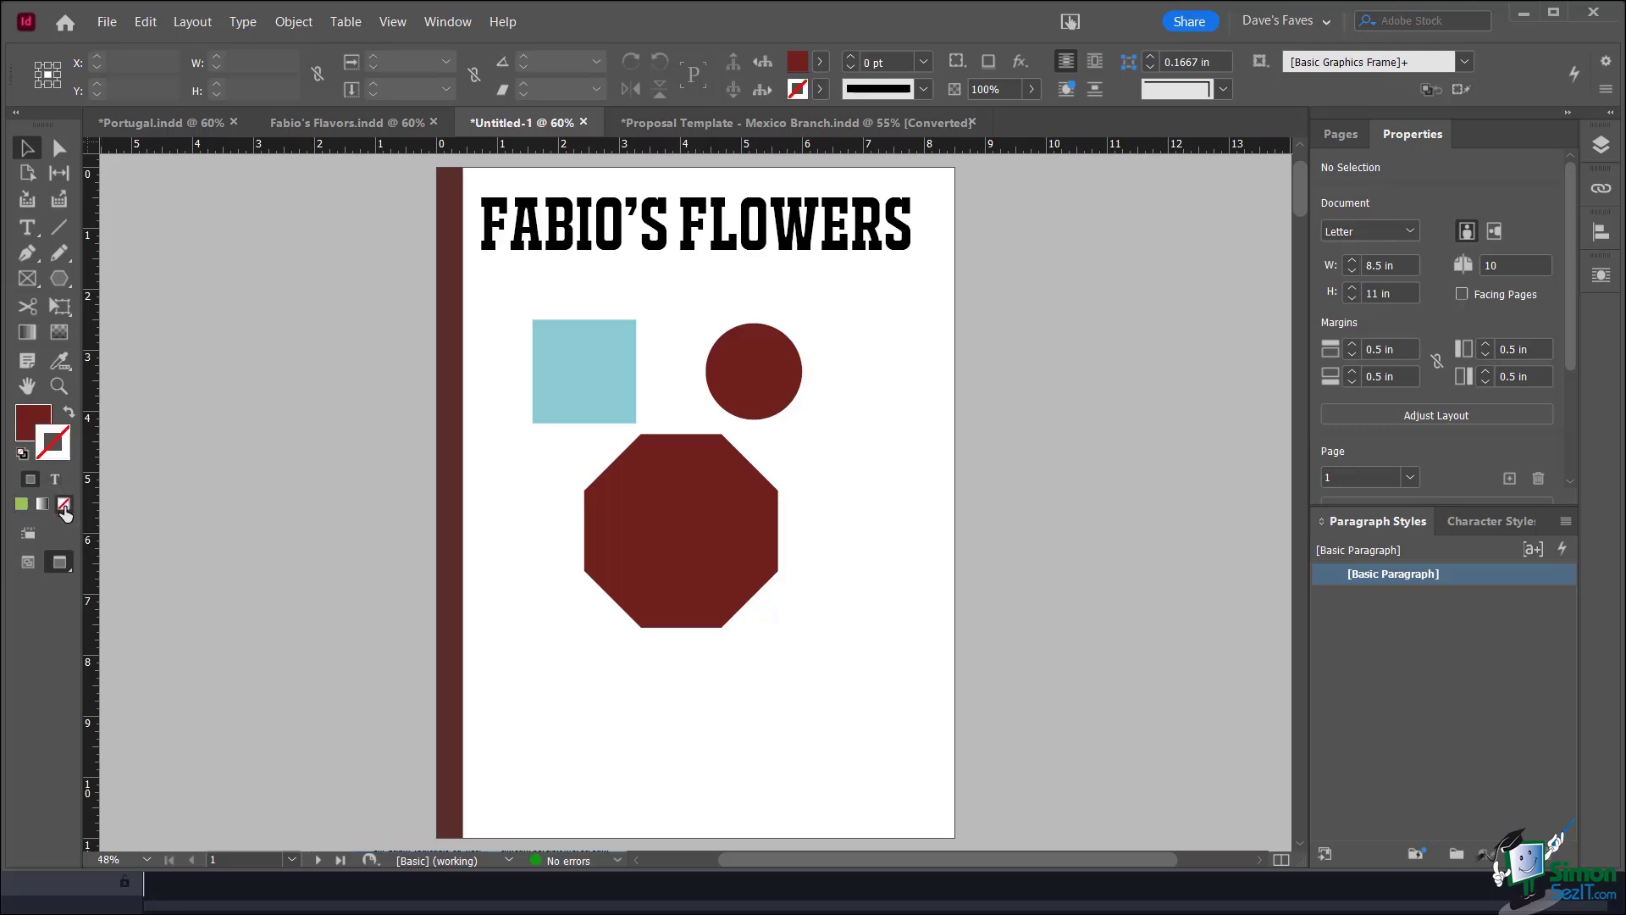
double_click(32, 429)
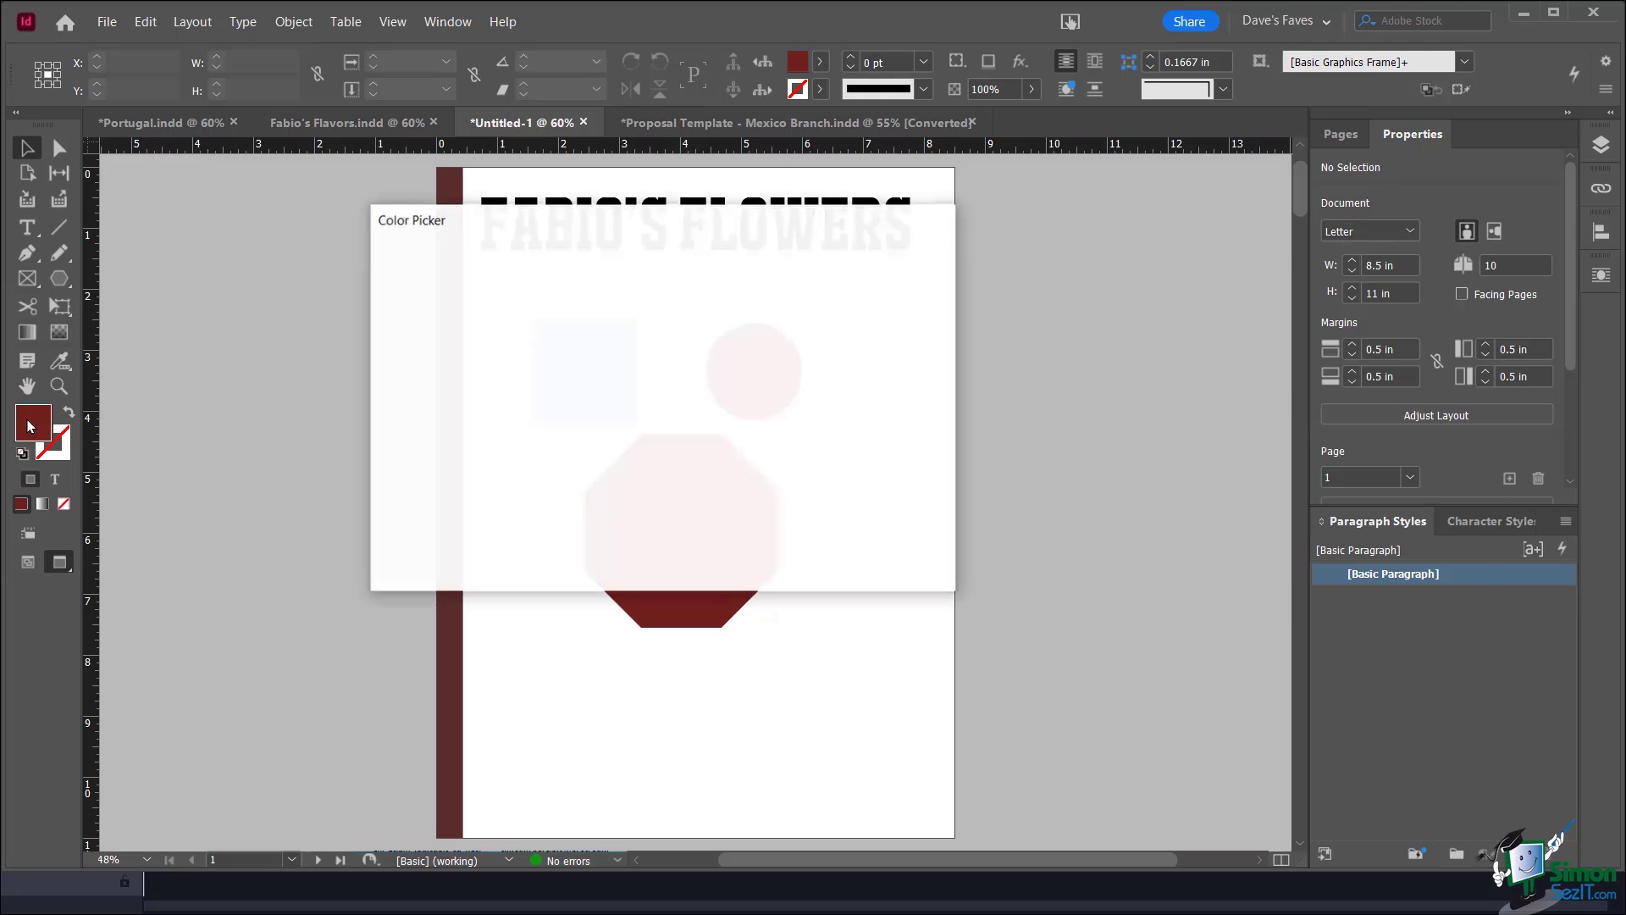
left_click(582, 310)
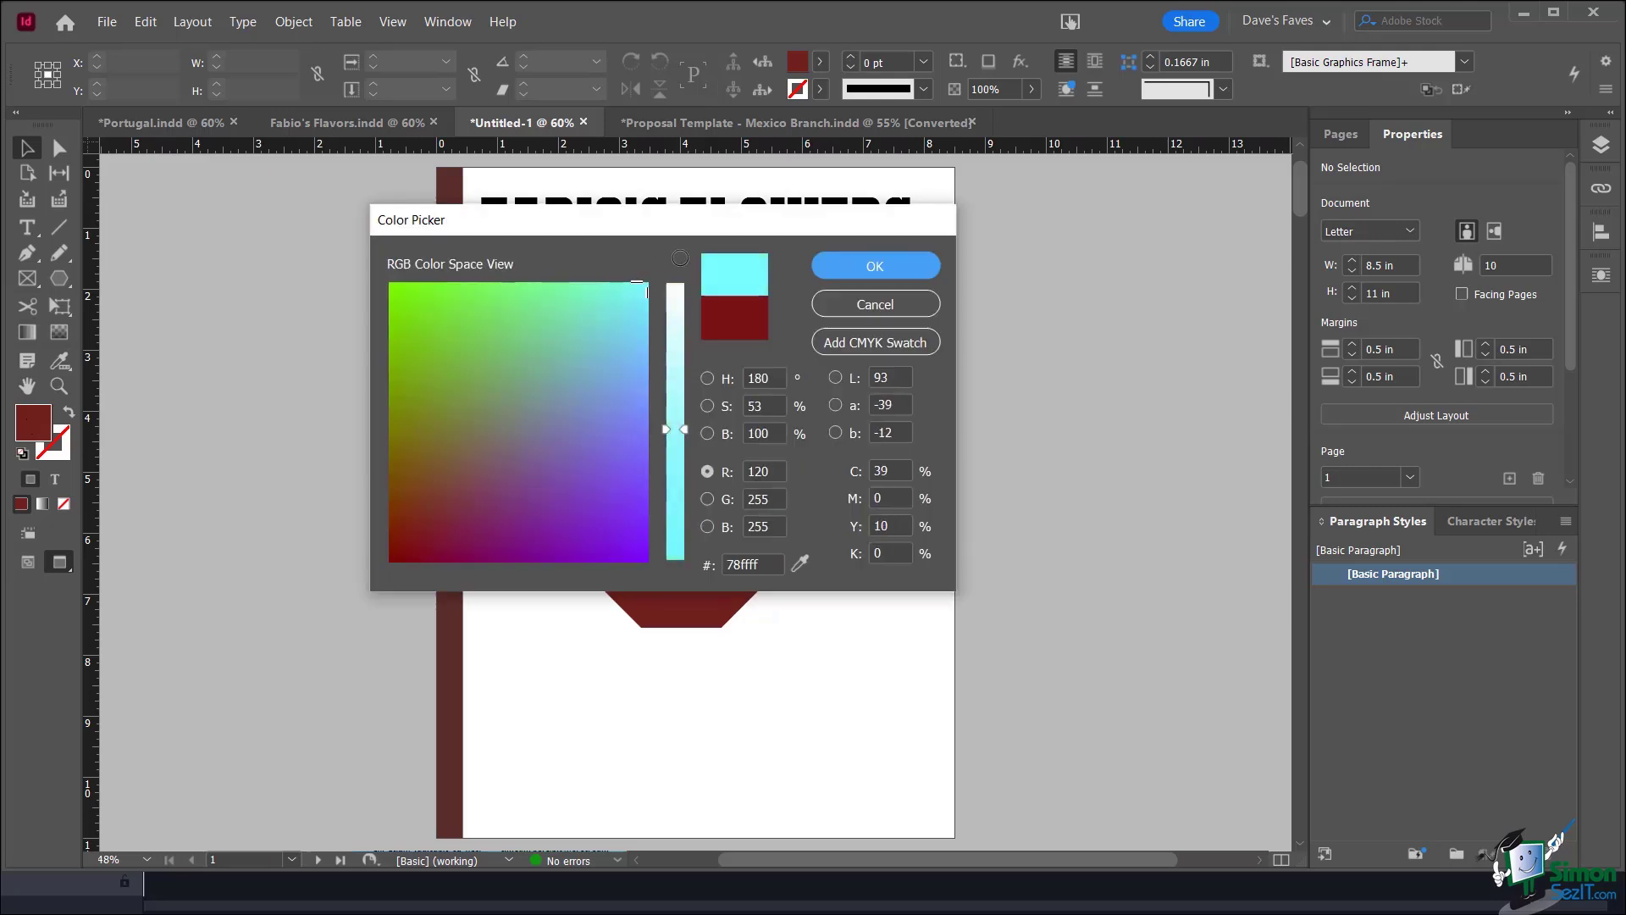
left_click(875, 268)
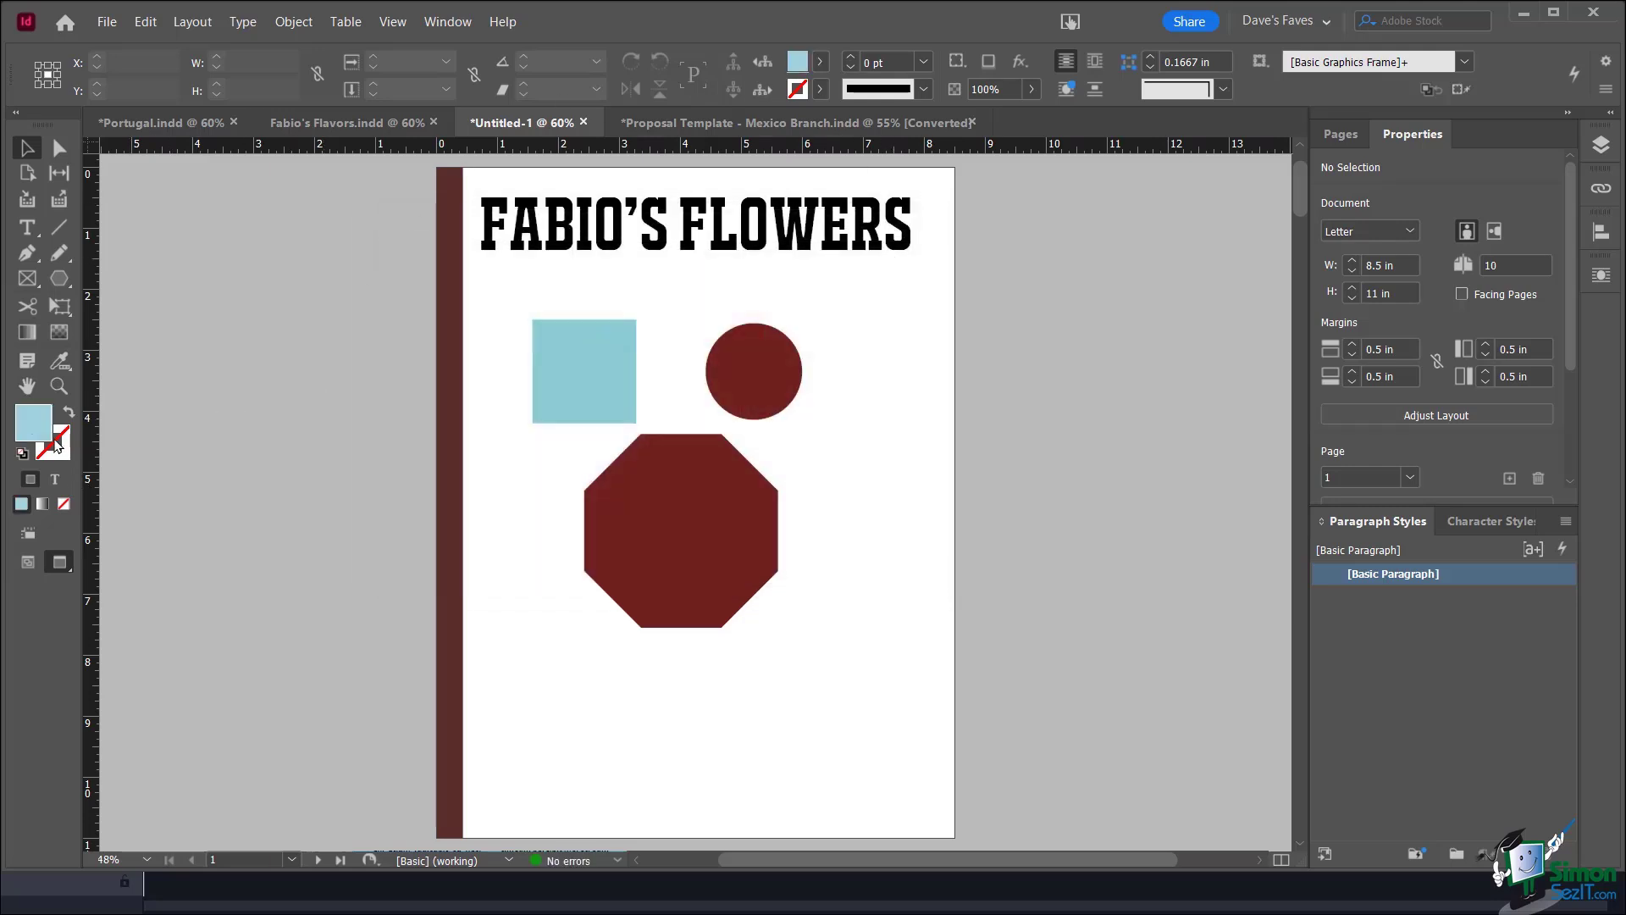
Create a 1.3889 in polygon with 3 sides on the lower left of the page, below the octagon
left_click(60, 278)
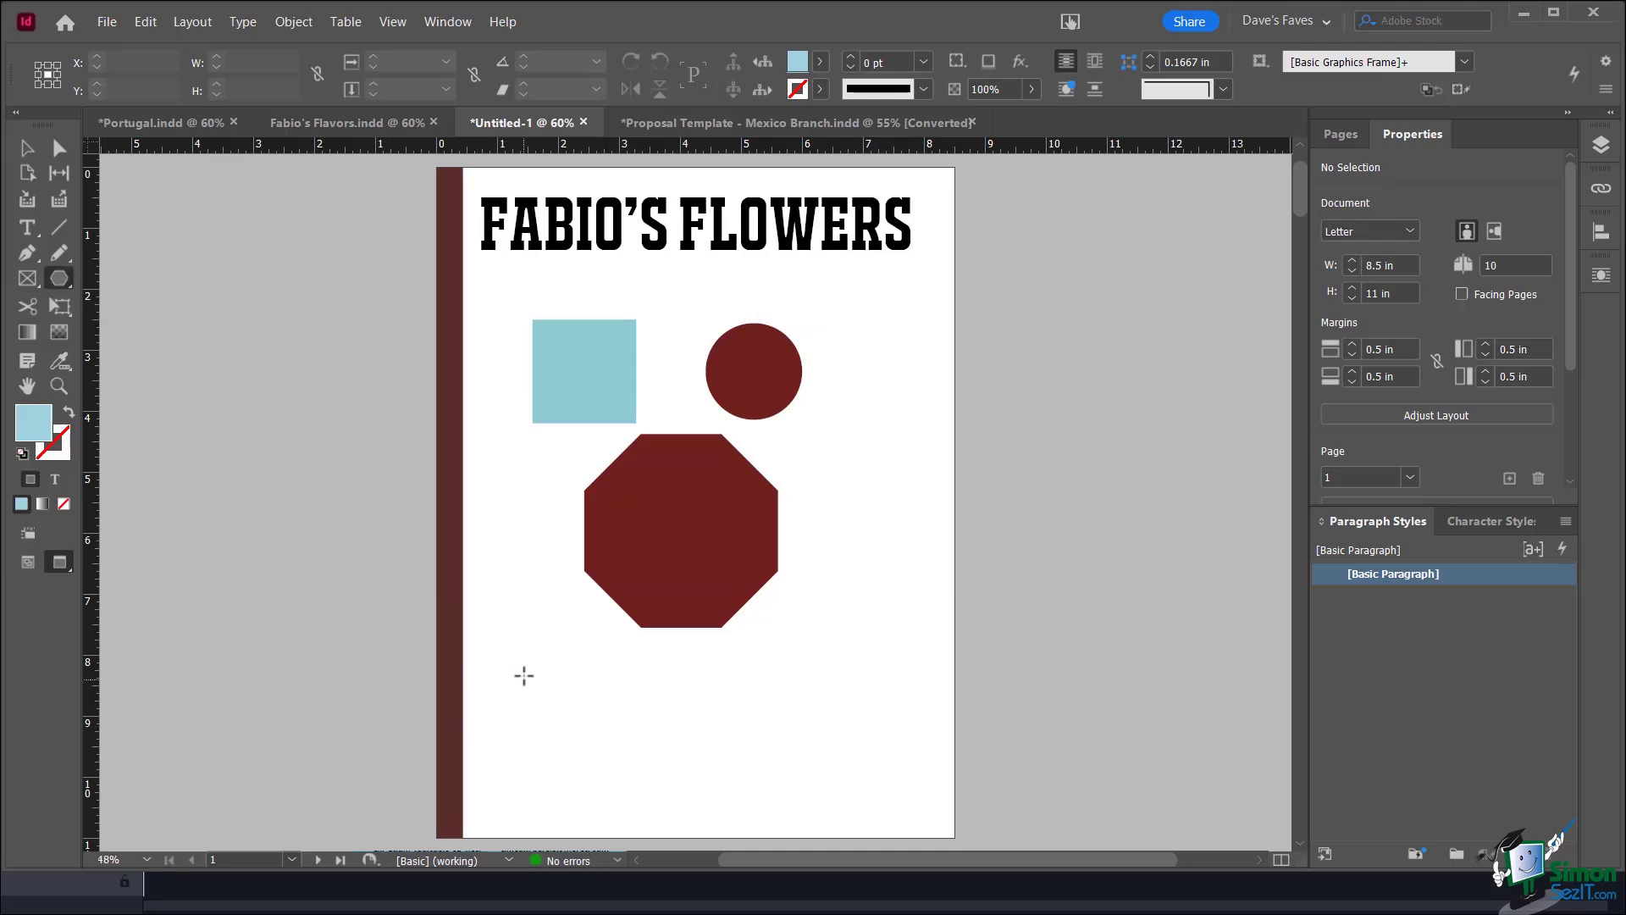
left_click(521, 658)
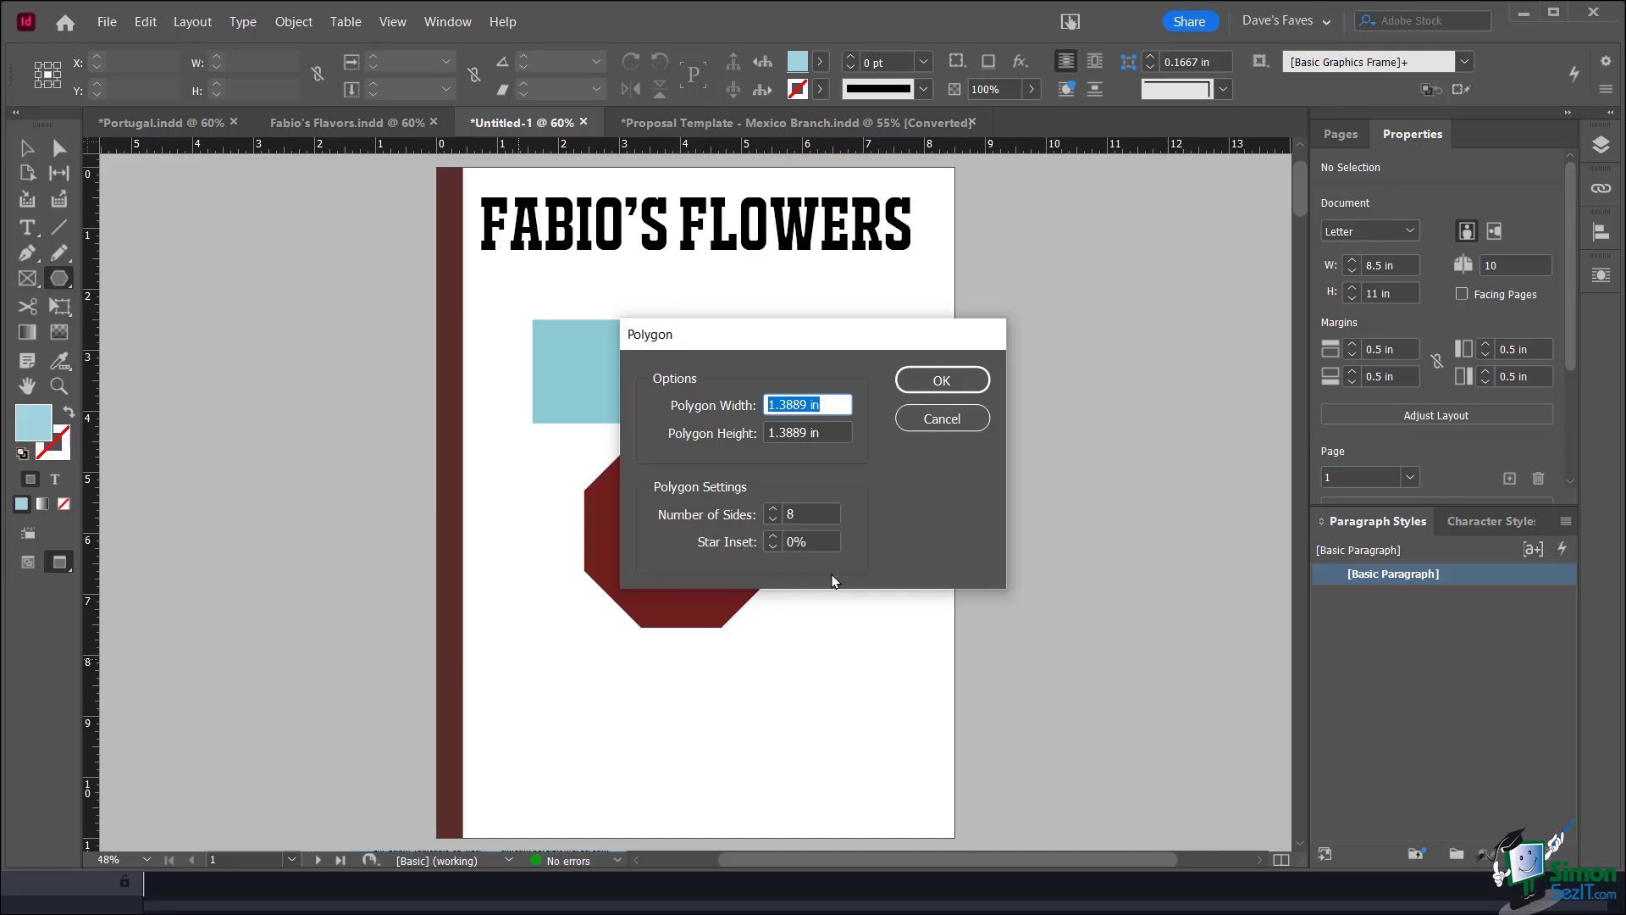
double_click(809, 512)
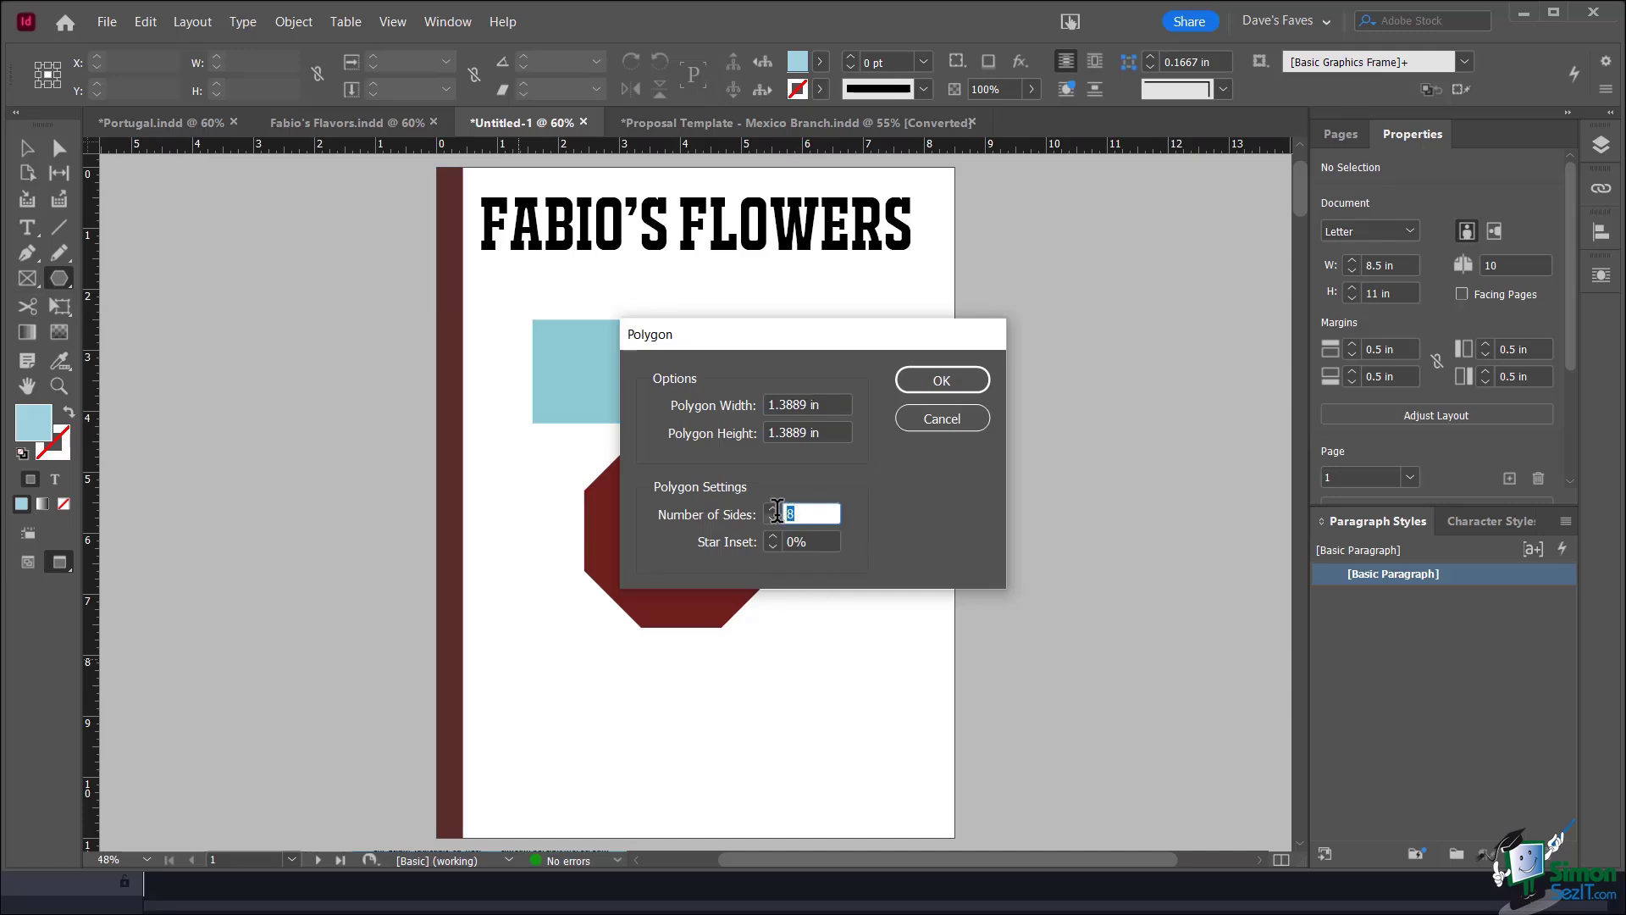
type("3")
left_click(940, 381)
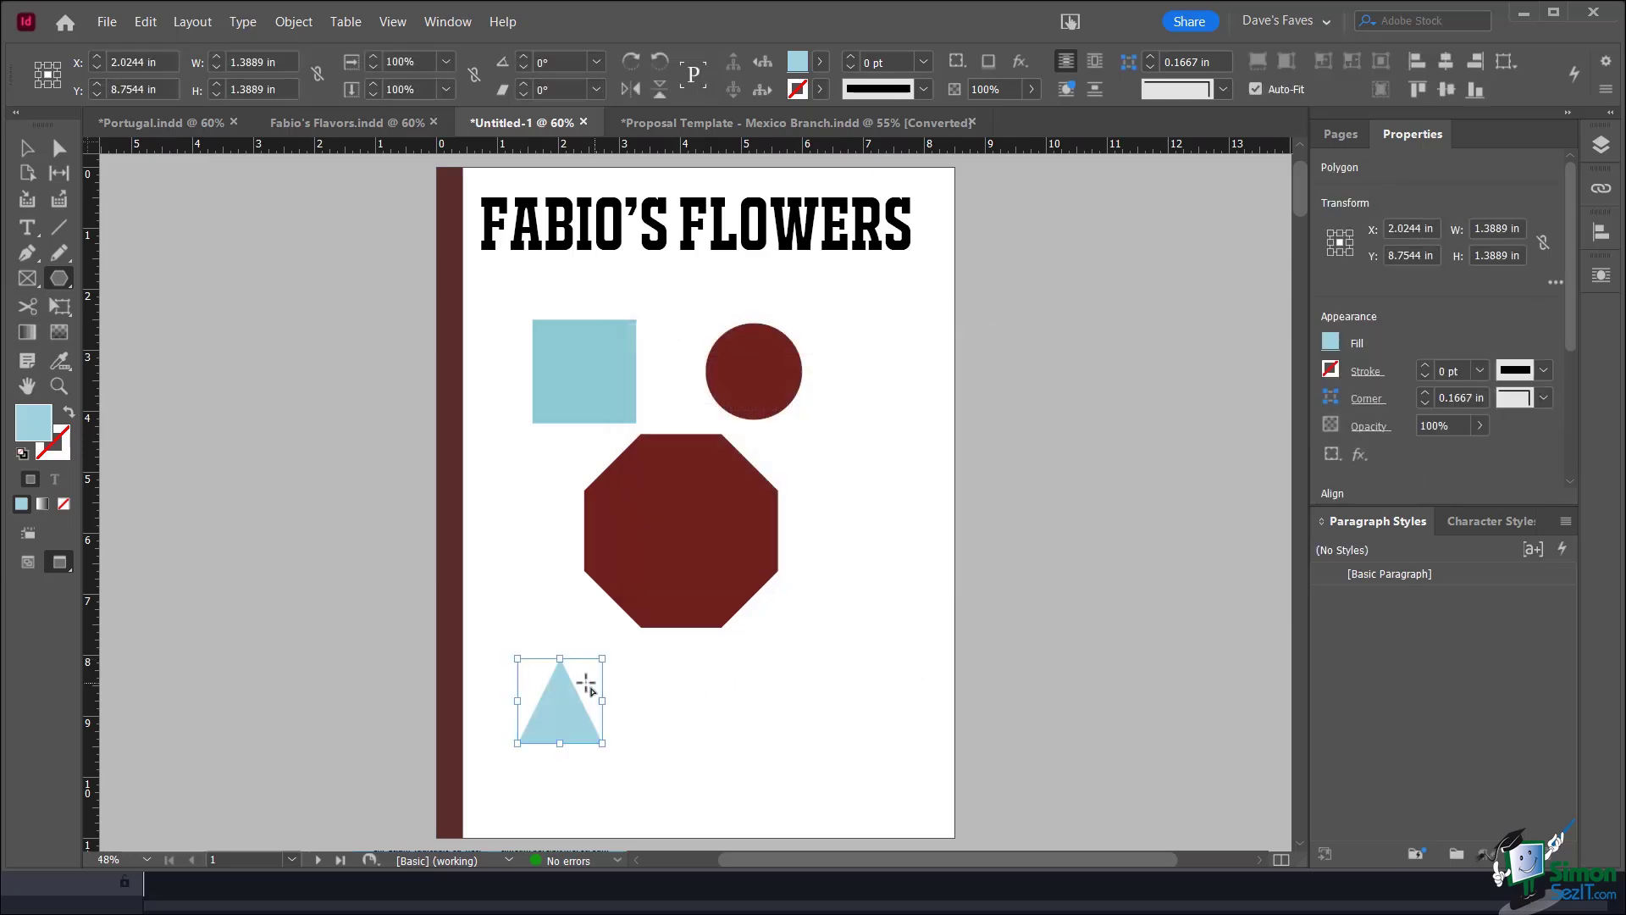
Stretch the triangle to about 3.7 in wide and 2.2 in high, and place it centrally beneath the octagon
left_click(25, 149)
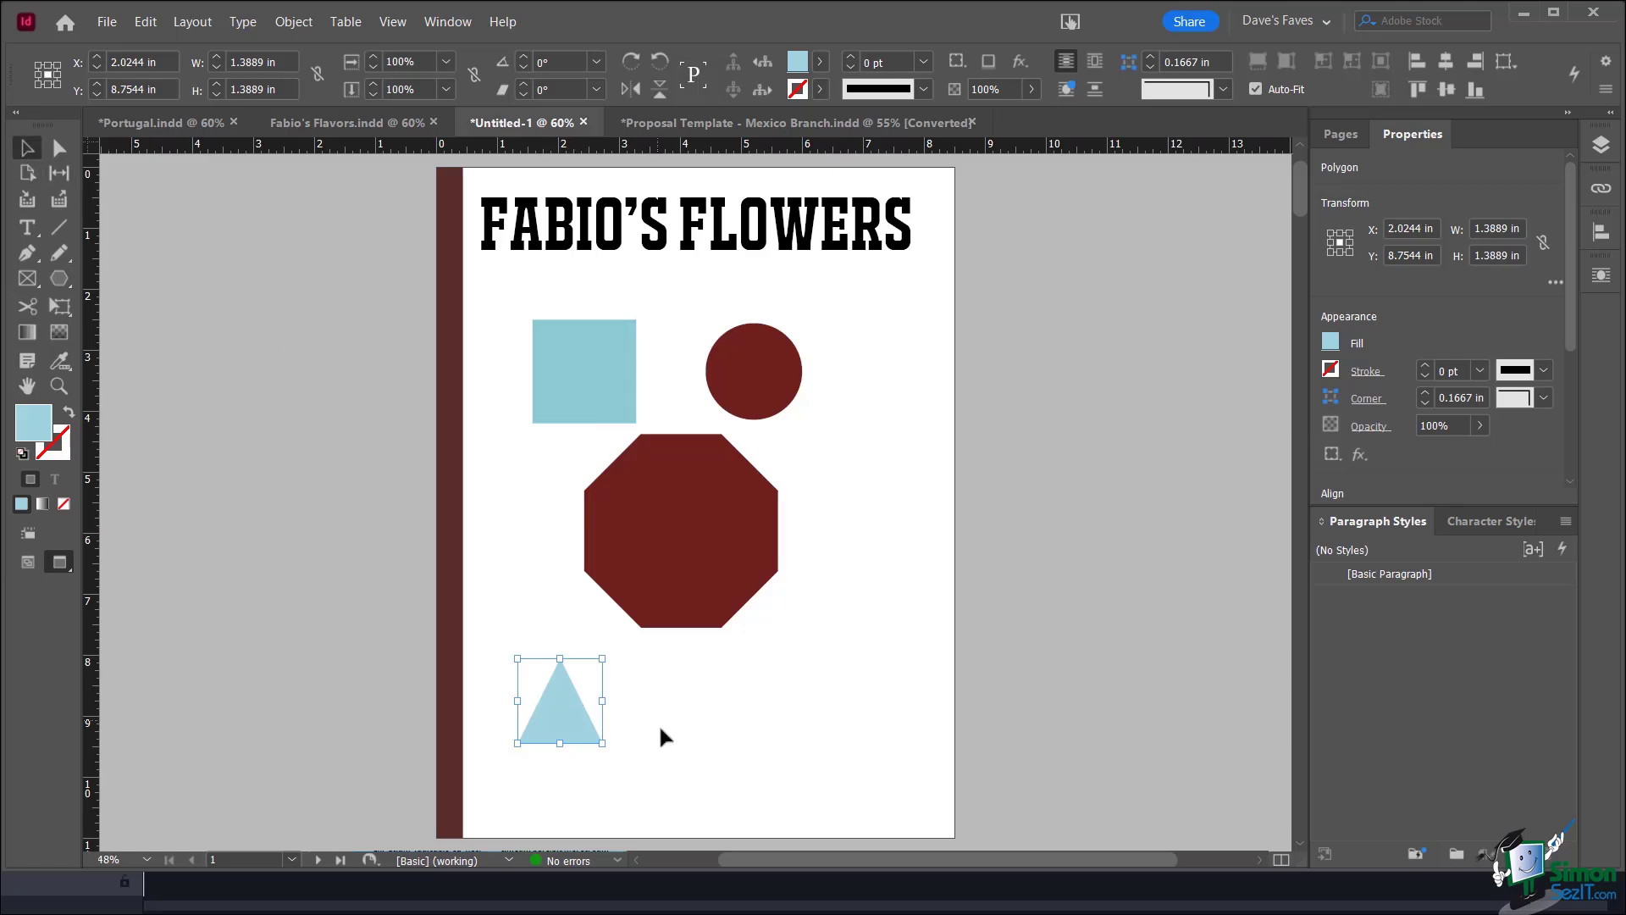
left_click_drag(602, 700, 706, 704)
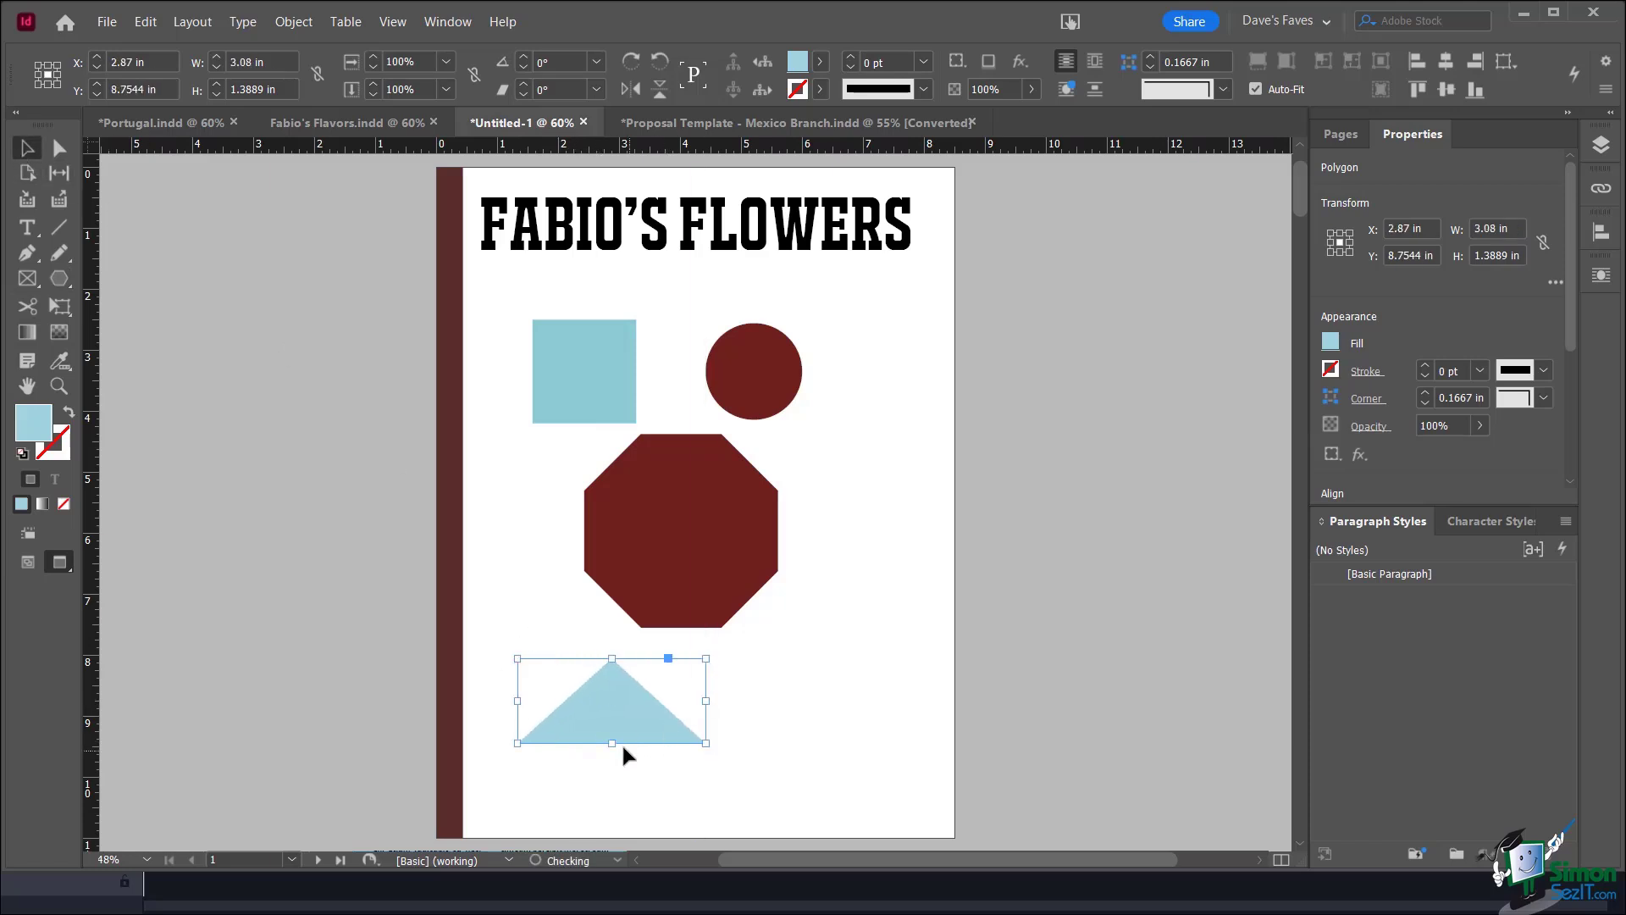
left_click_drag(612, 743, 713, 726)
left_click_drag(588, 765, 569, 785)
left_click_drag(780, 718, 705, 737)
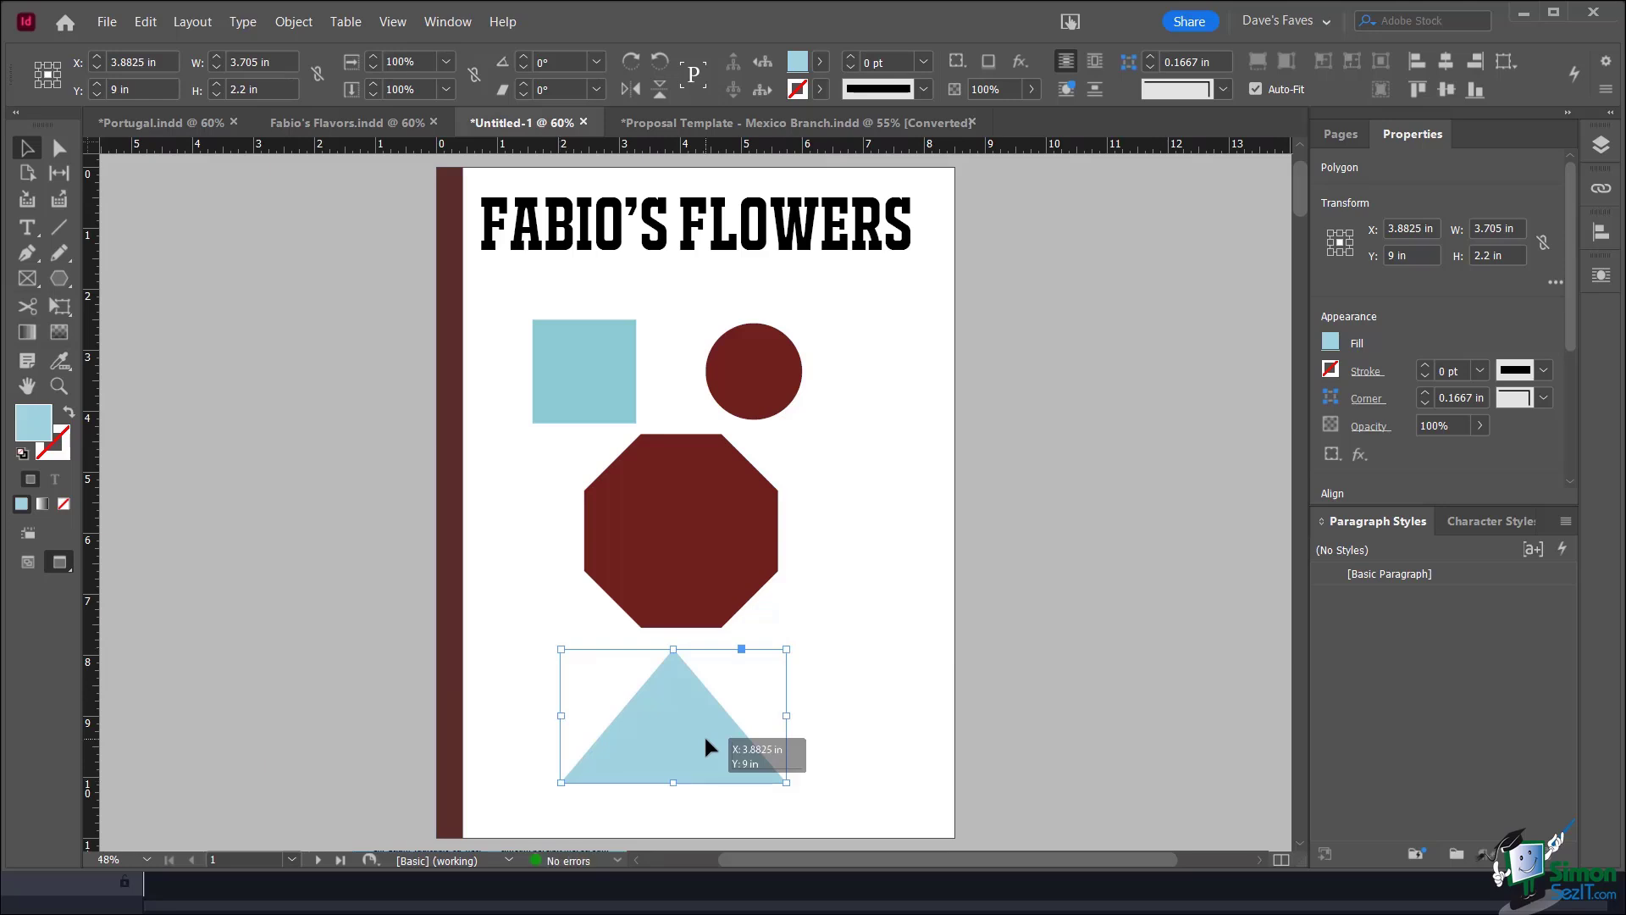
Rotate the triangle to about -37.5° and move it so it runs off the page's bottom-left corner
left_click_drag(705, 737, 540, 768)
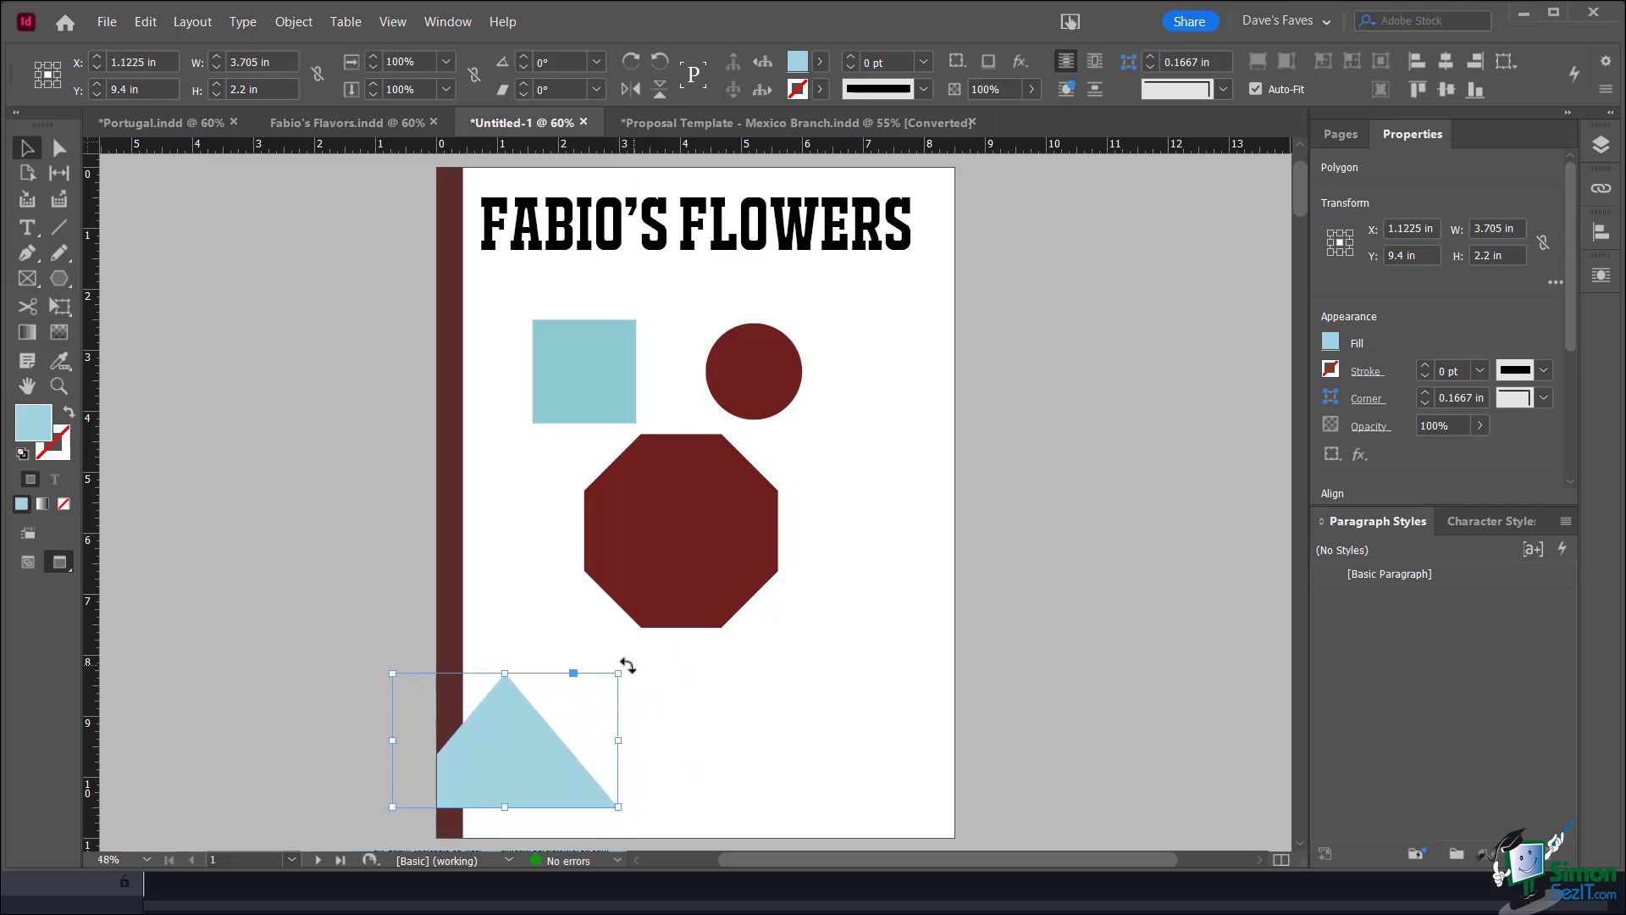
left_click_drag(638, 669, 667, 756)
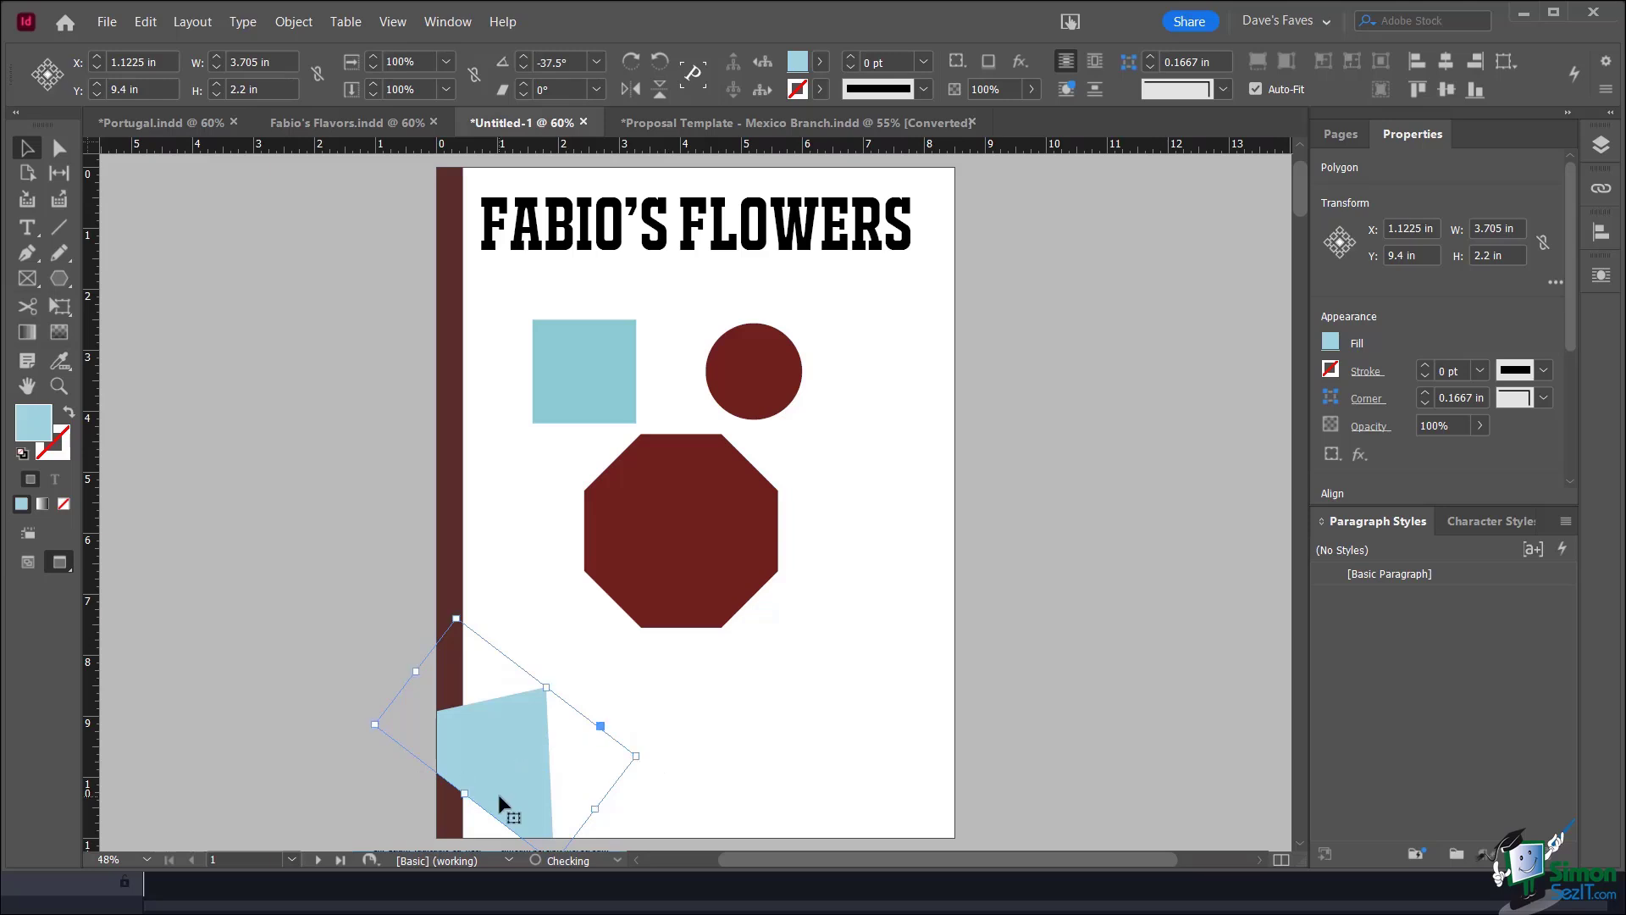
left_click_drag(501, 805, 450, 851)
left_click(376, 536)
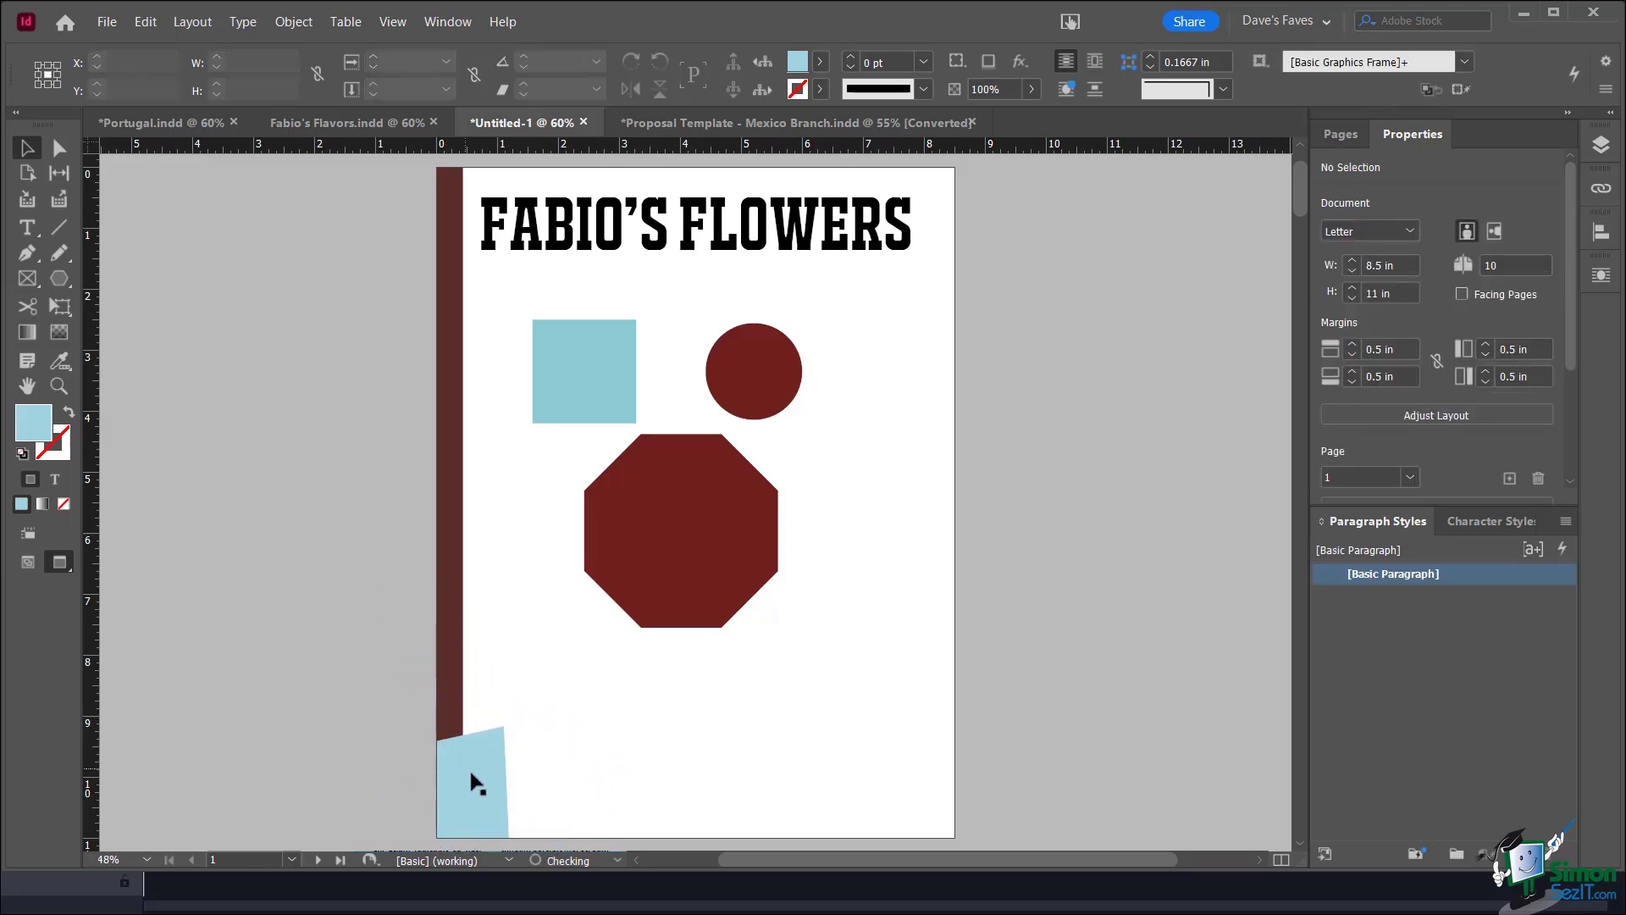
left_click_drag(503, 785, 528, 786)
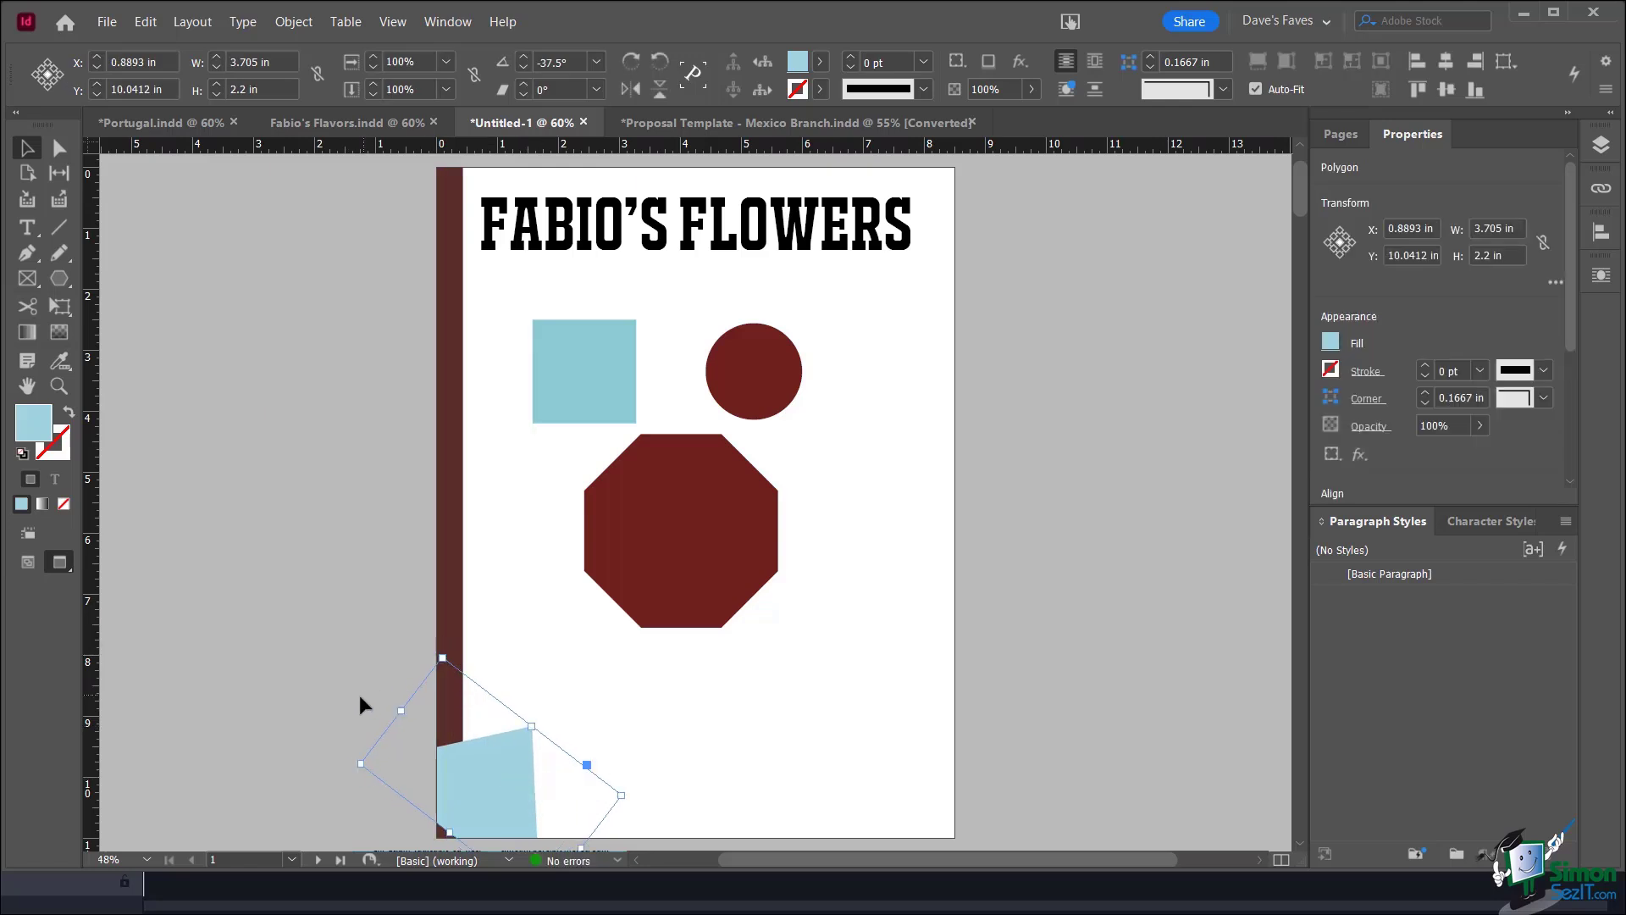
Rotate the triangle further to about -51.5° and place it over the page's bottom-left corner, overlapping the vertical bar
left_click_drag(509, 780, 608, 724)
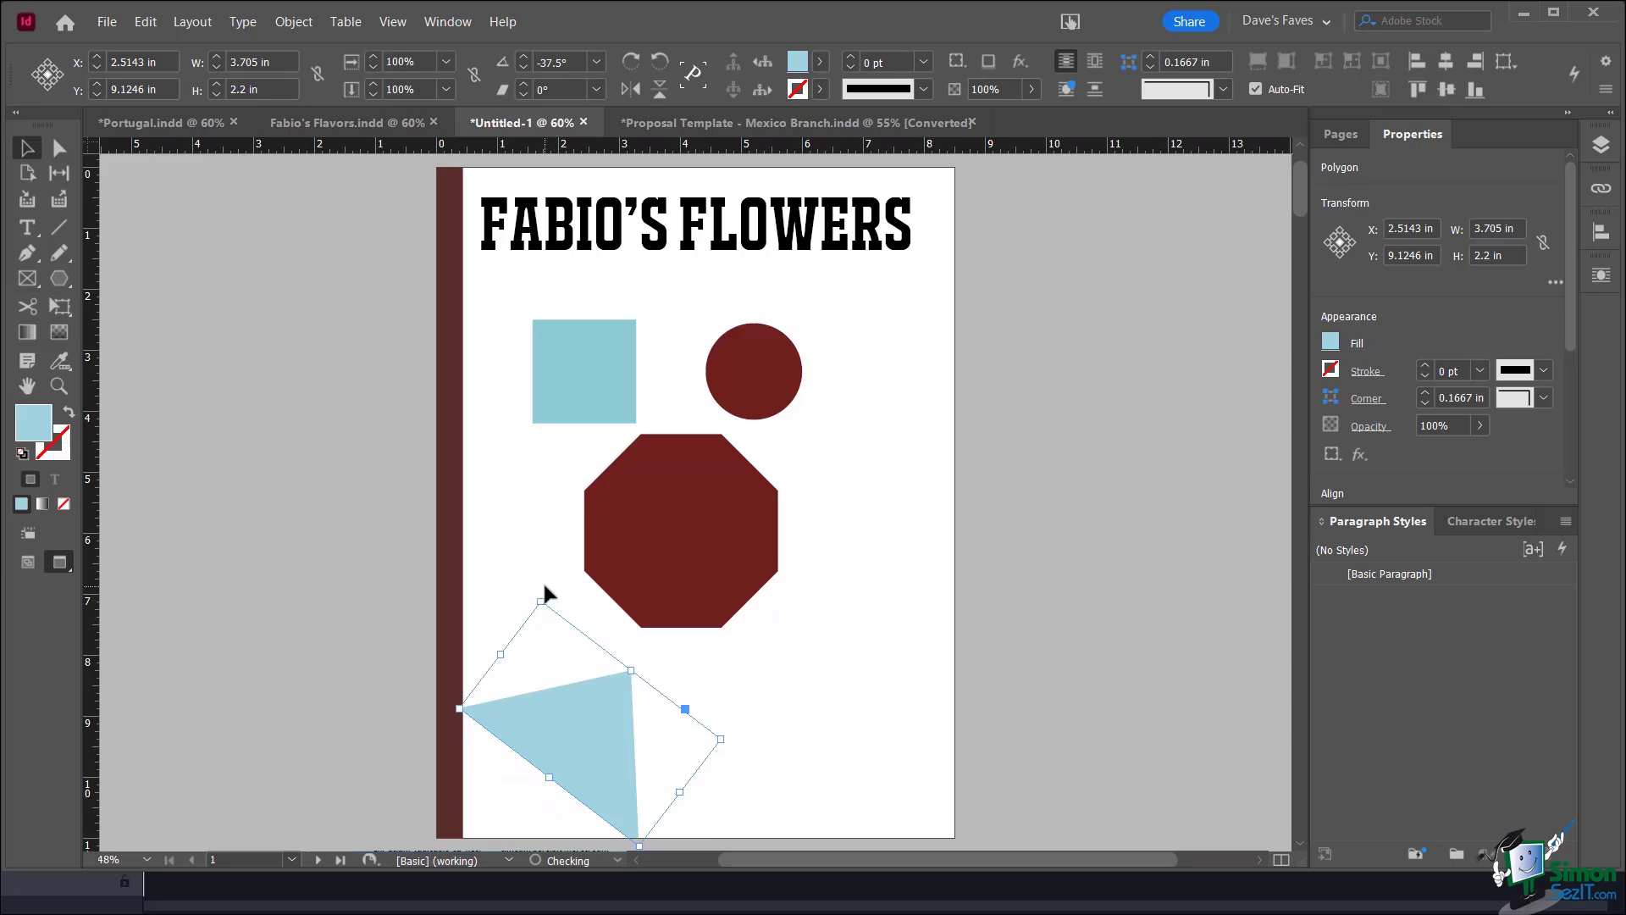
left_click_drag(537, 595, 571, 587)
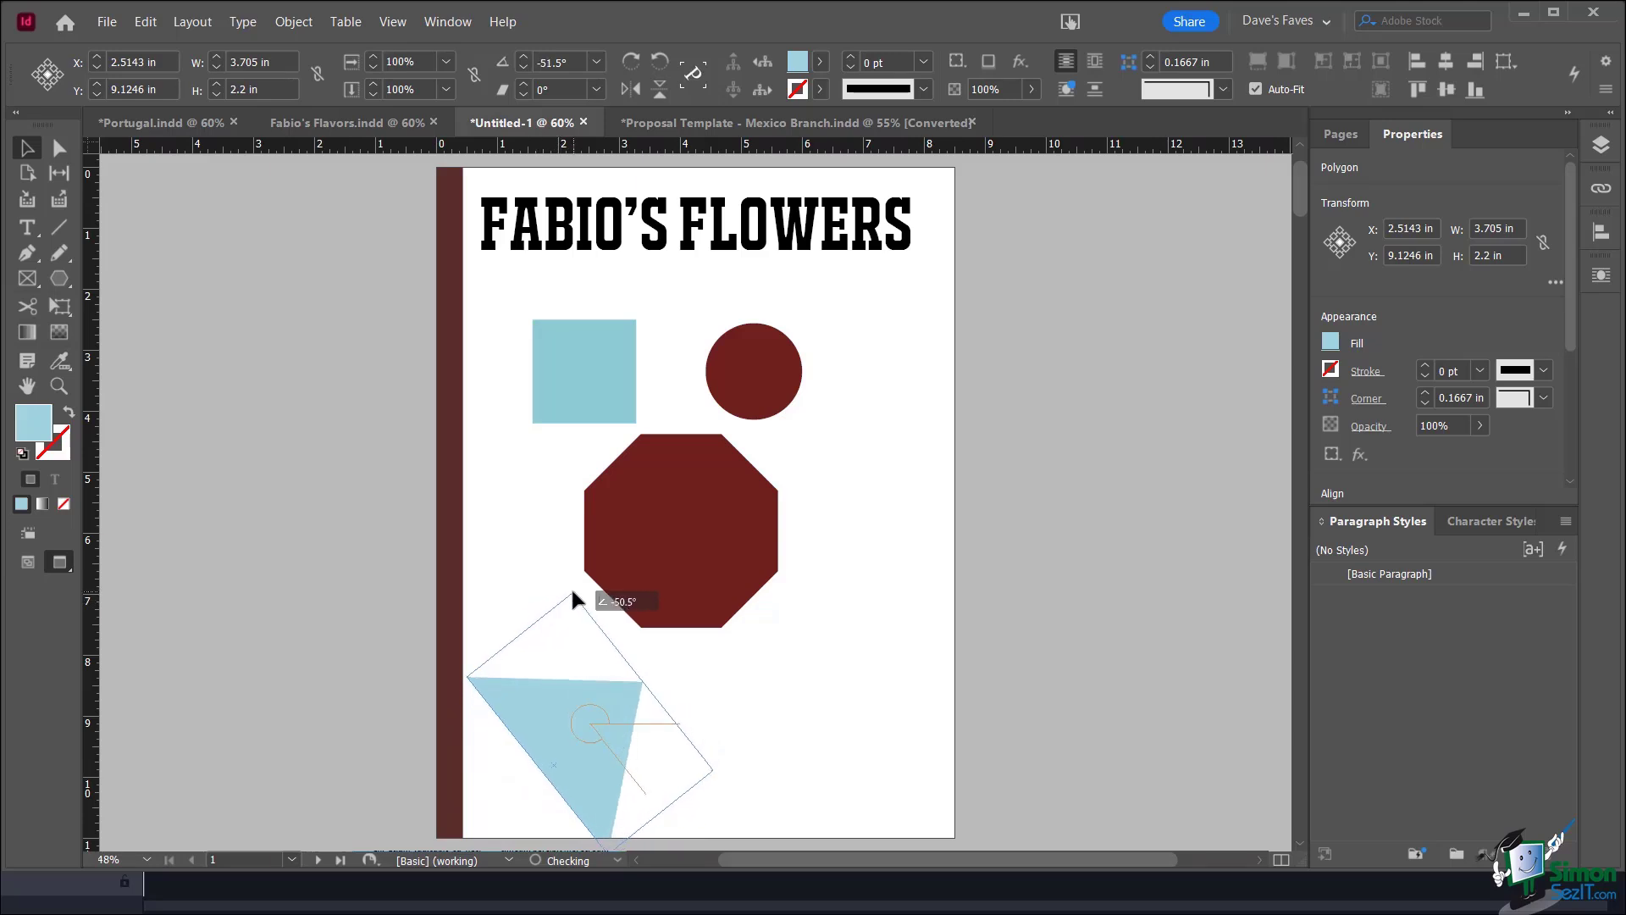
left_click_drag(566, 761, 457, 841)
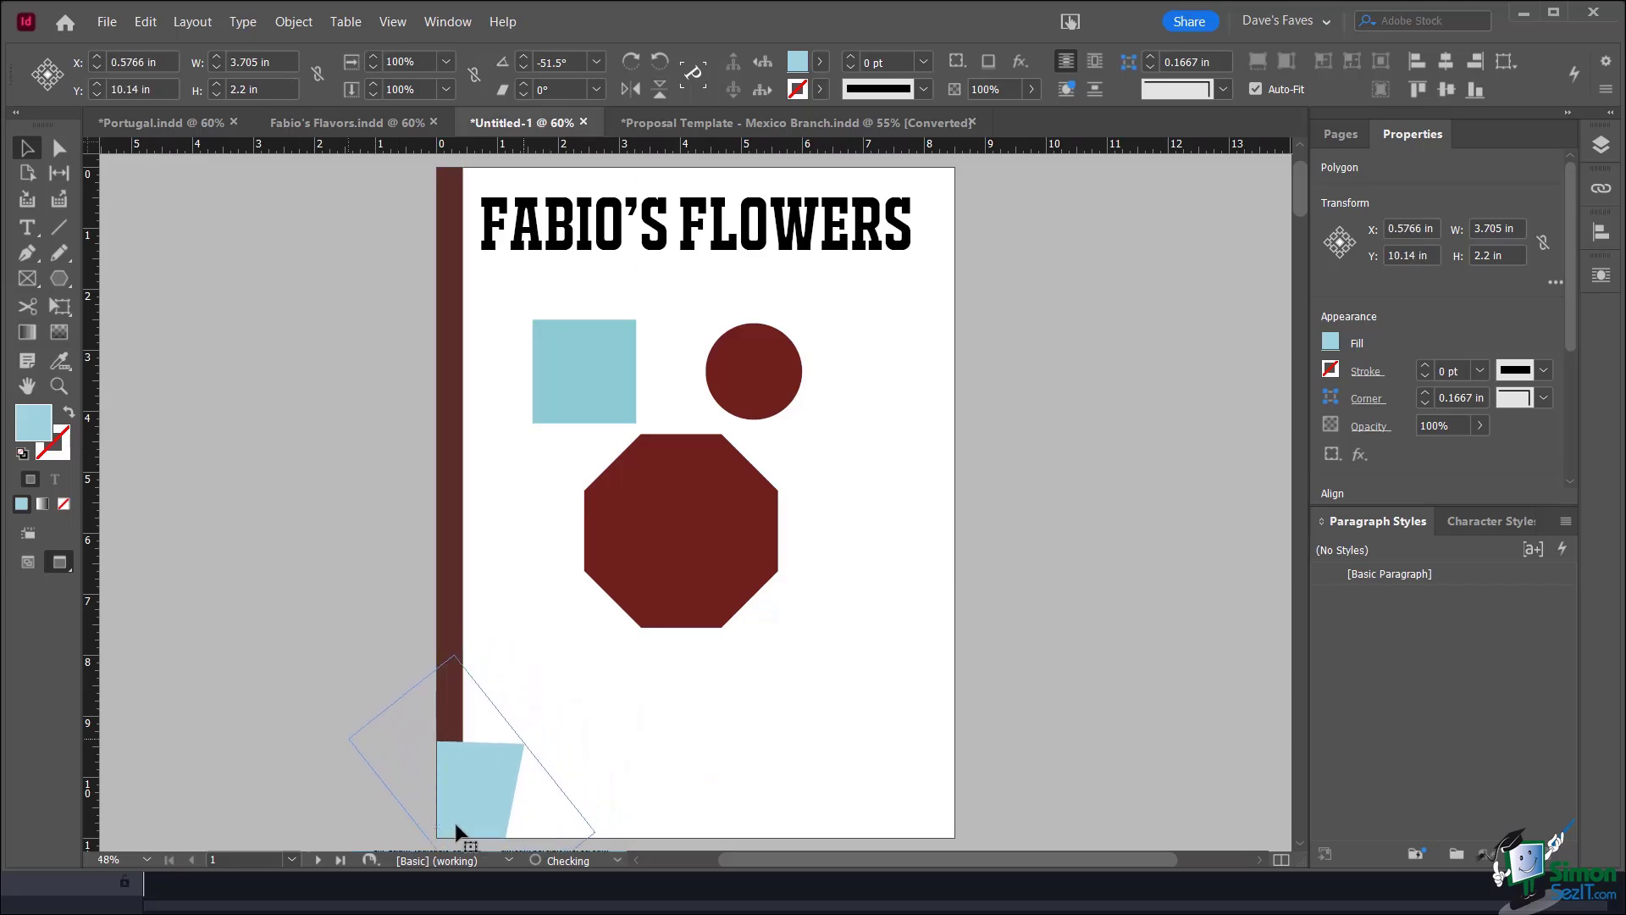
left_click(780, 708)
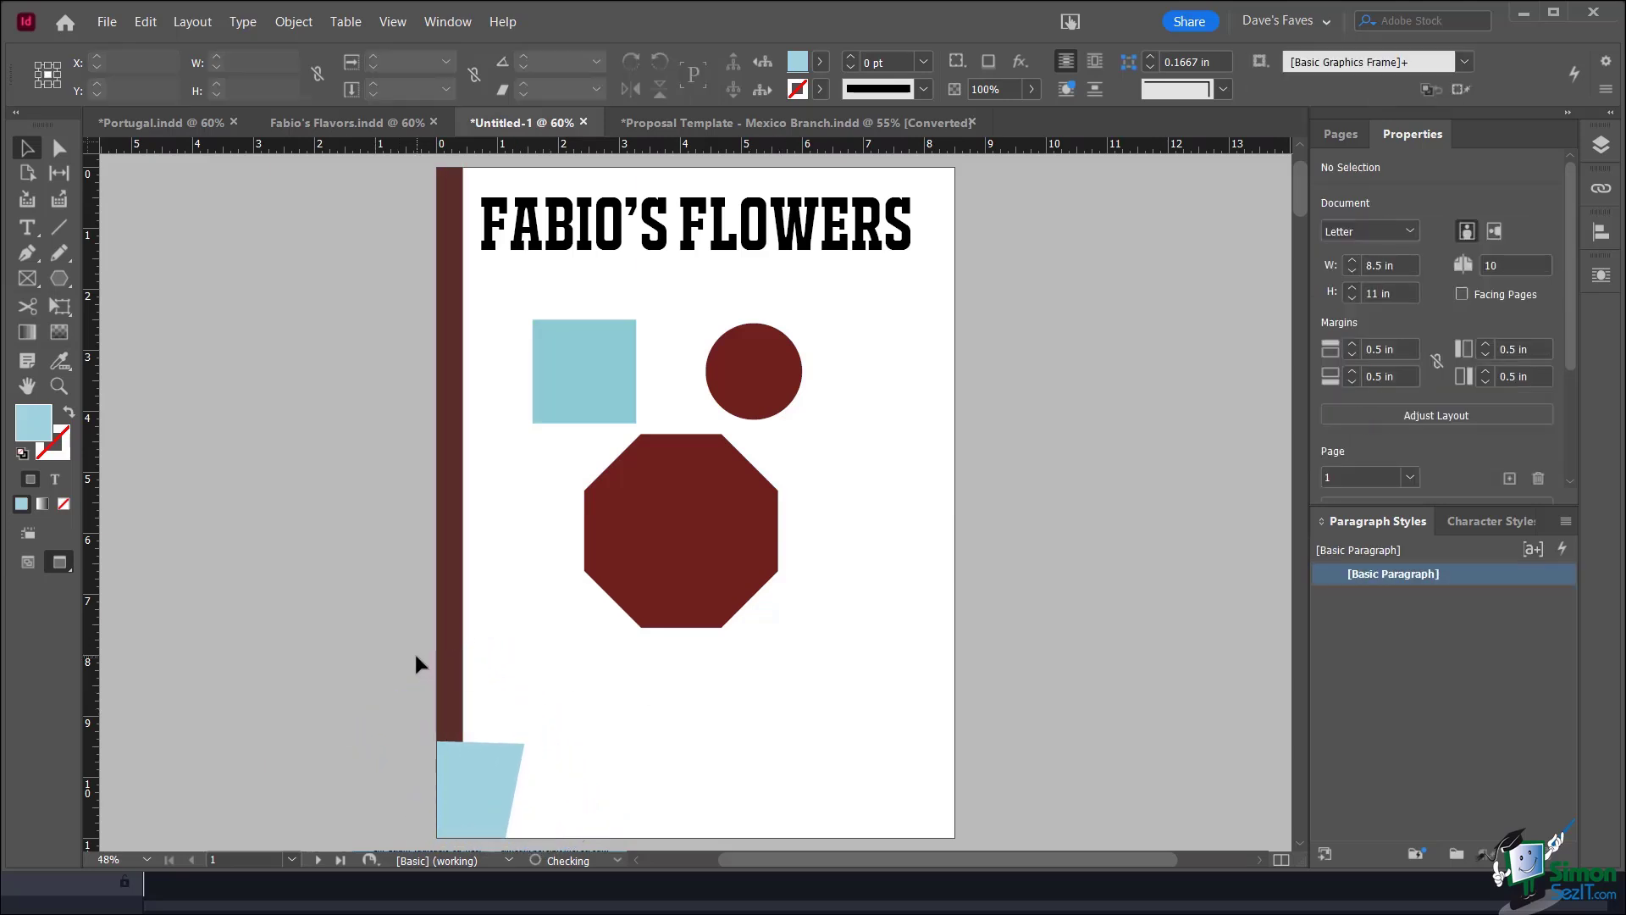
Move the dark red circle to the page's bottom-right corner so it partly runs off the page
left_click(767, 369)
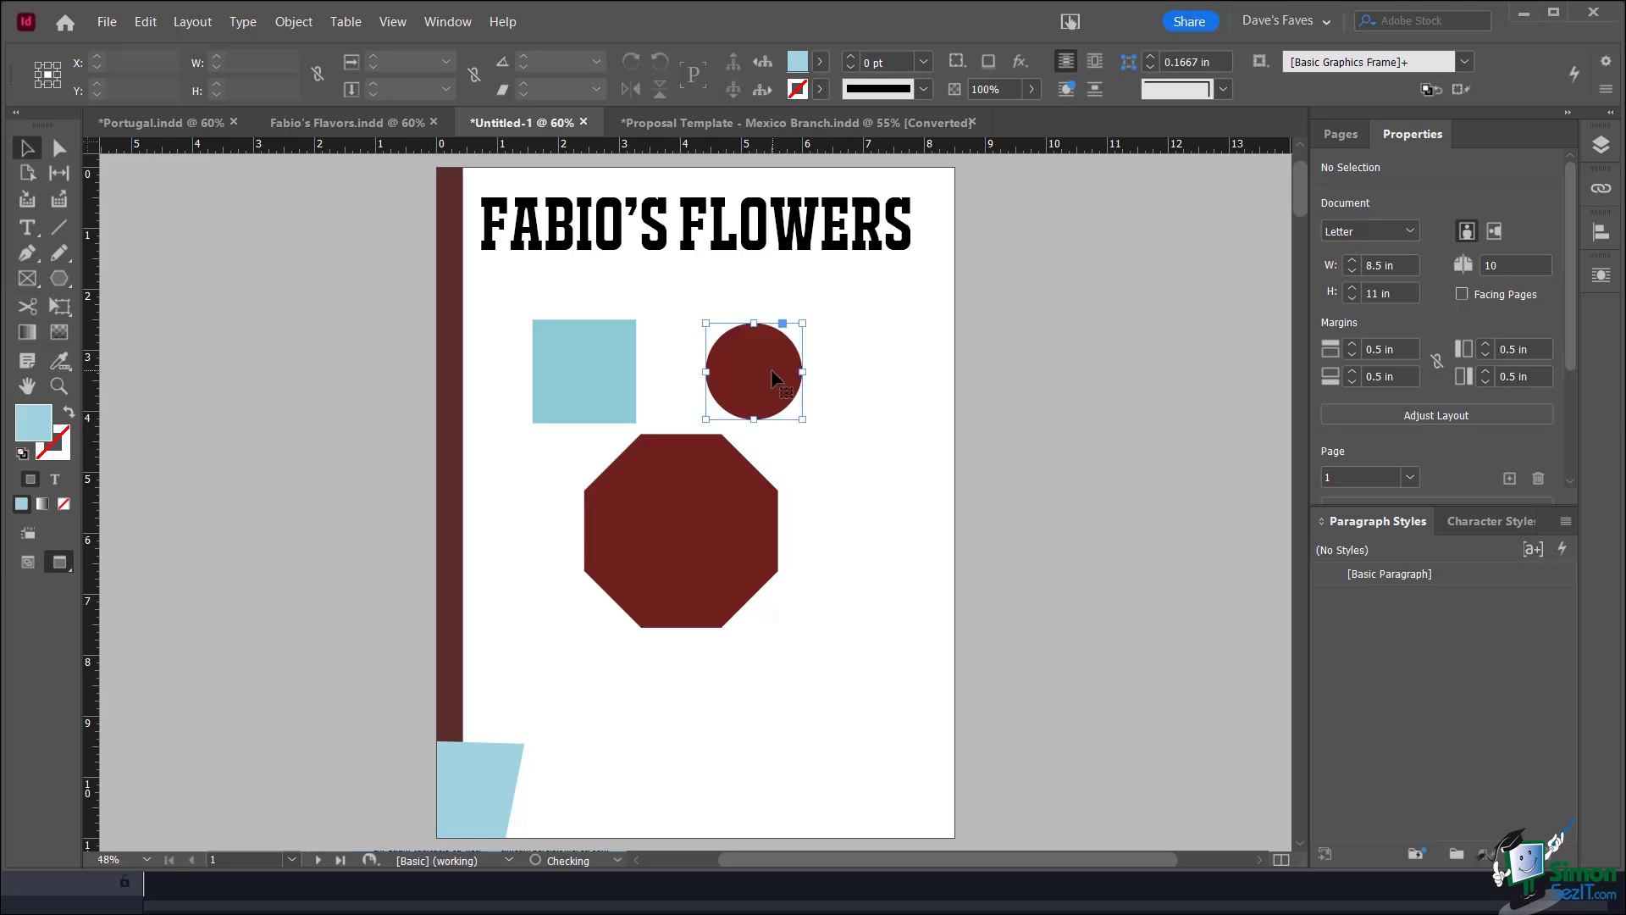
left_click_drag(766, 369, 947, 811)
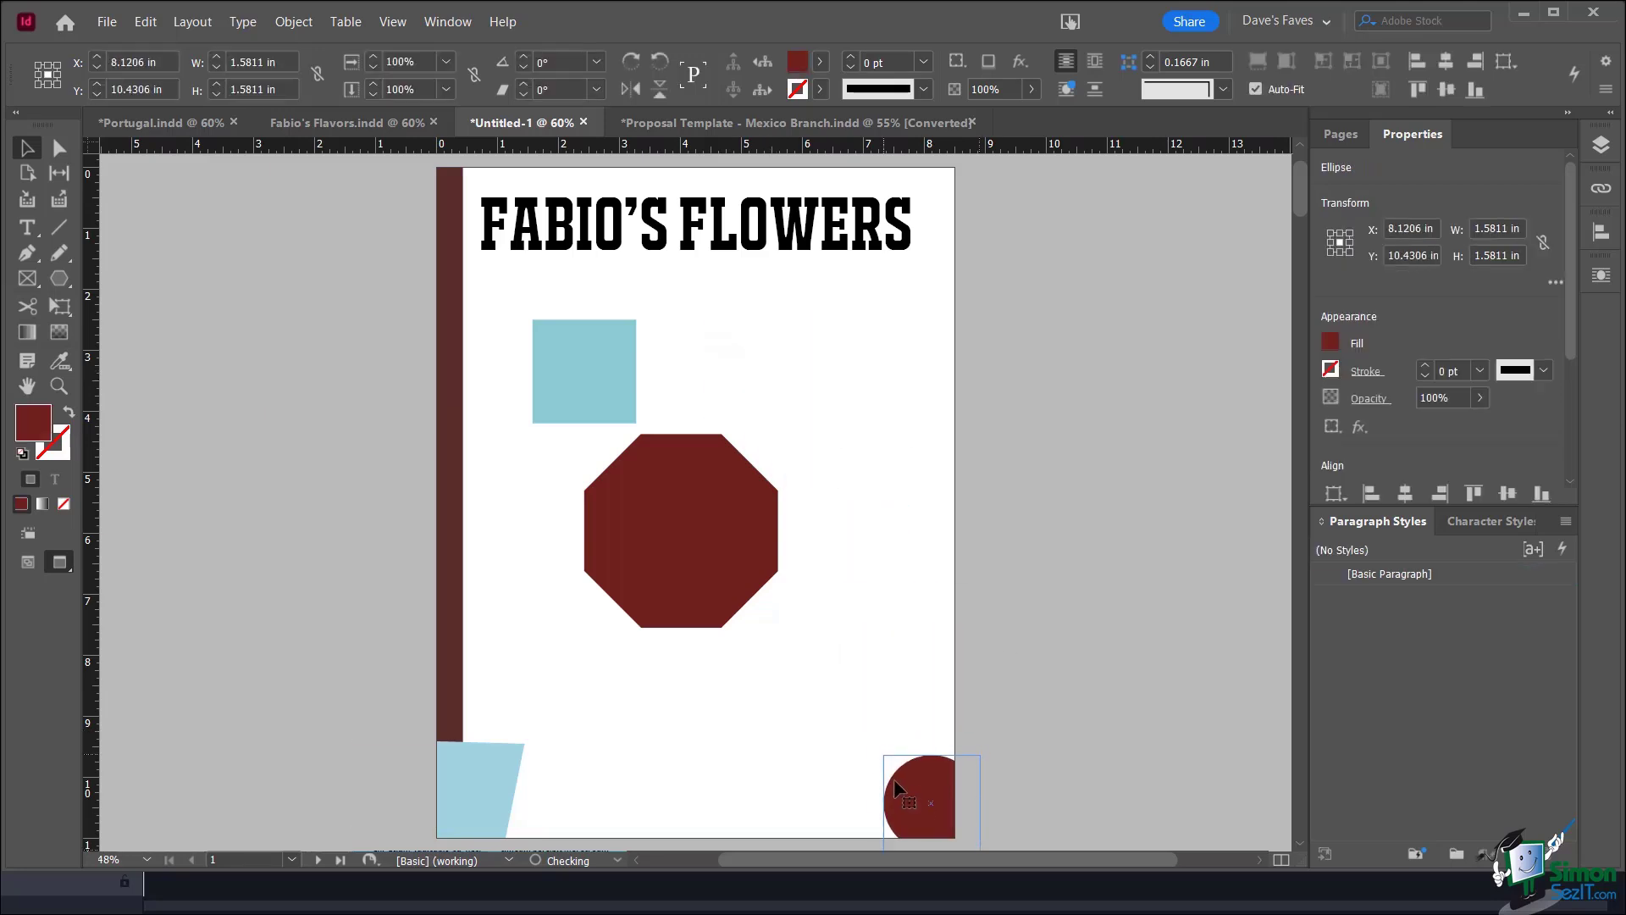
Enlarge the dark red circle at the page's bottom-right corner to about 2.84 in in diameter
mouse_move(883, 756)
left_mouse_down()
mouse_move(830, 724)
mouse_move(802, 678)
mouse_move(906, 760)
left_mouse_up()
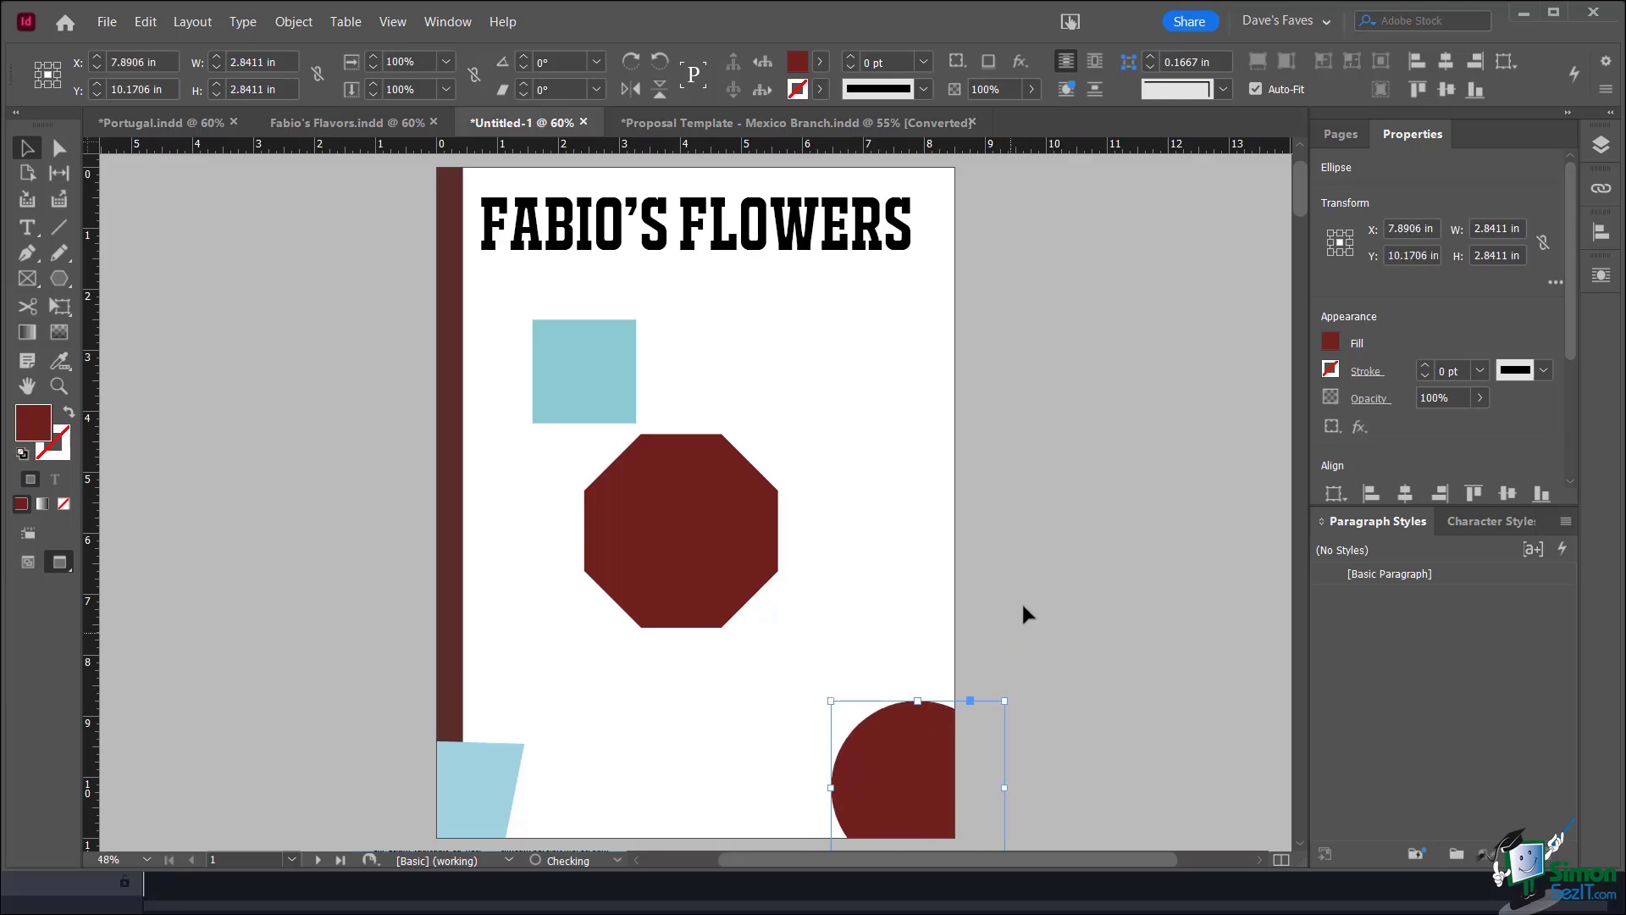
left_click(1033, 596)
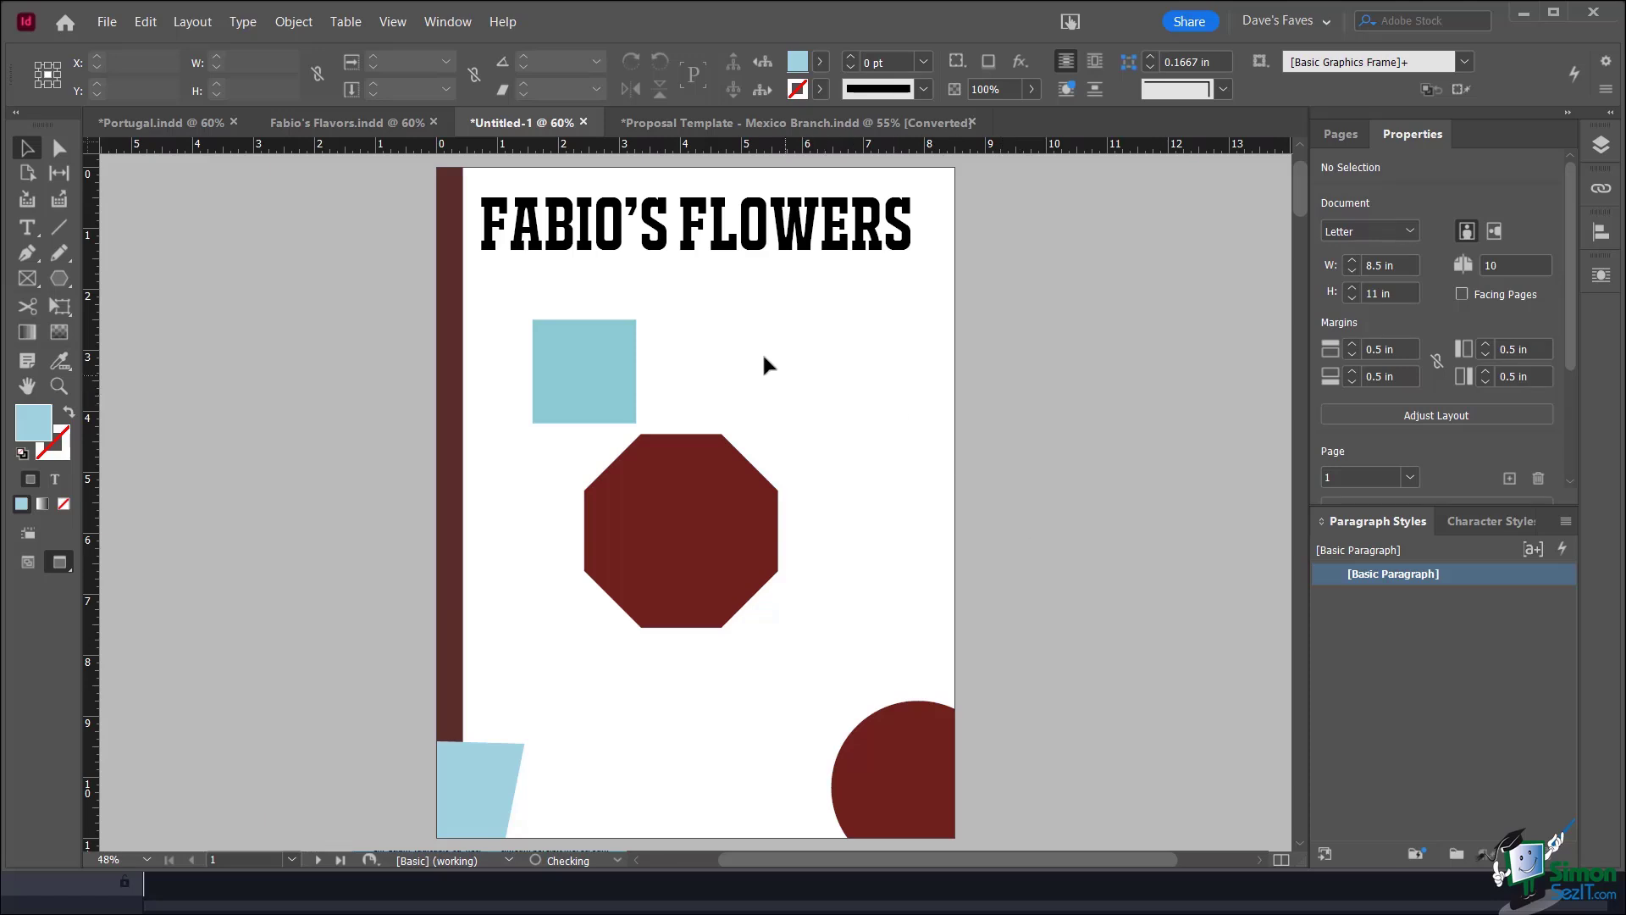
Delete the blue square, octagon, triangle and circle, keeping only the title and the vertical bar
left_click_drag(611, 383, 879, 629)
left_click(852, 498)
left_click_drag(618, 395, 955, 816)
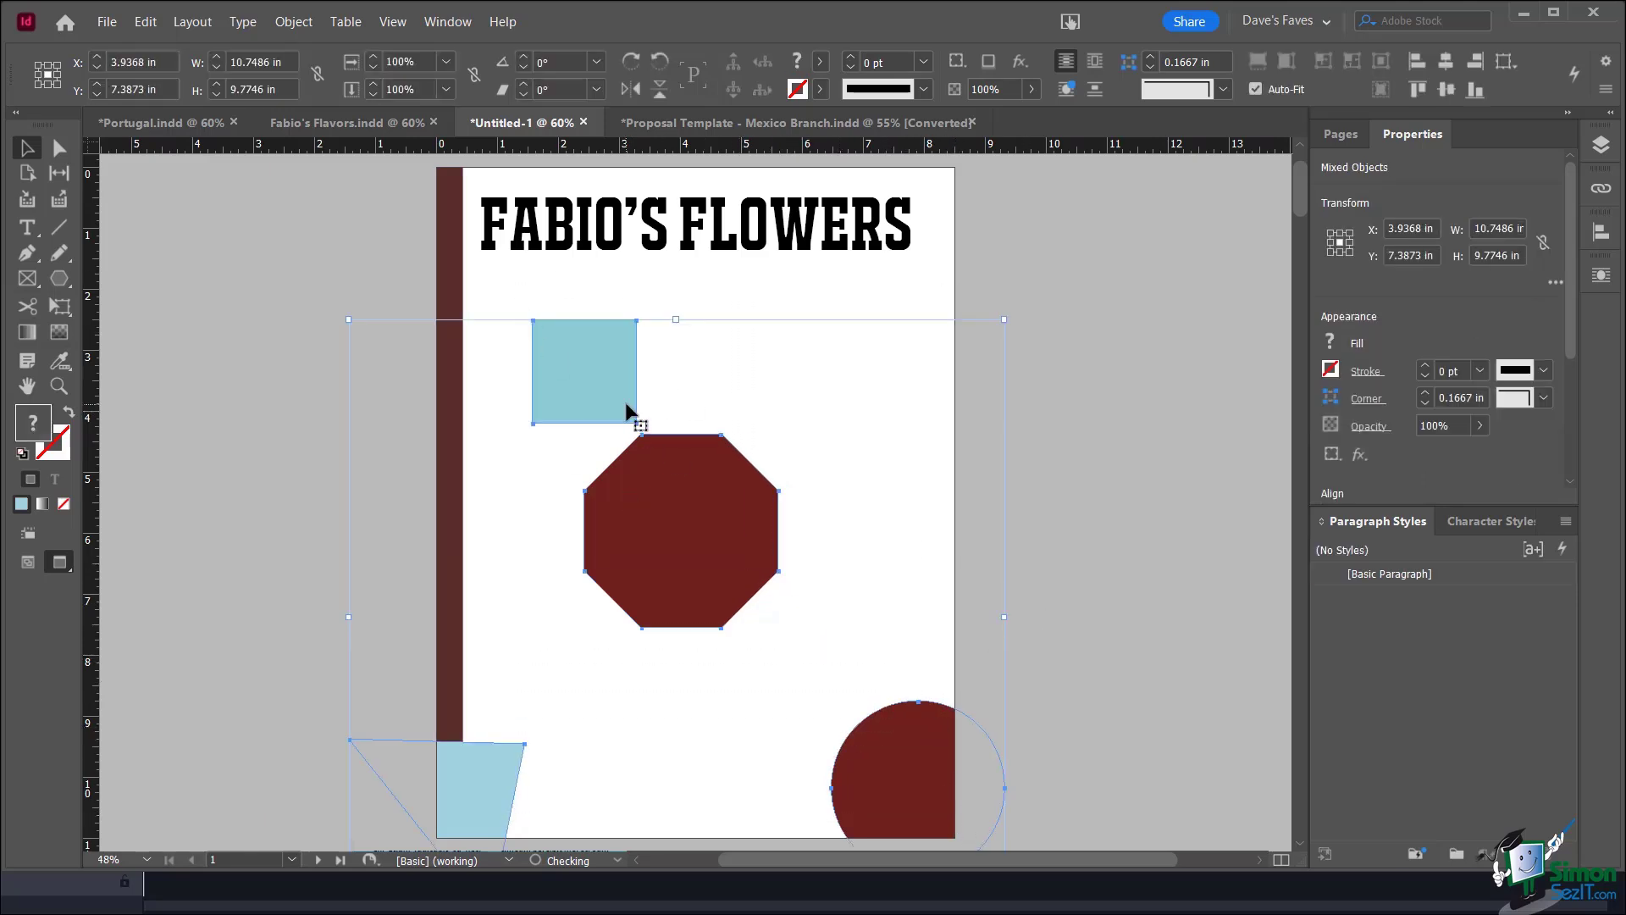
key("Delete")
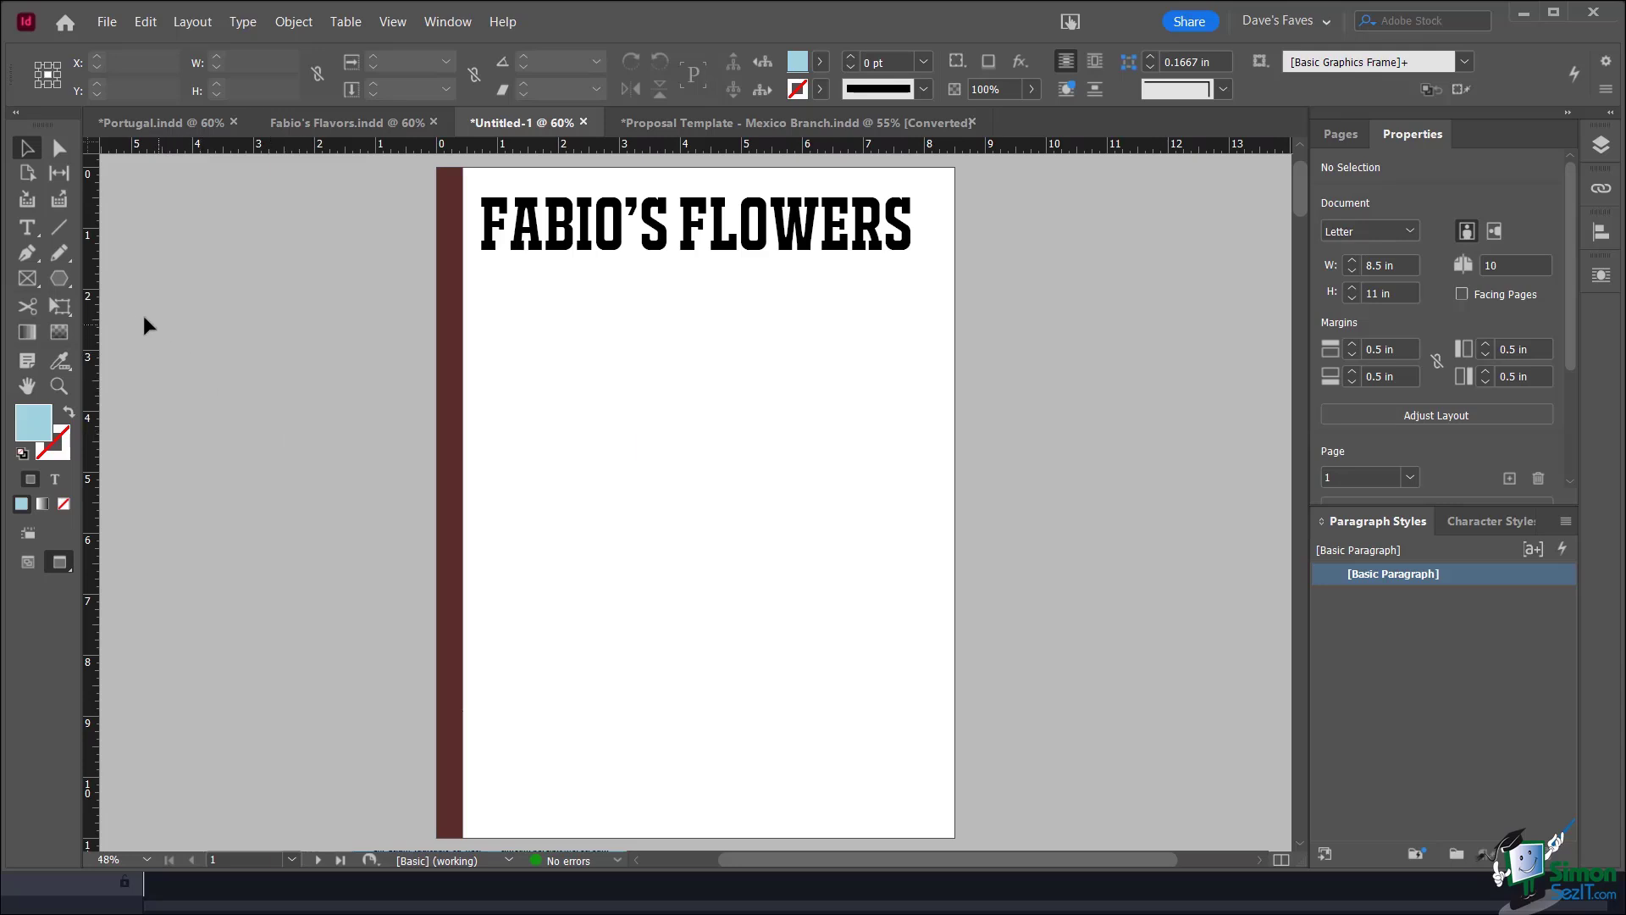
Activate the Polygon tool and set the default fill colour to yellow, hex ffff32
left_click(59, 279)
double_click(38, 432)
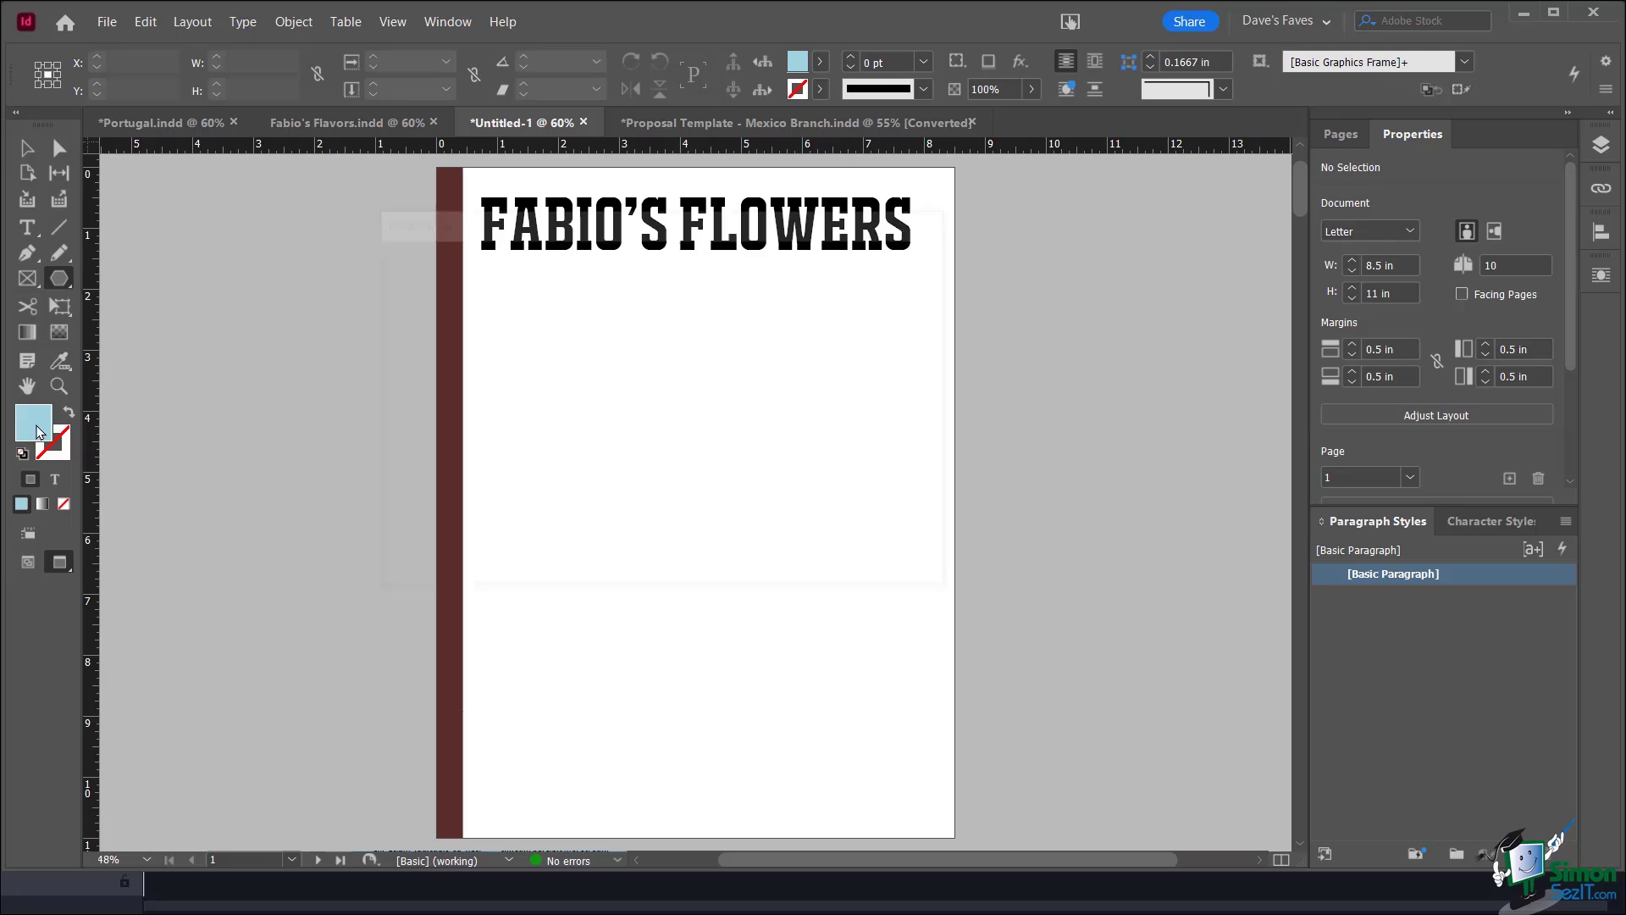
left_click(440, 284)
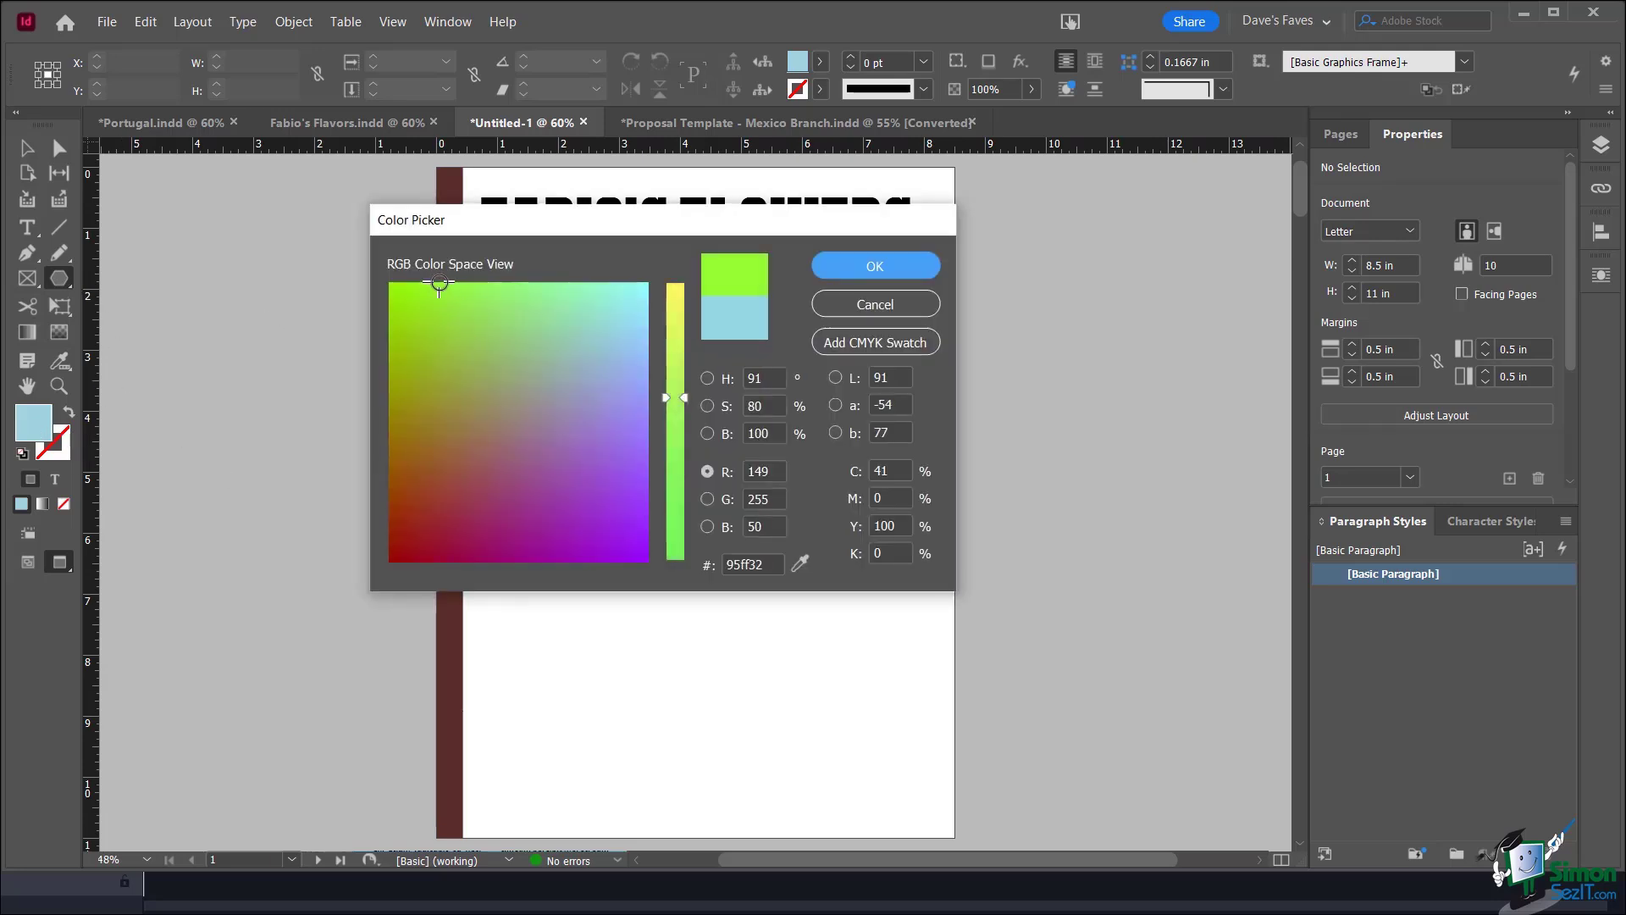
left_click_drag(687, 353, 688, 267)
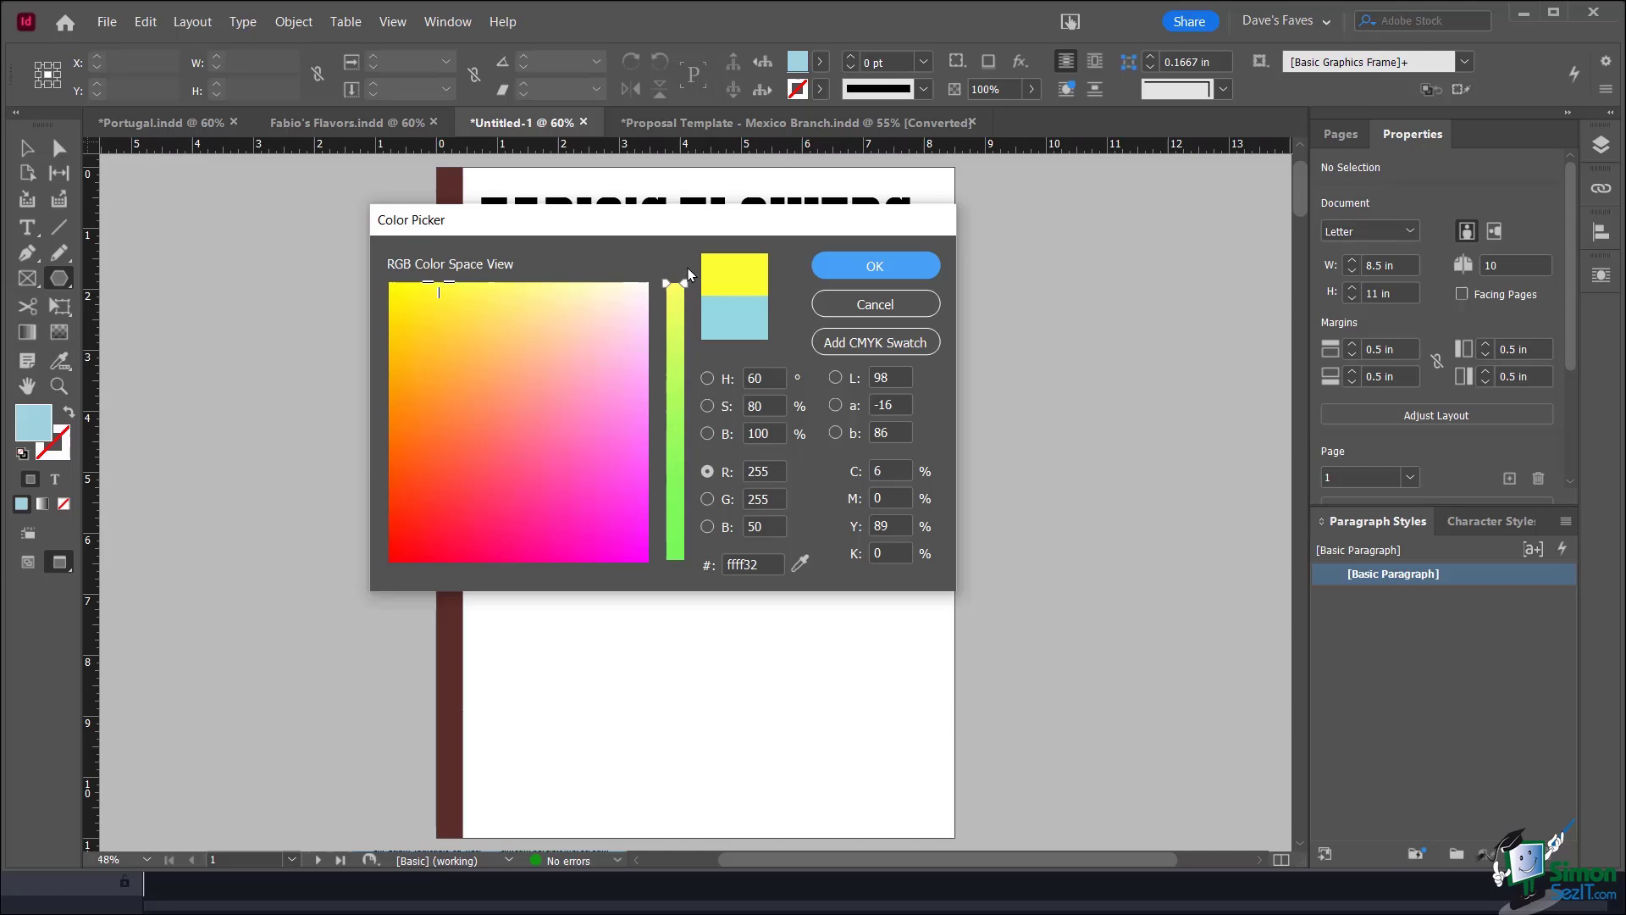
left_click(853, 269)
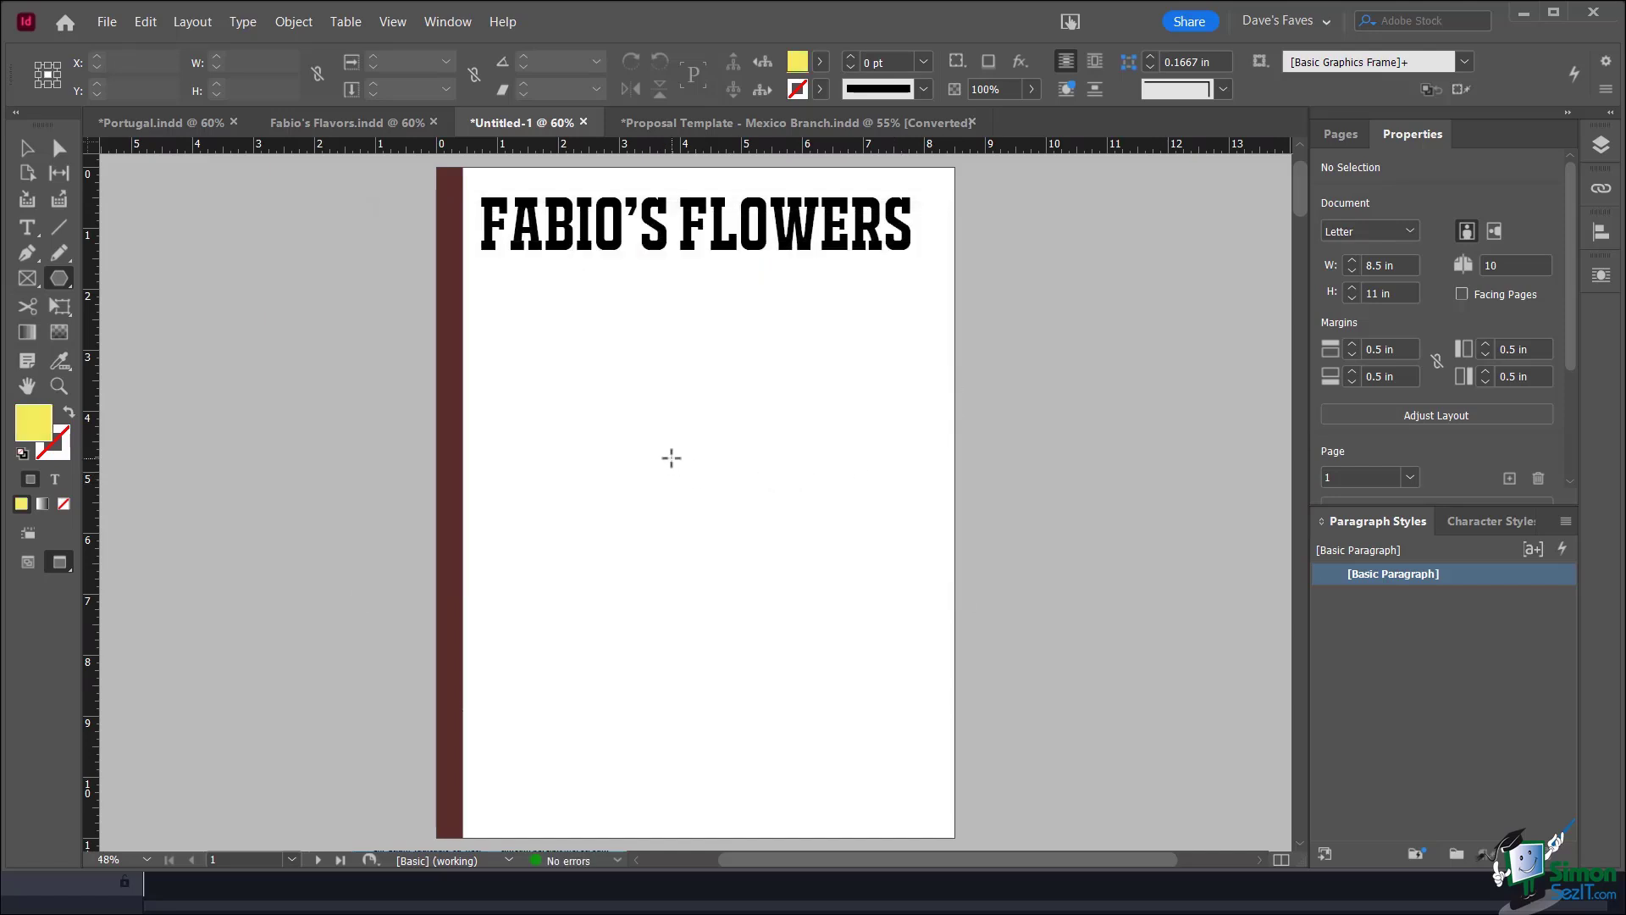
Create a 1.3889 in yellow star beneath the title with 10 sides and a 30% star inset
left_click(605, 377)
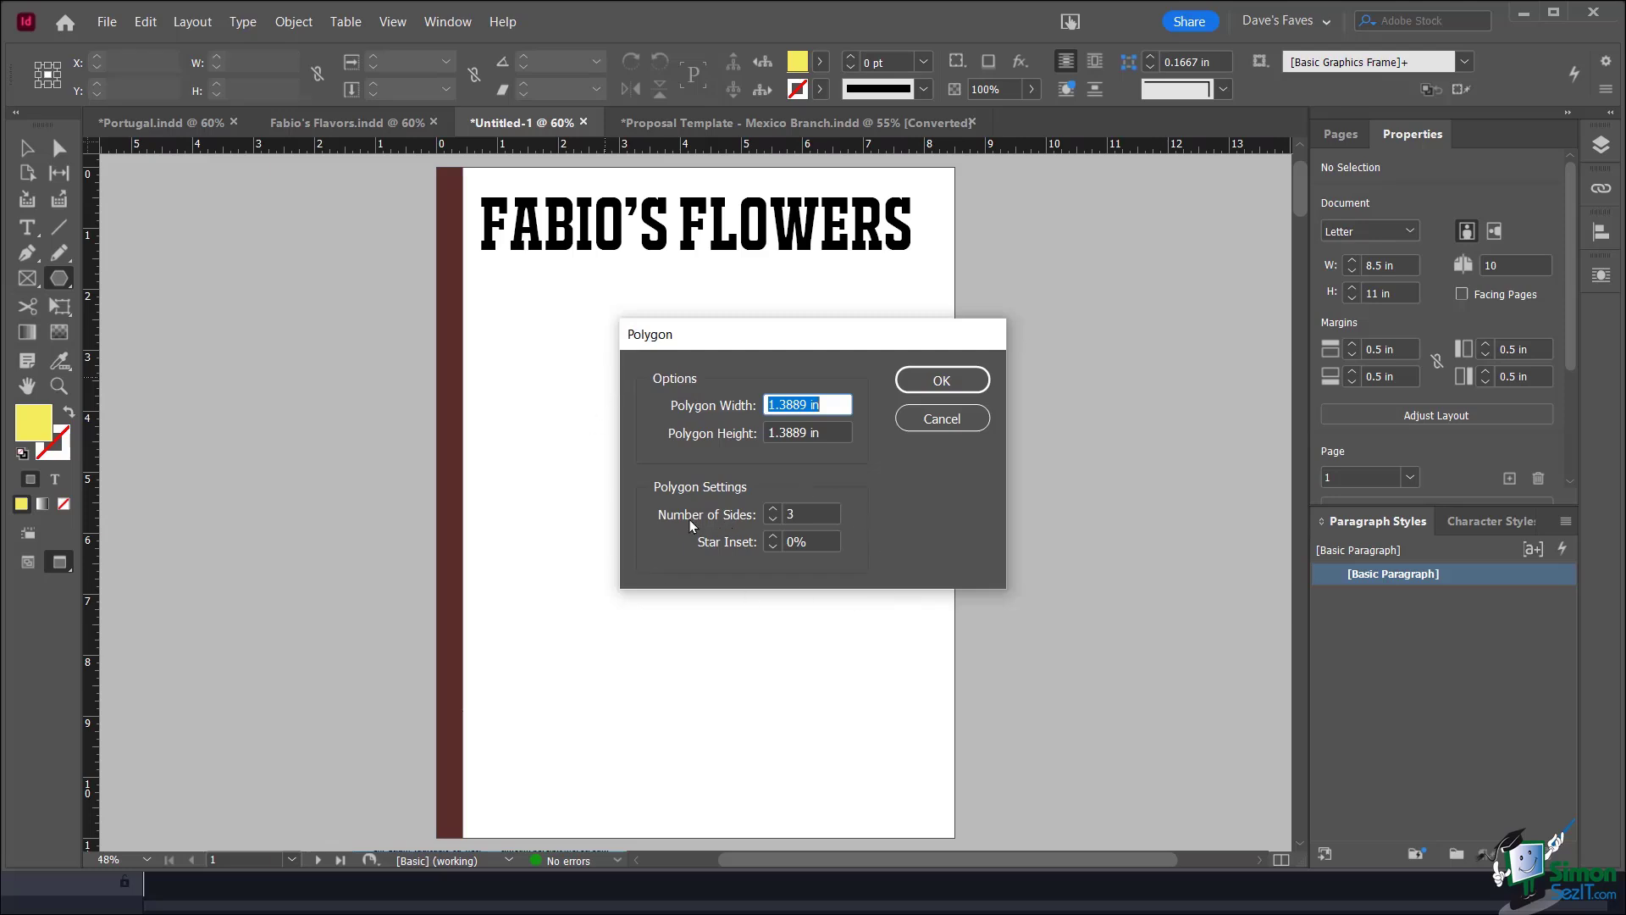
double_click(783, 513)
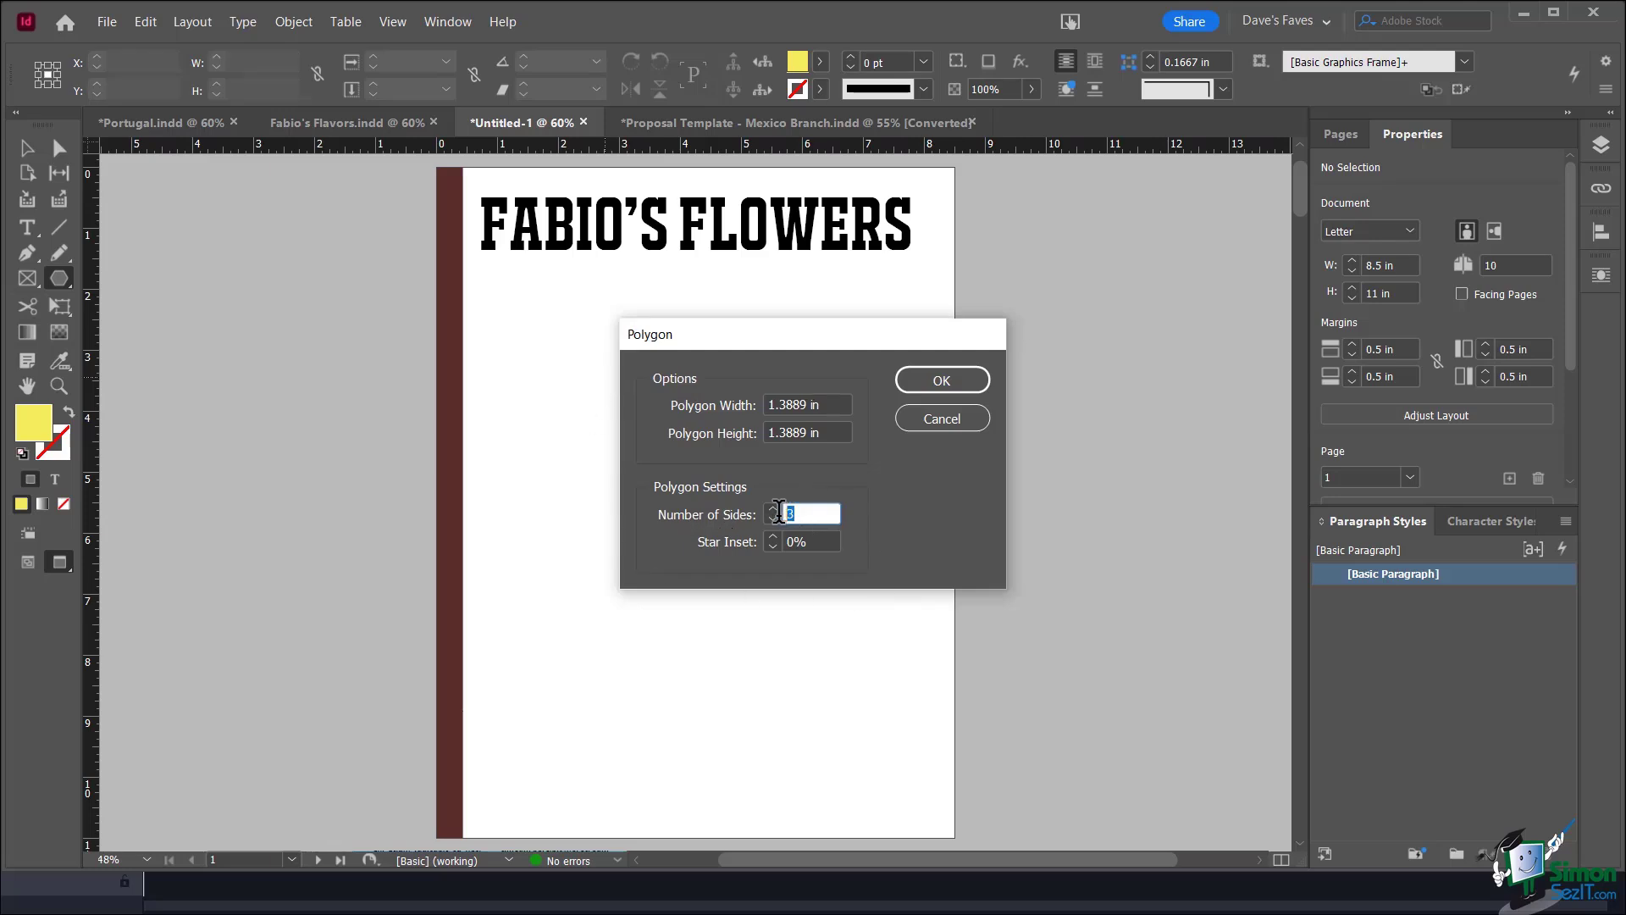
type("10")
double_click(804, 542)
left_click(799, 542)
left_click_drag(796, 542, 776, 542)
type("30")
left_click(941, 381)
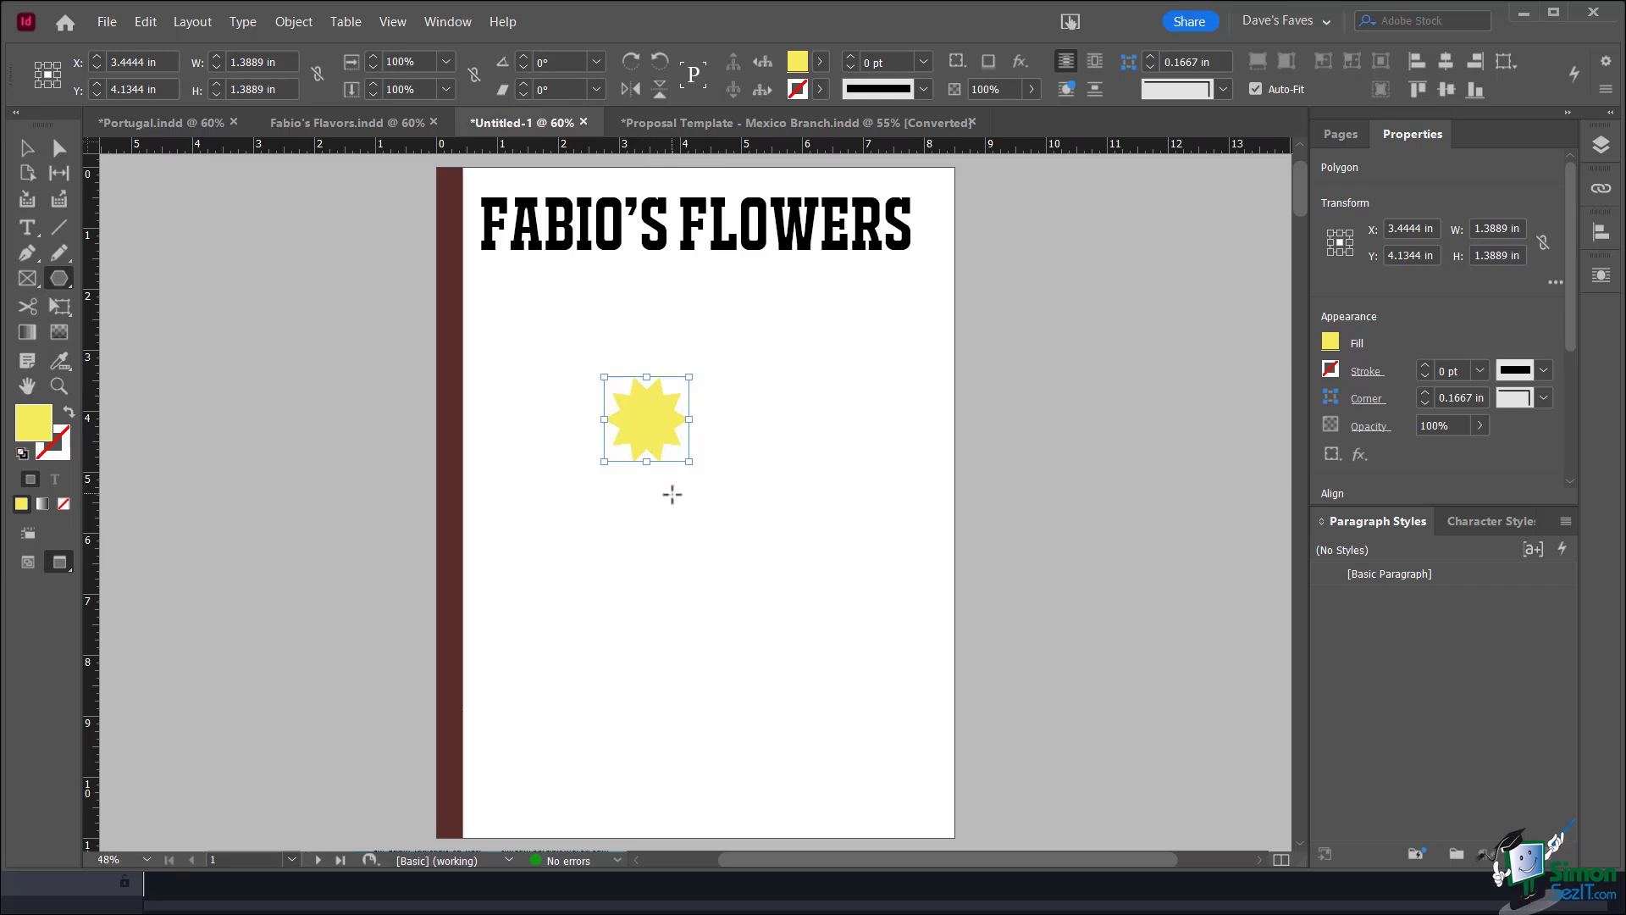
Enlarge the ten-pointed star to about 3.9 in square and place it just beneath the left half of the title
left_click(25, 152)
left_click_drag(690, 461, 843, 614)
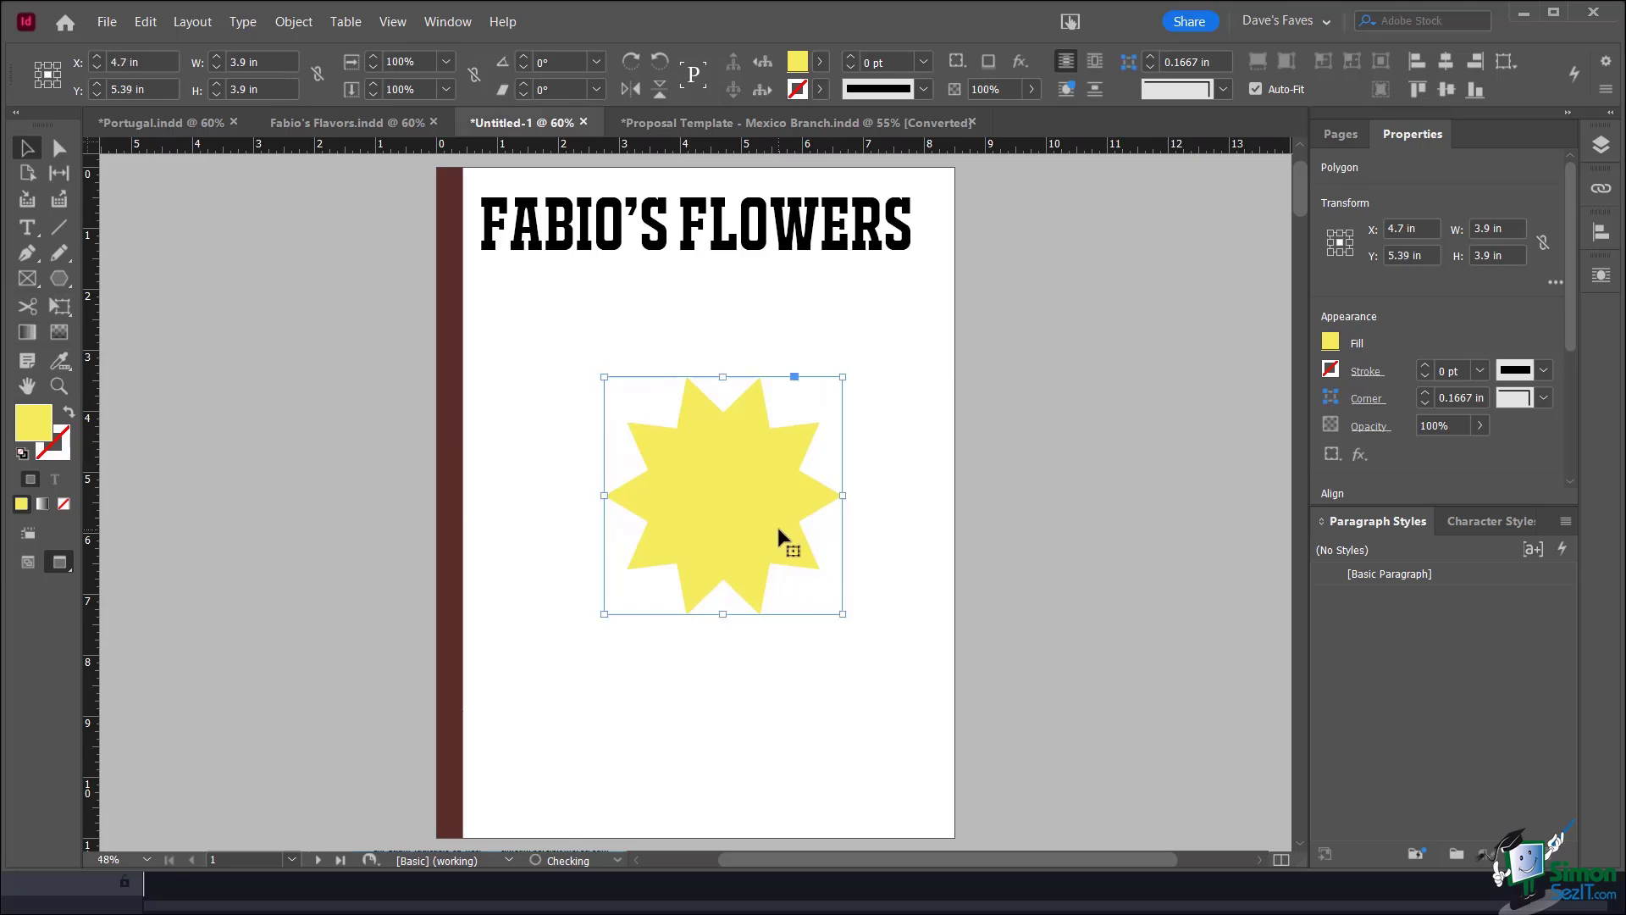
left_click_drag(778, 529, 667, 442)
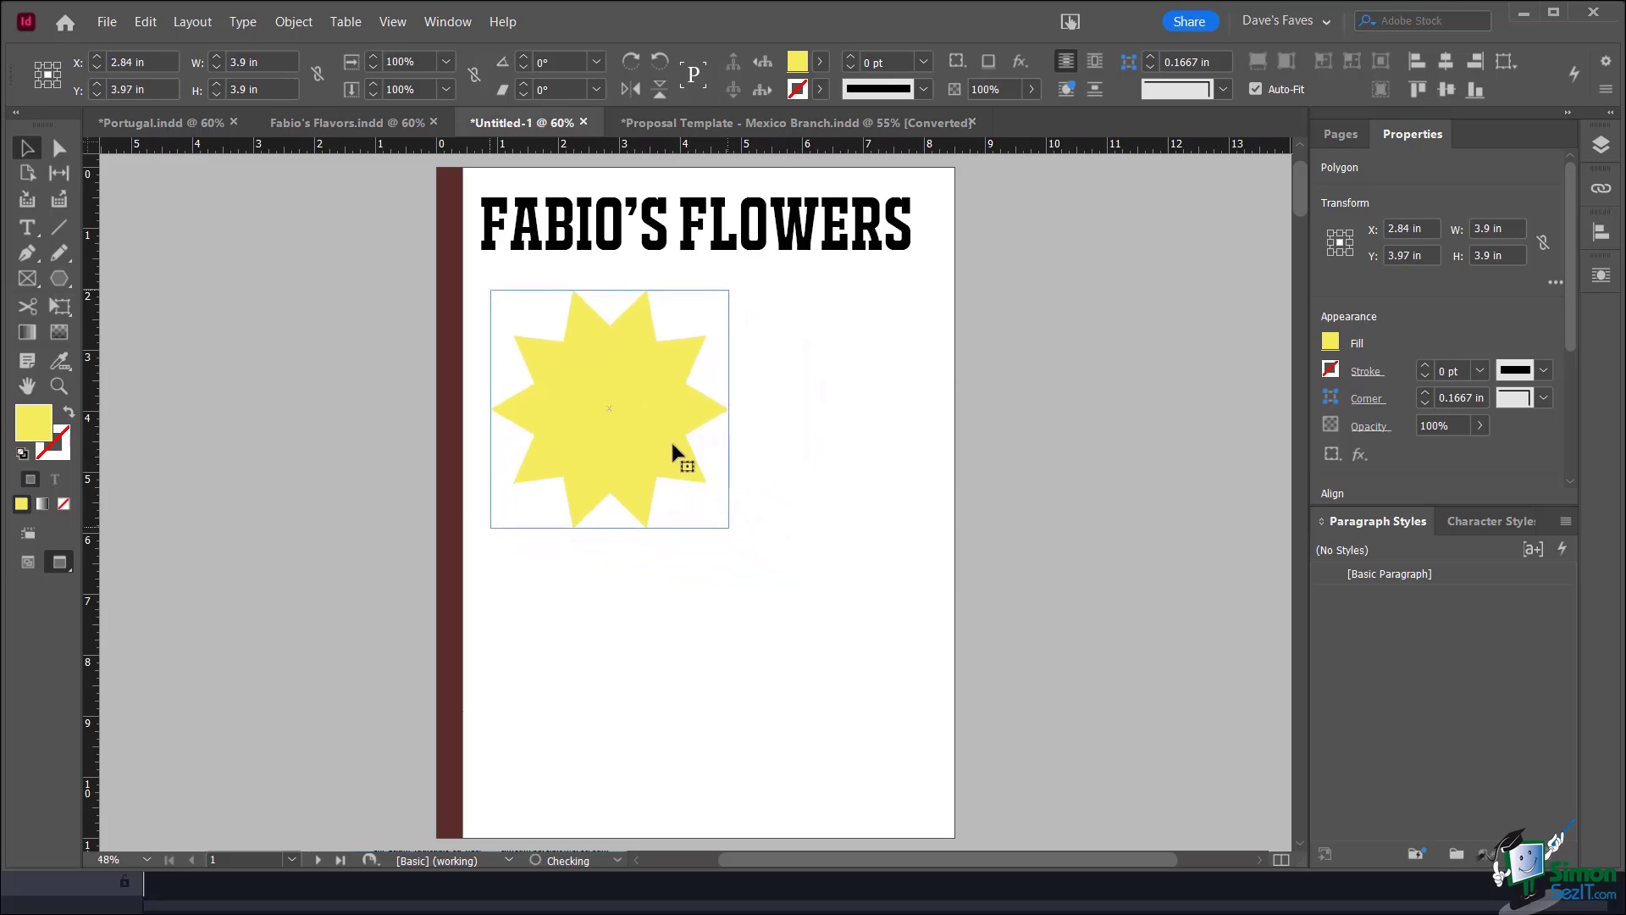
left_click(772, 644)
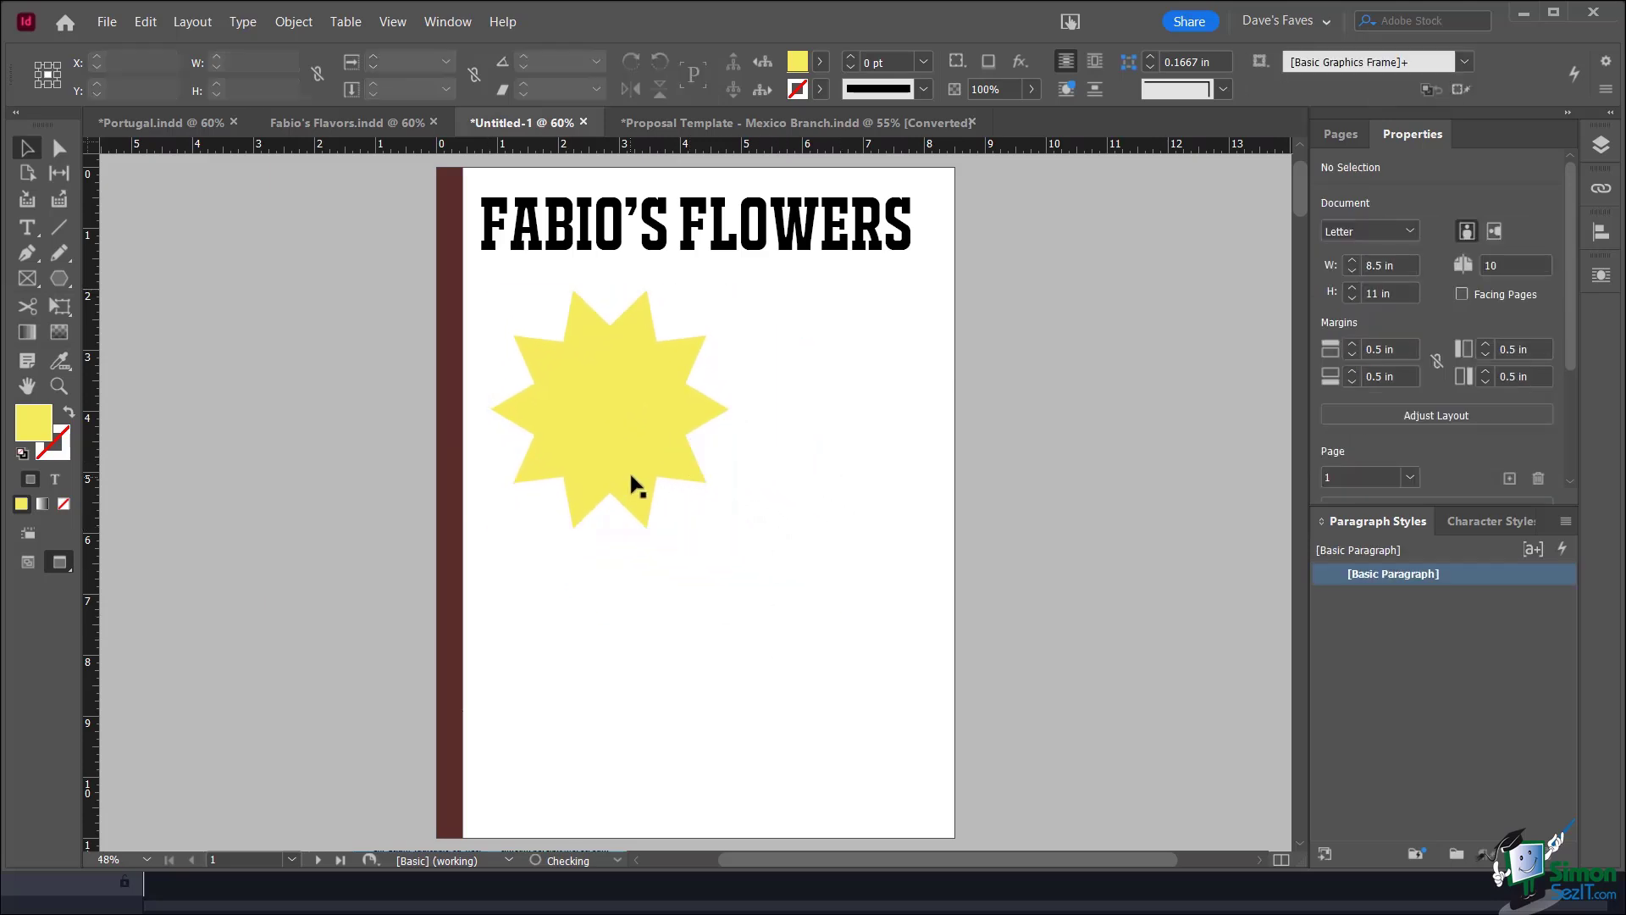
Create a 1.3889 in yellow star in the page's lower-right area with 5 sides and a 50% star inset
left_click(59, 278)
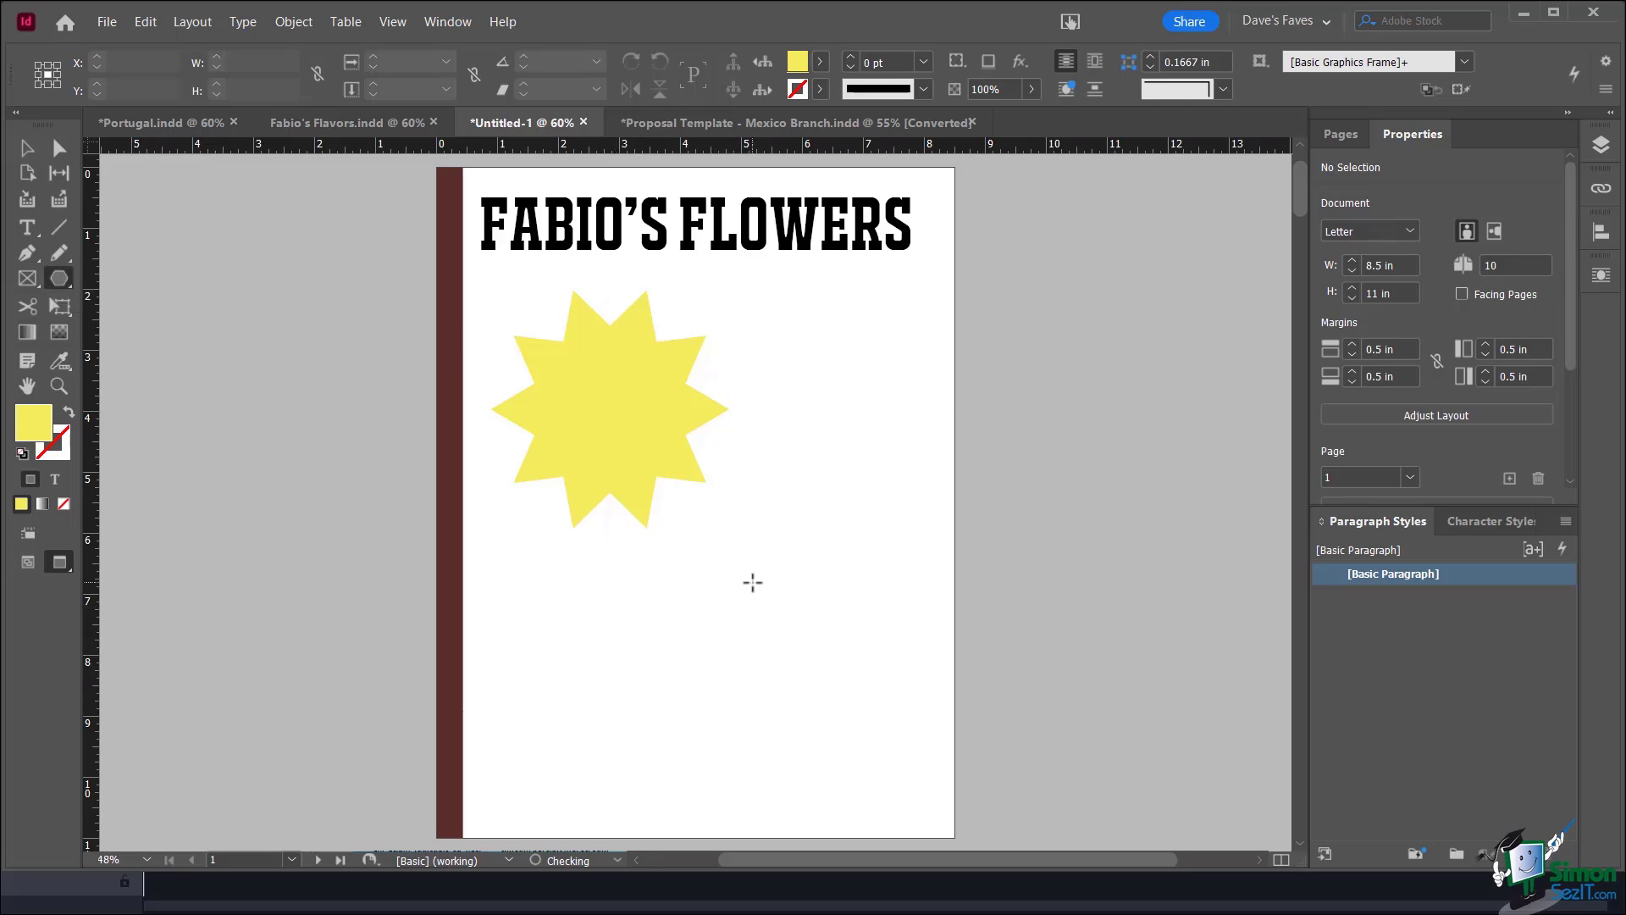
left_click(752, 583)
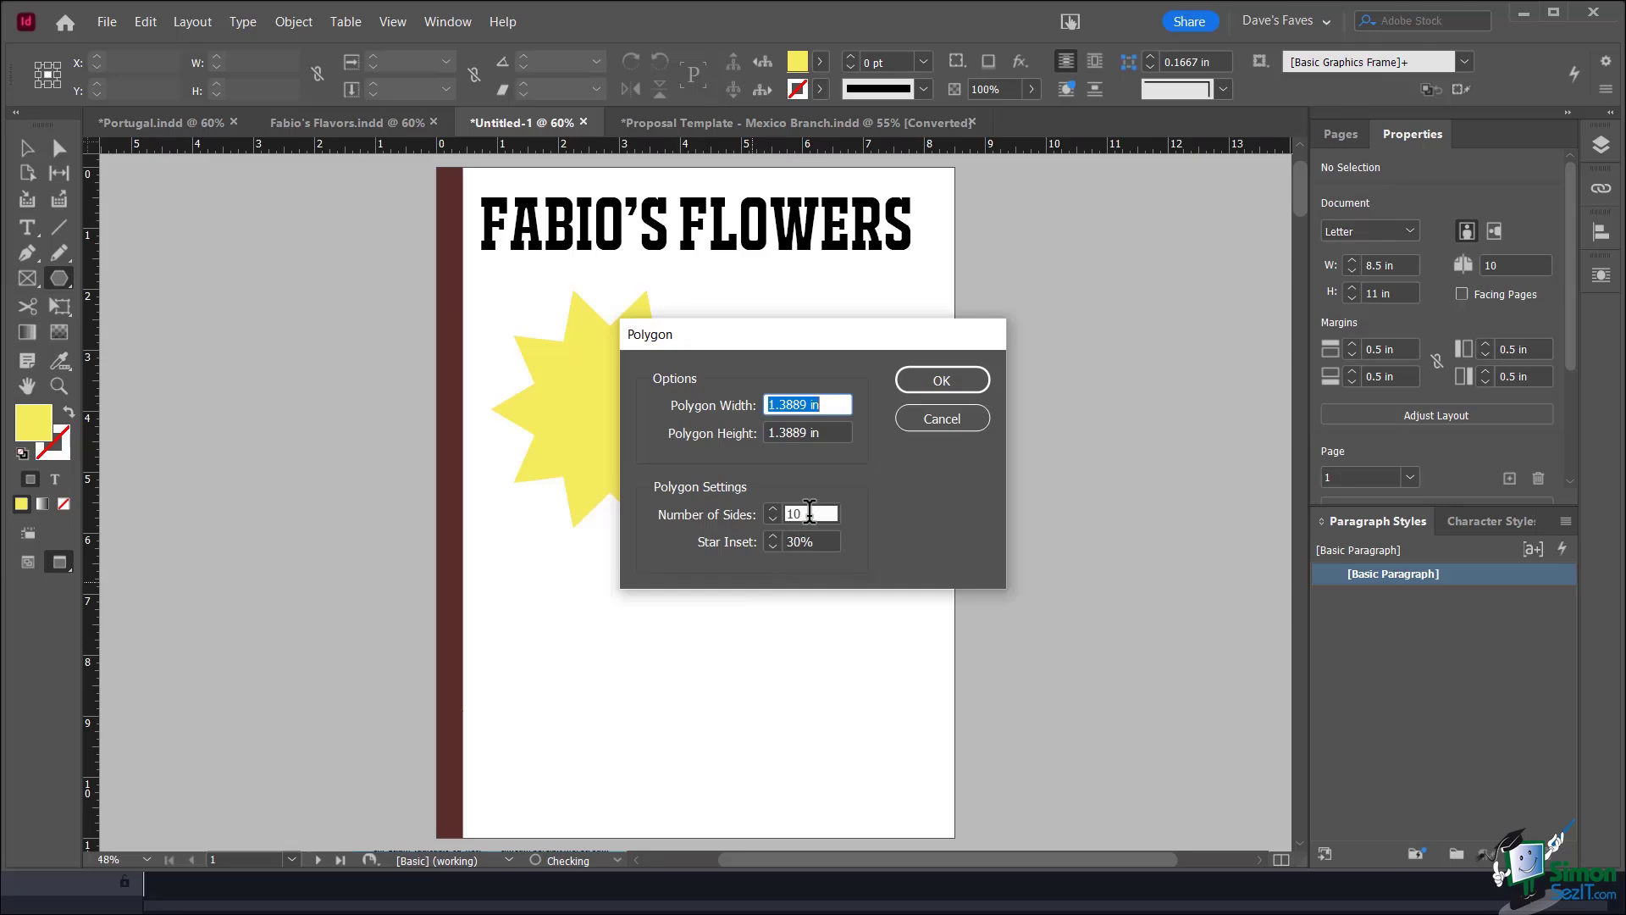
double_click(777, 513)
type("5")
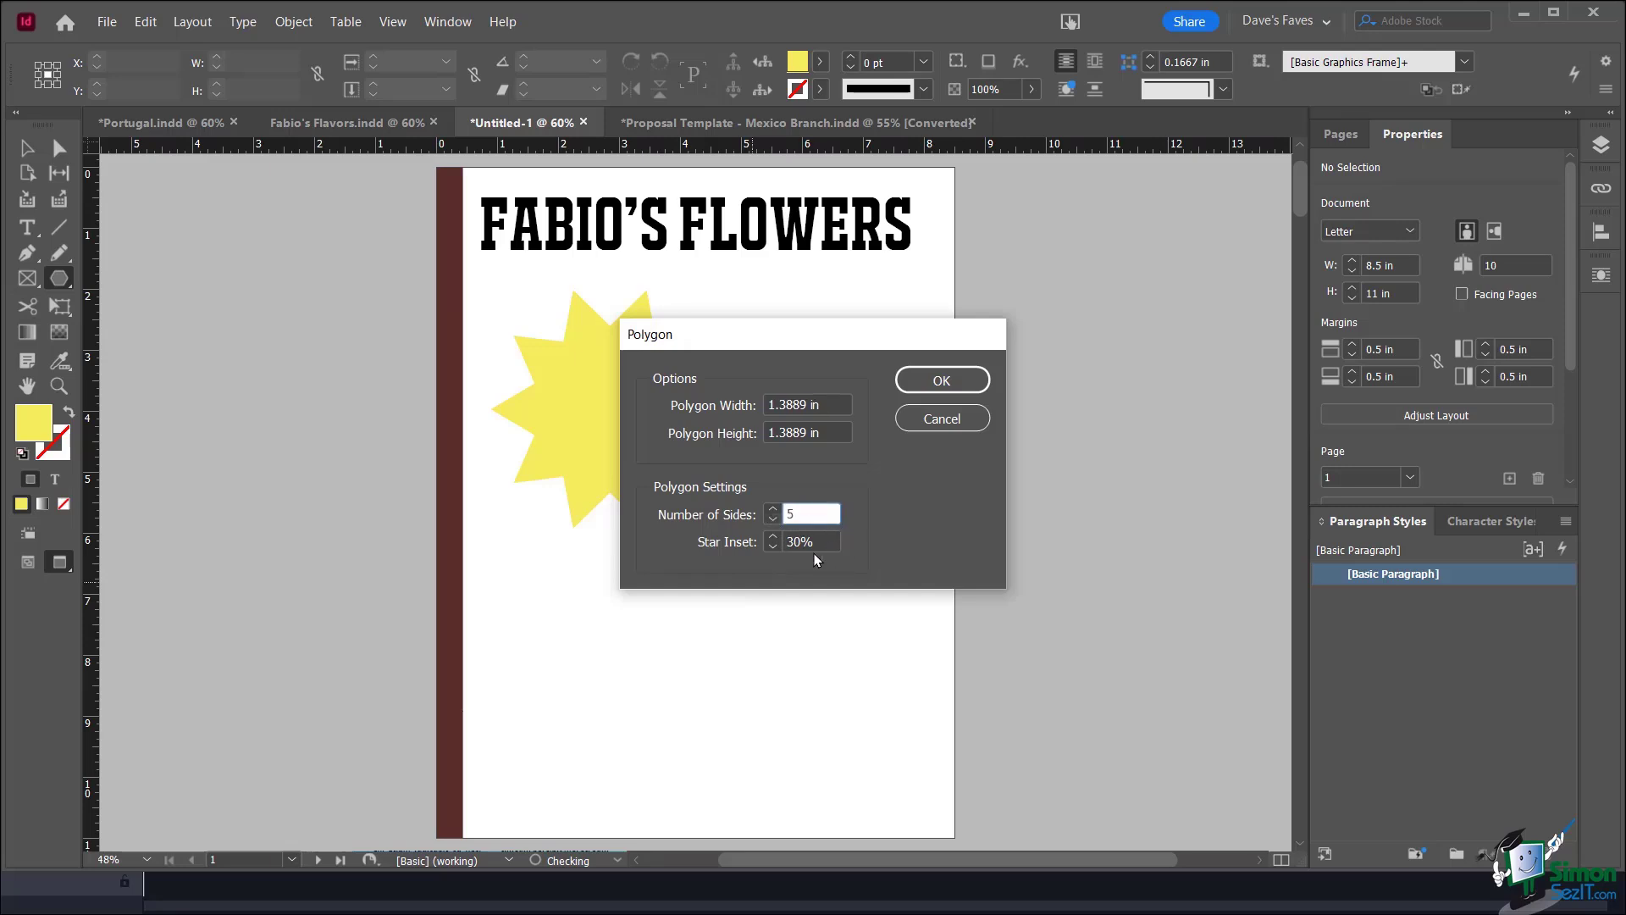
left_click_drag(793, 541, 786, 541)
type("5")
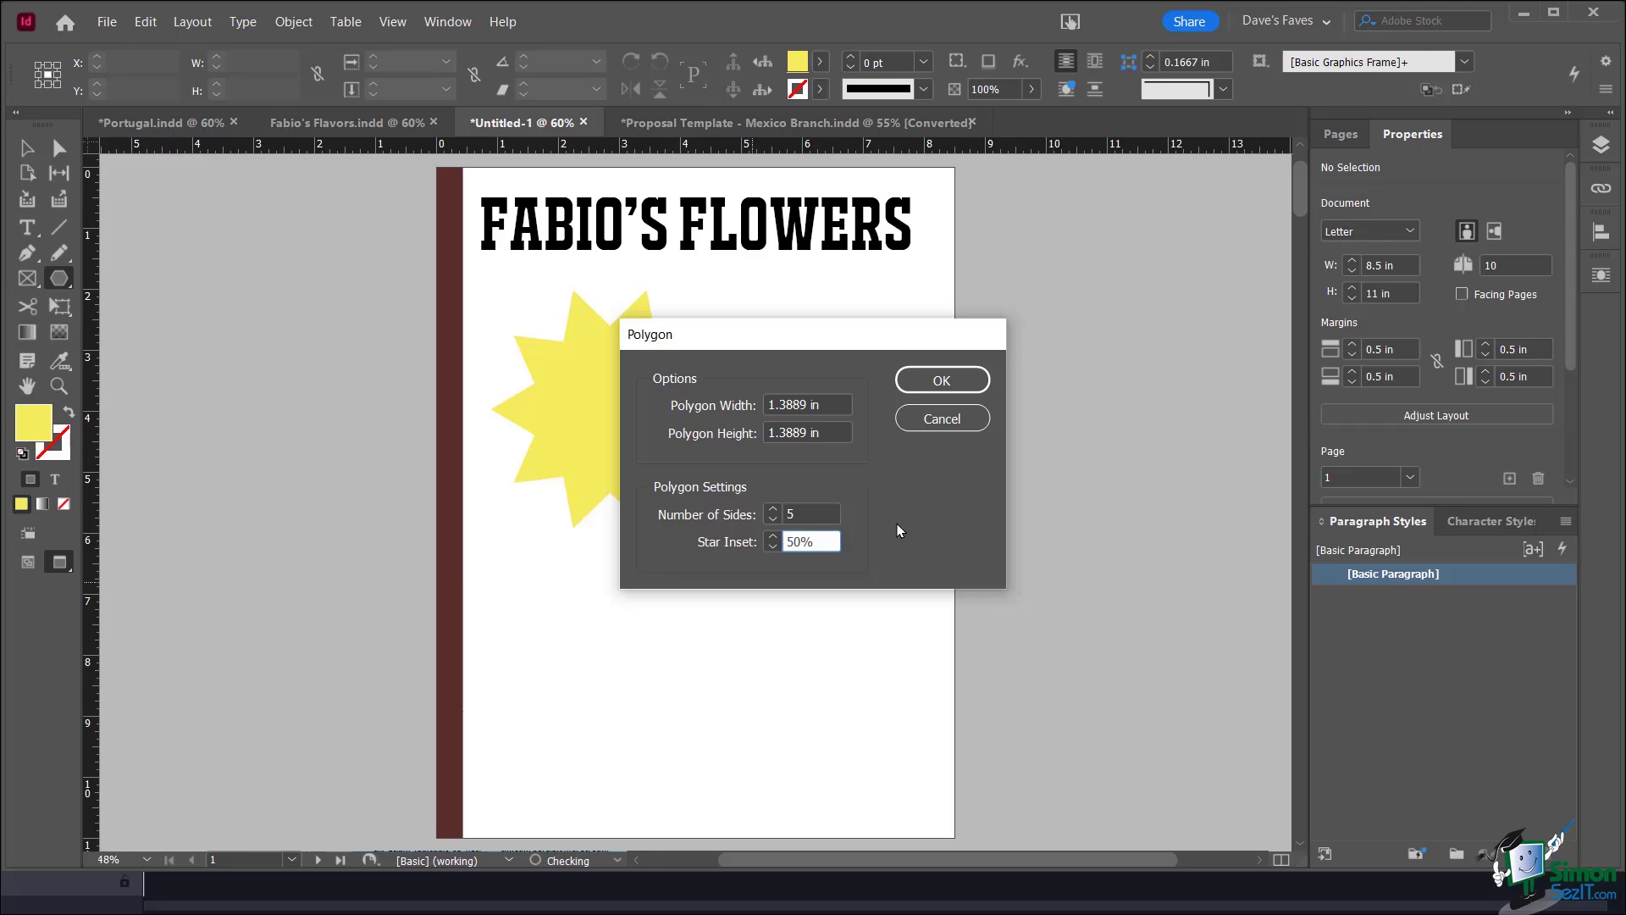
left_click(935, 378)
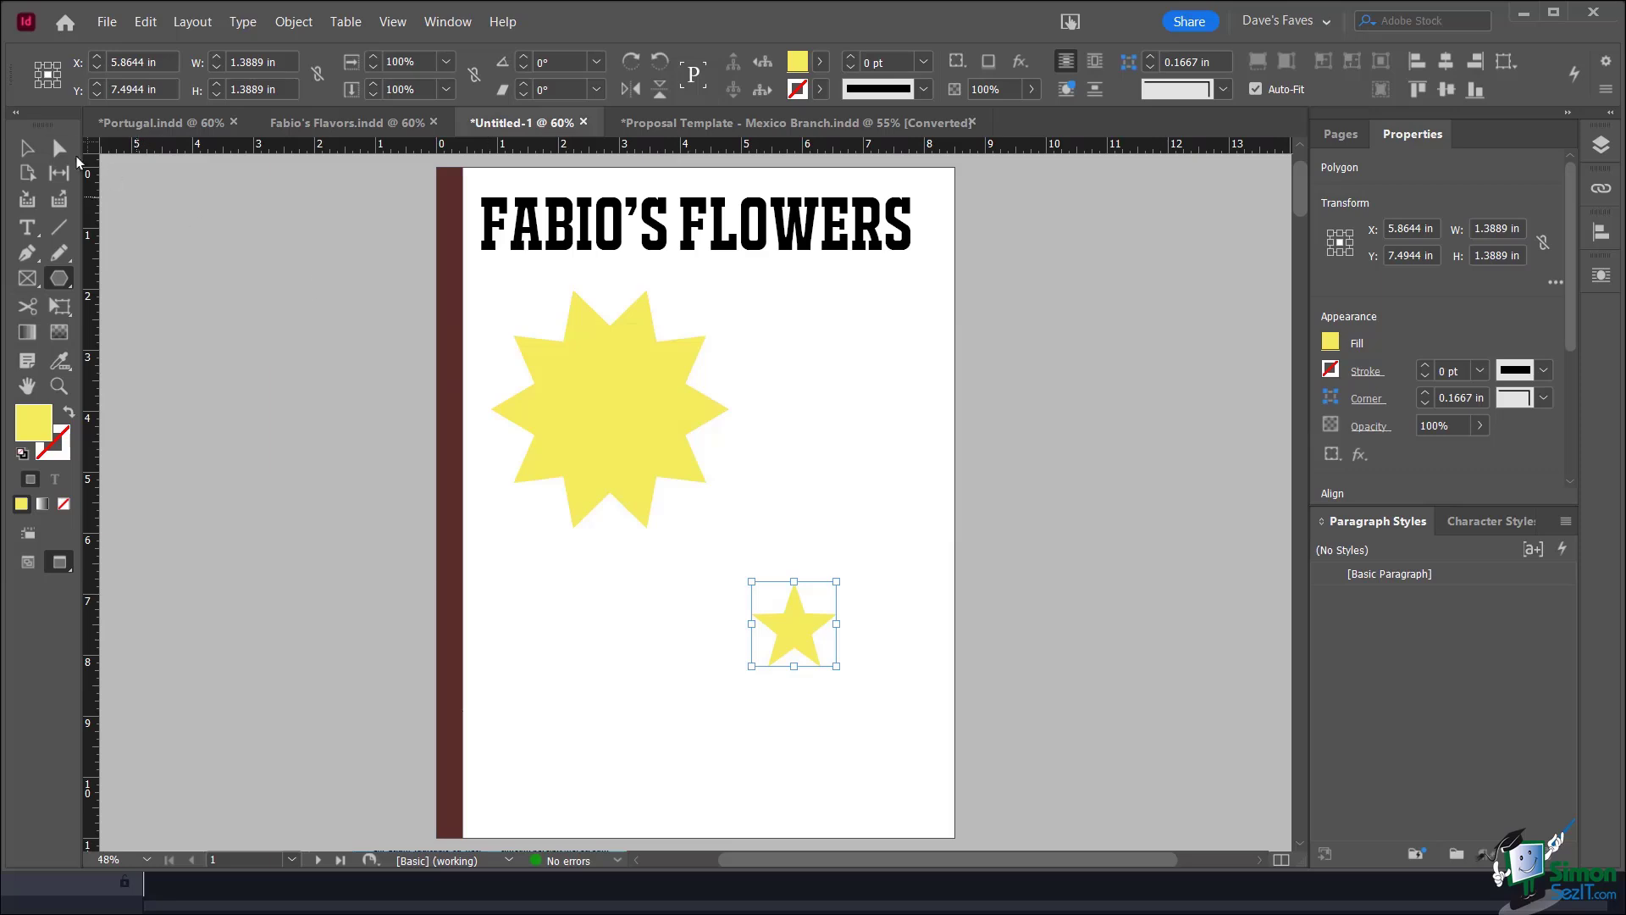
Enlarge the five-pointed star to about 2.54 in square and place it, tilted clockwise, to the right of the ten-pointed star
left_click(26, 153)
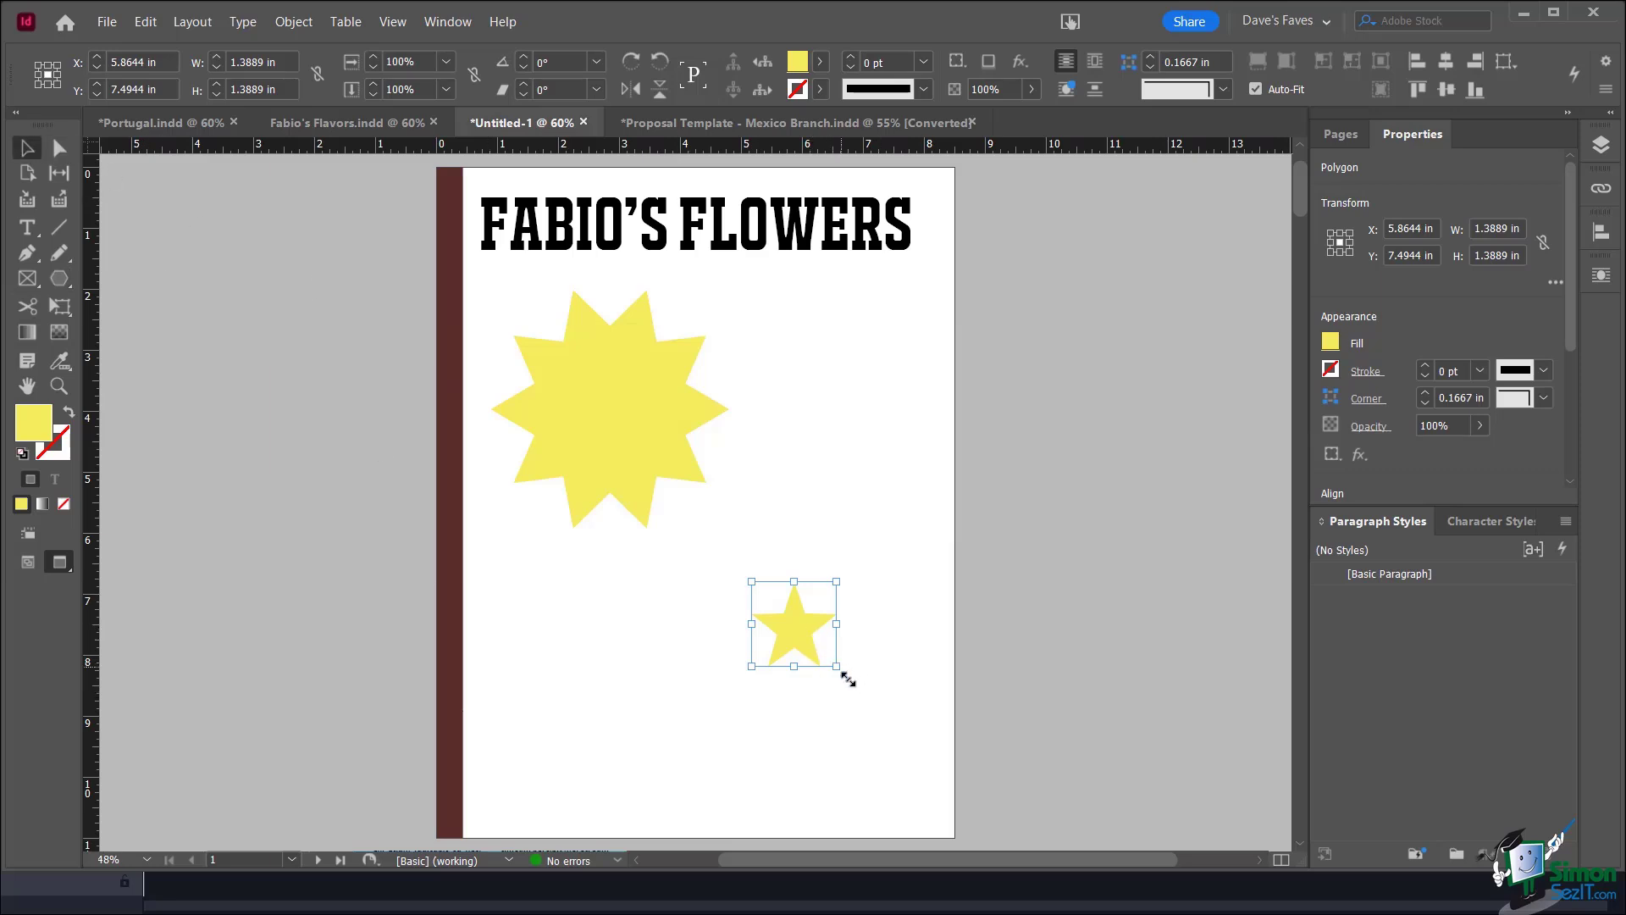
mouse_move(836, 666)
left_mouse_down()
mouse_move(900, 725)
mouse_move(809, 678)
left_mouse_up()
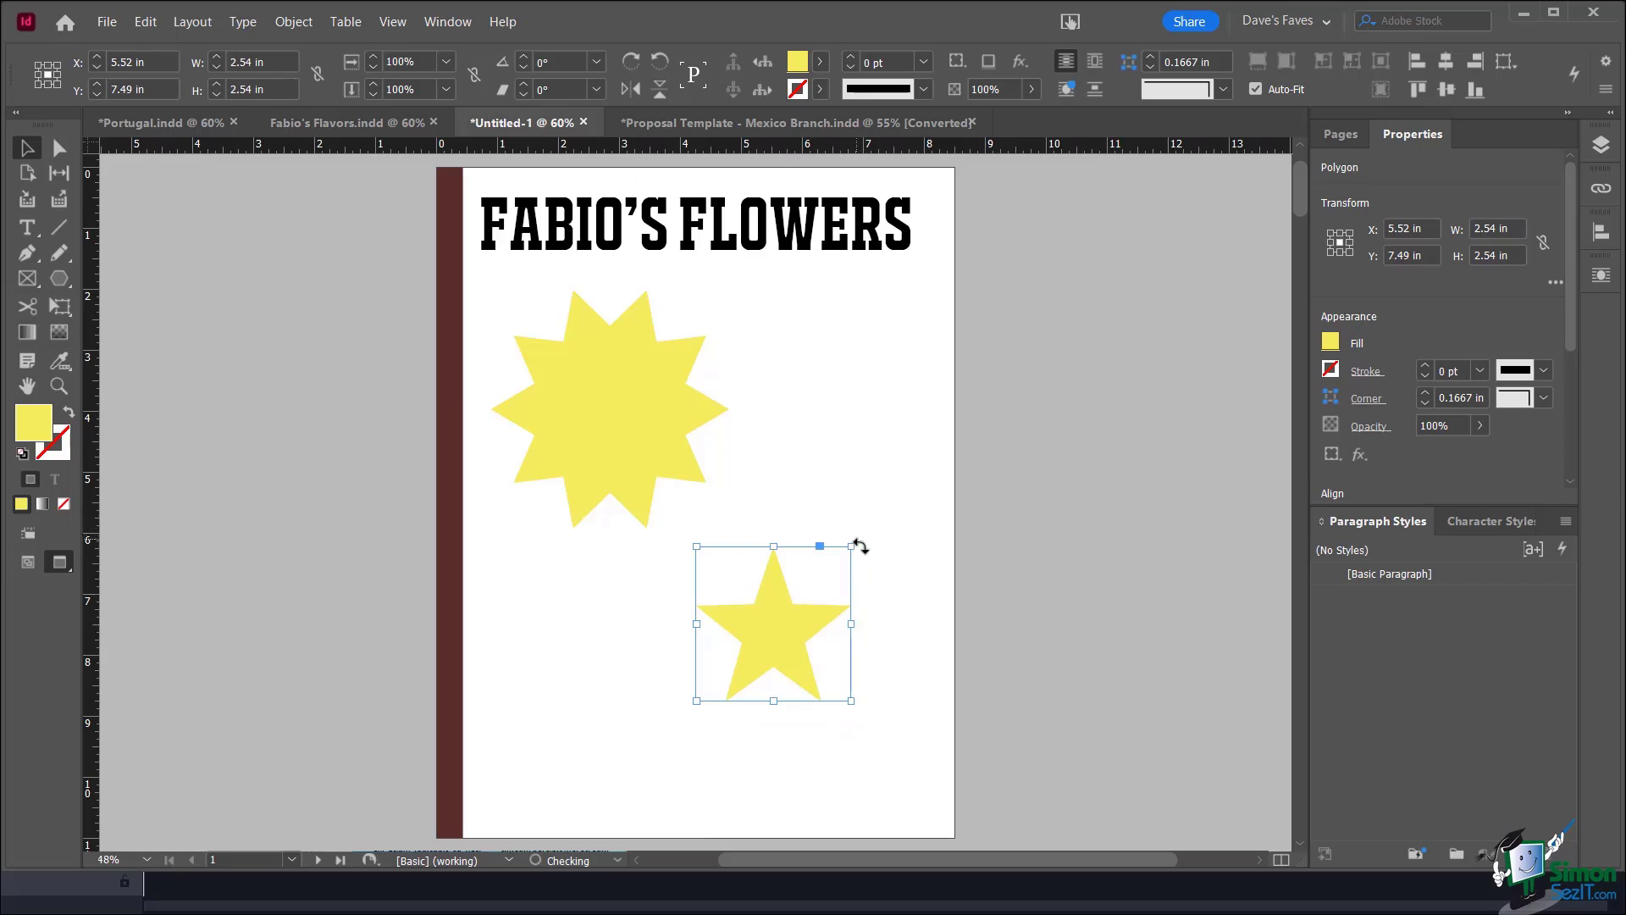
left_click_drag(857, 542, 880, 584)
left_click_drag(792, 616, 843, 451)
left_click(1029, 571)
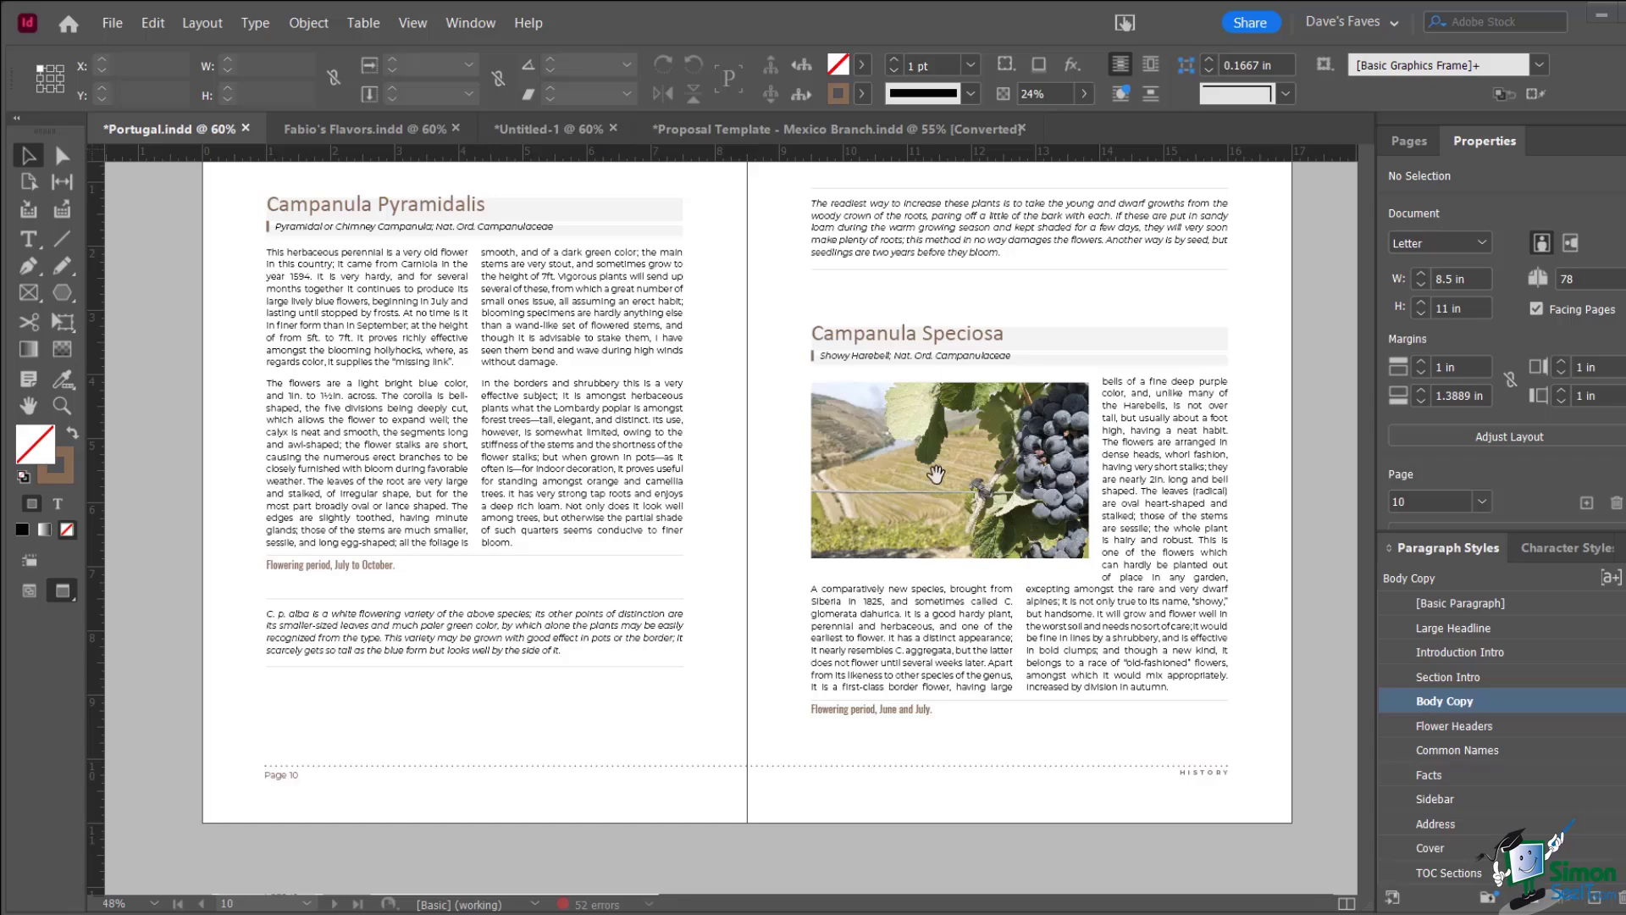
In Portugal.indd, move the vineyard photo frame under Campanula Speciosa to the text area's right edge, at X 11.6667 in
left_click(879, 439)
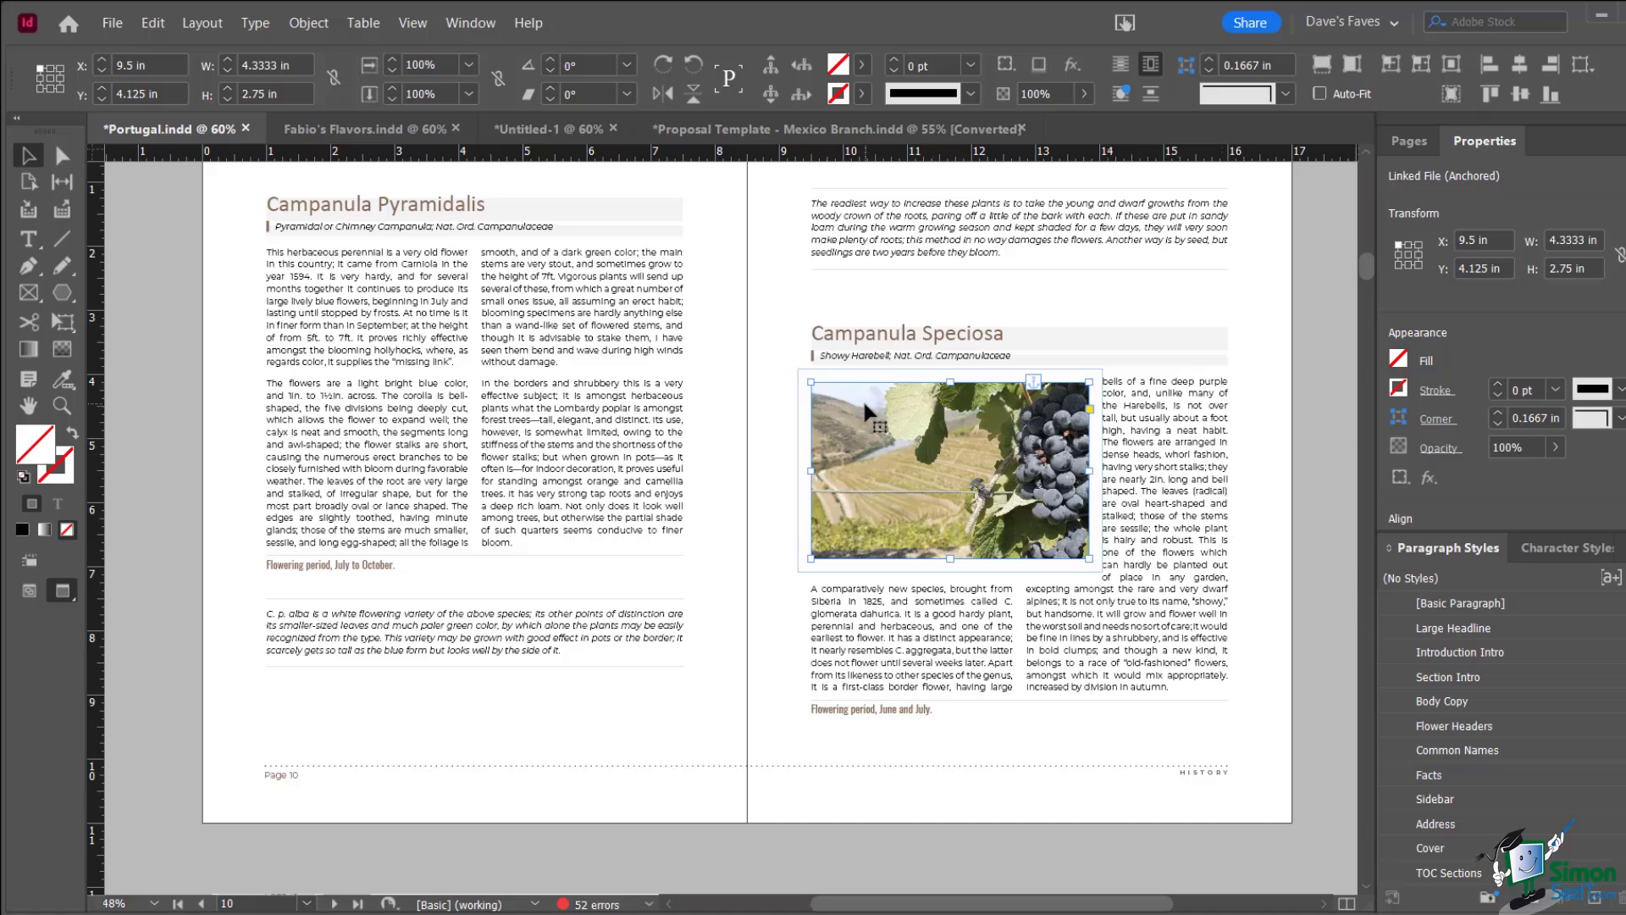
left_click_drag(862, 403, 1063, 417)
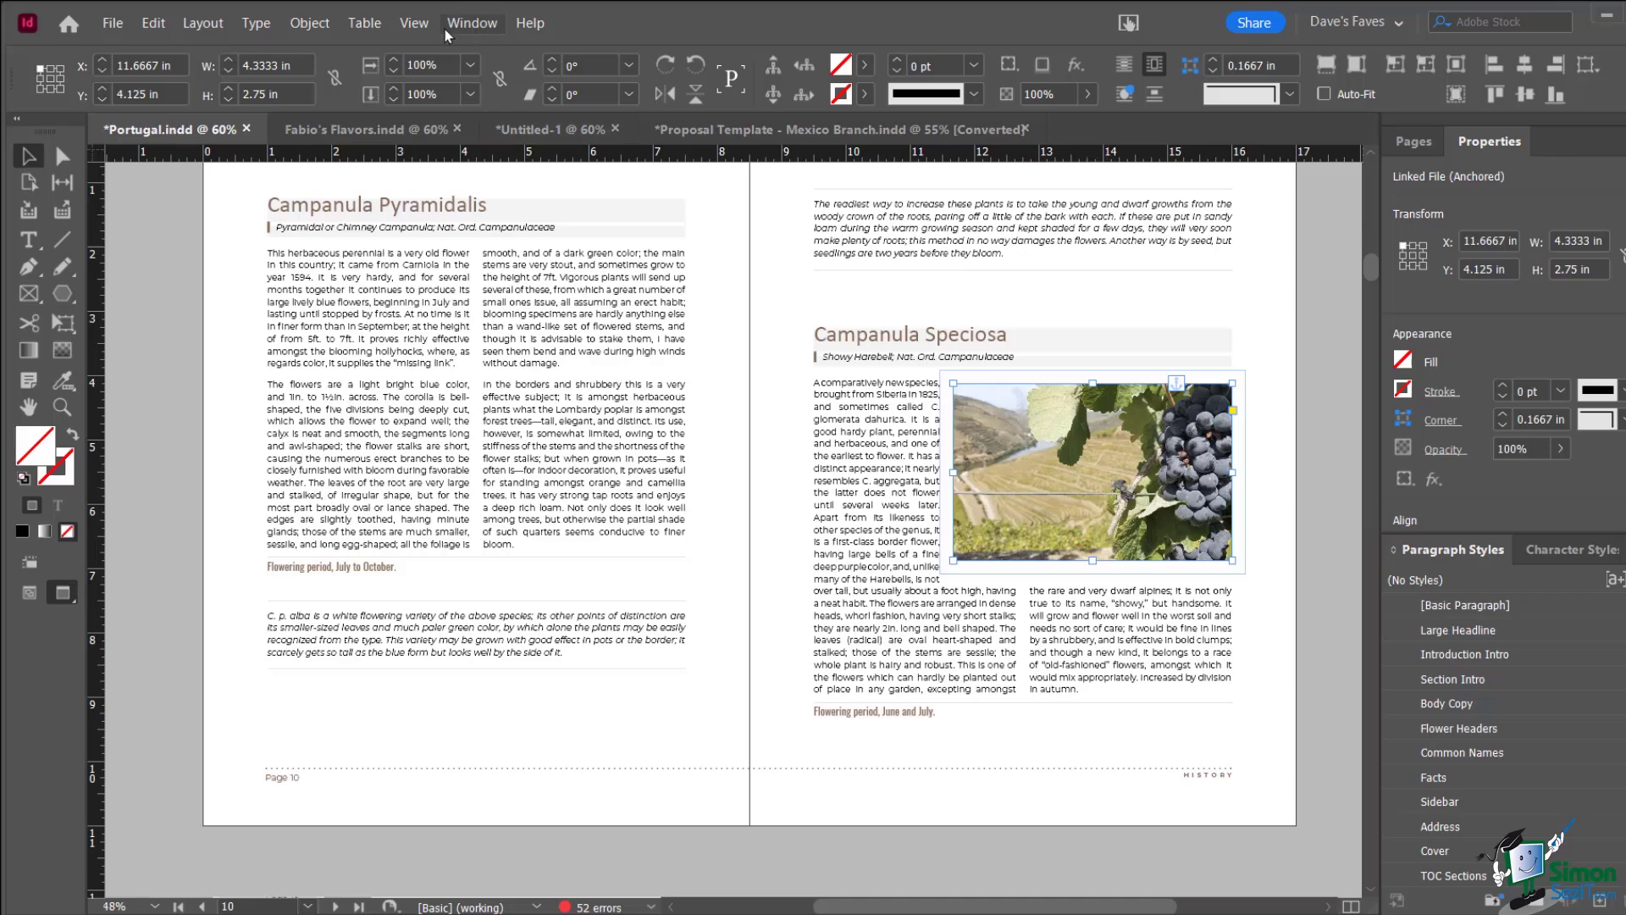
Look up the content grabber visibility setting among the view extras, and deselect the photo frame
left_click(415, 23)
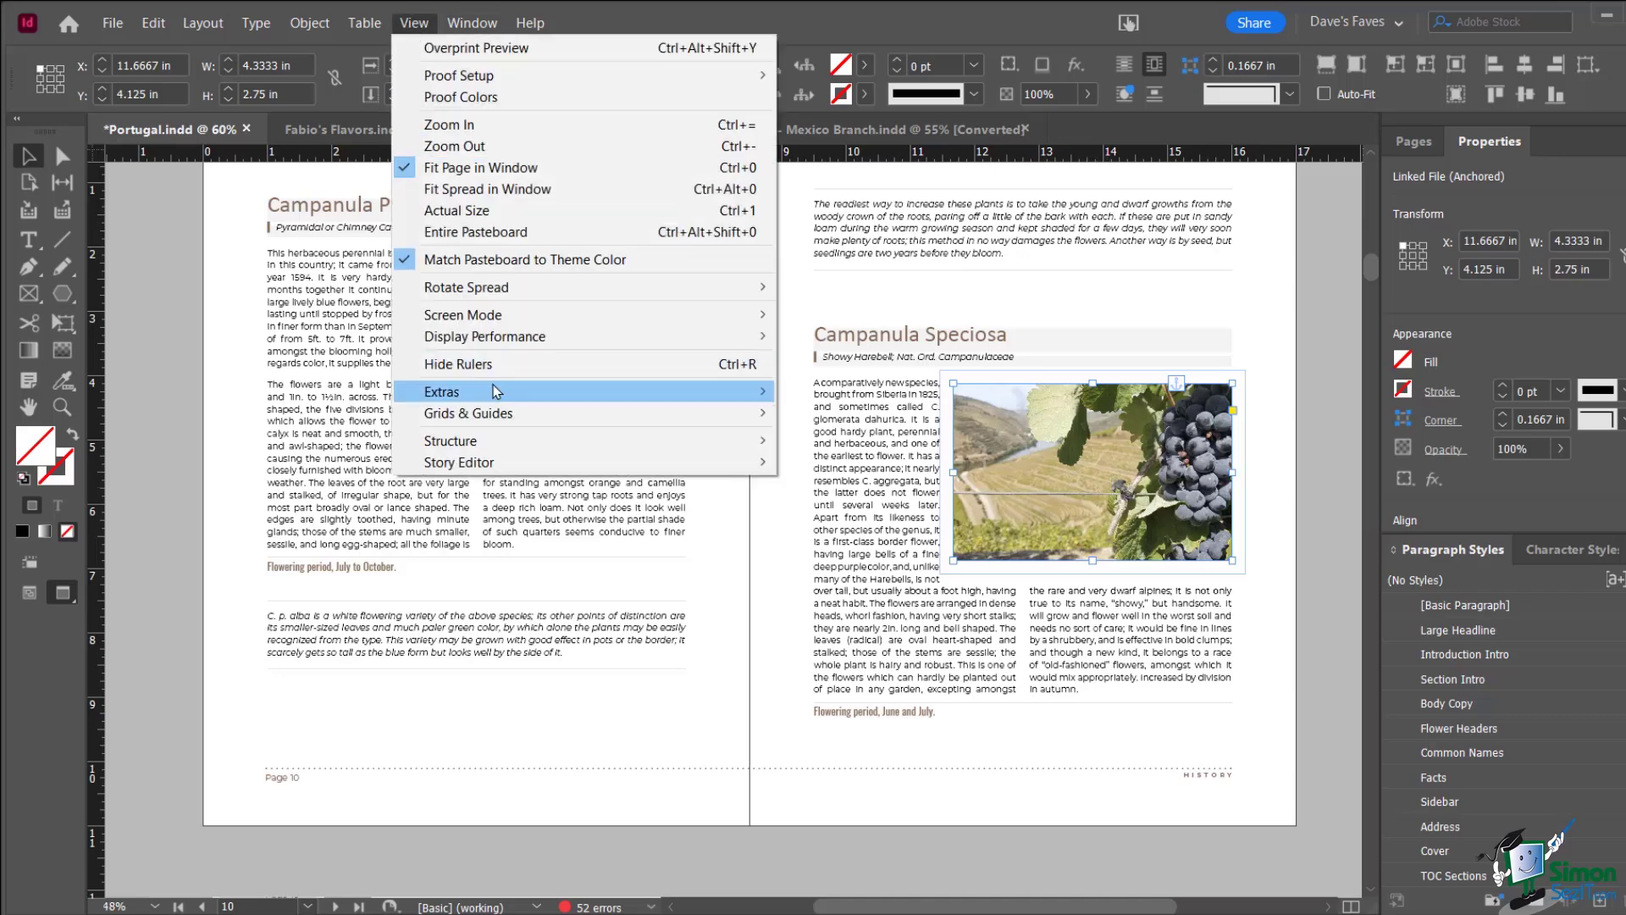
mouse_move(496, 390)
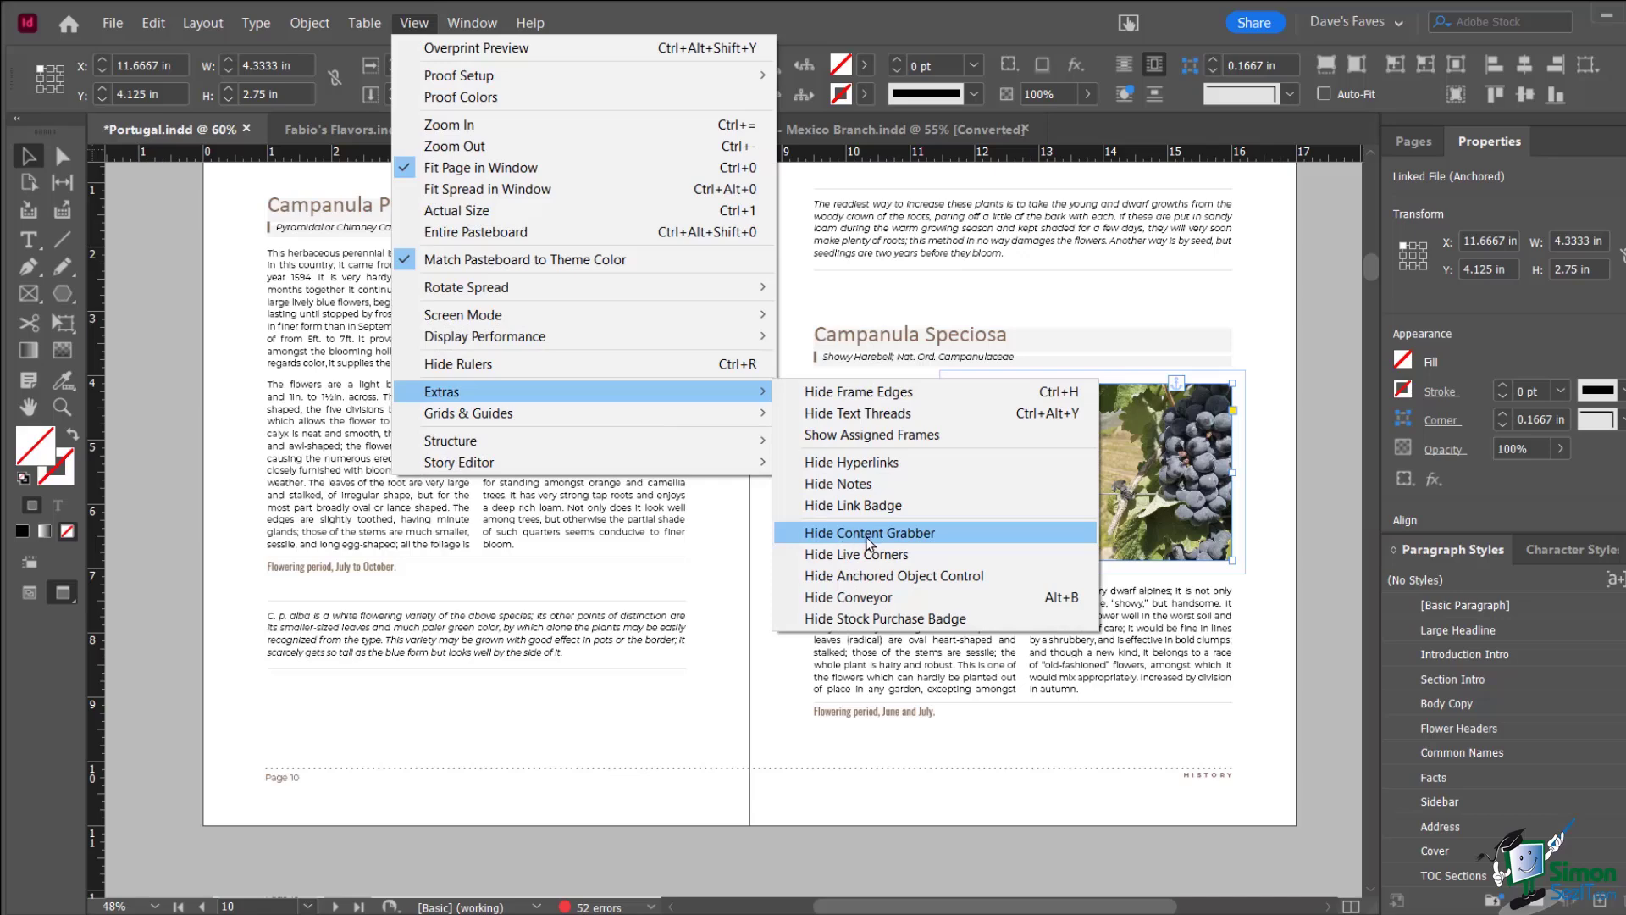
left_click(1273, 533)
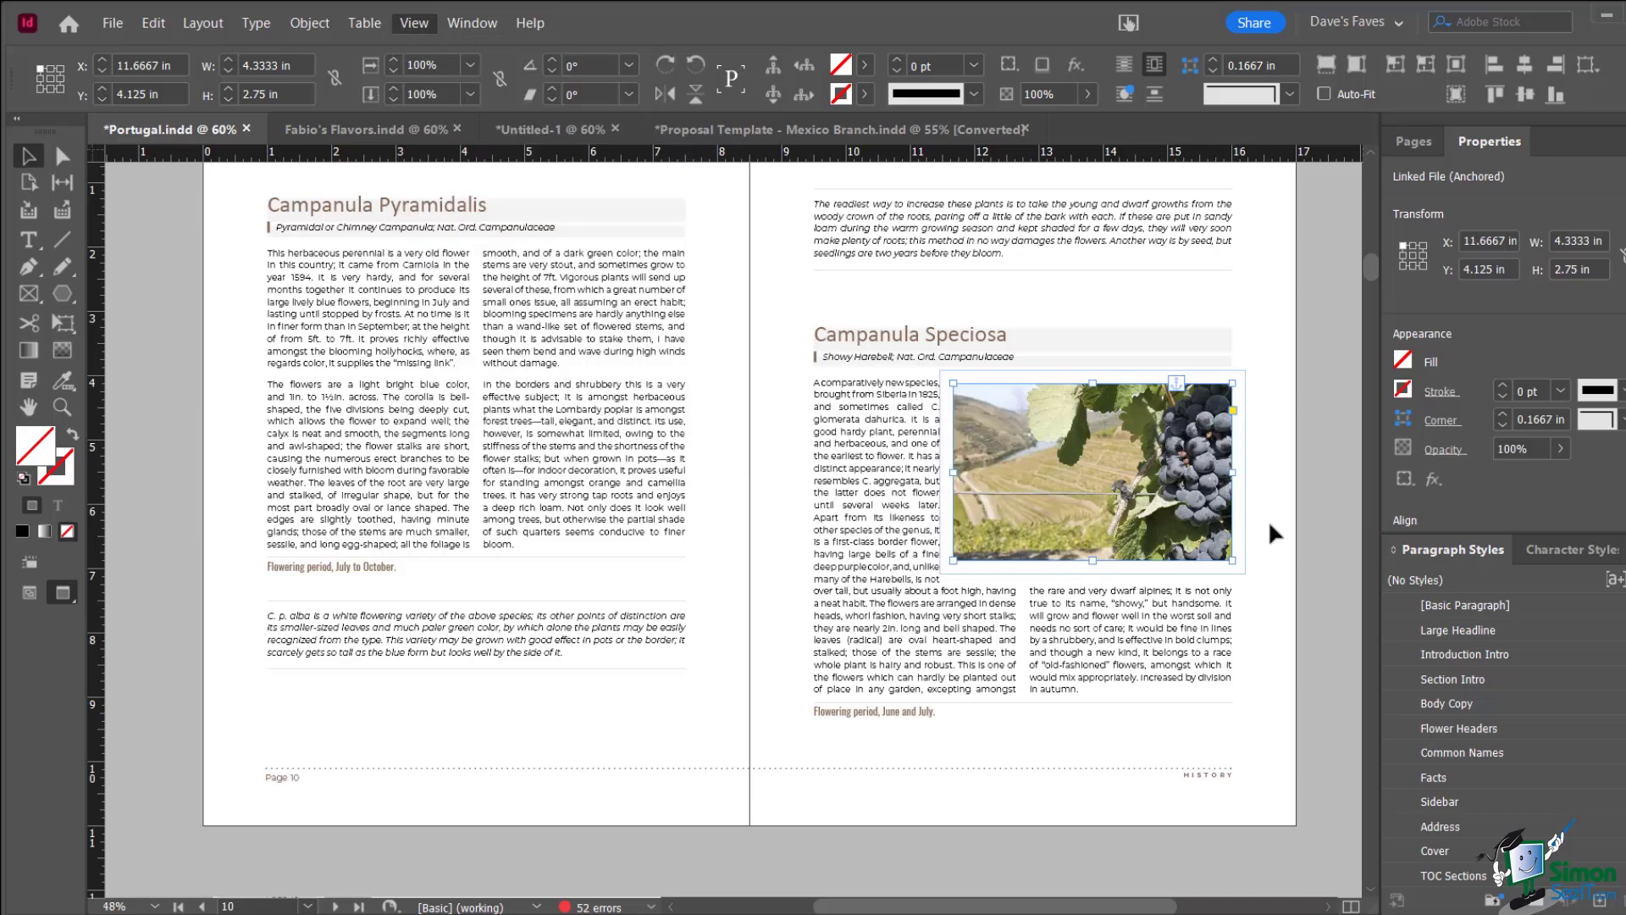
left_click(1273, 534)
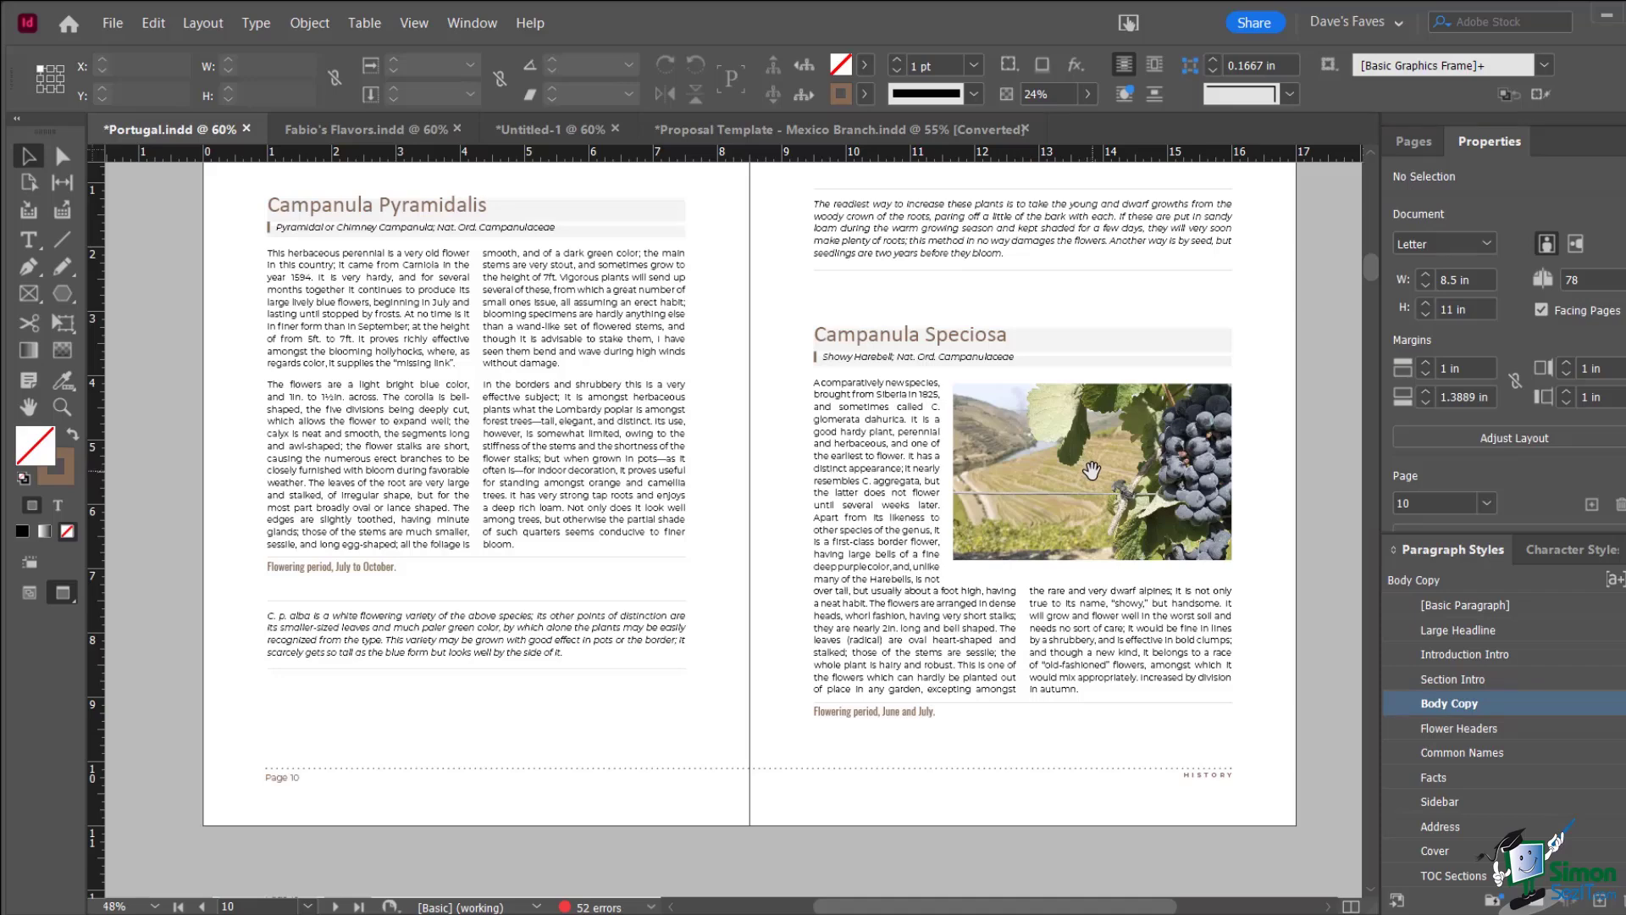
Shift the vineyard photo left within its frame so that more of the grape cluster shows
left_click(1092, 471)
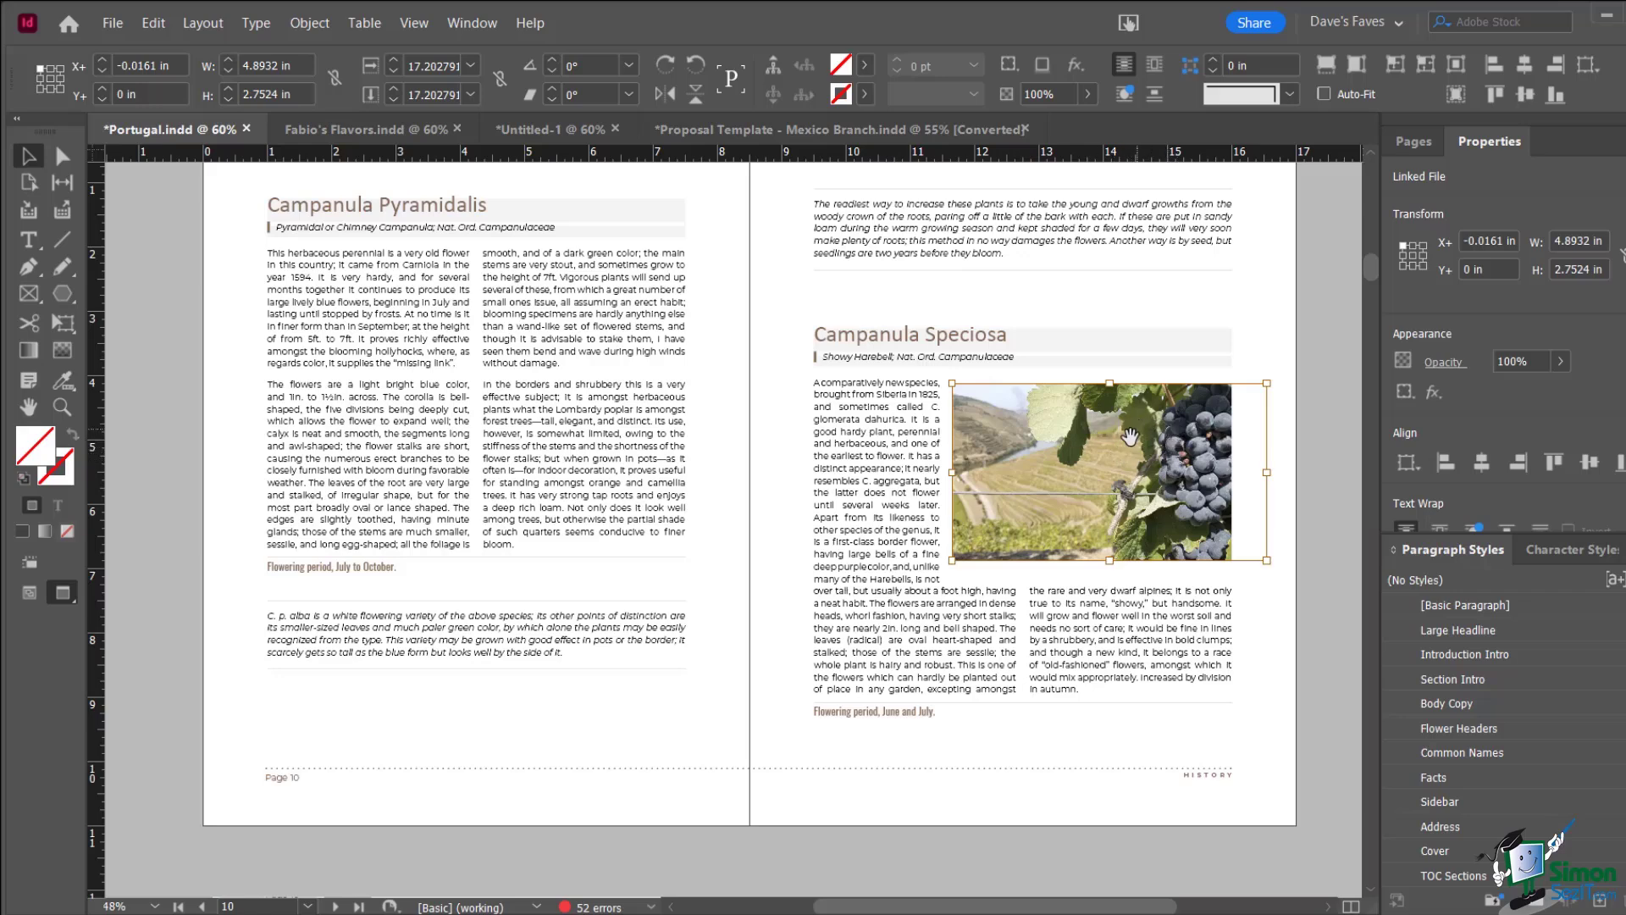
left_click(1311, 637)
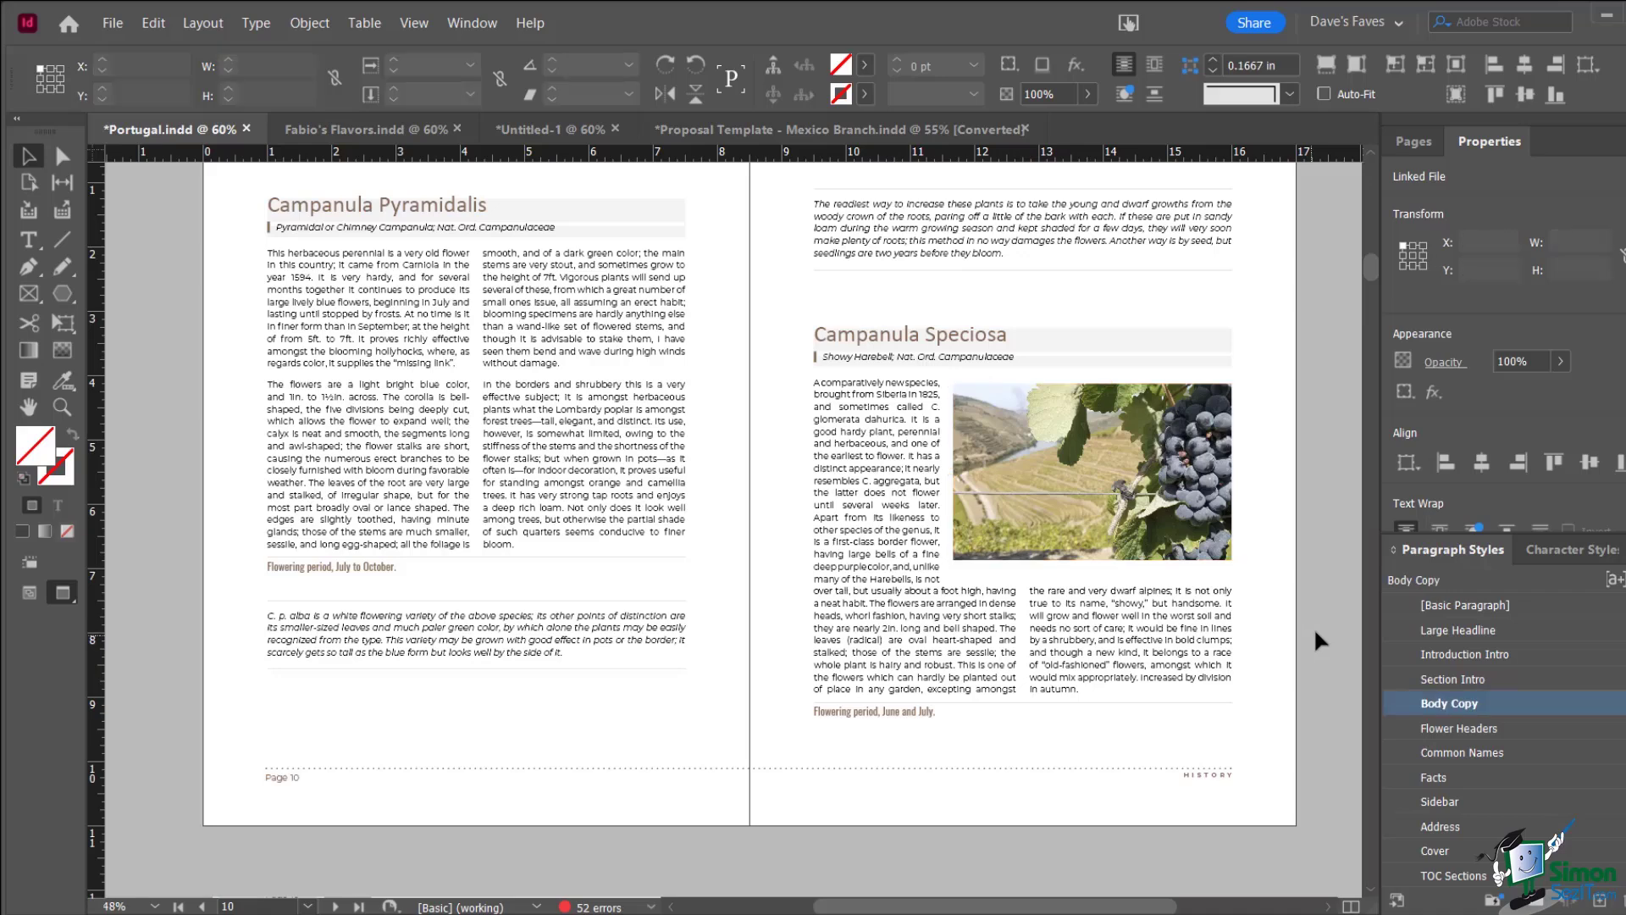
left_click(983, 524)
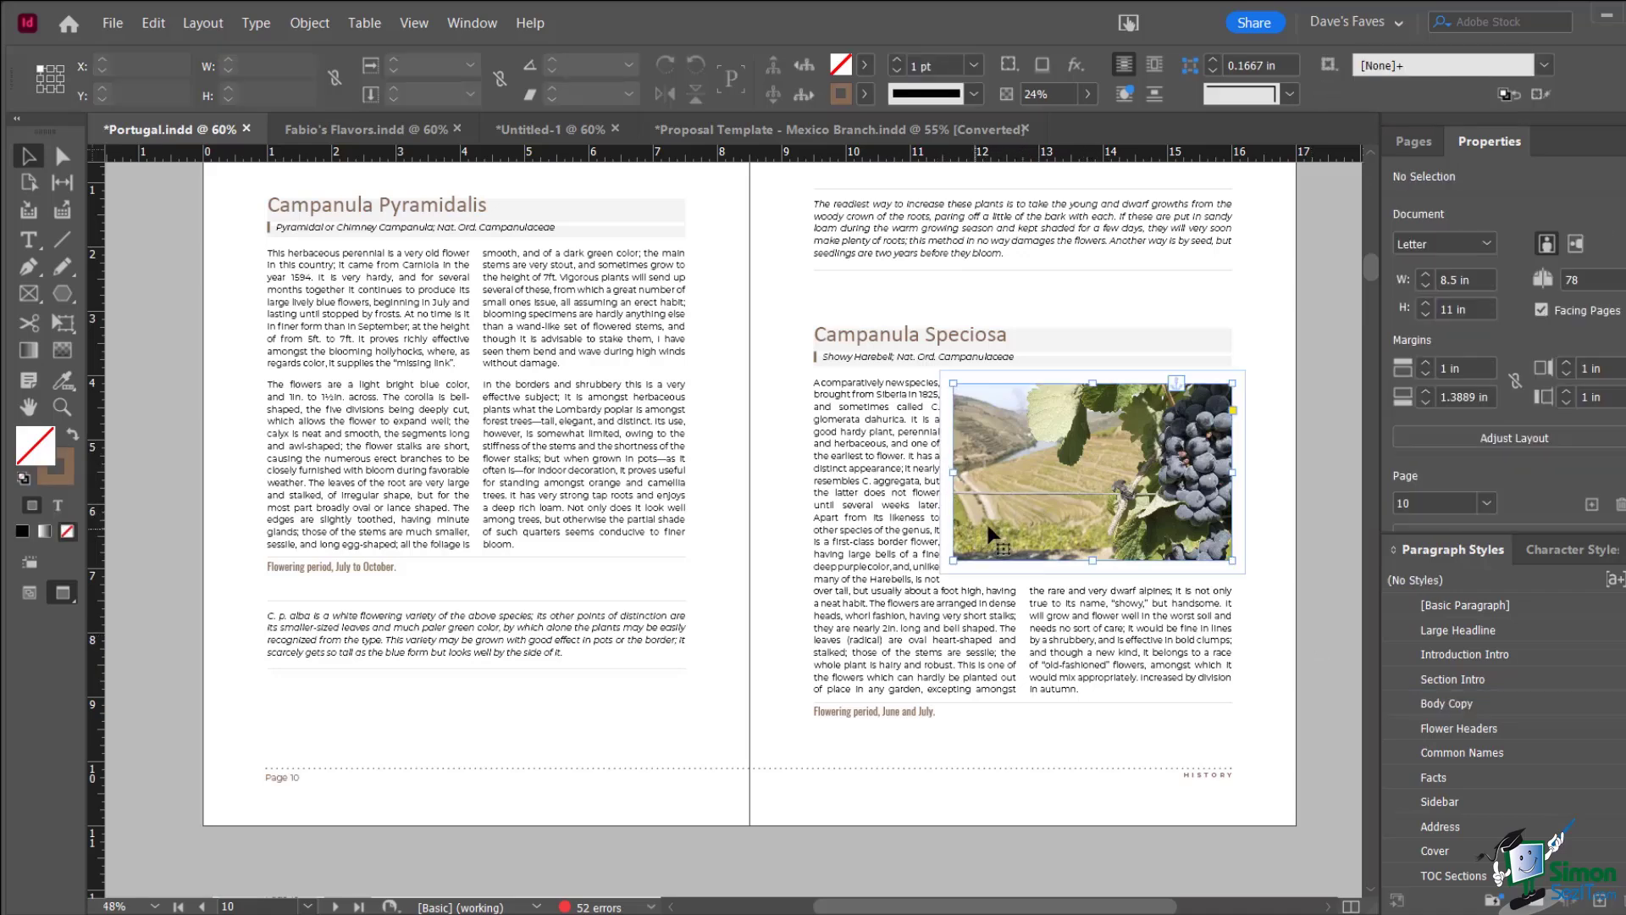
left_click(1089, 468)
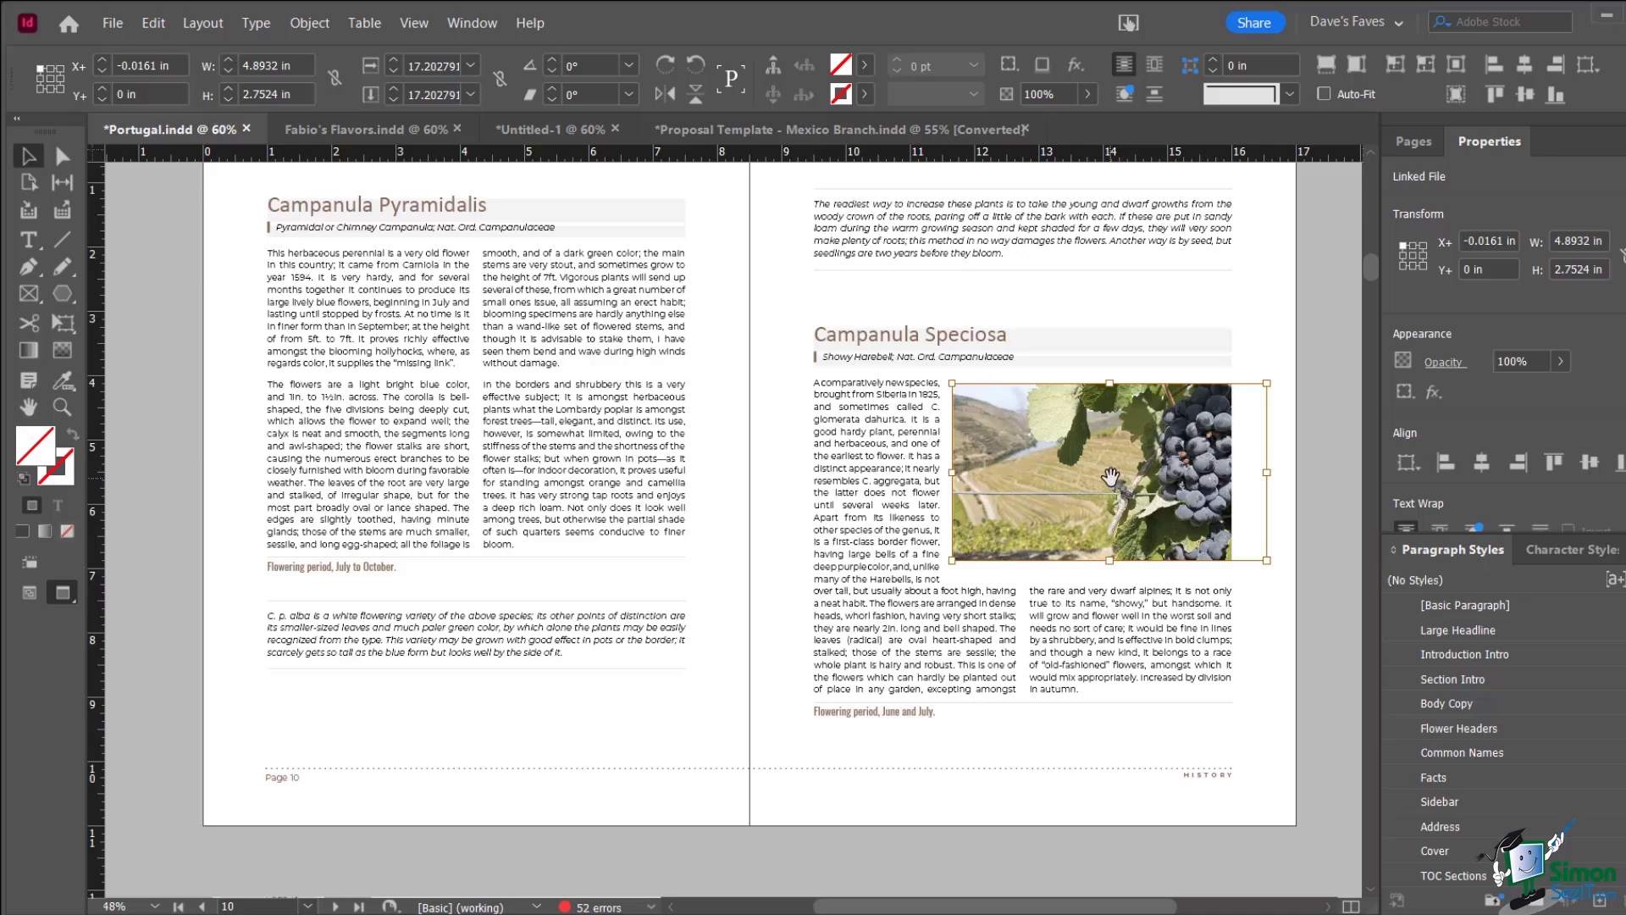
left_click_drag(1109, 477, 1081, 485)
left_click(1323, 666)
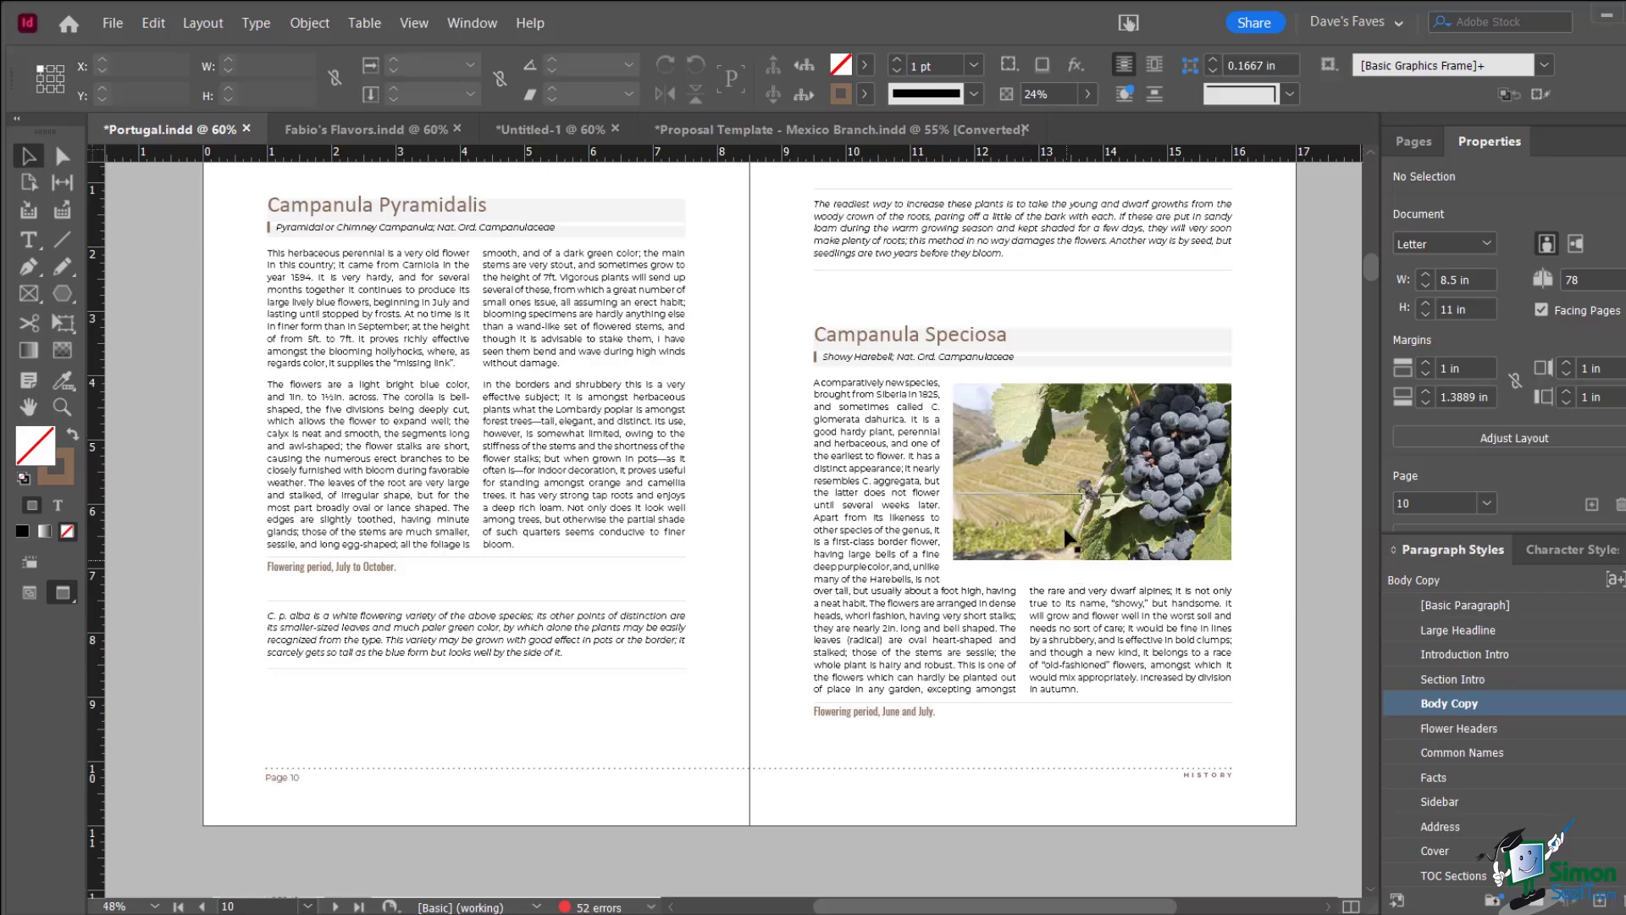
Crop the vineyard photo by raising its frame's bottom edge to a height of about 2.39 in
left_click(1027, 540)
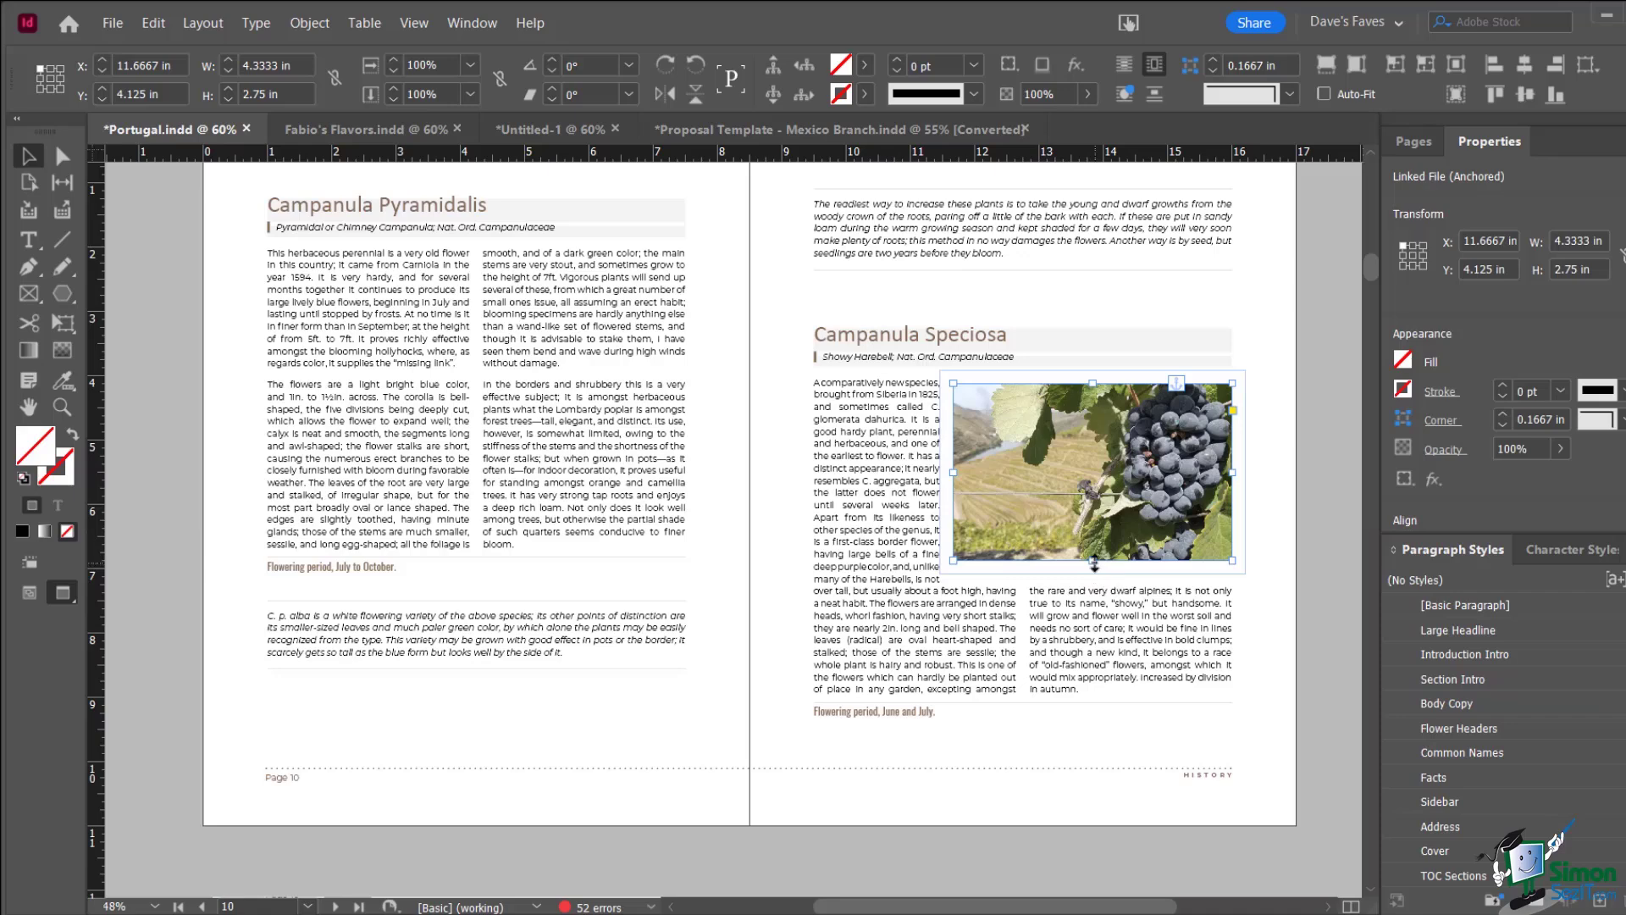
left_click_drag(1094, 563, 1093, 535)
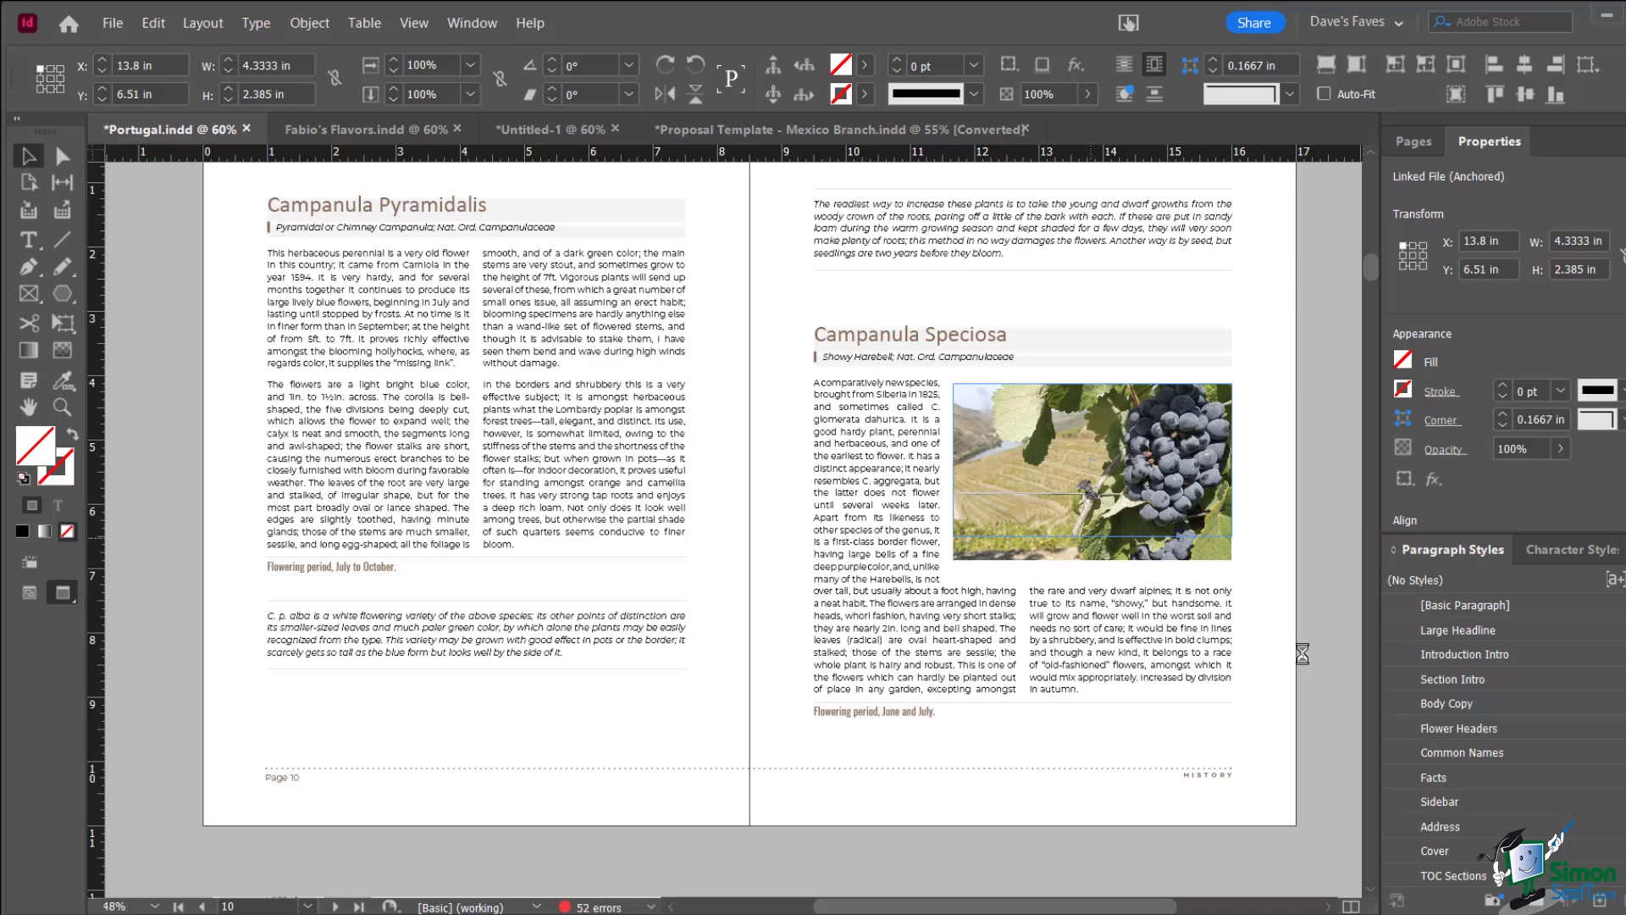
Turn on Auto-Fit for the vineyard photo frame and shrink the frame to about 3.35 × 1.66 in
left_click(1301, 578)
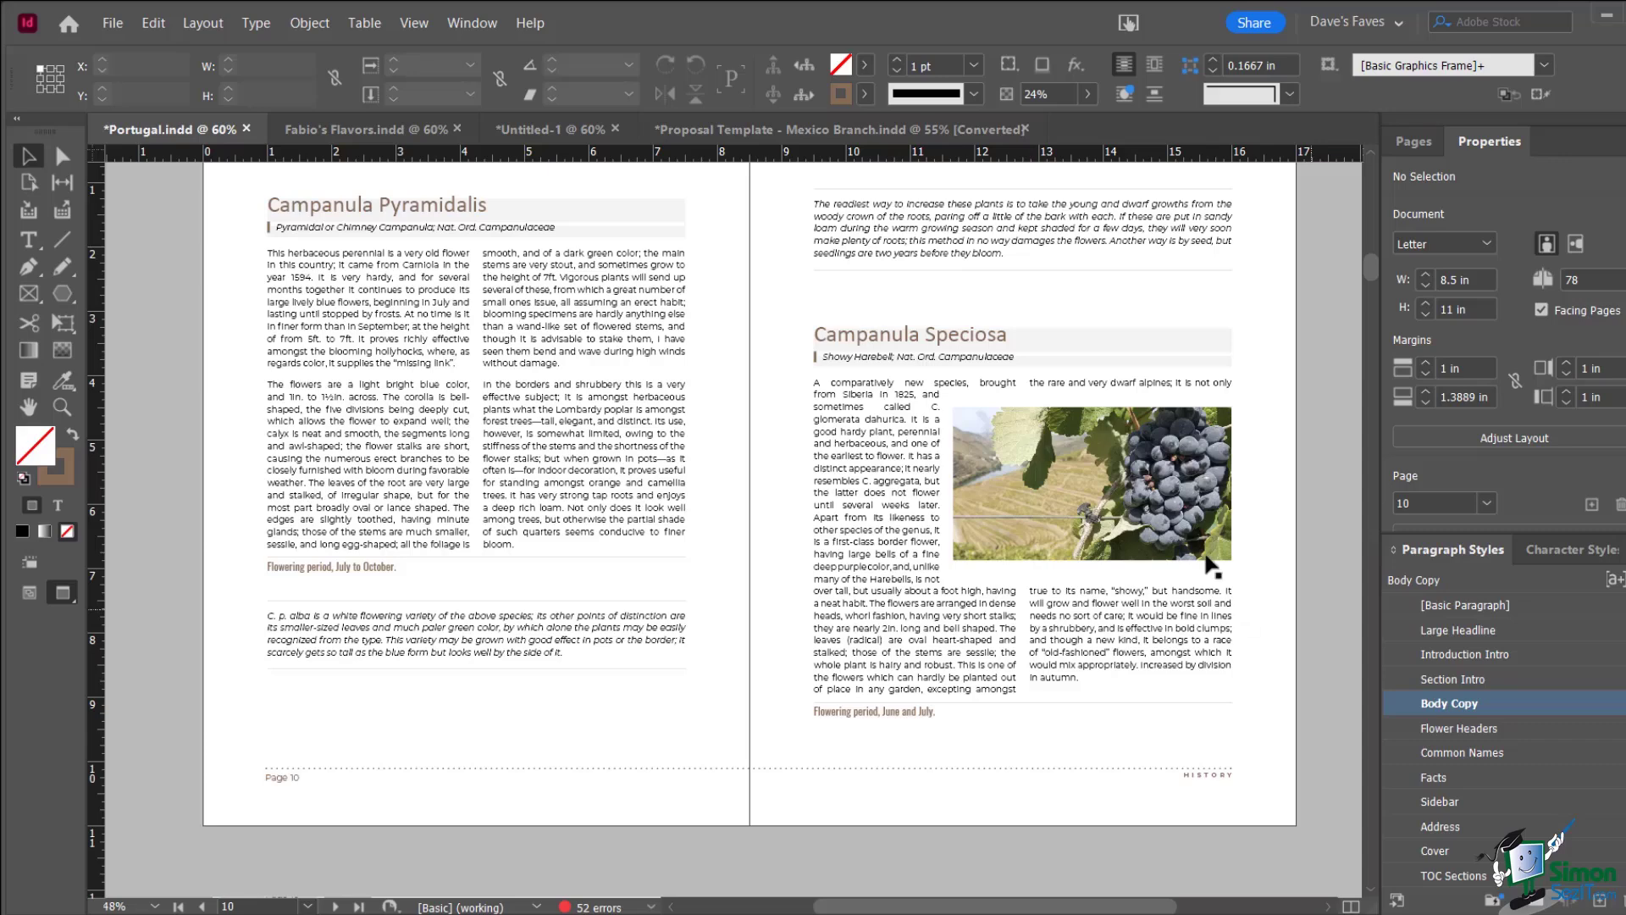
left_click(1075, 493)
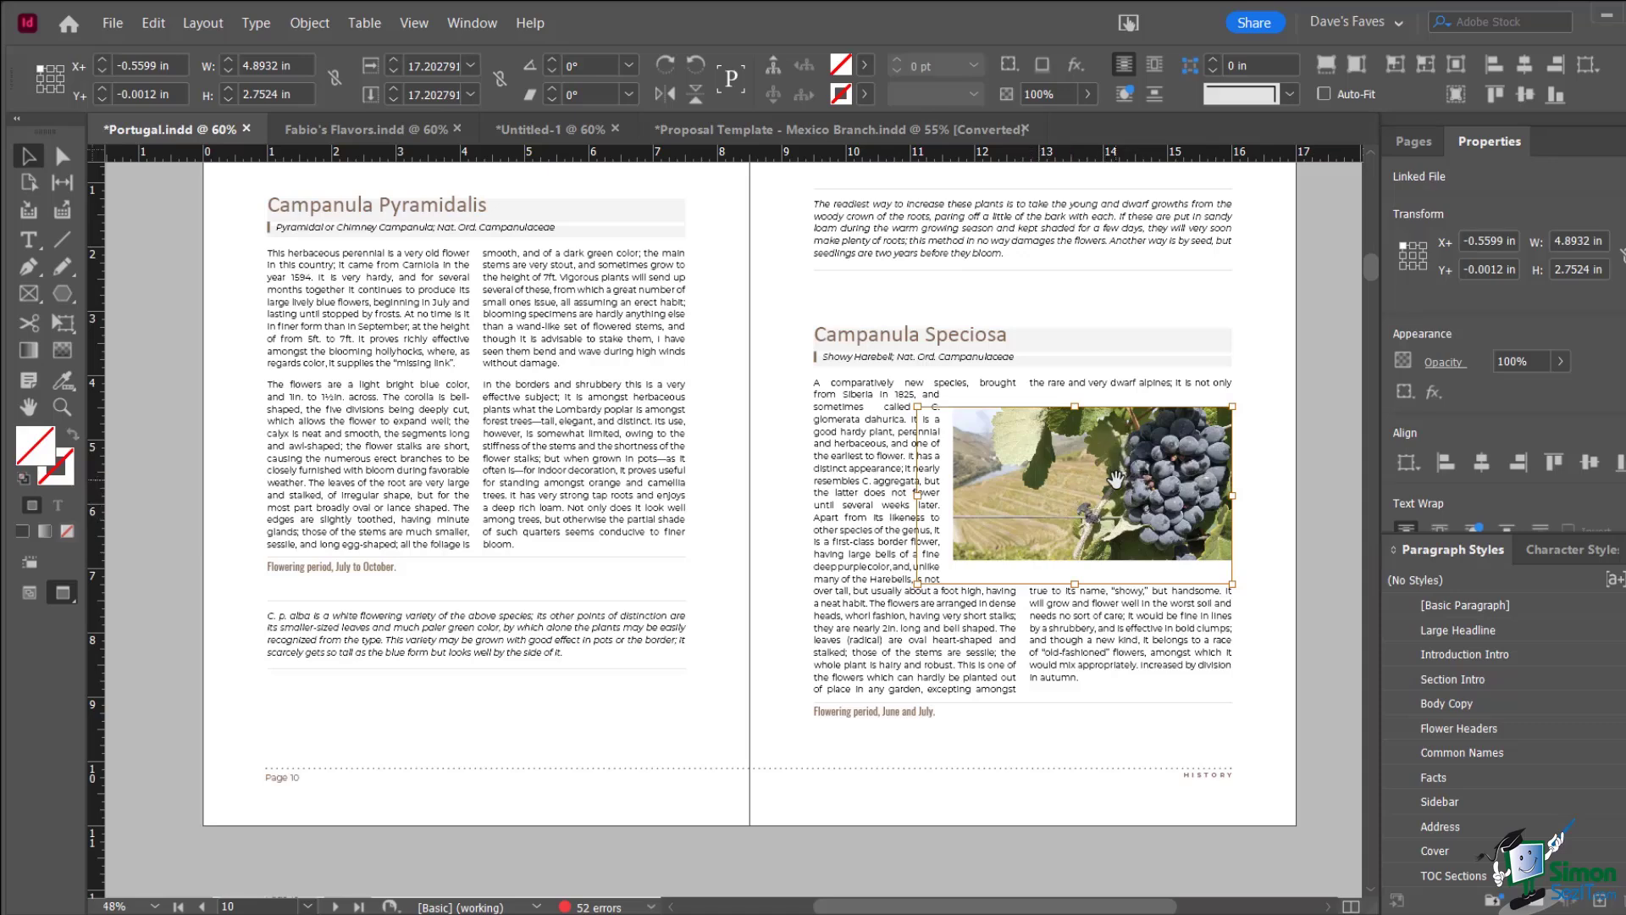
left_click(1326, 511)
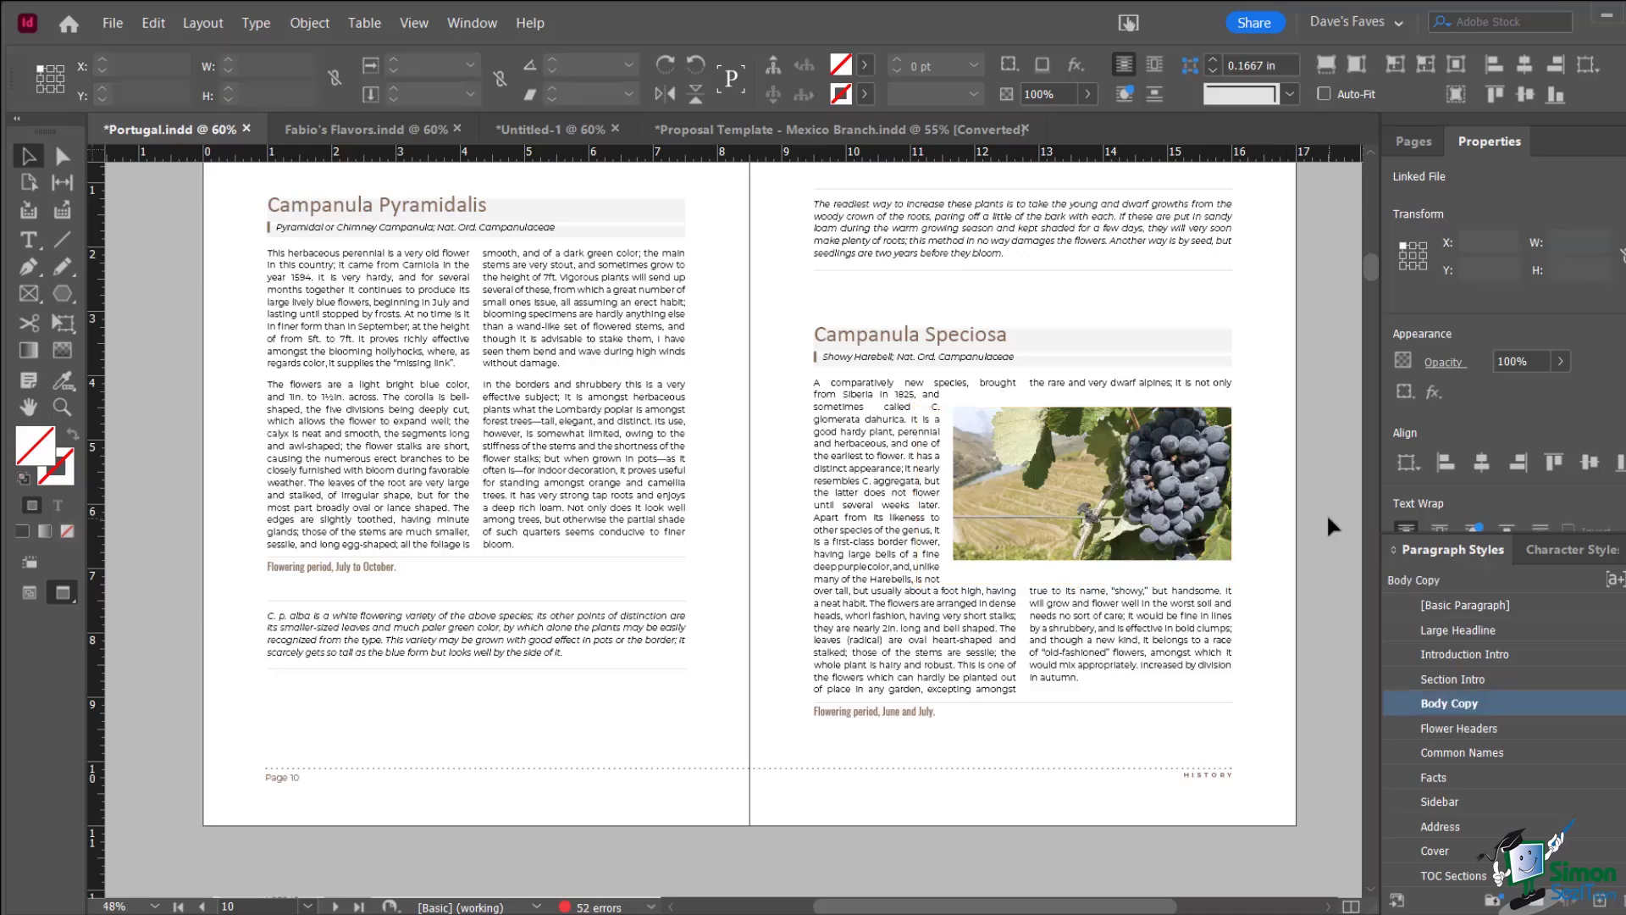
left_click(1001, 529)
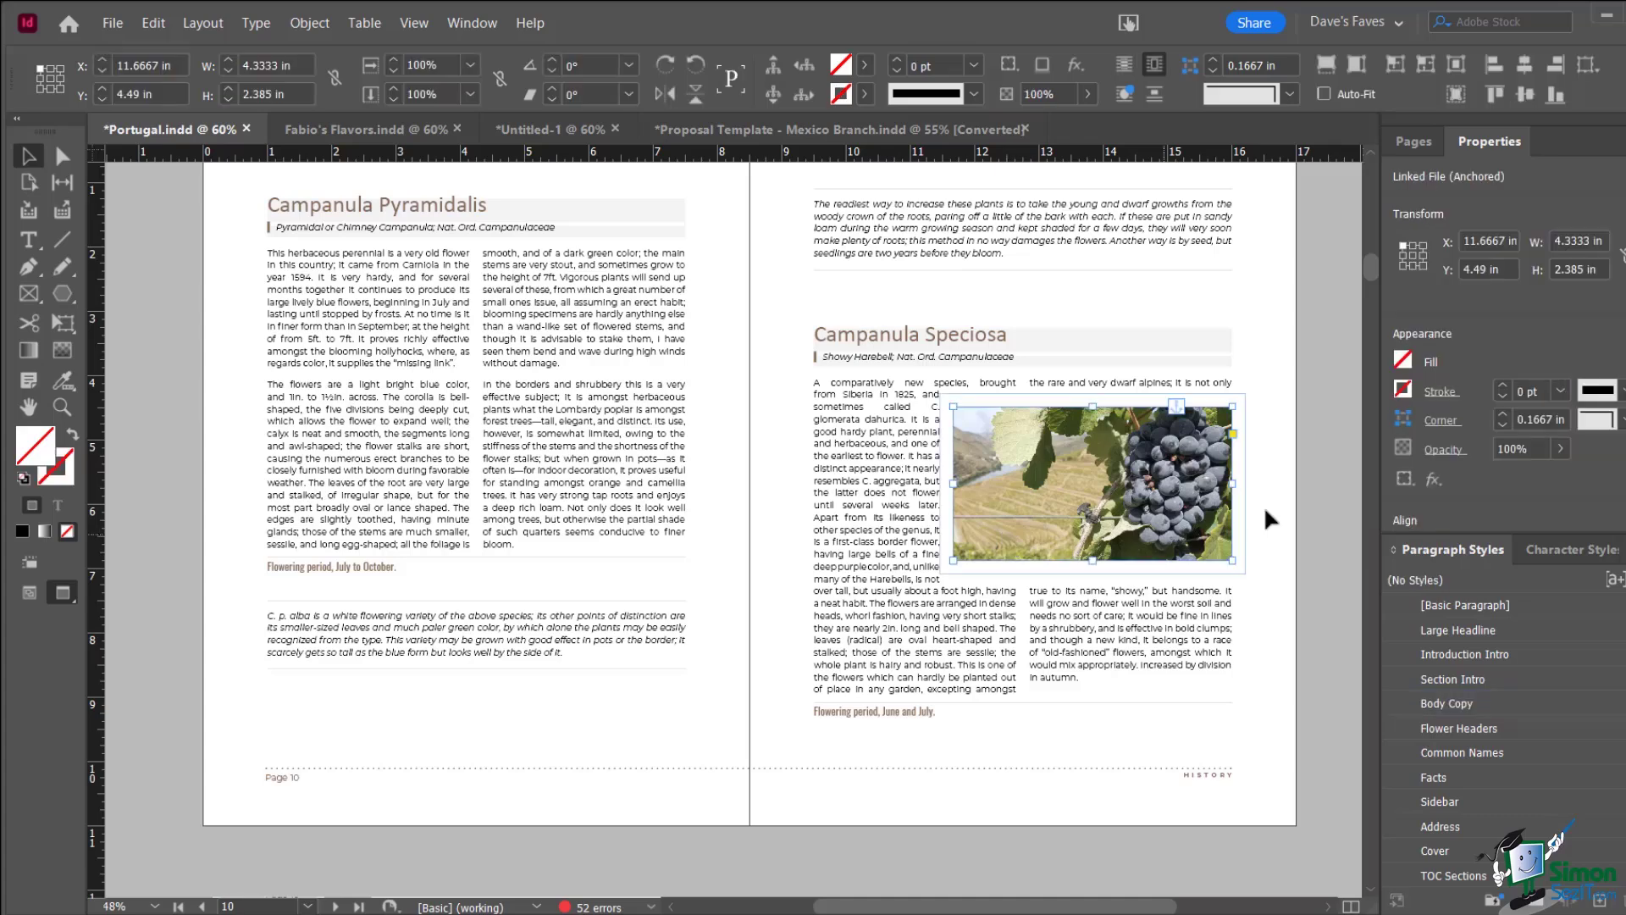
left_click(1323, 94)
left_click_drag(953, 559, 1015, 513)
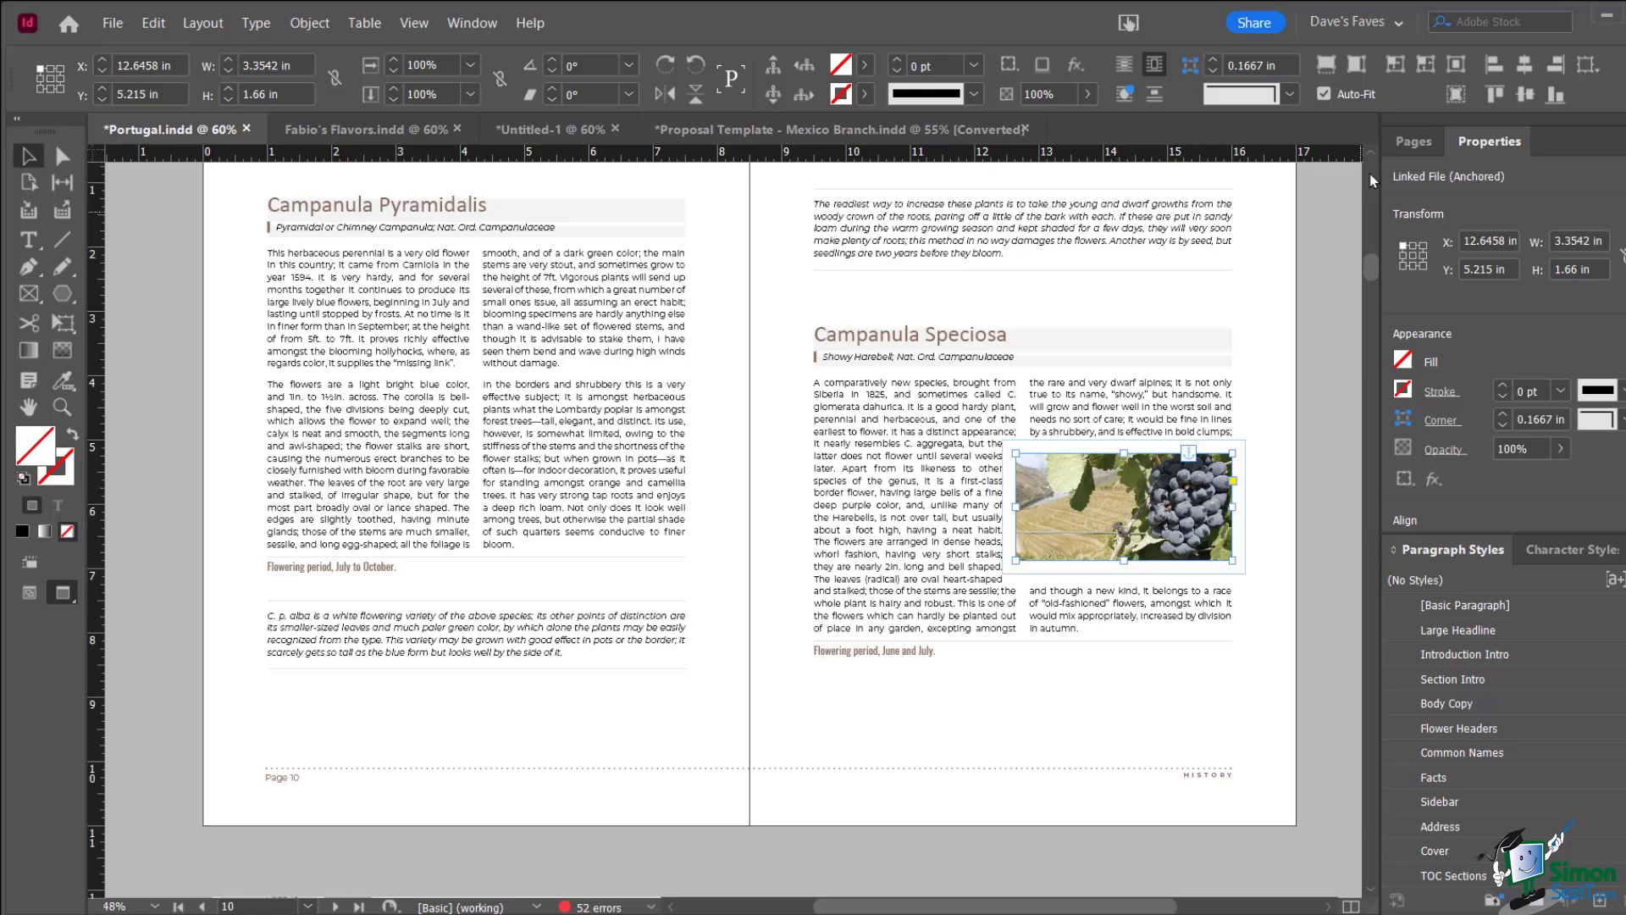
Toggle the vineyard photo frame's Auto-Fit option, enlarge the frame from its lower-left corner, and deselect it
left_click(1324, 94)
left_click(1324, 94)
left_click_drag(1017, 562, 988, 602)
left_click(1313, 617)
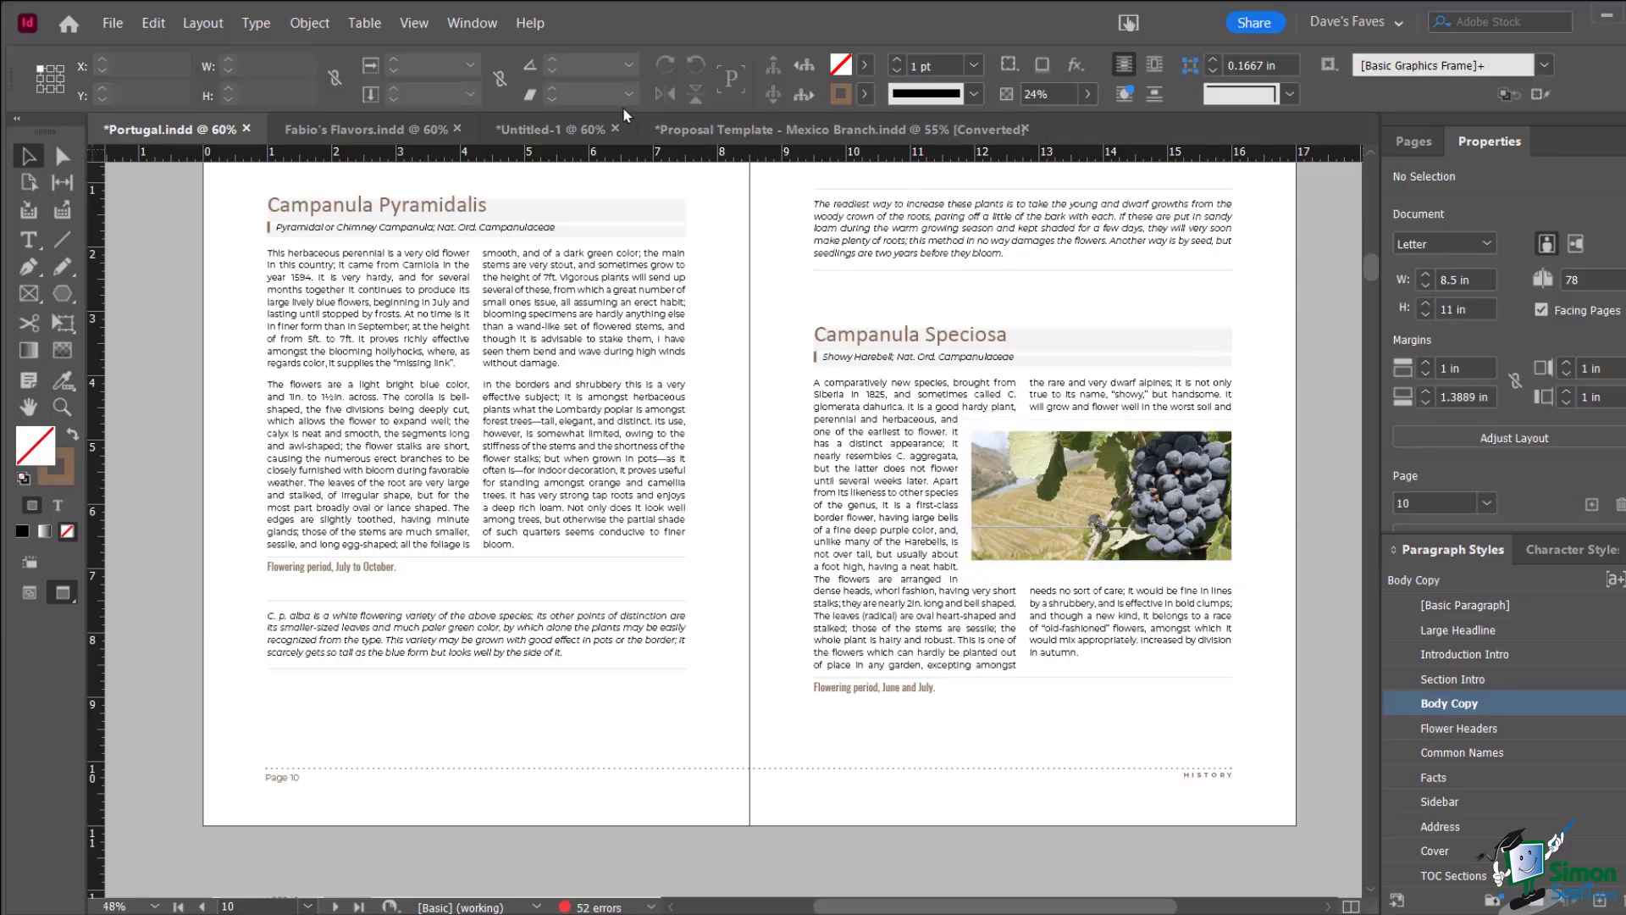
Switch to the Untitled-1 document with the Fabio's Flavors heading
left_click(367, 129)
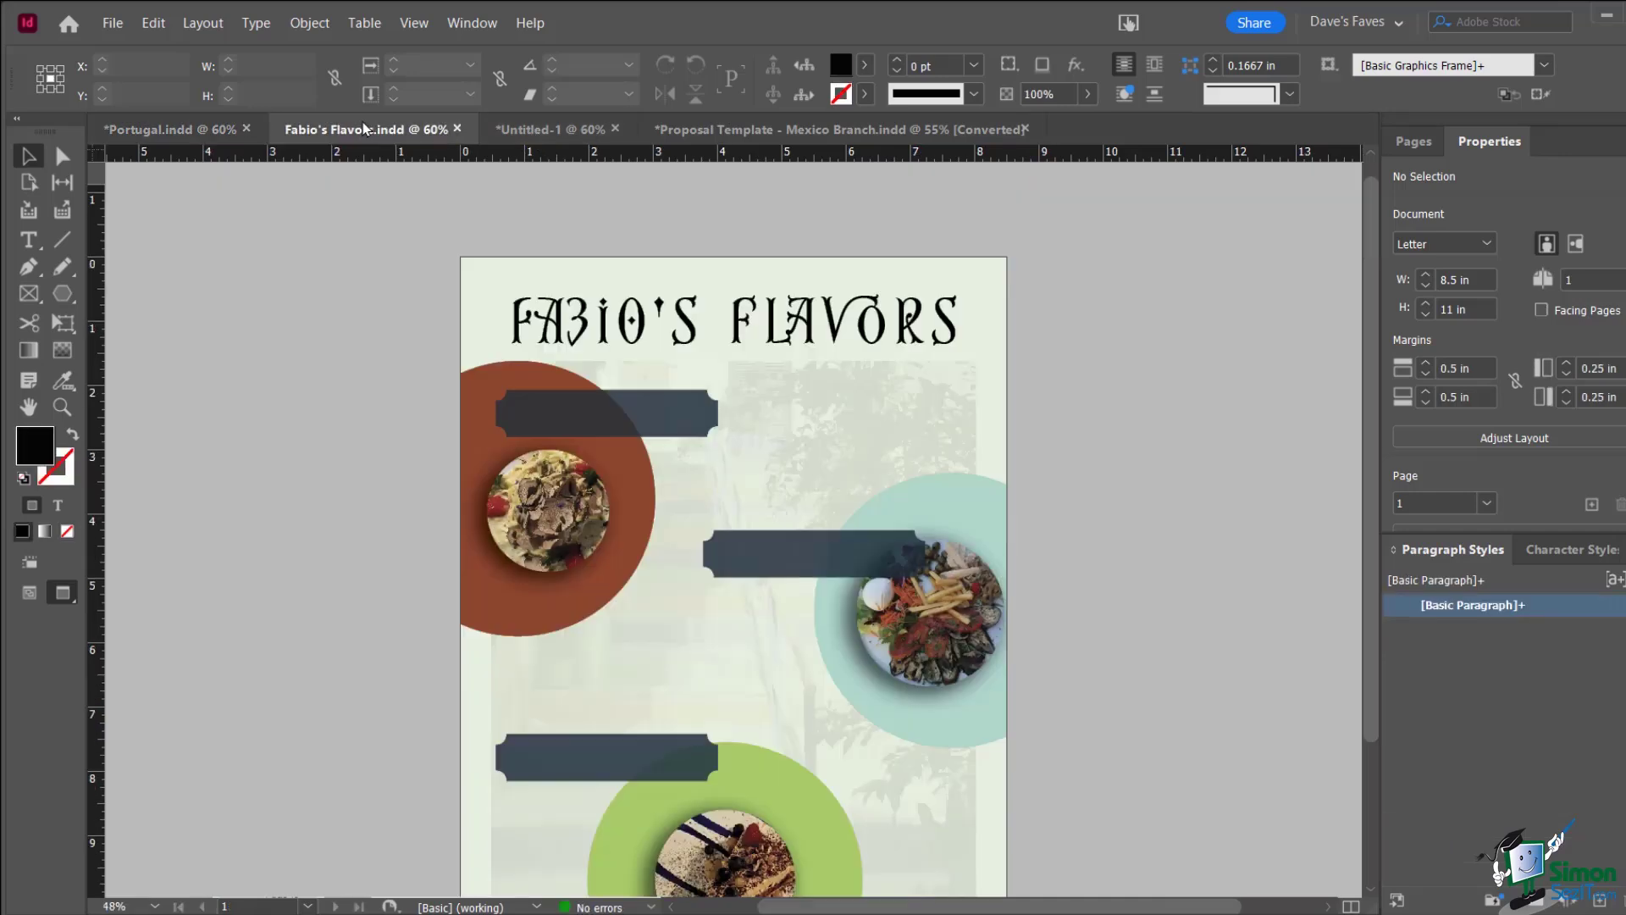
left_click(551, 129)
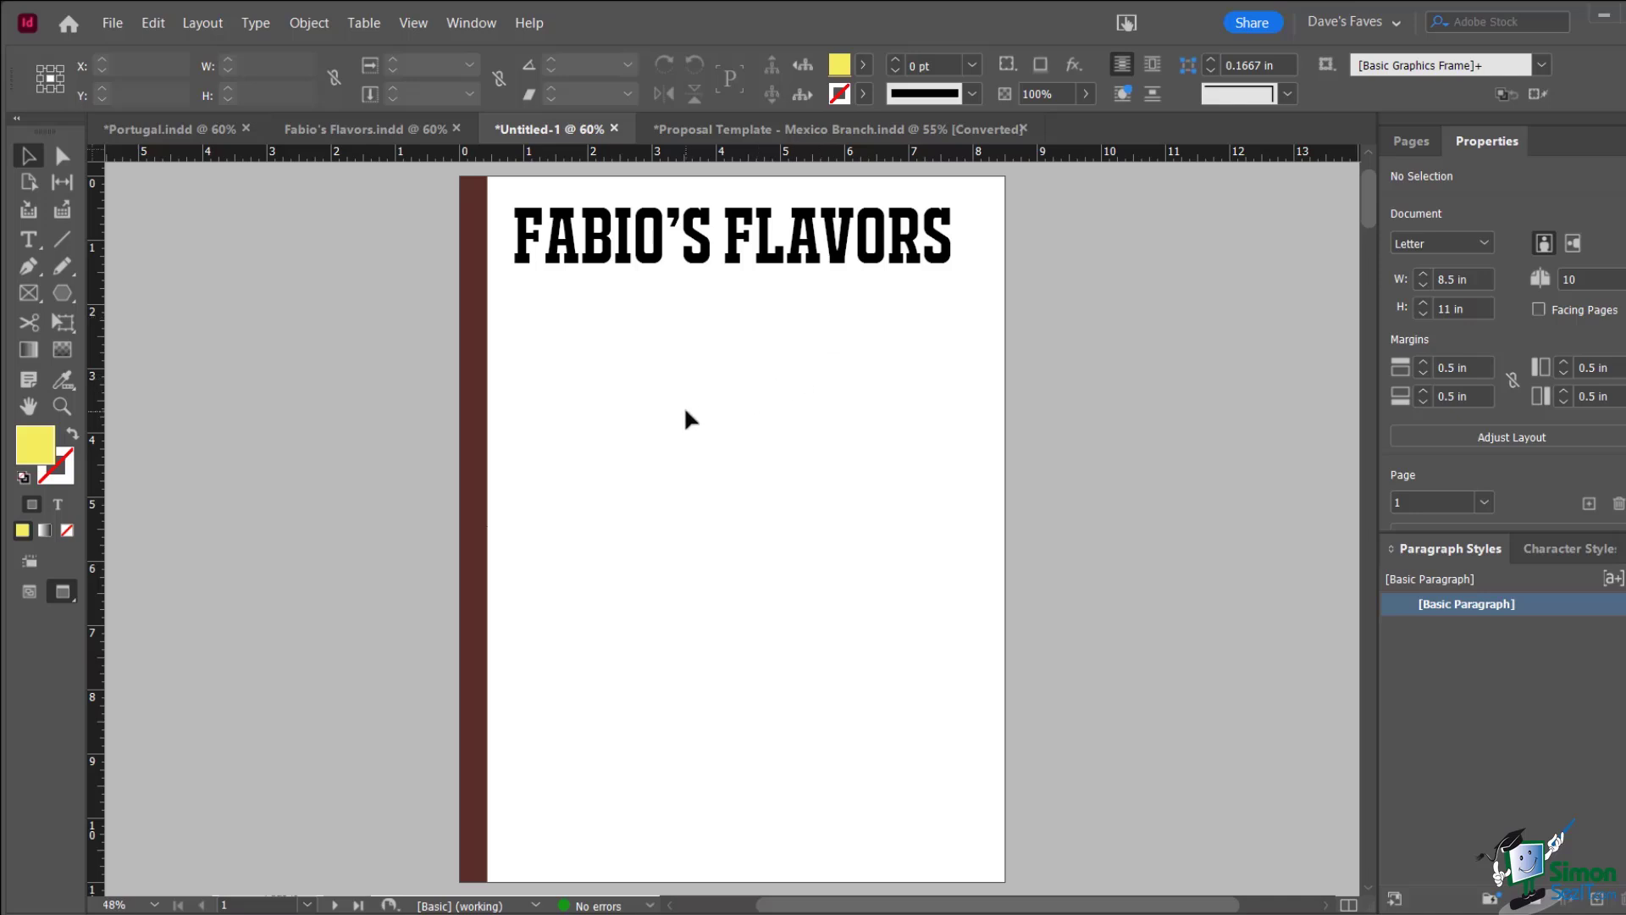
left_click(108, 26)
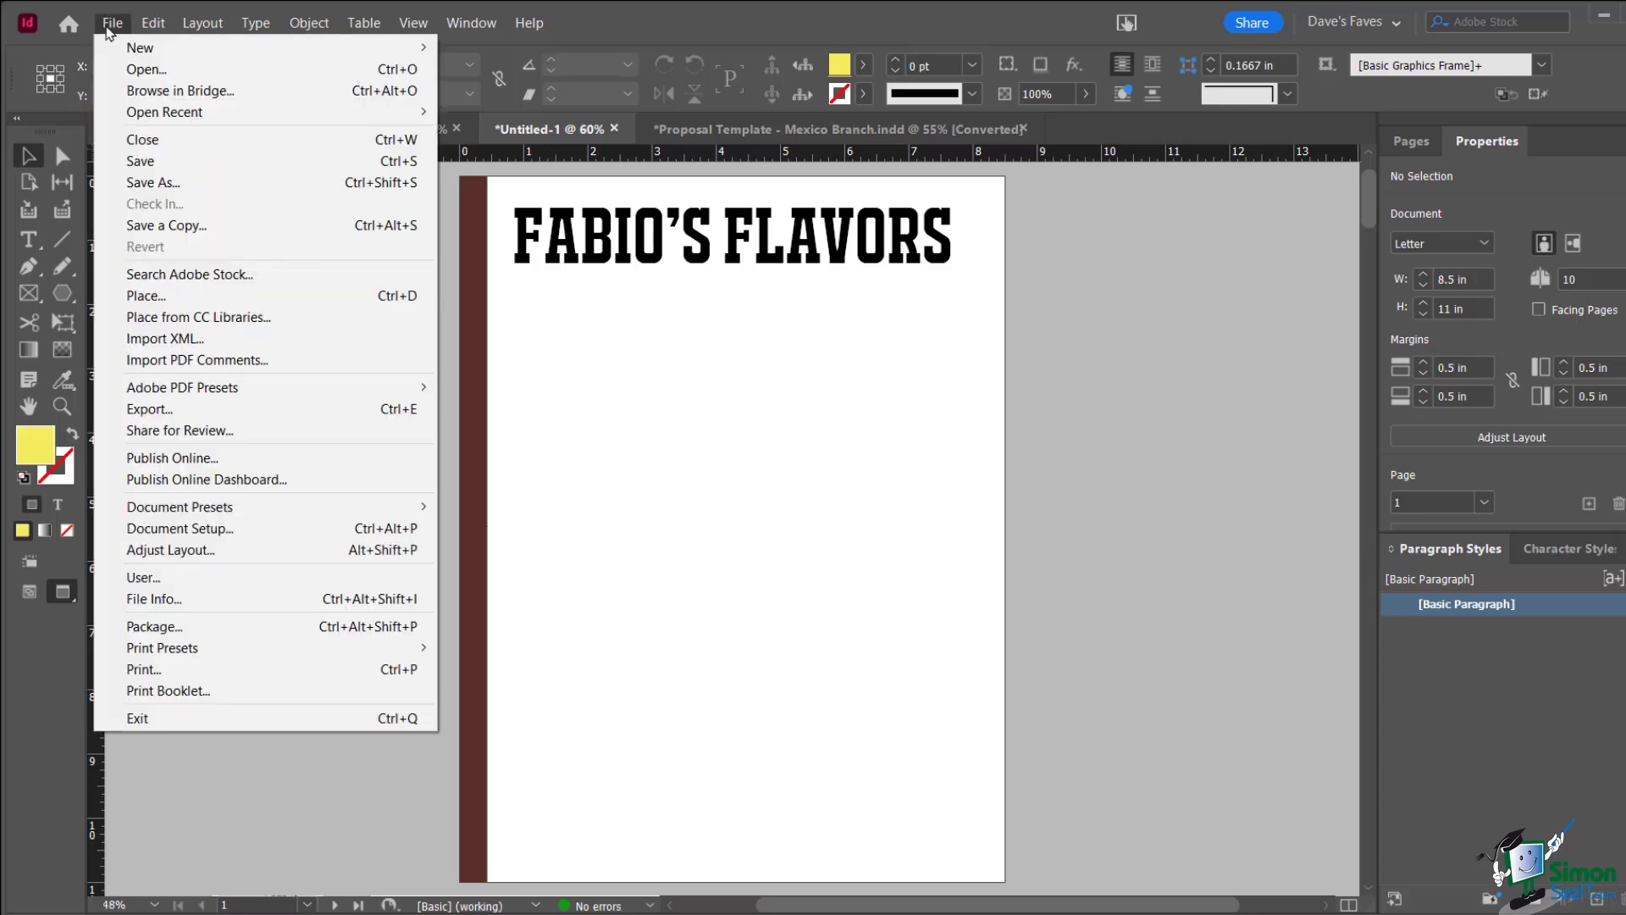
left_click(167, 296)
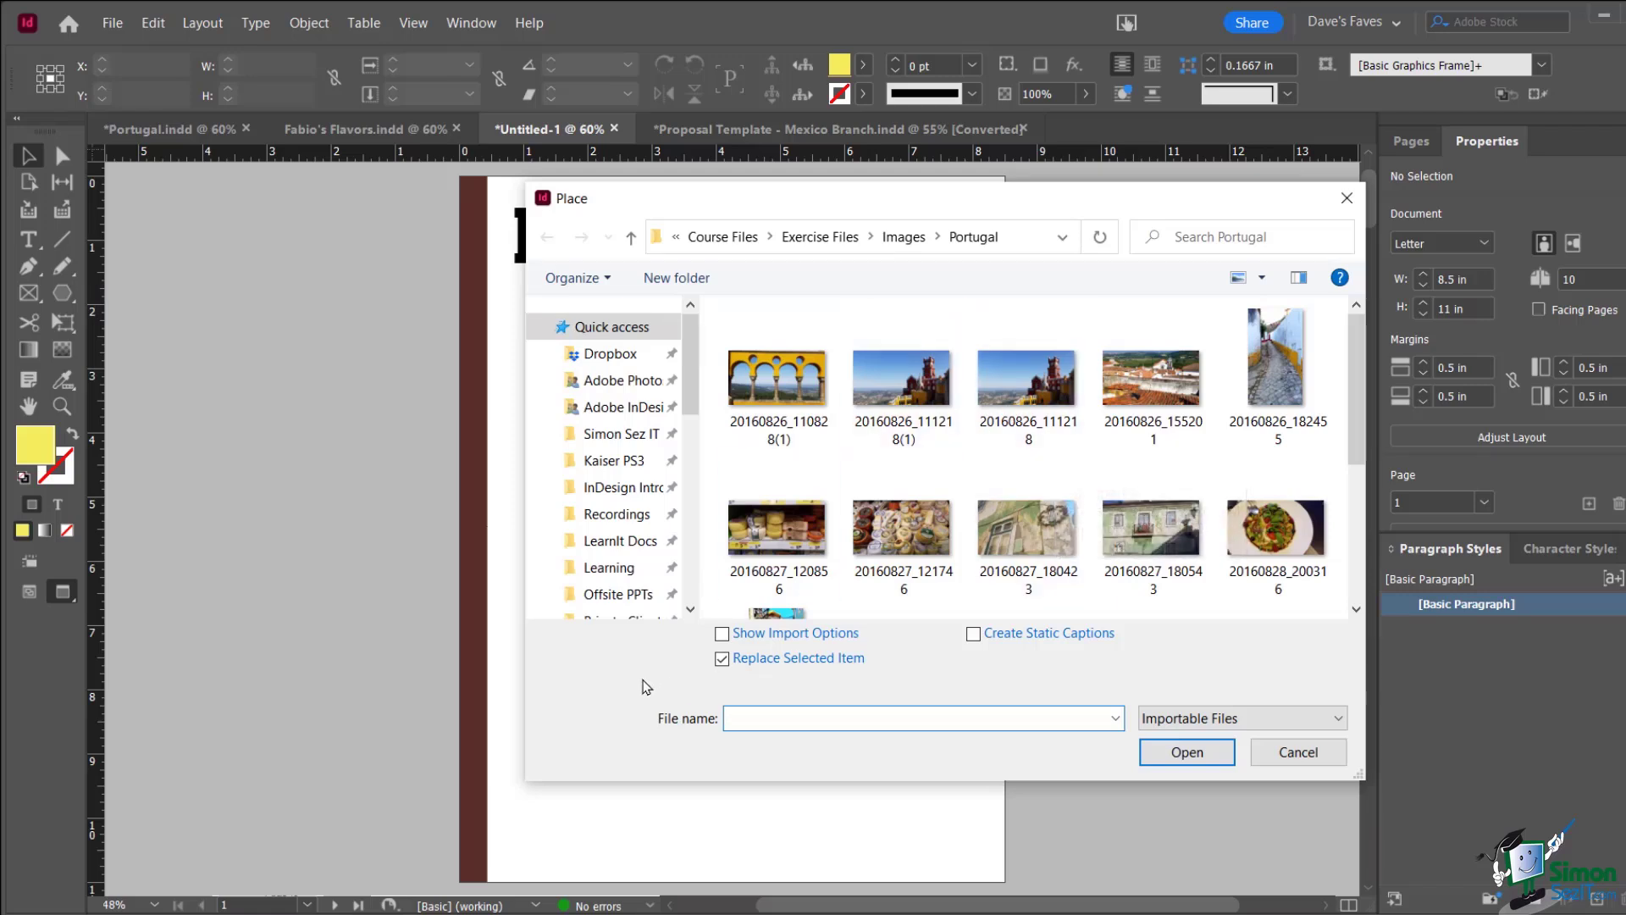
left_click(1288, 759)
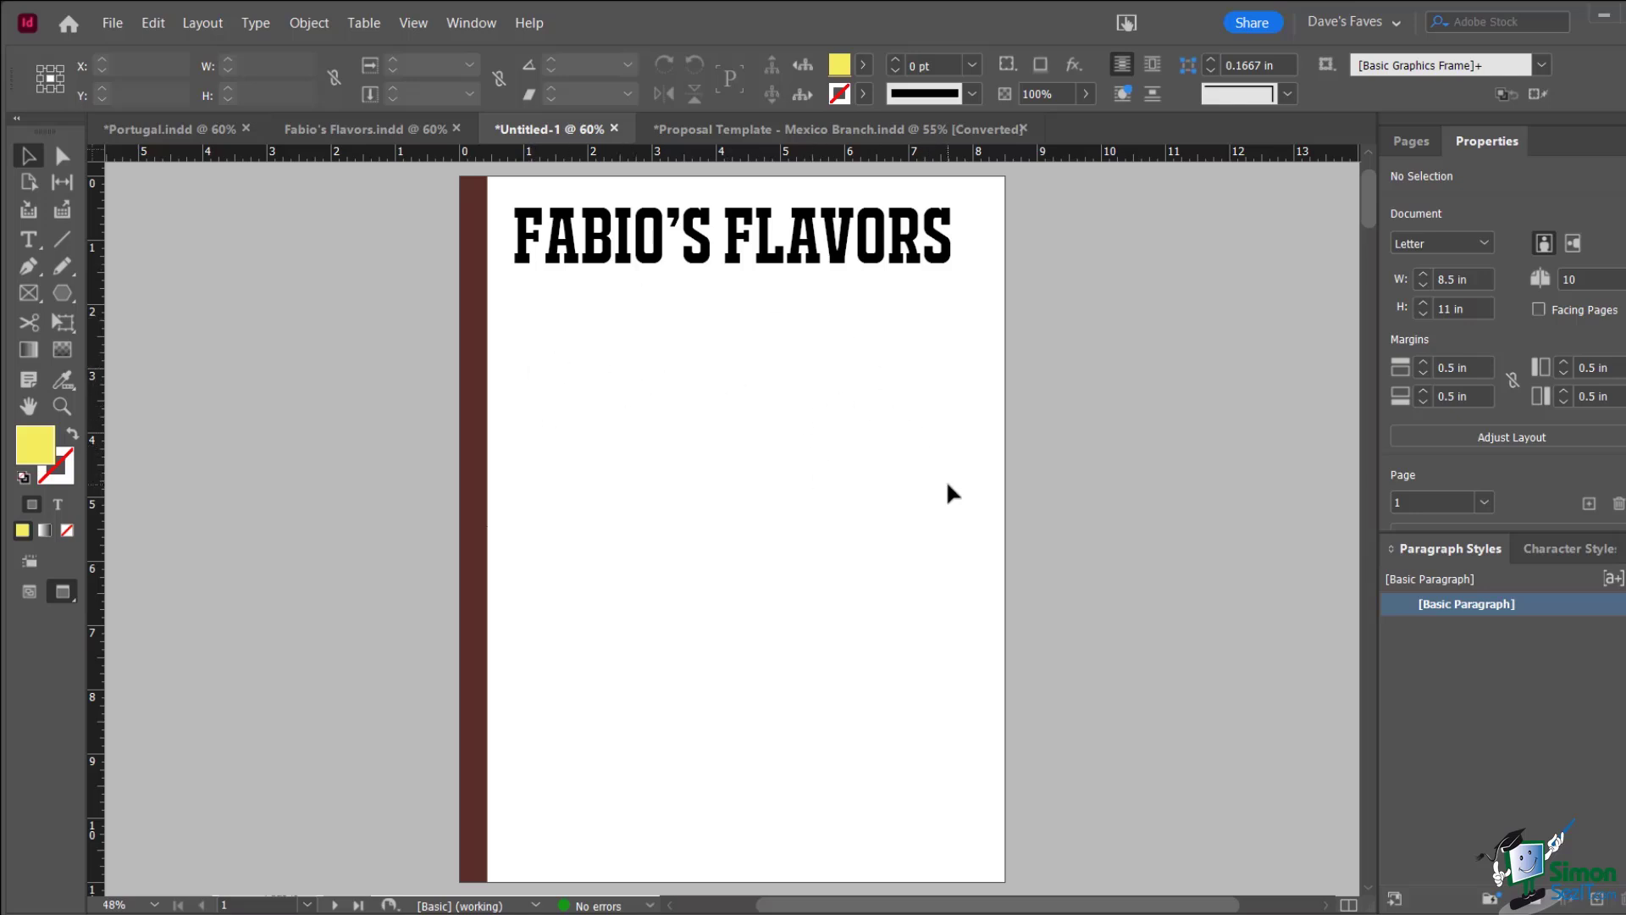
Draw an empty square frame about 2.31 in wide below the start of the heading with the Rectangle Frame tool, and deselect it
left_click(27, 297)
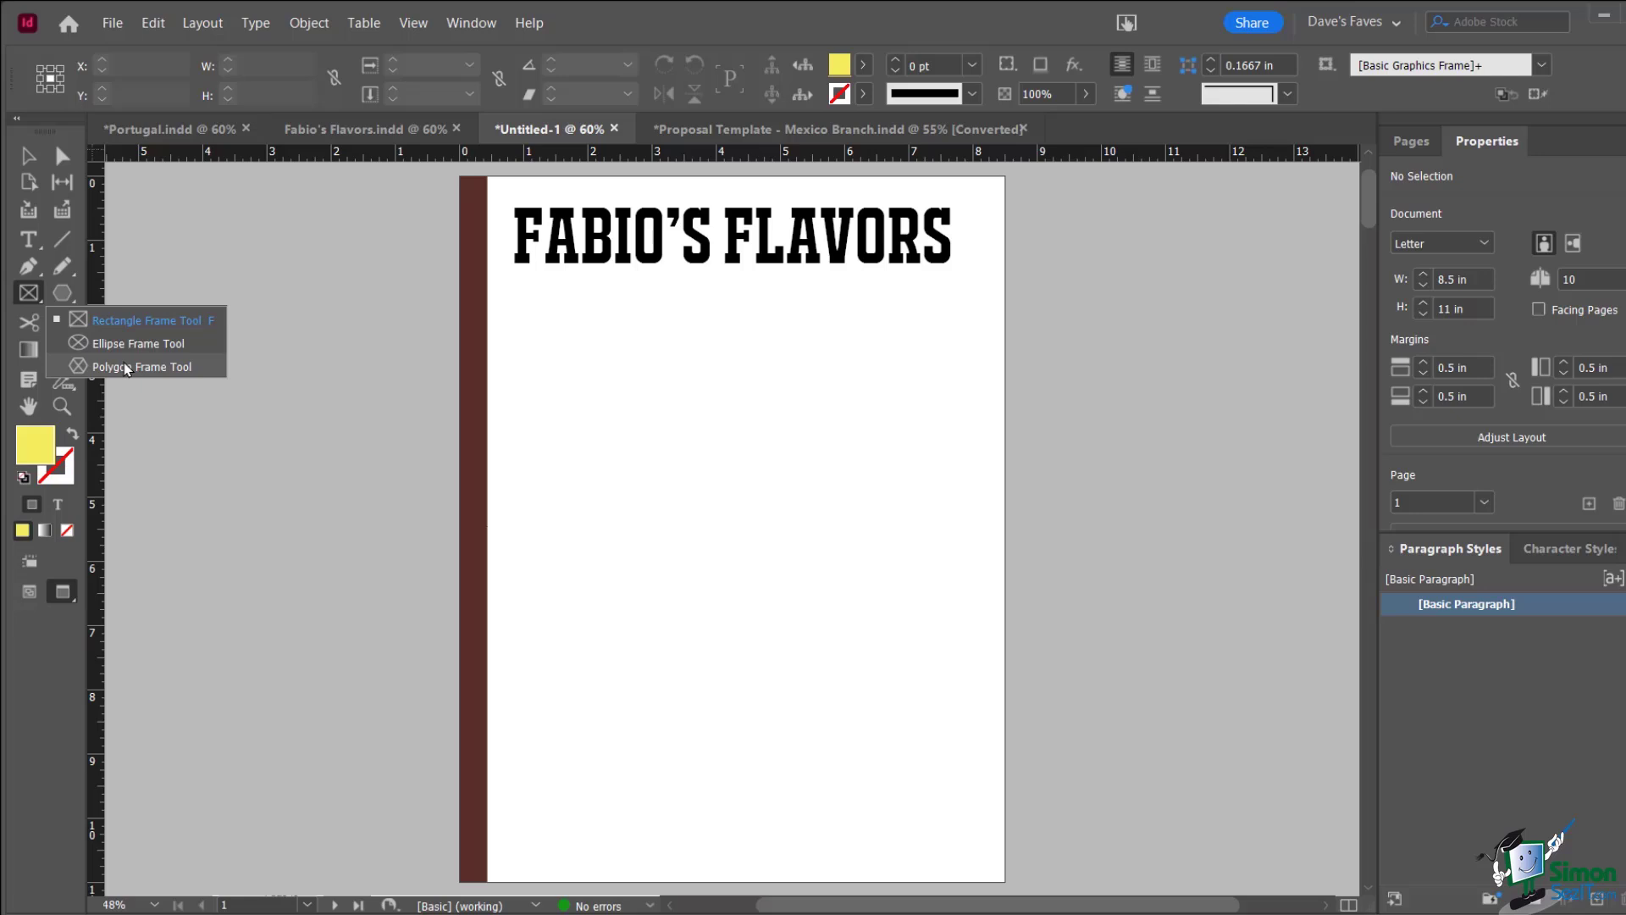
left_click(103, 317)
left_click_drag(532, 337, 680, 510)
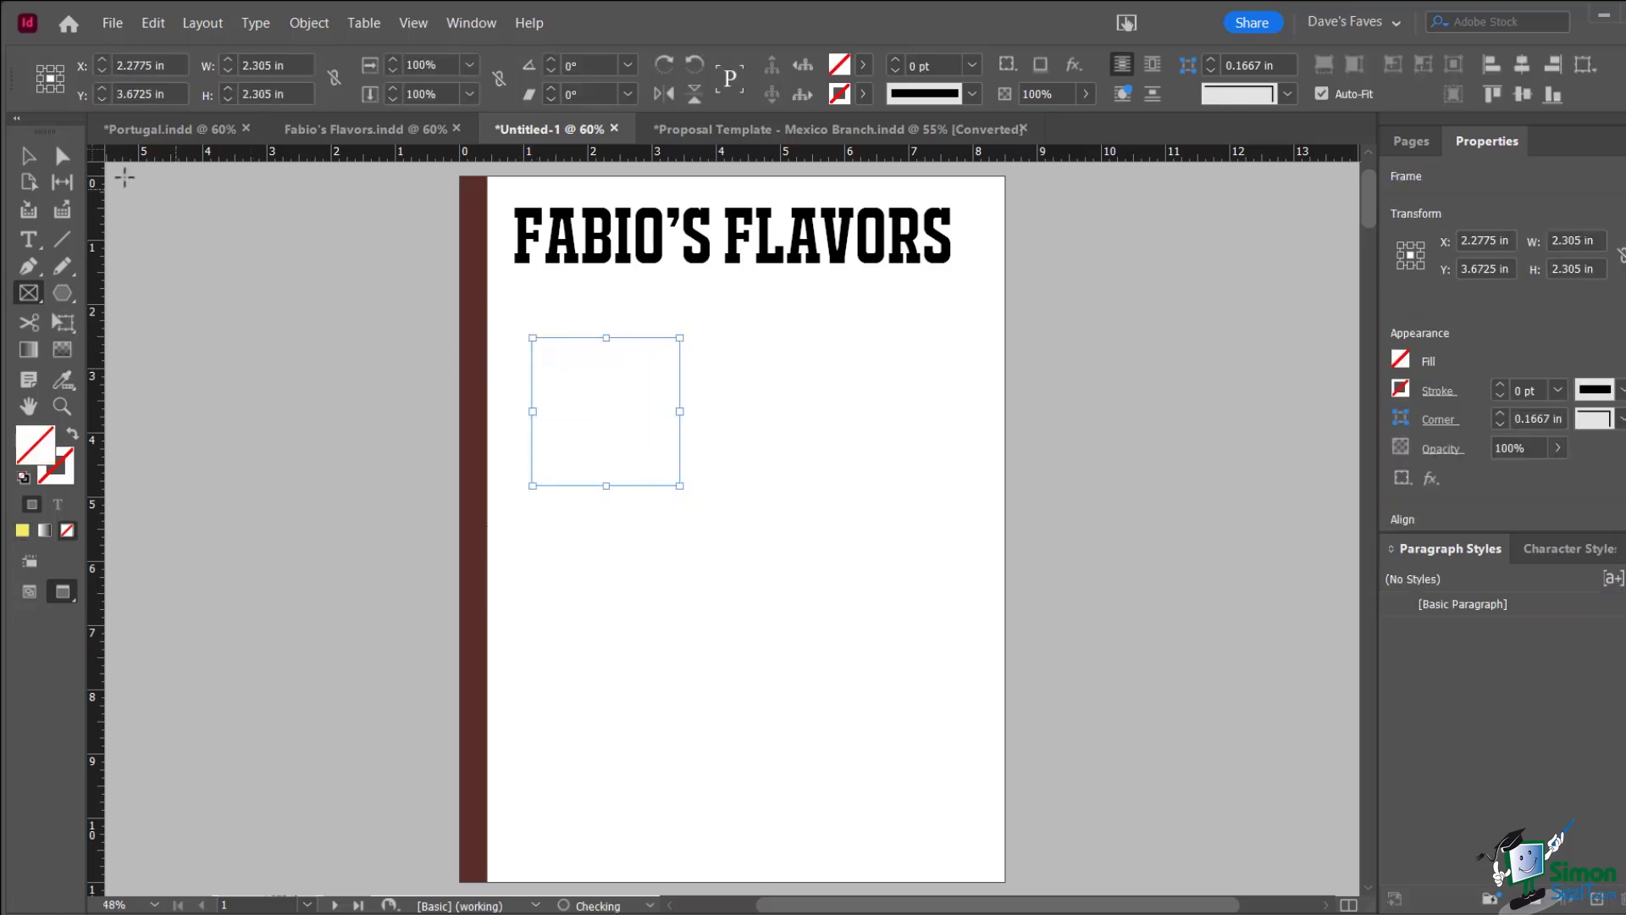
key("v")
left_click(377, 374)
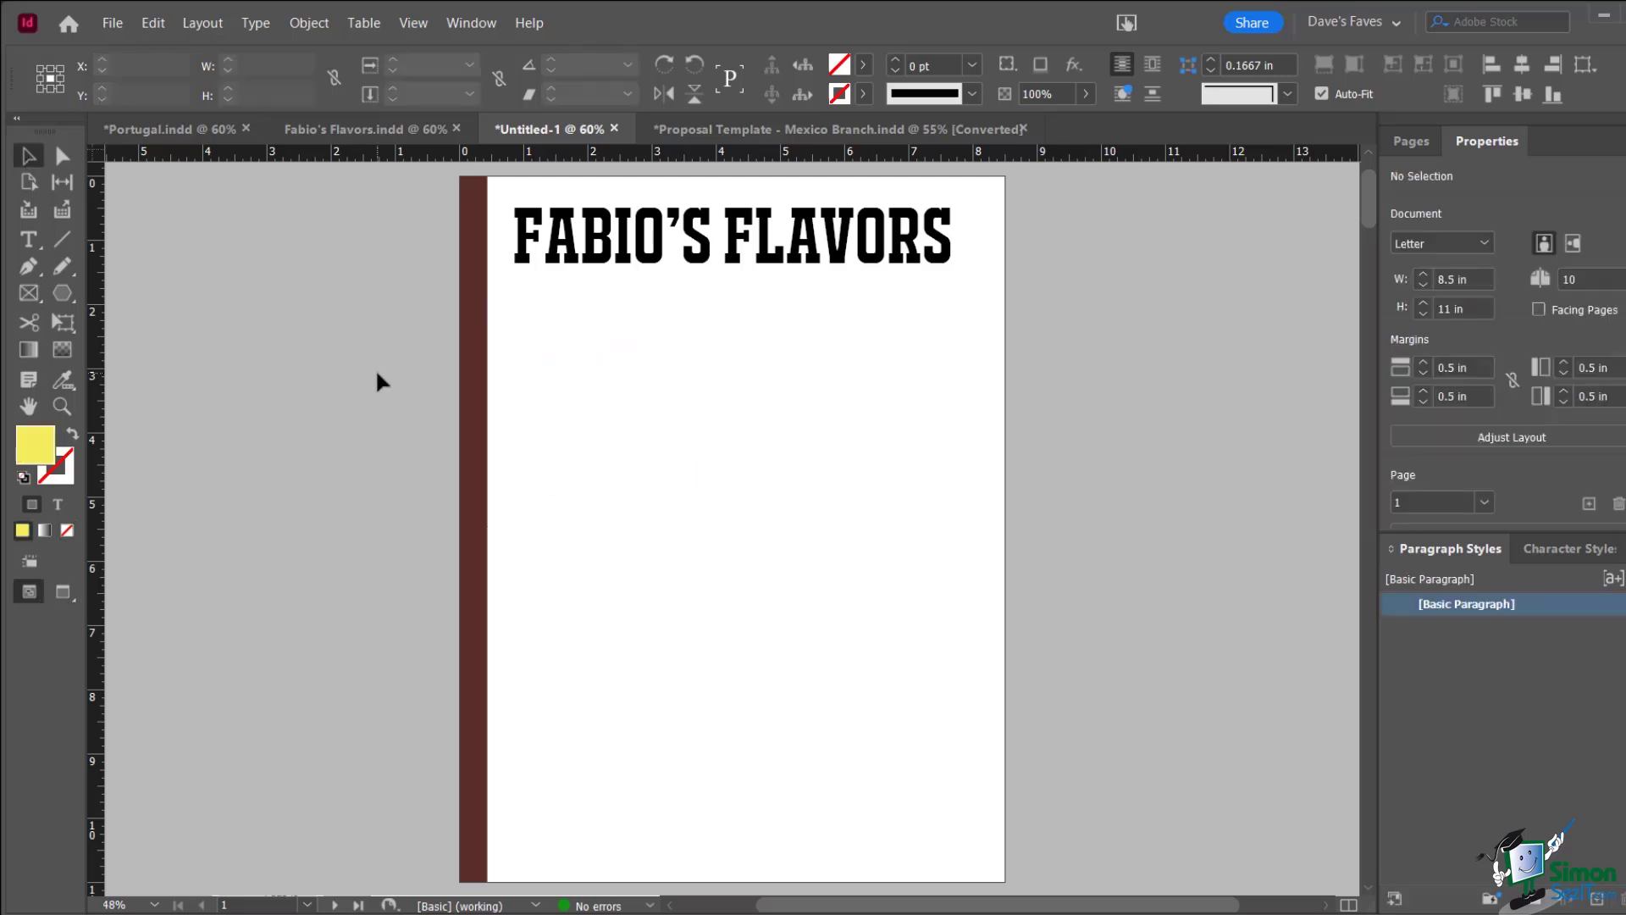
Turn off Preview mode and place the pizza photo 20160828_200316 from the Portugal images folder into the square frame
key("w")
left_click(597, 421)
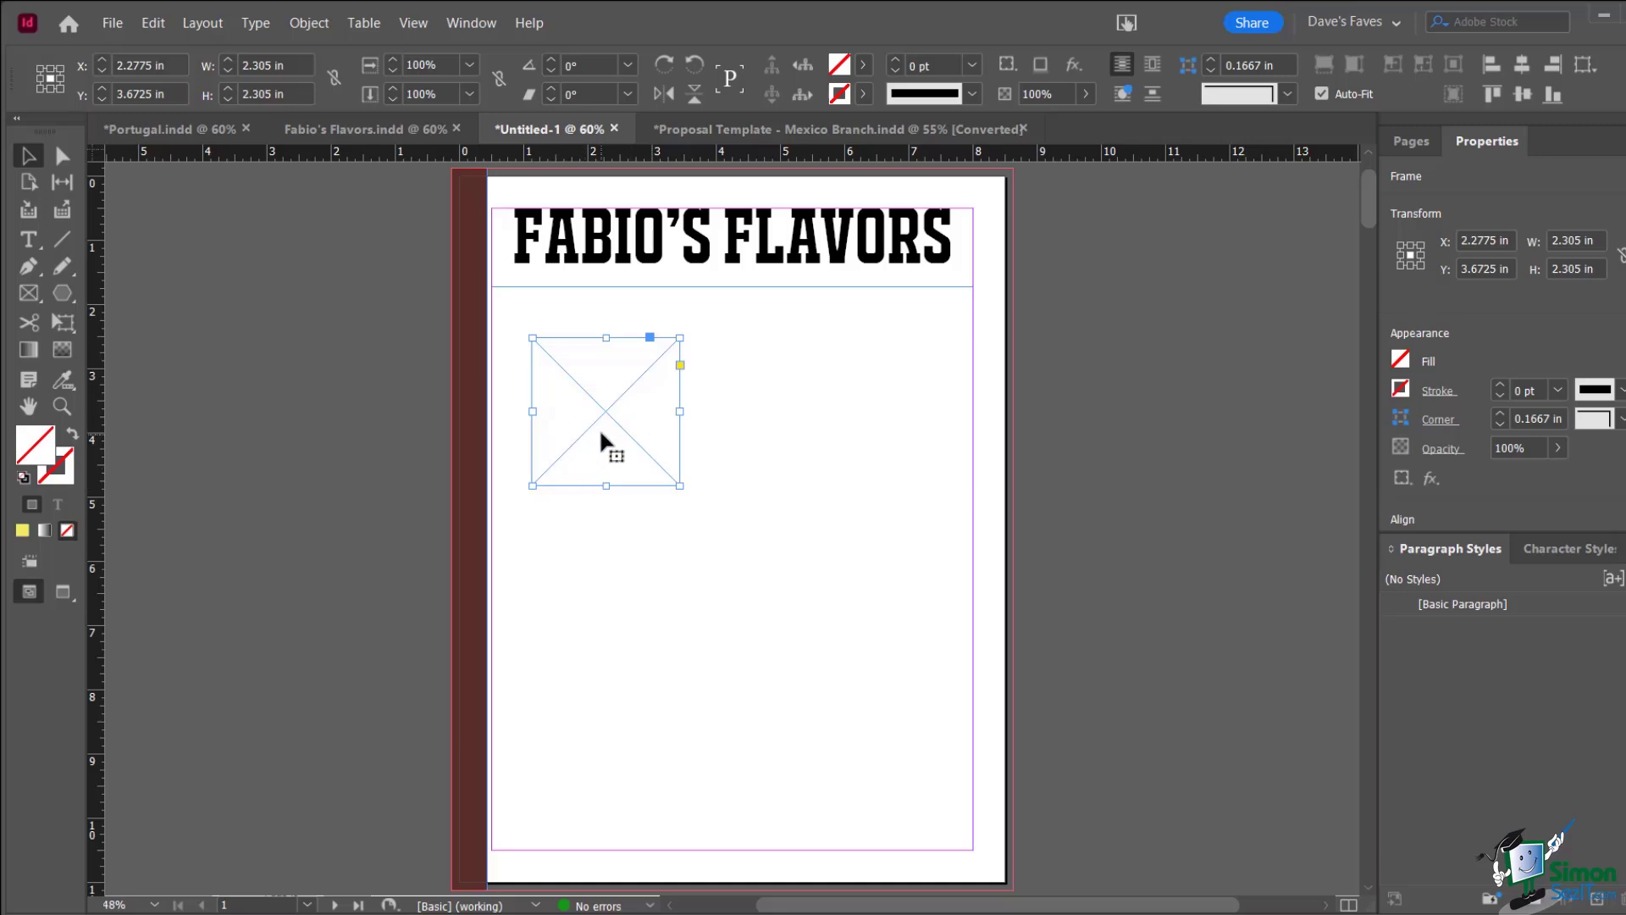
left_click(113, 25)
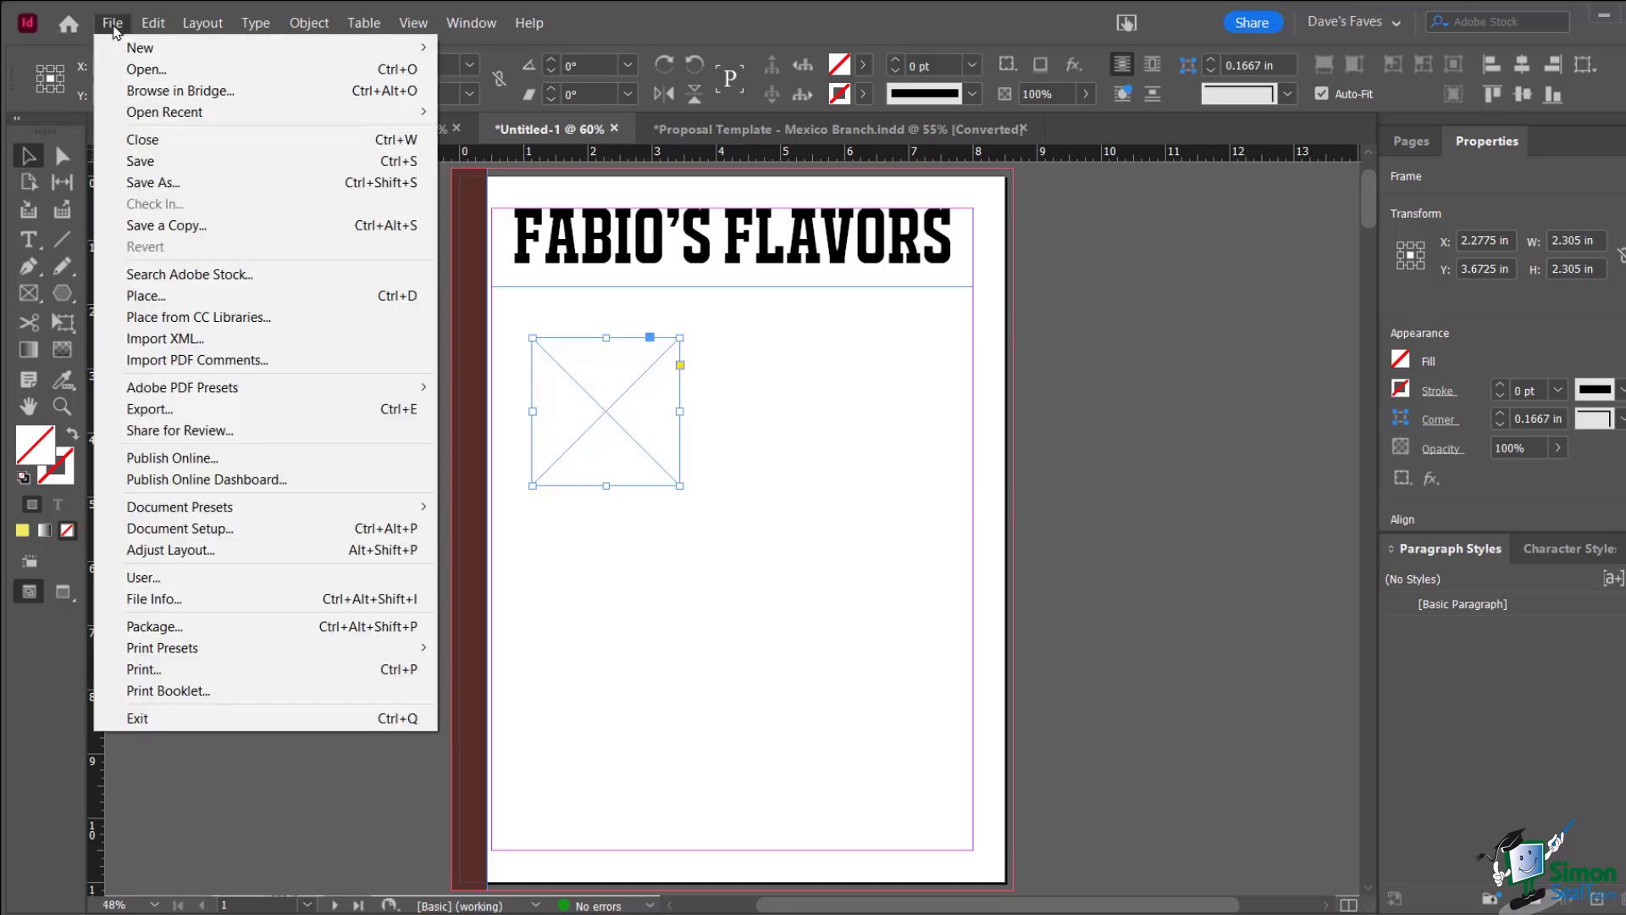
left_click(169, 298)
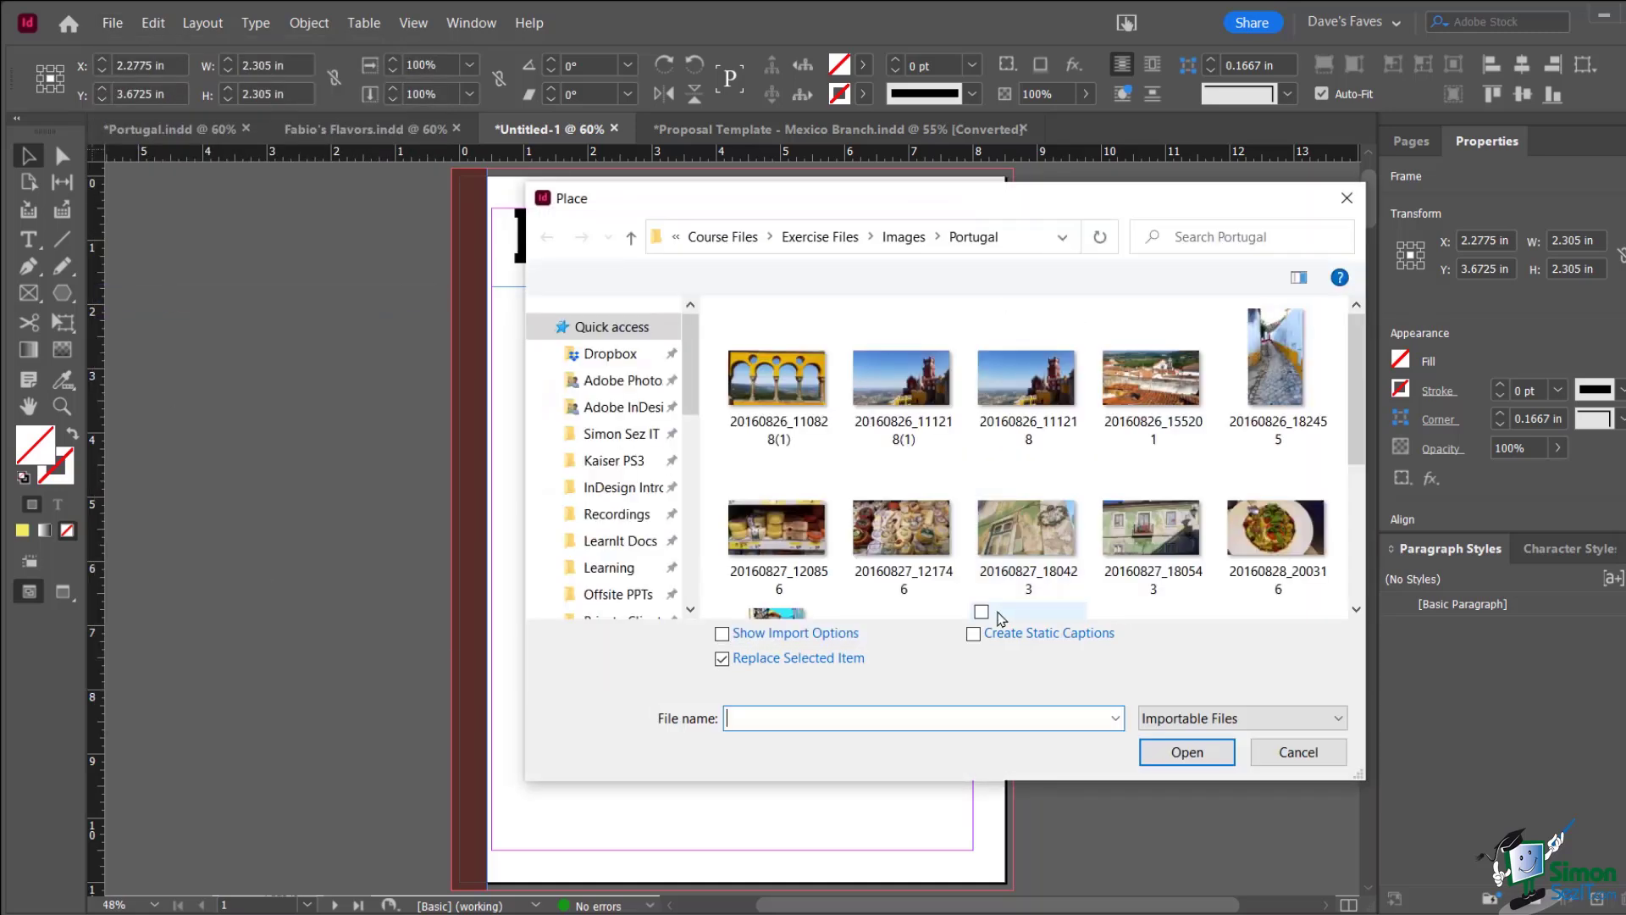
left_click_drag(1027, 203, 1245, 233)
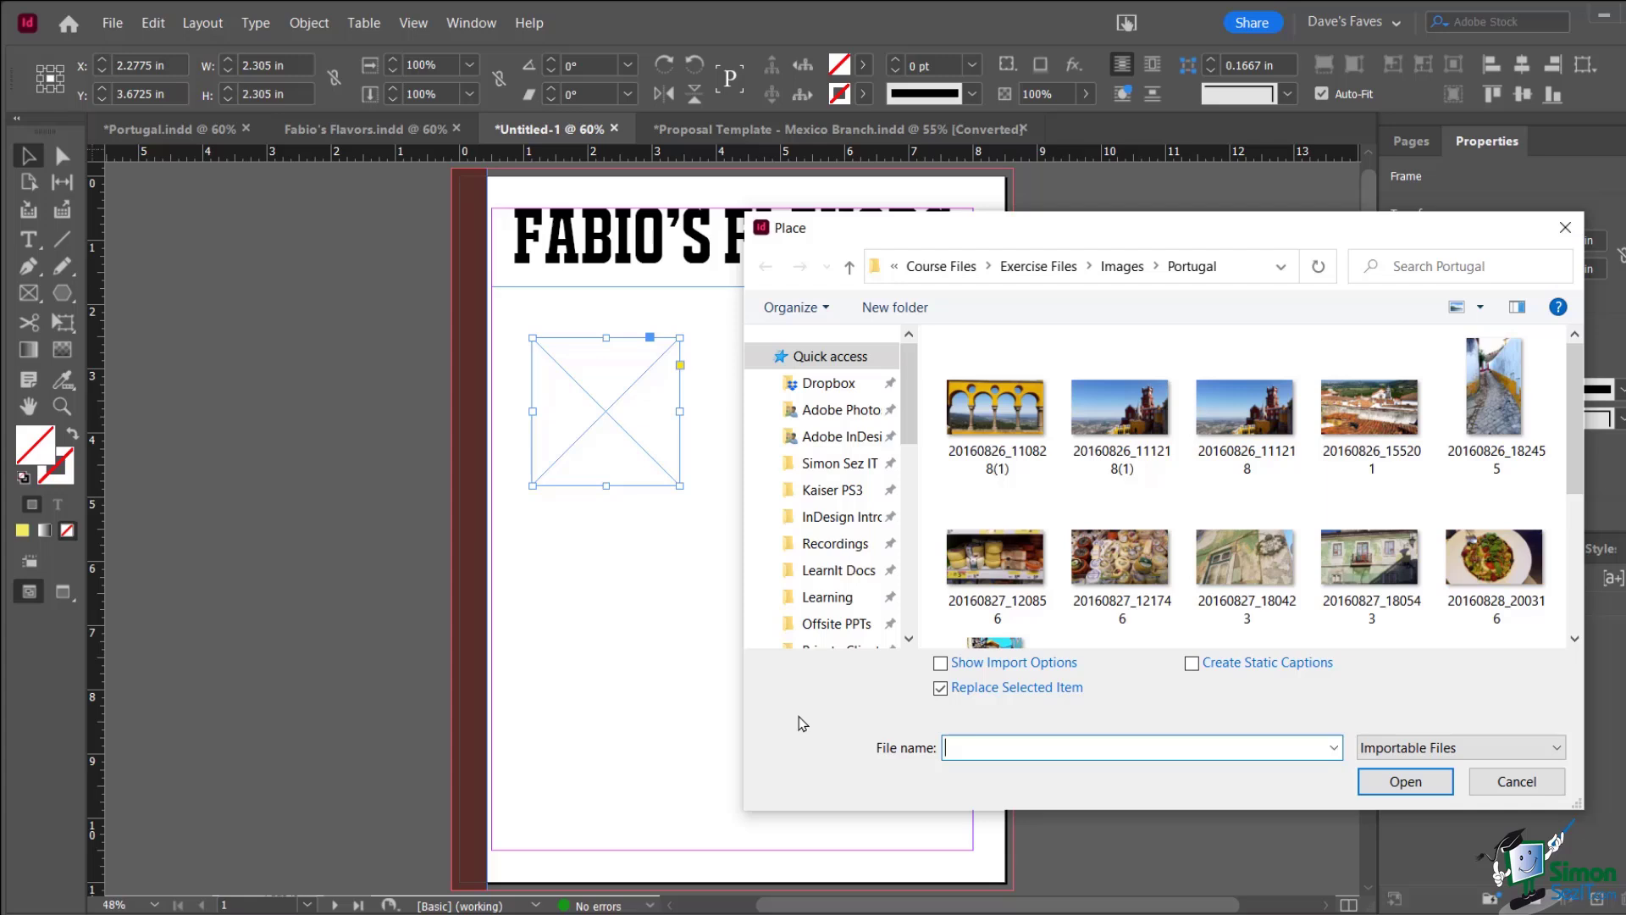
double_click(1489, 576)
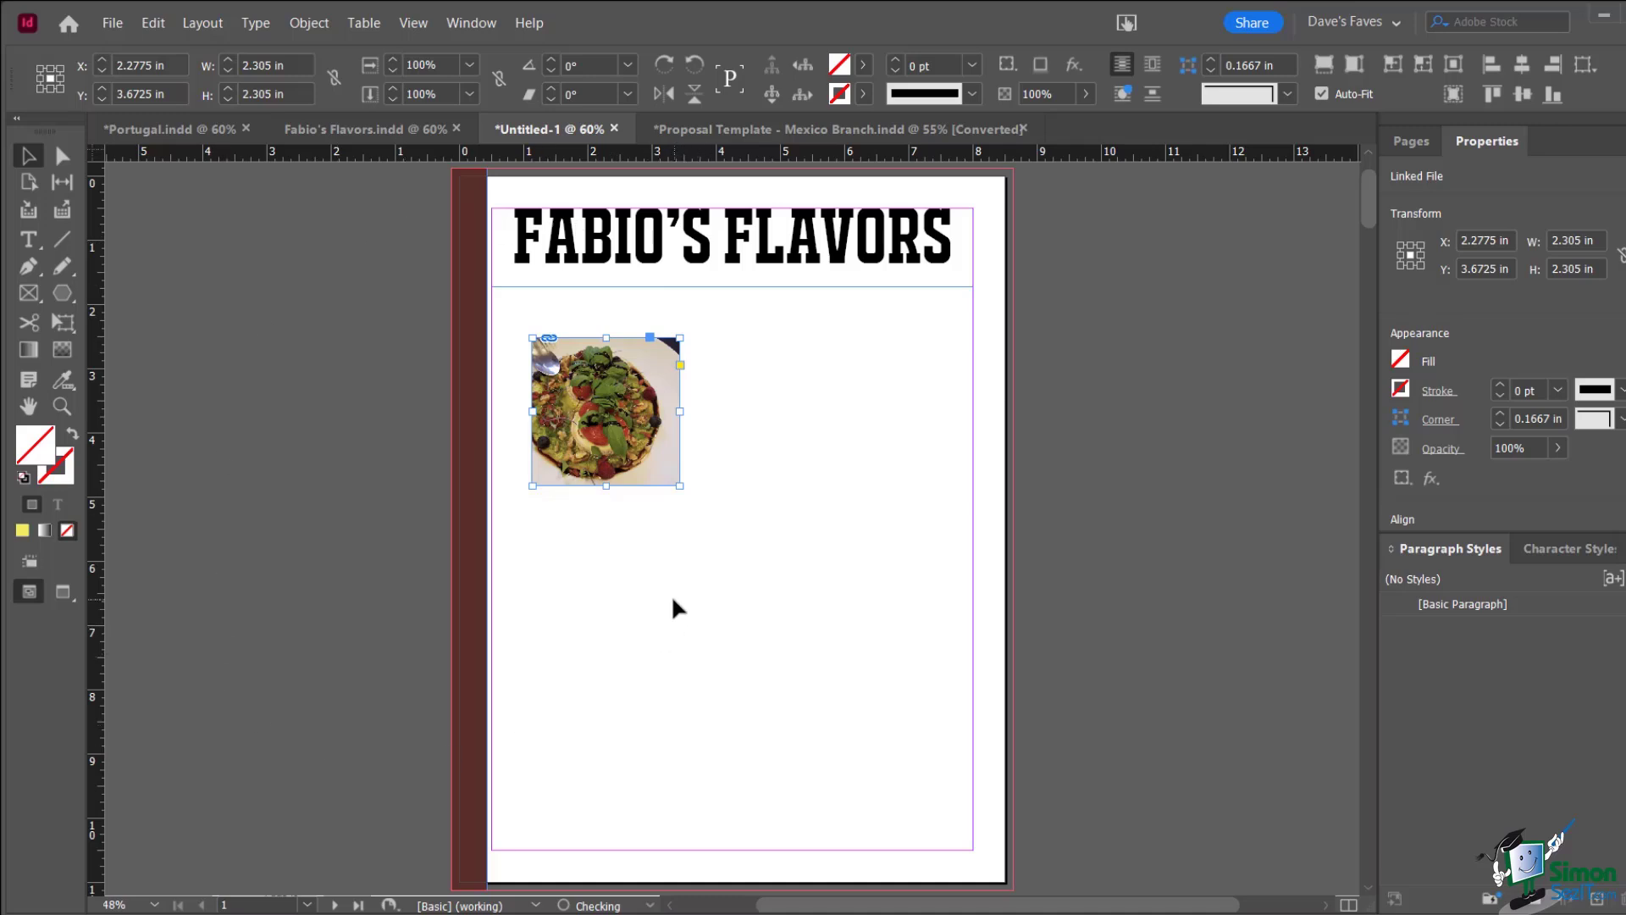
Shift the pizza photo right within its frame, nudge it slightly left to centre the dish, and deselect it
left_click(600, 396)
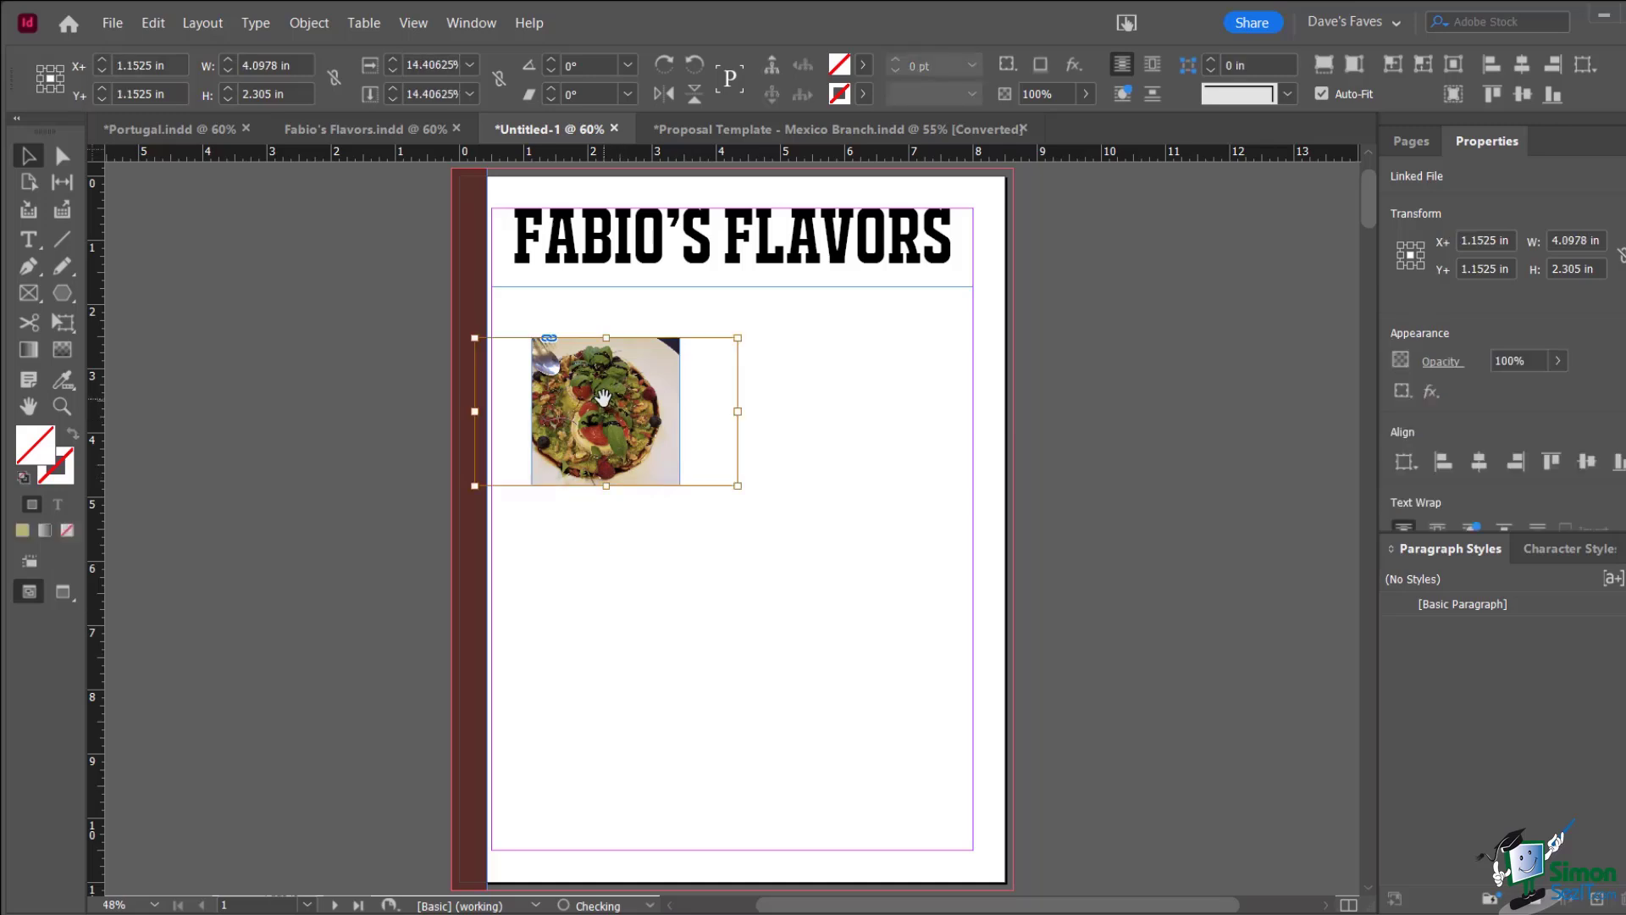
left_click_drag(602, 398, 618, 398)
left_click(836, 606)
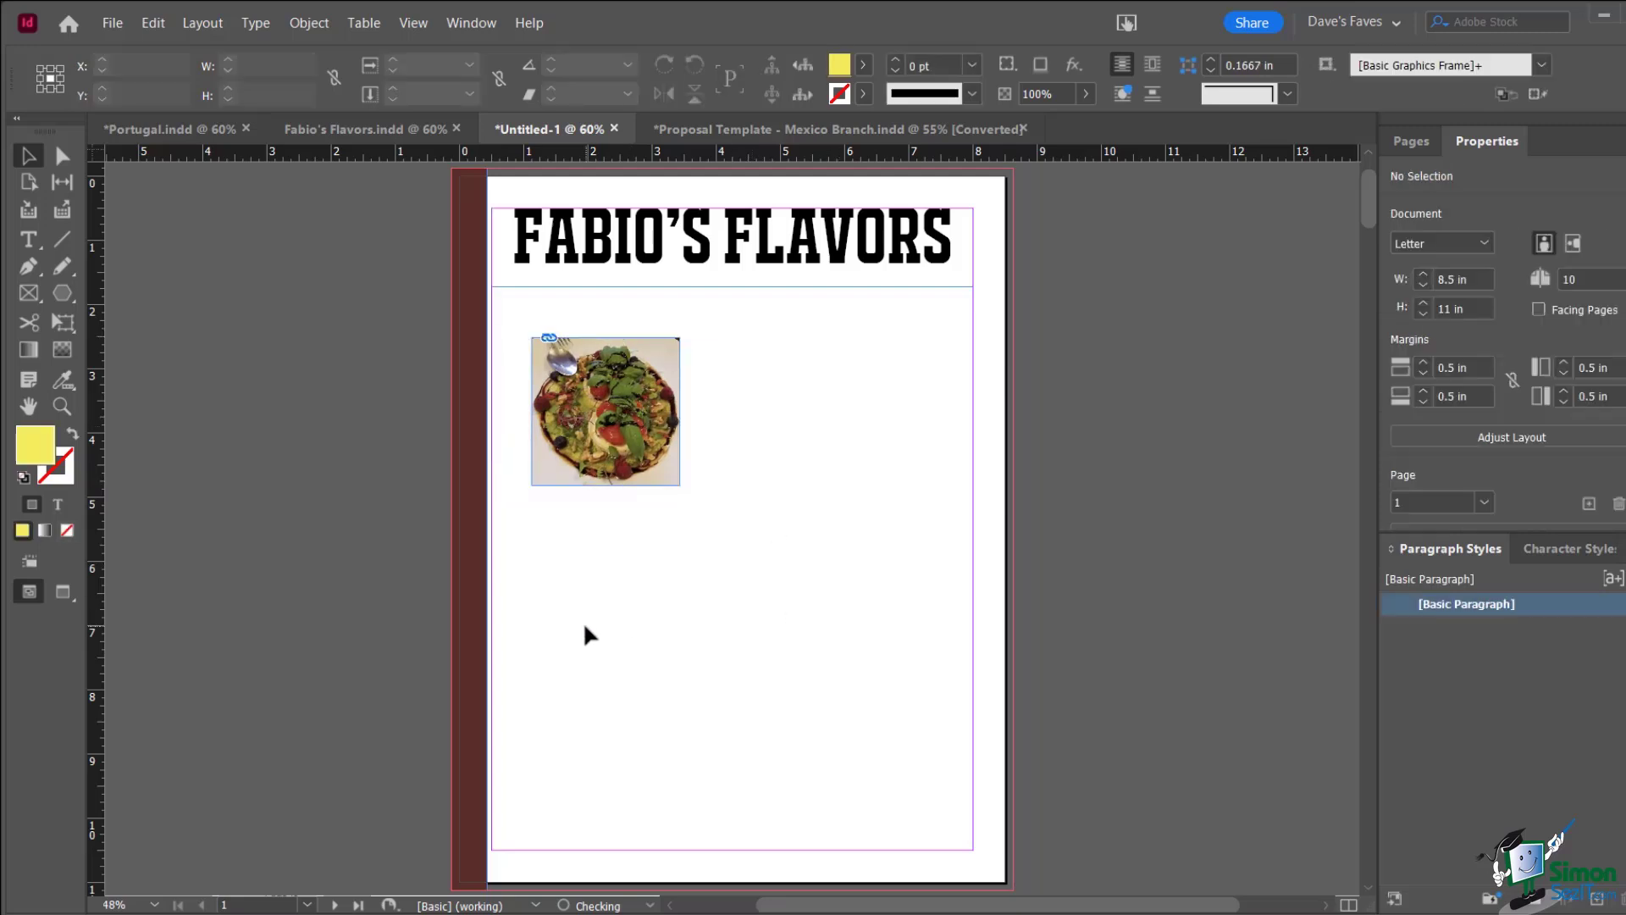
left_click(610, 408)
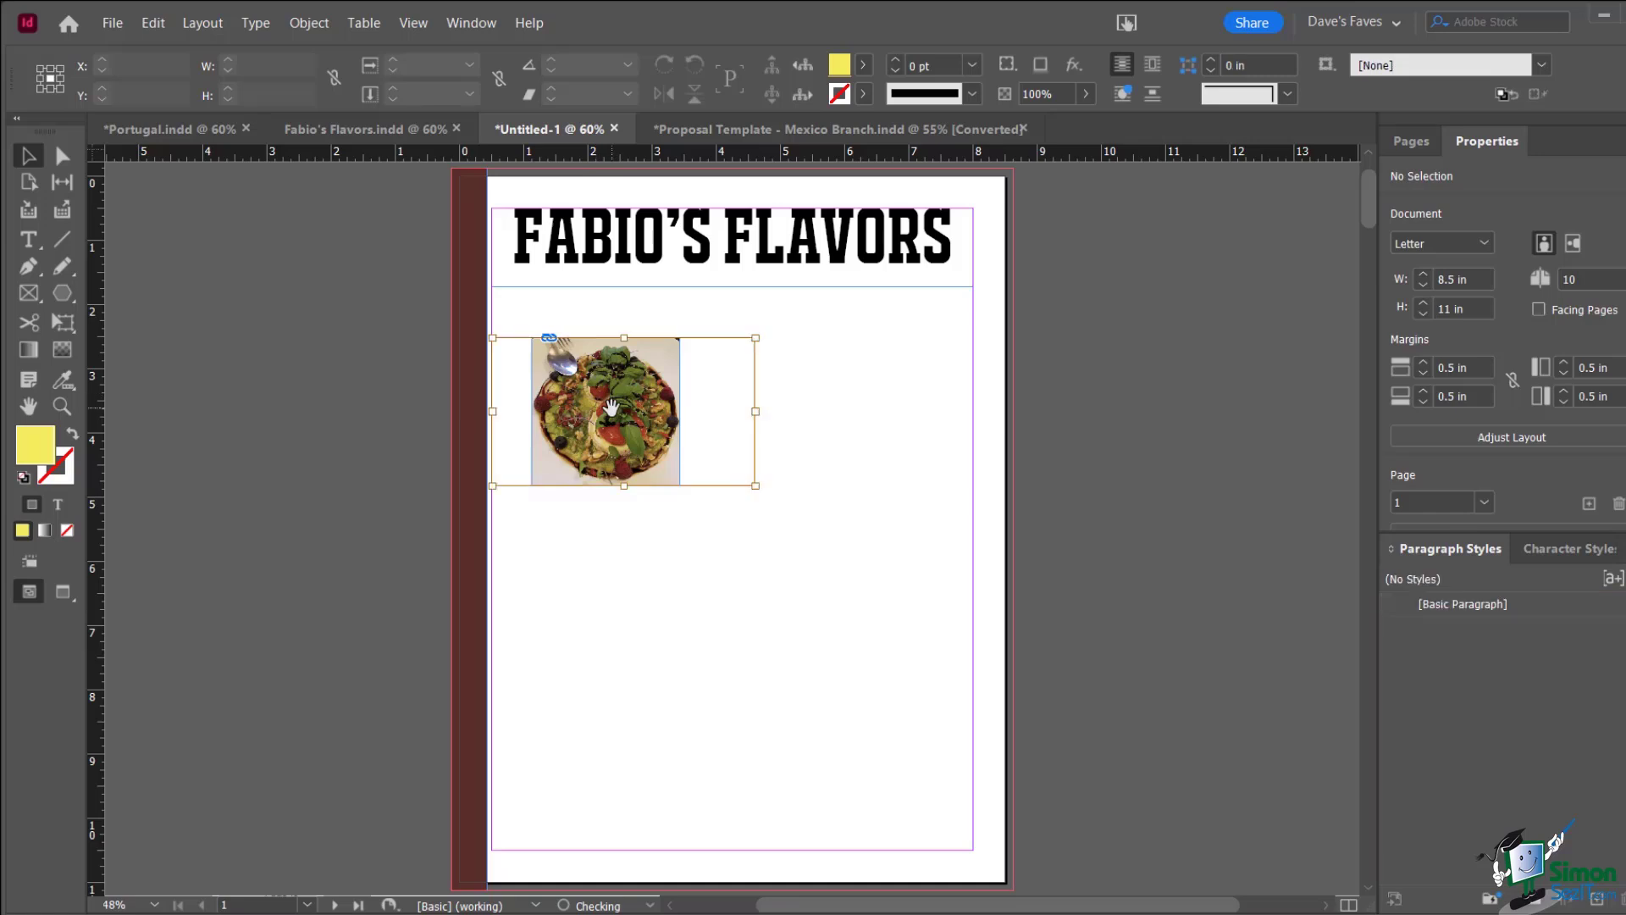
key("Left")
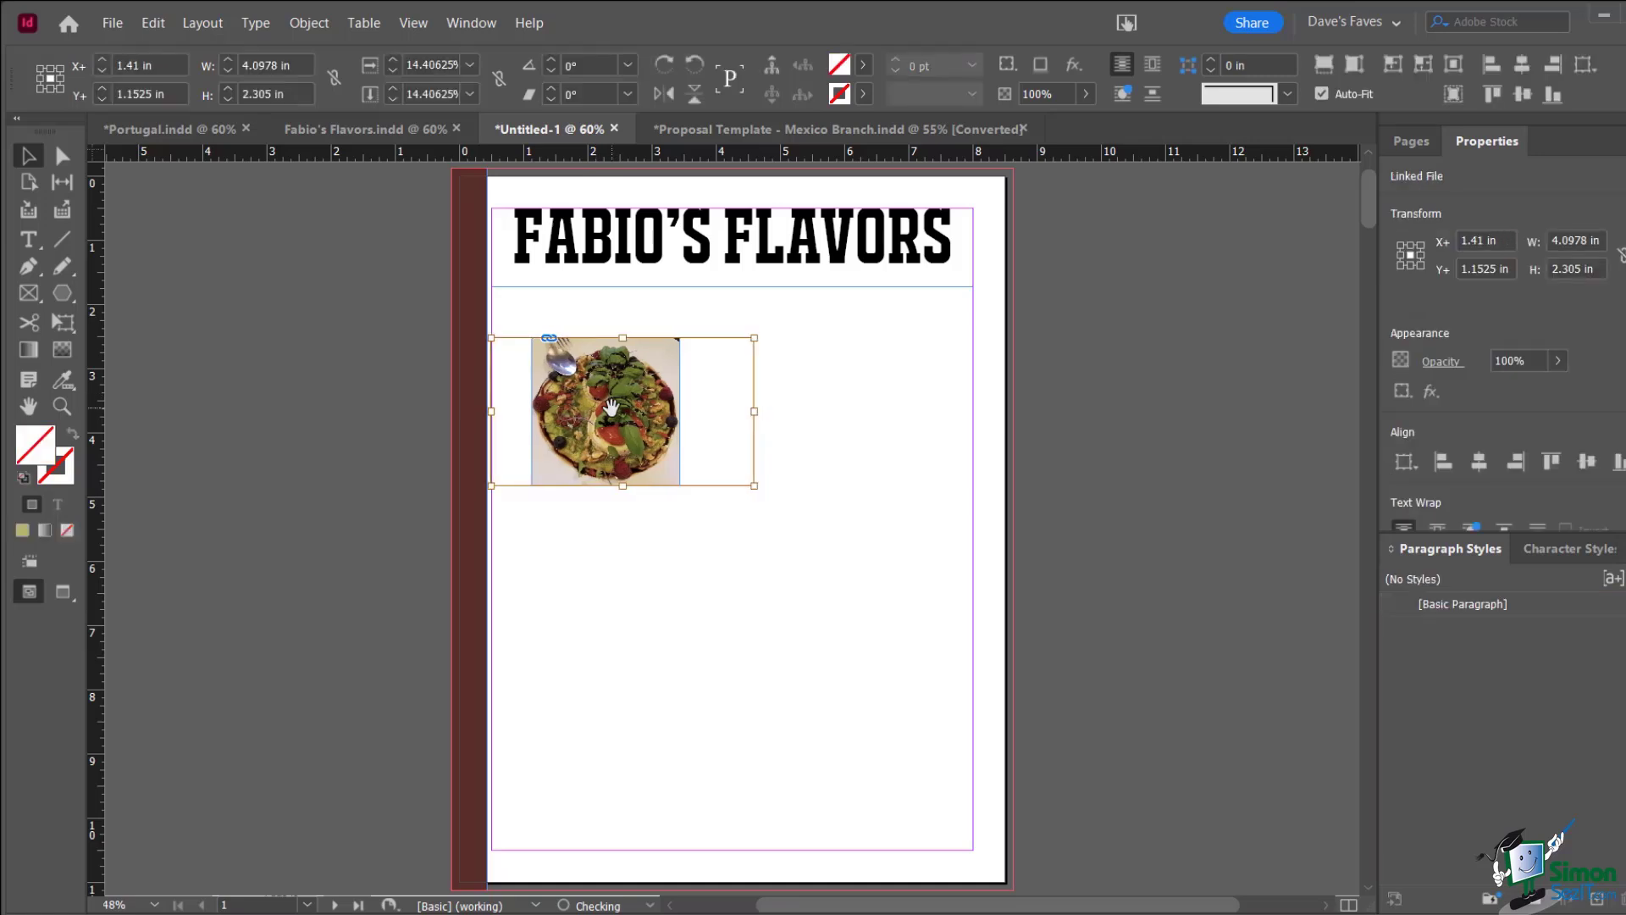
left_click(609, 557)
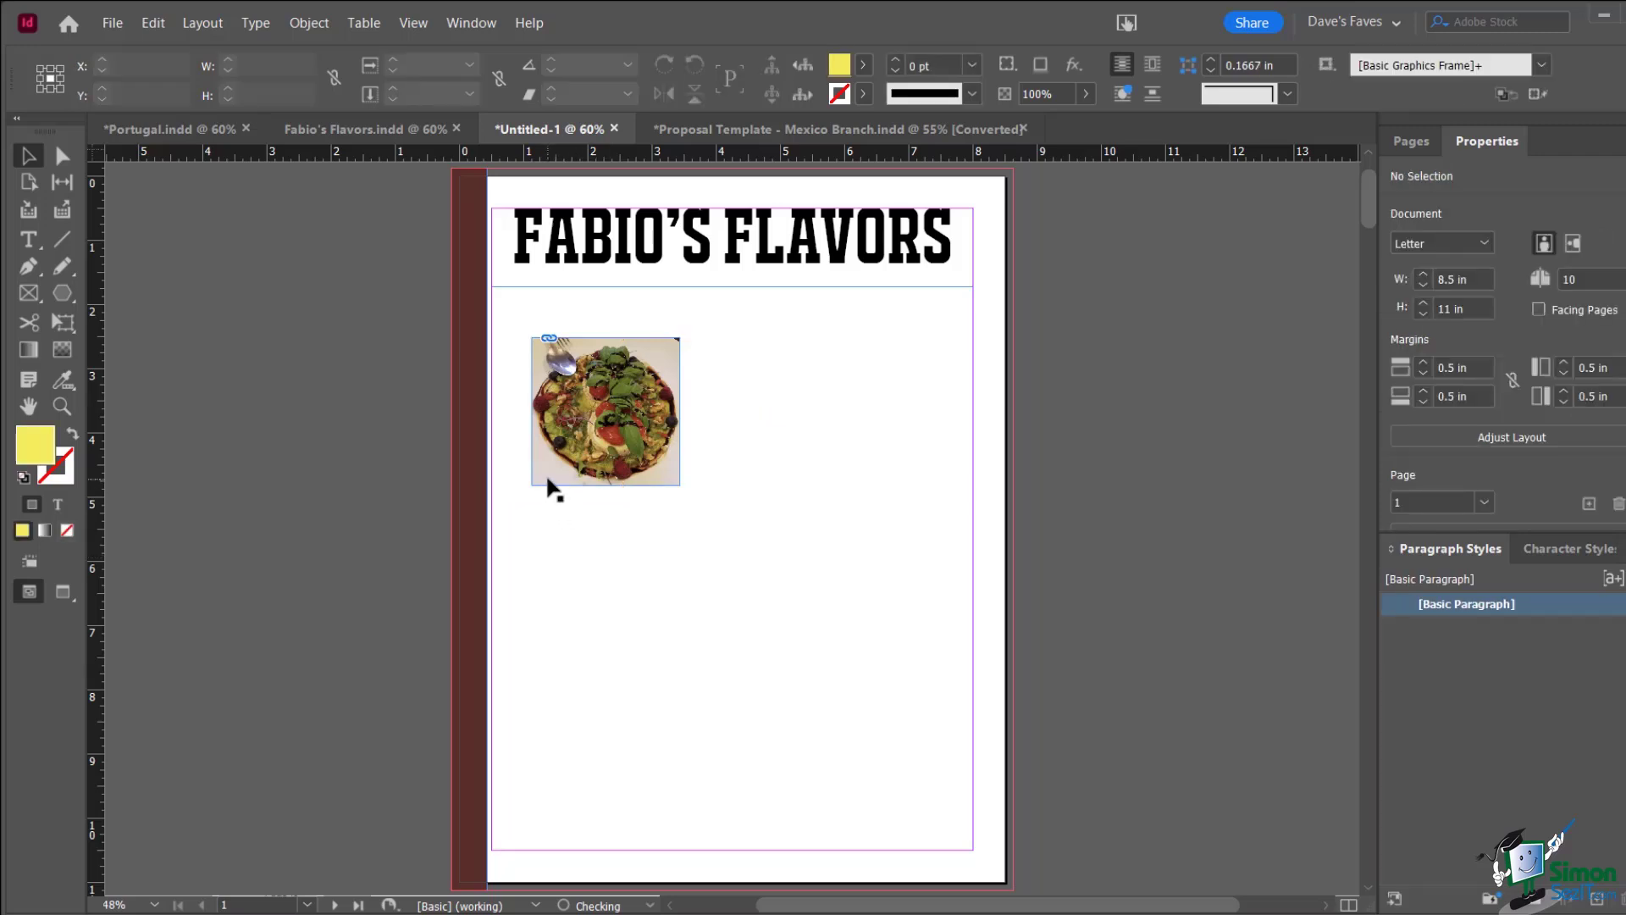
Give the pizza photo's frame a 10 pt stroke
left_click(641, 480)
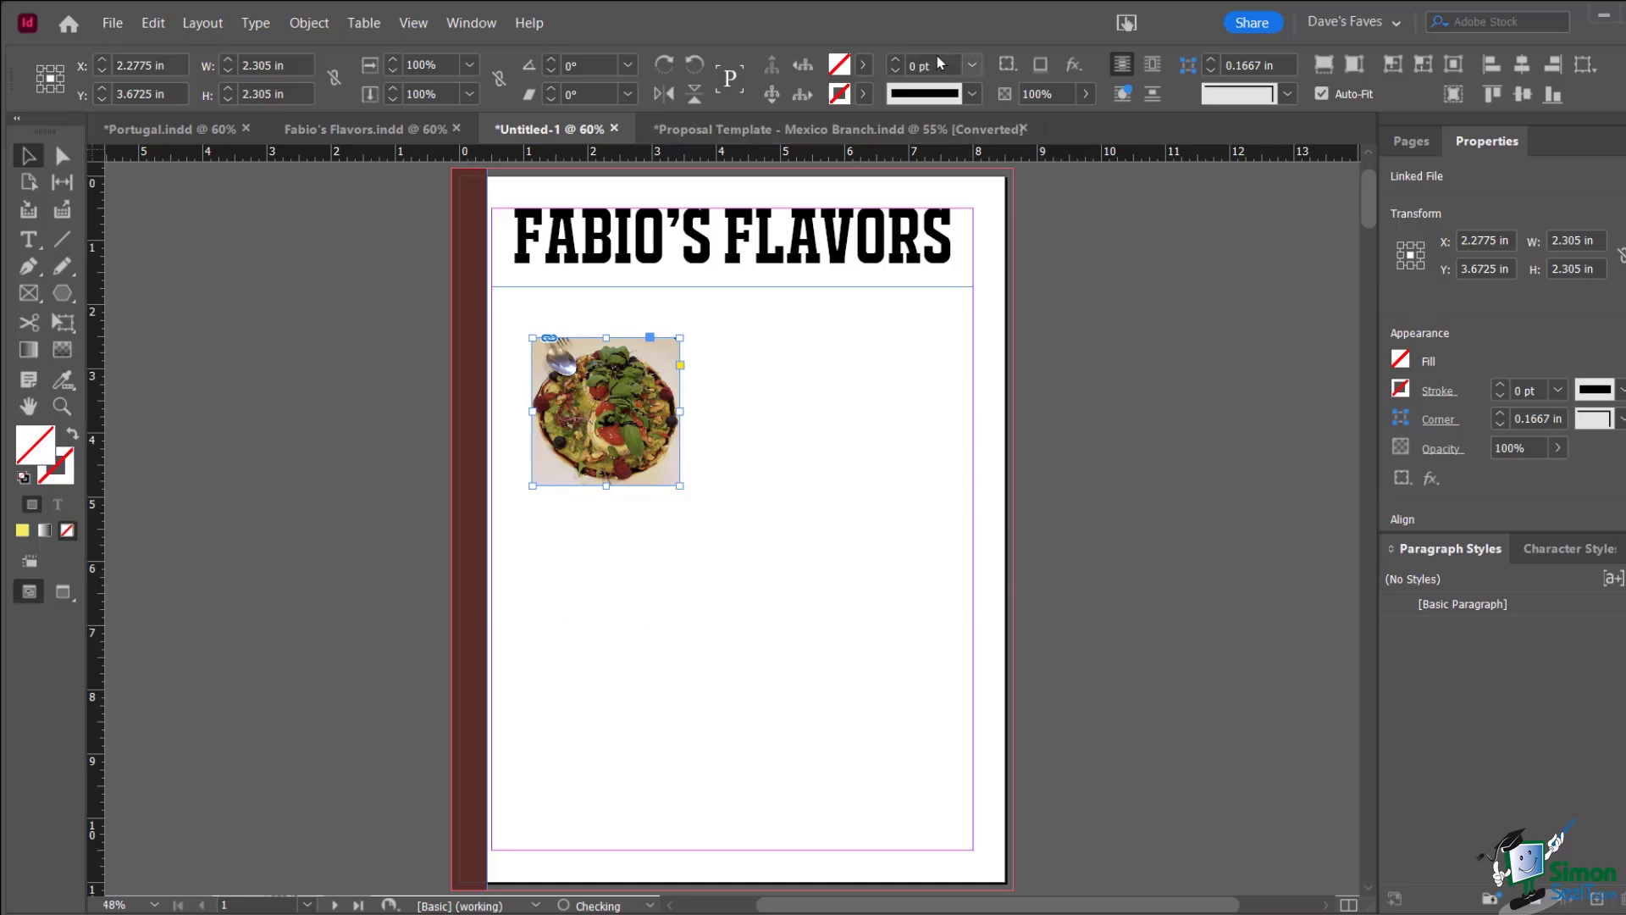
left_click(900, 64)
left_click(899, 64)
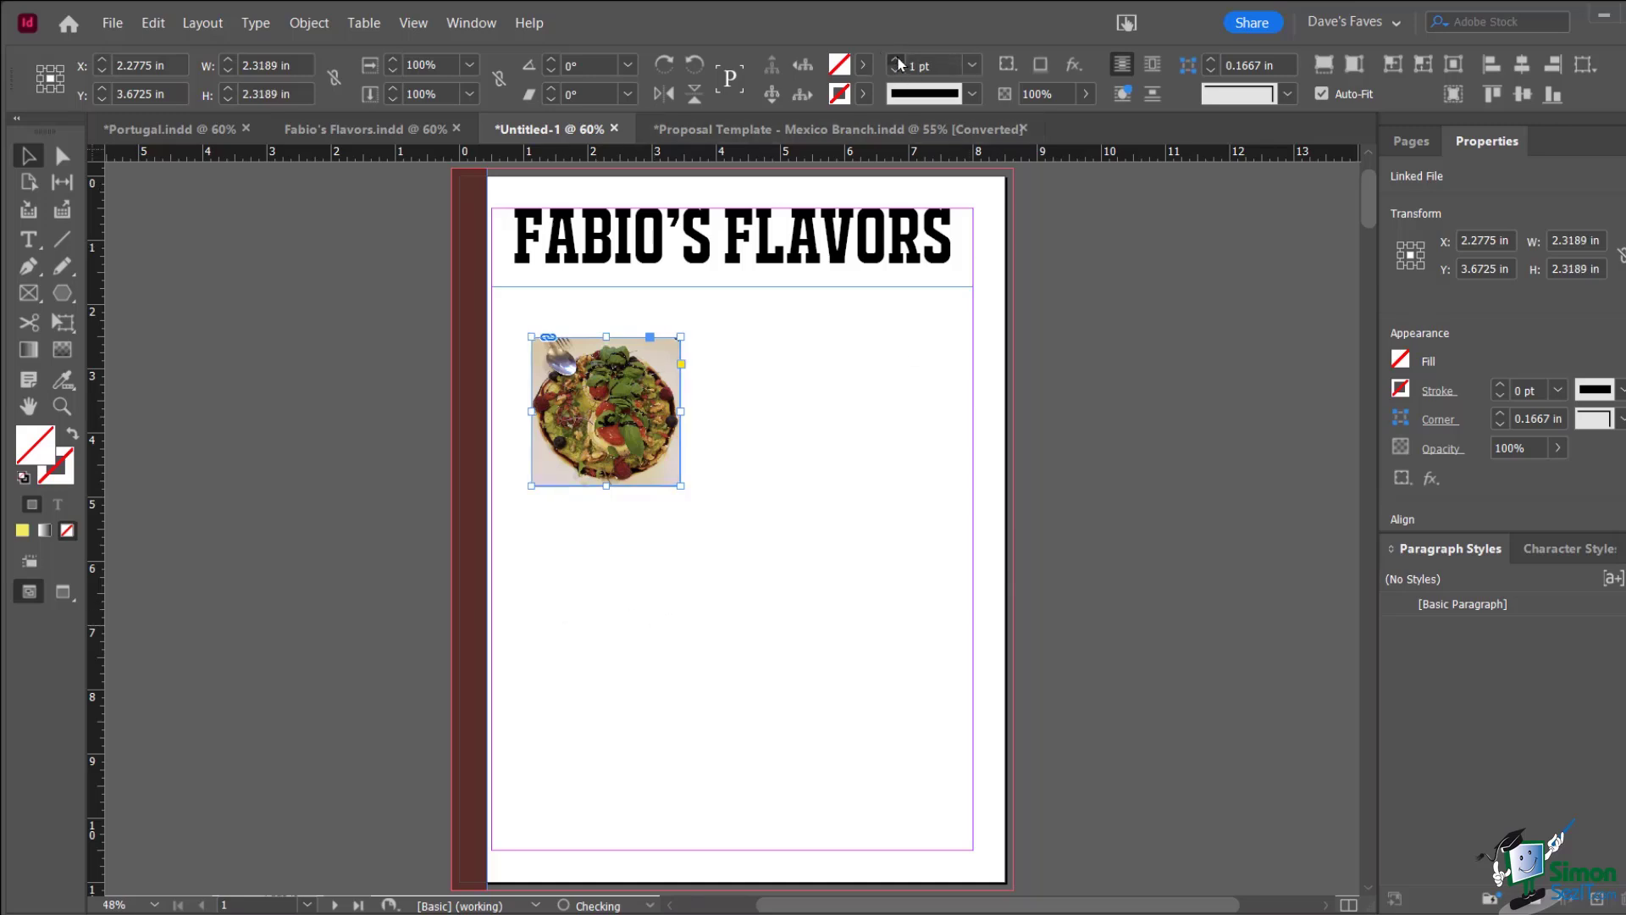
left_click(900, 63)
left_click(900, 64)
left_click(899, 64)
left_click(899, 64)
left_click(899, 63)
left_click(900, 64)
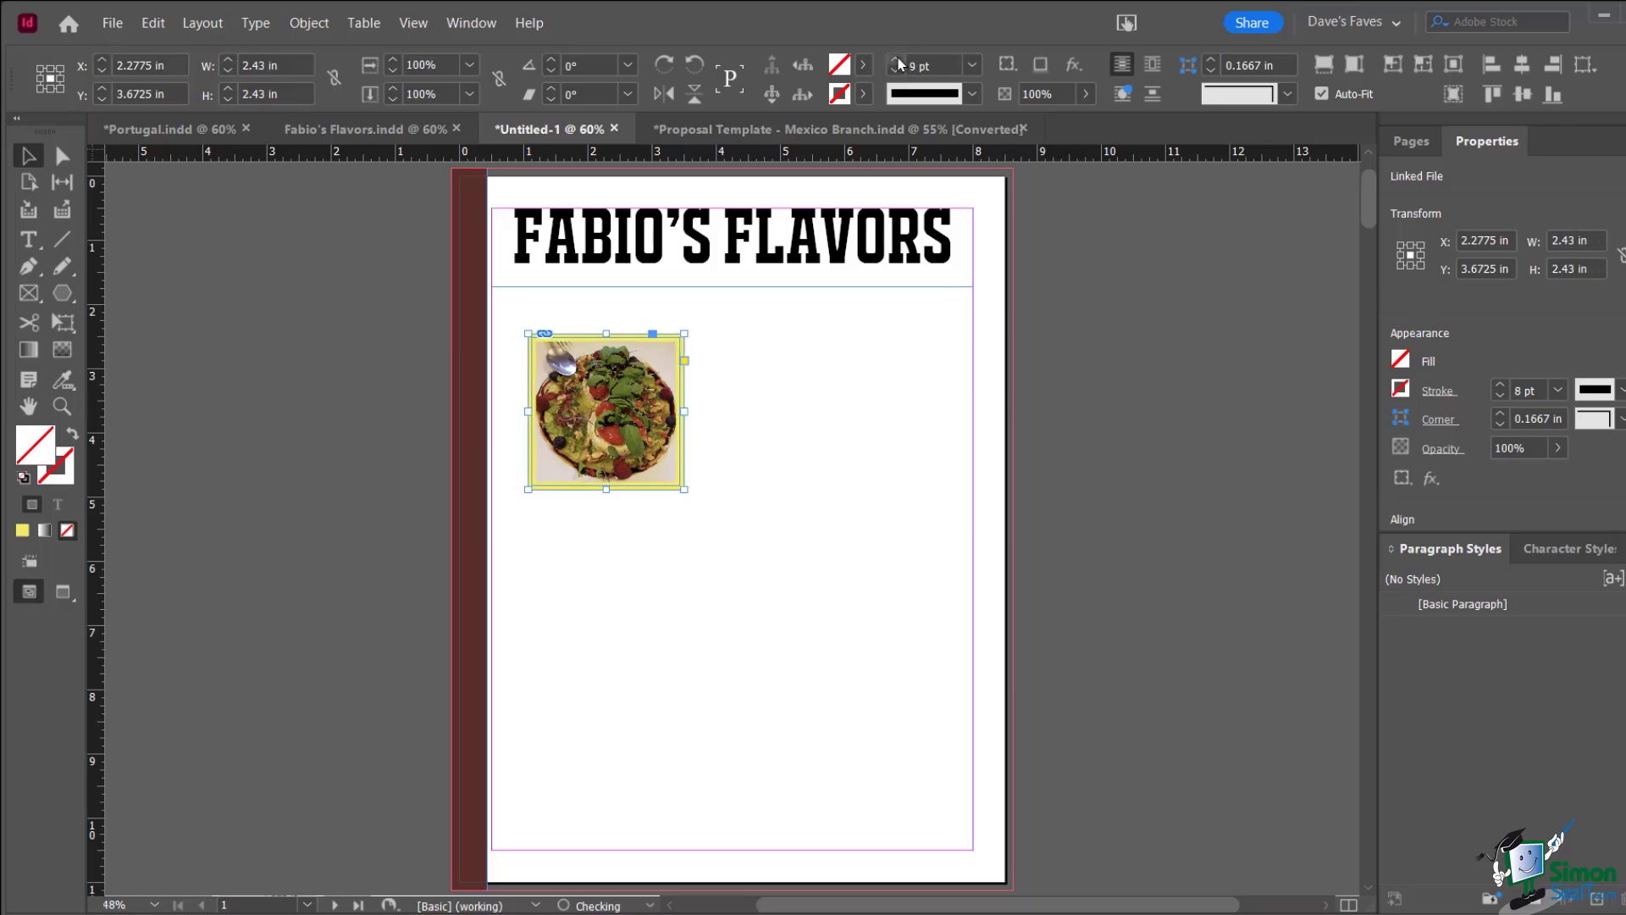
left_click(899, 63)
left_click(899, 64)
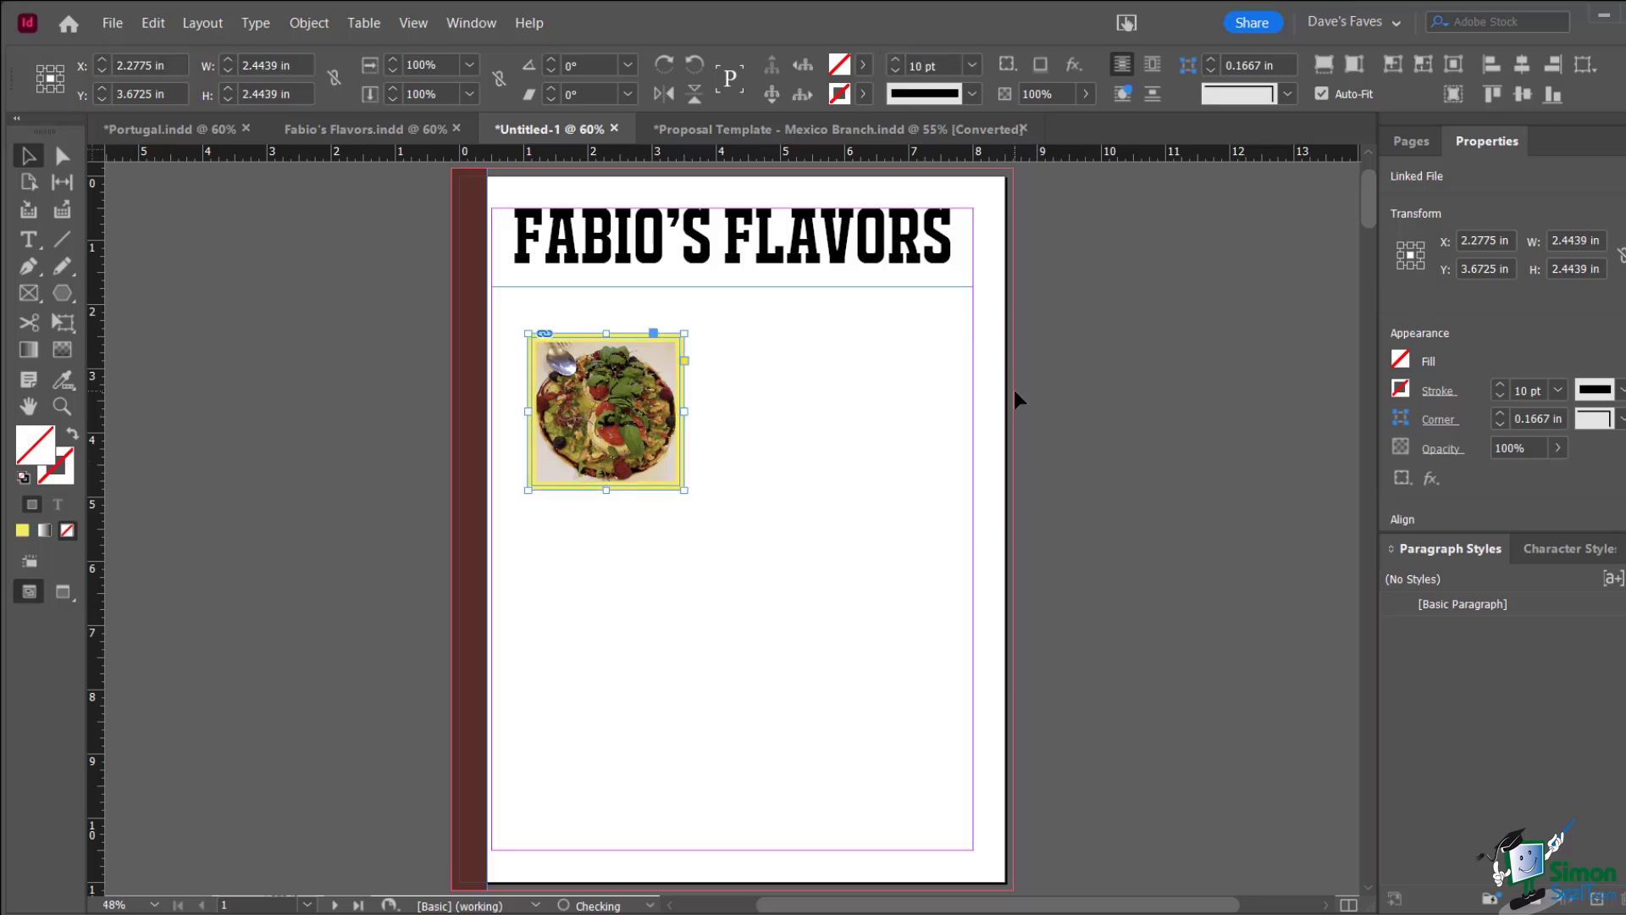
Colour the pizza photo frame's stroke red, deselect it, and return to Preview mode
left_click(63, 480)
double_click(62, 479)
left_click(437, 569)
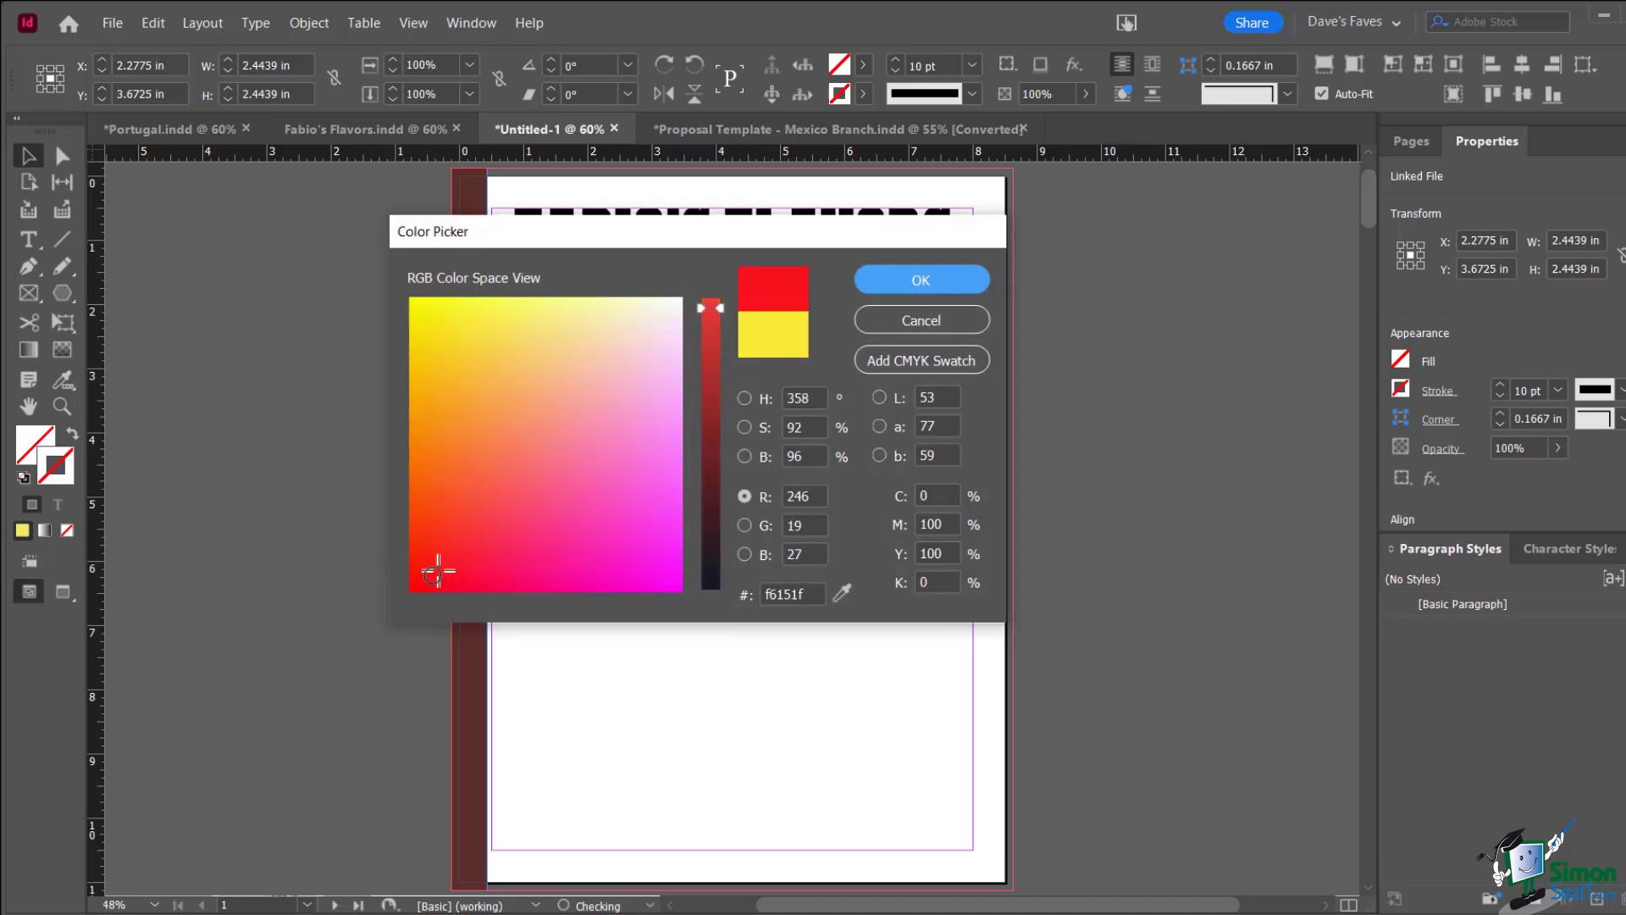
left_click_drag(437, 570, 396, 609)
left_click(923, 283)
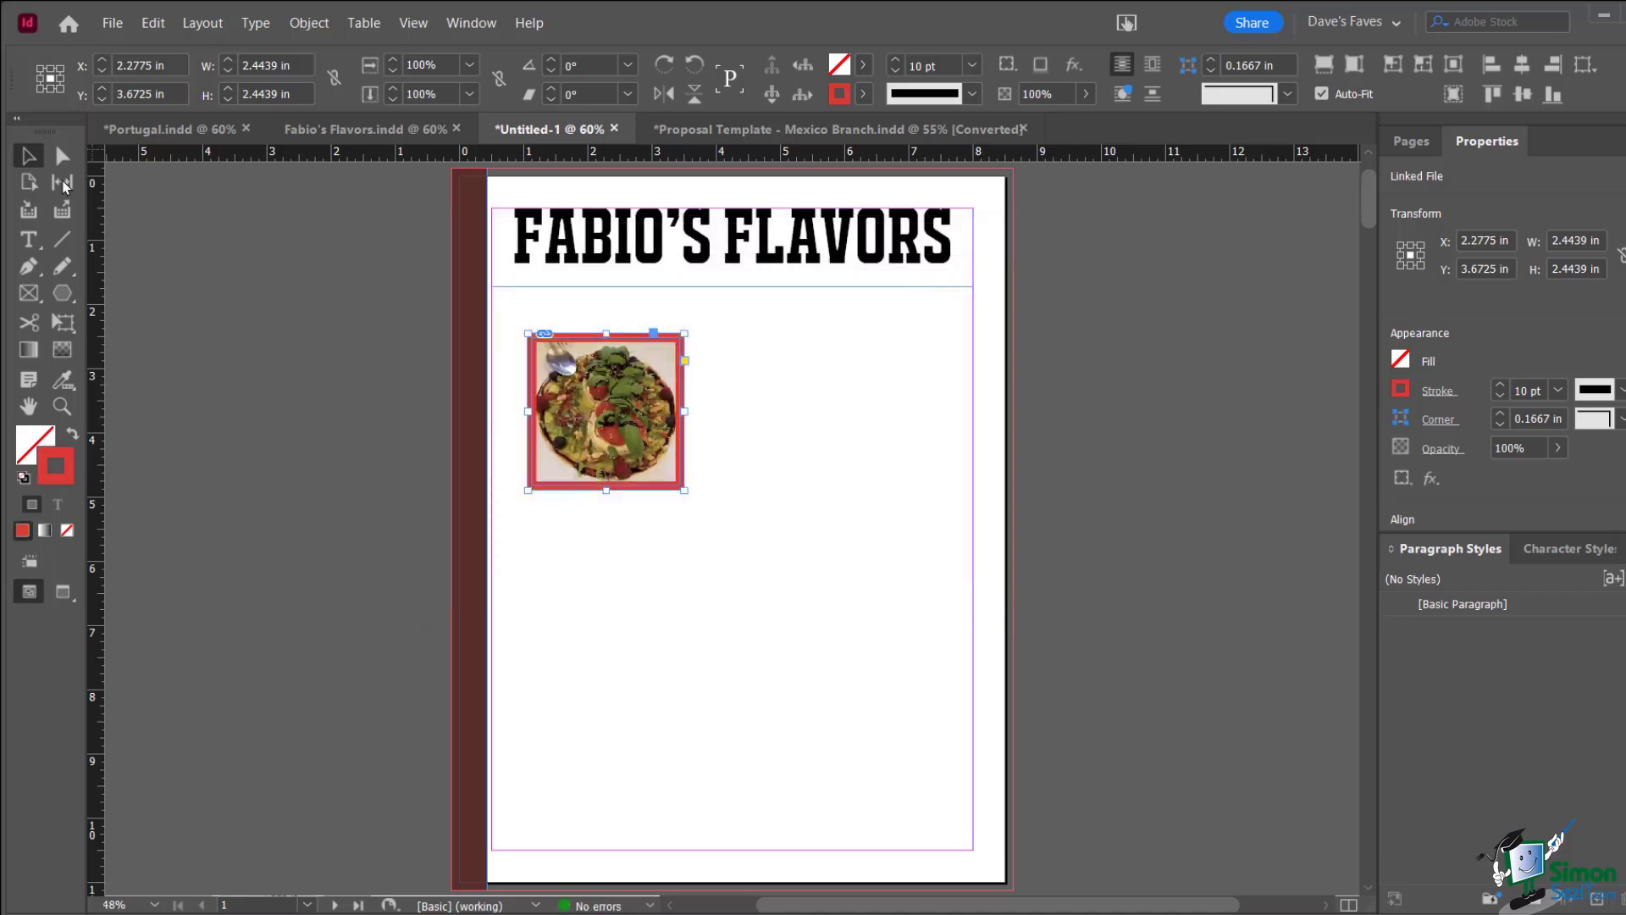
left_click(234, 370)
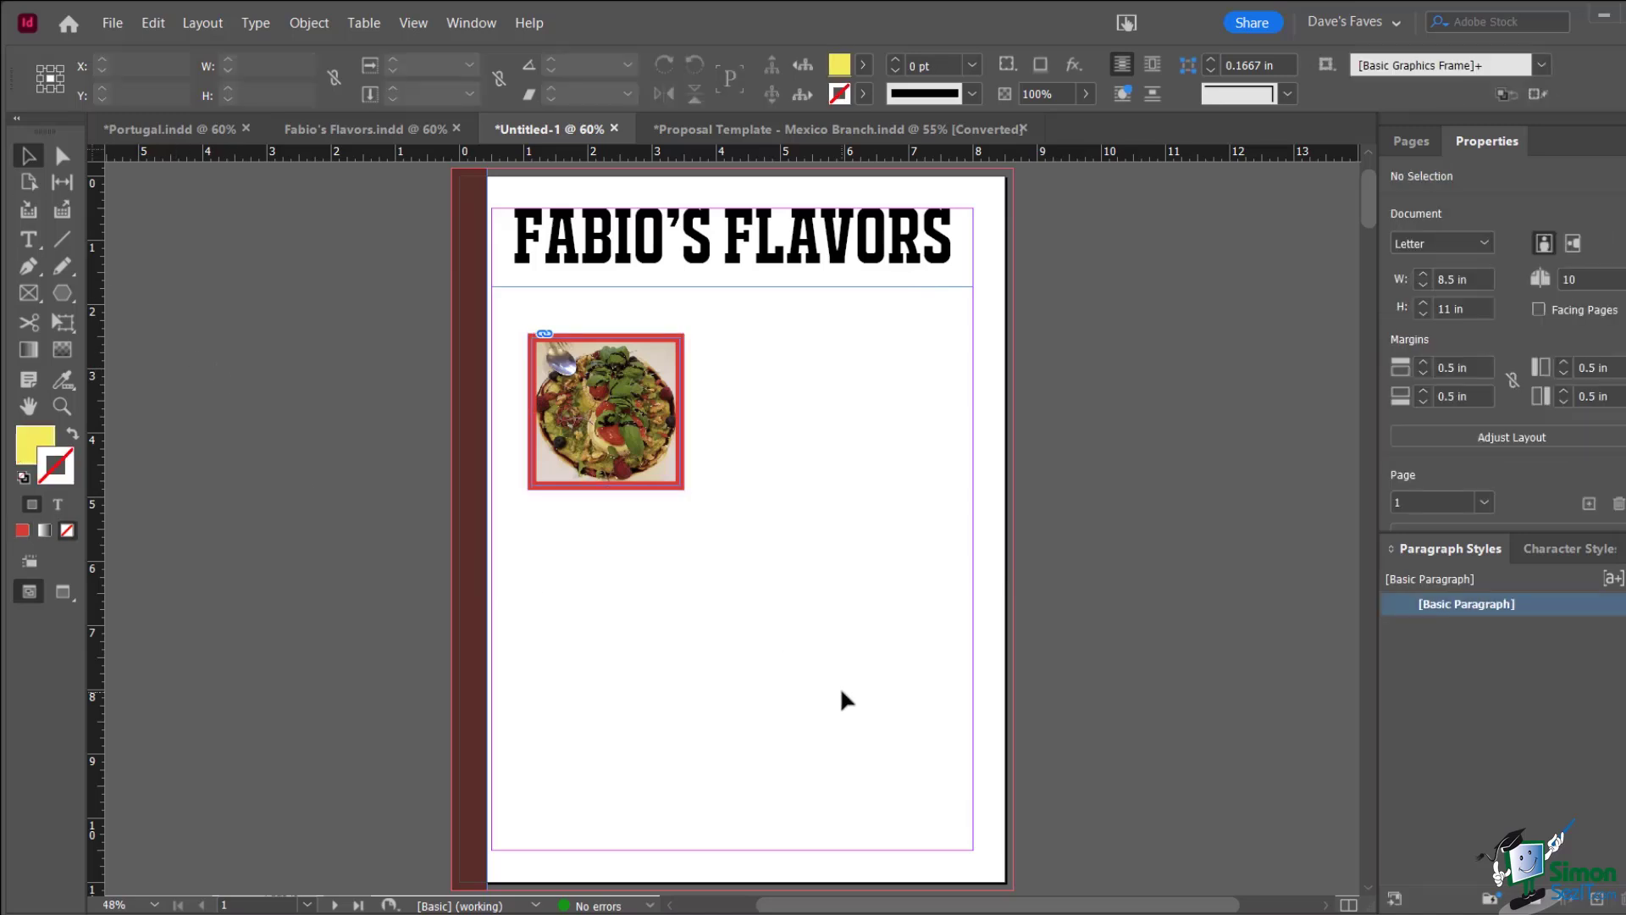
key("w")
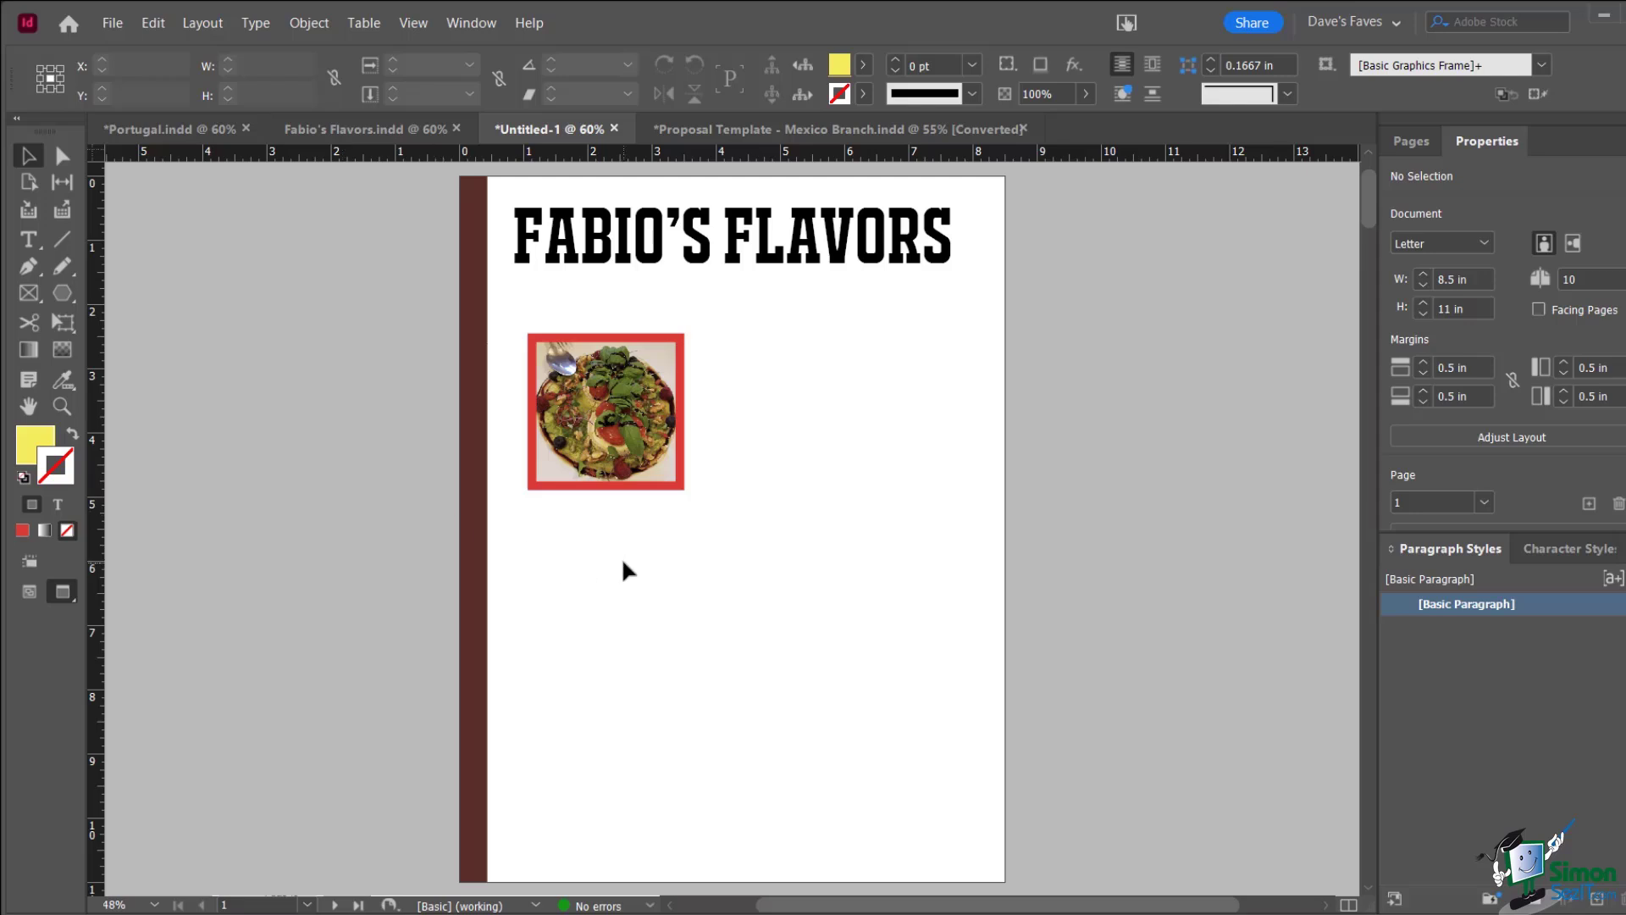
Draw a circular frame about 2.44 in across beside the pizza photo with the Ellipse Frame tool, and deselect it
left_click(29, 292)
left_click(102, 343)
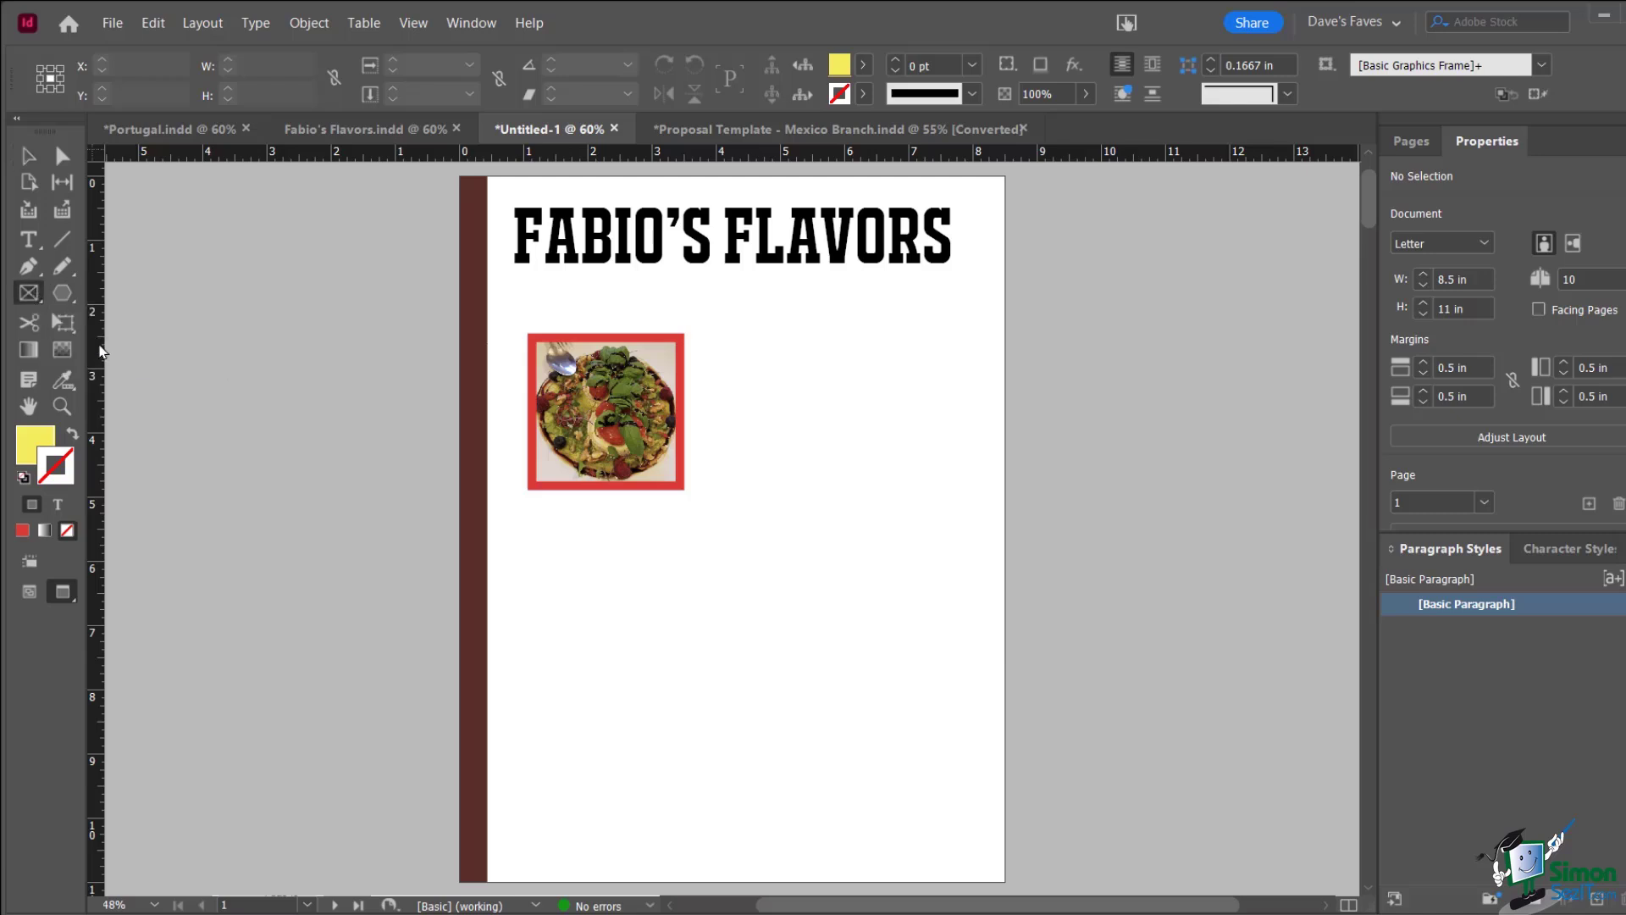
left_click_drag(755, 335, 912, 521)
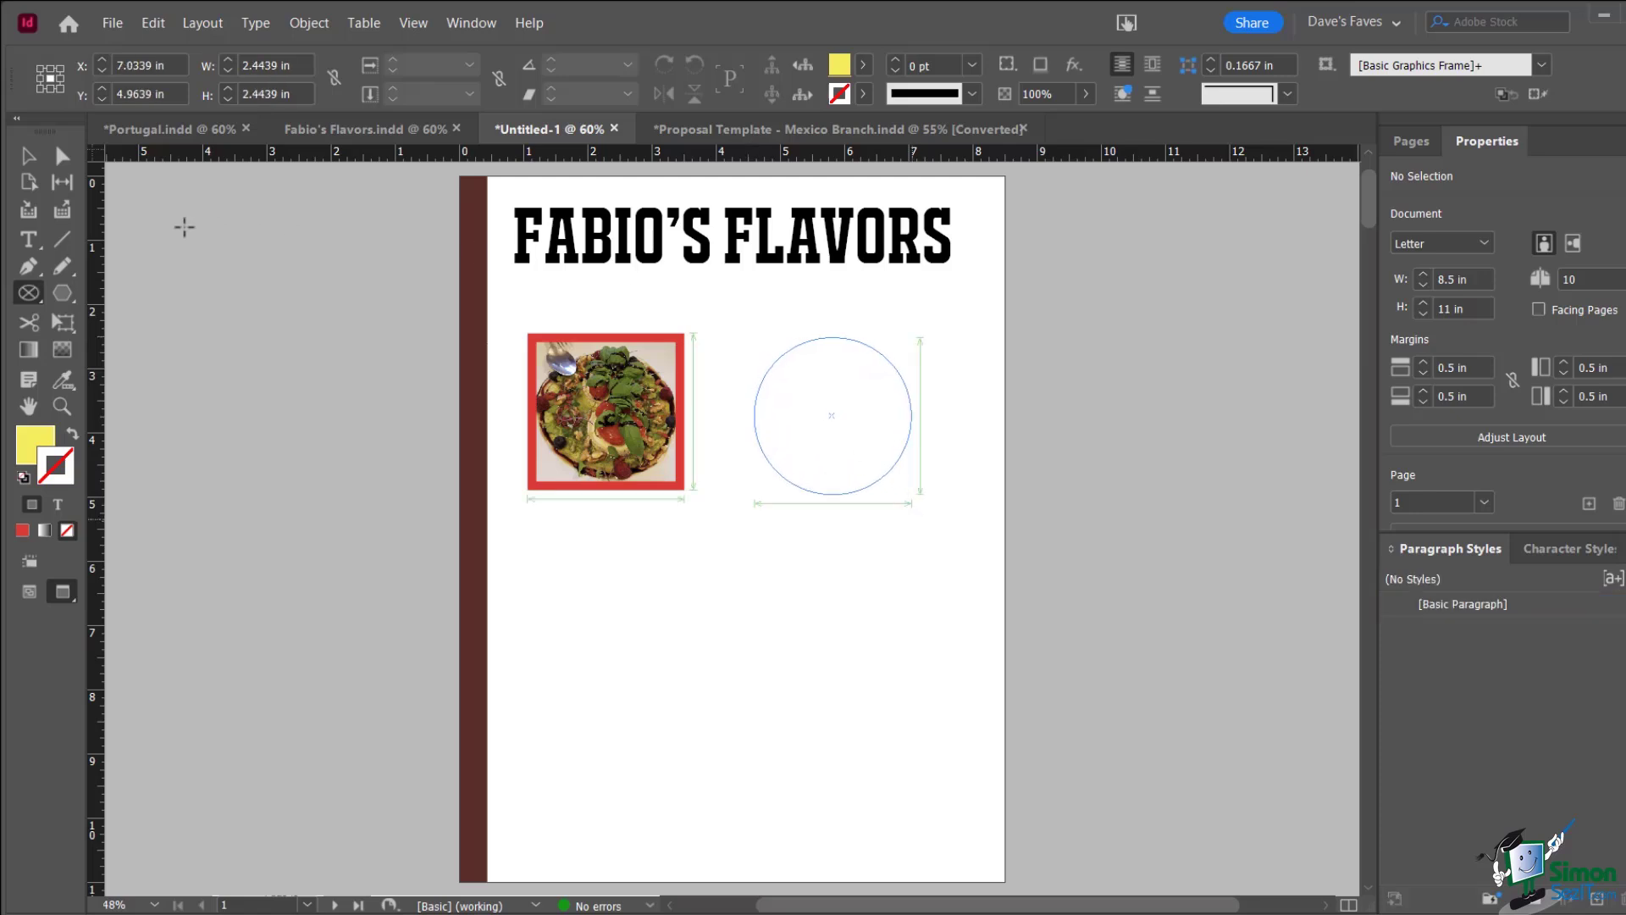
key("v")
left_click(310, 445)
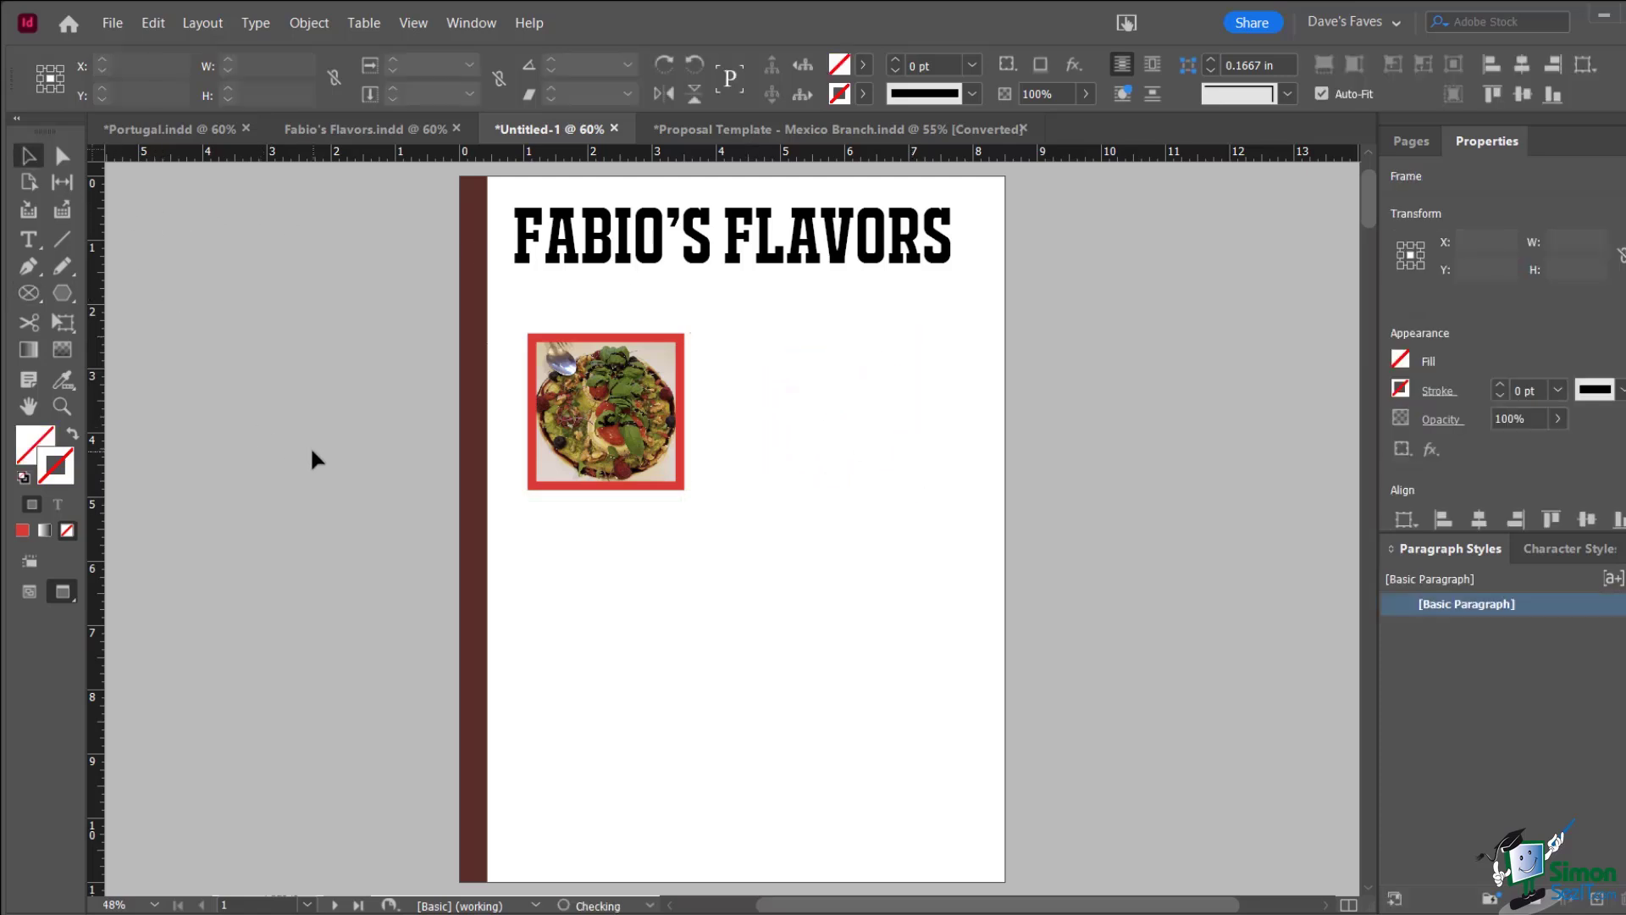
Leave Preview mode, place the pasta photo 20180912_221956 from the Images > Italy folder into the circular frame, and deselect it
key("w")
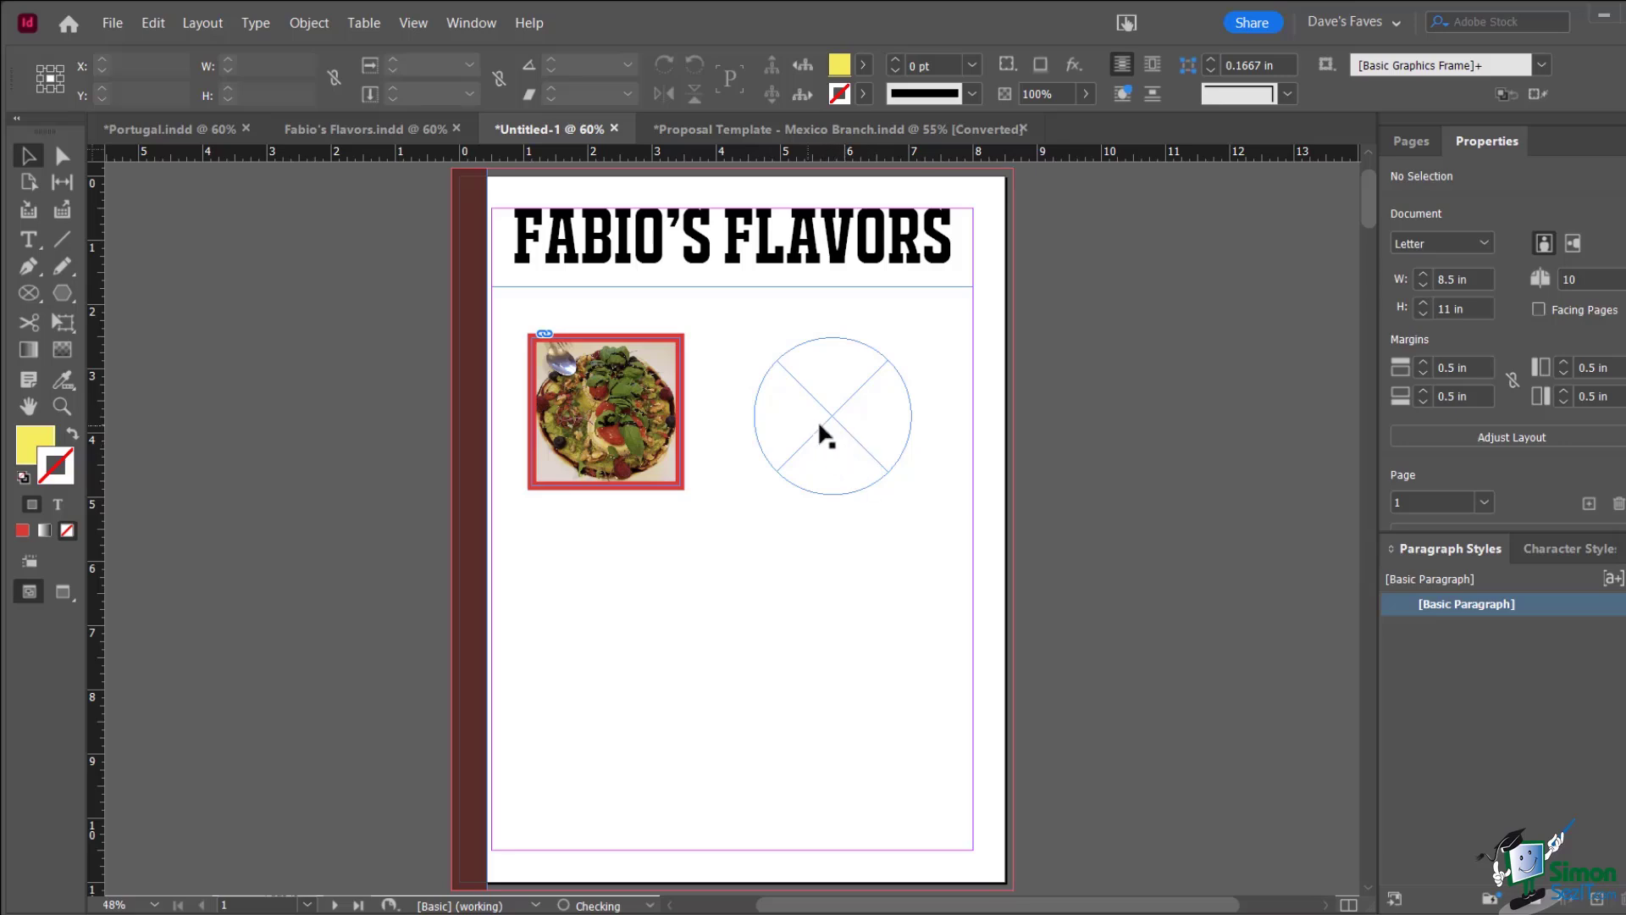
left_click(852, 390)
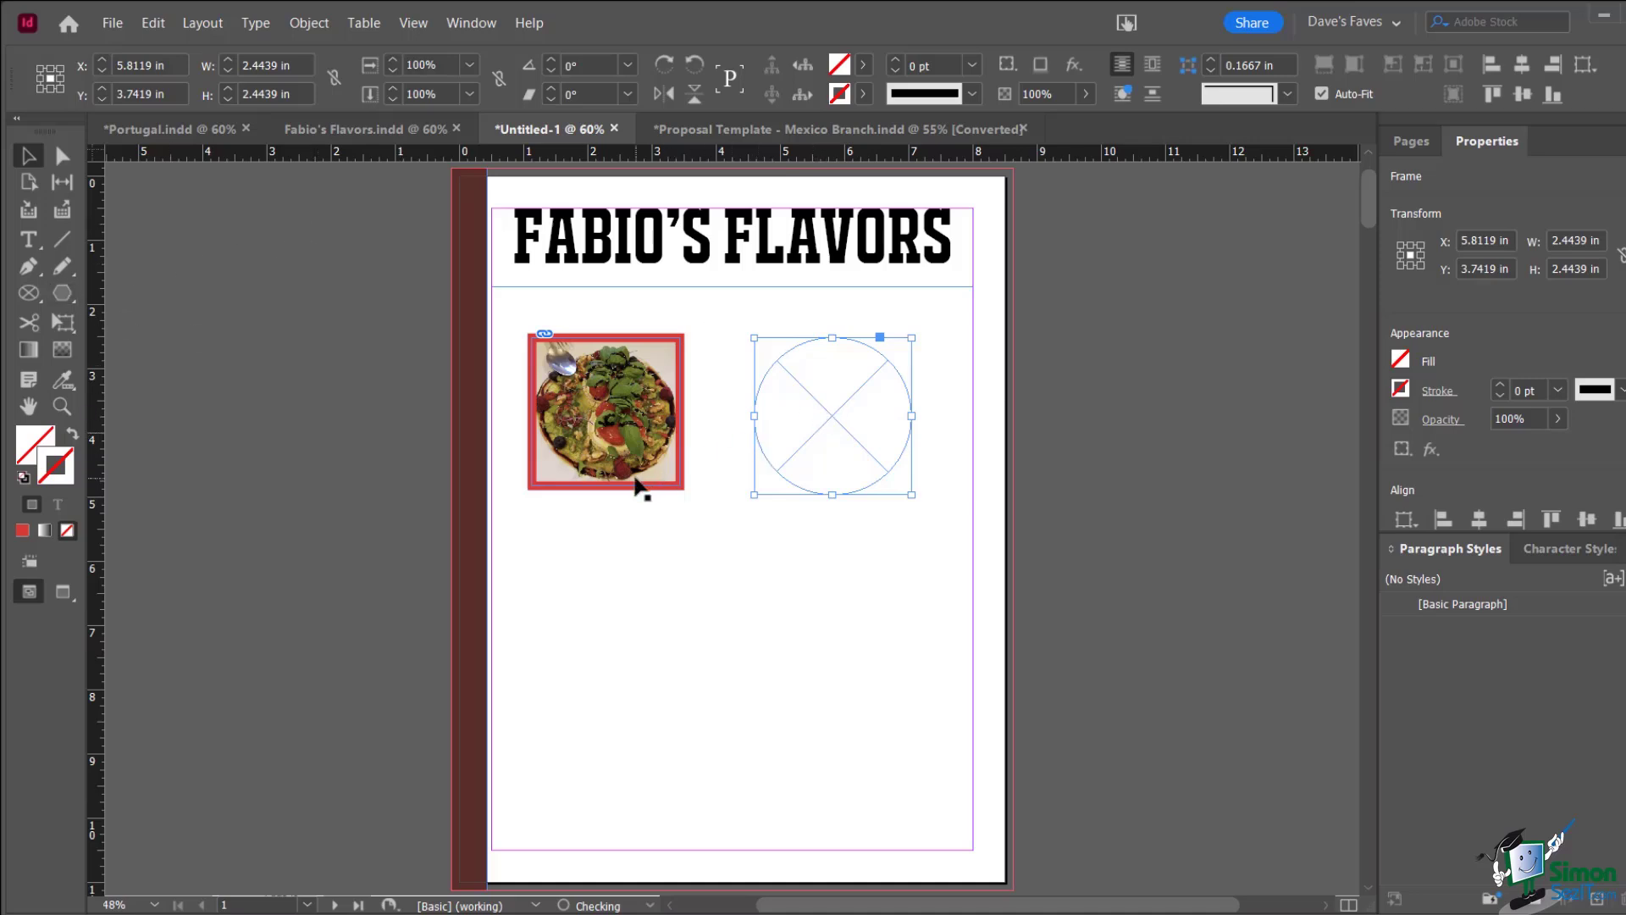
left_click(115, 24)
left_click(145, 296)
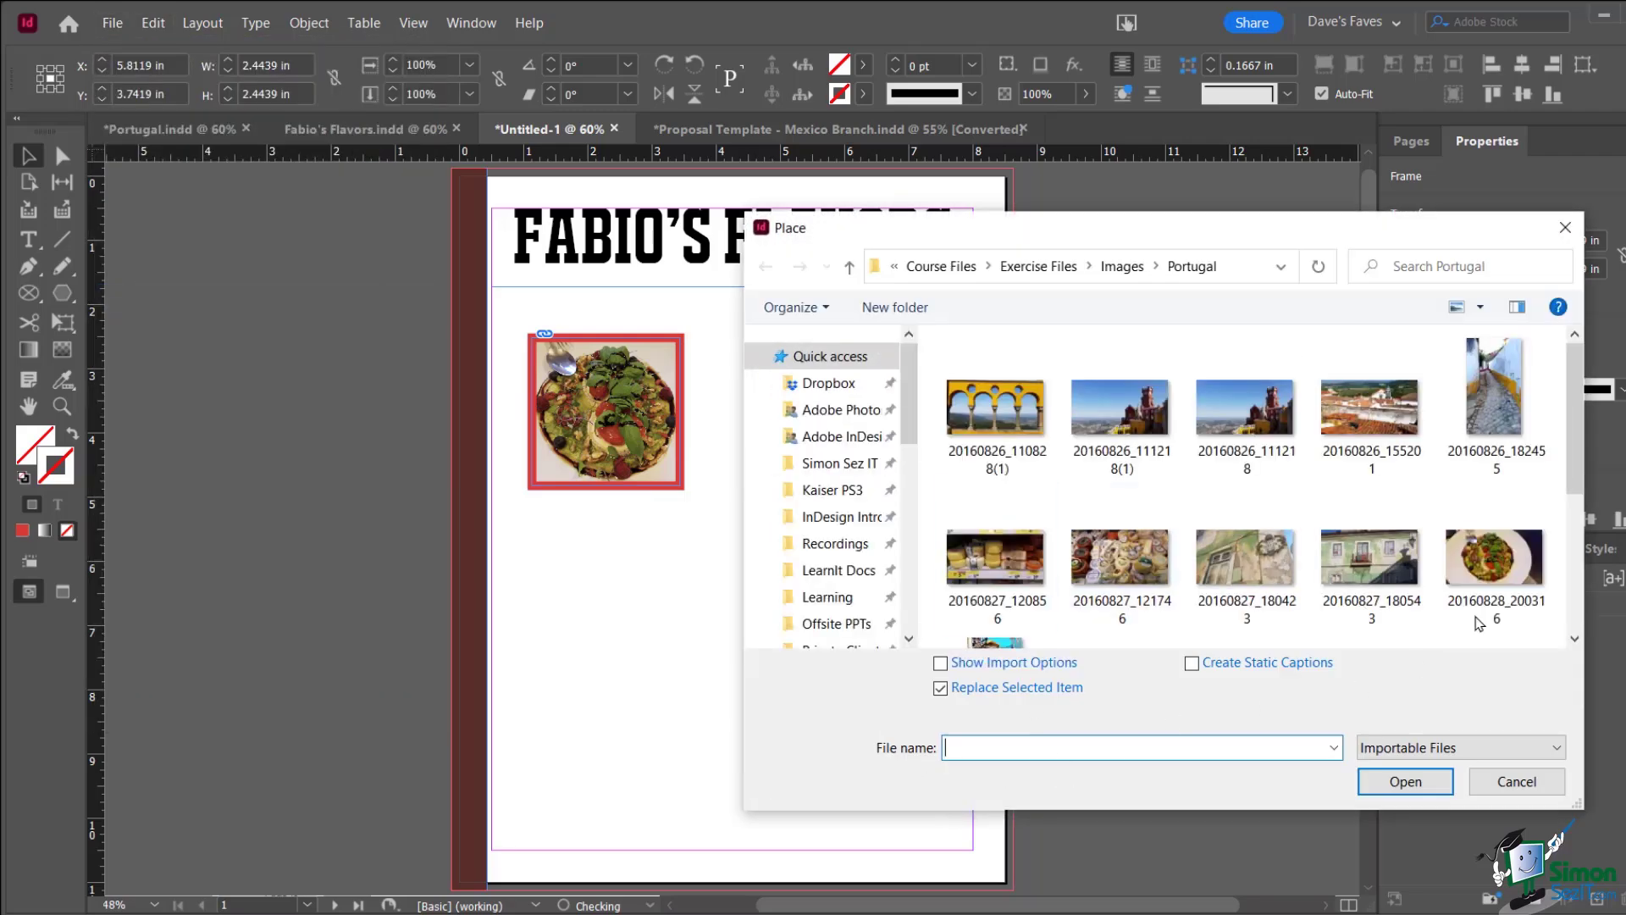
left_click_drag(1568, 430, 1573, 348)
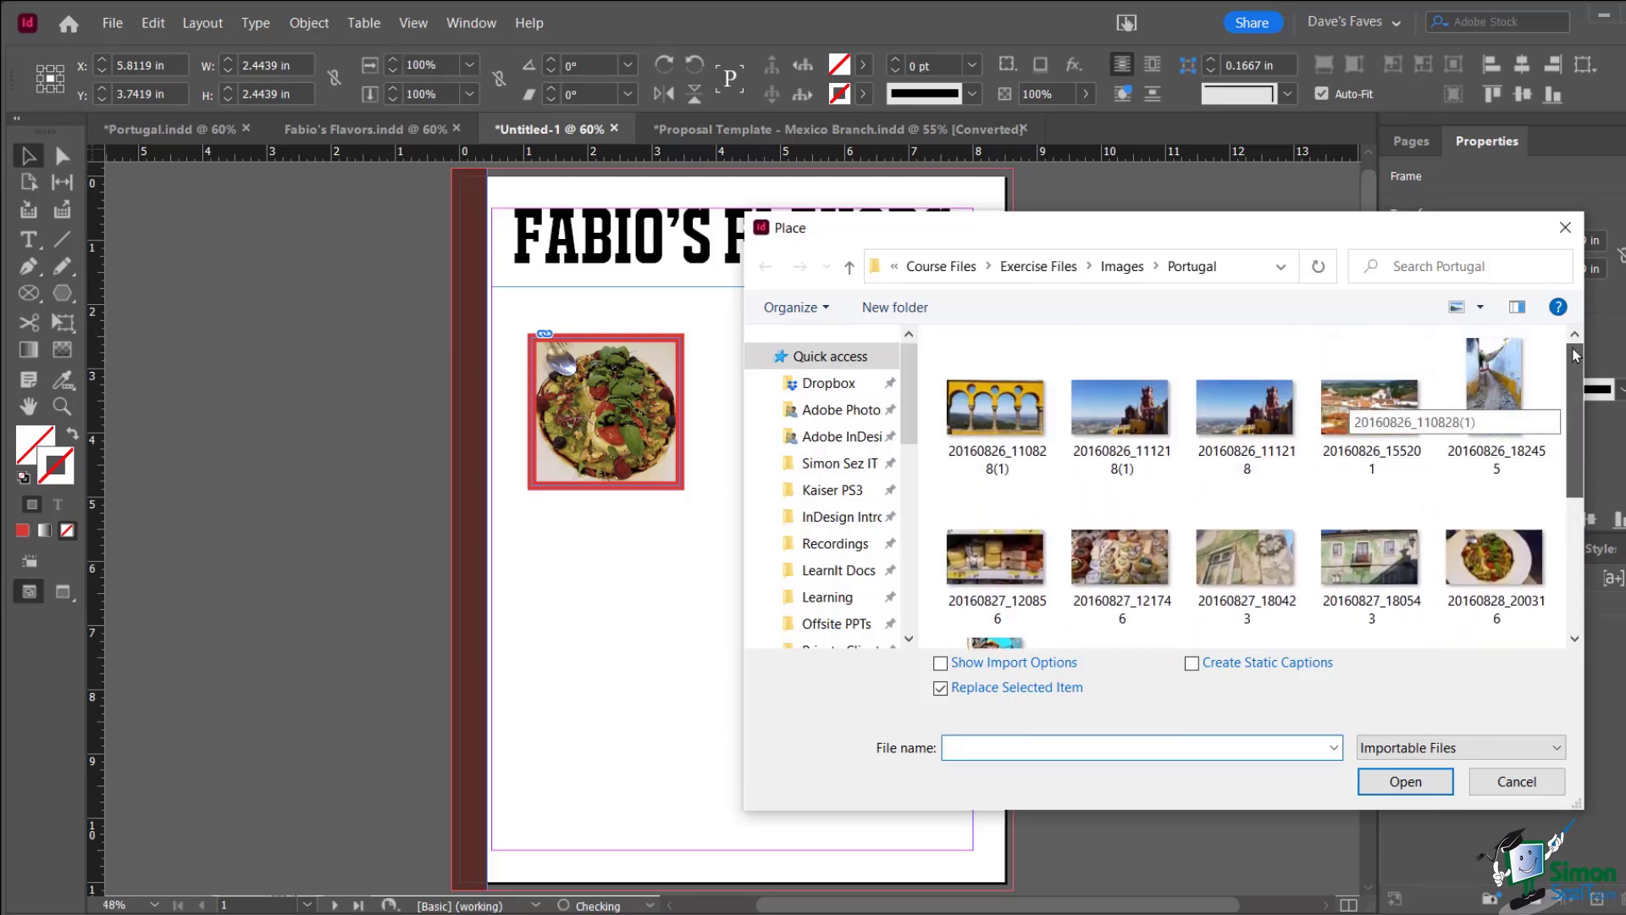
left_click(1122, 266)
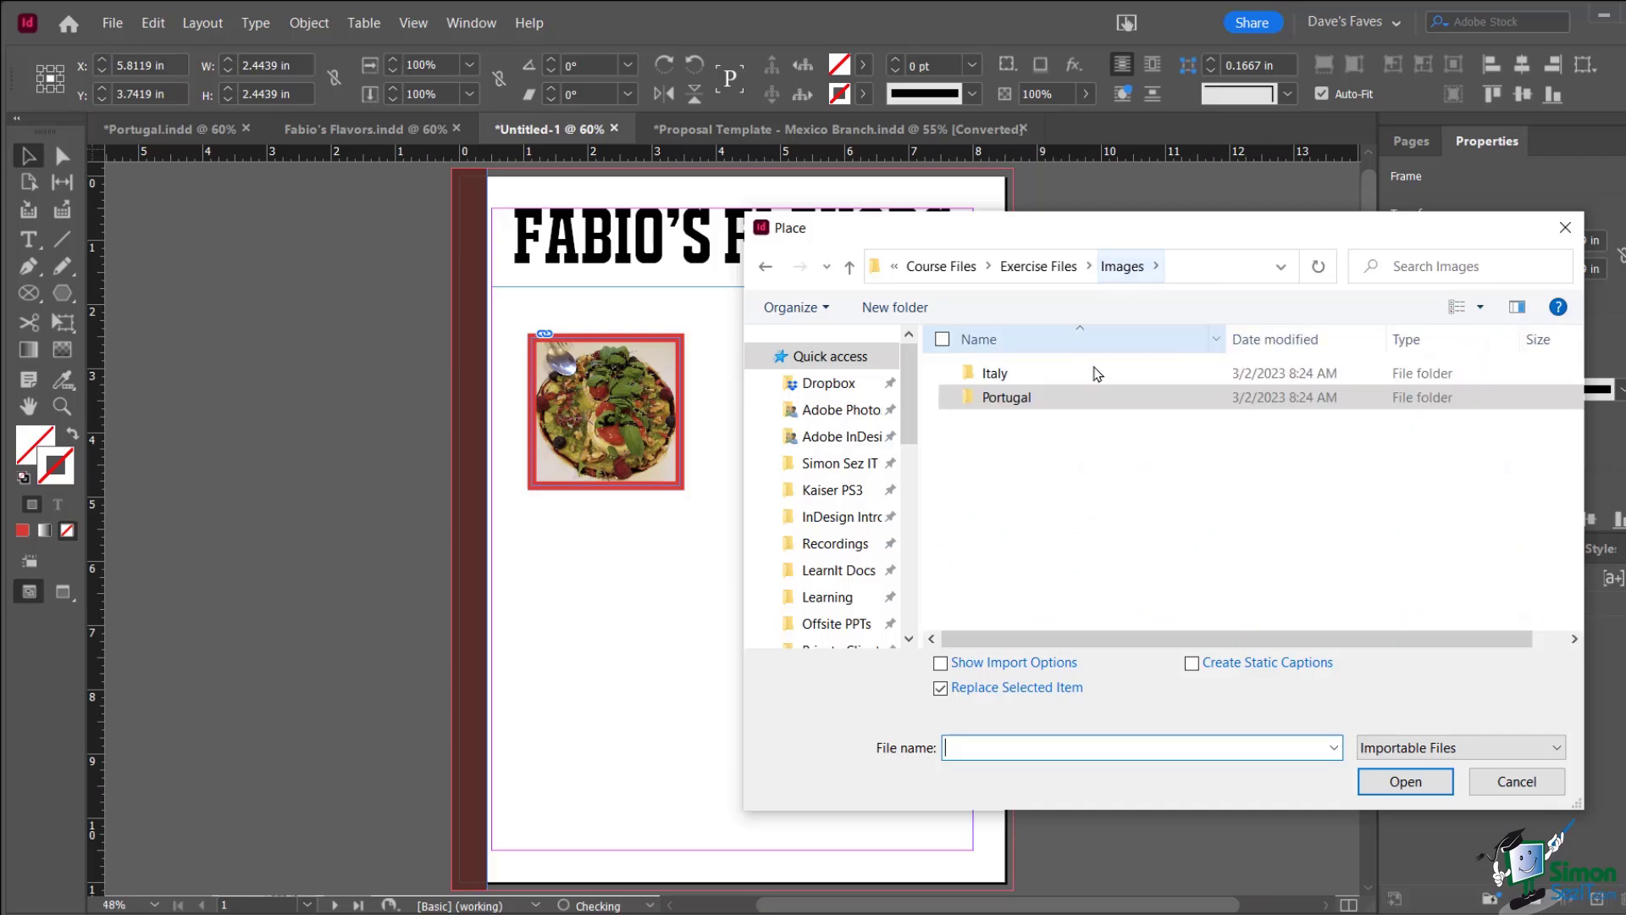
double_click(996, 375)
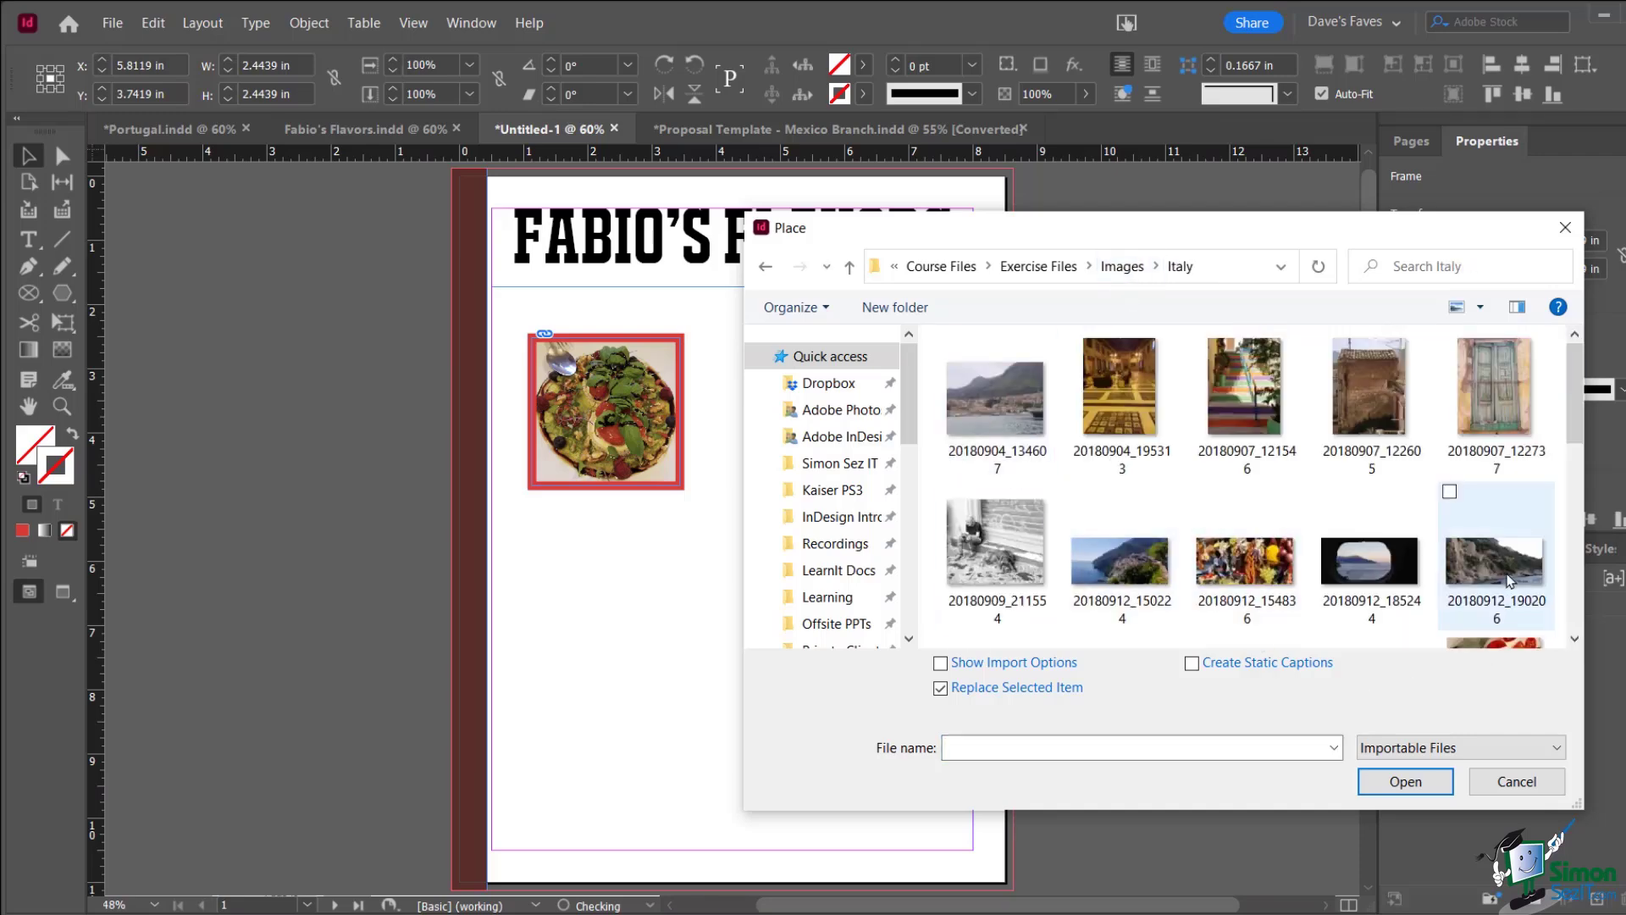
scroll(1565, 433, "down", 3)
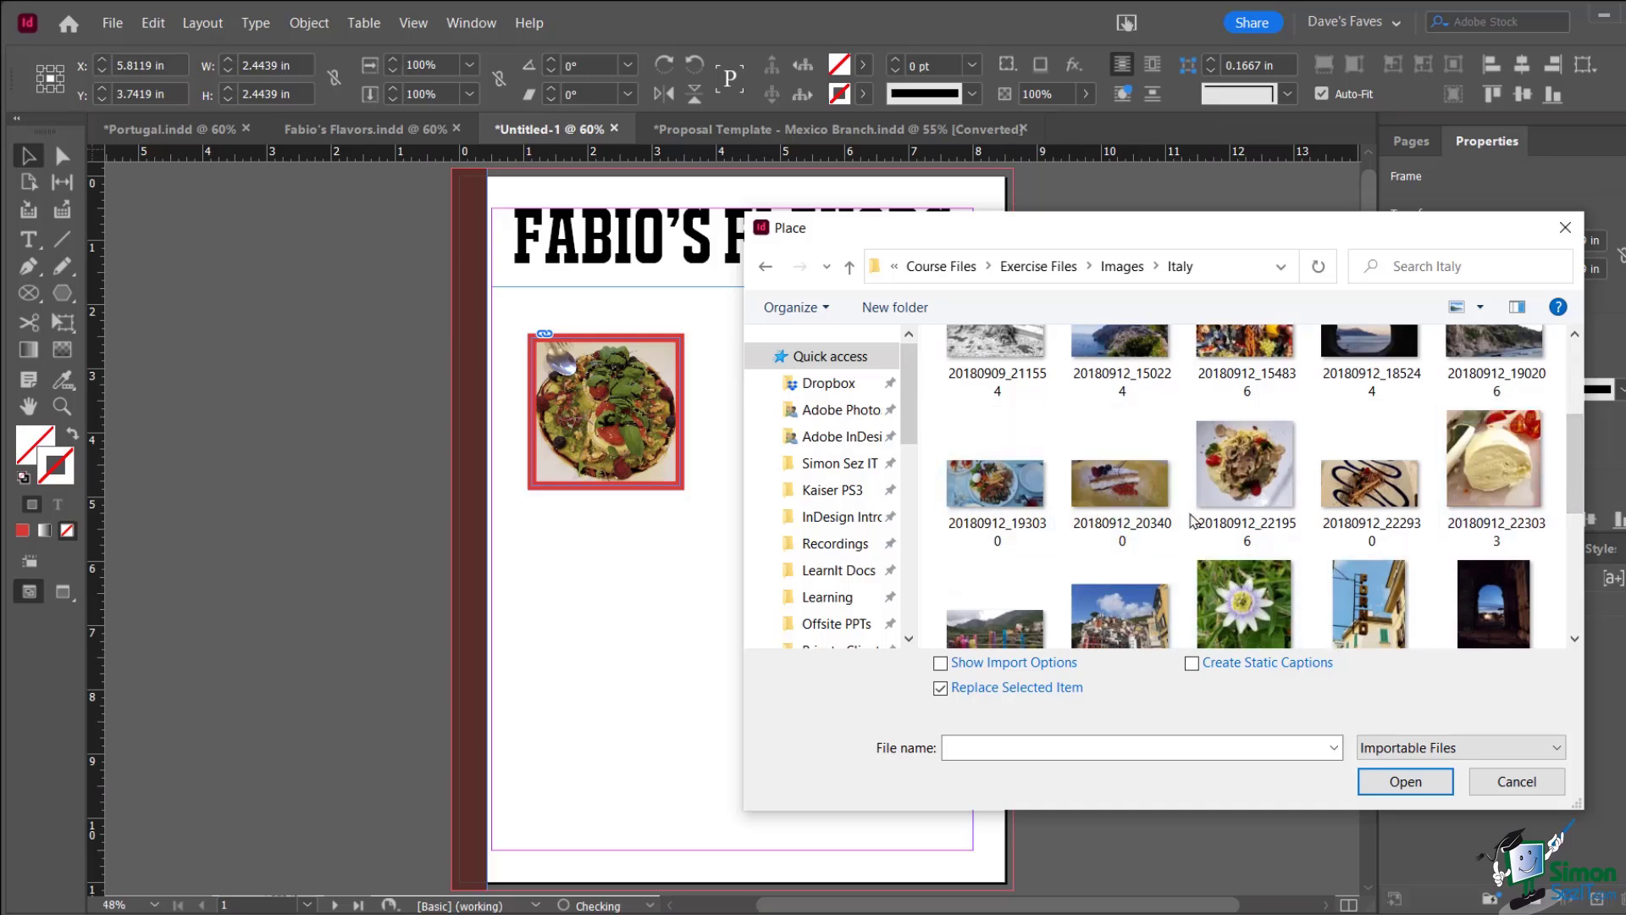
double_click(1255, 470)
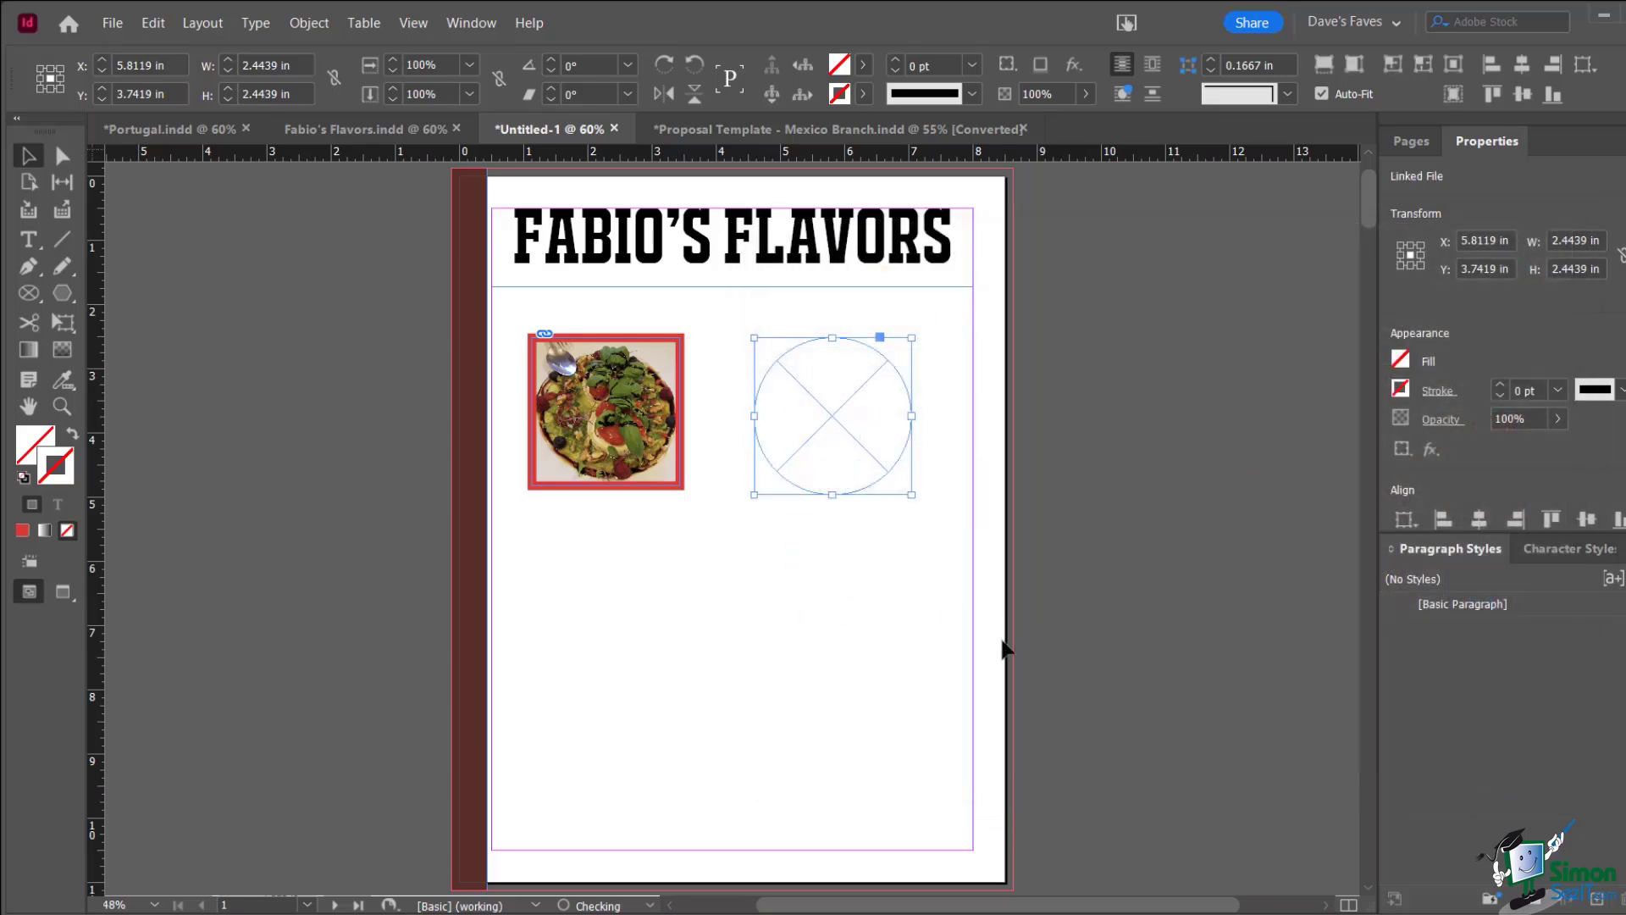
left_click(701, 616)
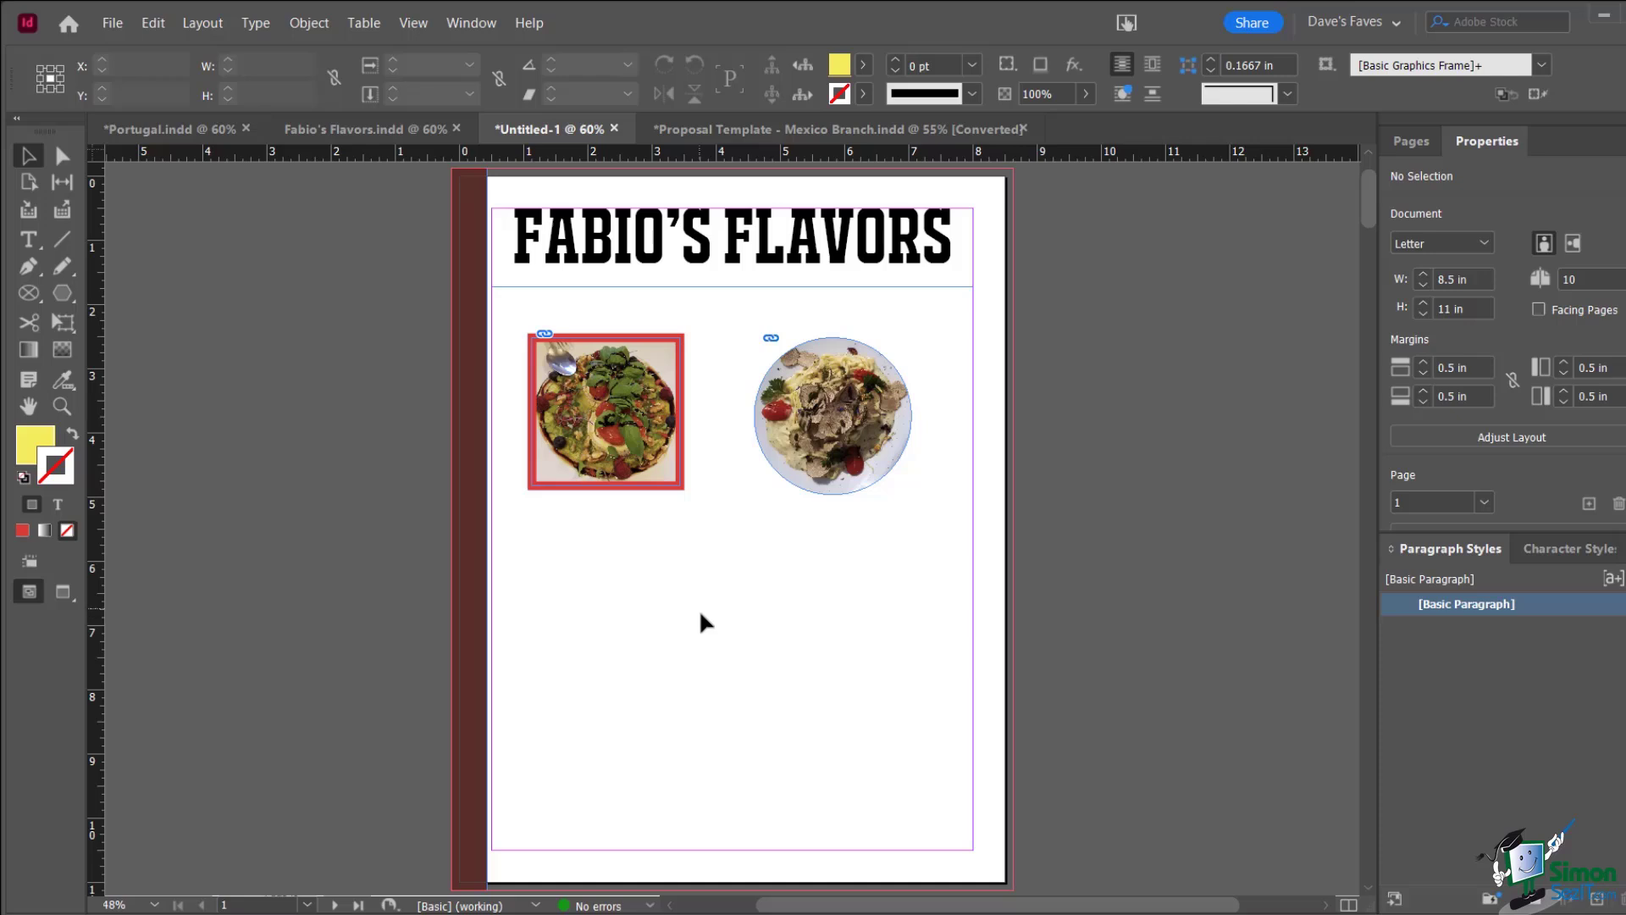
Draw a rectangular frame about 7.5 in wide and 3.16 in high below the food photos, spanning margin to margin
left_click(28, 292)
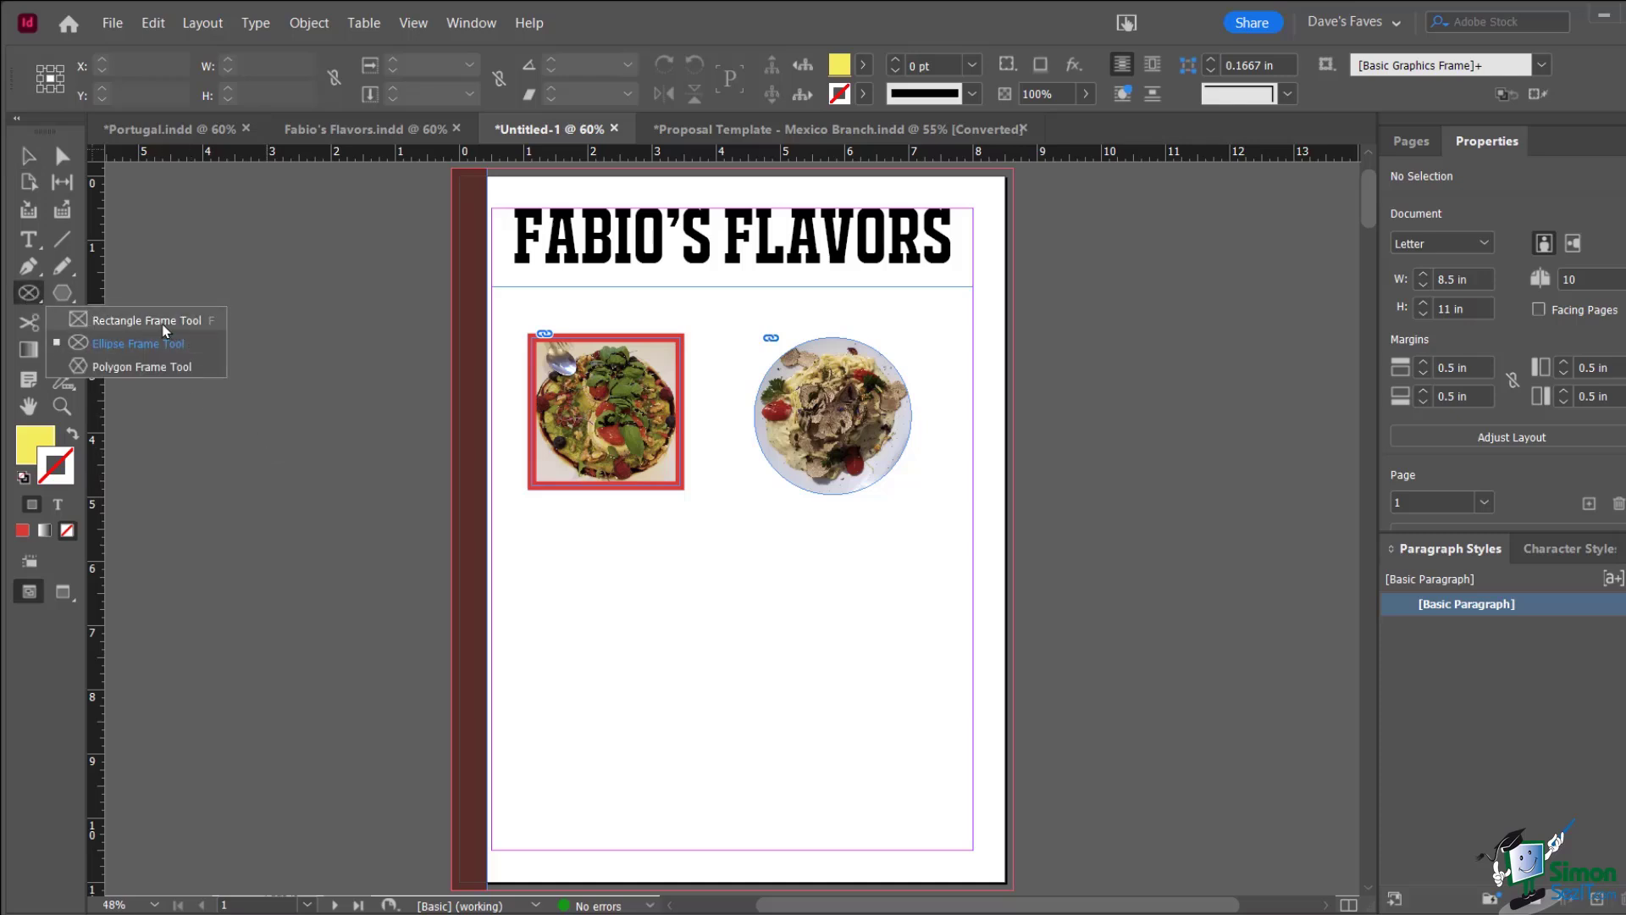
left_click(117, 322)
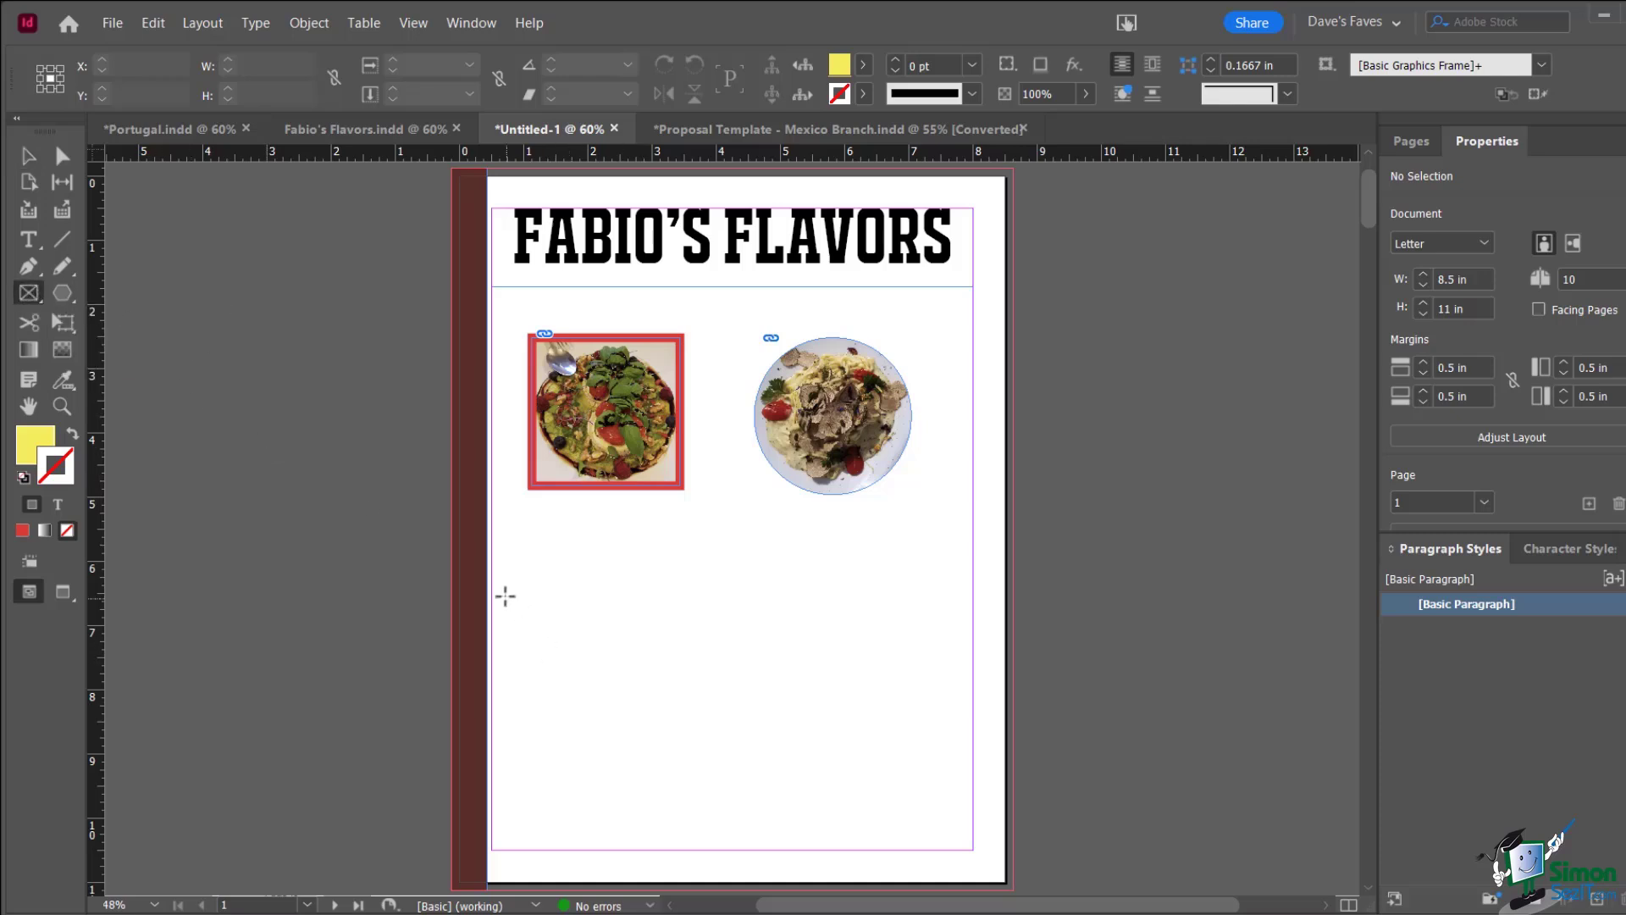
left_click_drag(492, 573, 974, 775)
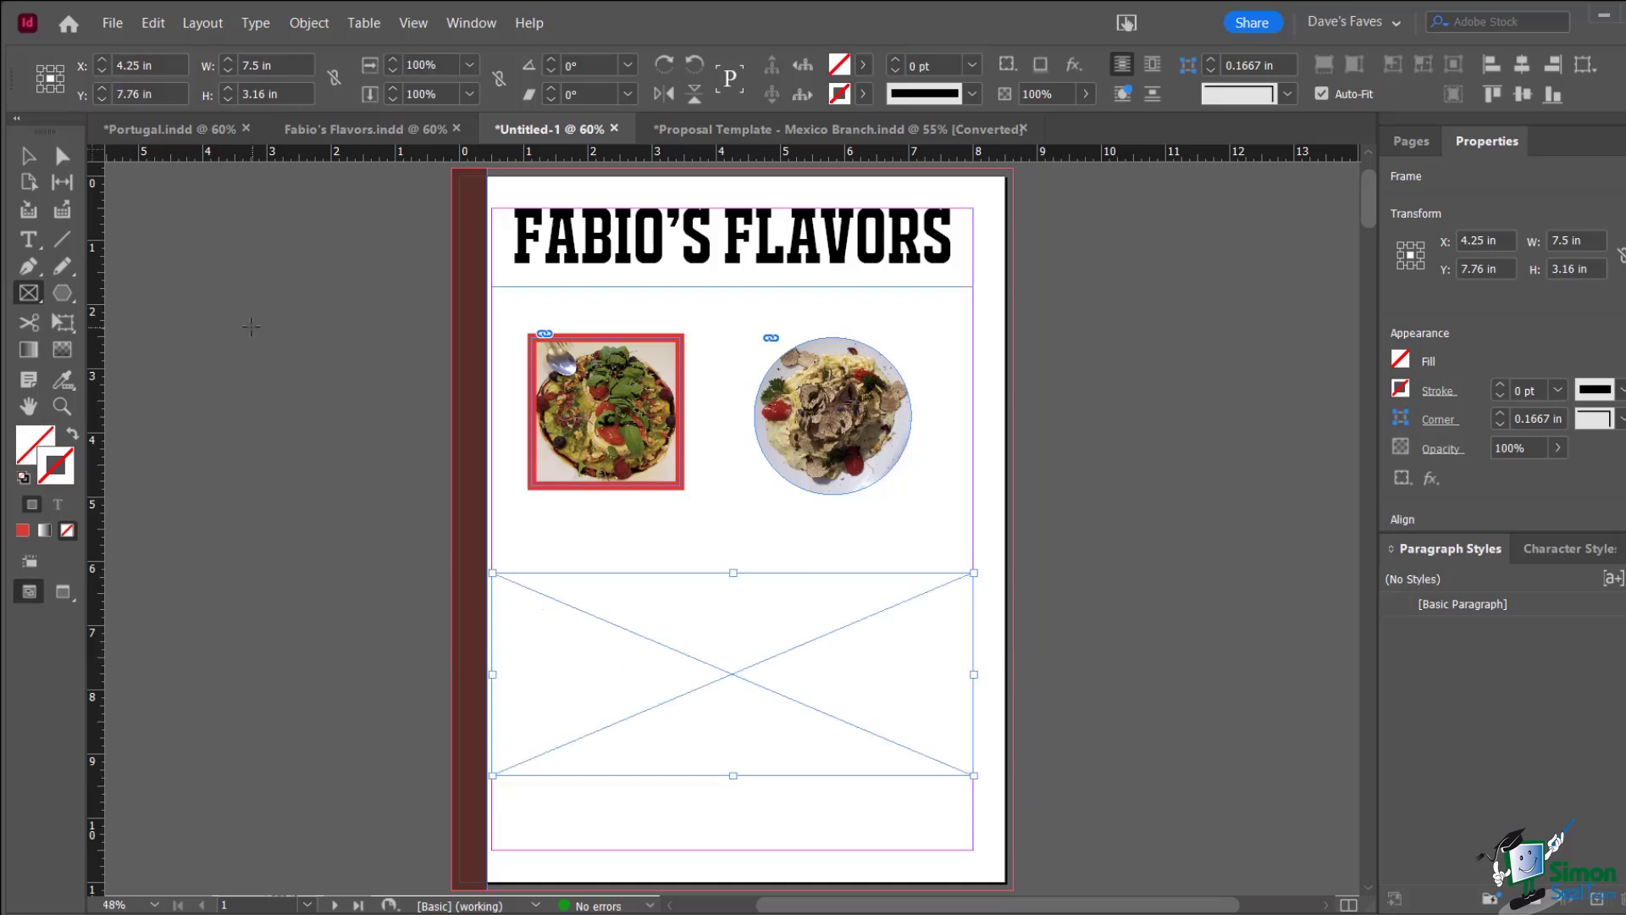
Place the clothespin landscape photo 20180913_191245 from the Italy folder into the wide rectangular frame, and switch to the Selection tool
left_click(110, 27)
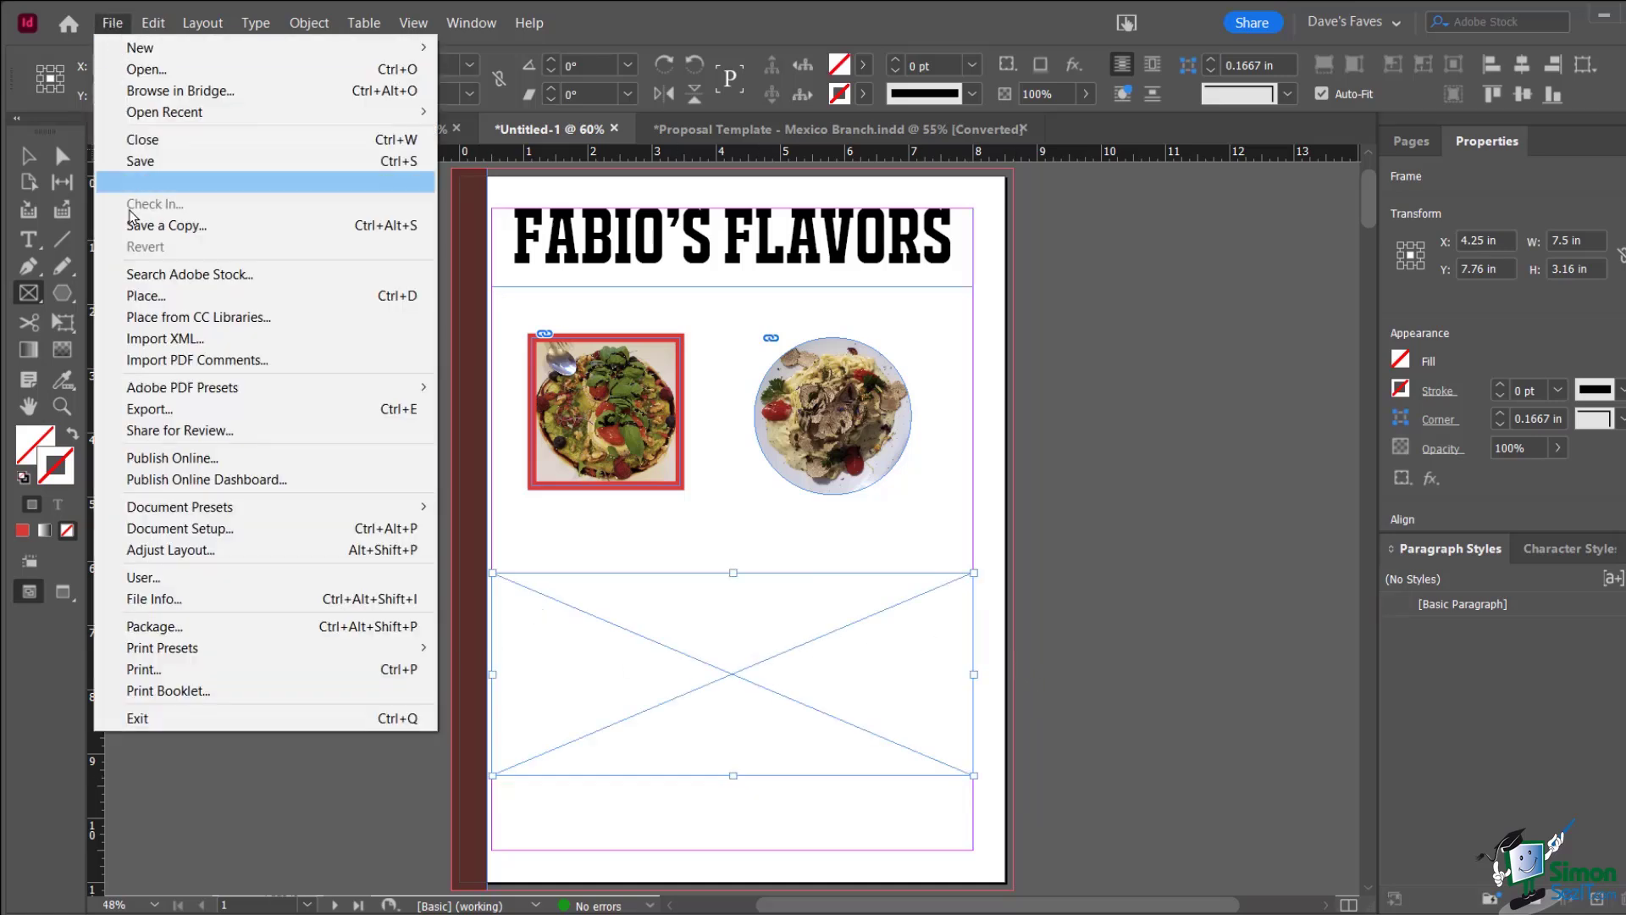
left_click(180, 304)
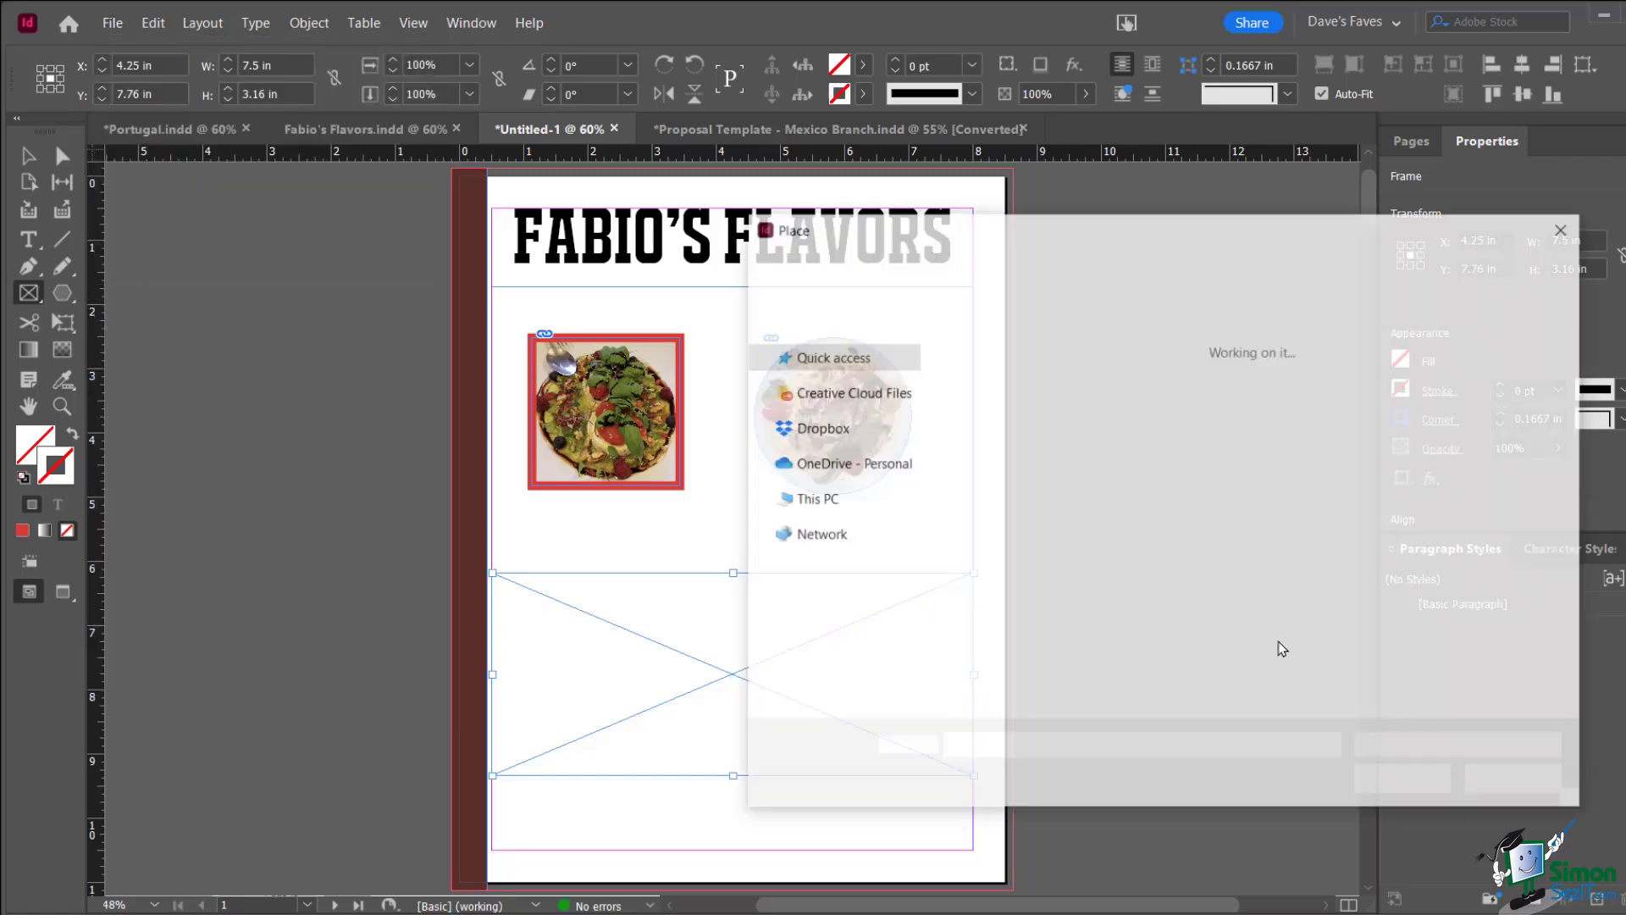
left_click_drag(1580, 404, 1573, 519)
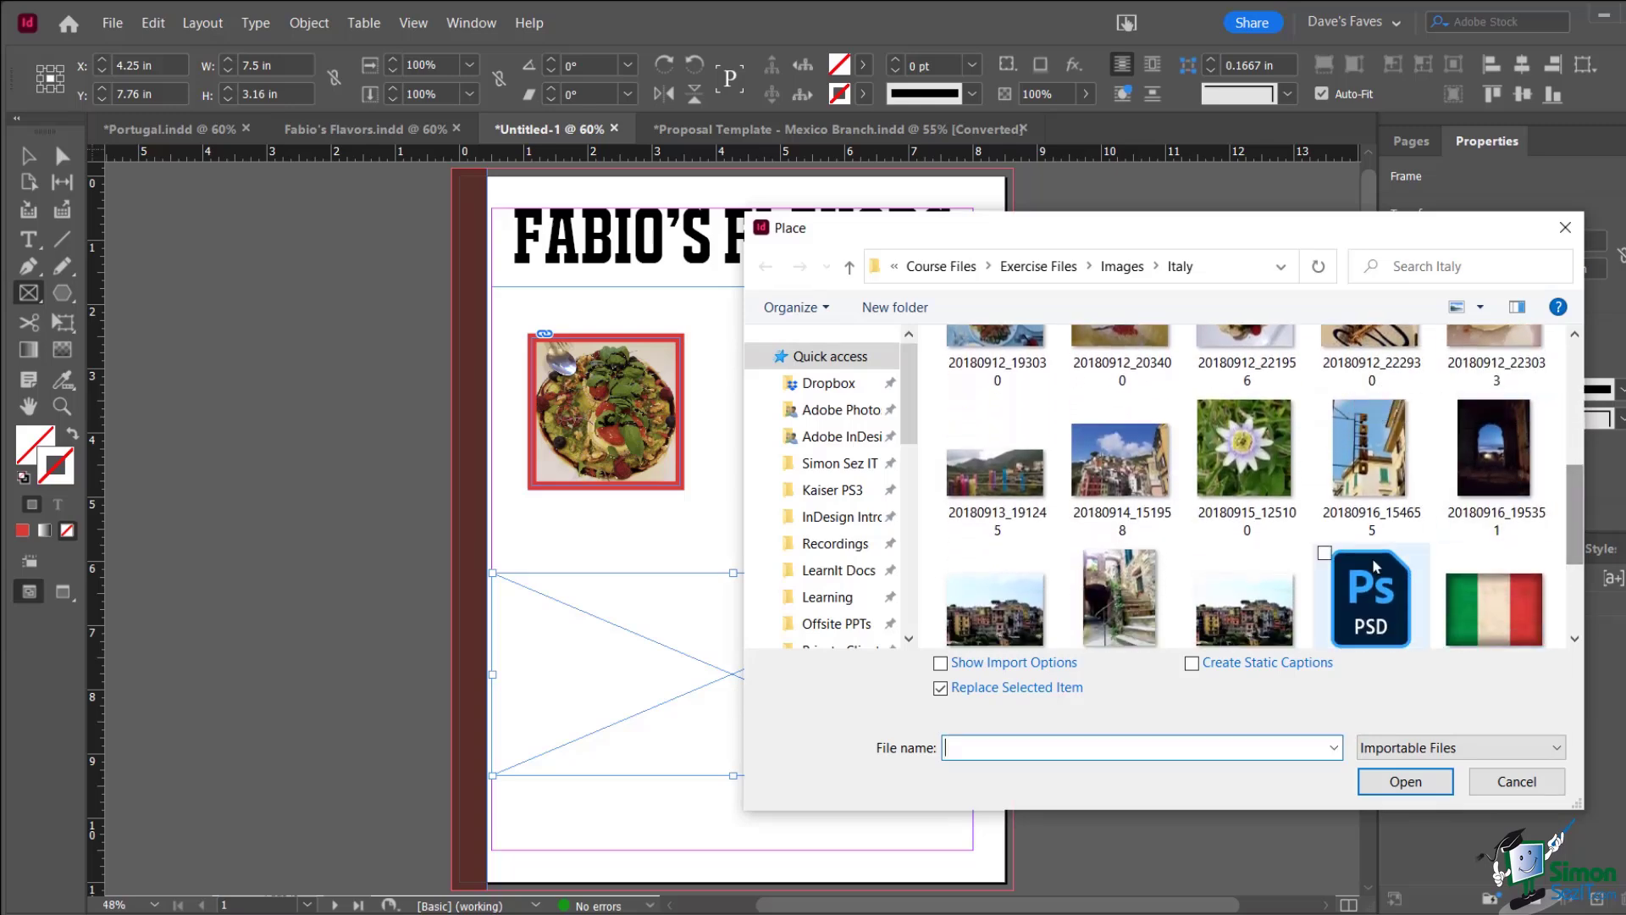
double_click(989, 476)
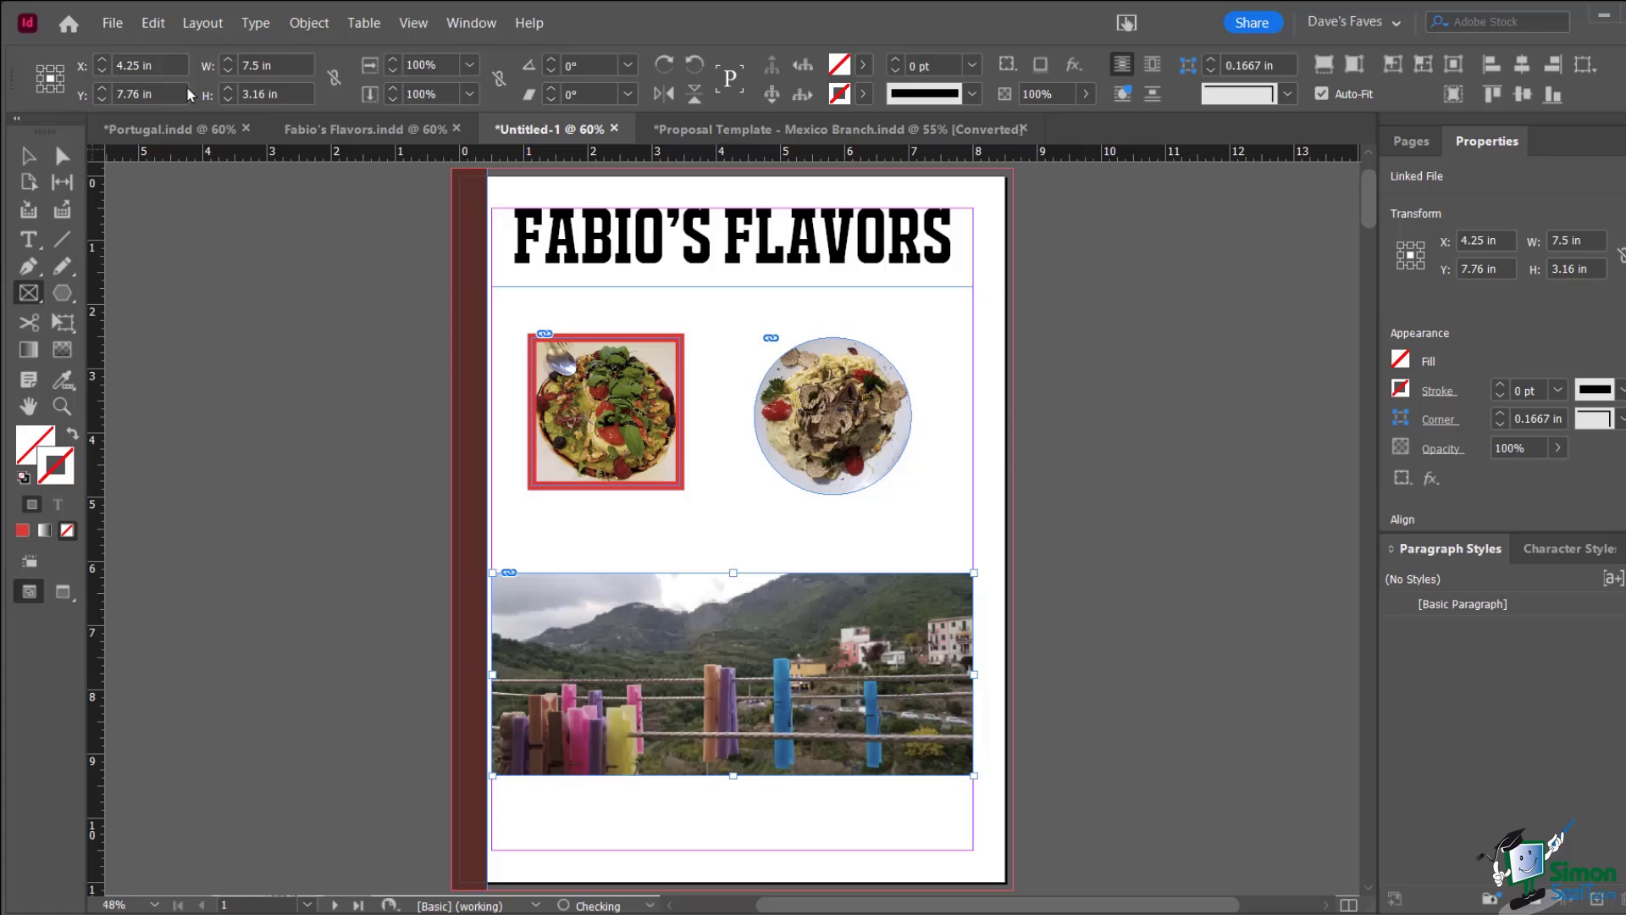
key("v")
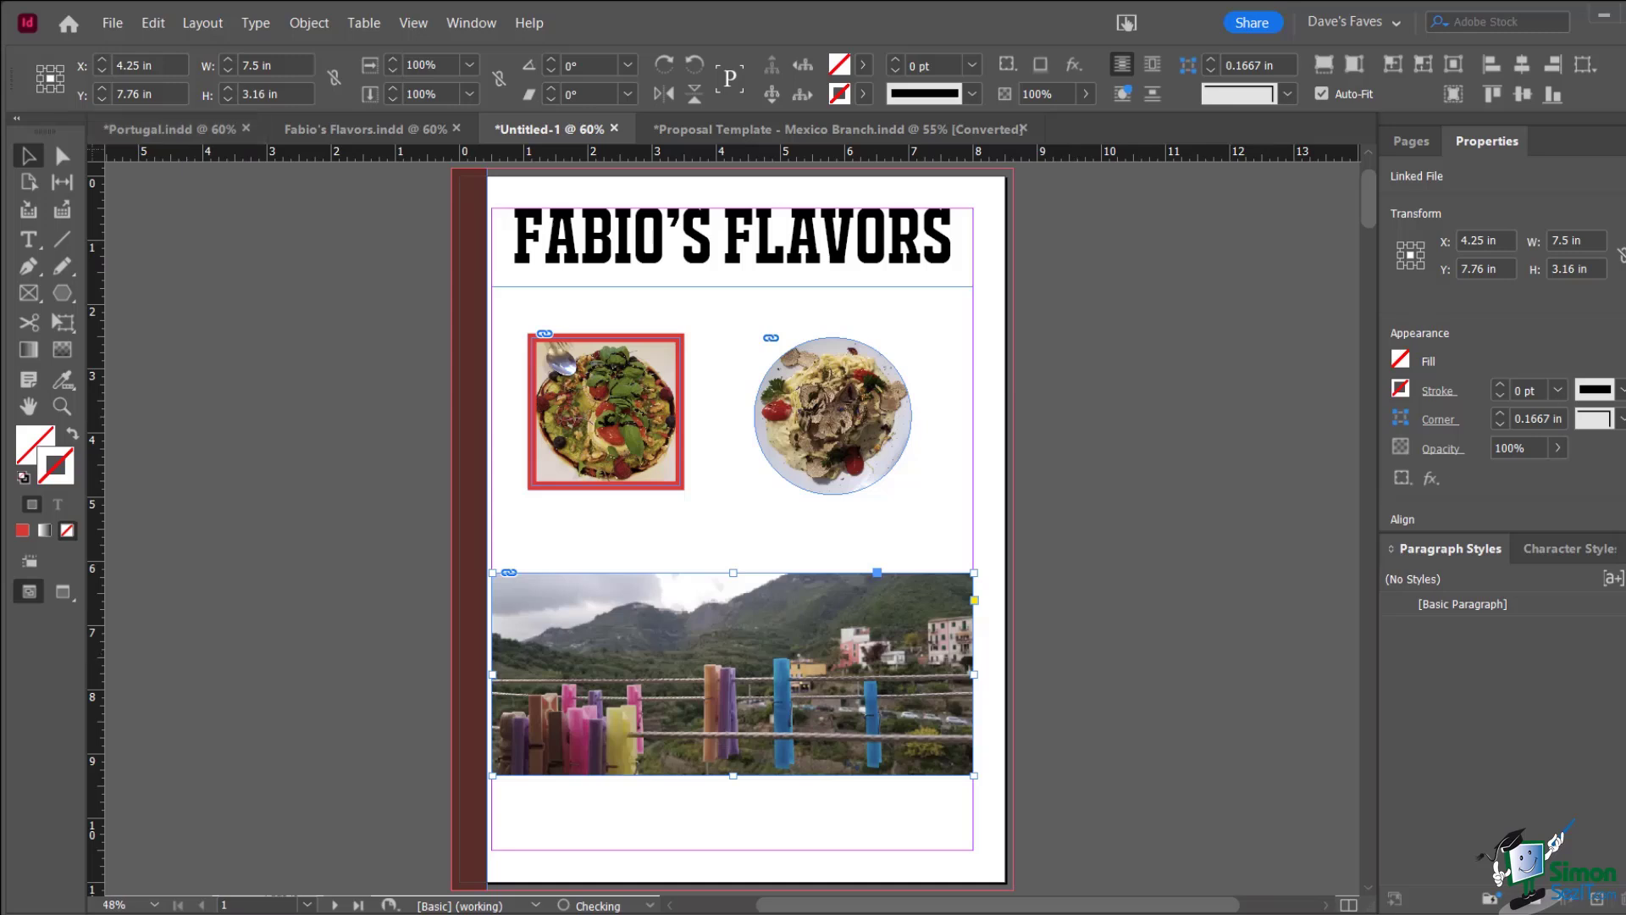
Try Fit Frame to Content on the landscape photo, and undo it
scroll(1508, 343, "down", 5)
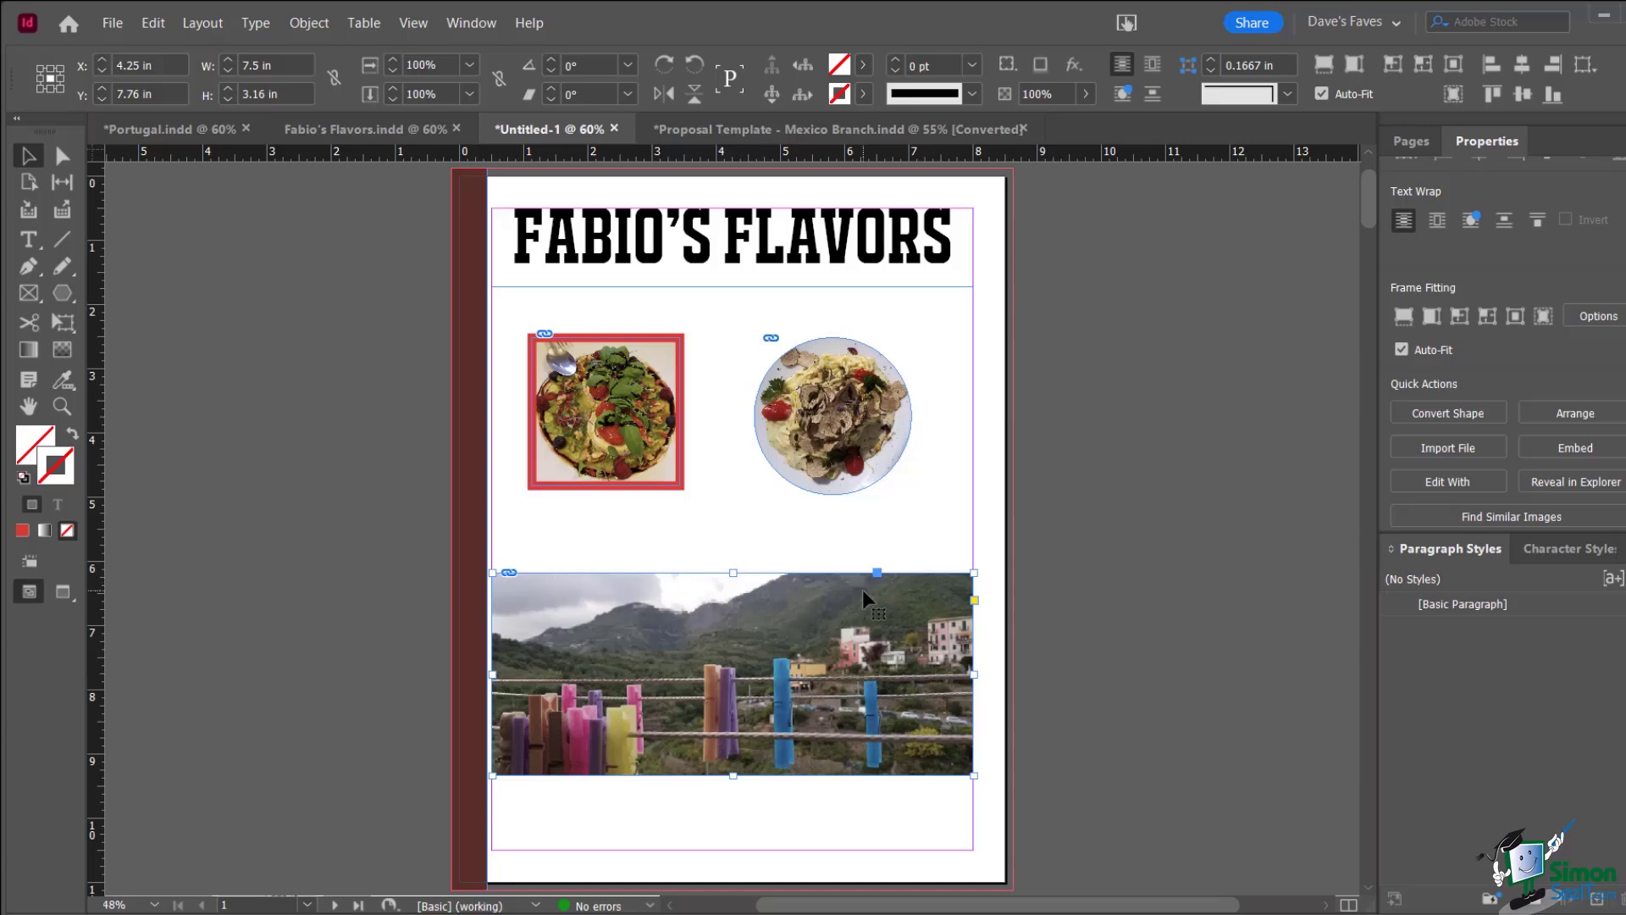
right_click(664, 633)
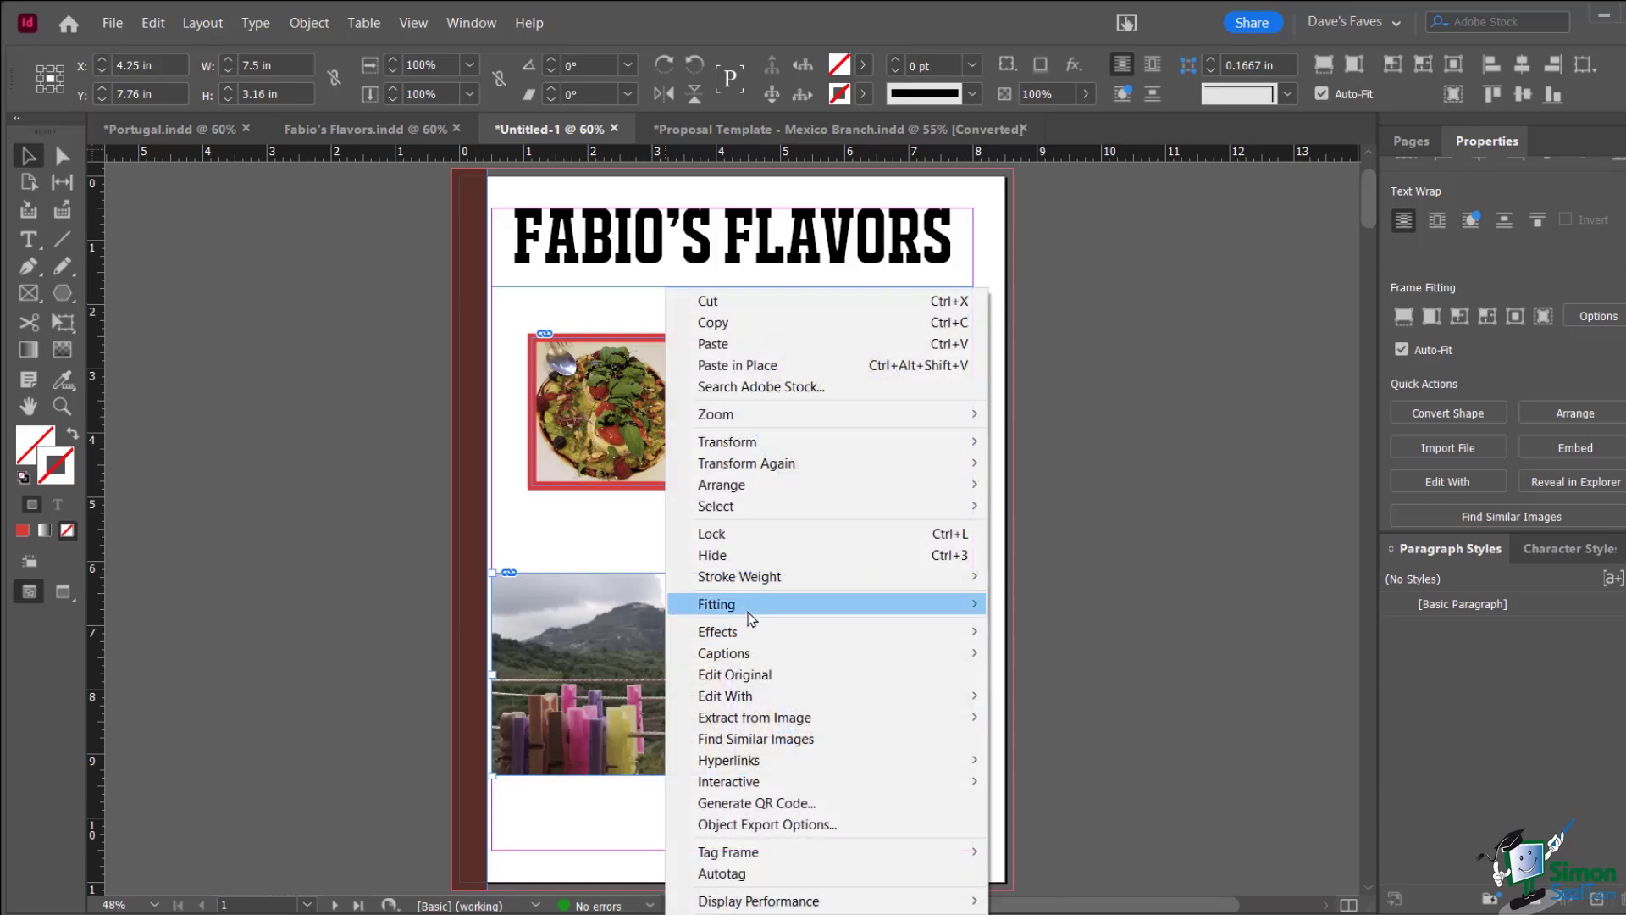
mouse_move(750, 618)
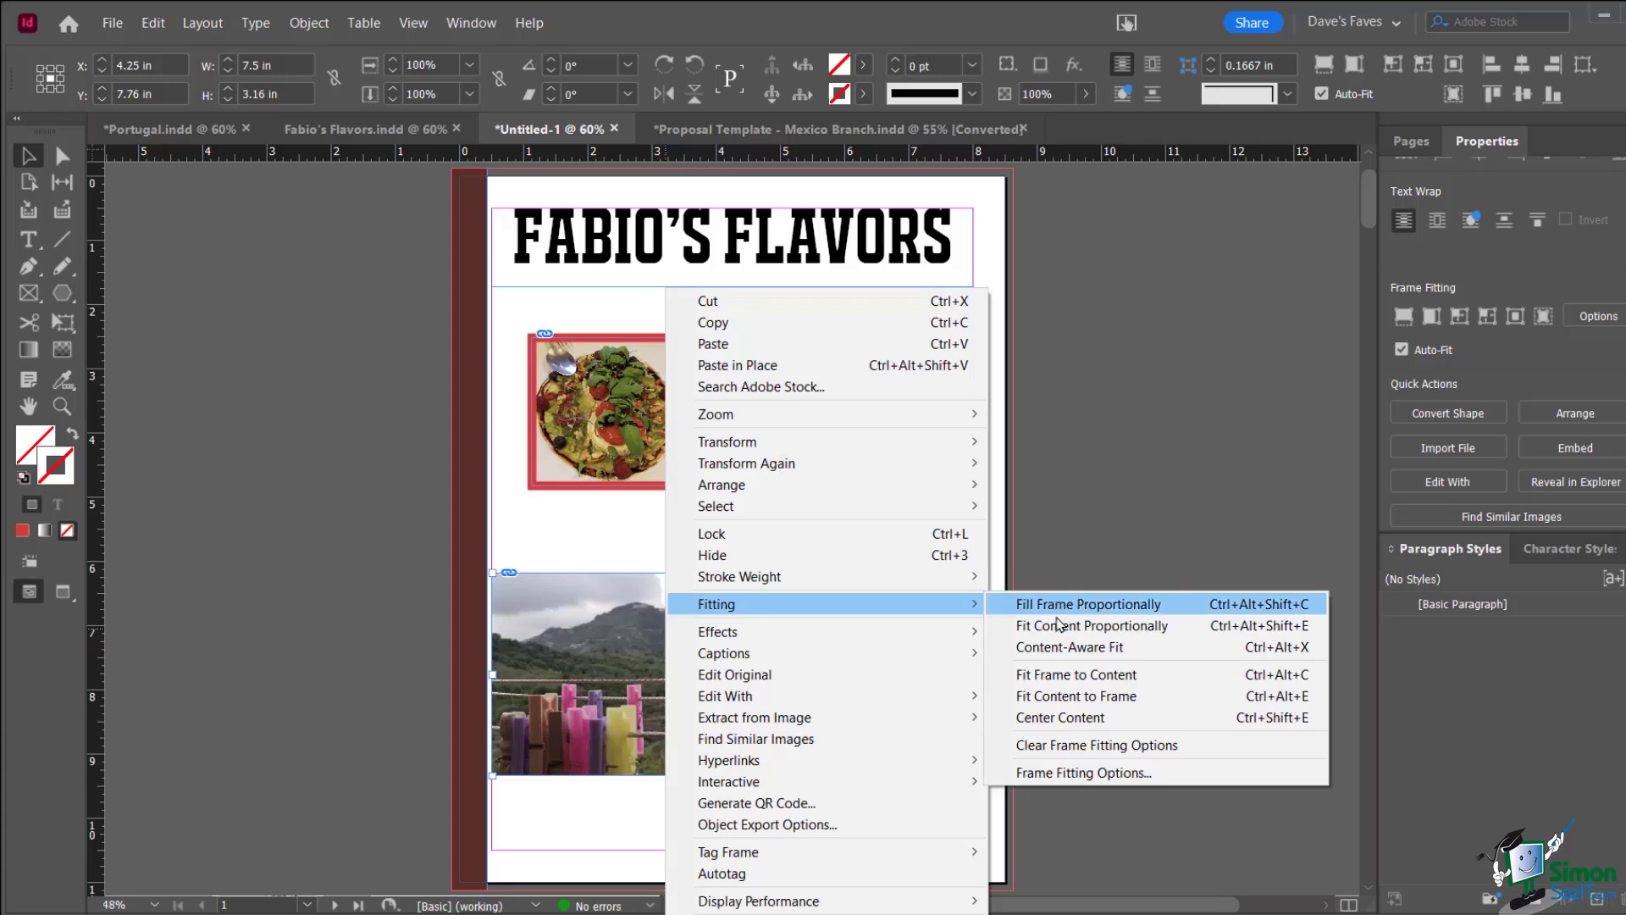
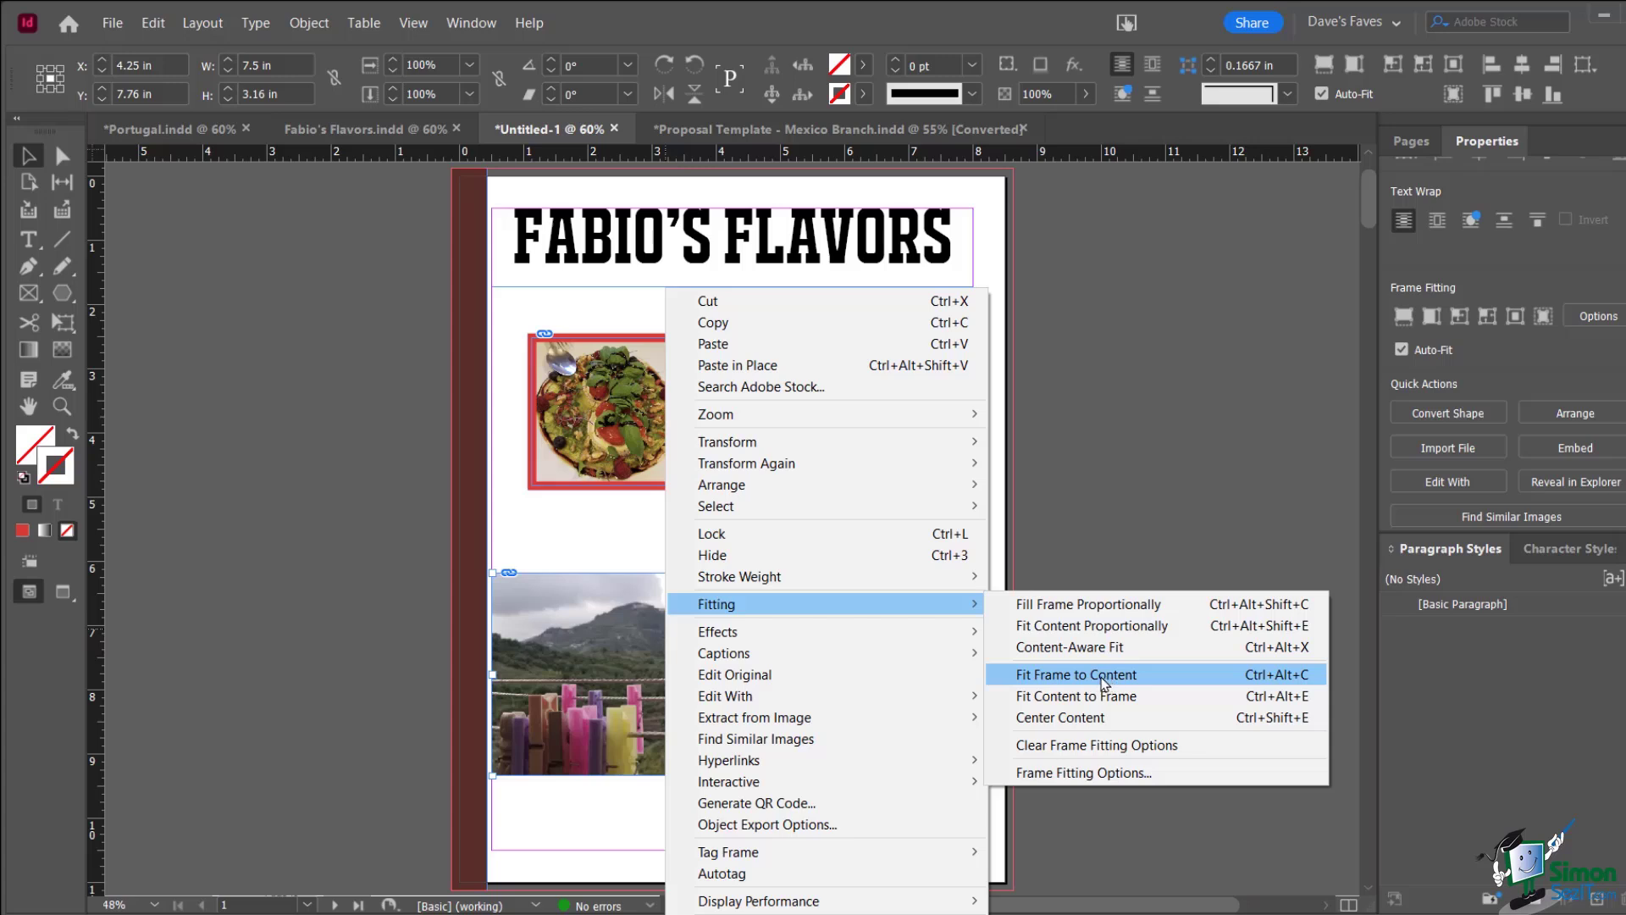
left_click(1062, 684)
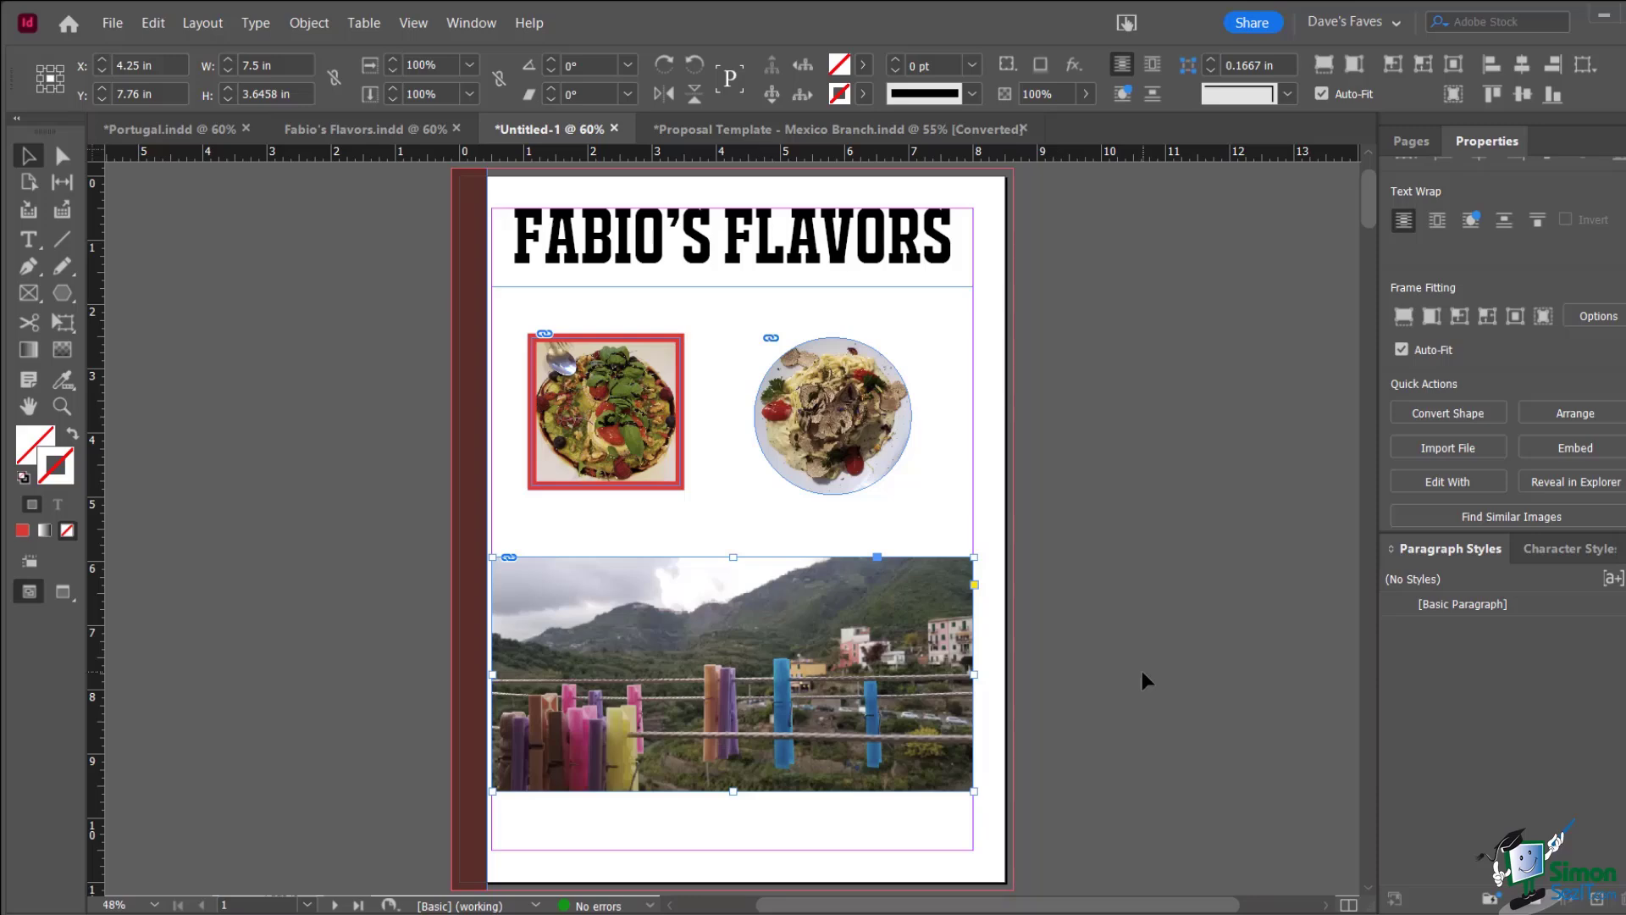
left_click(154, 23)
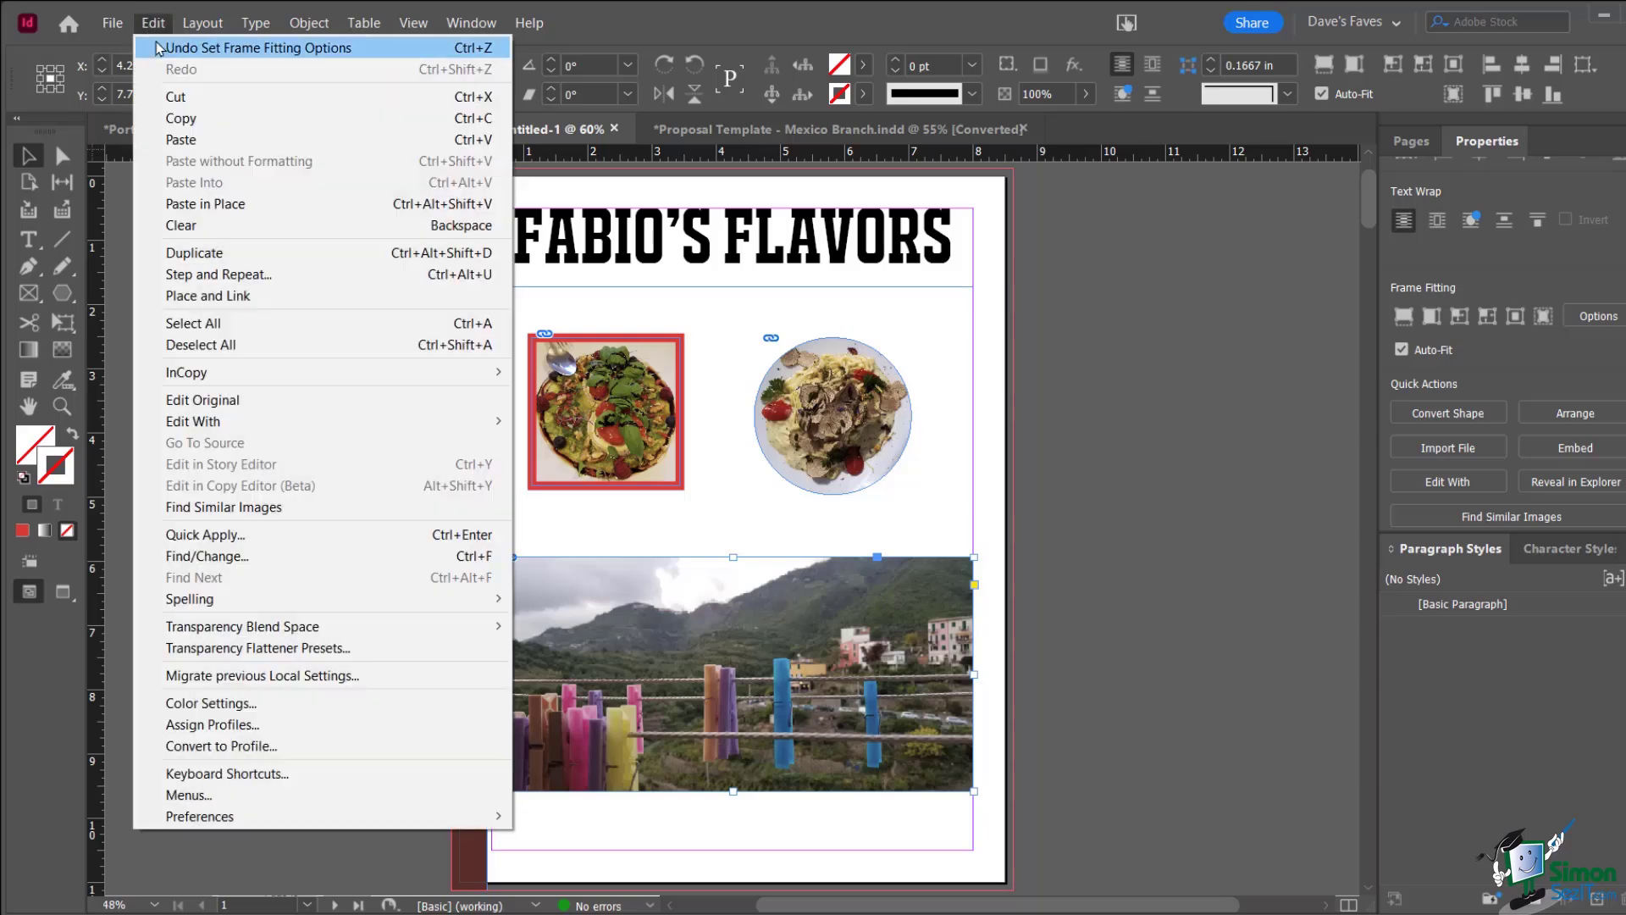
left_click(160, 48)
Apply Fit Content to Frame to the landscape photo
right_click(792, 650)
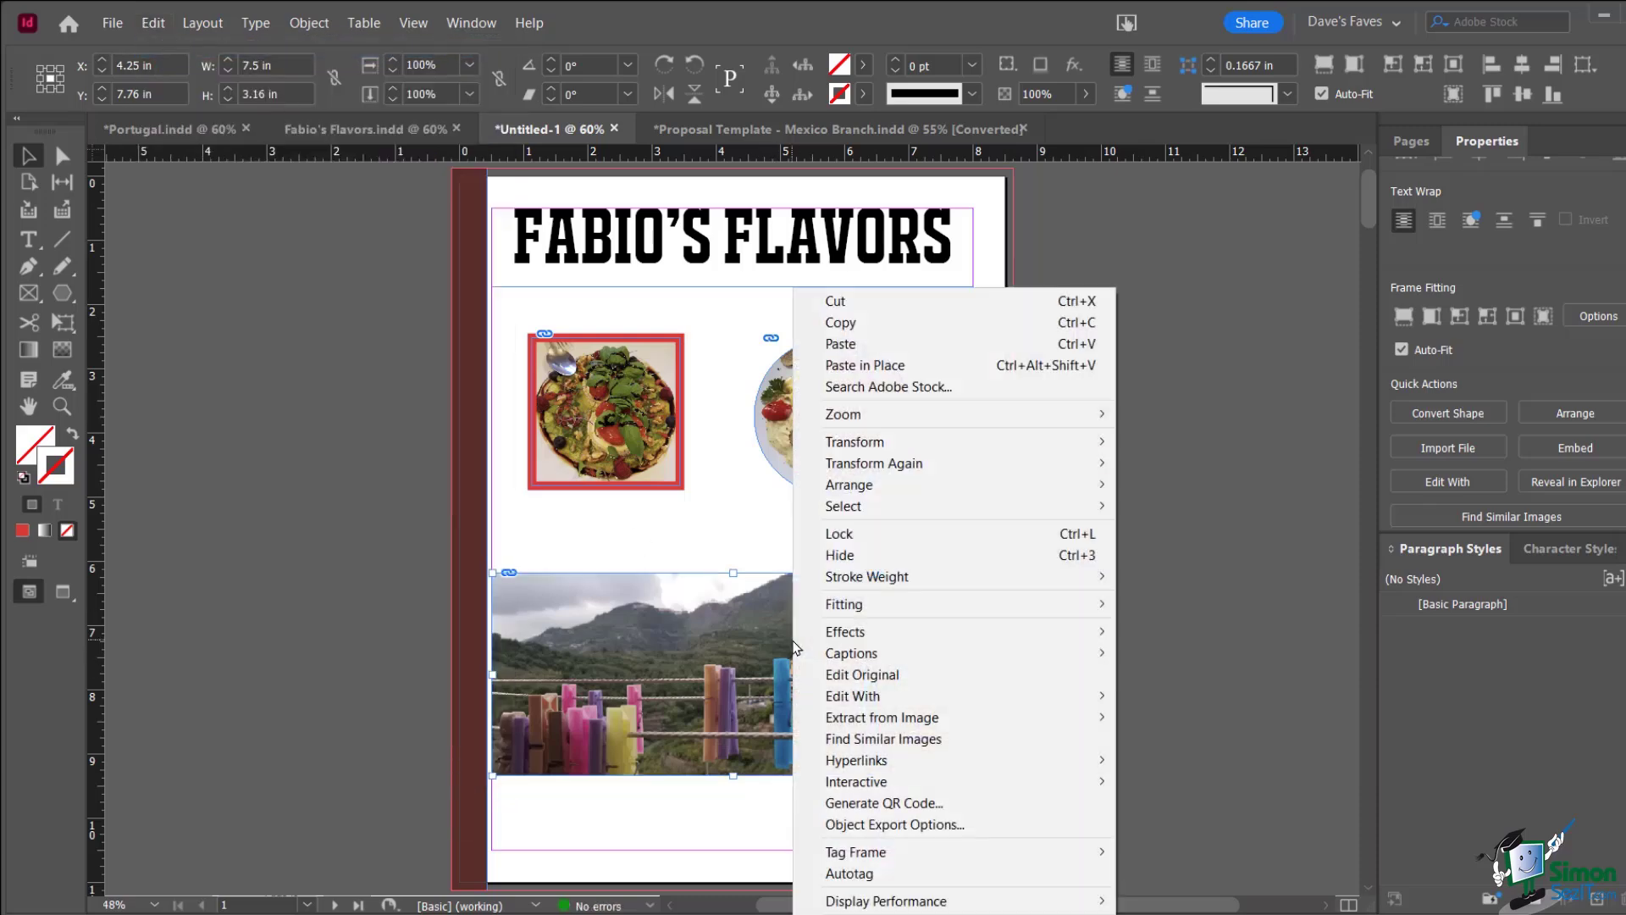
mouse_move(872, 608)
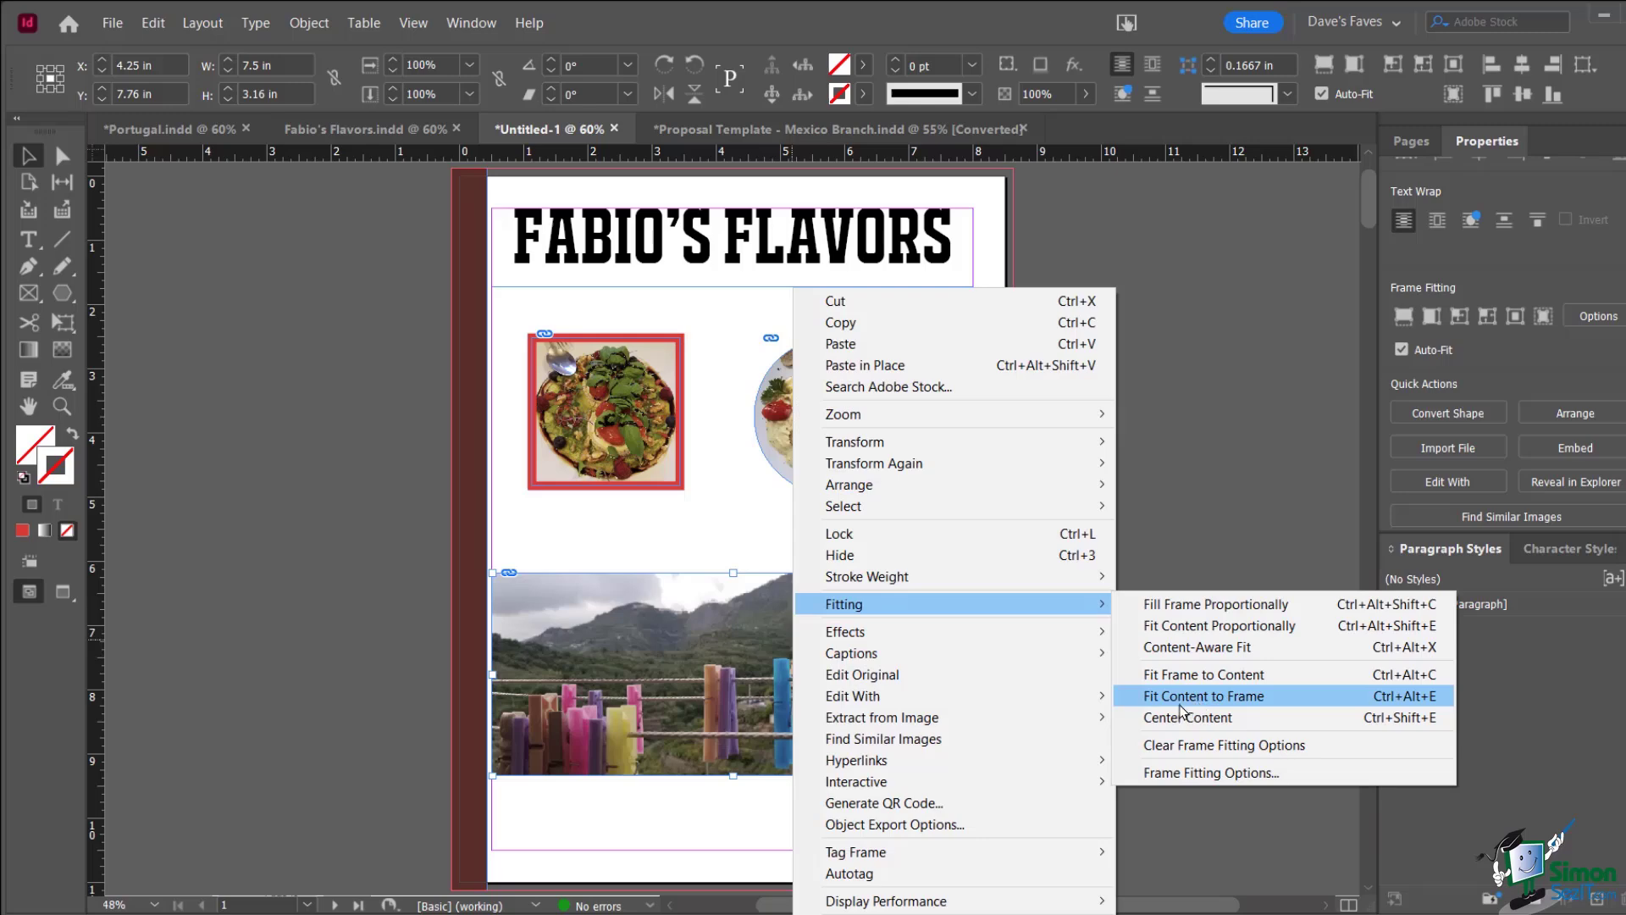
left_click(1181, 703)
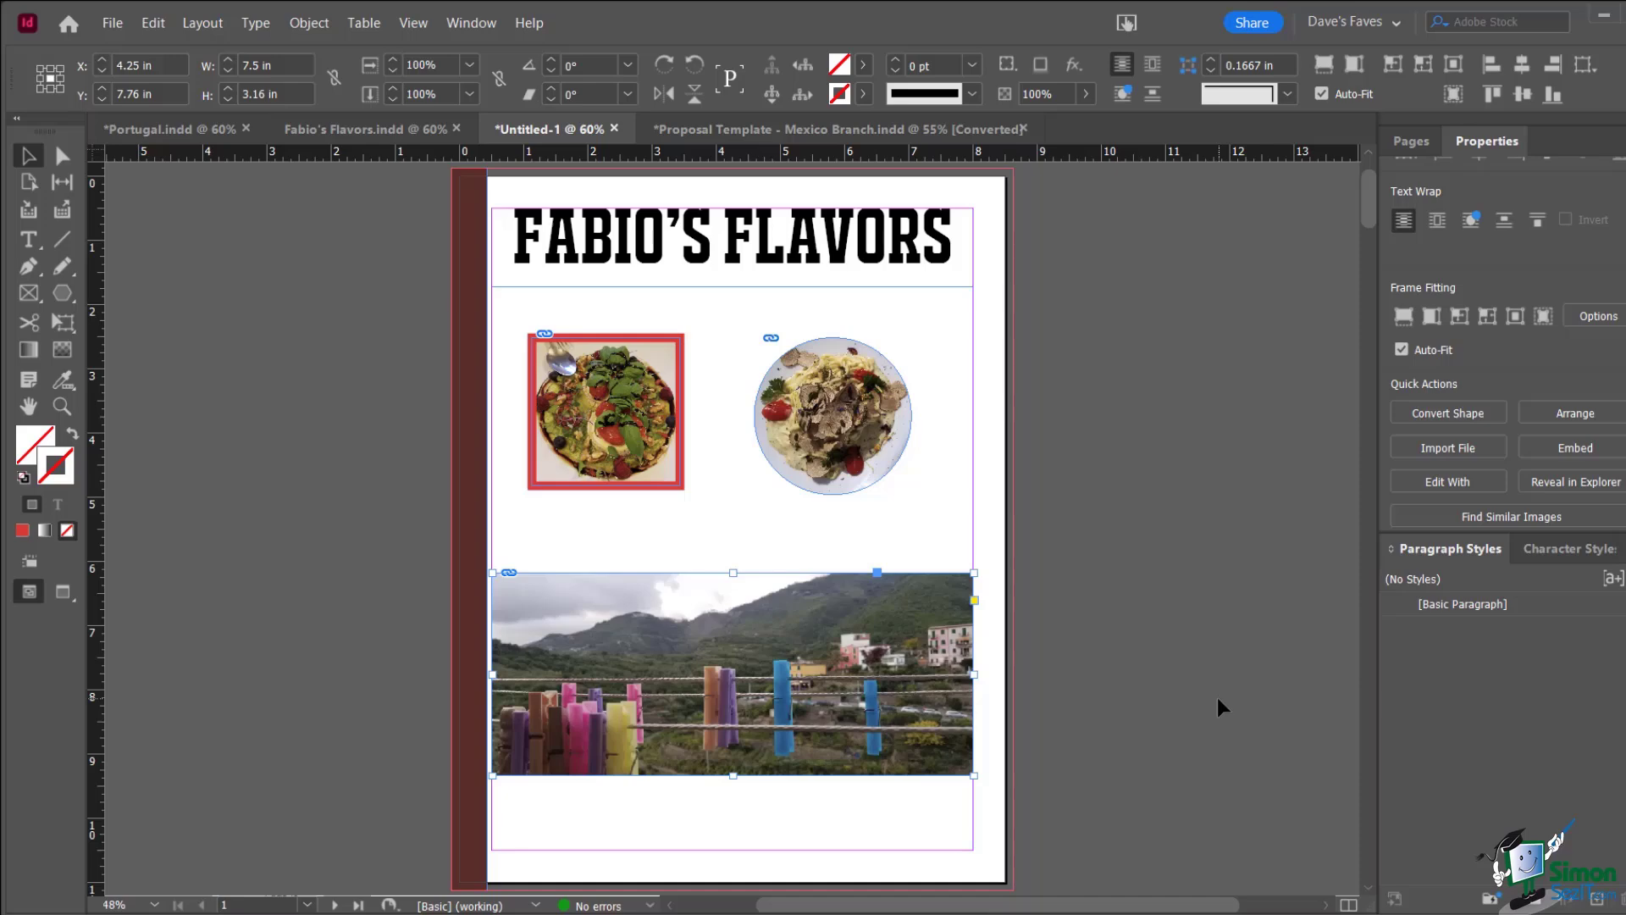
Apply Content-Aware Fit to the landscape photo
right_click(843, 627)
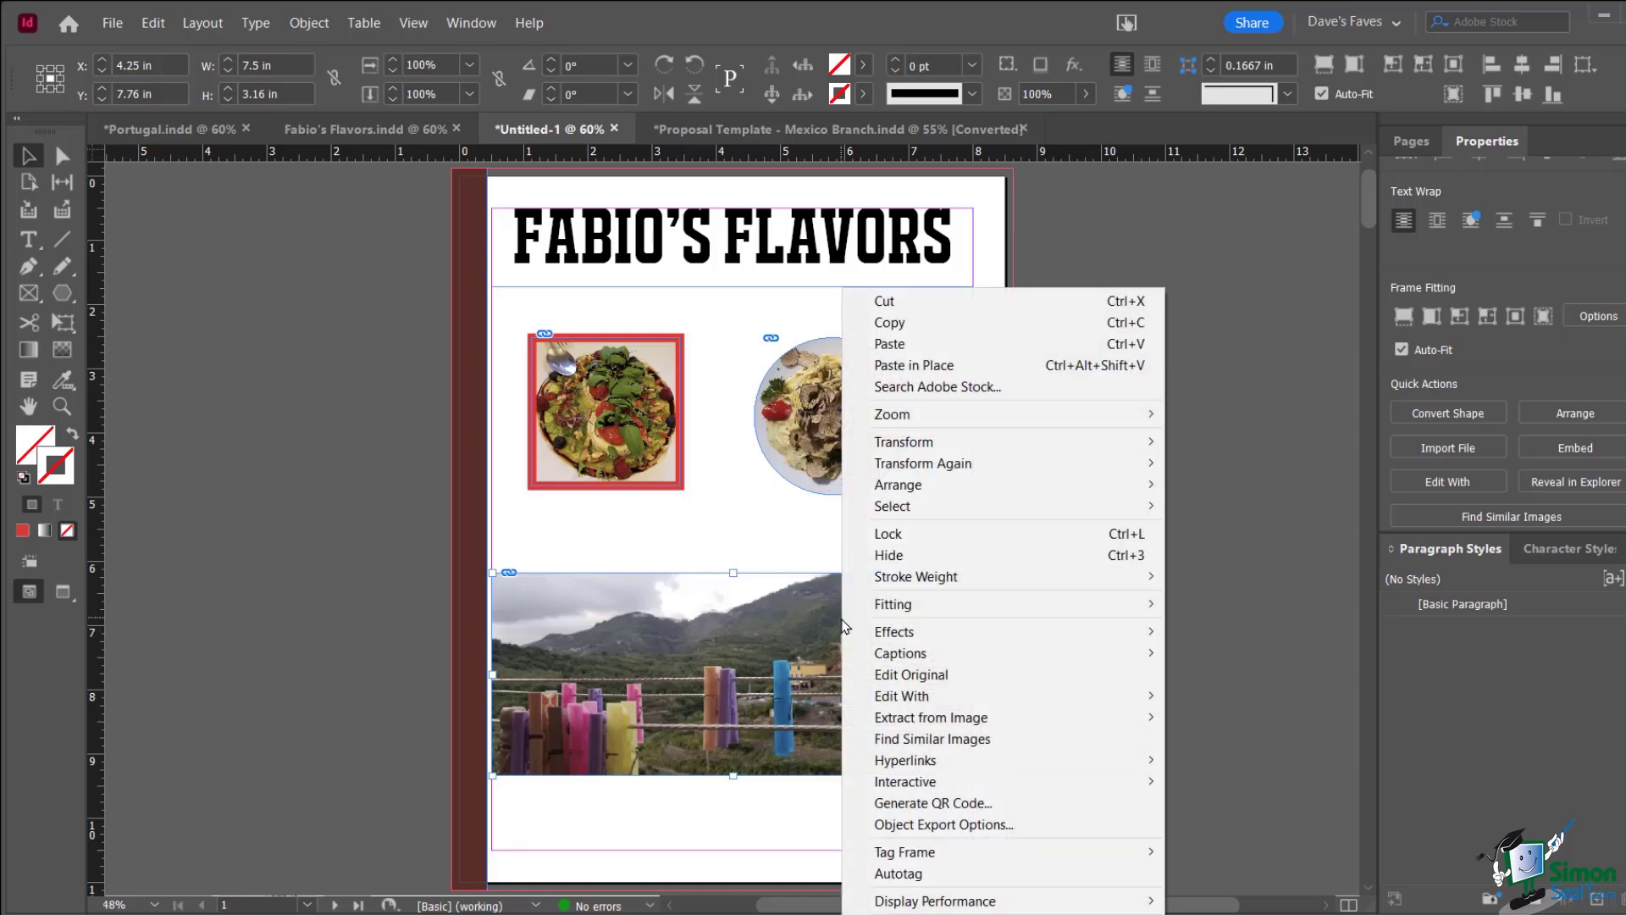
mouse_move(942, 610)
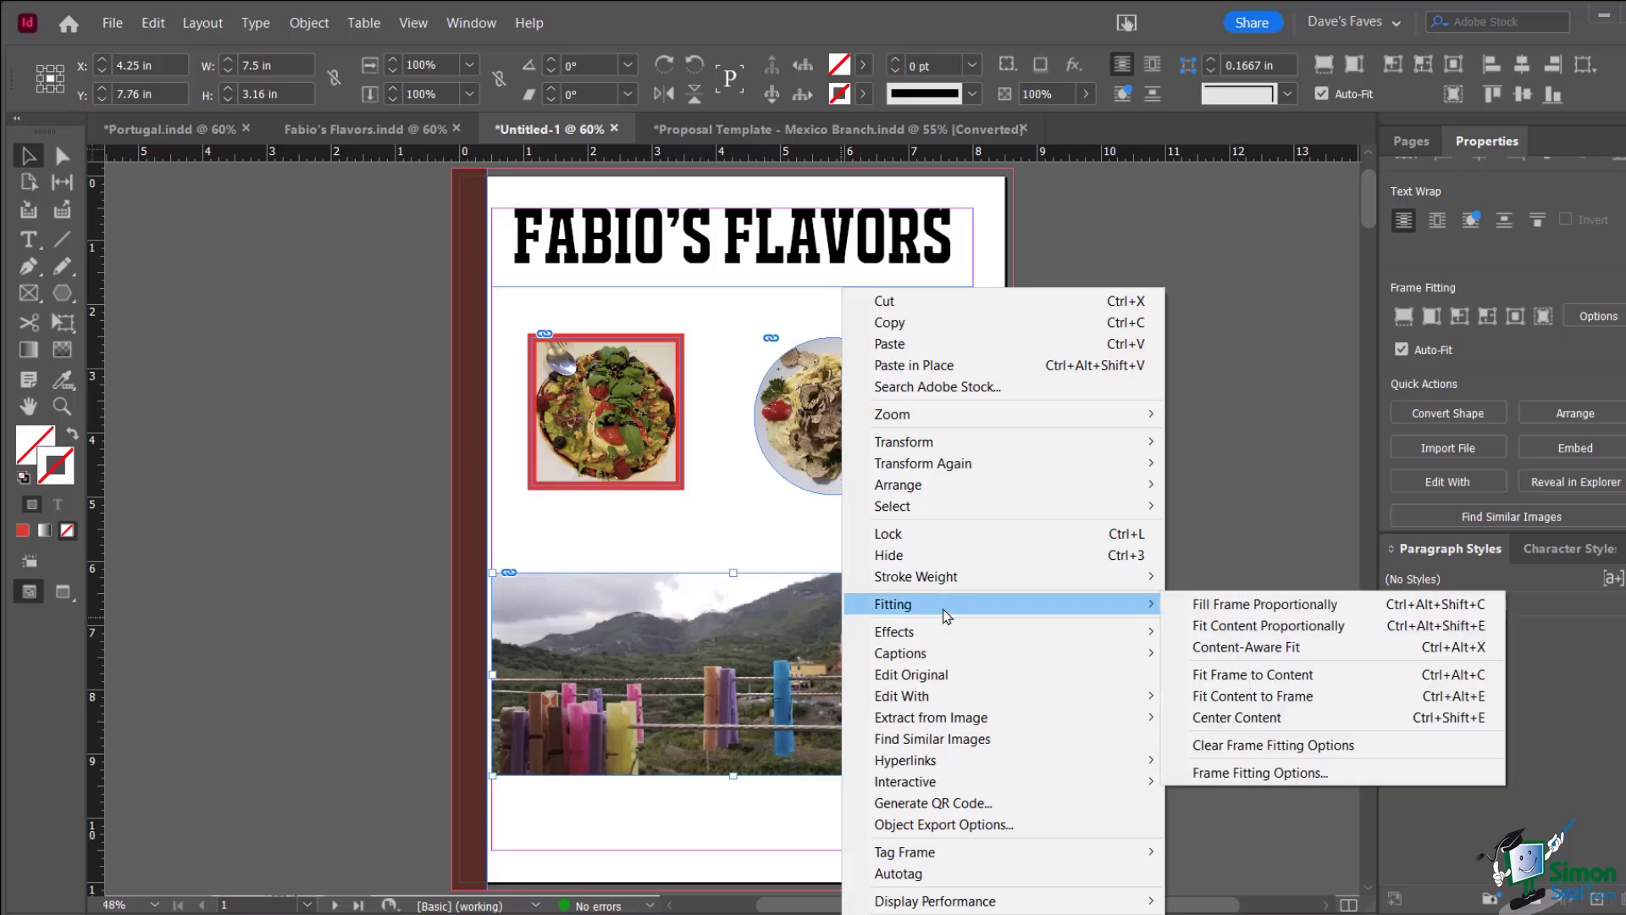
left_click(1243, 648)
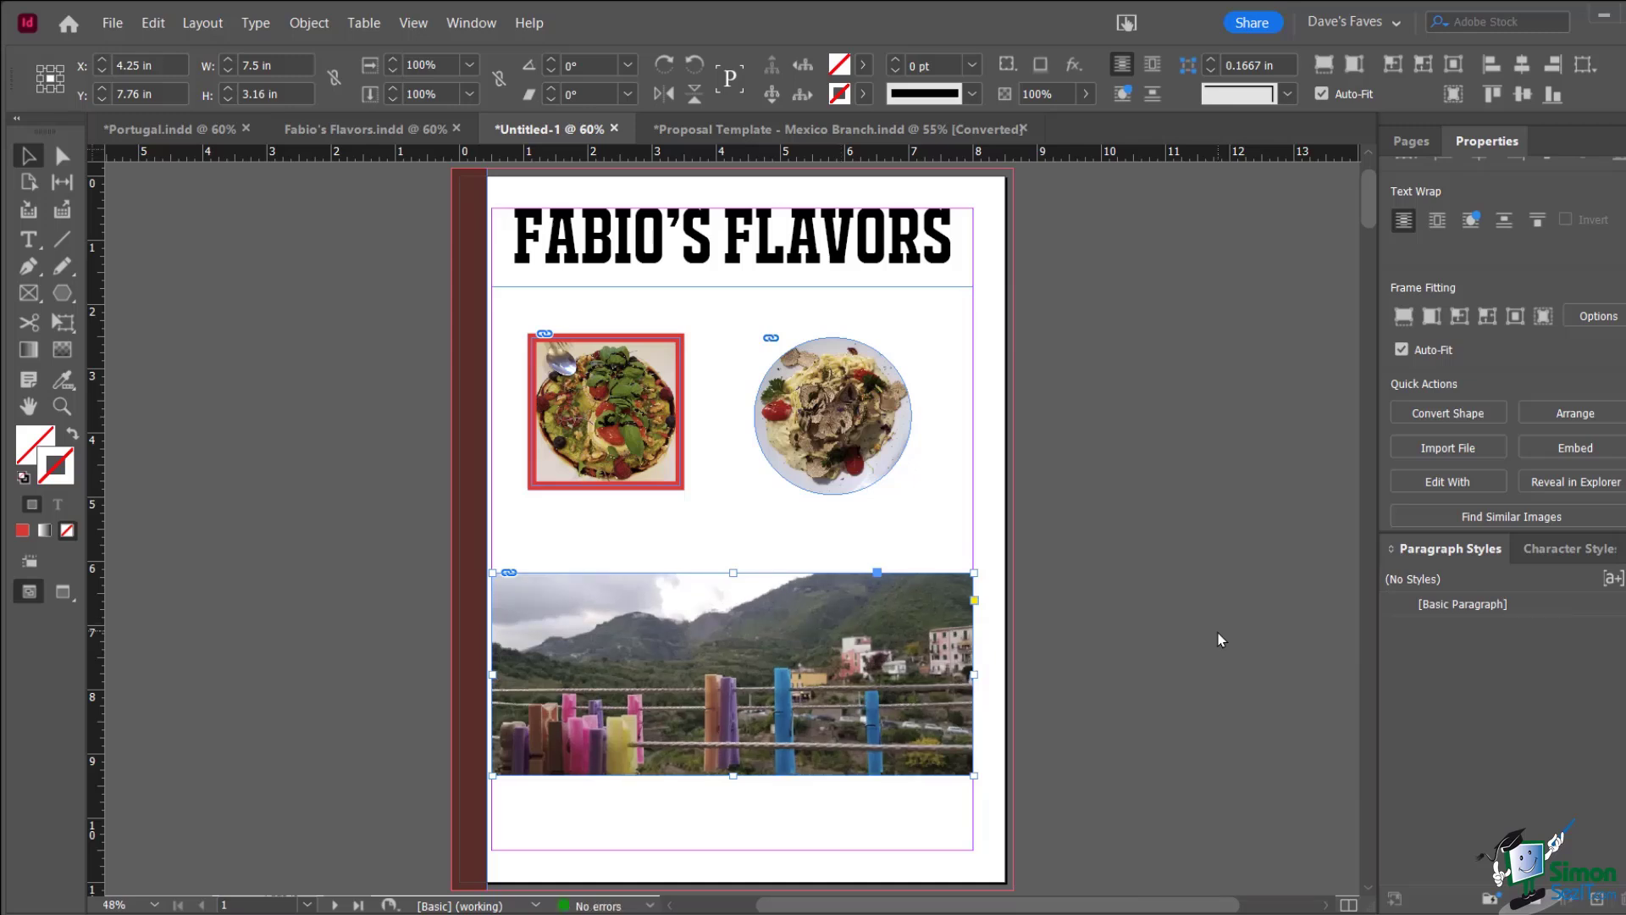
Shift the landscape photo up about 0.26 in within its frame, and deselect it
left_click(733, 666)
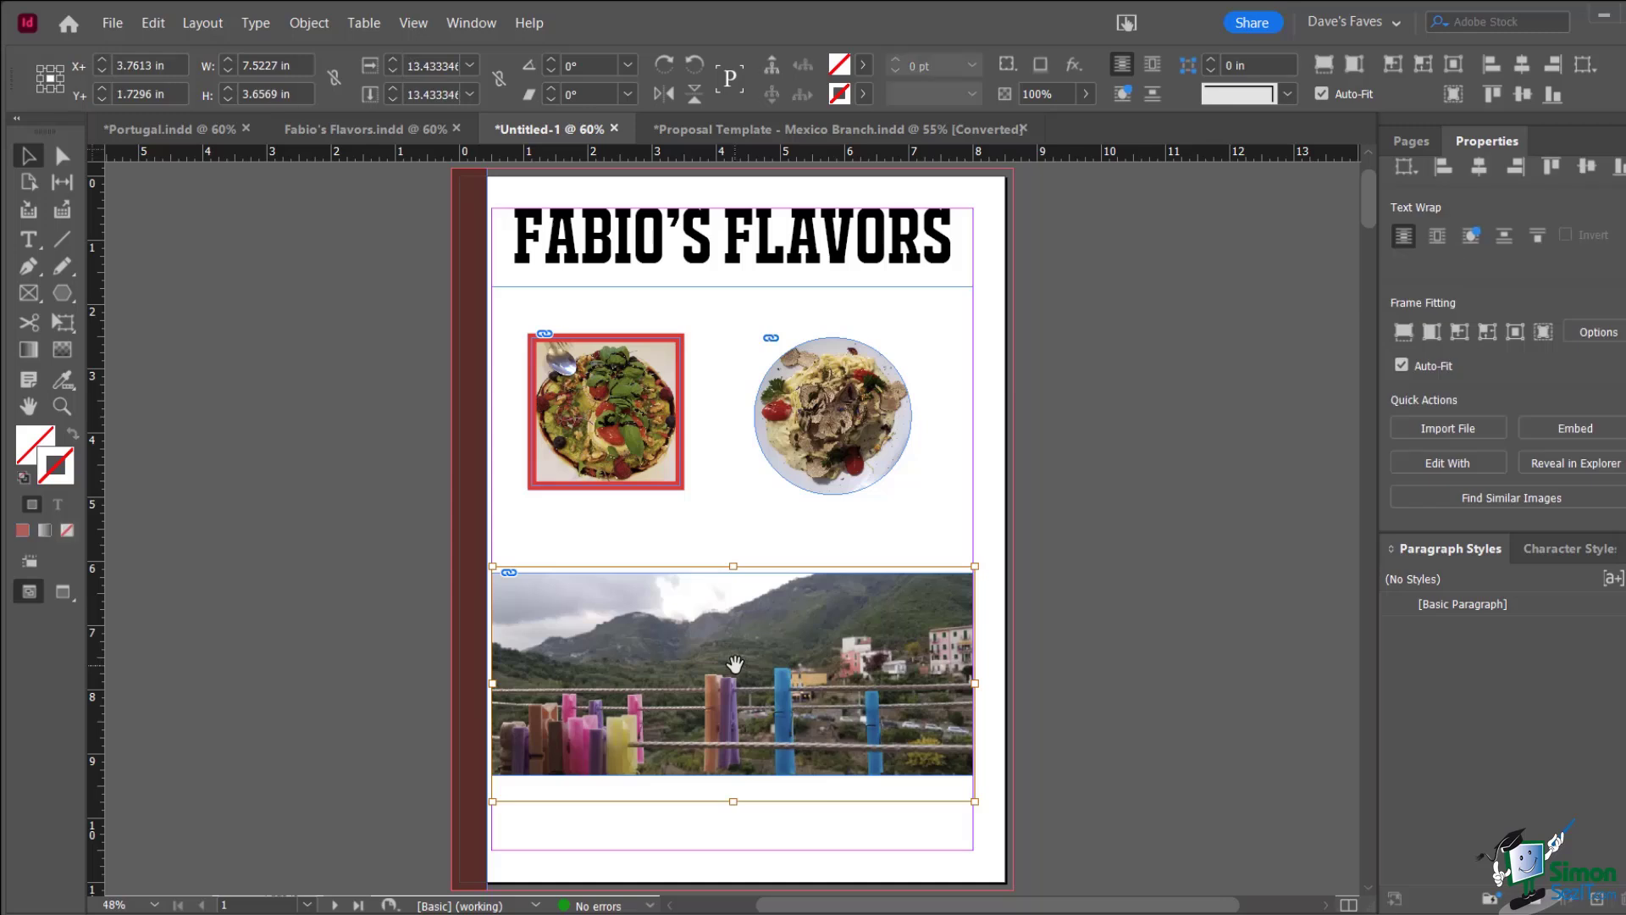
left_click_drag(733, 666, 740, 649)
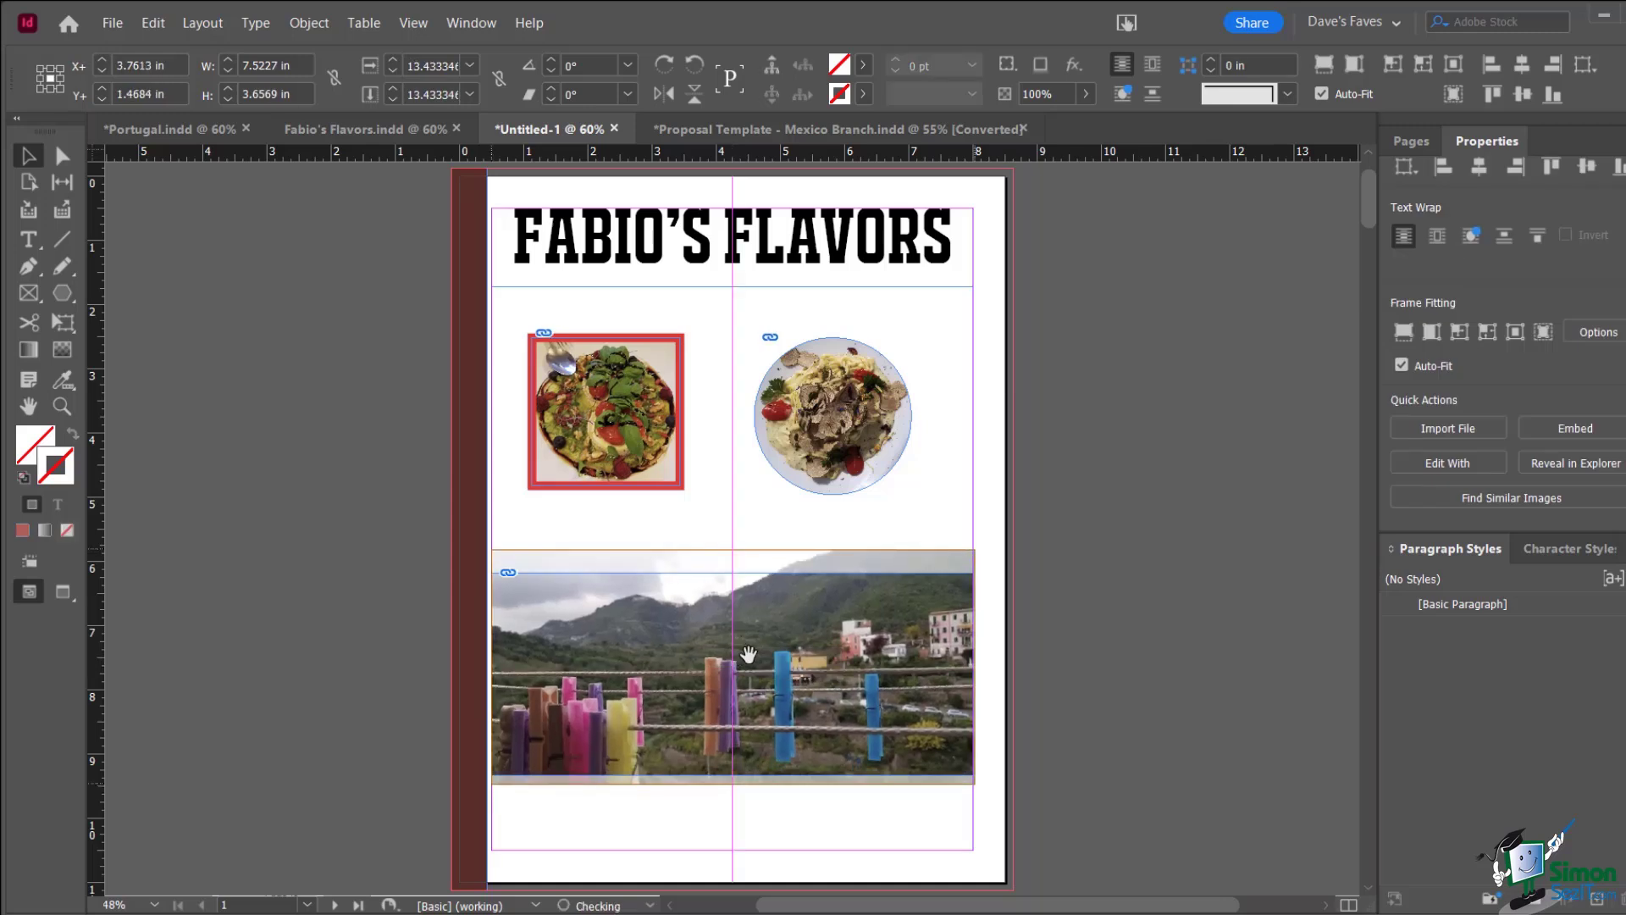
left_click(1078, 714)
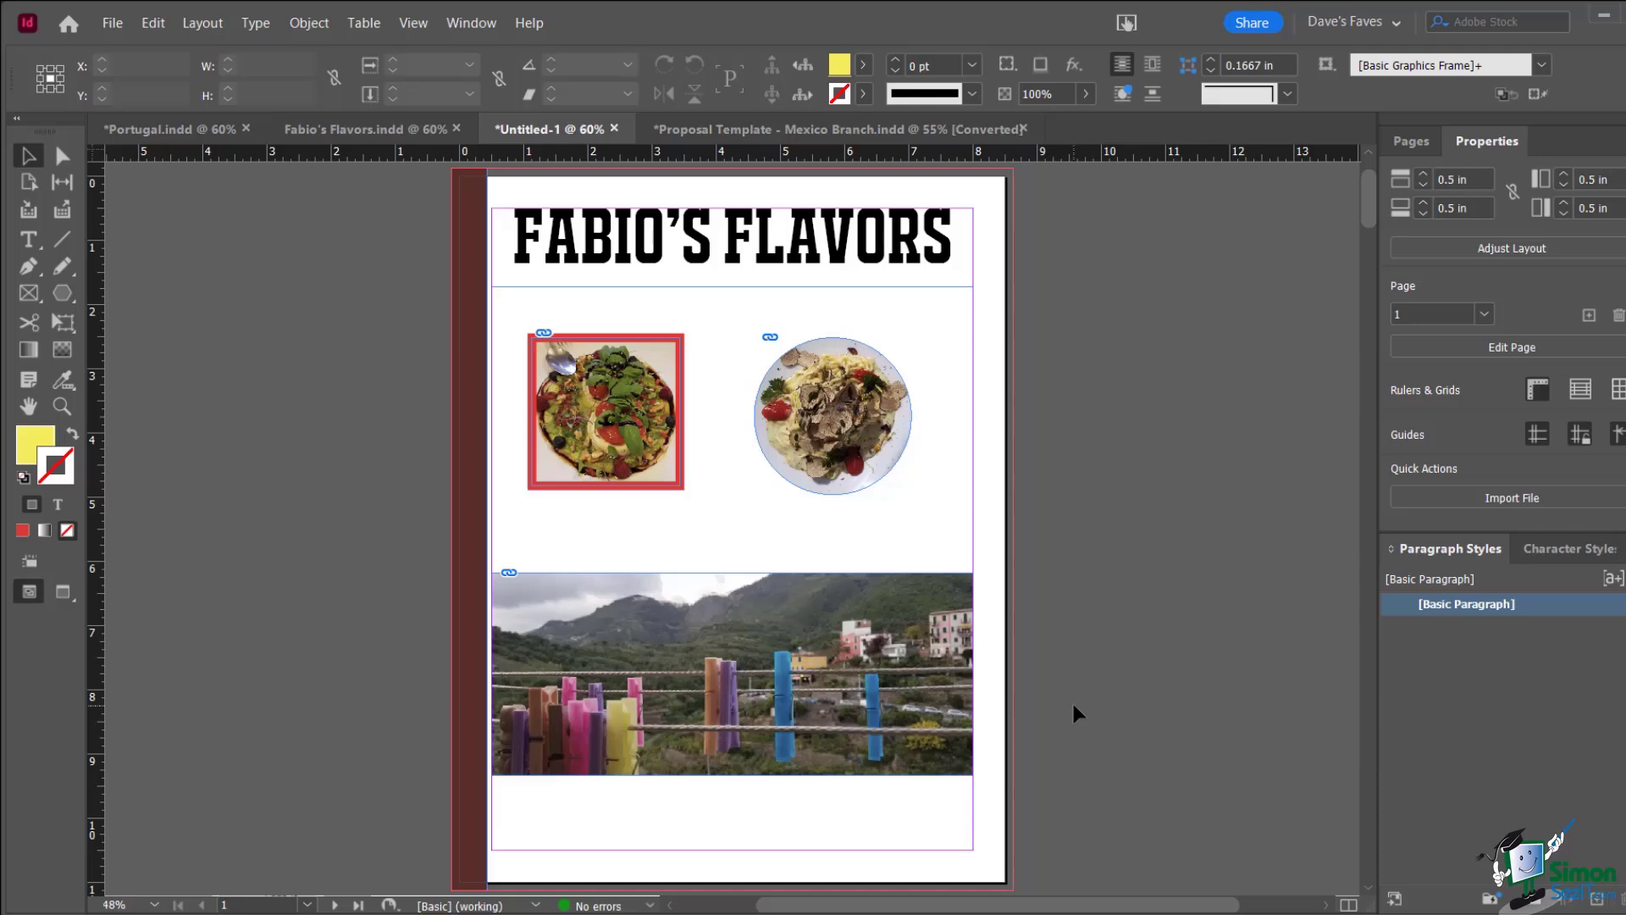
right_click(796, 598)
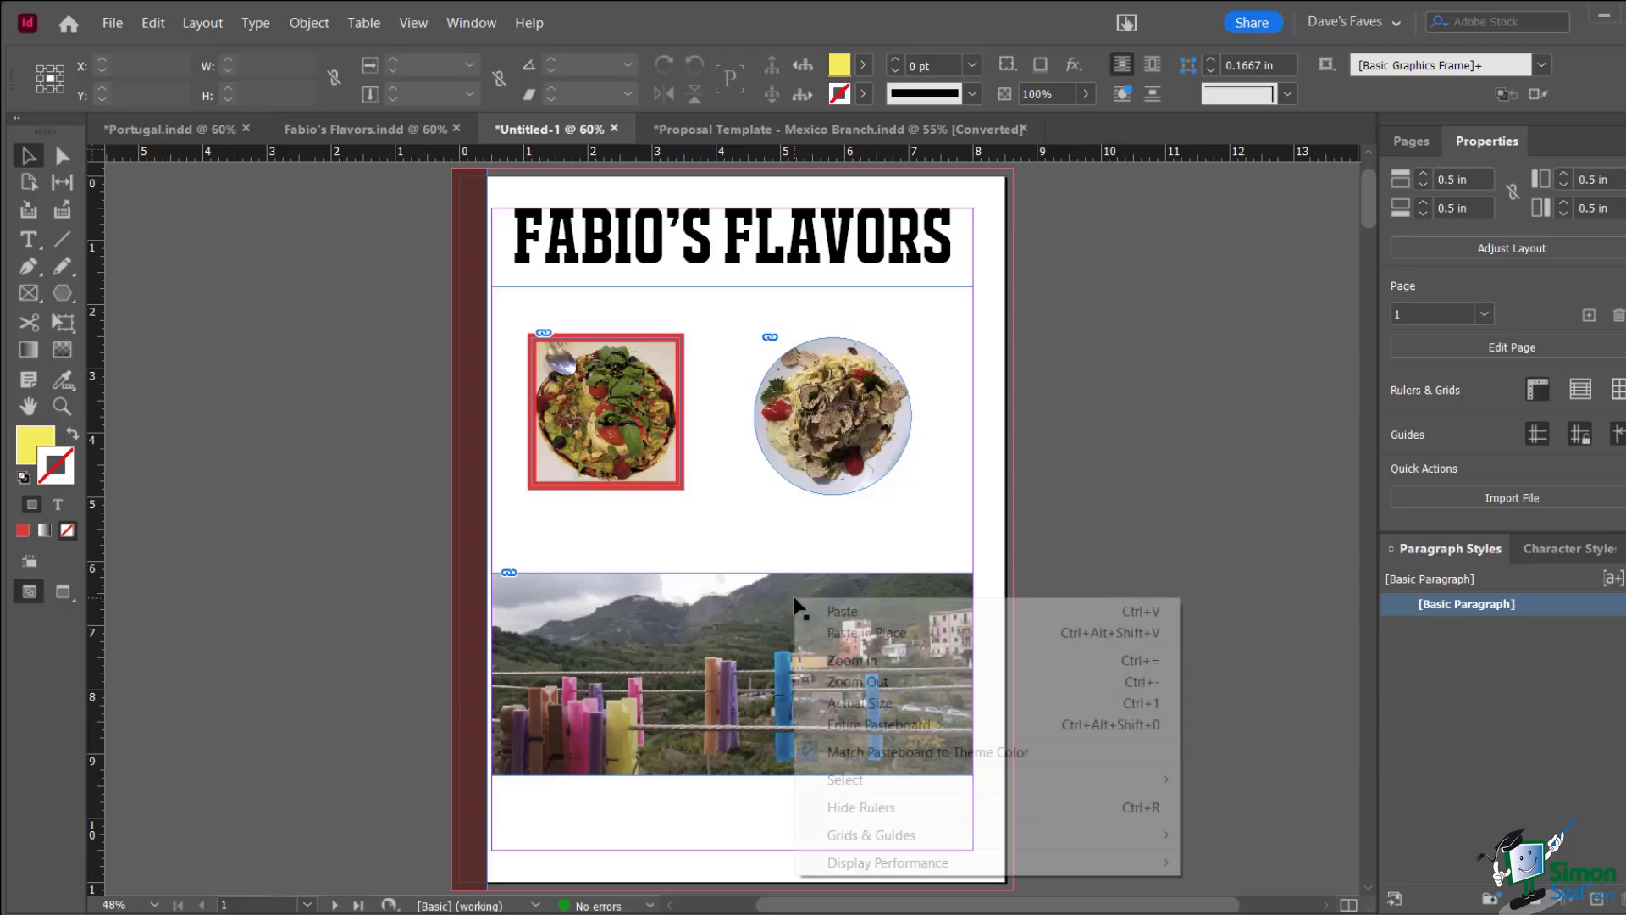
left_click(753, 627)
right_click(749, 628)
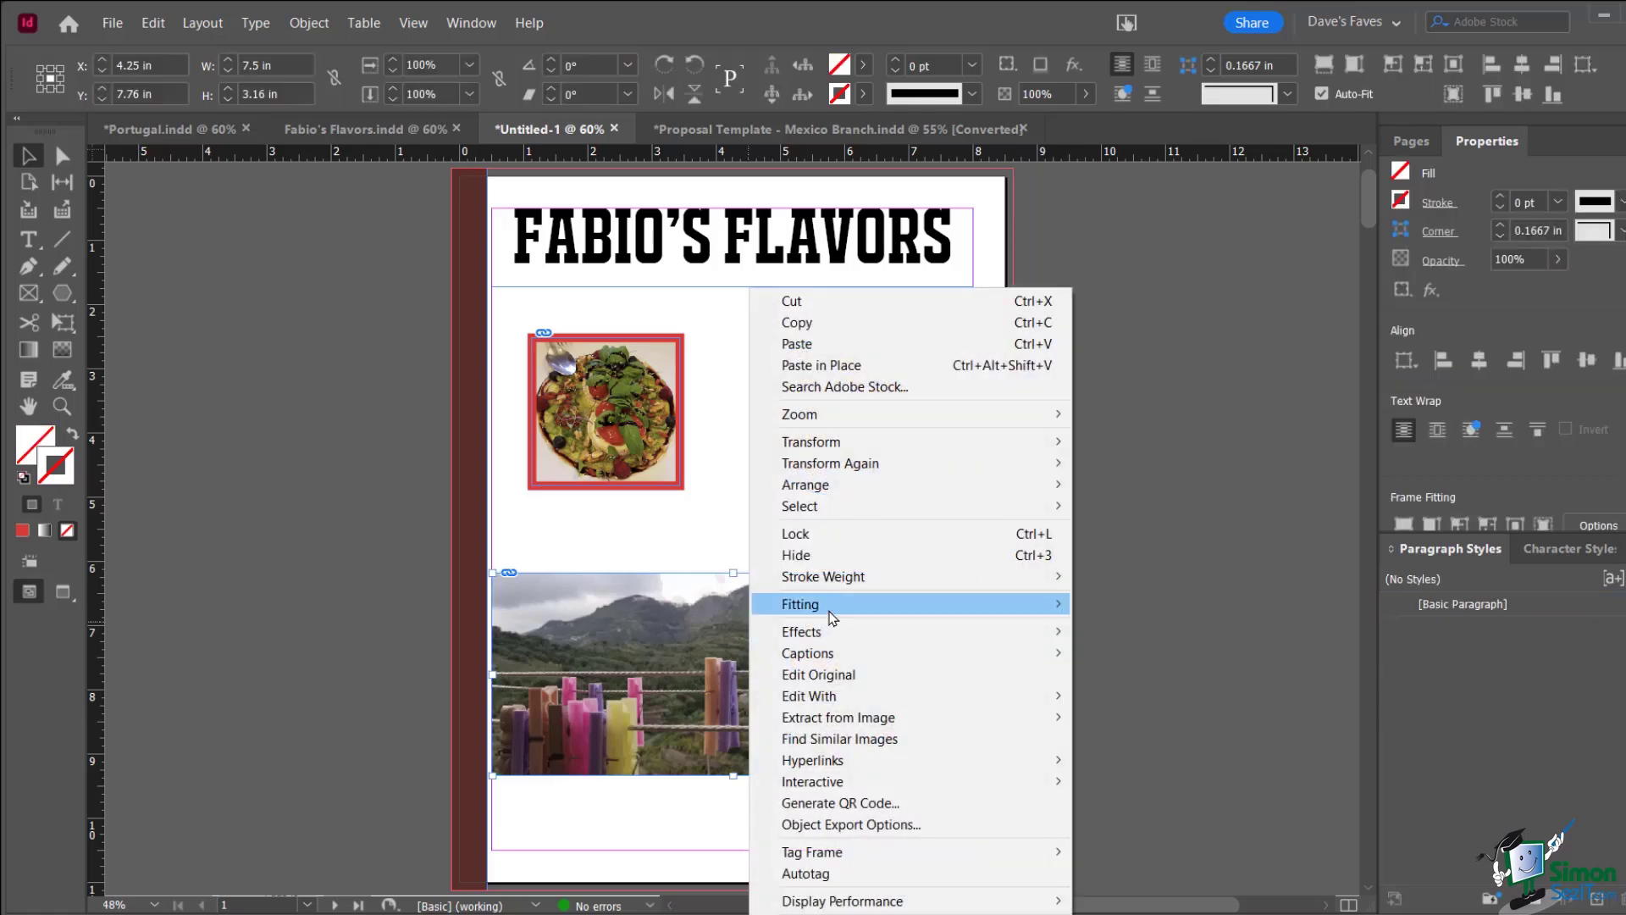
left_click(585, 630)
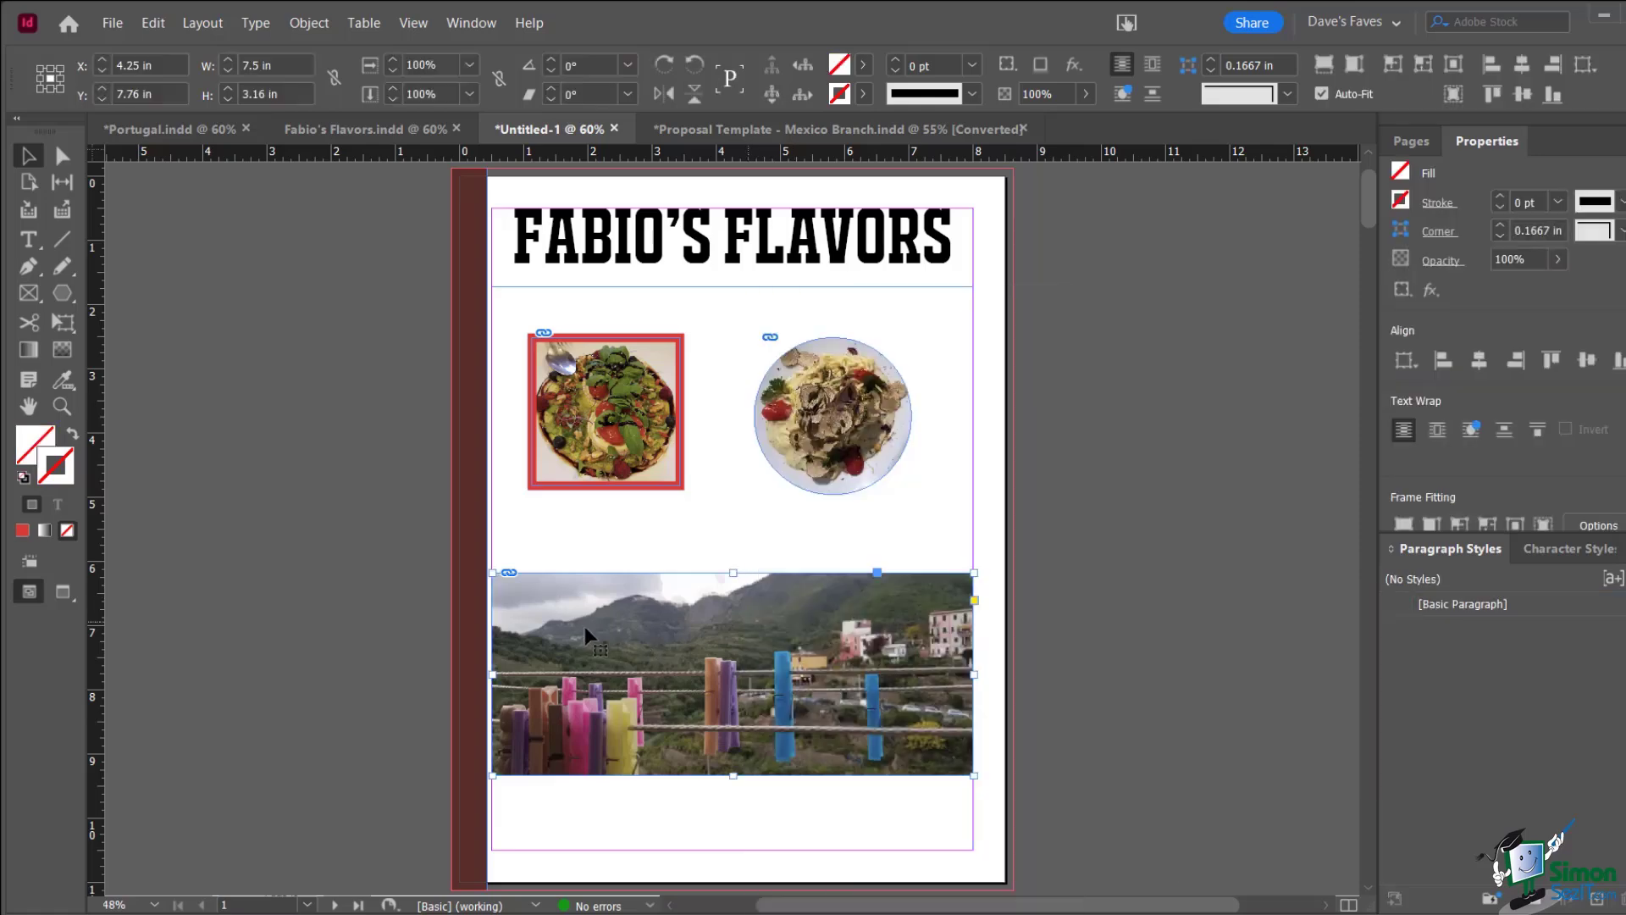
In the Portugal document, convert the frame of the anchored Allium Neapolitanum photo on page 18 to an ellipse, and deselect it
left_click(388, 572)
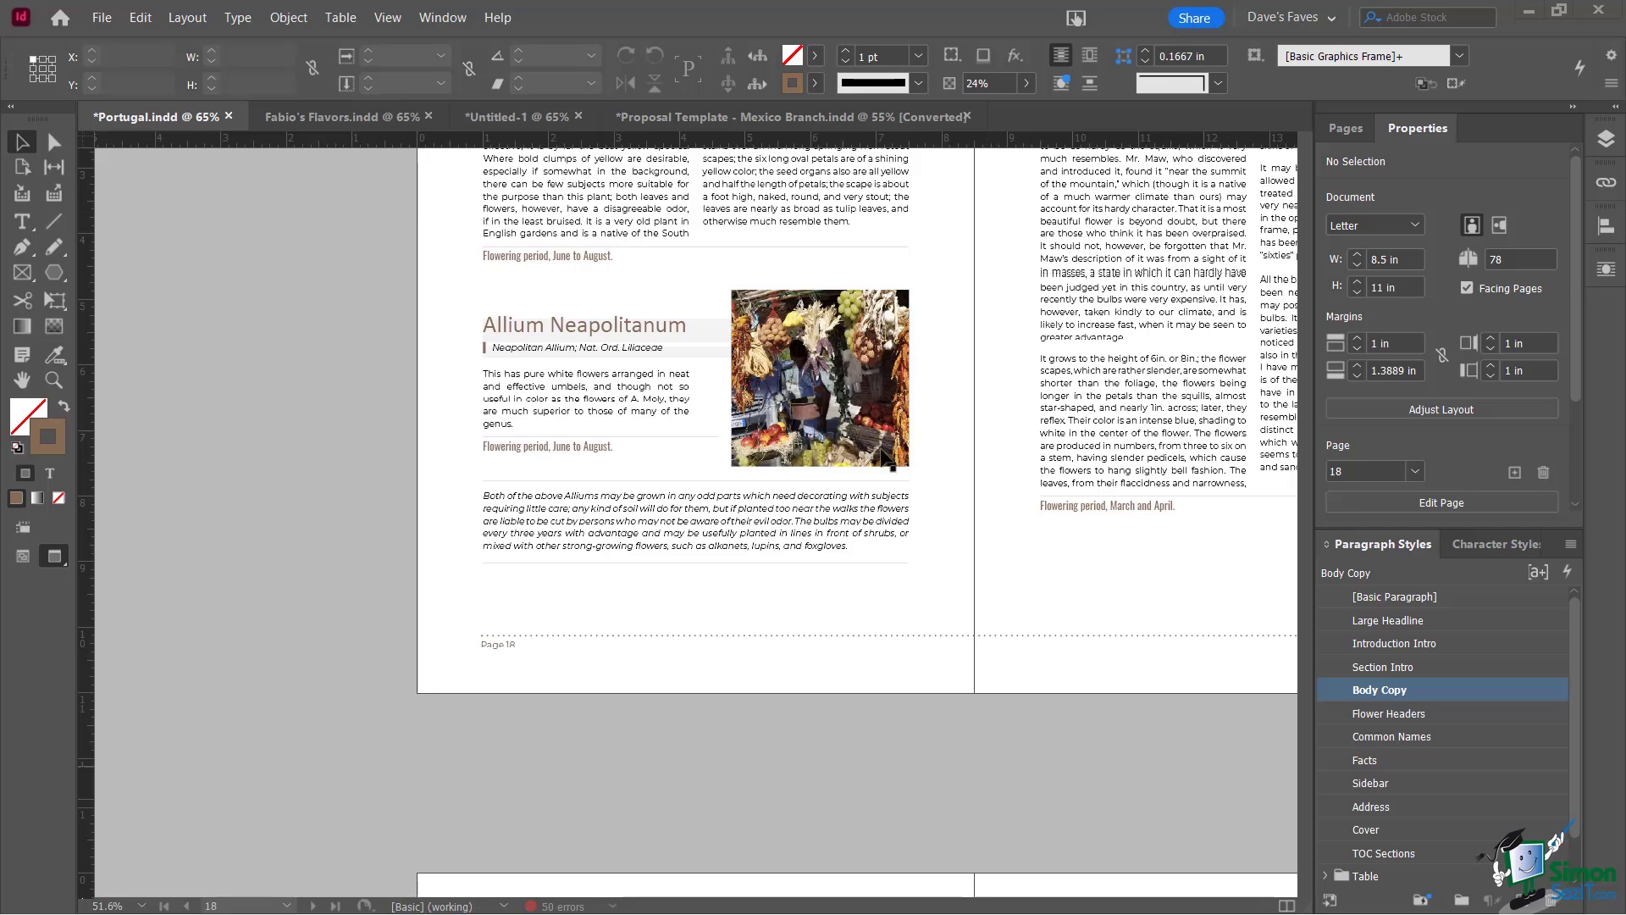
left_click(885, 458)
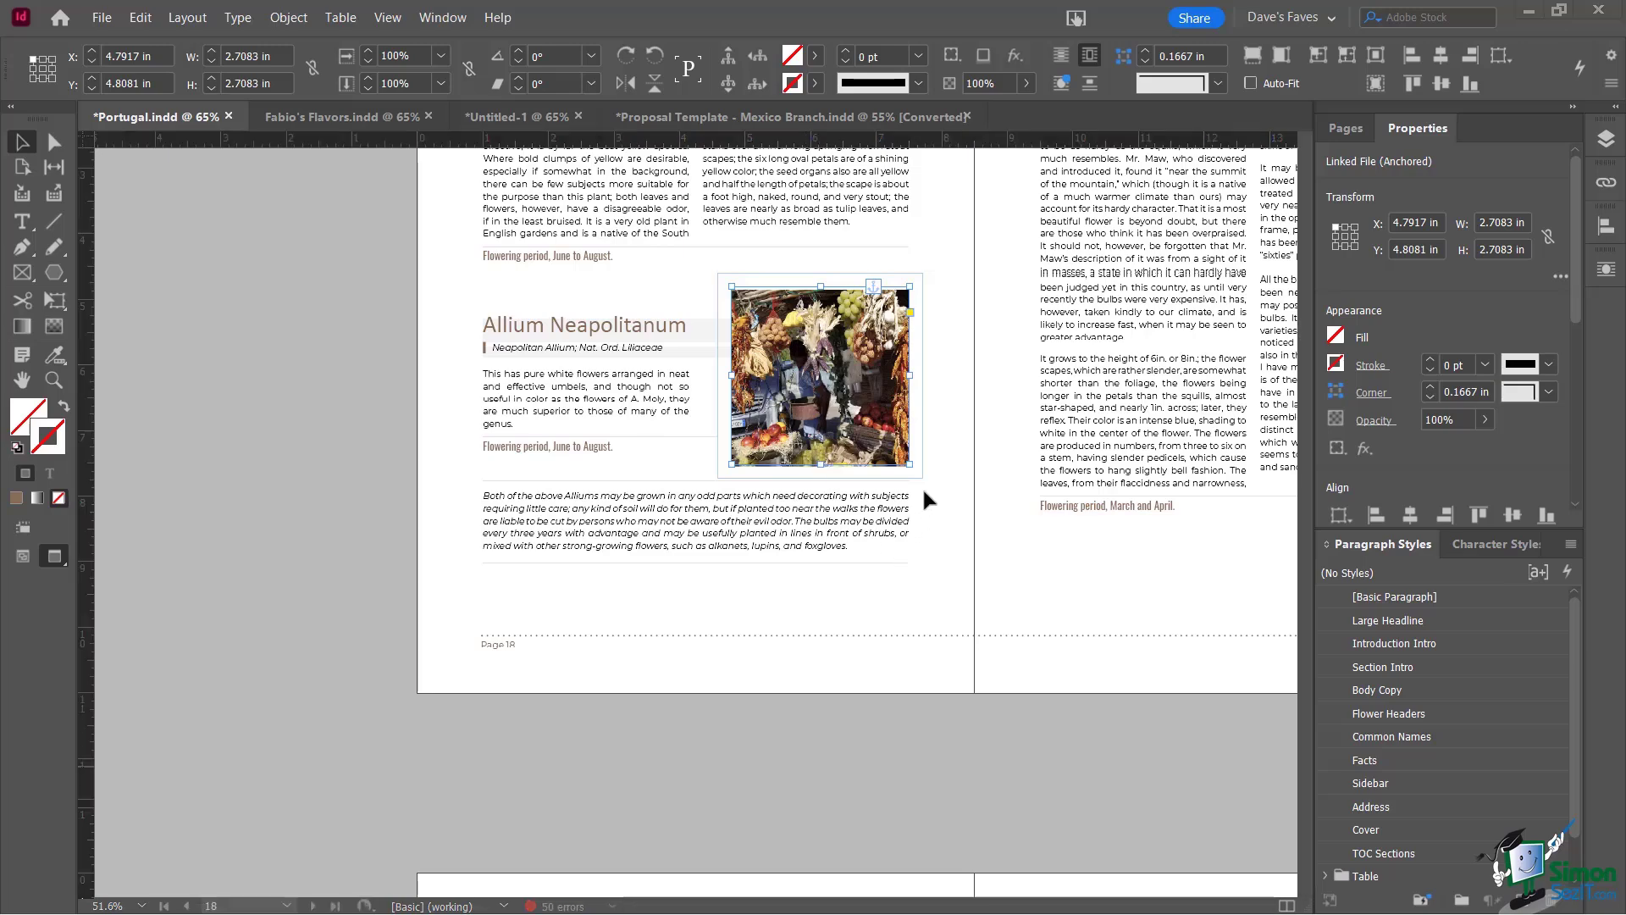
left_click(800, 440)
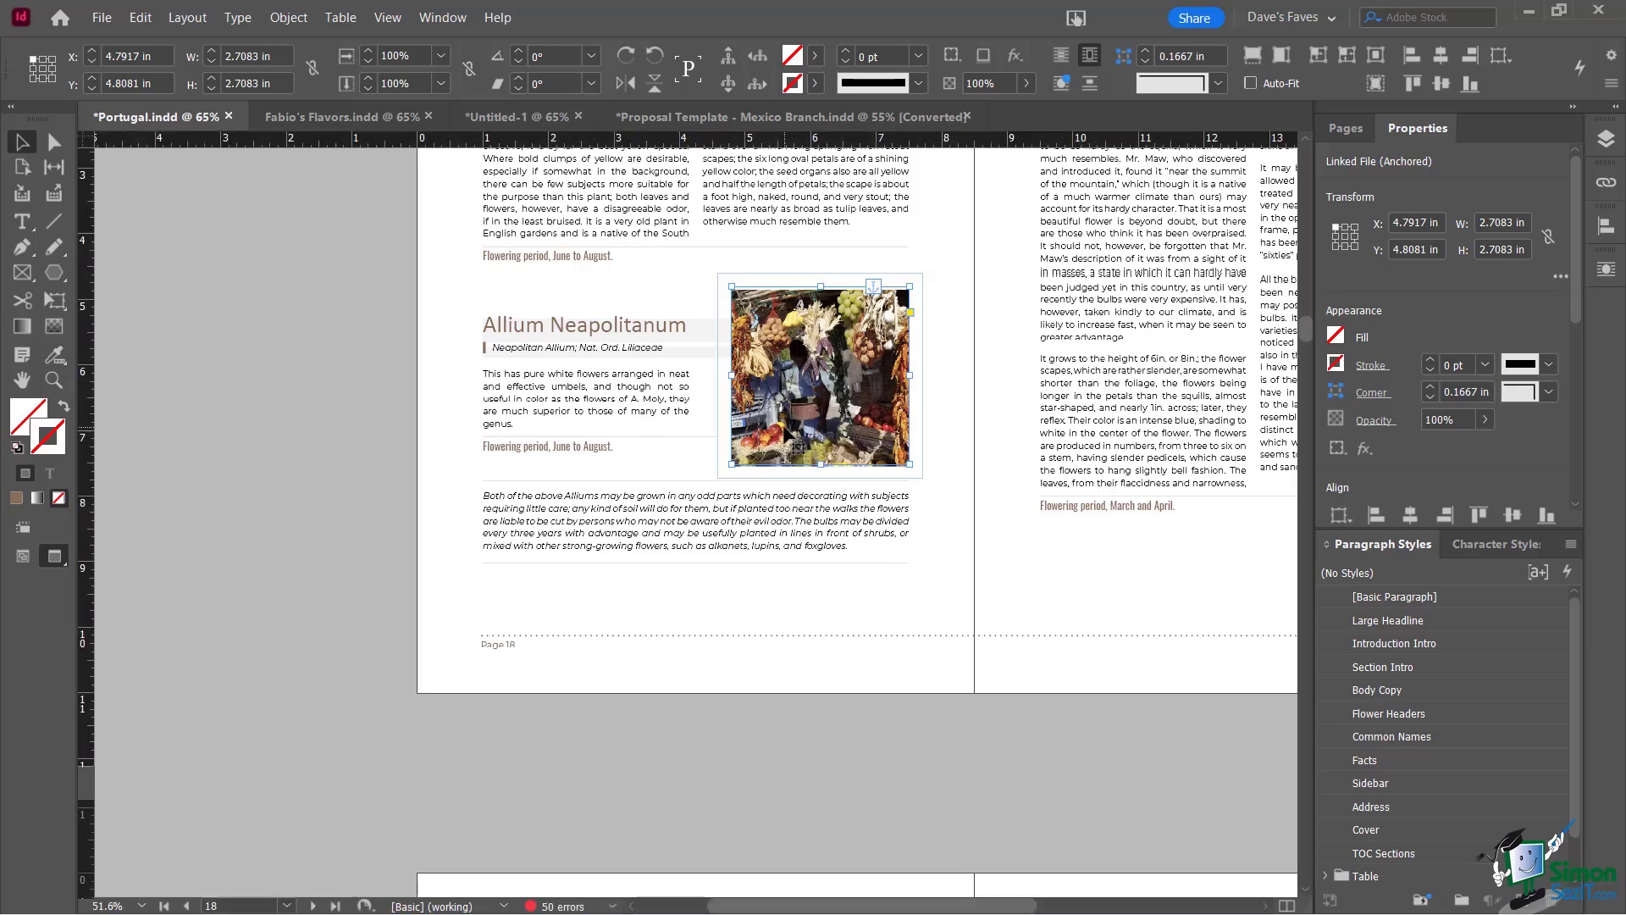
left_click(305, 20)
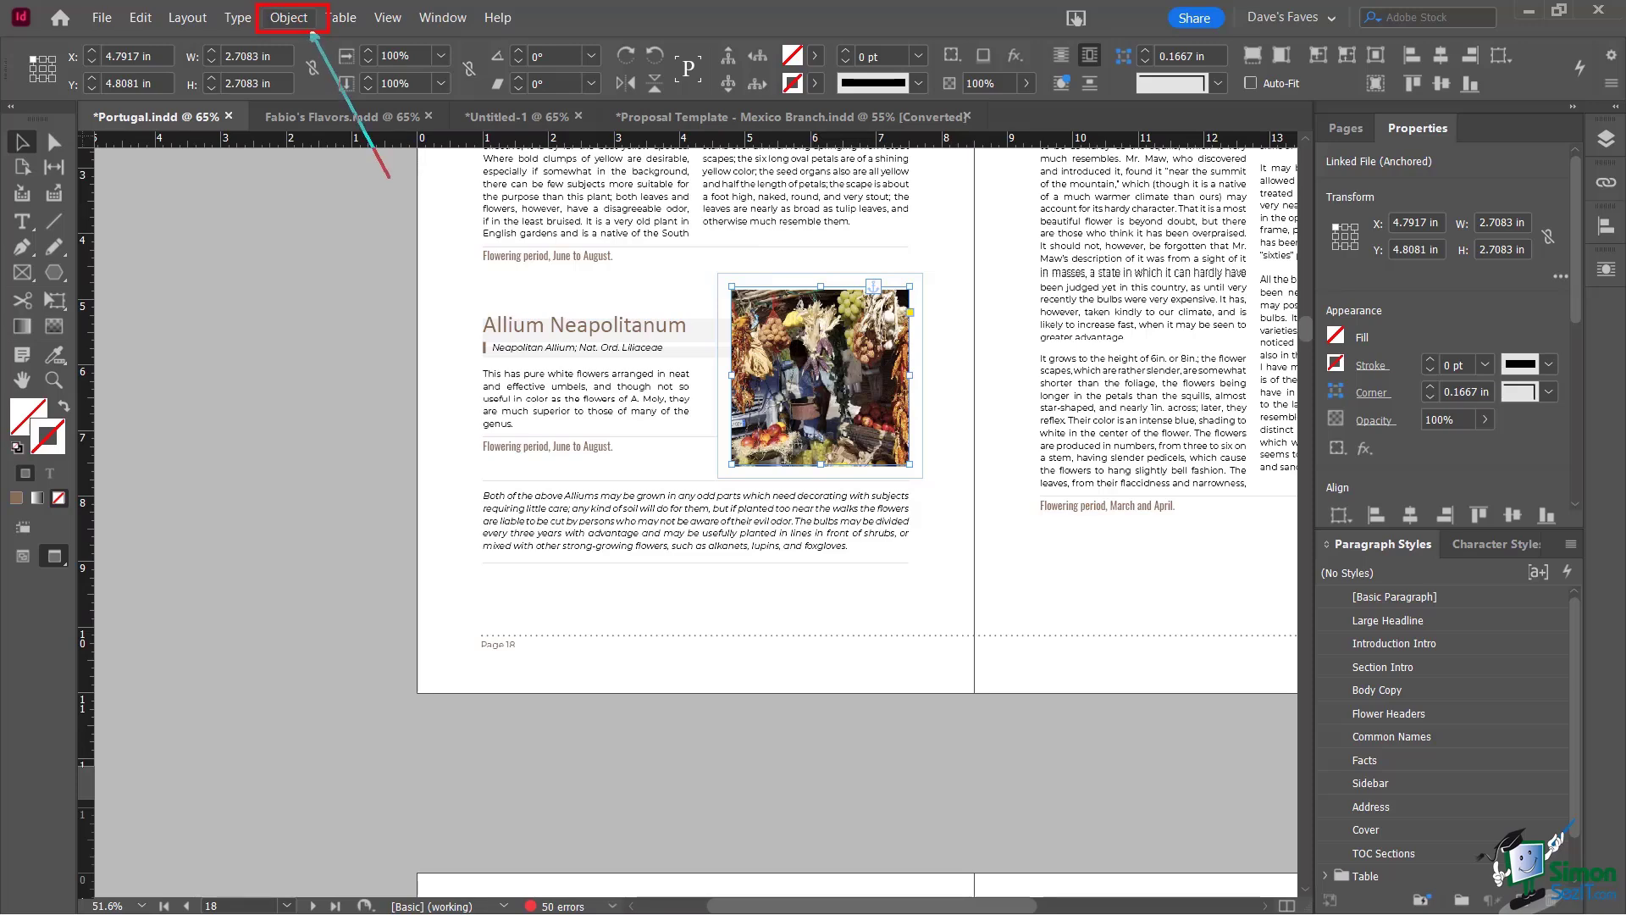
left_click(289, 18)
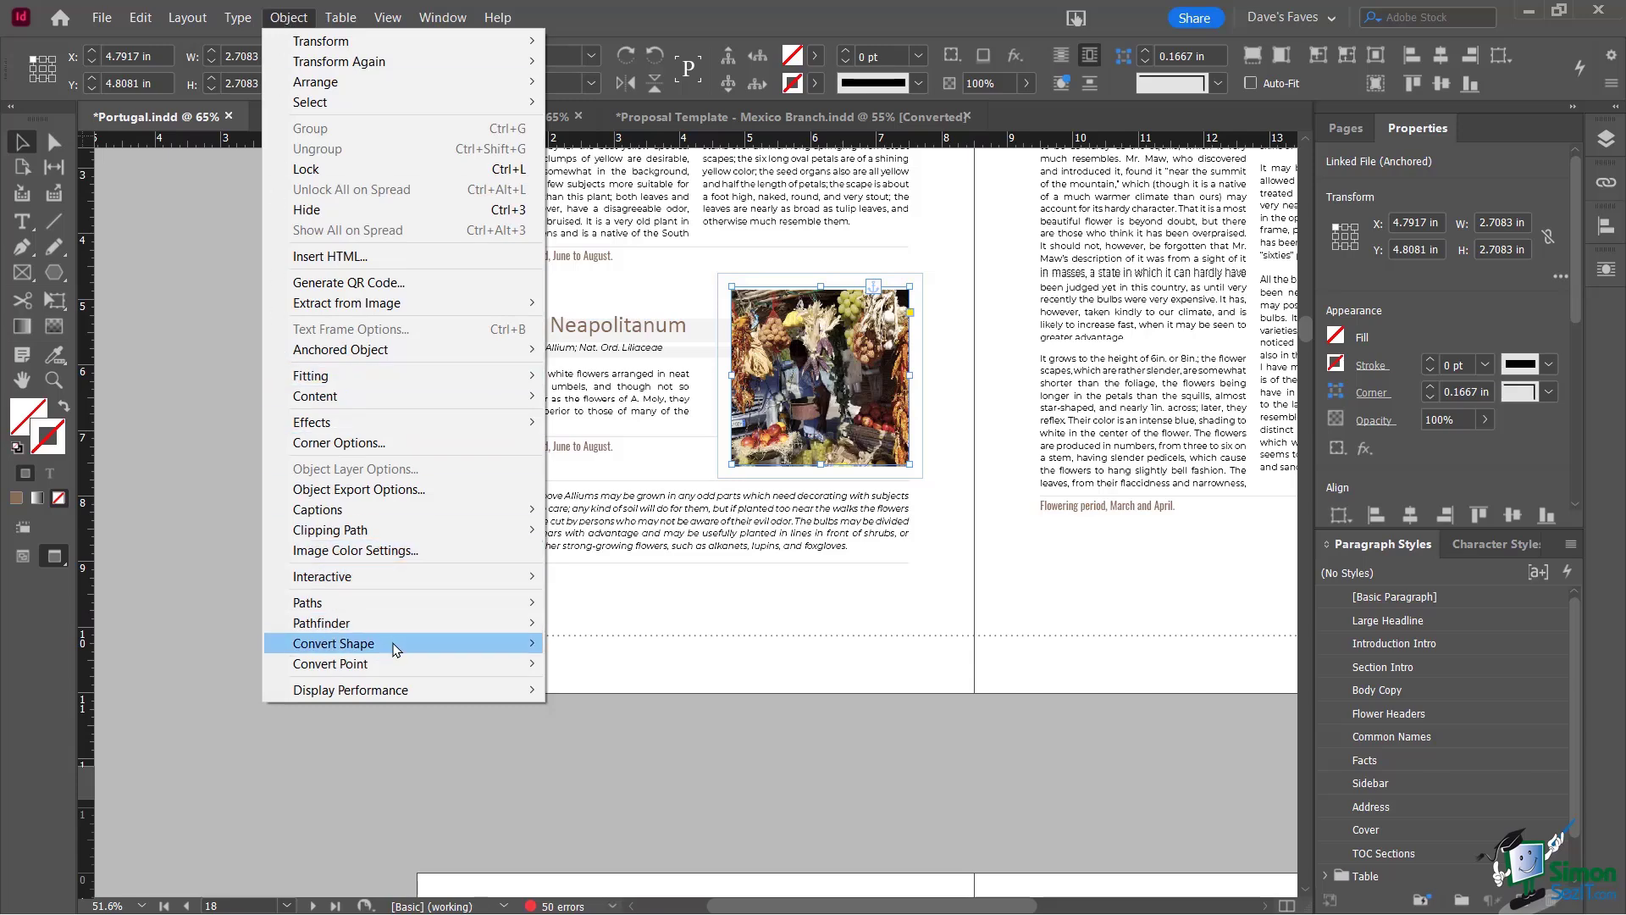
mouse_move(394, 649)
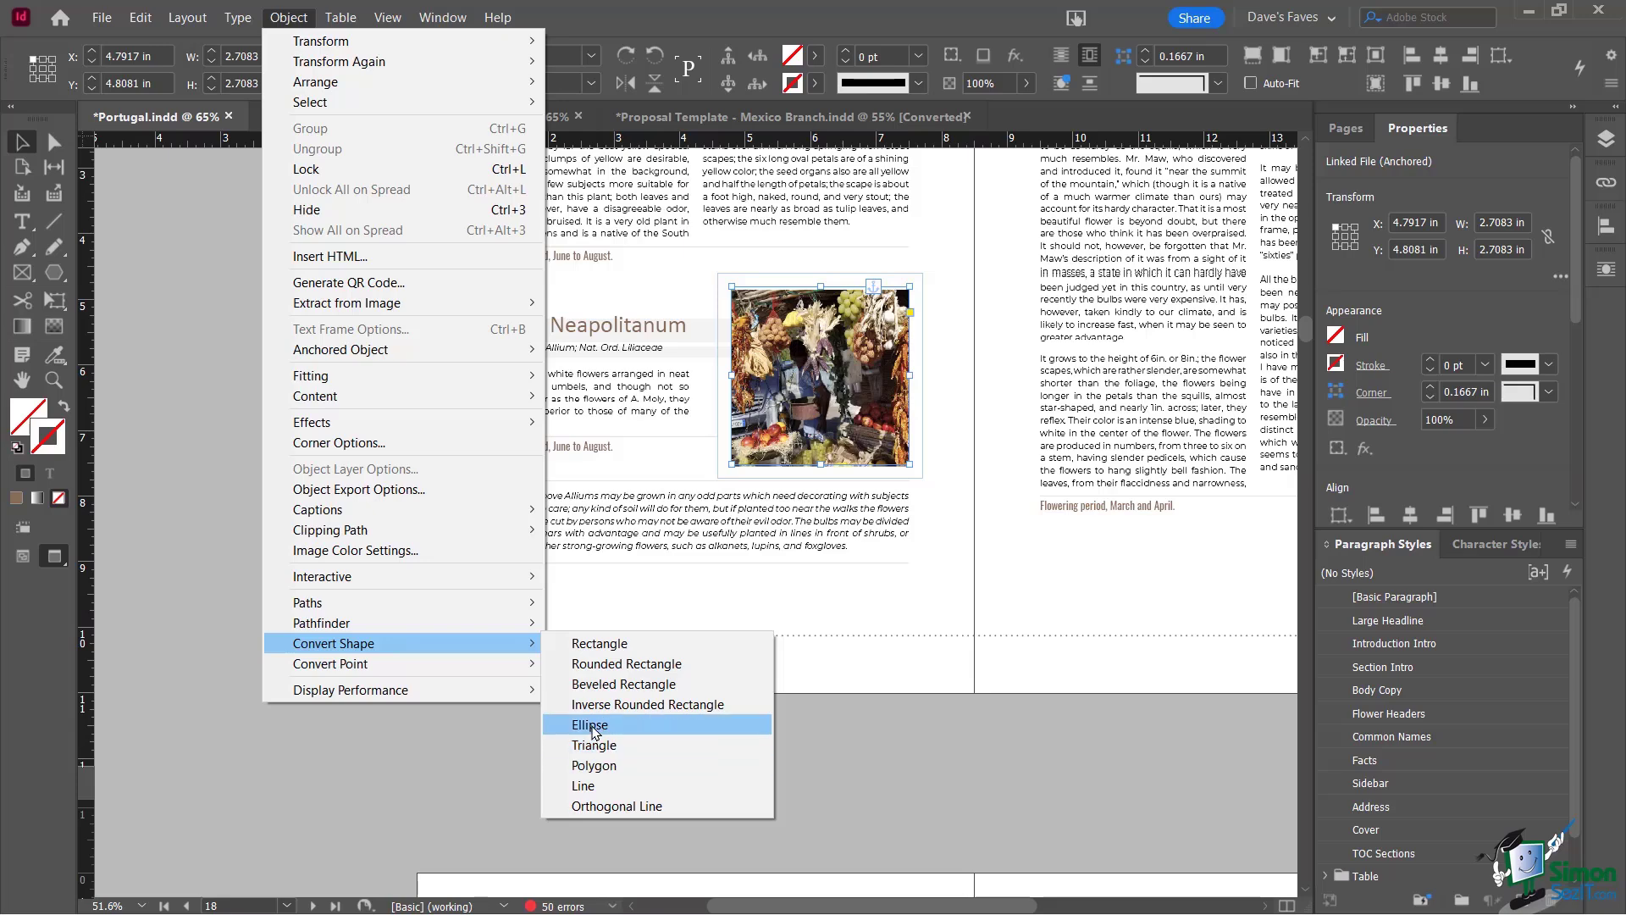
left_click(592, 726)
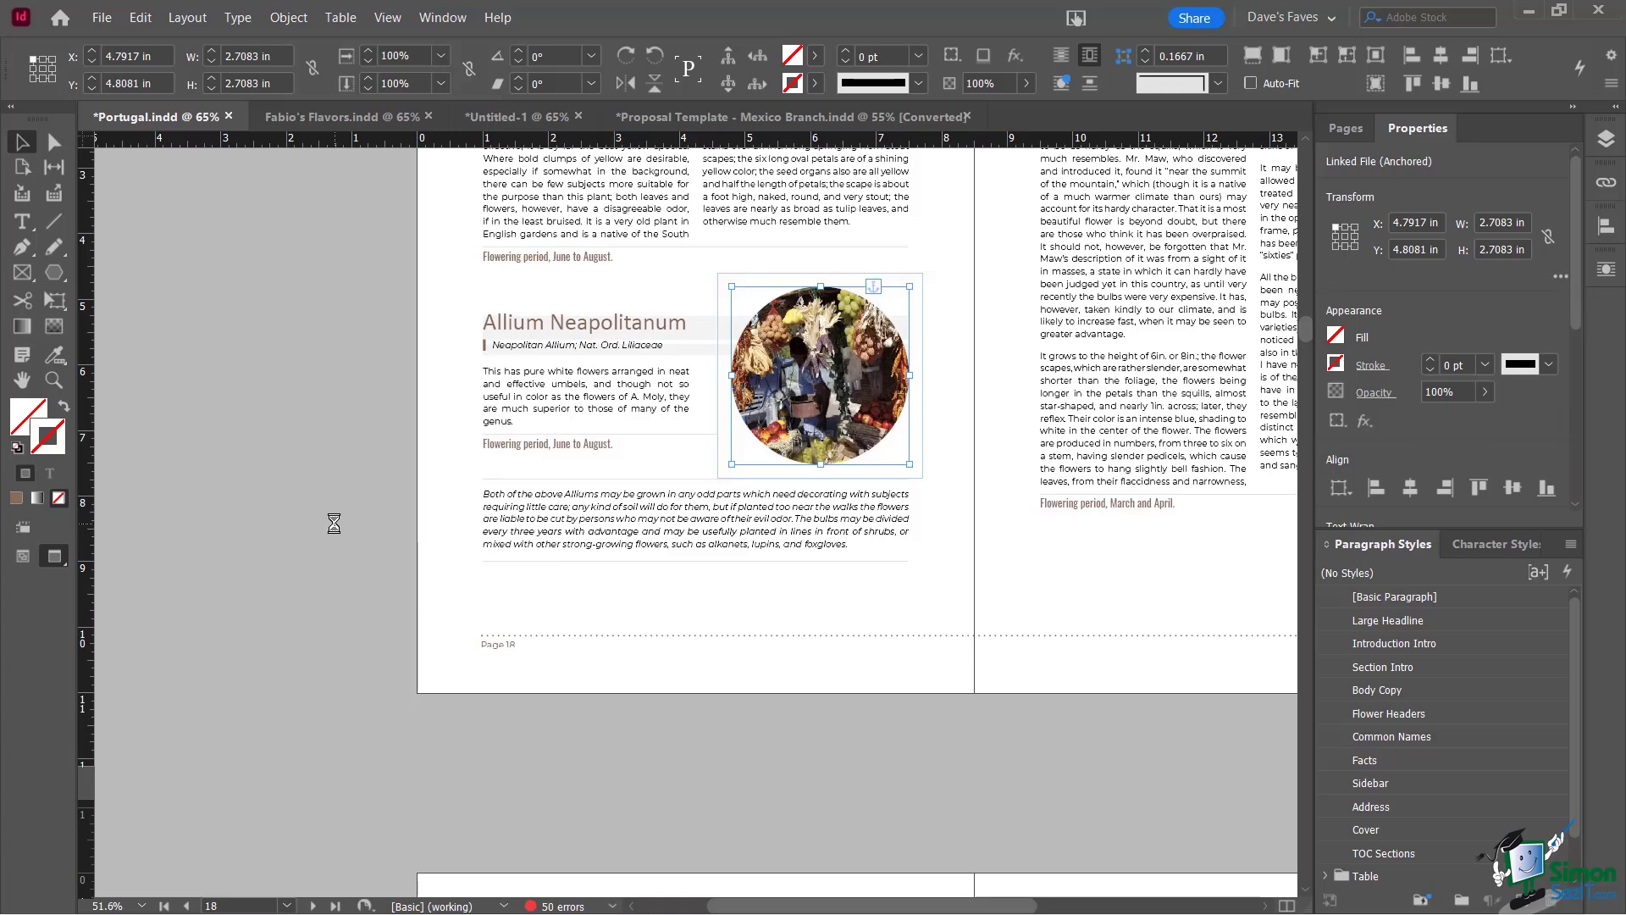
left_click(318, 486)
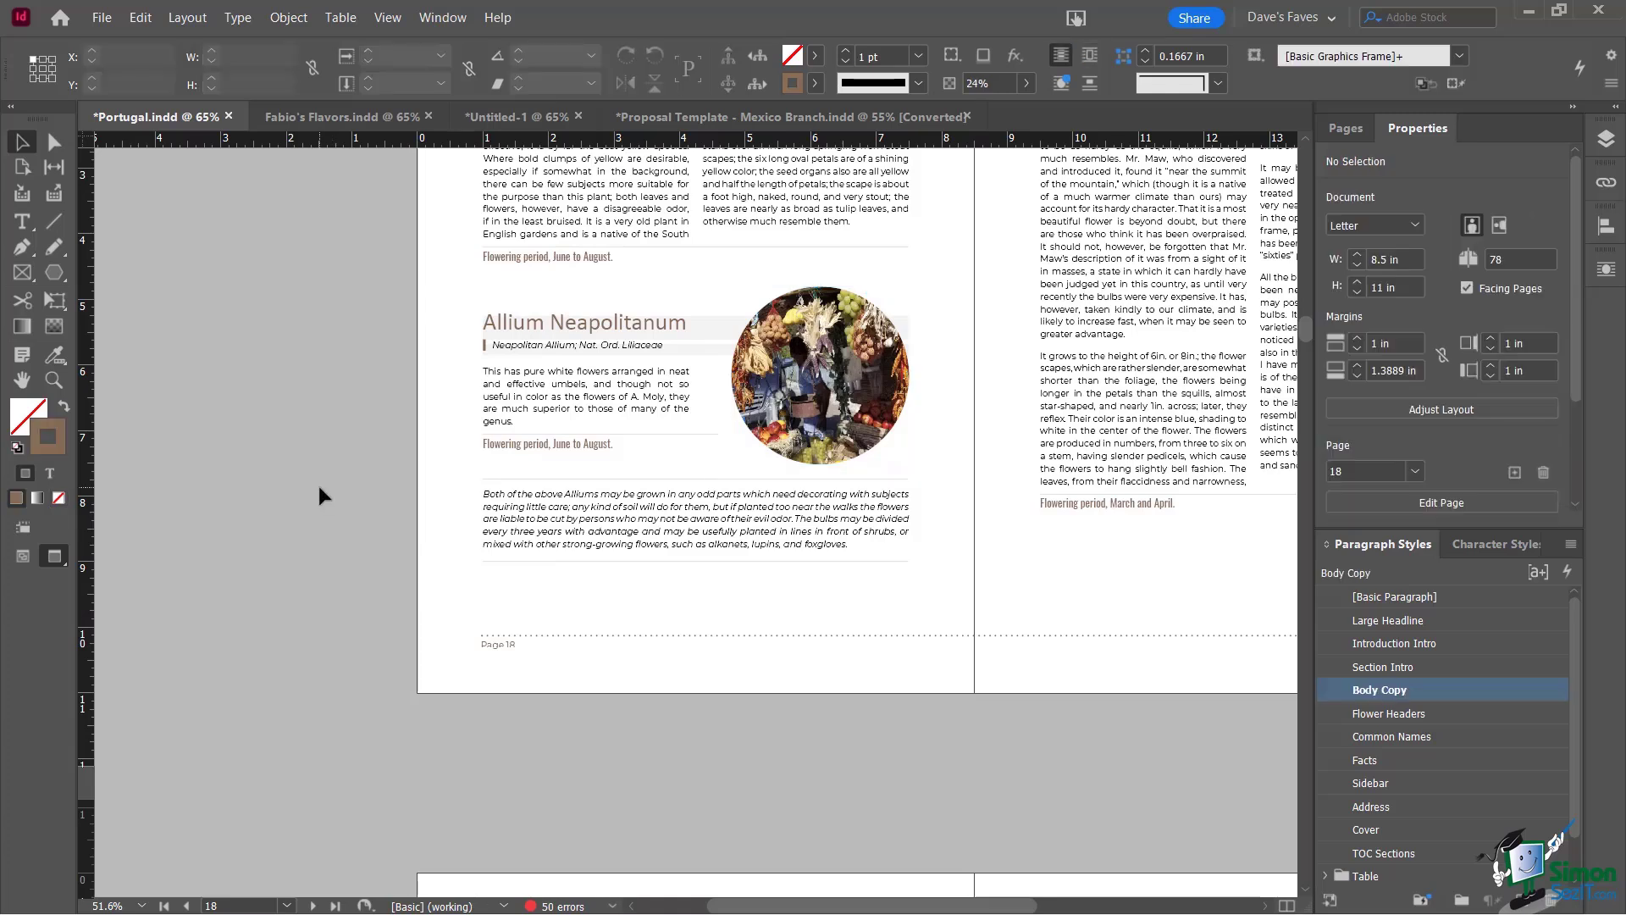
Undo the ellipse conversion of the Allium Neapolitanum photo frame
left_click(797, 334)
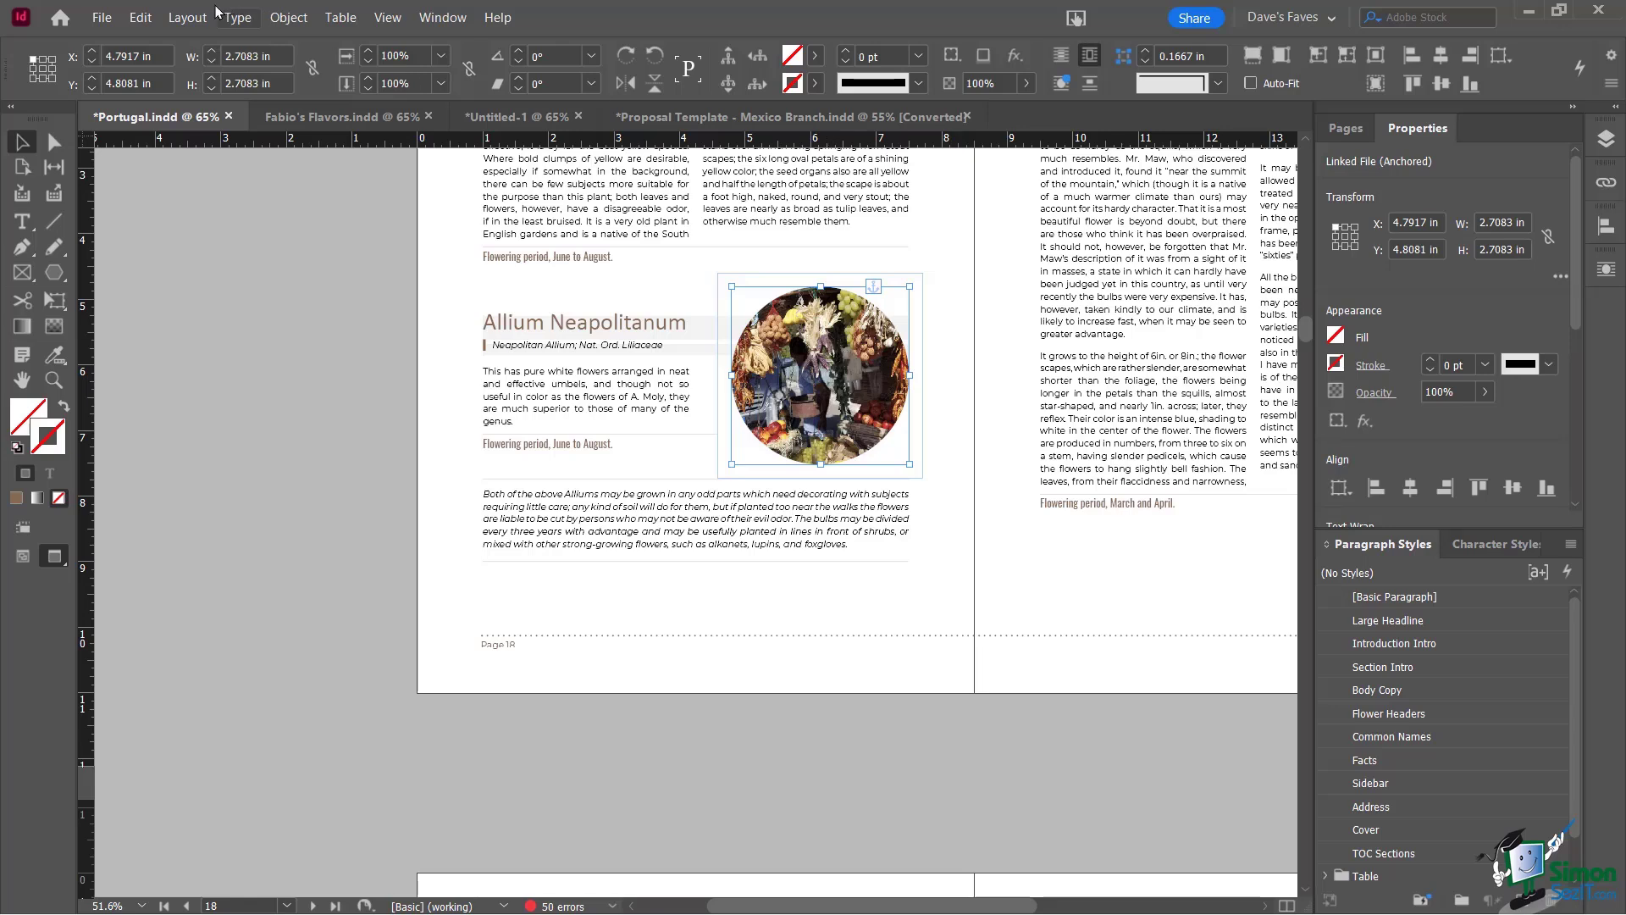
left_click(140, 17)
left_click(161, 40)
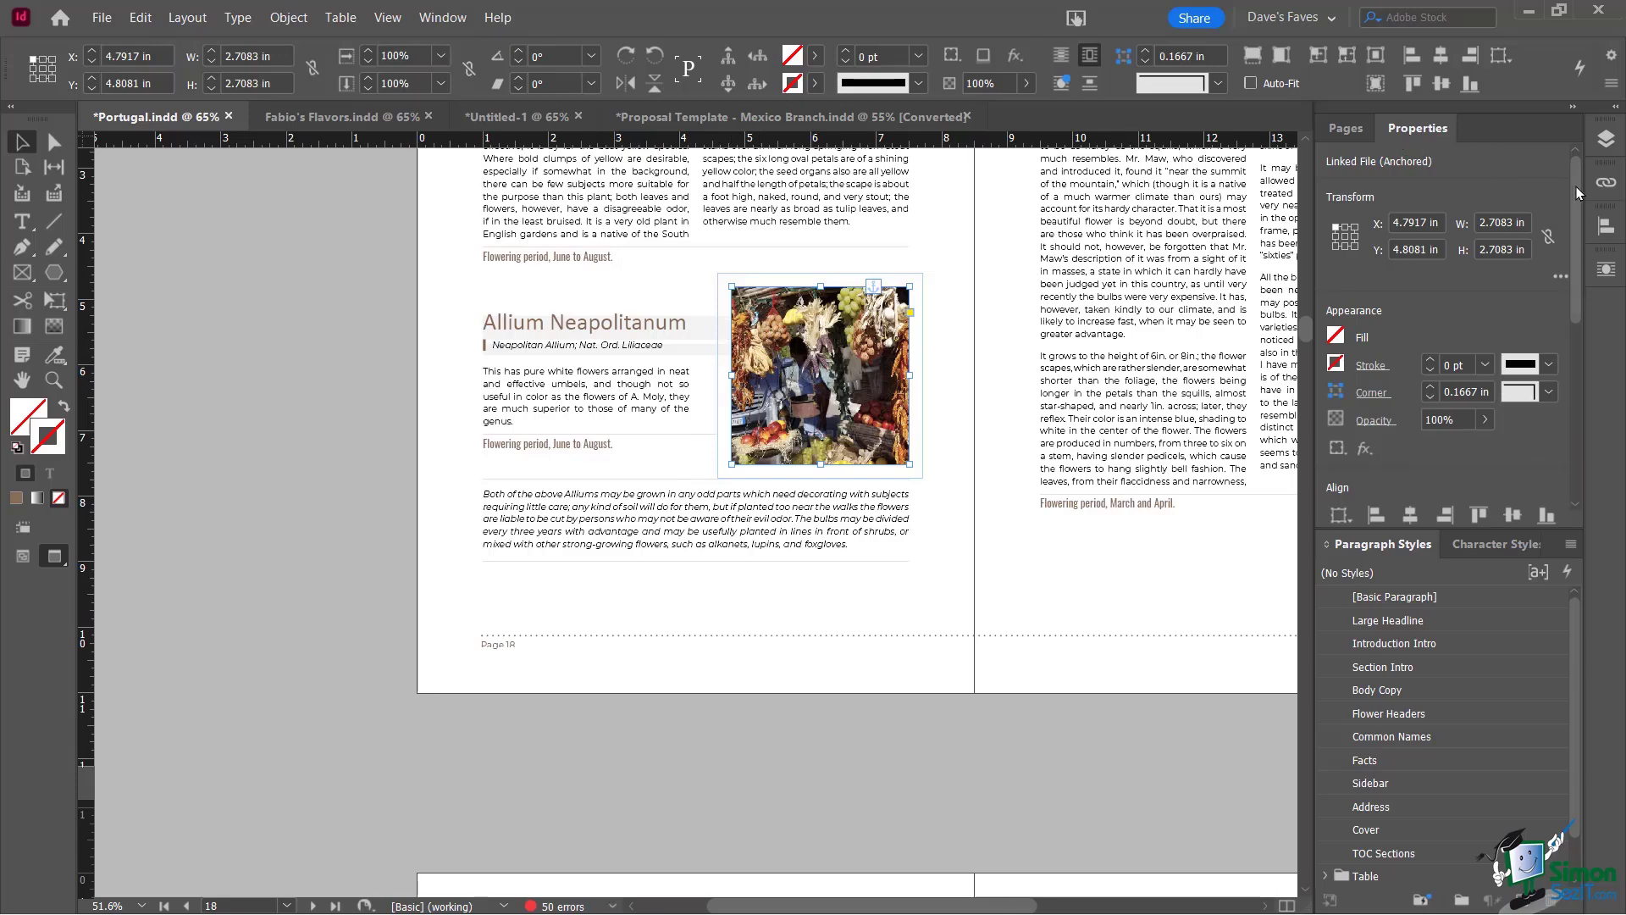
Convert the Allium Neapolitanum photo frame to a rounded rectangle, and deselect it
left_click_drag(1577, 186, 1580, 405)
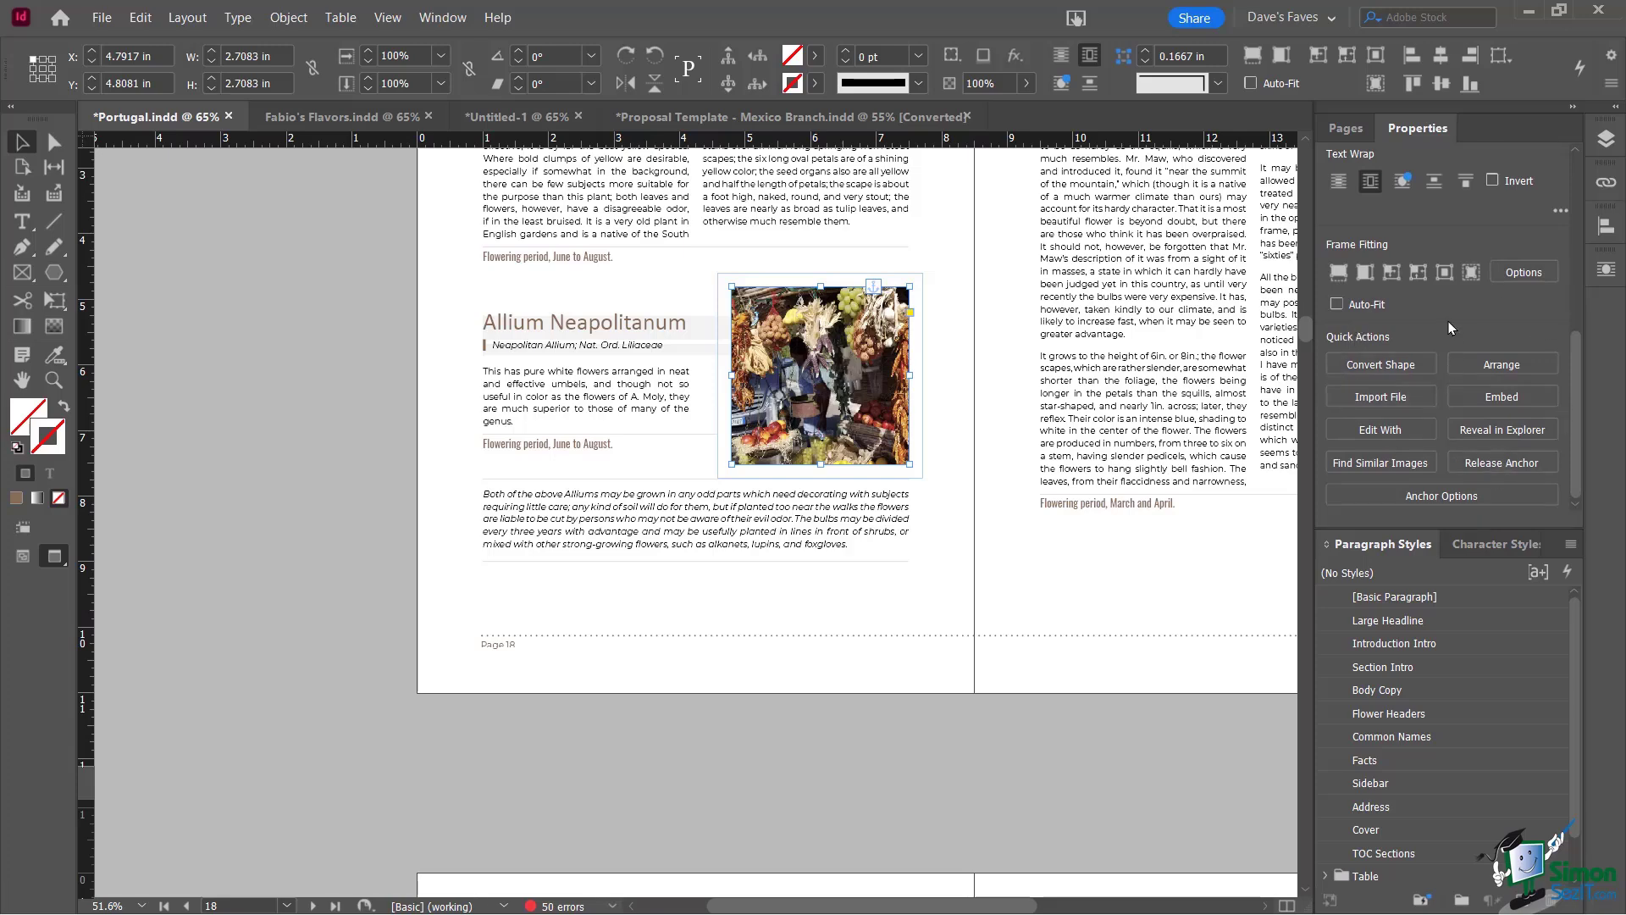
left_click(1362, 364)
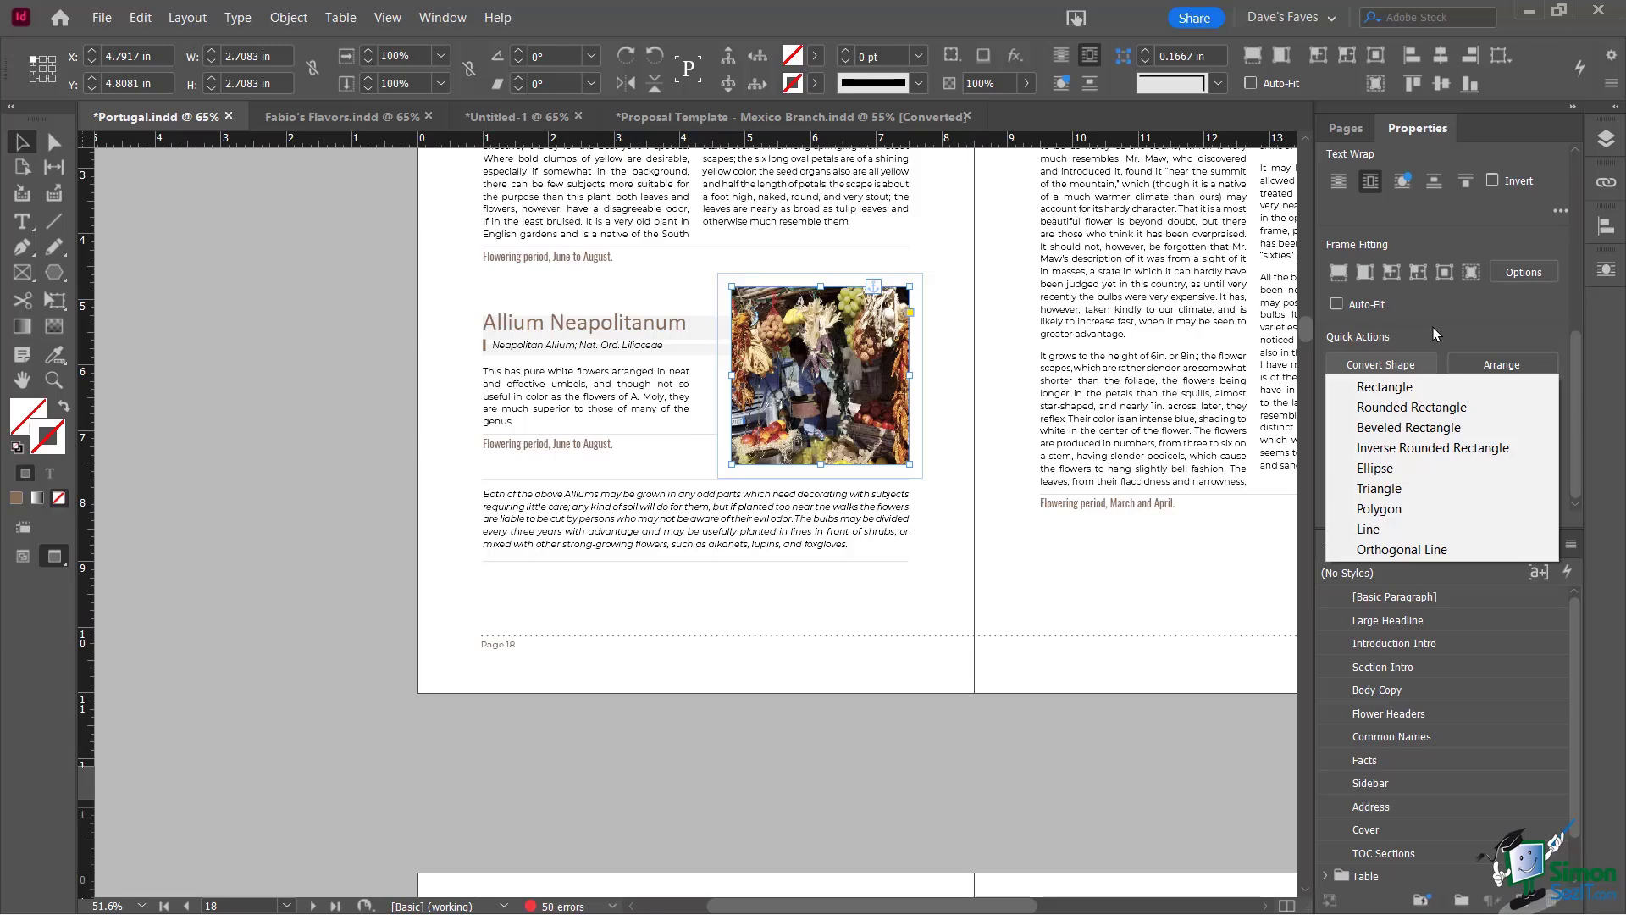
left_click(1376, 410)
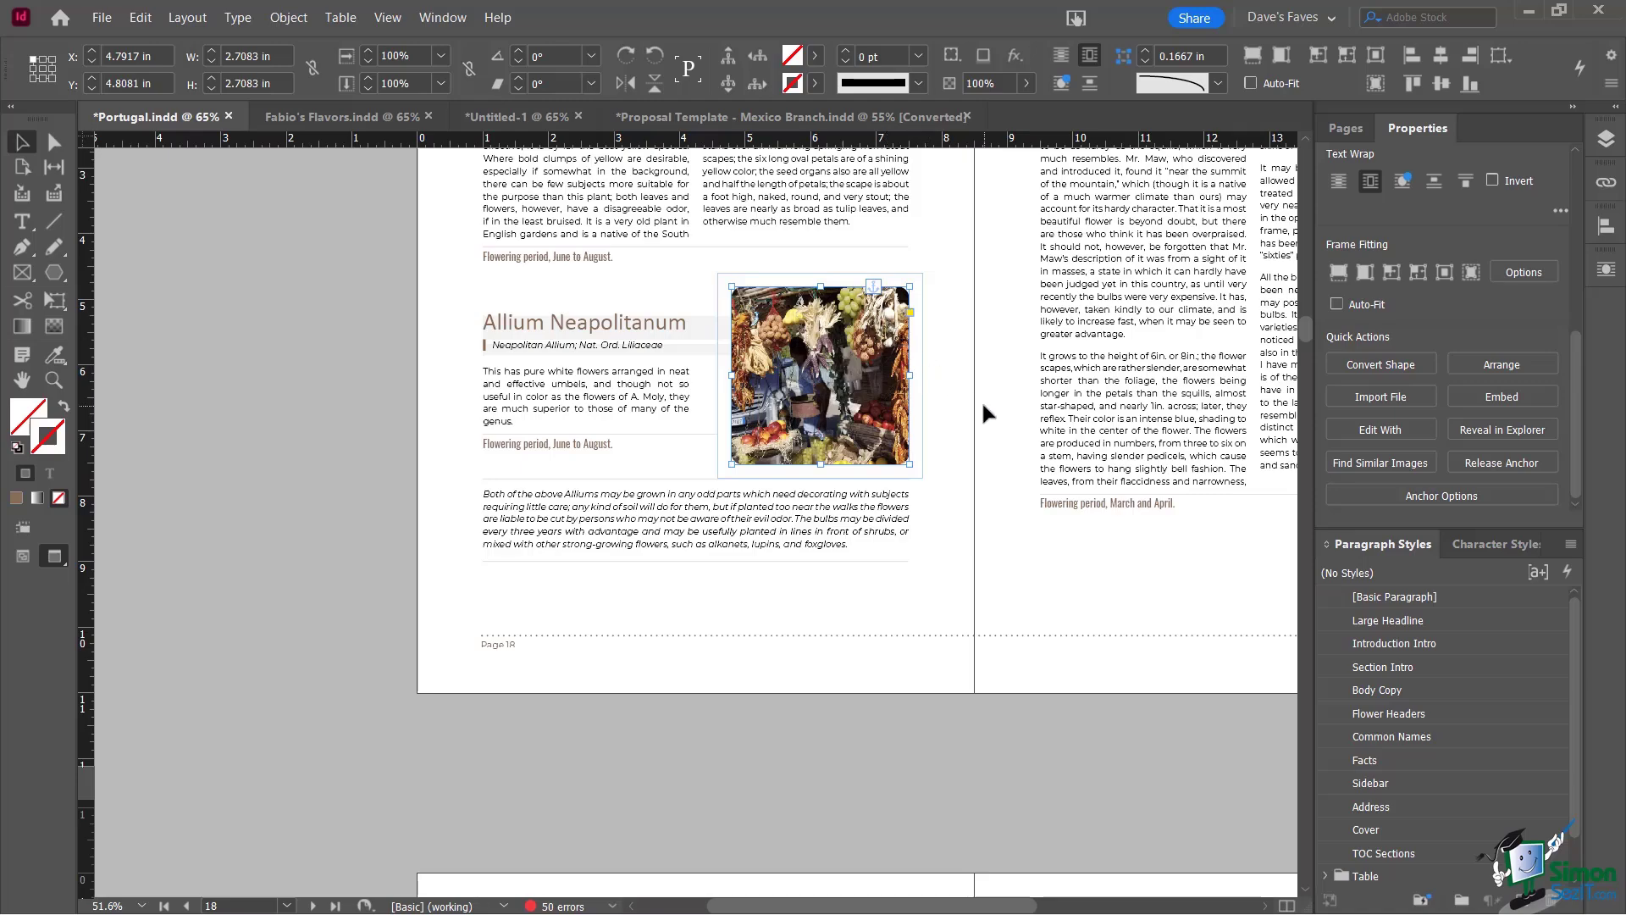
left_click(1019, 510)
Reduce the height of the bridge photo's frame on page 14 to about 2.46 in
scroll(1000, 457, "up", 15)
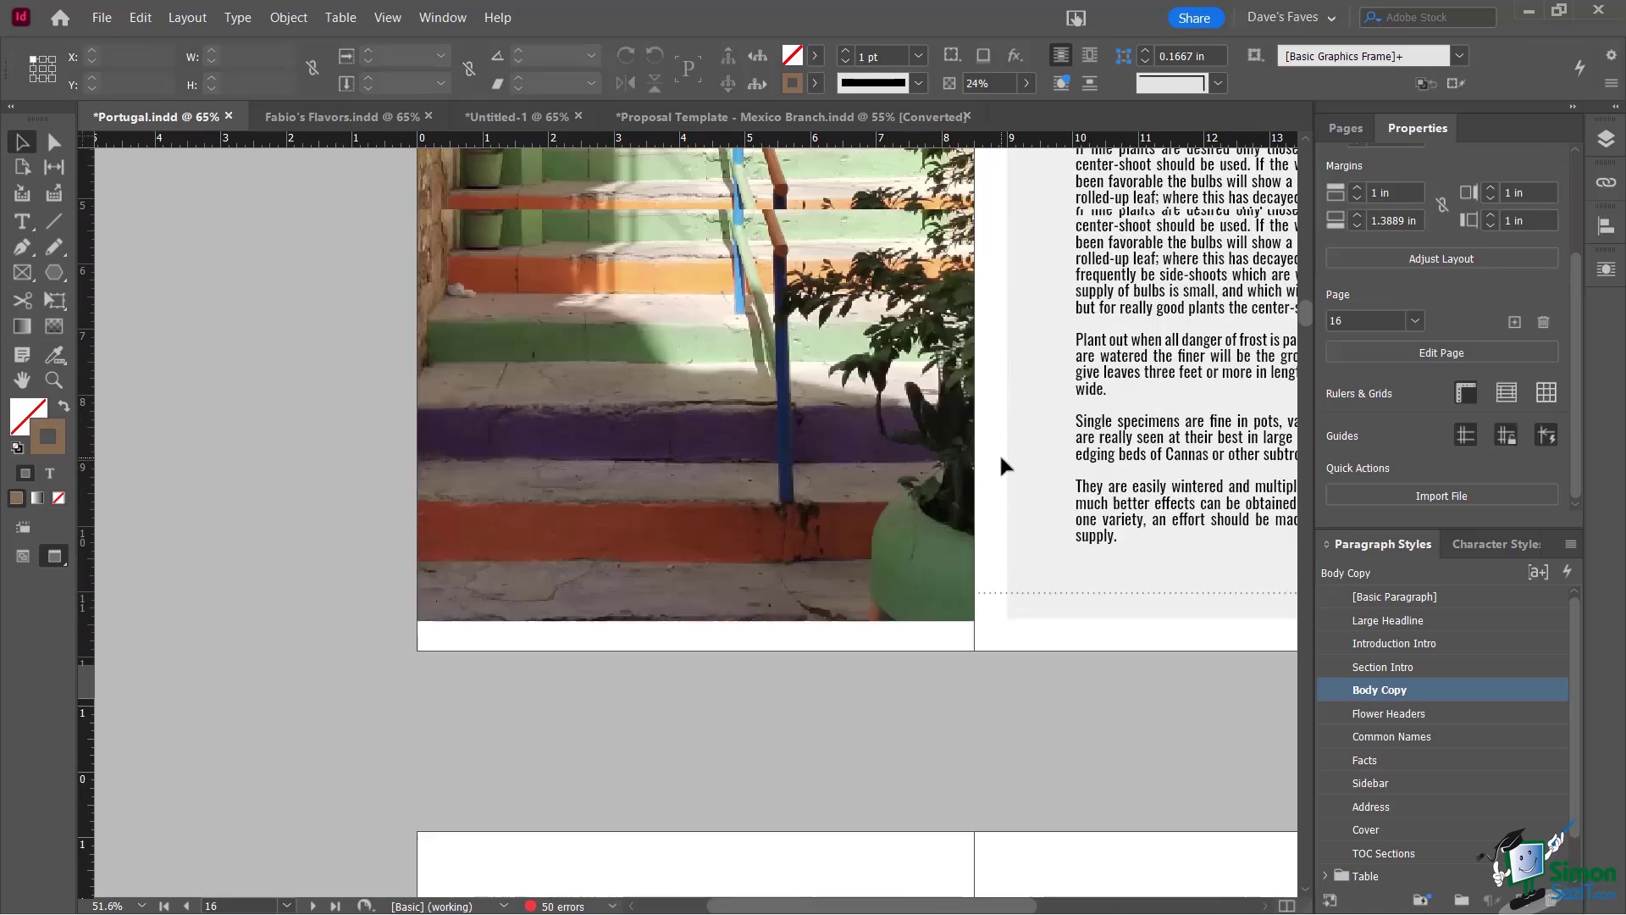
scroll(999, 458, "up", 10)
scroll(783, 504, "down", 2)
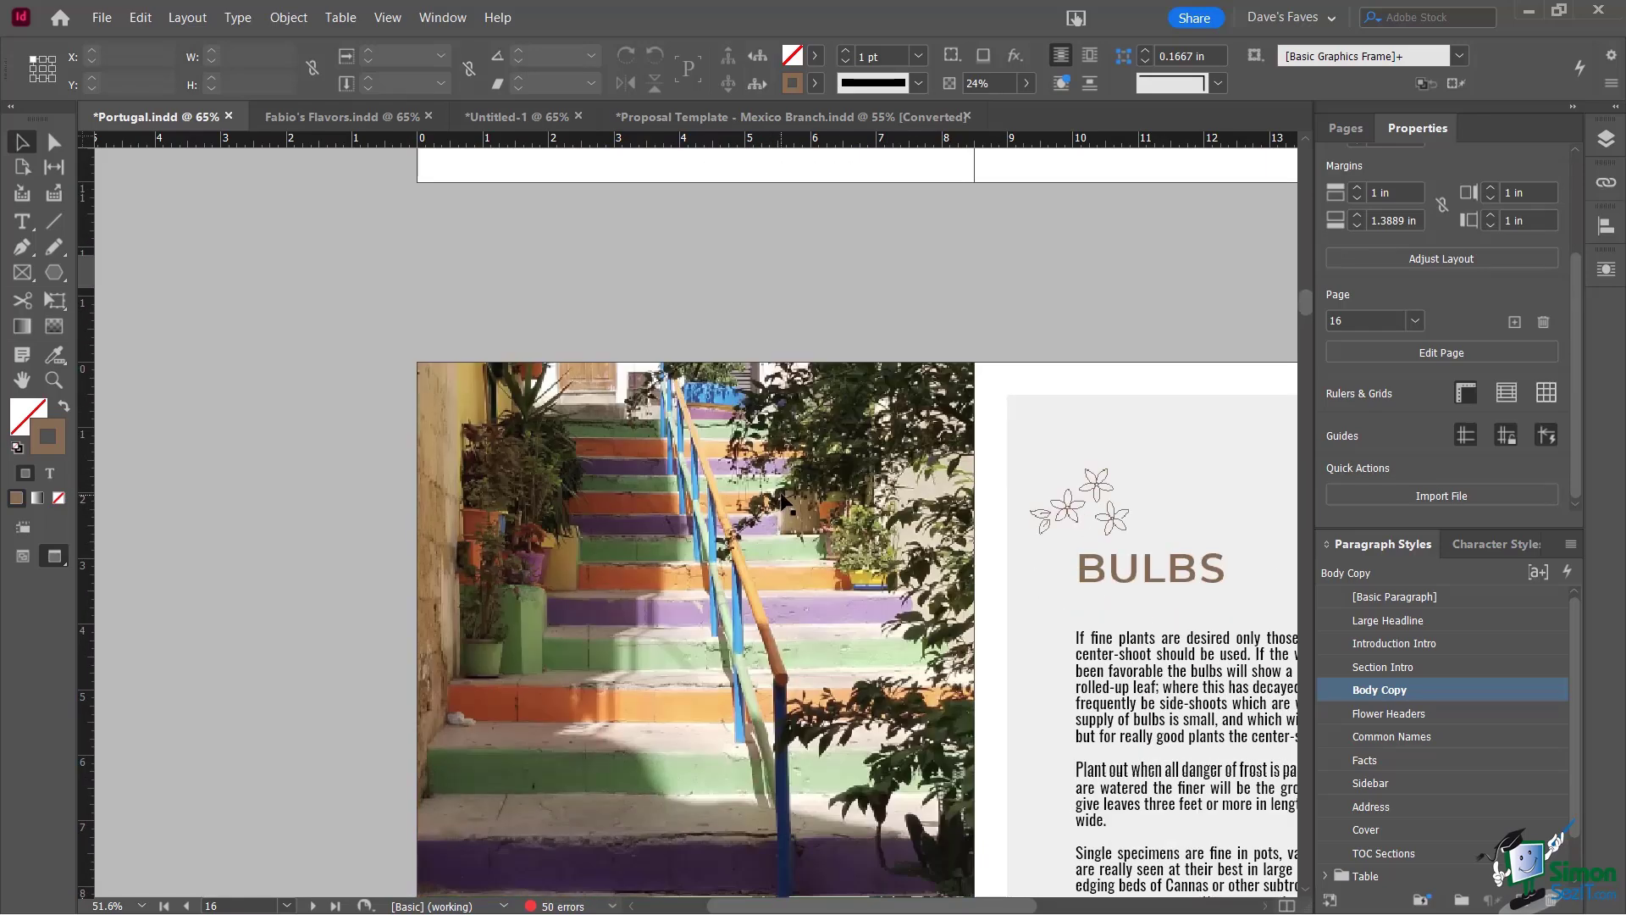
scroll(784, 501, "up", 6)
left_click(674, 373)
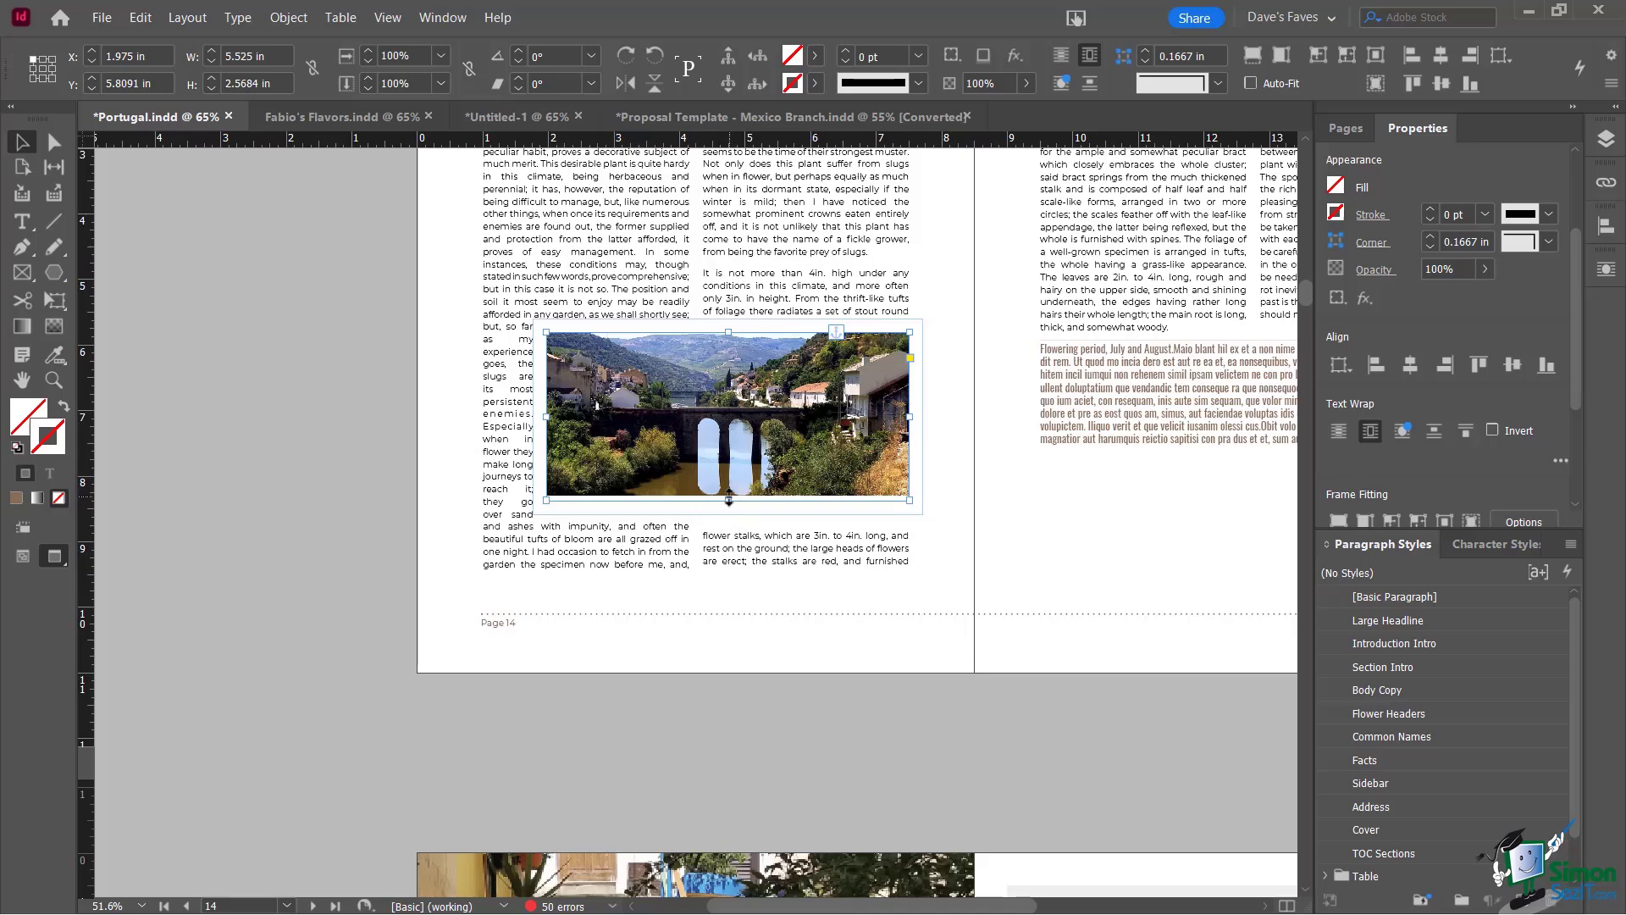
left_click_drag(729, 499, 728, 496)
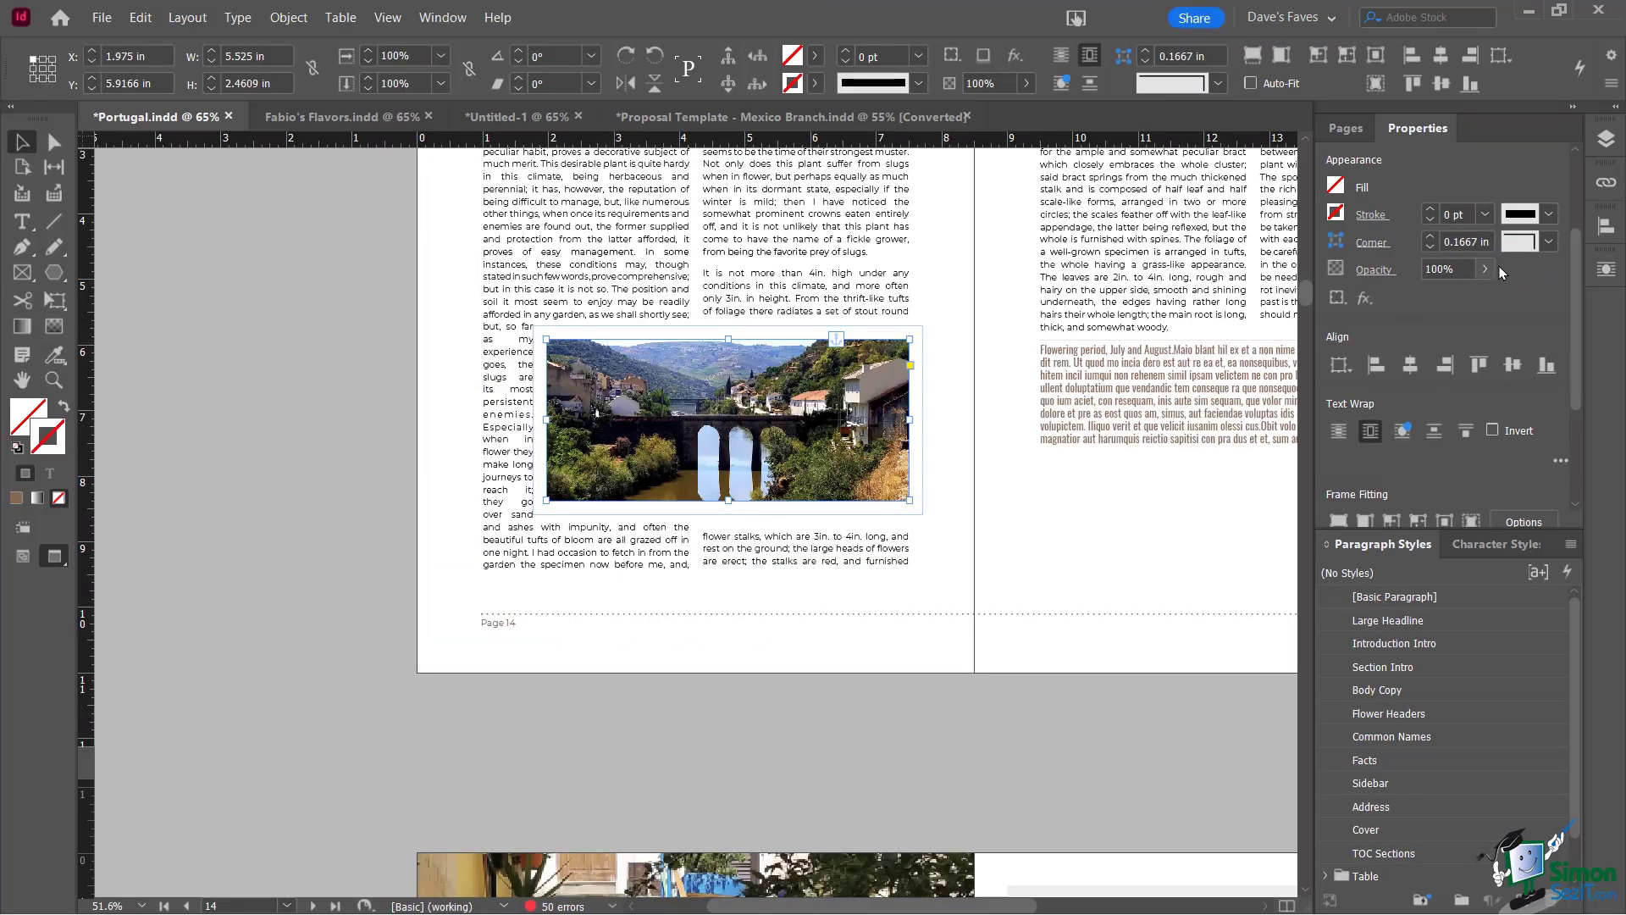
Give the bridge photo's frame Rounded corners with a 0.4375 in corner size, and deselect it
left_click(1547, 242)
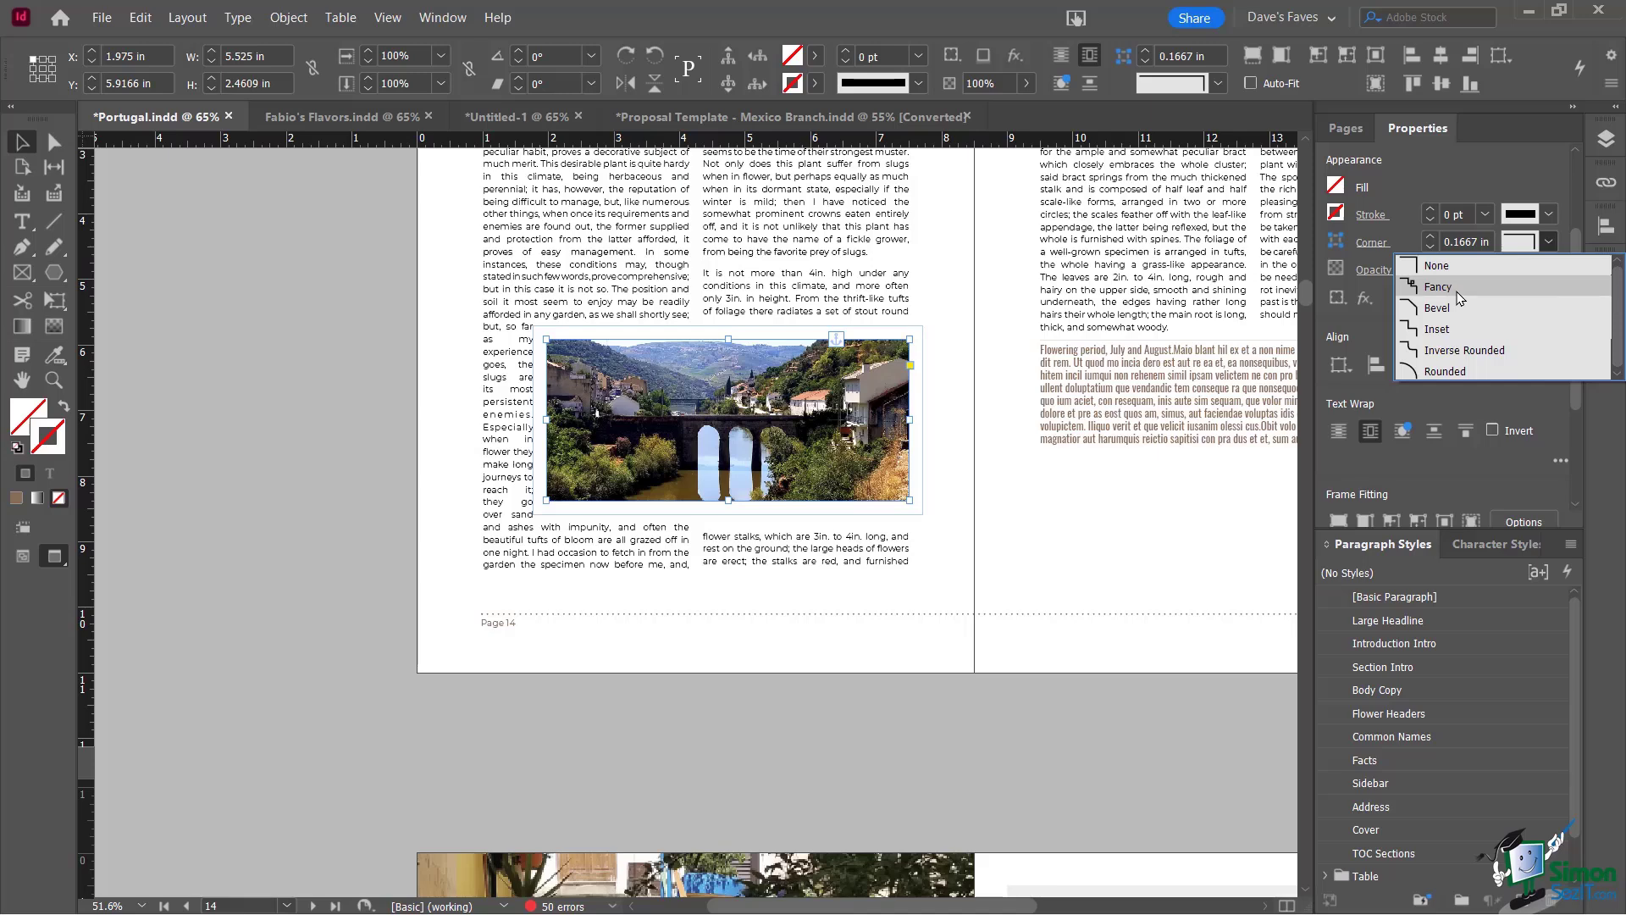
left_click(1453, 369)
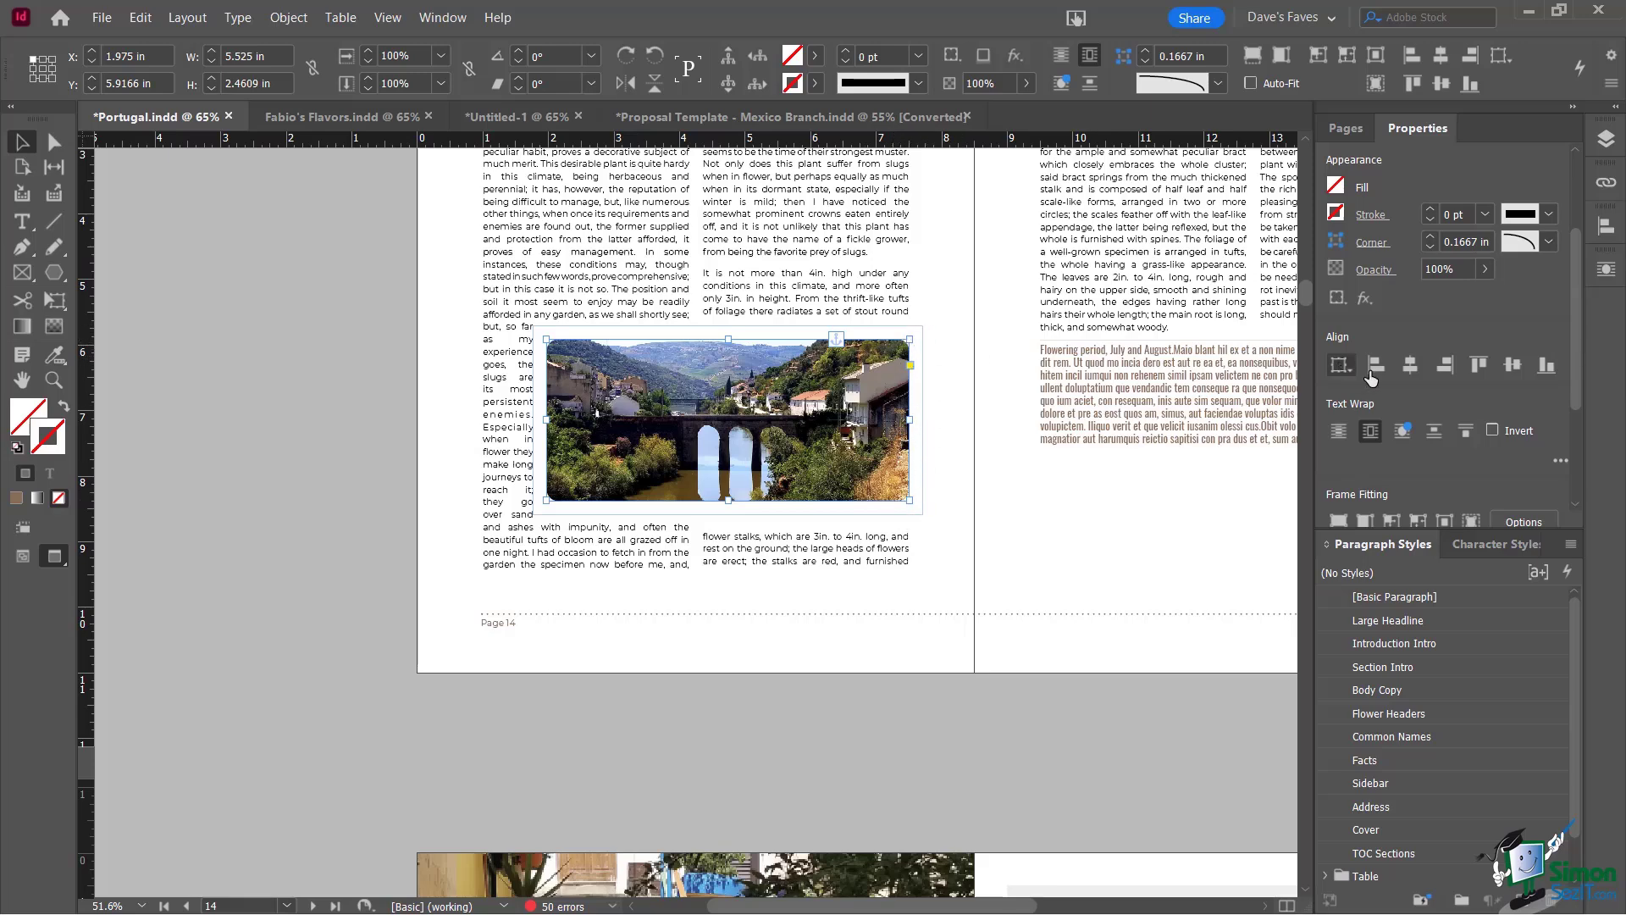
left_click(1430, 237)
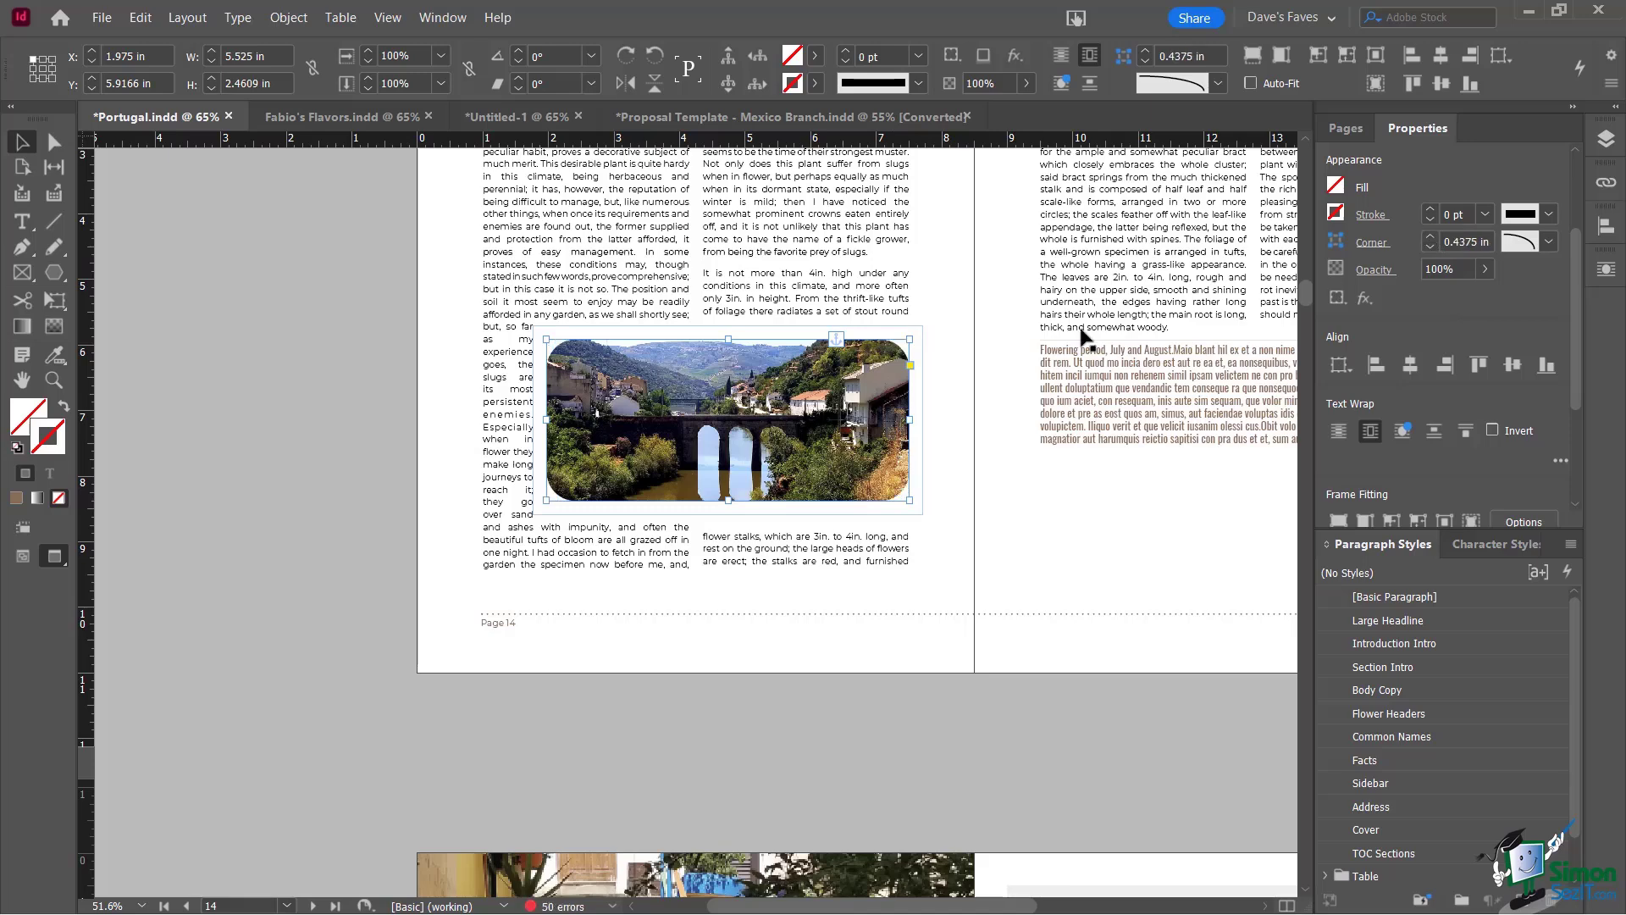
left_click(1018, 625)
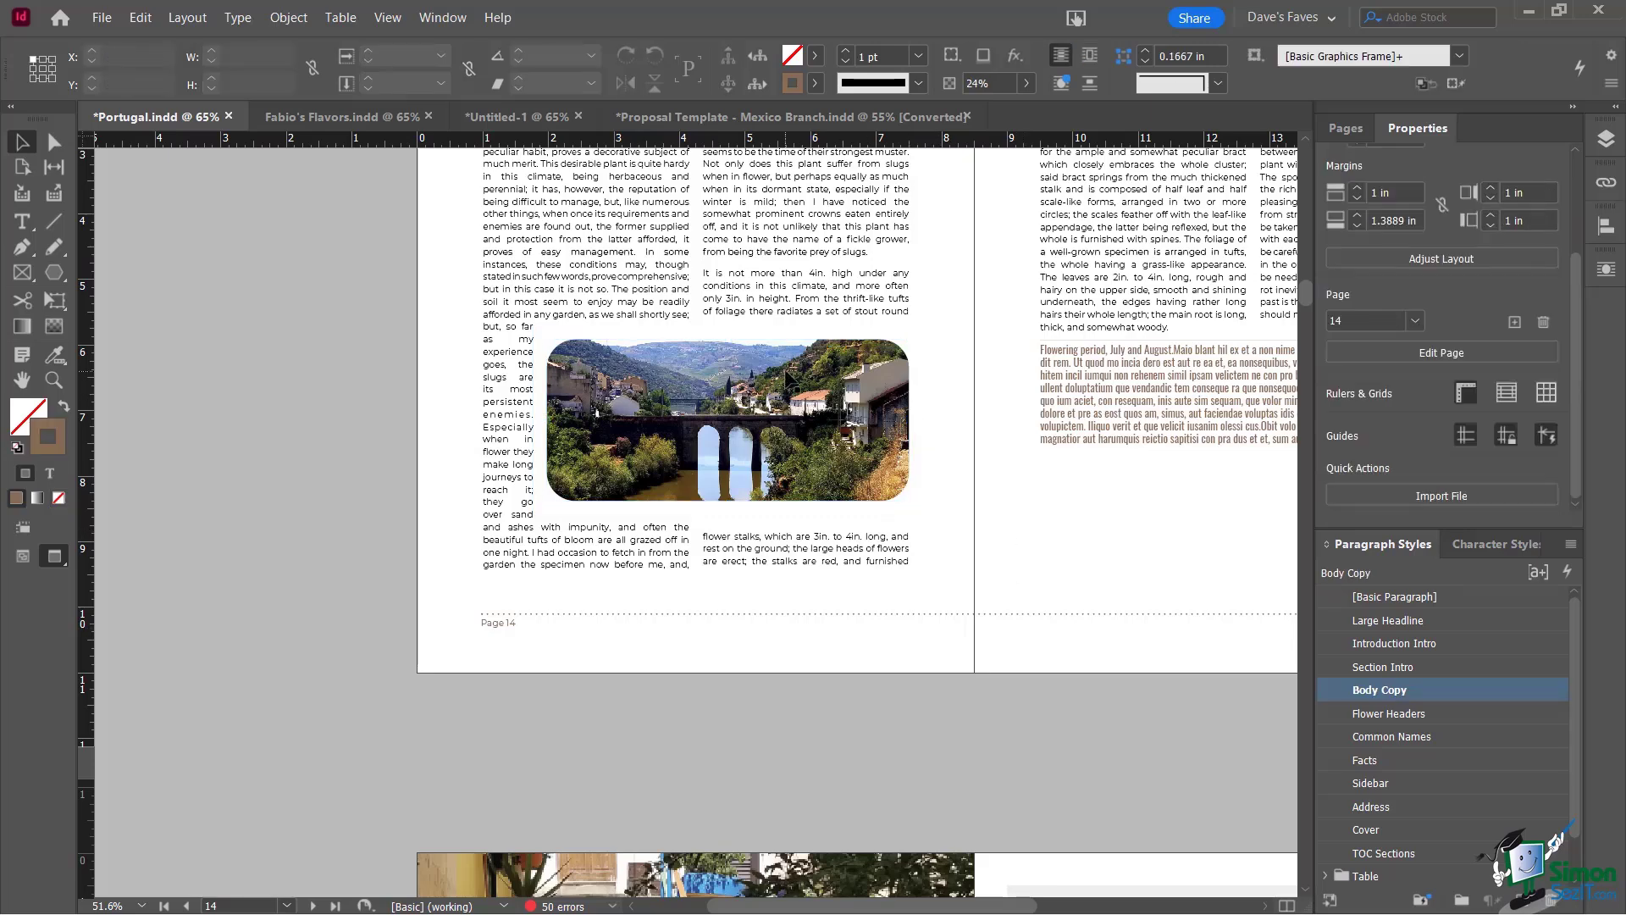
Try the Fancy, Bevel and Inset corner shapes in turn on the bridge photo's frame
left_click(788, 378)
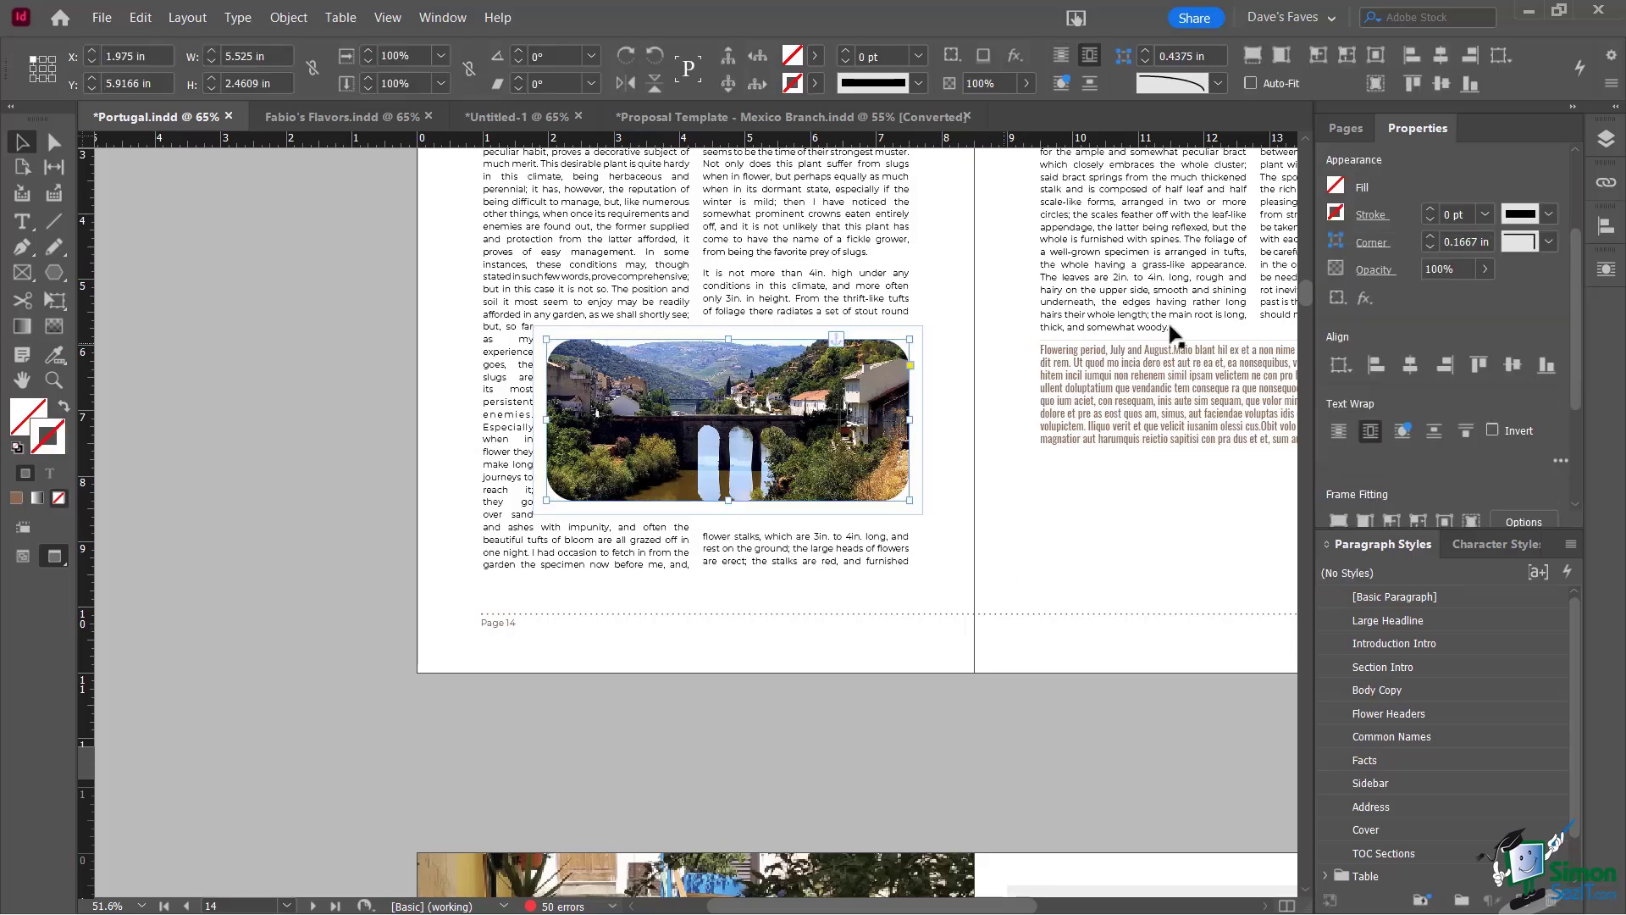
left_click(1547, 242)
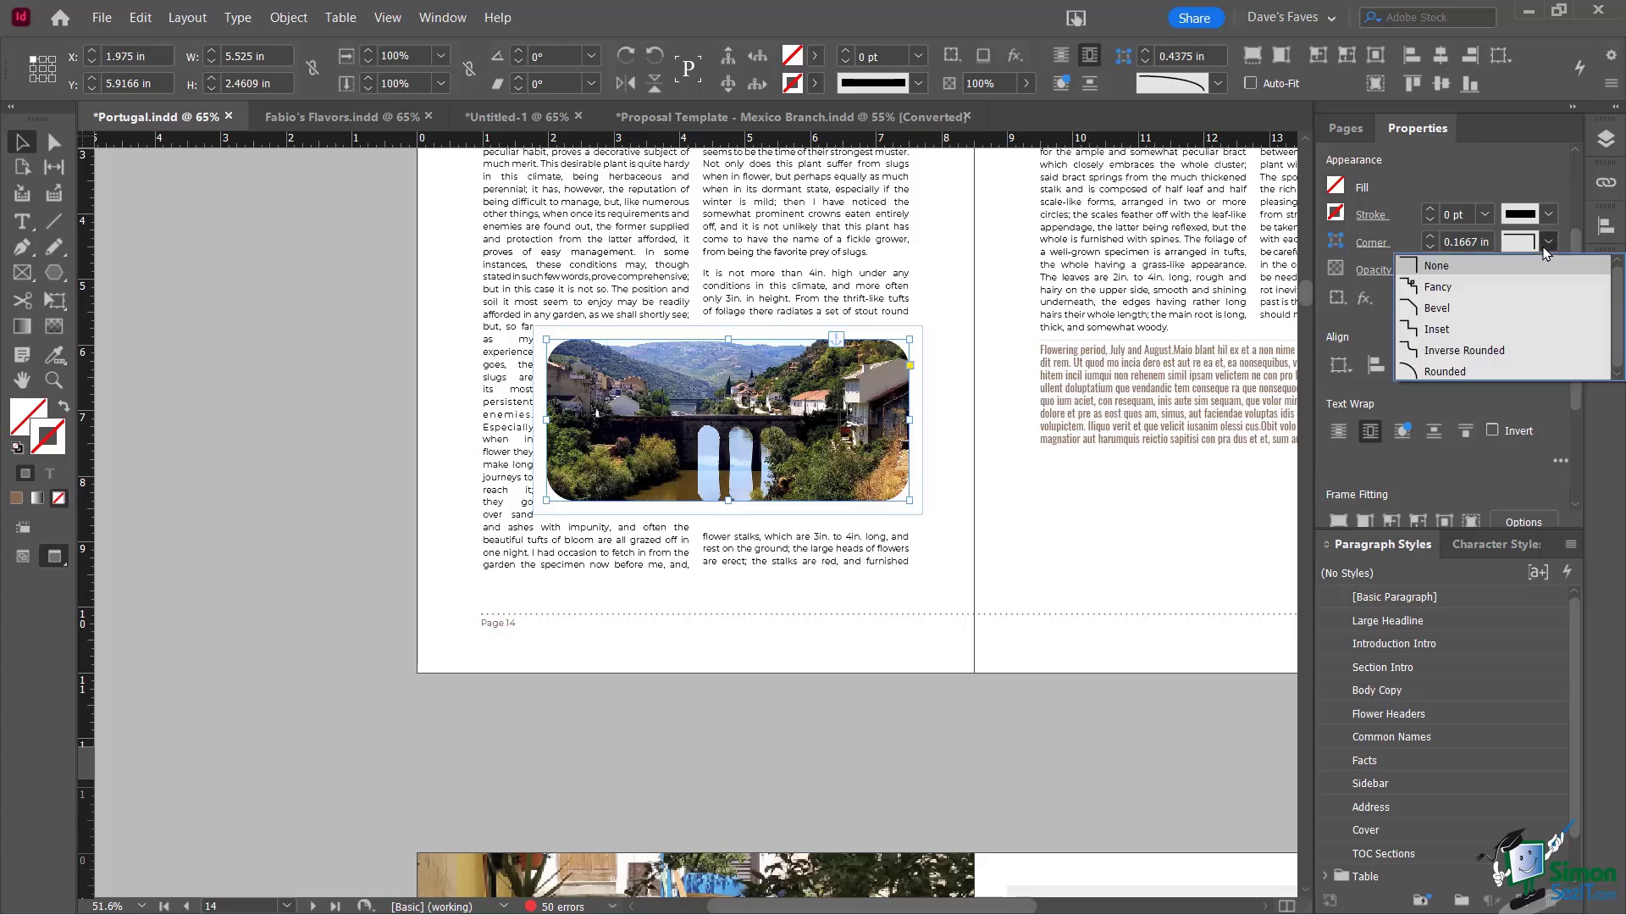
left_click(1449, 286)
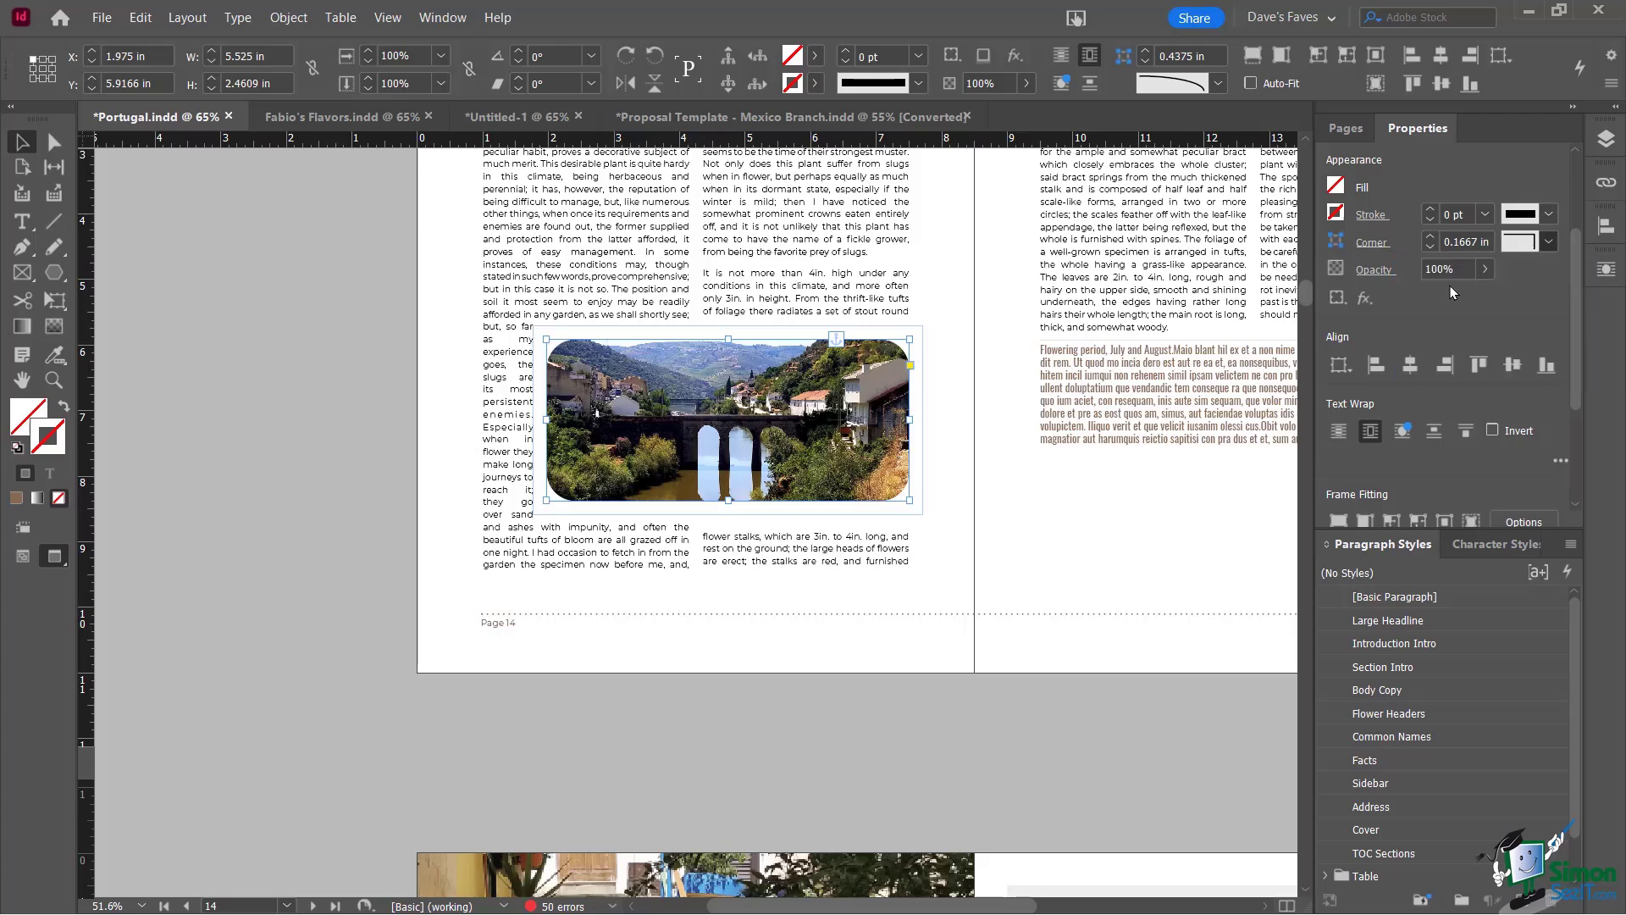
left_click(1552, 242)
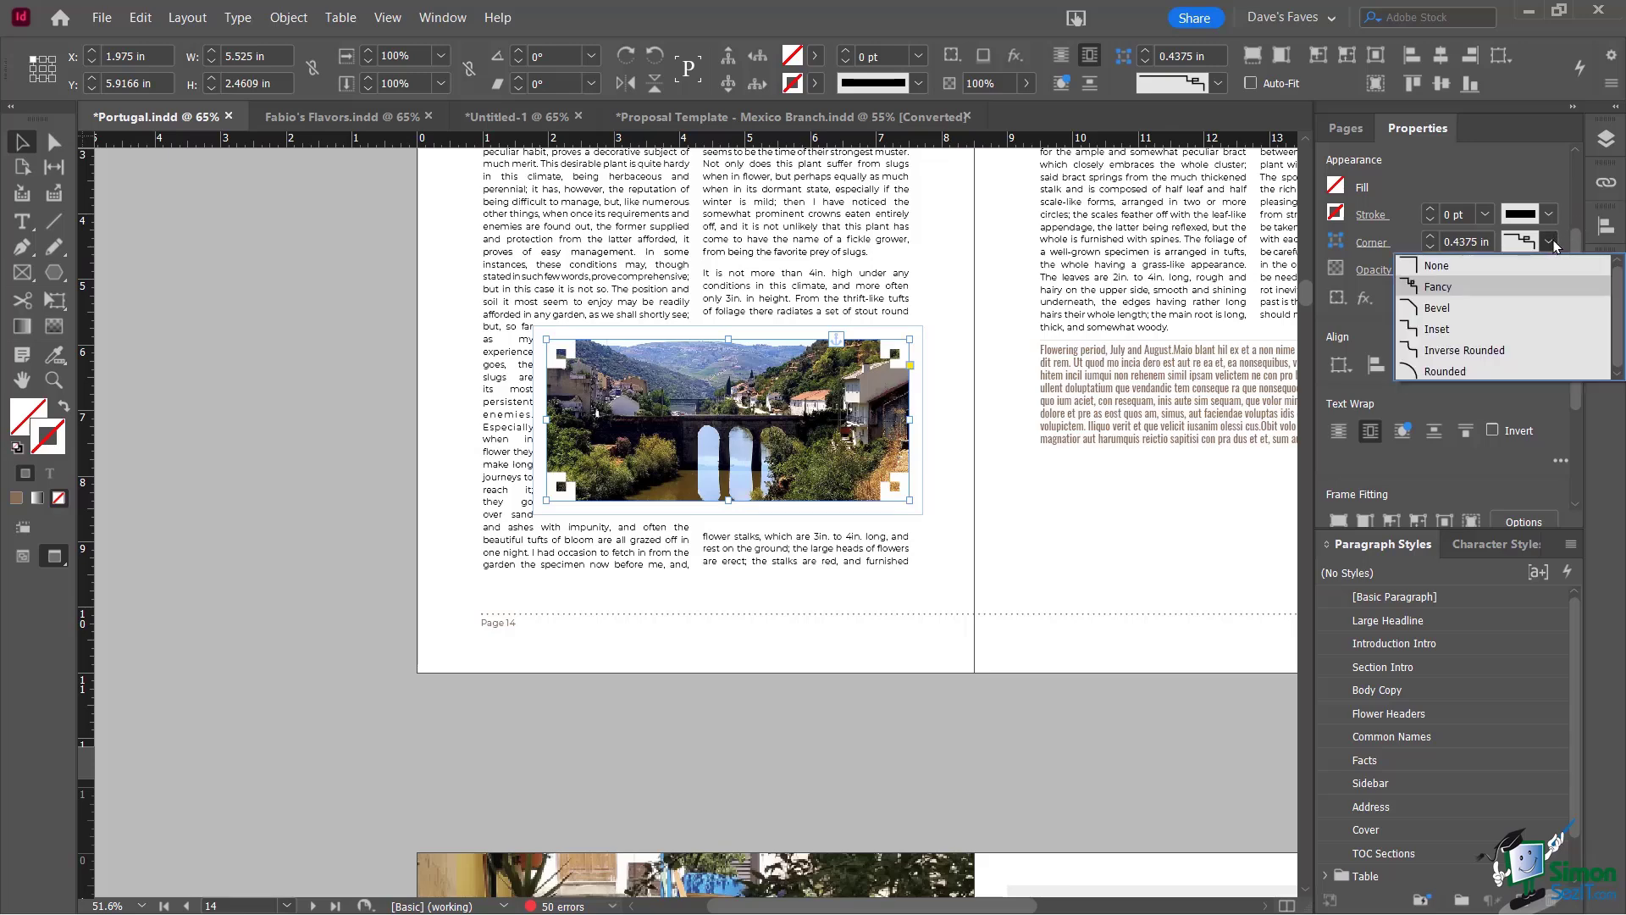
left_click(1477, 308)
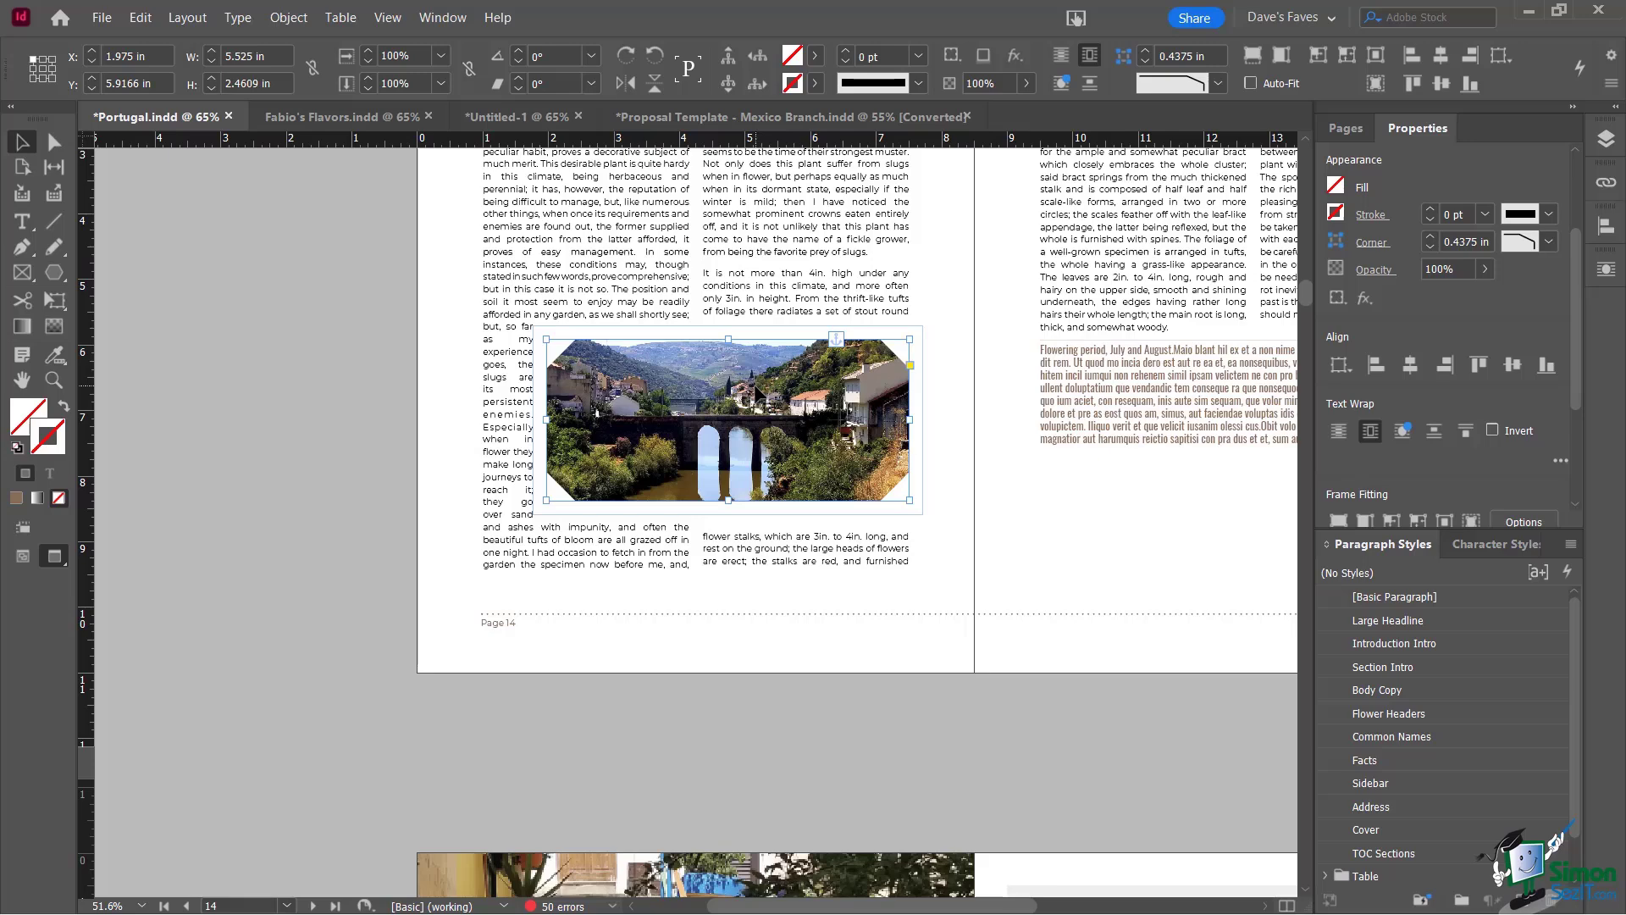
left_click(1550, 242)
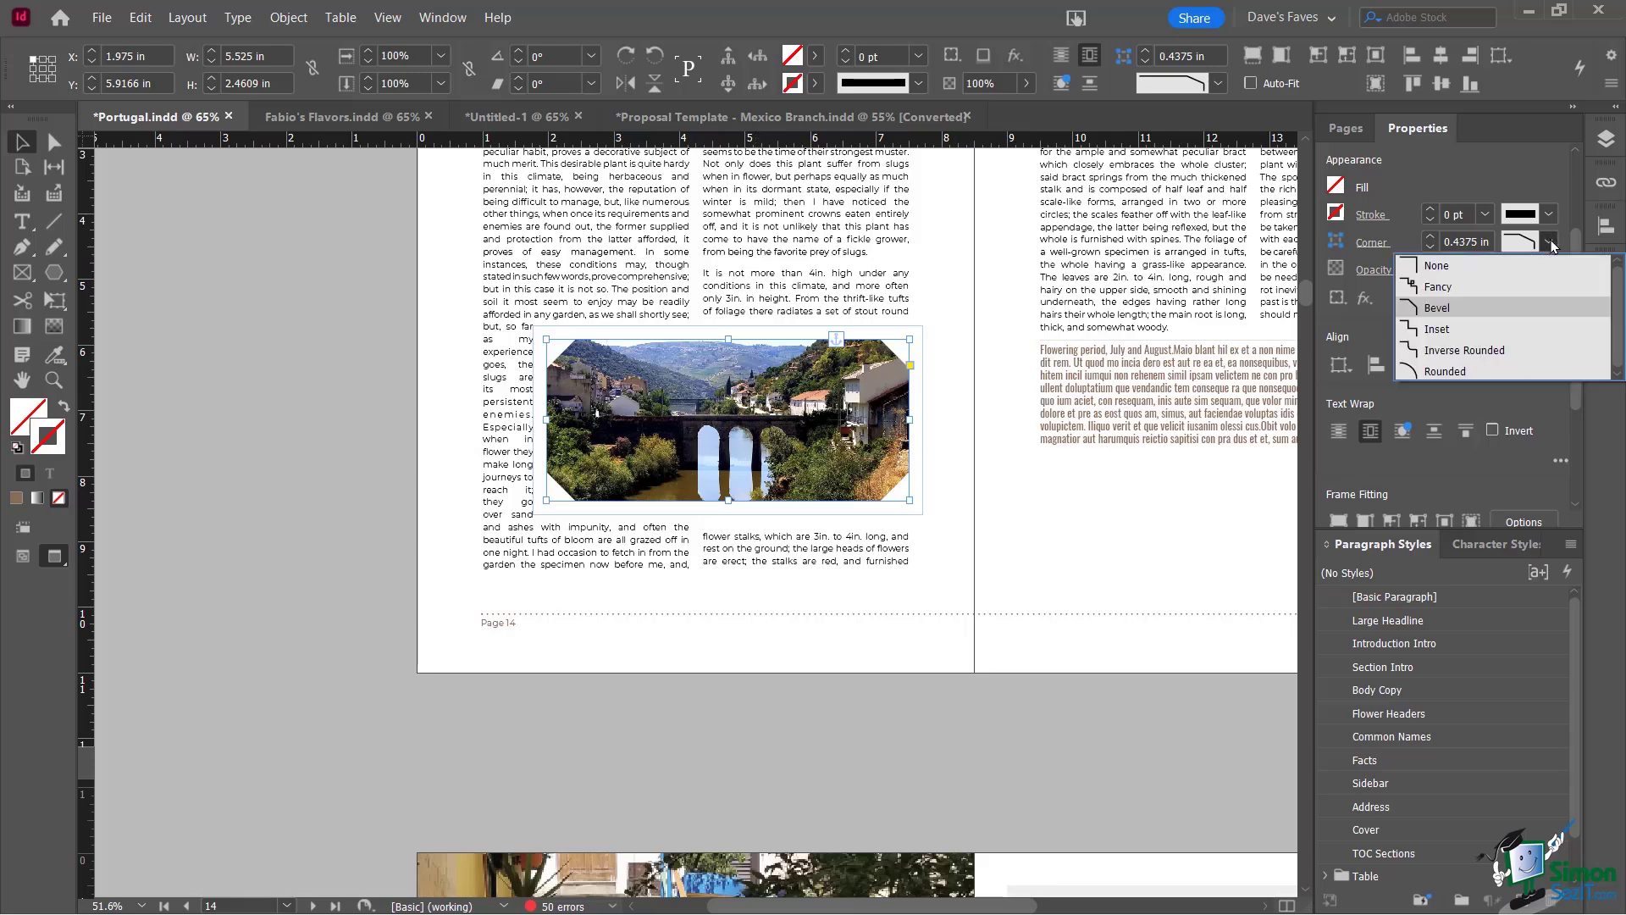
left_click(1443, 324)
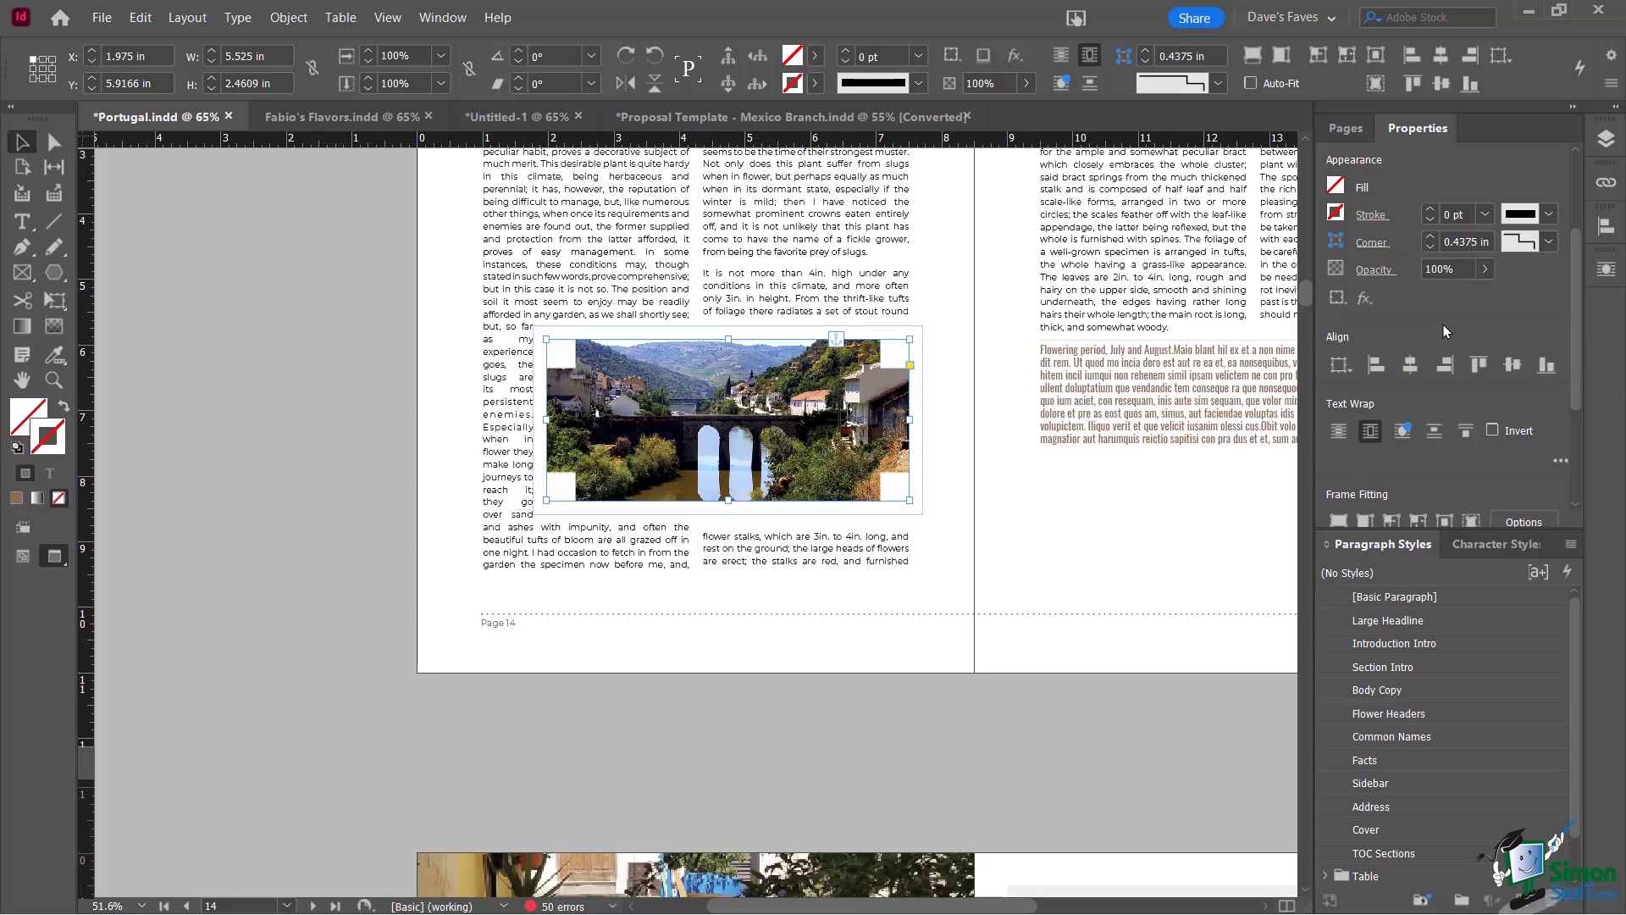
Decrease the bridge photo's corner size to 0.25 in and change its corner shape to Rounded
left_click(1429, 246)
left_click(1429, 245)
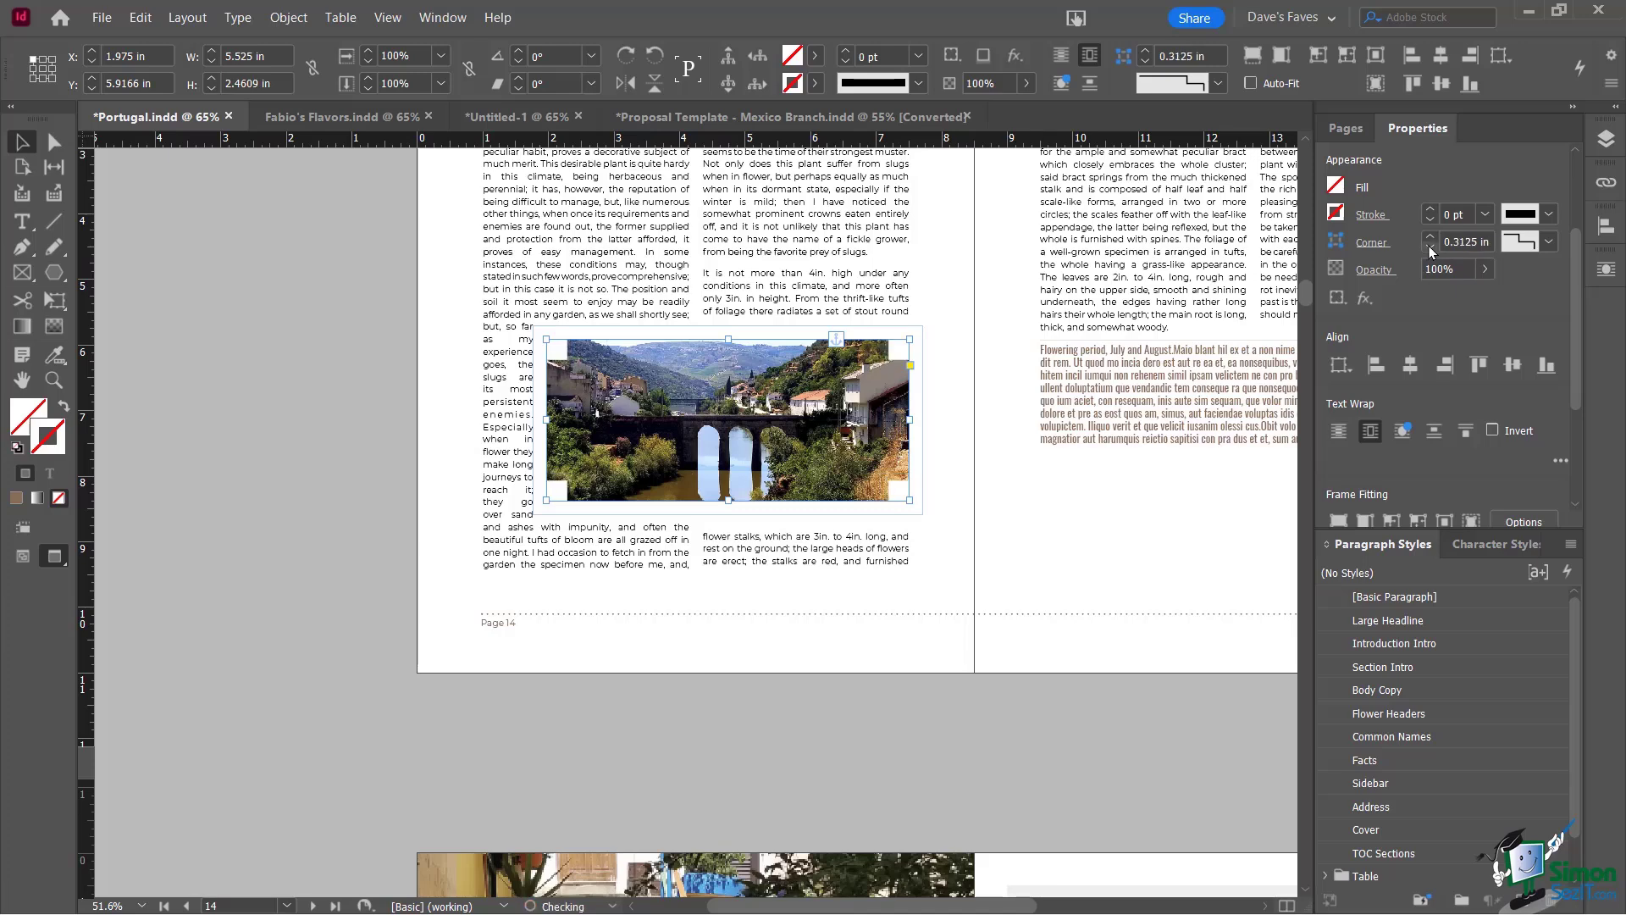
left_click(1429, 246)
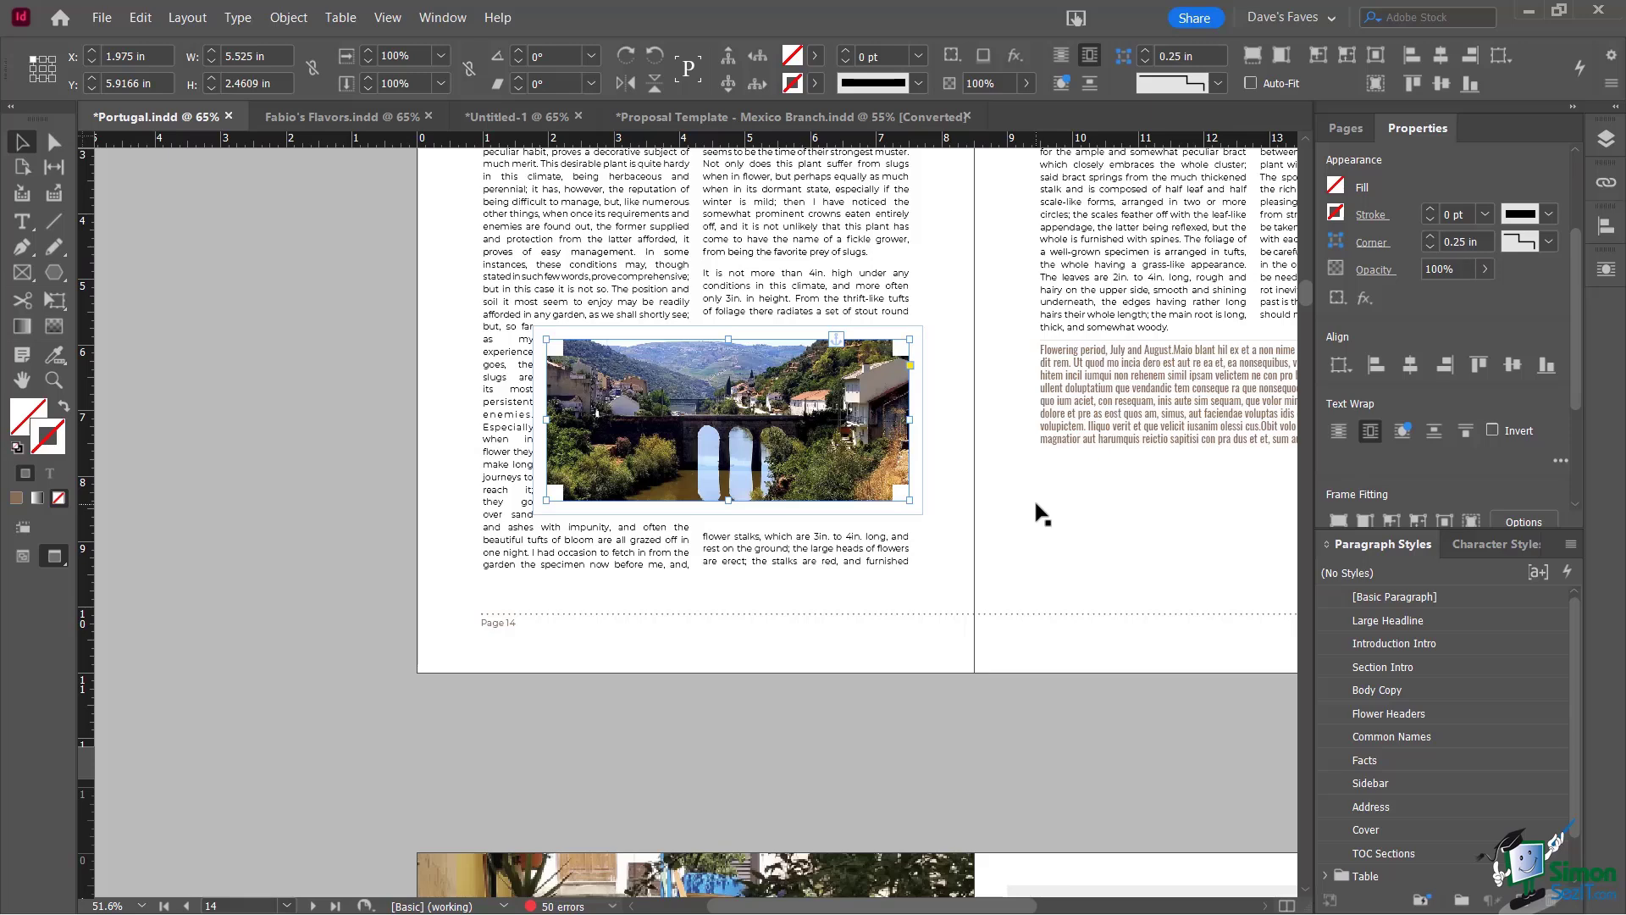
left_click(1549, 243)
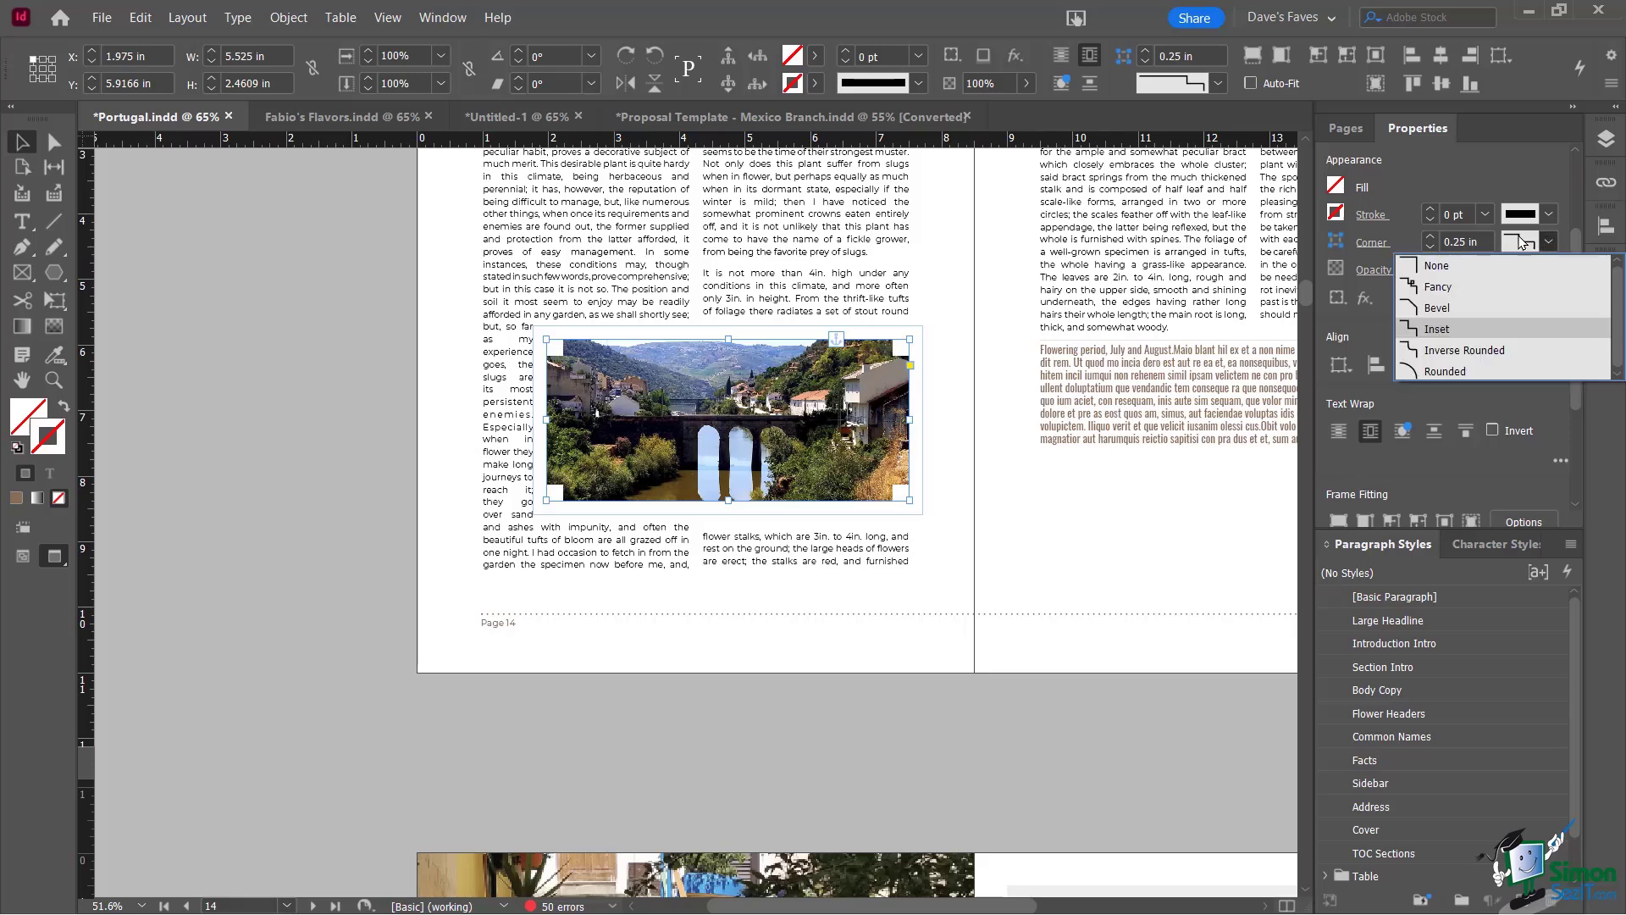
left_click(1444, 371)
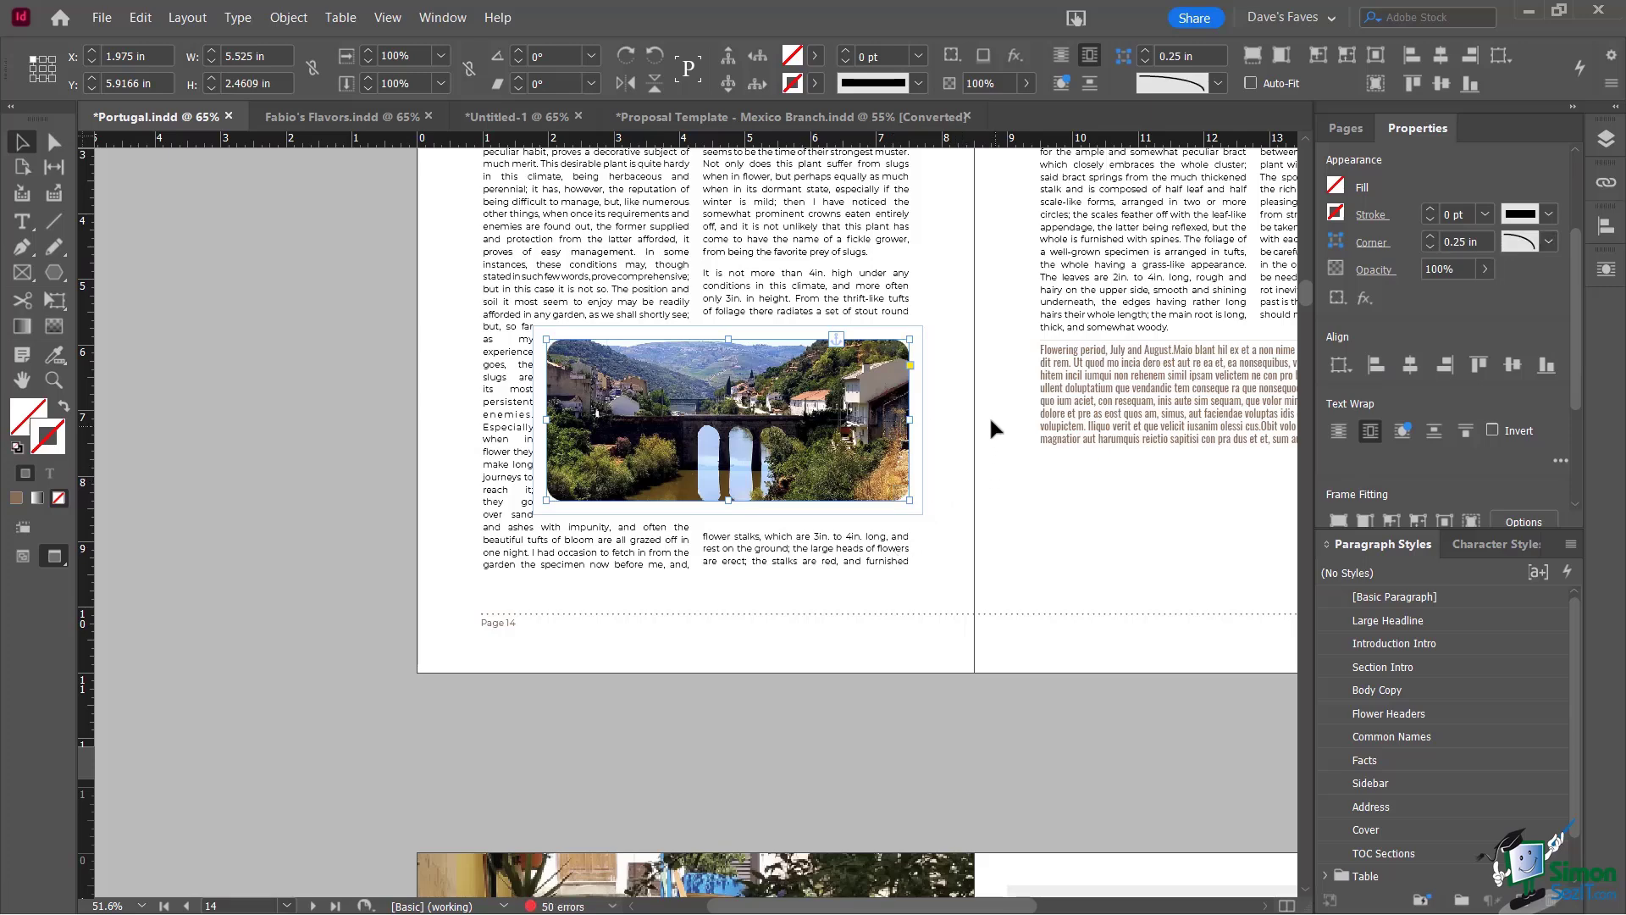
Adjust the bridge photo's live corners, enlarging the radius to about 1.23 in and reducing it to about 0.3 in, and deselect the photo
left_click(910, 365)
left_click_drag(893, 341, 760, 353)
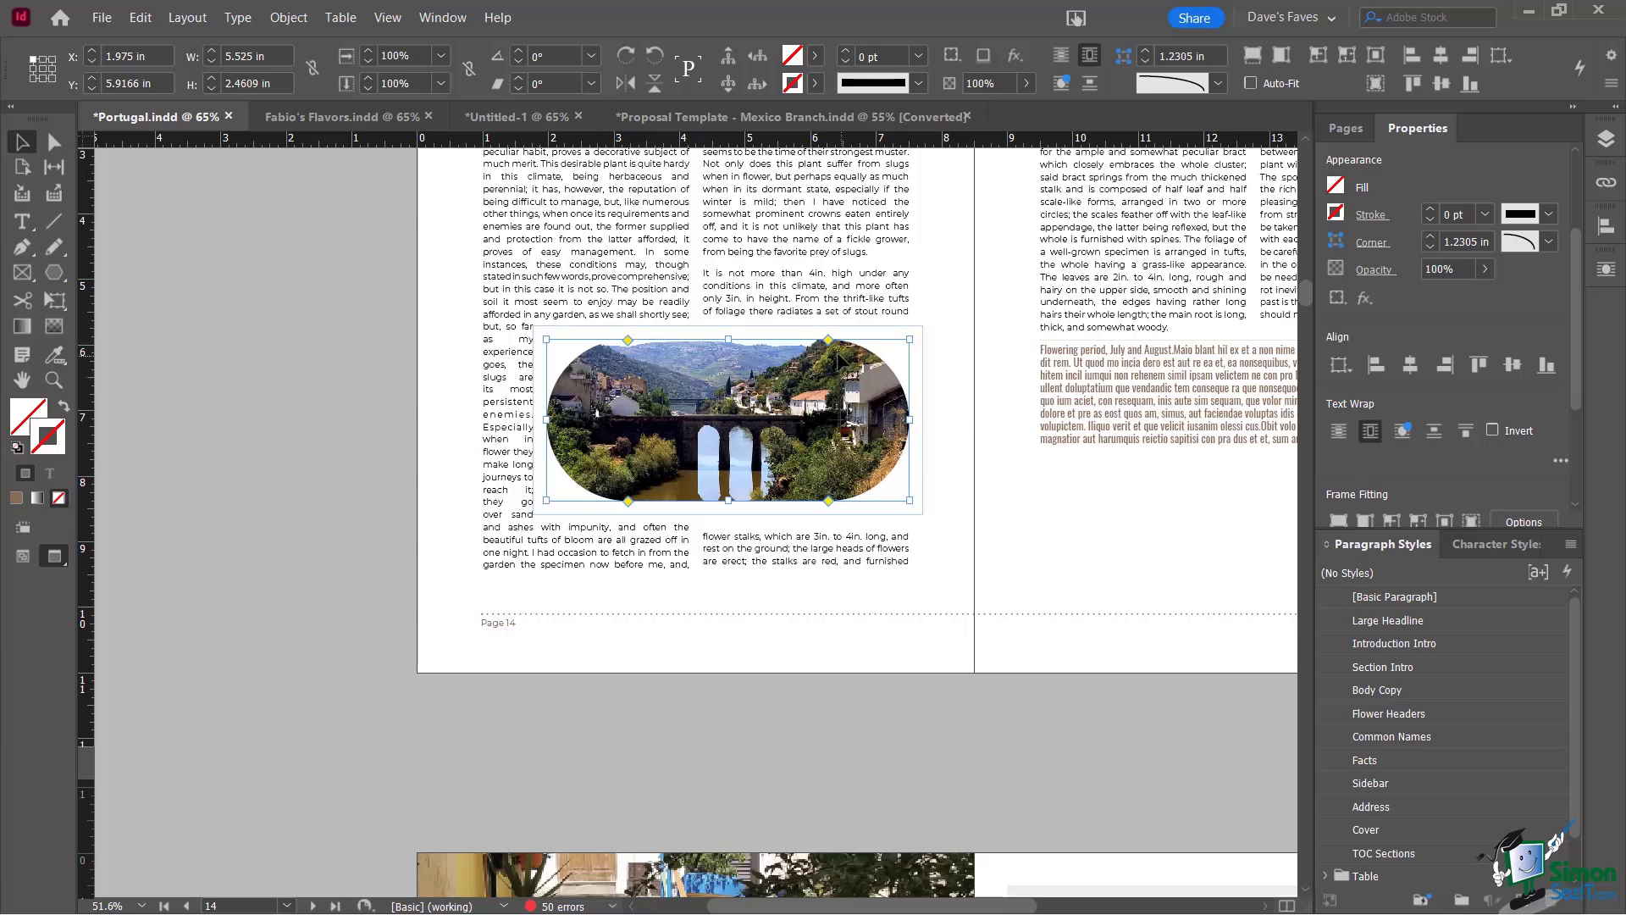
left_click_drag(828, 340, 891, 340)
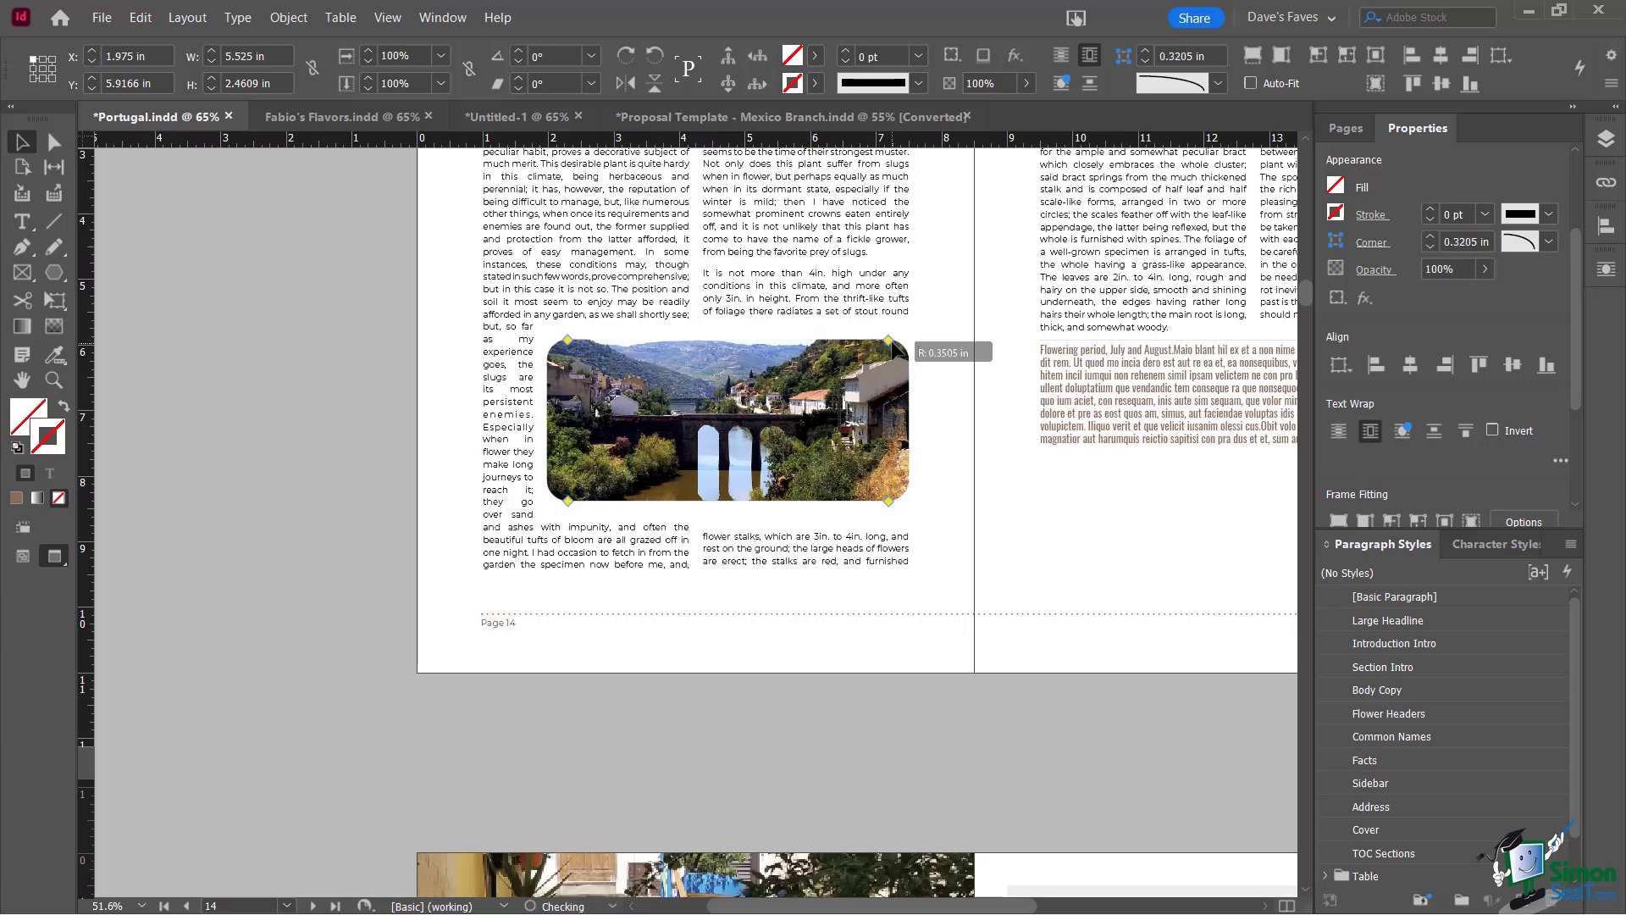
left_click(1056, 592)
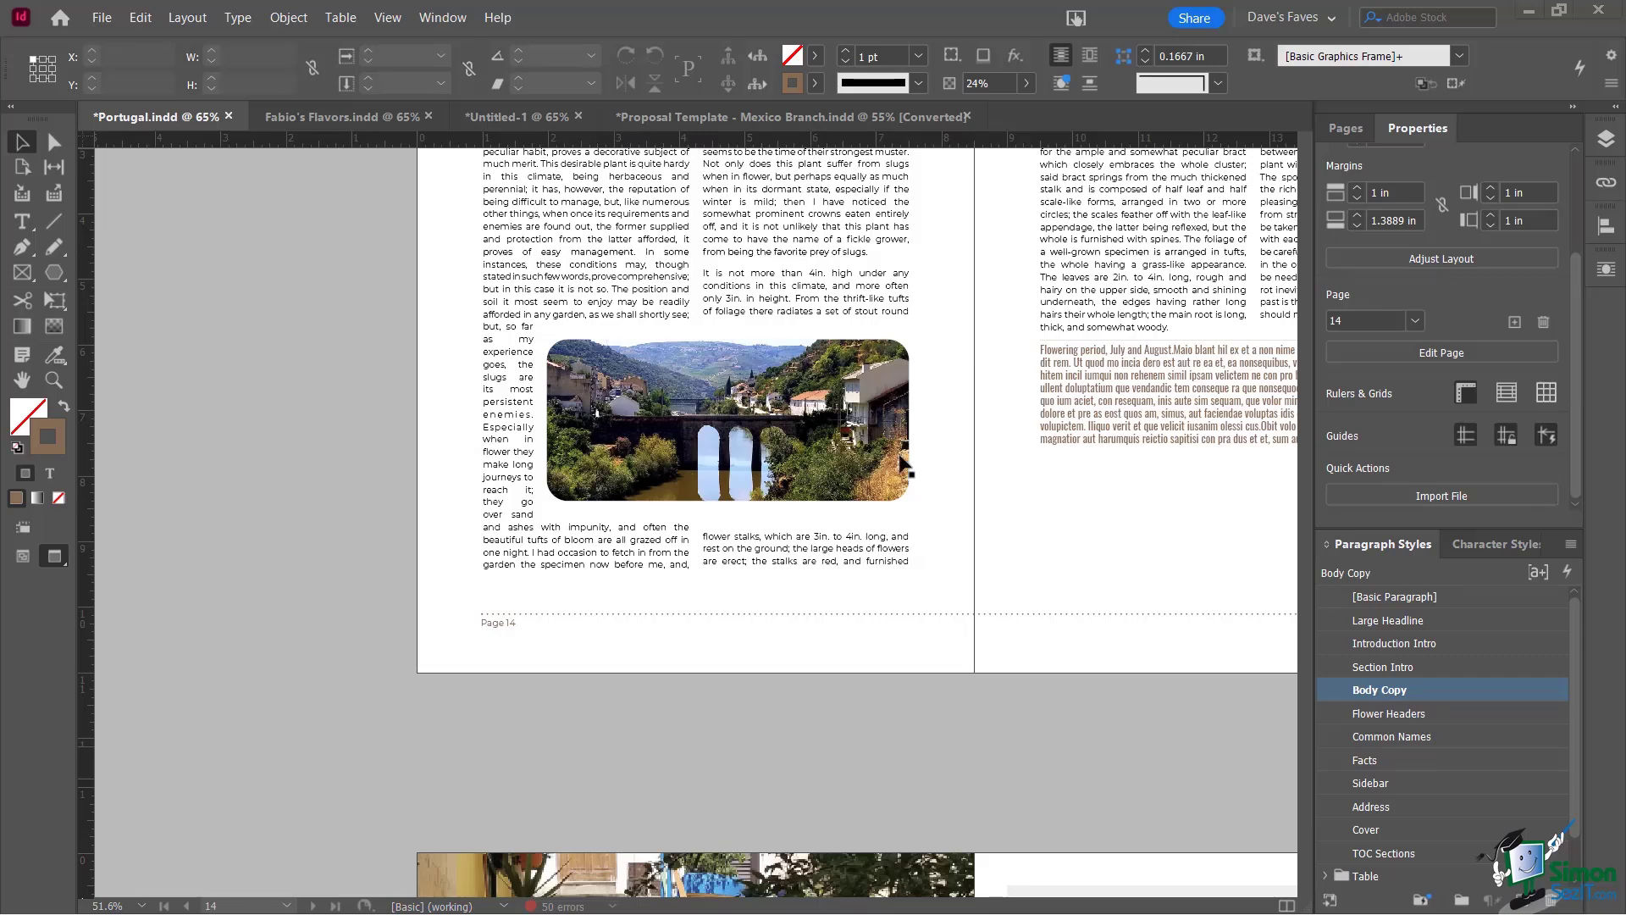
Square off only the two lower corners of the bridge photo's frame with its live corners, reducing each to 0 in, and deselect it
left_click(873, 466)
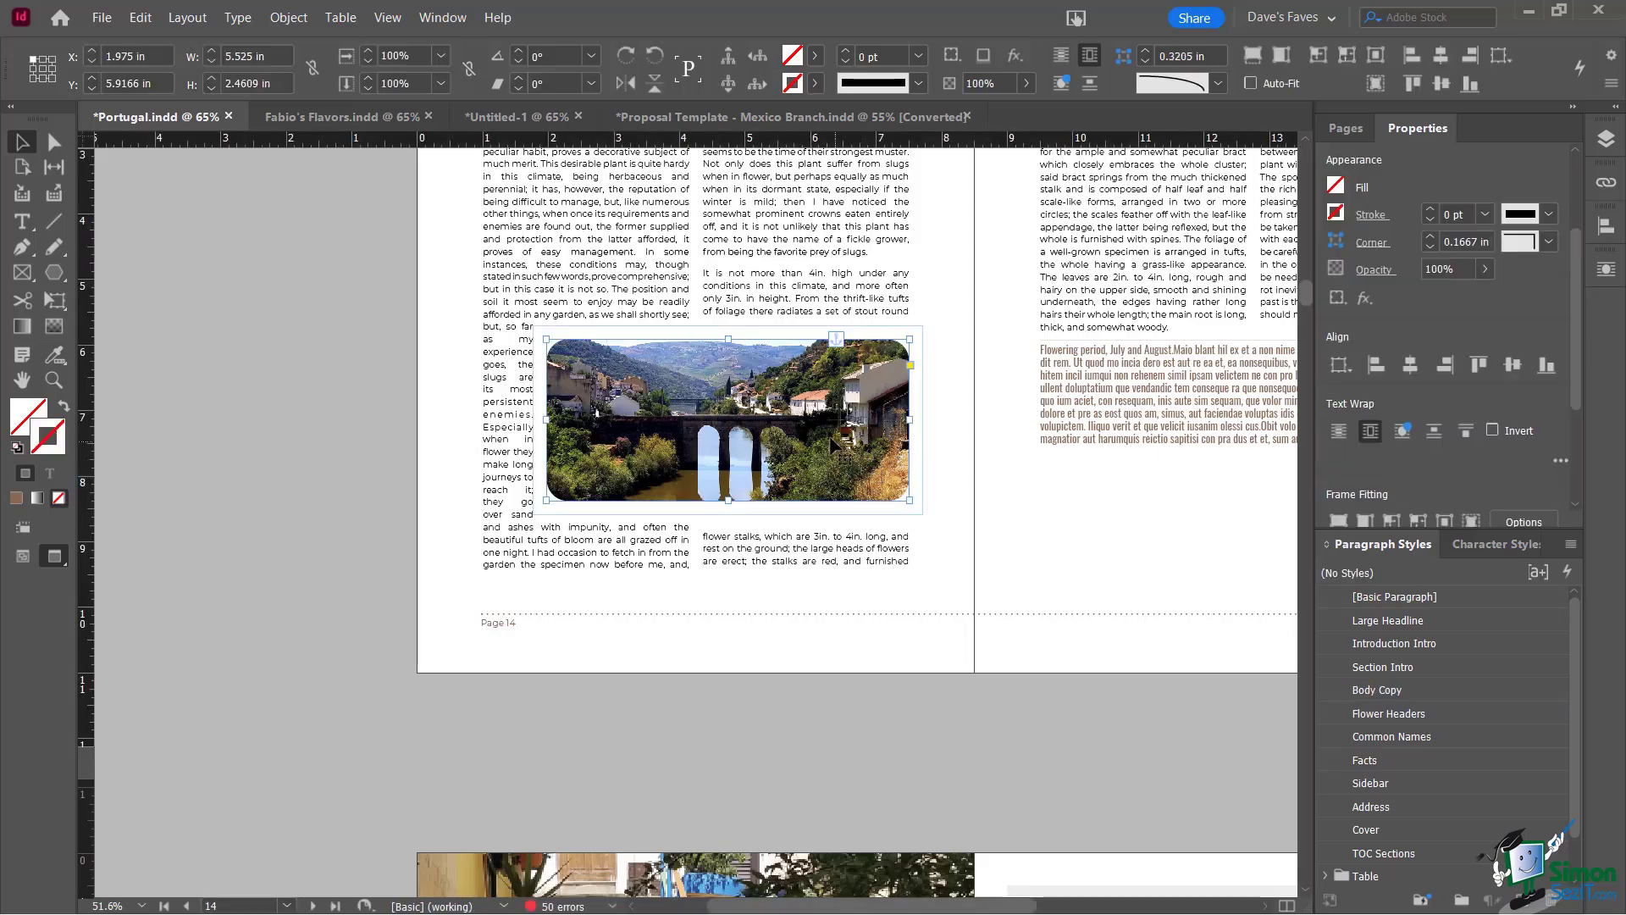
left_click(910, 363)
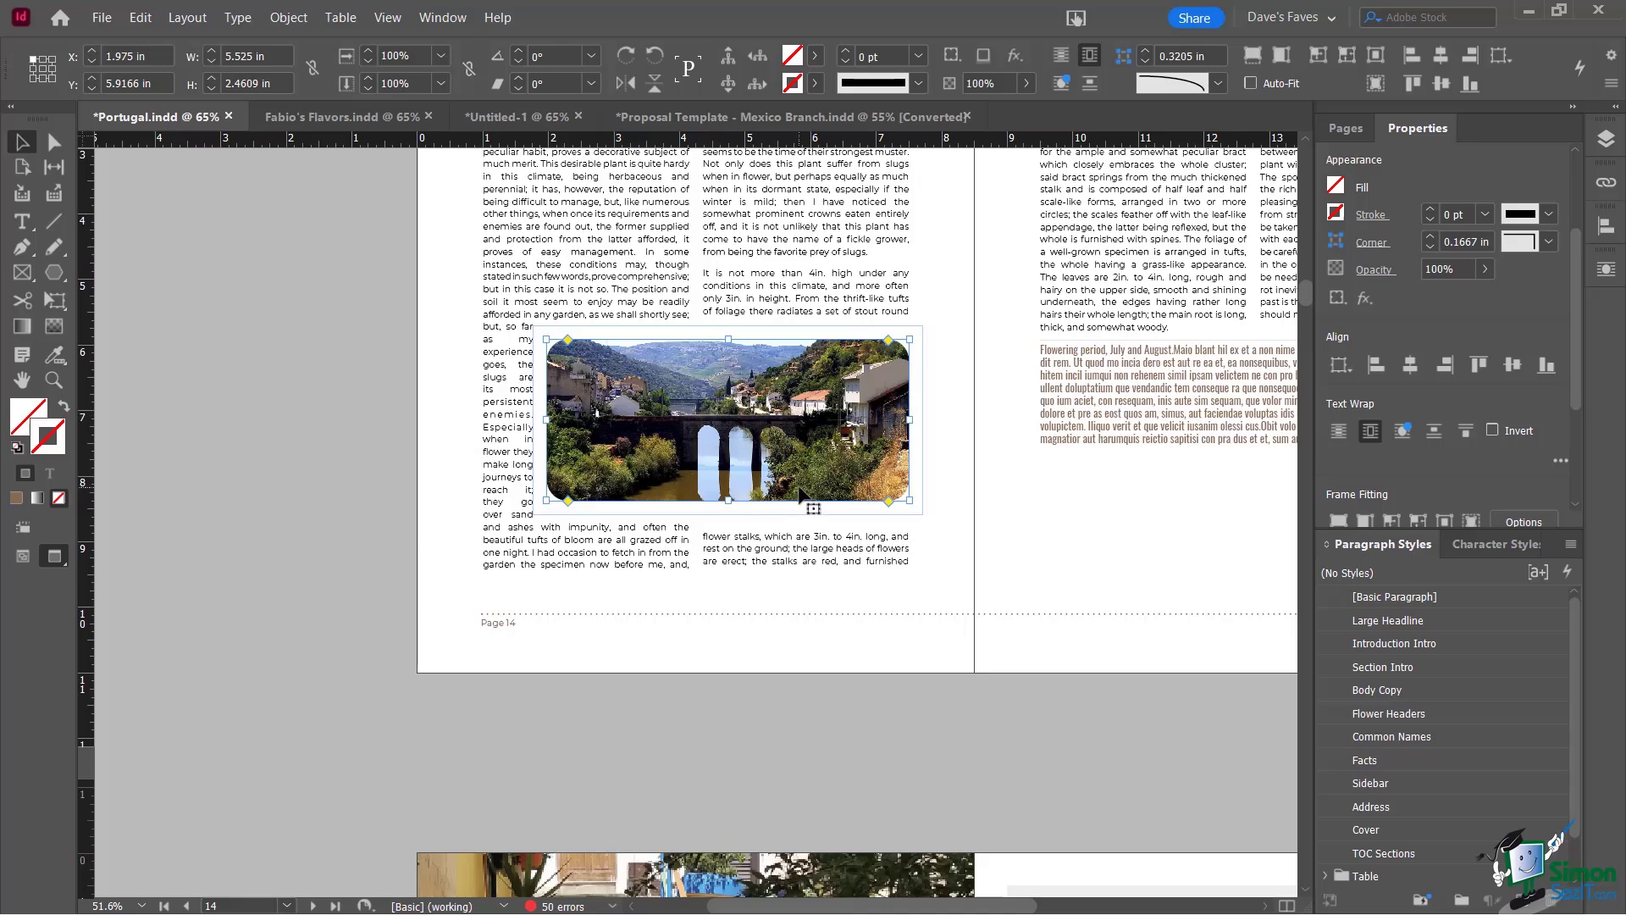
key("shift")
left_click_drag(888, 497, 923, 500)
left_click_drag(564, 504, 536, 511)
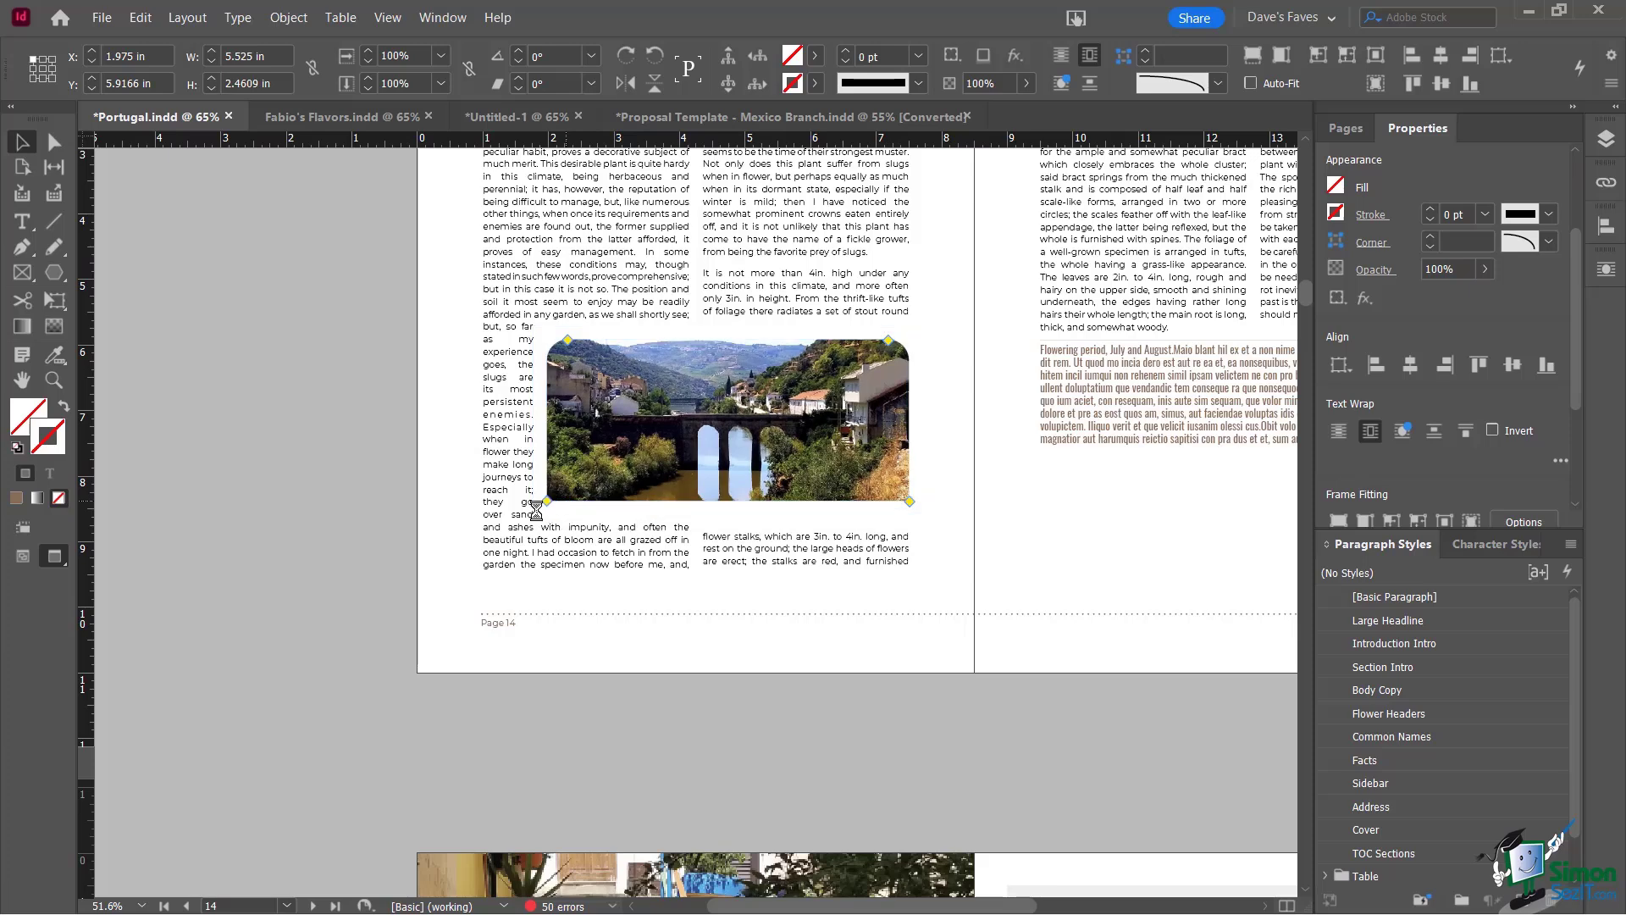
left_click(963, 552)
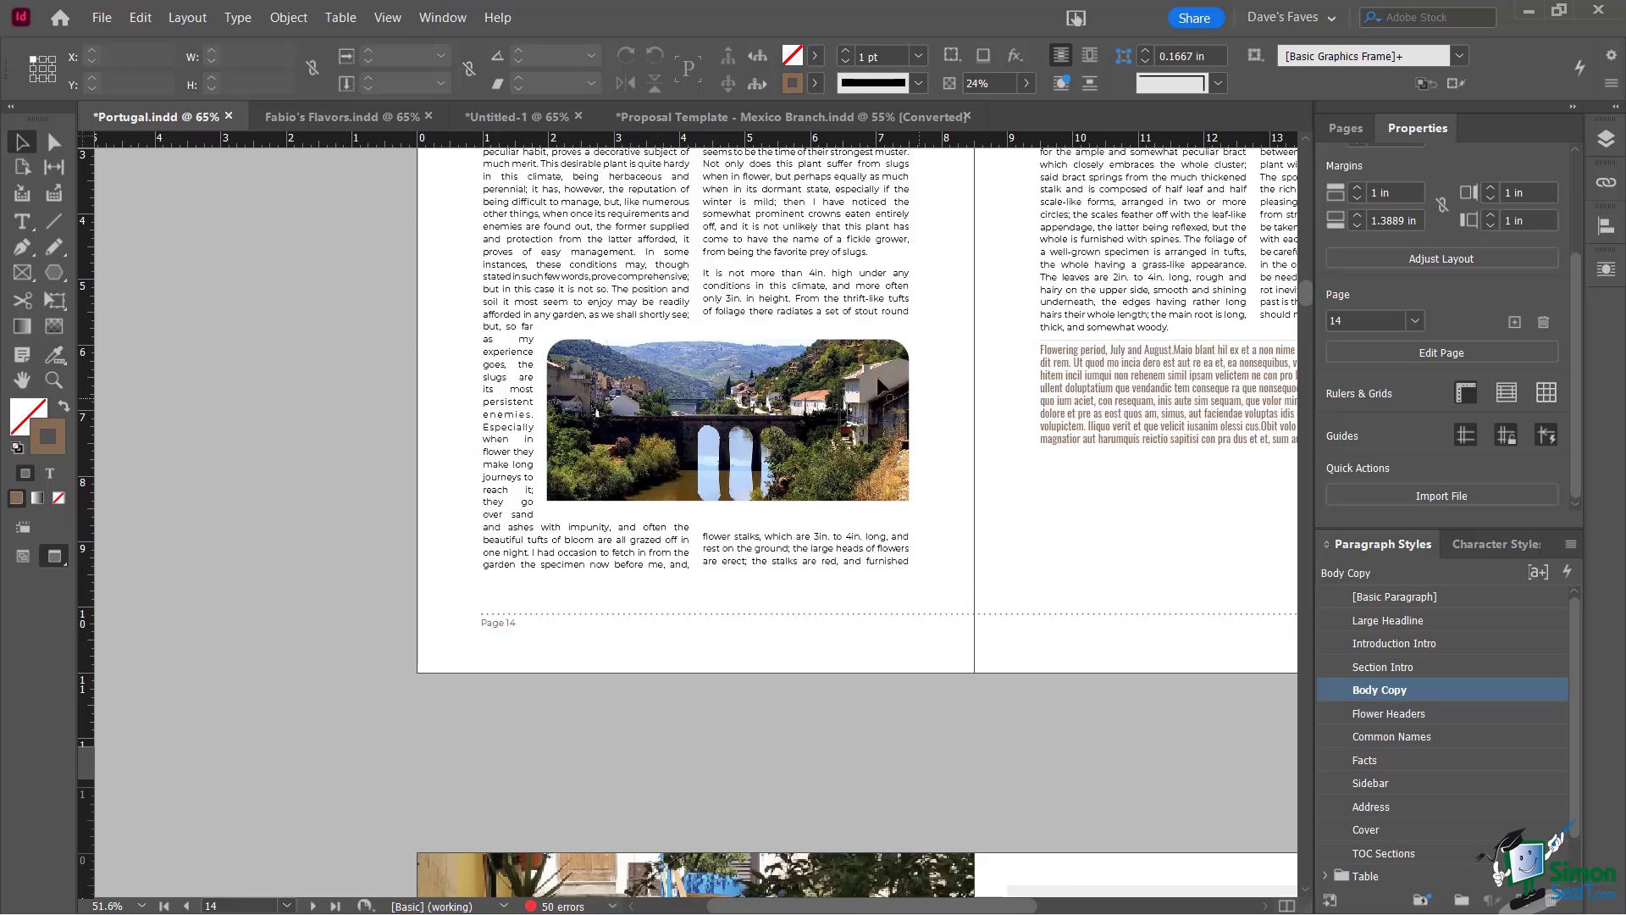
Try linking all four corner sizes of the bridge photo's frame at 0.3205 in through Corner Options, with Preview on
left_click(819, 385)
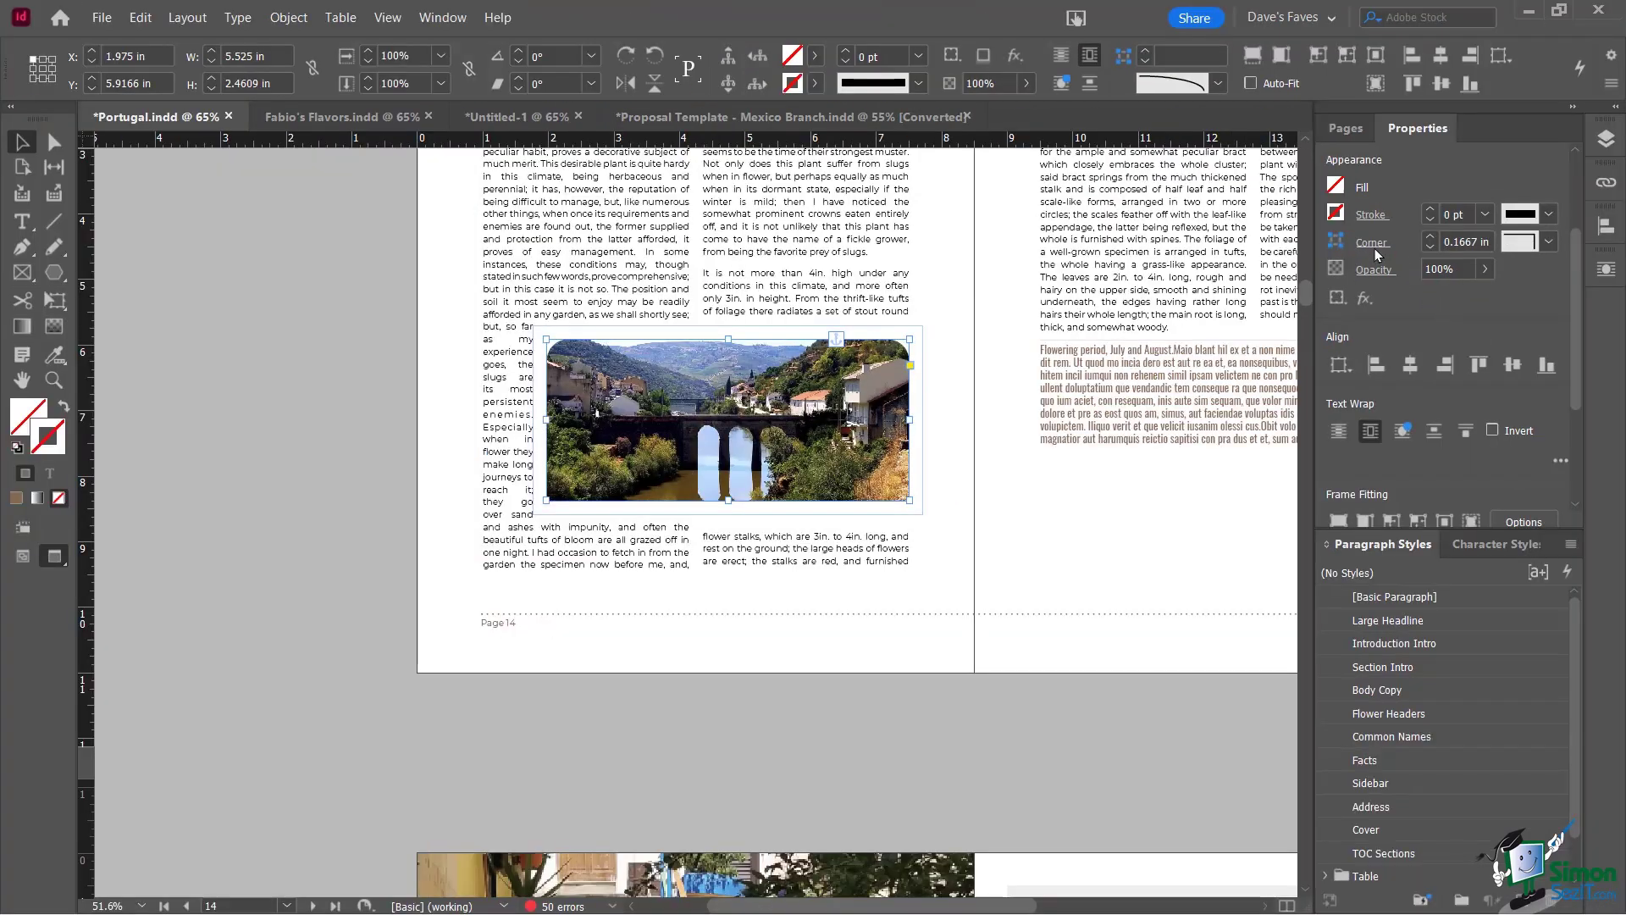
left_click(1372, 247)
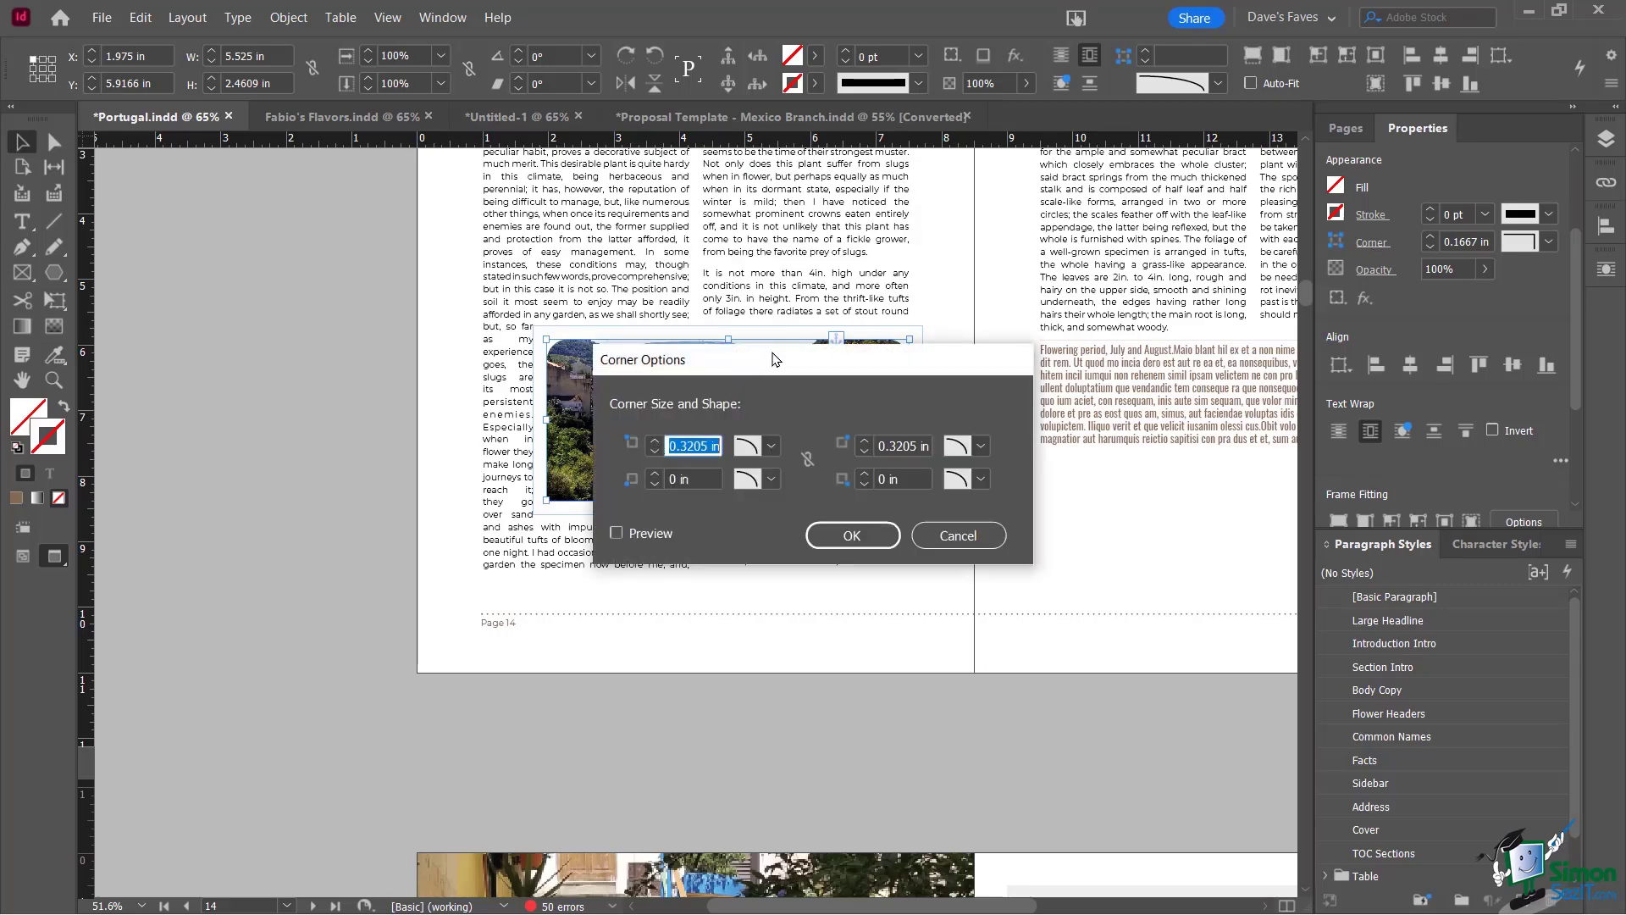
left_click_drag(774, 329, 743, 160)
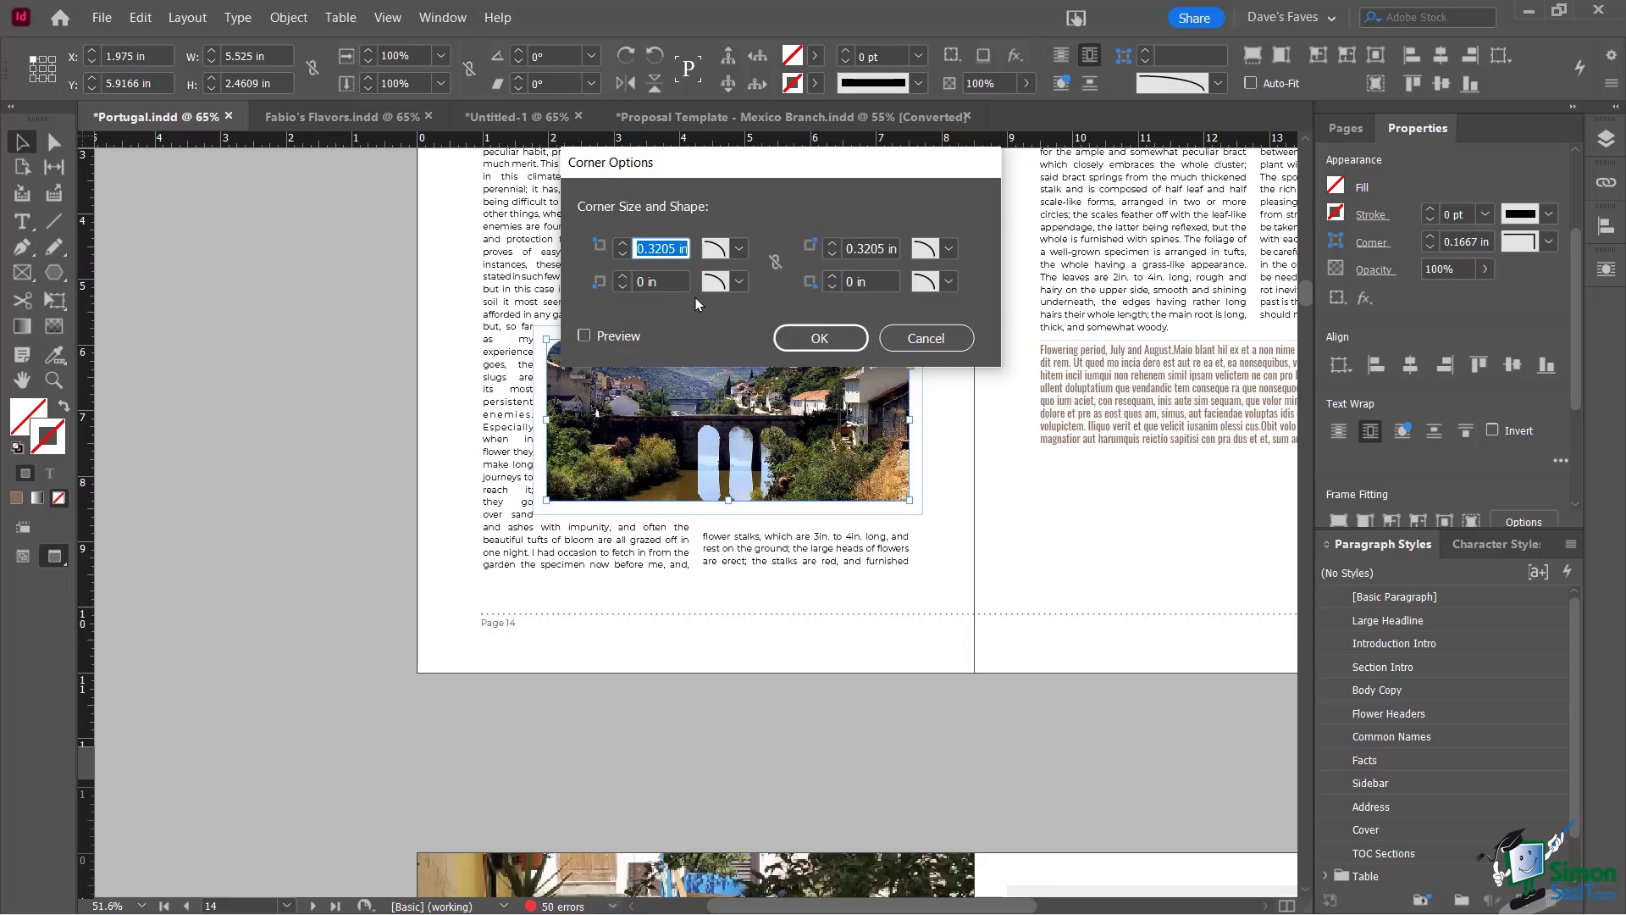
left_click(735, 288)
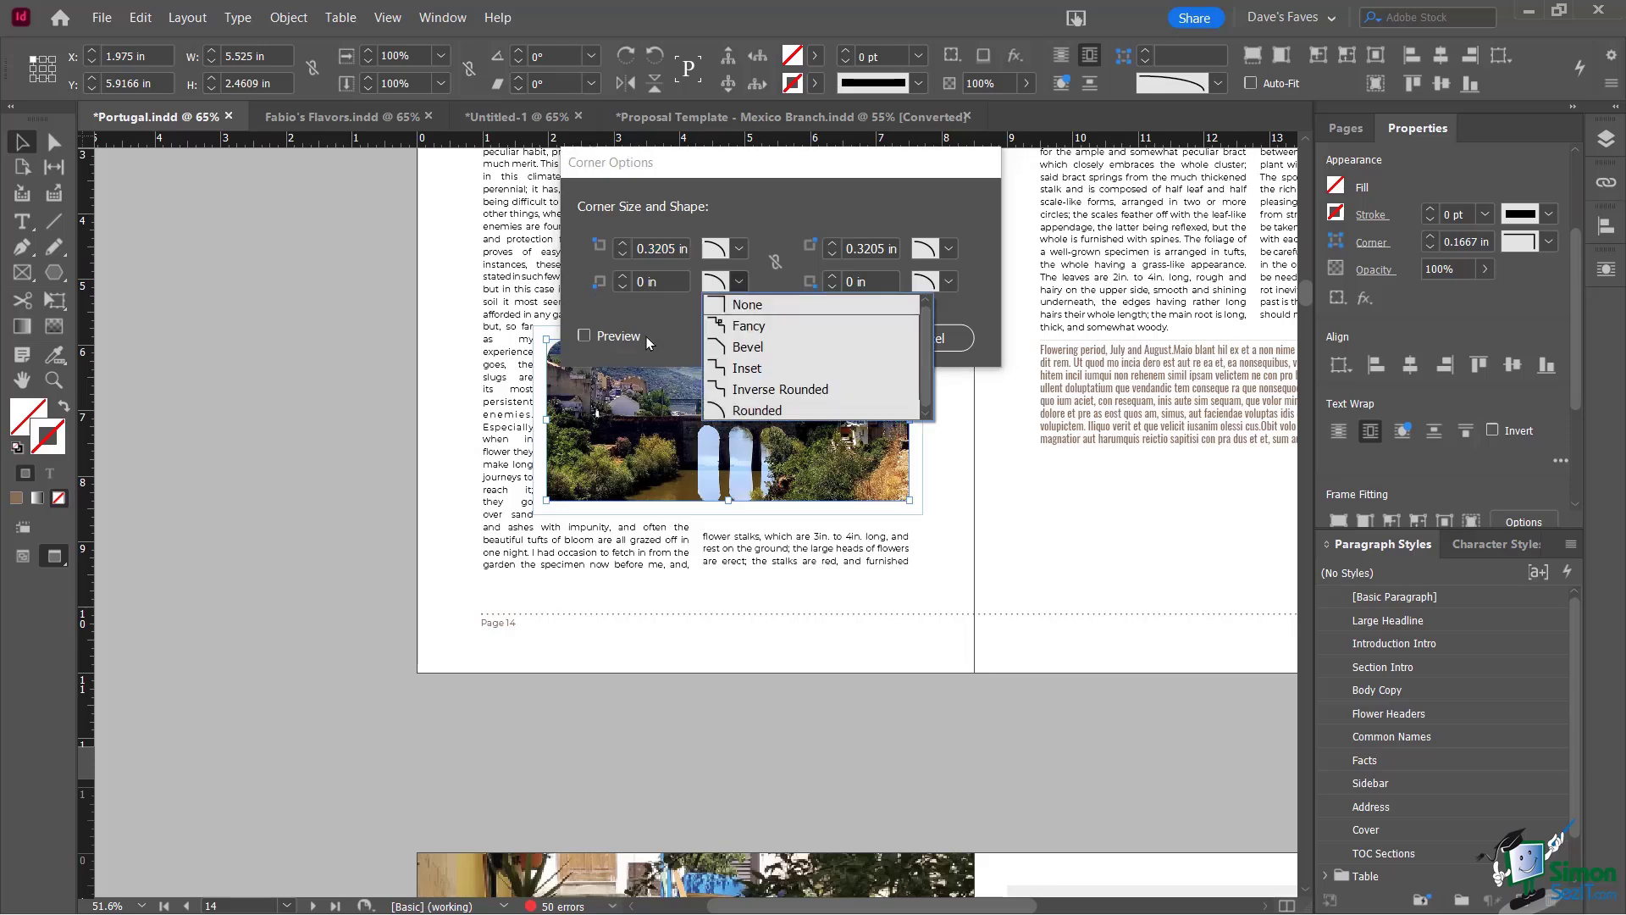
left_click(647, 337)
left_click(773, 268)
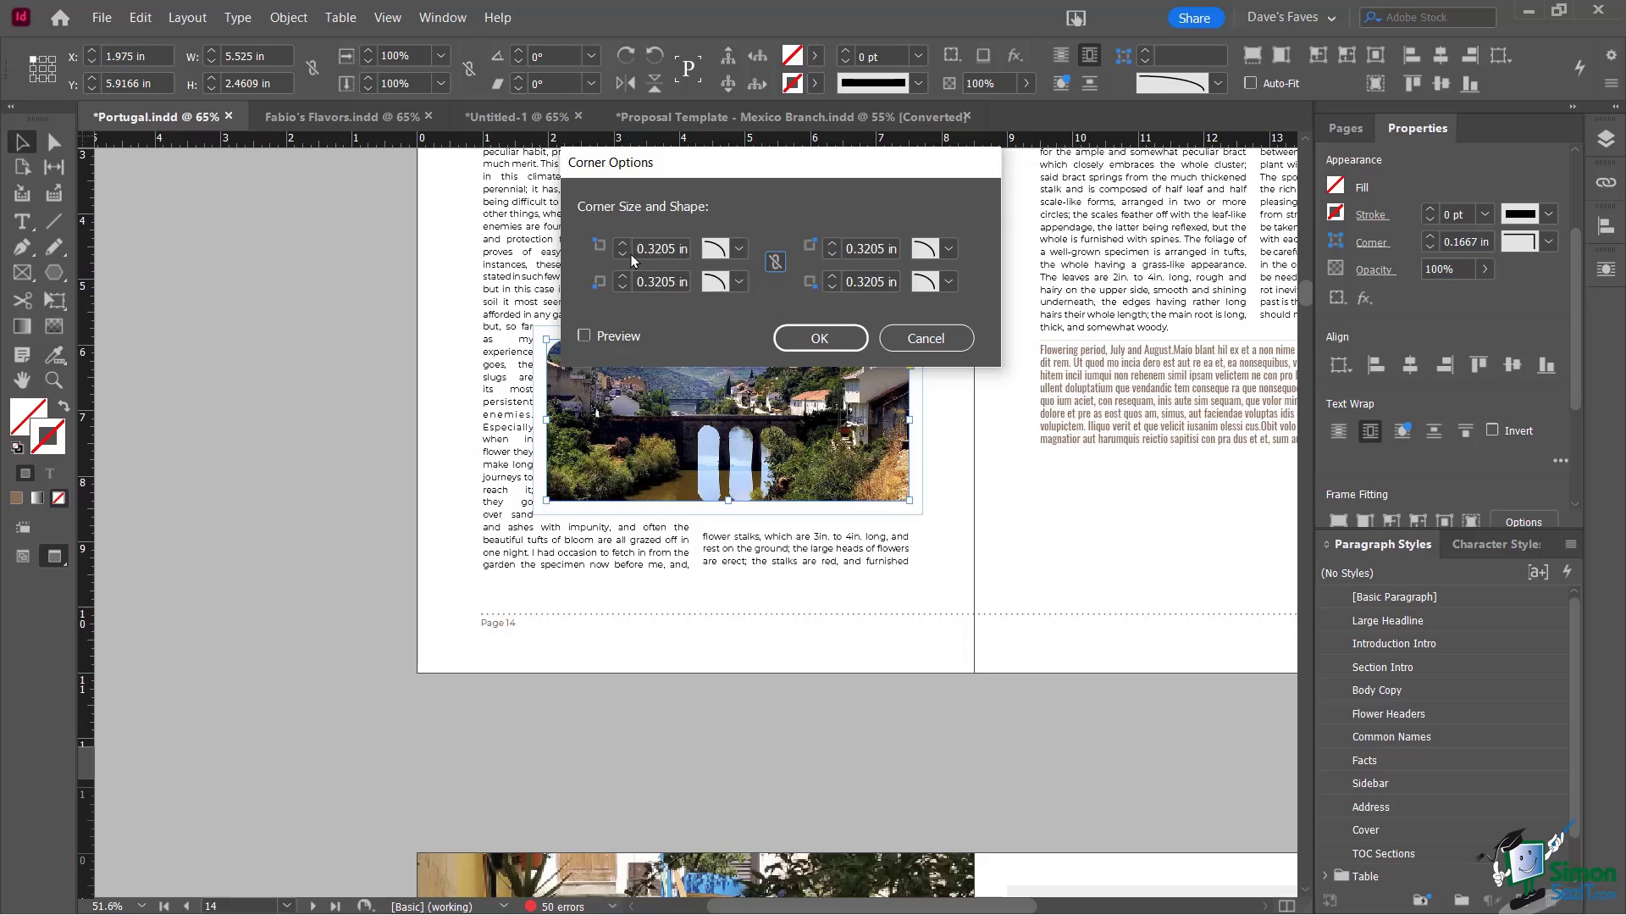
left_click(585, 336)
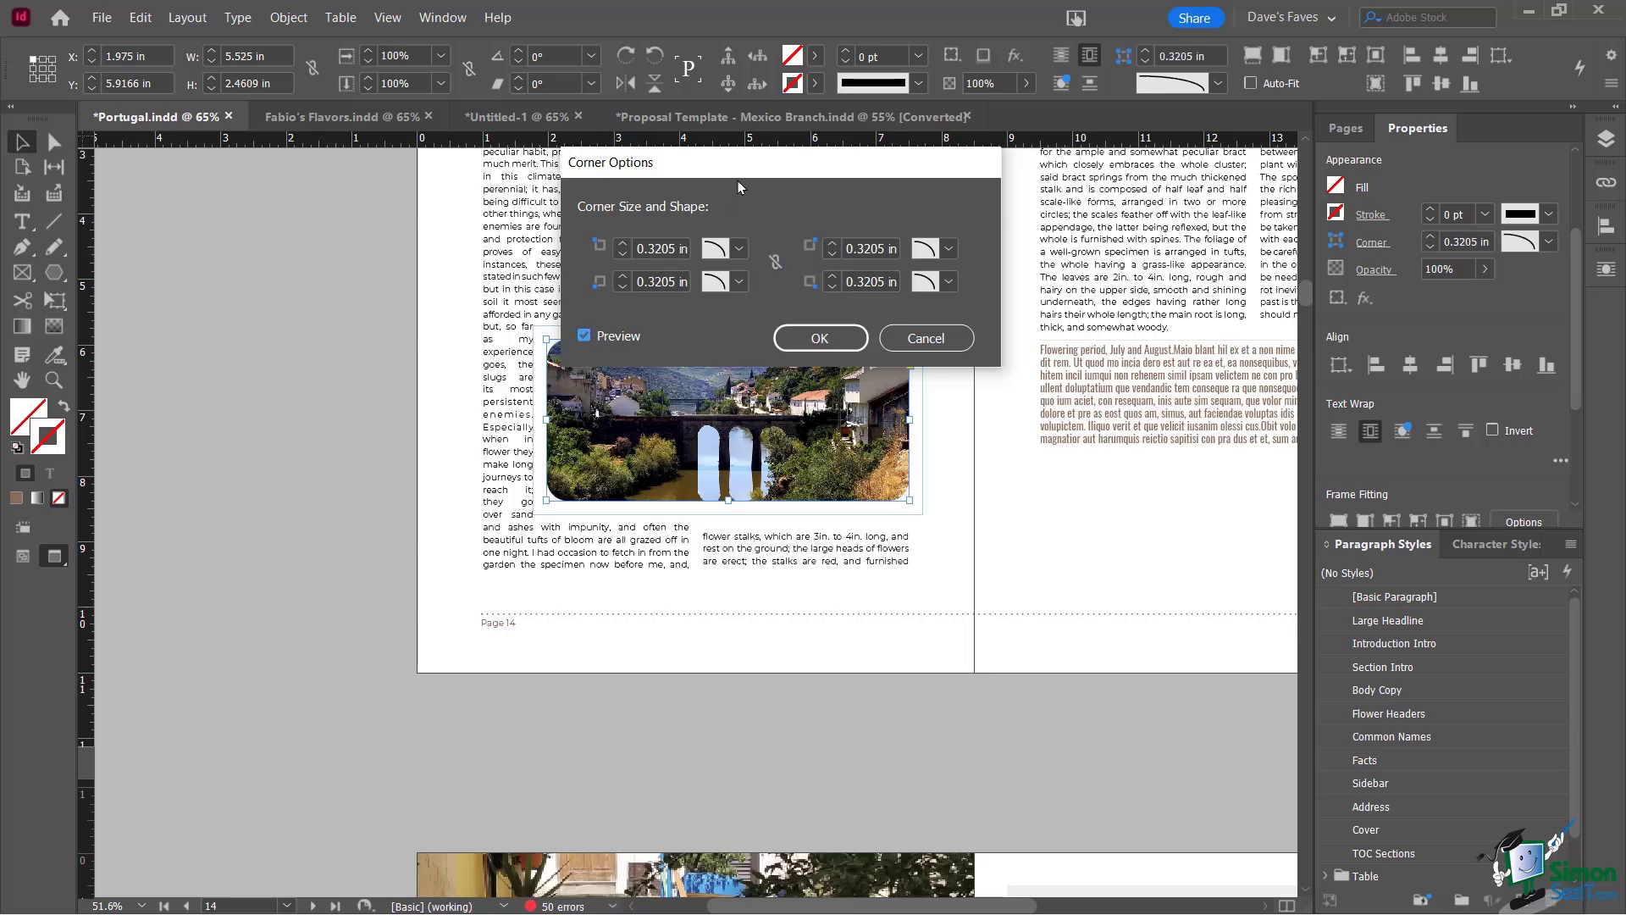
Try increasing the linked corner sizes while watching the preview, cancel the Corner Options and deselect the bridge photo
left_click_drag(739, 174, 750, 116)
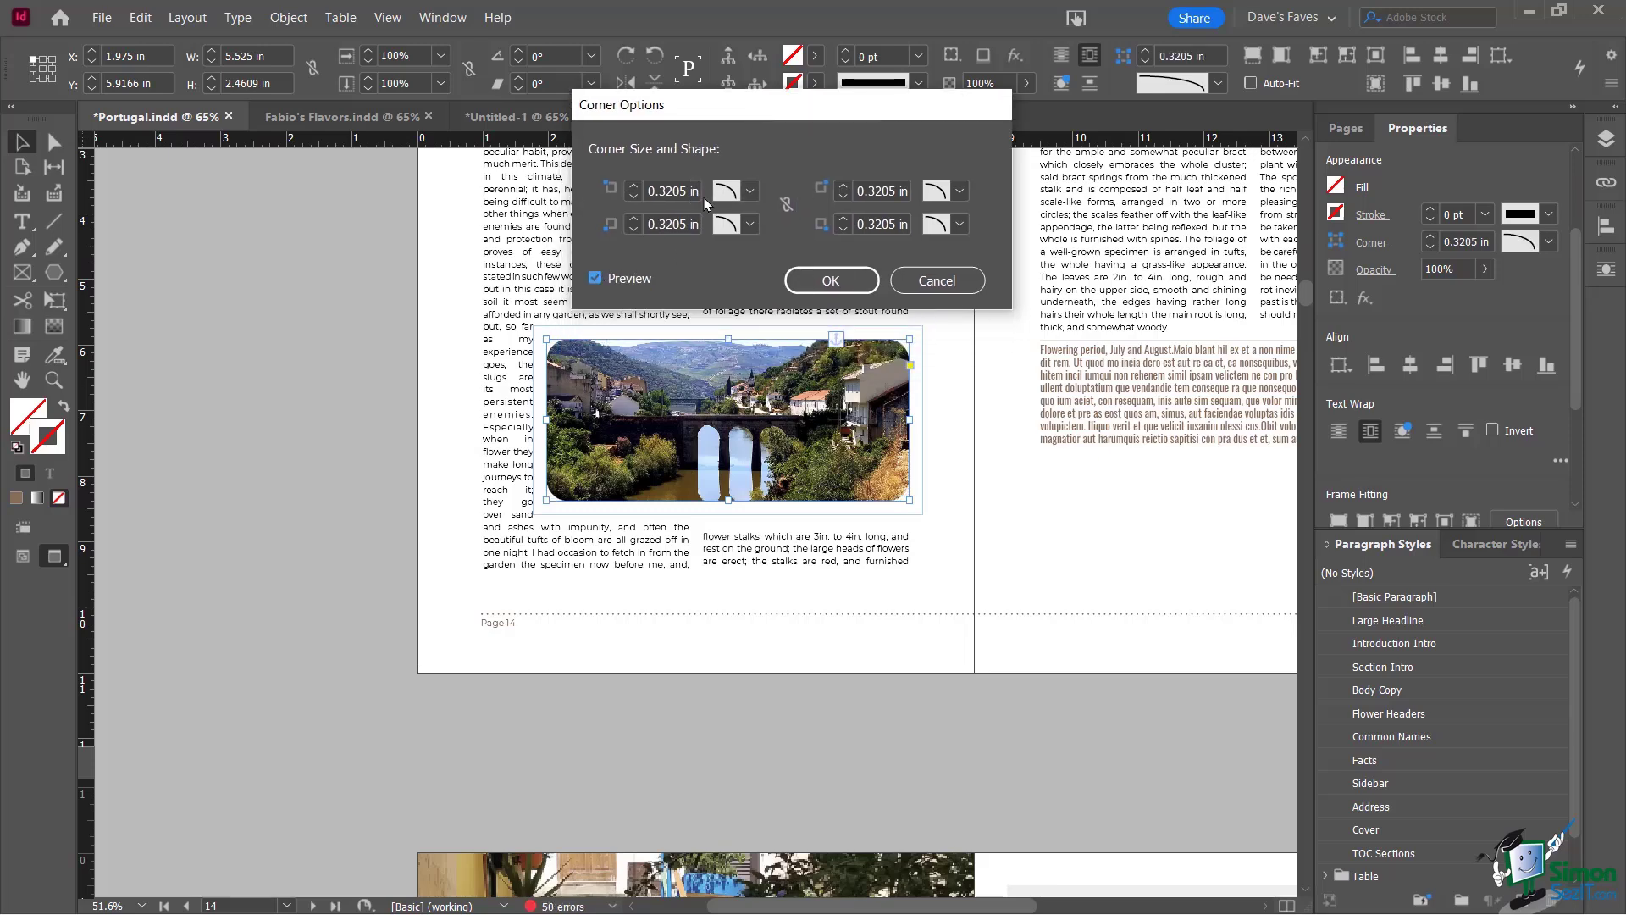
left_click(633, 187)
left_click(633, 186)
left_click(633, 186)
left_click(937, 282)
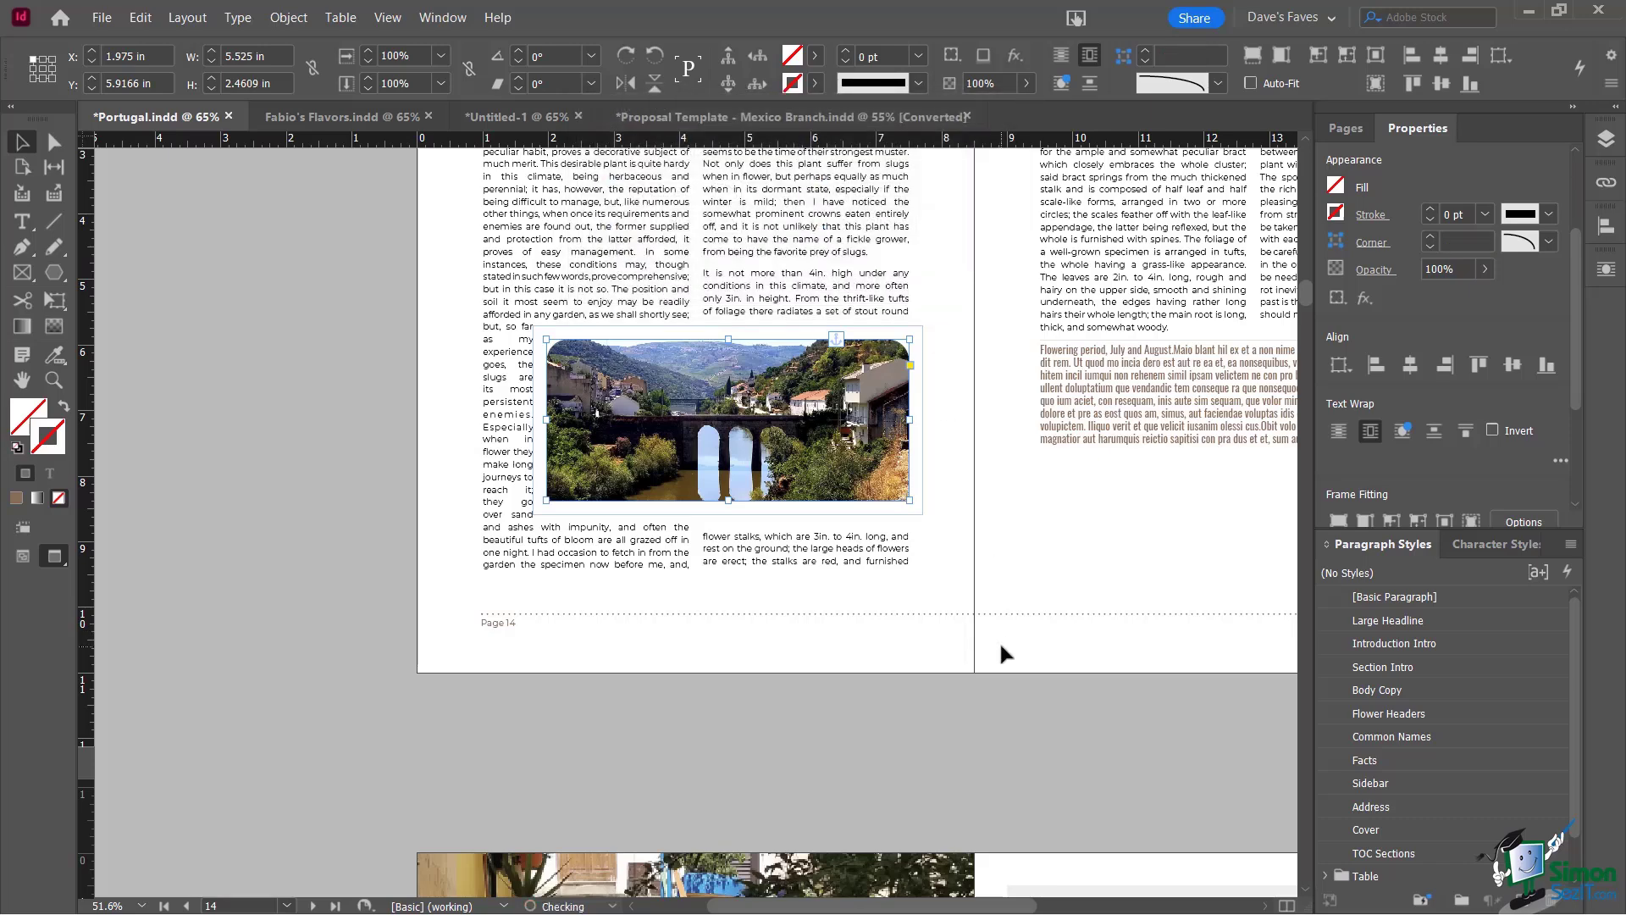
left_click(935, 615)
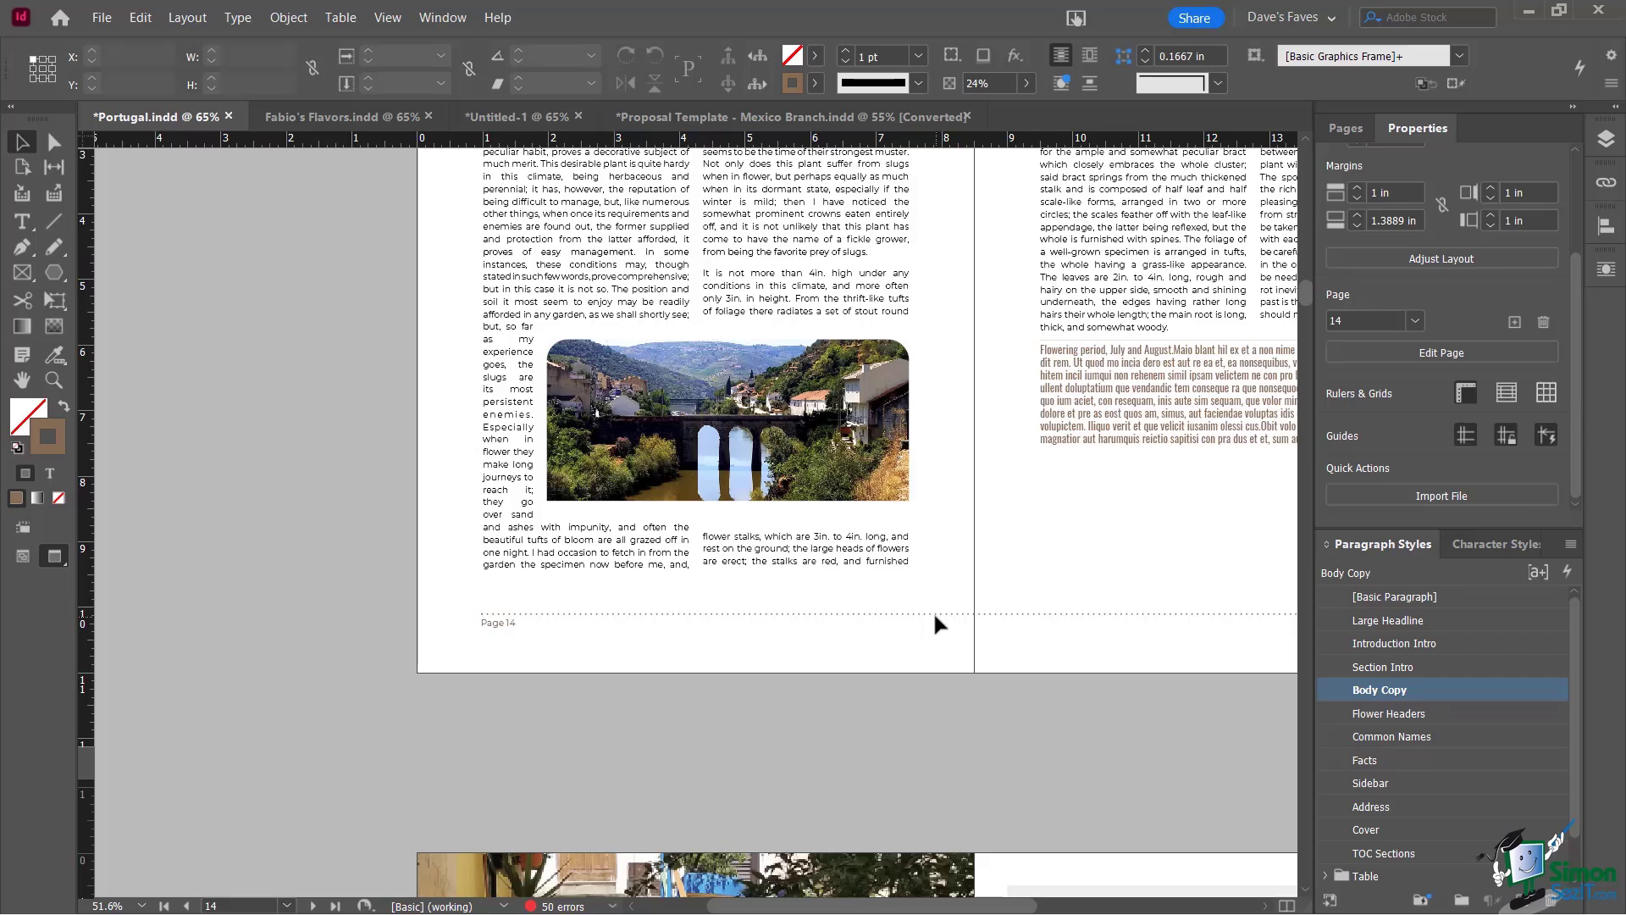
Set the display performance to High Quality Display while viewing the colourful stairs photo on page 16
scroll(933, 612, "down", 5)
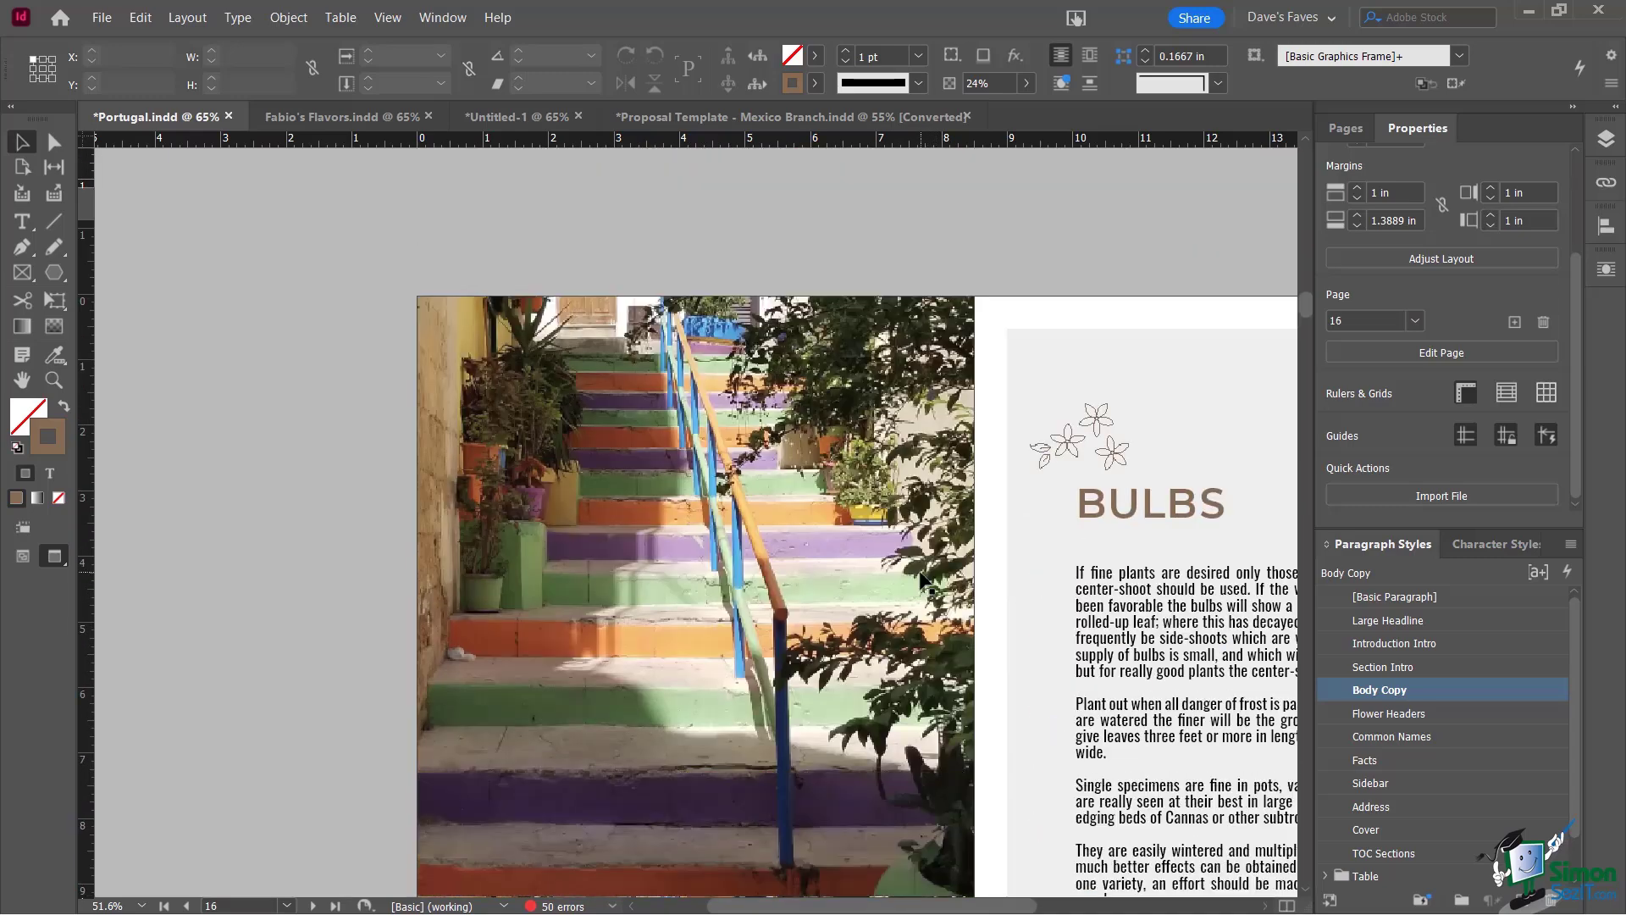
scroll(921, 563, "down", 2)
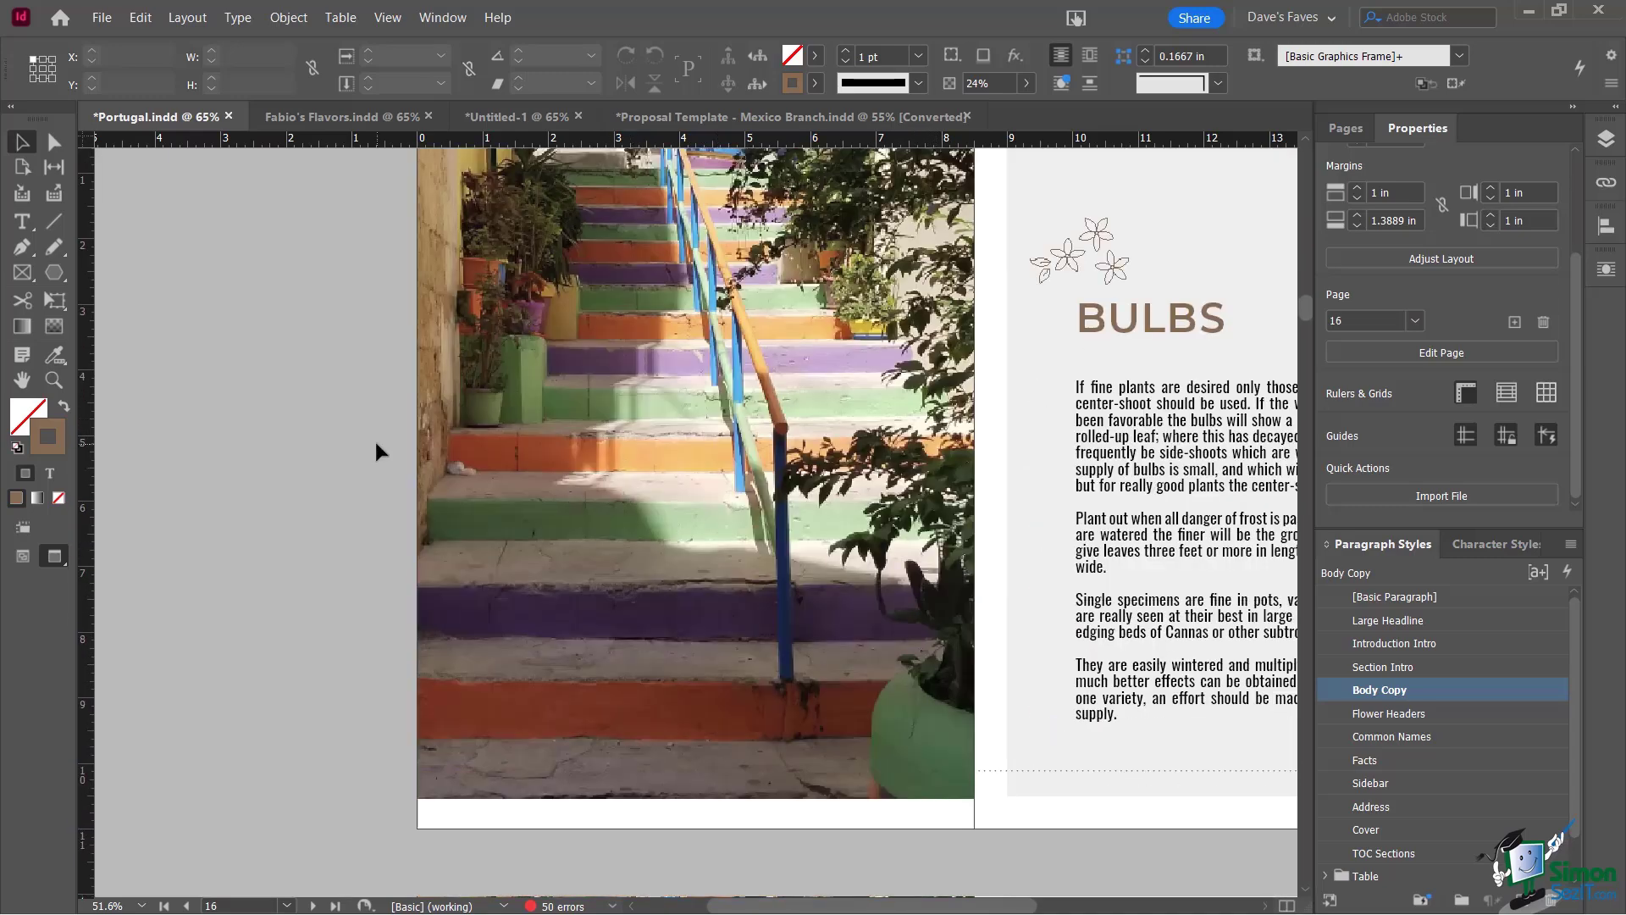
scroll(374, 438, "up", 1)
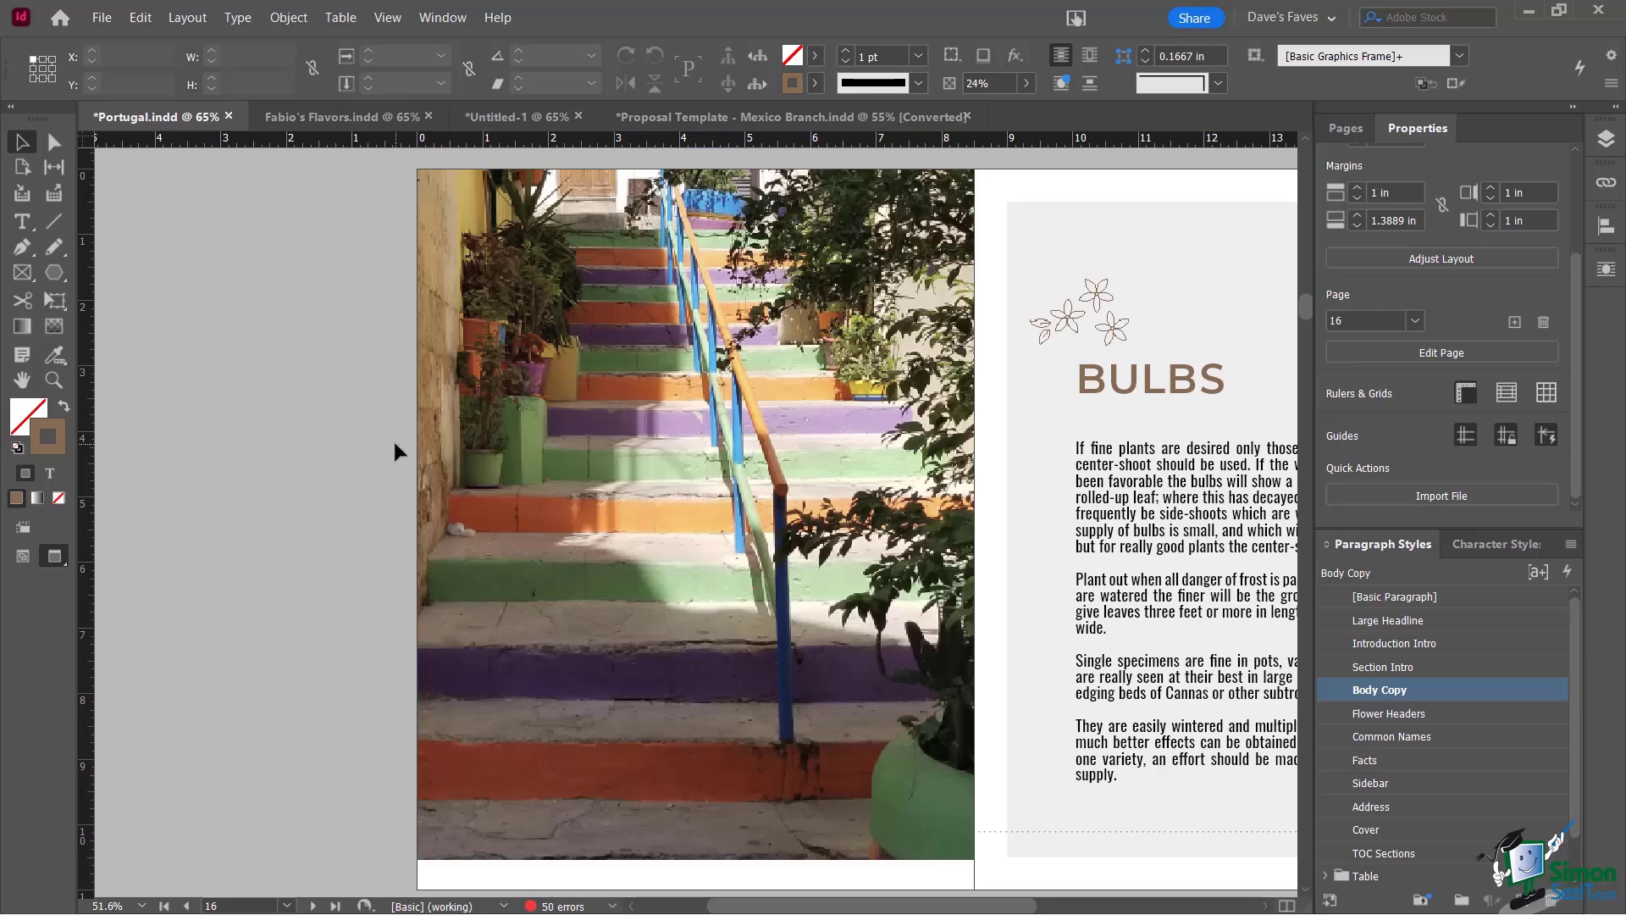
scroll(393, 438, "down", 1)
scroll(393, 439, "up", 1)
right_click(536, 383)
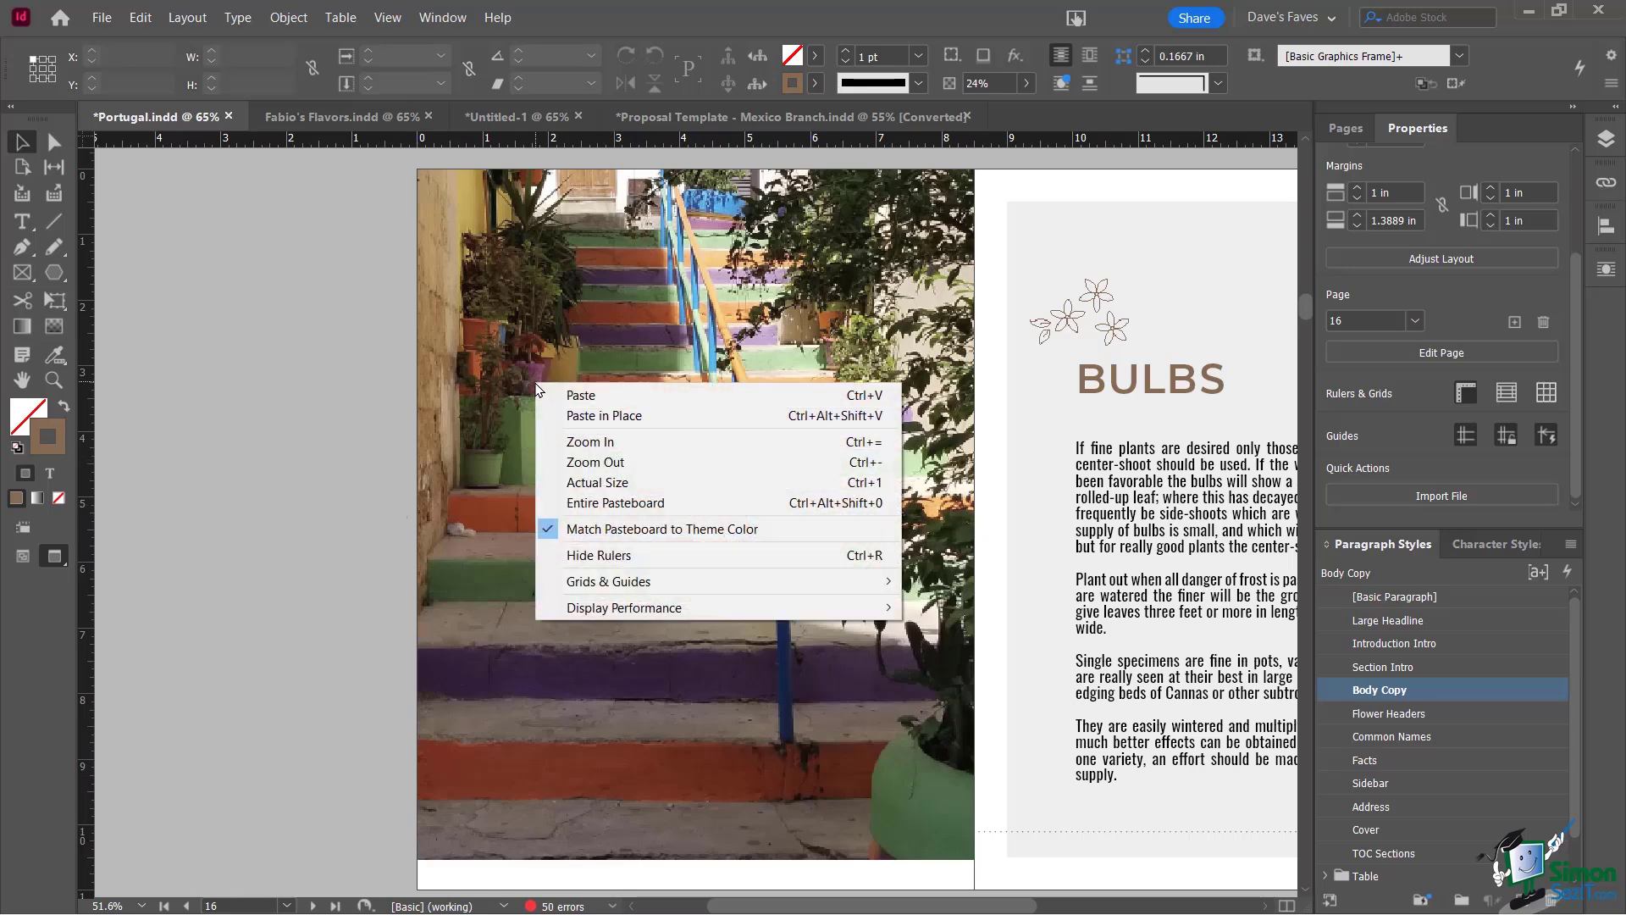
mouse_move(615, 610)
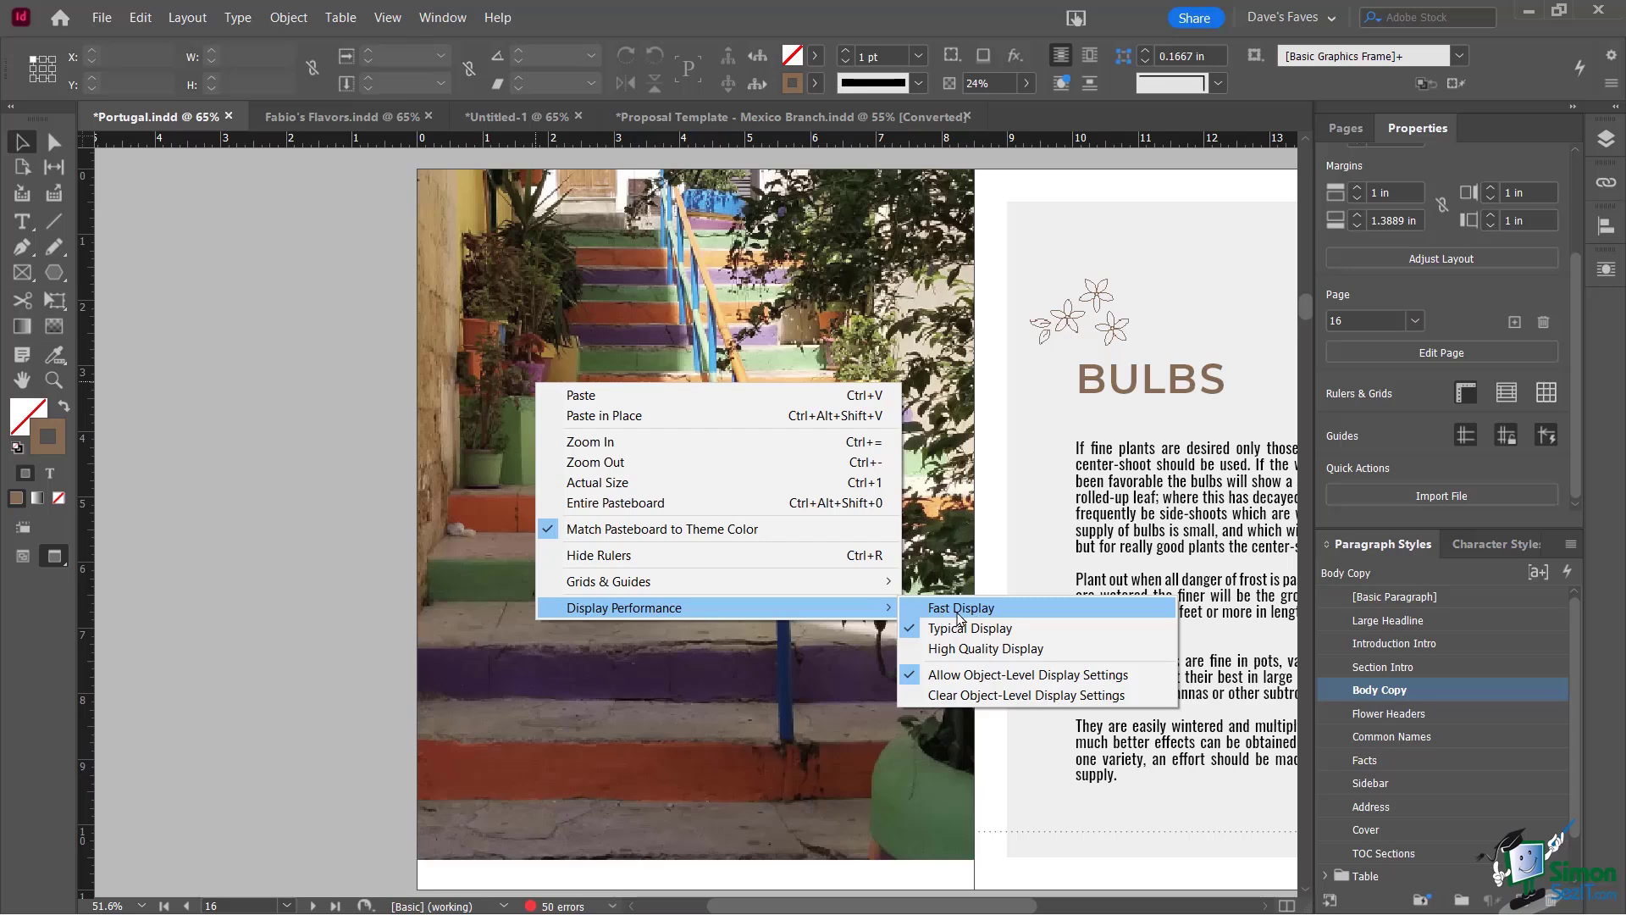
left_click(965, 649)
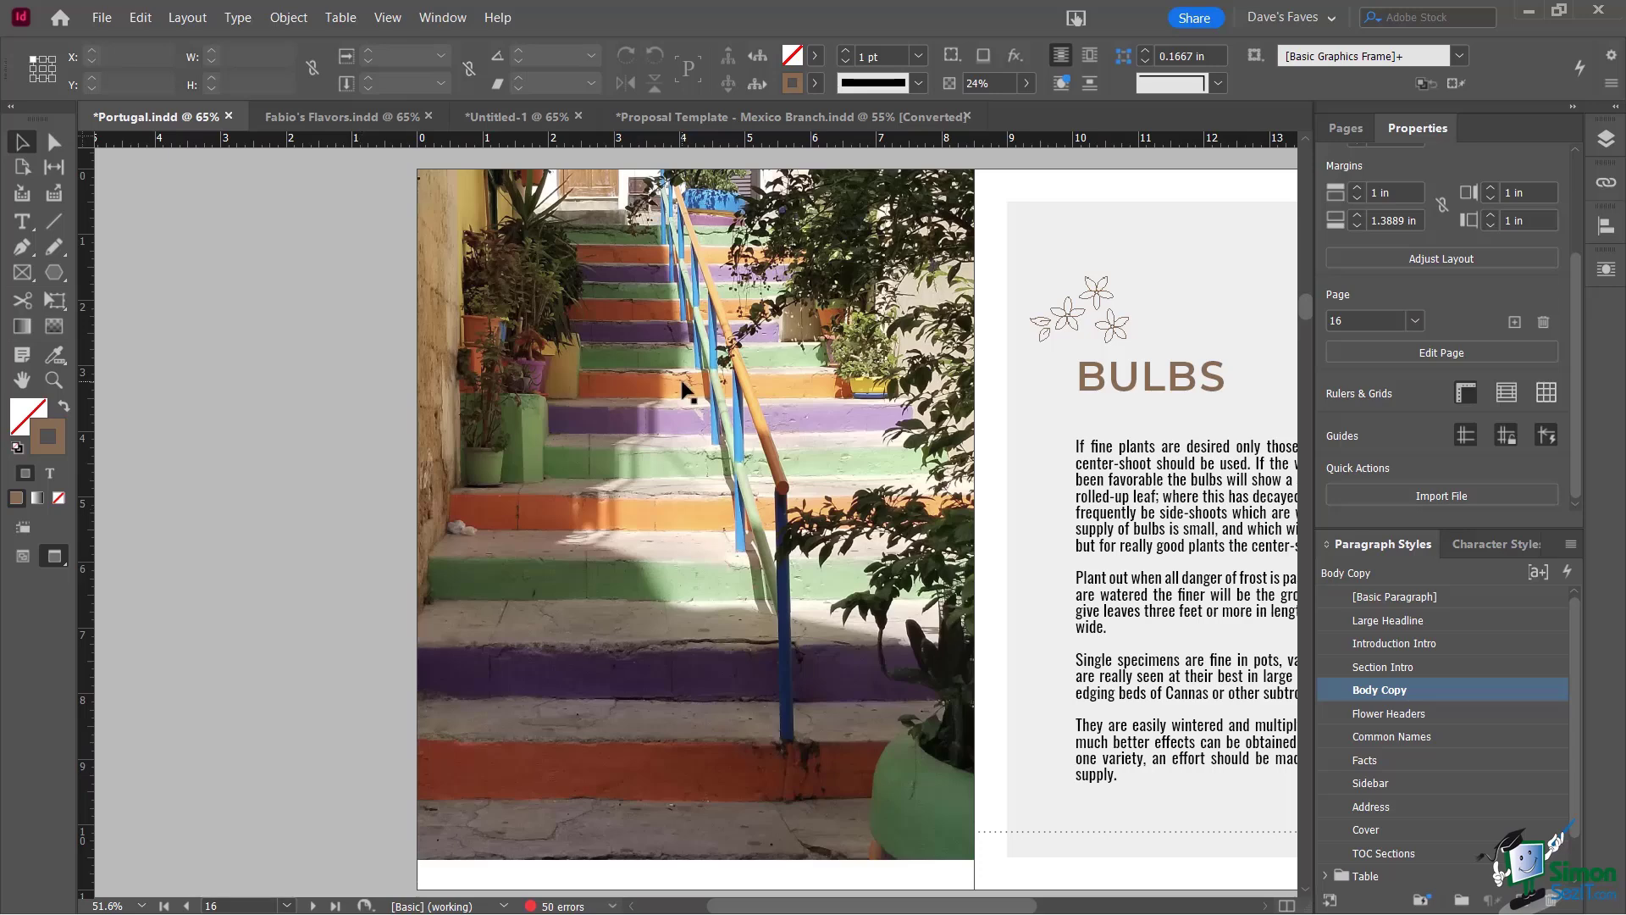
right_click(650, 395)
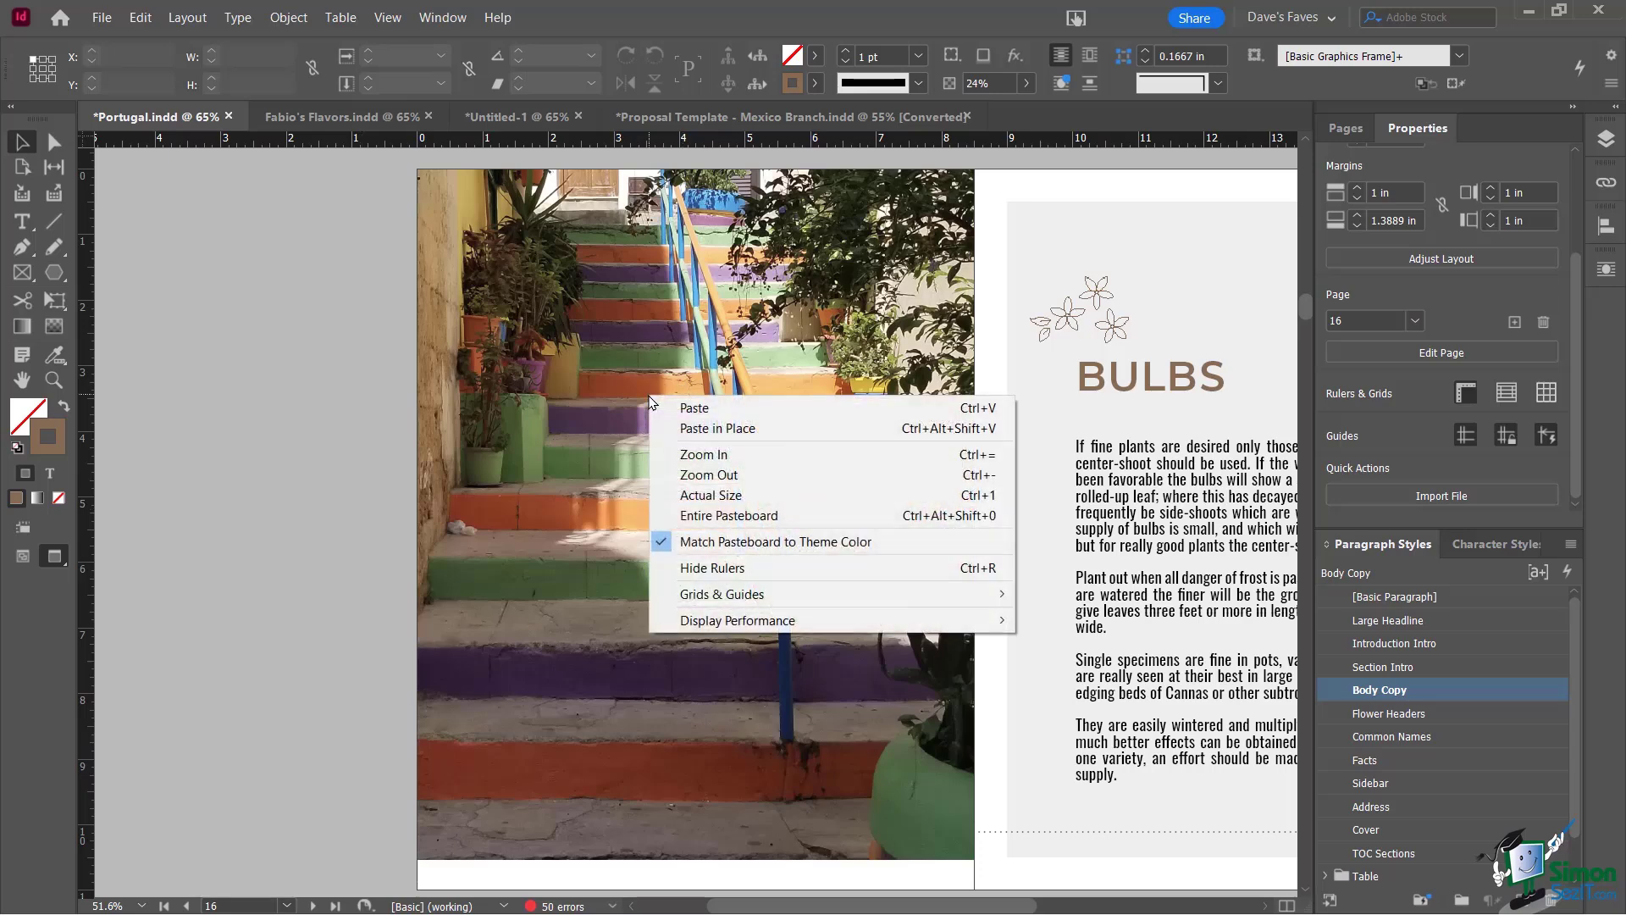
left_click(359, 474)
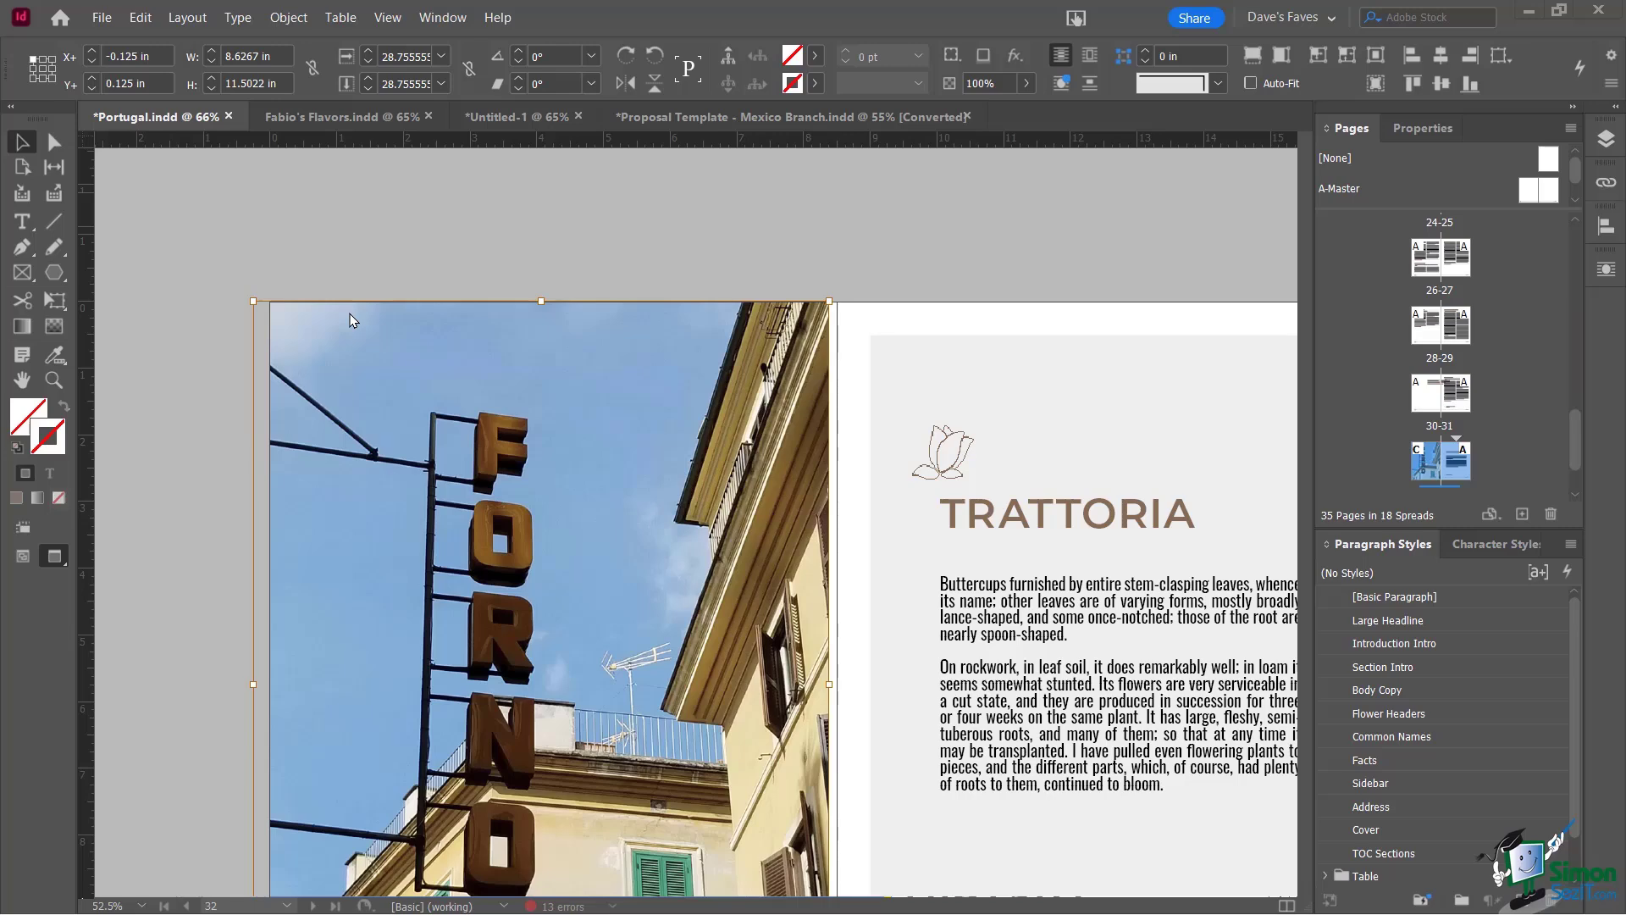
Show the document's links beside the Forno sign photo, enlarging both the list of linked files and the Link Info area
left_click(442, 18)
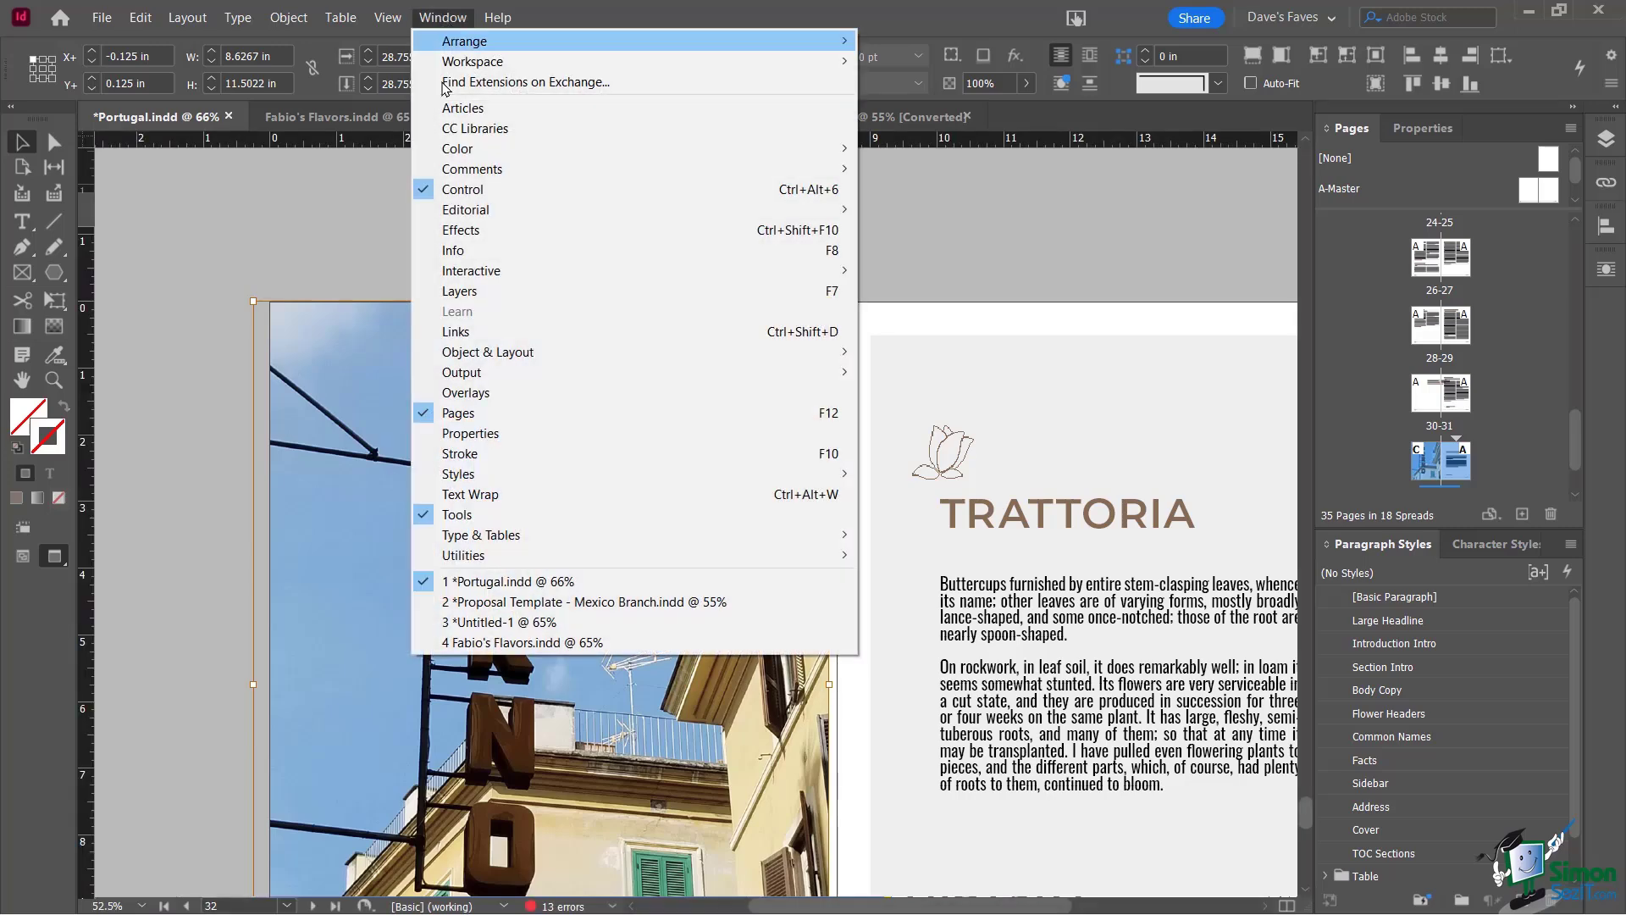
left_click(1530, 100)
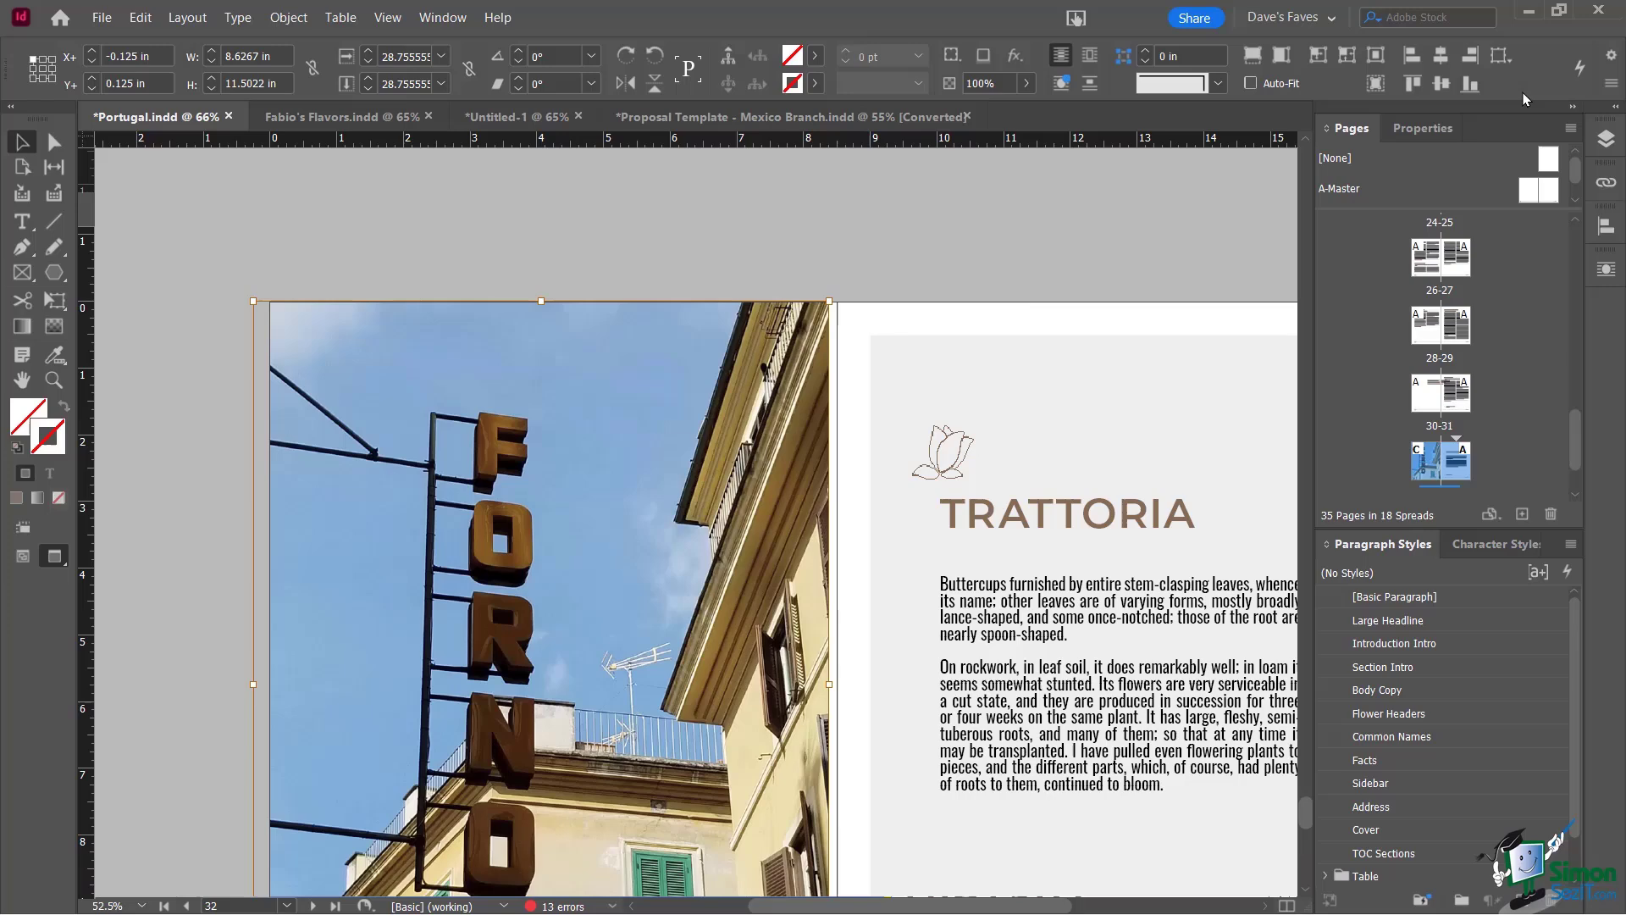
left_click(1605, 182)
left_click_drag(1319, 168, 148, 192)
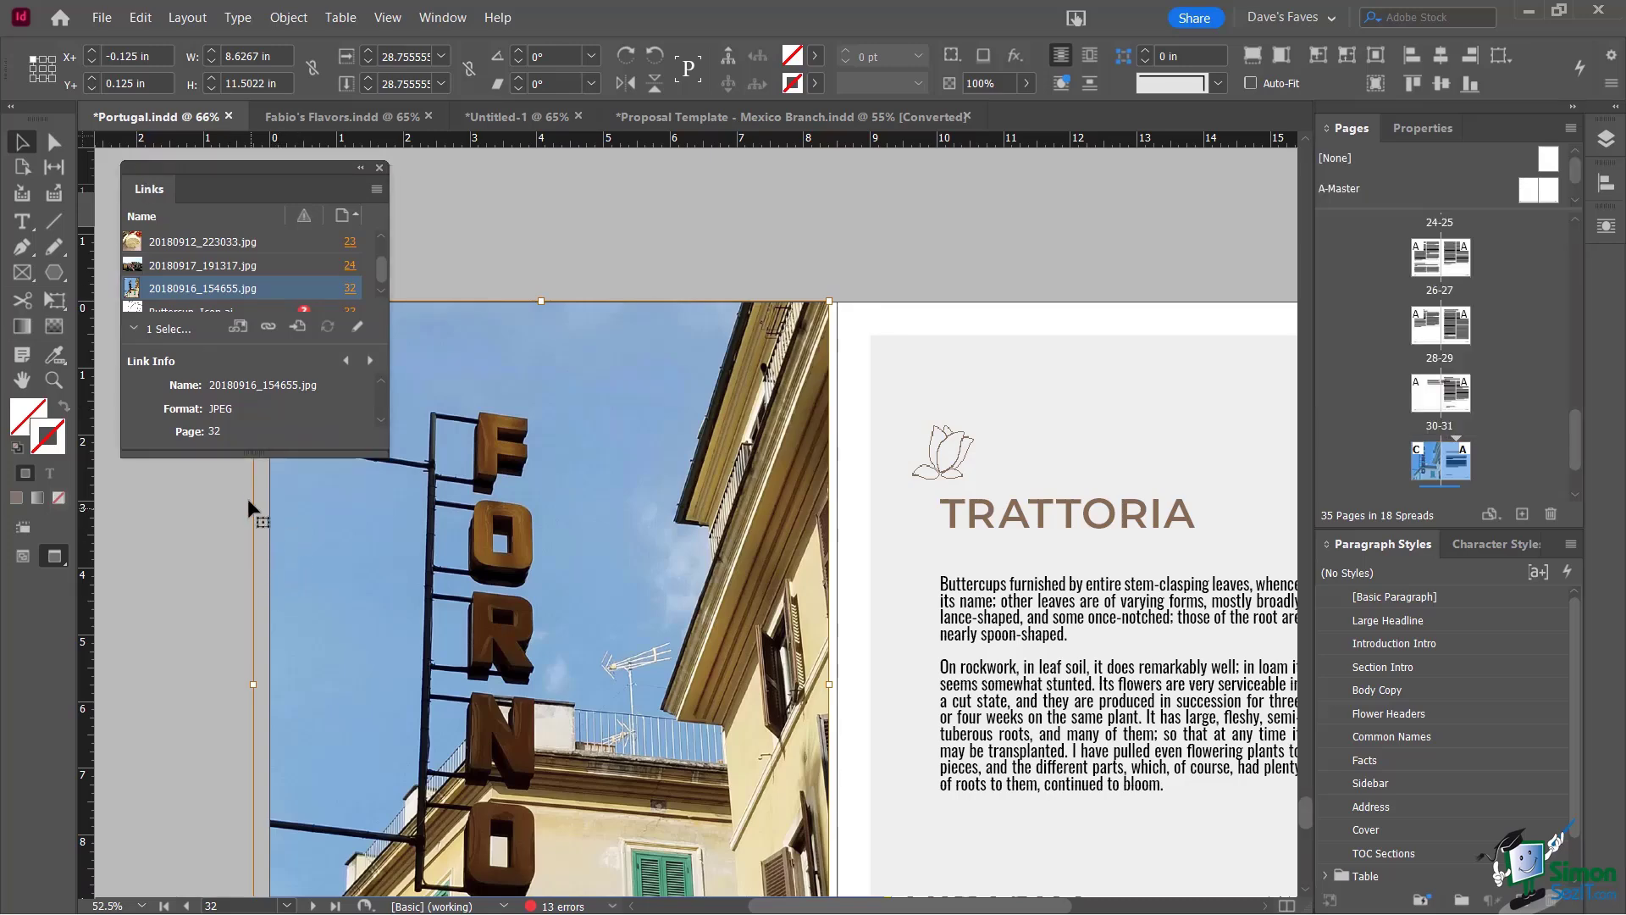
left_click_drag(253, 452, 238, 707)
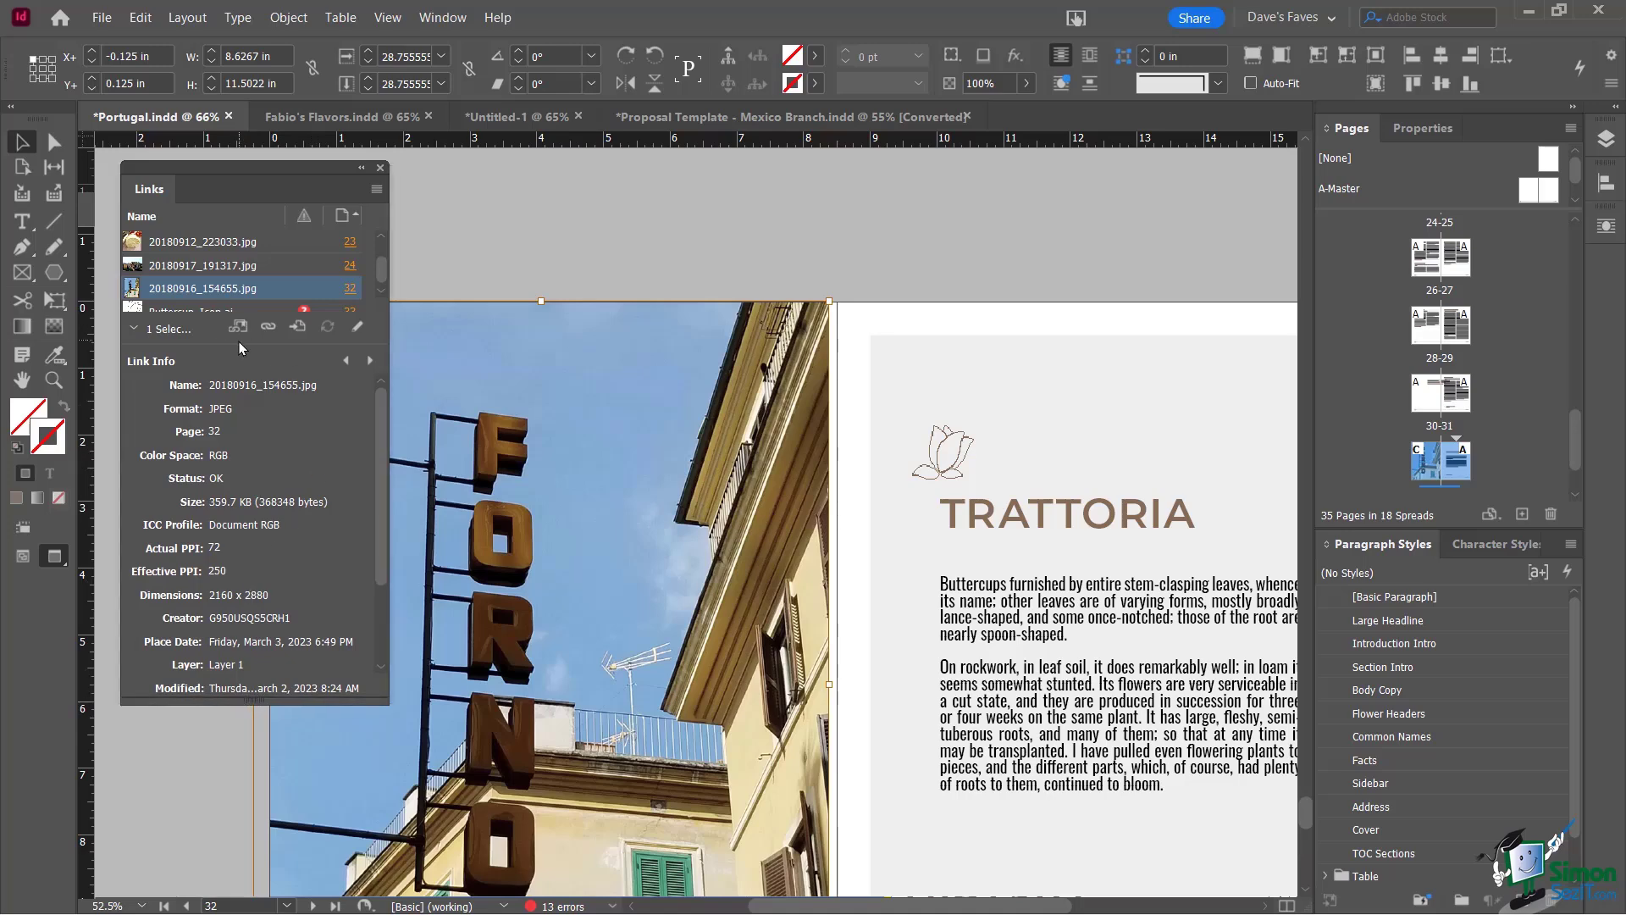
left_click_drag(241, 343, 237, 432)
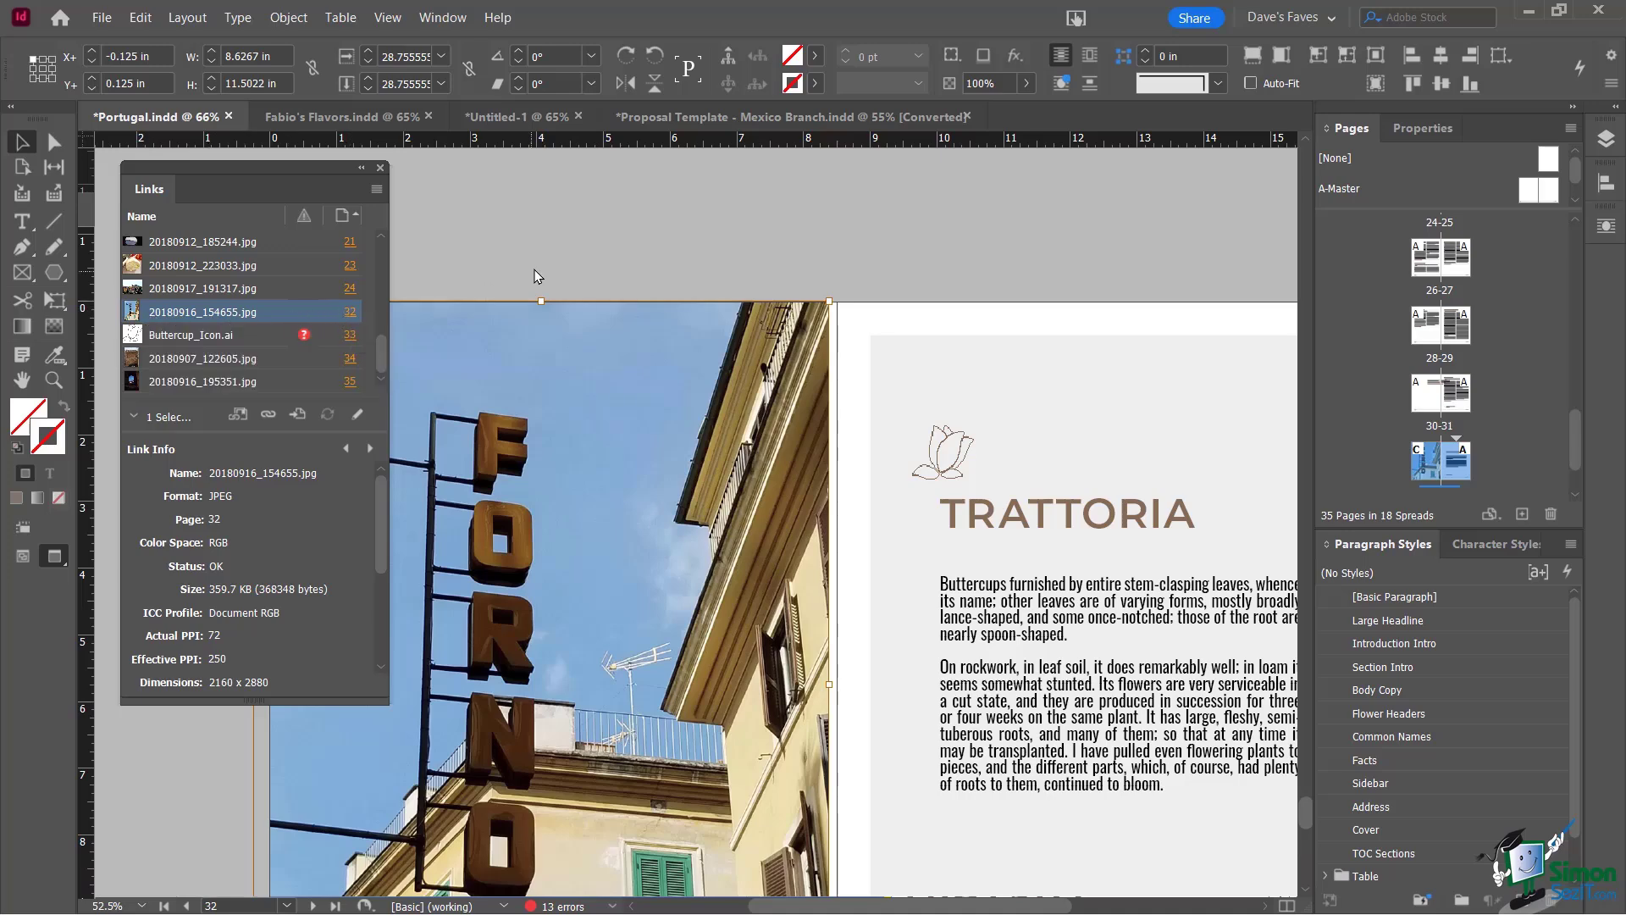
Go to the linked image 20180907_121546.jpg on page 16 and examine its link info, including actual and effective PPI
left_click(390, 252)
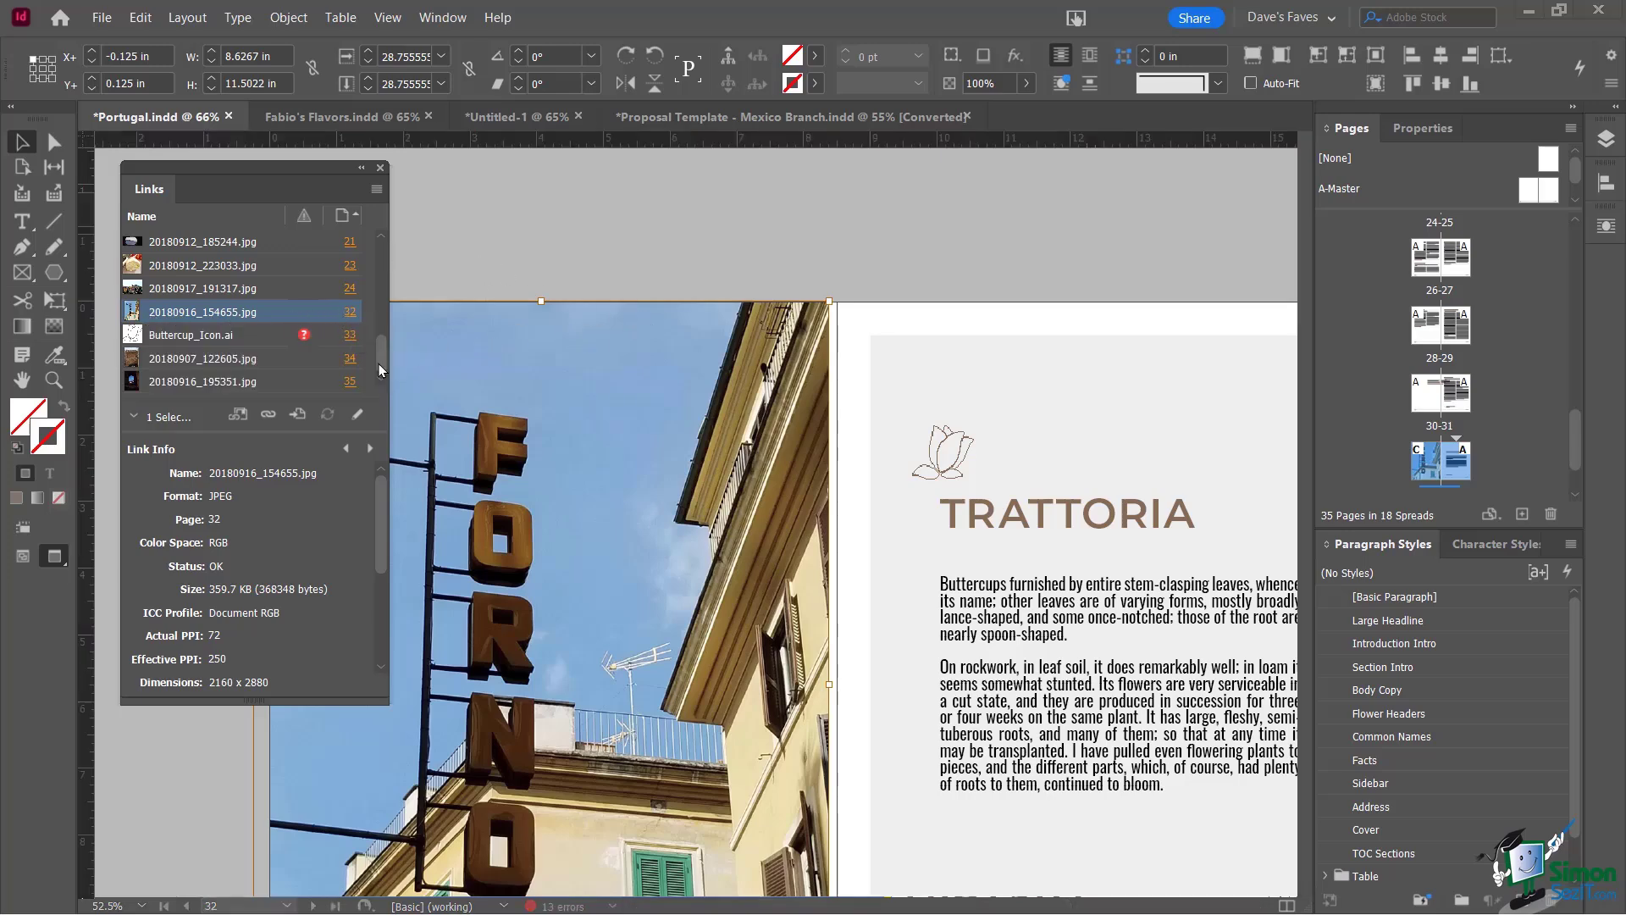
left_click_drag(378, 363, 382, 265)
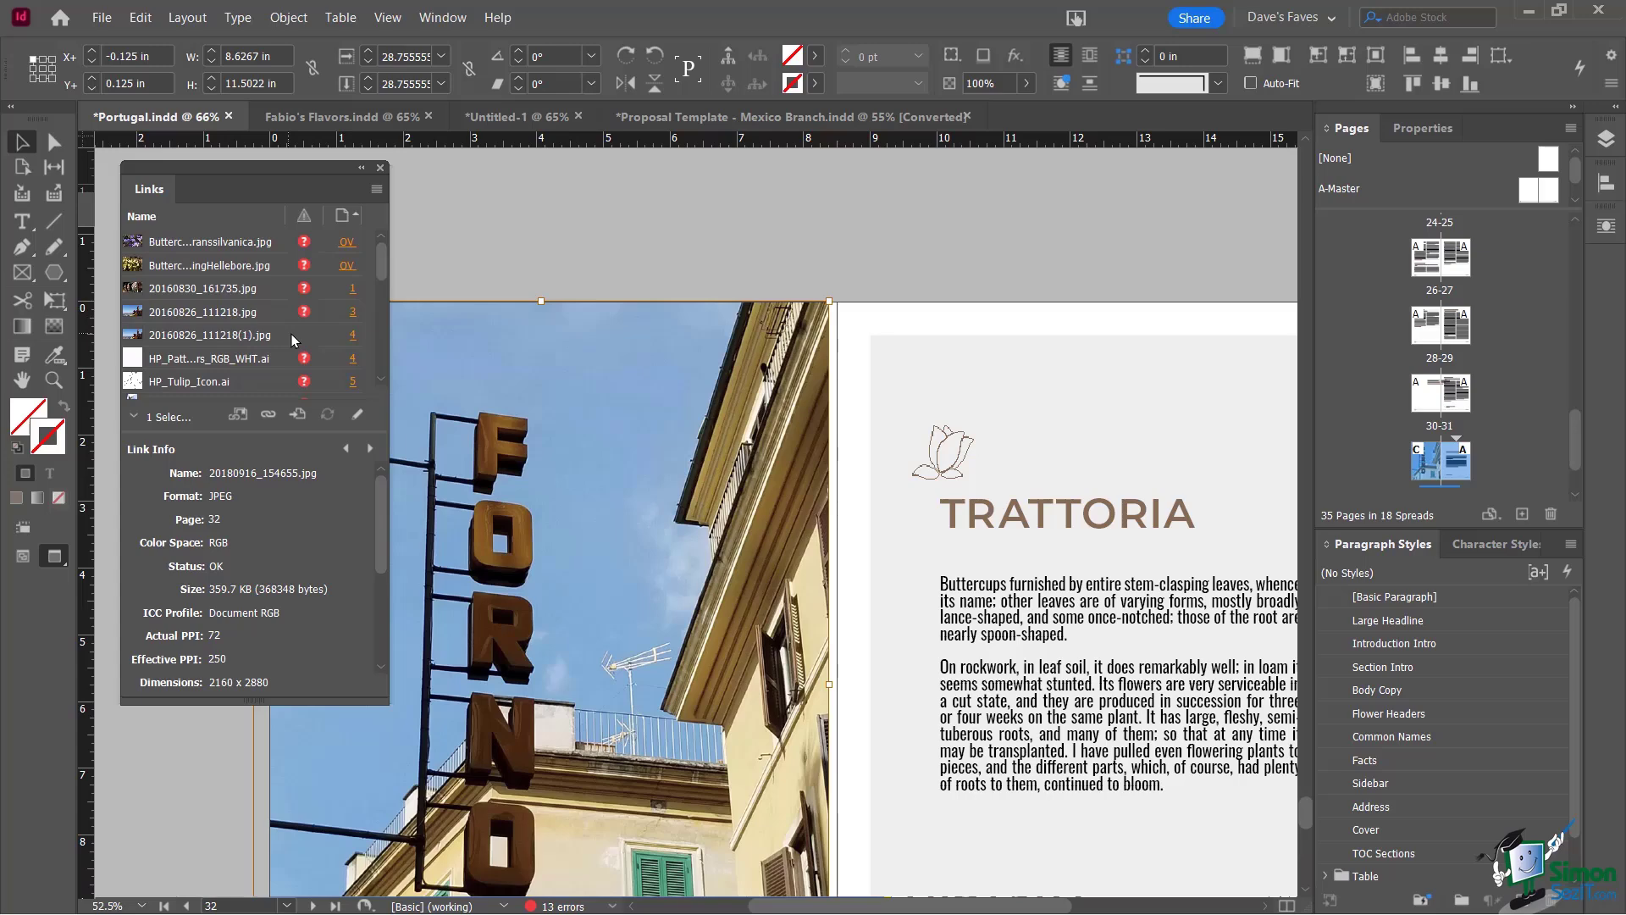
scroll(379, 266, "down", 2)
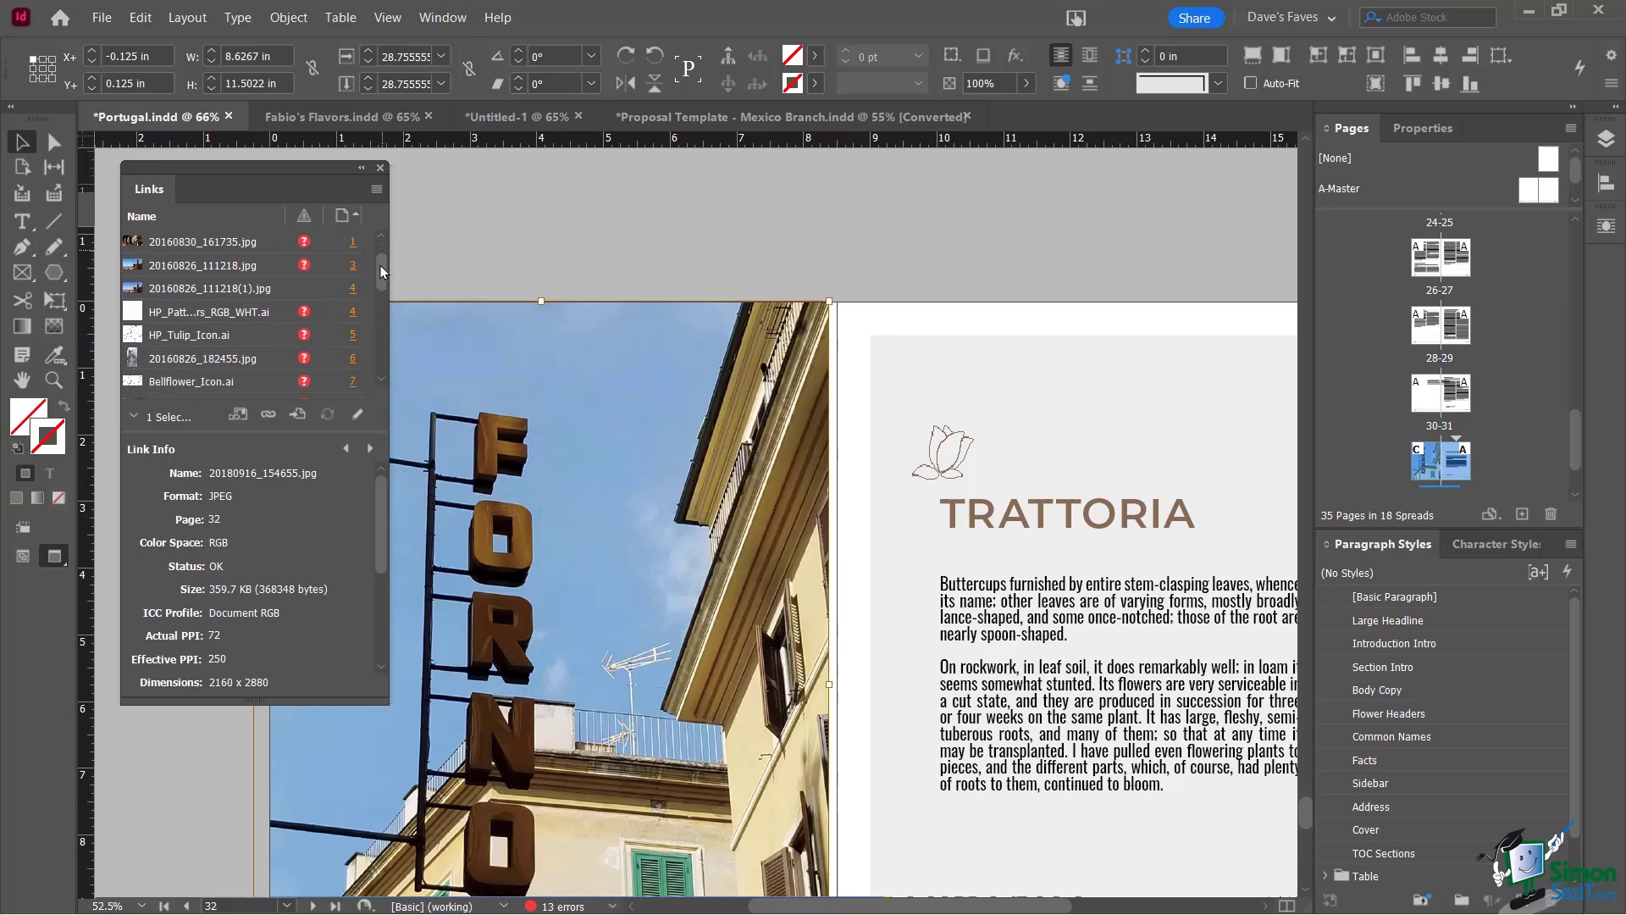
left_click_drag(379, 266, 383, 303)
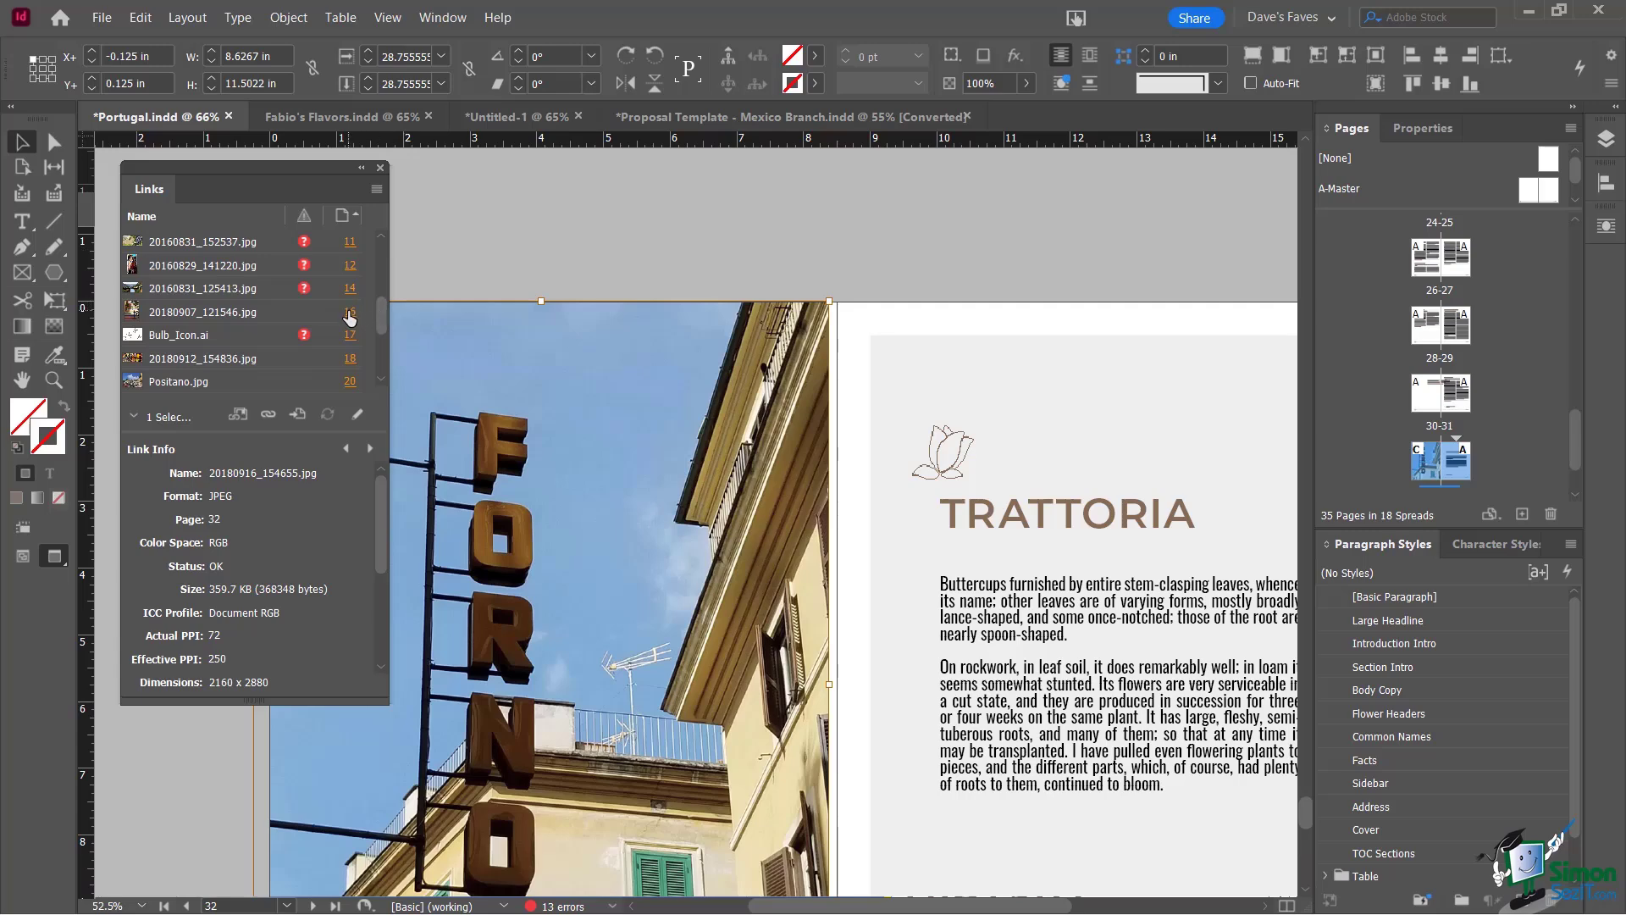
left_click(348, 312)
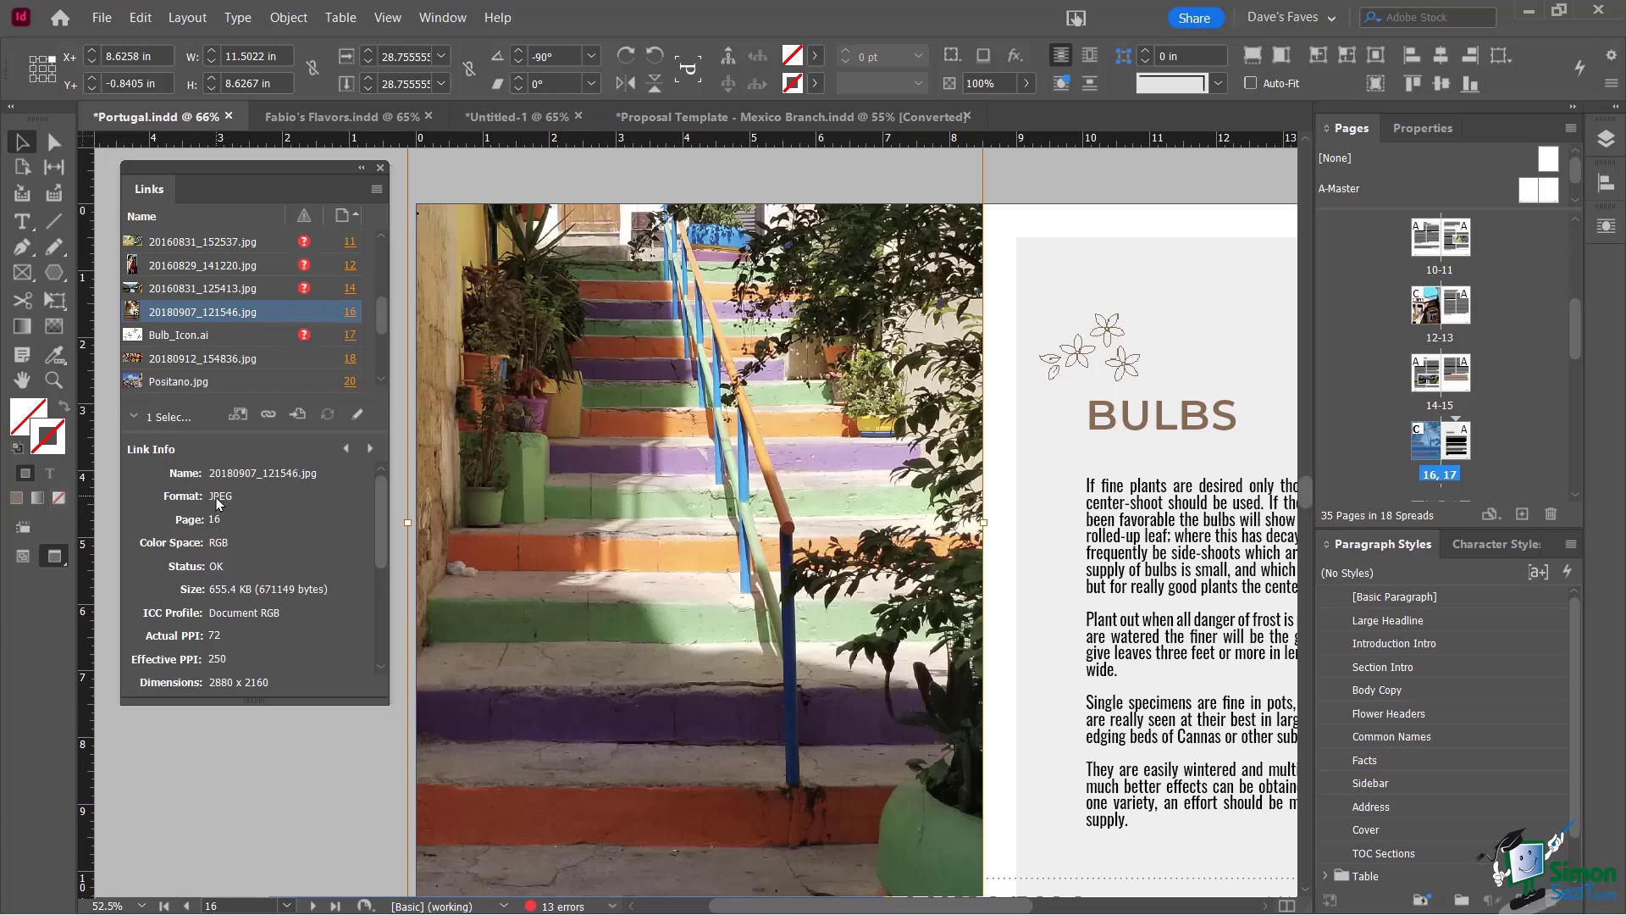
left_click_drag(379, 498, 376, 512)
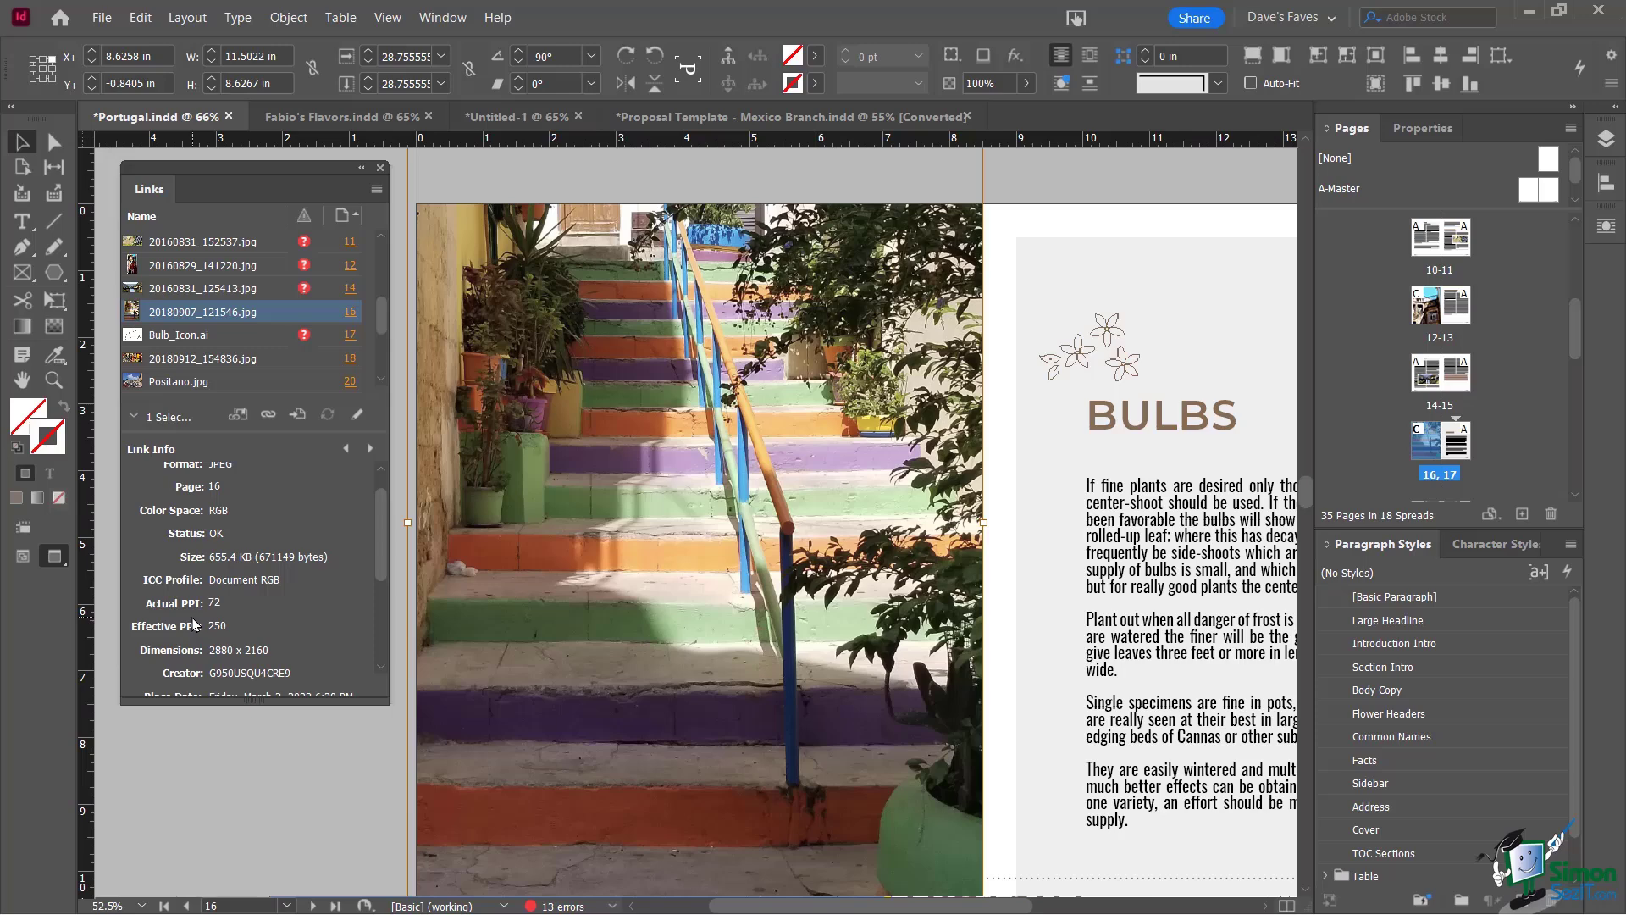
mouse_move(379, 509)
left_mouse_down()
mouse_move(373, 602)
mouse_move(354, 510)
left_mouse_up()
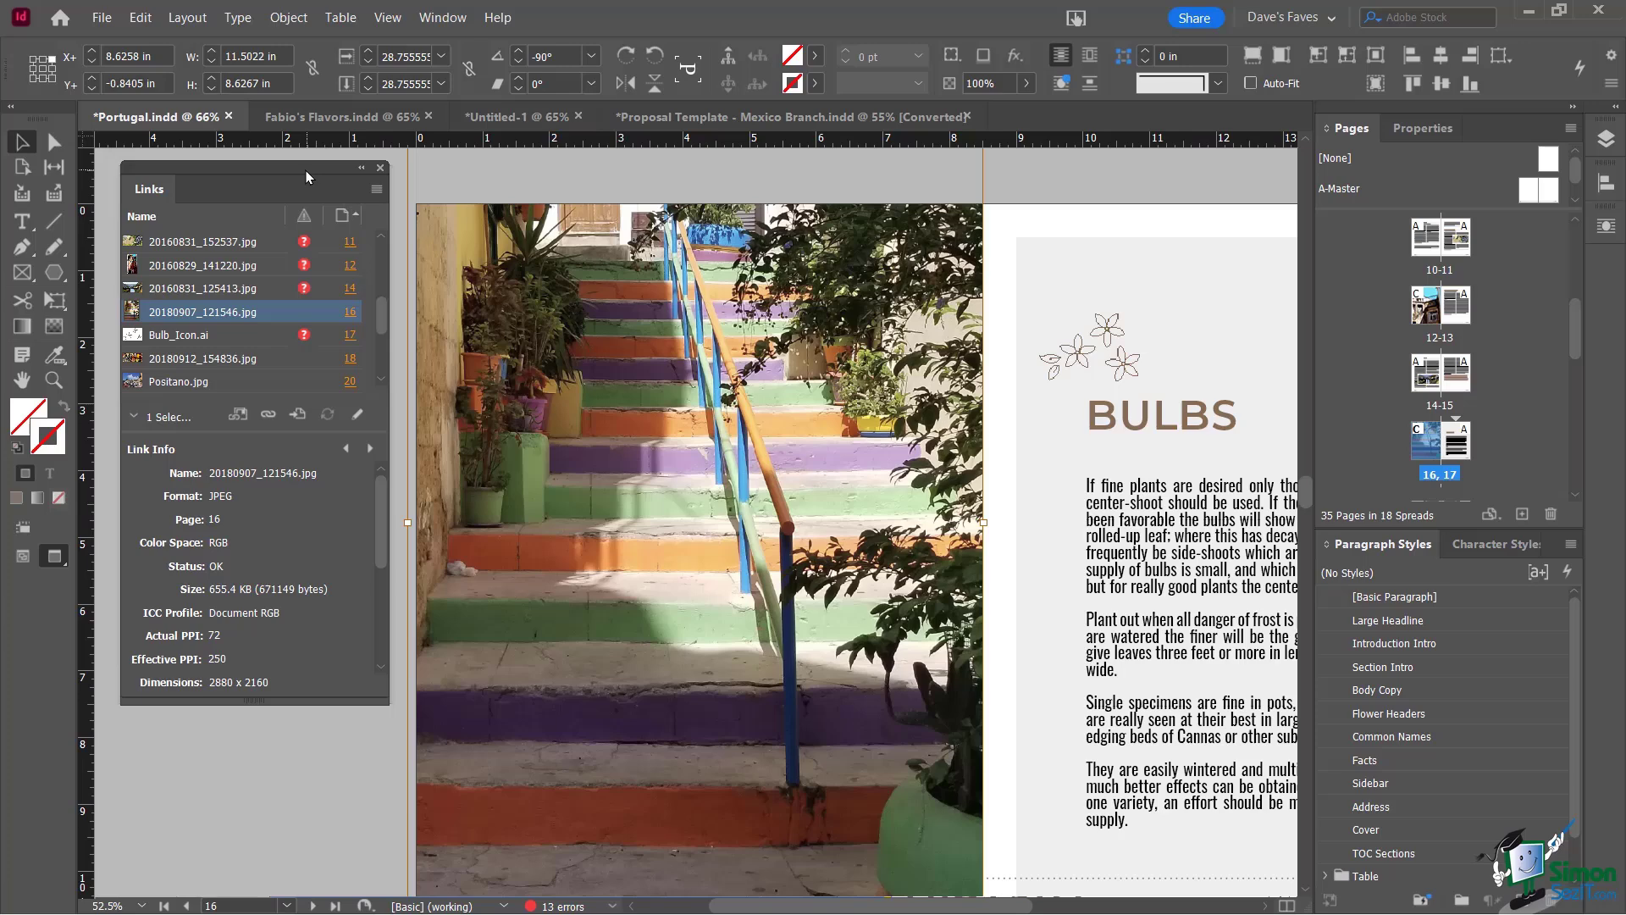
Open the Preflight report and expand its link errors to list the files with missing links
double_click(559, 906)
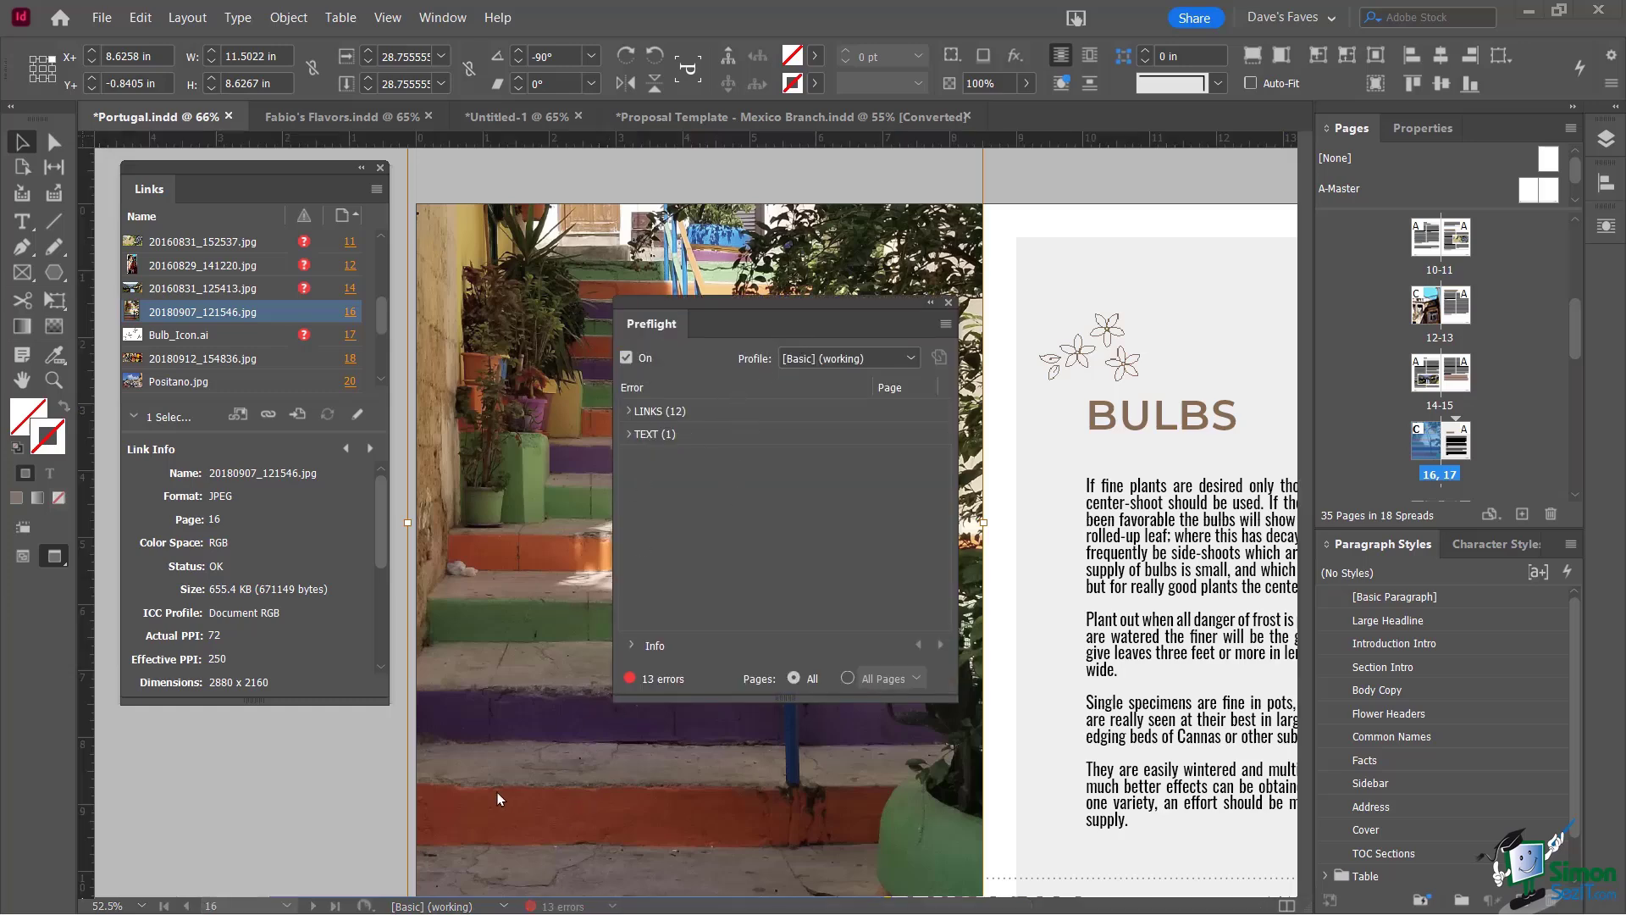
left_click(628, 410)
left_click(647, 434)
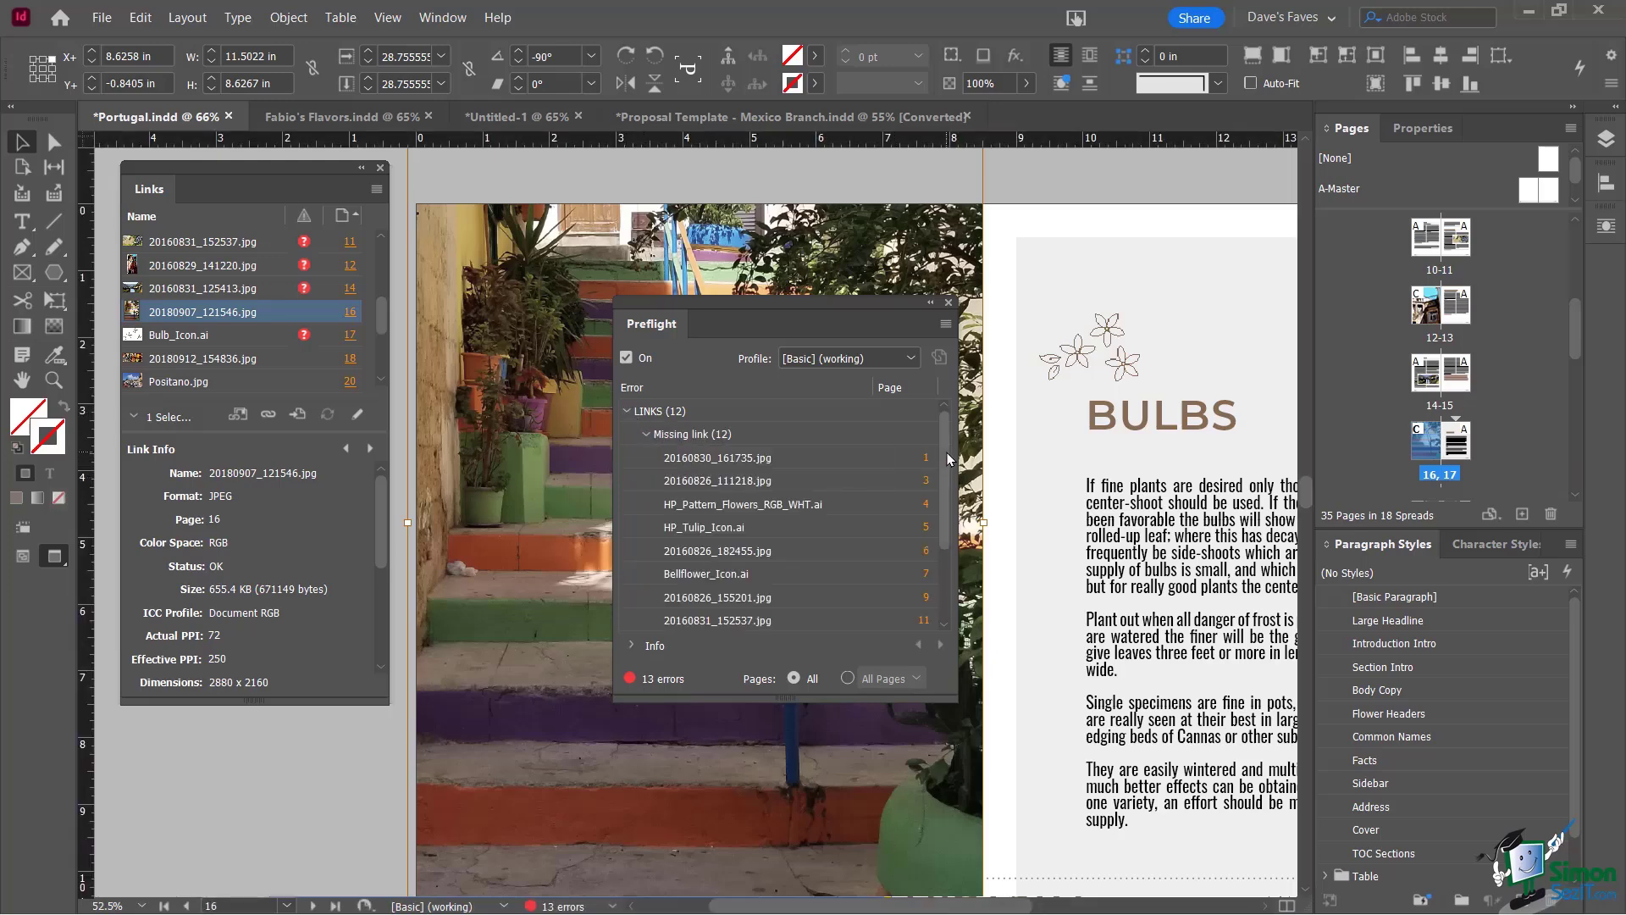
Look through the files with missing links in the Preflight report and close the report
left_click_drag(947, 457, 946, 536)
scroll(946, 457, "up", 2)
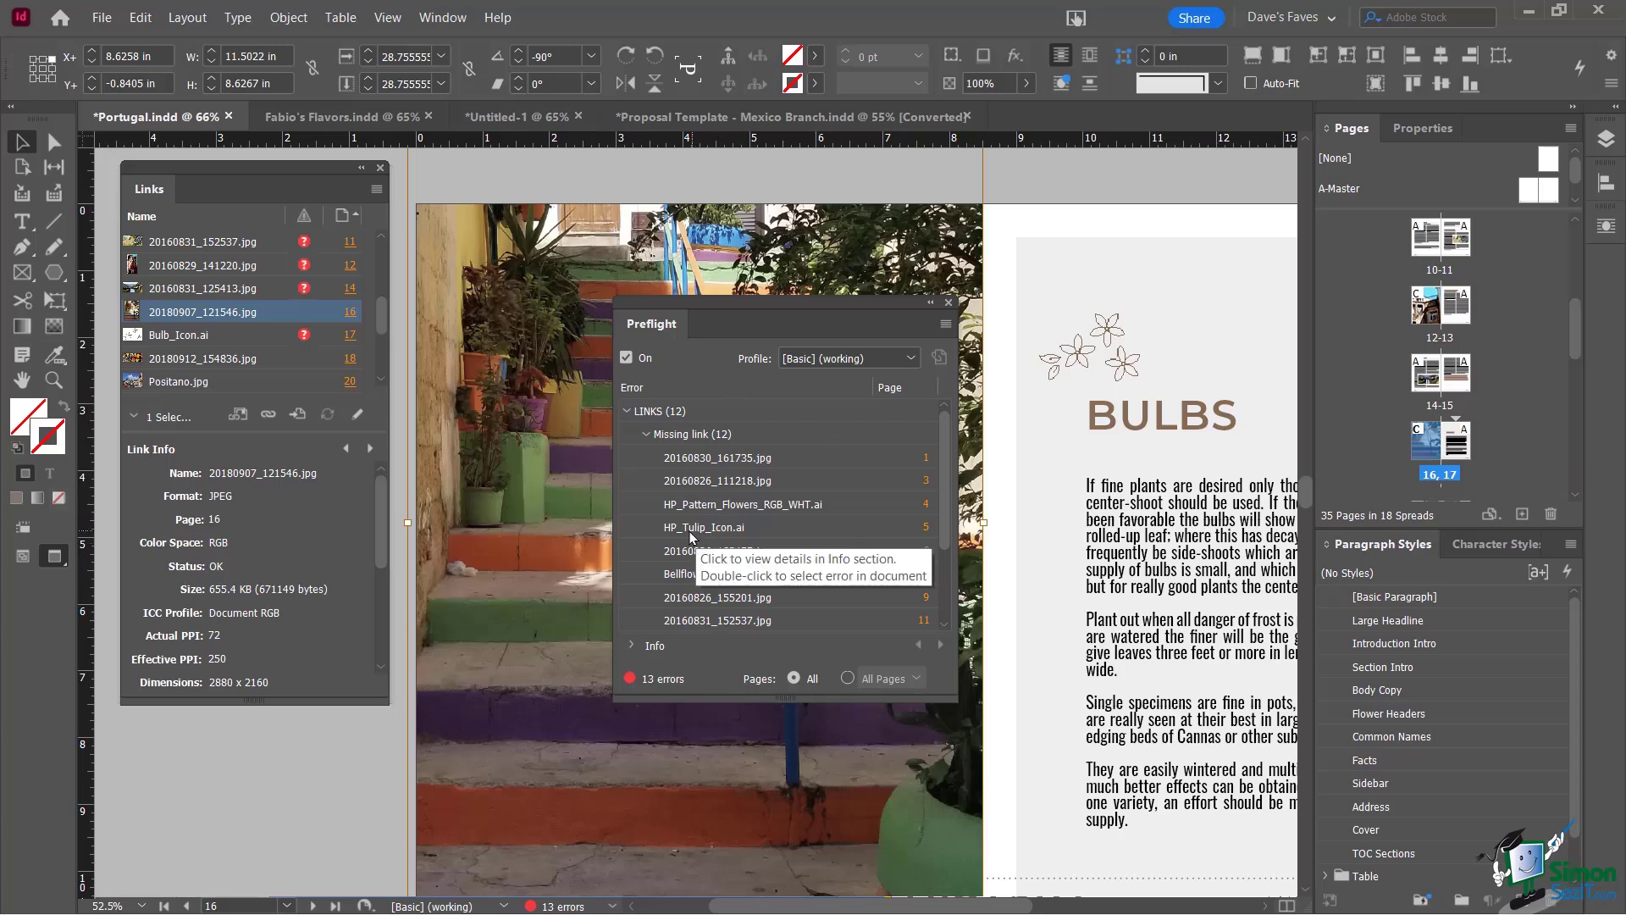
left_click(948, 304)
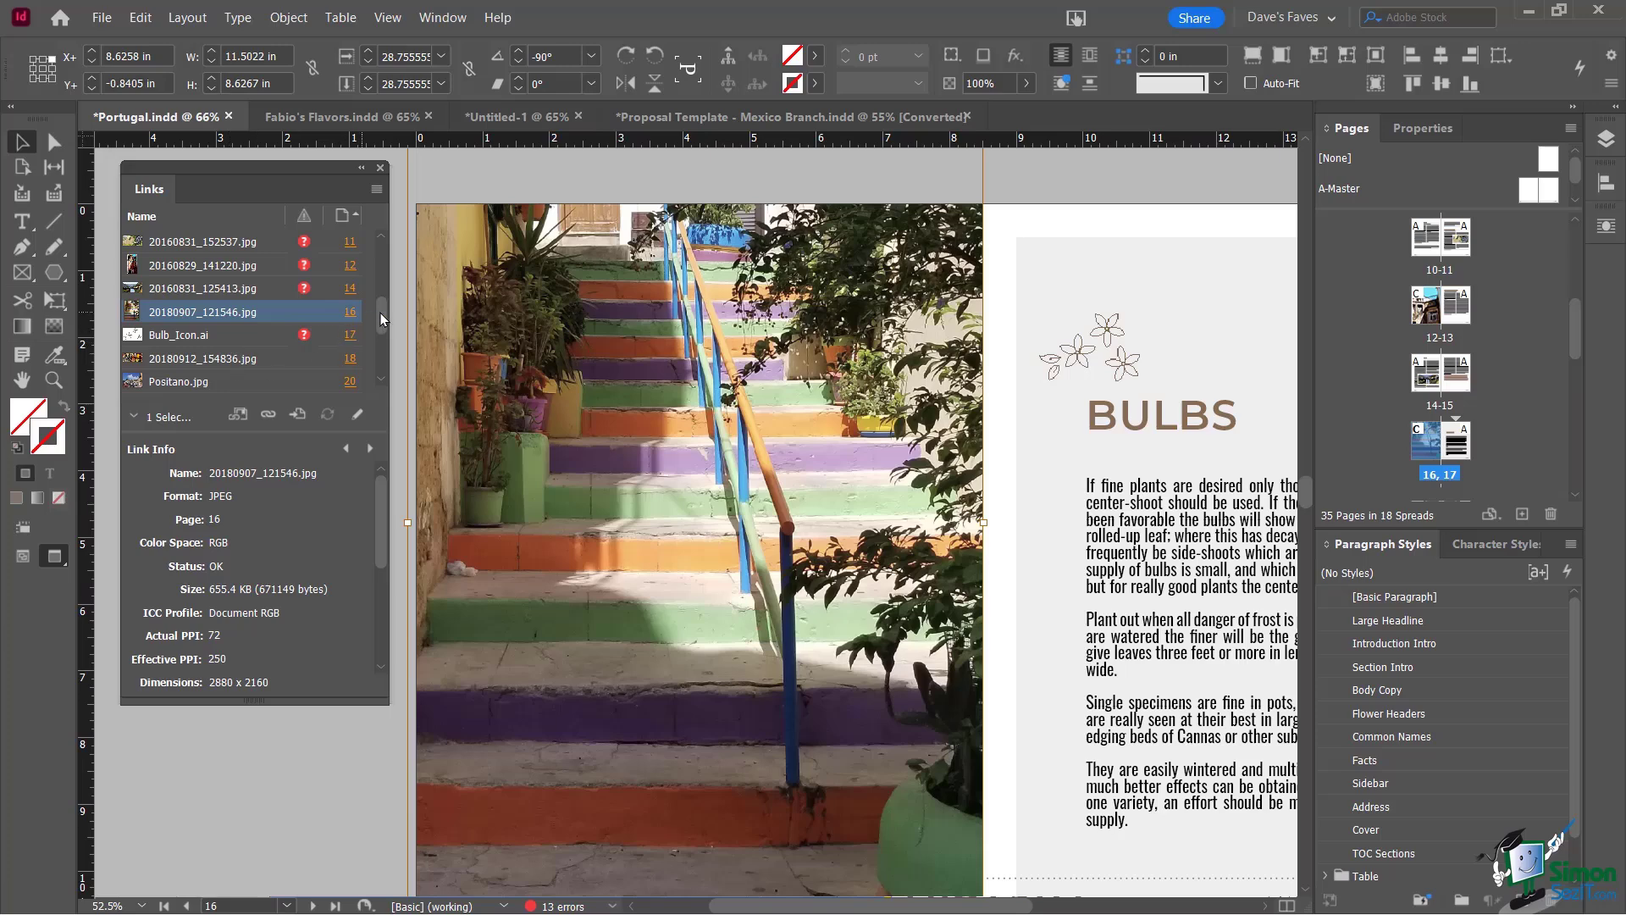
Find the missing link HP_Tulip_Icon.ai among the document's links and go to its placed image on page 5
left_click_drag(380, 313, 381, 283)
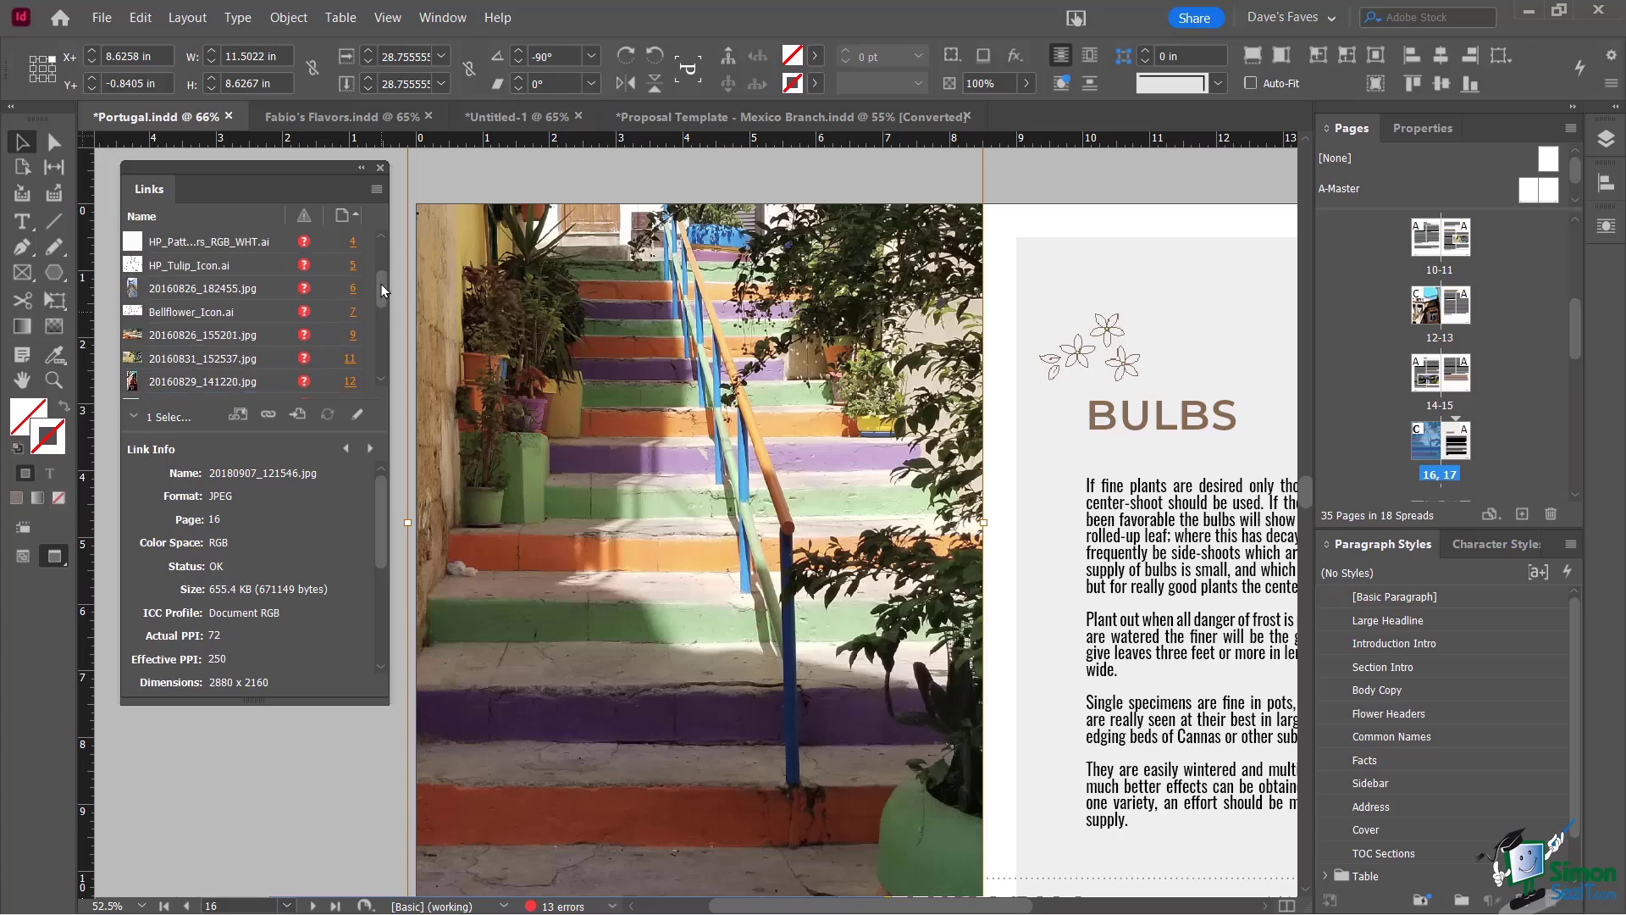
left_click(203, 271)
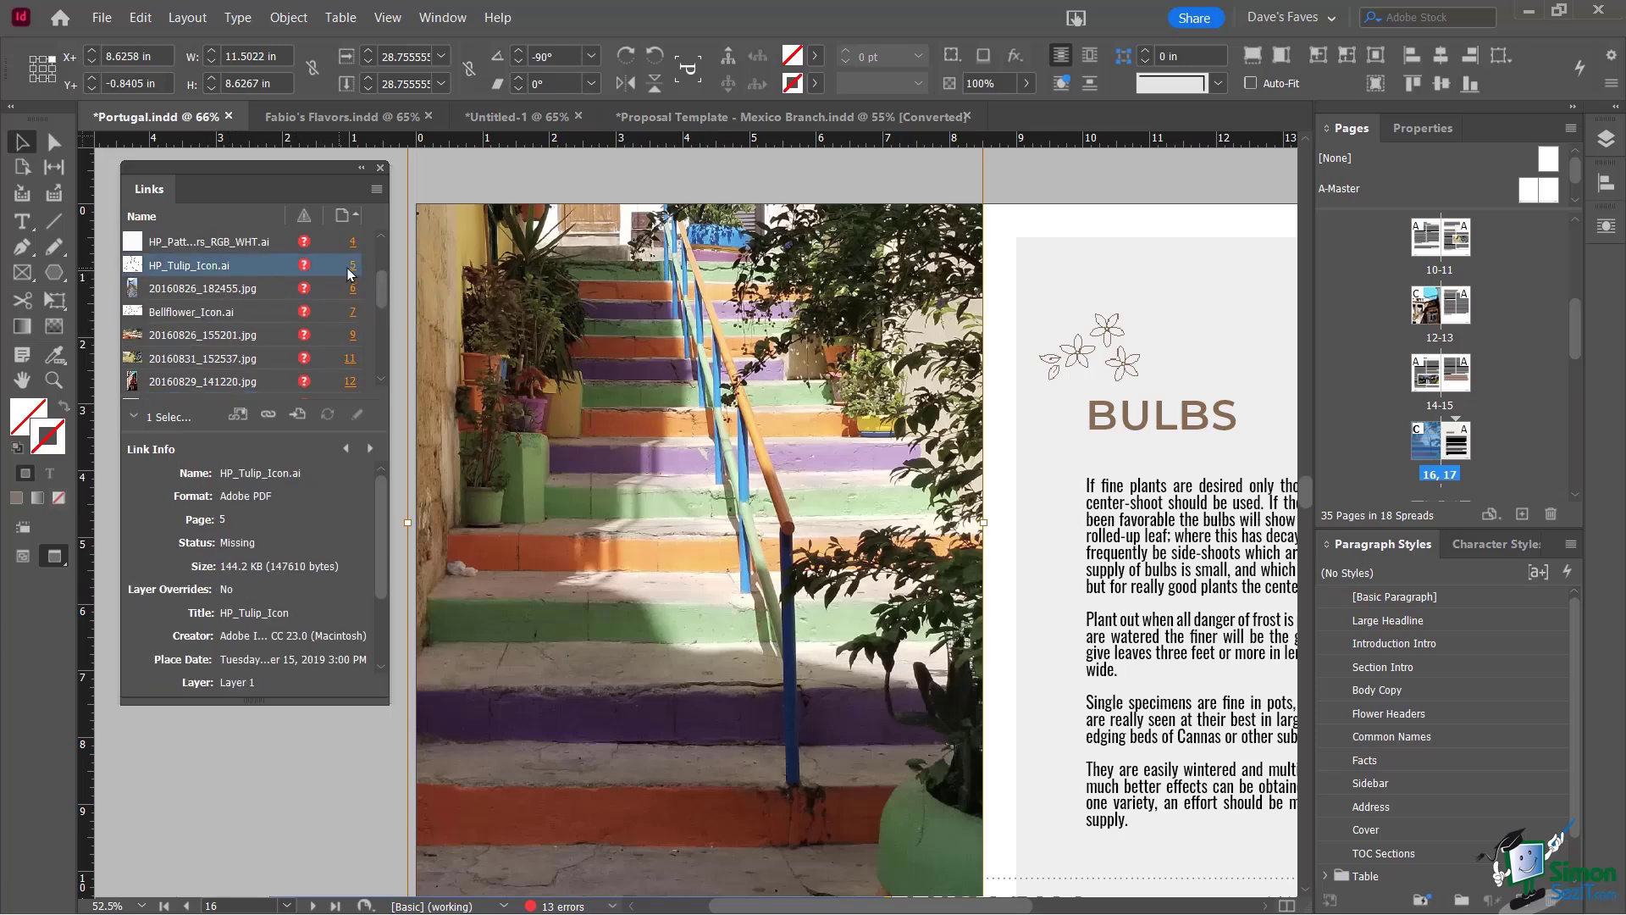
left_click_drag(771, 905, 875, 908)
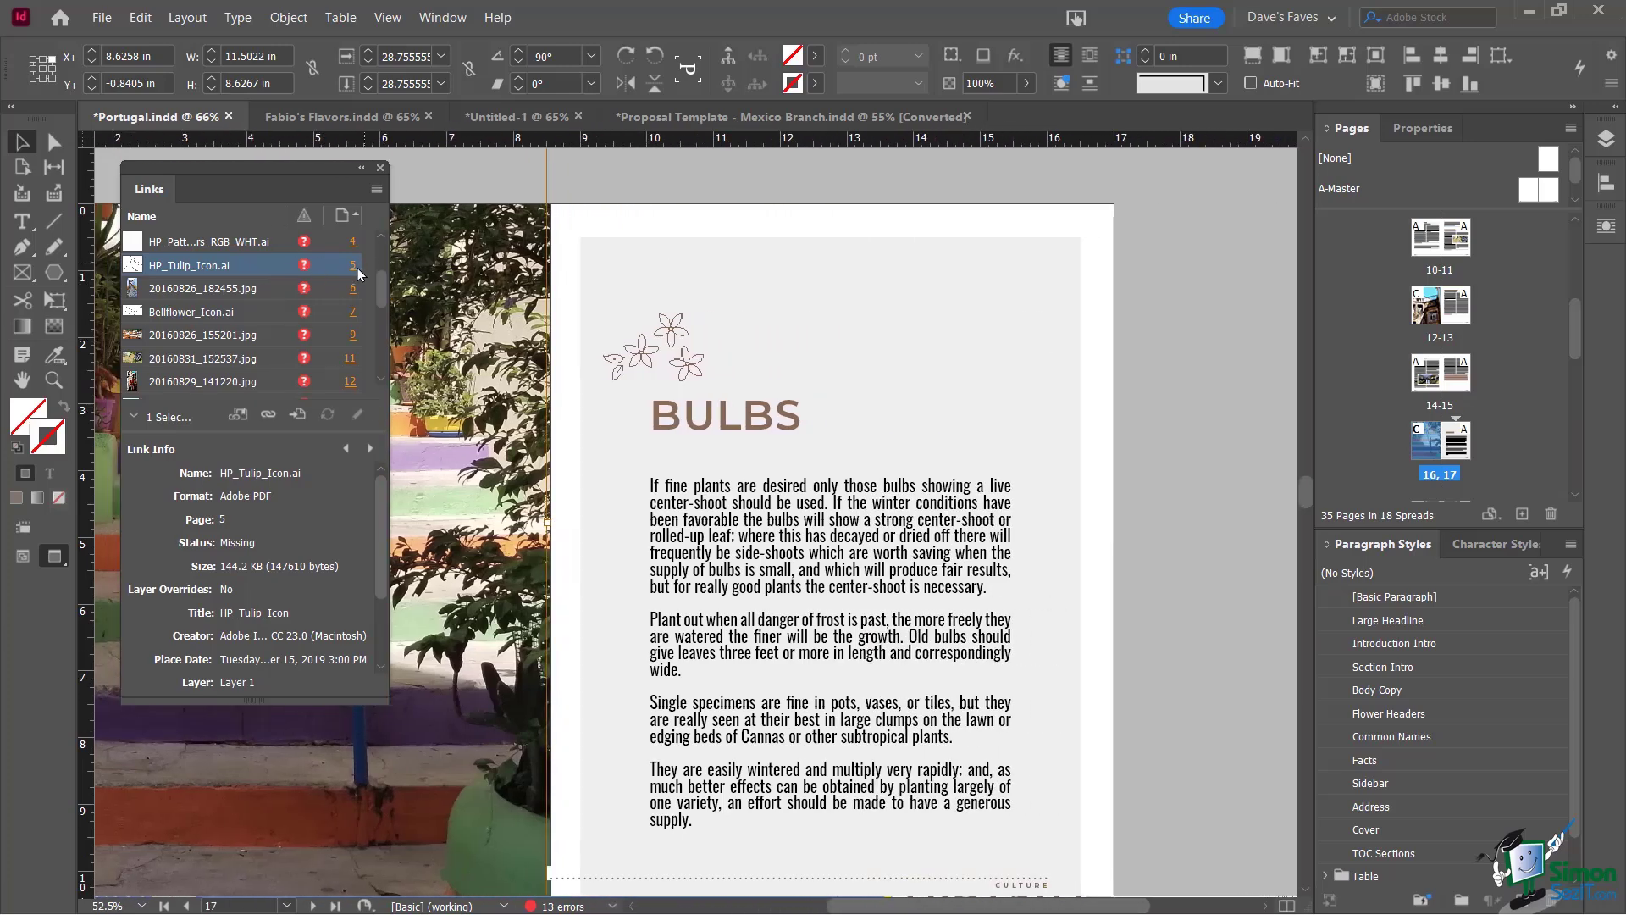
left_click(354, 268)
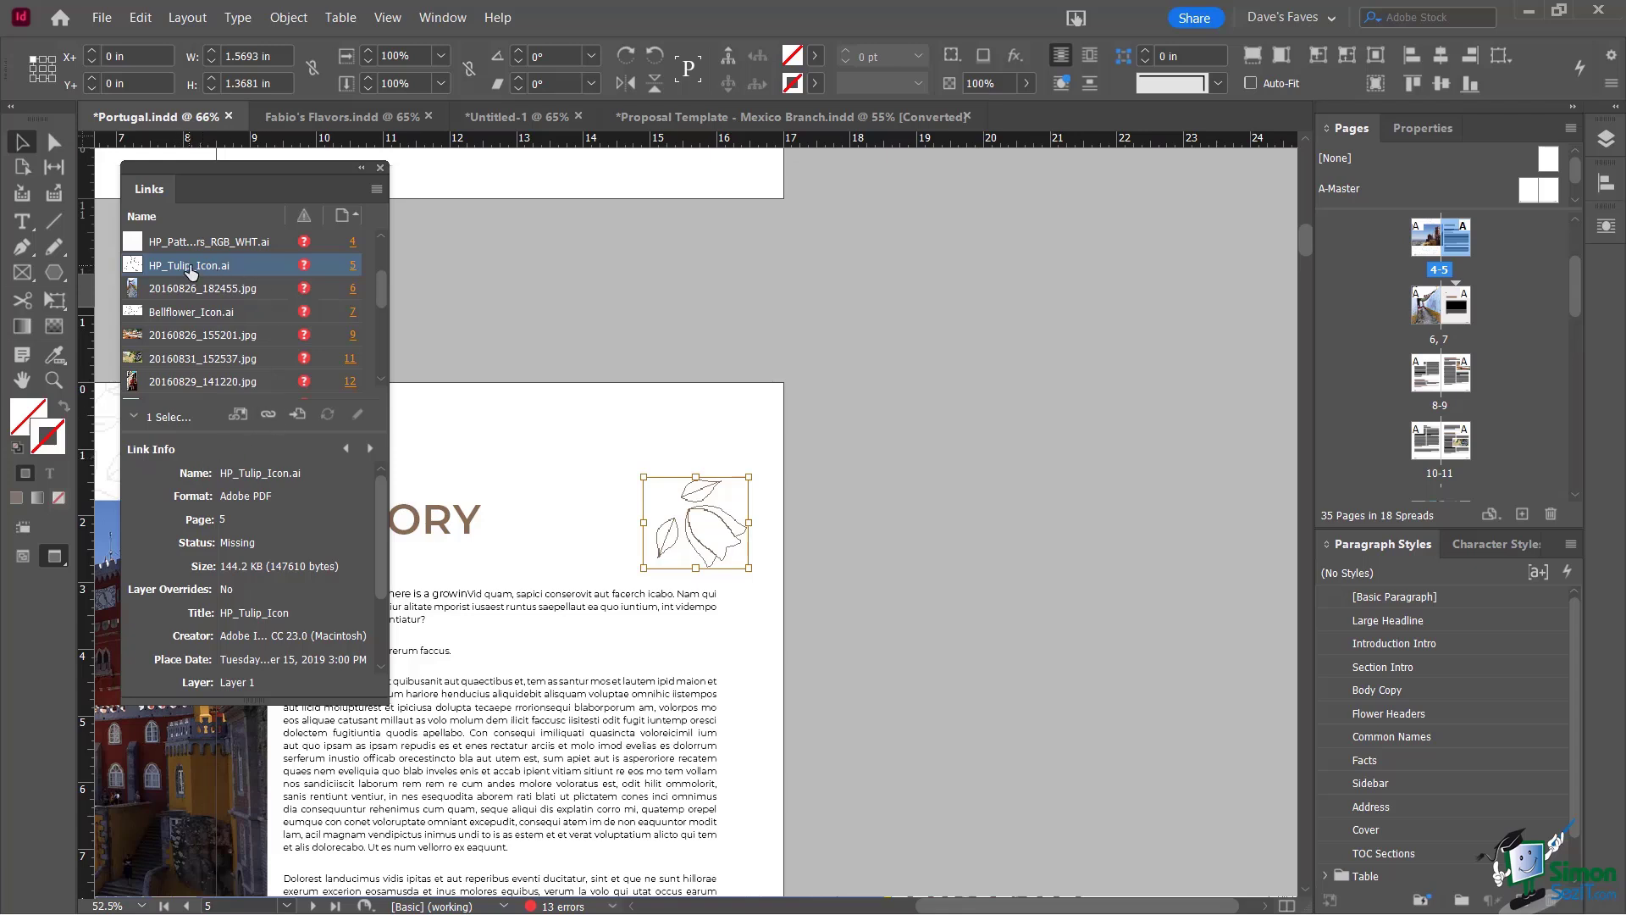
Relink HP_Tulip_Icon.ai to the HP_Tulip_Icon file in the Images > Illustrations folder, searching that folder for missing links
left_click(267, 415)
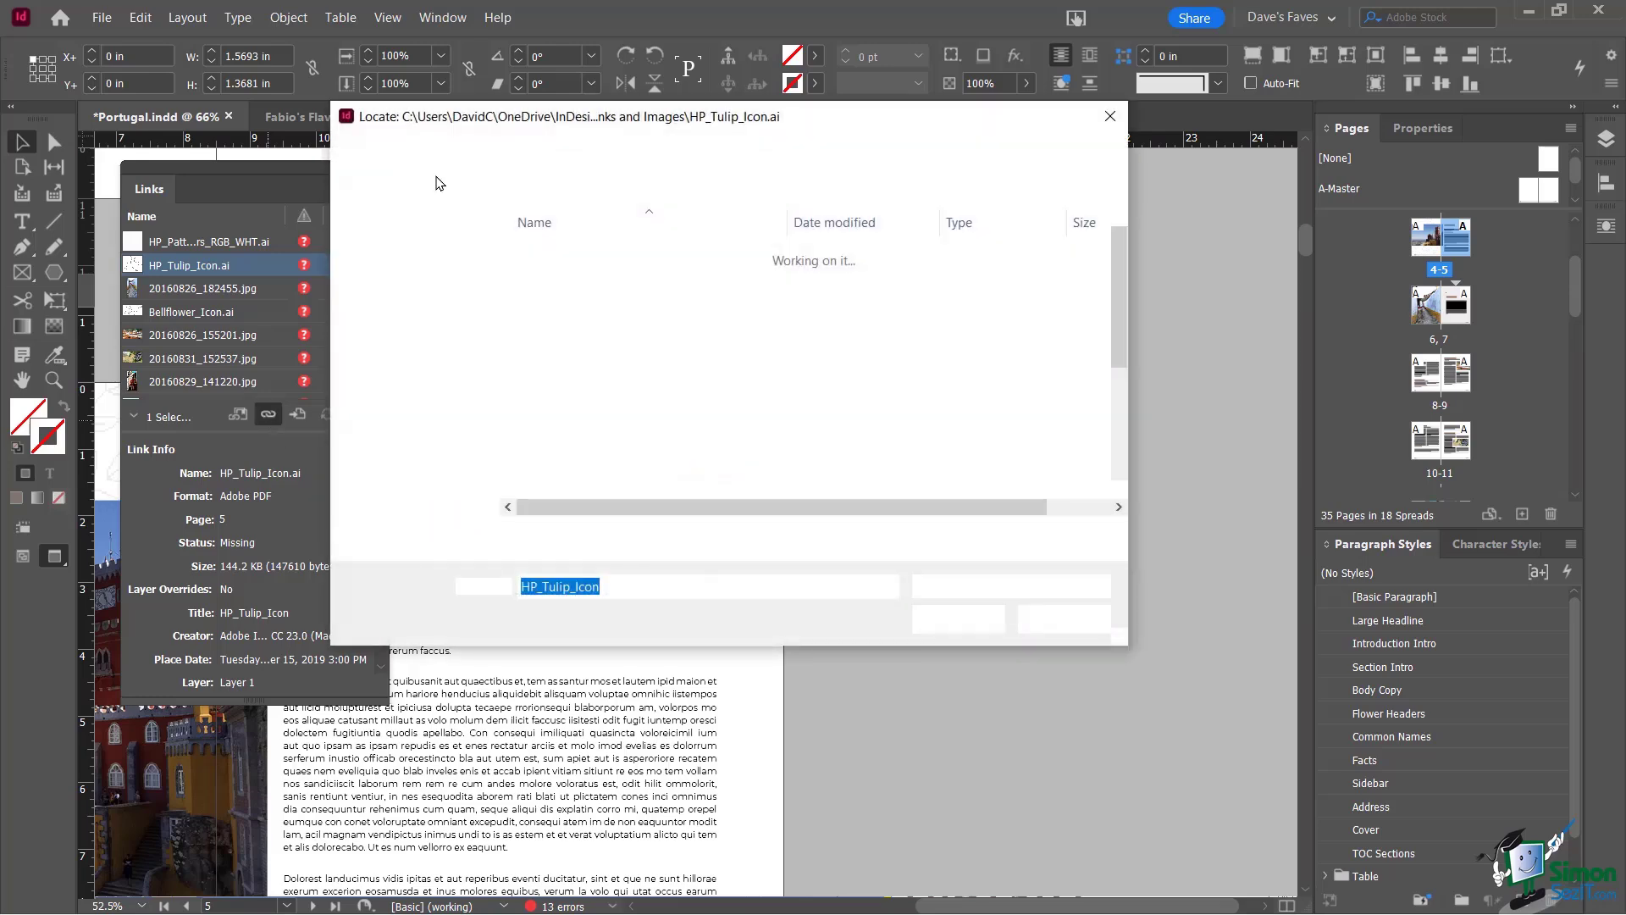
double_click(548, 258)
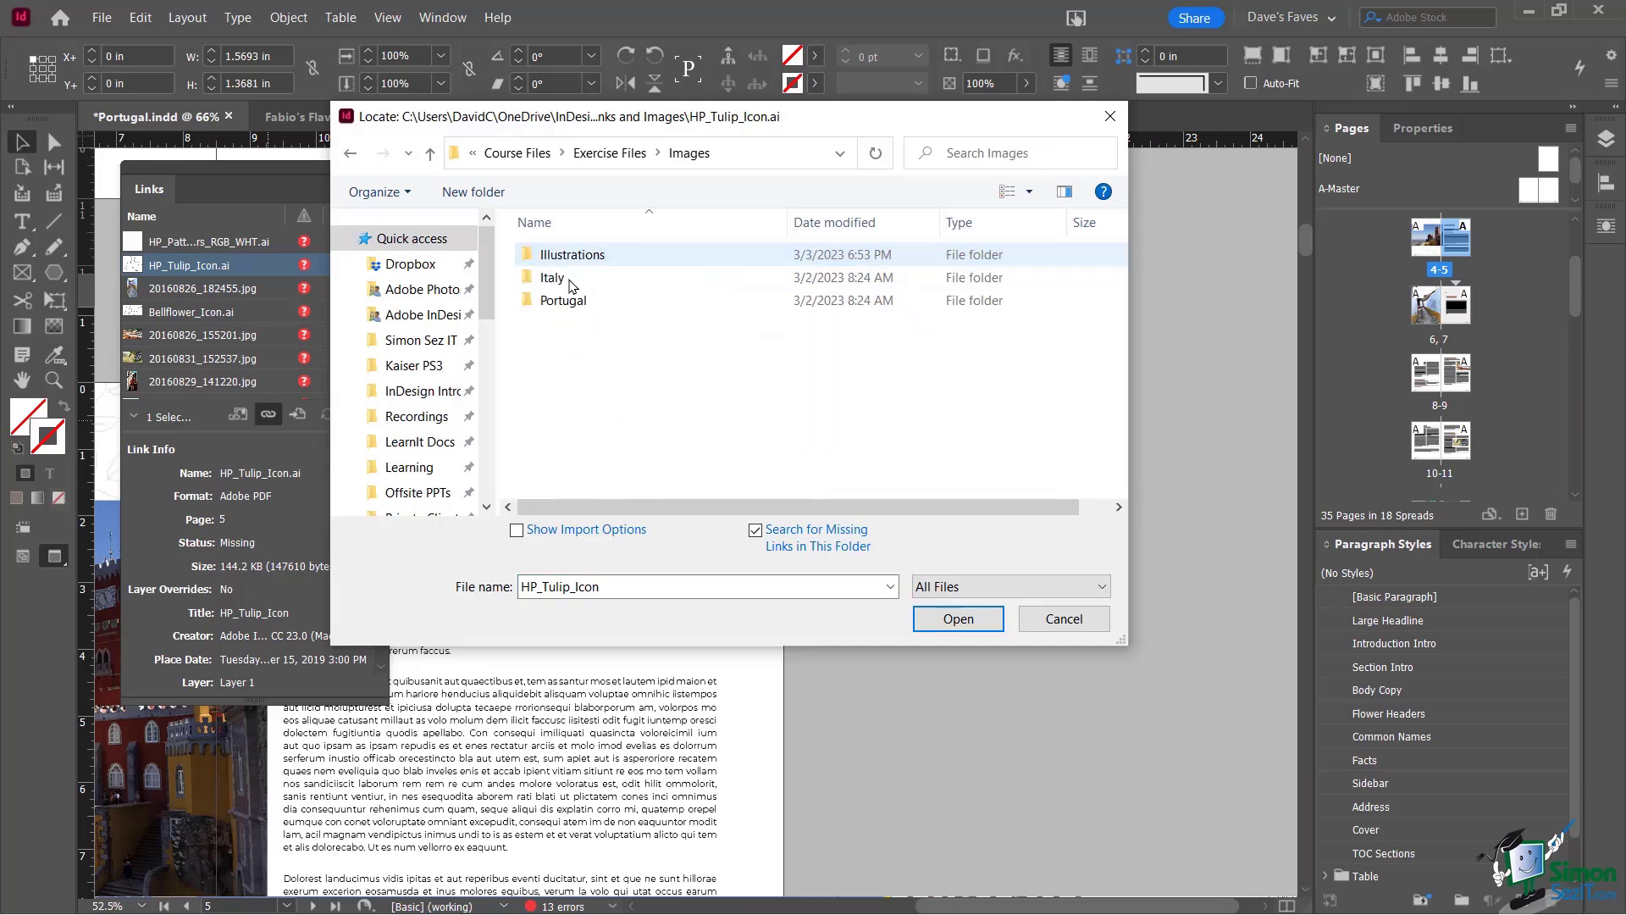
left_click(550, 263)
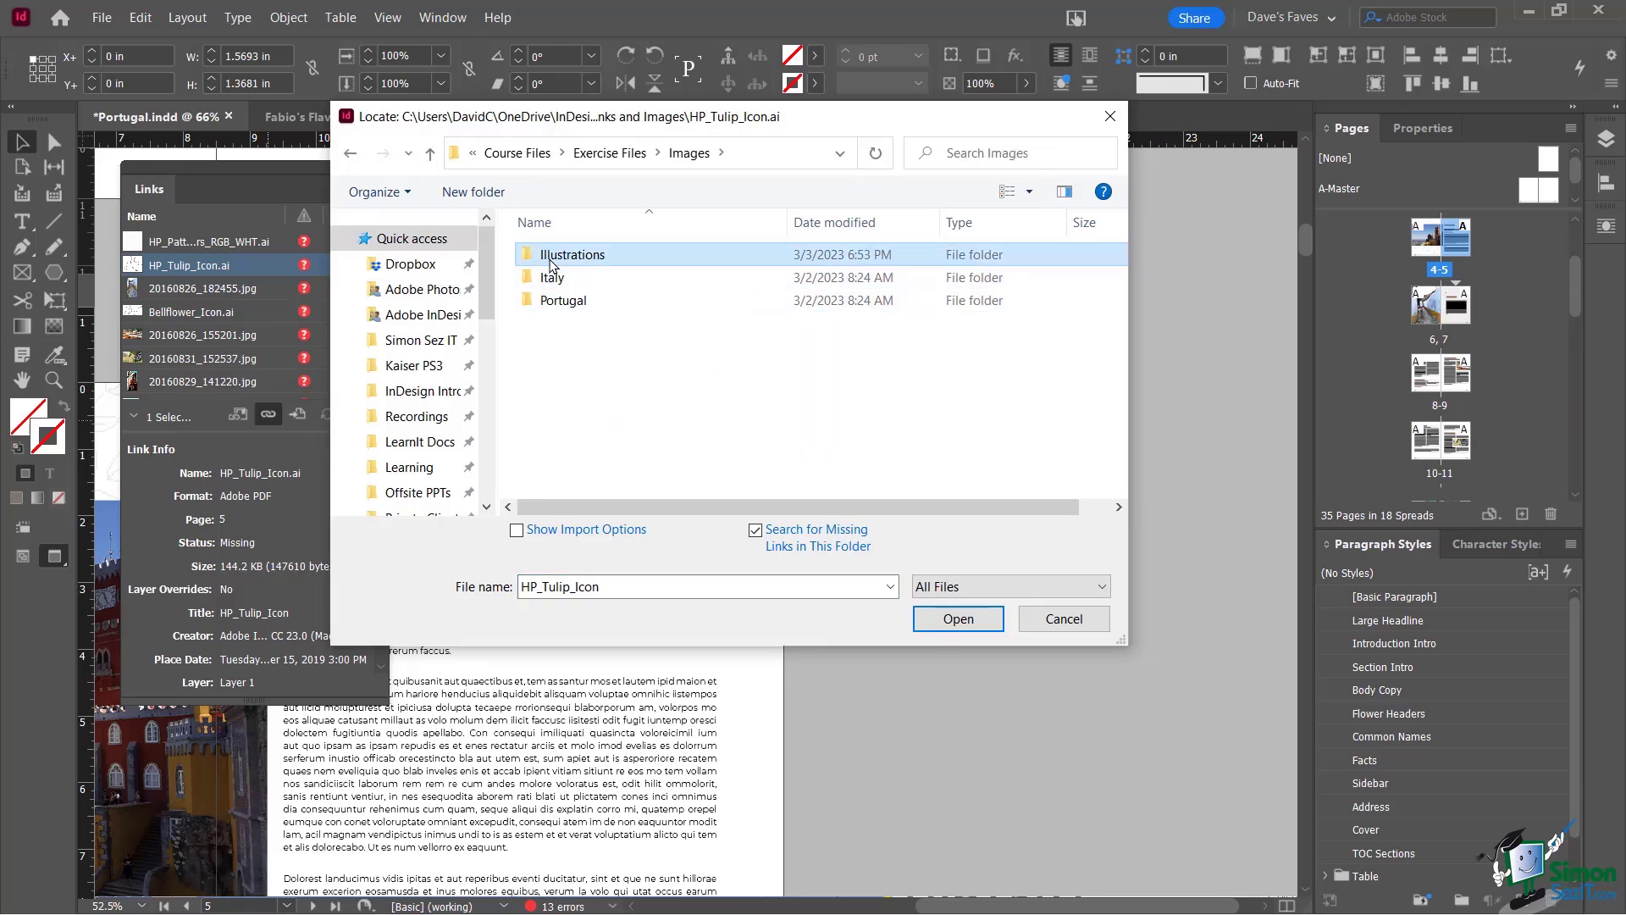
double_click(550, 262)
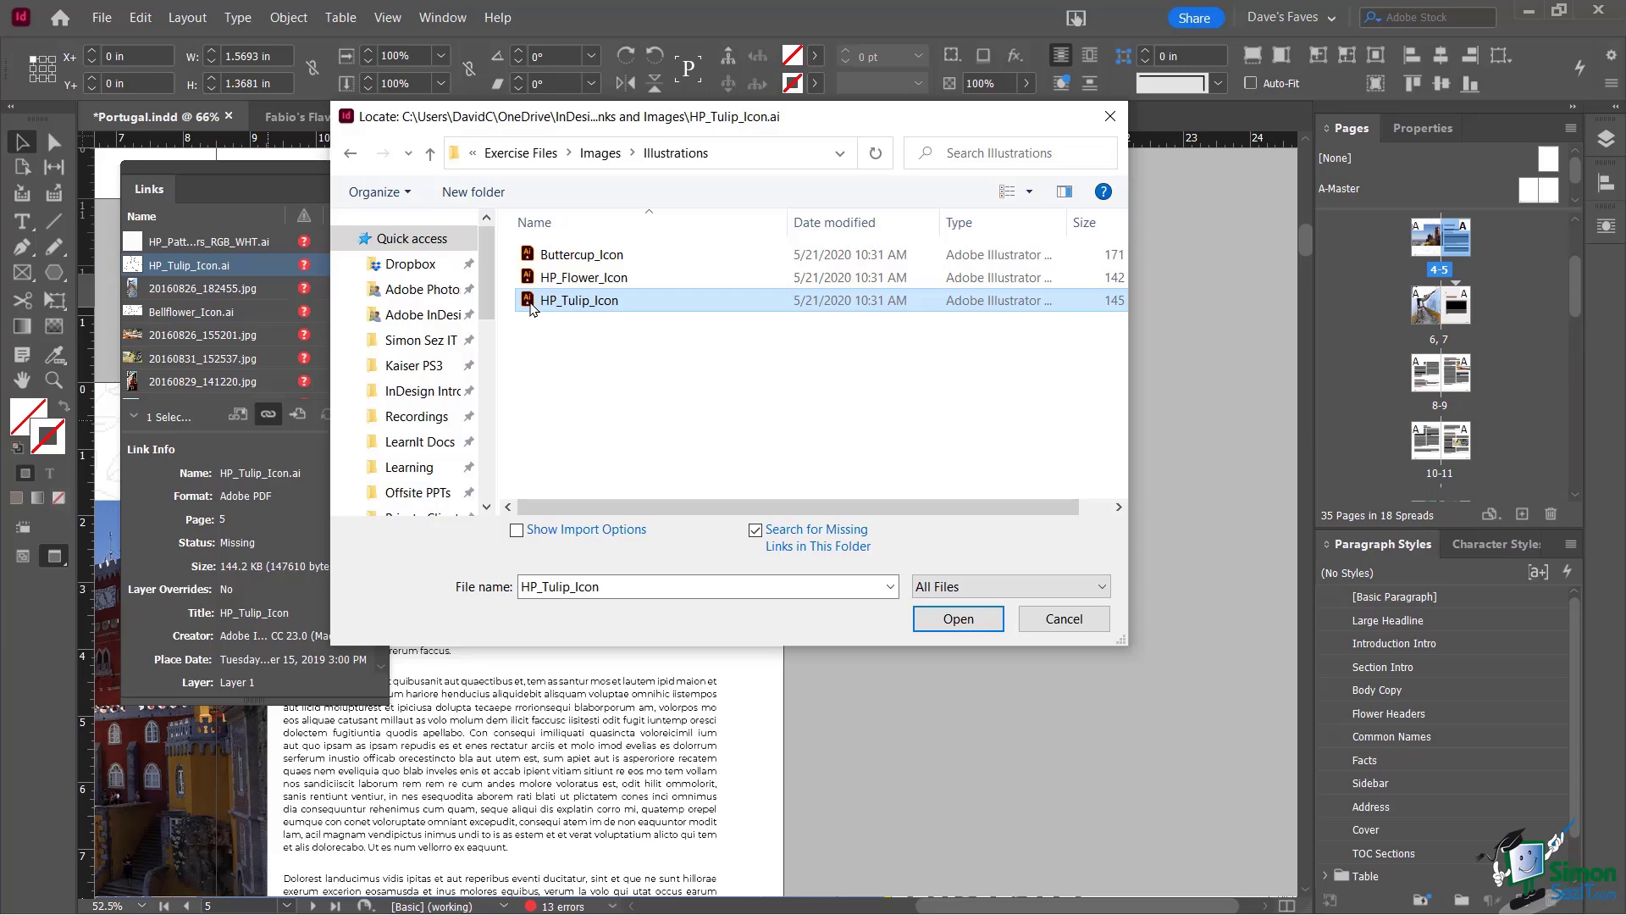
left_click(946, 620)
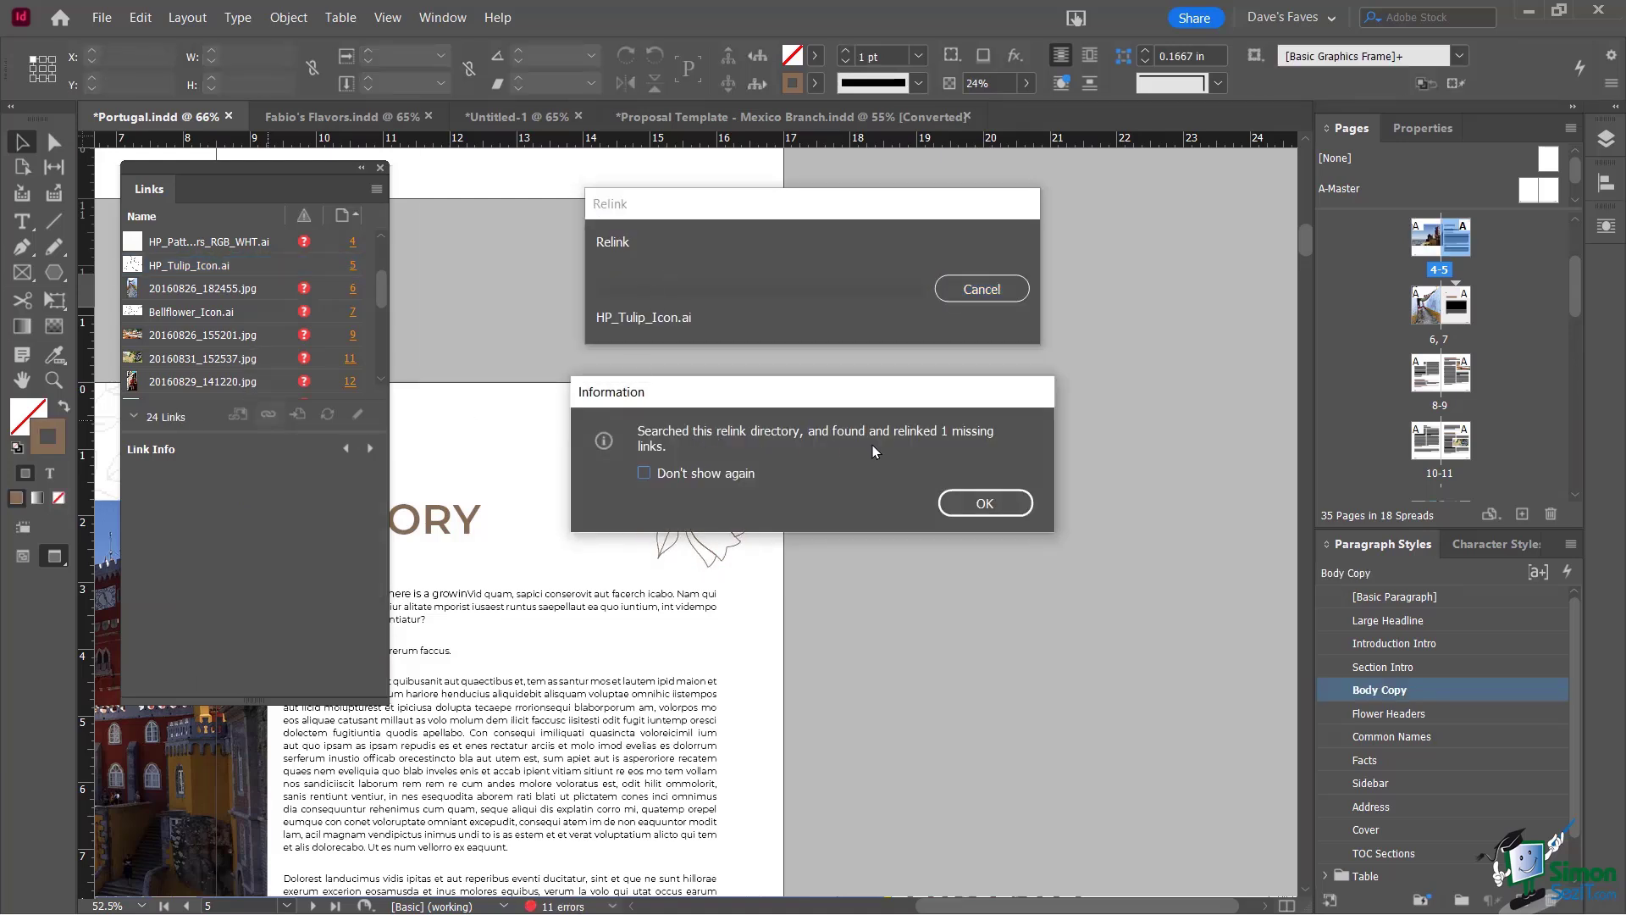
left_click(983, 505)
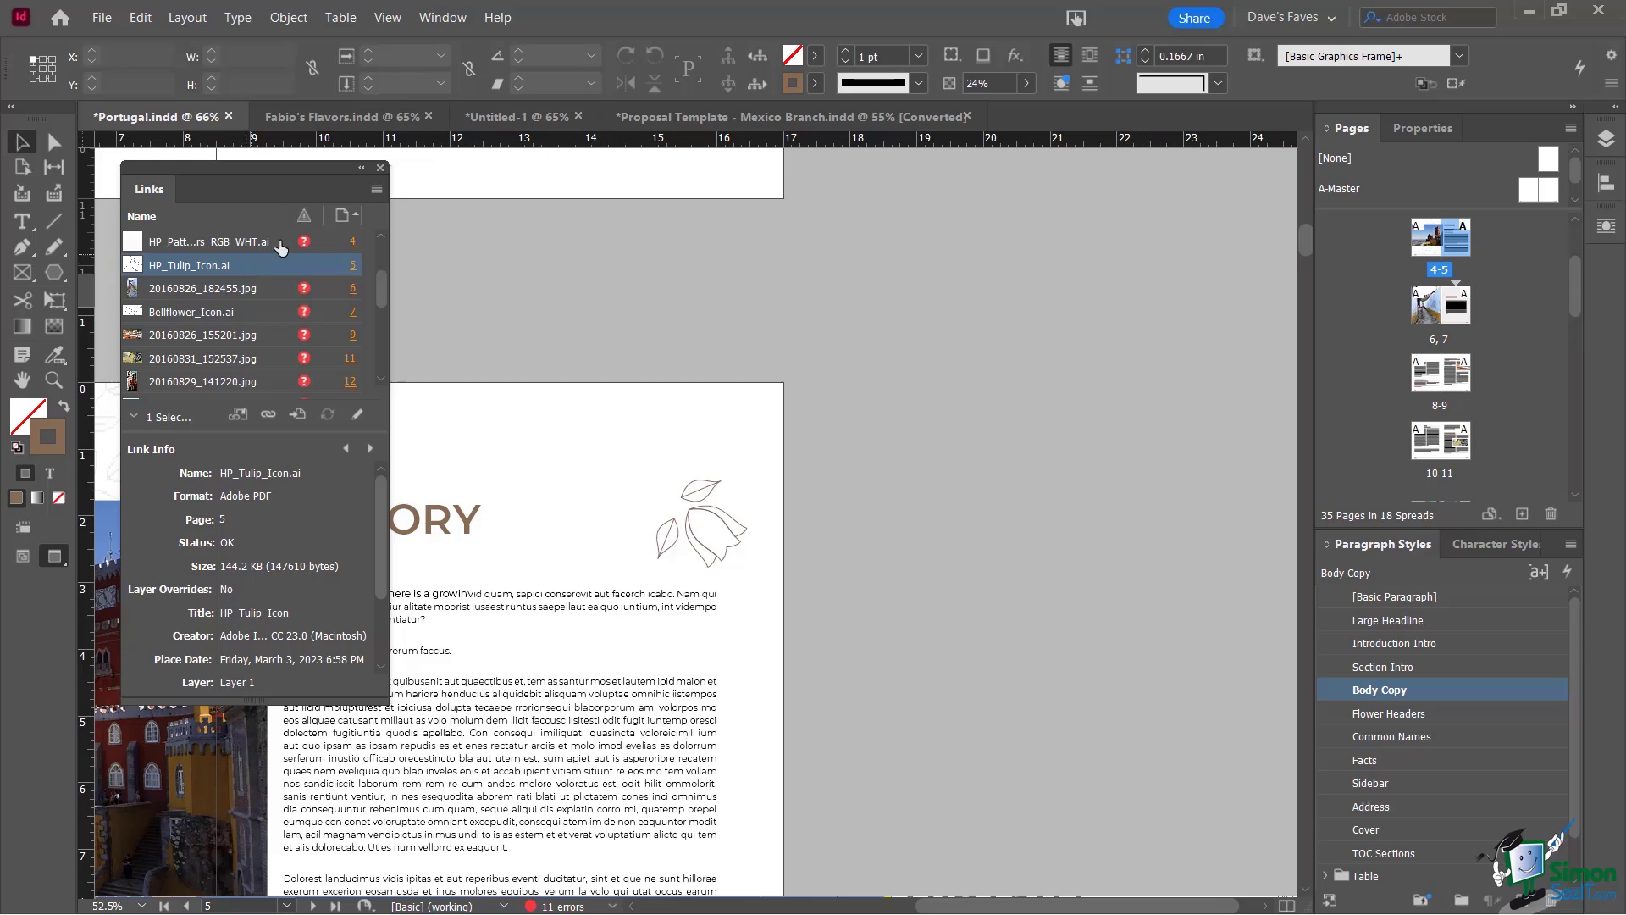
Set the links list's row size to Large Rows and make the links area taller and wider
left_click(378, 191)
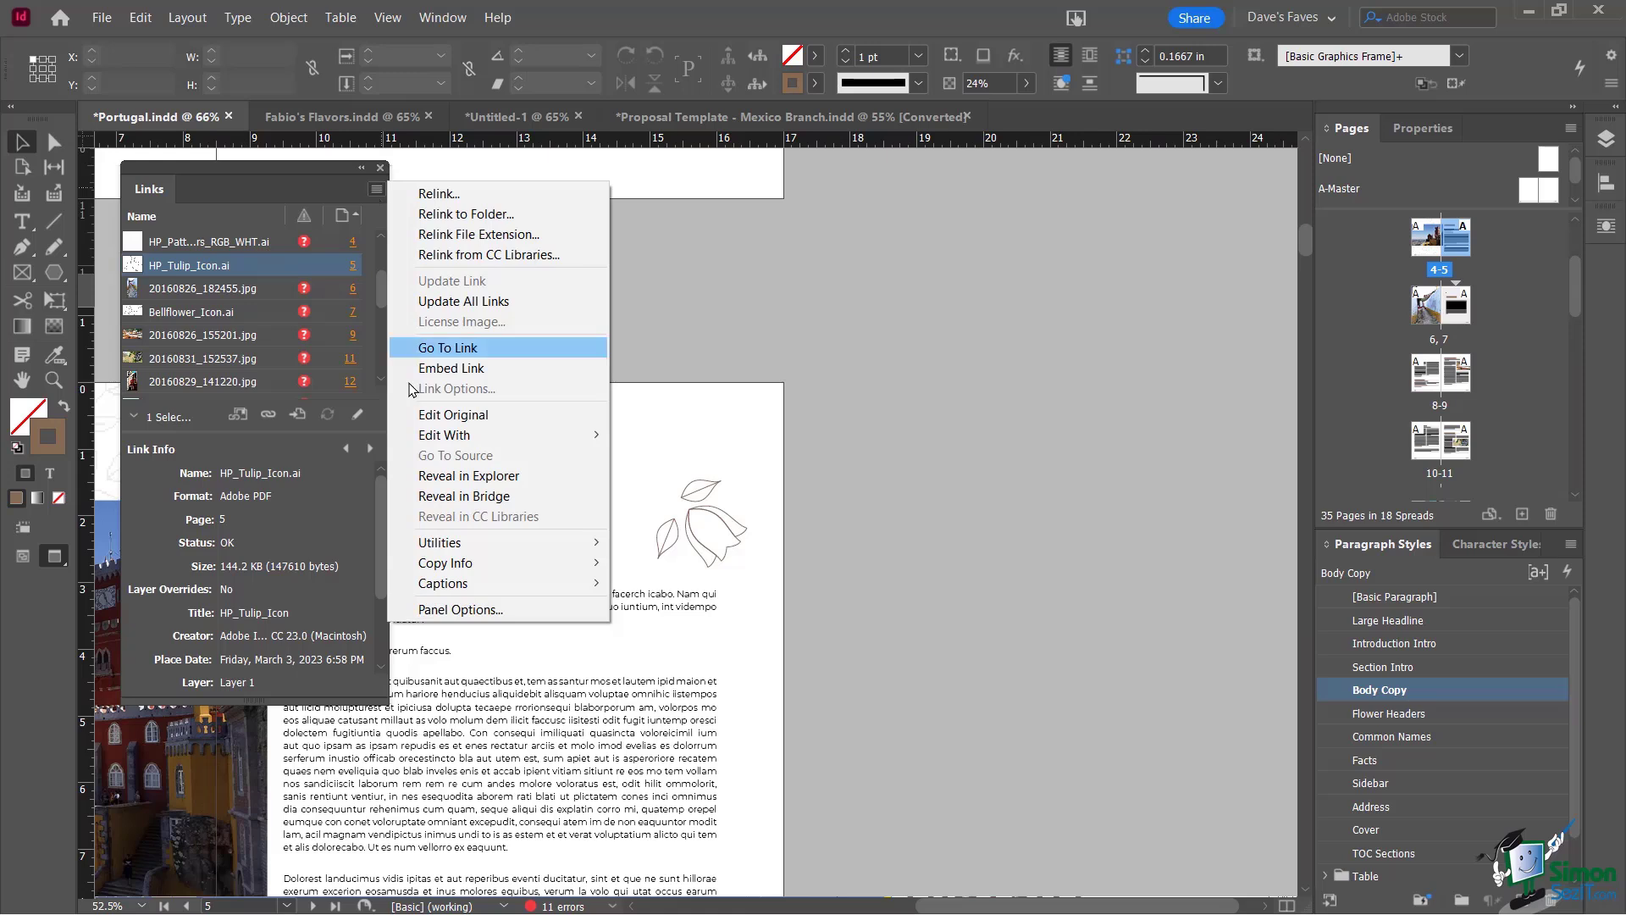
left_click(464, 610)
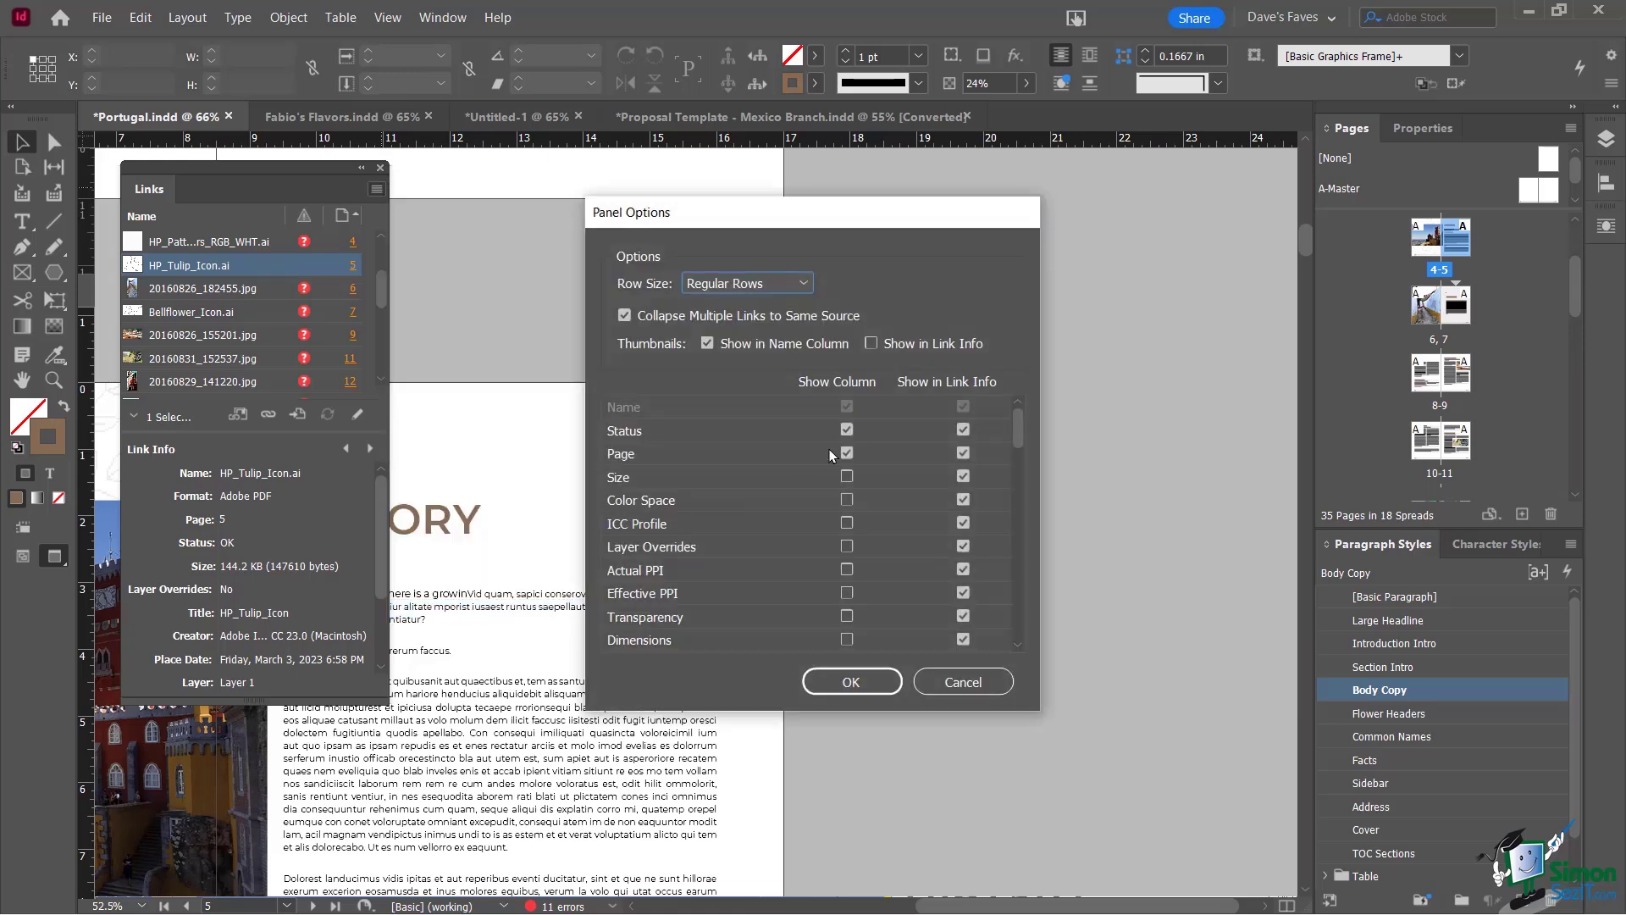
left_click(716, 285)
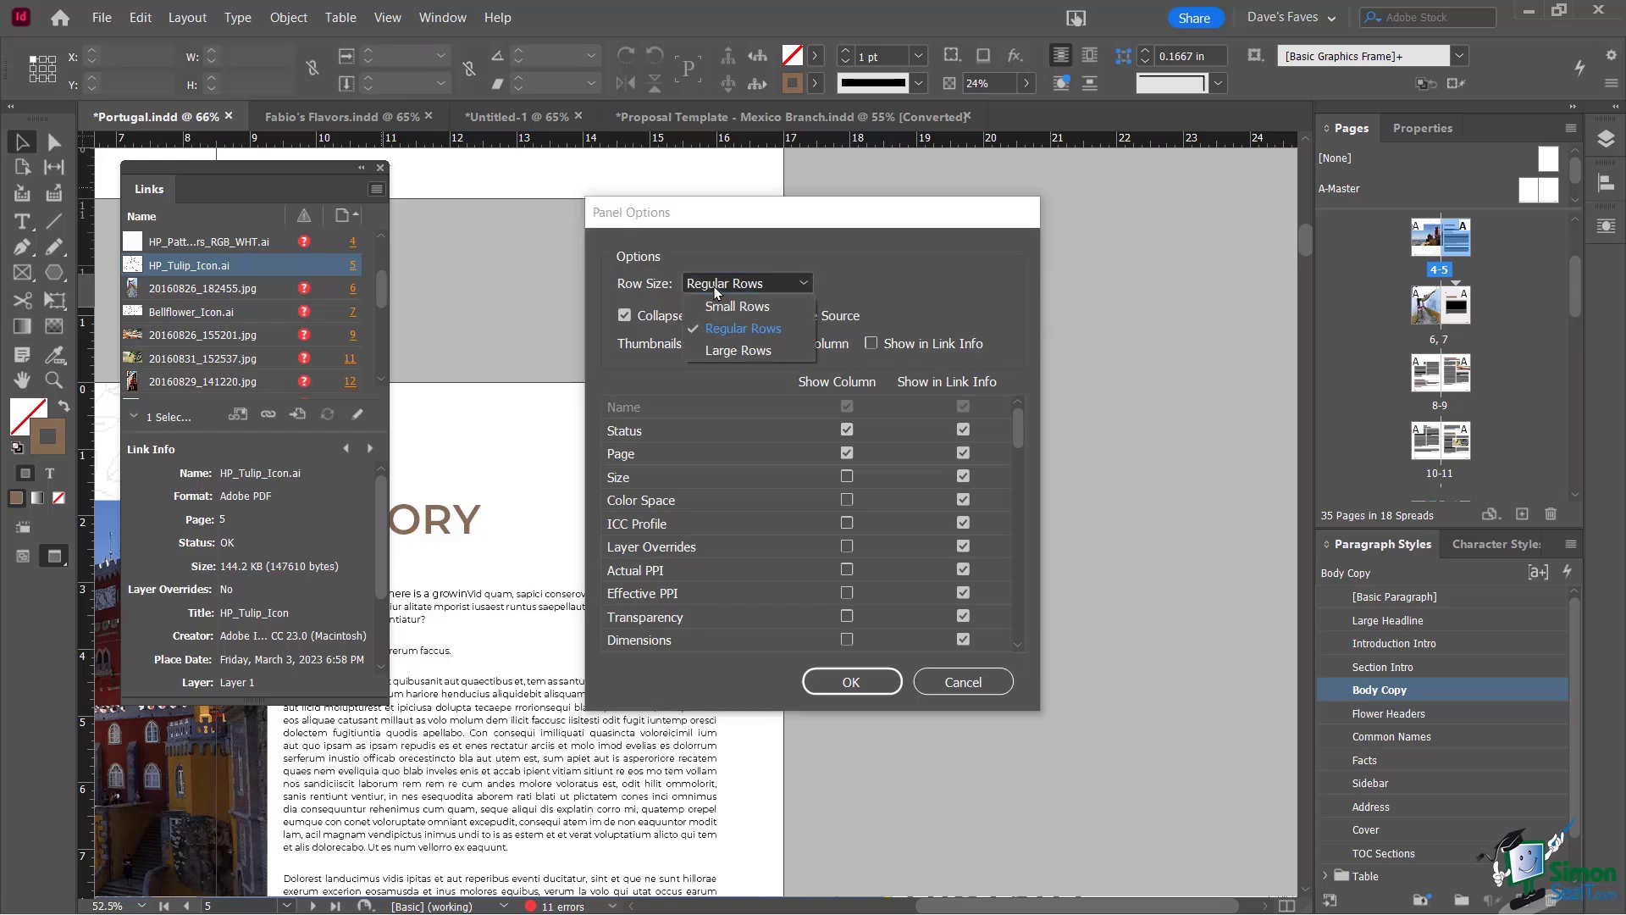
left_click(734, 351)
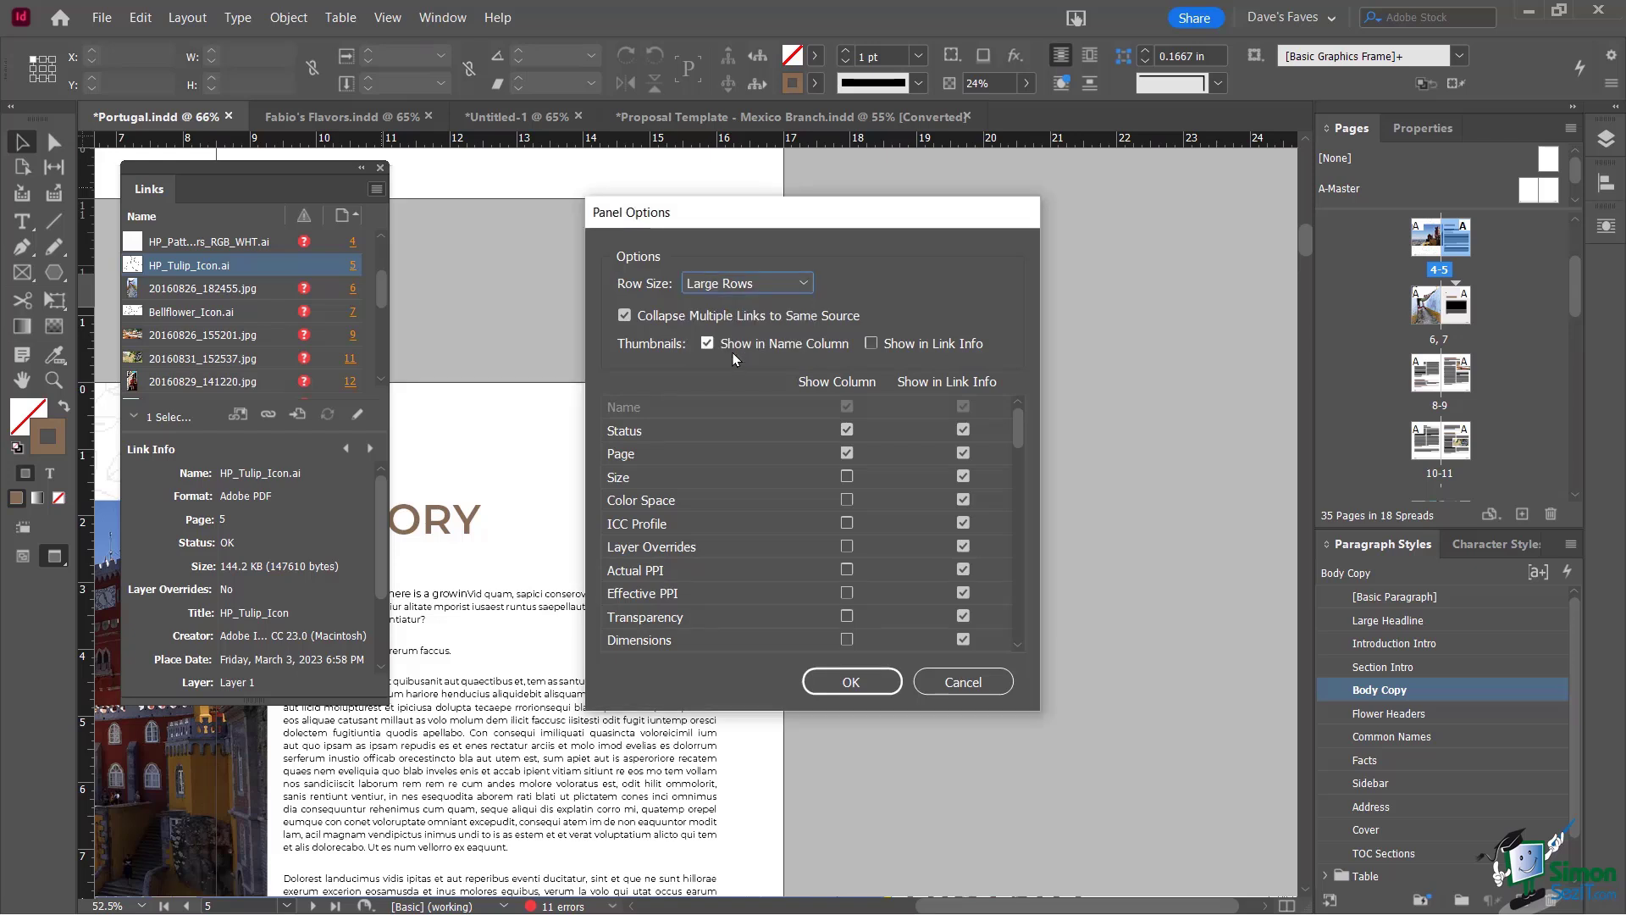
left_click(844, 682)
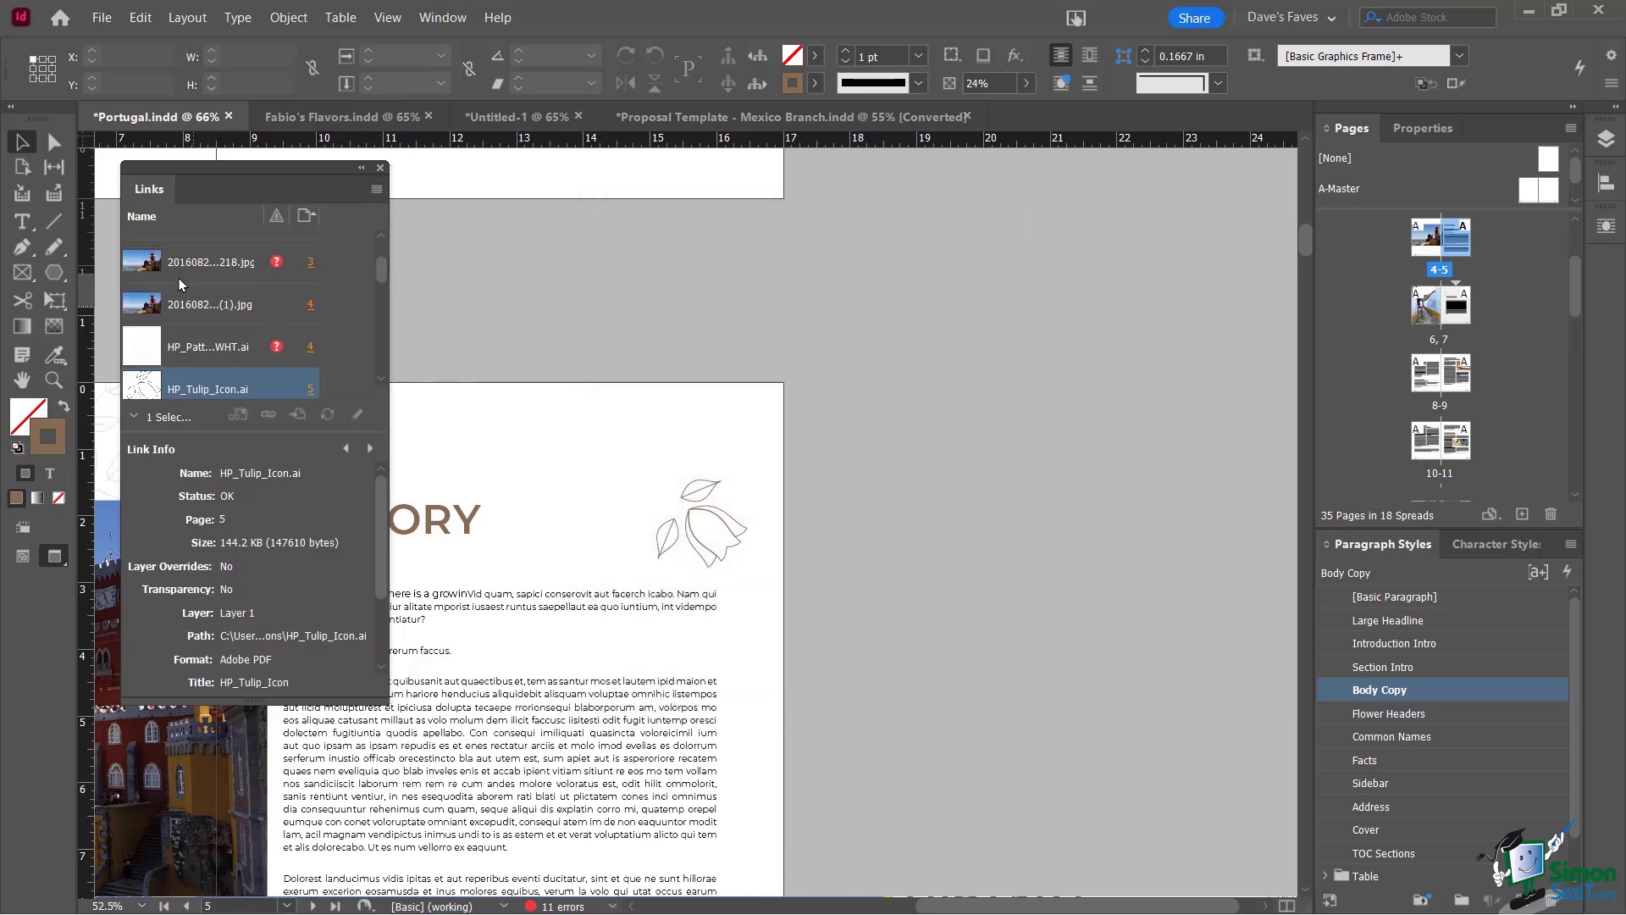
left_click_drag(367, 701, 366, 776)
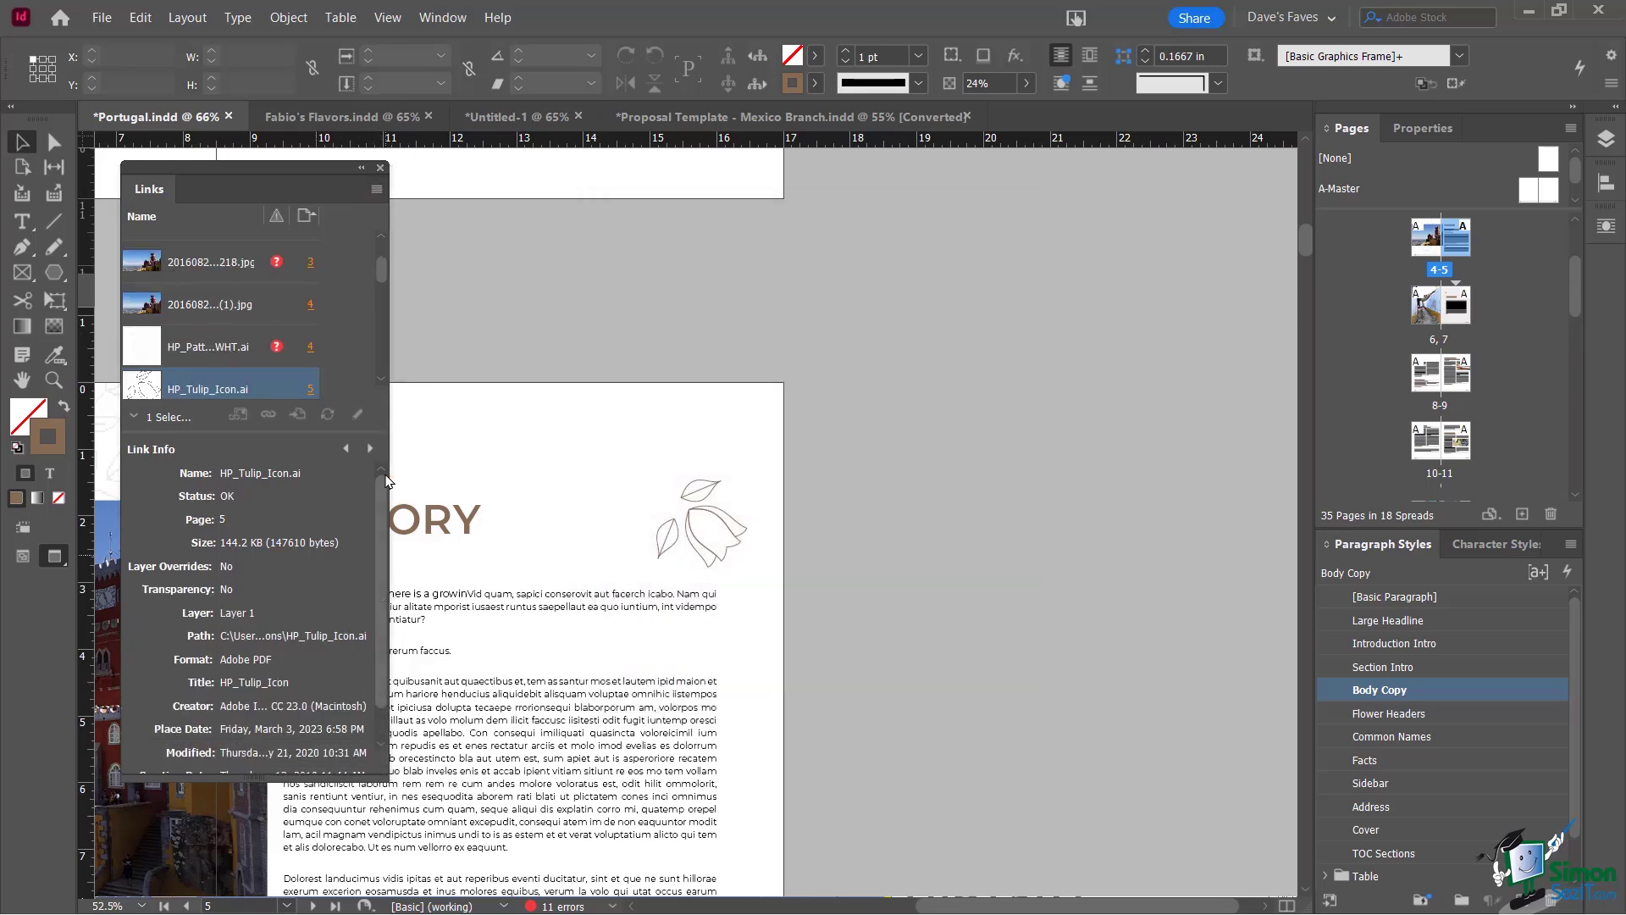
left_click_drag(390, 402, 457, 406)
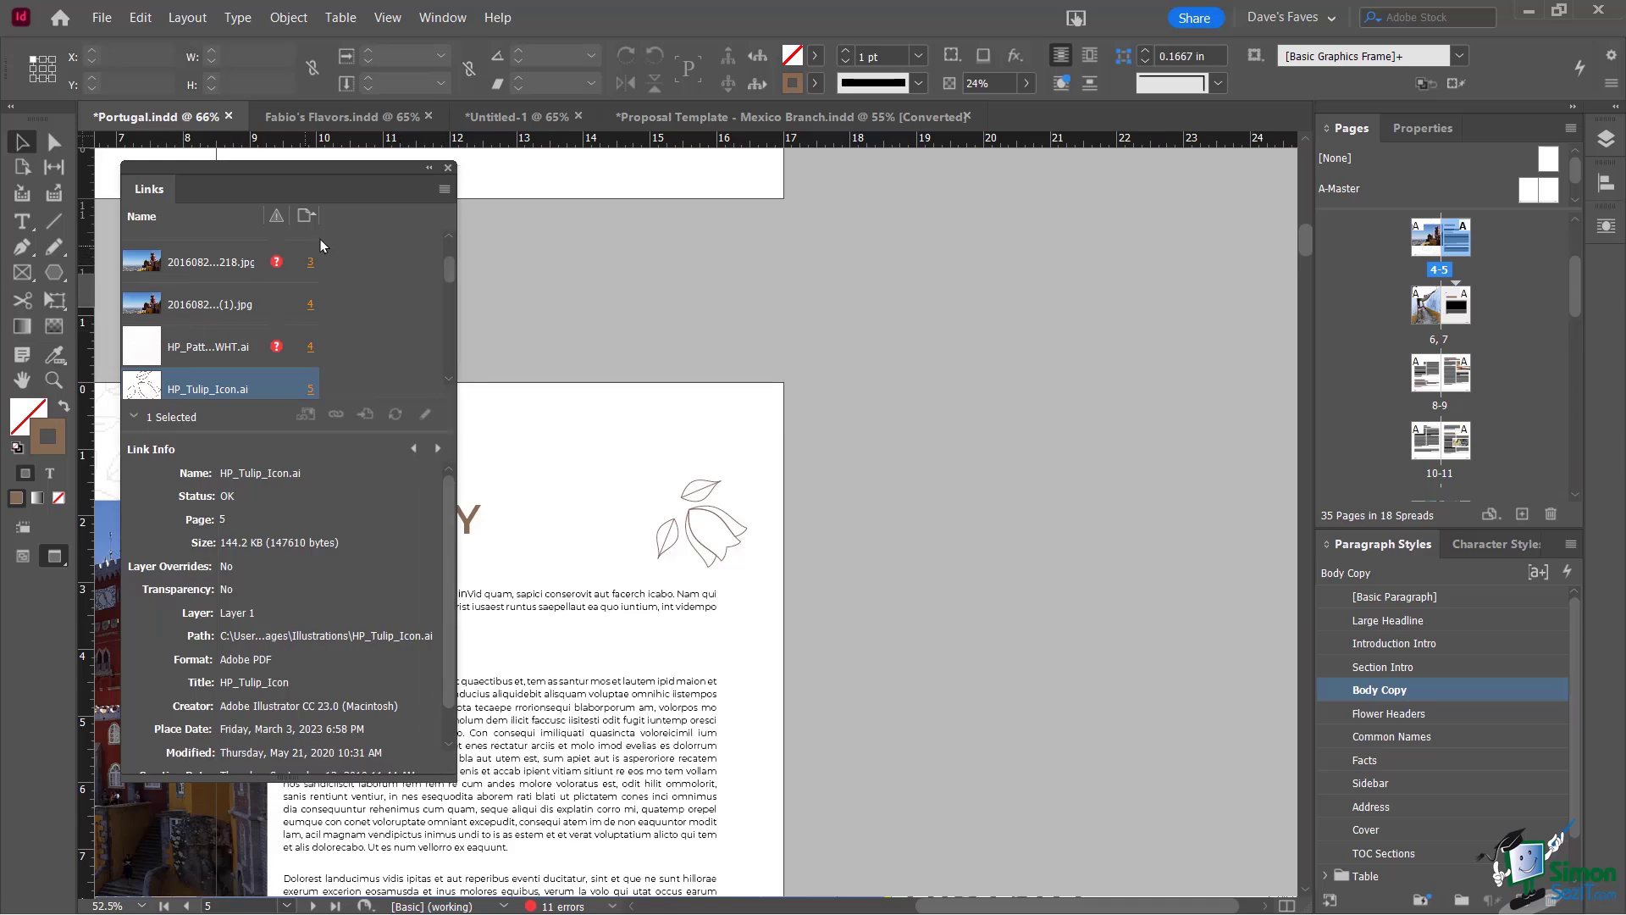
Show thumbnails in the link info as well and add Size and Dimensions columns to the links list
left_click(440, 190)
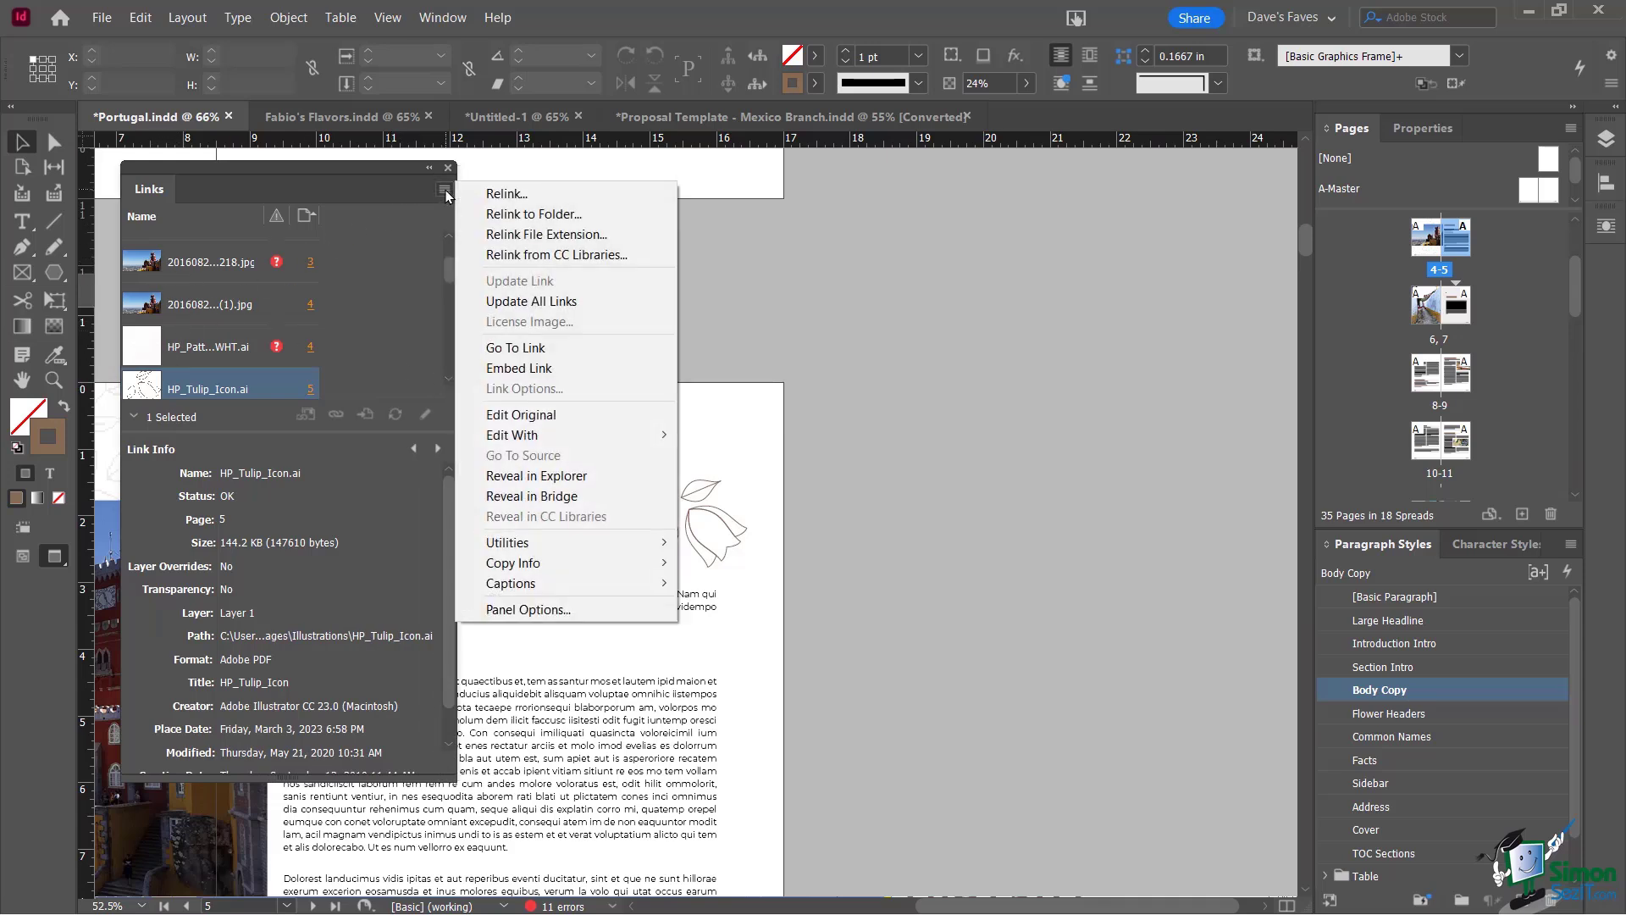
left_click(550, 608)
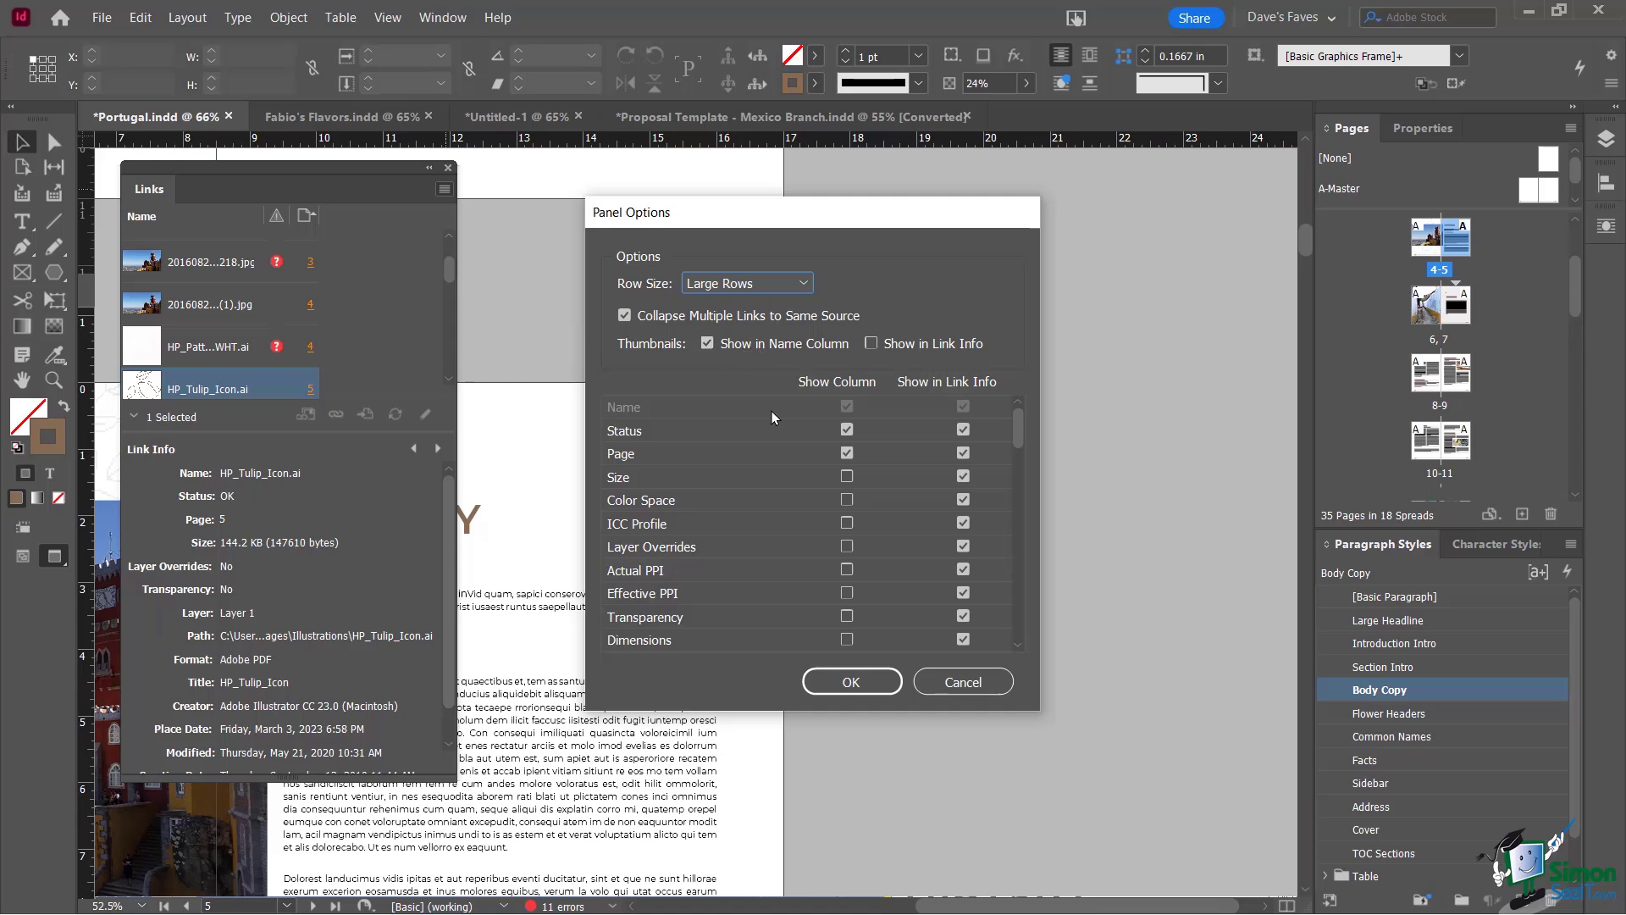
left_click(708, 344)
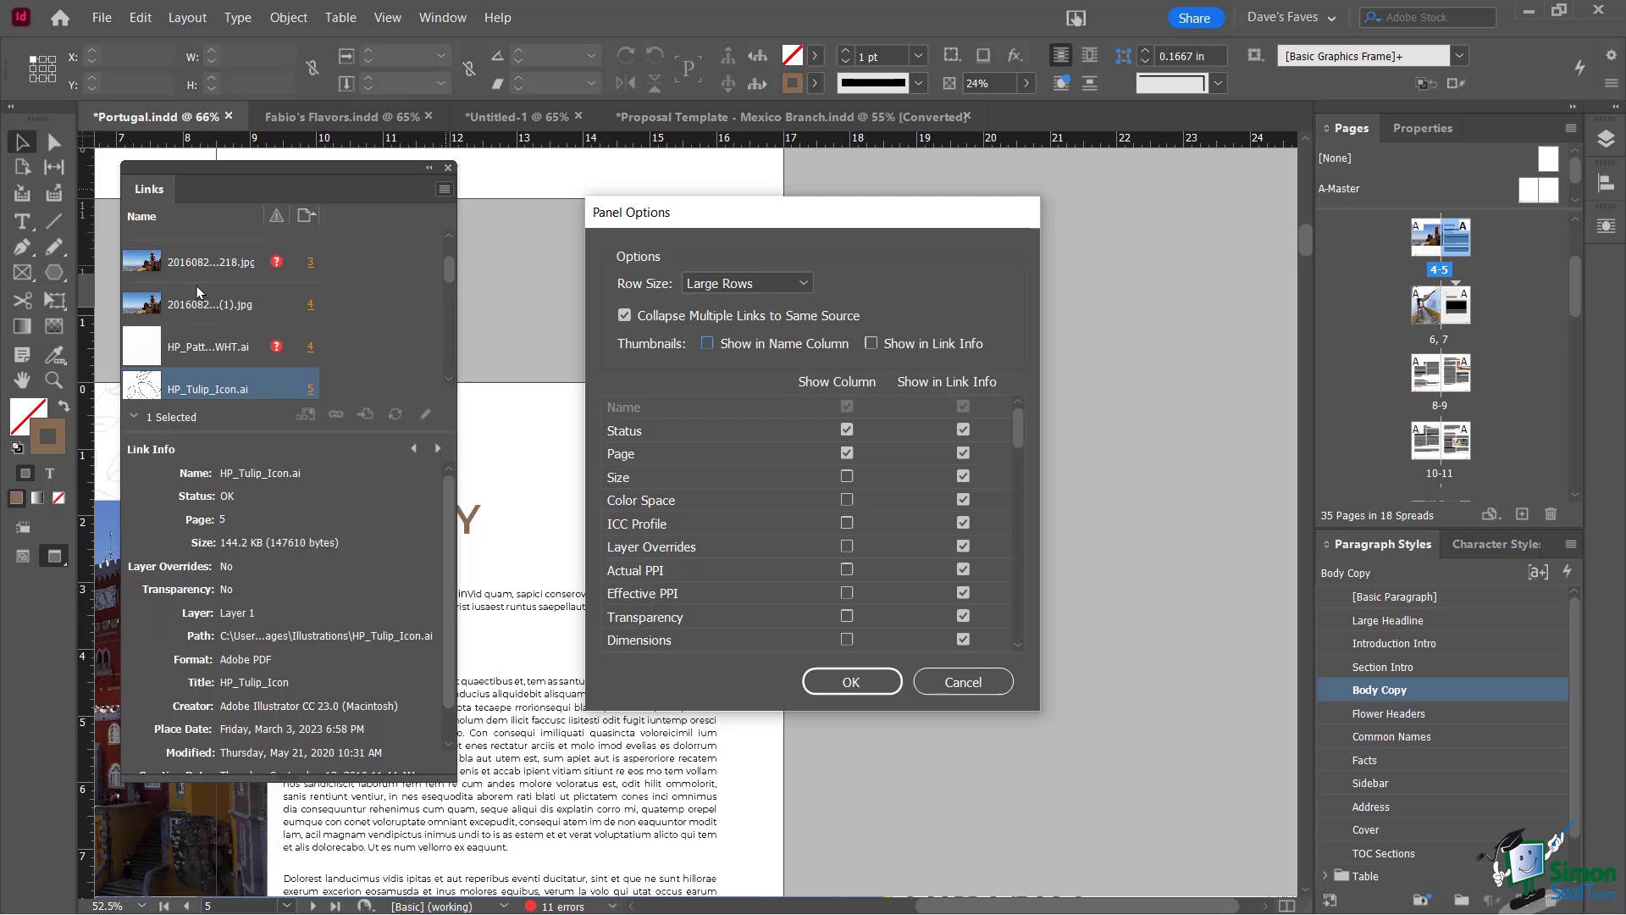
left_click(707, 344)
left_click(870, 343)
left_click(846, 475)
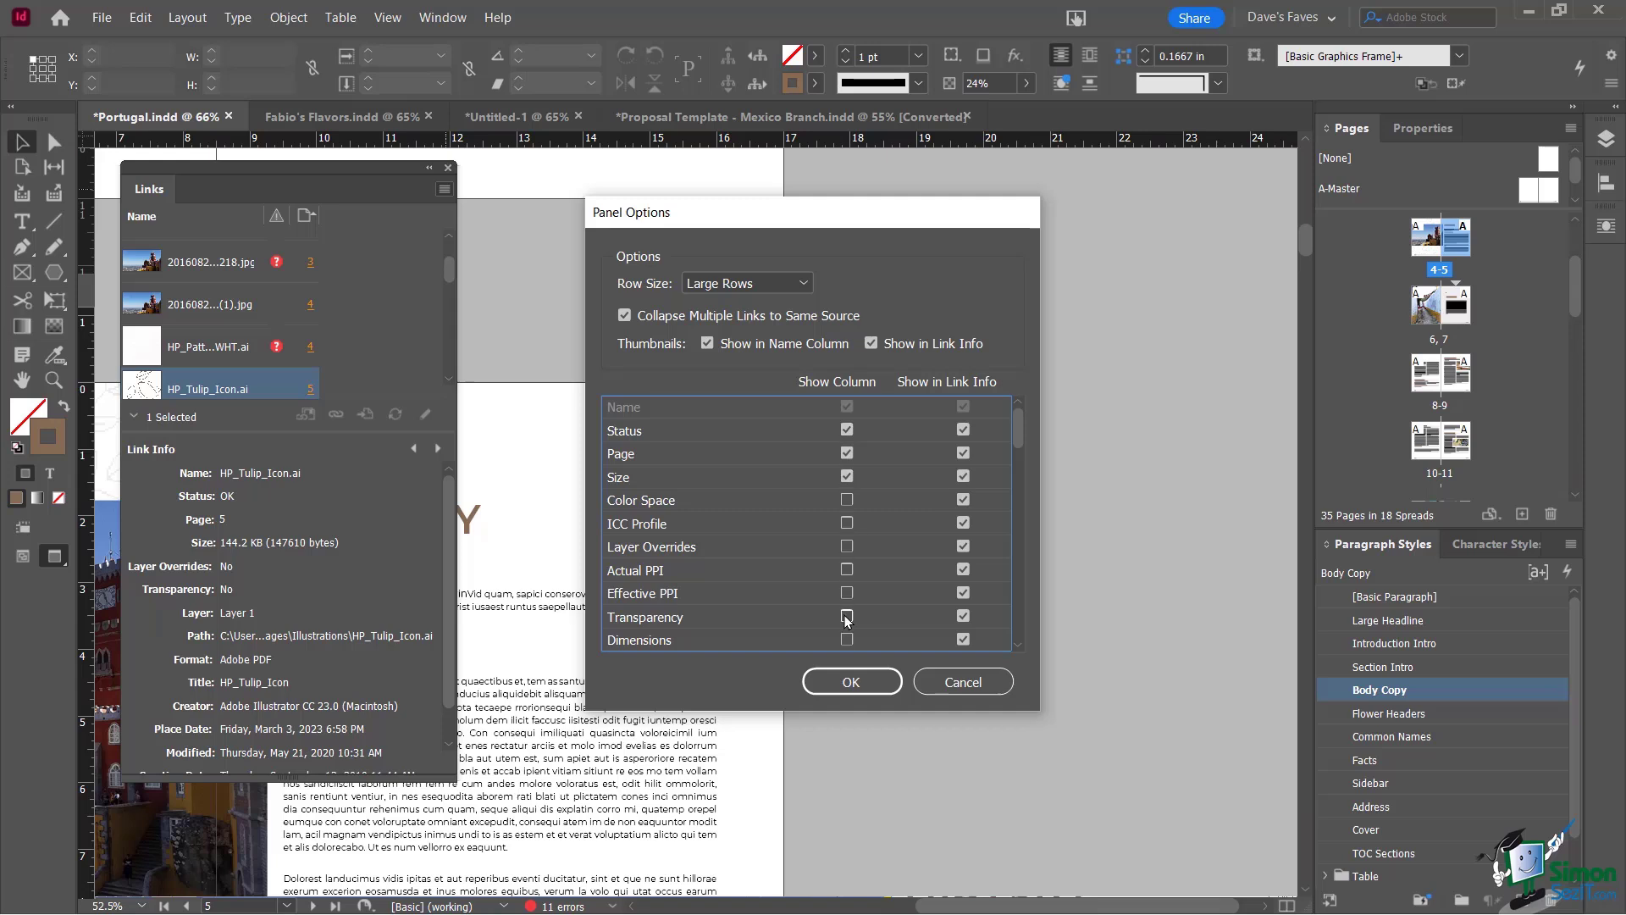
left_click_drag(1018, 421, 1018, 361)
left_click_drag(907, 213, 926, 169)
mouse_move(1040, 393)
left_mouse_down()
mouse_move(1037, 499)
mouse_move(1038, 373)
left_mouse_up()
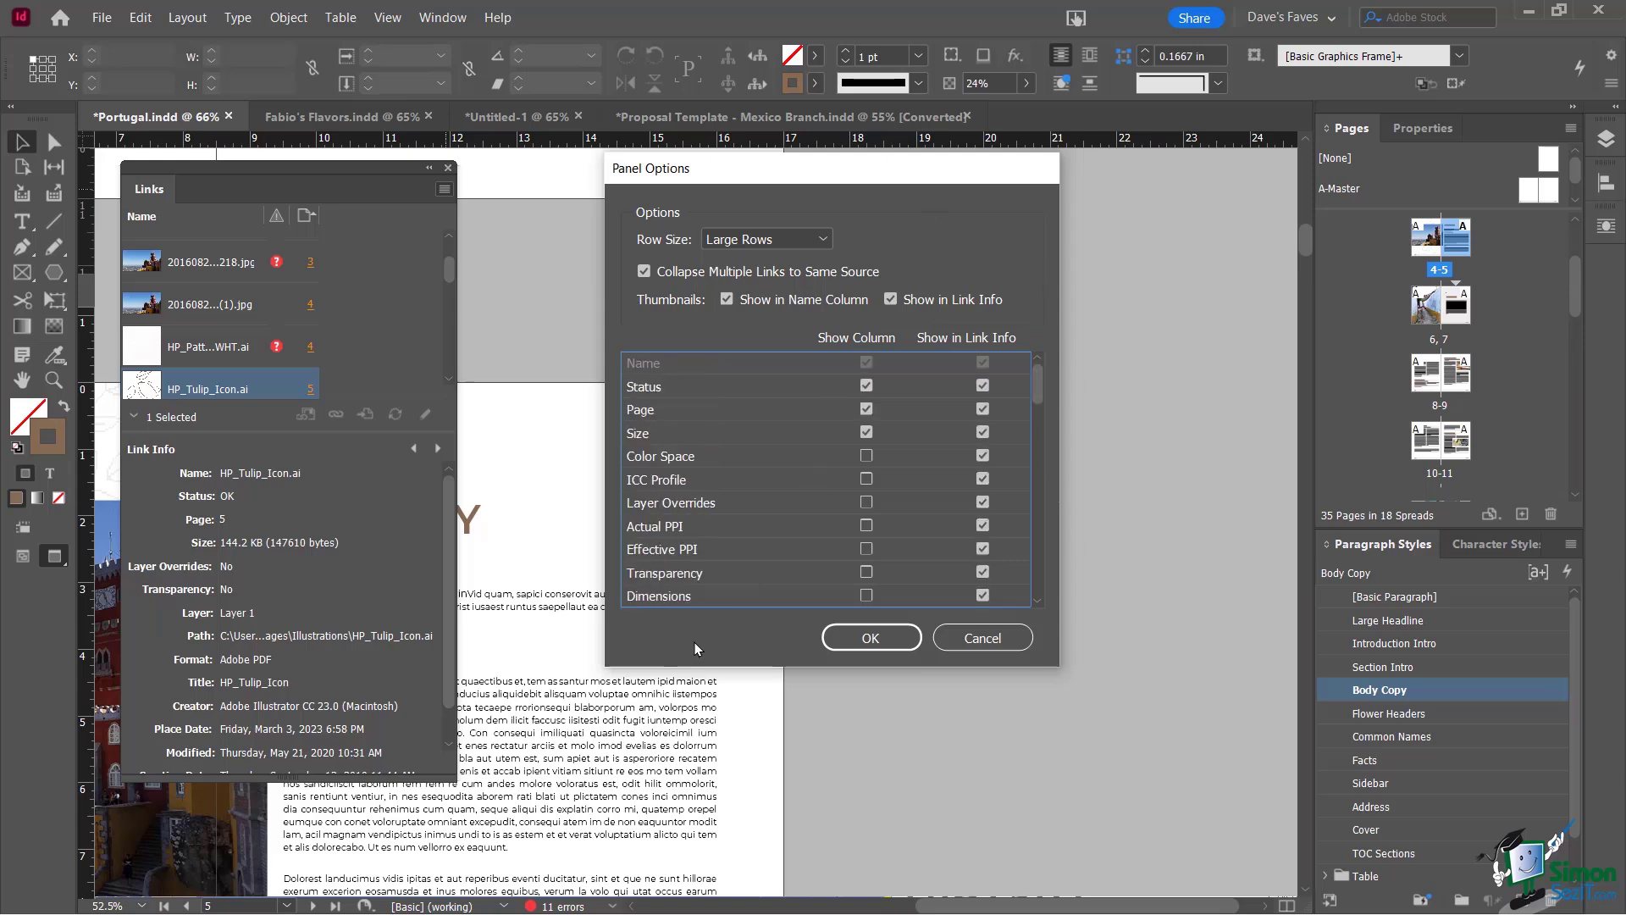
left_click(866, 596)
left_click(870, 637)
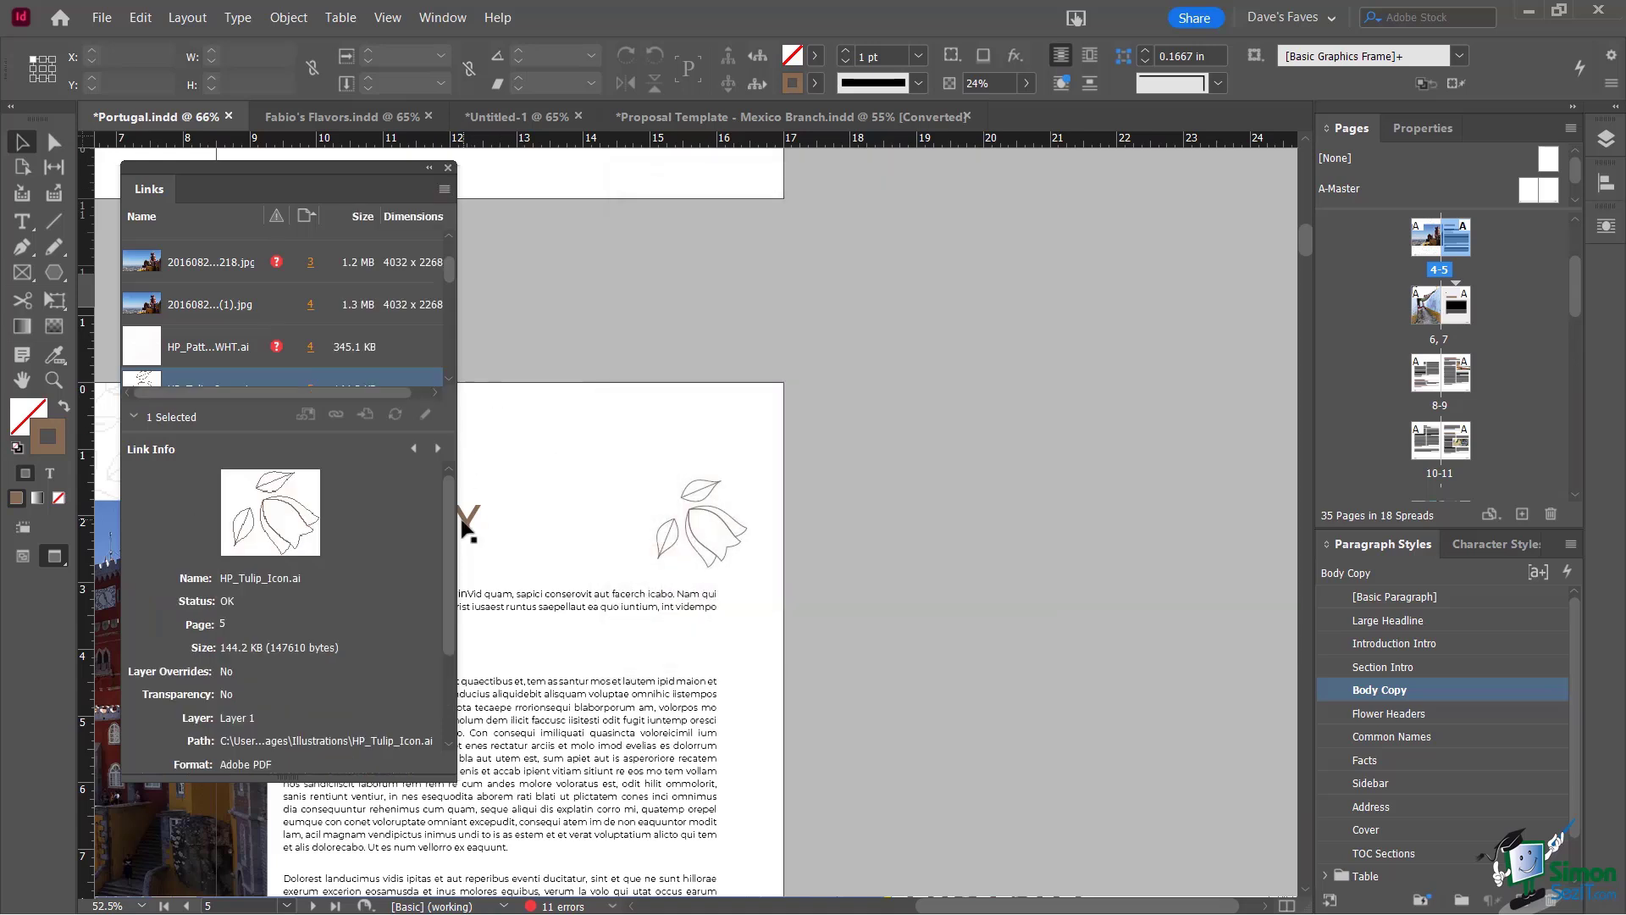
Widen the links list so every column fits, and dock it as an icon with the collapsed panels
left_click_drag(605, 389, 641, 390)
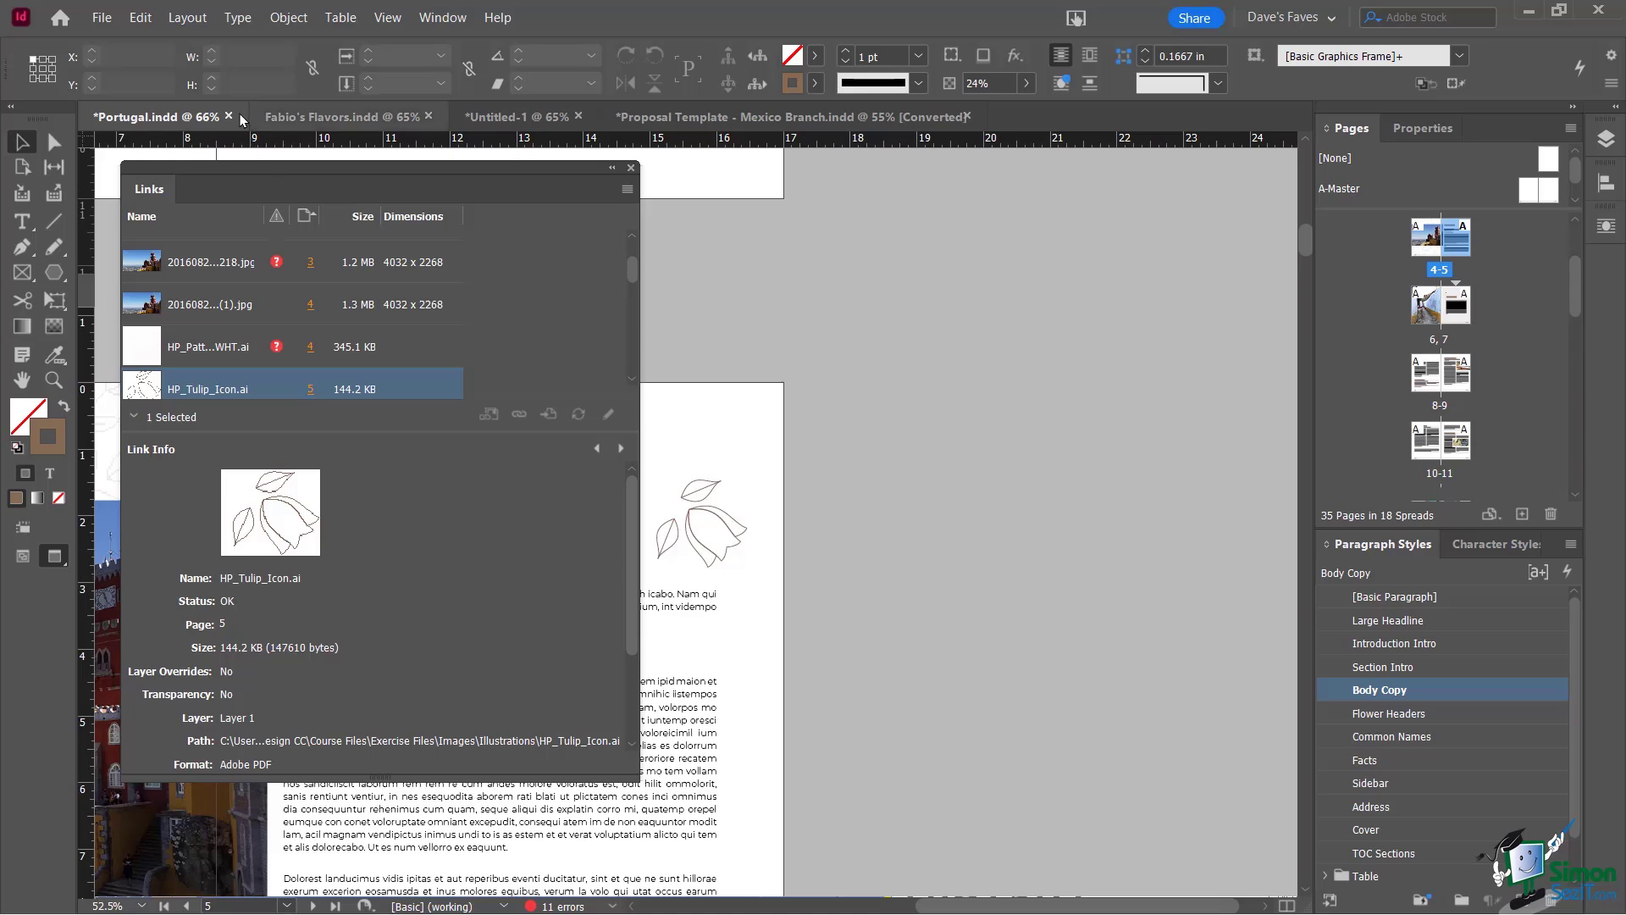
left_click_drag(214, 186, 1609, 214)
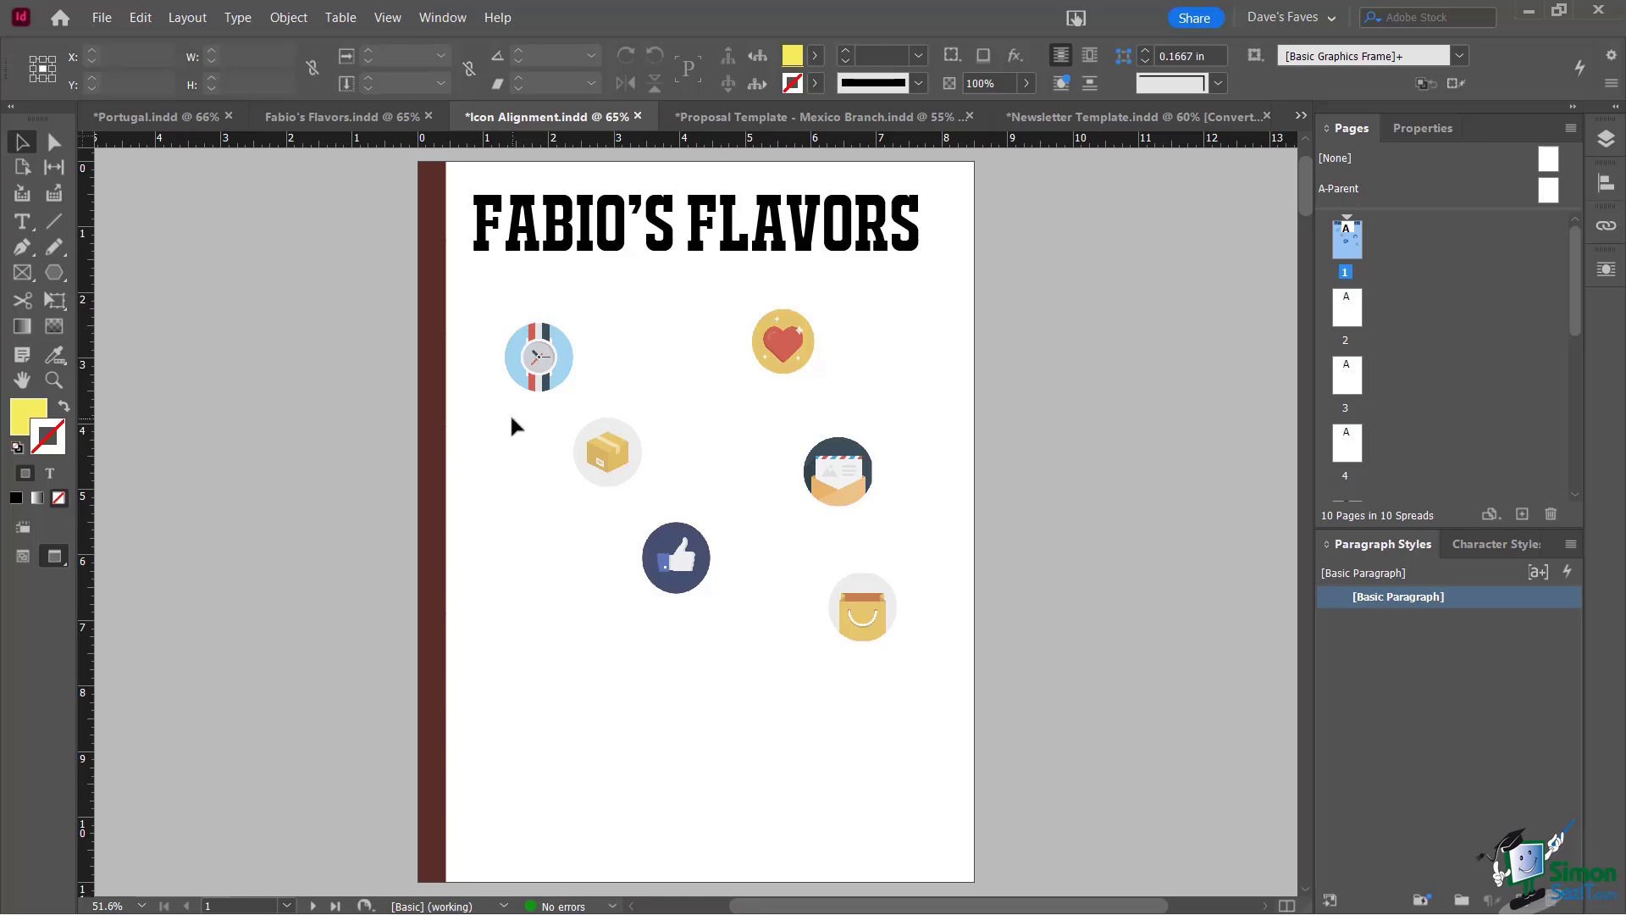
Select the watch and heart icons together on page 1 of the Icon Alignment document
left_click(539, 345)
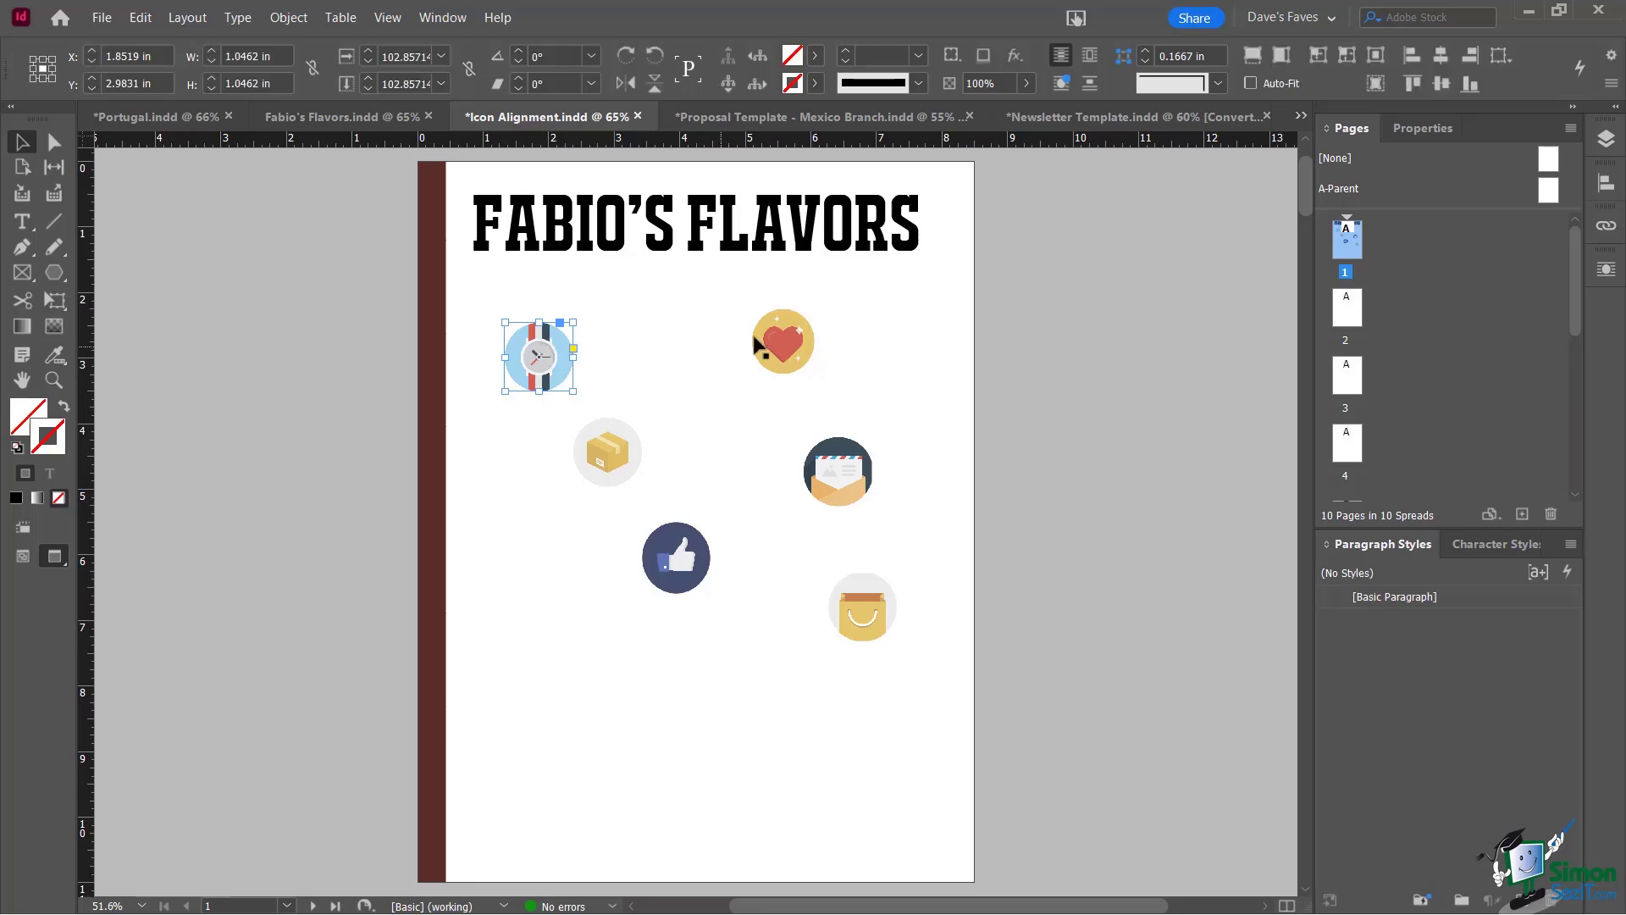
left_click(778, 332, "shift")
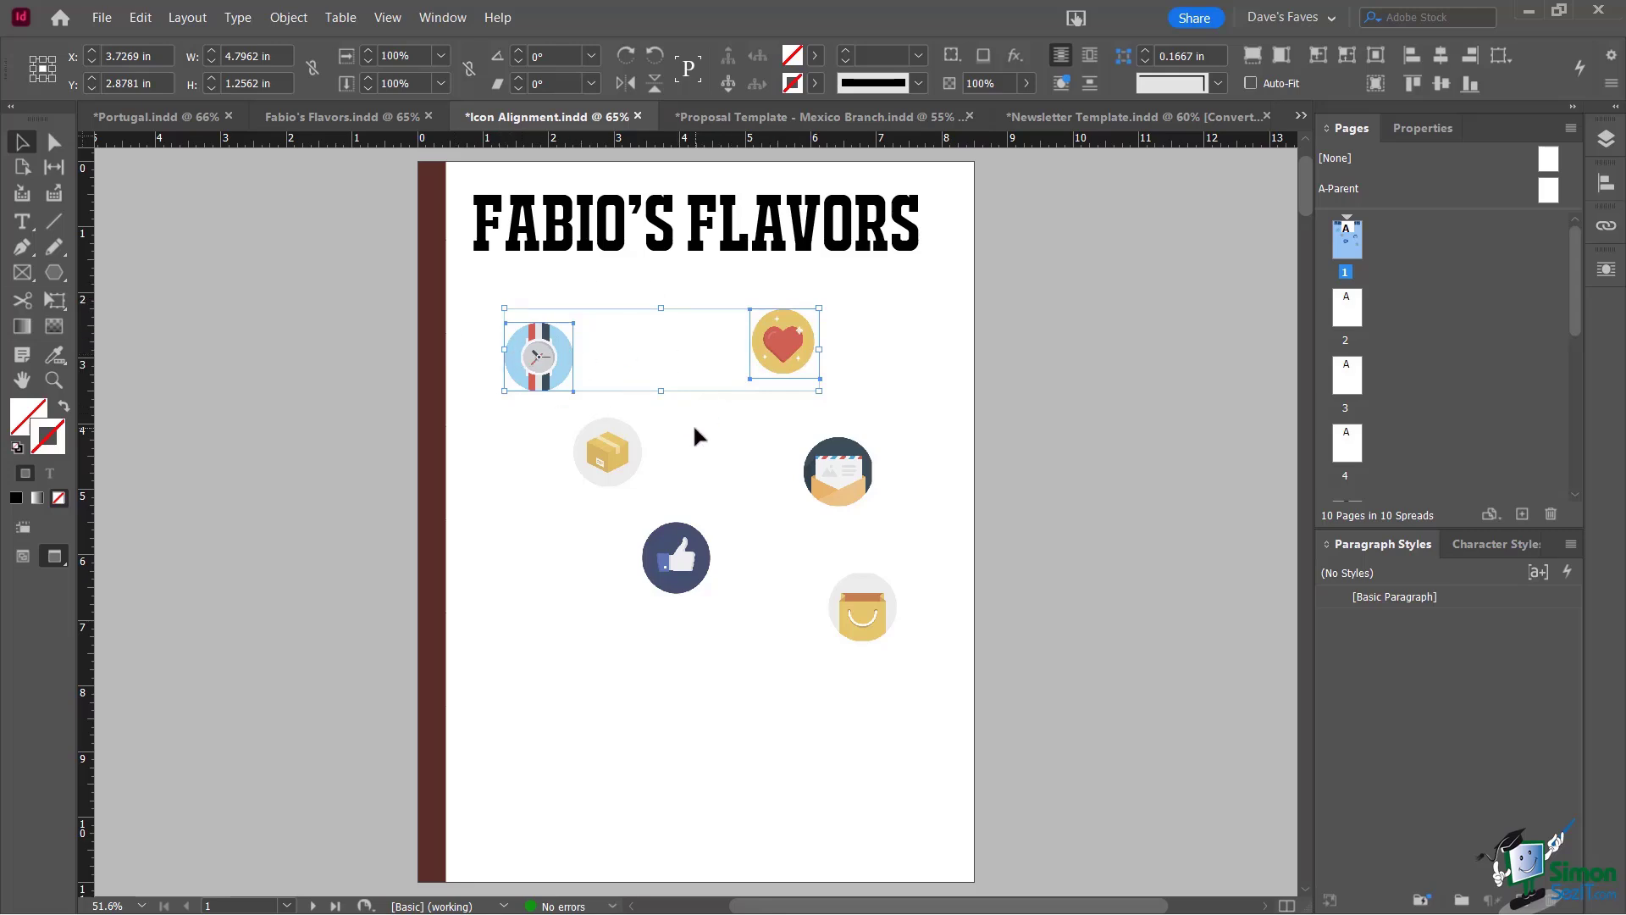
key("ctrl+2")
mouse_move(1395, 34)
left_mouse_down()
mouse_move(1410, 76)
mouse_move(1491, 100)
left_mouse_up()
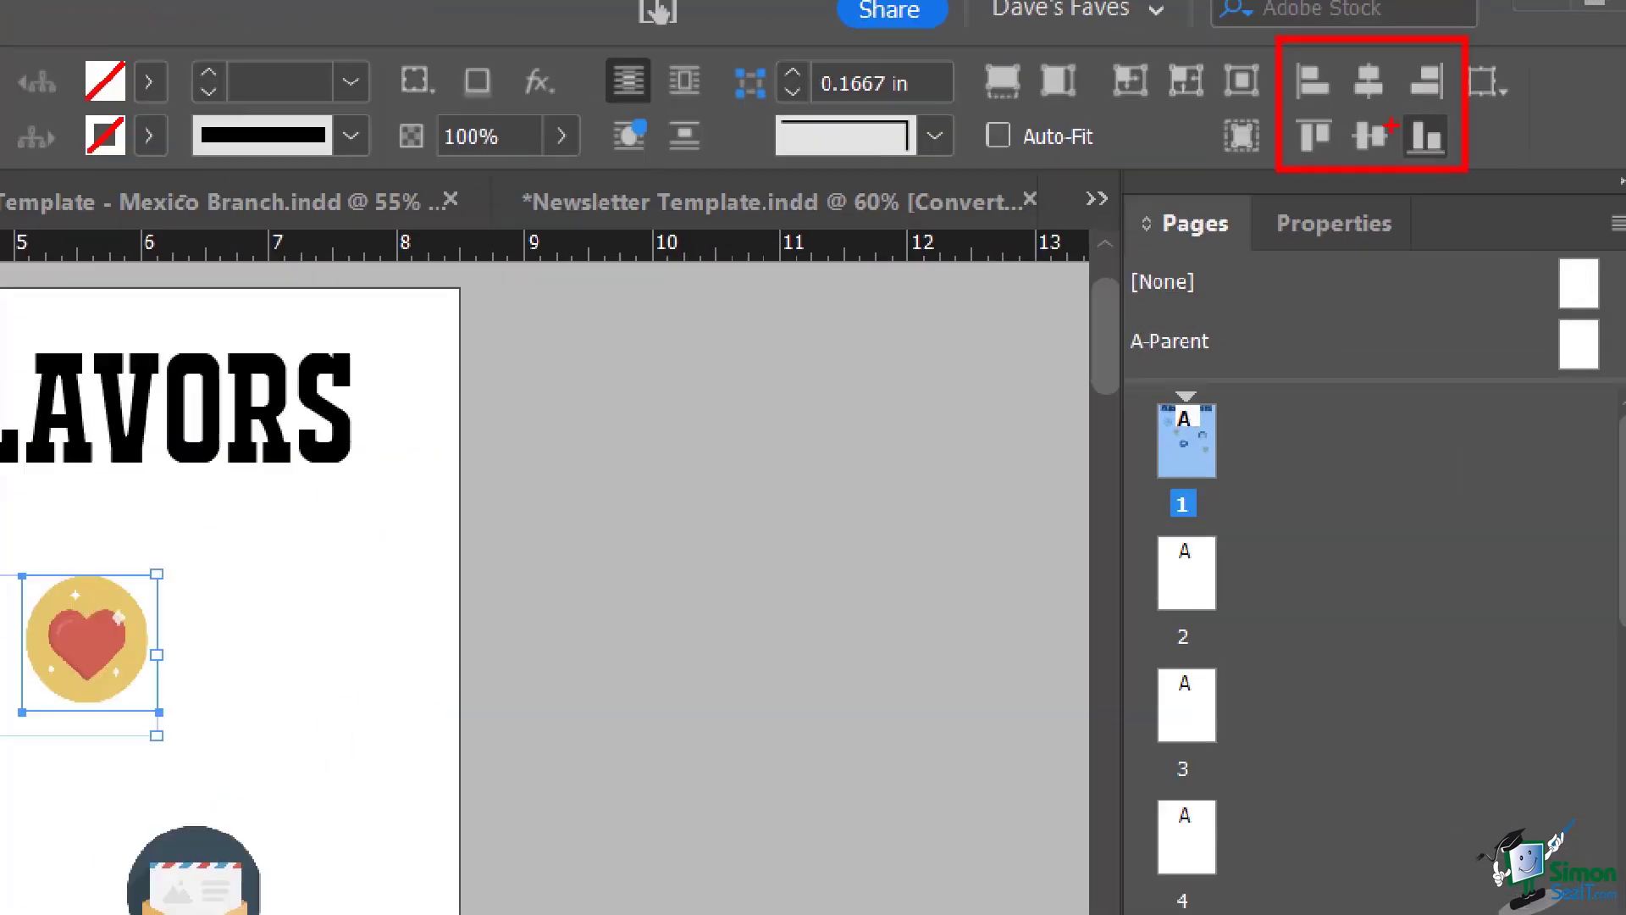
key("Escape")
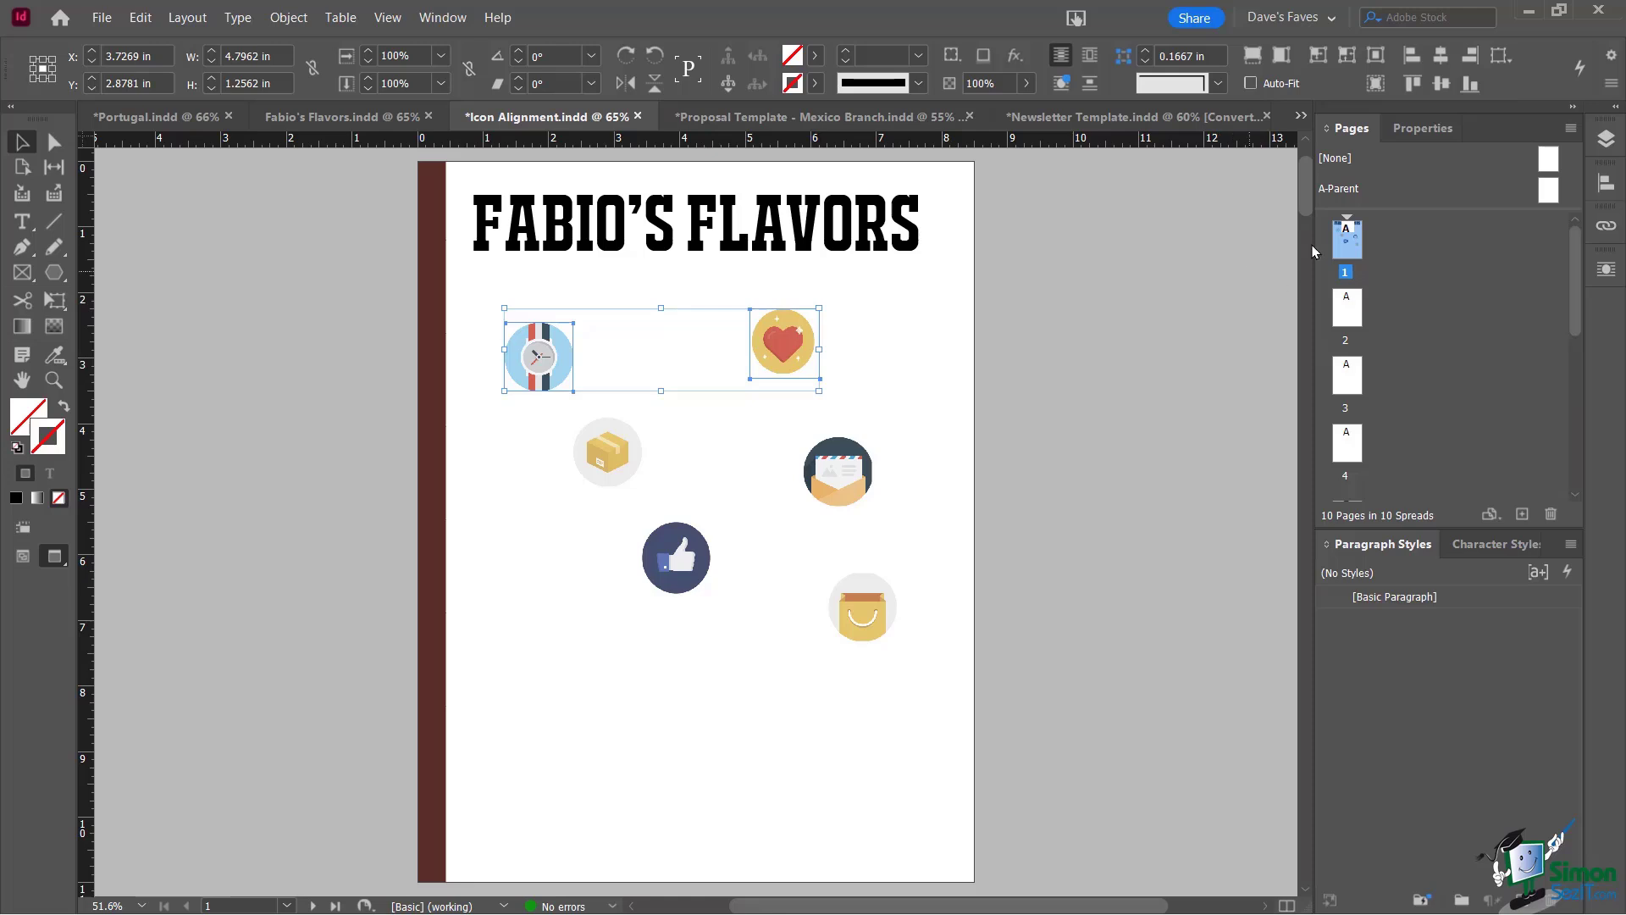
Show the full Align options, float them beside the page, and check where Align is listed under Object & Layout
left_click(1607, 182)
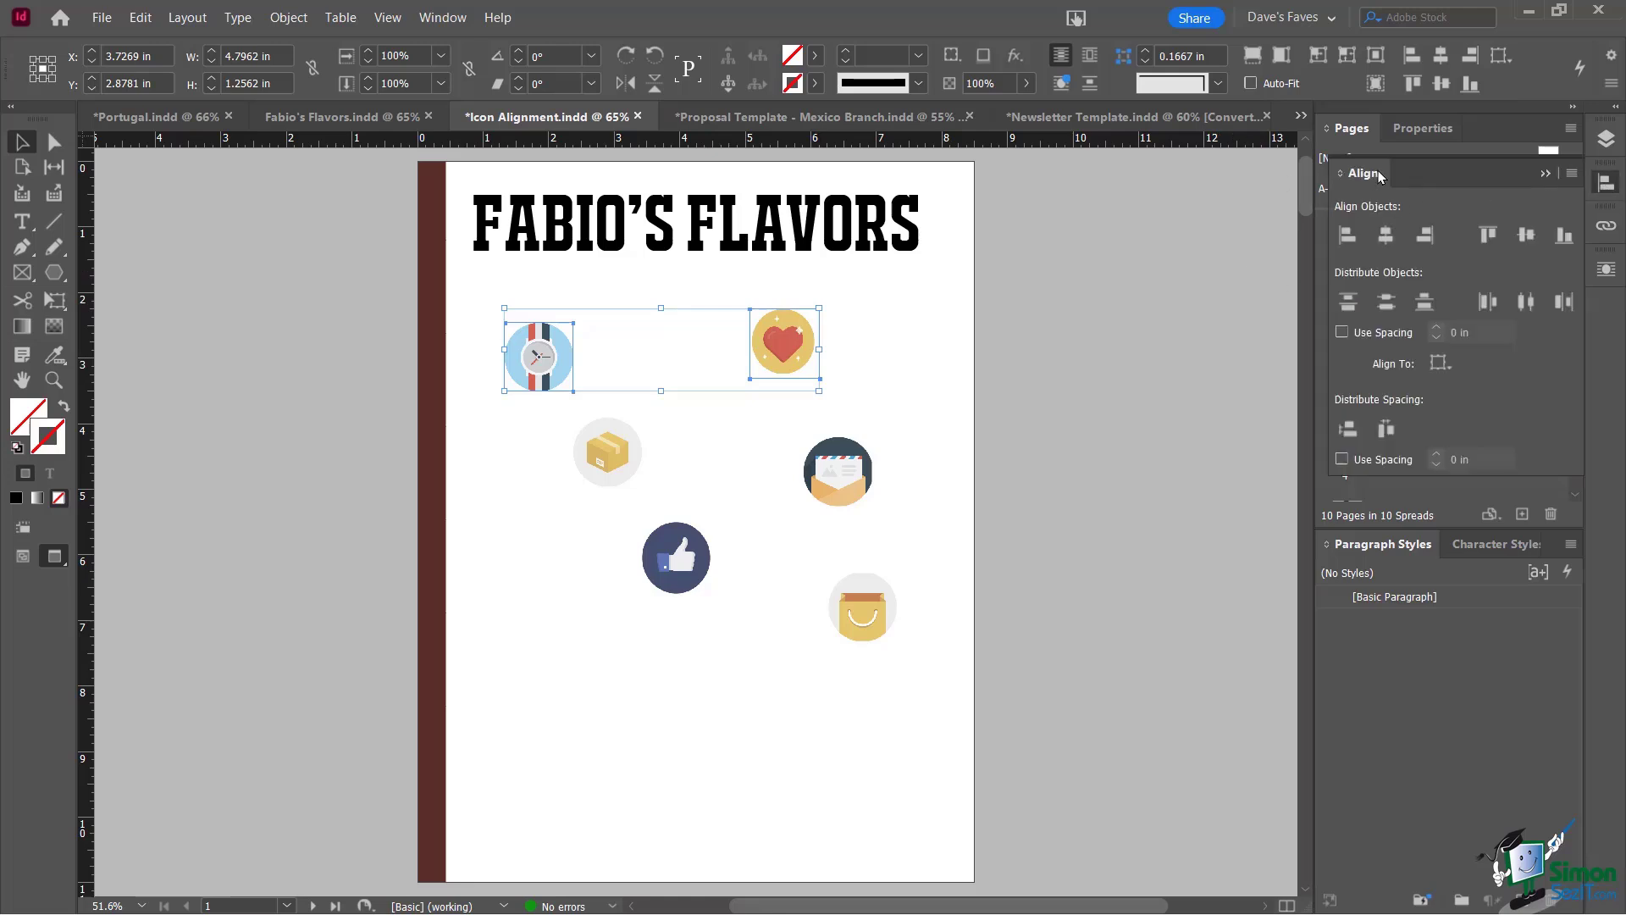
left_click_drag(1380, 178, 1030, 266)
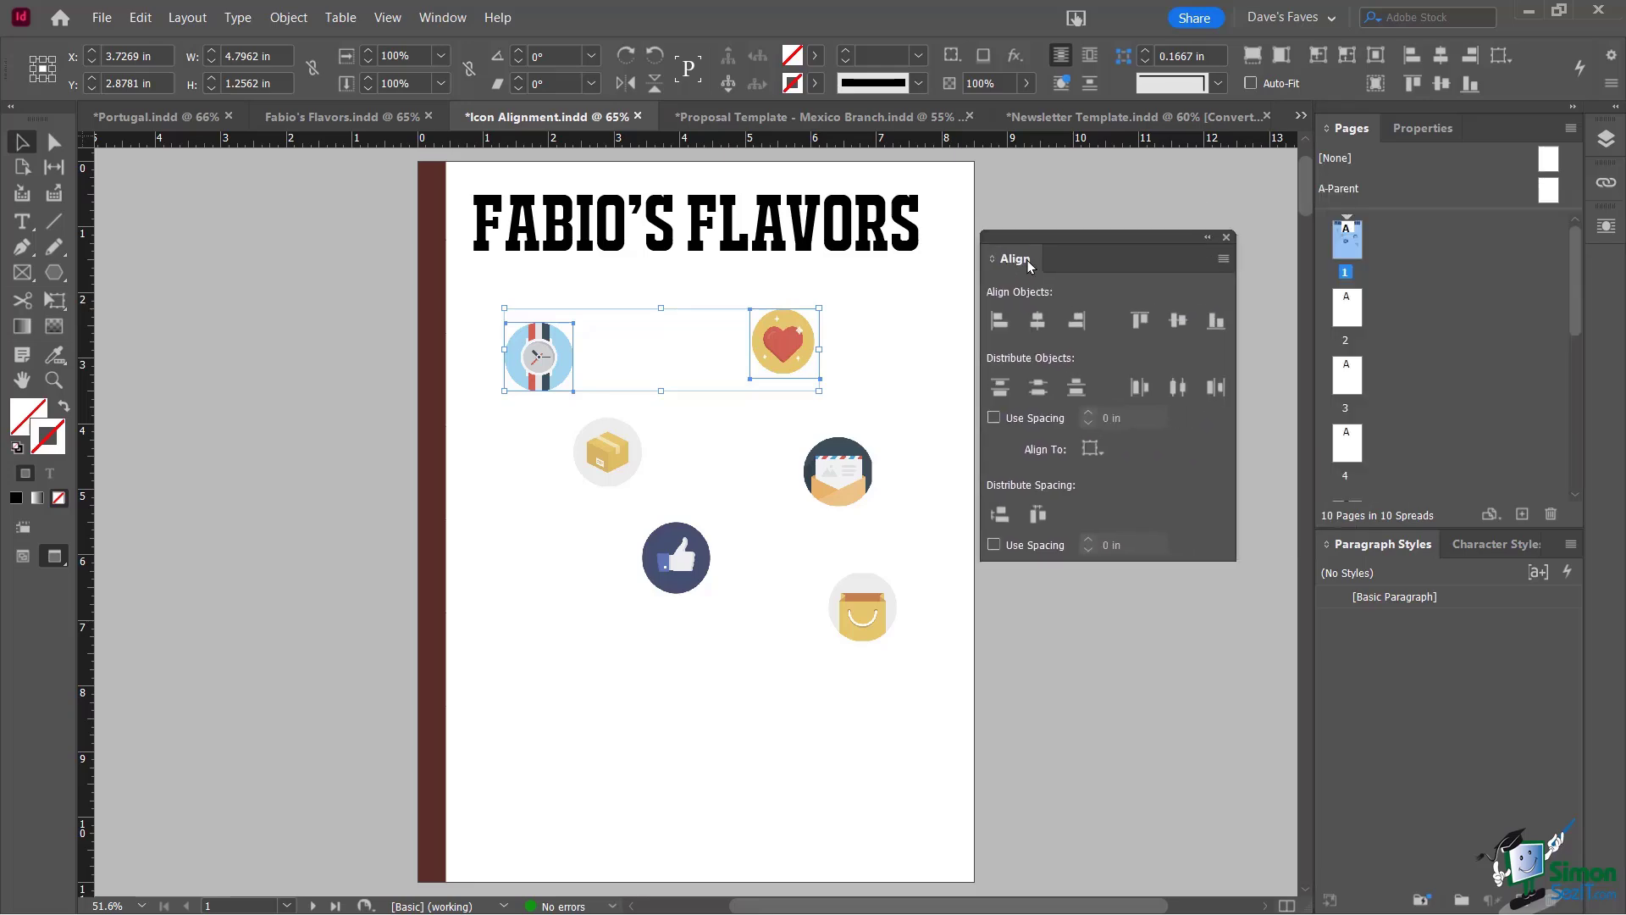
left_click(444, 20)
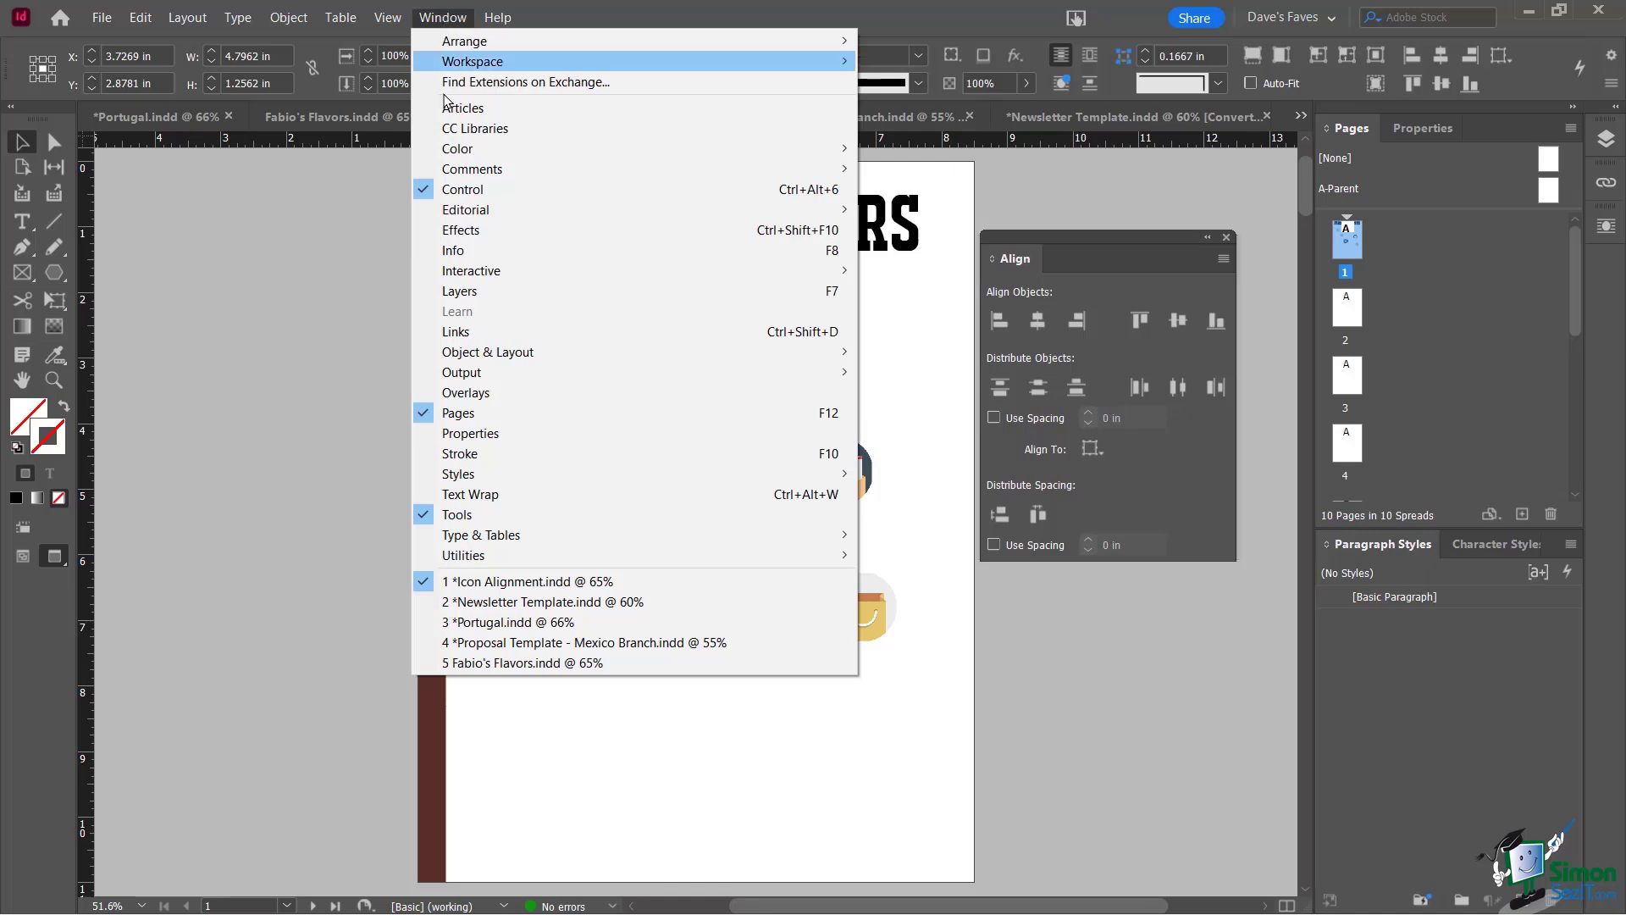
mouse_move(503, 361)
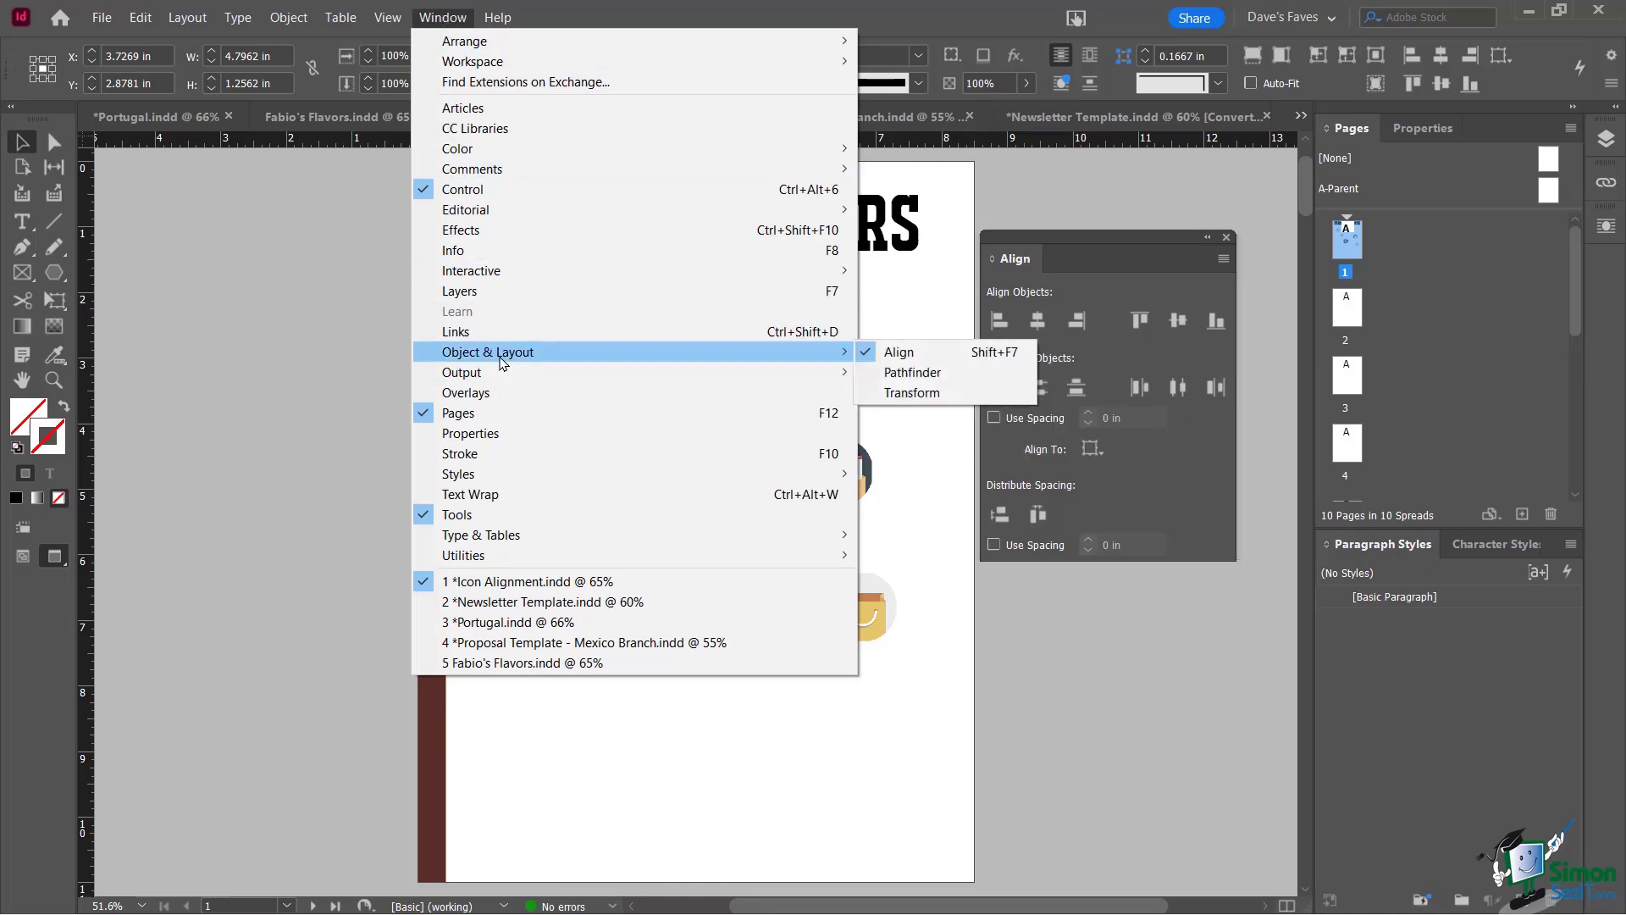
Align the watch and heart icons by their top edges and check which Align To choices are available
left_click(978, 37)
left_click_drag(1072, 235, 1028, 242)
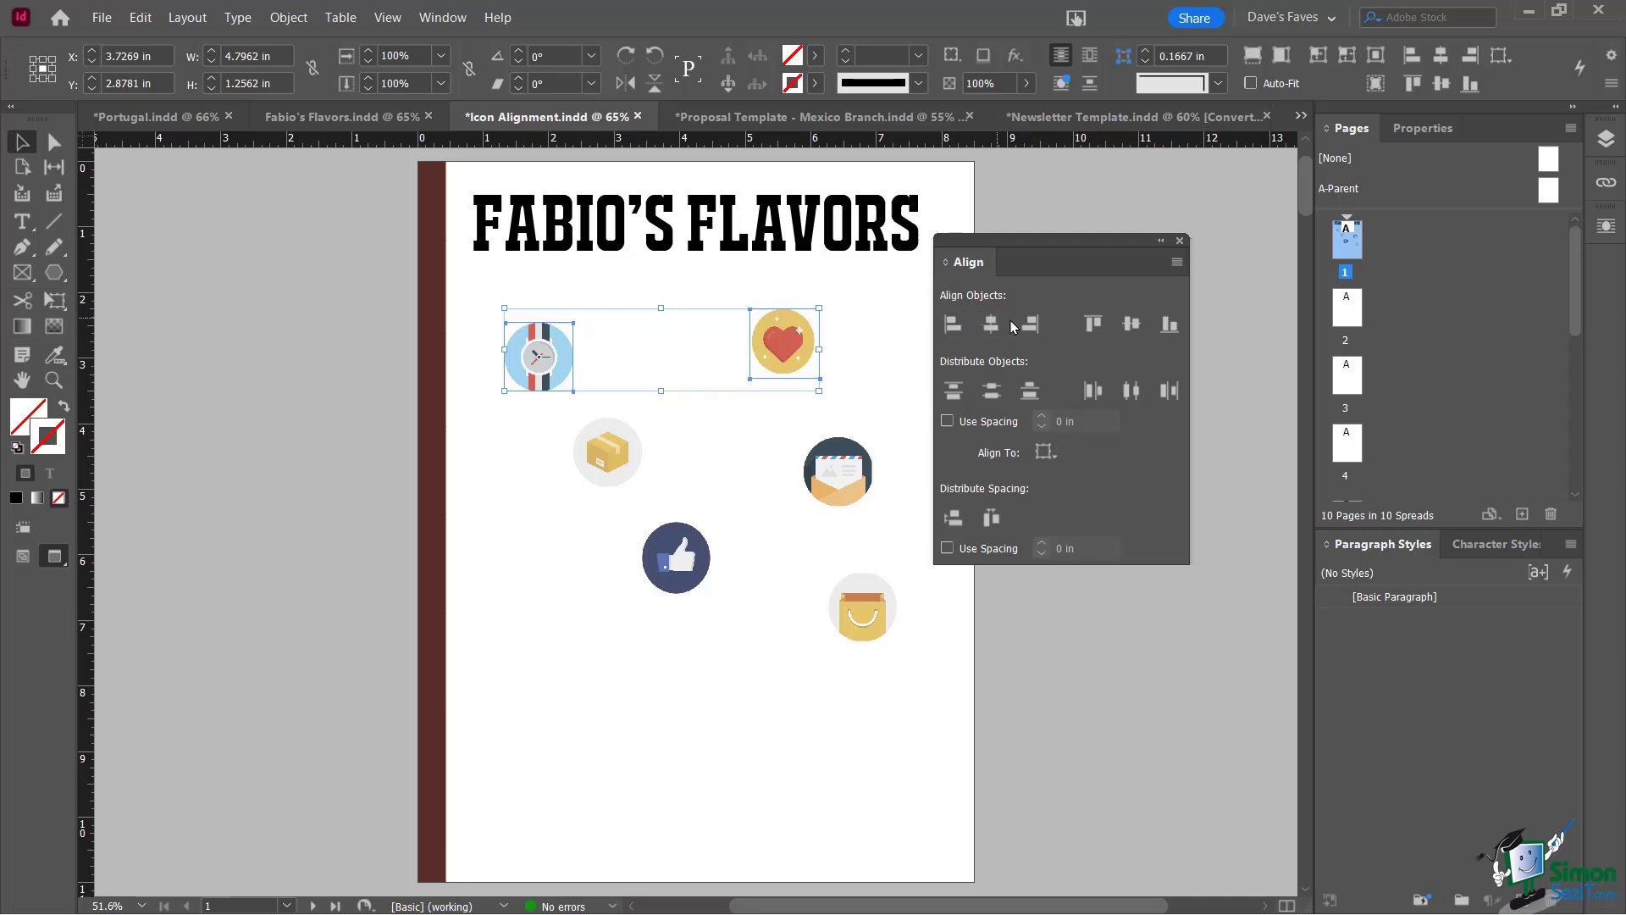
left_click(1091, 324)
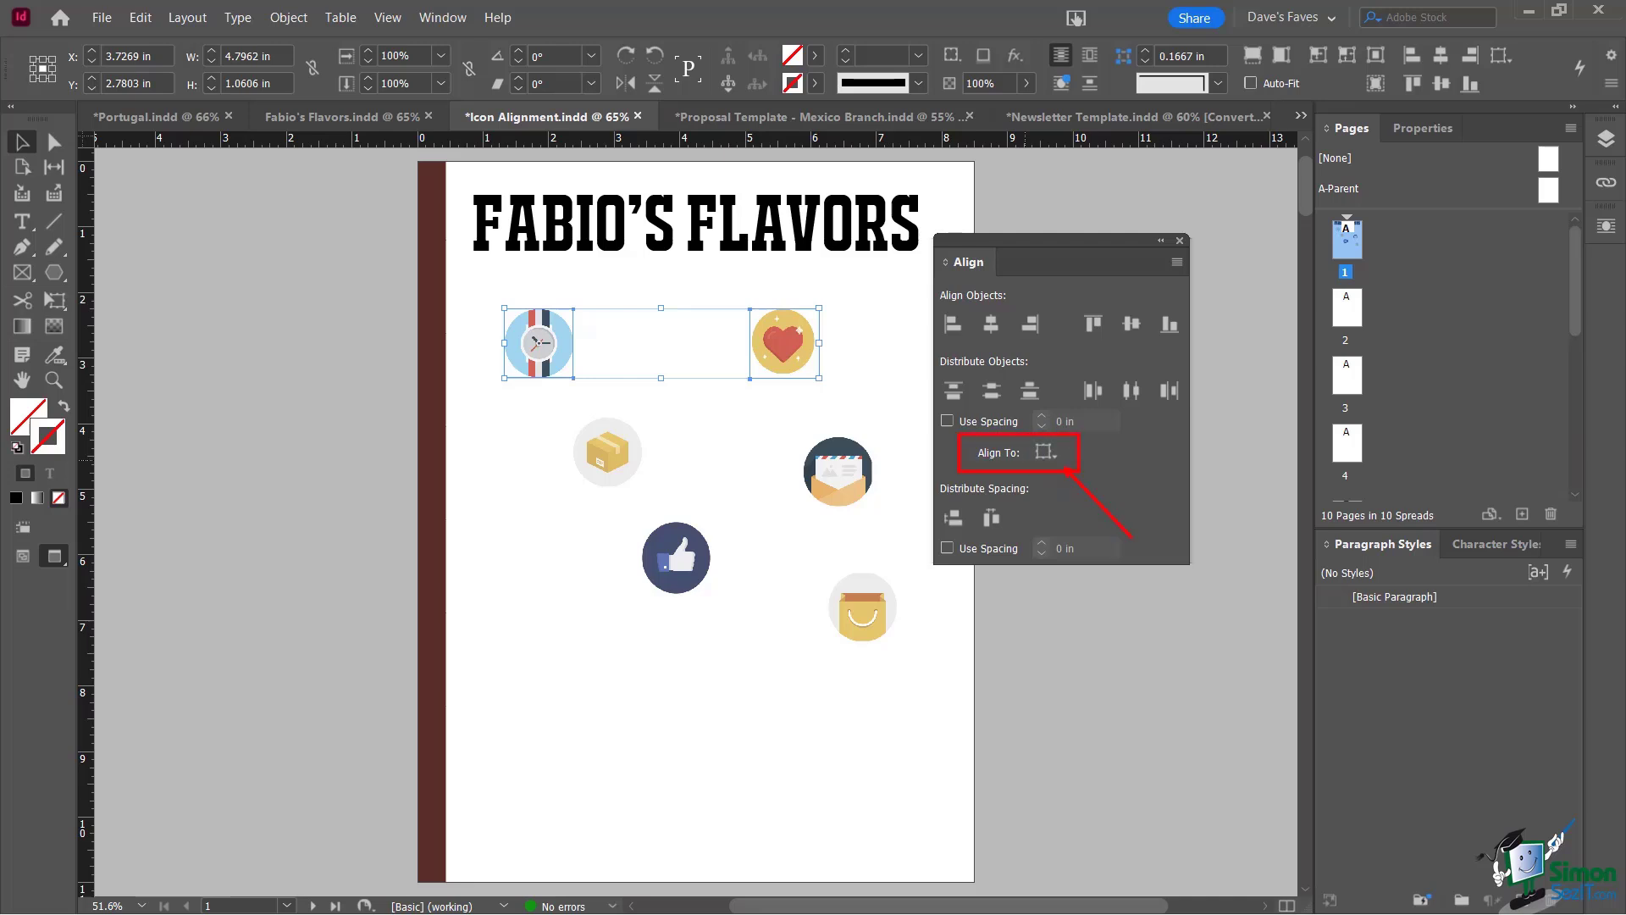
left_click(1048, 458)
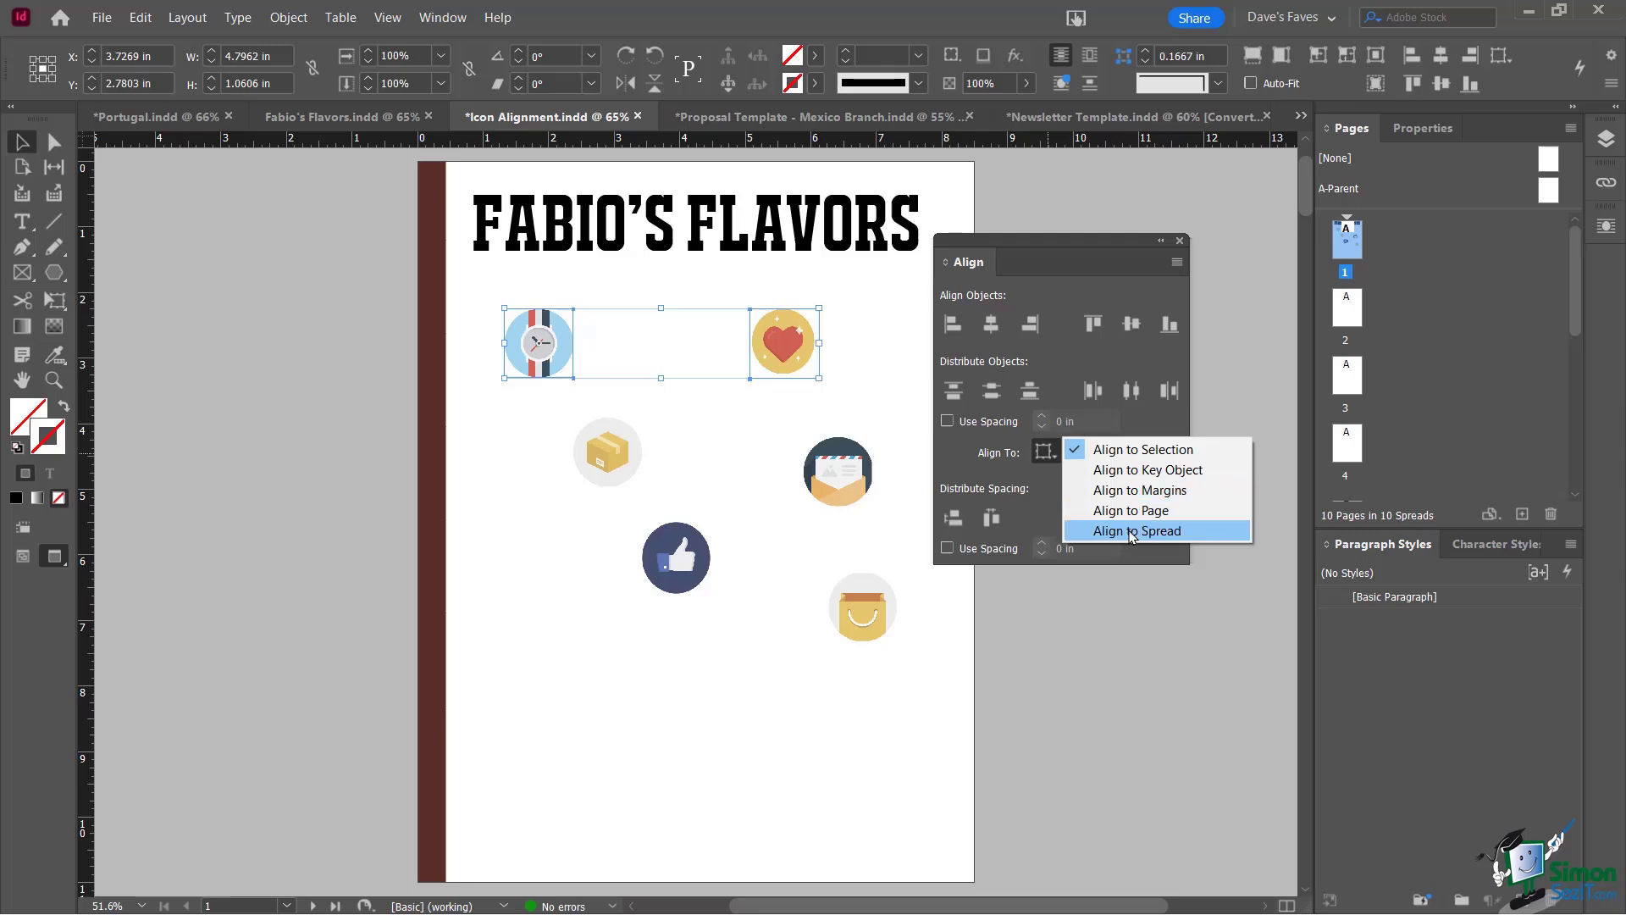
left_click(612, 603)
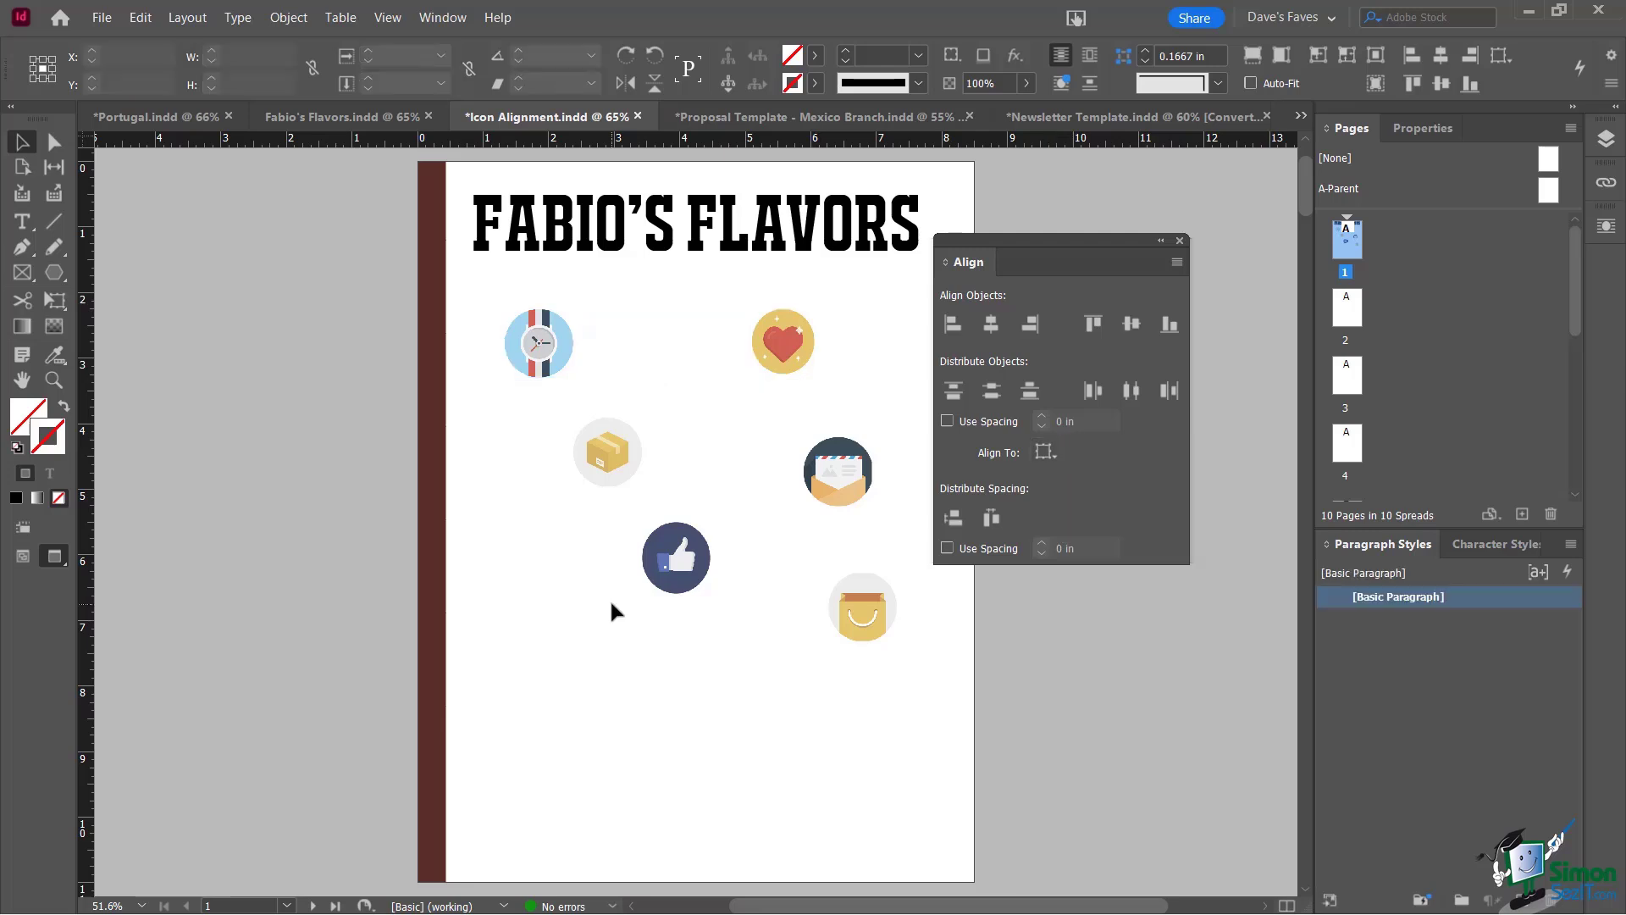
Centre the shopping bag icon horizontally and vertically with Align to Page, and move it to about X 5.6 in, Y 8.2 in
left_click(873, 613)
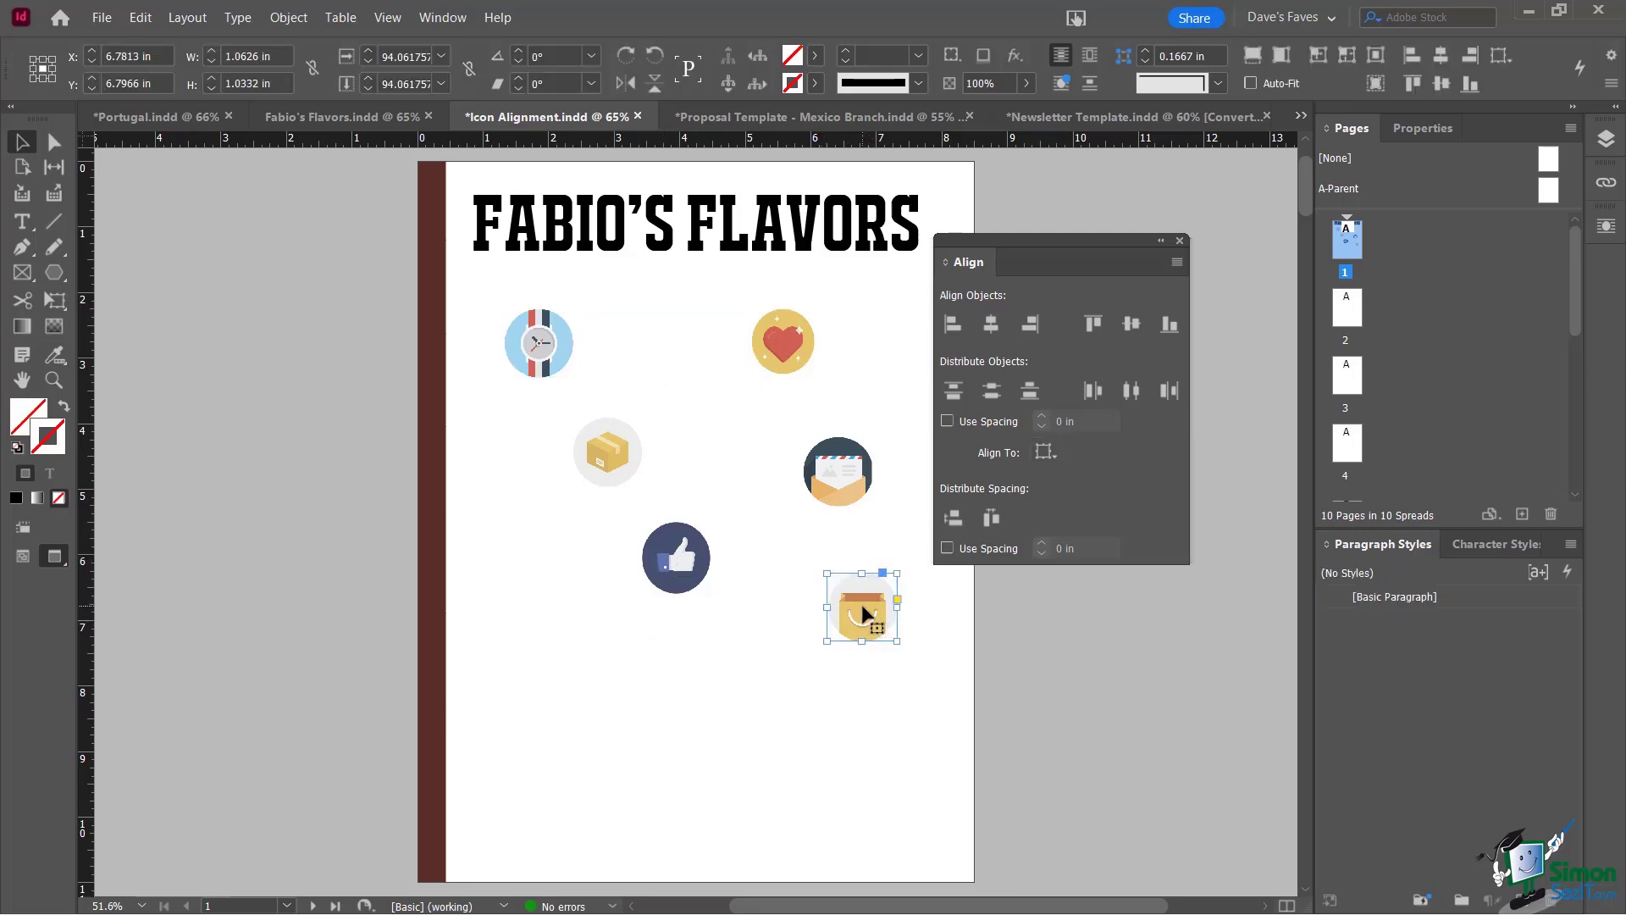
left_click(1046, 453)
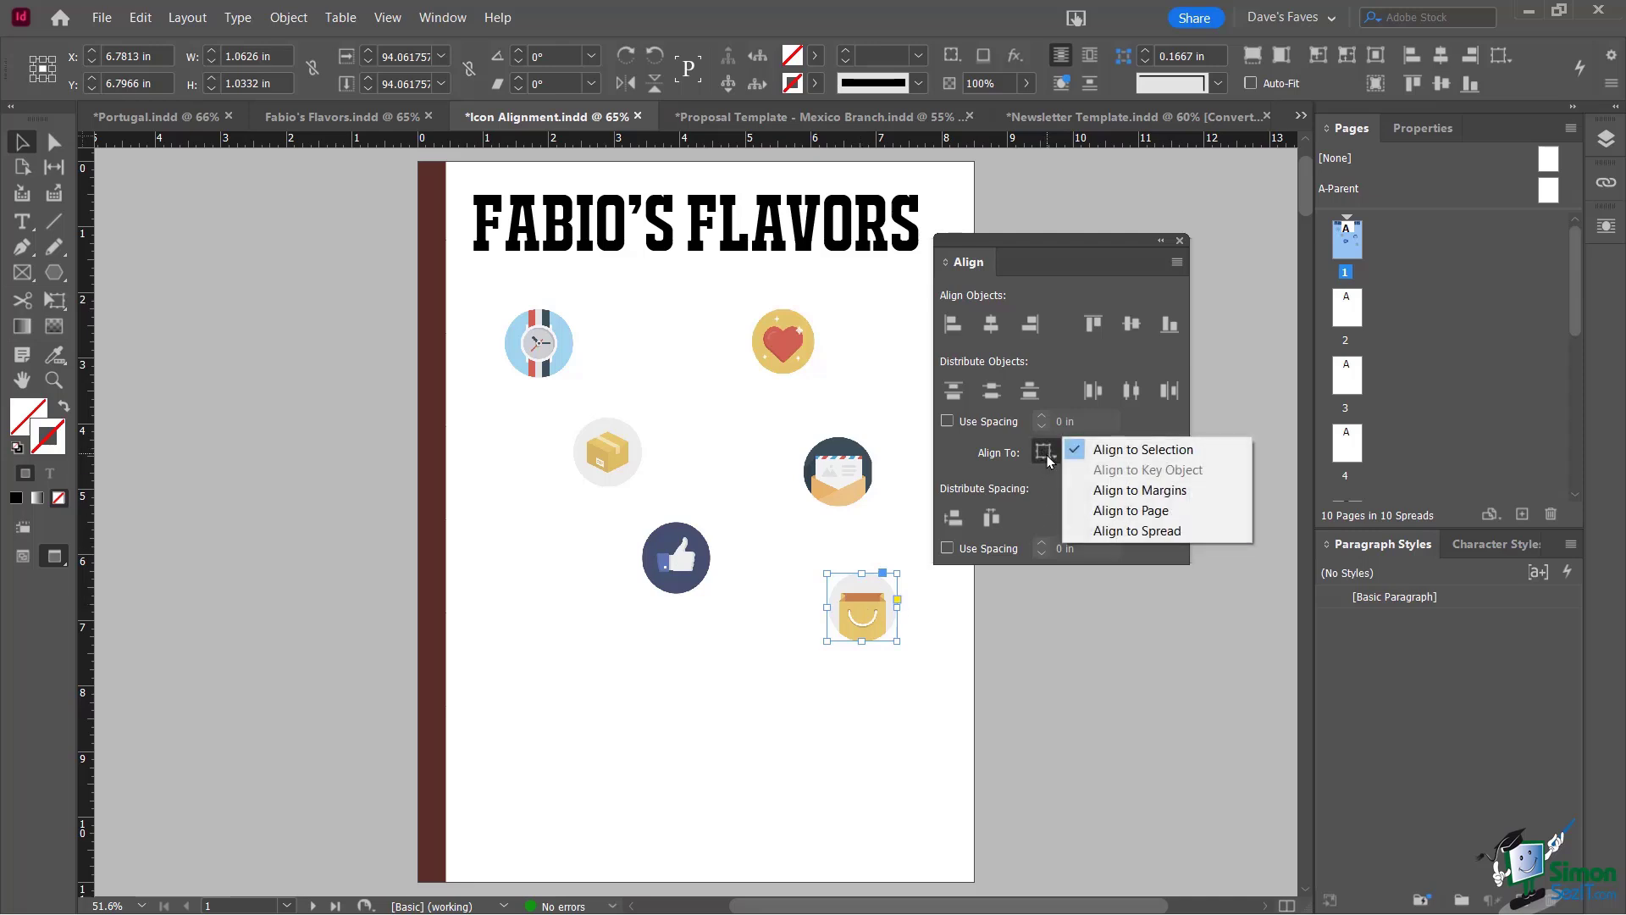
left_click(1114, 510)
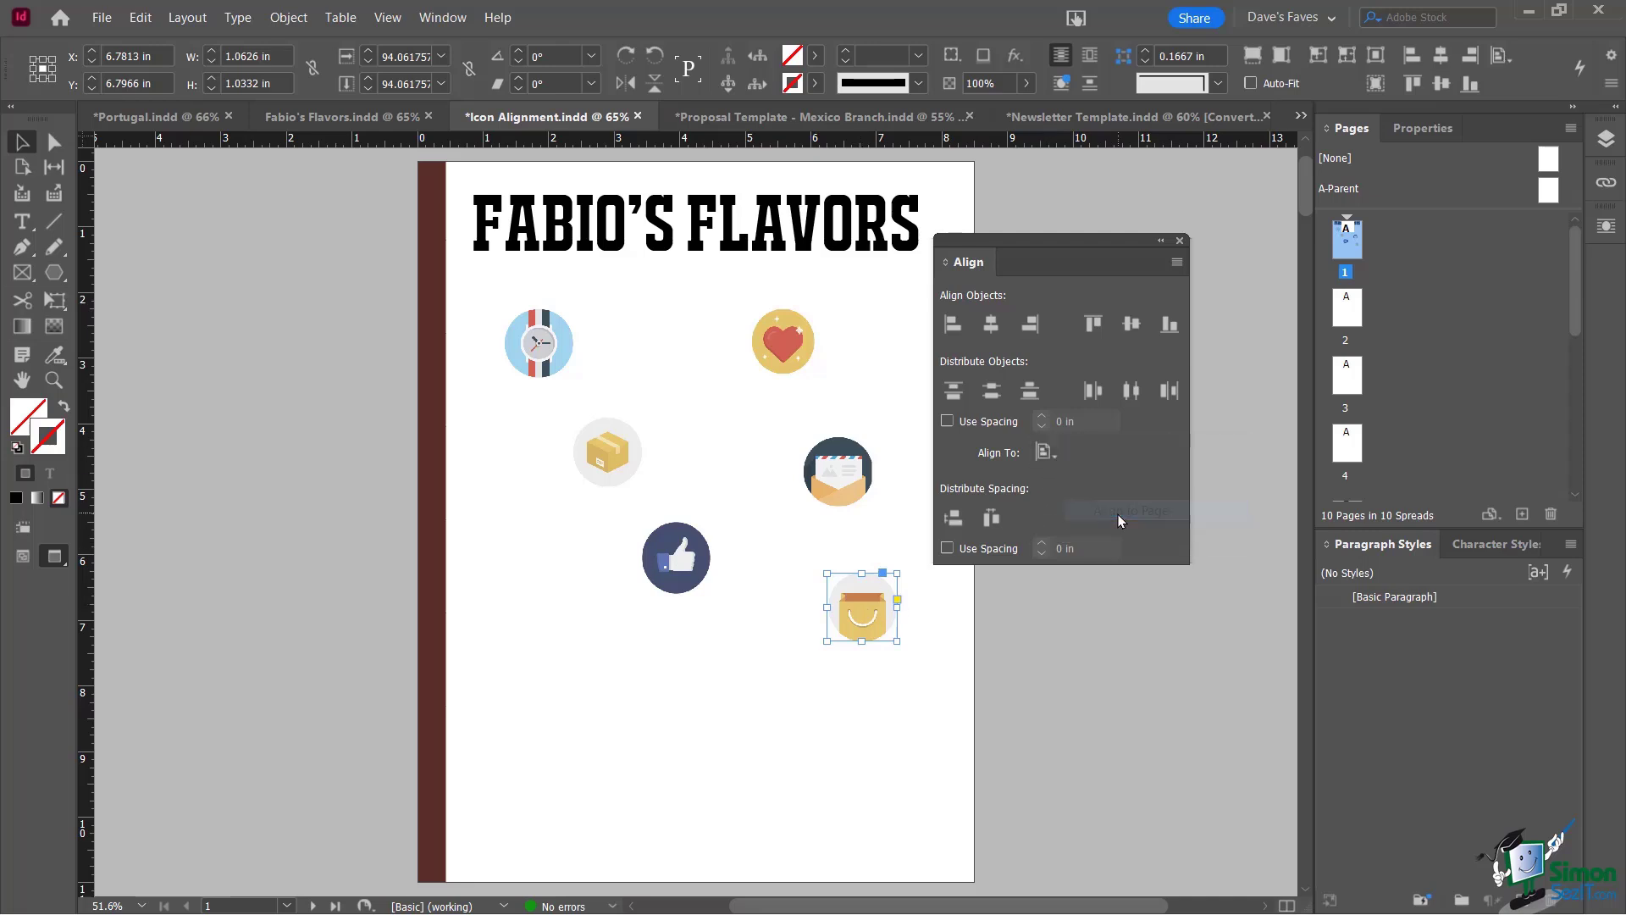
left_click(991, 325)
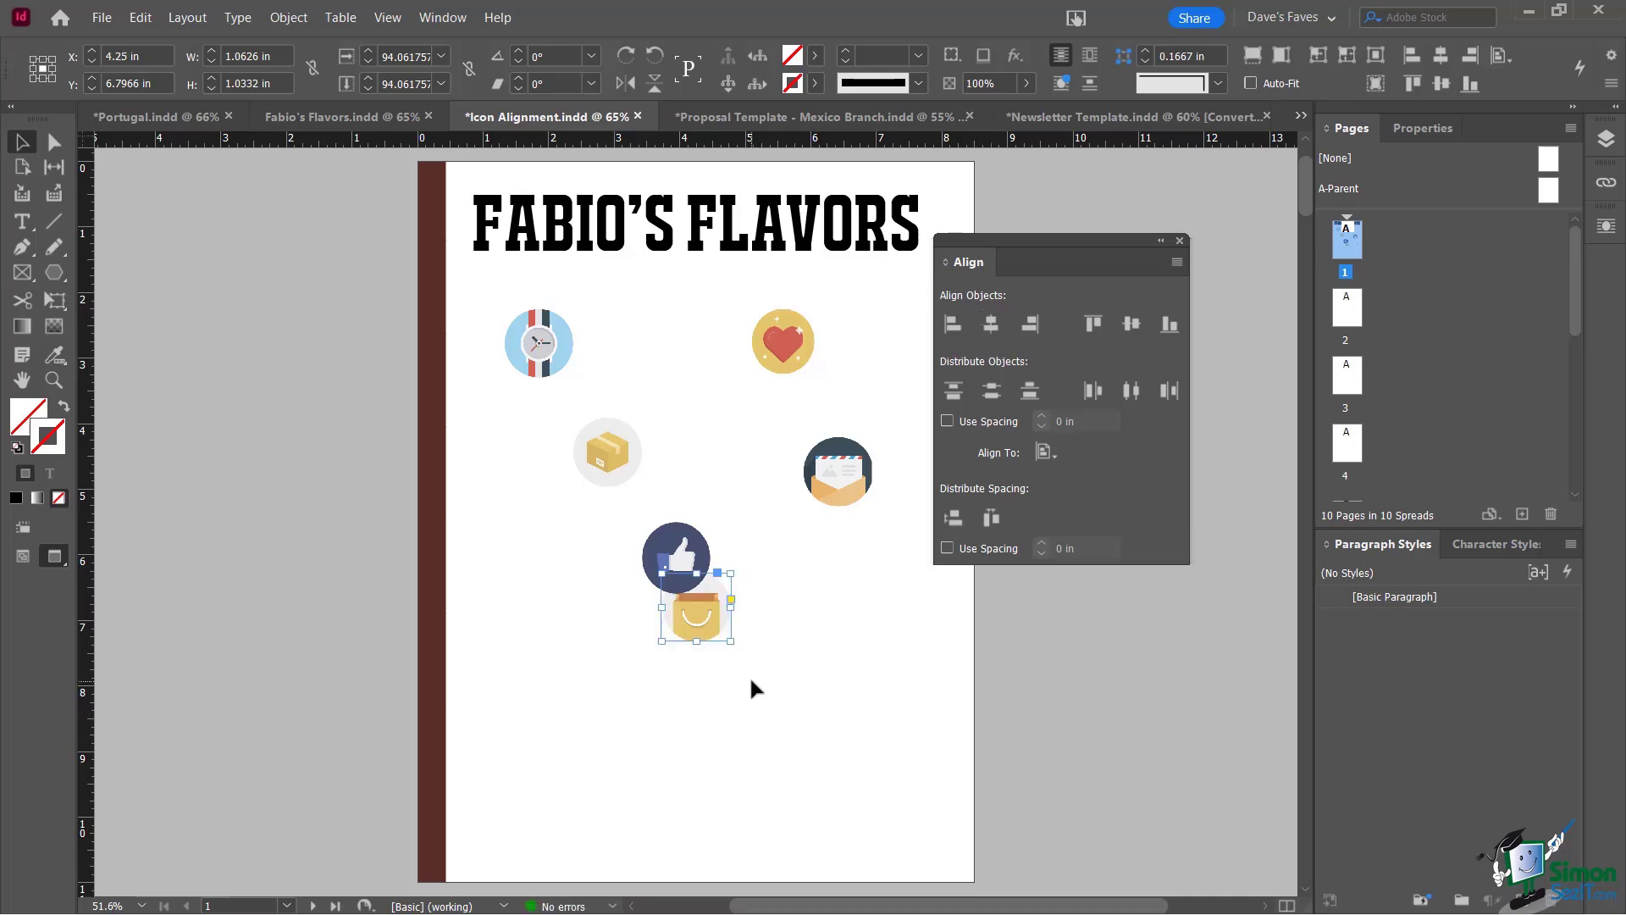
left_click(1127, 327)
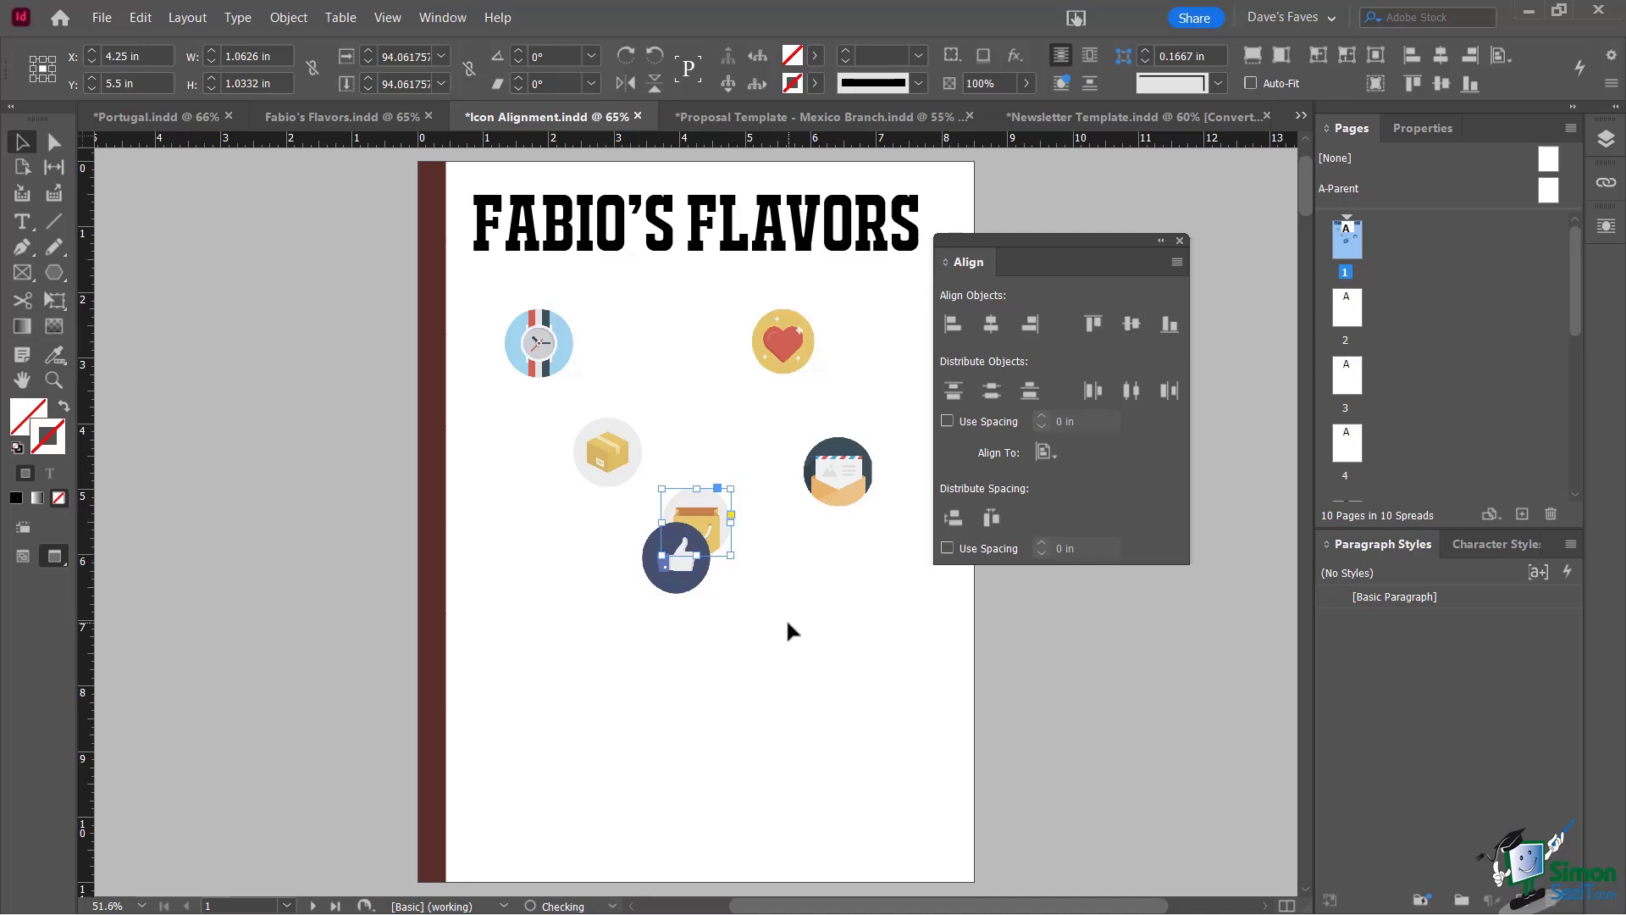
left_click(1052, 454)
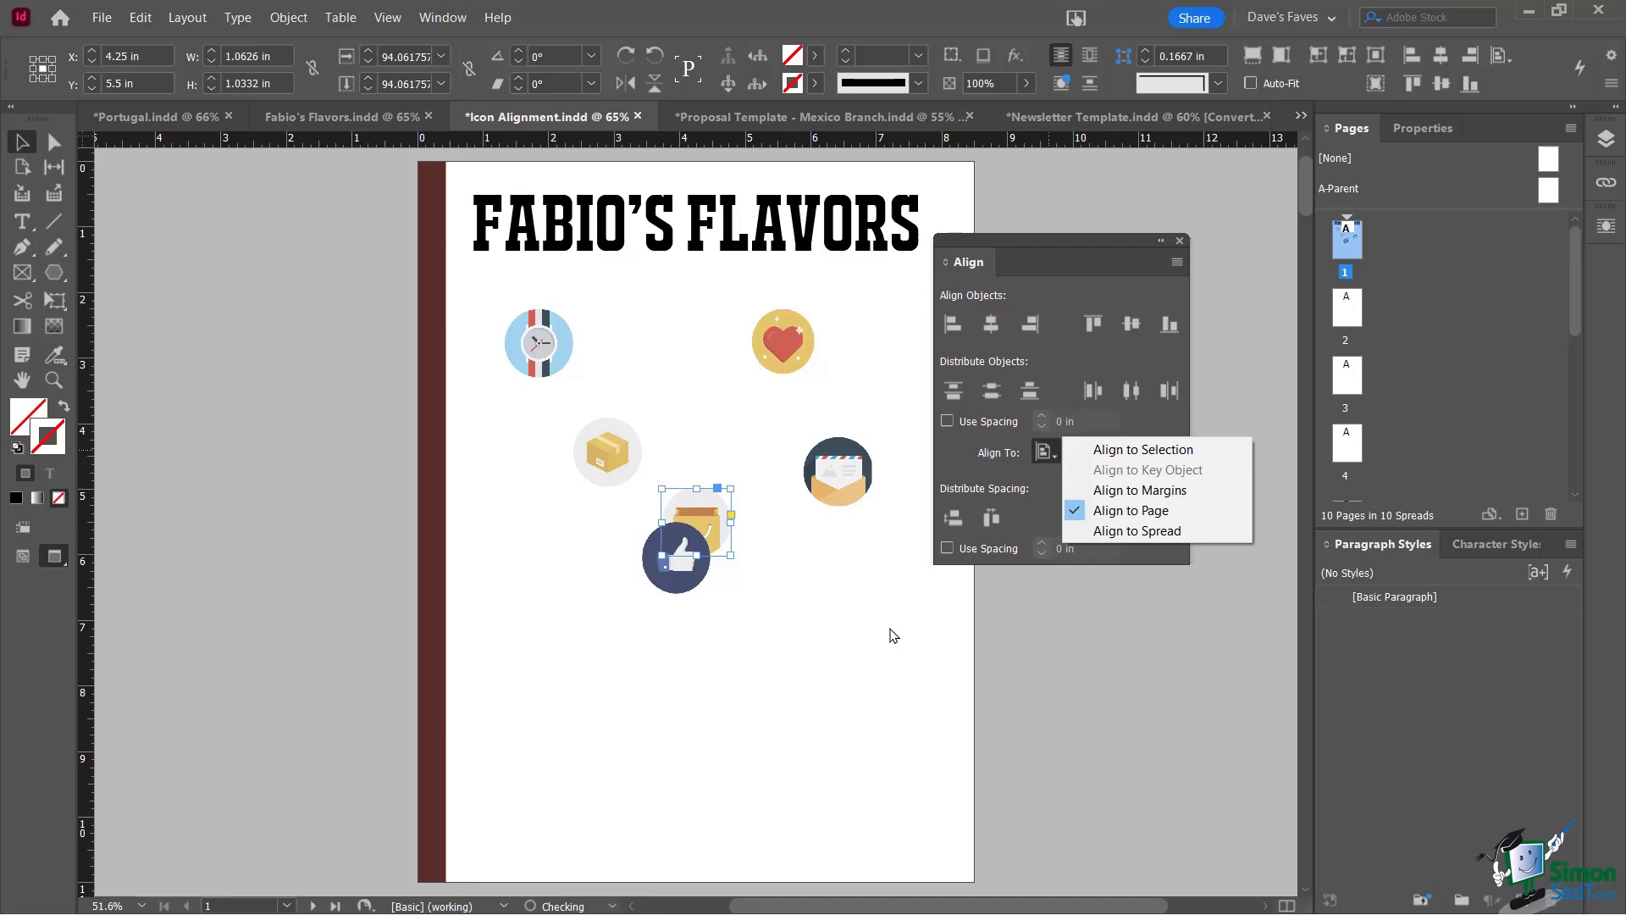
left_click(826, 581)
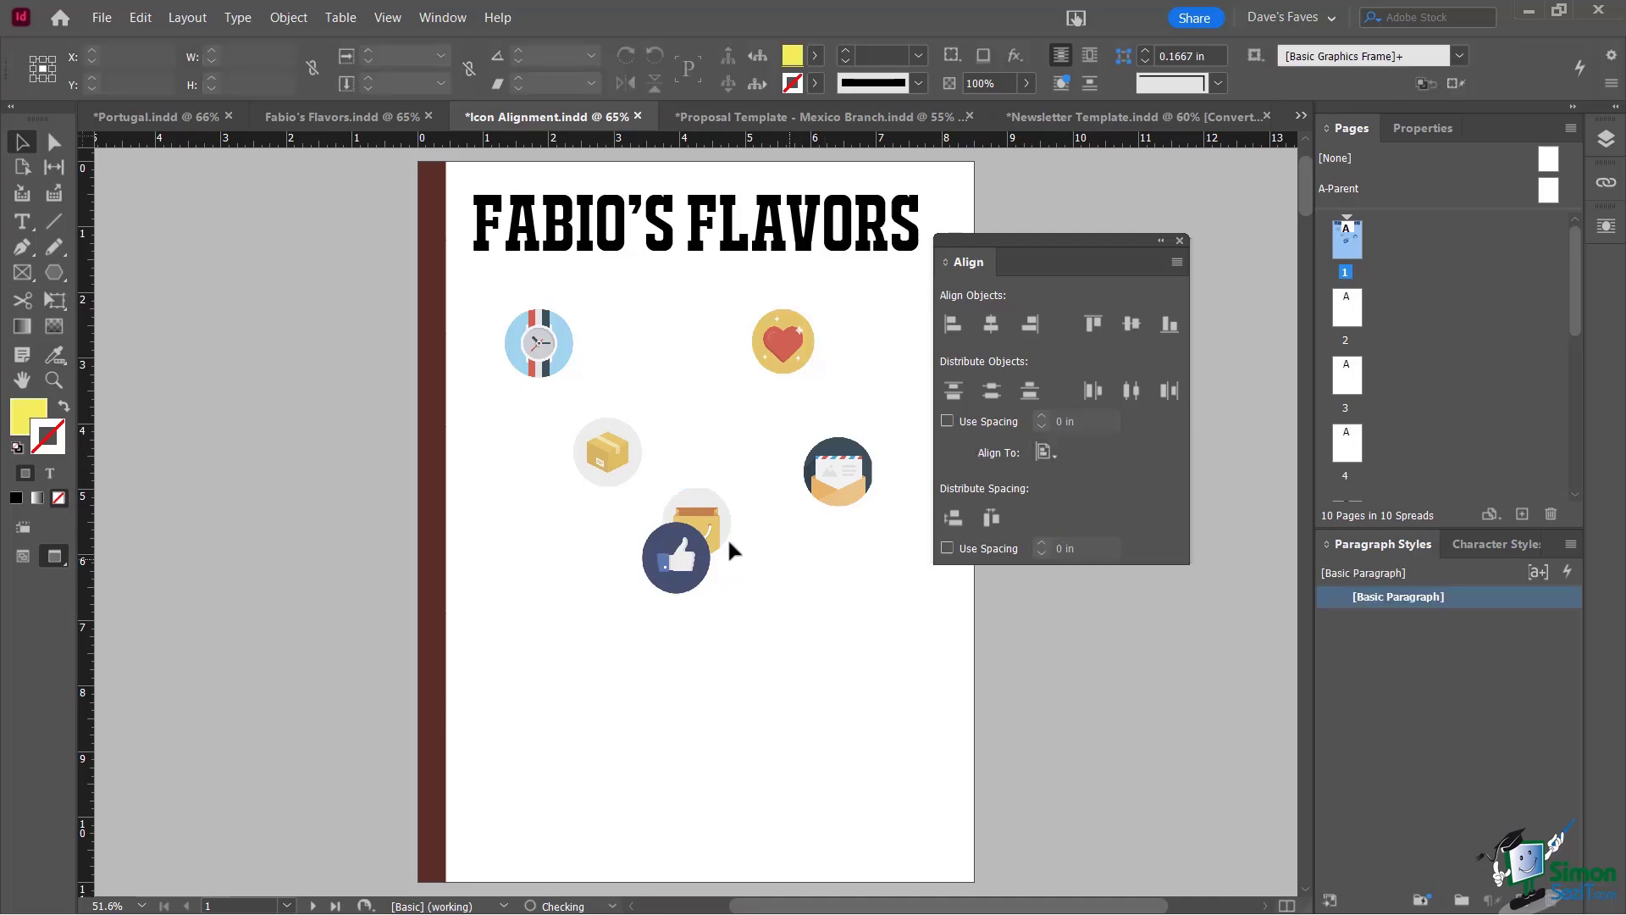
left_click_drag(701, 533, 791, 713)
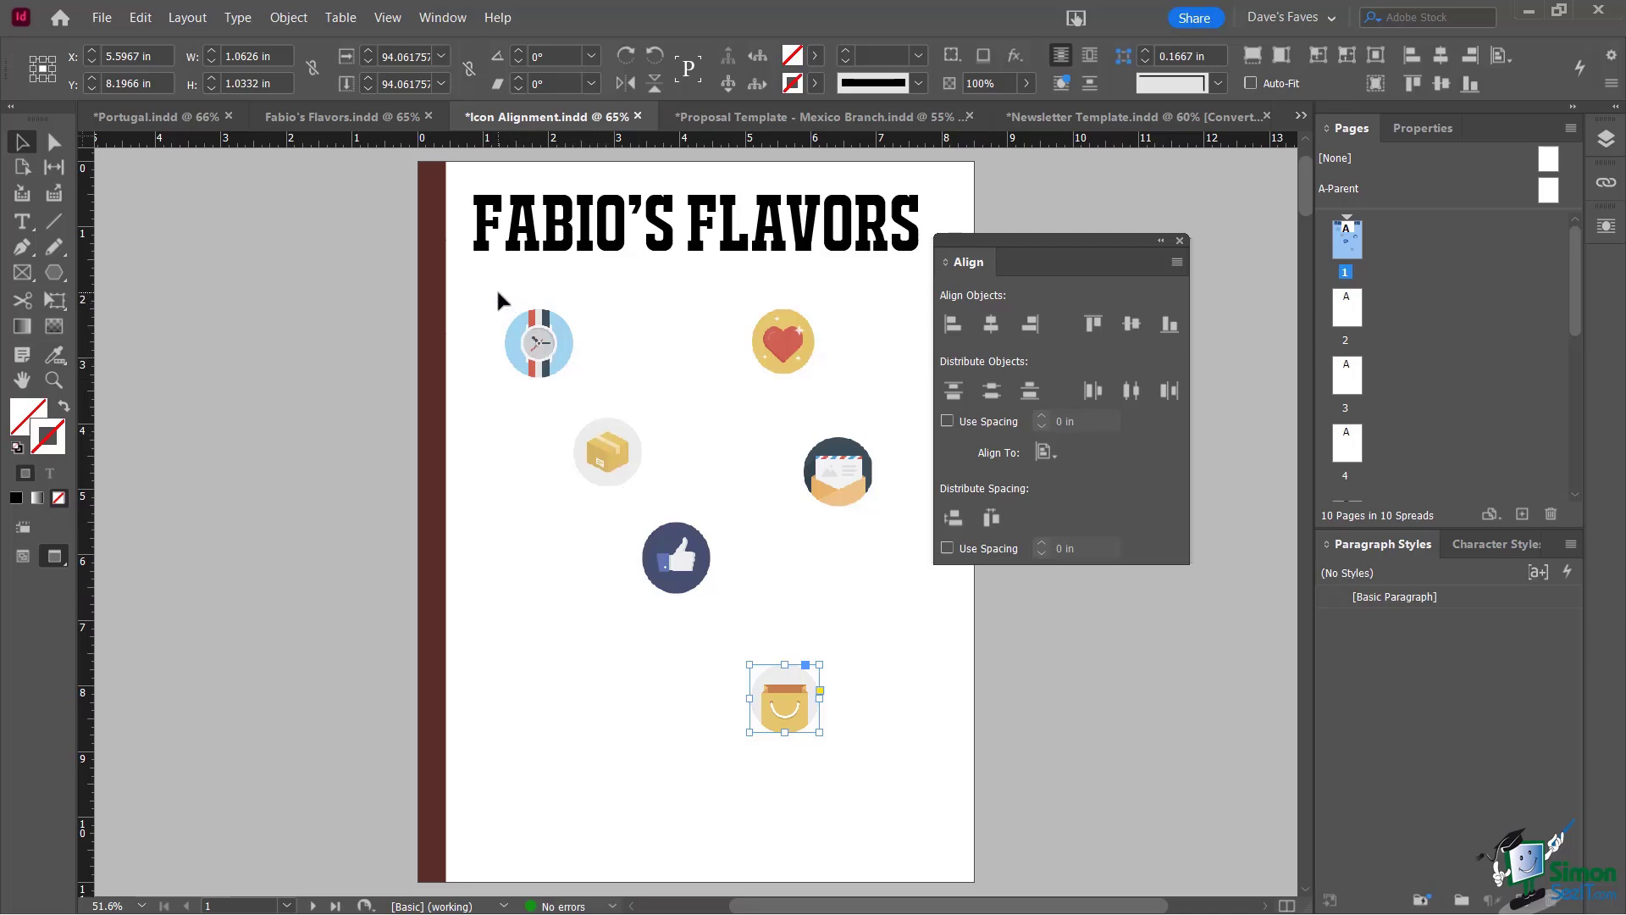
Align the watch, box and thumbs-up icons by their left edges using Align to Selection
left_click_drag(498, 293, 713, 617)
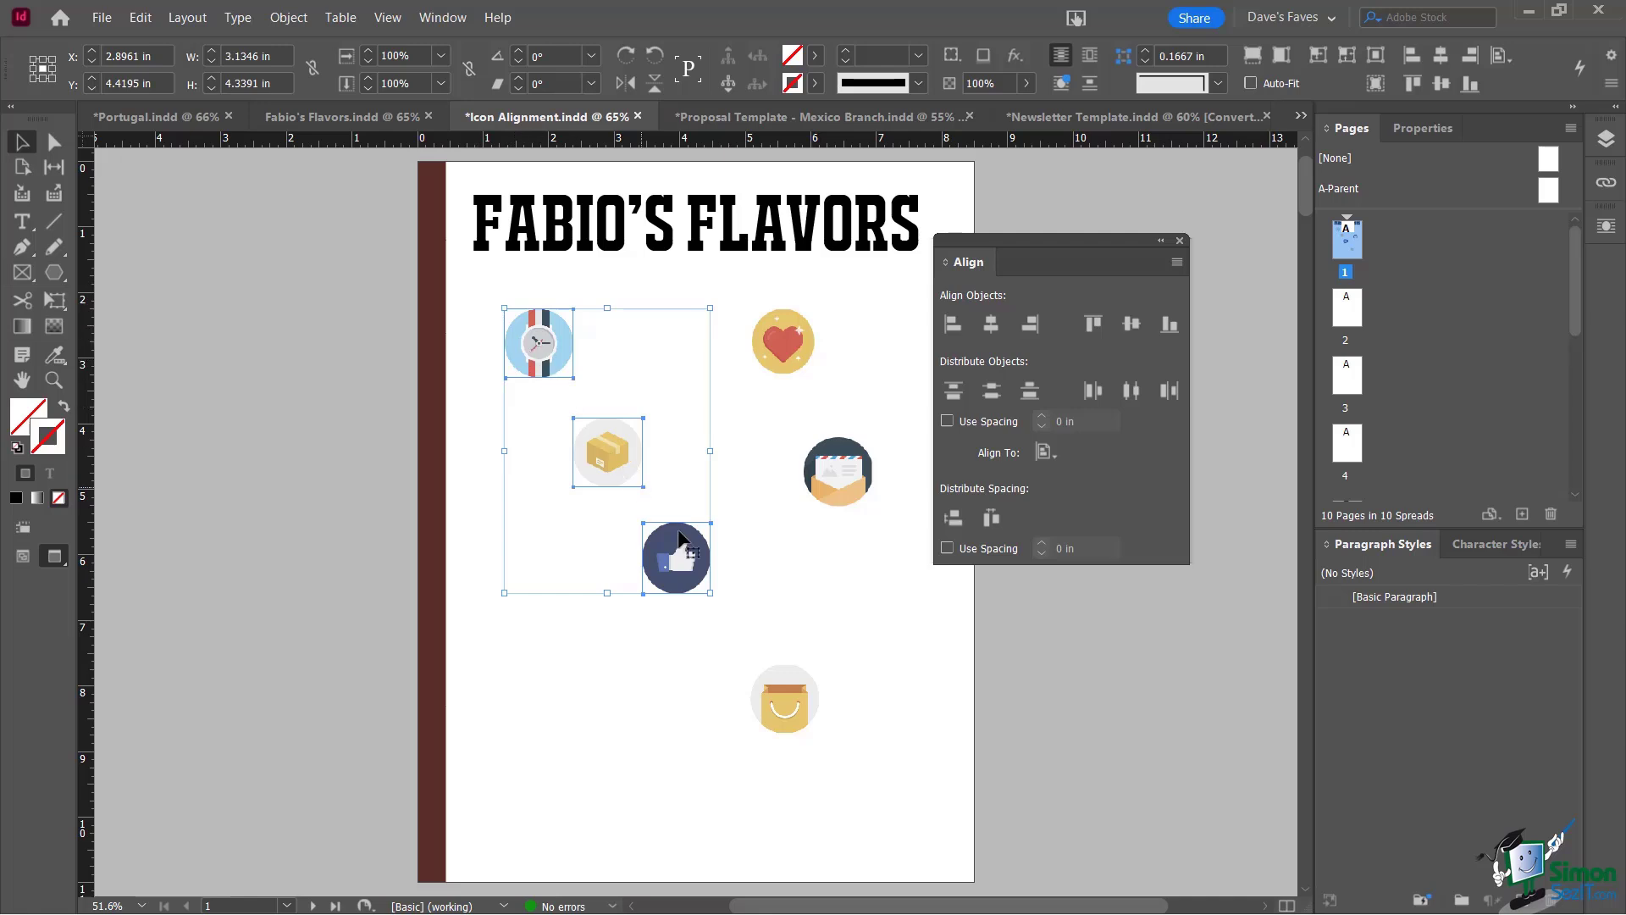
left_click(488, 273)
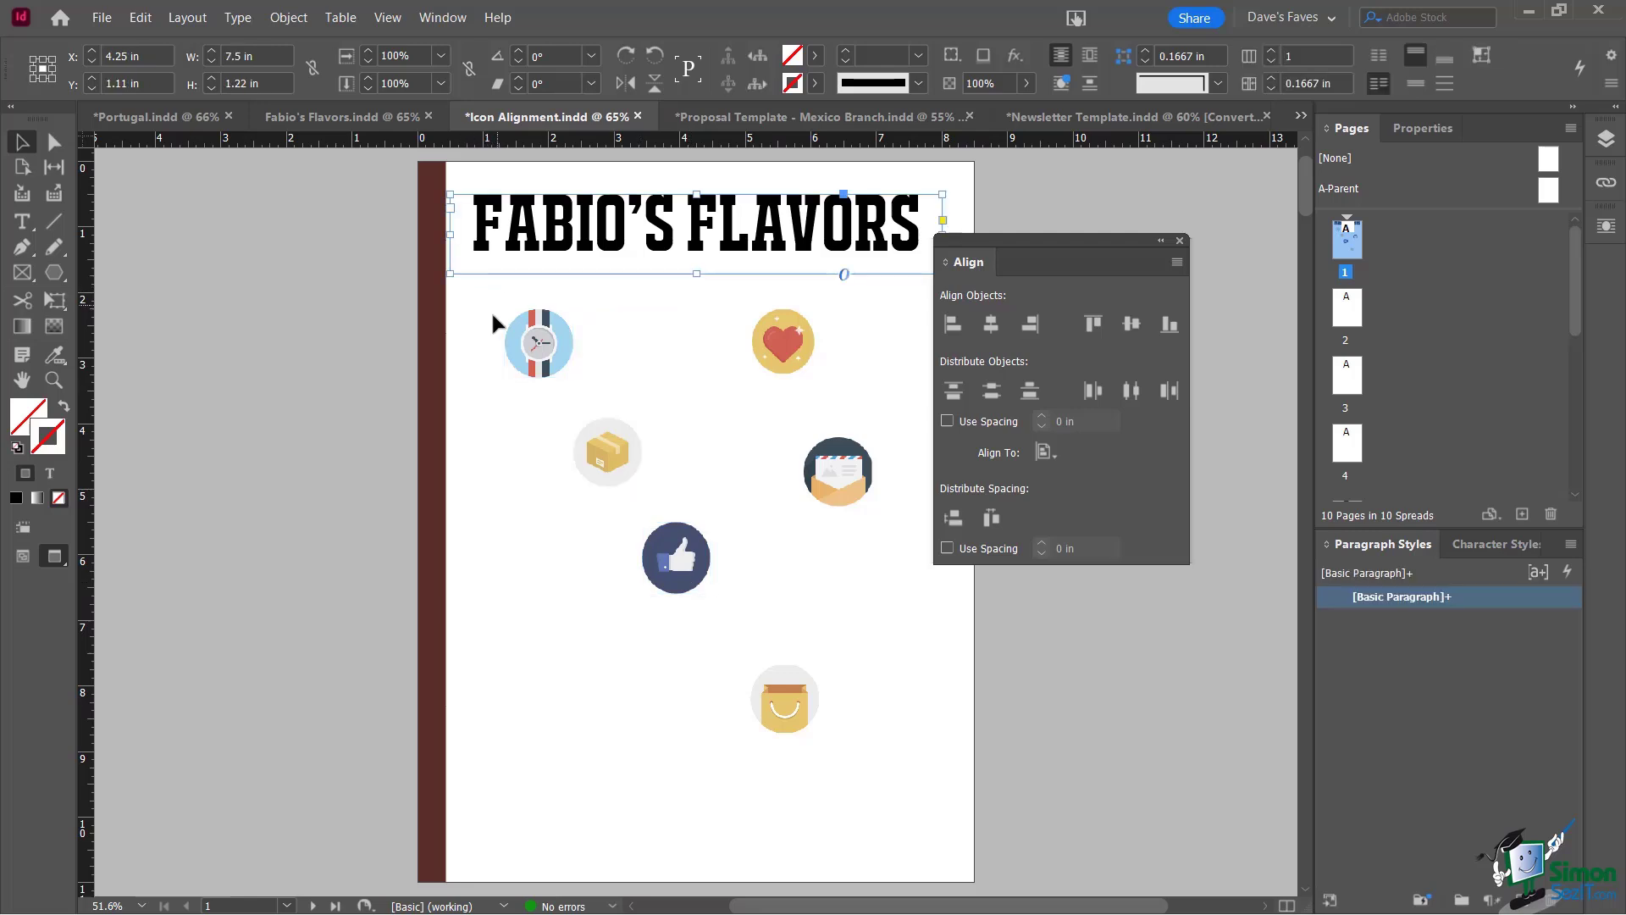
left_click_drag(490, 308, 716, 625)
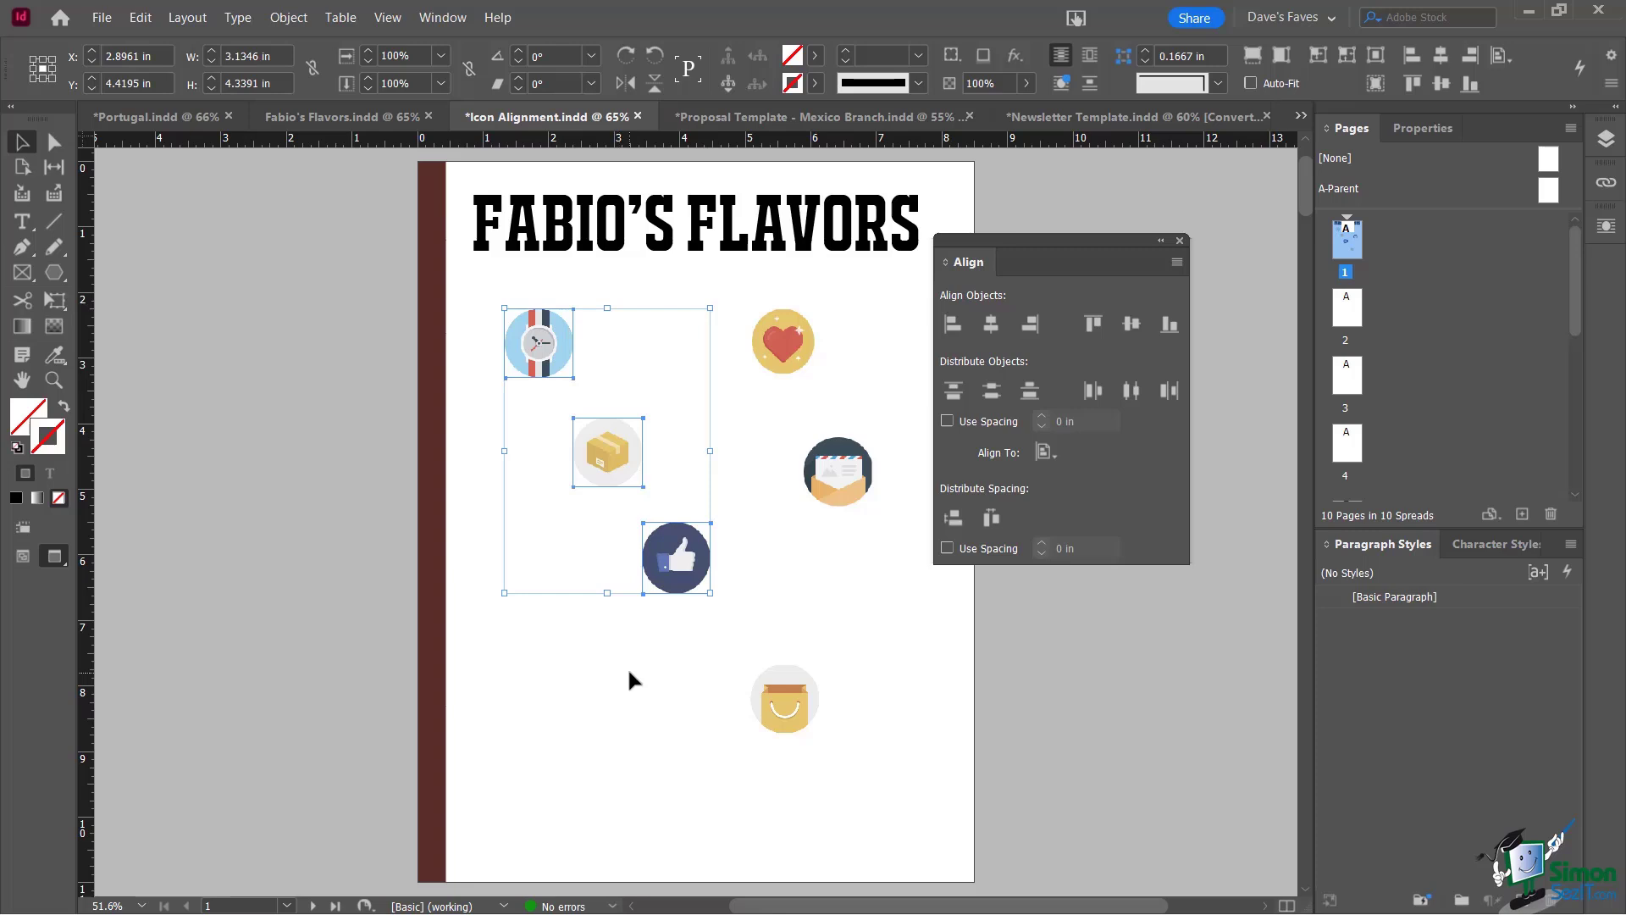
left_click(1046, 453)
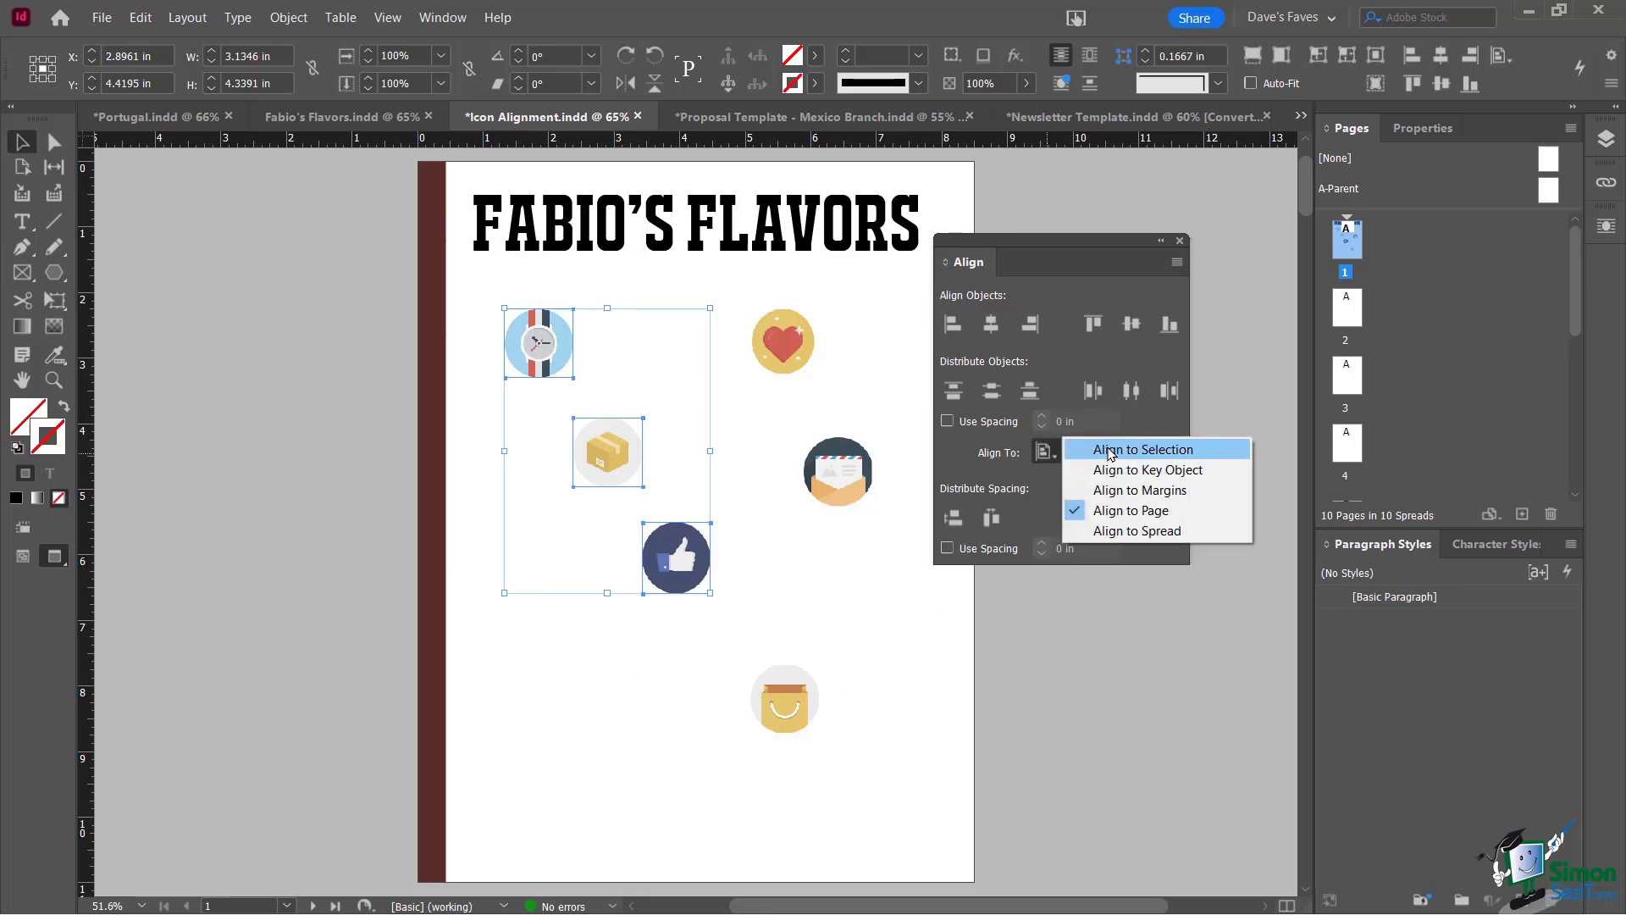
left_click(1108, 450)
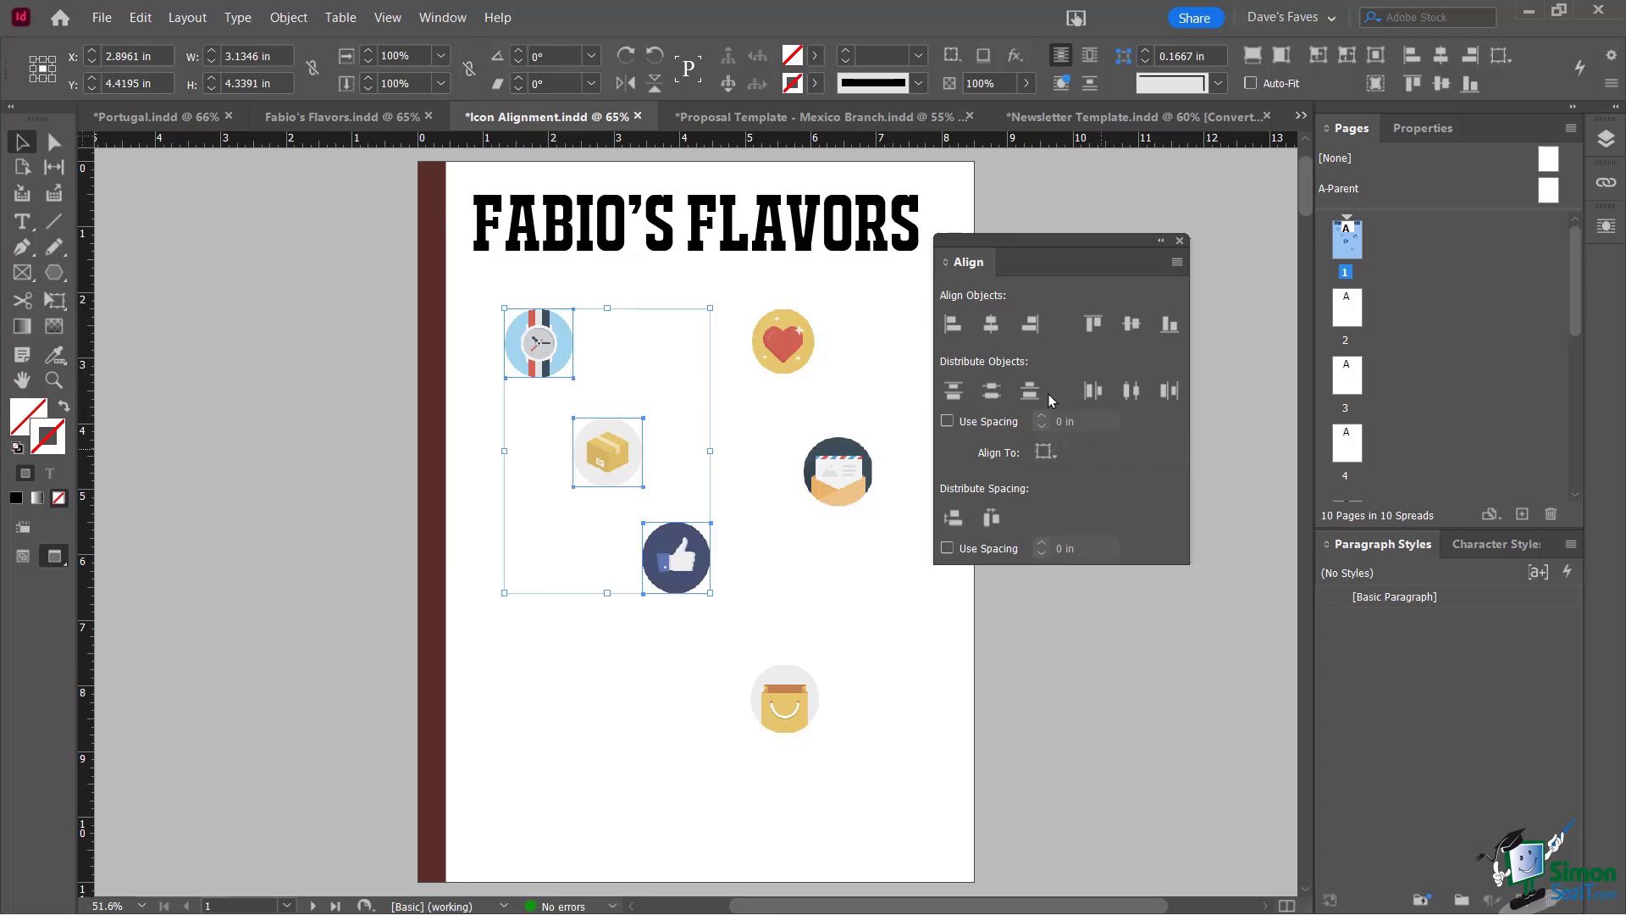
left_click(951, 326)
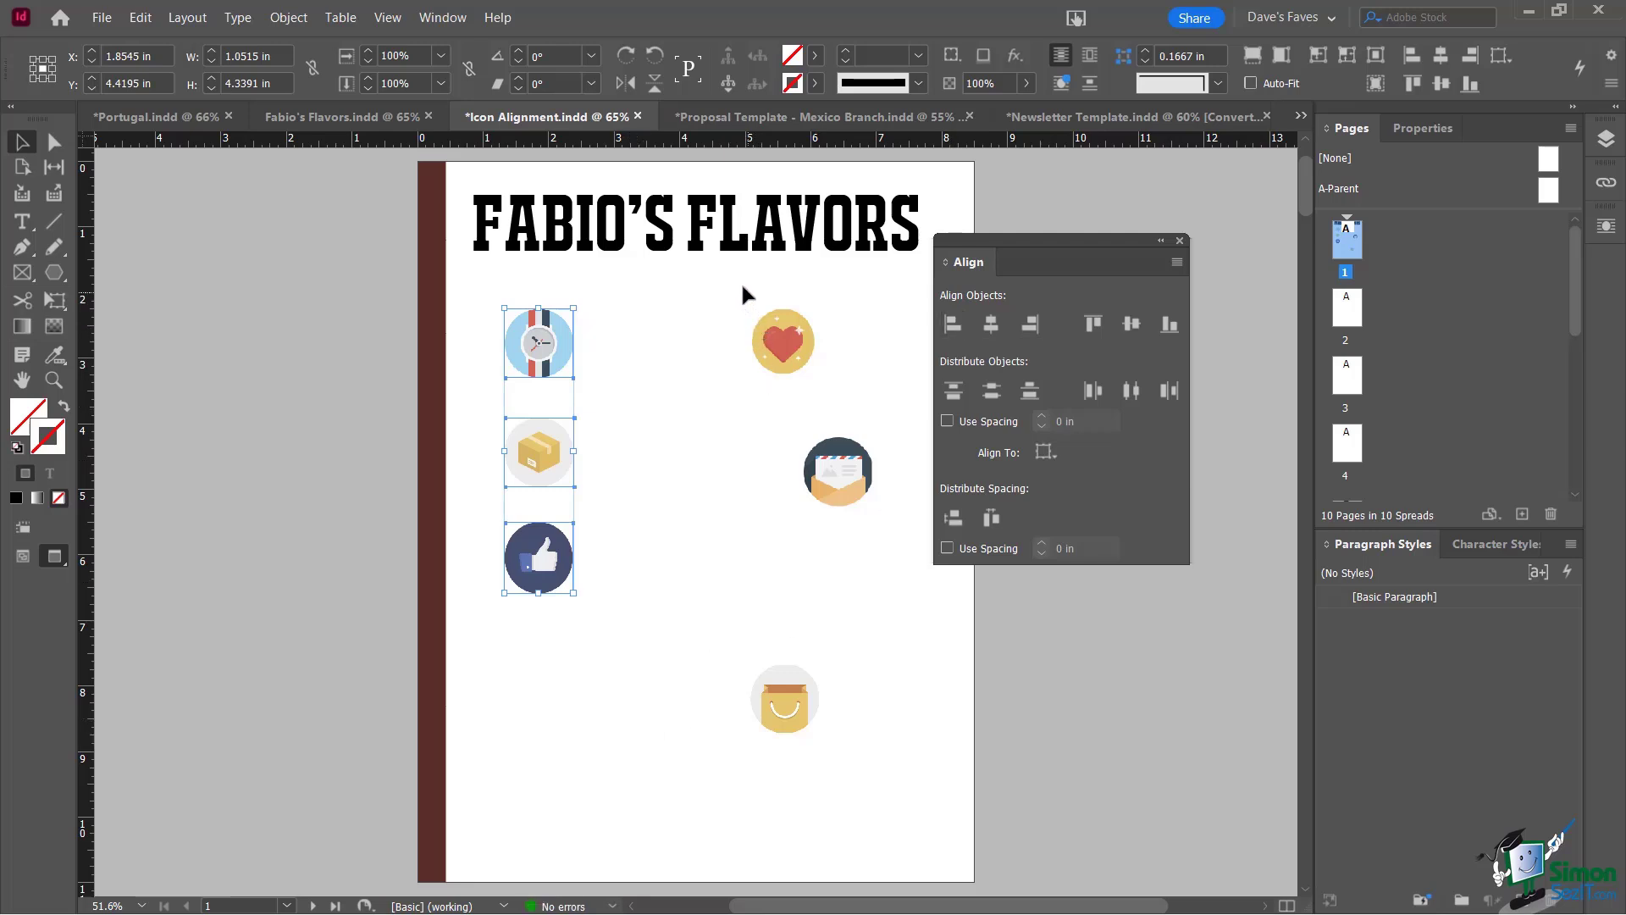
Align the heart, envelope and shopping bag icons by their right edges
left_click_drag(742, 287, 851, 760)
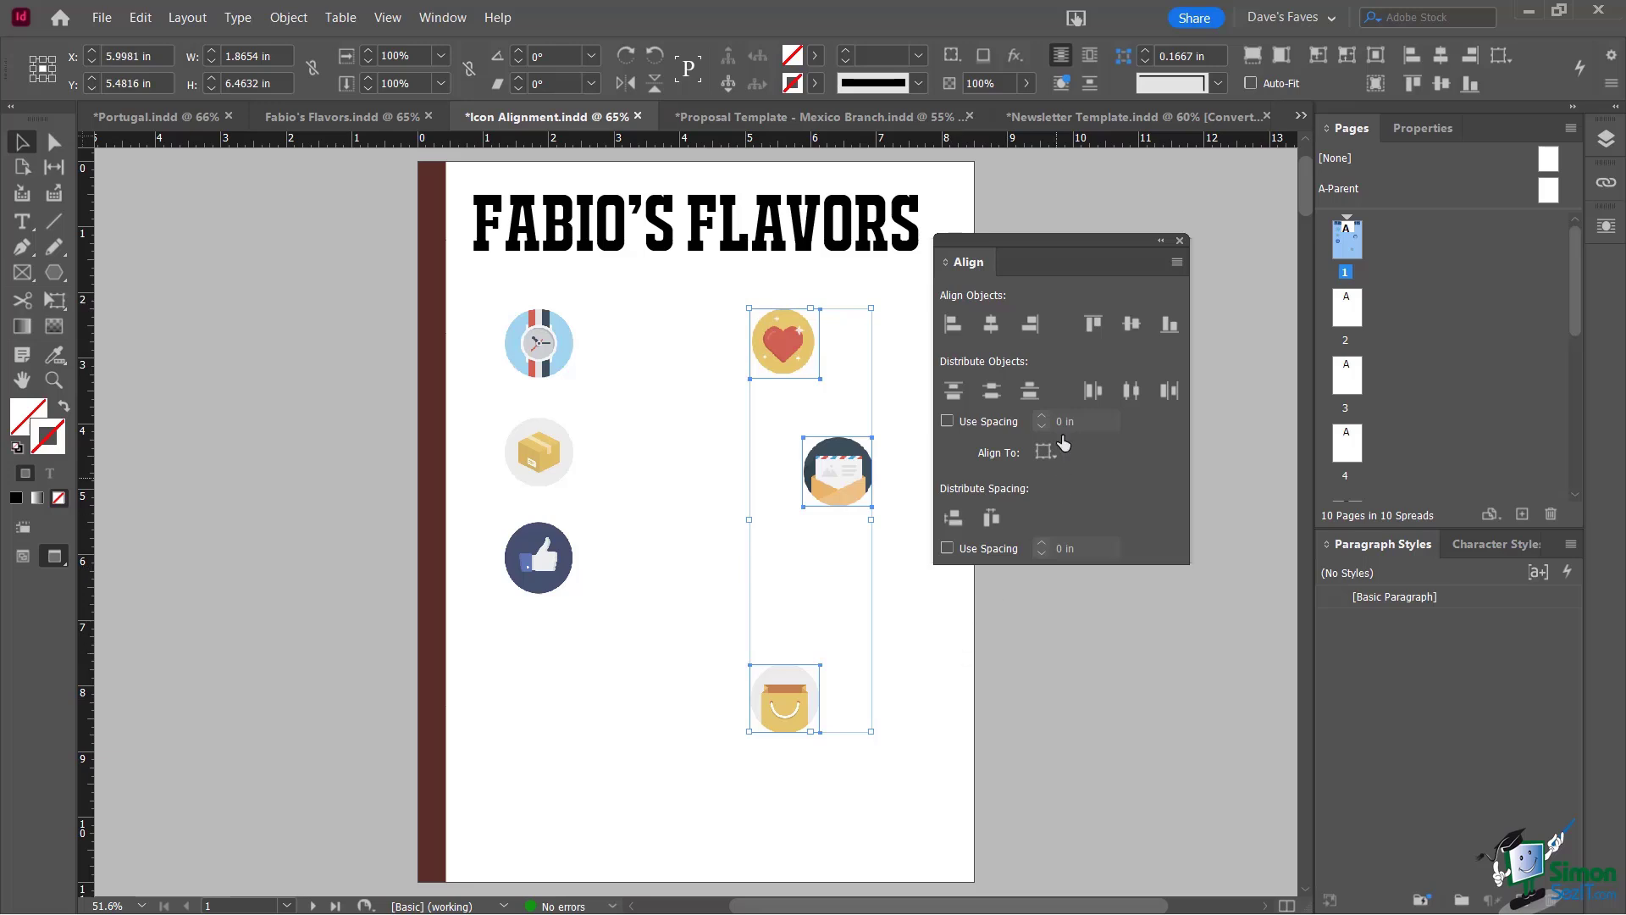
left_click(1030, 324)
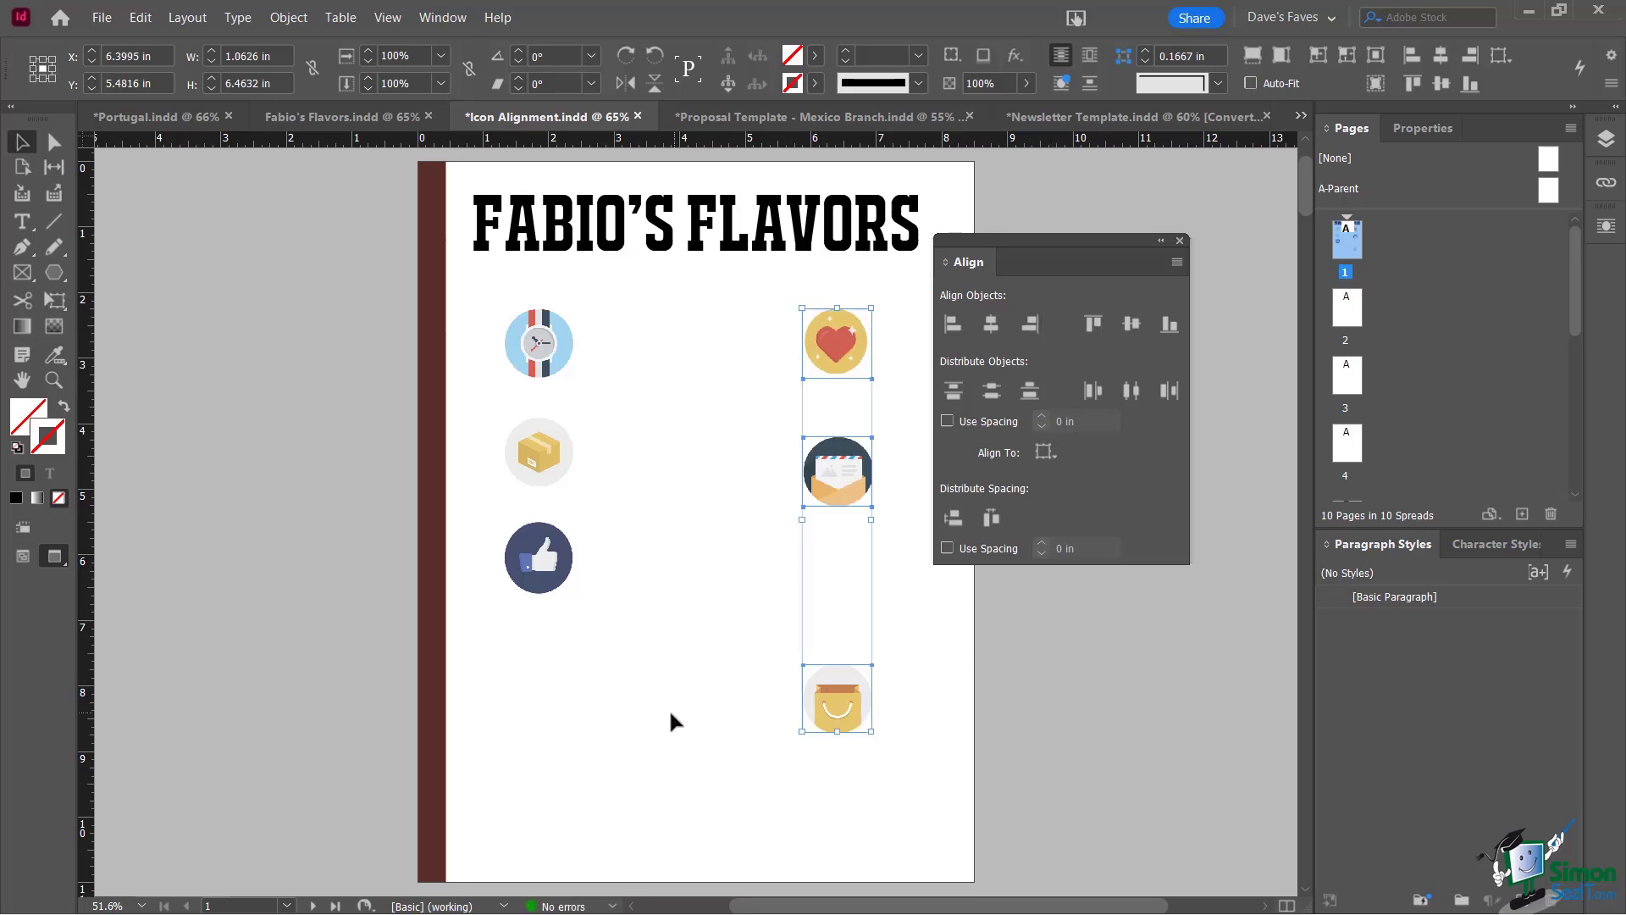
left_click(644, 668)
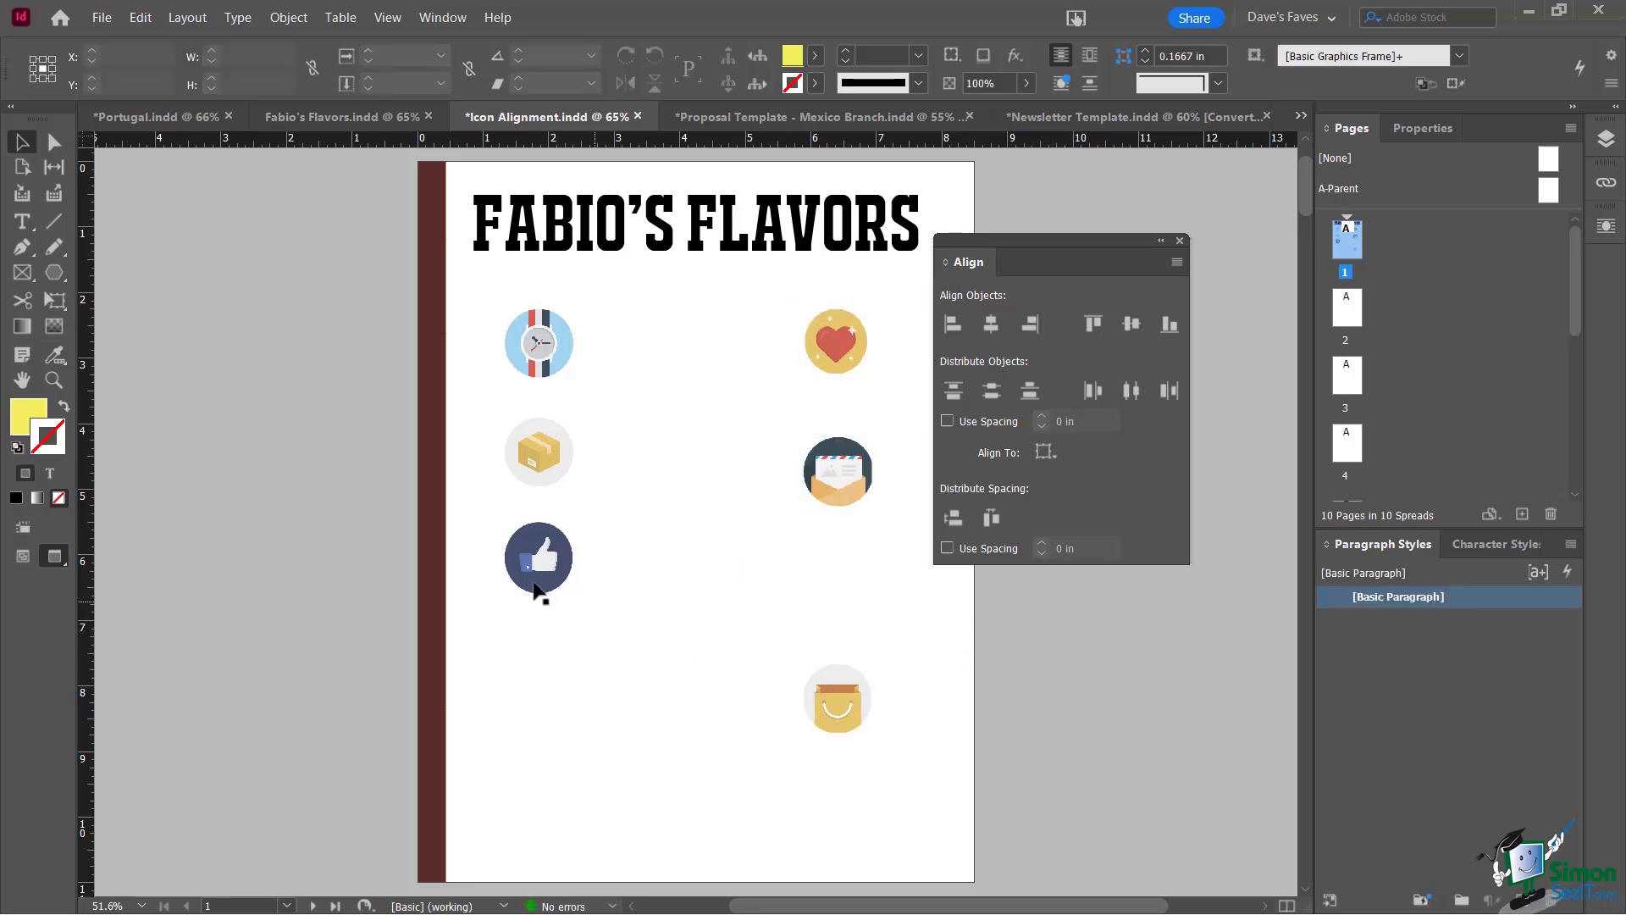
Top-align the box icon with the envelope icon, and the thumbs-up icon with the shopping bag icon
left_click_drag(505, 410, 875, 486)
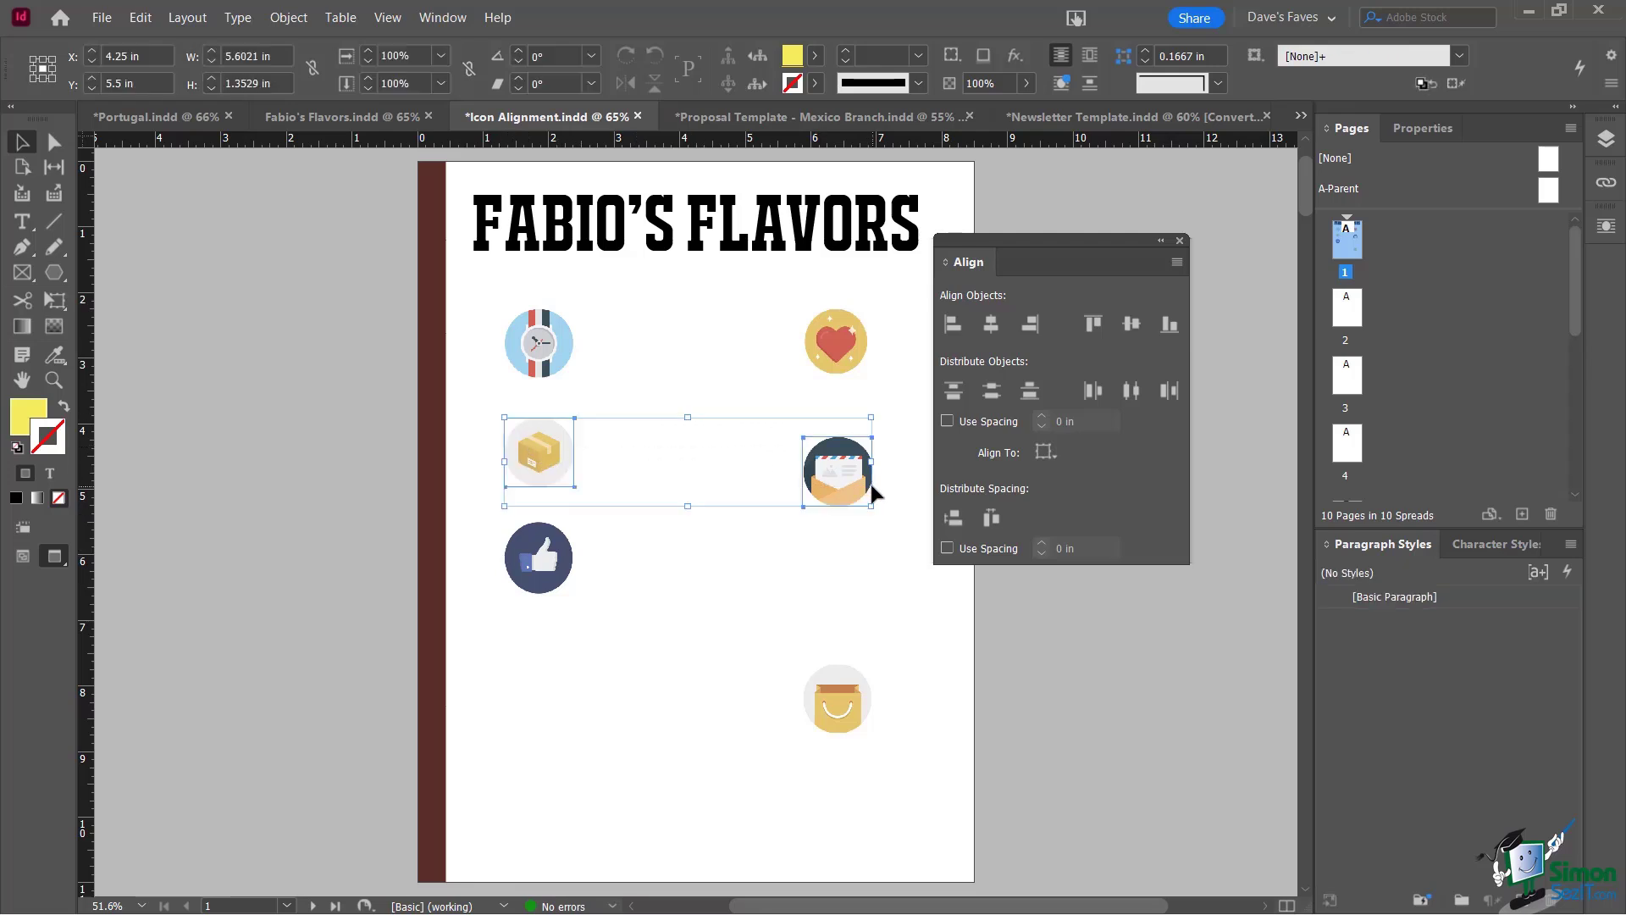
left_click(1092, 322)
left_click_drag(493, 525, 884, 766)
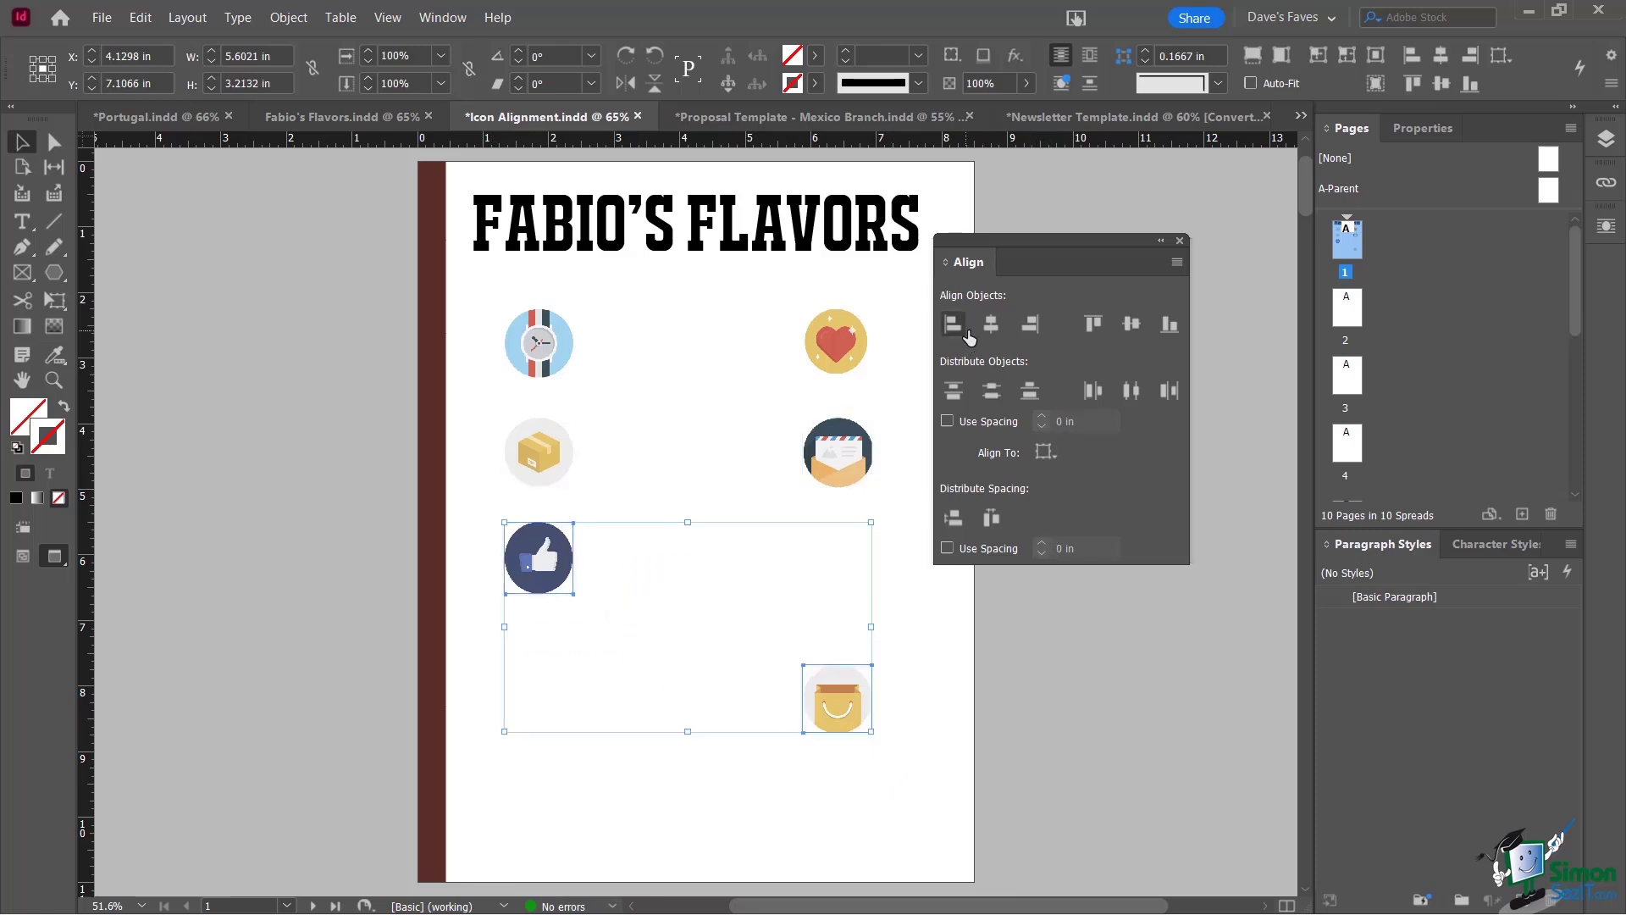
left_click(1096, 324)
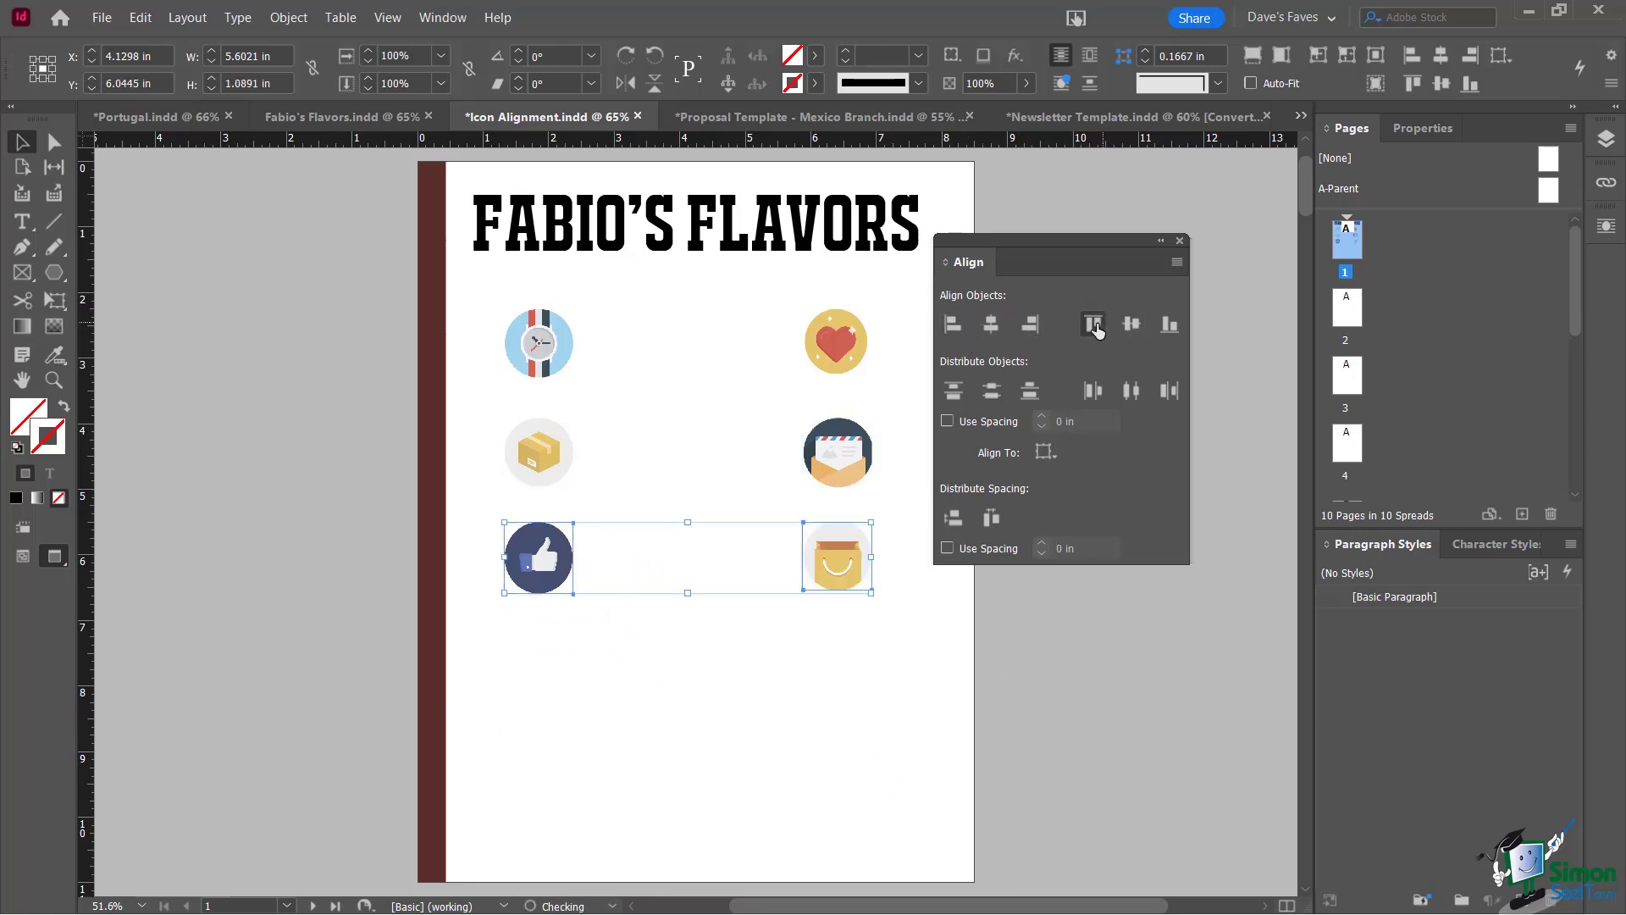
left_click(754, 774)
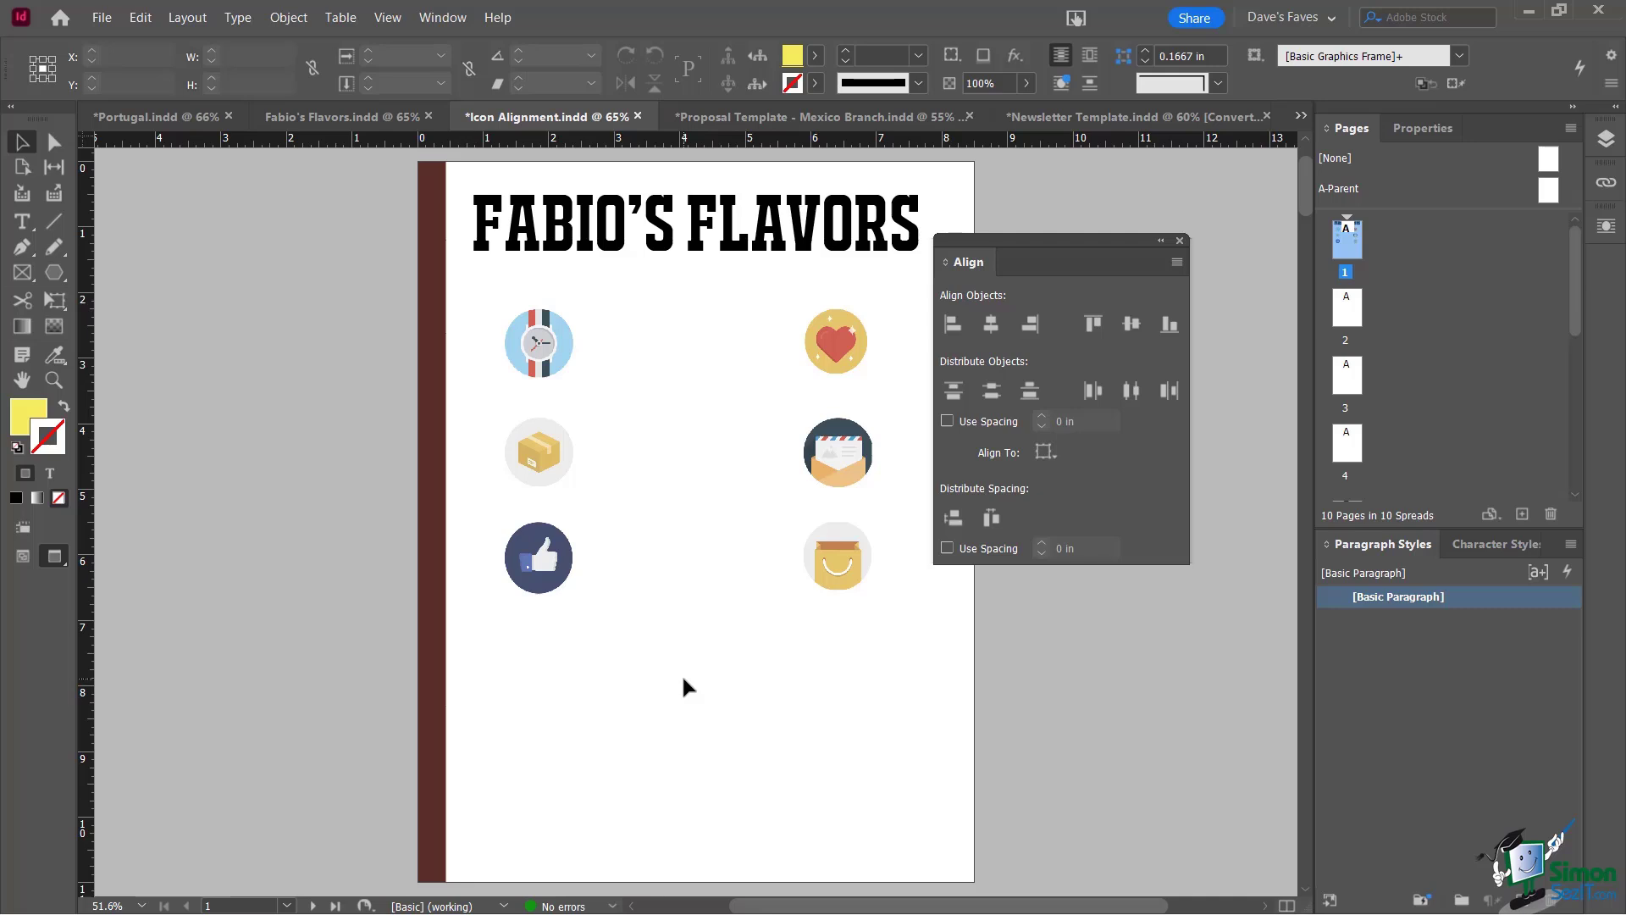
Toggle between Preview and Normal view, ending with frames and margins shown, and display the document's properties
key("w")
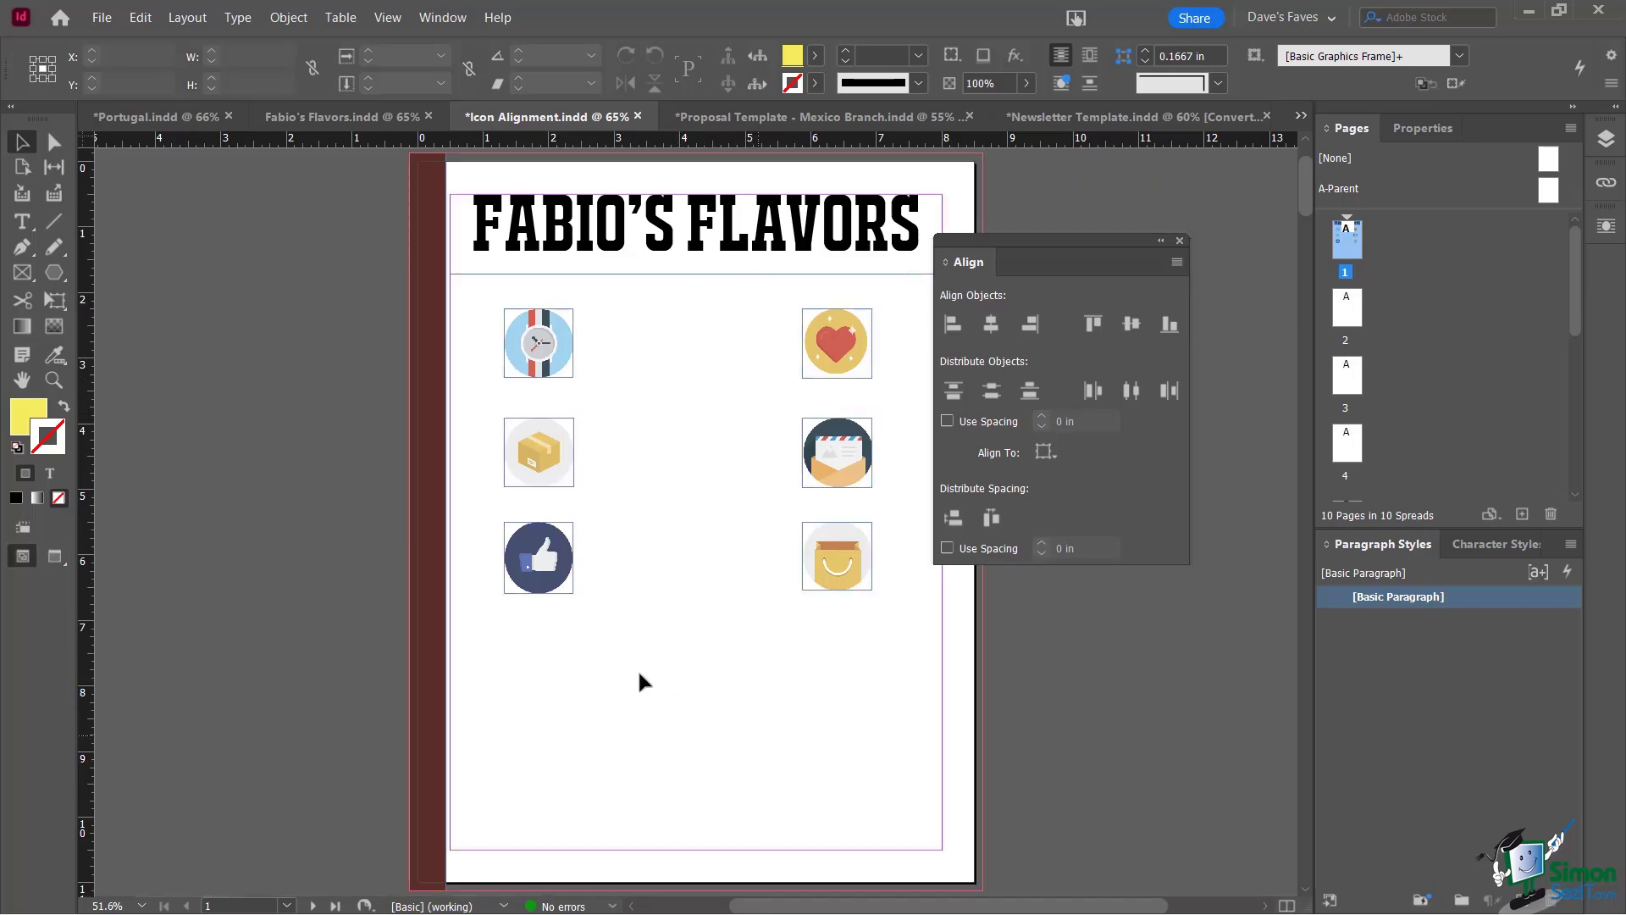
key("w")
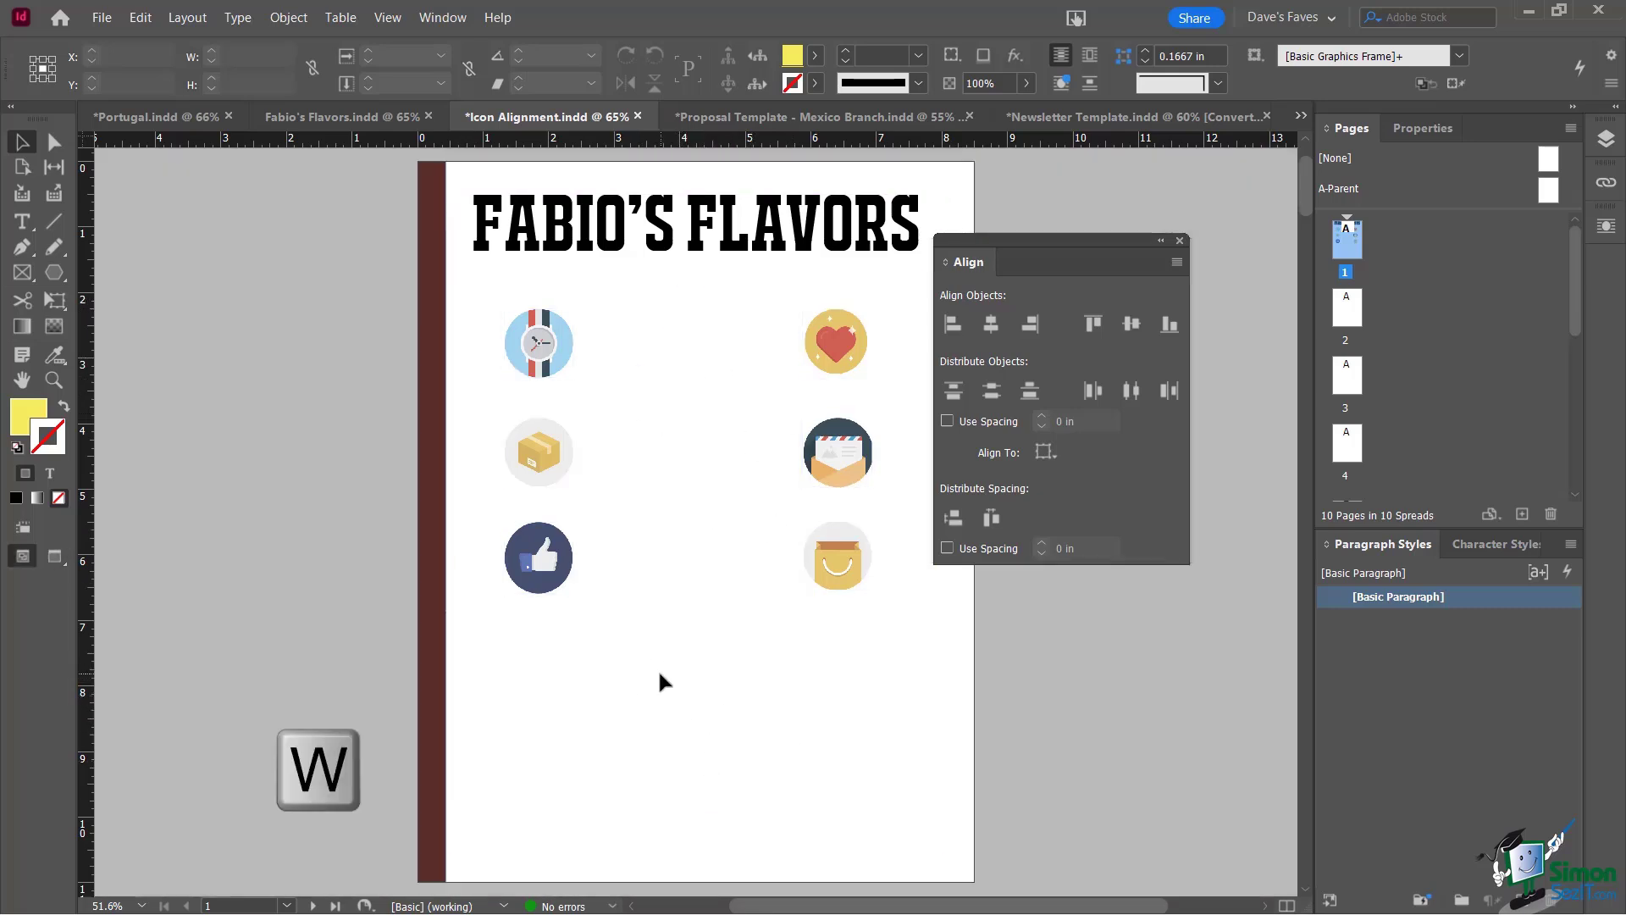
key("w")
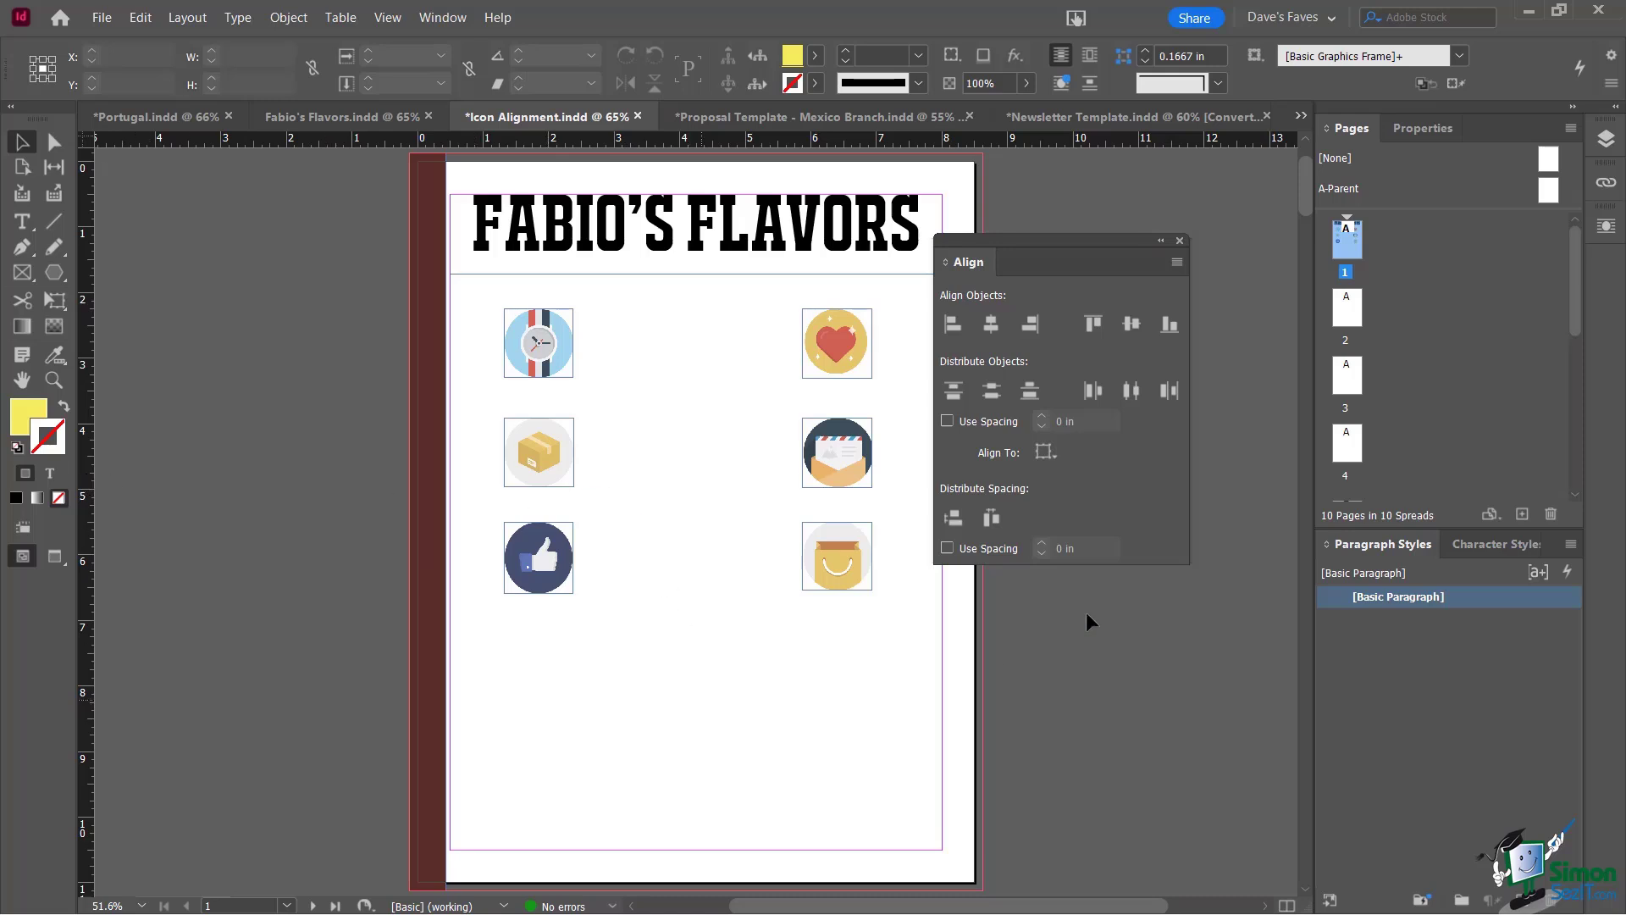
left_click(1431, 132)
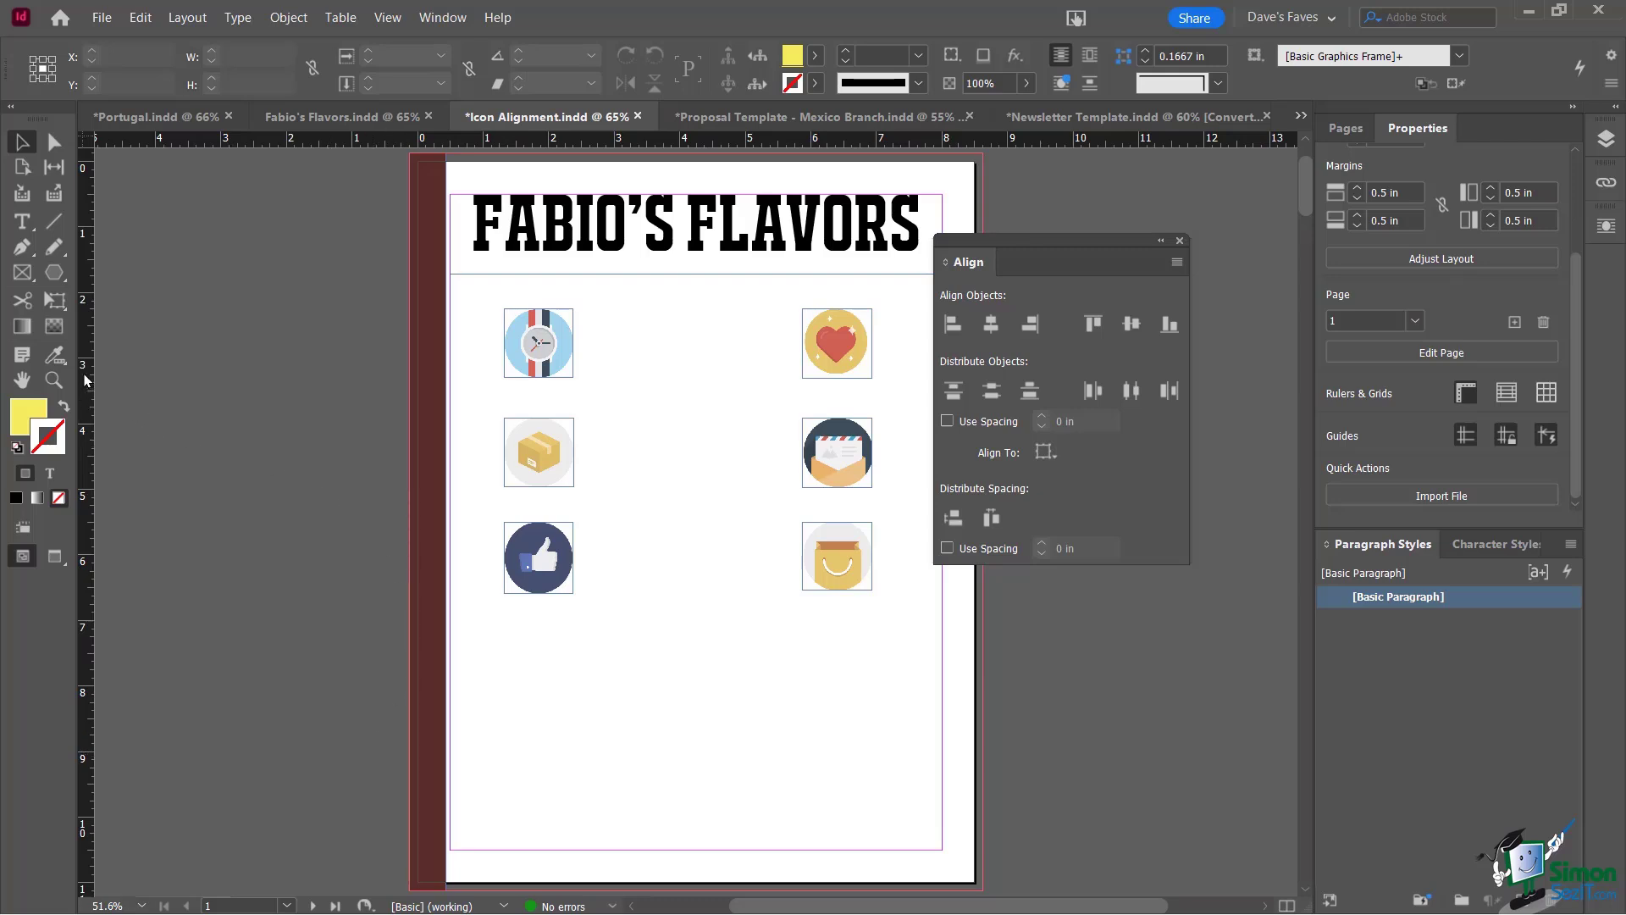
Add a vertical ruler guide at the left edge of the title's first letter, nudging it to X 0.8516 in
left_click_drag(84, 378, 471, 432)
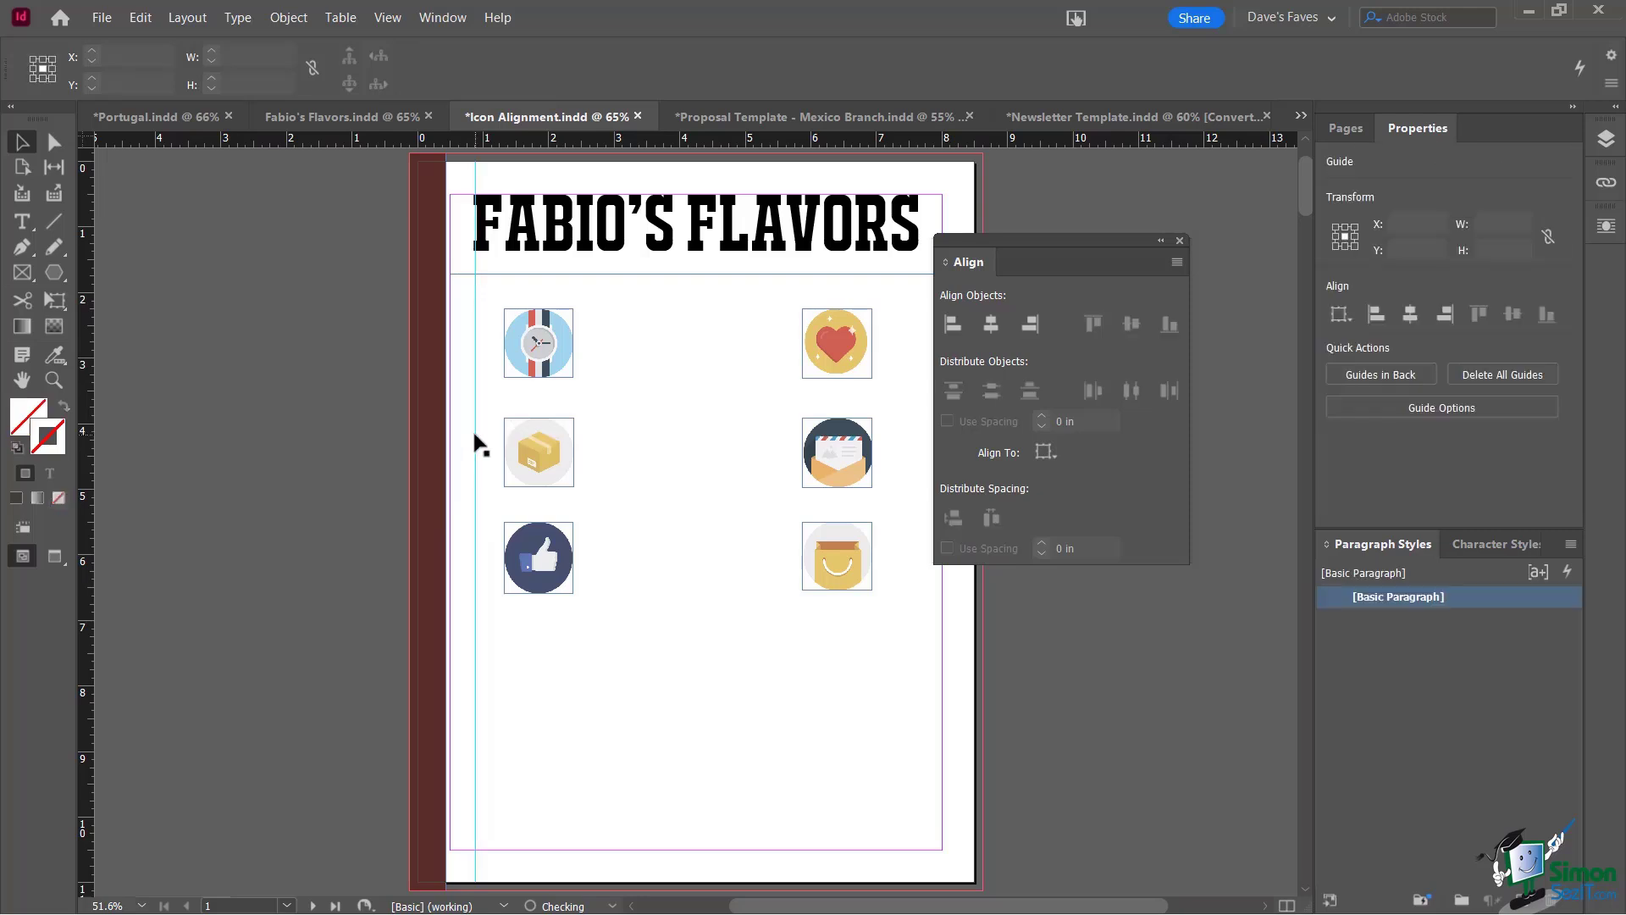
left_click(475, 434)
key("Left")
key("Left")
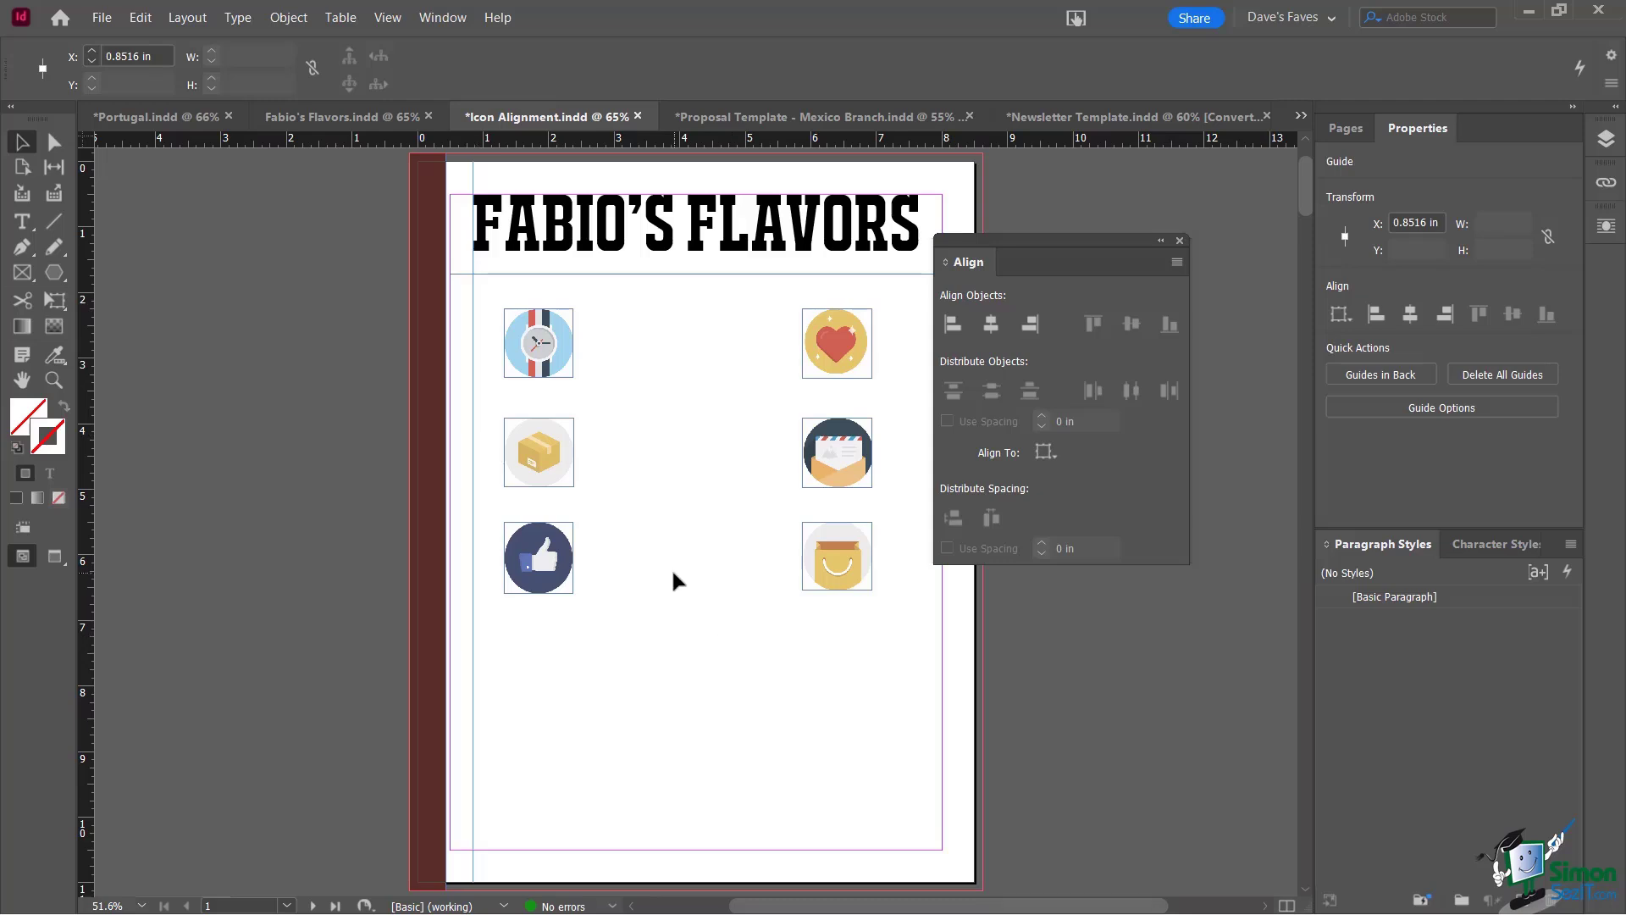
Move the watch, box and thumbs-up icons together so their left edges meet the vertical guide
left_click_drag(629, 625, 499, 303)
left_click(598, 633)
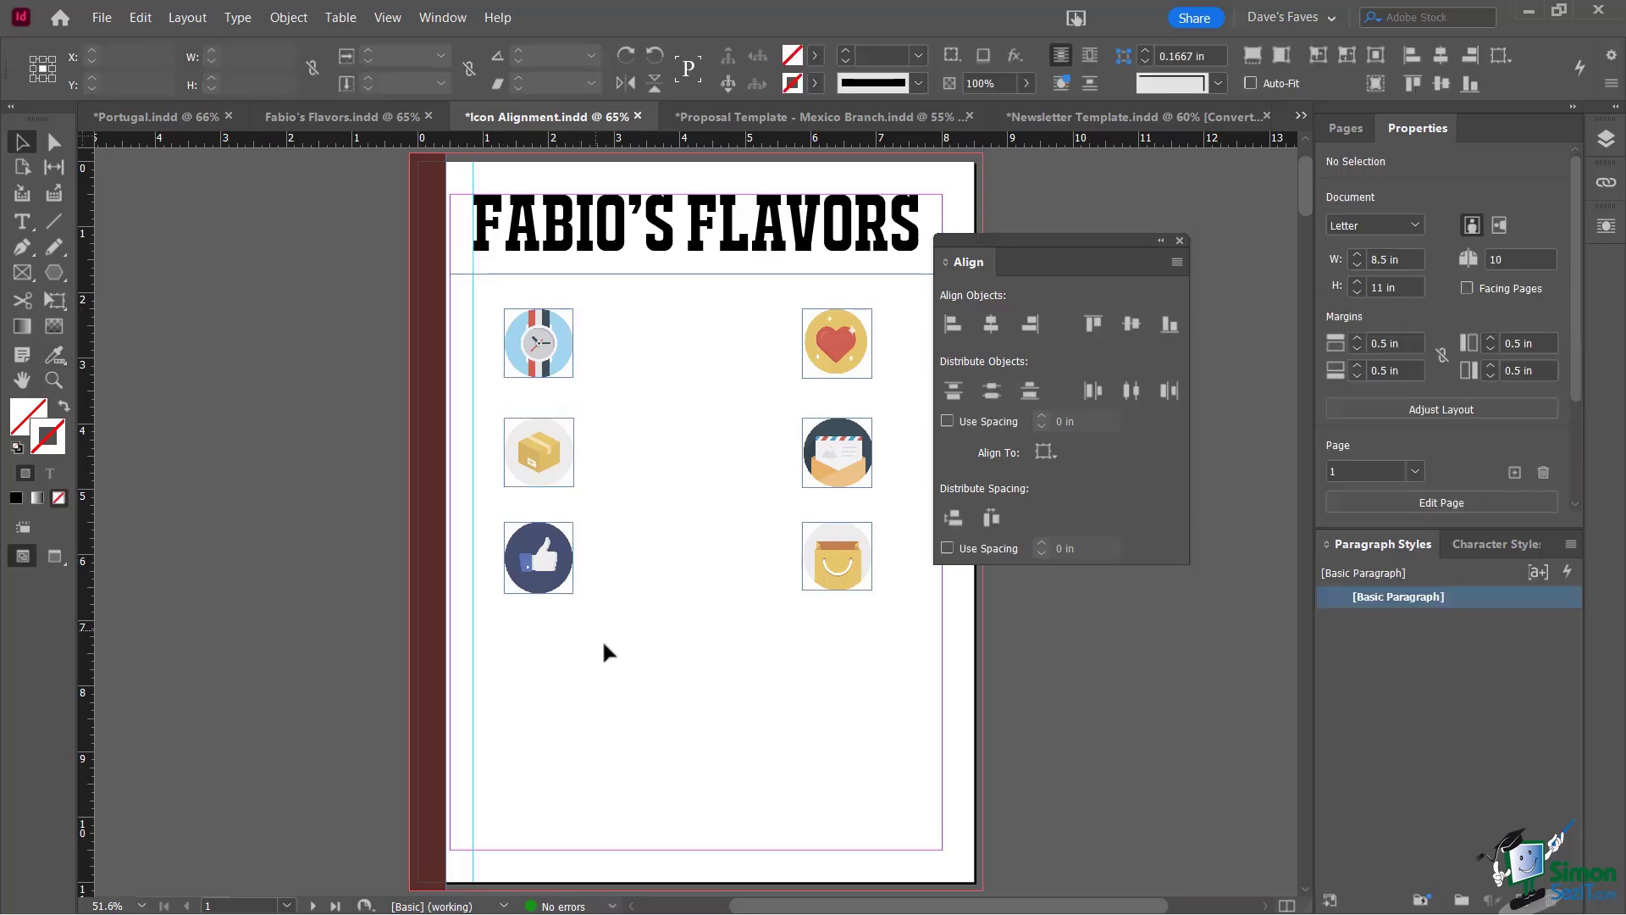
left_click(539, 343)
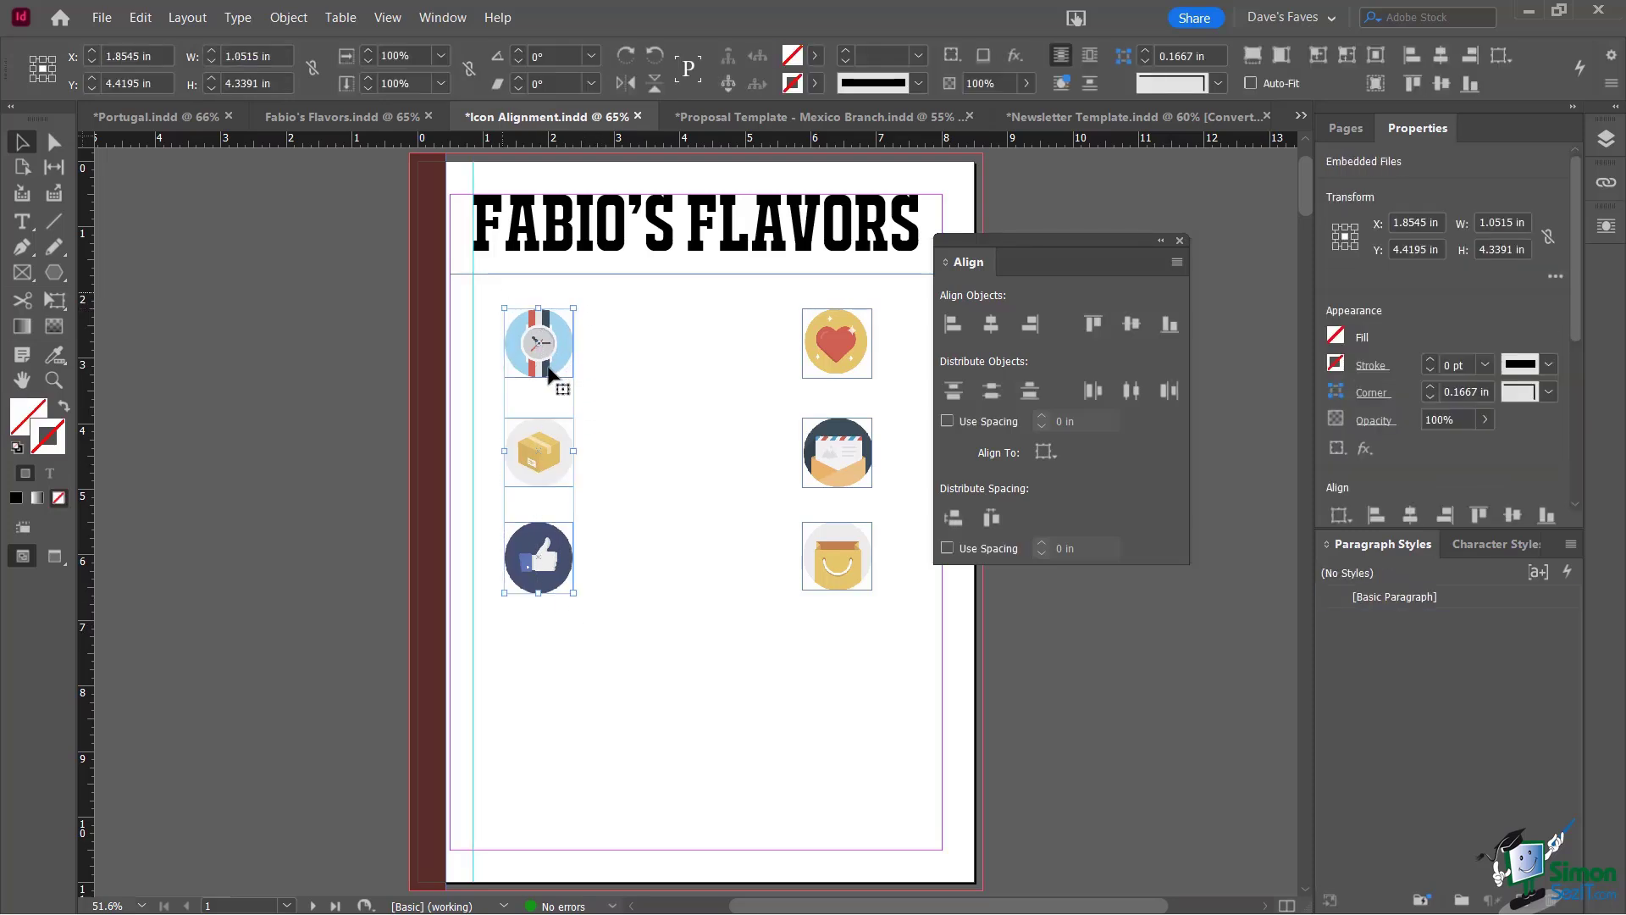
left_click_drag(552, 370, 528, 374)
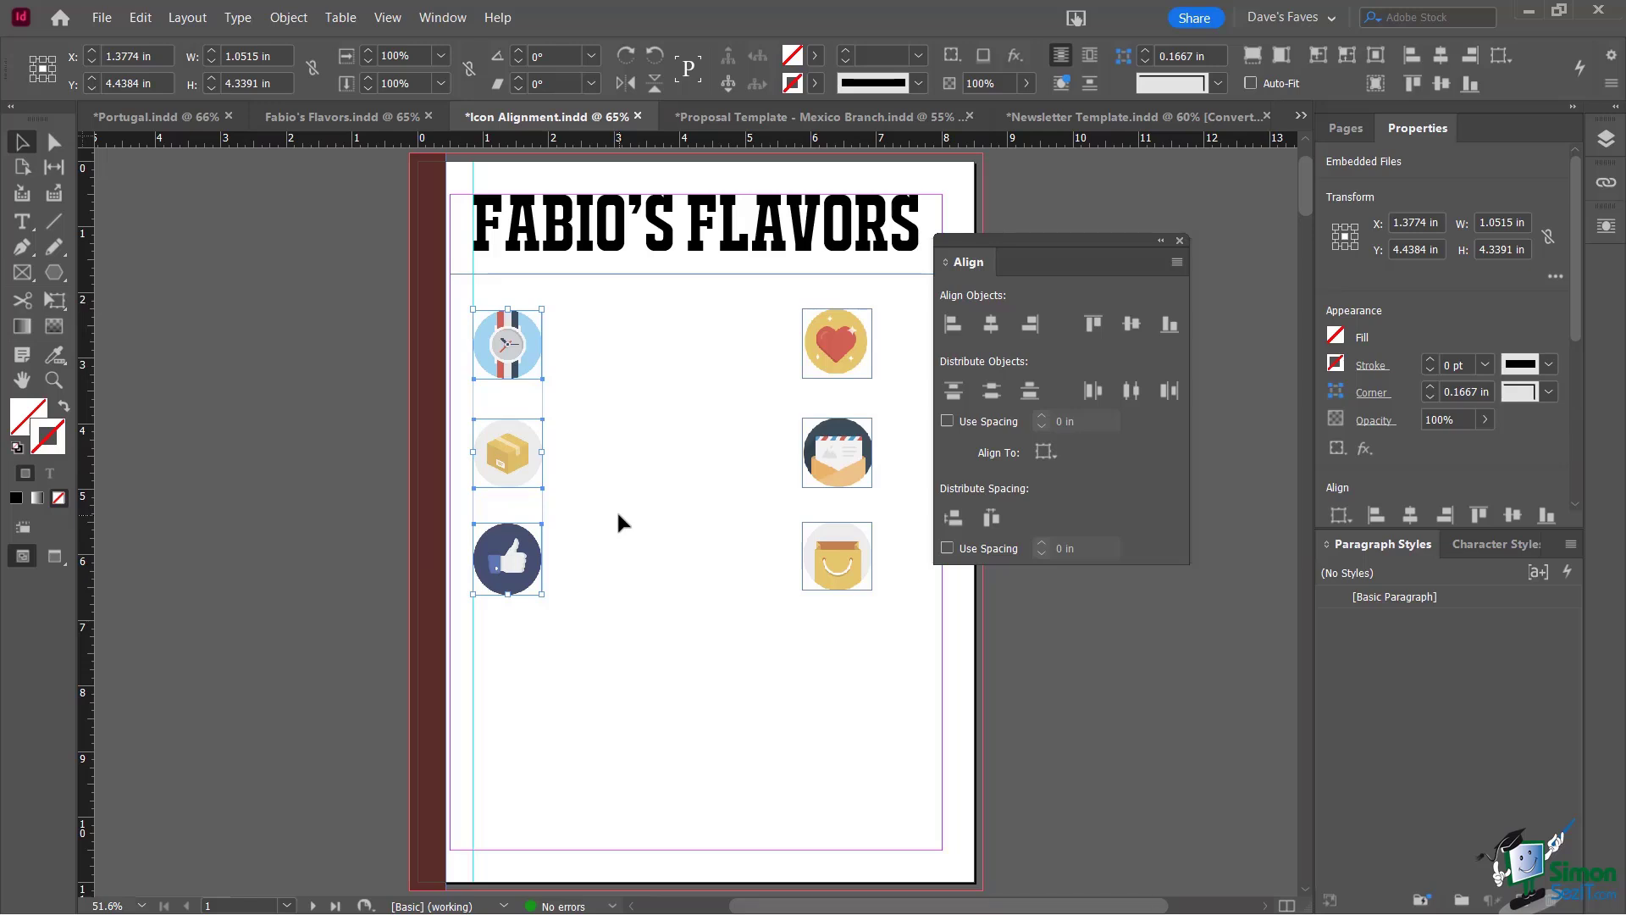
Display the grids and guides options to check the Snap to Guides setting
left_click(387, 18)
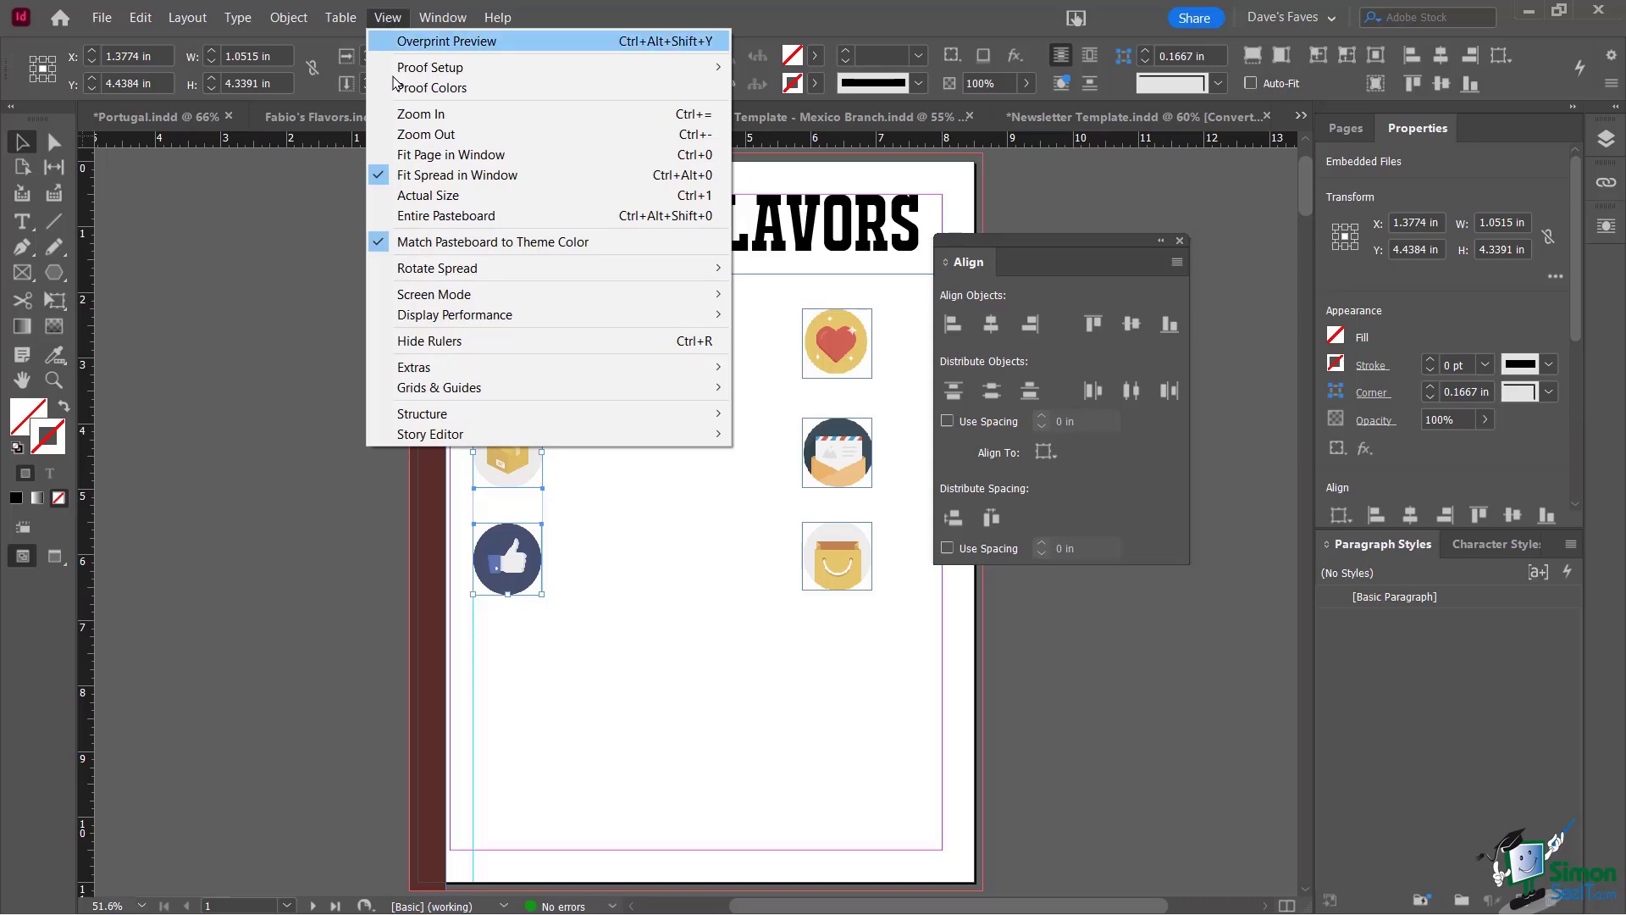
mouse_move(474, 399)
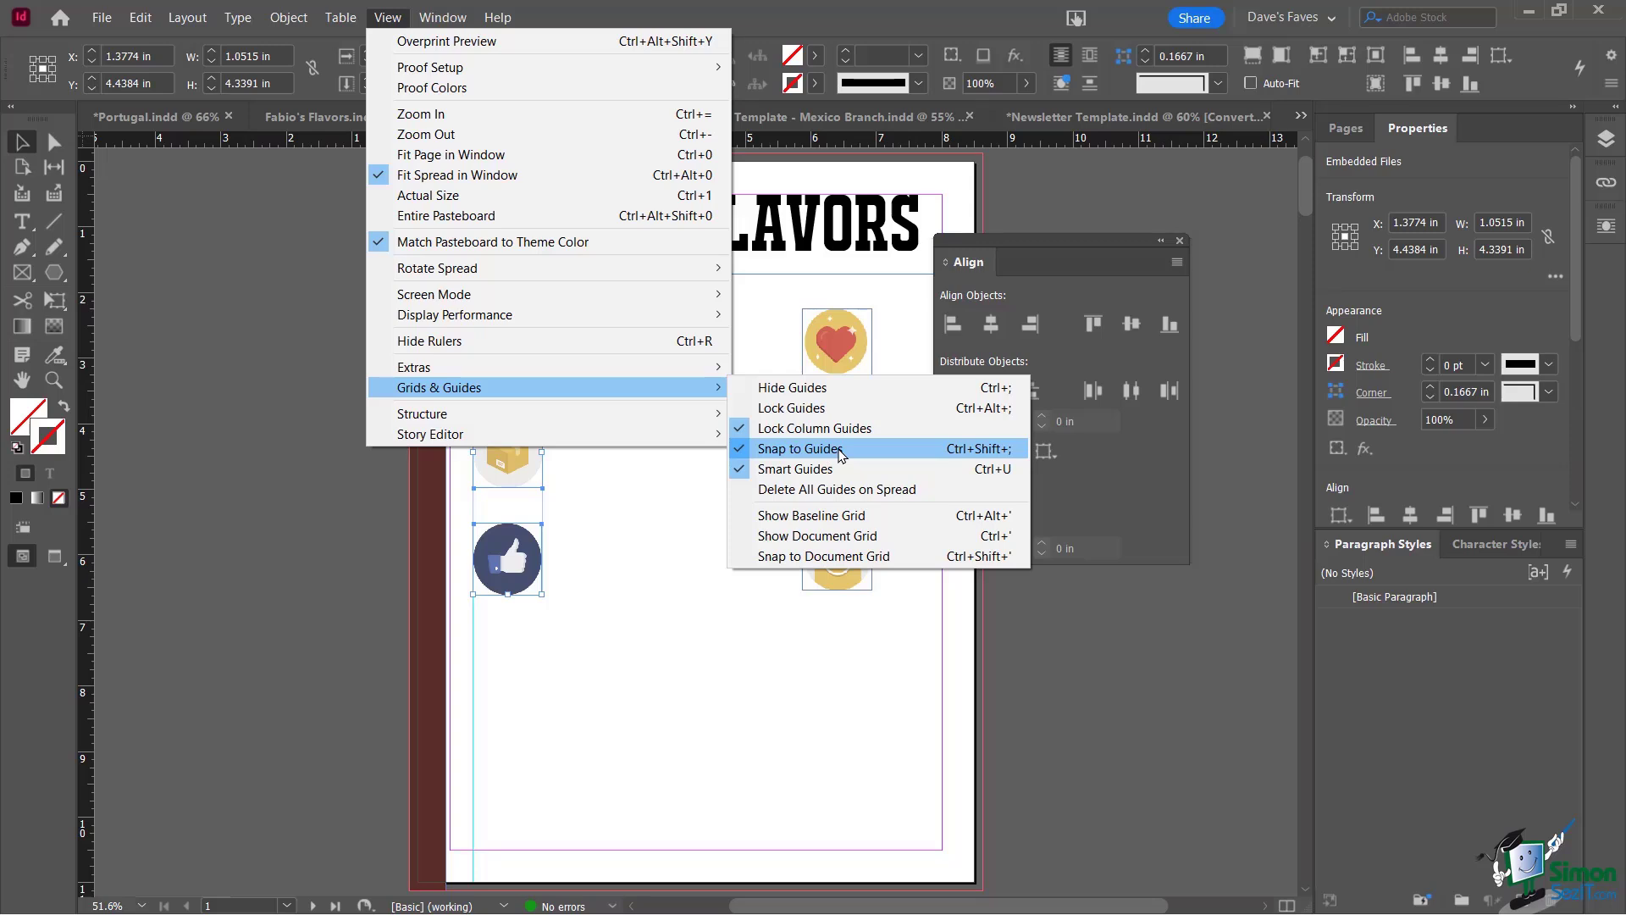
left_click(841, 450)
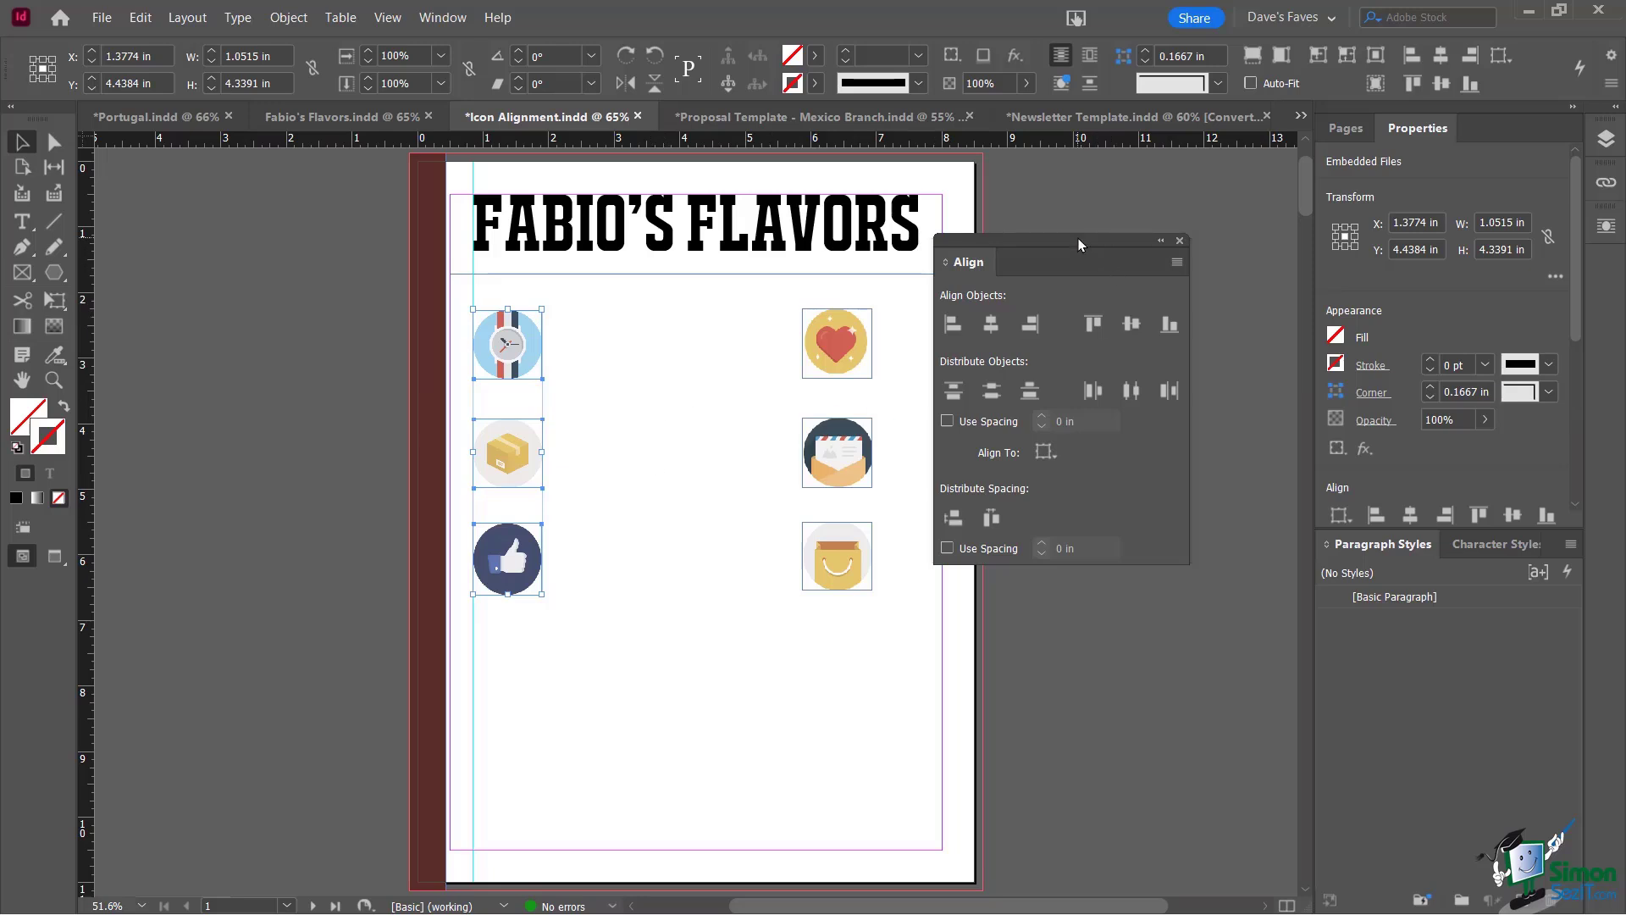
Add a vertical guide at the end of the title's last letter and move the heart, envelope and shopping bag icons flush against it
left_click_drag(1079, 245, 1269, 388)
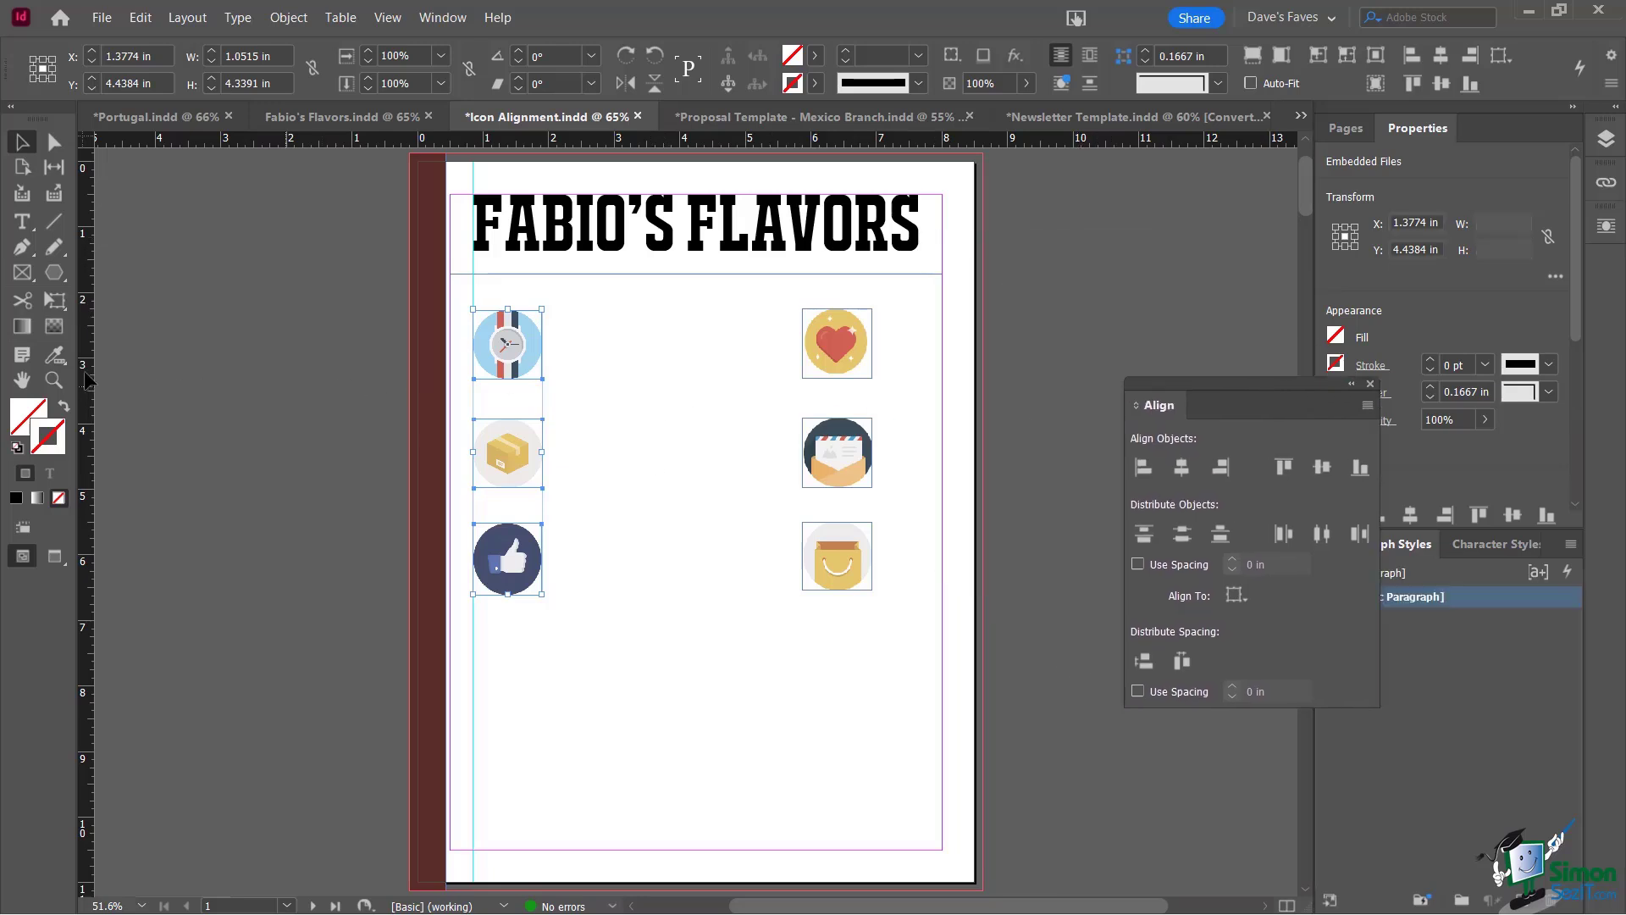
left_click_drag(88, 381, 917, 478)
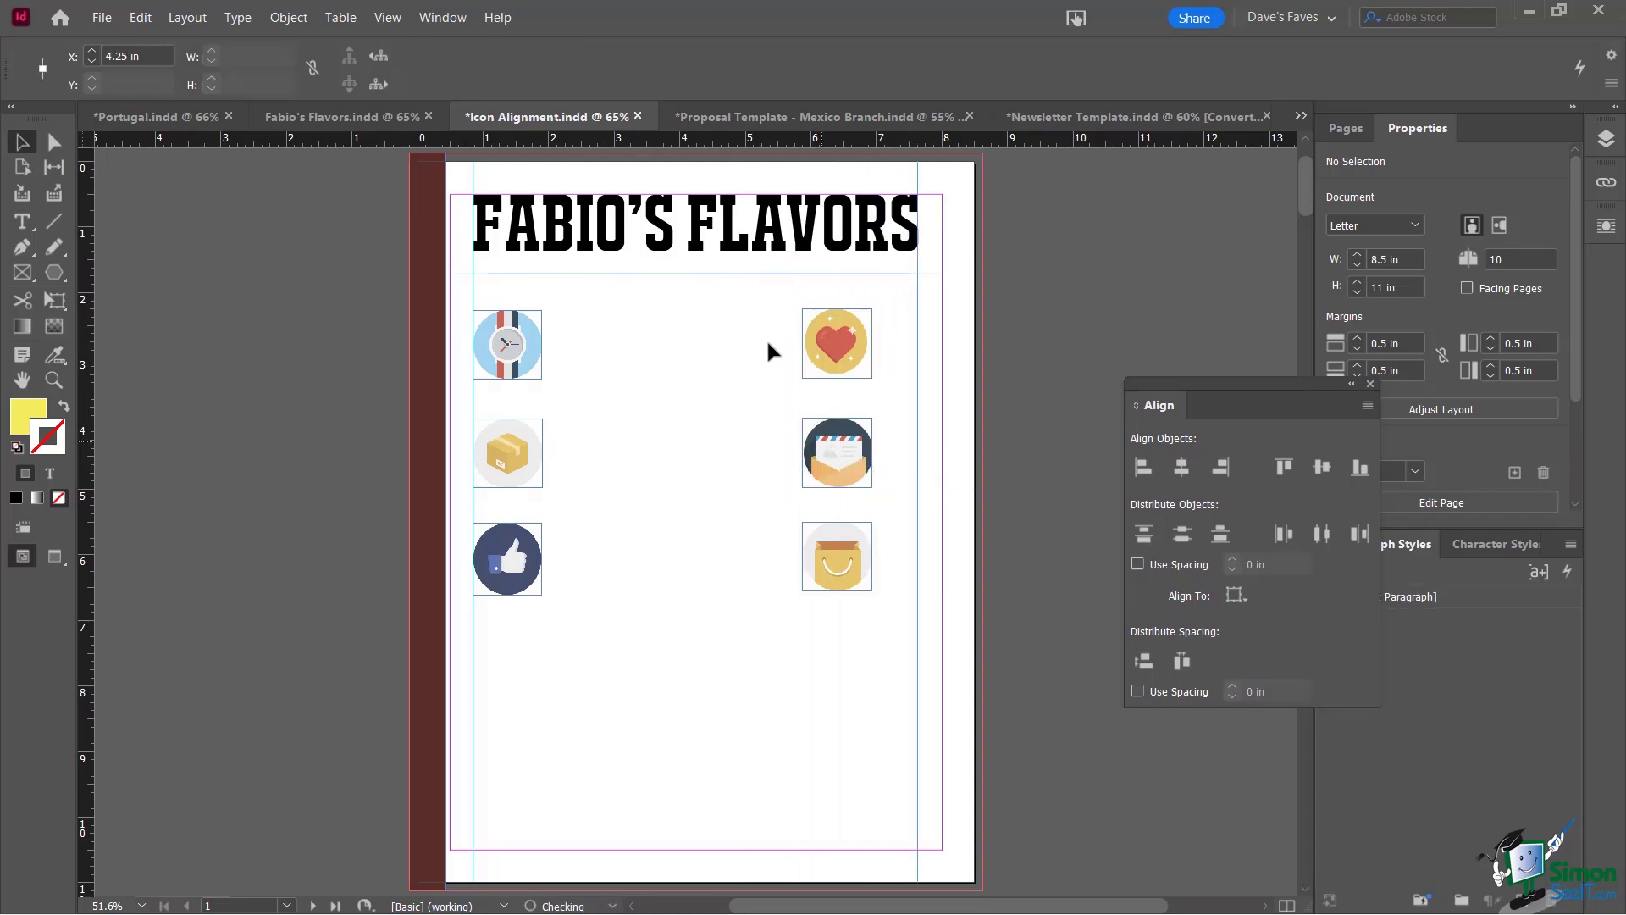
left_click_drag(844, 574, 883, 573)
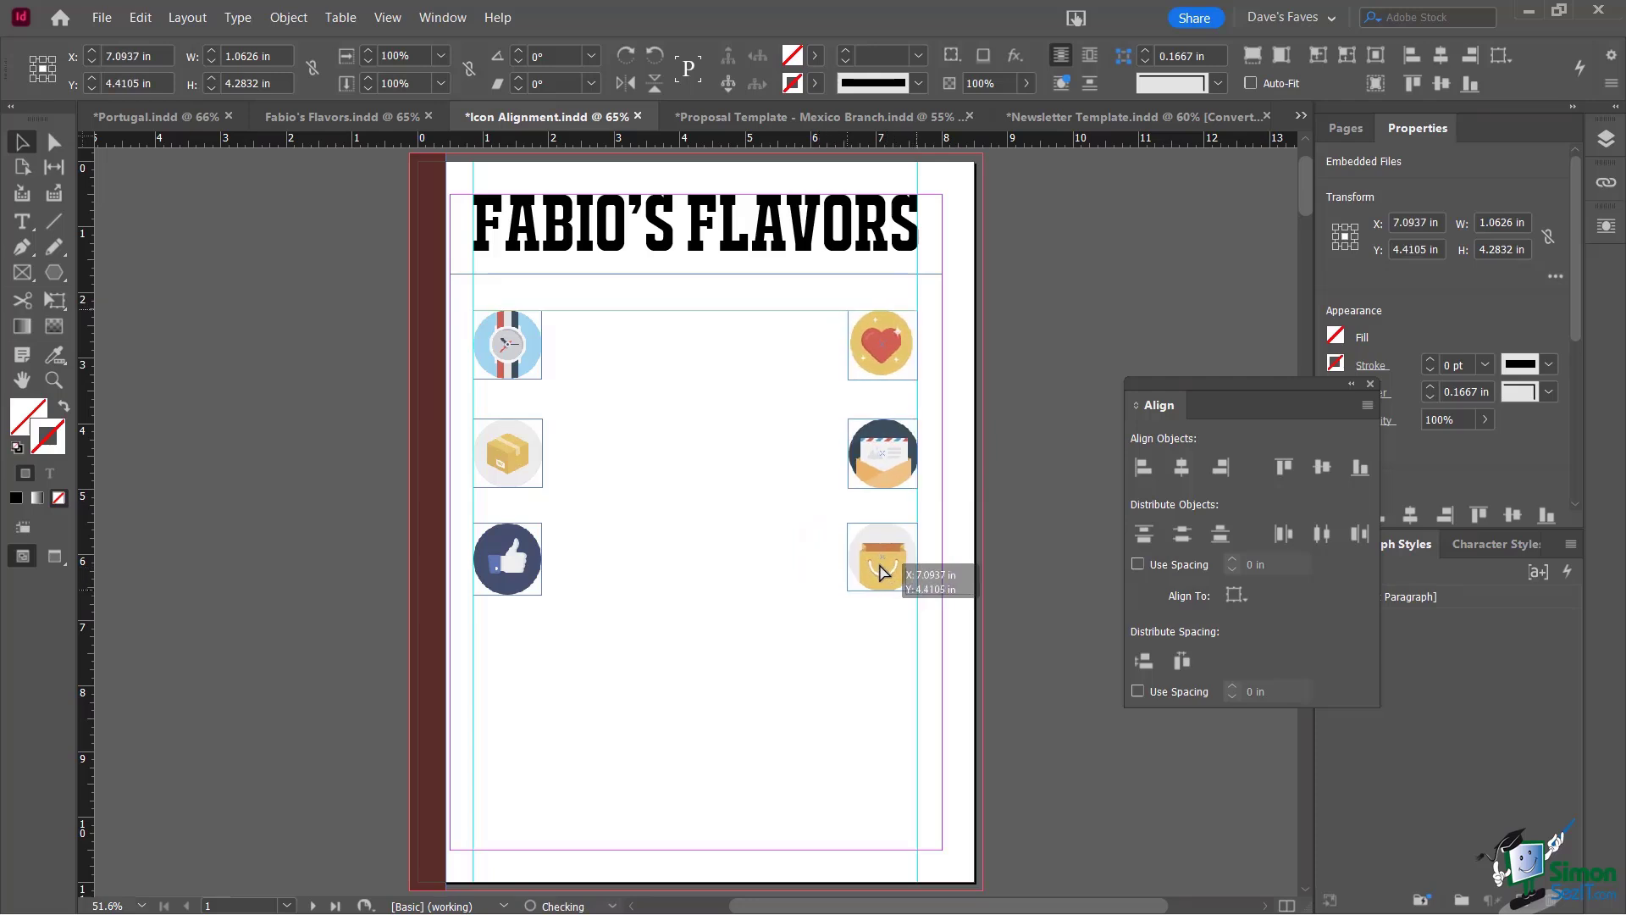
left_click_drag(881, 572, 881, 571)
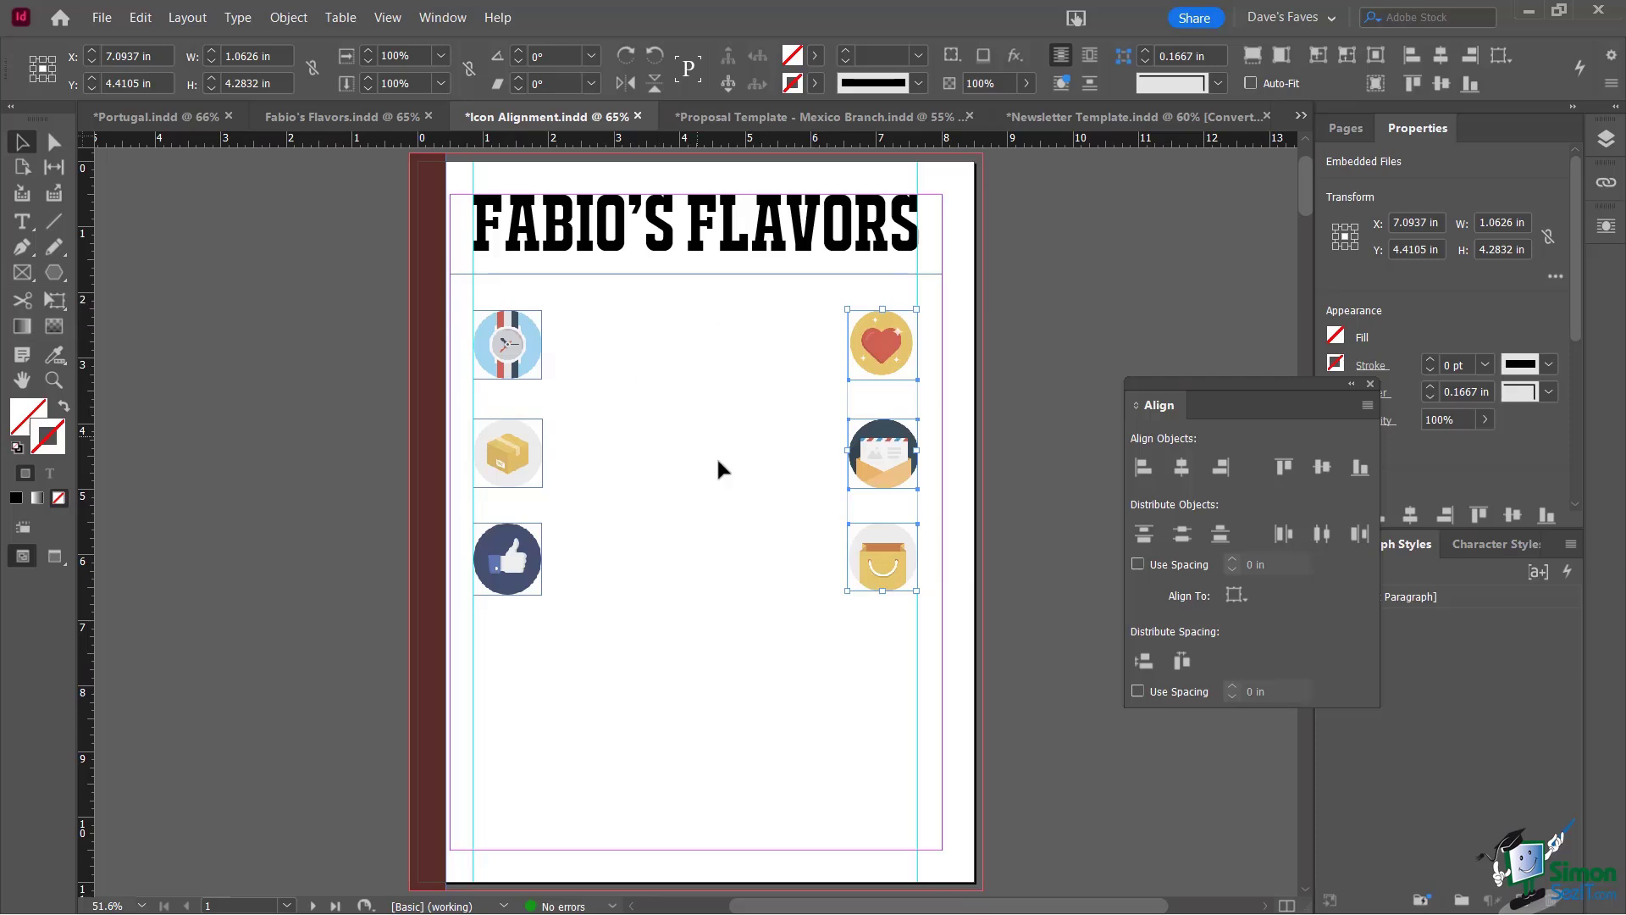
left_click(695, 493)
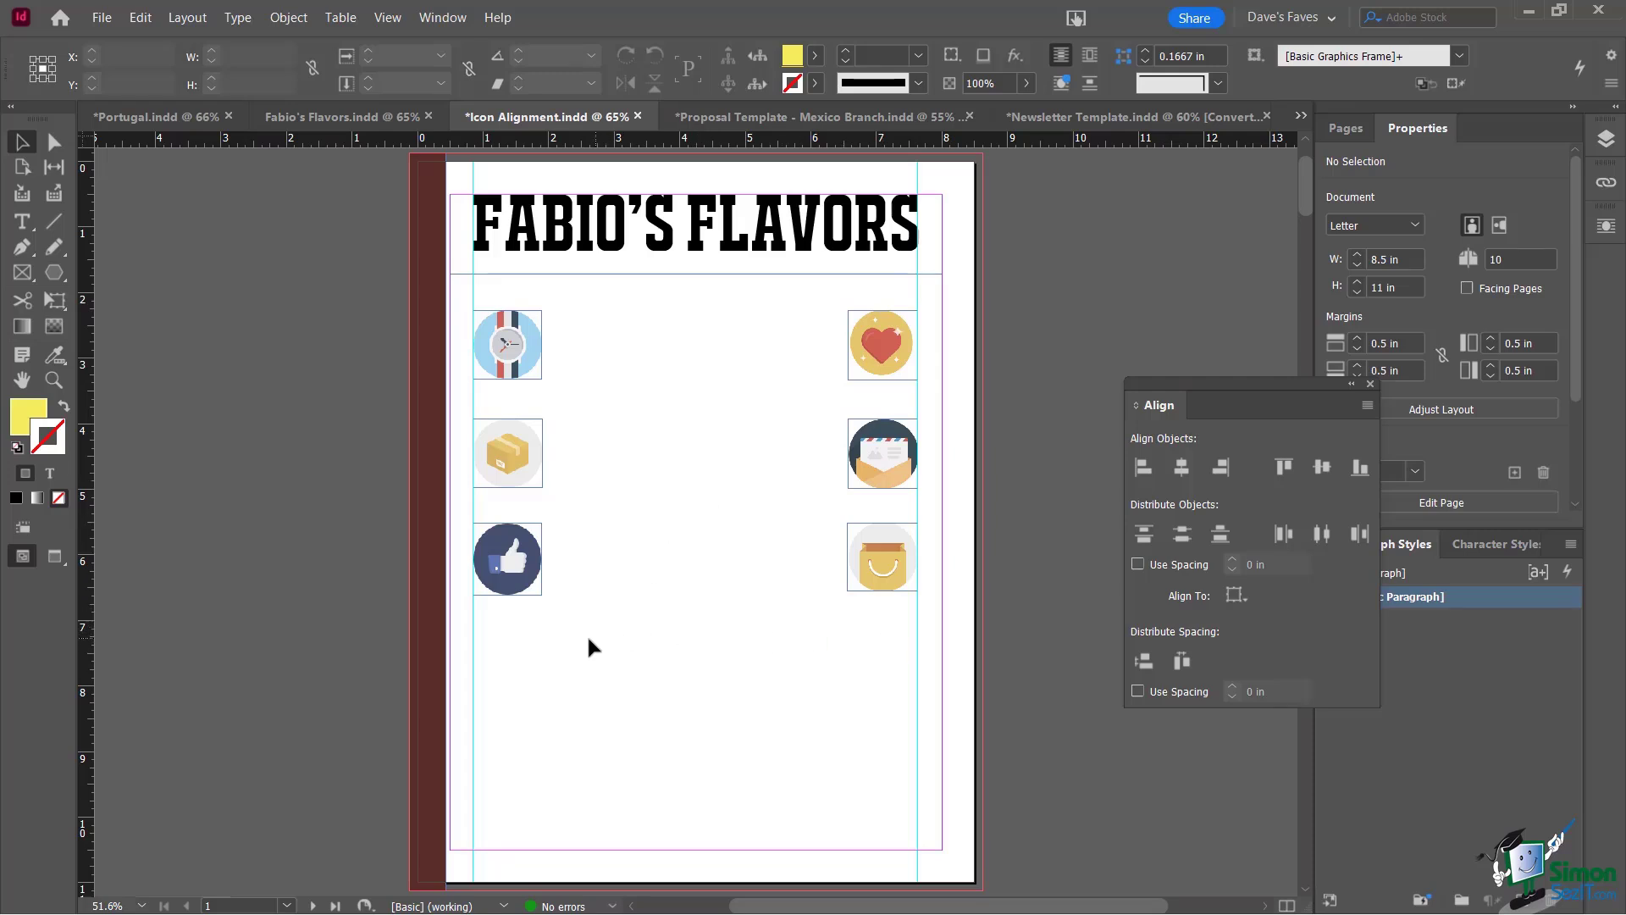
Move the thumbs-up icon down to about Y 7.1 in and slightly right, and the box icon down to about Y 4.57 in
left_click_drag(518, 563, 529, 636)
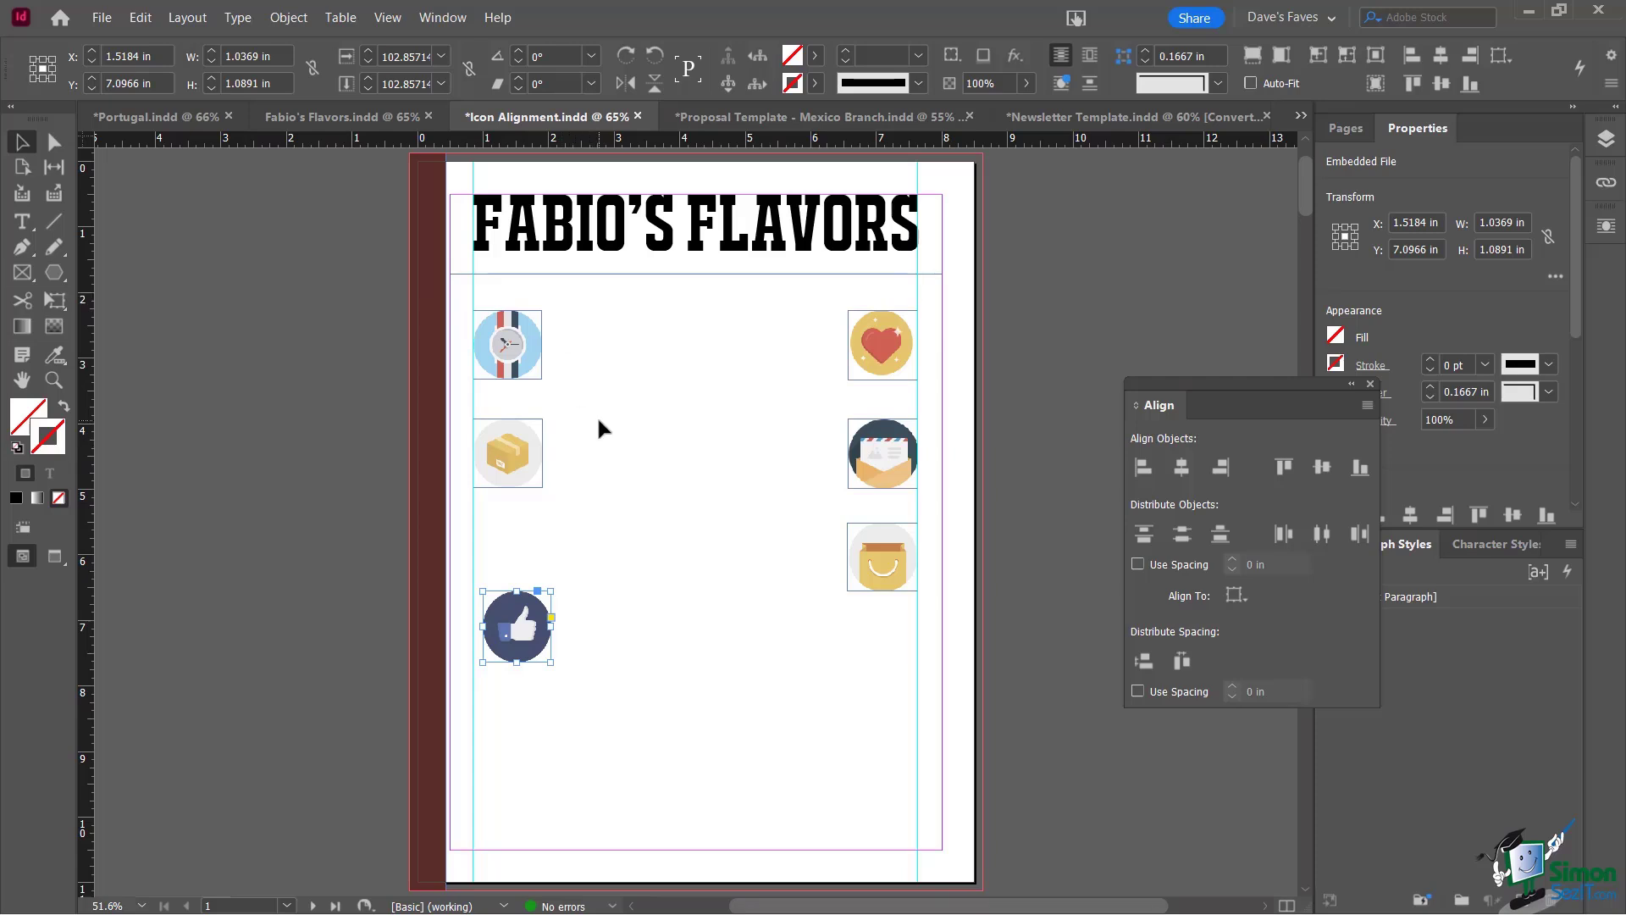
left_click_drag(512, 450, 512, 457)
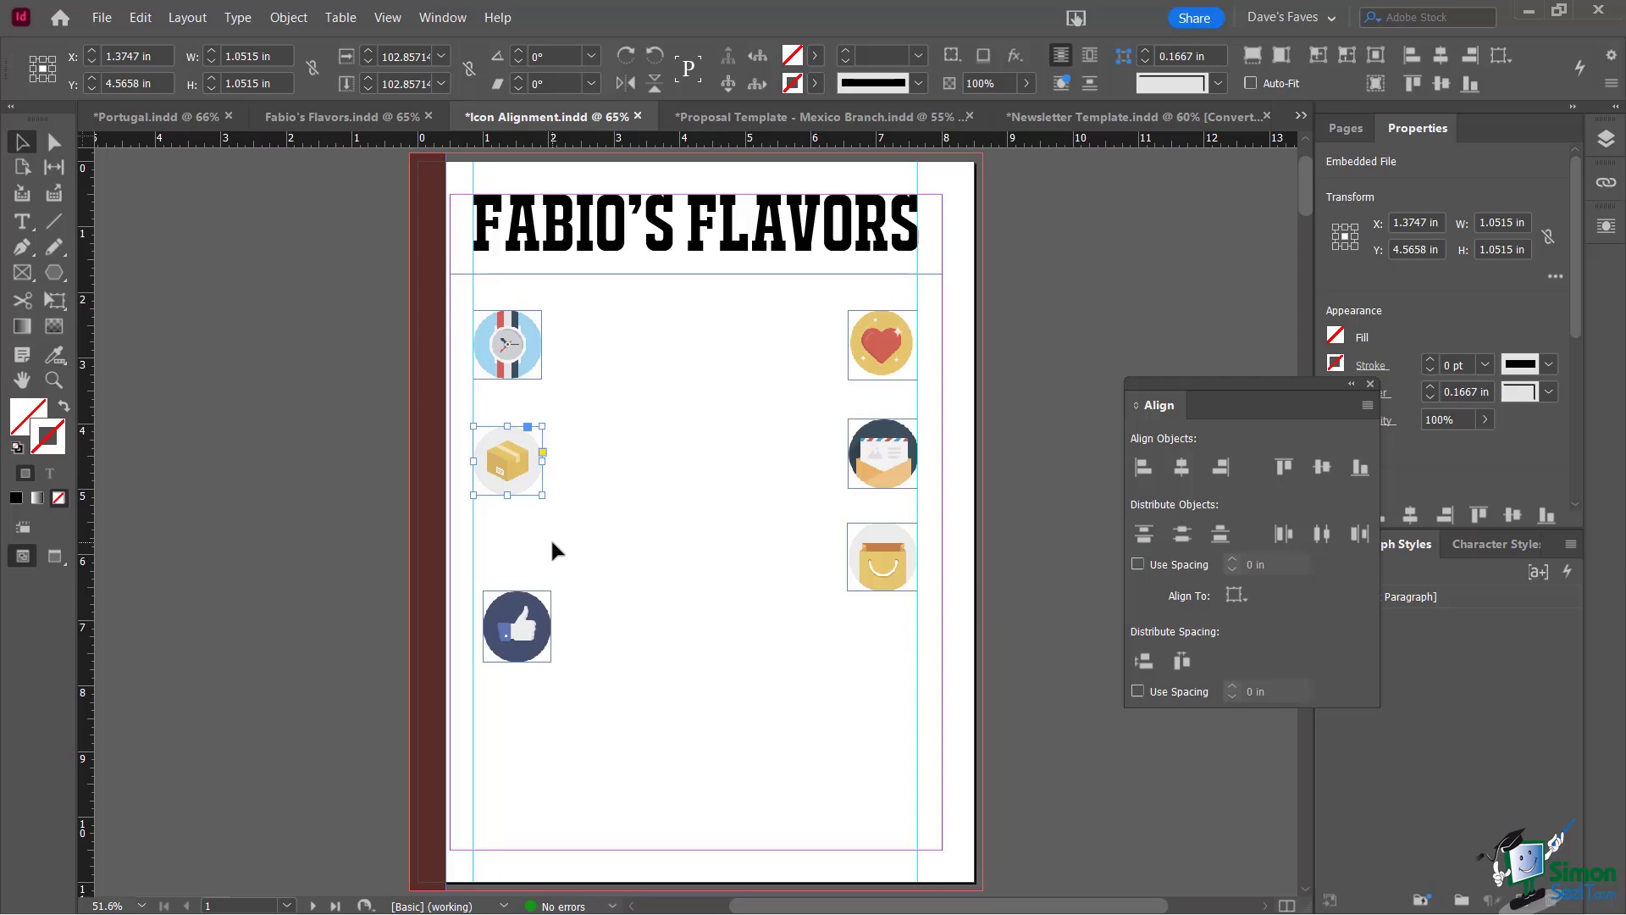
Left-align the watch, box and thumbs-up icons and distribute them evenly by their top edges
left_click_drag(602, 678, 470, 302)
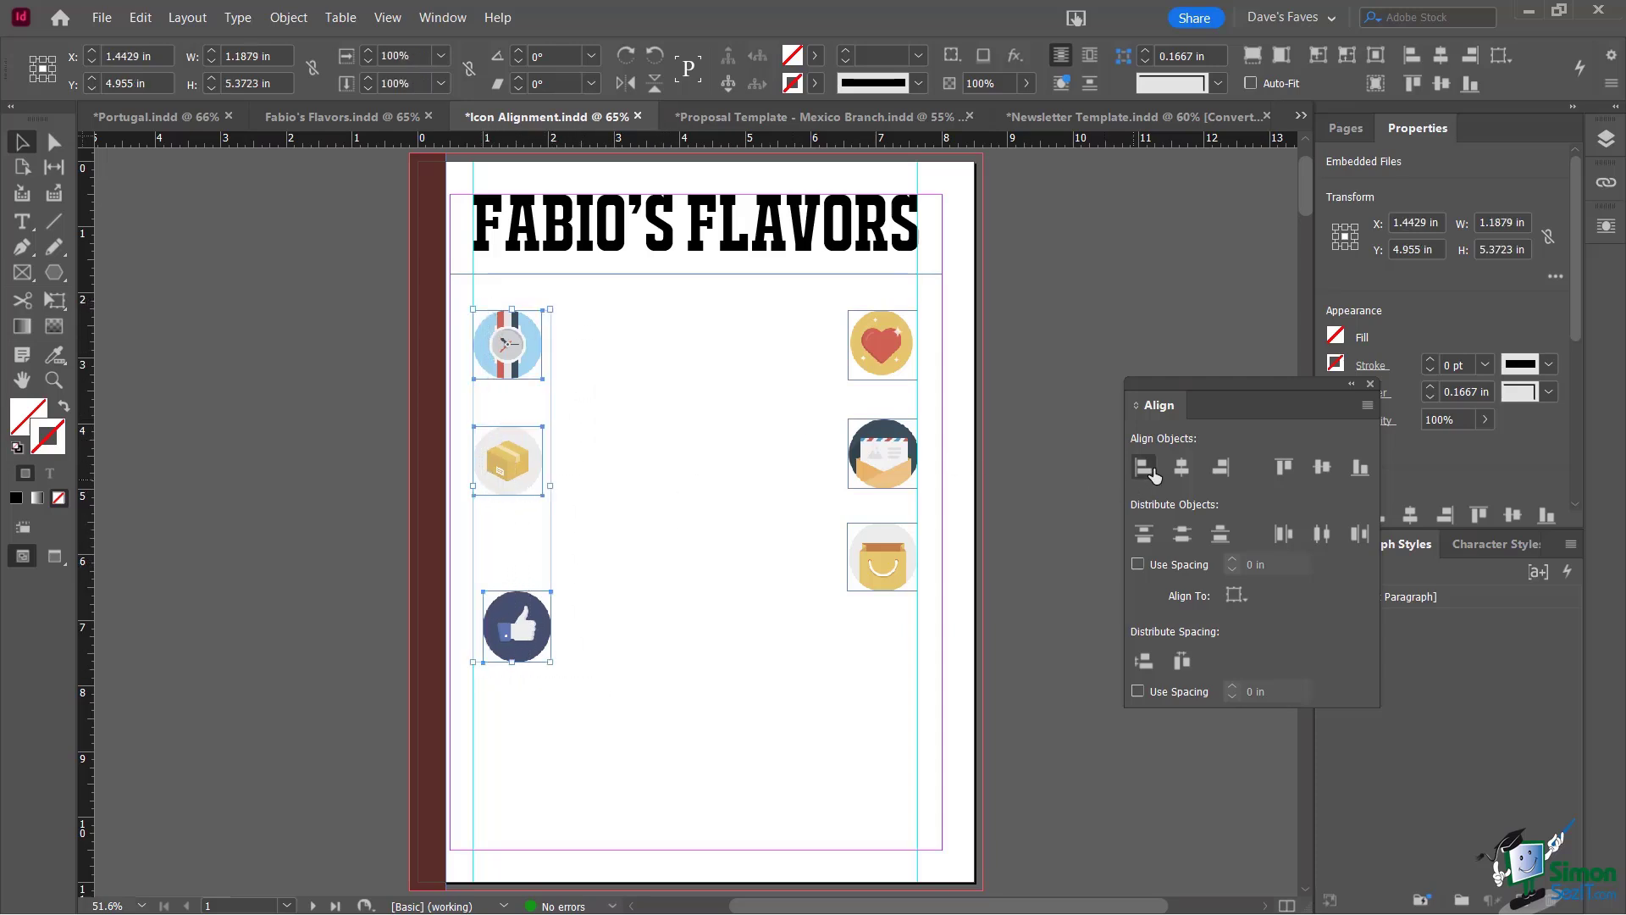
left_click(1148, 467)
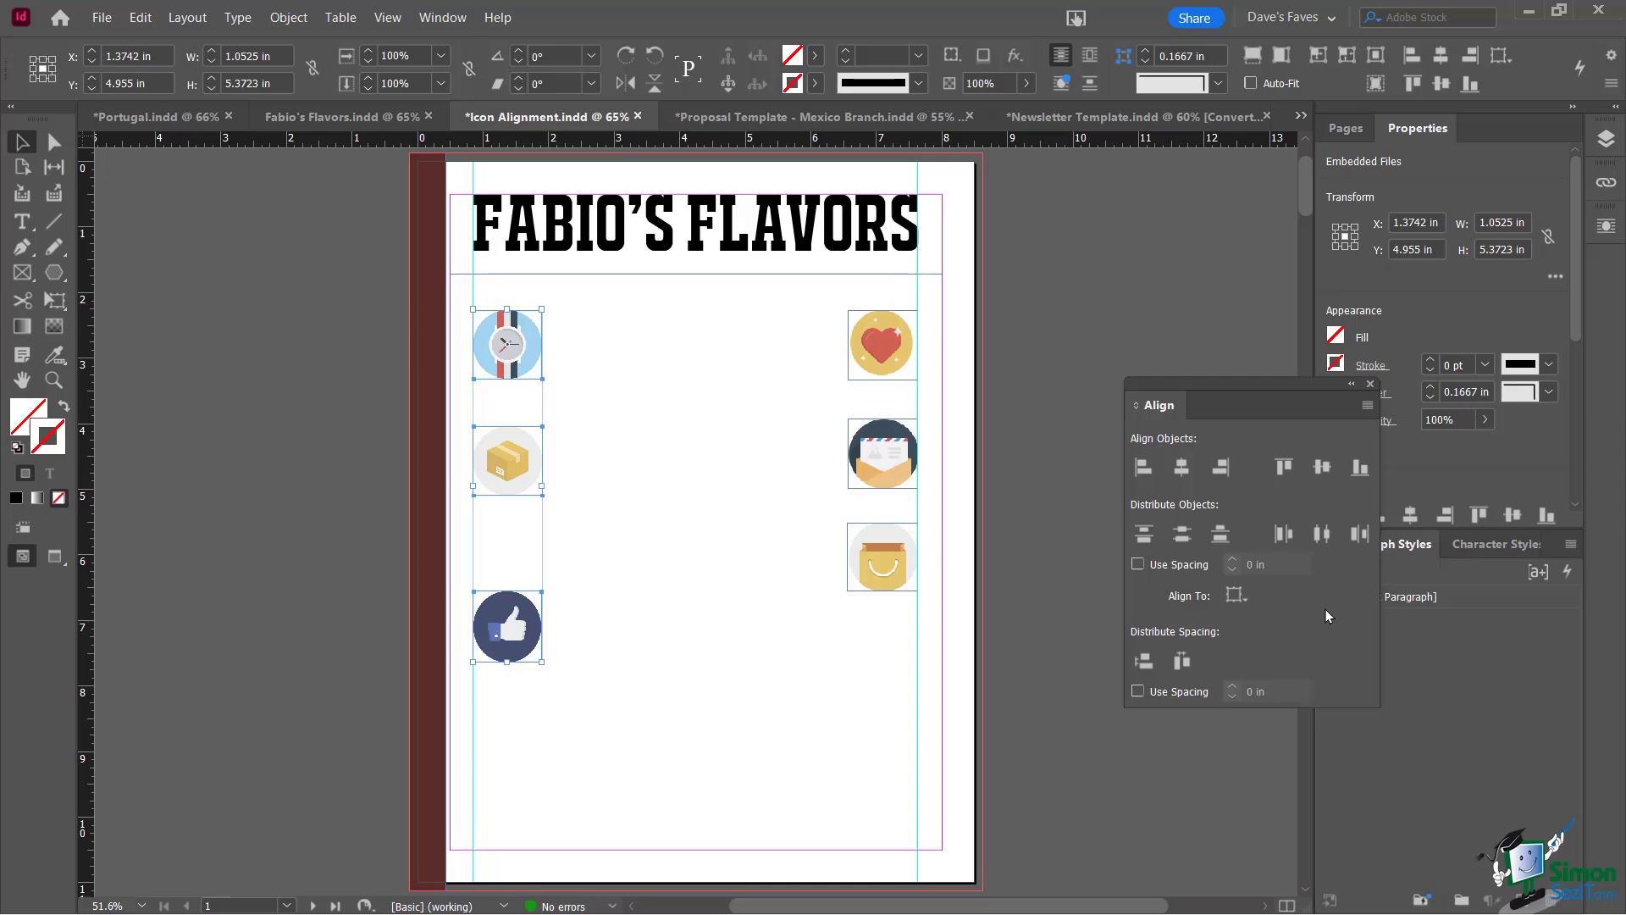
left_click(1144, 534)
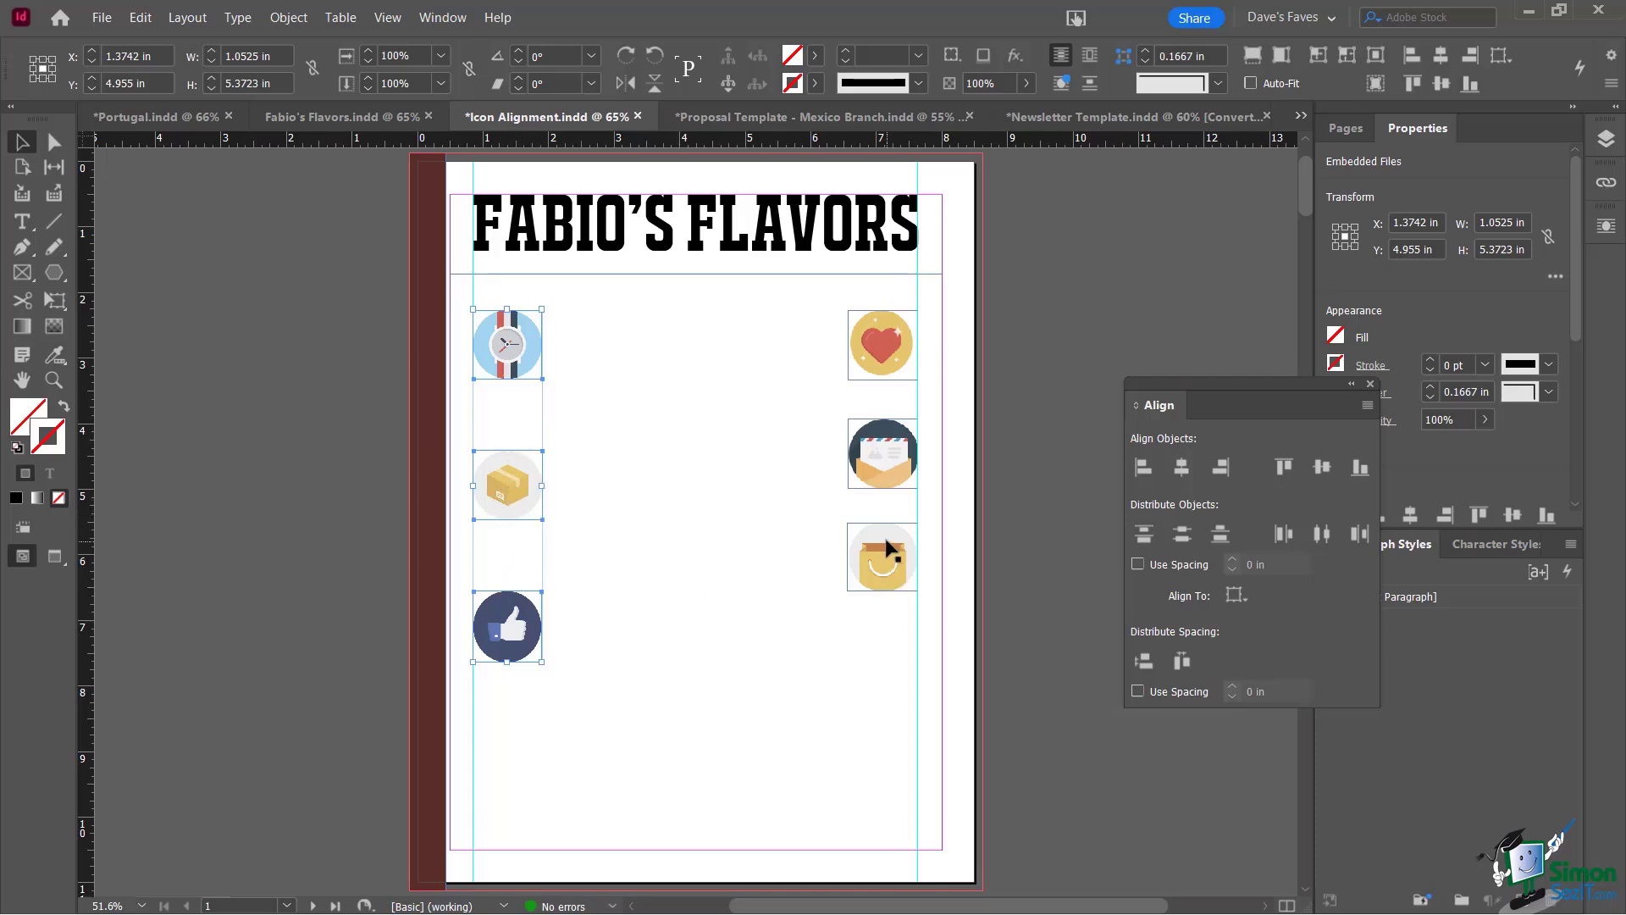
Move the shopping bag icon straight down and distribute the heart, envelope and bag icons evenly by their top edges
left_click_drag(885, 550, 872, 674)
left_click_drag(834, 302, 893, 752)
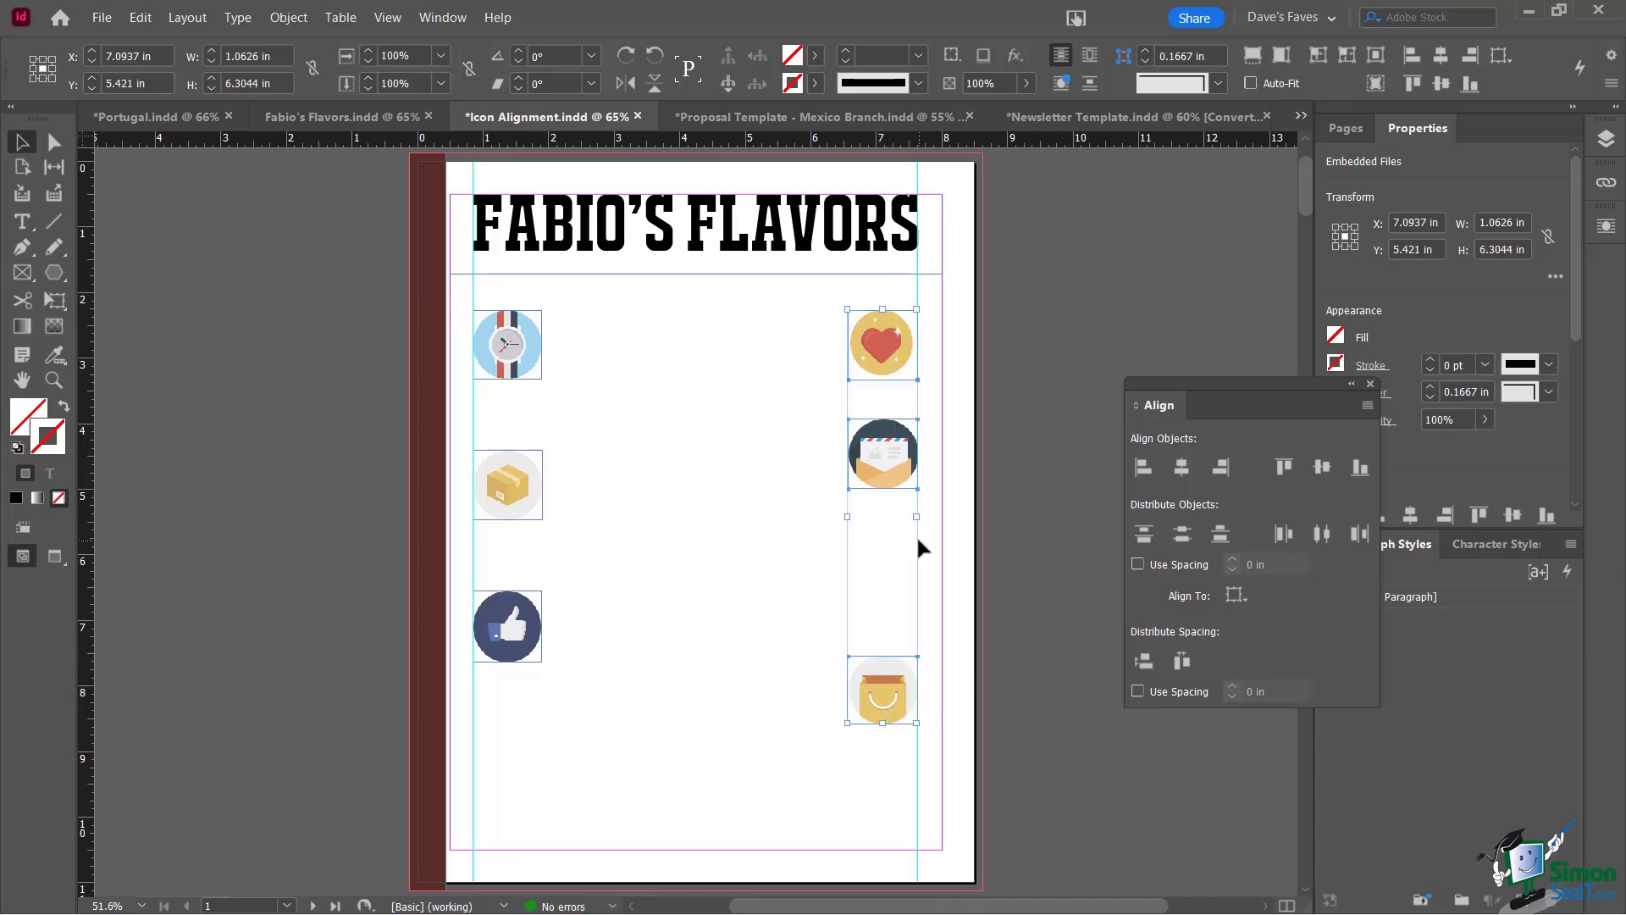
left_click(1144, 533)
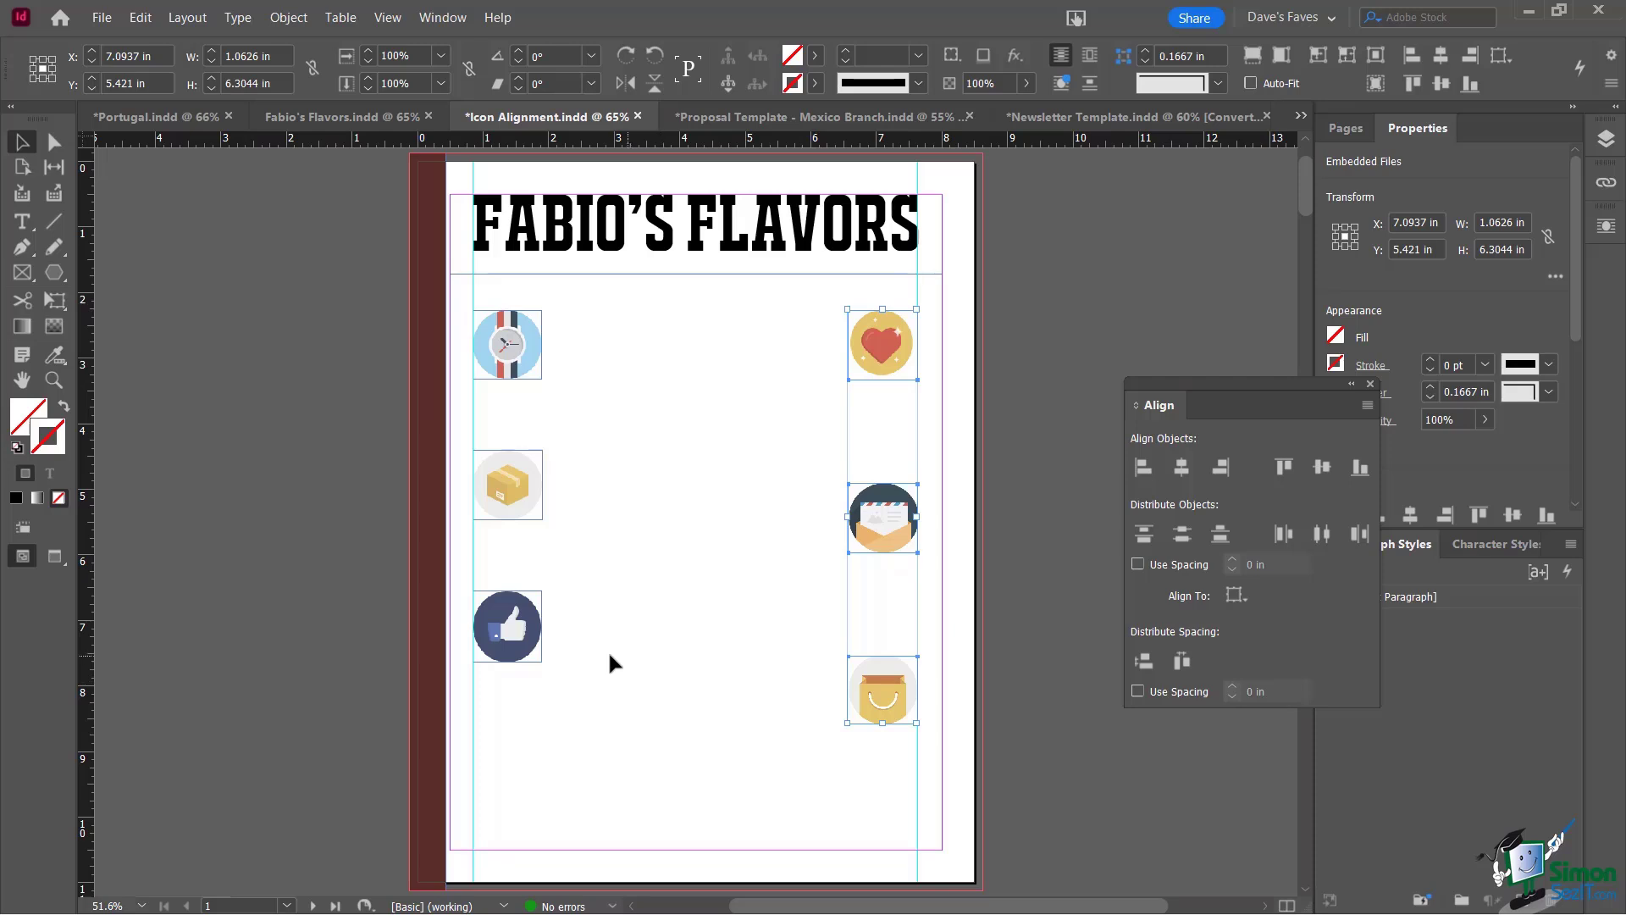
Distribute the vertical space between the watch, box and thumbs-up icons with a fixed spacing of 0.5 in
left_click_drag(589, 677, 474, 314)
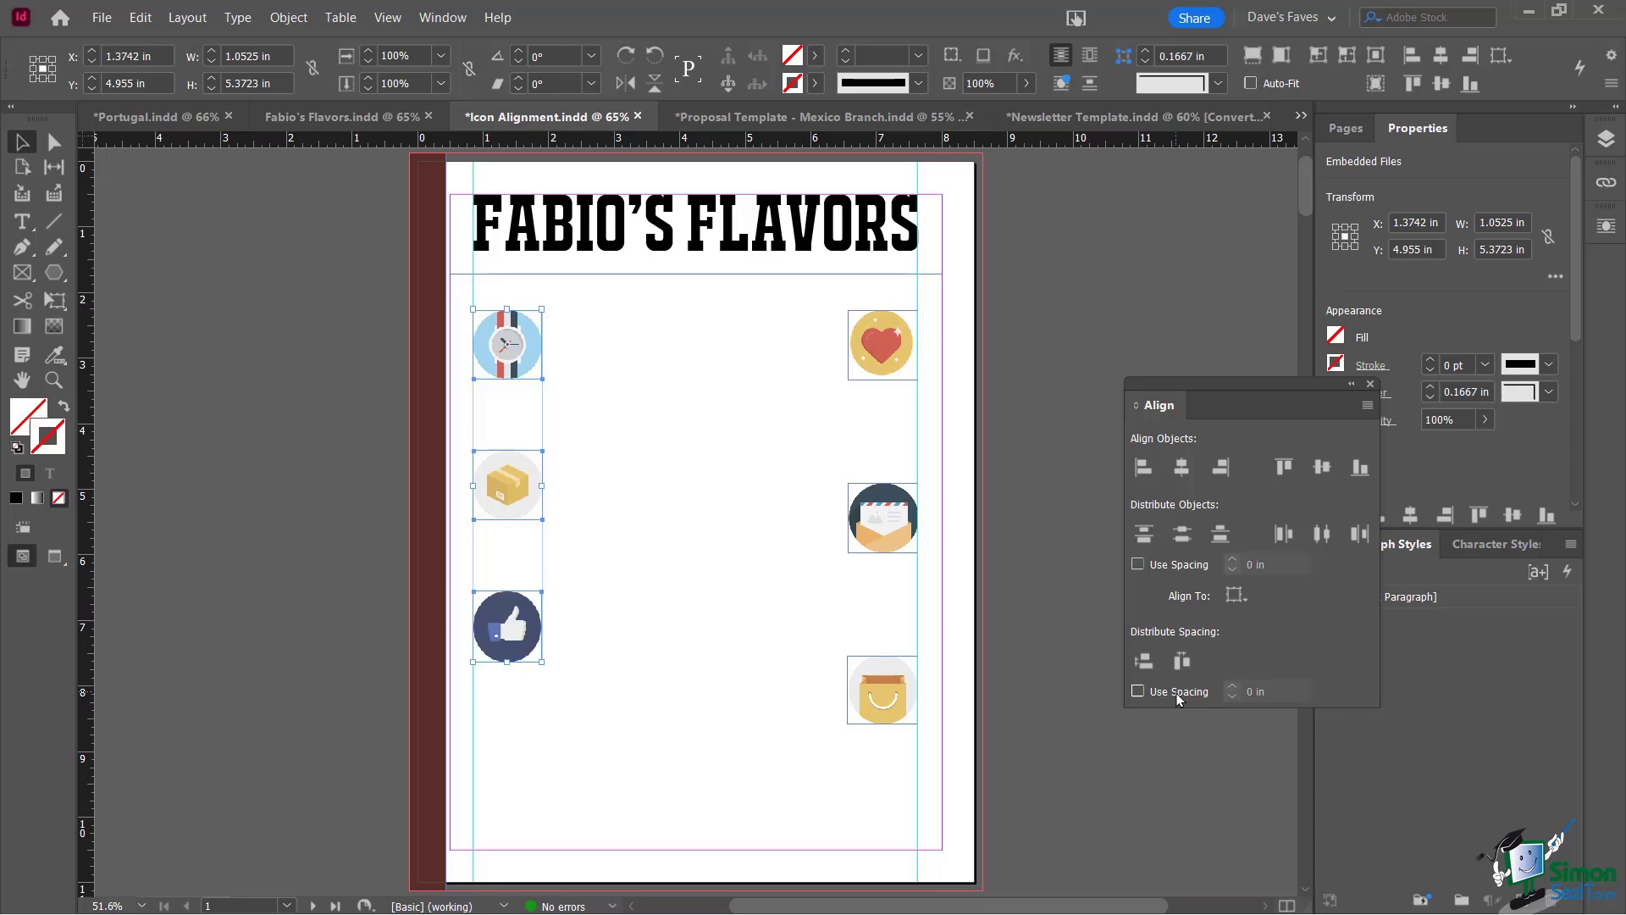
left_click(1177, 693)
left_click(760, 505)
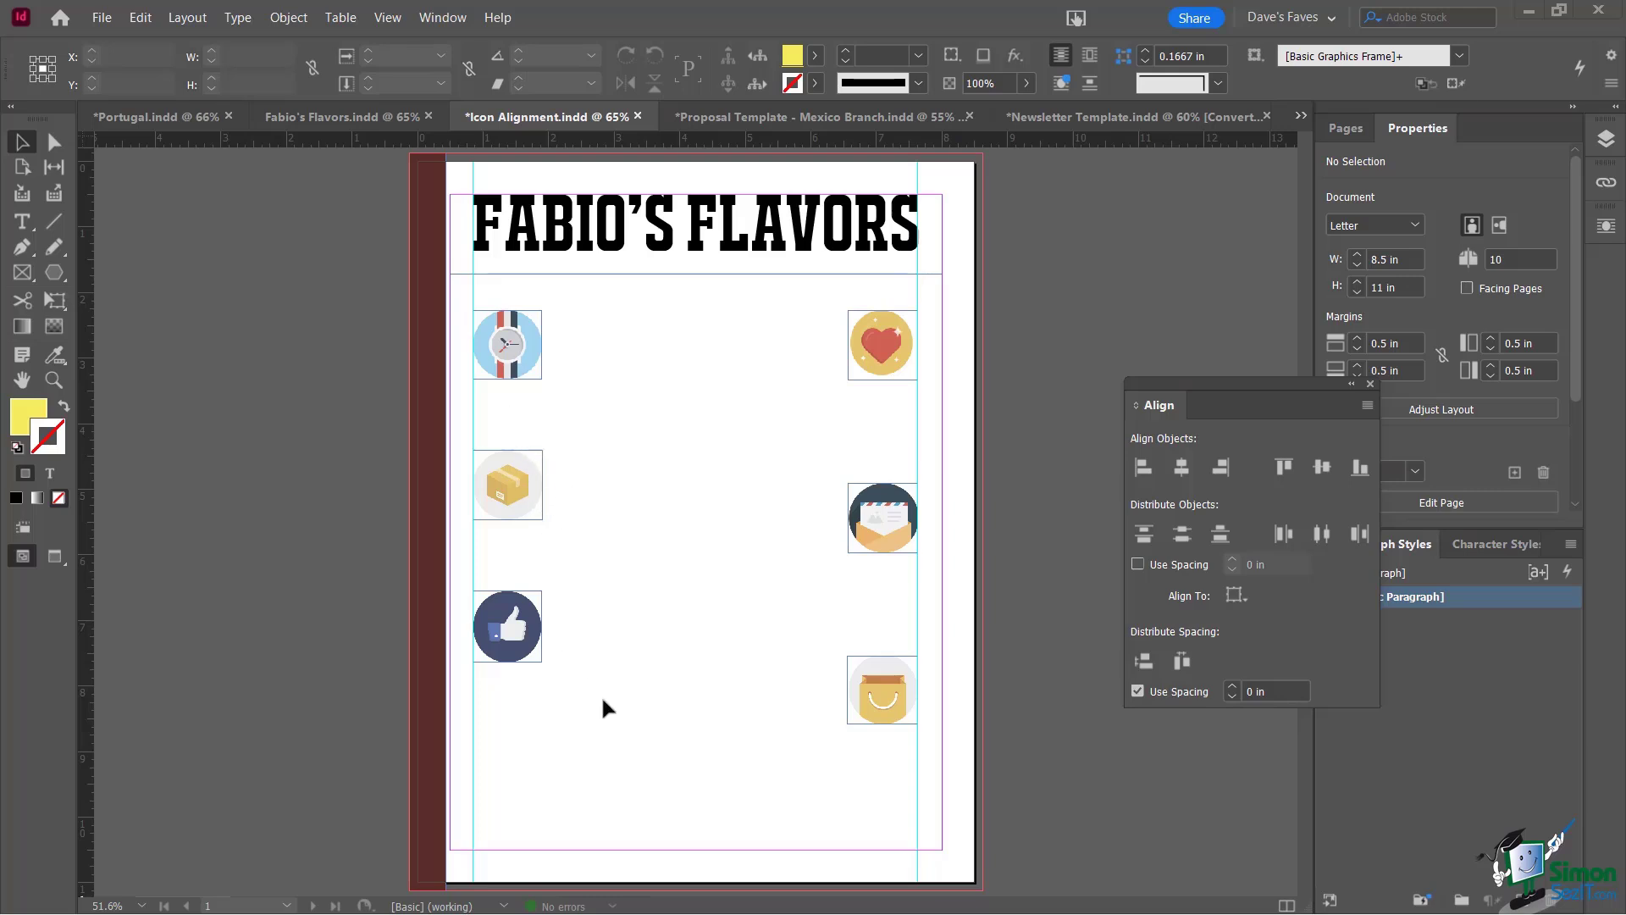
left_click_drag(602, 699, 493, 315)
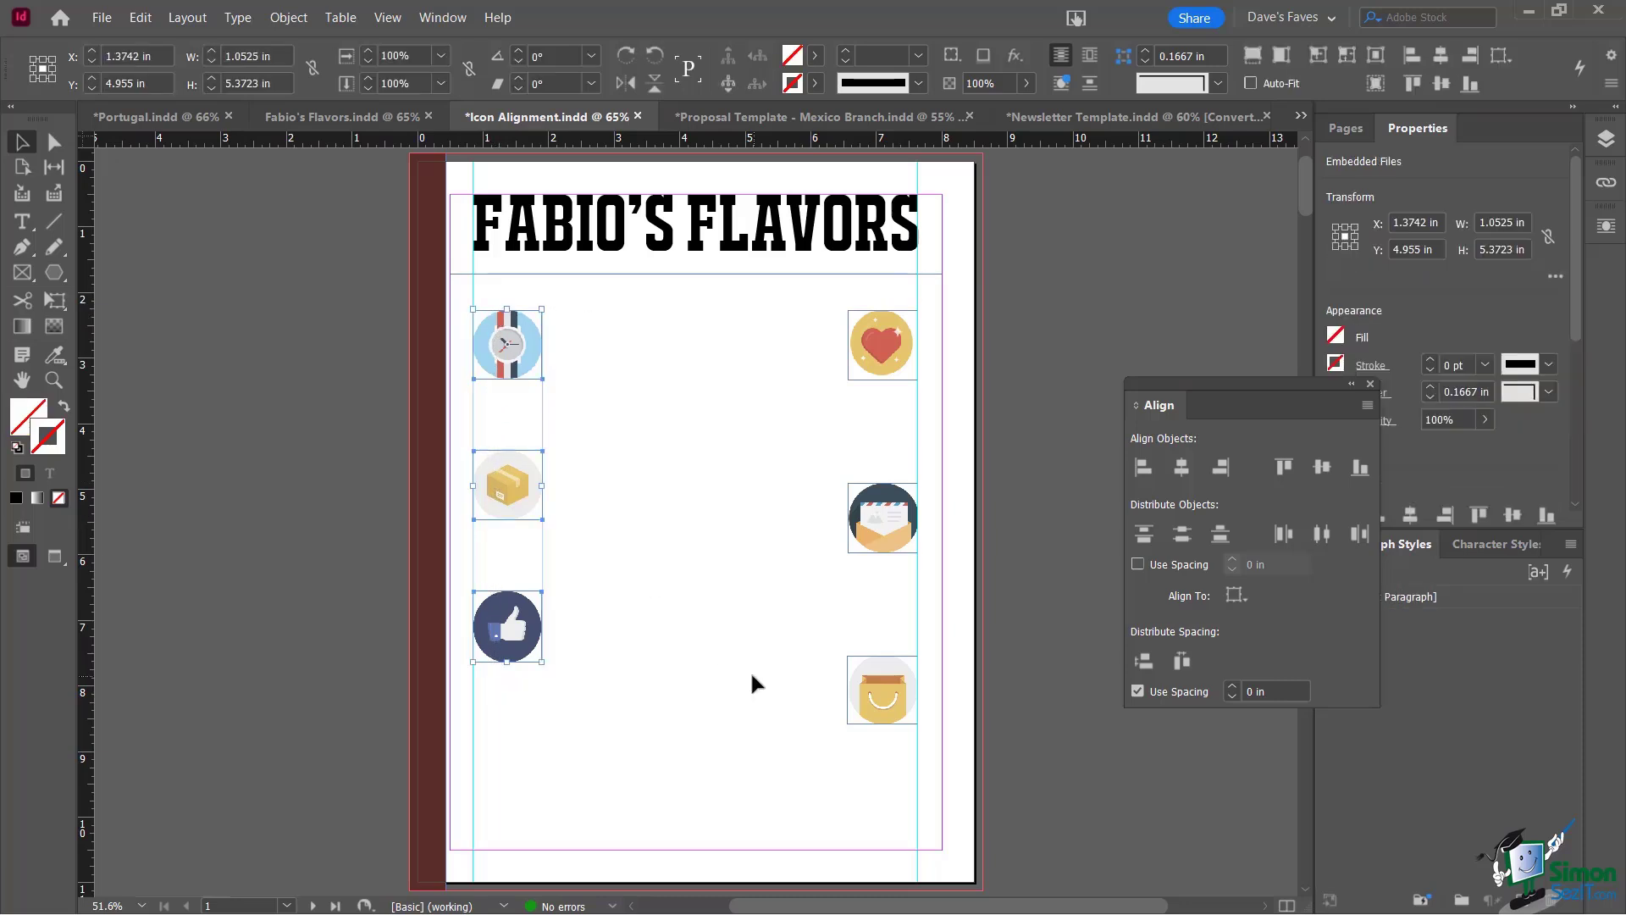
double_click(1260, 691)
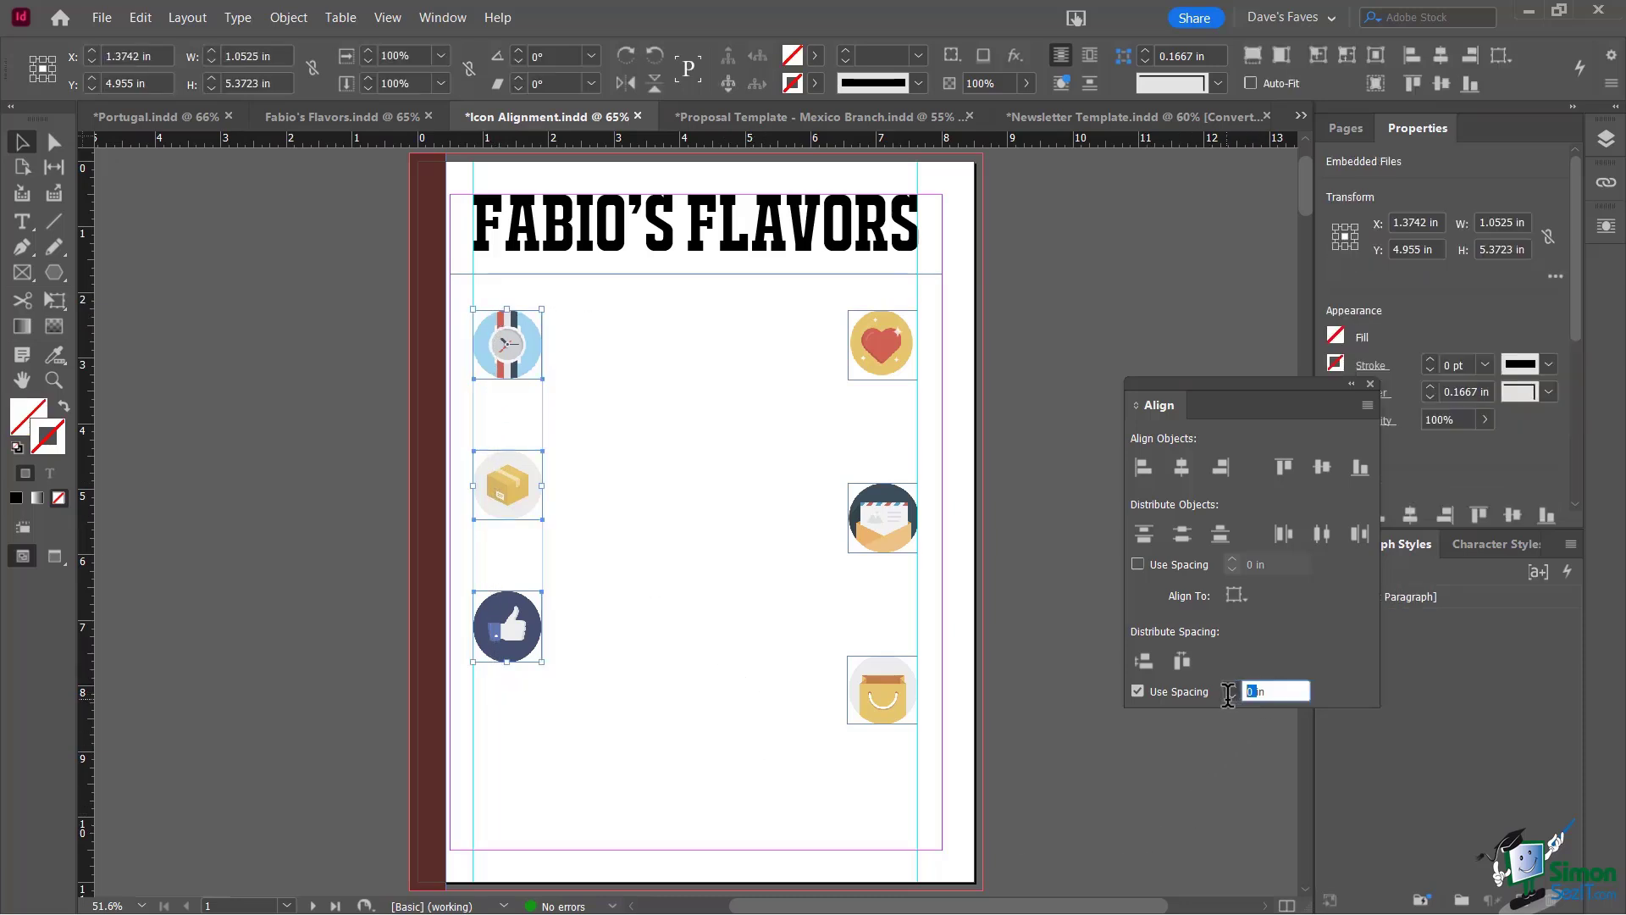
type(".5")
left_click(1182, 660)
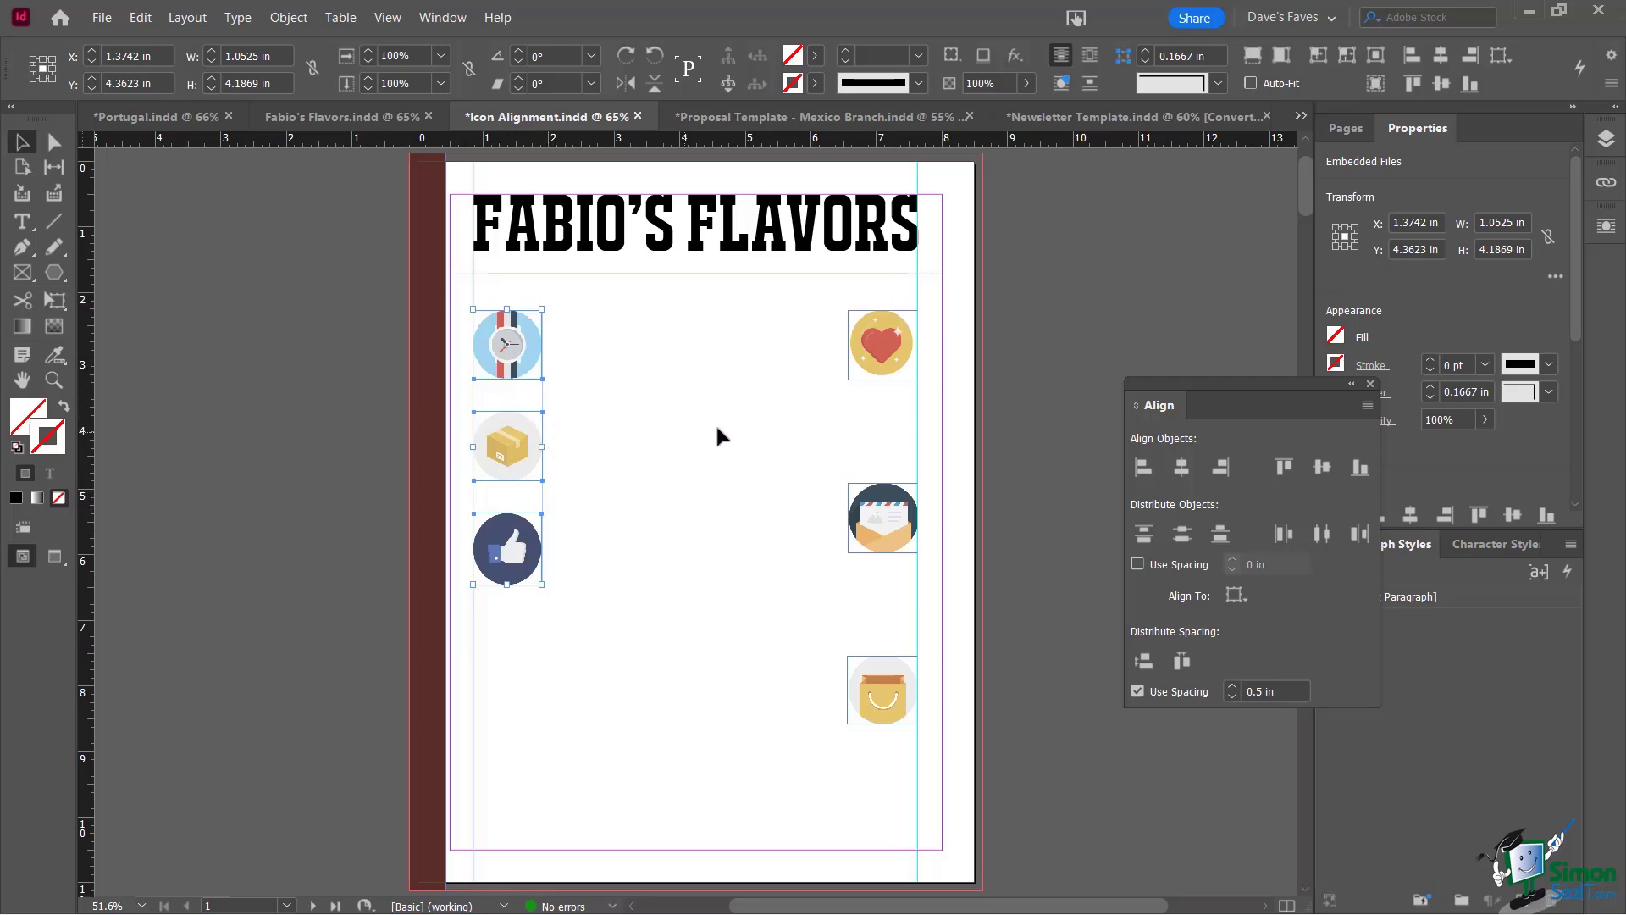
Apply the same 0.5 in vertical spacing to the heart, envelope and shopping bag icons and deselect them
left_click_drag(838, 298, 893, 749)
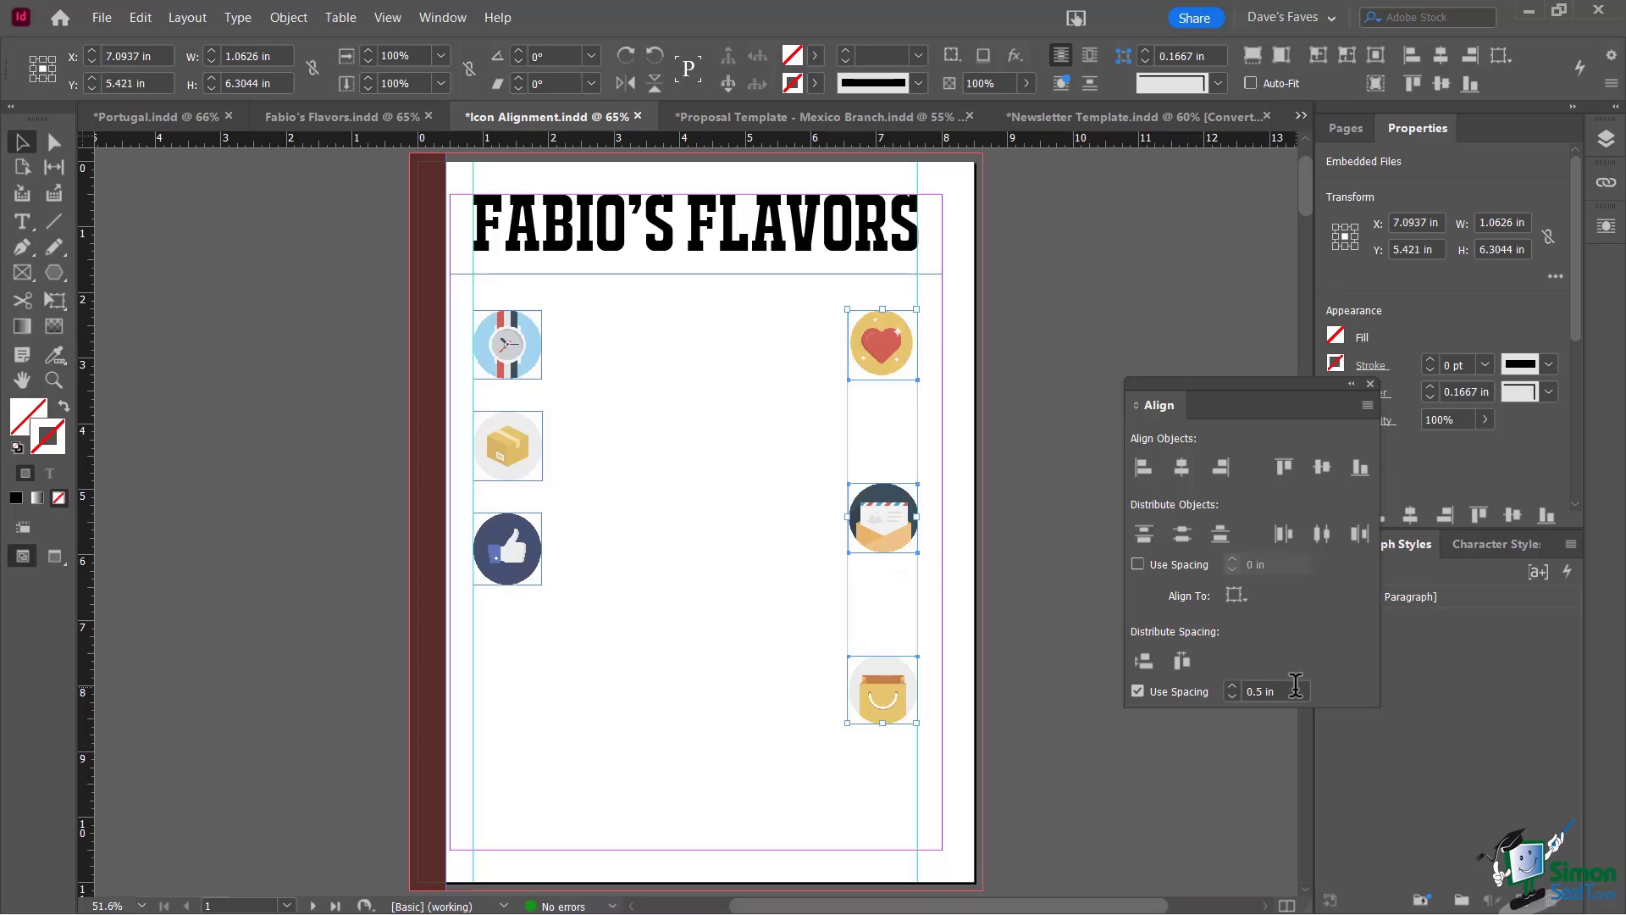
left_click(1143, 661)
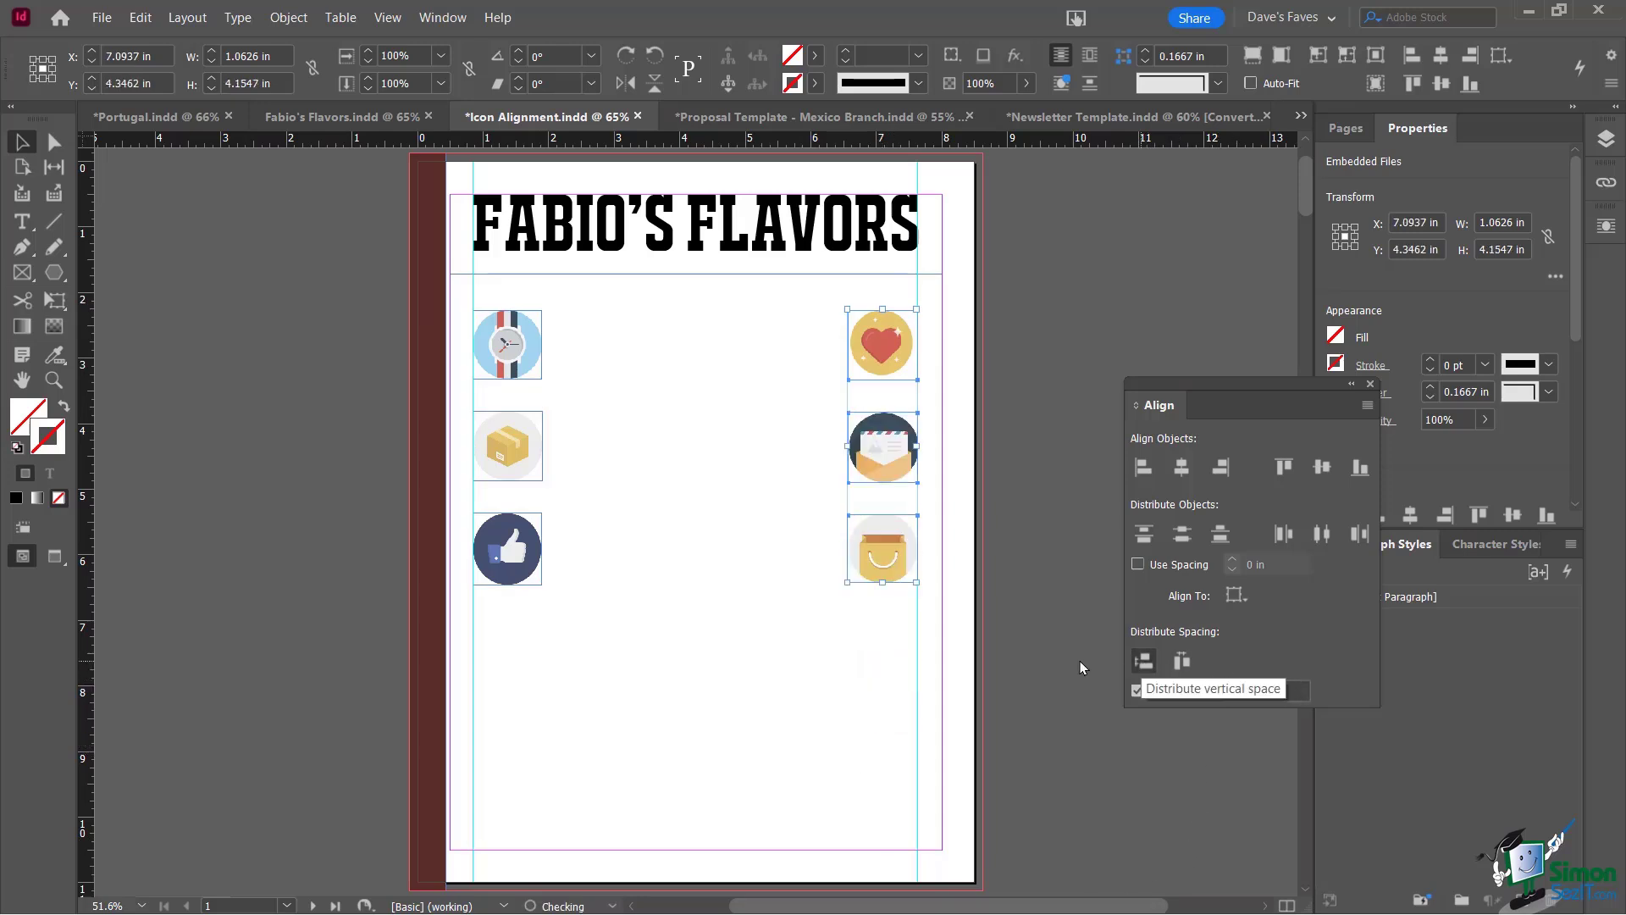
left_click(703, 686)
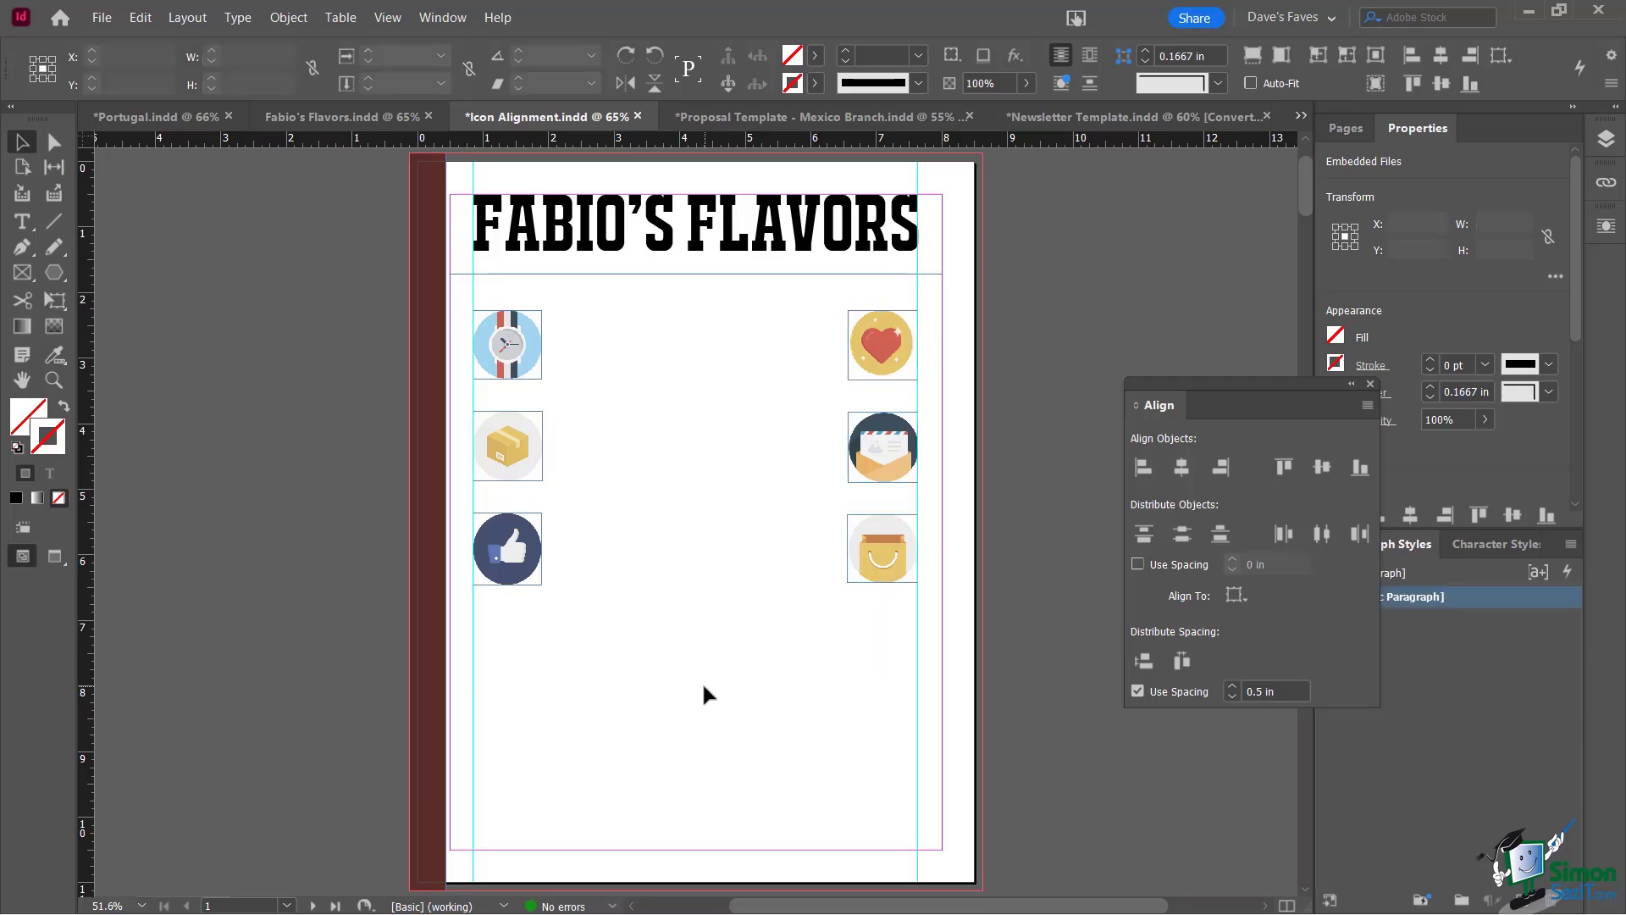
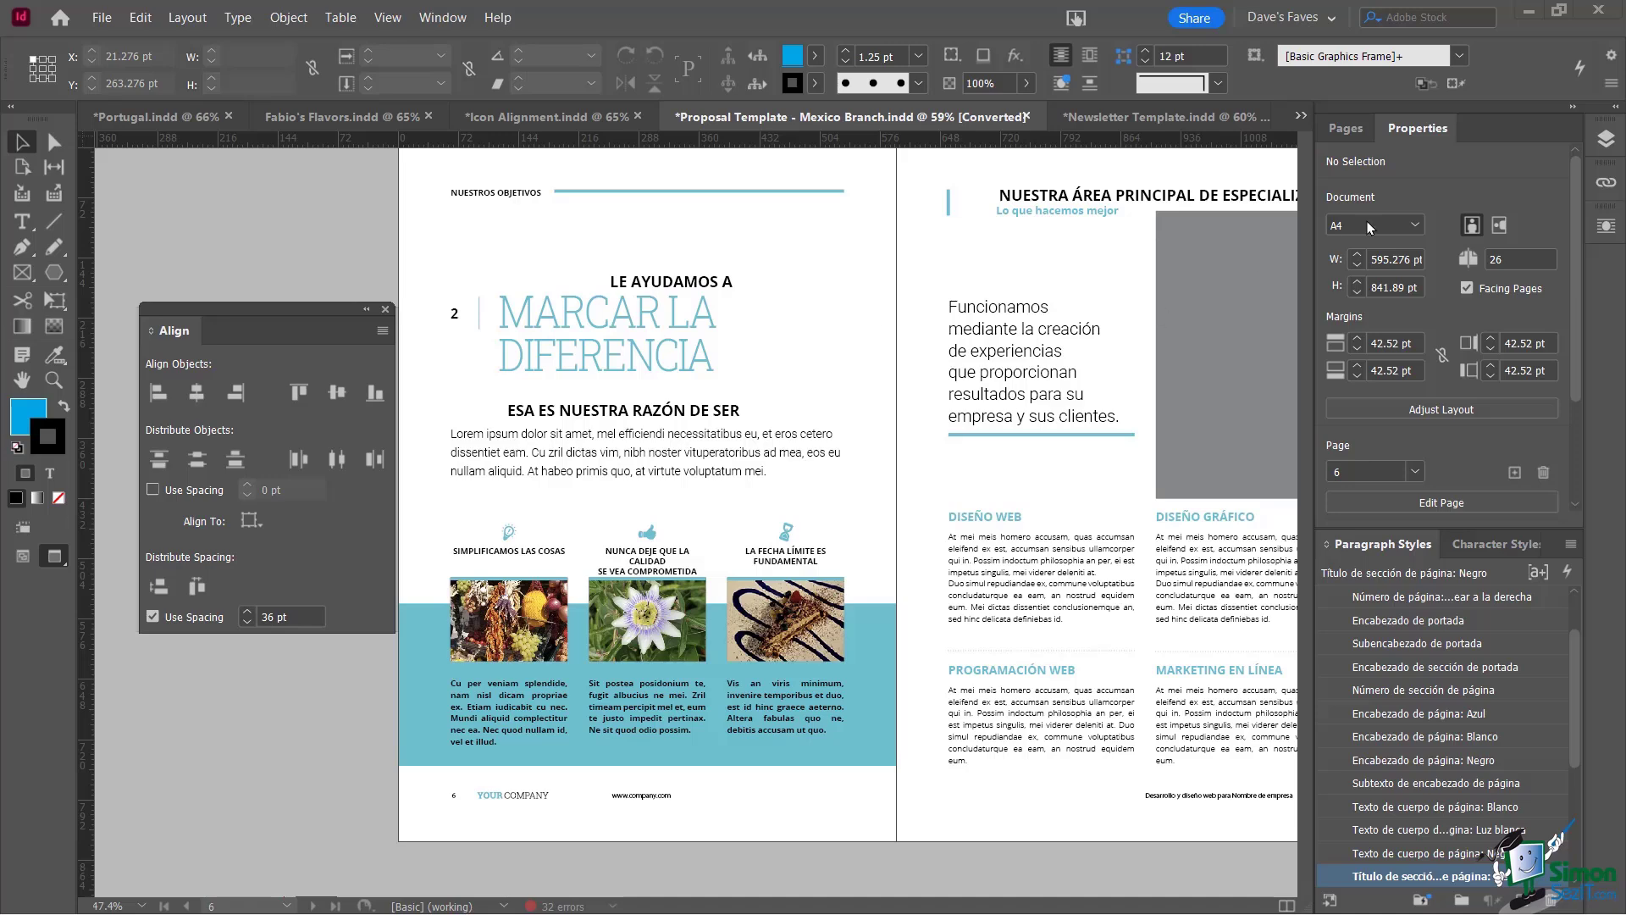
Float the Layers panel on the pasteboard beside page 6 and dock the Align panel with the collapsed panels
left_click(1604, 144)
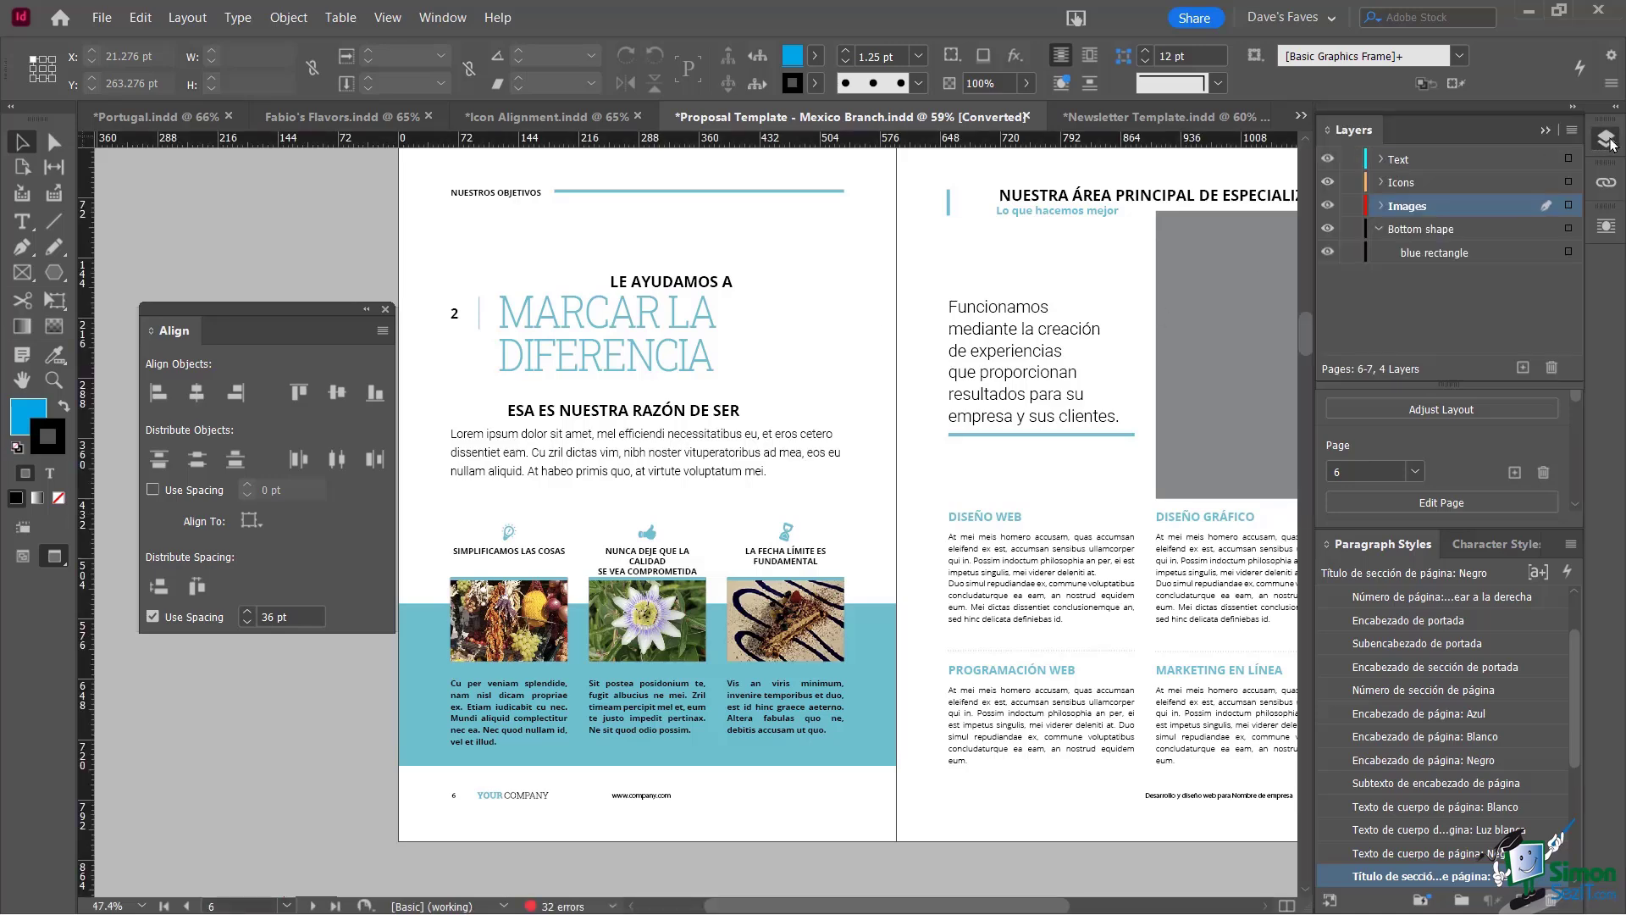
left_click(443, 19)
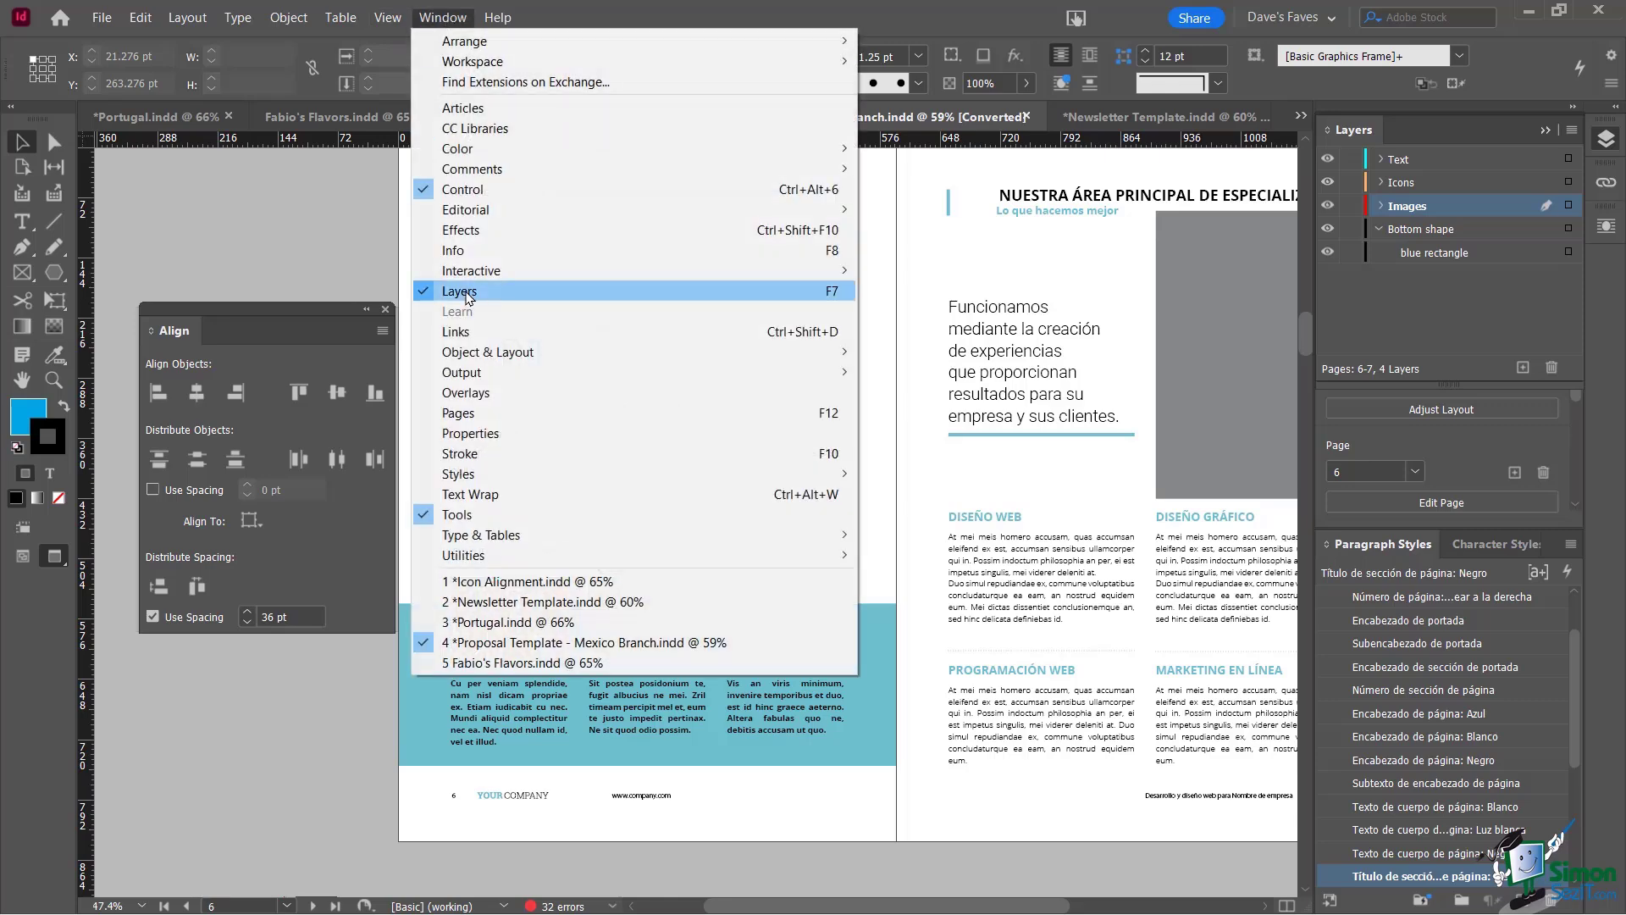
left_click(1336, 145)
left_click_drag(1336, 144, 497, 327)
left_click_drag(356, 330, 1605, 222)
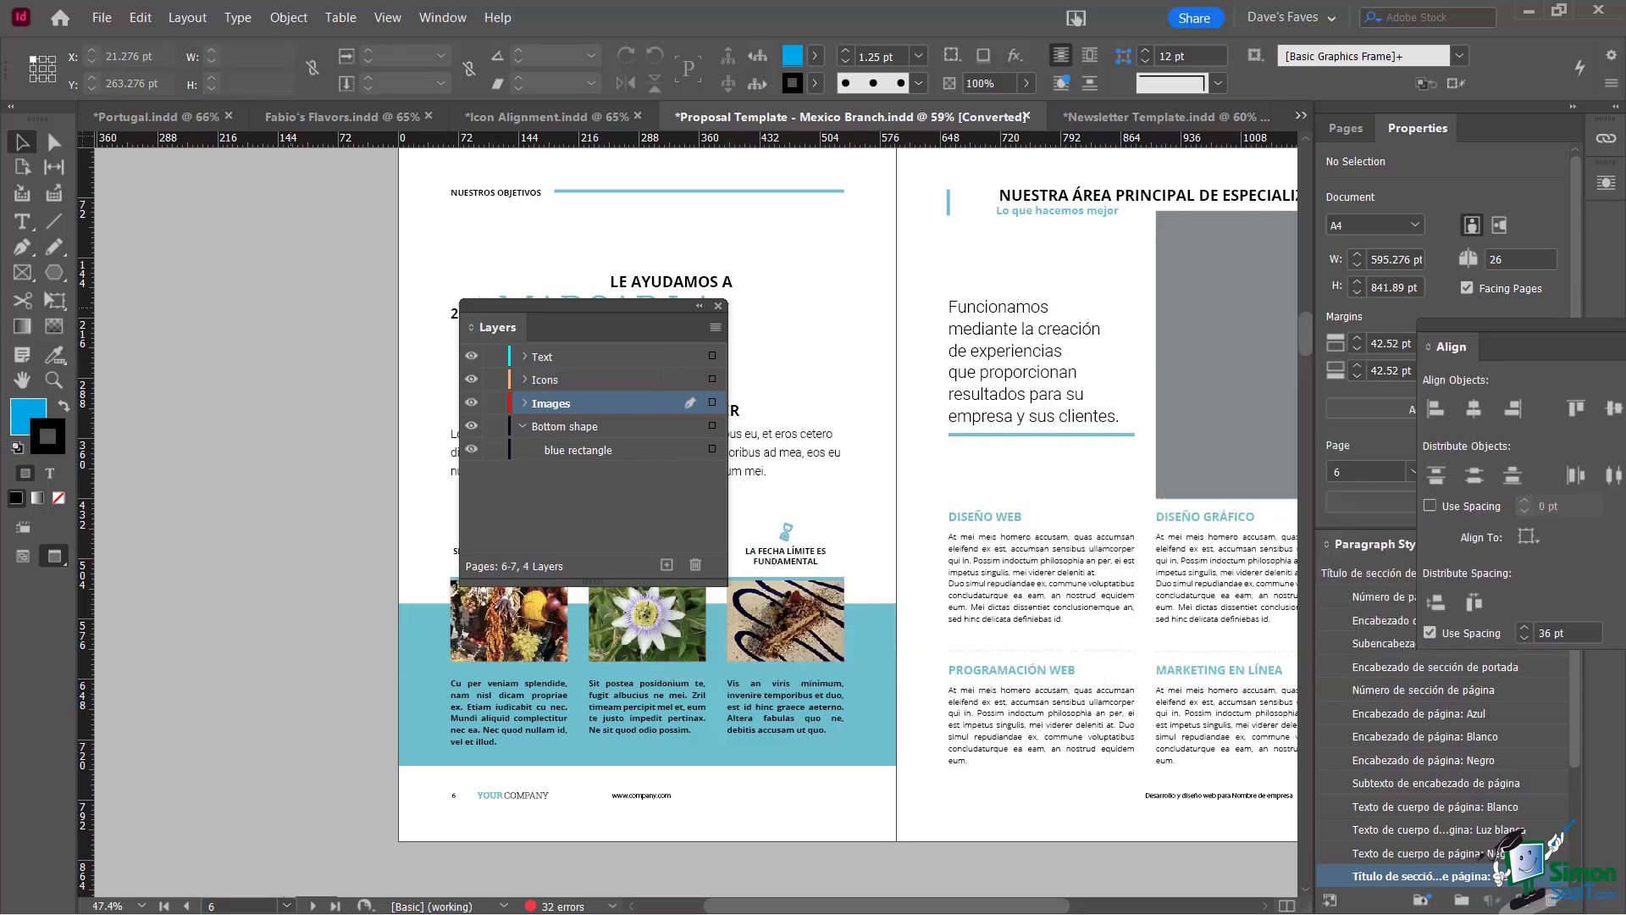
left_click_drag(542, 311, 228, 216)
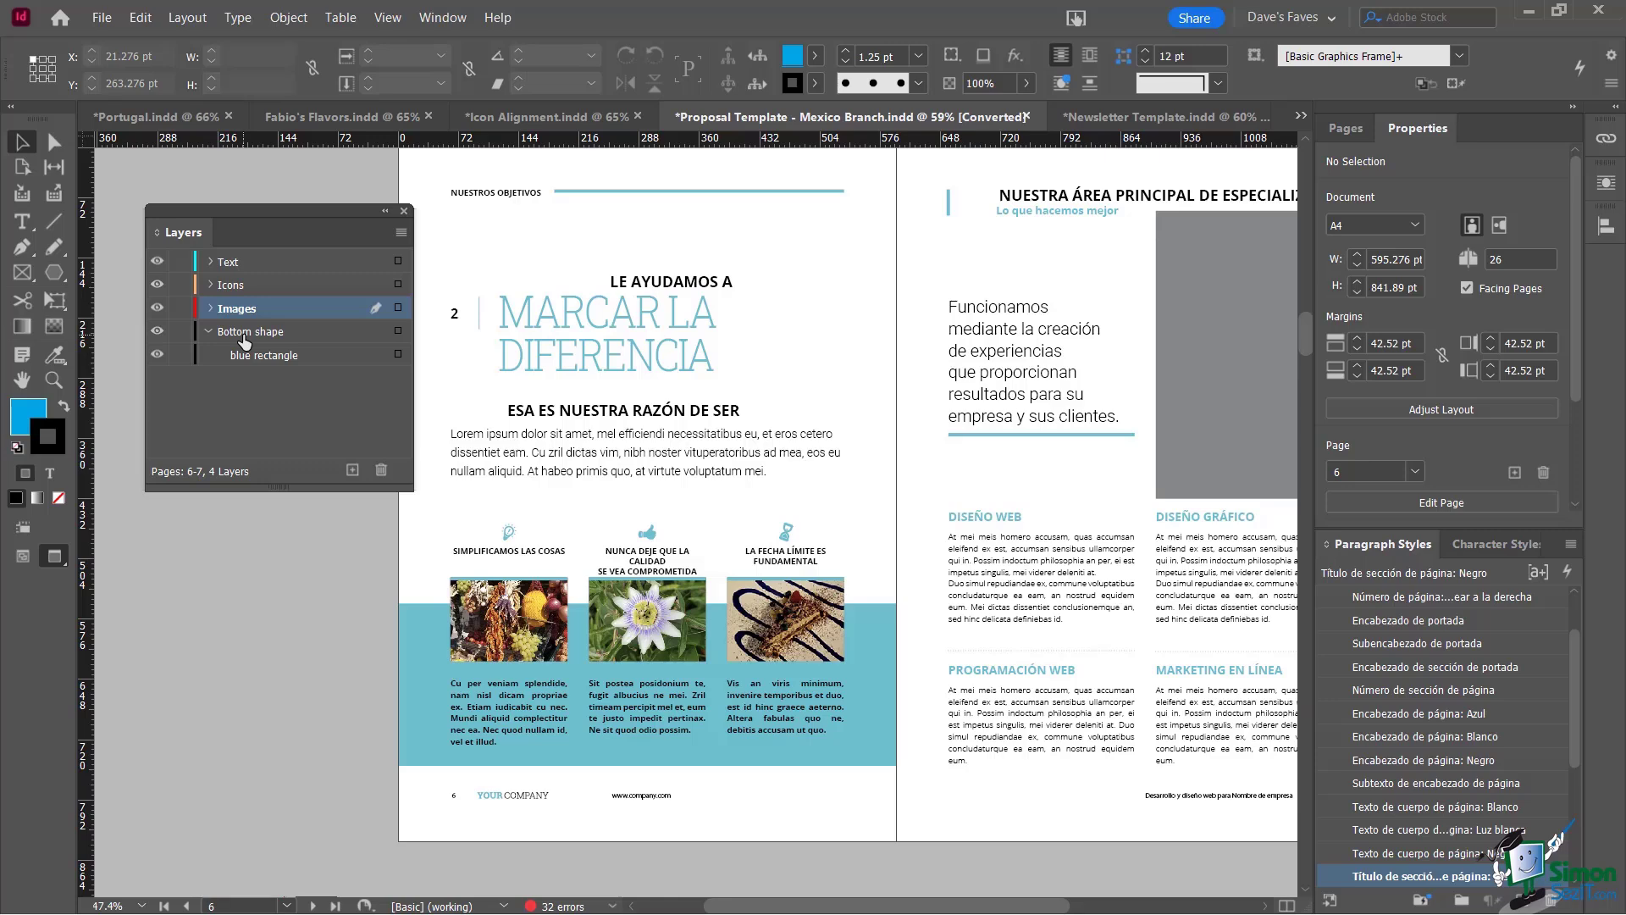
Examine the contents of the Icons layer, including the paths inside Icono de bombilla, and collapse the layer again
left_click(210, 286)
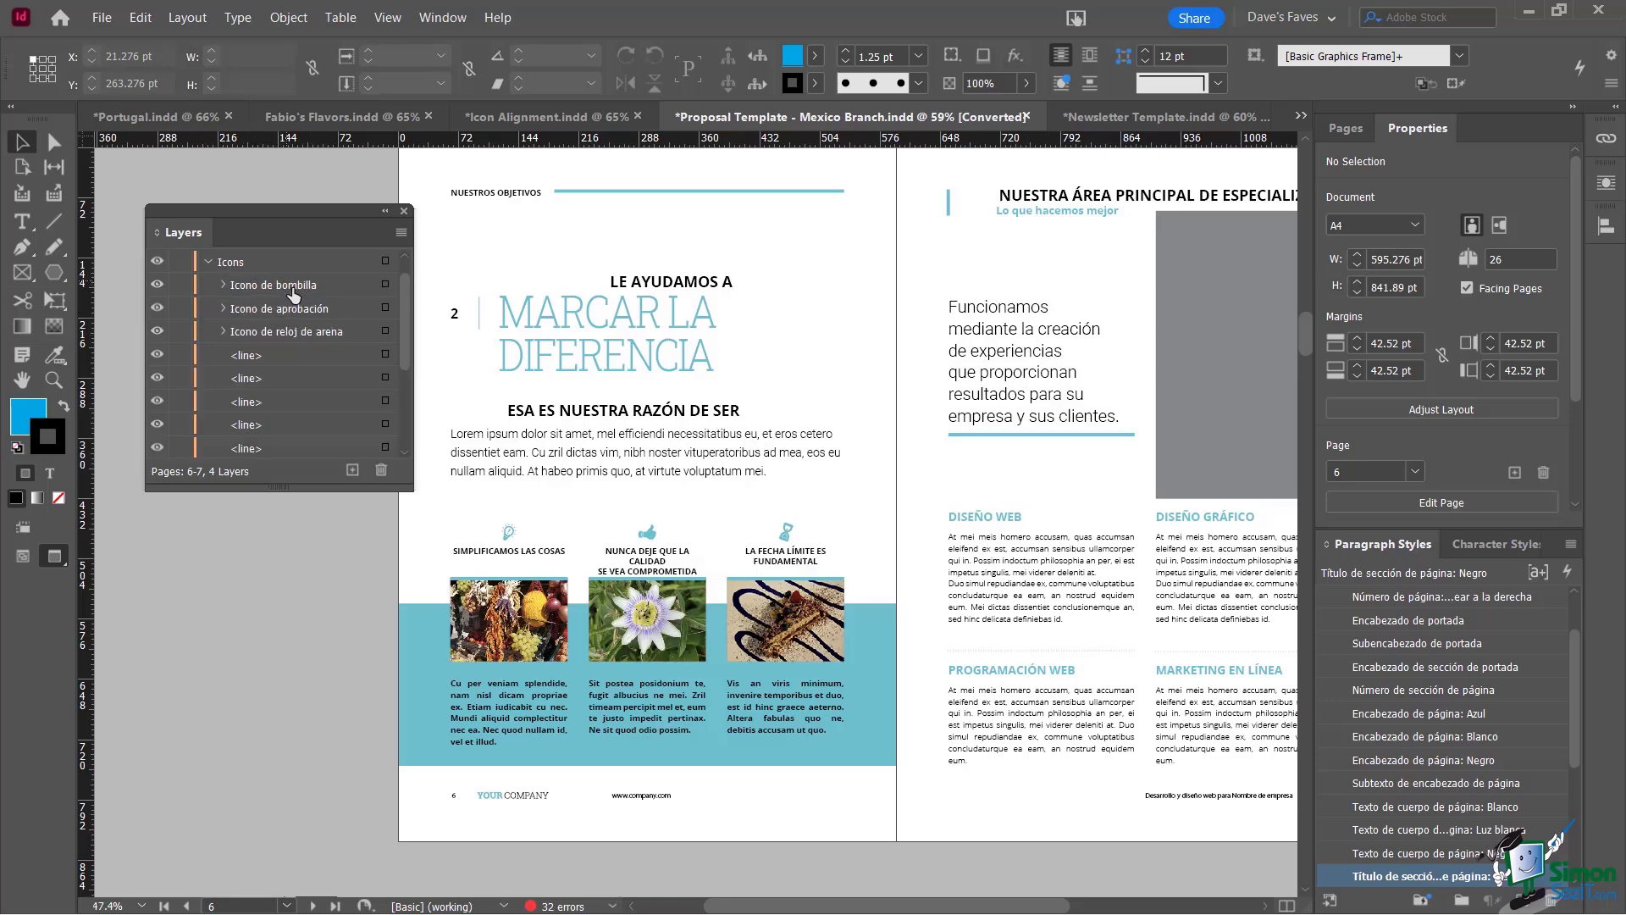
scroll(298, 378, "down", 7)
scroll(298, 377, "up", 8)
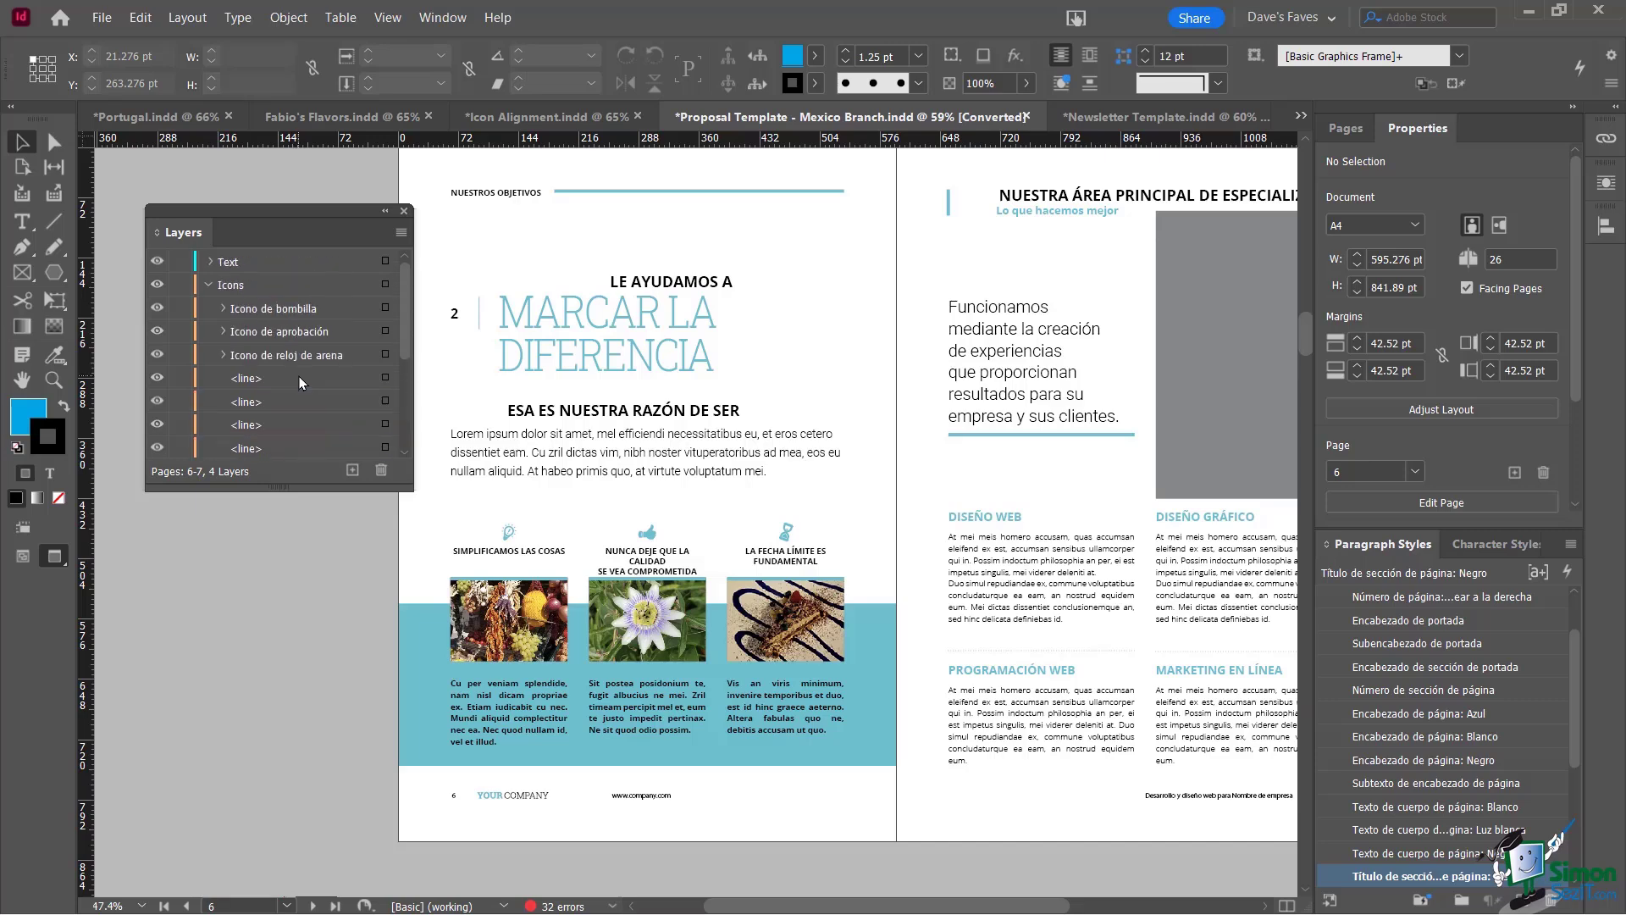
left_click(222, 309)
scroll(221, 292, "down", 1)
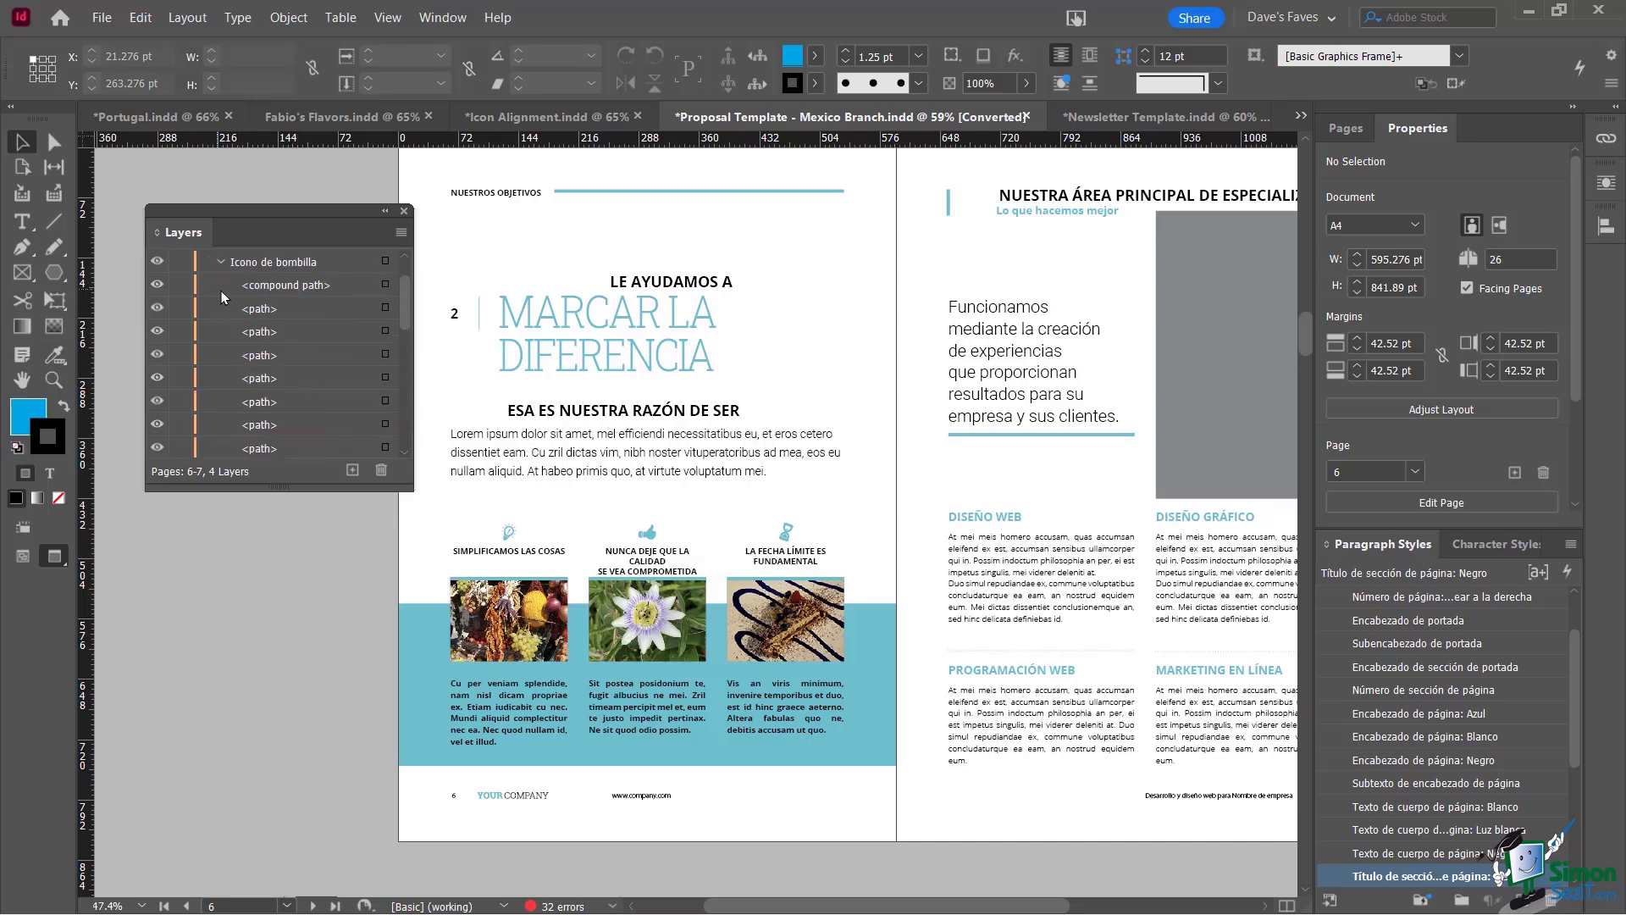
left_click(219, 263)
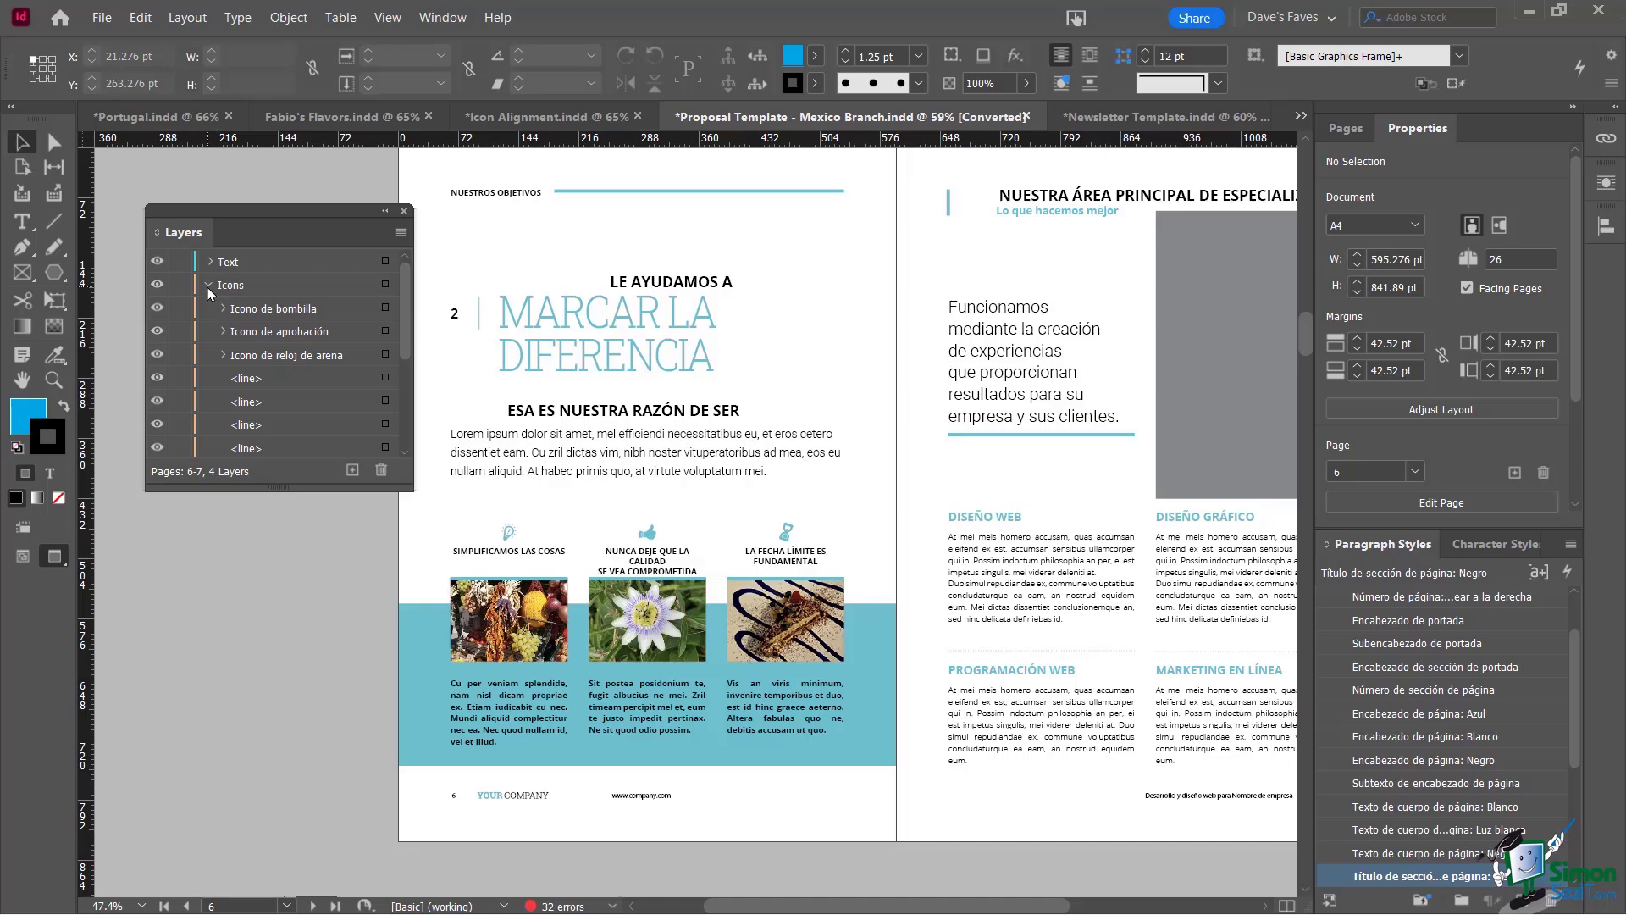
left_click(210, 284)
Expand the Text layer and examine the text items in its Page 6 group, leaving the group collapsed
left_click(210, 263)
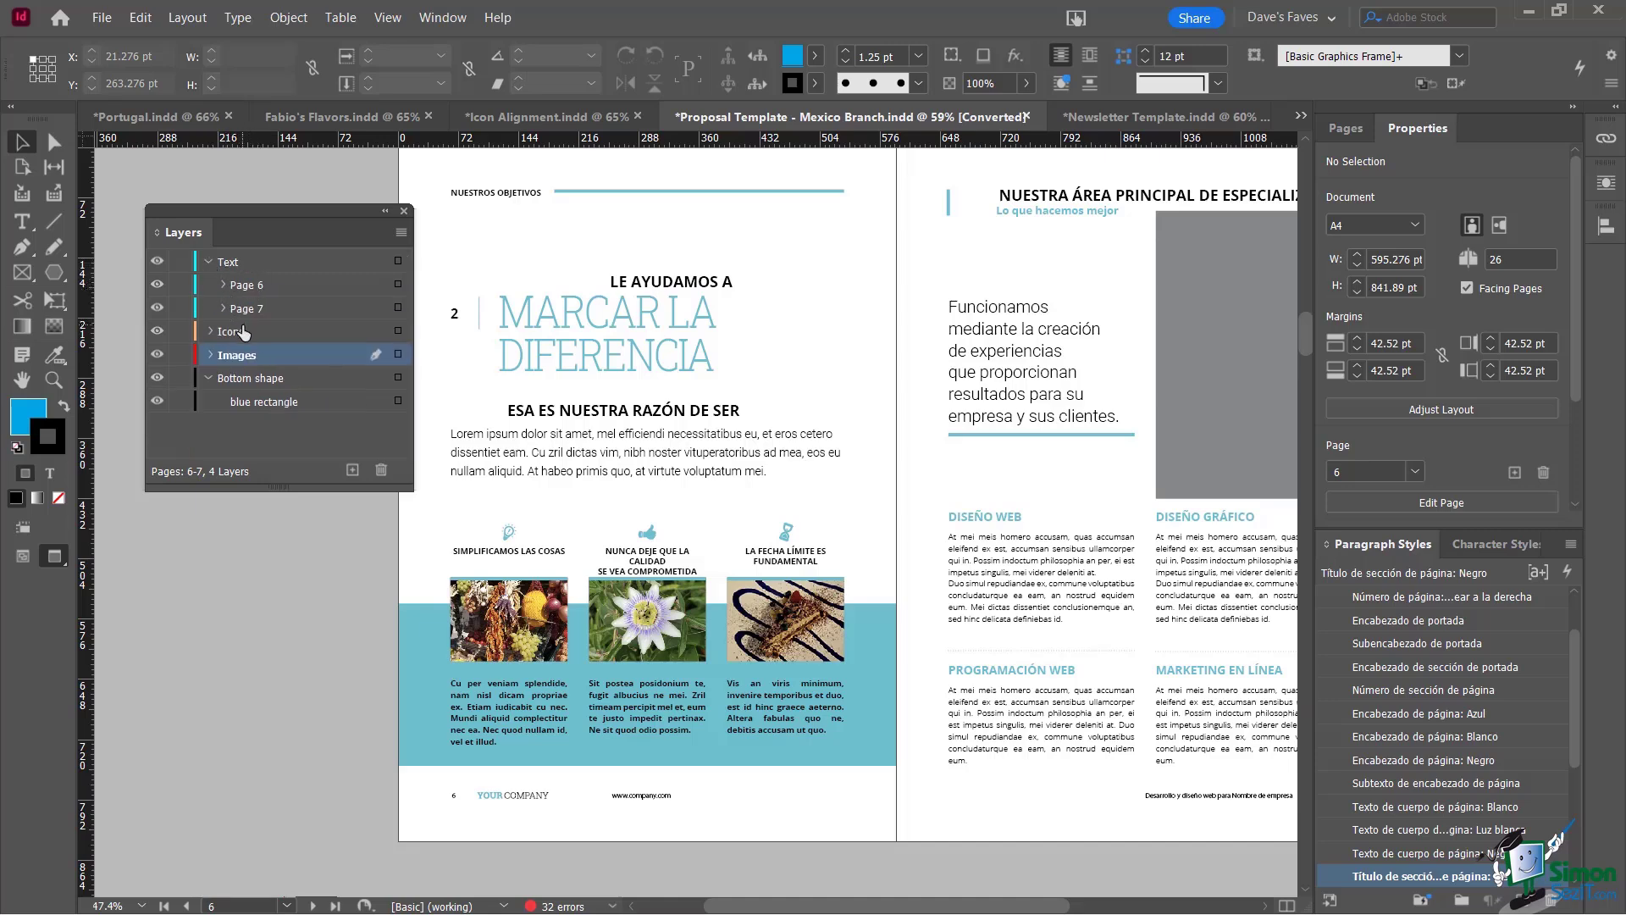
left_click(222, 286)
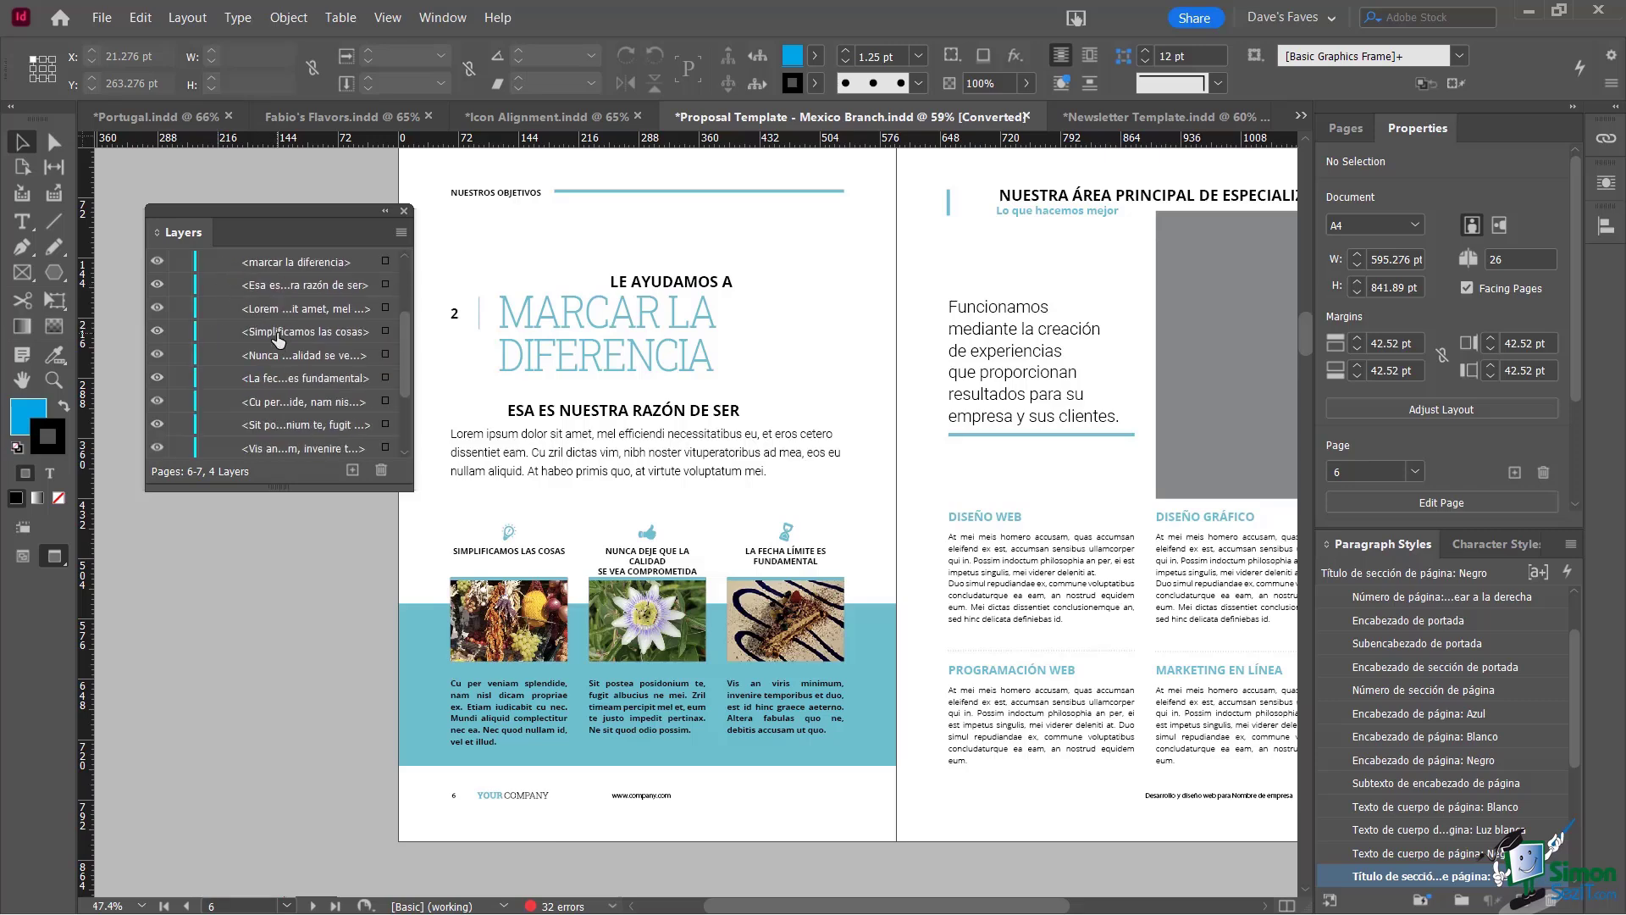
left_click(222, 284)
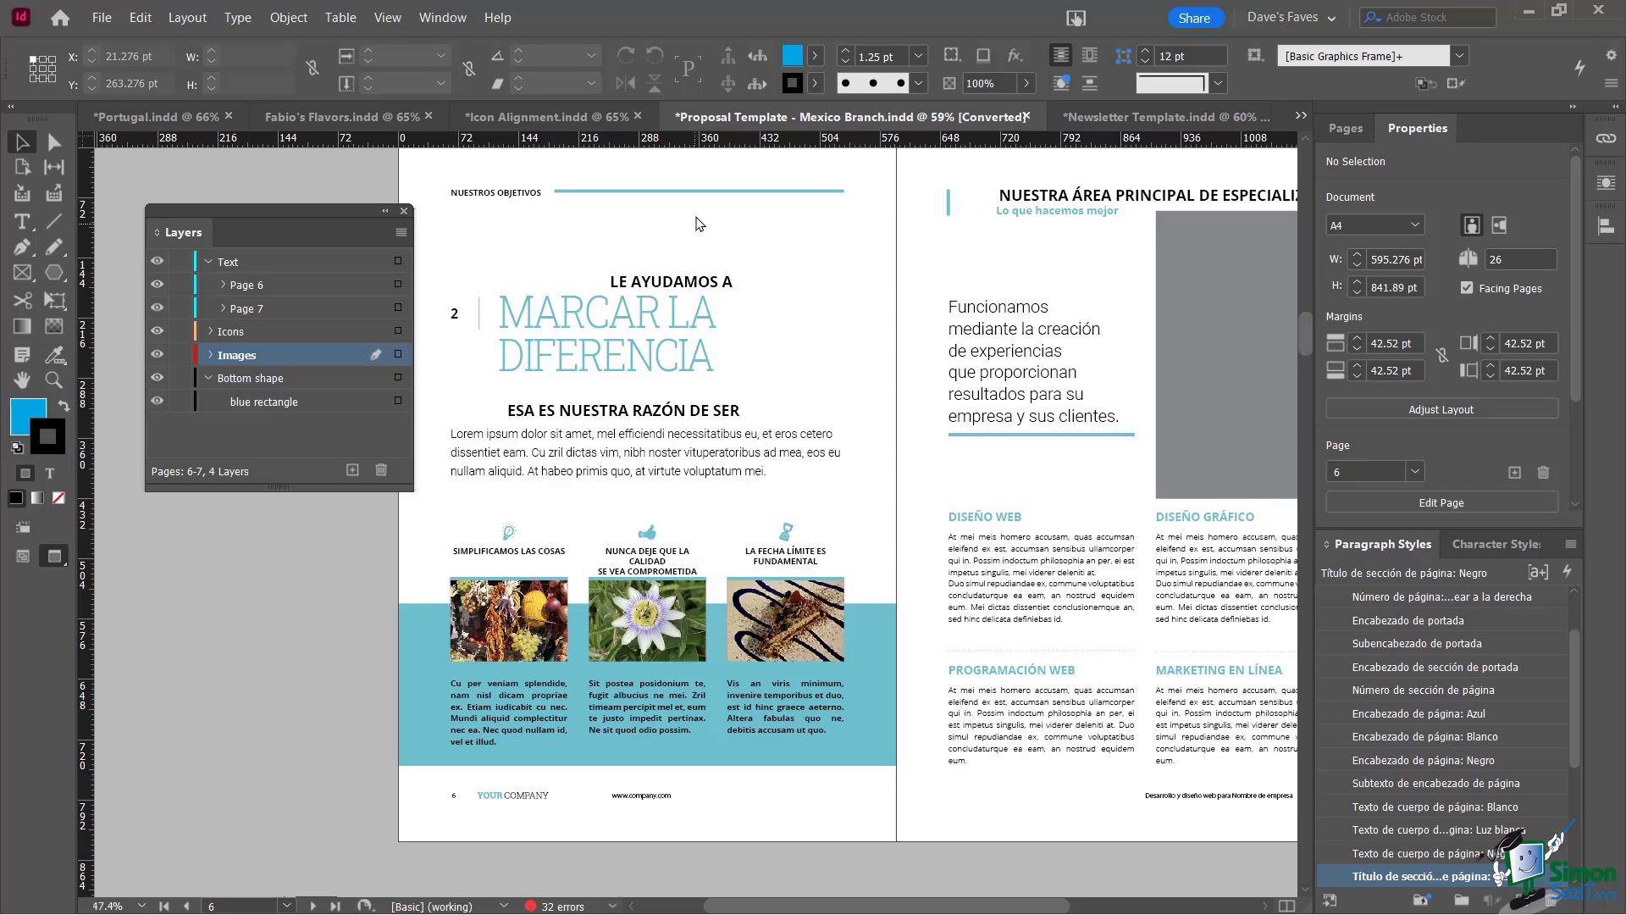
Examine the objects inside the Main Content layer of Fabio's Flavors.indd, leaving the layer collapsed
left_click(355, 123)
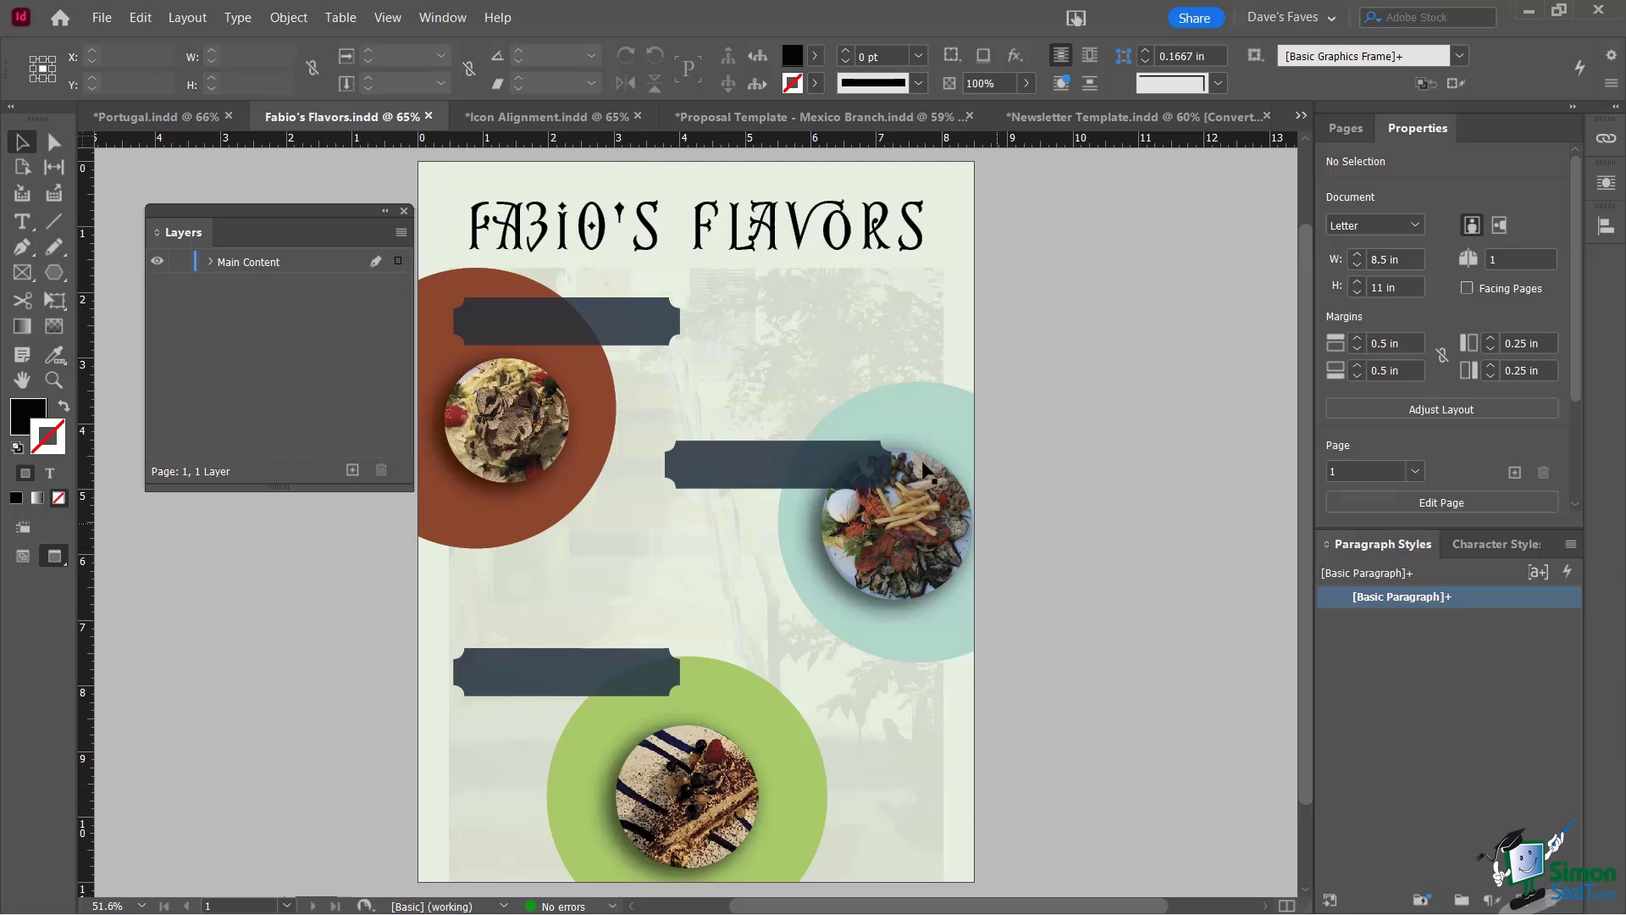
left_click(211, 263)
scroll(356, 339, "down", 3)
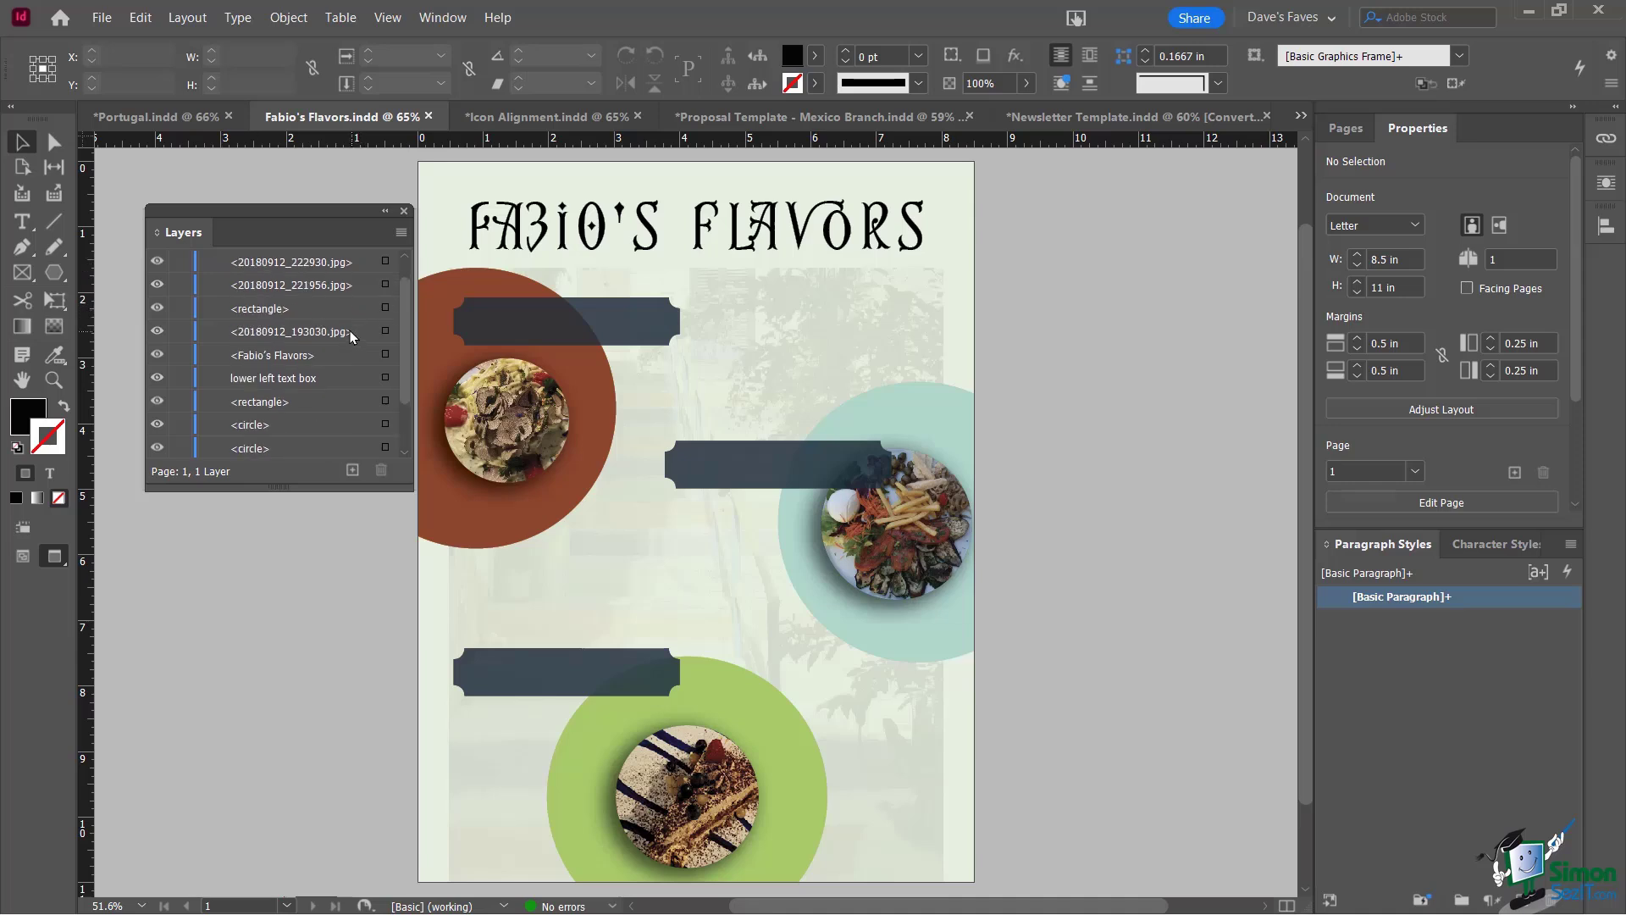
scroll(352, 336, "up", 1)
left_click(210, 263)
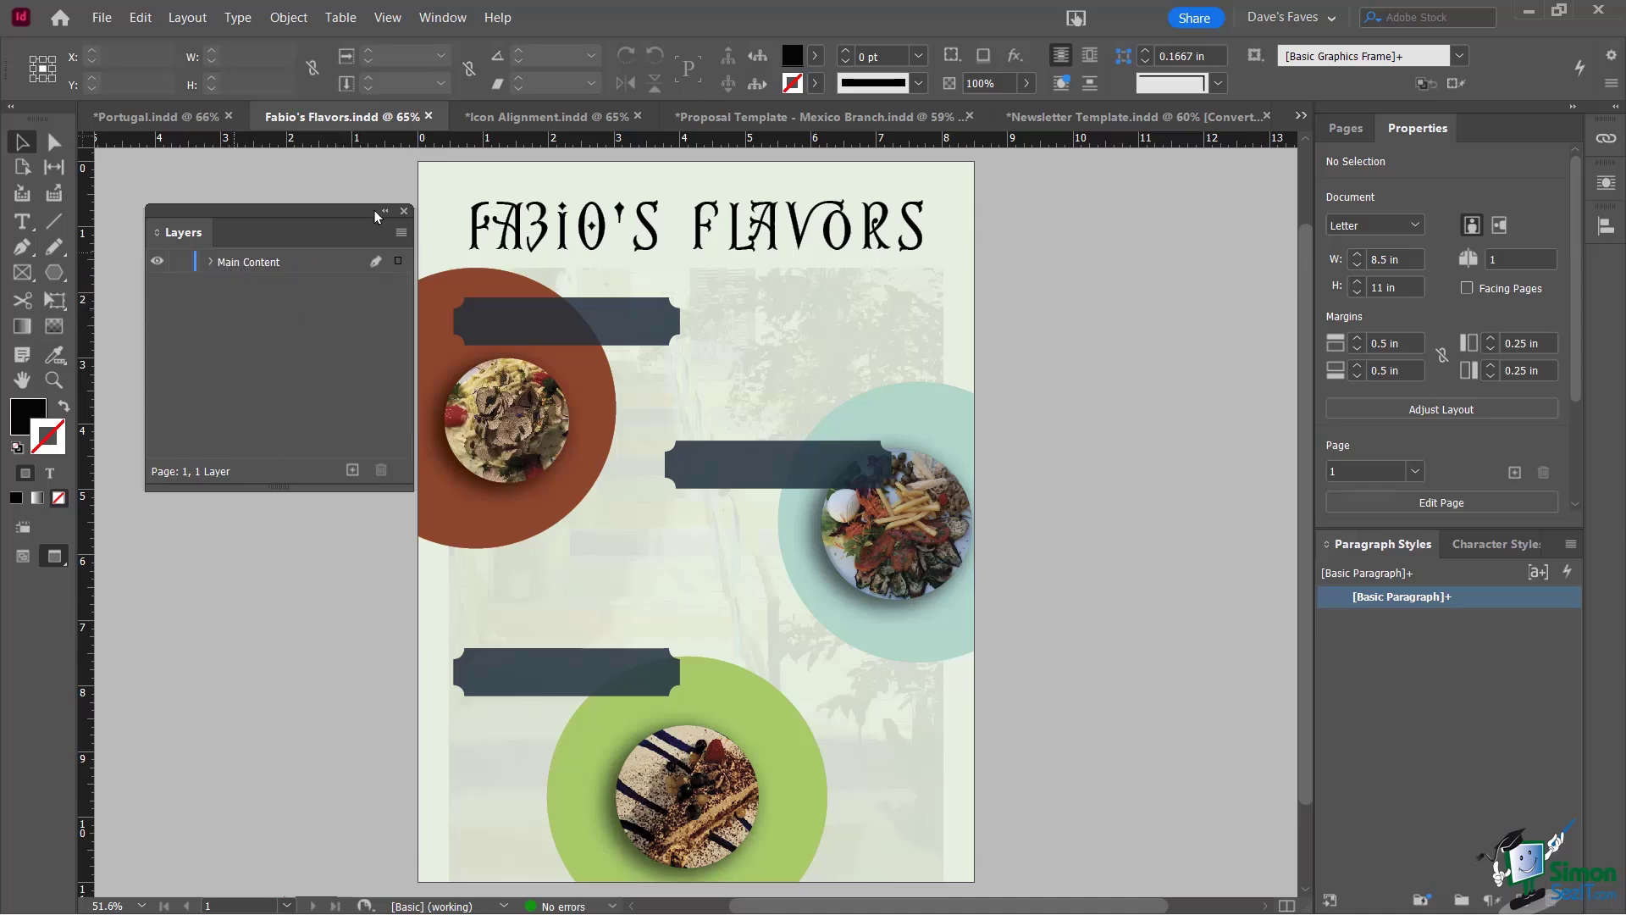
Expand Layer 1 in Icon Alignment.indd, and reposition and lengthen the Layers panel to fit all its items
left_click(516, 119)
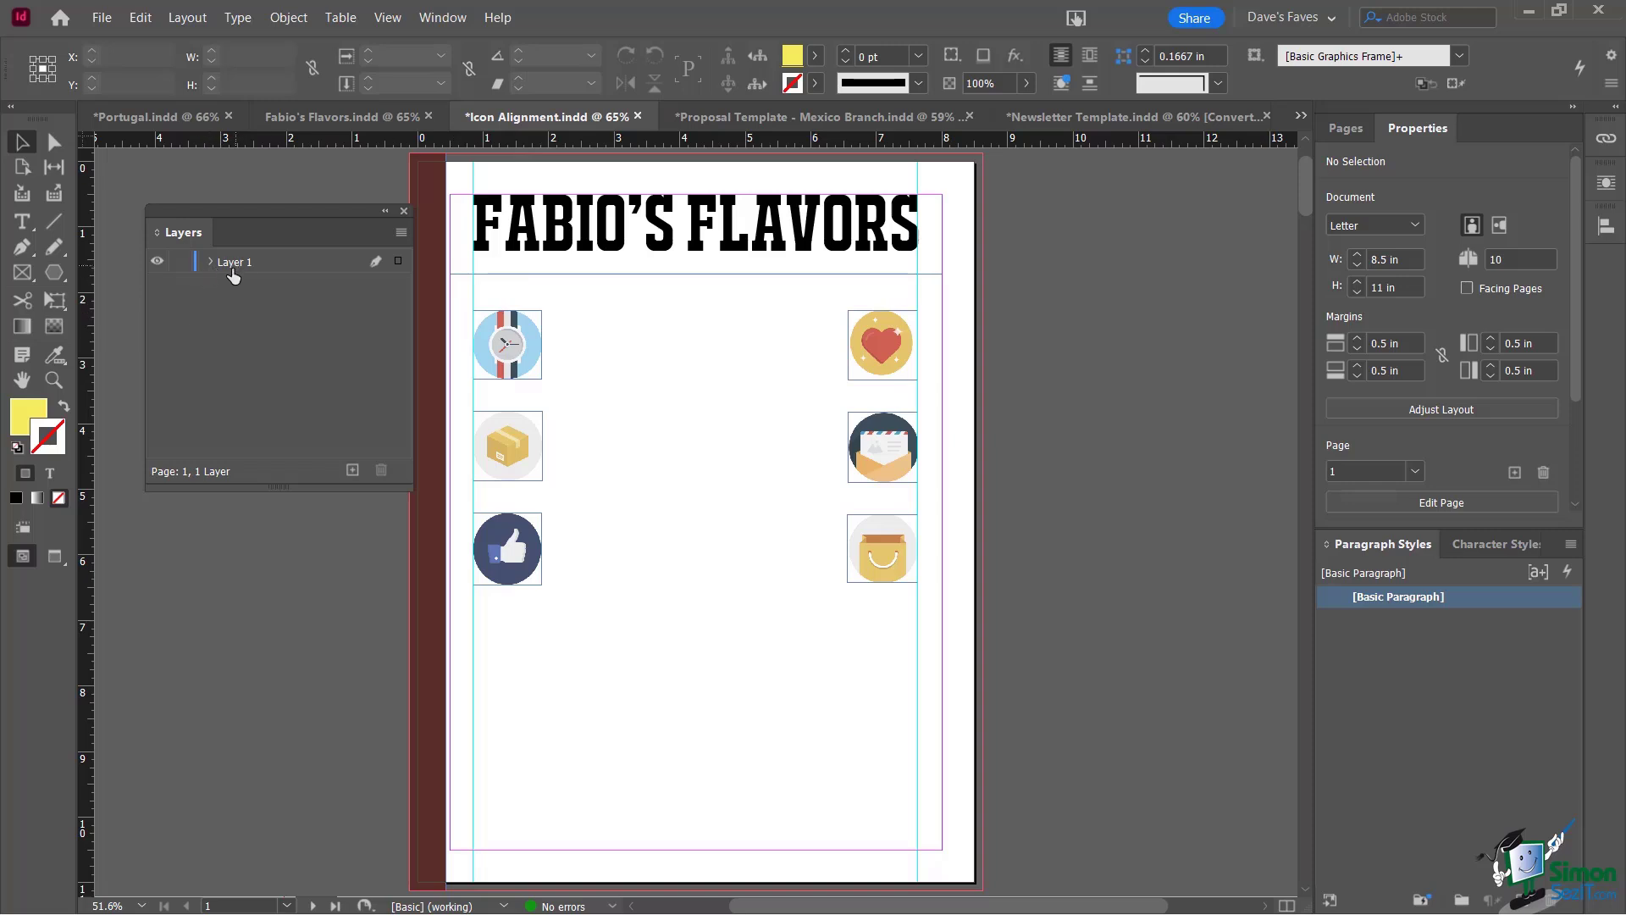
left_click(210, 262)
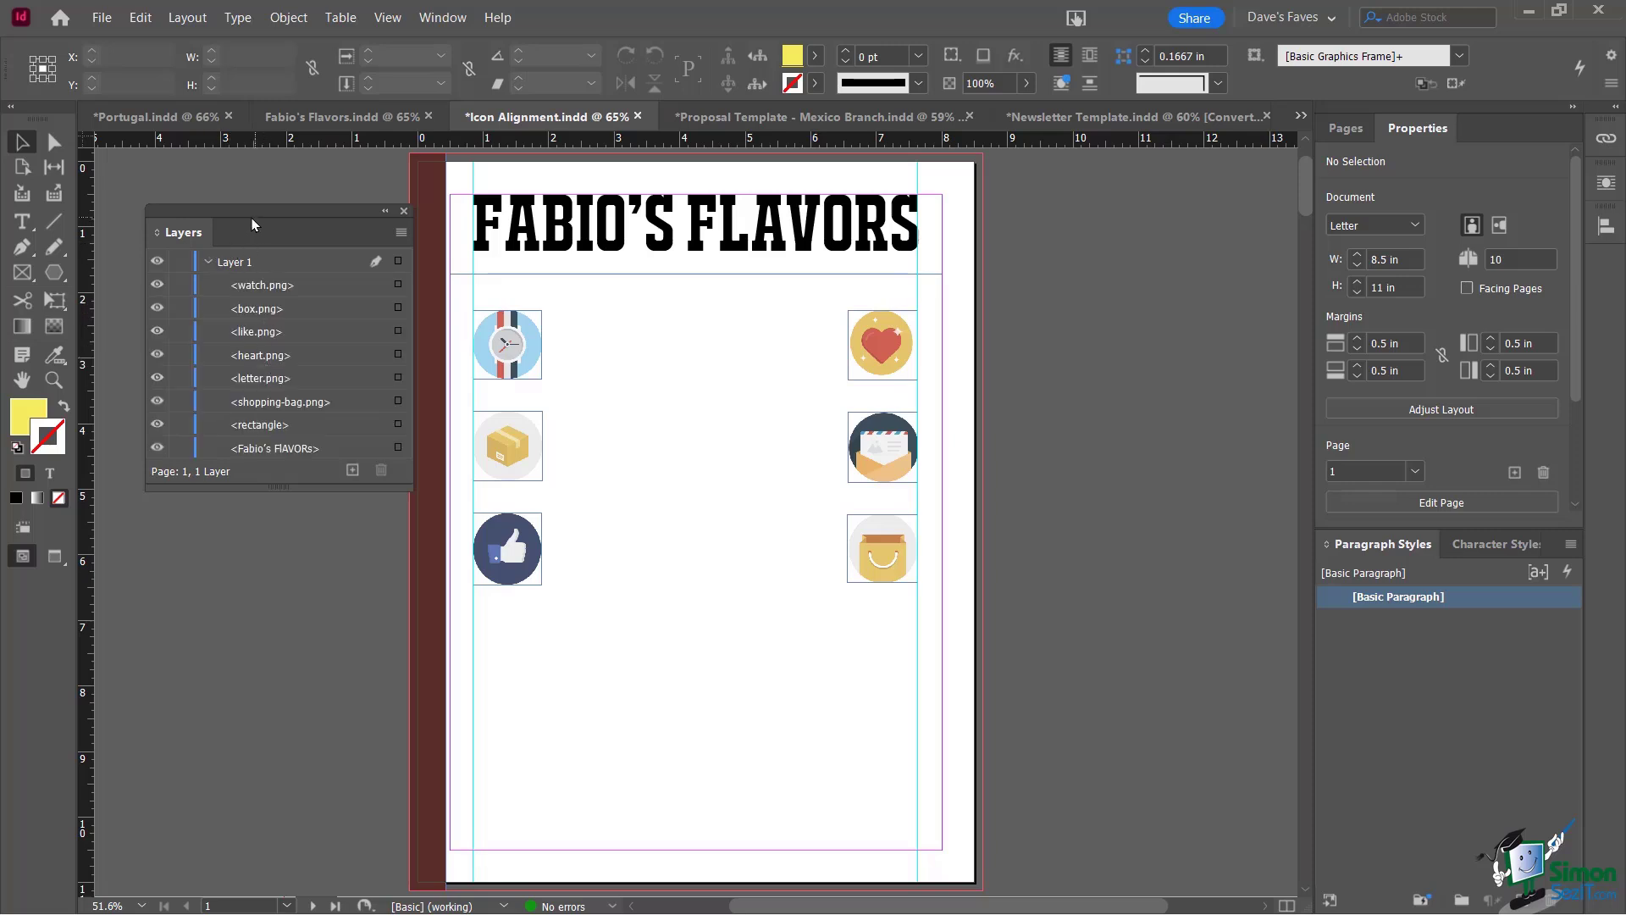
left_click_drag(252, 211, 217, 176)
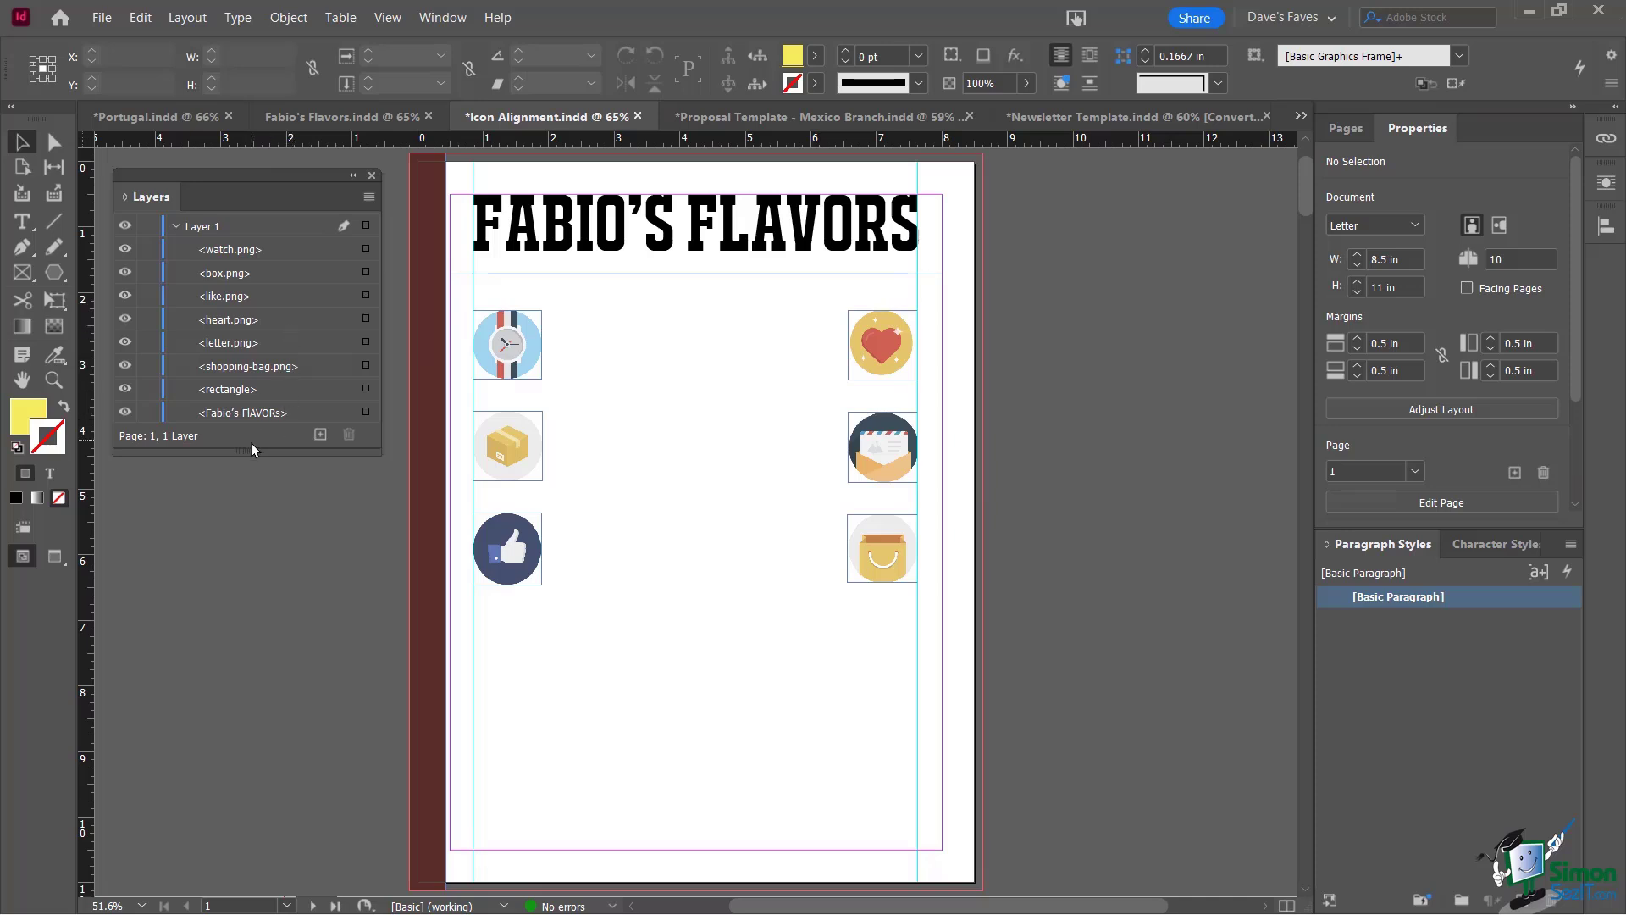
left_click_drag(251, 453, 252, 573)
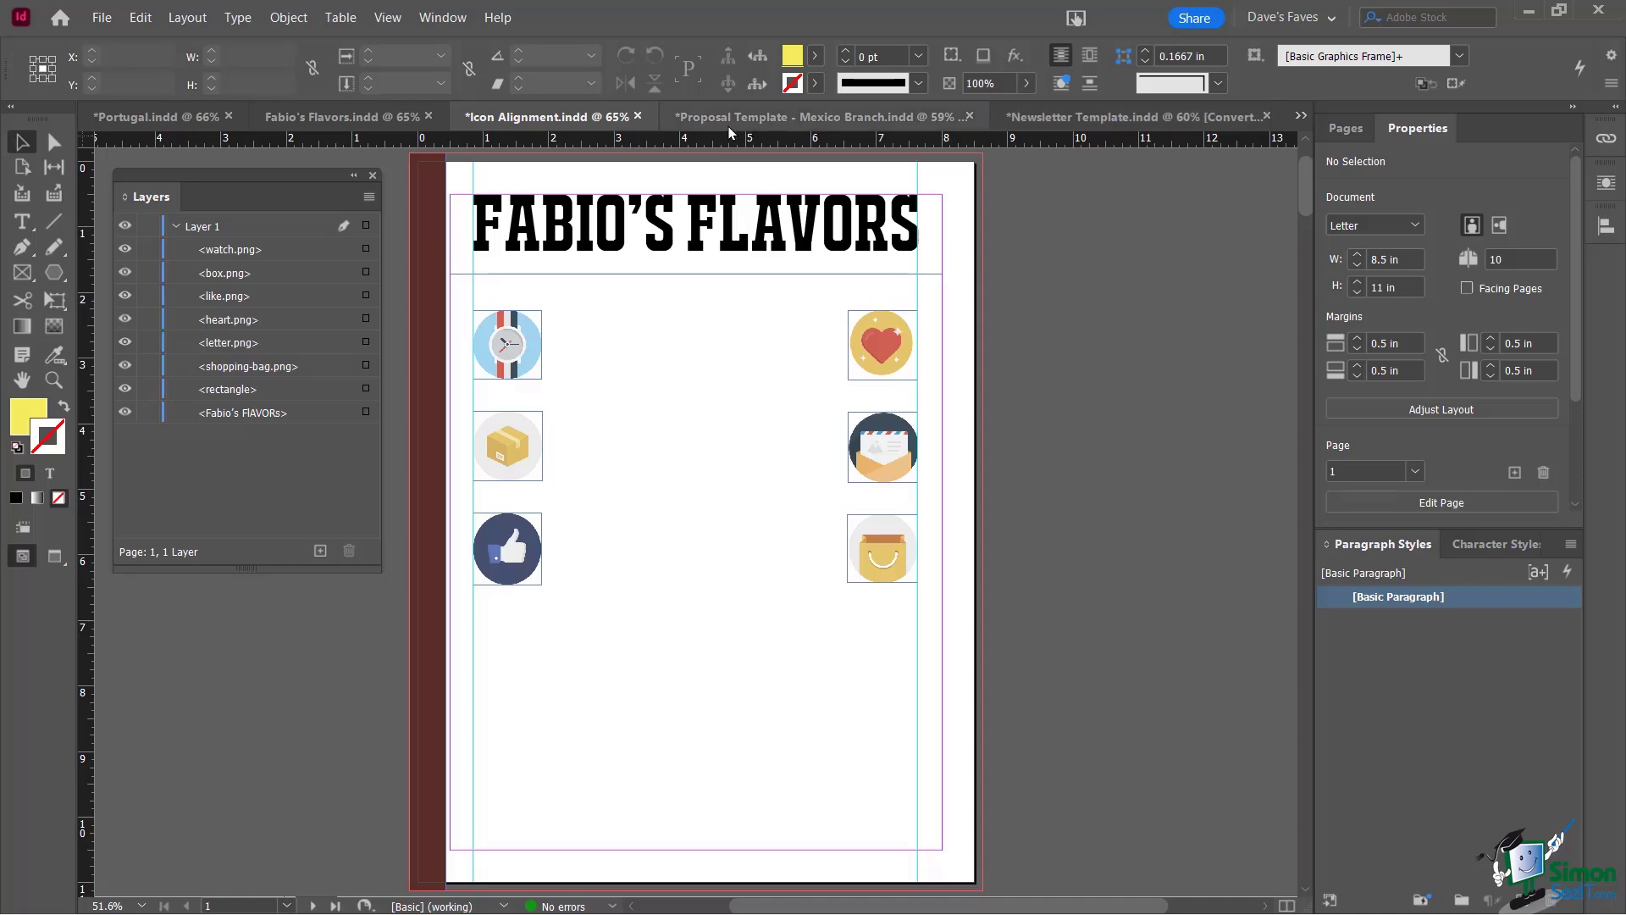
In the Proposal Template, expand the Images layer and select the Tiramisu image on page 6 through its layer entry
left_click(771, 119)
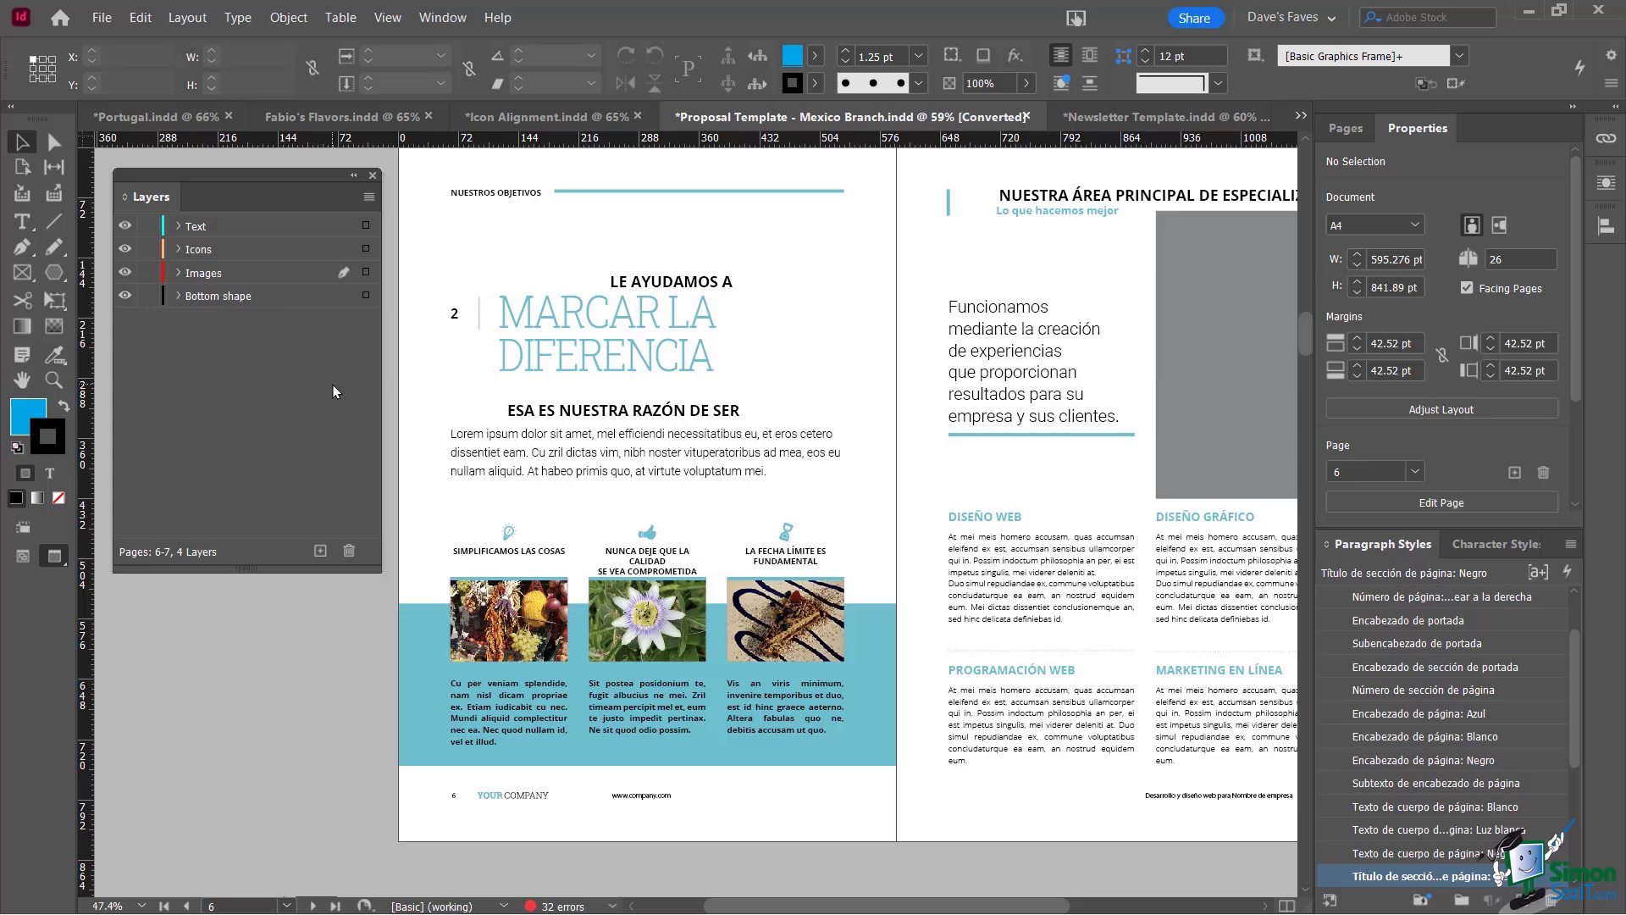
left_click(178, 274)
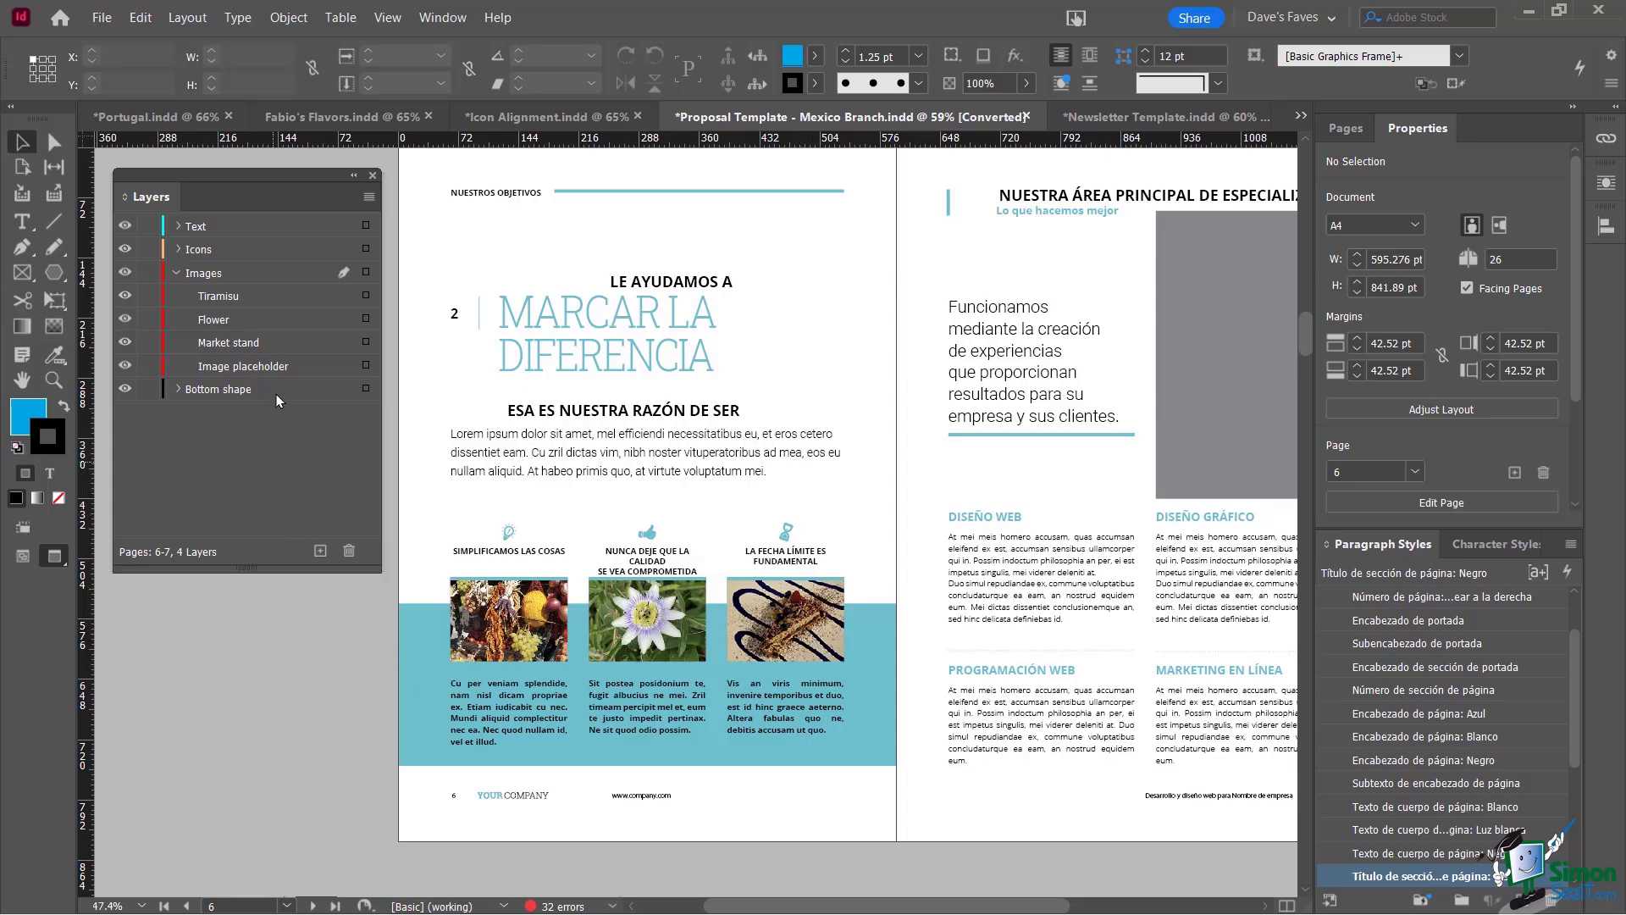
left_click(244, 298)
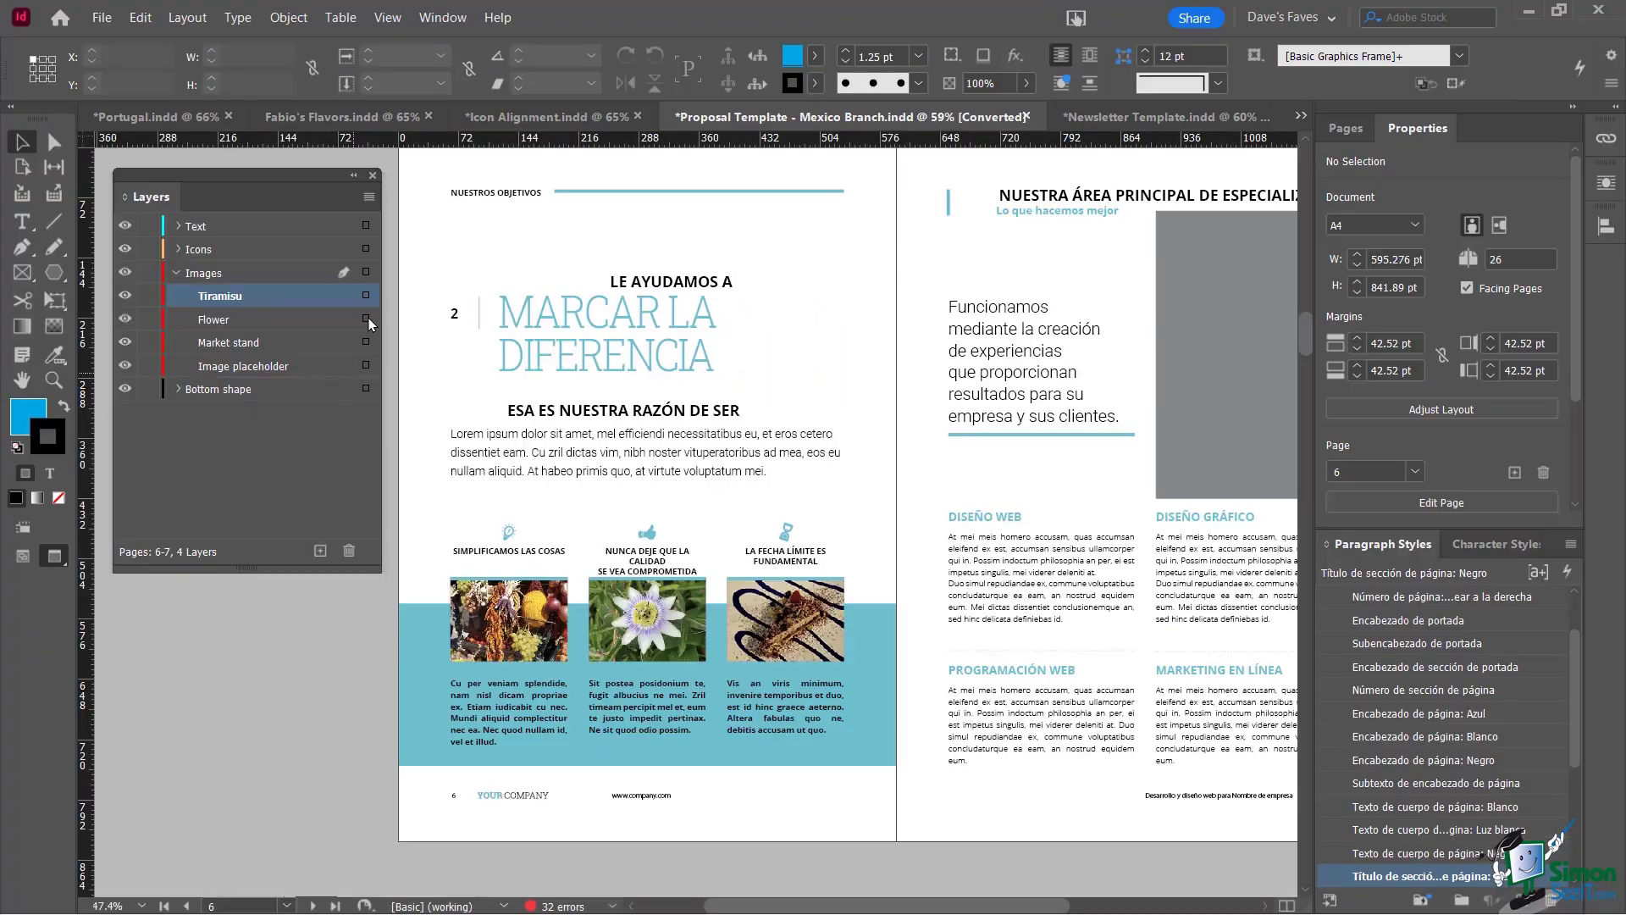
left_click(367, 298)
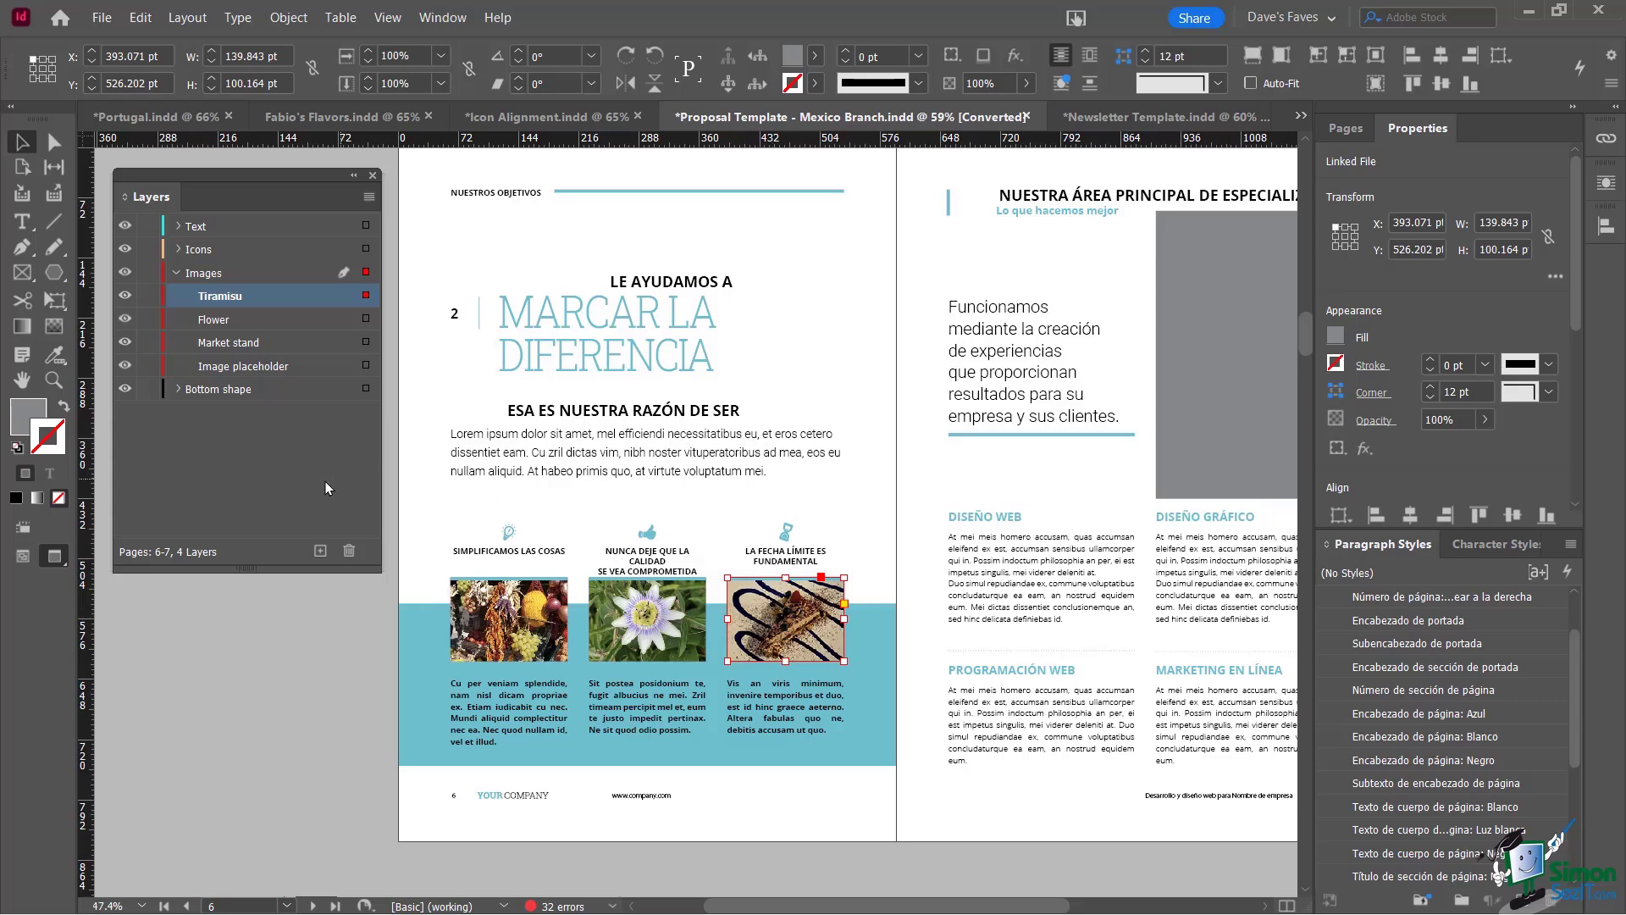
left_click(293, 488)
Select the Market stand image through its entry in the Images layer and rename that entry Vine stand
left_click(240, 322)
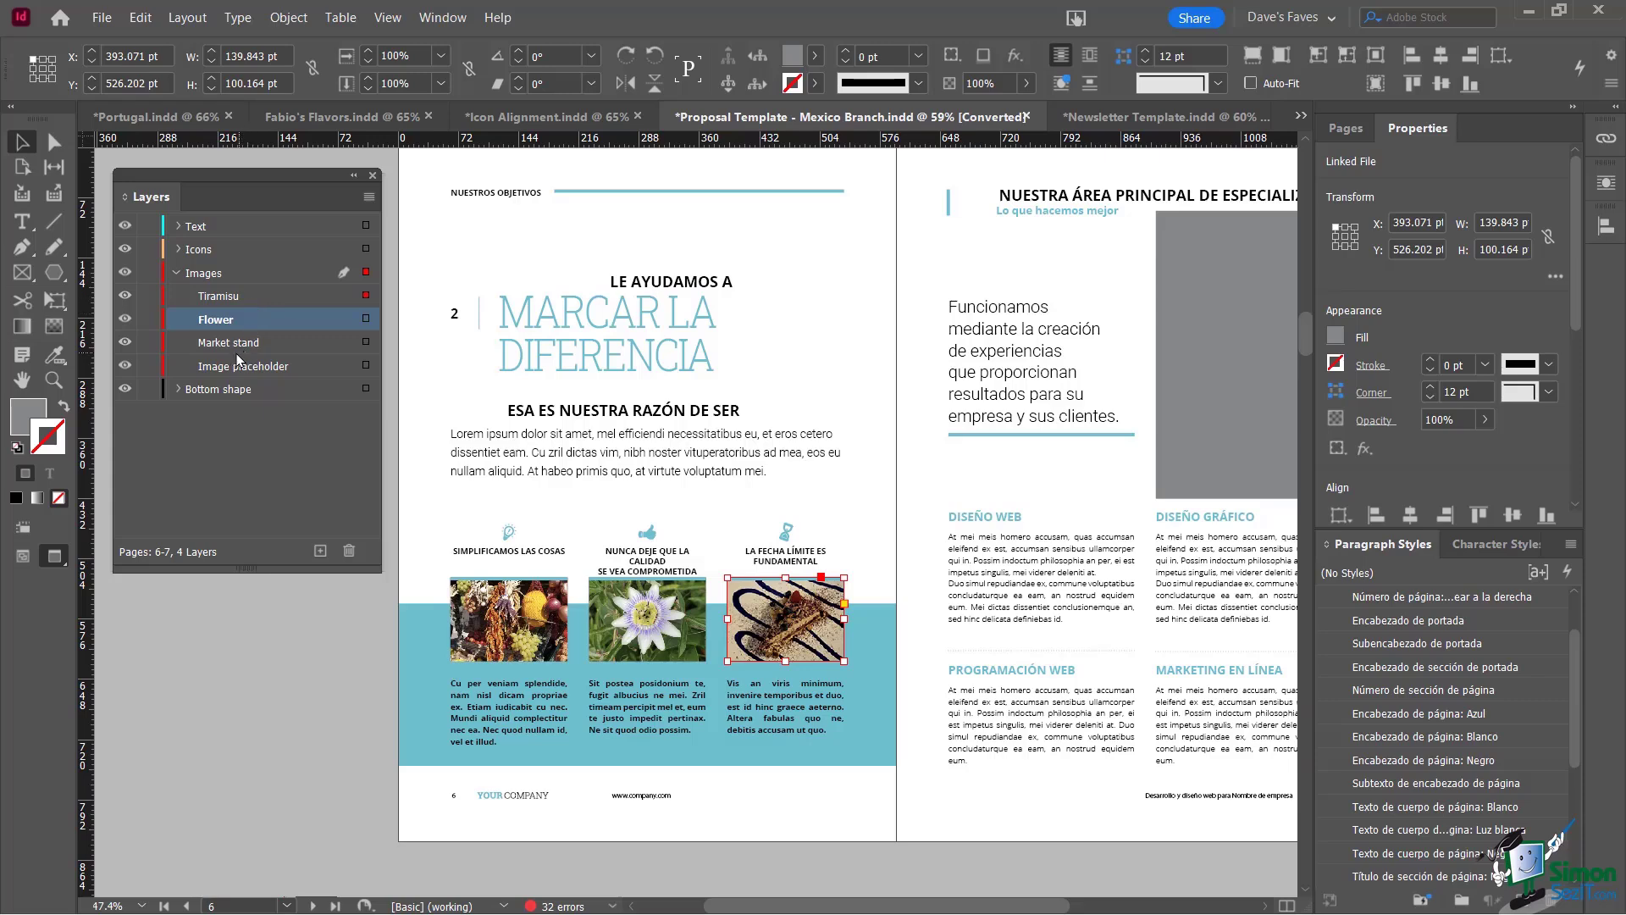
left_click(236, 344)
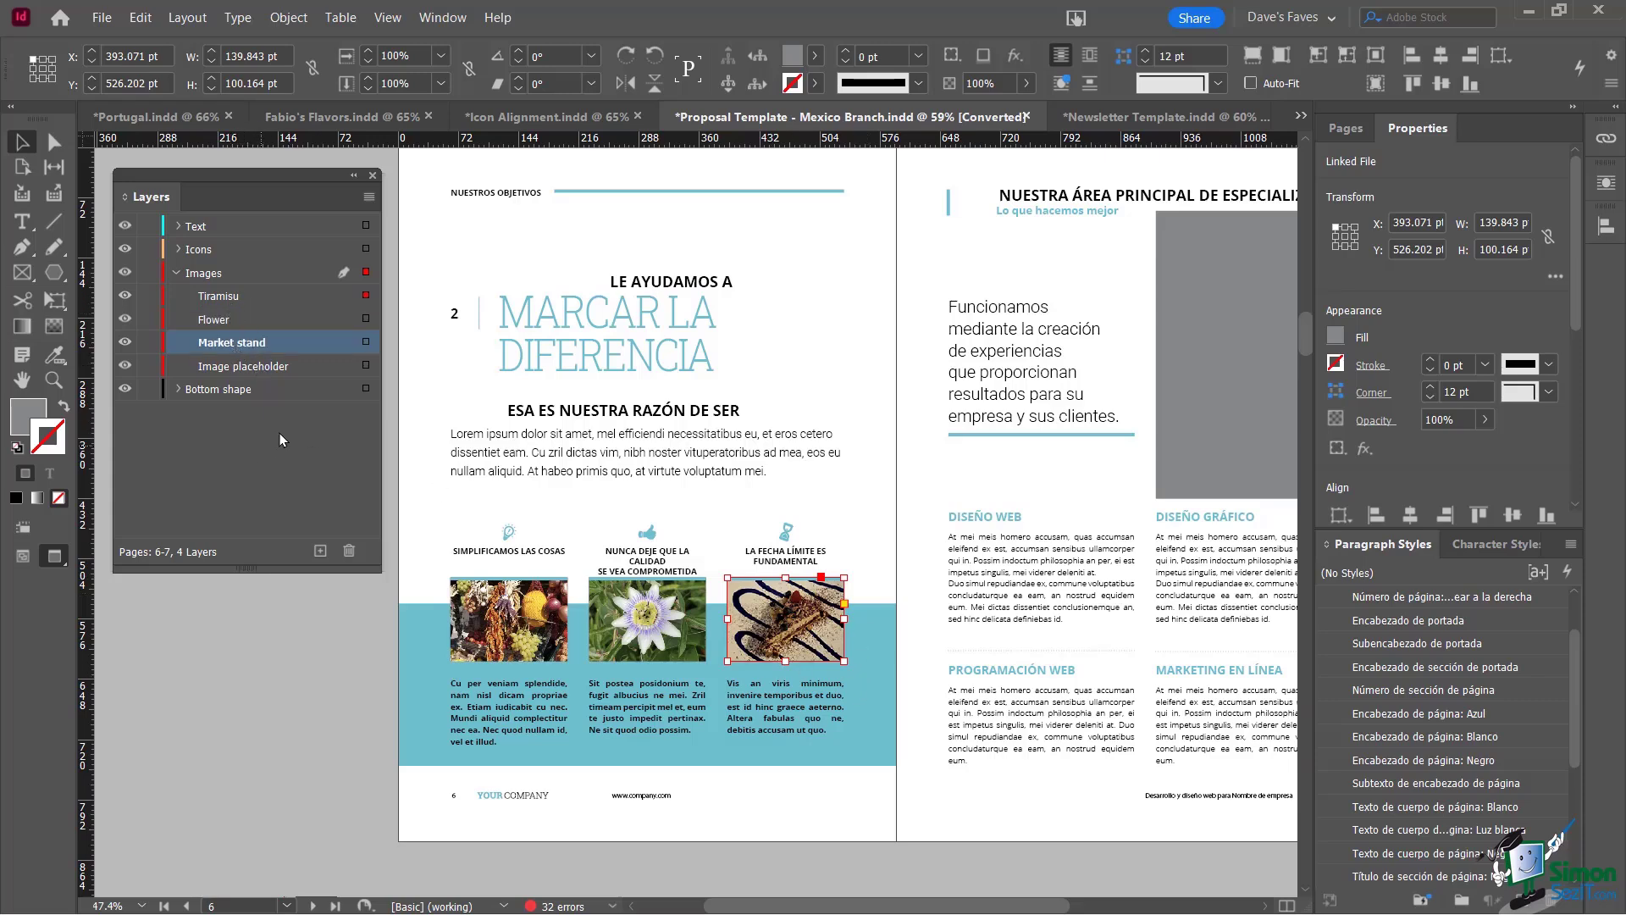
left_click(366, 343)
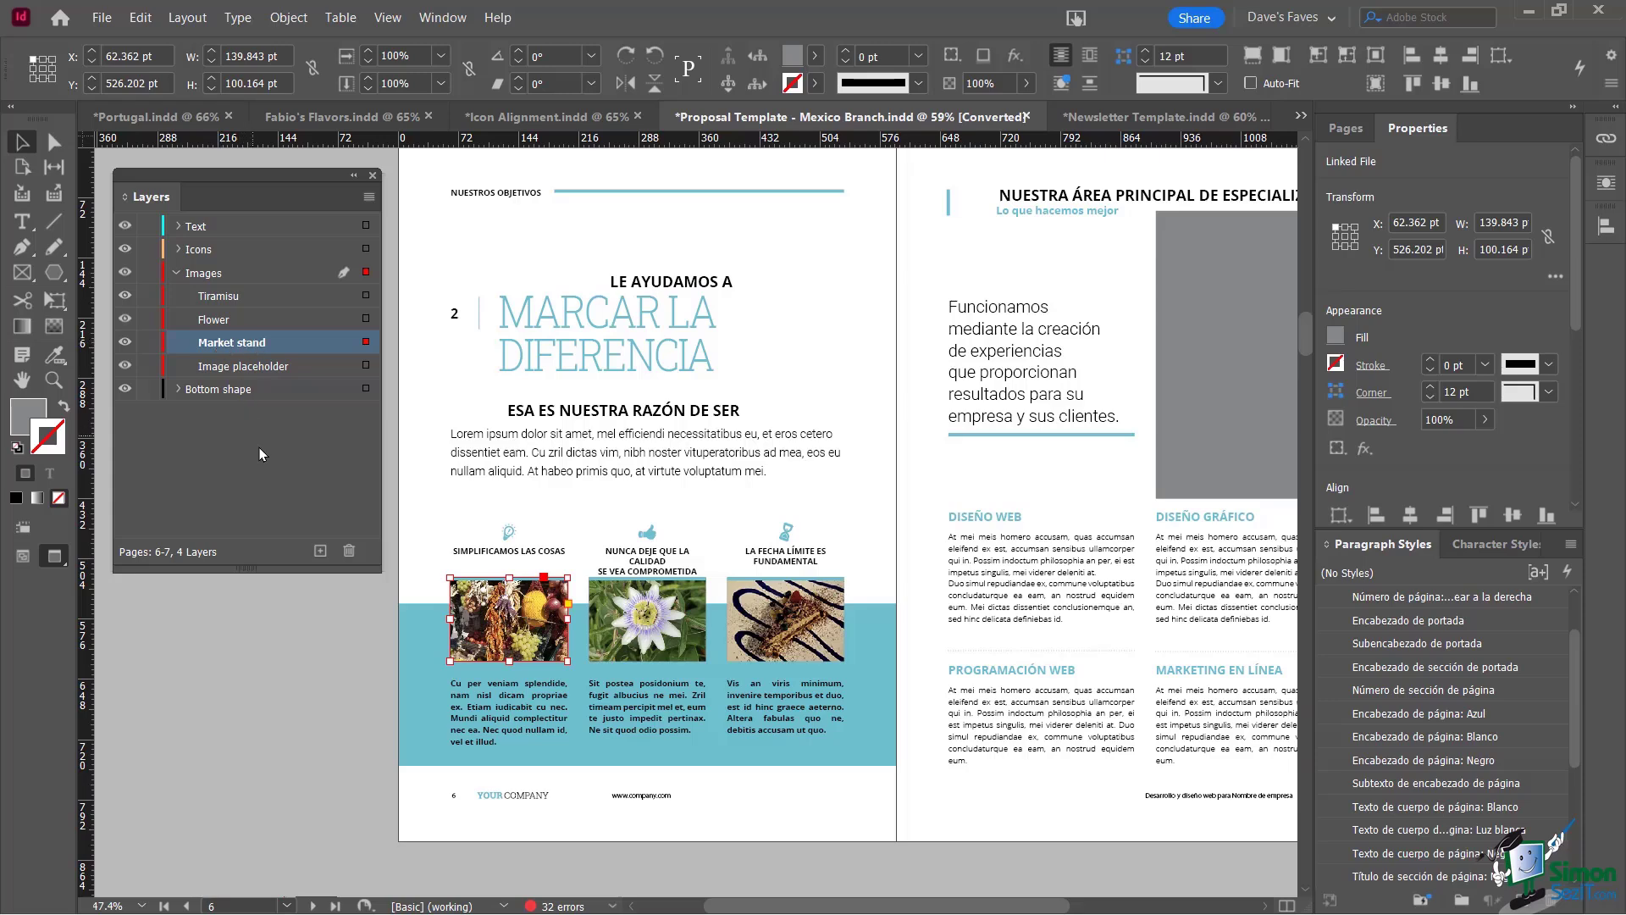
double_click(243, 344)
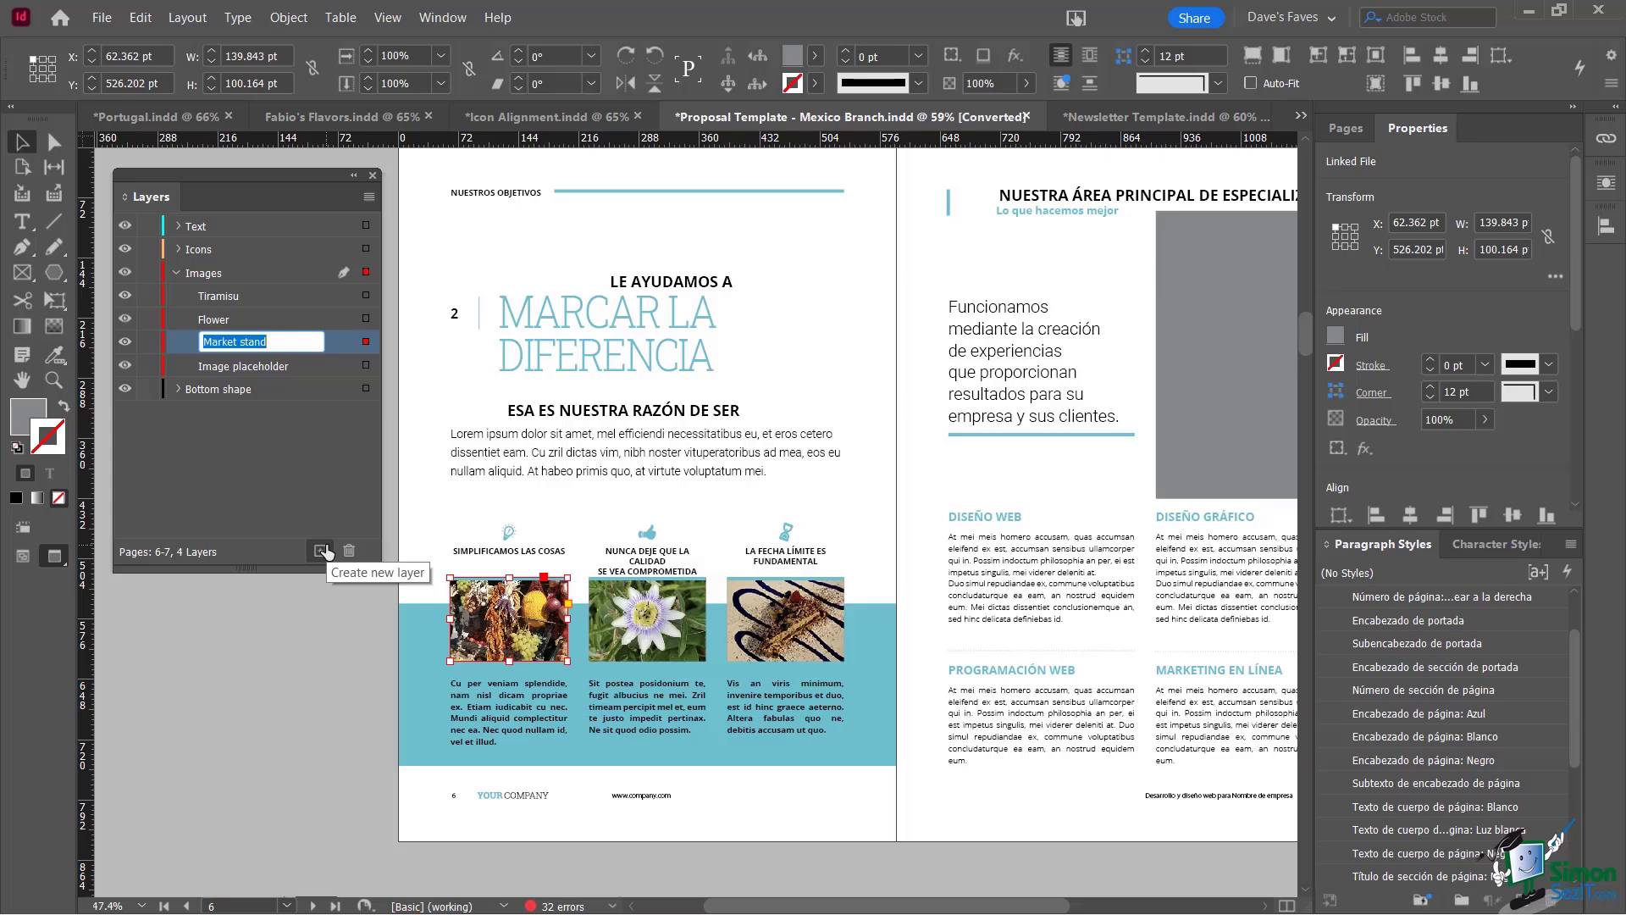
type("Vine stand")
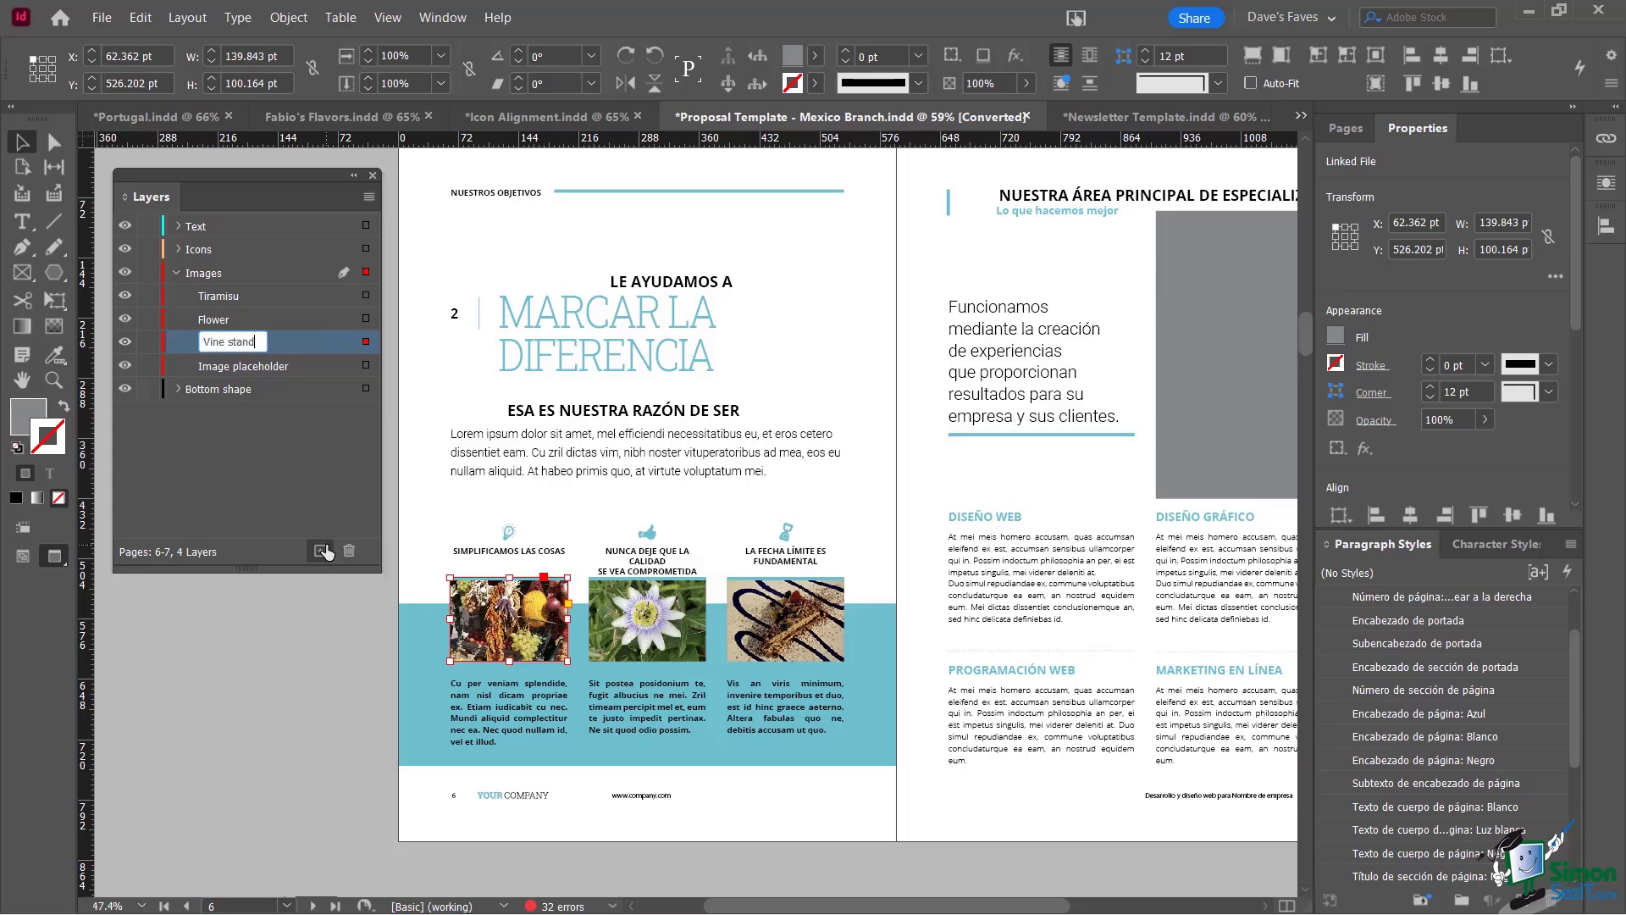
key("Return")
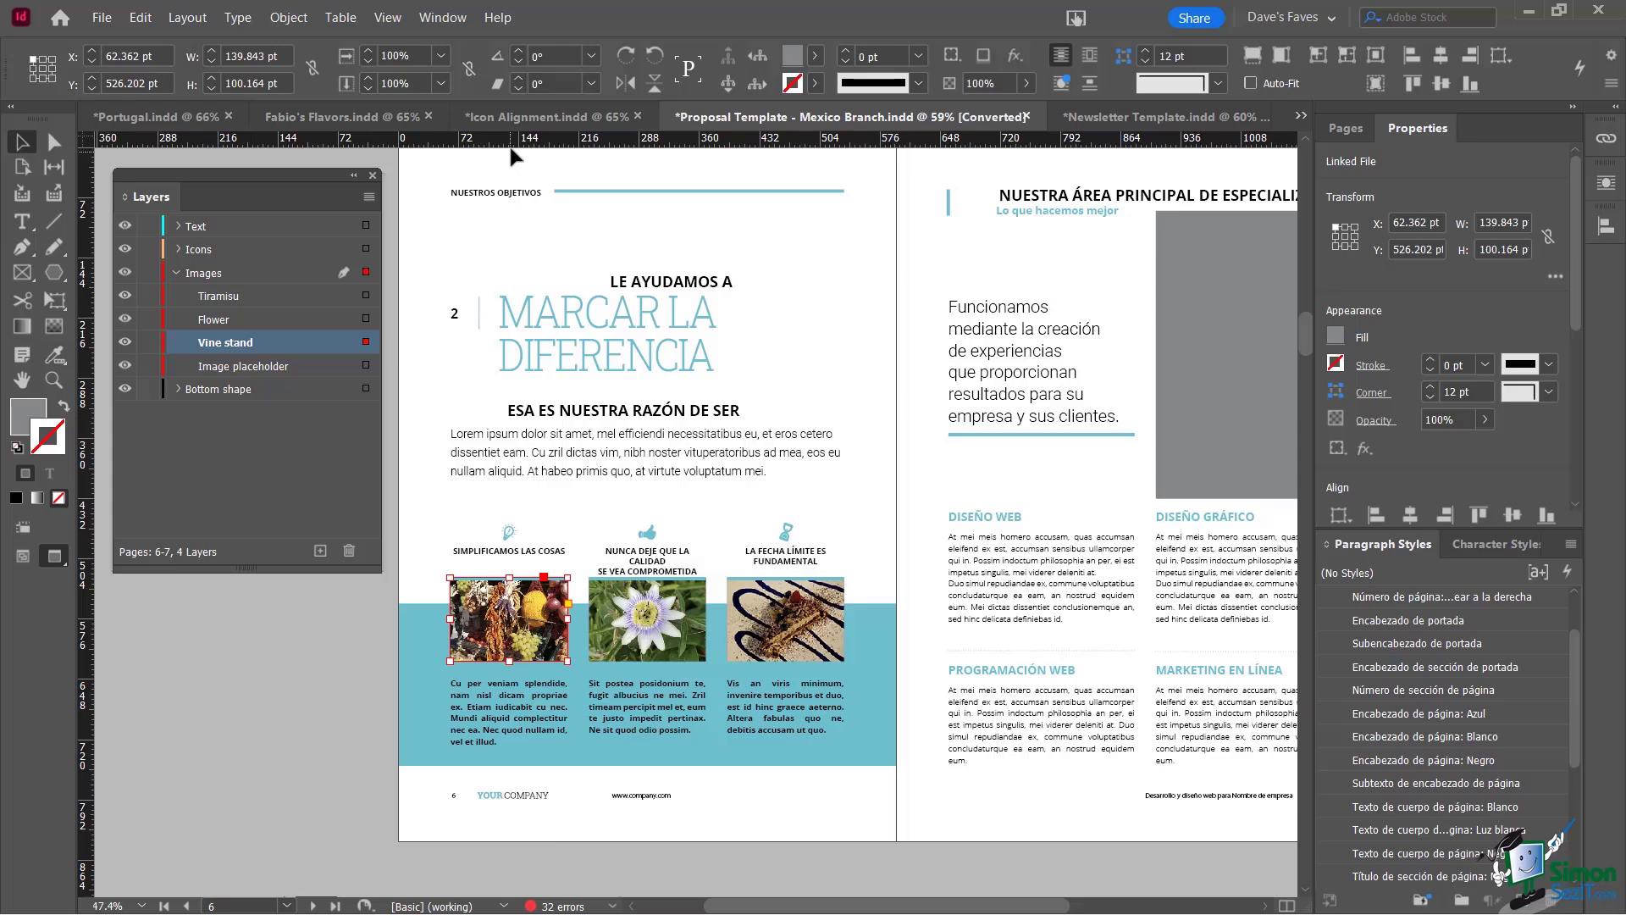
In Icon Alignment.indd, add a text frame about 1.82 by 1.05 in beside the watch icon, fill it with placeholder text and select it
left_click(520, 118)
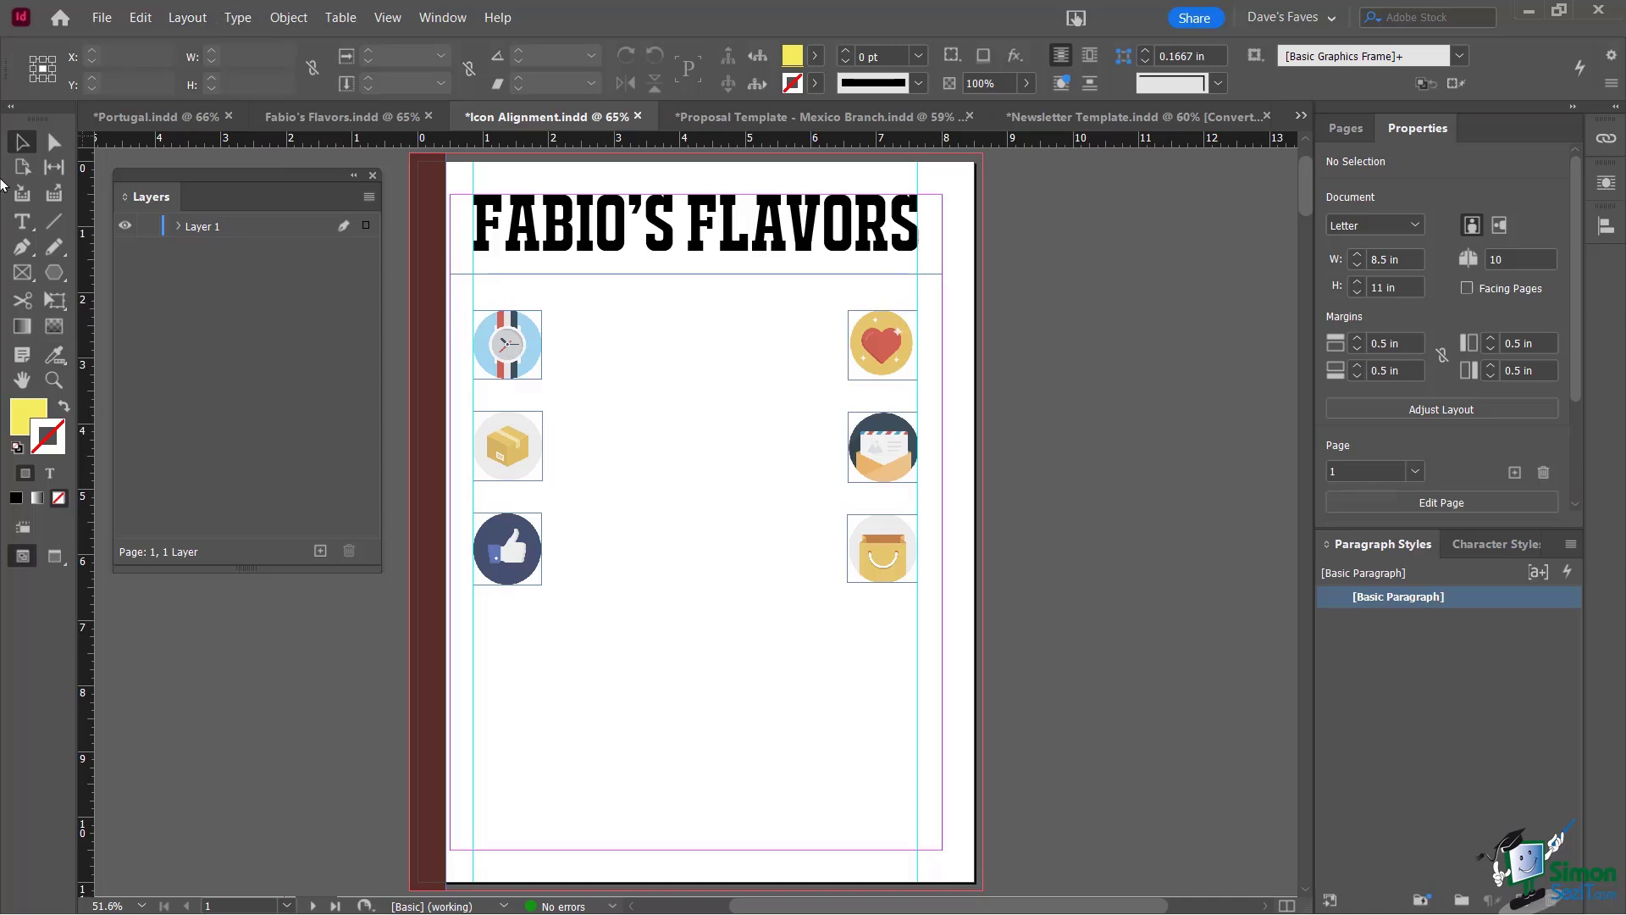
key("t")
left_click_drag(552, 312, 674, 381)
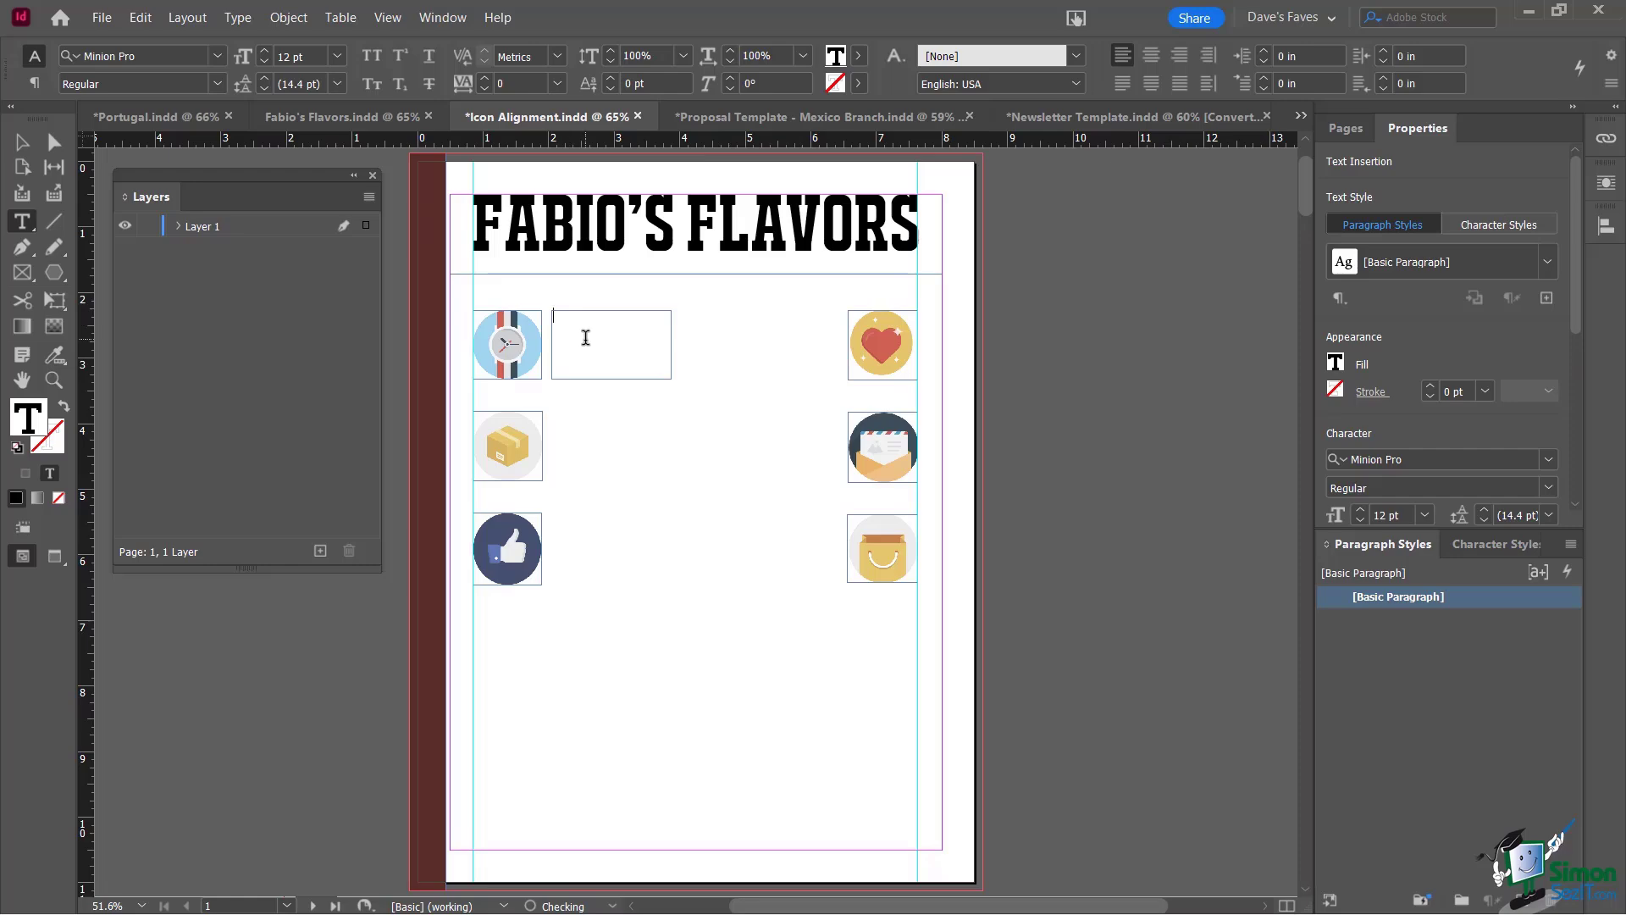
left_click(236, 18)
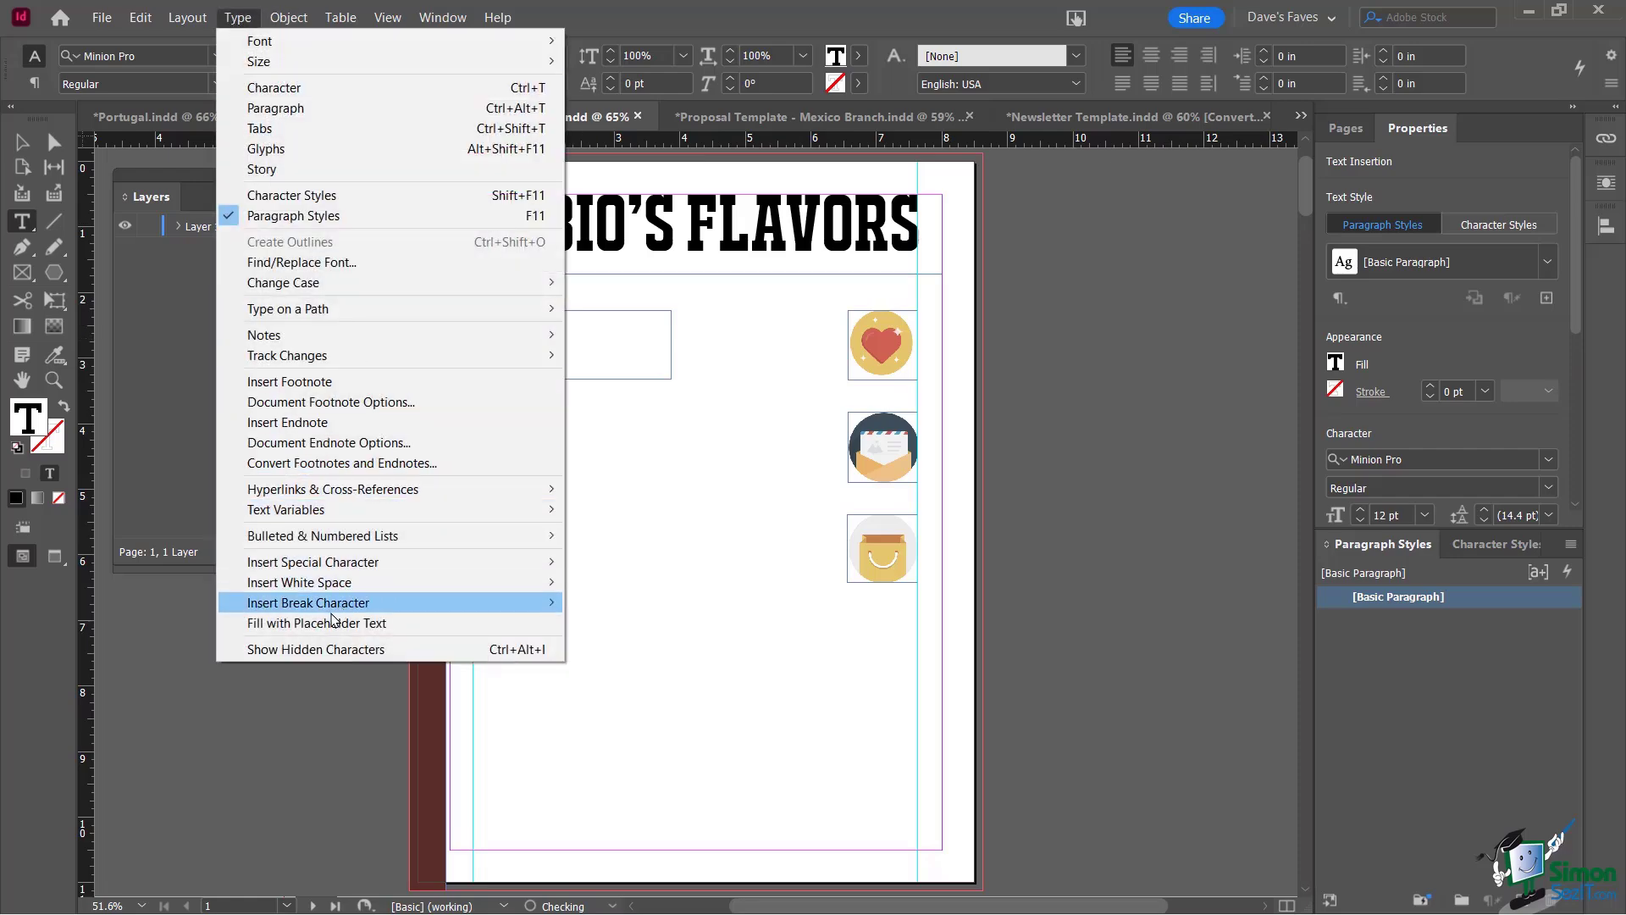
left_click(295, 624)
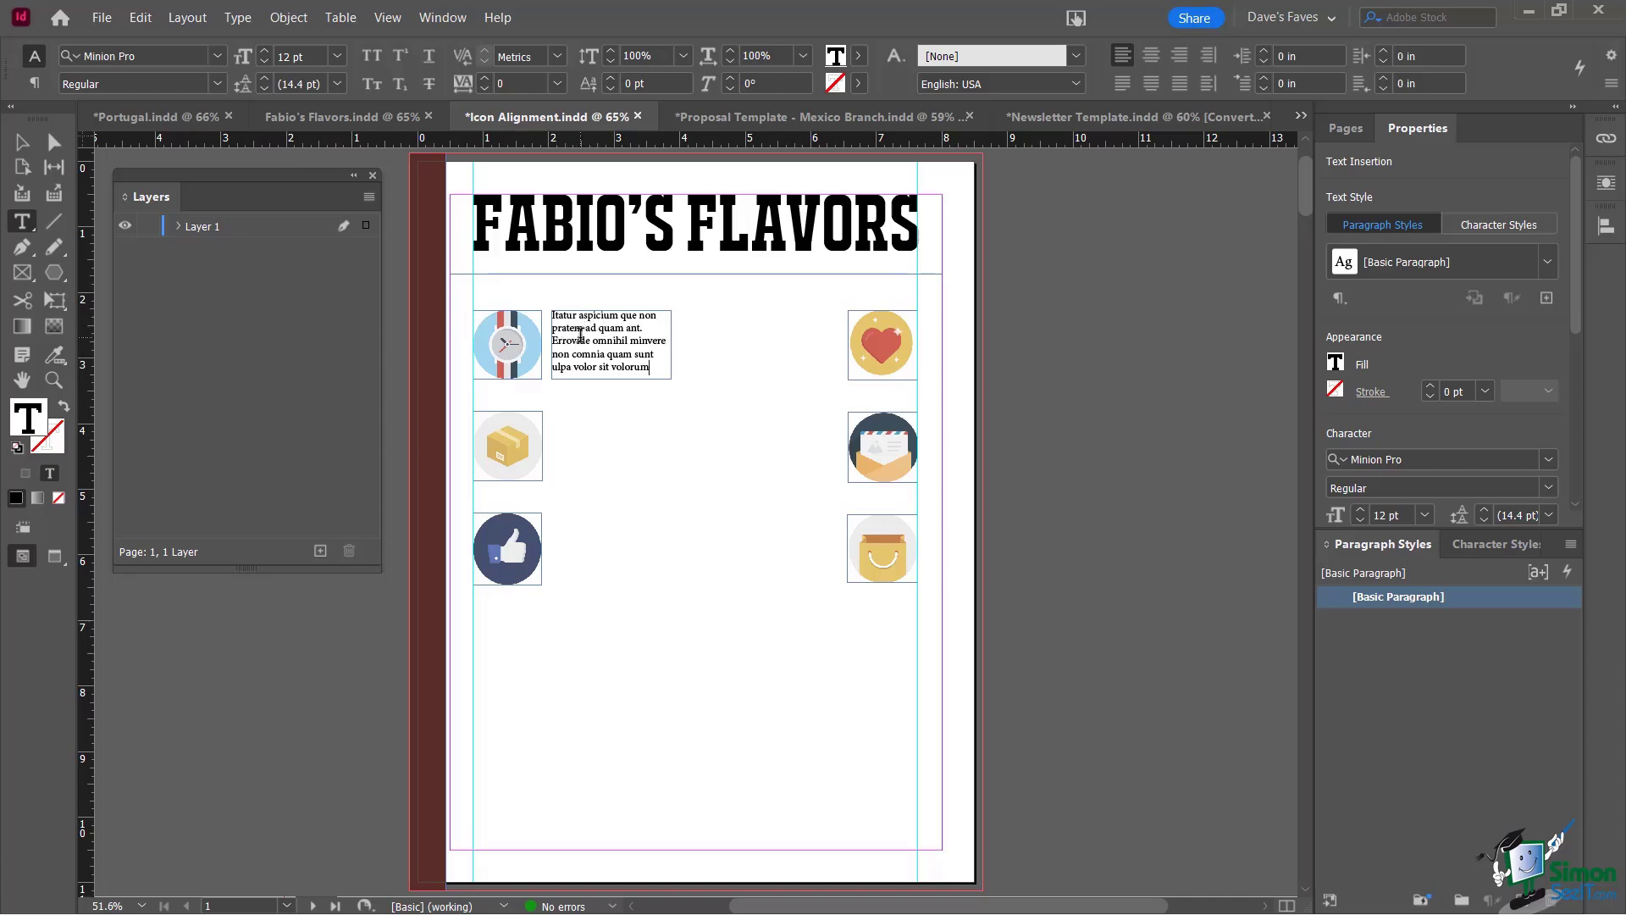
key("Escape")
left_click(665, 426)
left_click(628, 348)
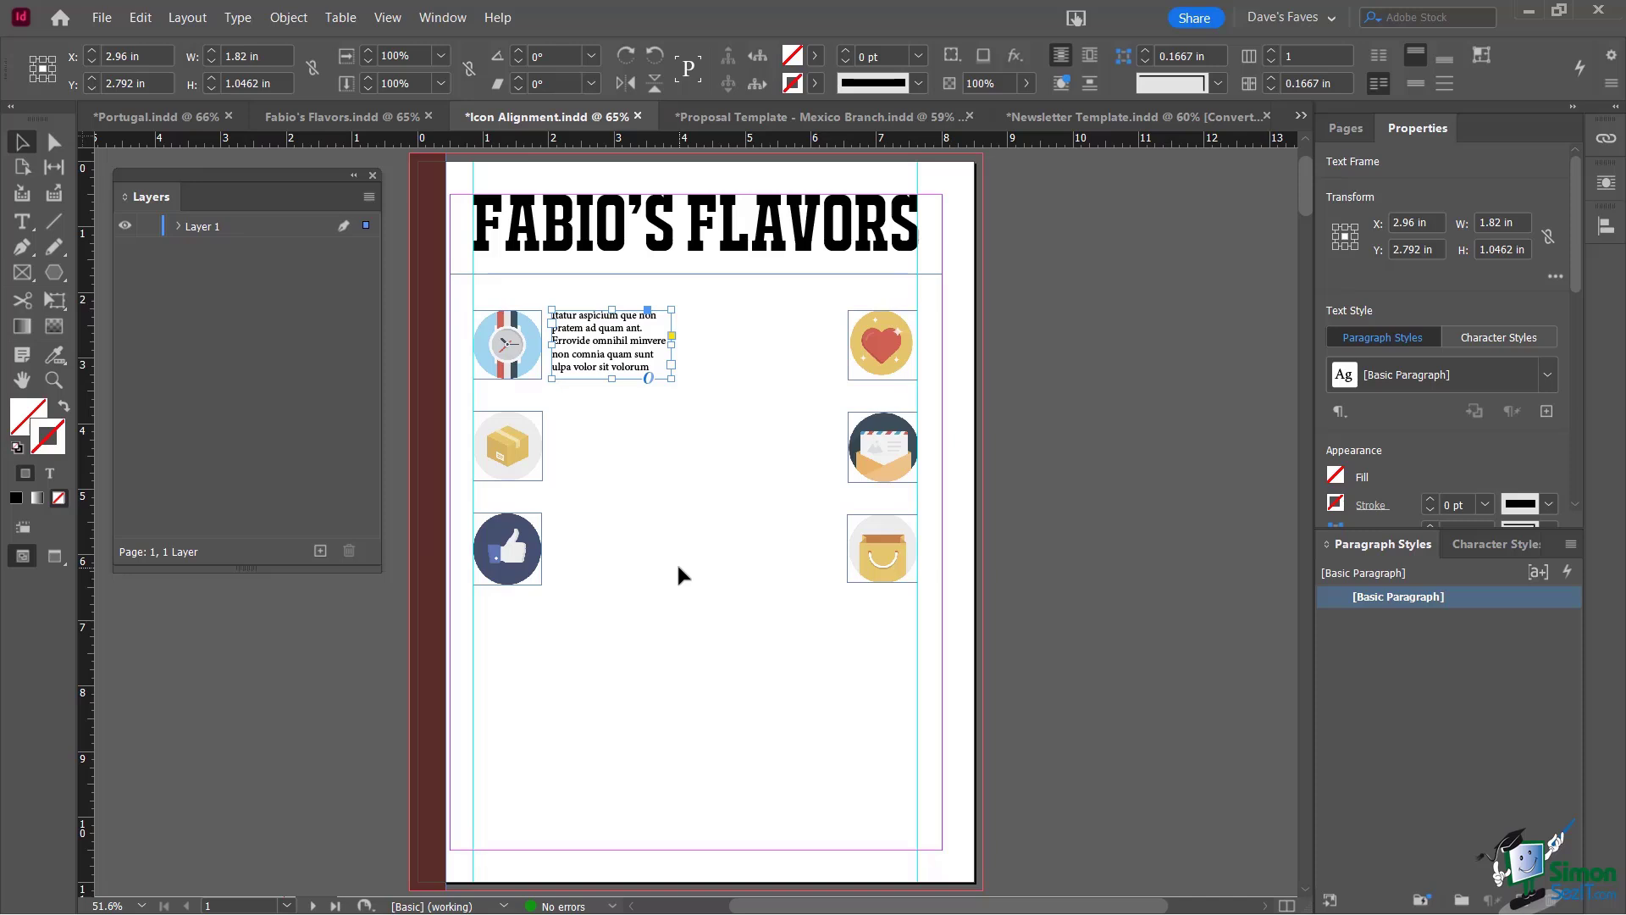
key("alt")
left_click_drag(594, 374, 591, 463)
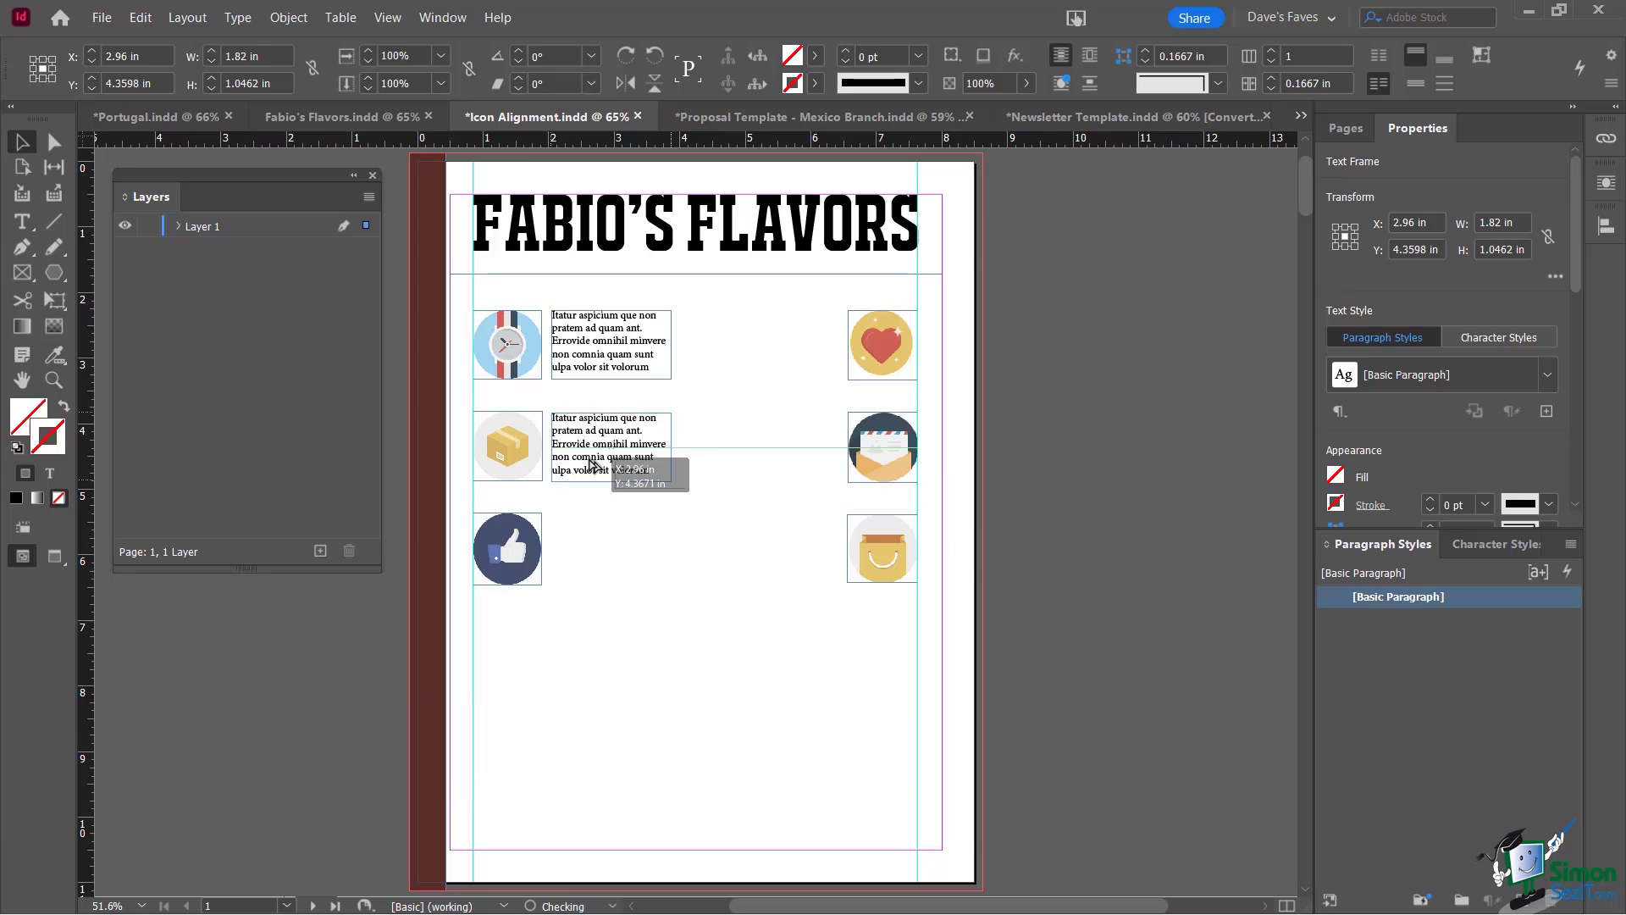
left_click_drag(590, 460, 590, 460)
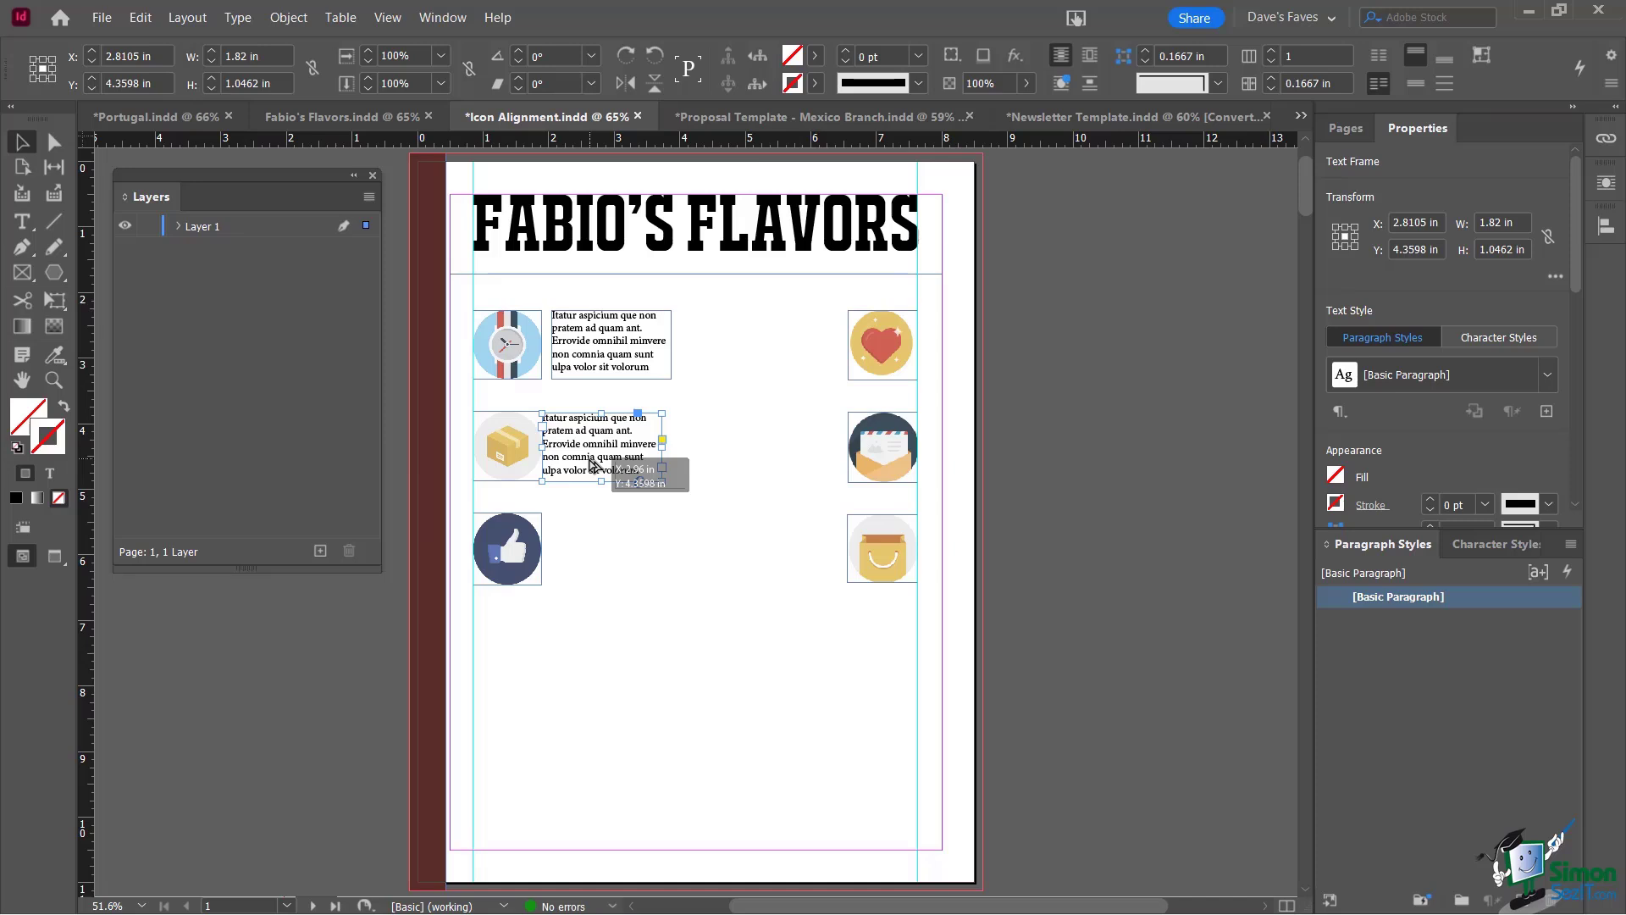
key("ctrl+z")
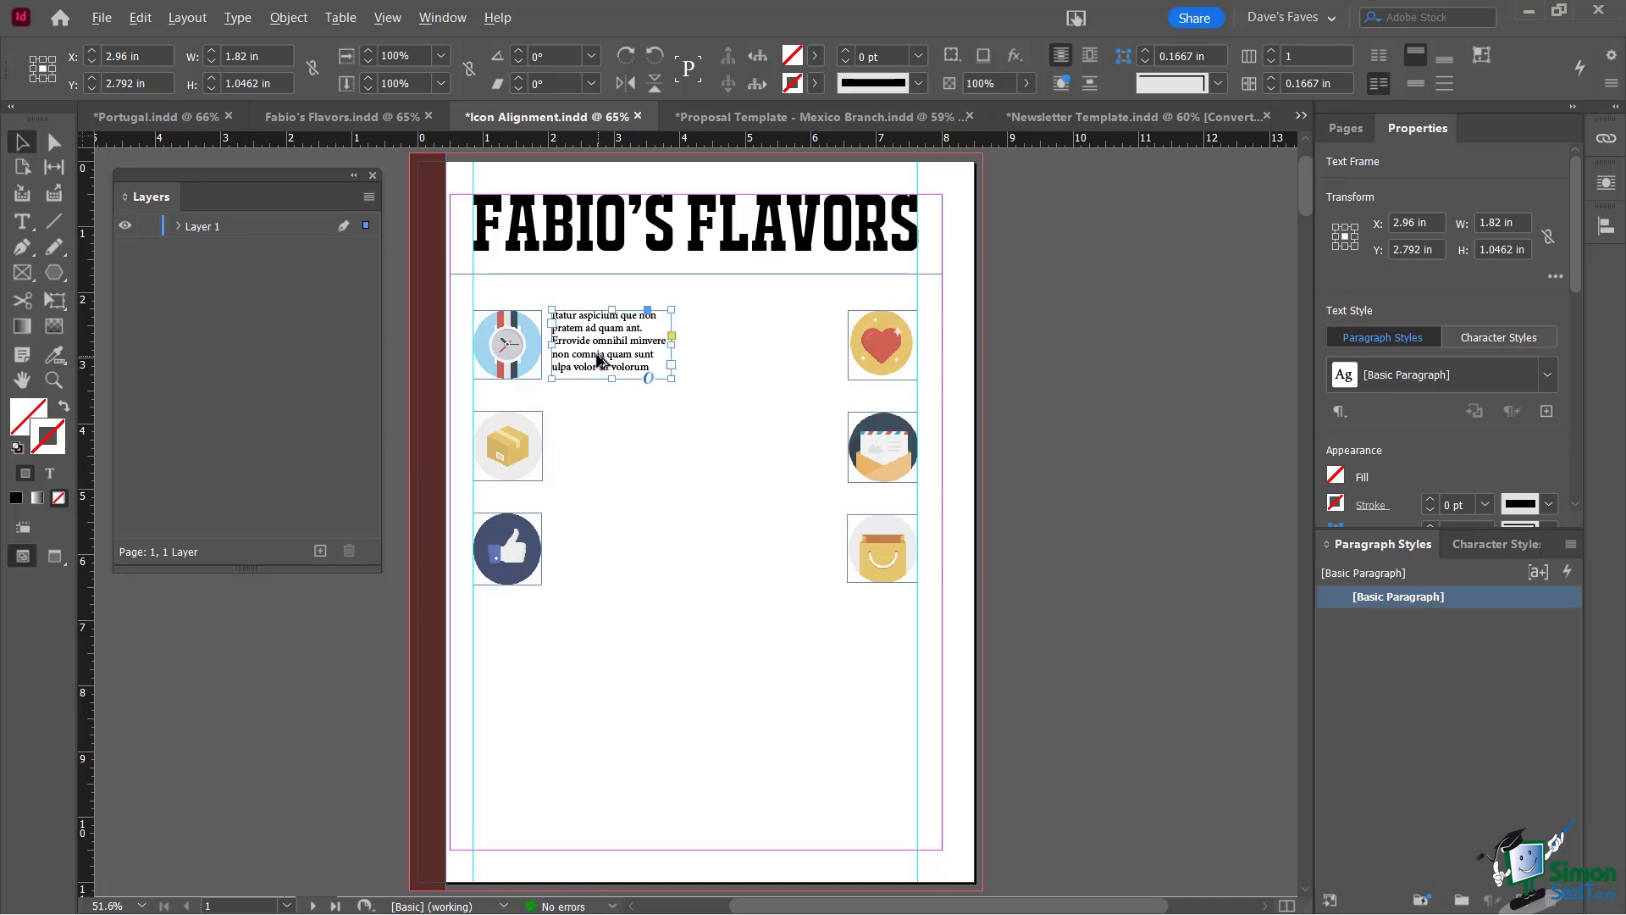
Duplicate the placeholder text frame straight down beside the box icon and again beside the thumbs-up icon
left_click_drag(598, 365, 598, 563)
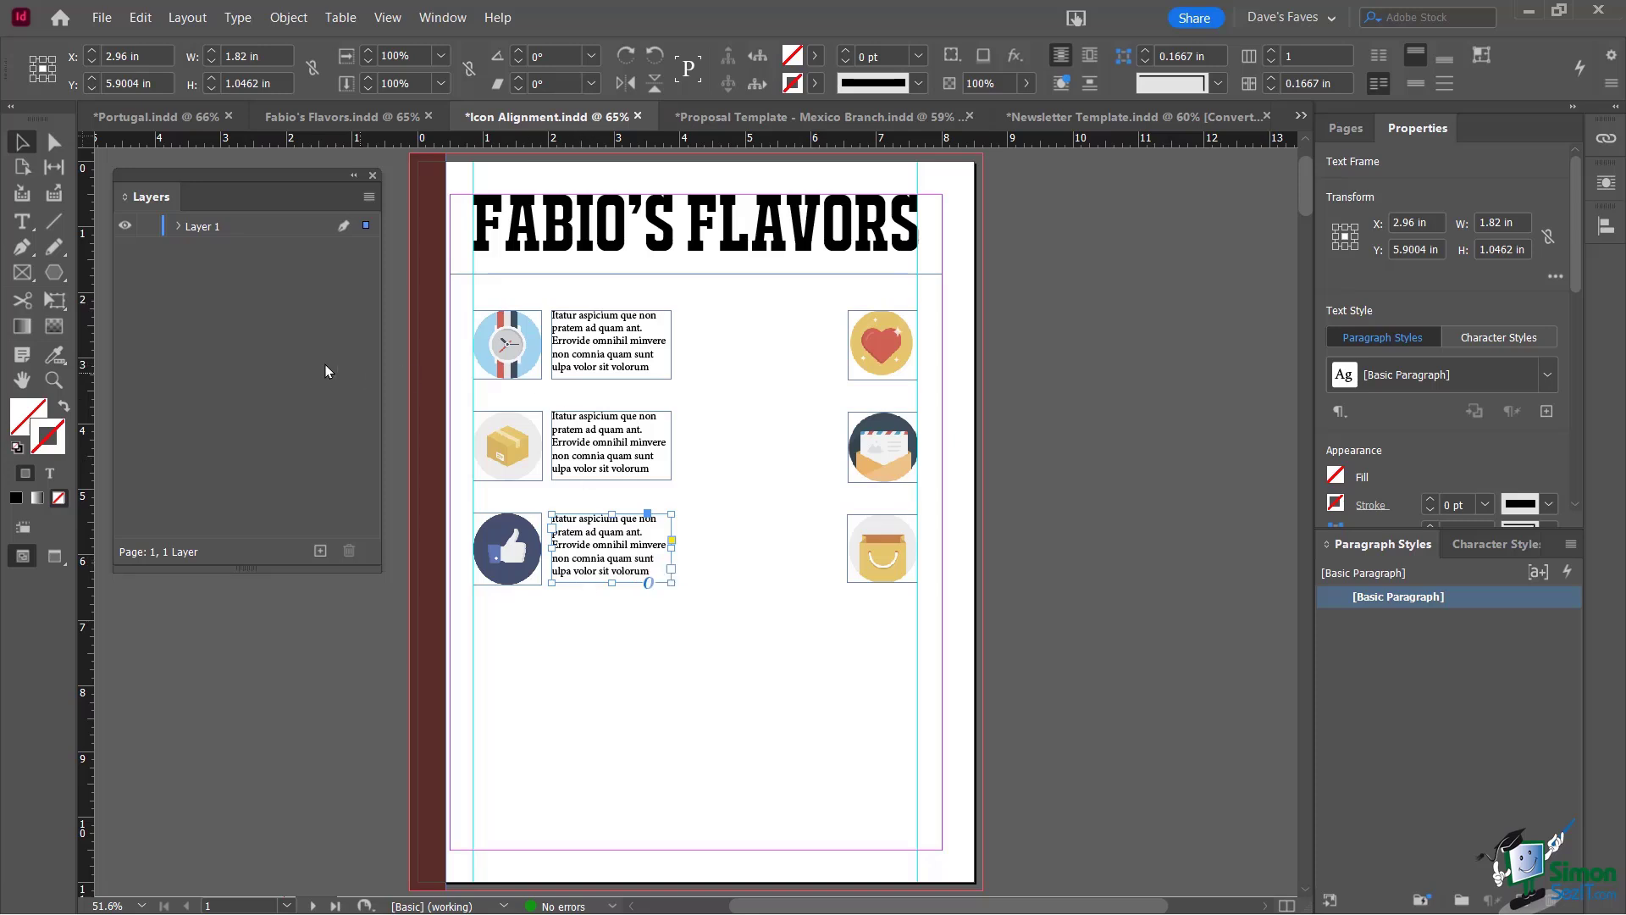
Expand Layer 1 and create a new layer above it named Text
left_click(177, 227)
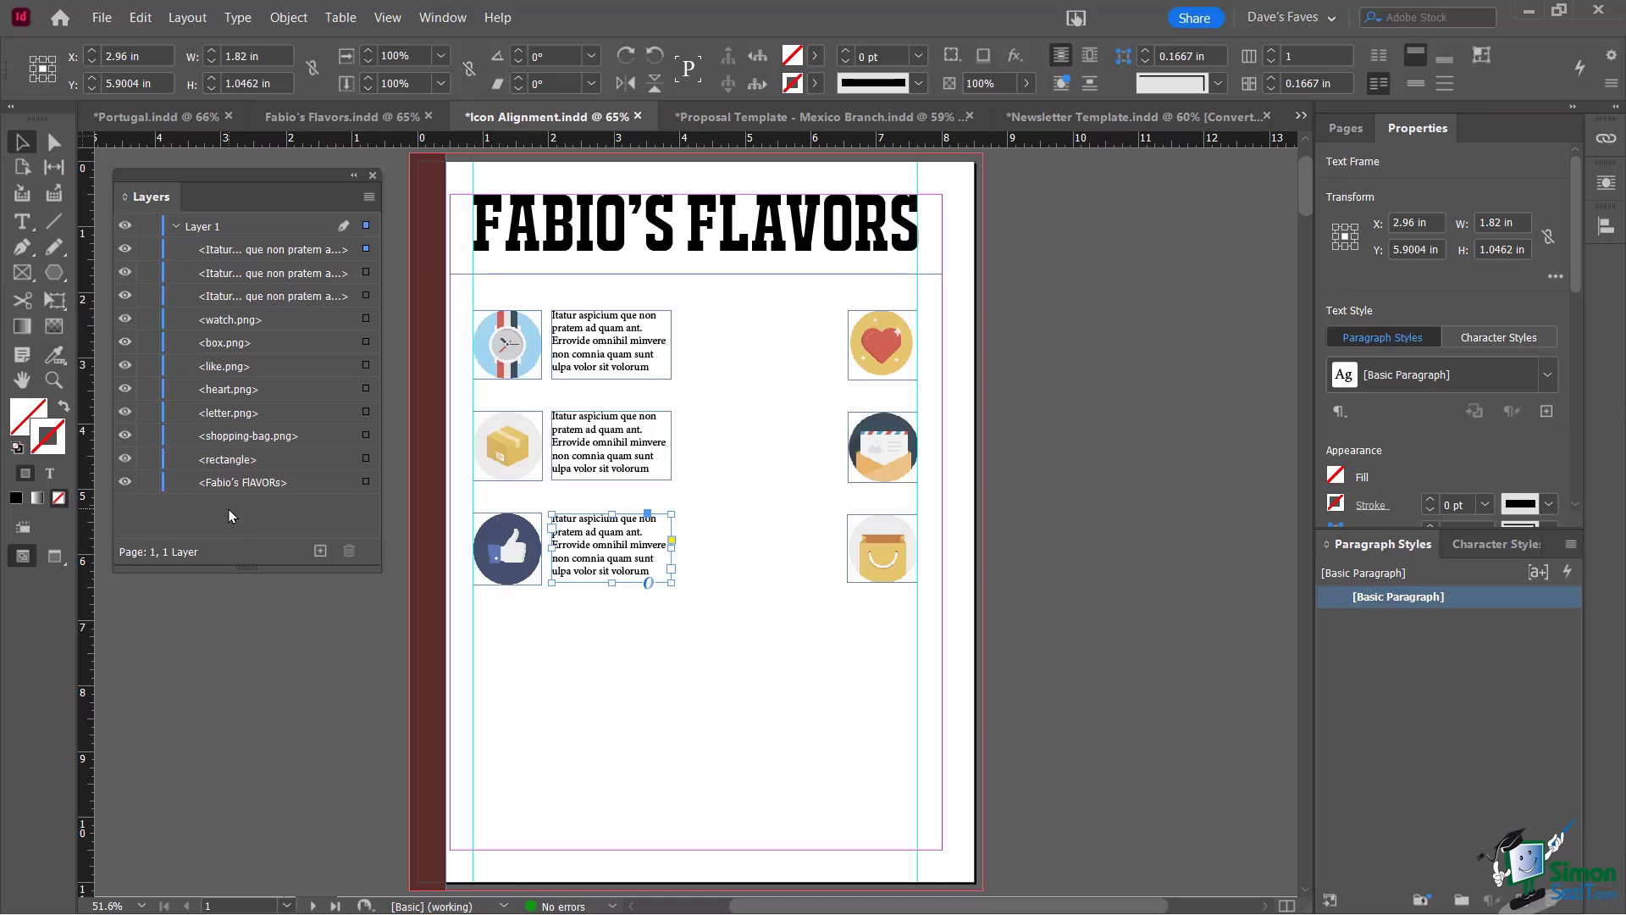
left_click(318, 555)
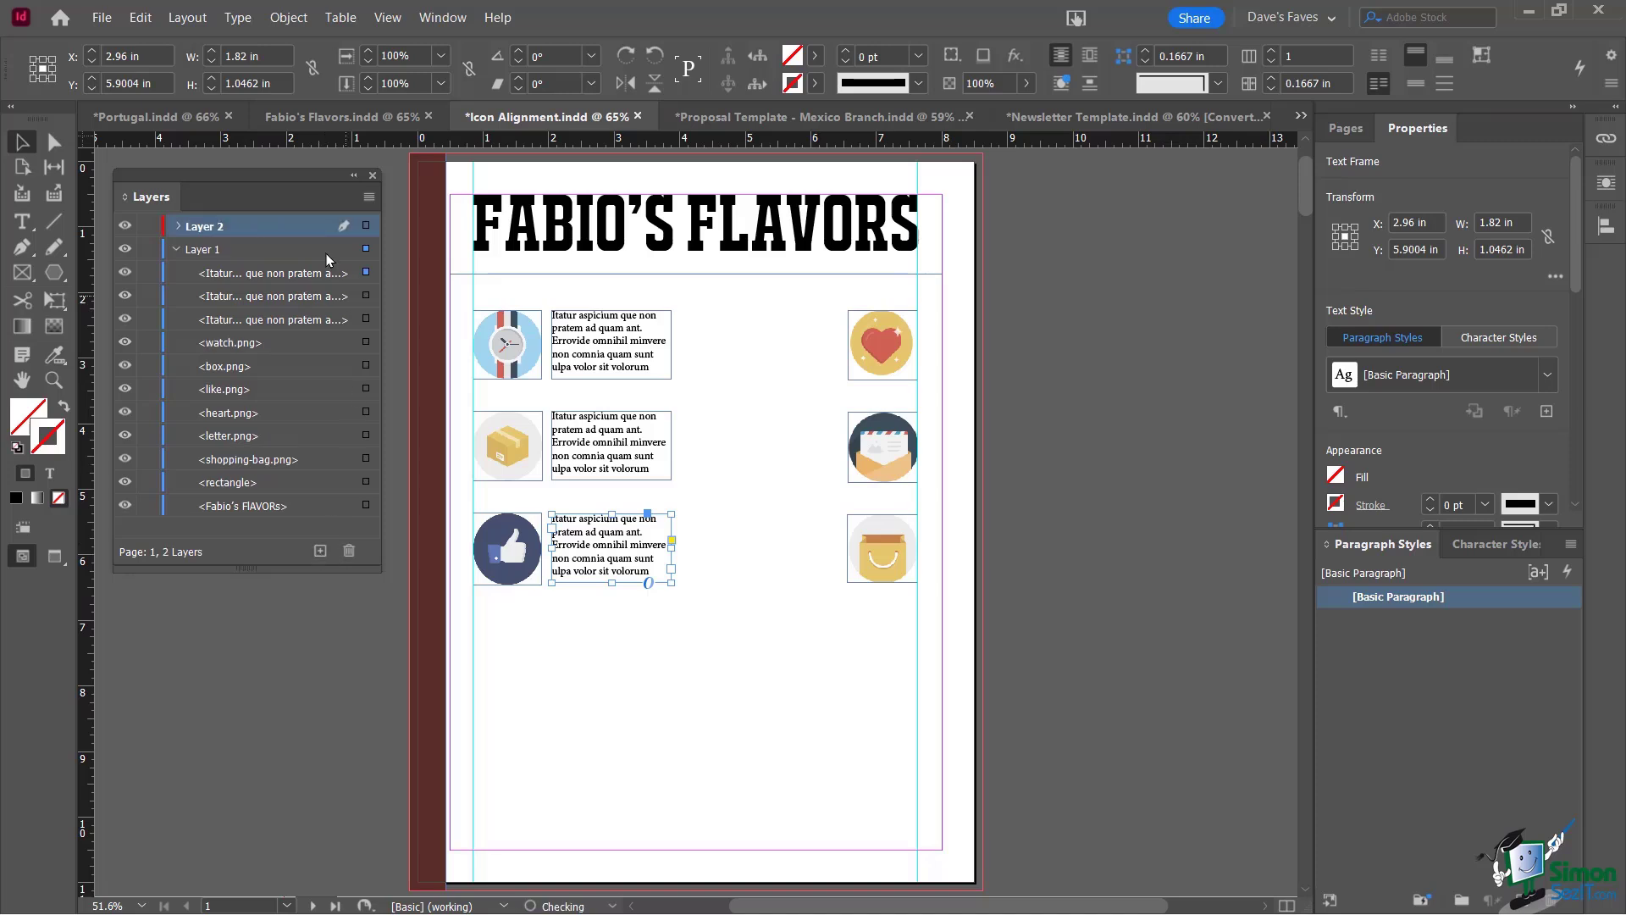
left_click(214, 229)
type("Text")
key("Return")
Rename Layer 1 as Images
left_click(203, 252)
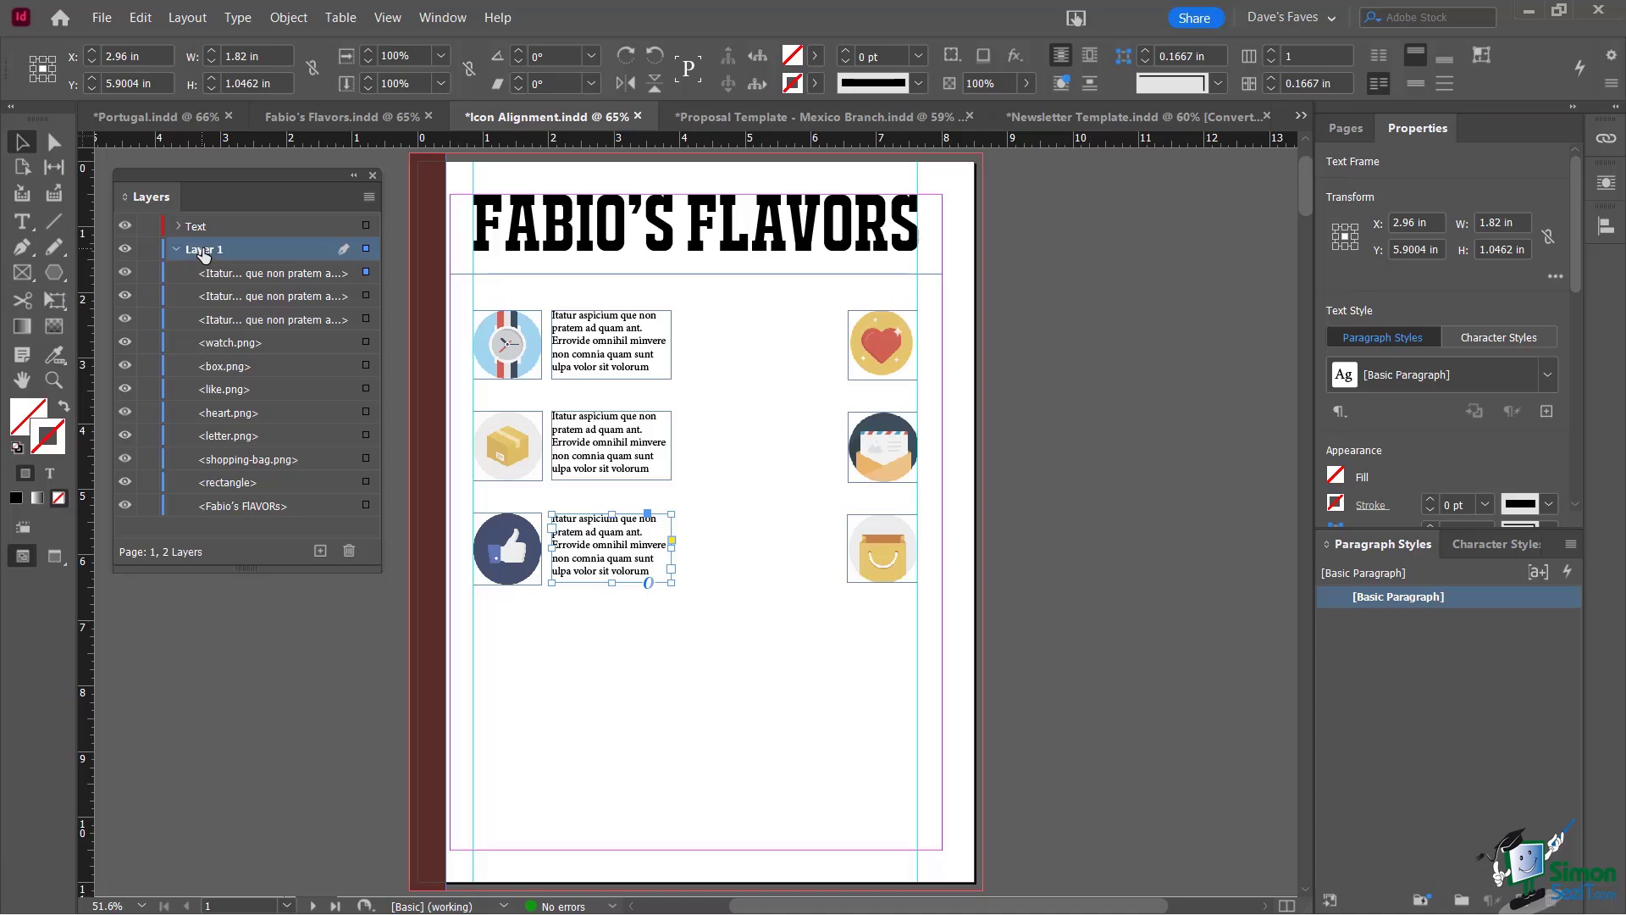
left_click(203, 250)
type("Images")
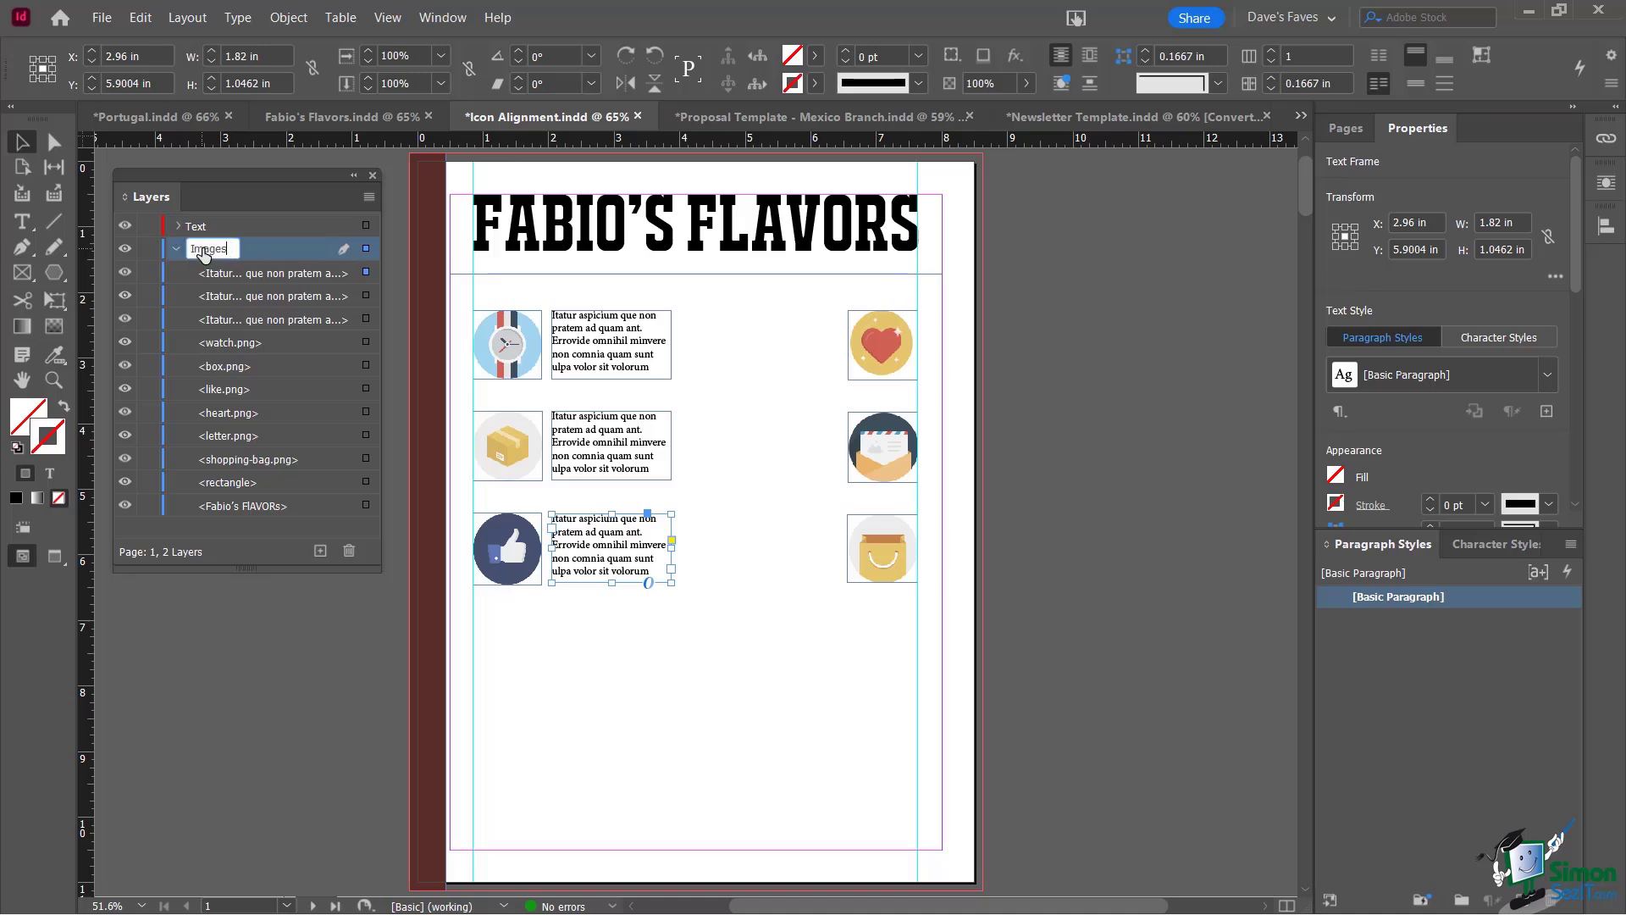
key("Return")
Move the three placeholder text frames from the Images layer into the Text layer and expand the Text layer
left_click(267, 276)
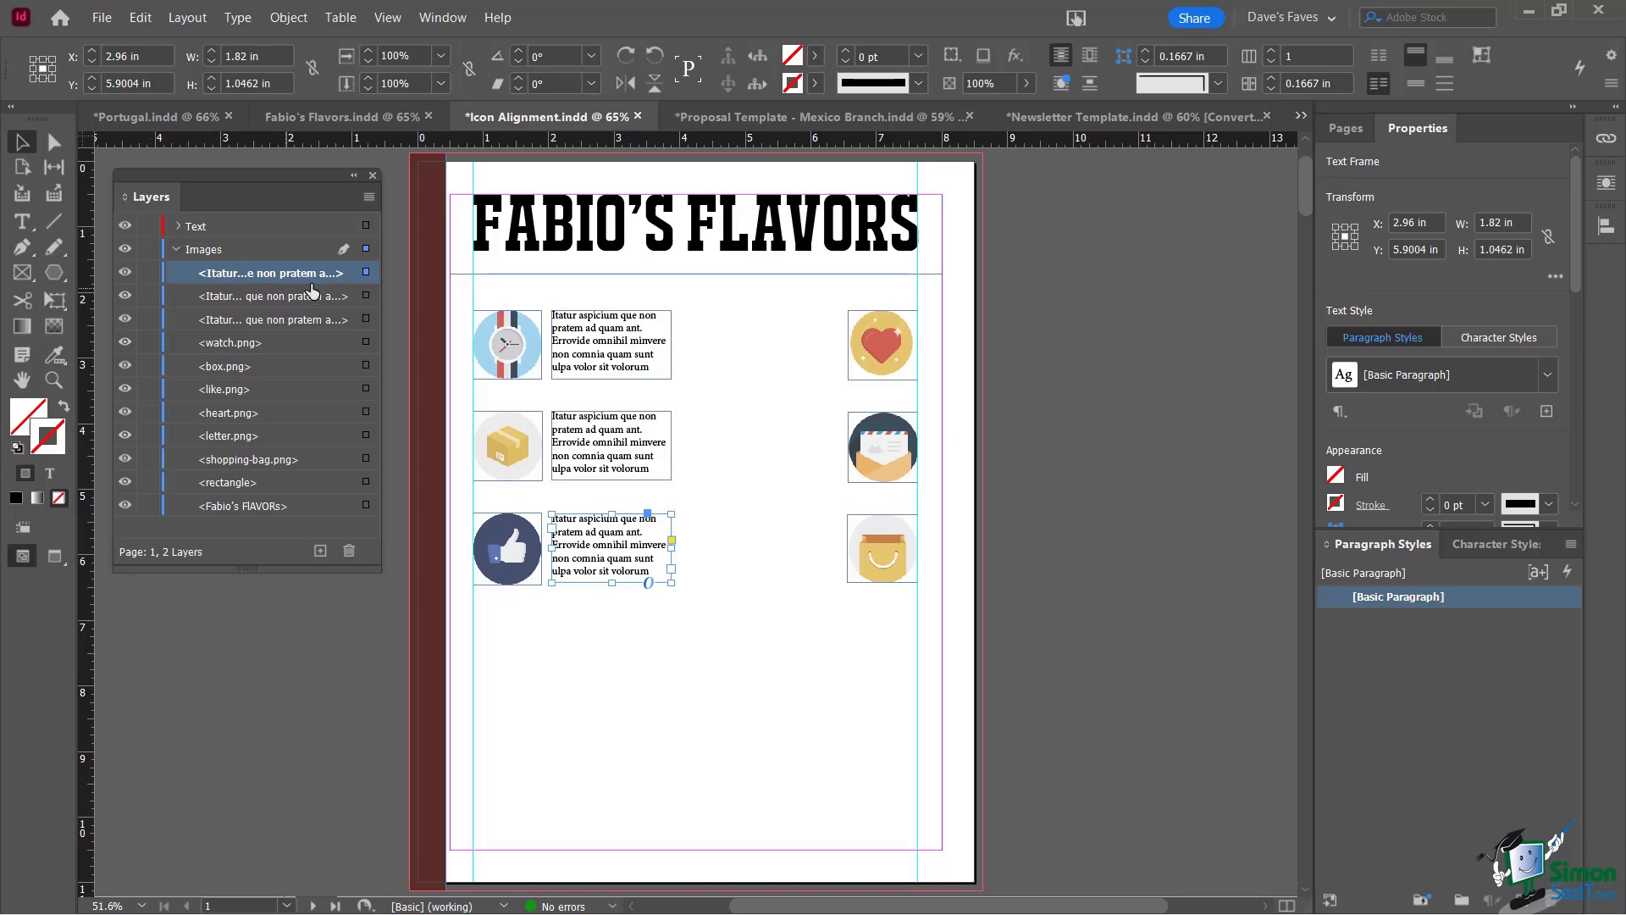
left_click(258, 296, "shift")
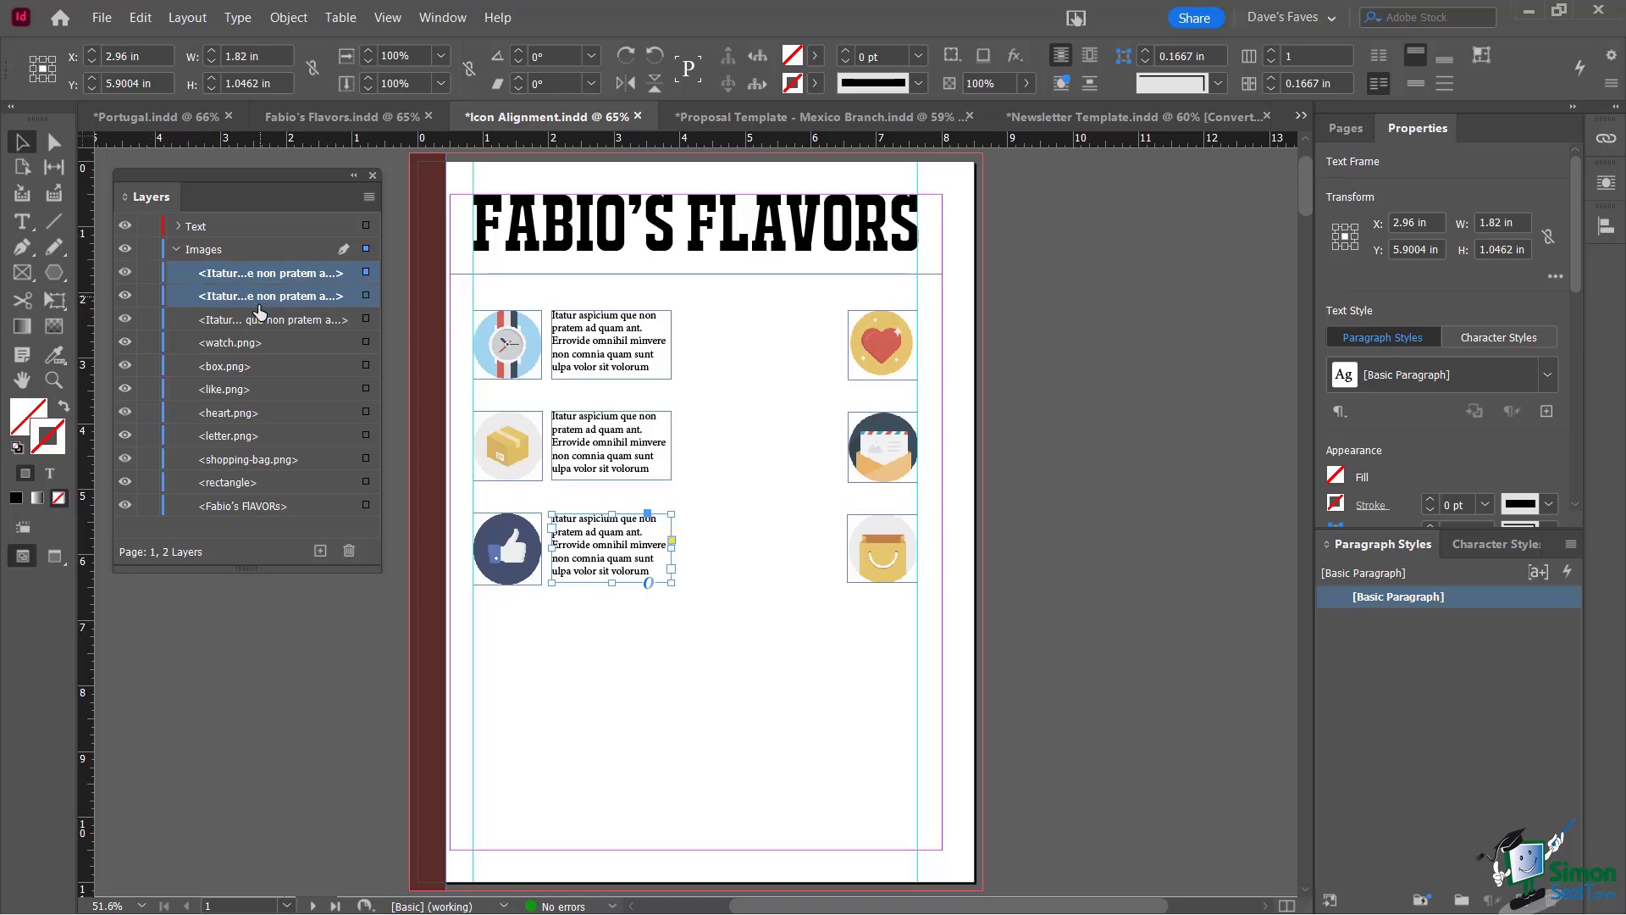
left_click(263, 326, "shift")
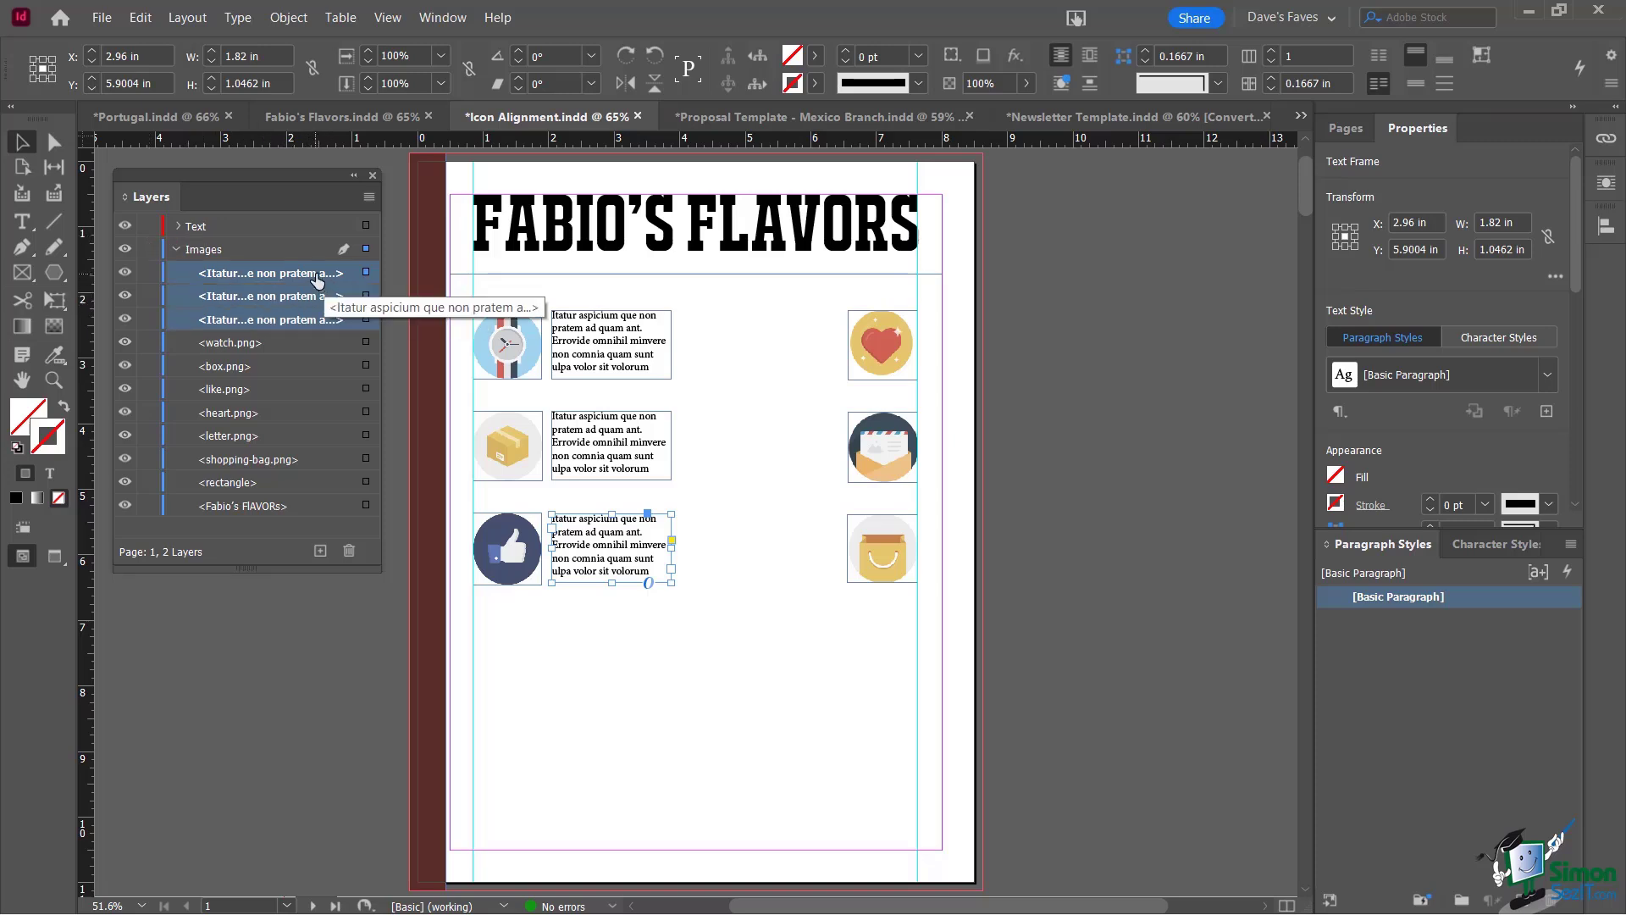
left_click_drag(314, 280, 279, 227)
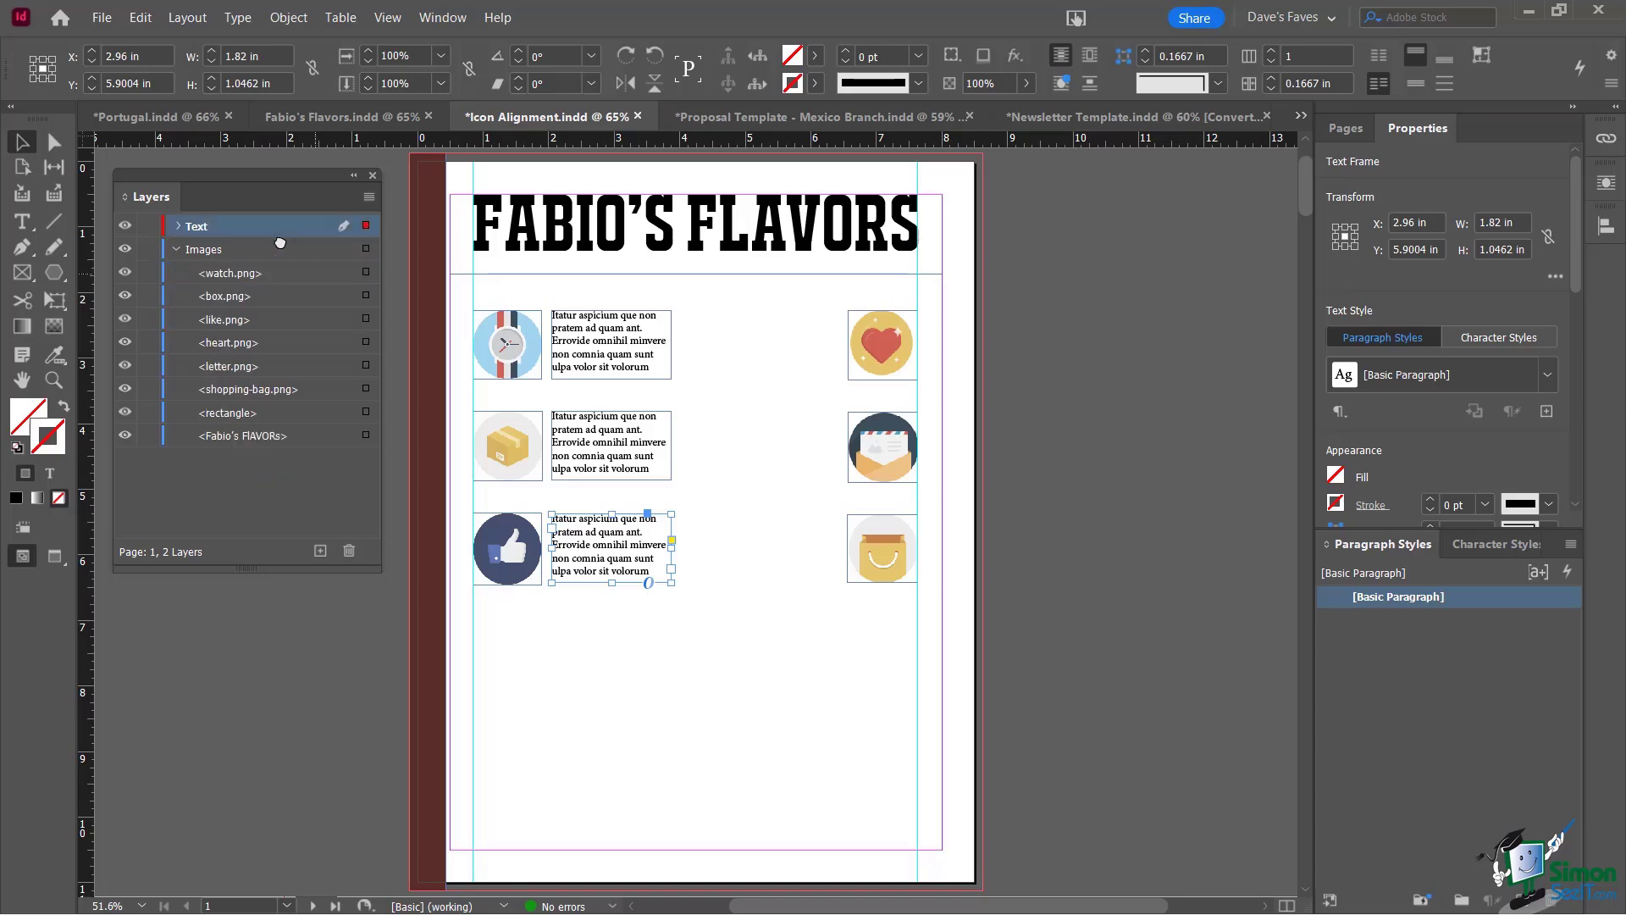
left_click(178, 227)
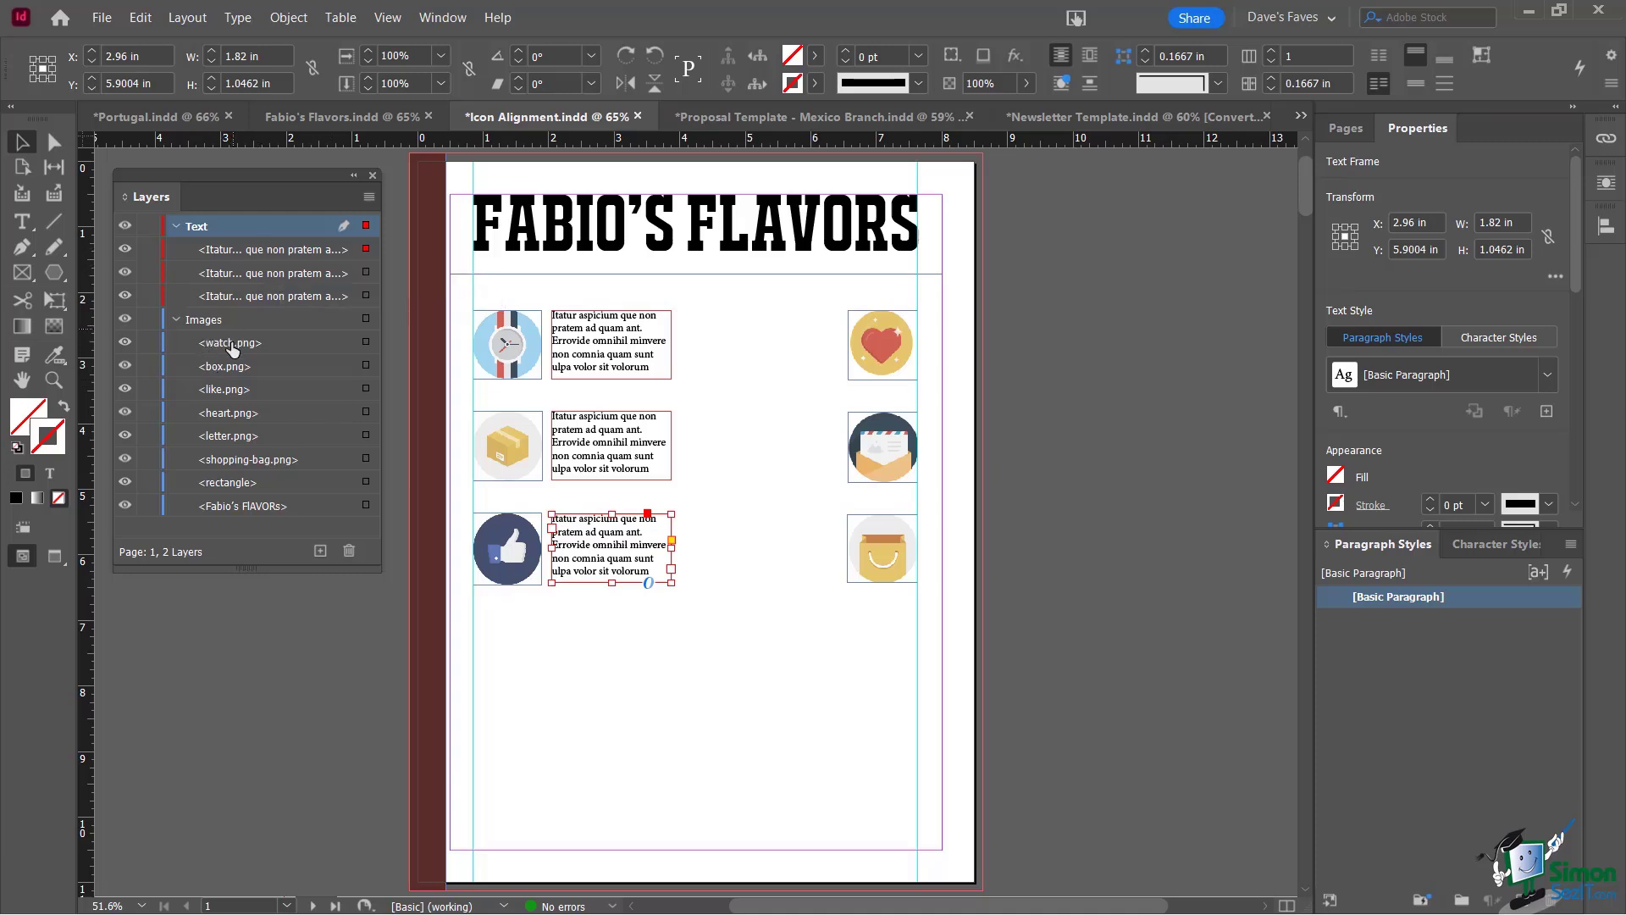
Move the Fabio's Flavors title from the Images layer to the top of the Text layer
left_click(249, 508)
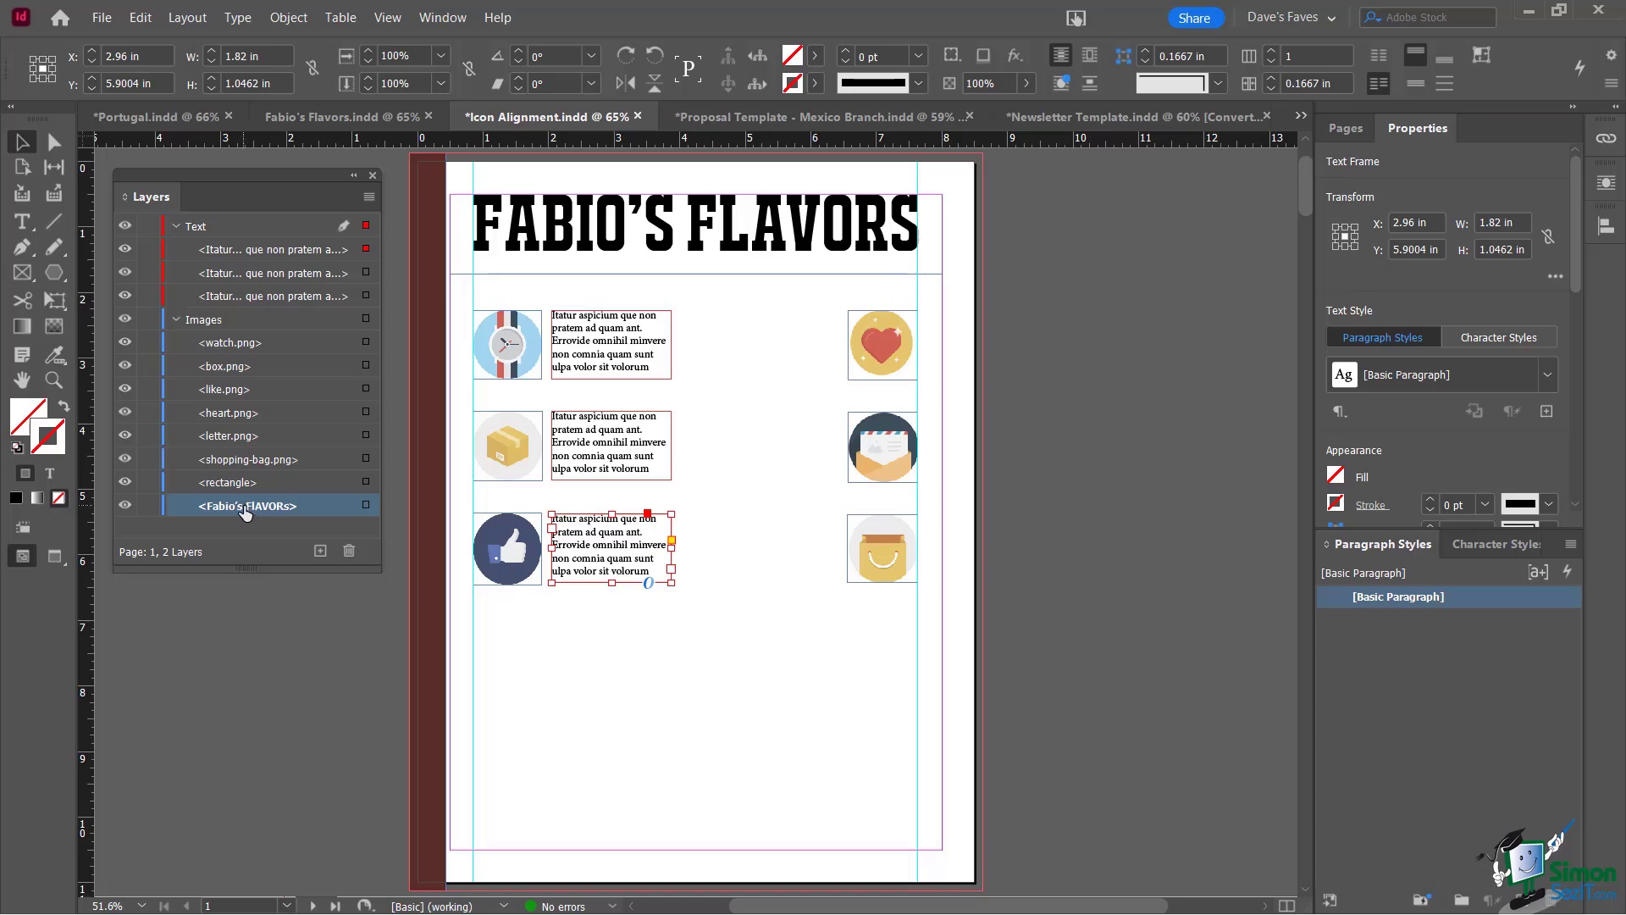
left_click_drag(245, 511, 245, 255)
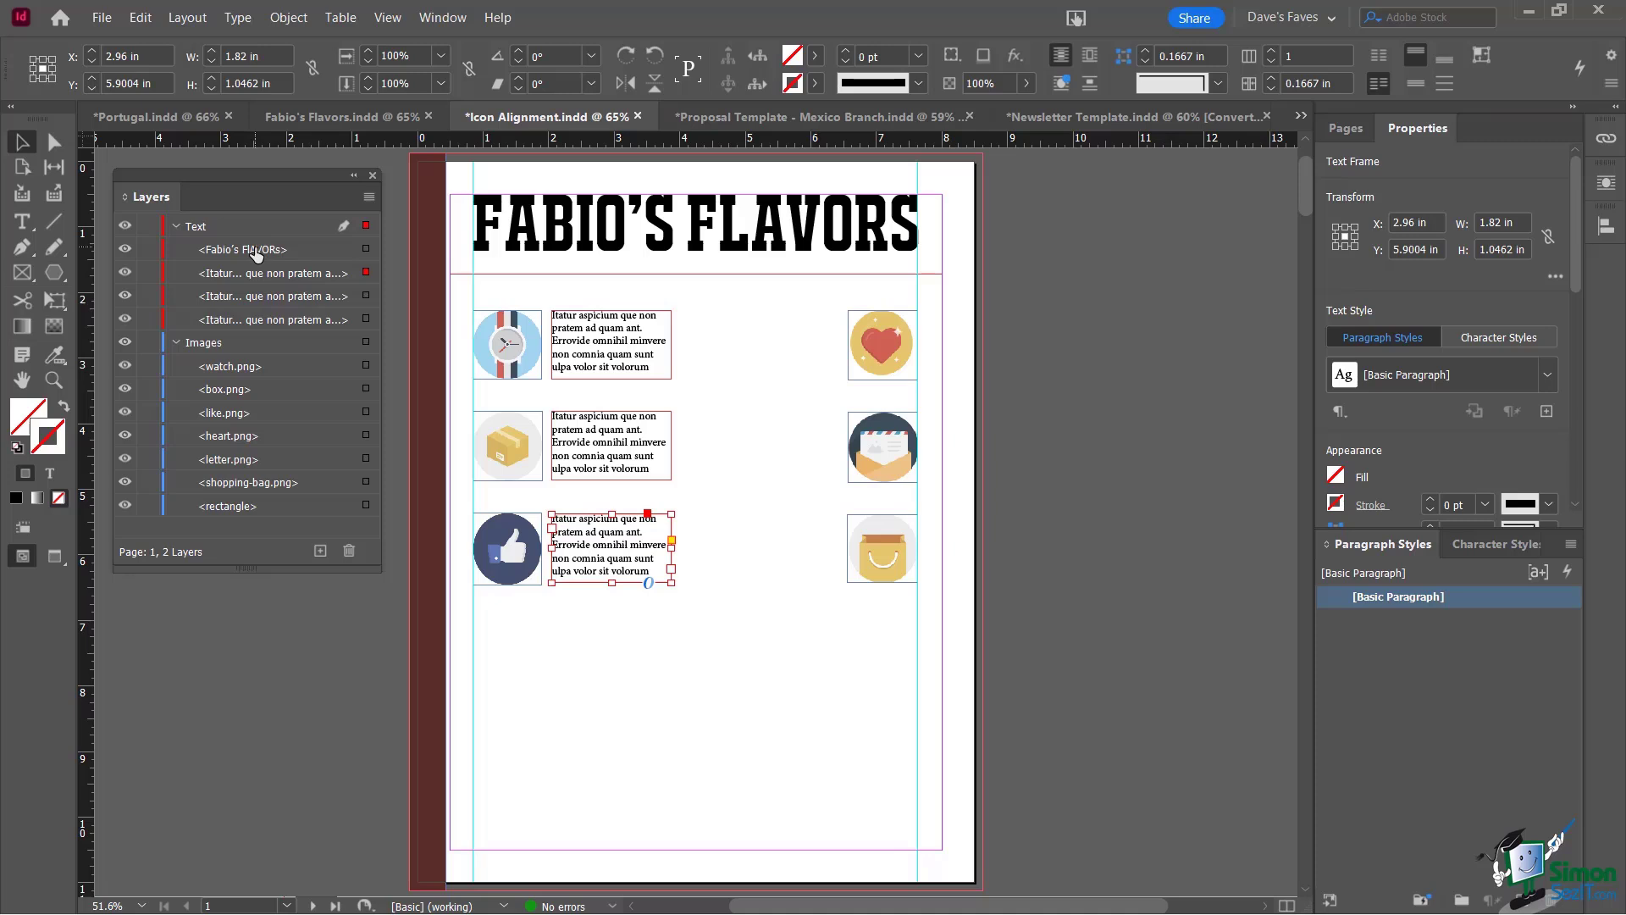
Create a new layer named Shapes directly above the Images layer
left_click(427, 441)
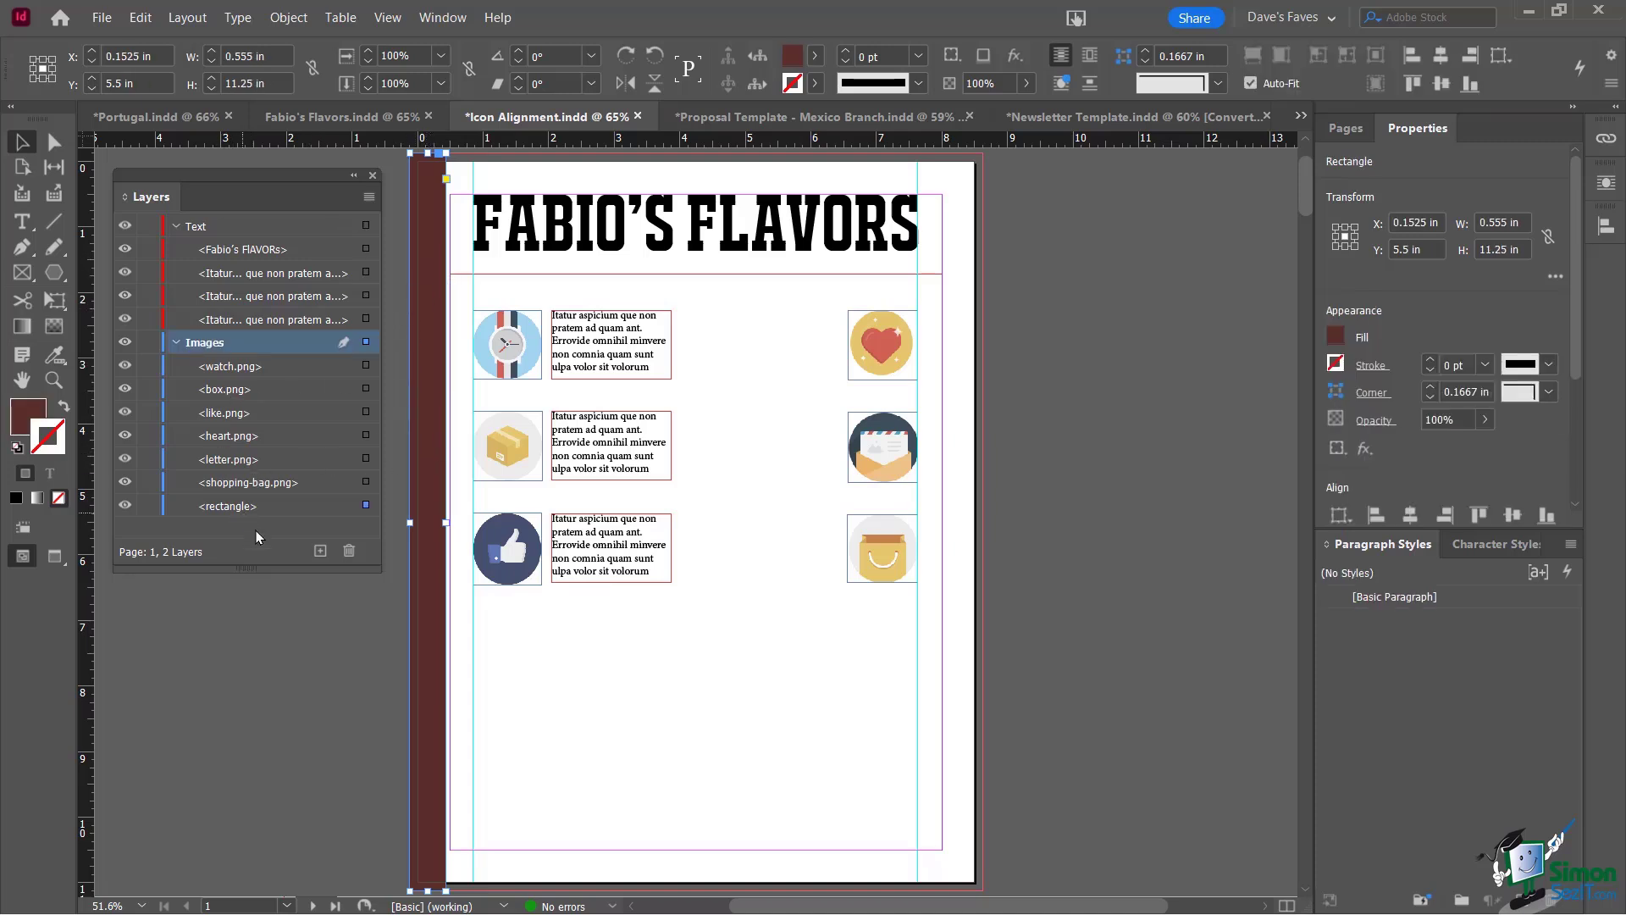
left_click(319, 552)
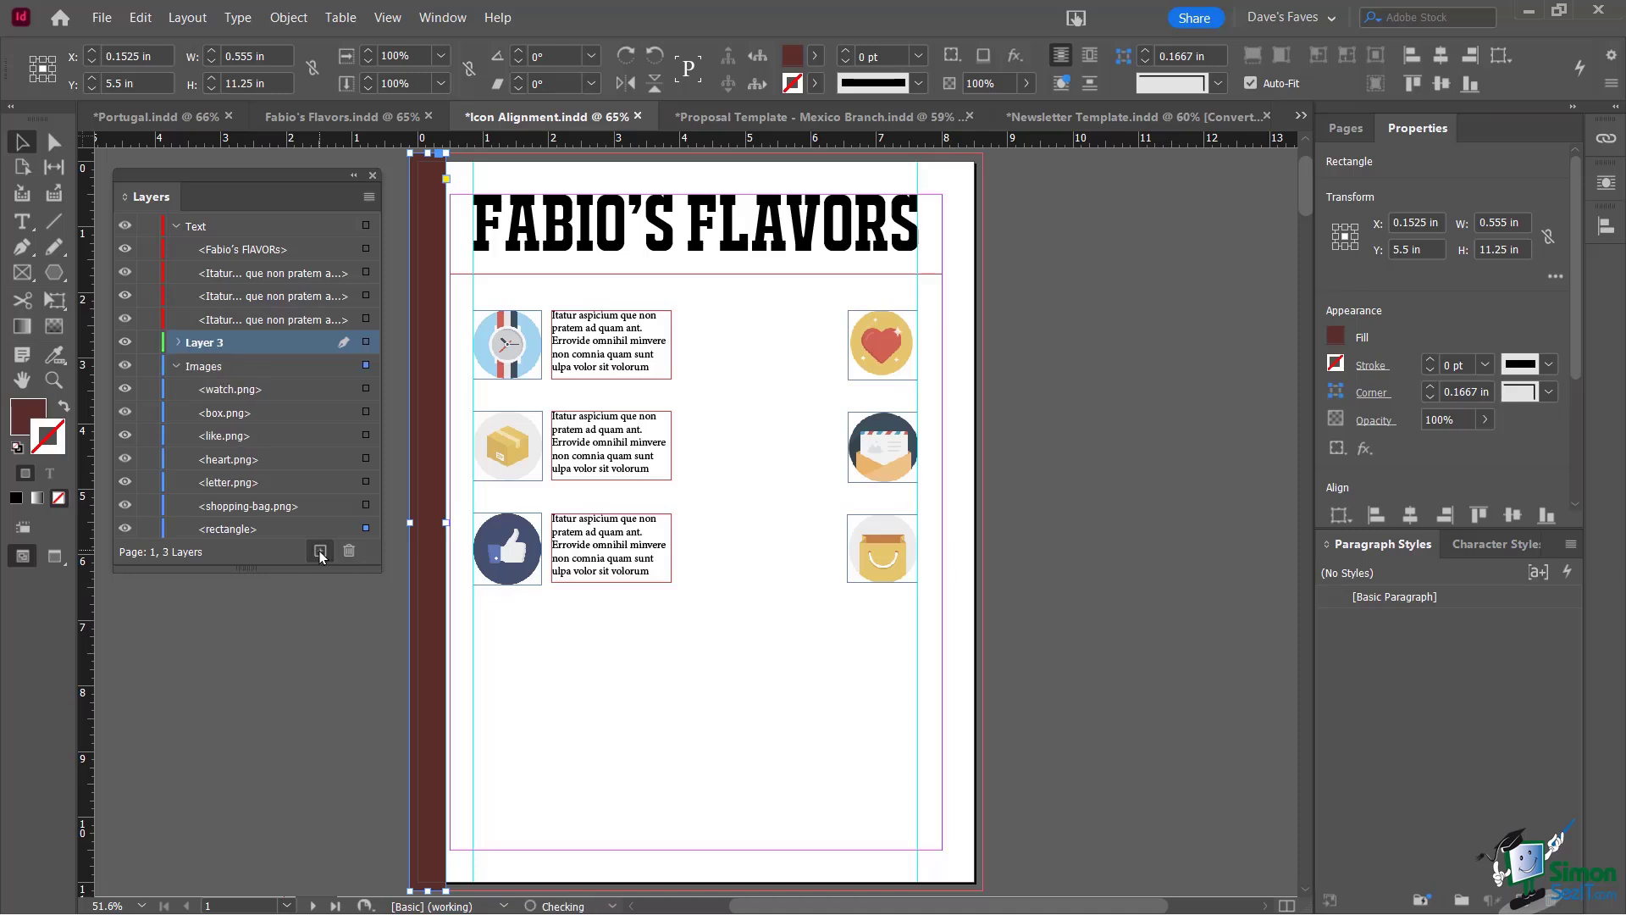
double_click(211, 349)
type("Shapes")
key("Return")
Move the rectangle from the Images layer into the Shapes layer and expand the Shapes layer
left_click(230, 534)
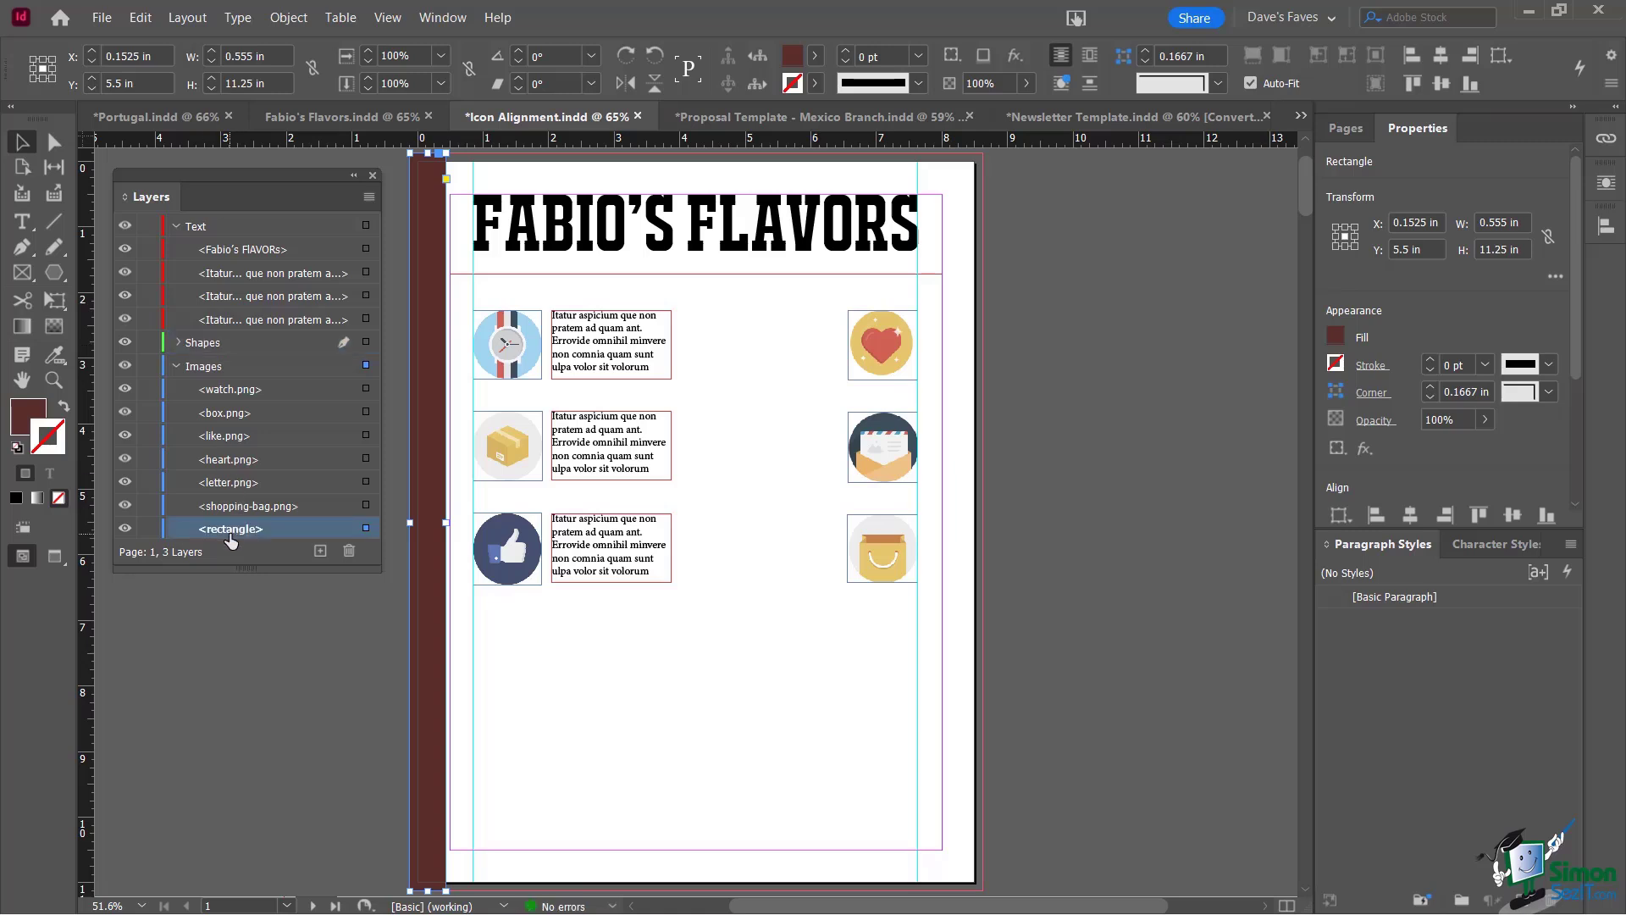
left_click_drag(226, 535, 221, 361)
left_click(178, 342)
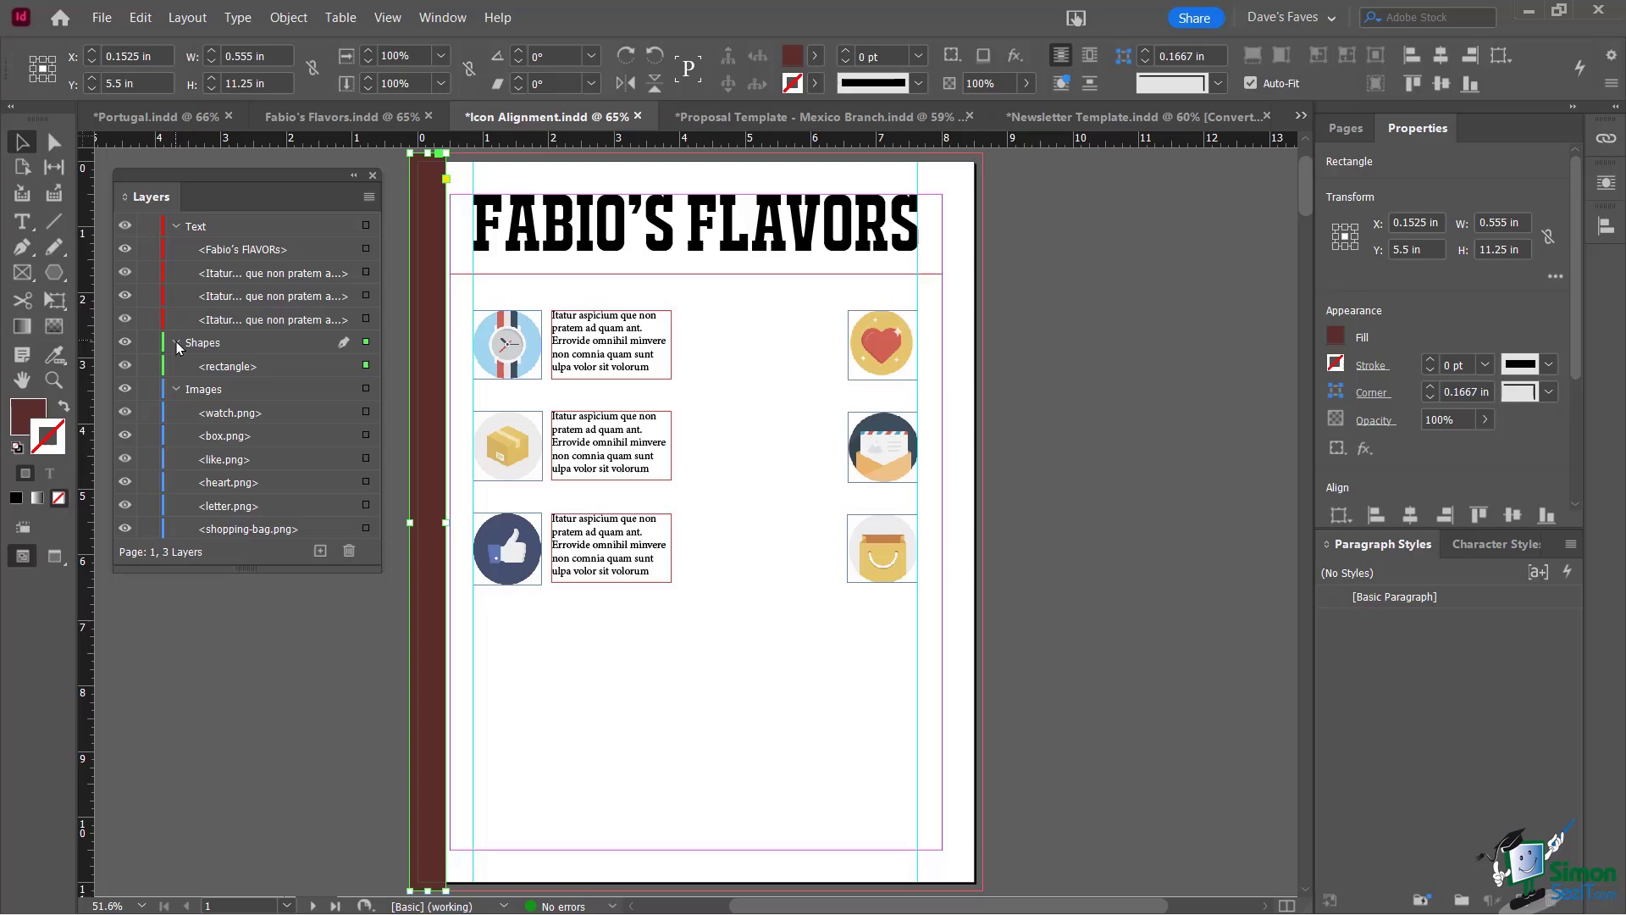
Rename the rectangle in the Shapes layer as Side binding and deselect it on the page
left_click(228, 369)
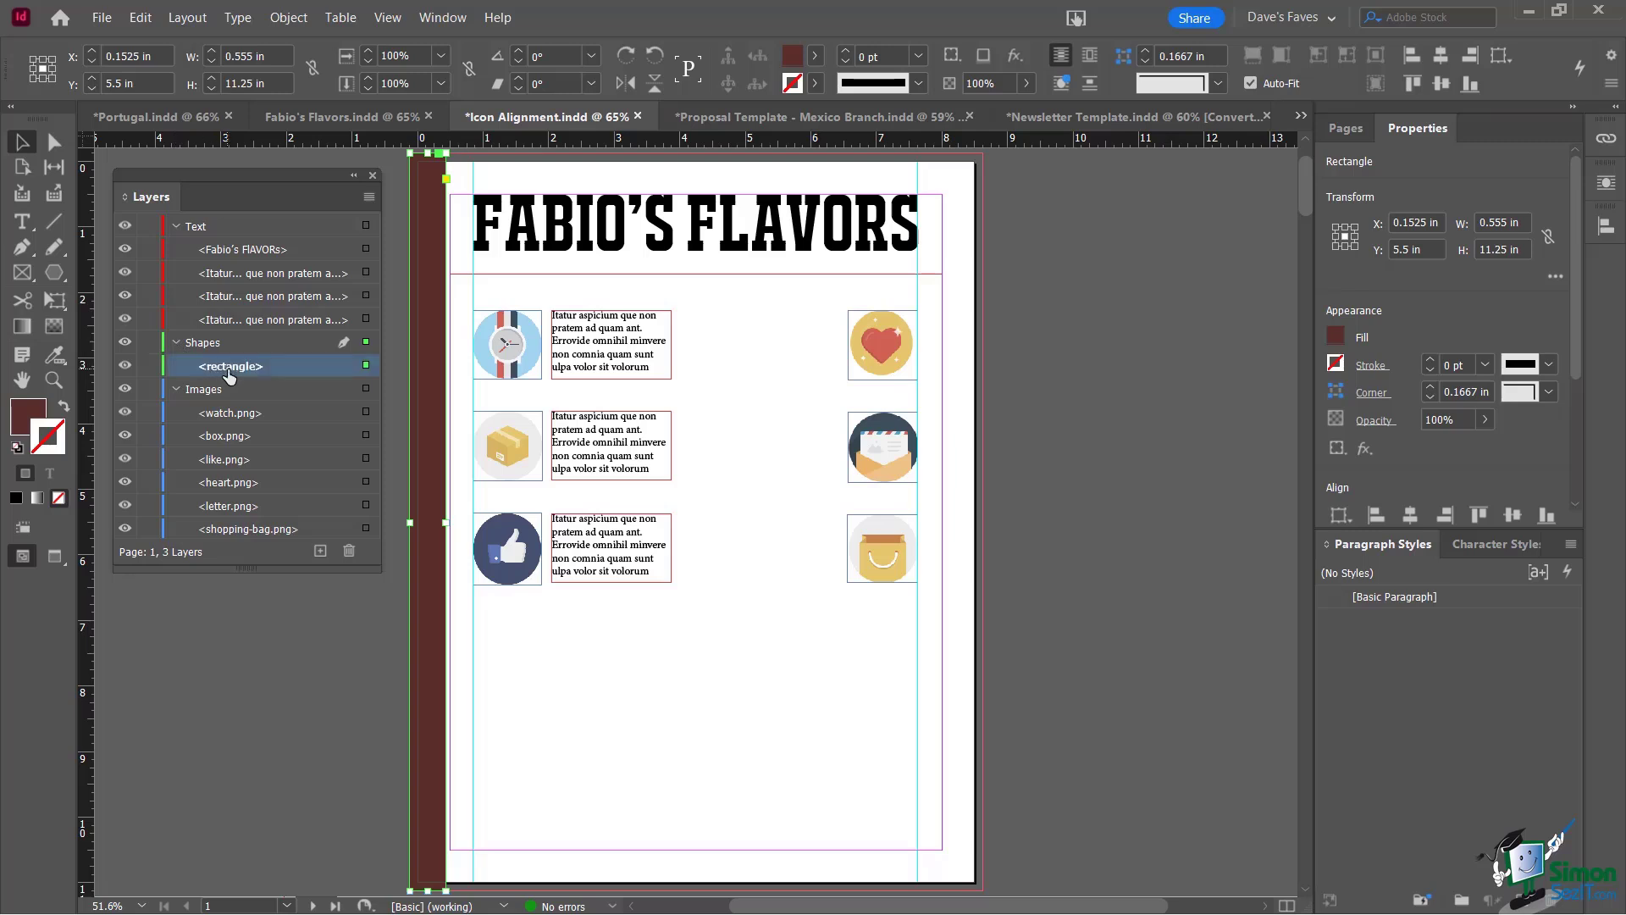
left_click(228, 369)
type("Side binding")
key("Return")
left_click(694, 651)
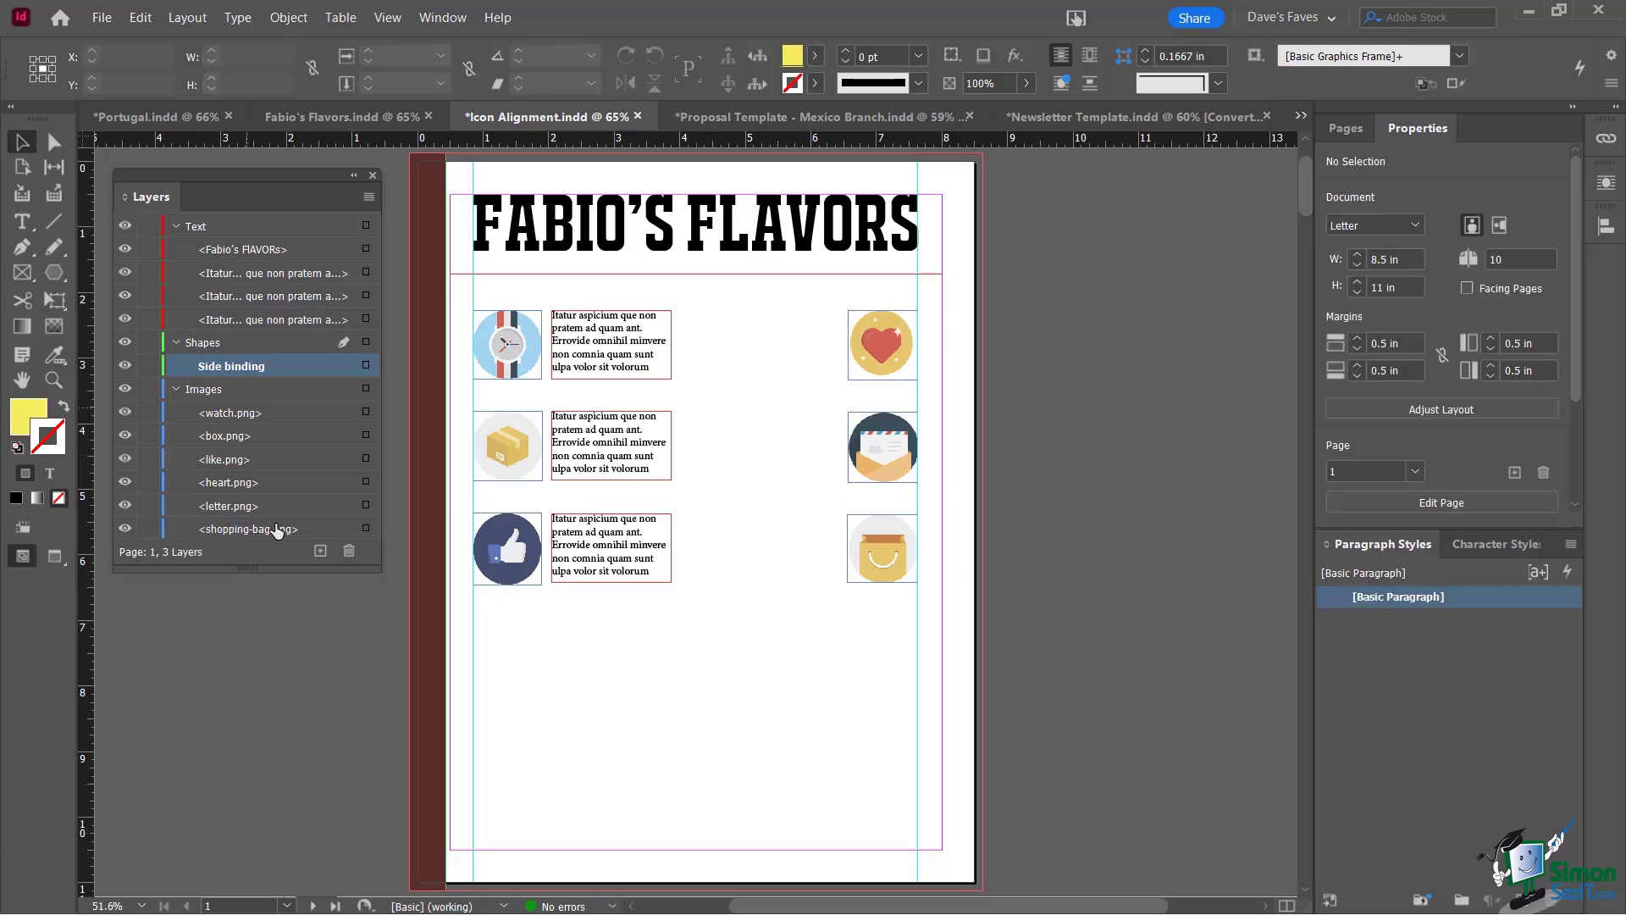
Collapse the Images and Shapes layers, and collapse and re-expand the Text layer
left_click(177, 389)
left_click(177, 342)
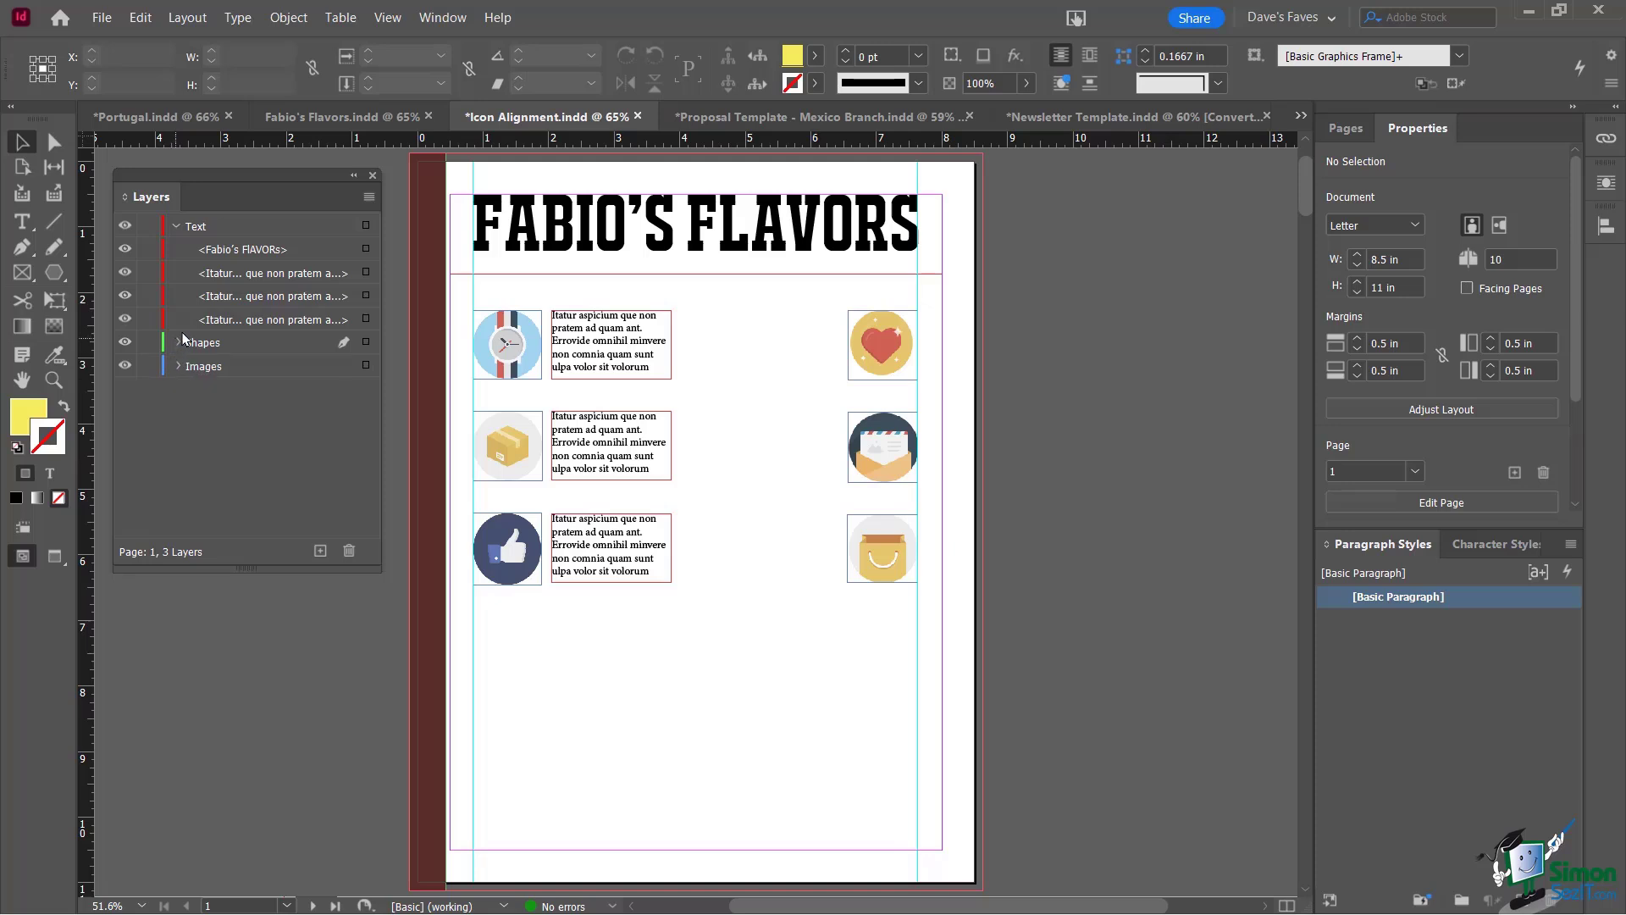
left_click(178, 226)
left_click(178, 226)
left_click(177, 226)
left_click(178, 227)
Hide and show the whole Text layer repeatedly to check which objects it contains
left_click(124, 226)
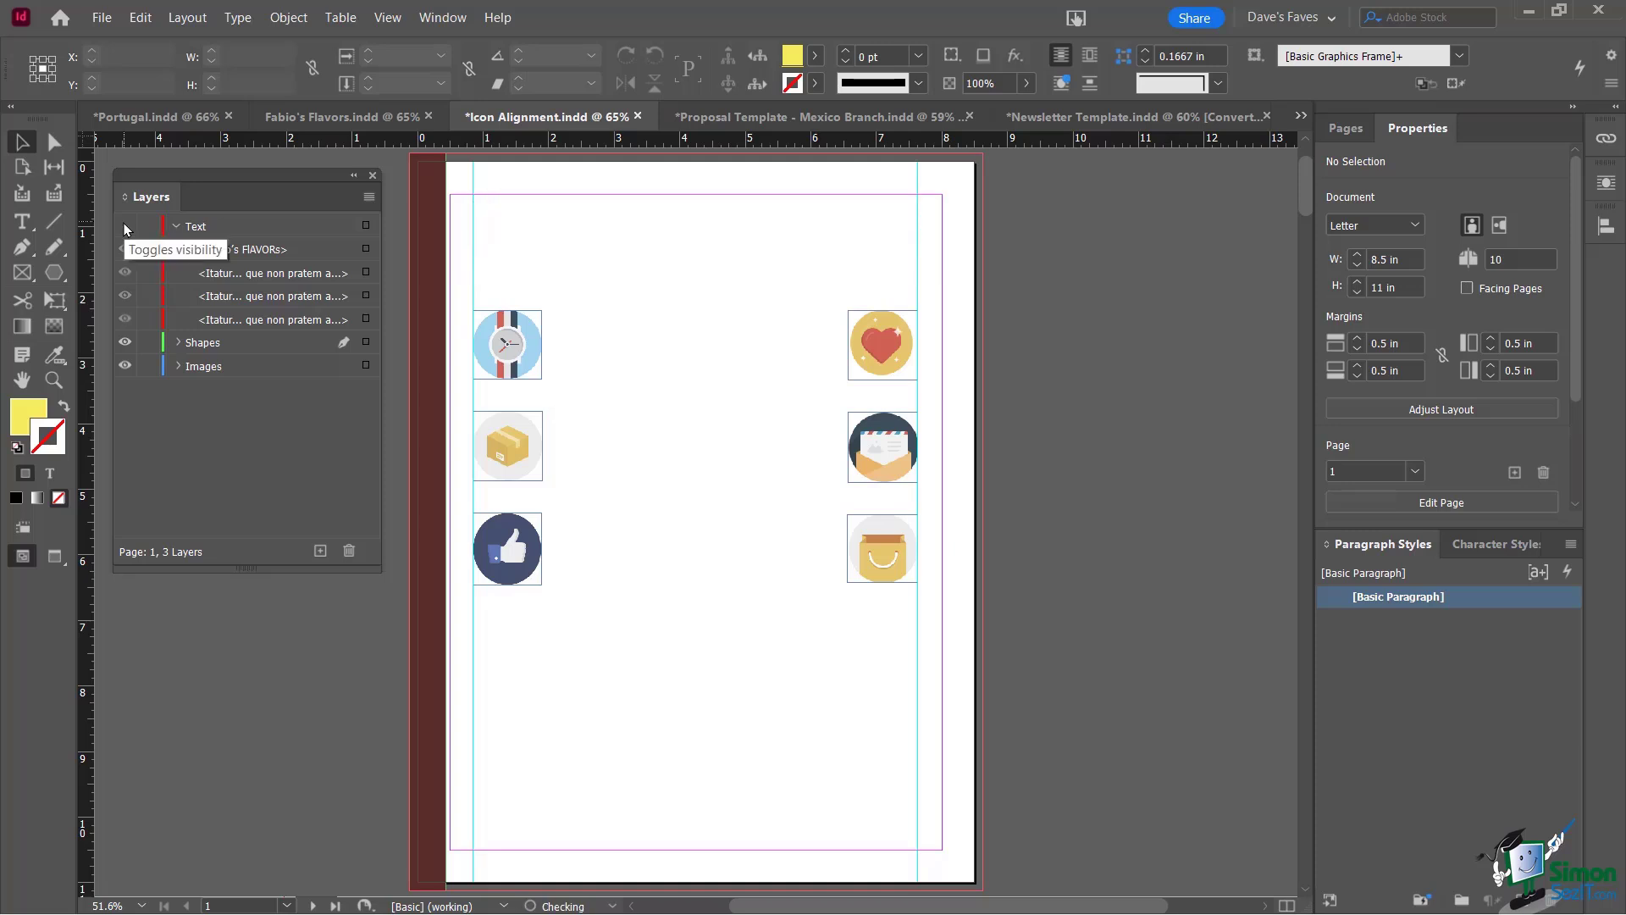
left_click(124, 226)
left_click(125, 226)
left_click(124, 226)
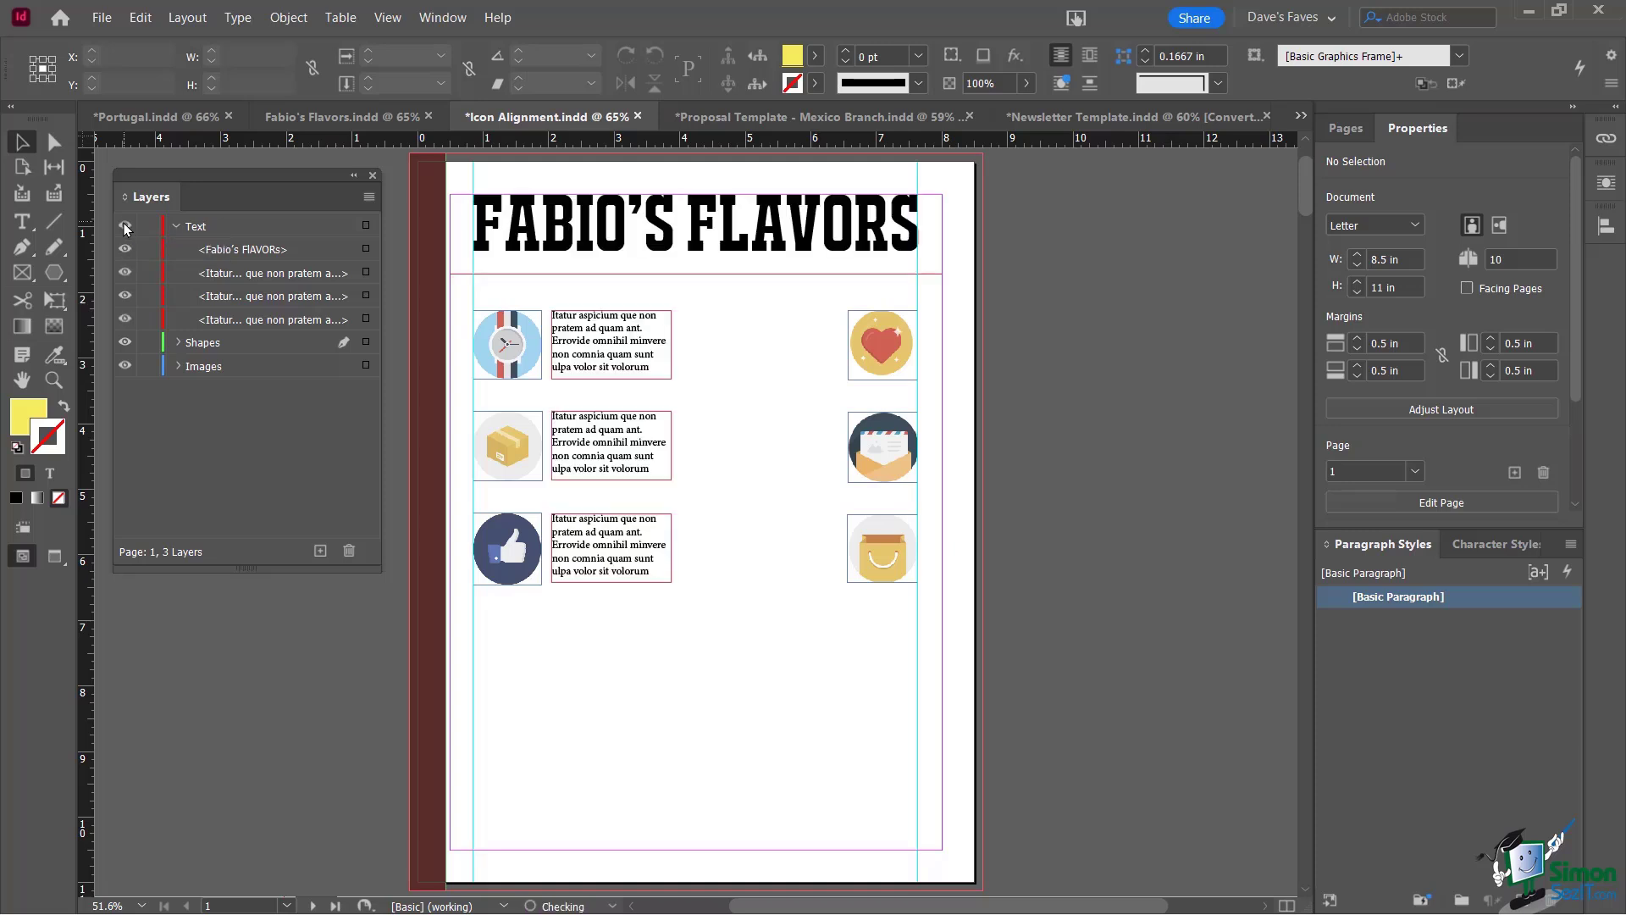
left_click(125, 226)
left_click(125, 226)
left_click(124, 226)
left_click(125, 226)
left_click(125, 227)
left_click(125, 226)
Hide and show only the Fabio's Flavors title within the Text layer
left_click(124, 250)
left_click(125, 250)
left_click(124, 250)
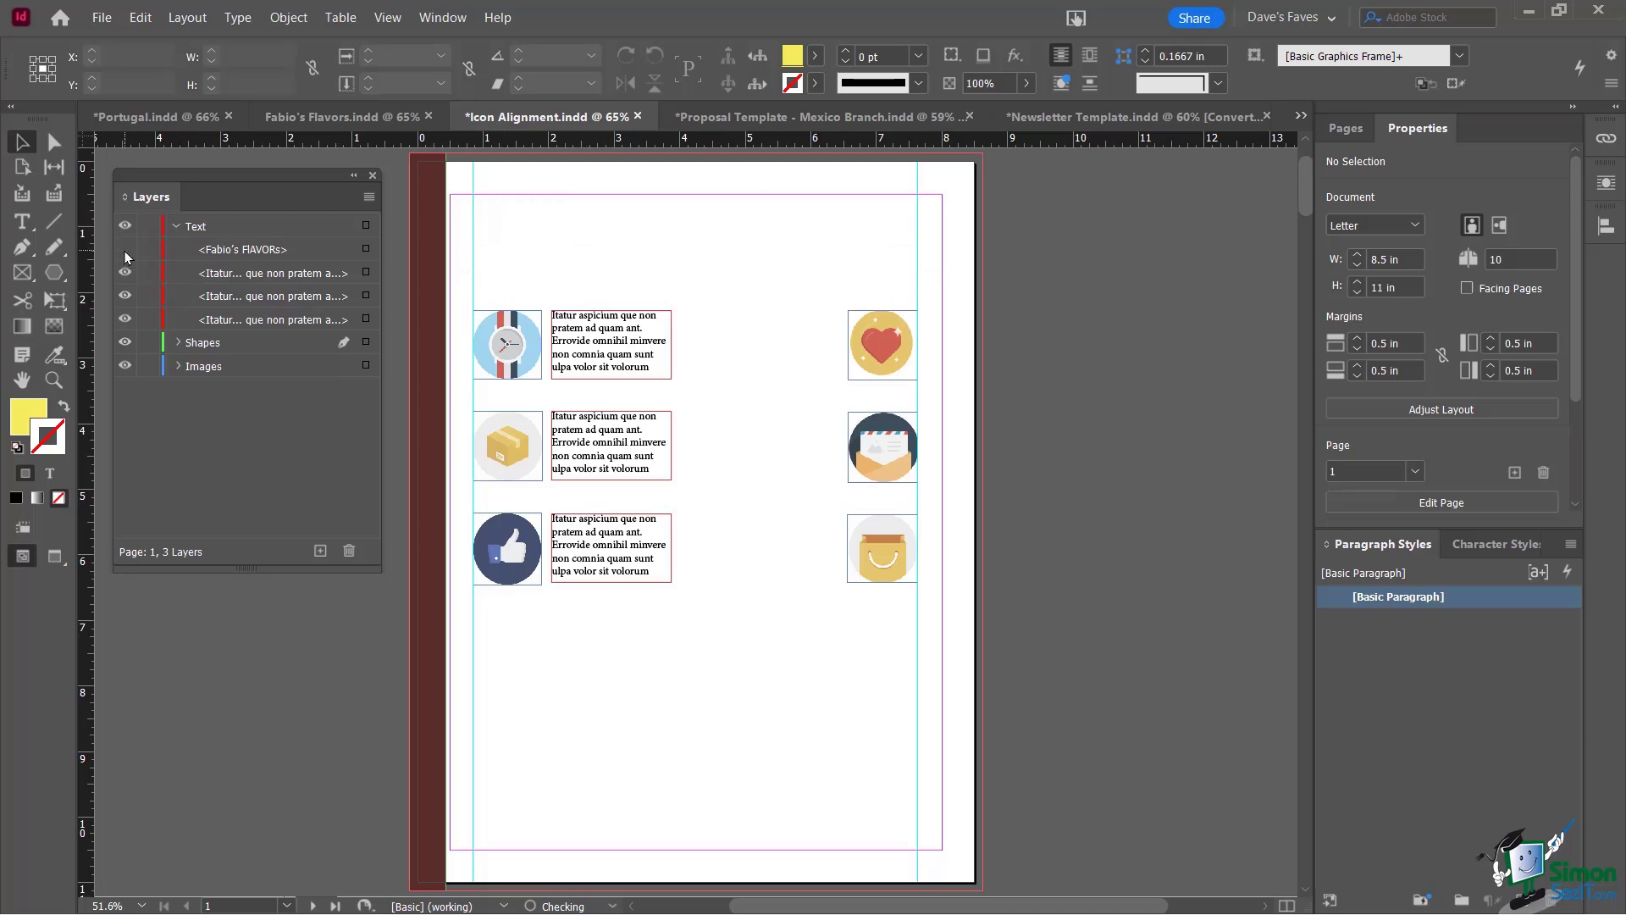
left_click(125, 250)
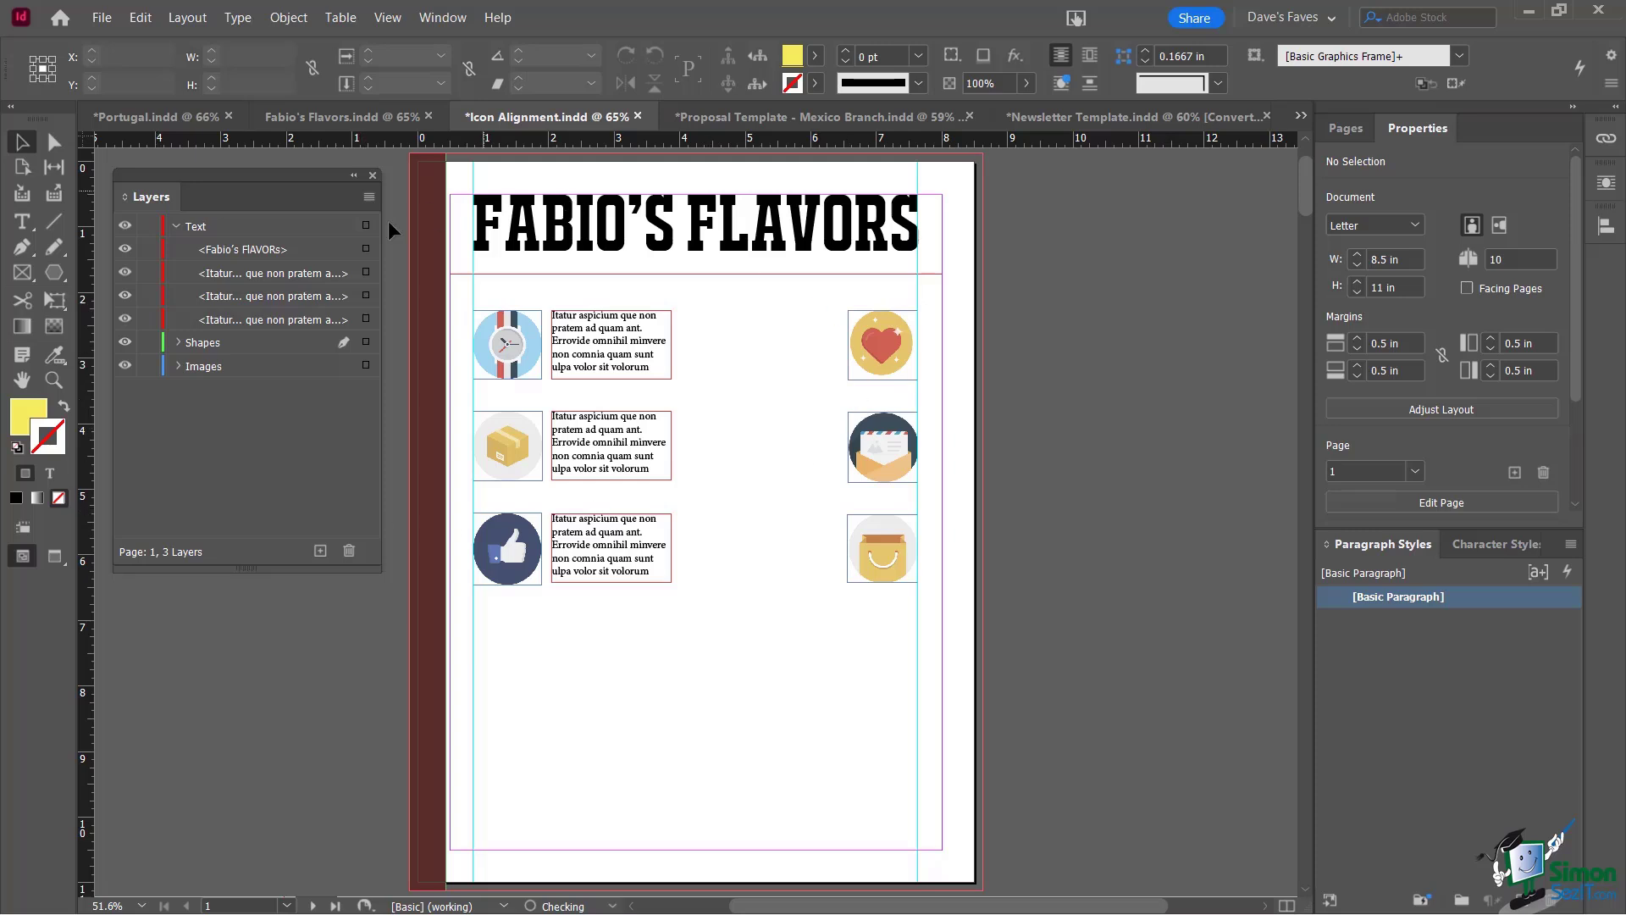
Switch to Proposal Template - Mexico Branch.indd, try moving the blue rectangle behind the three pictures, and undo each move
left_click(796, 116)
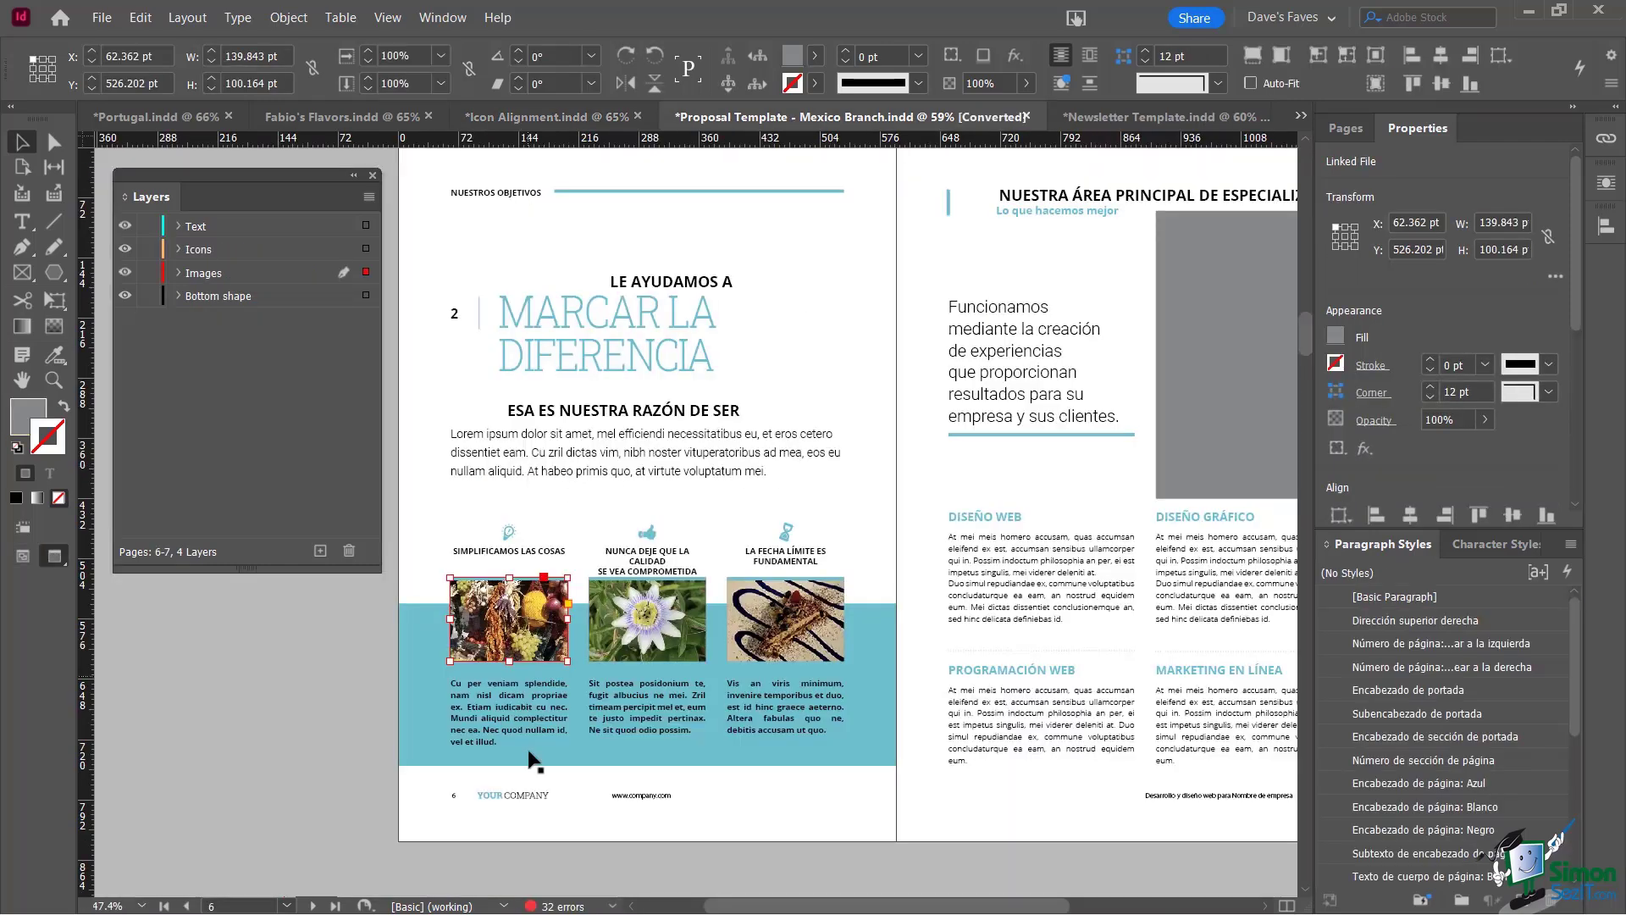
left_click(388, 681)
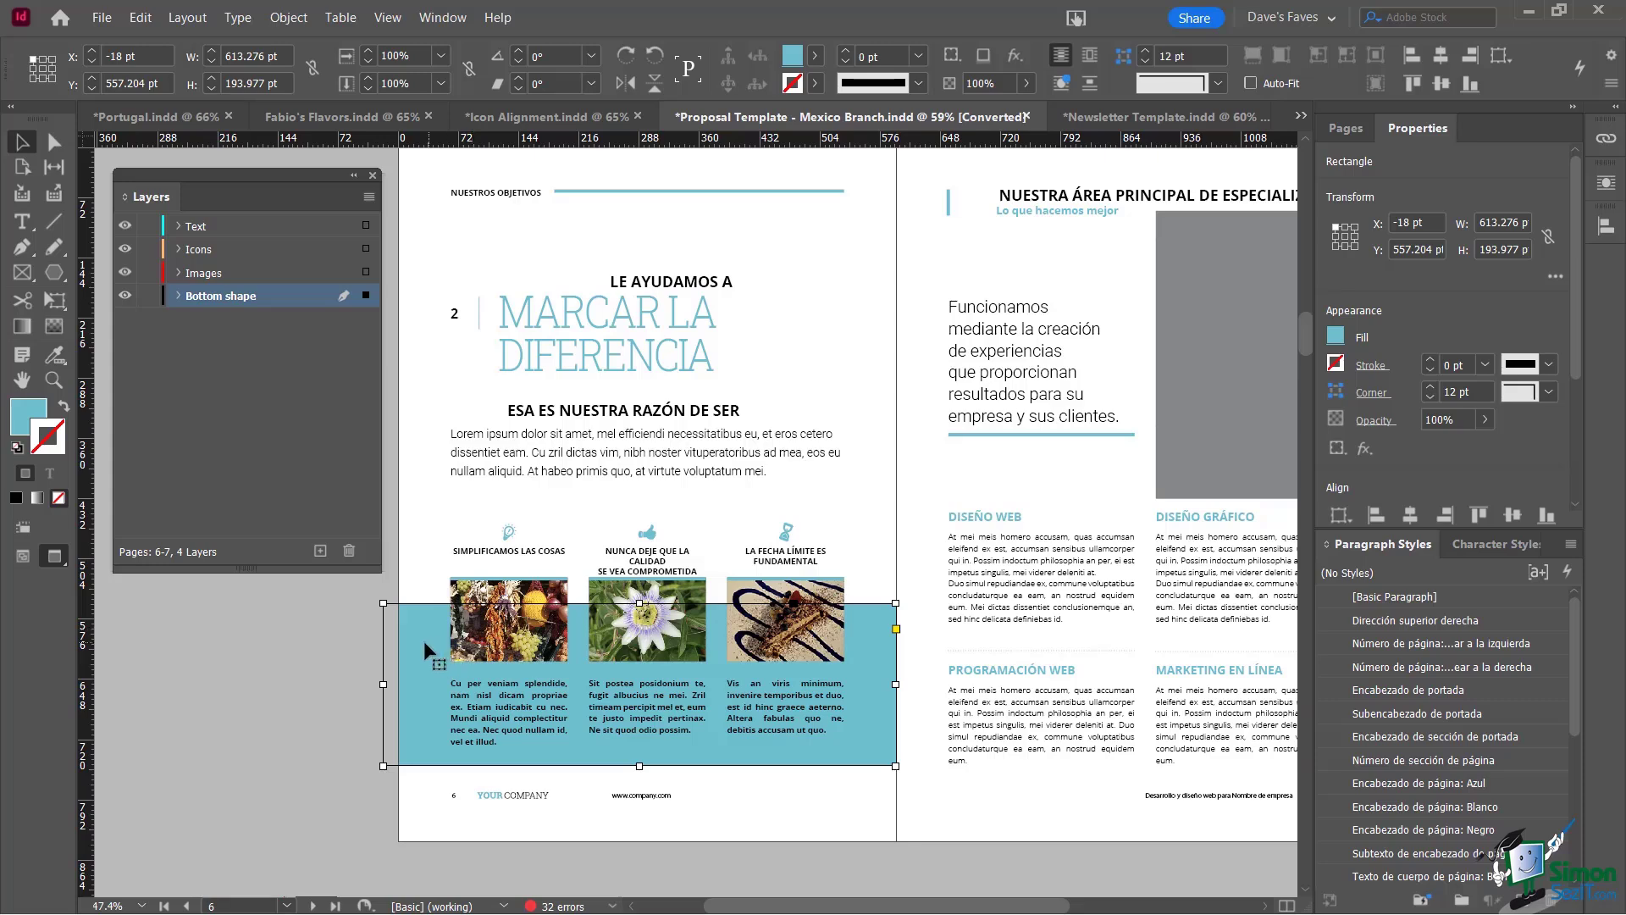
left_click_drag(423, 642, 469, 610)
key("ctrl+z")
left_click_drag(484, 702, 503, 680)
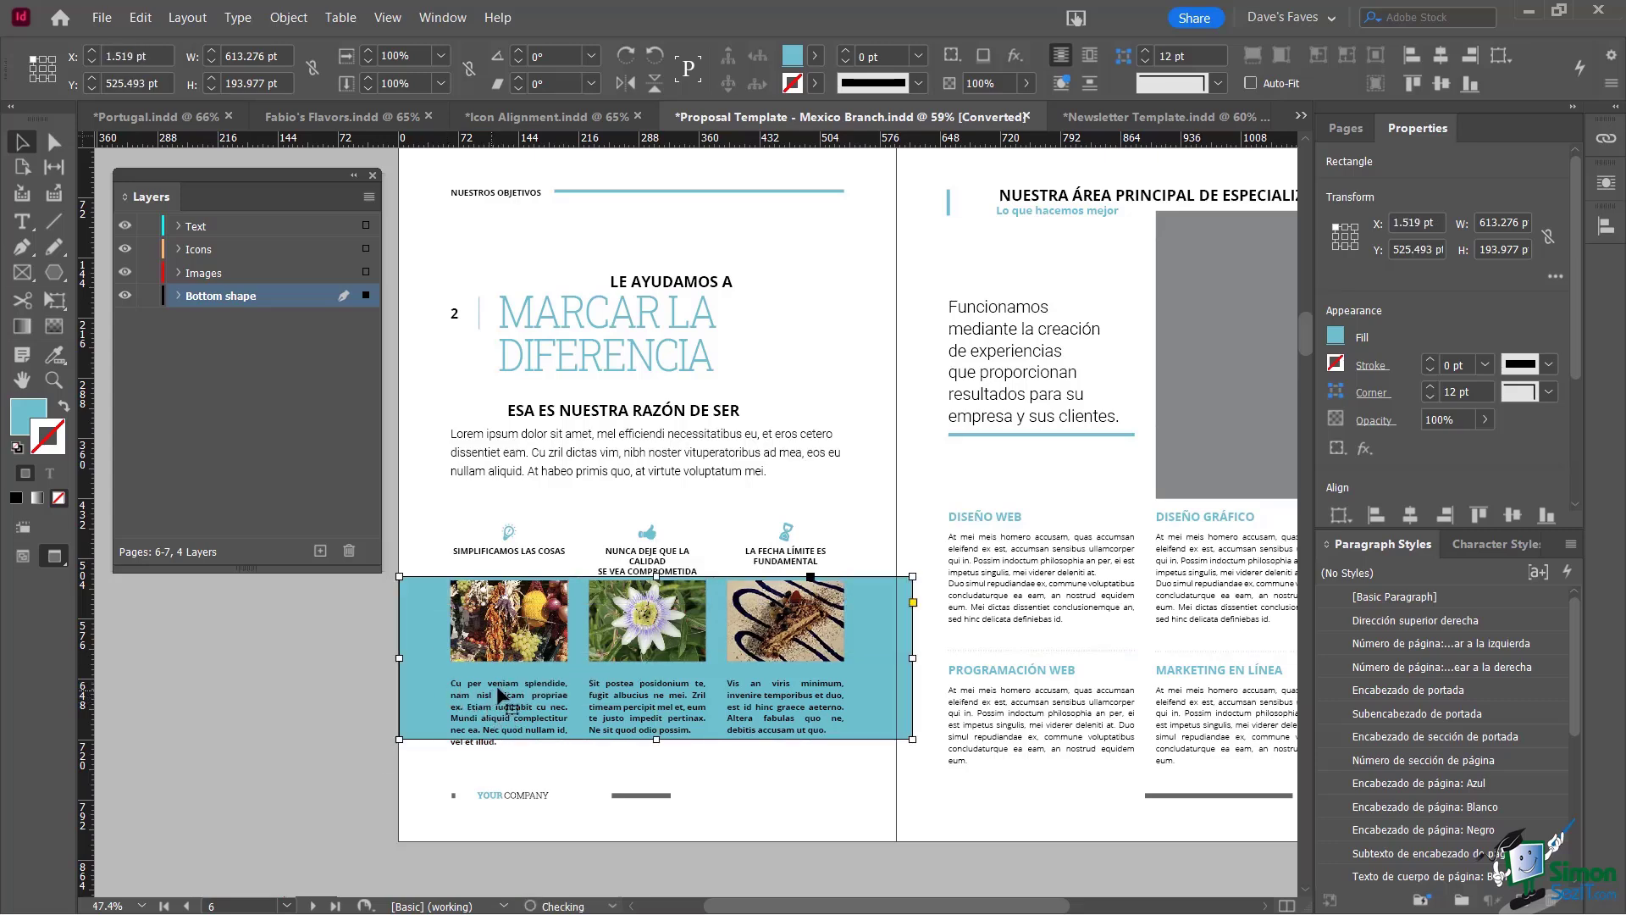
key("ctrl+z")
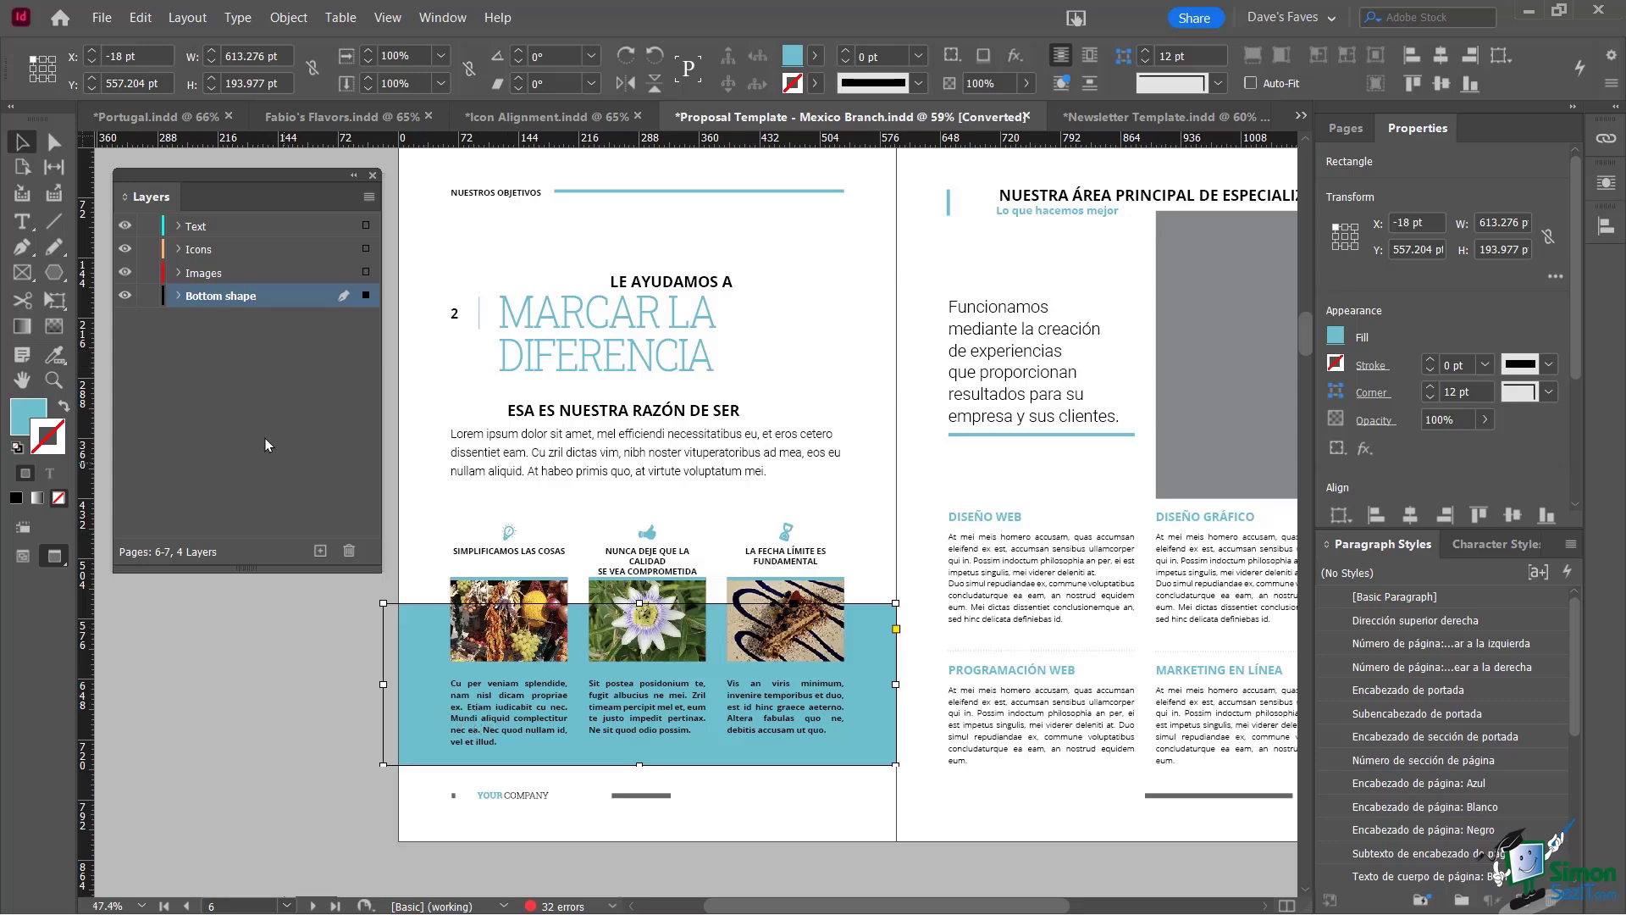
Lock the Bottom shape layer and unlock it again
left_click(148, 295)
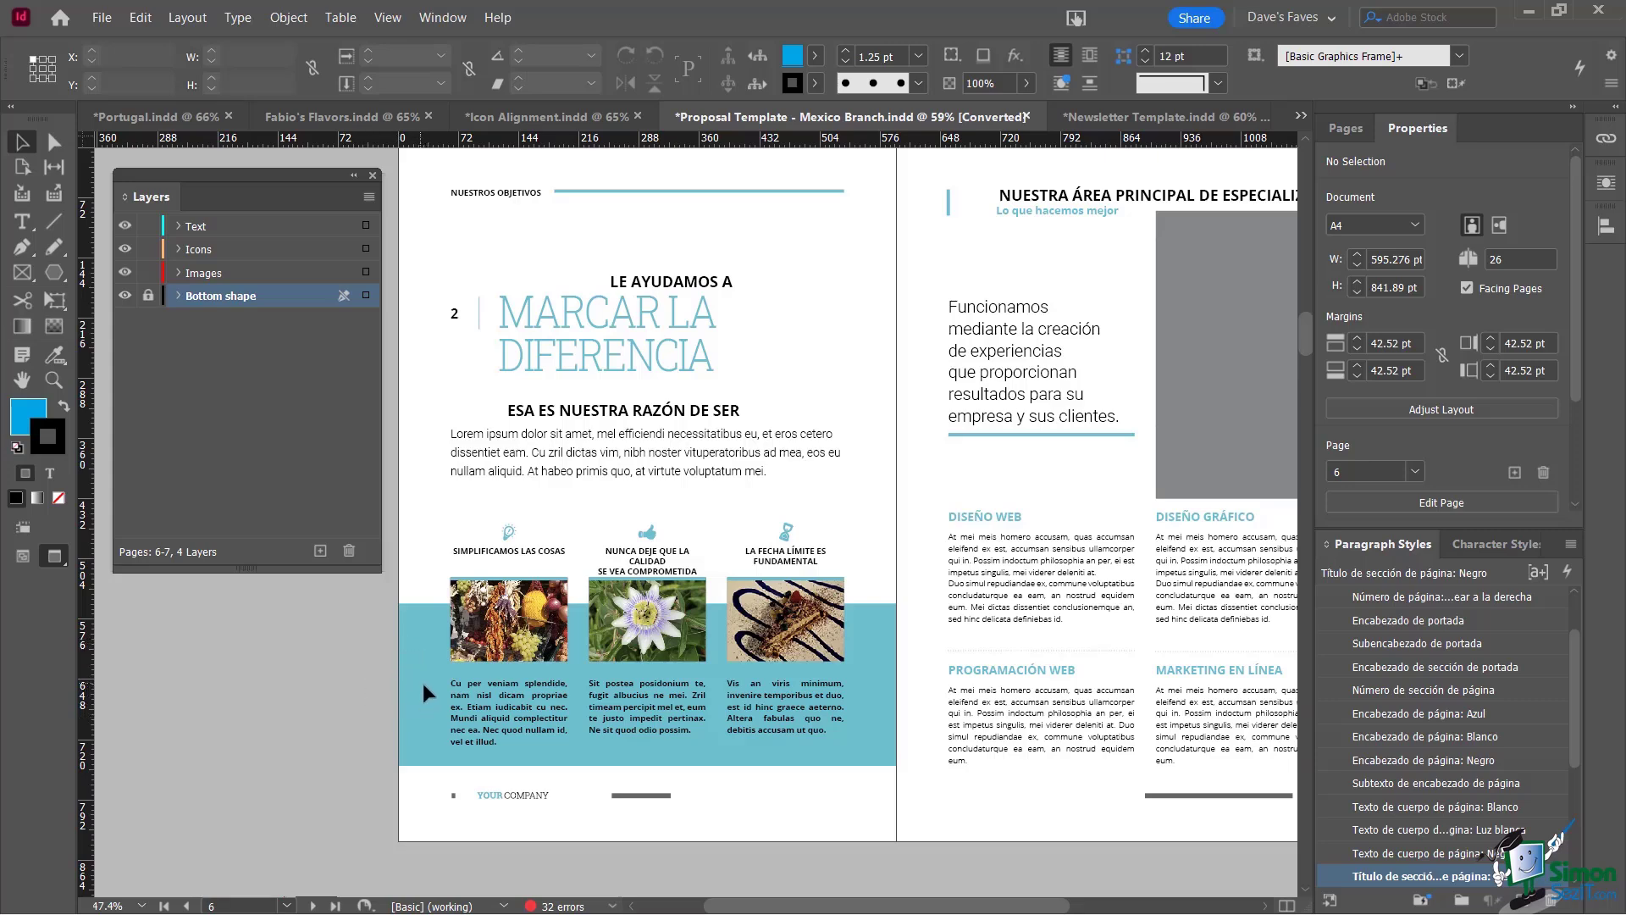
left_click(148, 296)
In Icon Alignment.indd, set the Text layer's color to Orange, toggling Print Layer and Show Guides off and back on
left_click(516, 117)
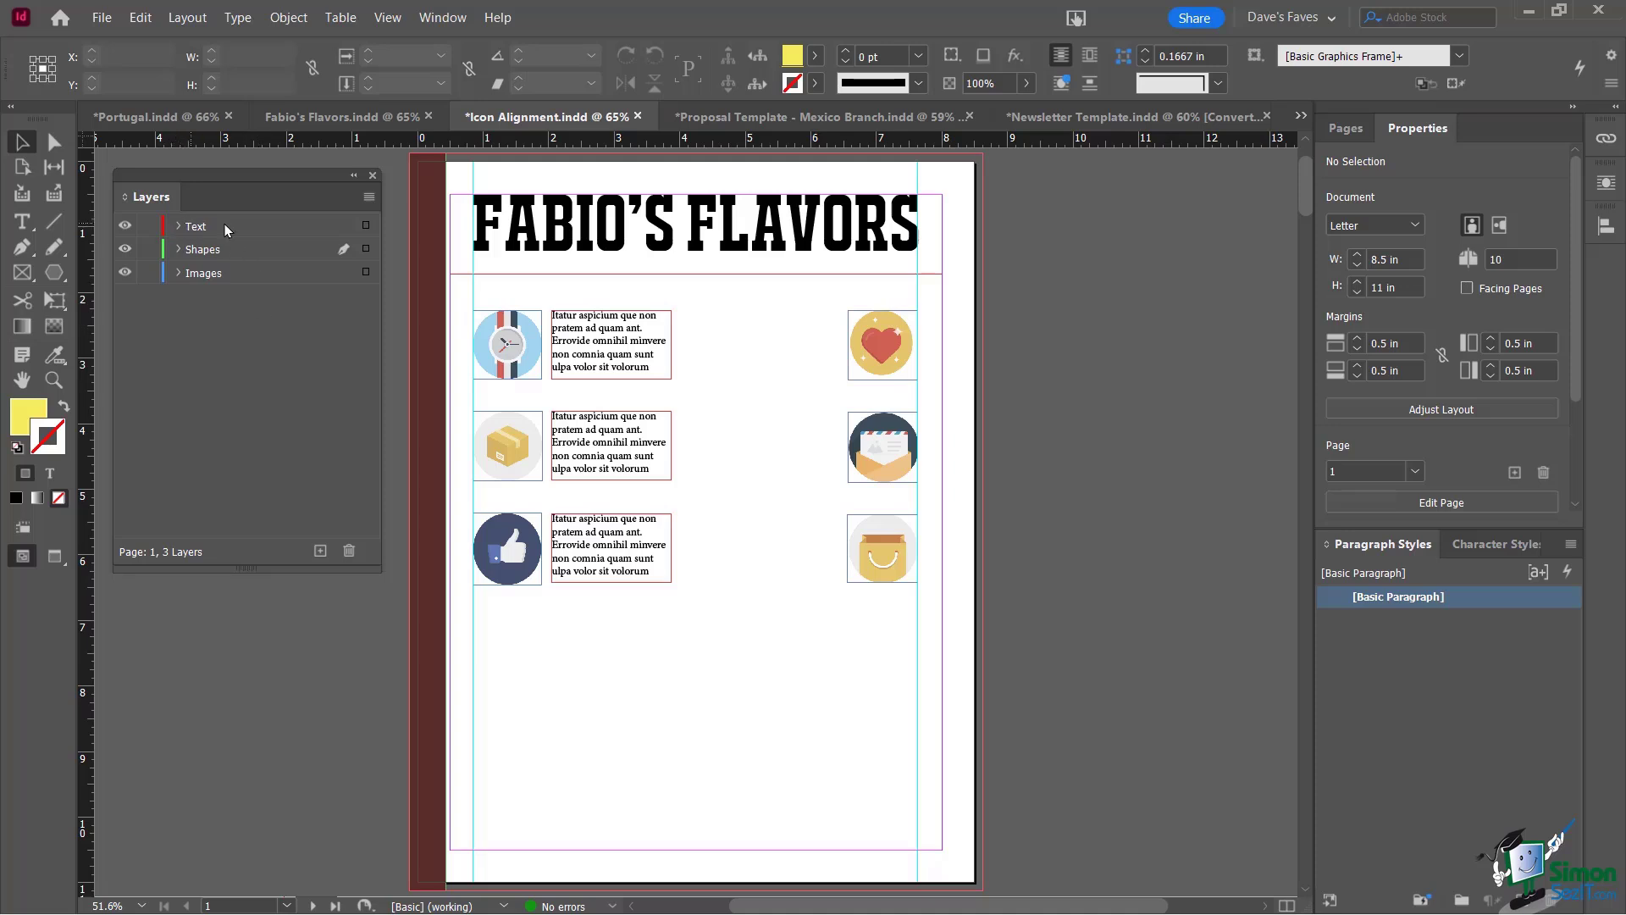
double_click(298, 226)
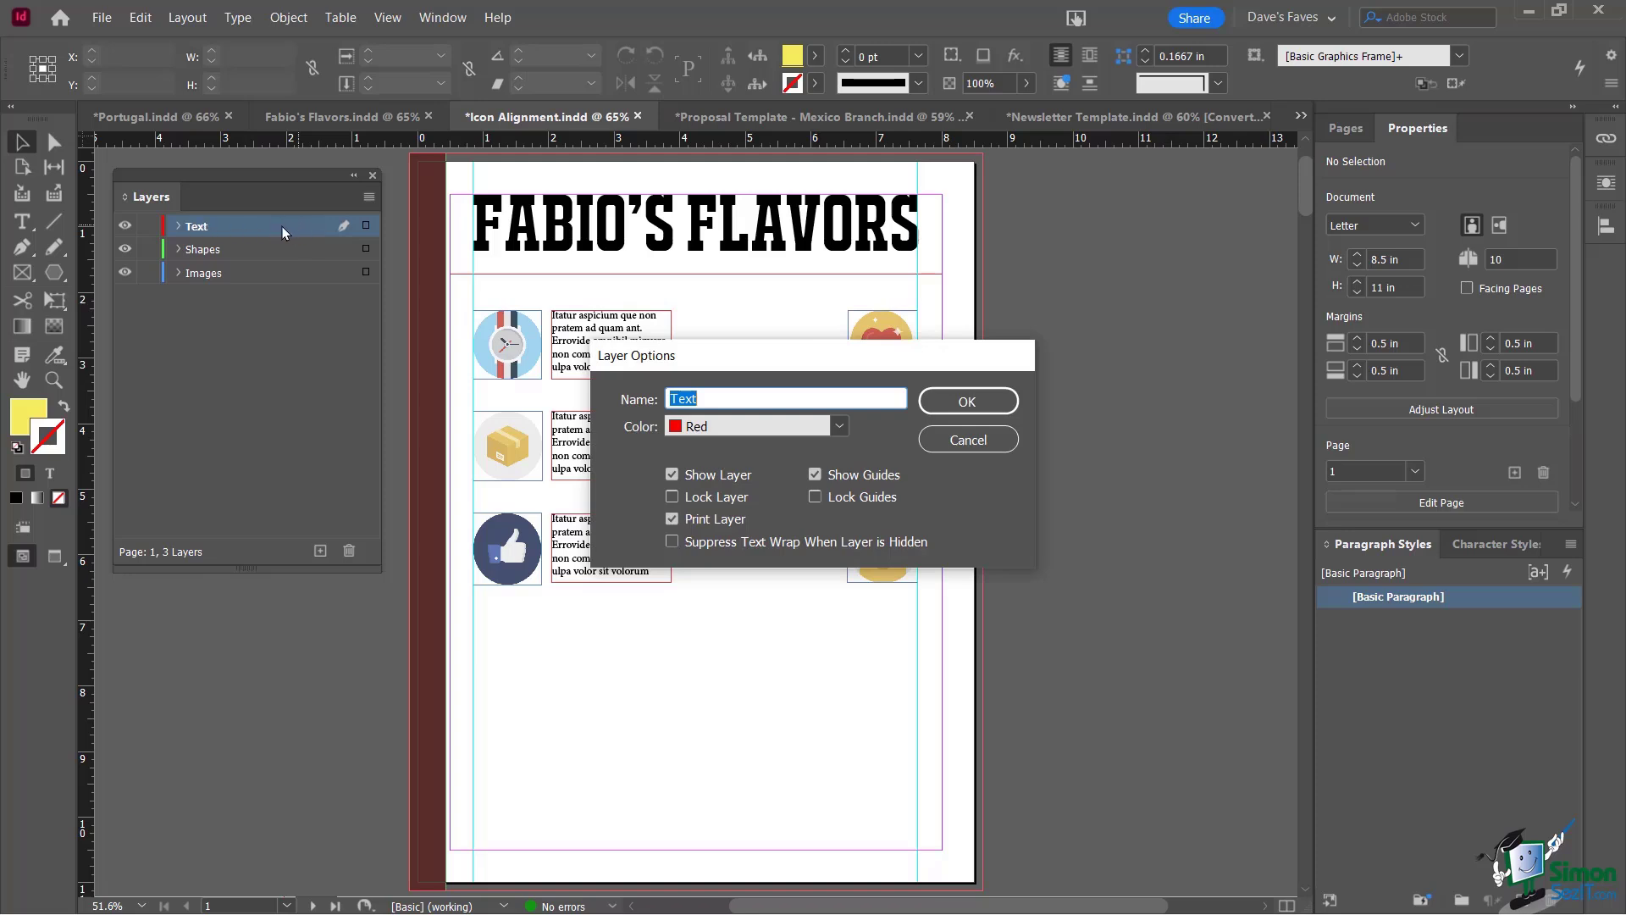
left_click_drag(739, 362, 718, 251)
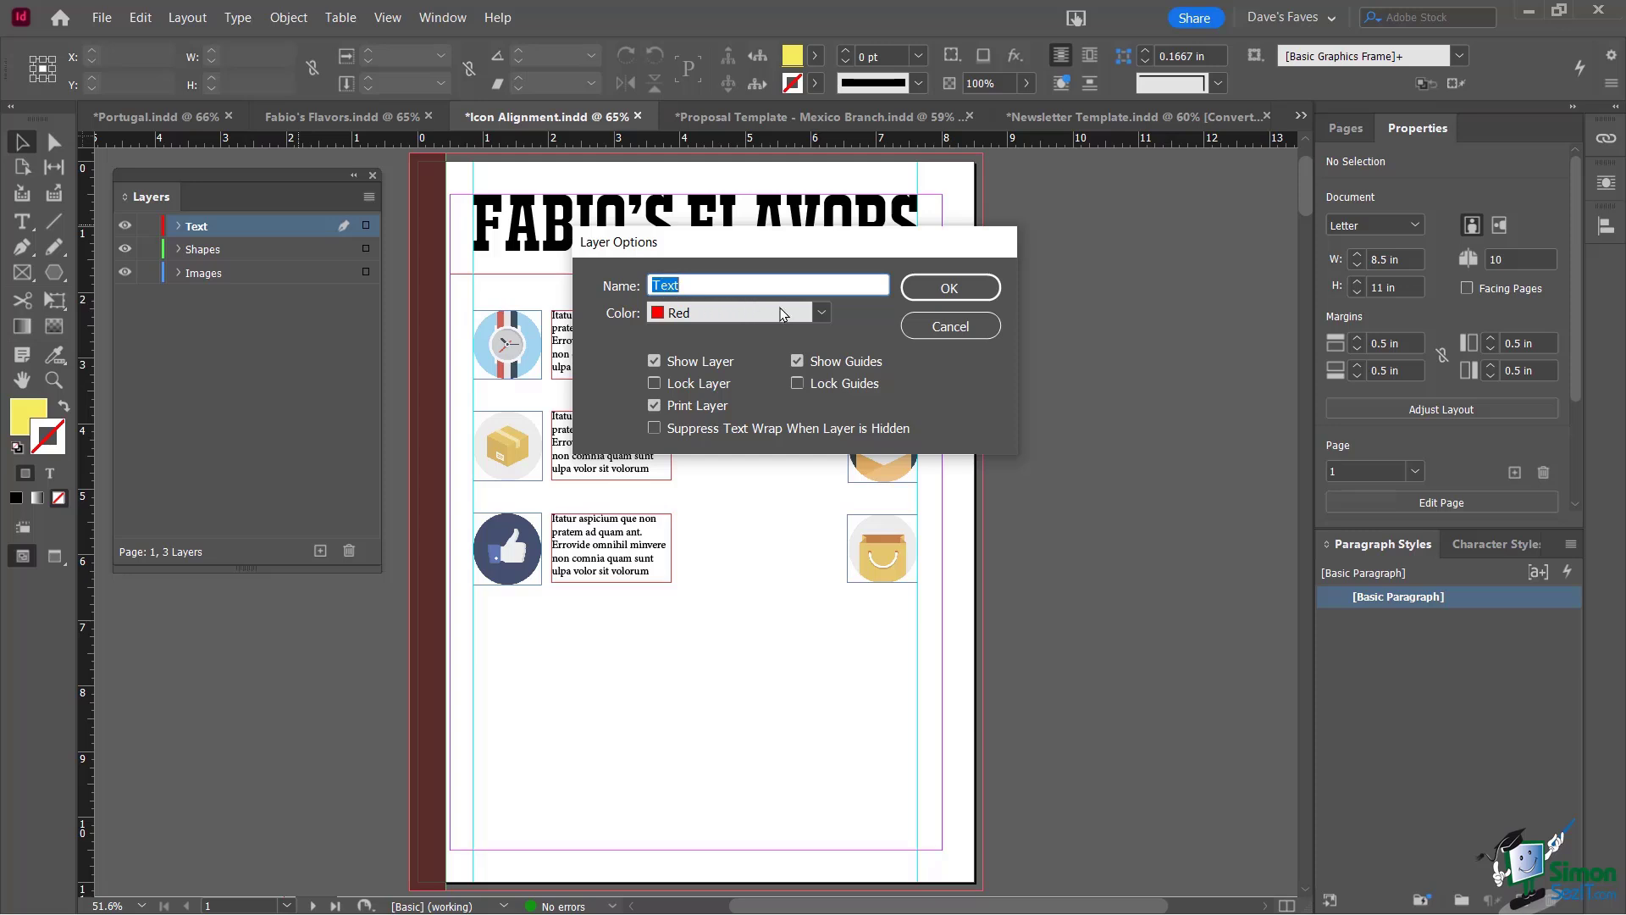
left_click(821, 312)
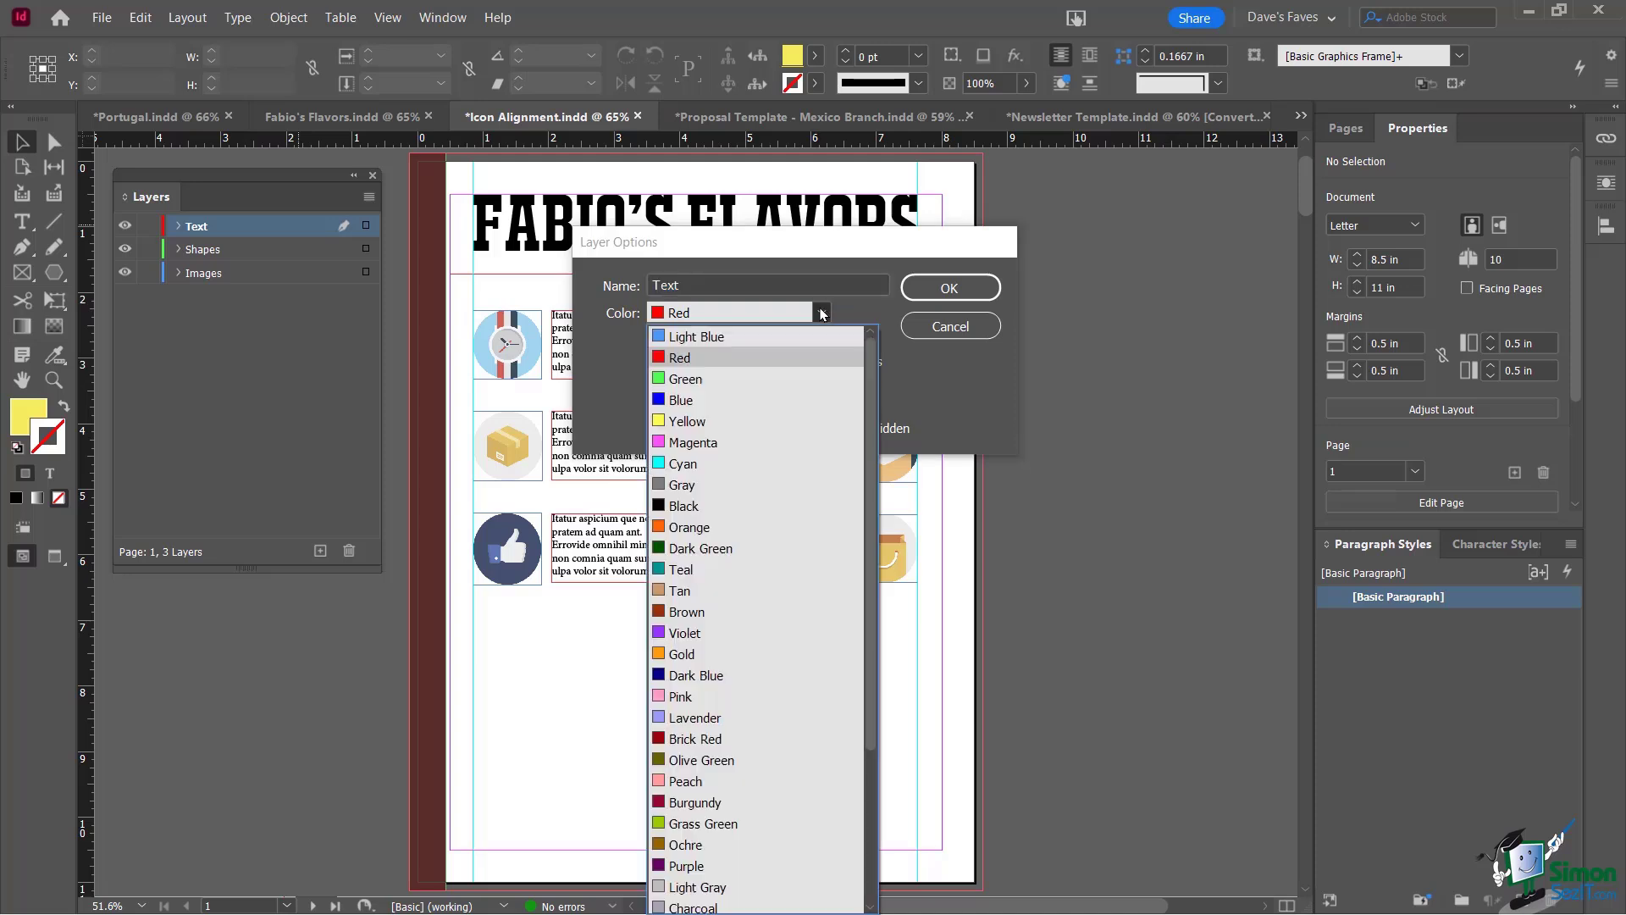
left_click(696, 525)
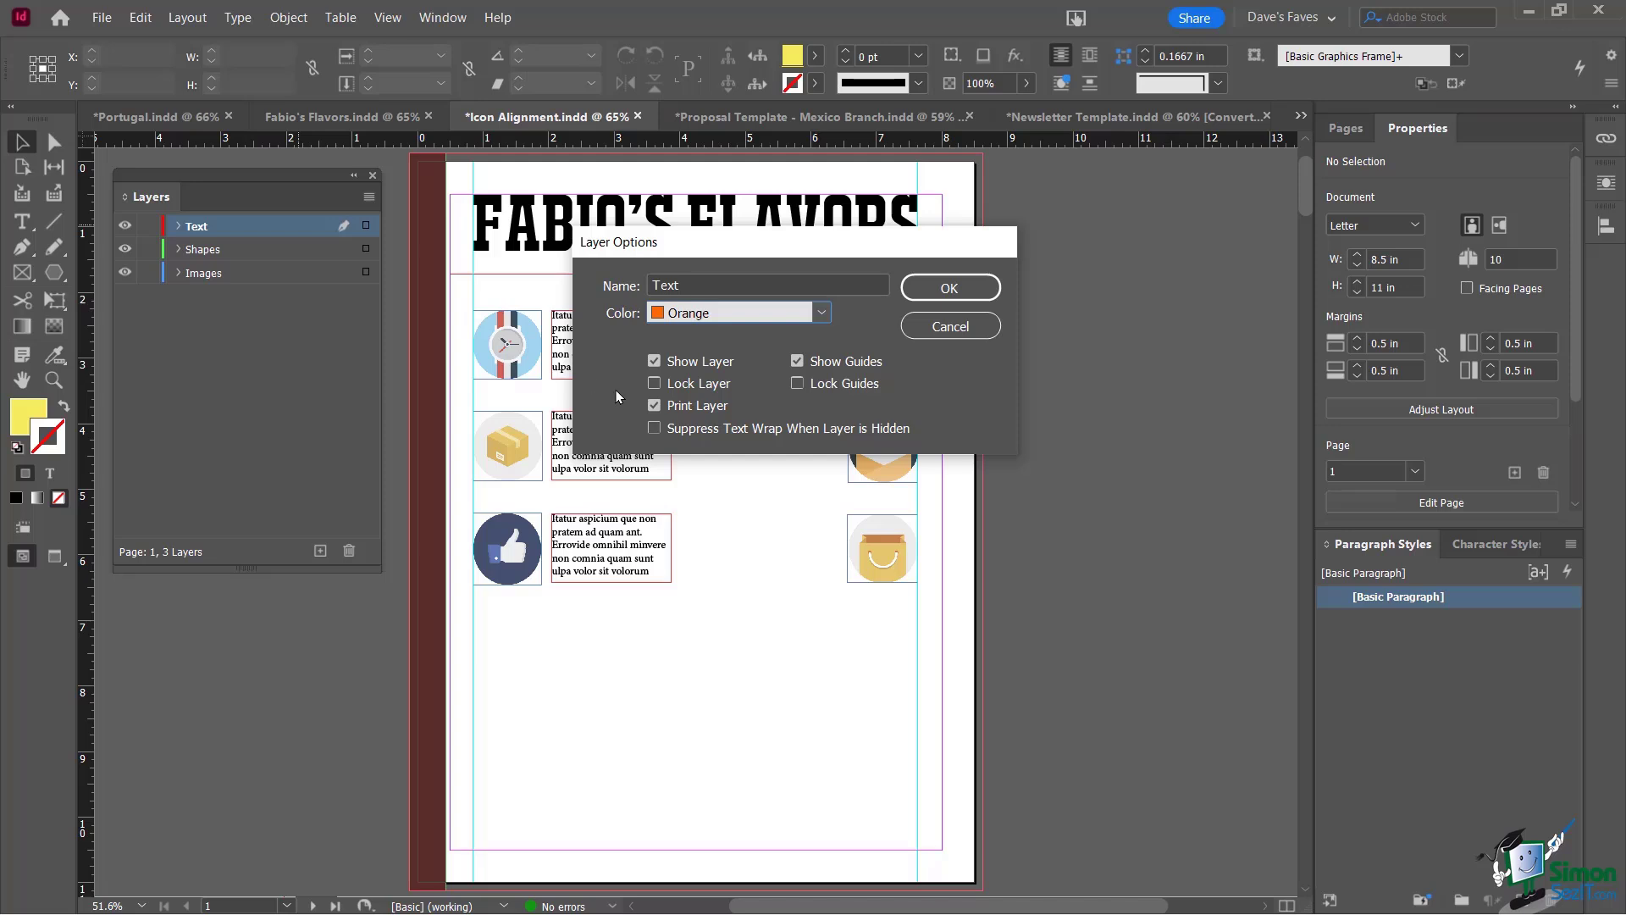
left_click(655, 405)
left_click(655, 406)
left_click(797, 362)
left_click(797, 362)
left_click(947, 288)
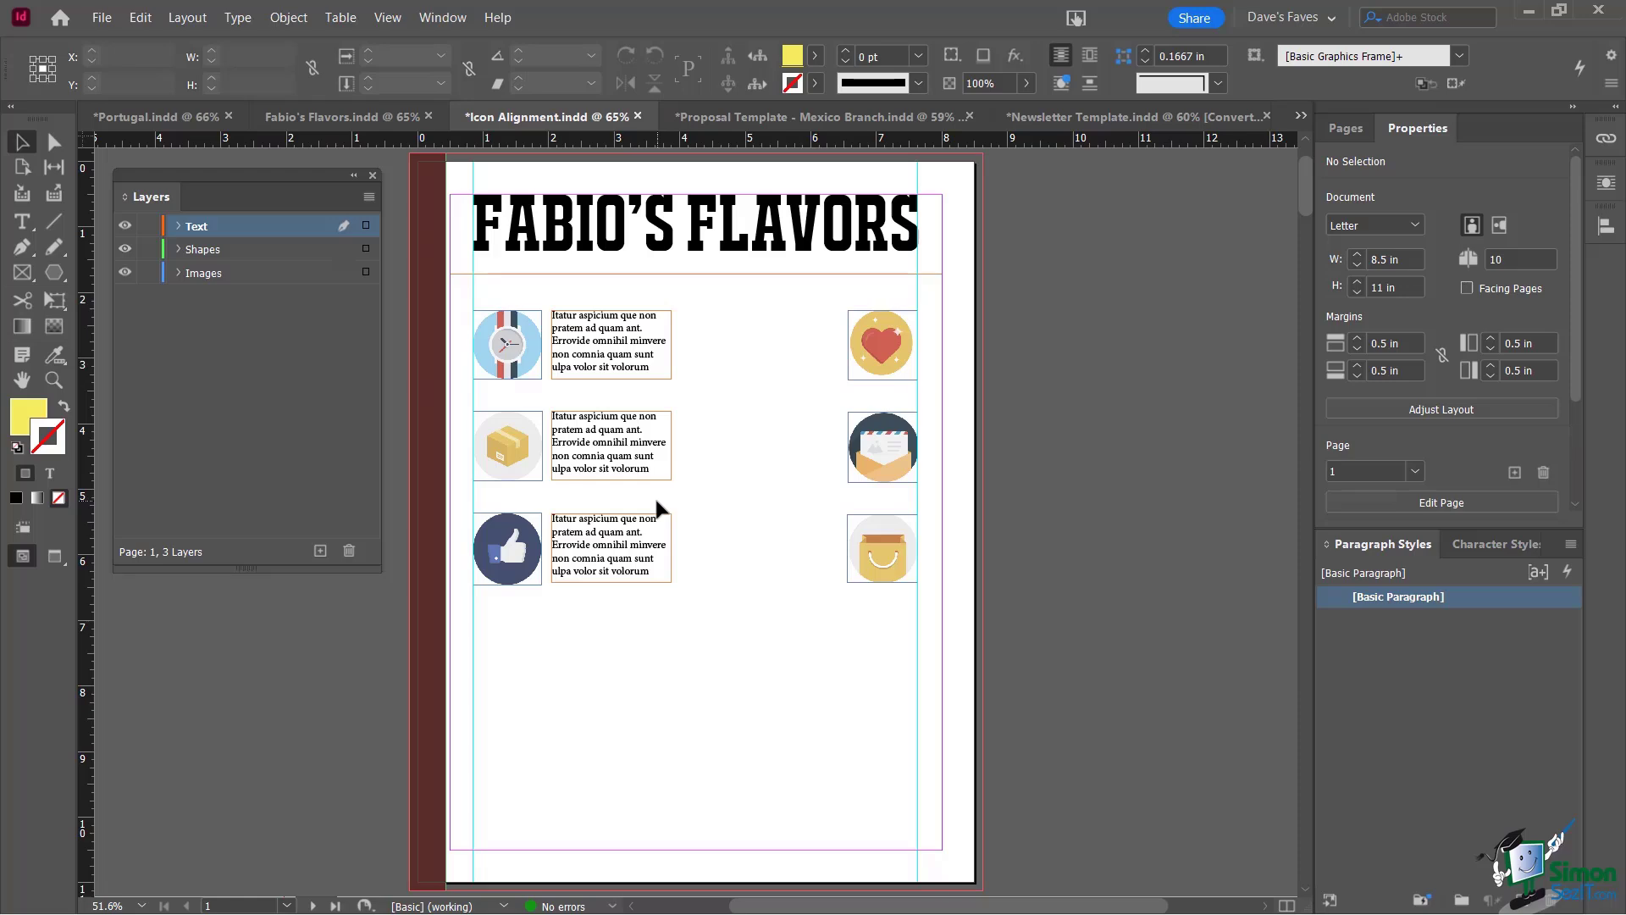
In Proposal Template - Mexico Branch.indd, move the vine stand and tiramisu pictures inward so both overlap the flower picture
left_click(718, 117)
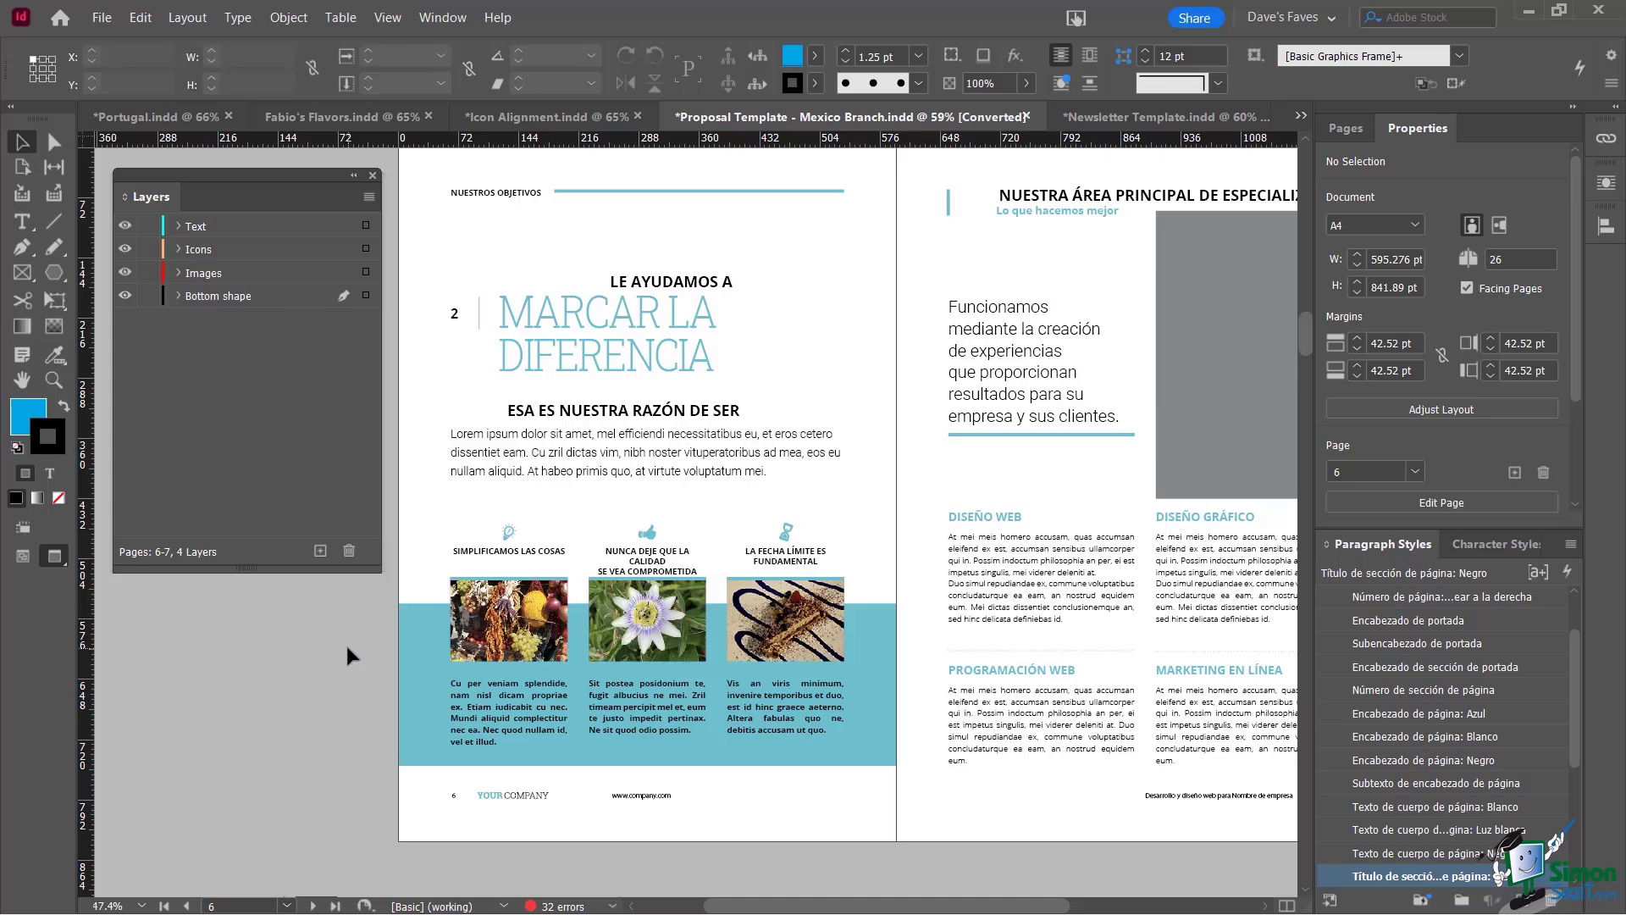
left_click(540, 607)
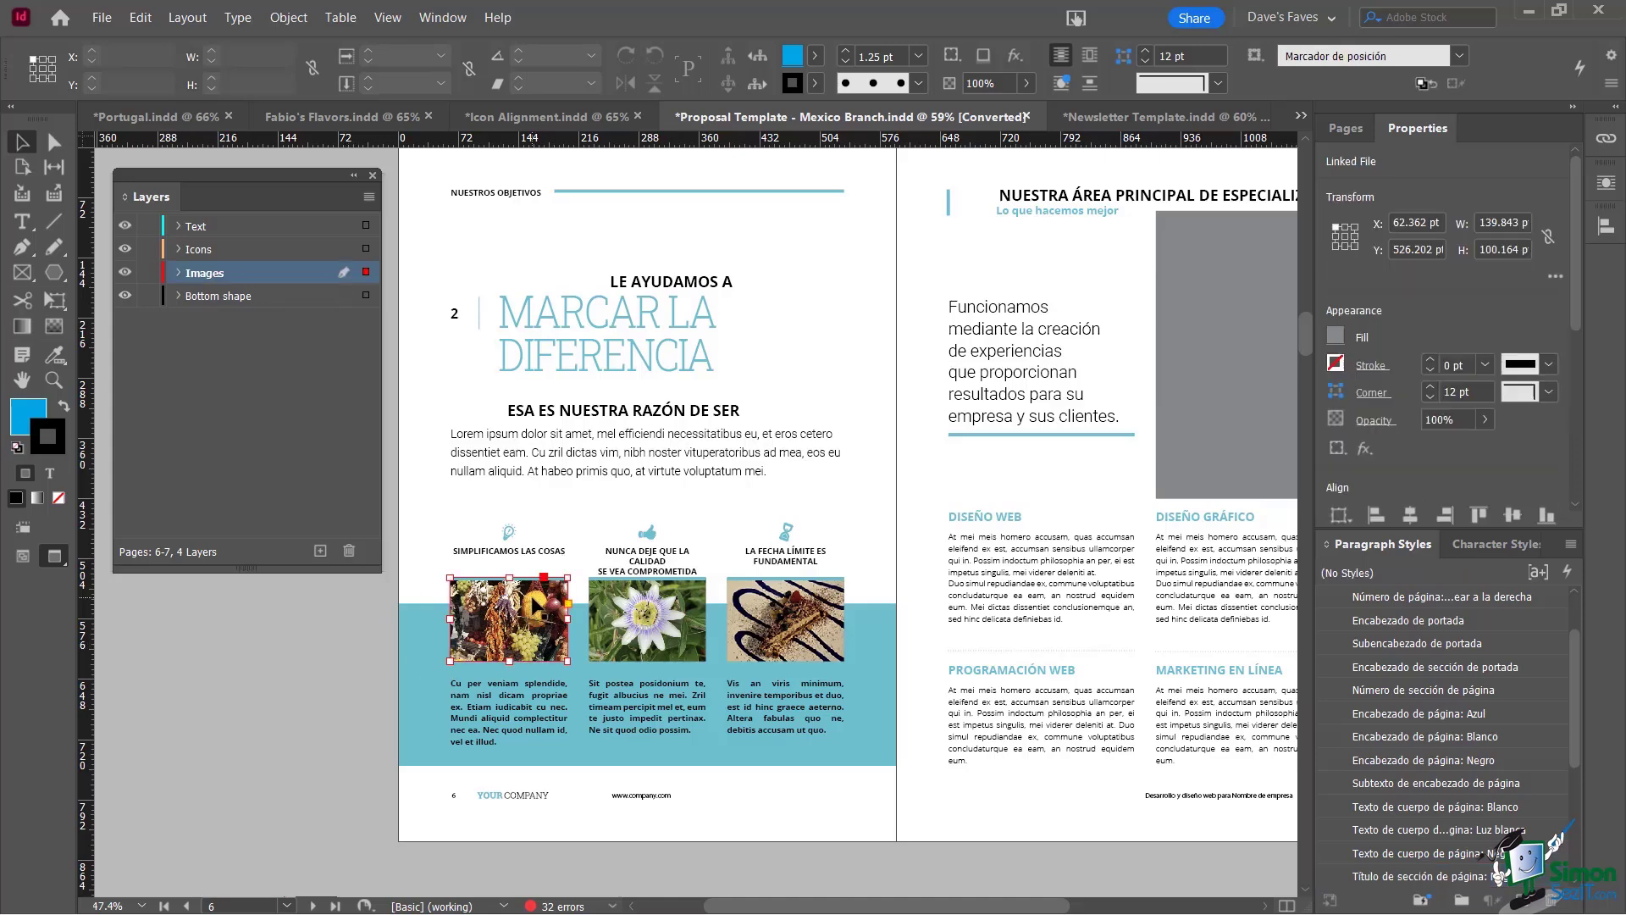
left_click_drag(537, 602, 589, 580)
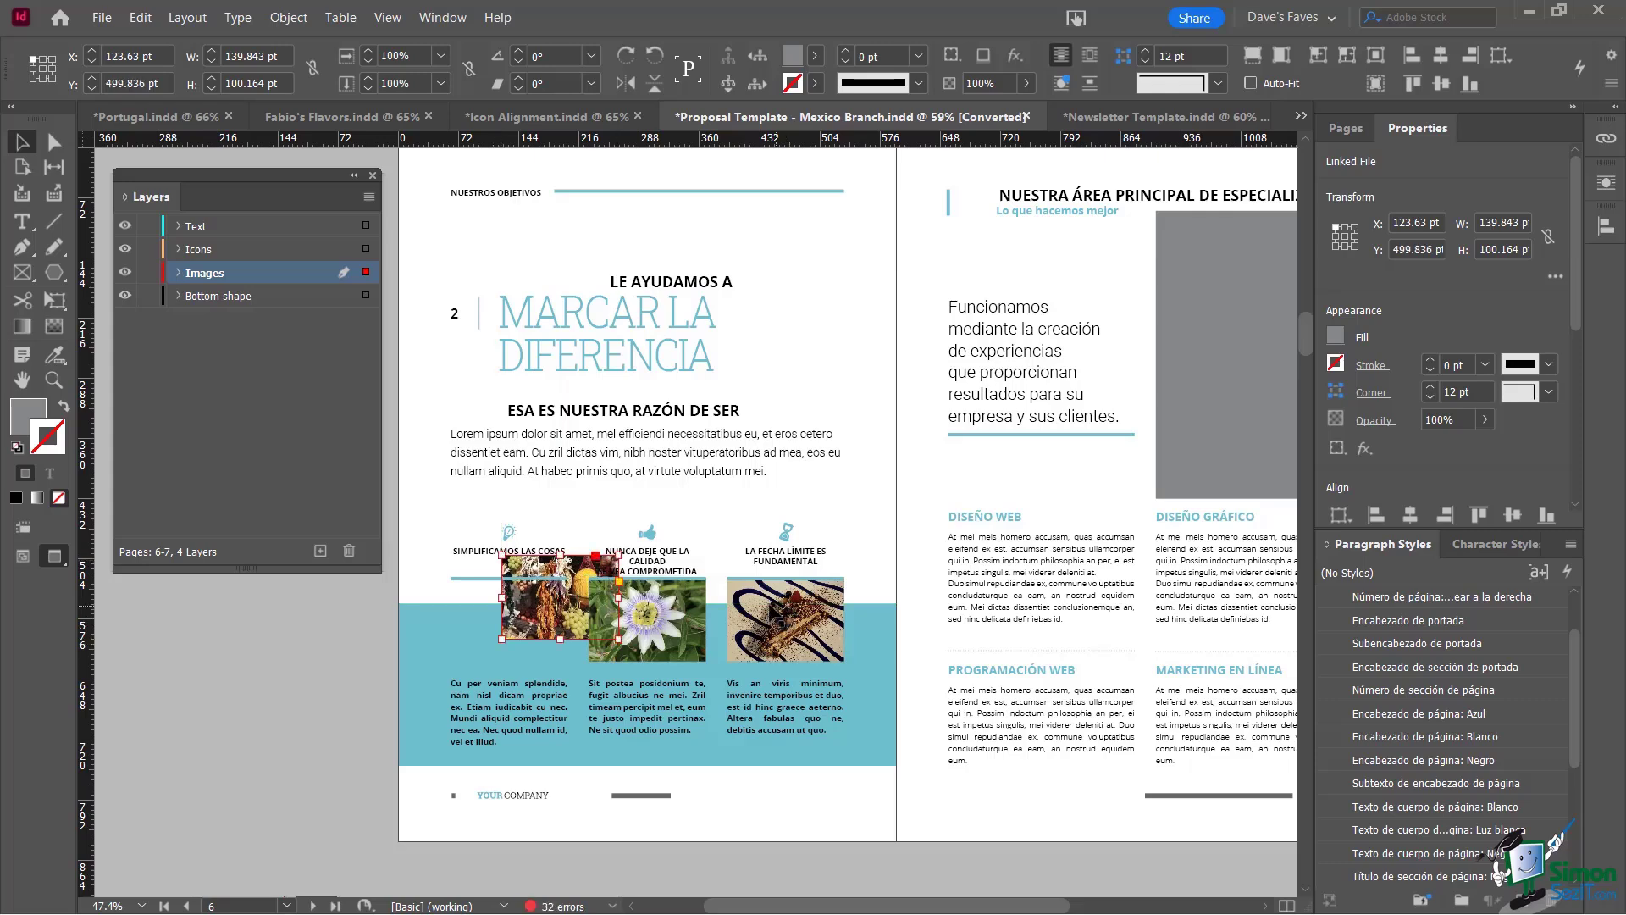
left_click_drag(750, 597, 702, 640)
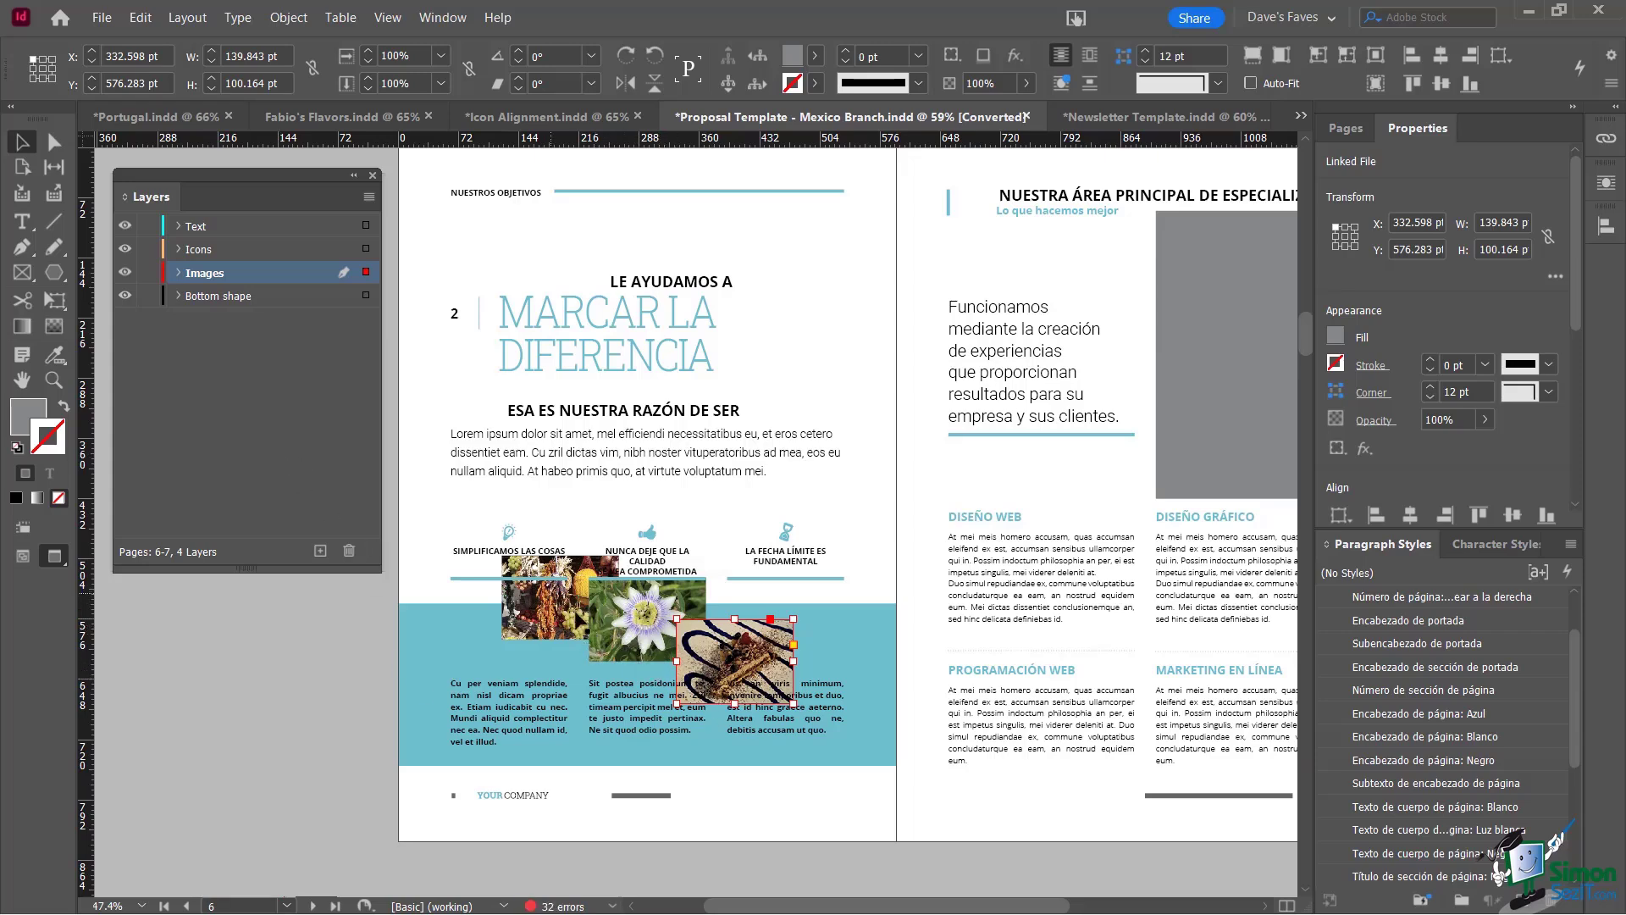
Expand the Images layer and move the Tiramisu item below Flower in the stacking order
left_click(470, 580)
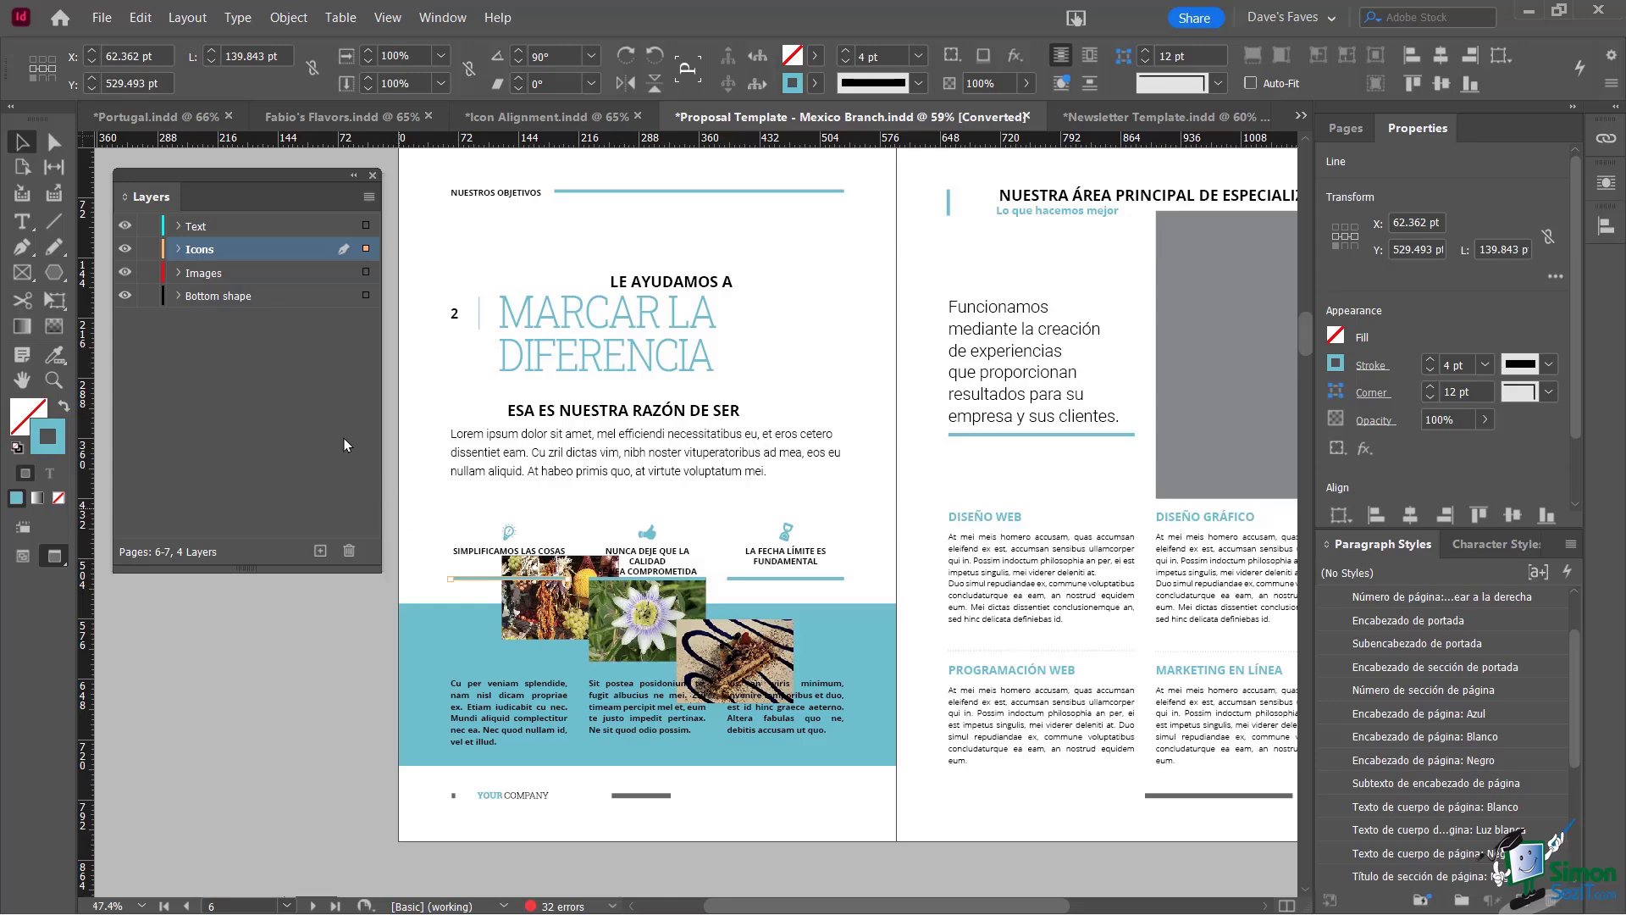
left_click(179, 272)
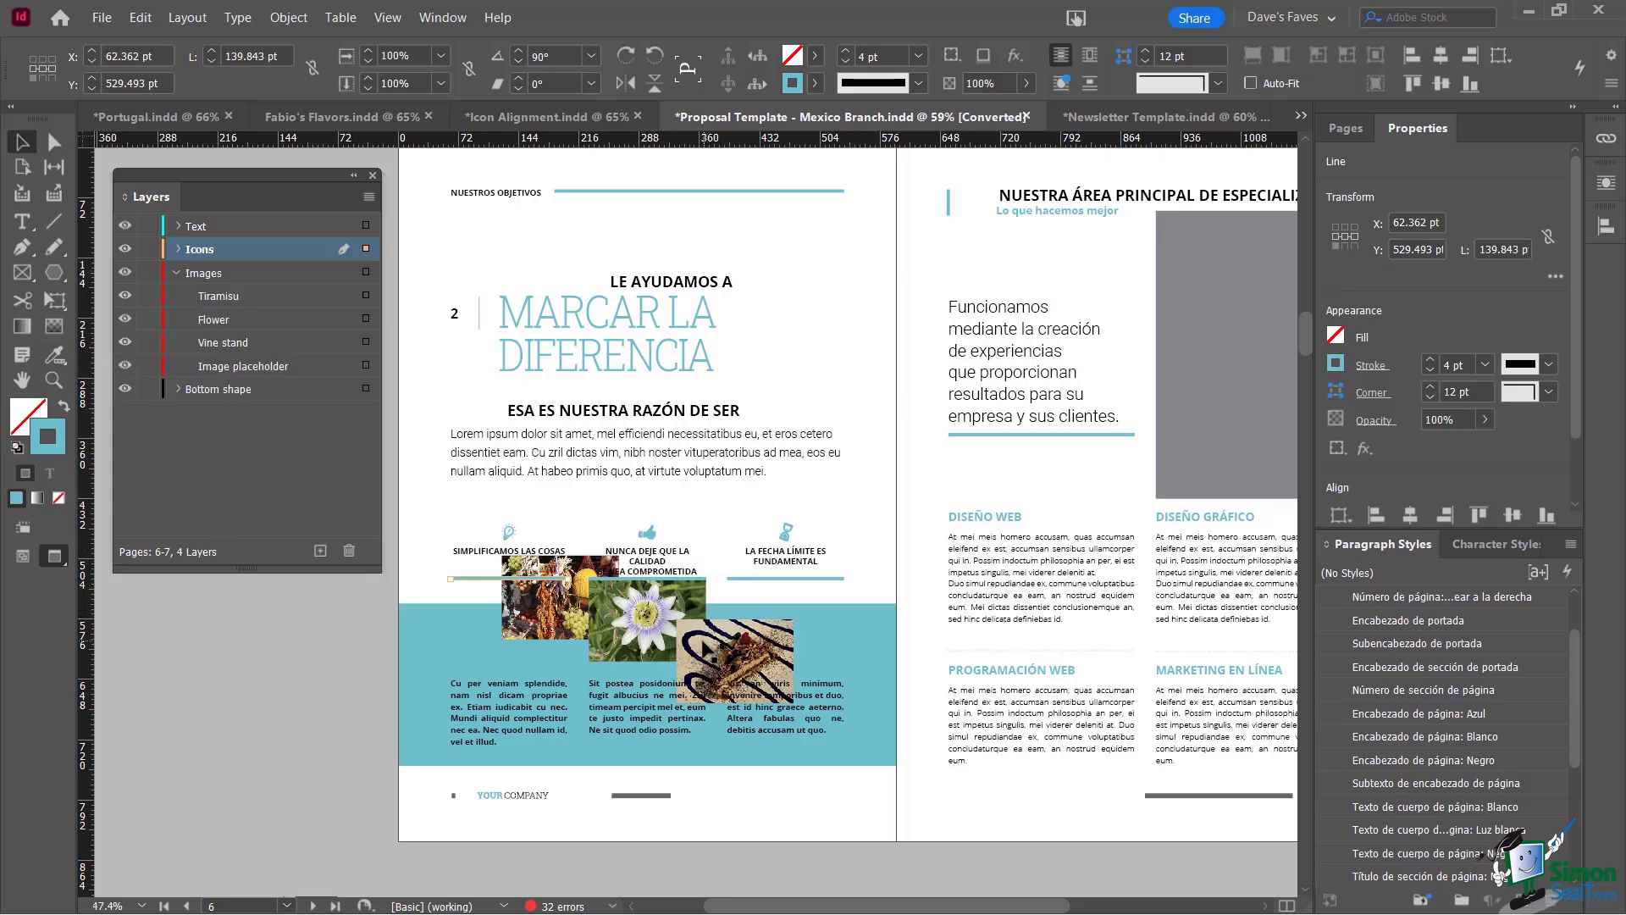
left_click(222, 303)
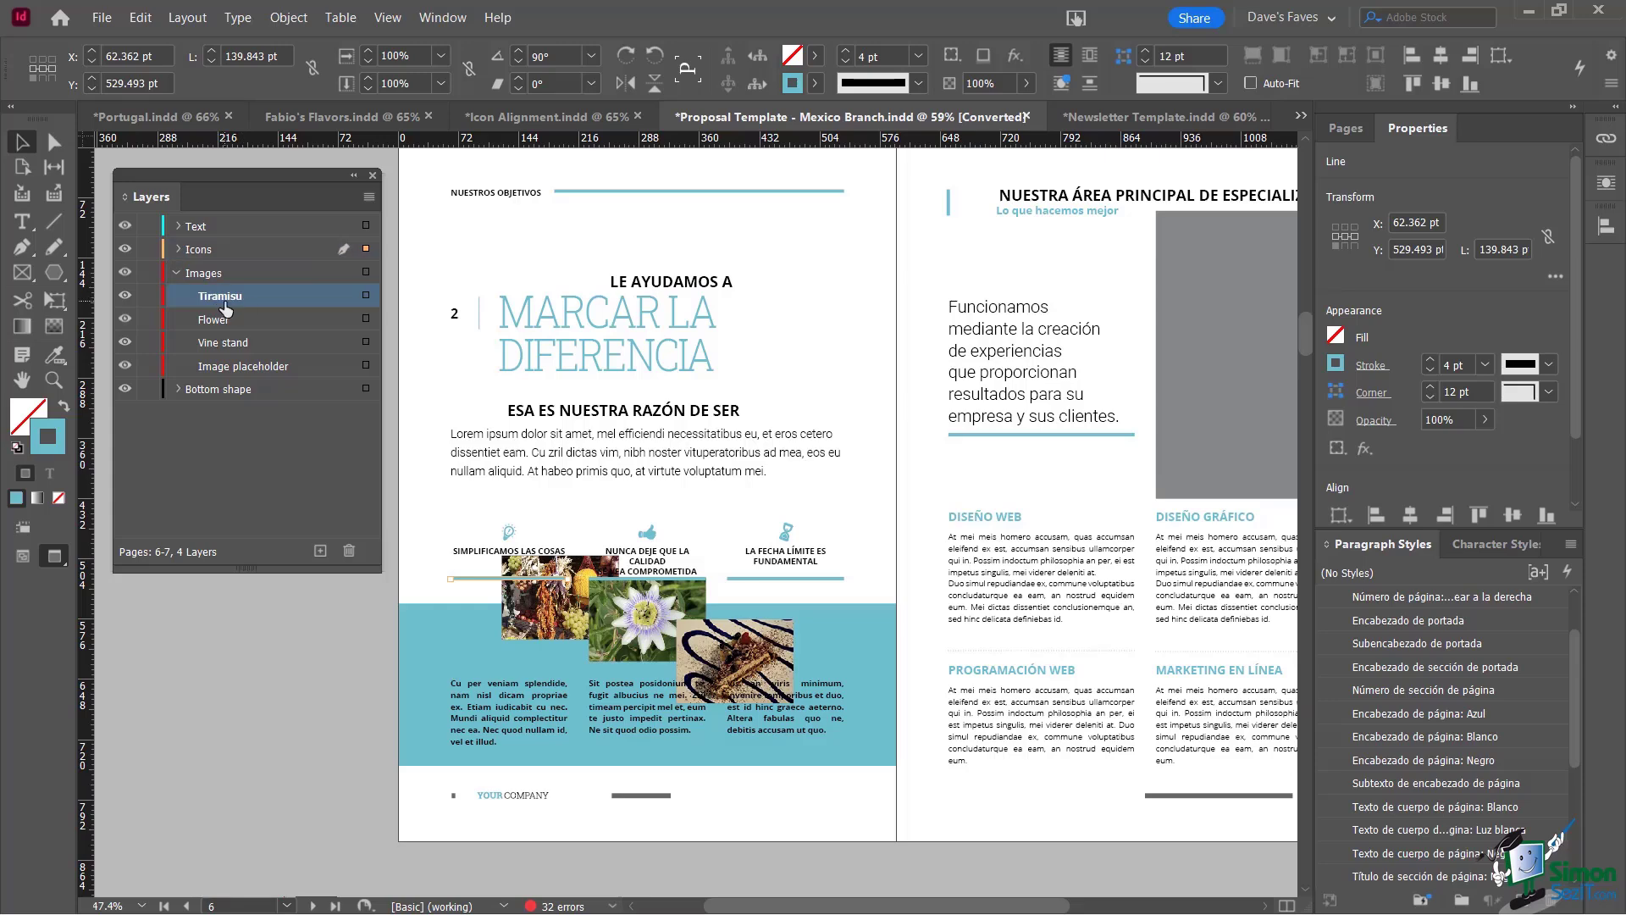
left_click(366, 296)
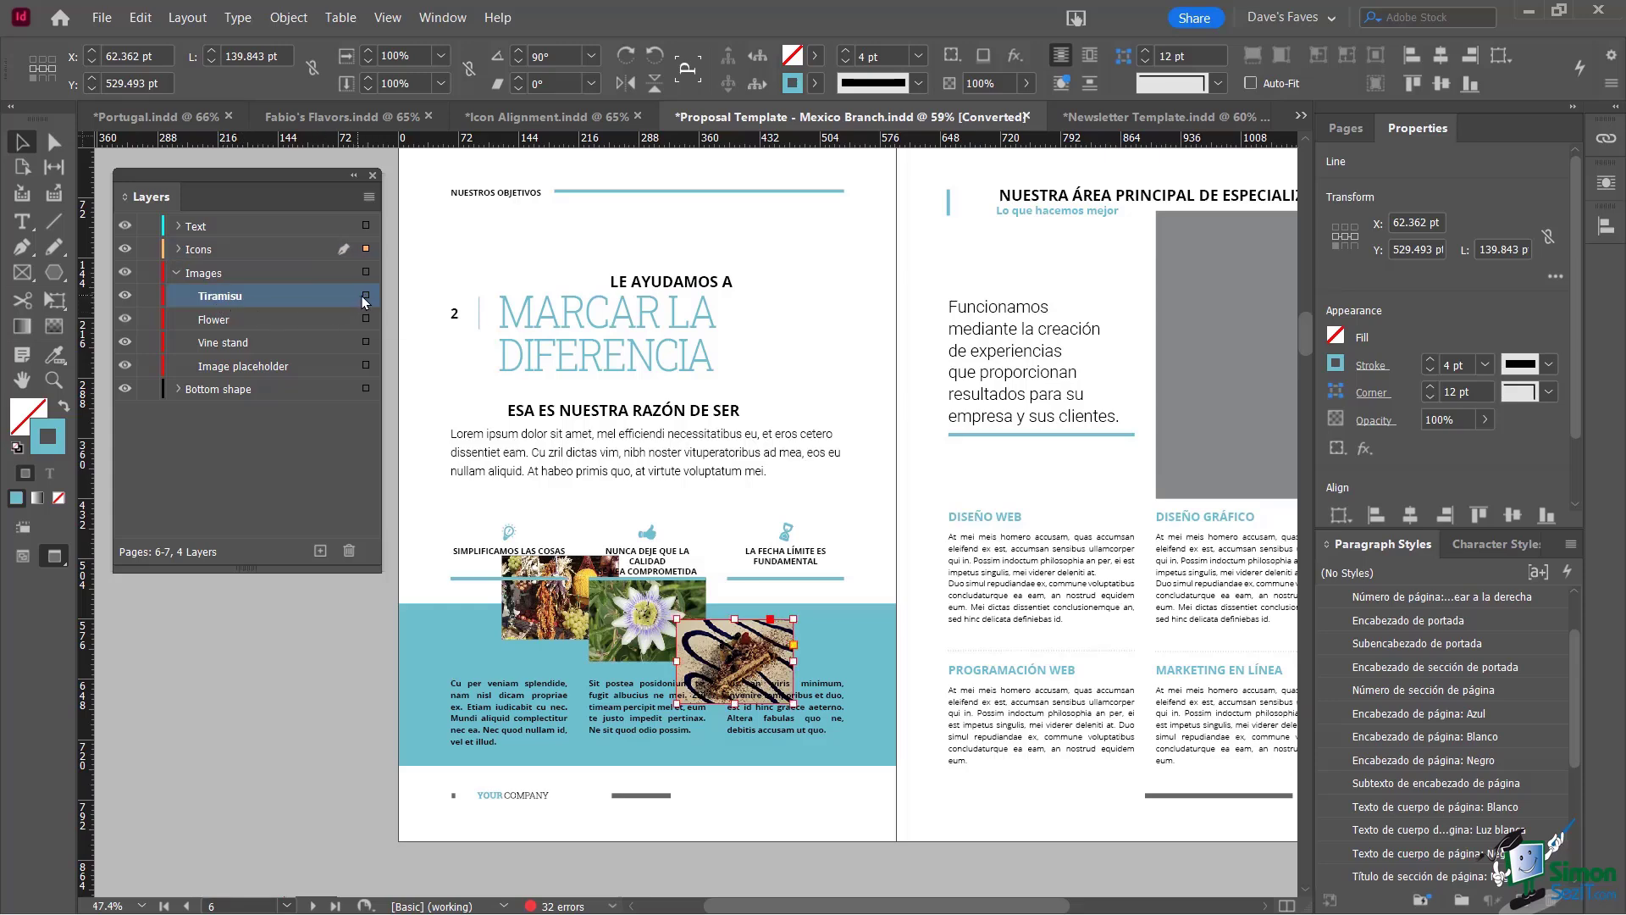
left_click_drag(288, 303, 290, 328)
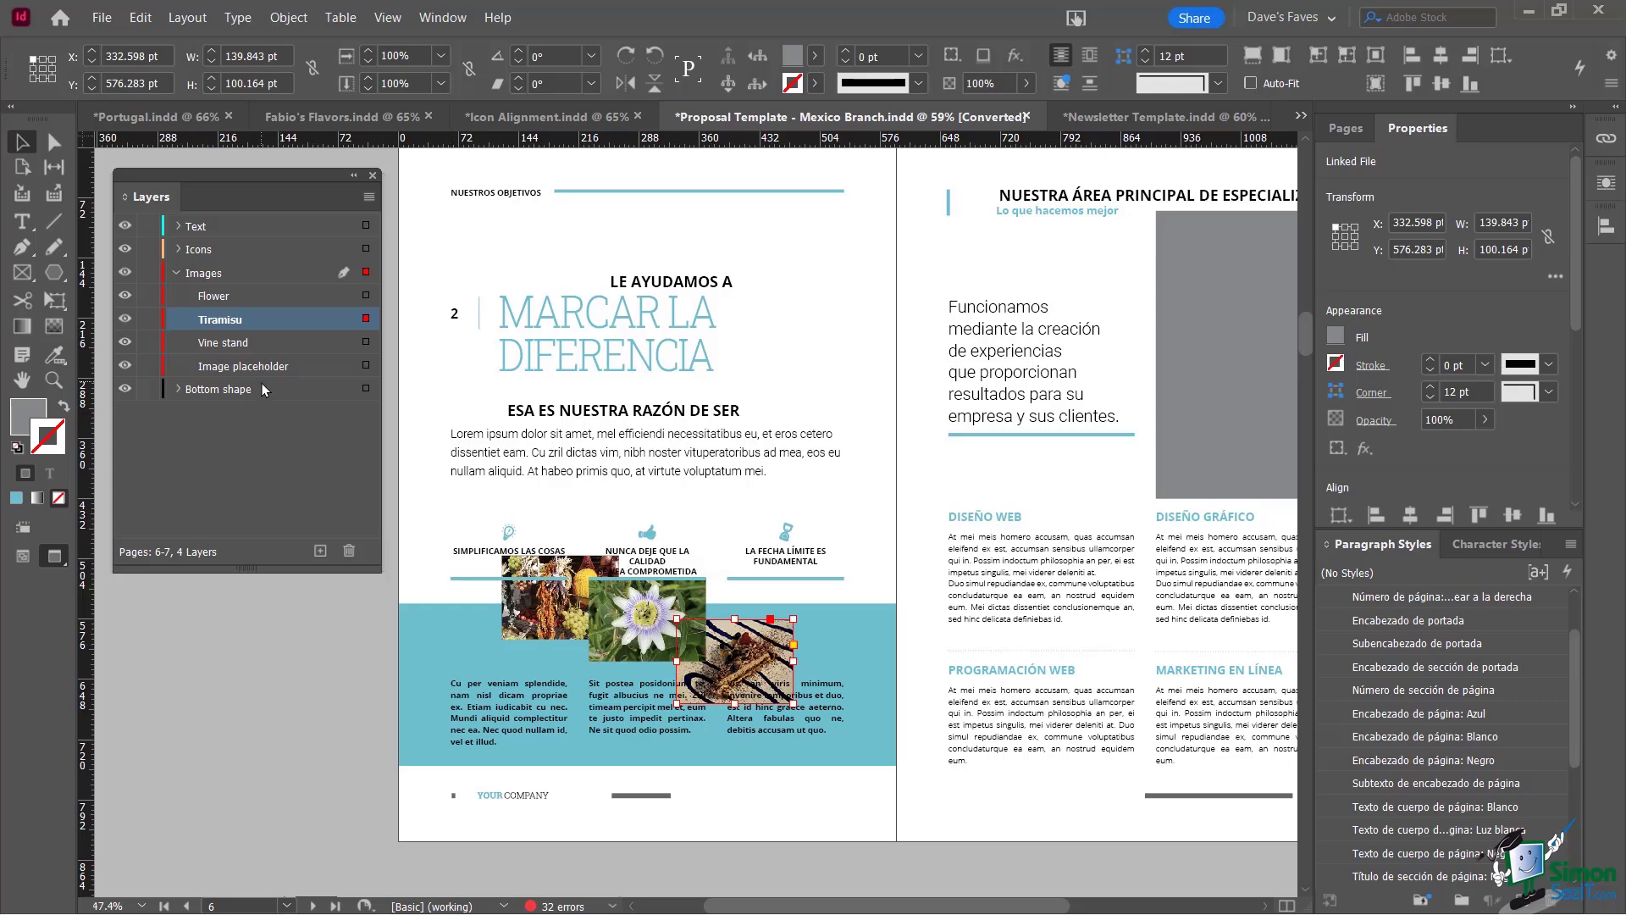
Raise the Vine stand item above Flower in the Images layer and return it beneath Tiramisu
left_click(262, 342)
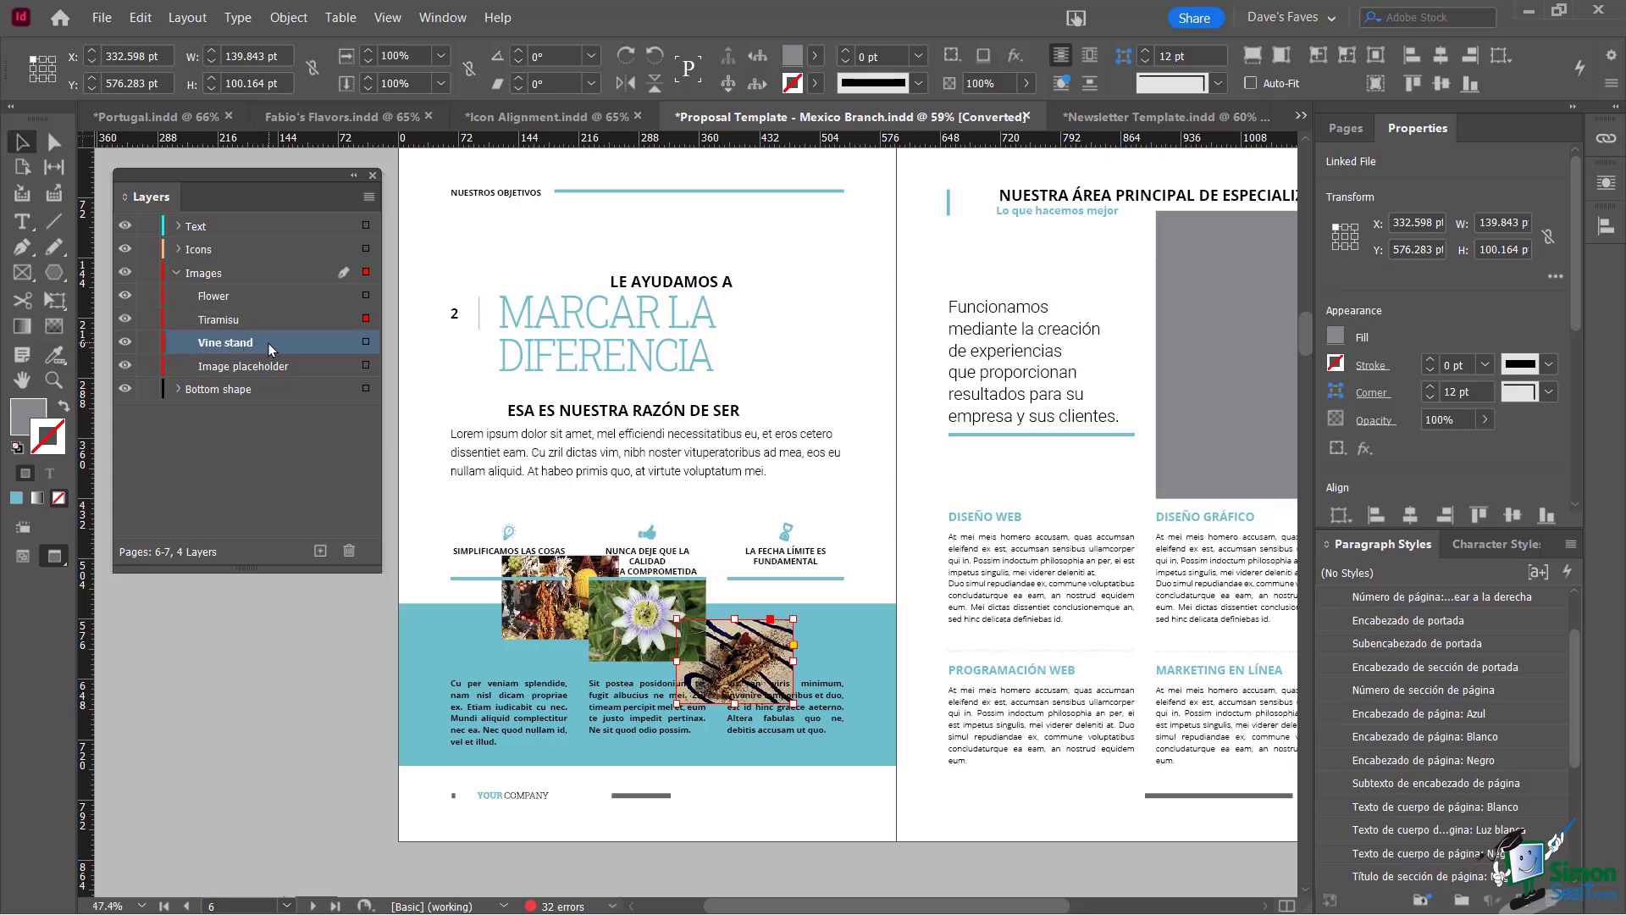
left_click_drag(268, 343, 268, 296)
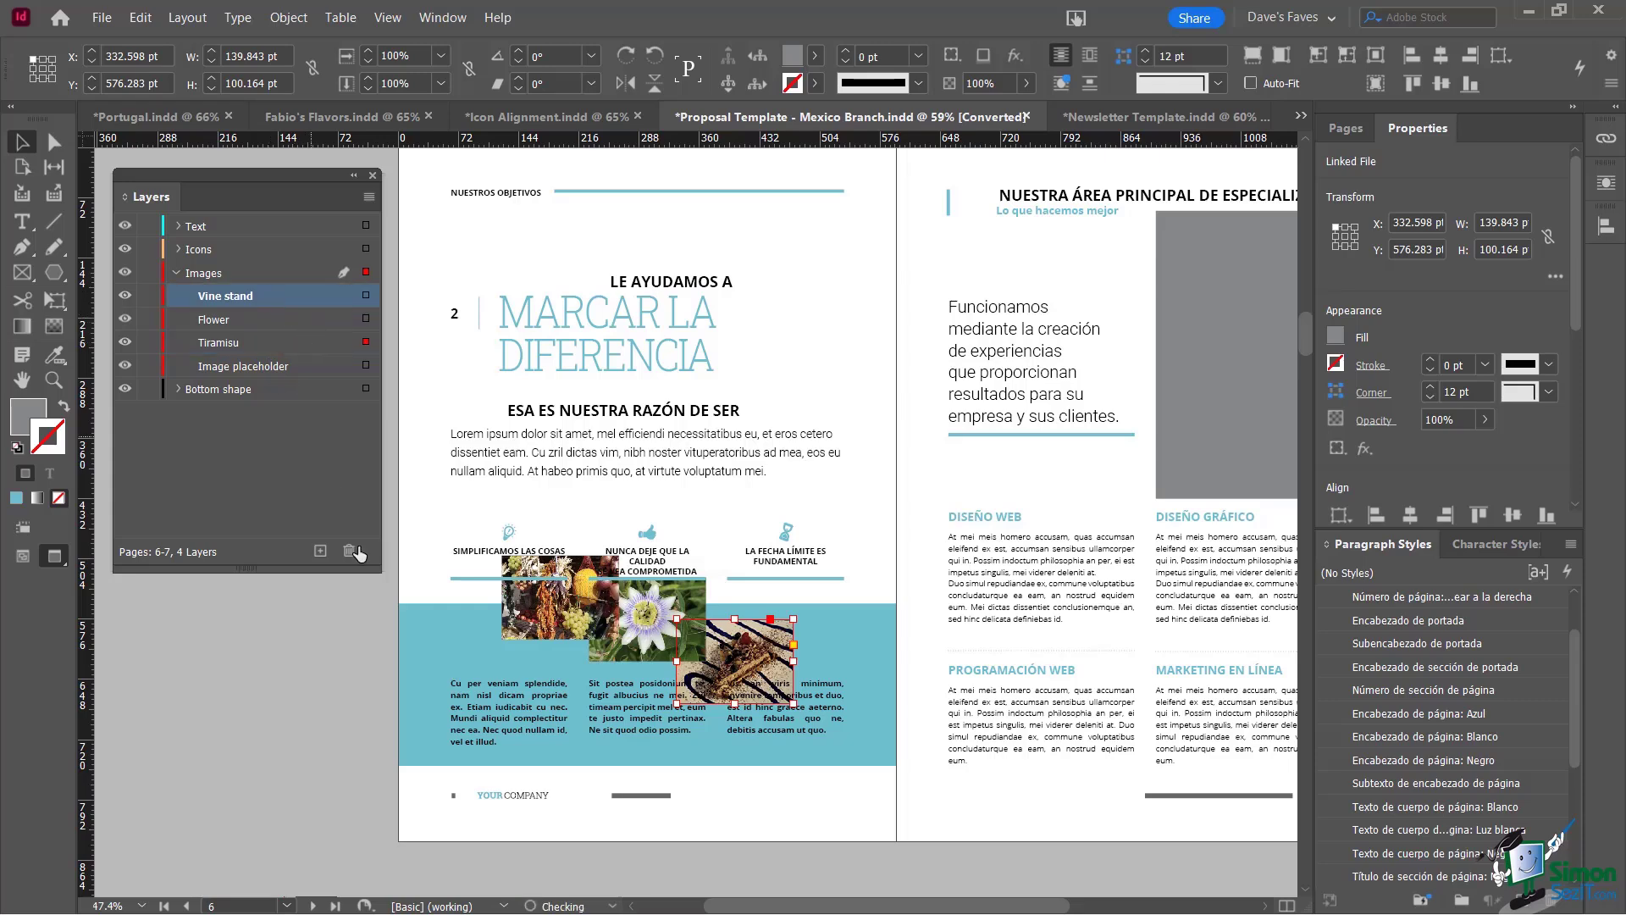
left_click(236, 629)
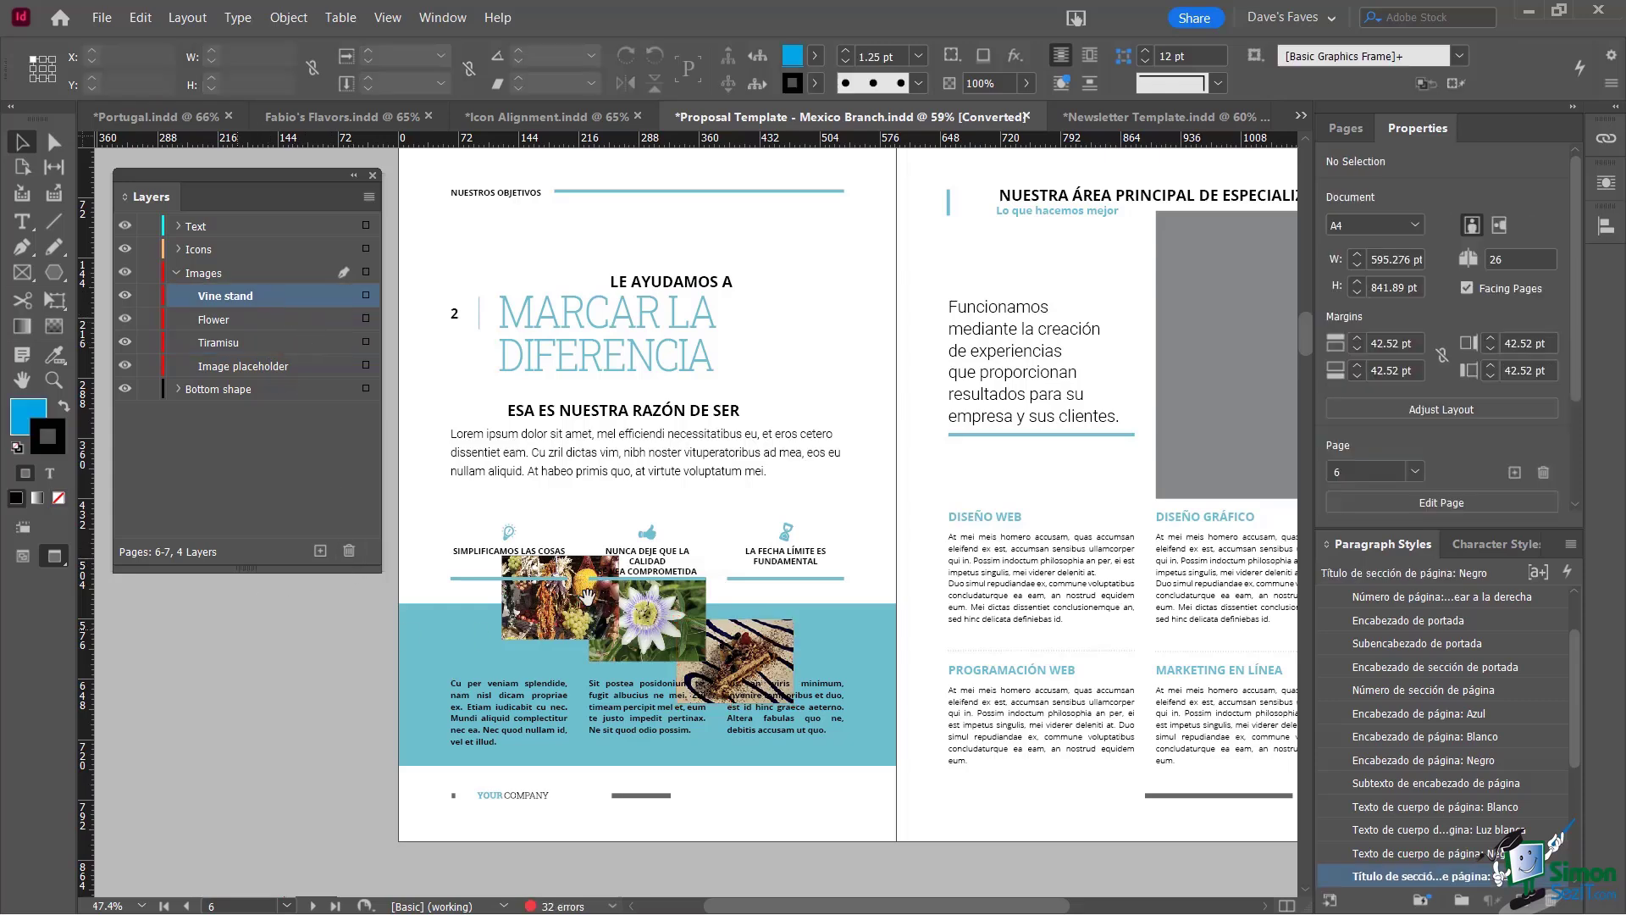
left_click_drag(279, 303, 283, 360)
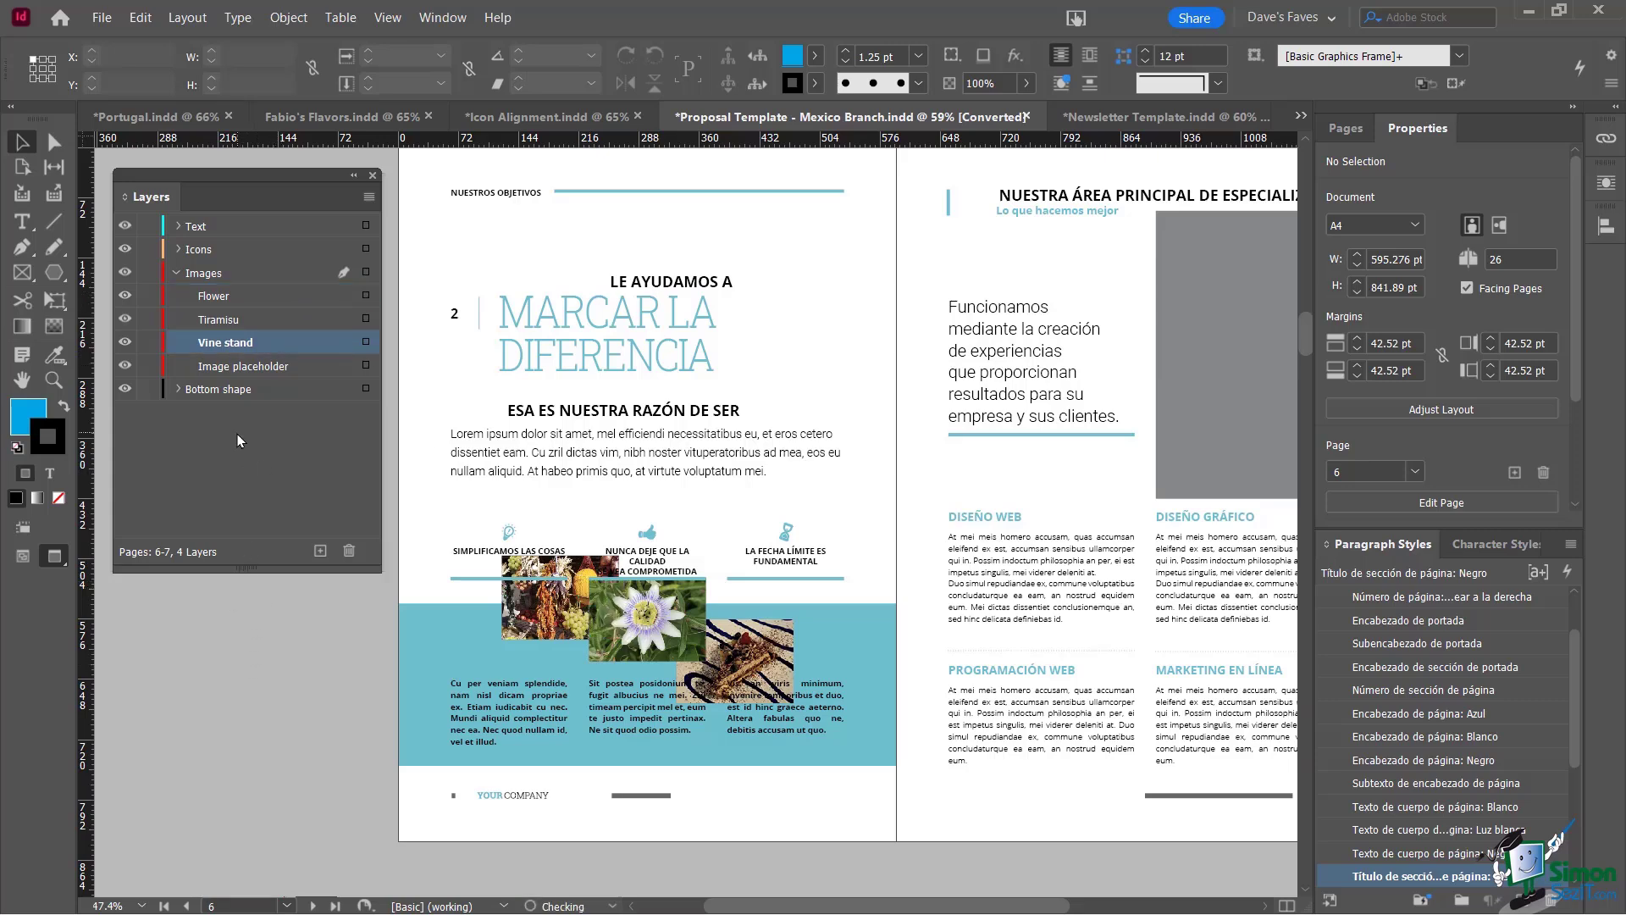
left_click(239, 459)
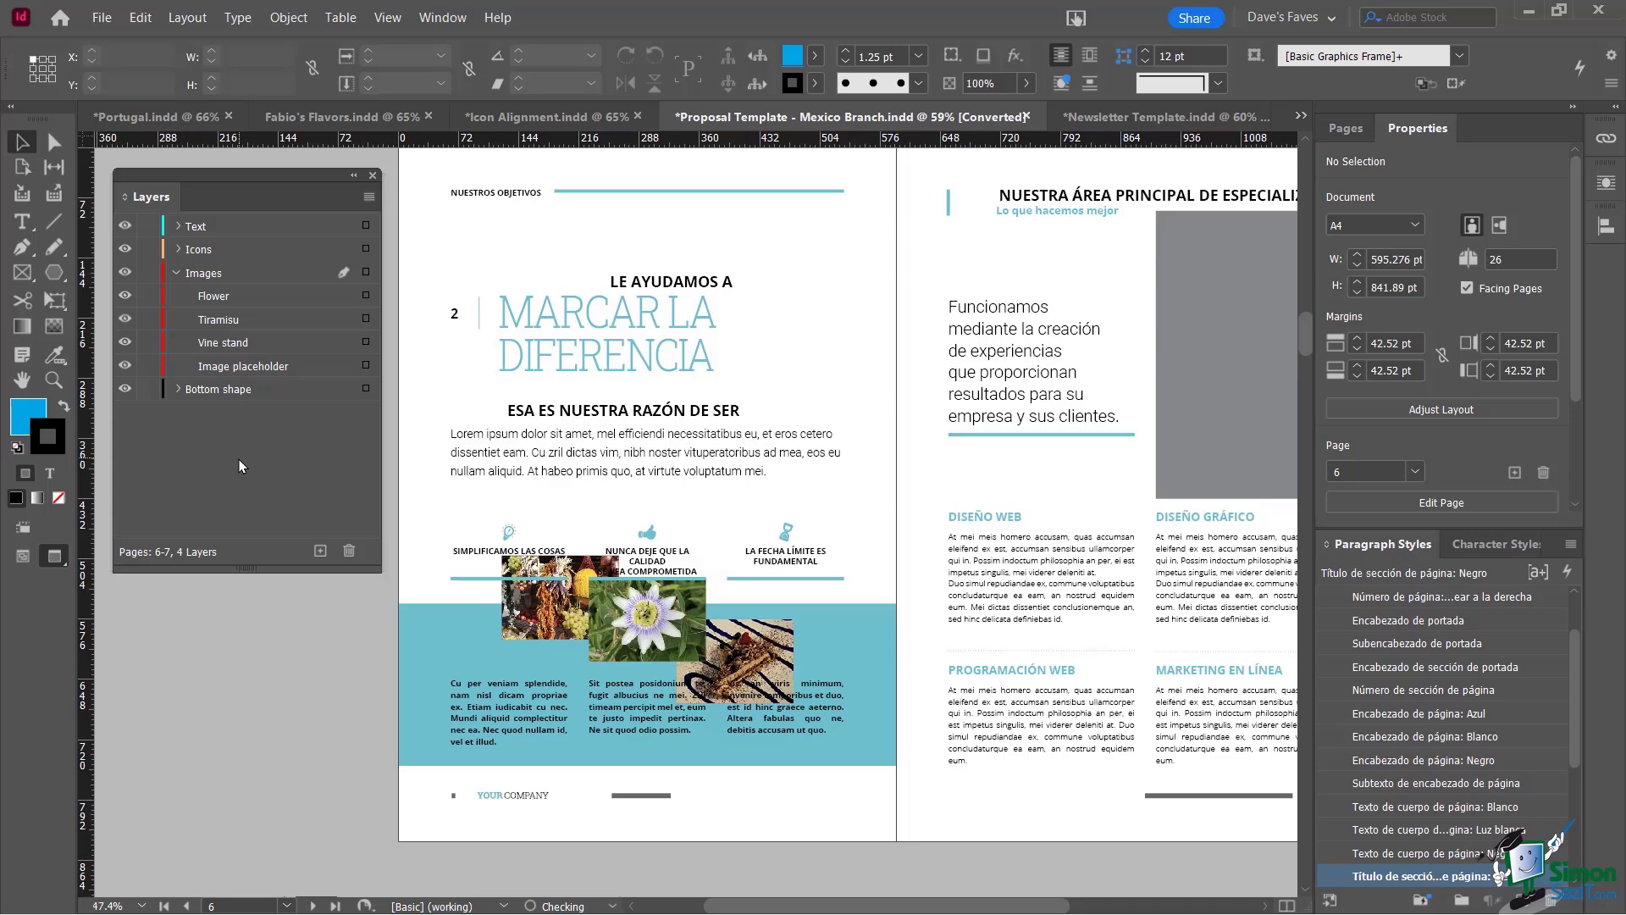